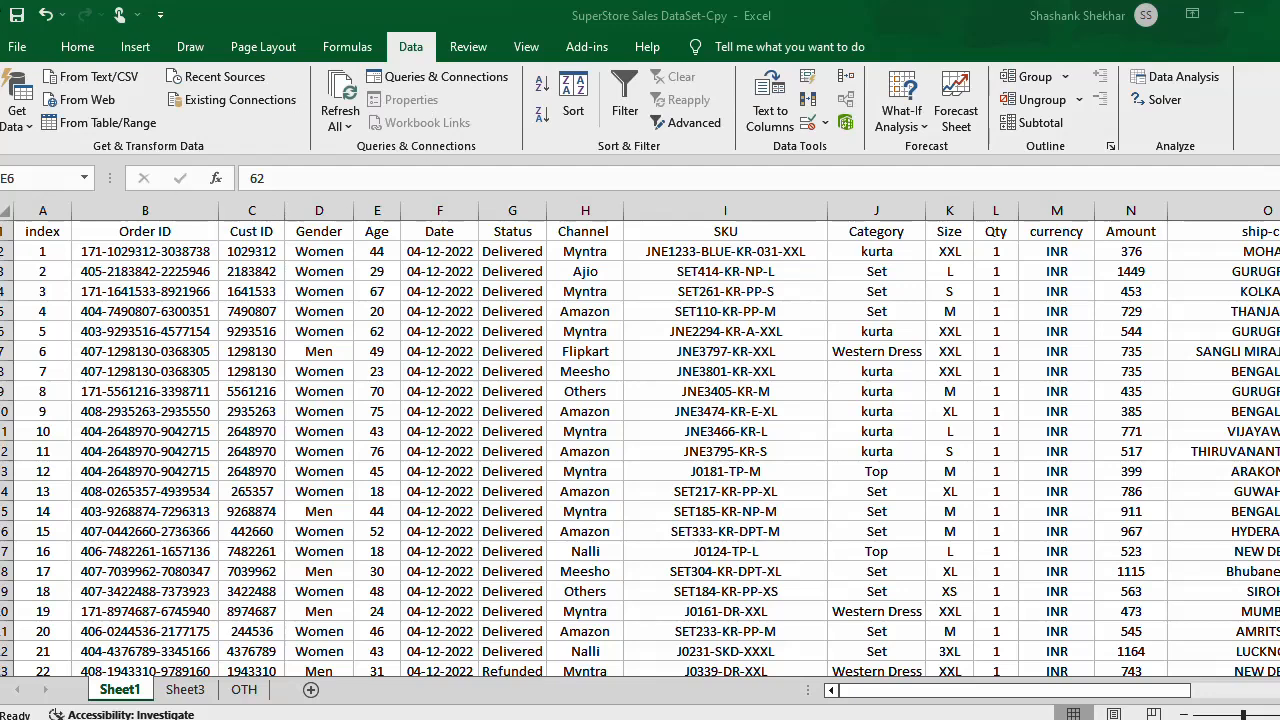
Step: Turn on filters for the header row of the sales data on Sheet1
{"action": "left_click", "coordinate": [196, 335]}
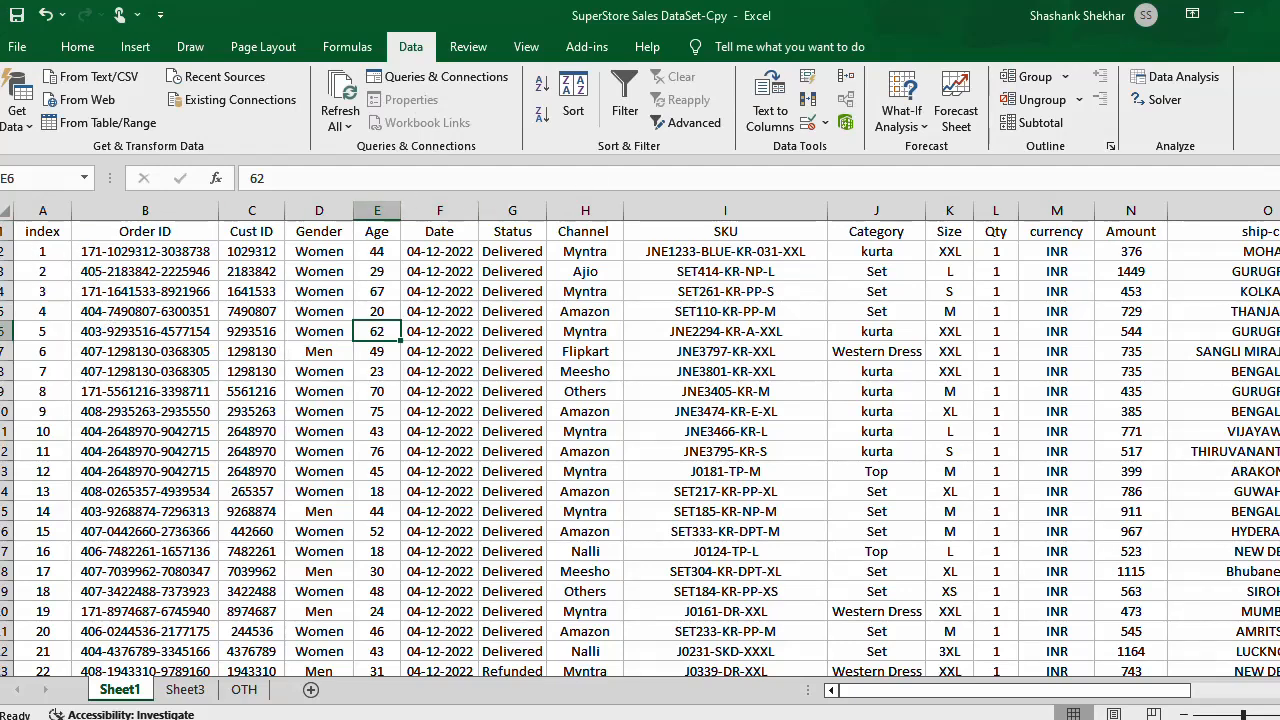
{"action": "left_click", "coordinate": [5, 231]}
{"action": "left_click", "coordinate": [624, 100]}
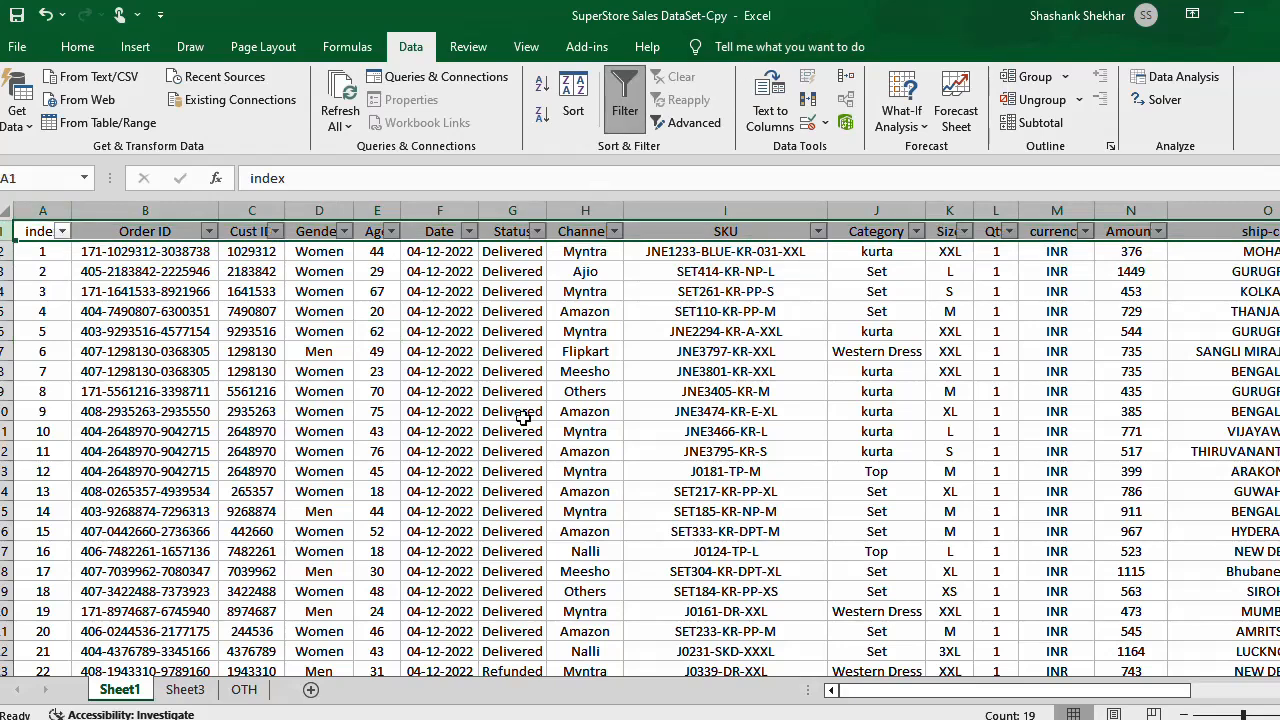
{"action": "left_click", "coordinate": [524, 414]}
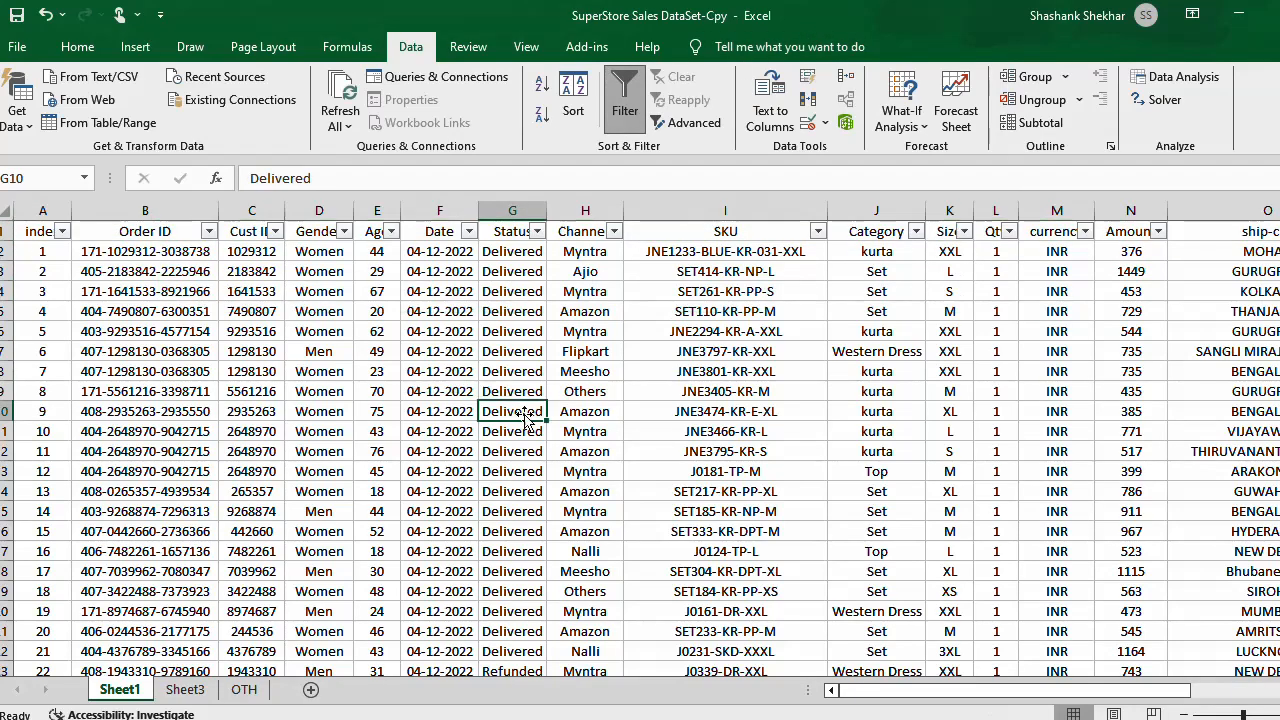
Step: Examine the full lists of filter values for the index and Order ID columns without filtering any rows
{"action": "left_click", "coordinate": [63, 231]}
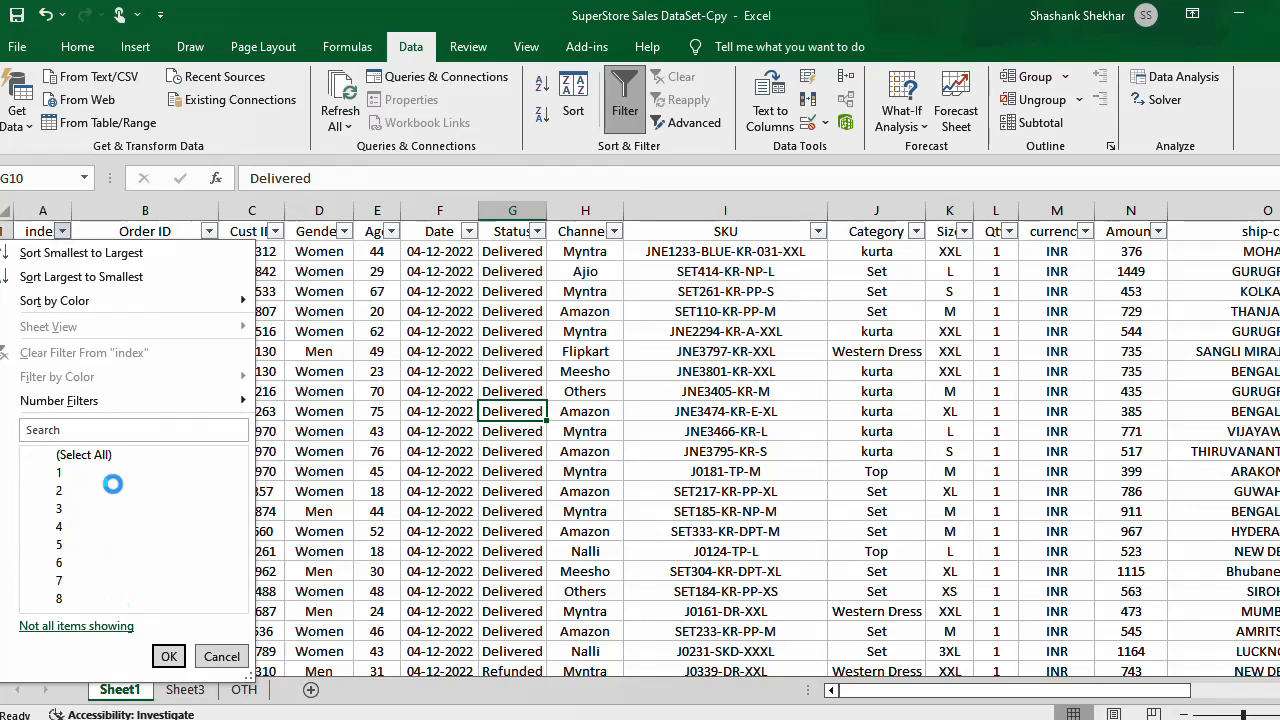
{"action": "scroll", "coordinate": [118, 607], "scroll_direction": "down", "scroll_amount": 20}
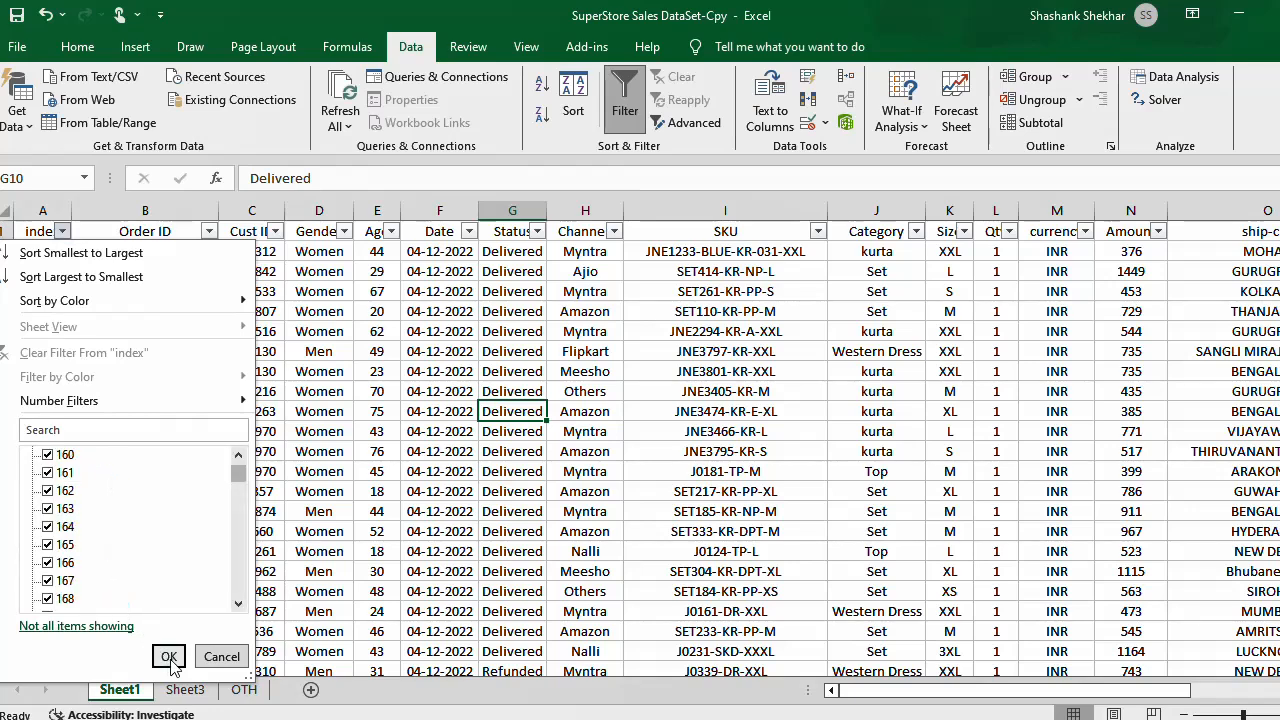
{"action": "left_click_drag", "start_coordinate": [242, 476], "coordinate": [241, 588]}
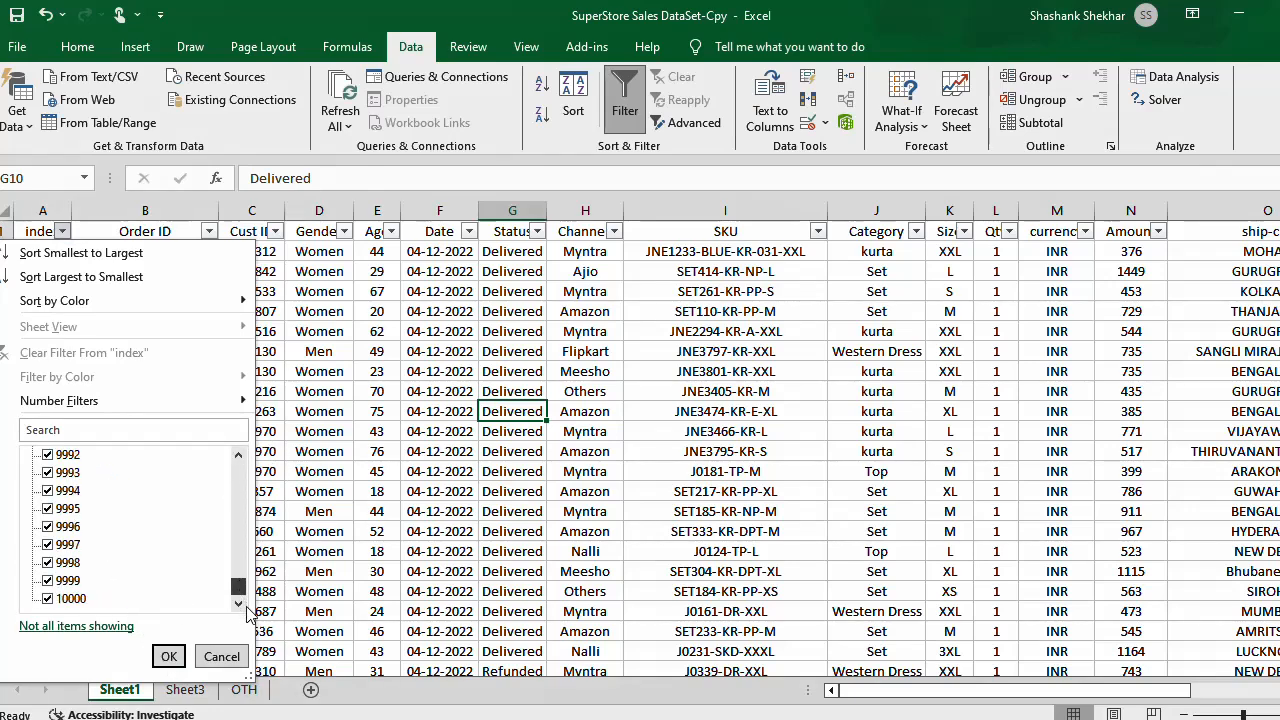
{"action": "left_click", "coordinate": [168, 656]}
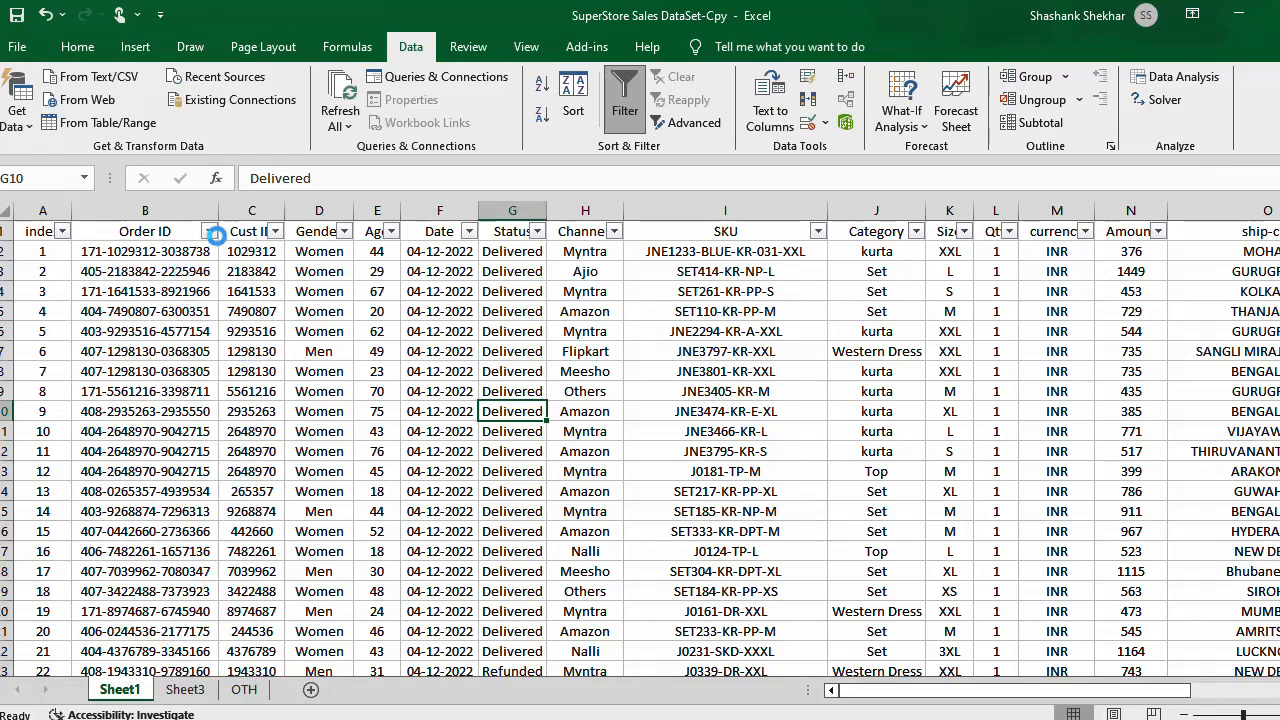
{"action": "left_click", "coordinate": [209, 231]}
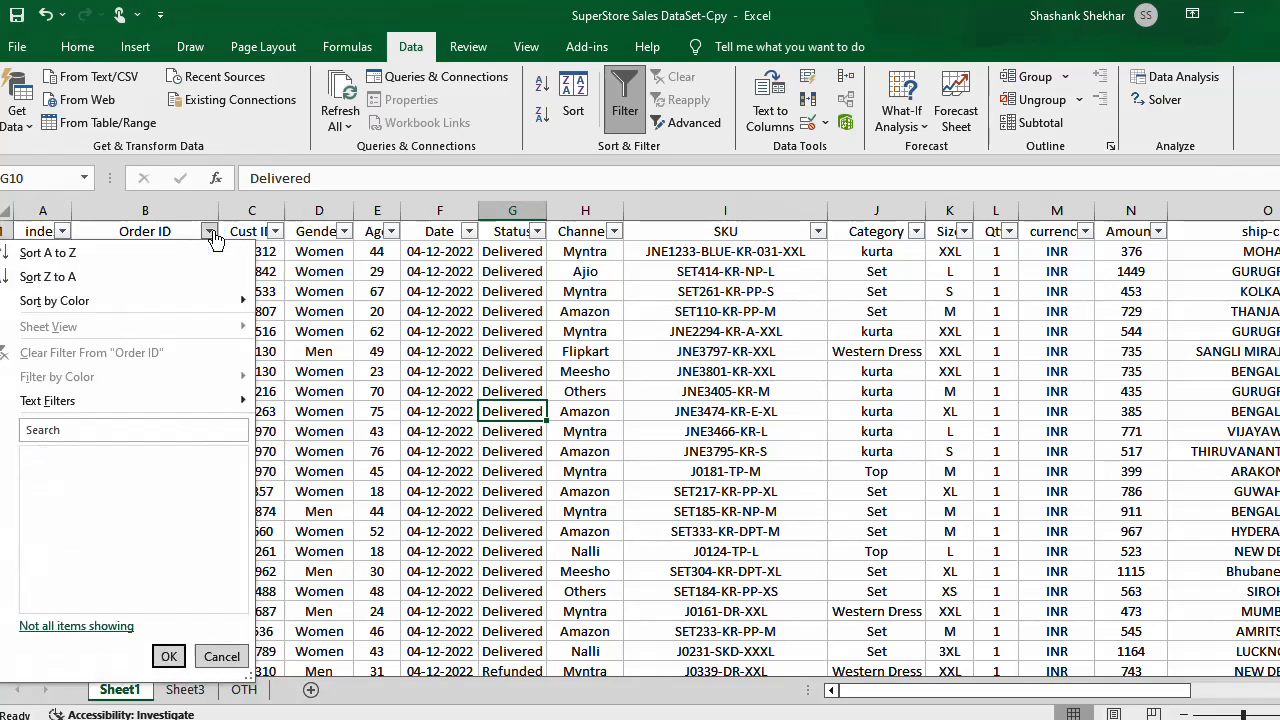
{"action": "left_click", "coordinate": [222, 656]}
{"action": "left_click", "coordinate": [209, 232]}
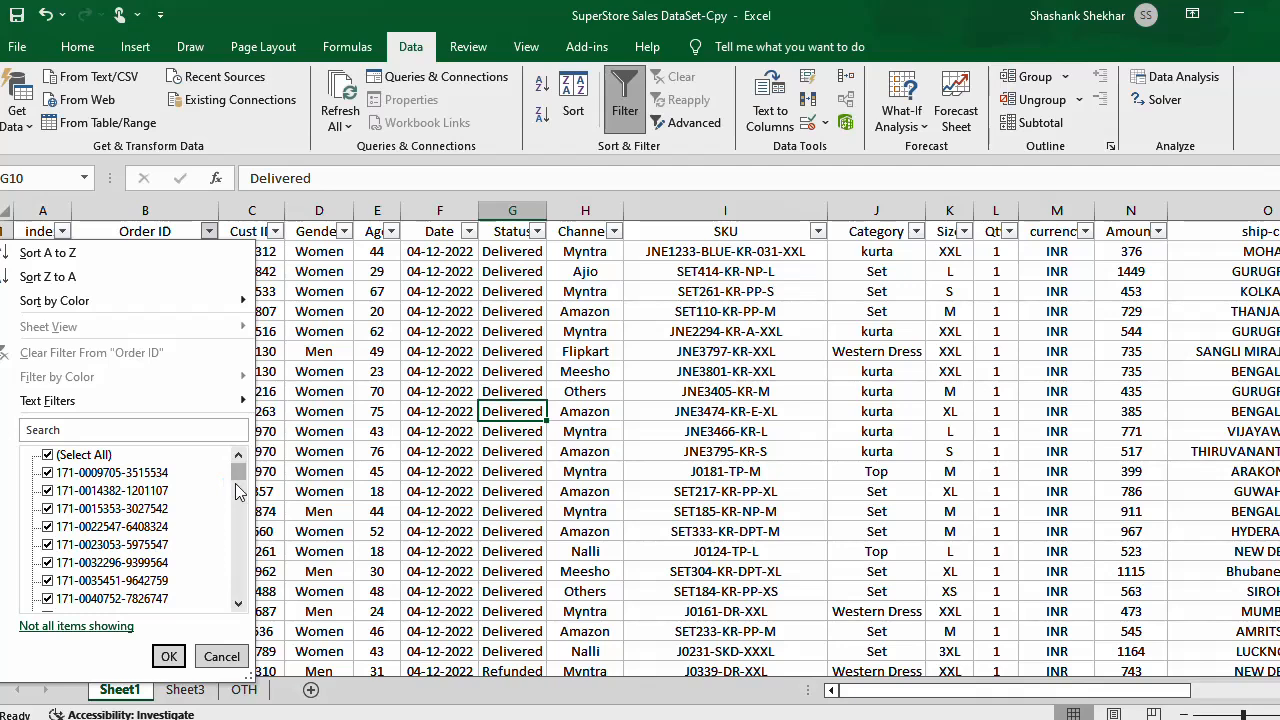
{"action": "left_click_drag", "start_coordinate": [238, 472], "coordinate": [238, 596]}
{"action": "left_click", "coordinate": [221, 656]}
Step: Examine the filter values available for the Cust ID and Gender columns, leaving all of them selected
{"action": "left_click", "coordinate": [274, 232]}
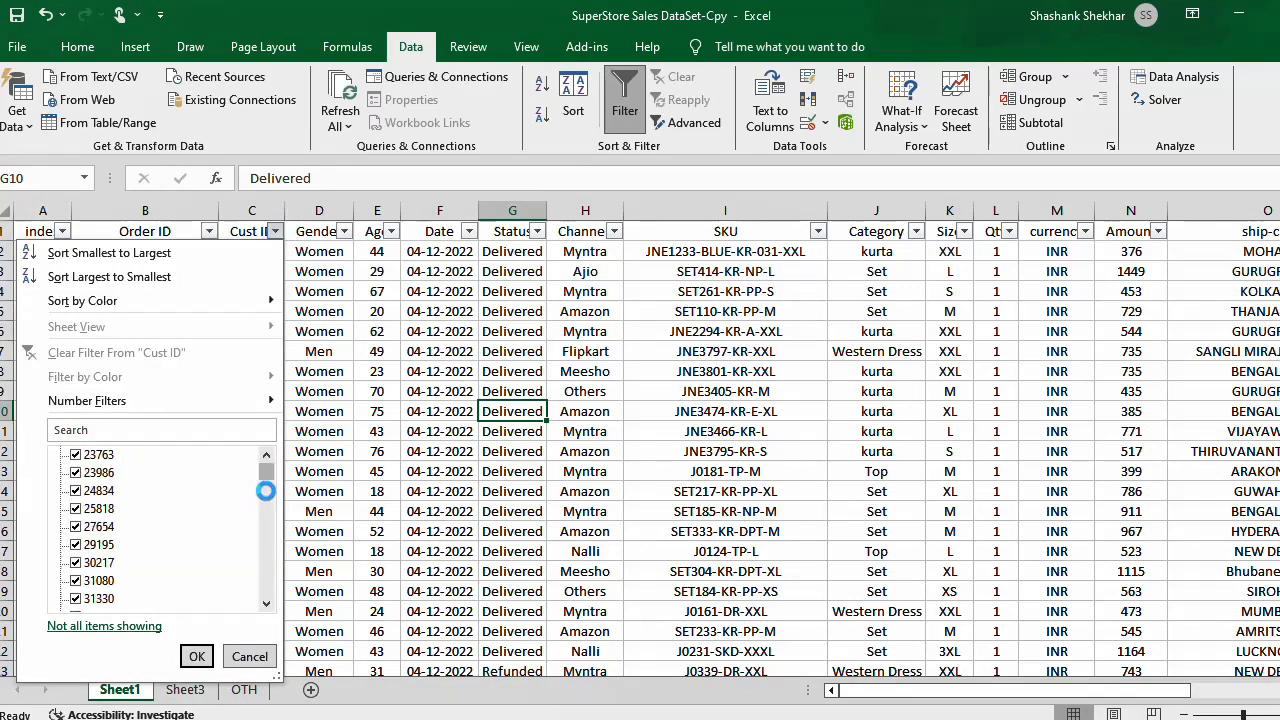
{"action": "left_click_drag", "start_coordinate": [266, 486], "coordinate": [267, 623]}
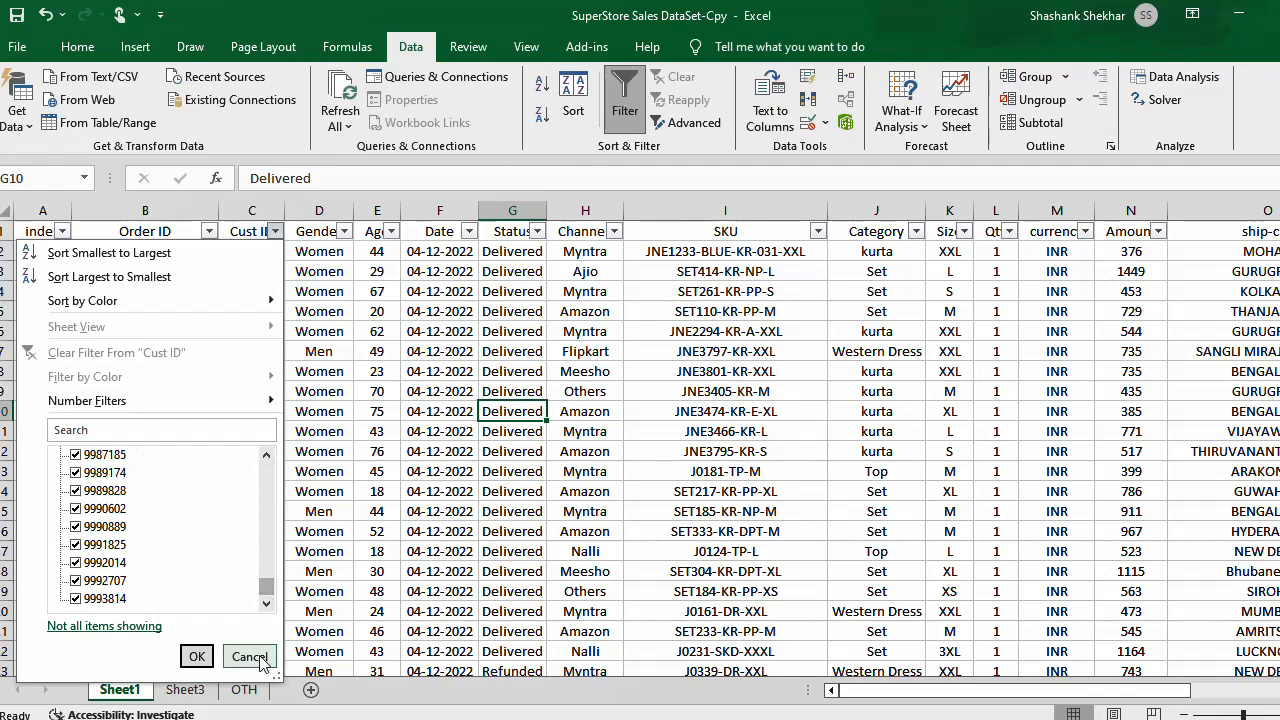
{"action": "left_click", "coordinate": [250, 656]}
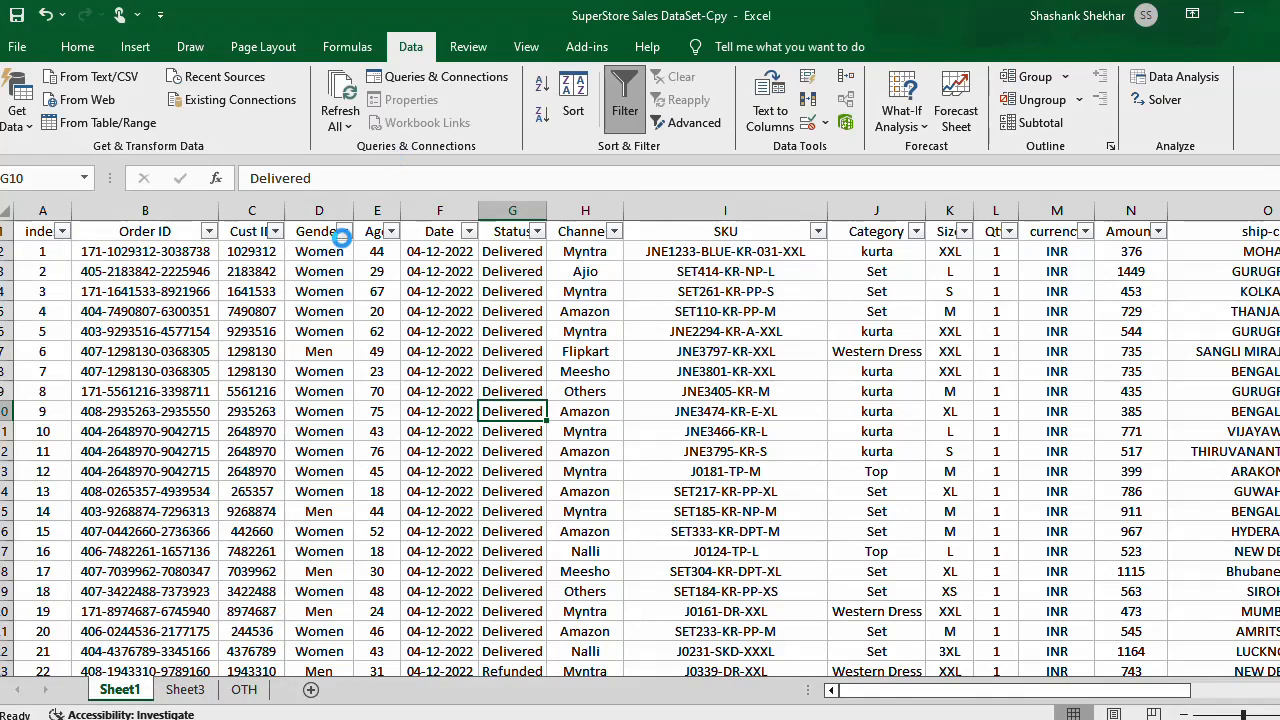
{"action": "left_click", "coordinate": [343, 231]}
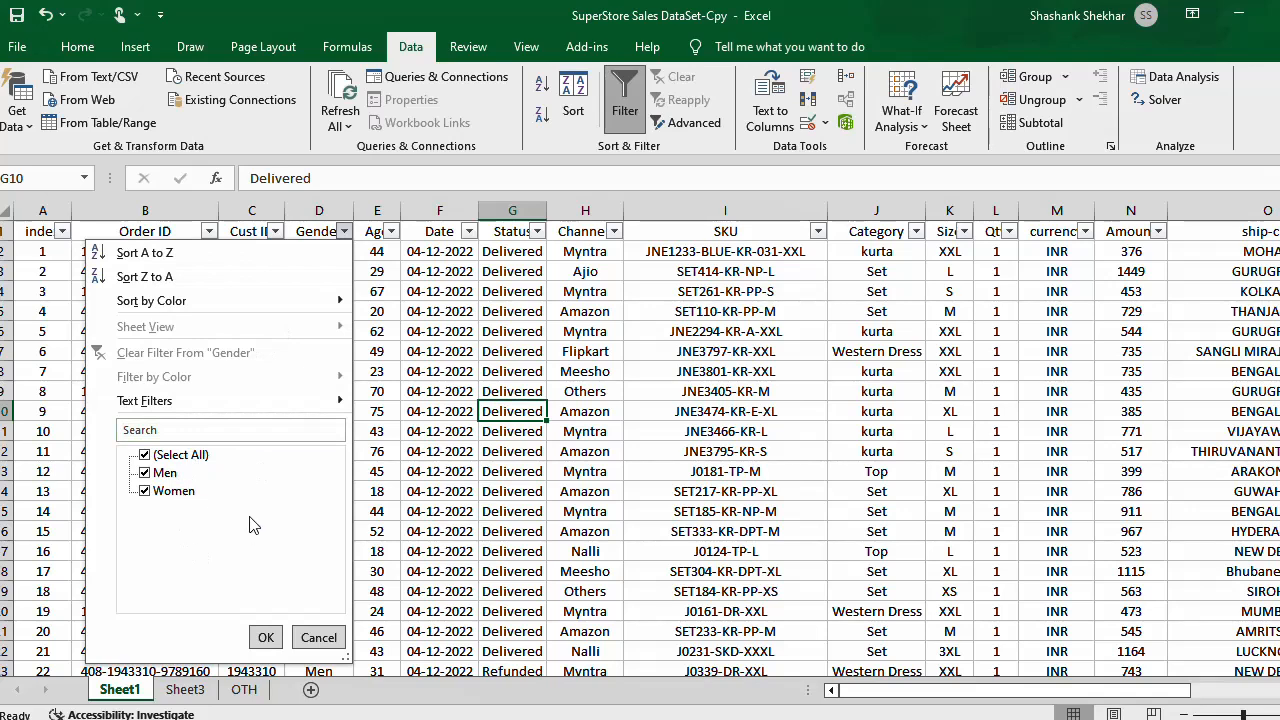
{"action": "left_click", "coordinate": [316, 638]}
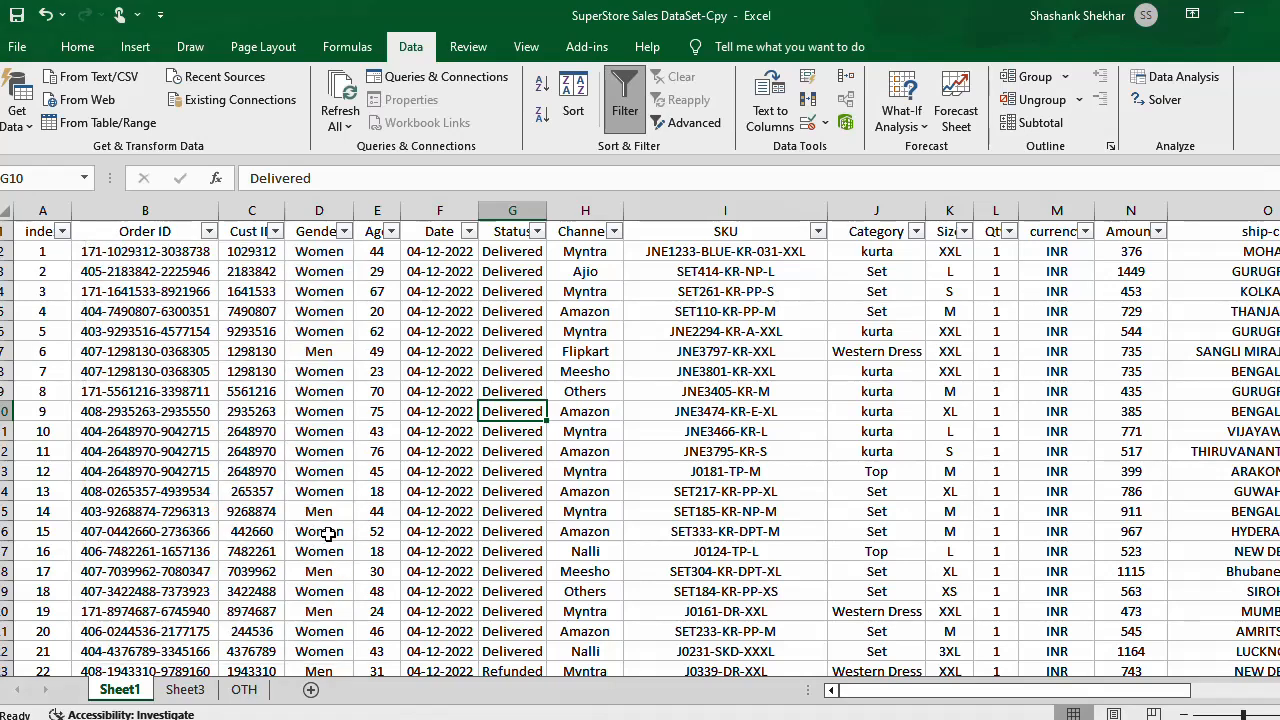
{"action": "left_click", "coordinate": [346, 572]}
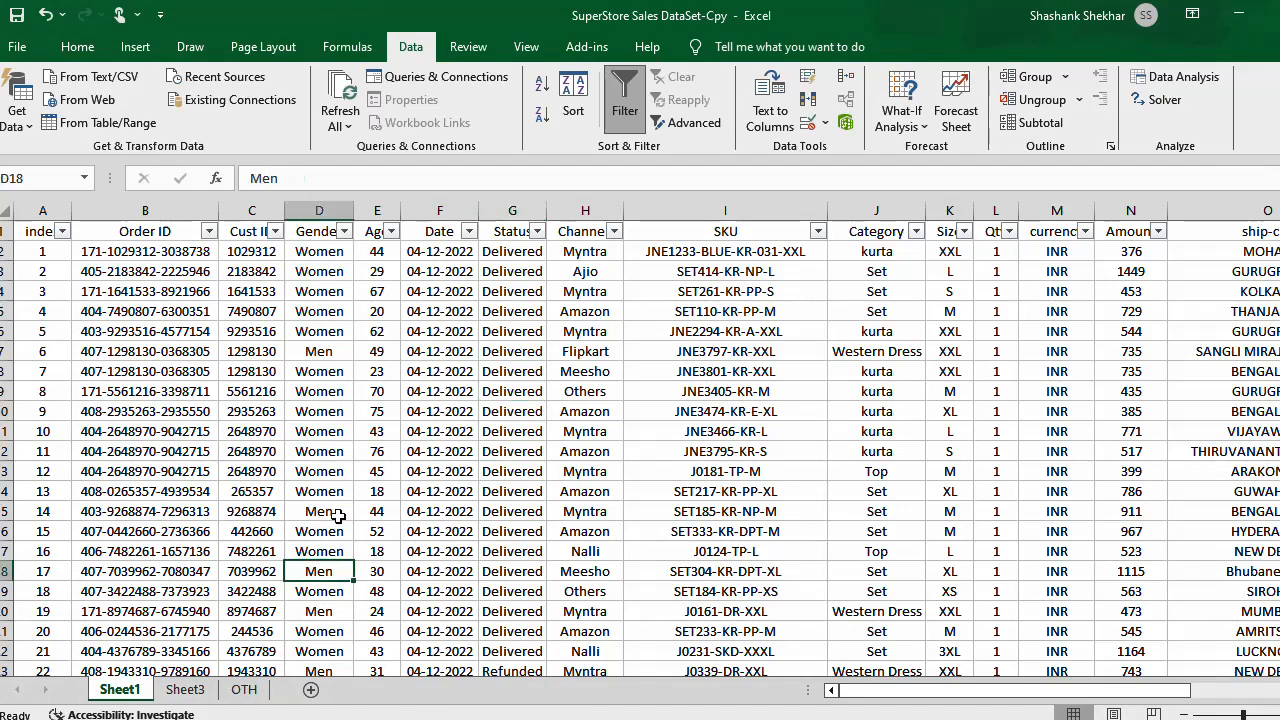
Step: Check the full range of filter values in the Age and Date columns, keeping every value selected
{"action": "left_click", "coordinate": [390, 231]}
{"action": "scroll", "coordinate": [285, 566], "scroll_direction": "down", "scroll_amount": 5}
{"action": "scroll", "coordinate": [286, 564], "scroll_direction": "down", "scroll_amount": 6}
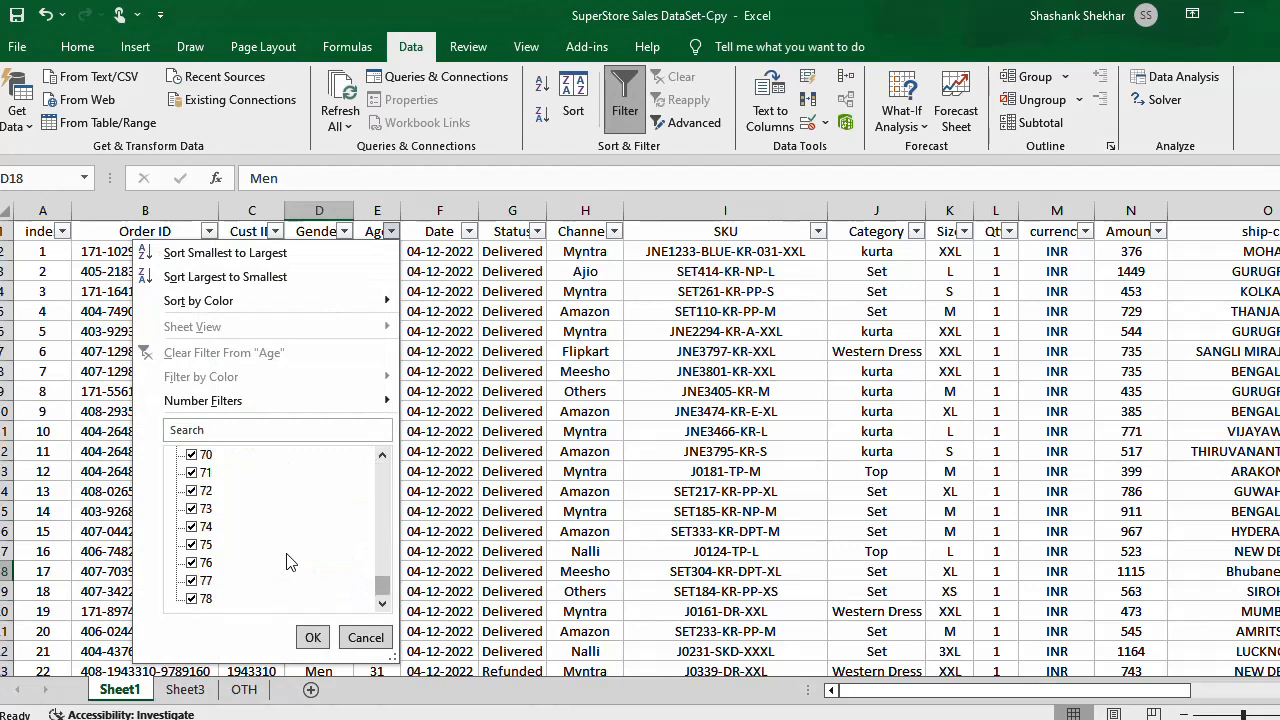
{"action": "left_click", "coordinate": [355, 643]}
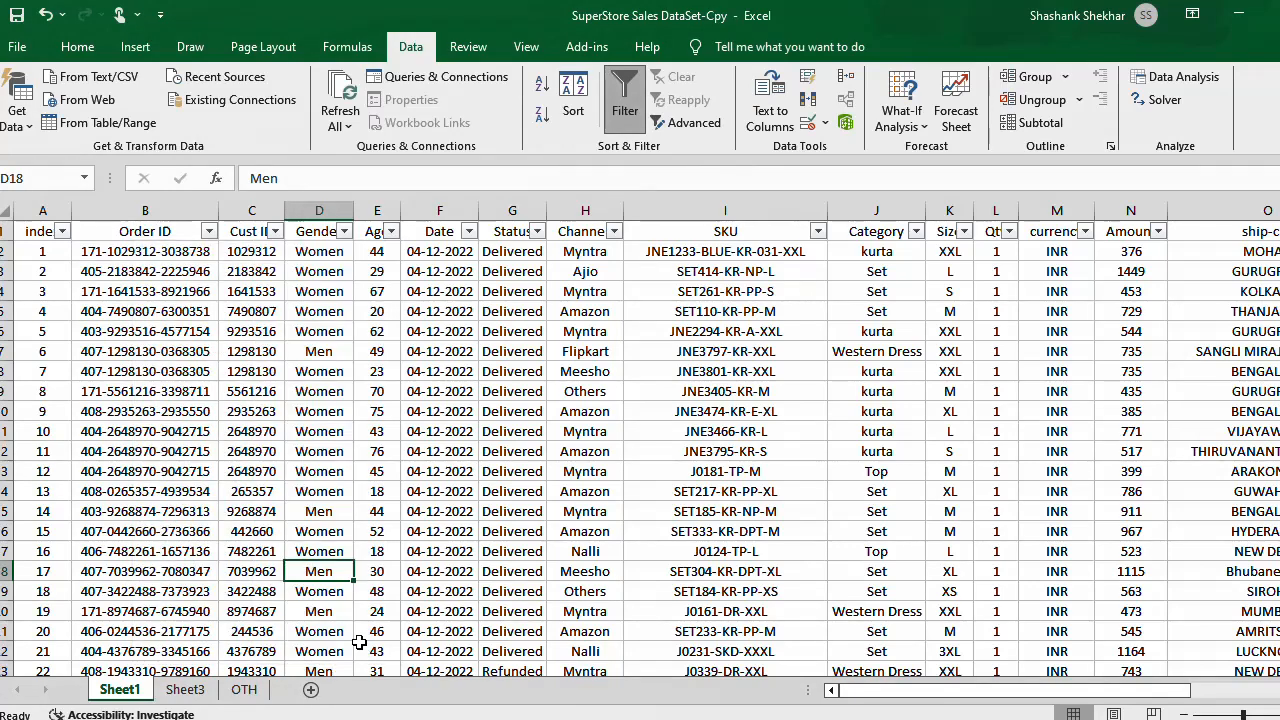
{"action": "left_click", "coordinate": [469, 232]}
{"action": "left_click_drag", "start_coordinate": [458, 489], "coordinate": [462, 562]}
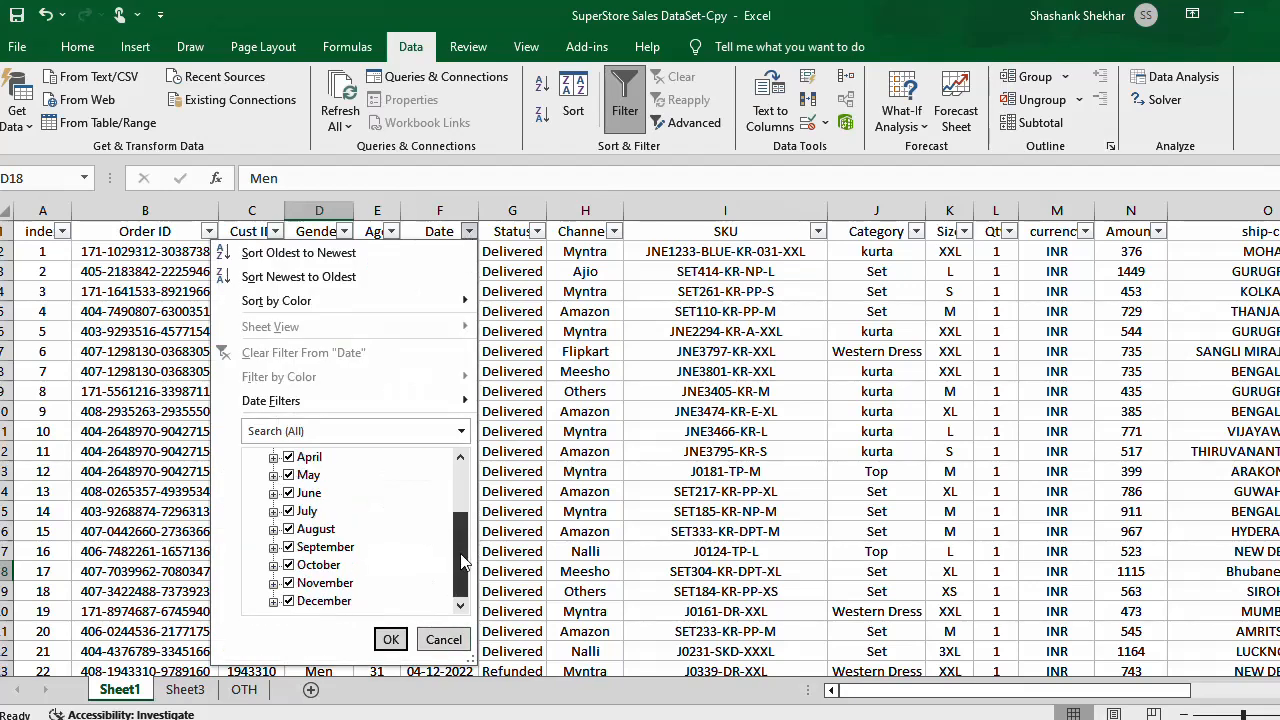
{"action": "left_click", "coordinate": [390, 640]}
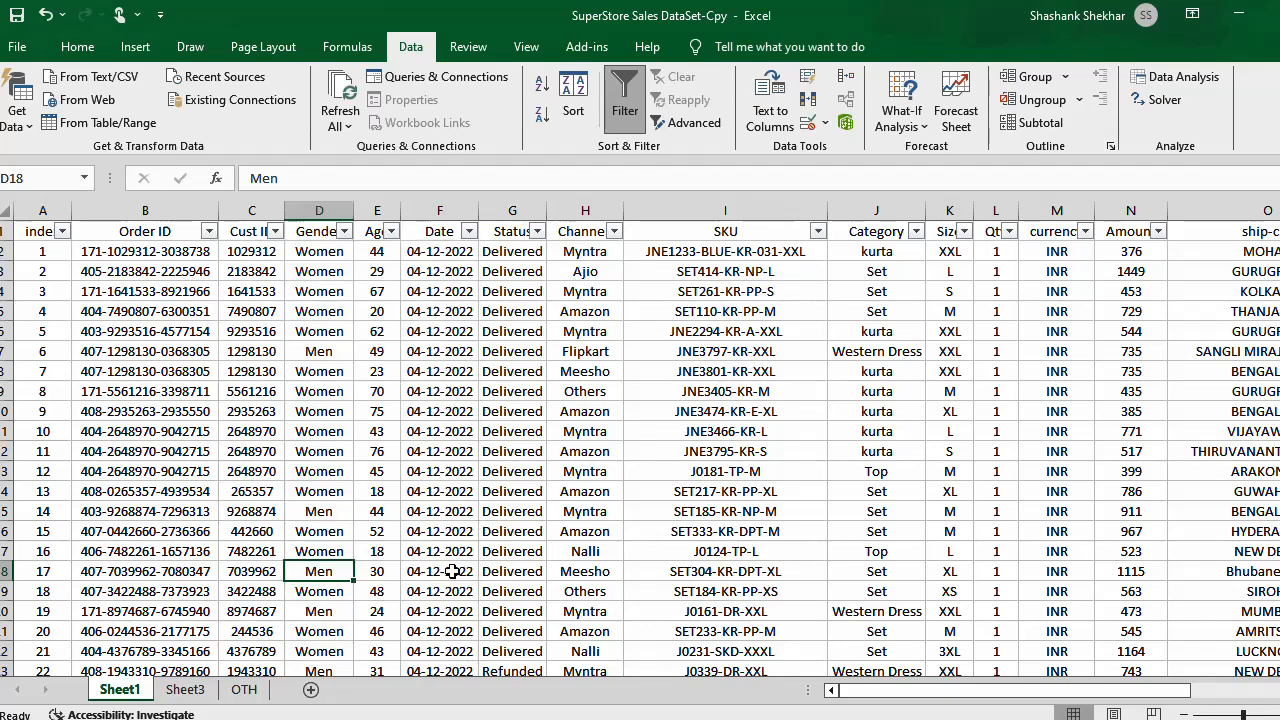
Step: Review the distinct filter values of the Status, Channel, SKU and Category columns for inconsistent entries
{"action": "left_click", "coordinate": [536, 233]}
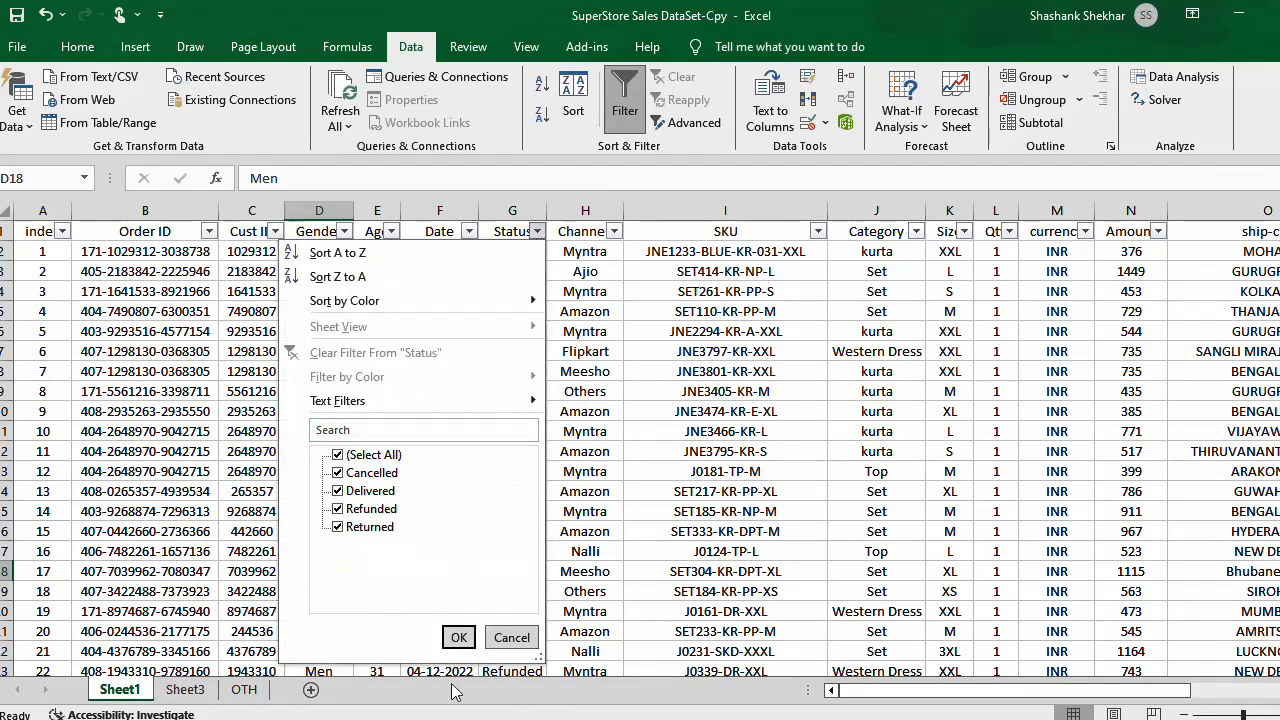
{"action": "left_click", "coordinate": [511, 637]}
{"action": "left_click", "coordinate": [617, 231]}
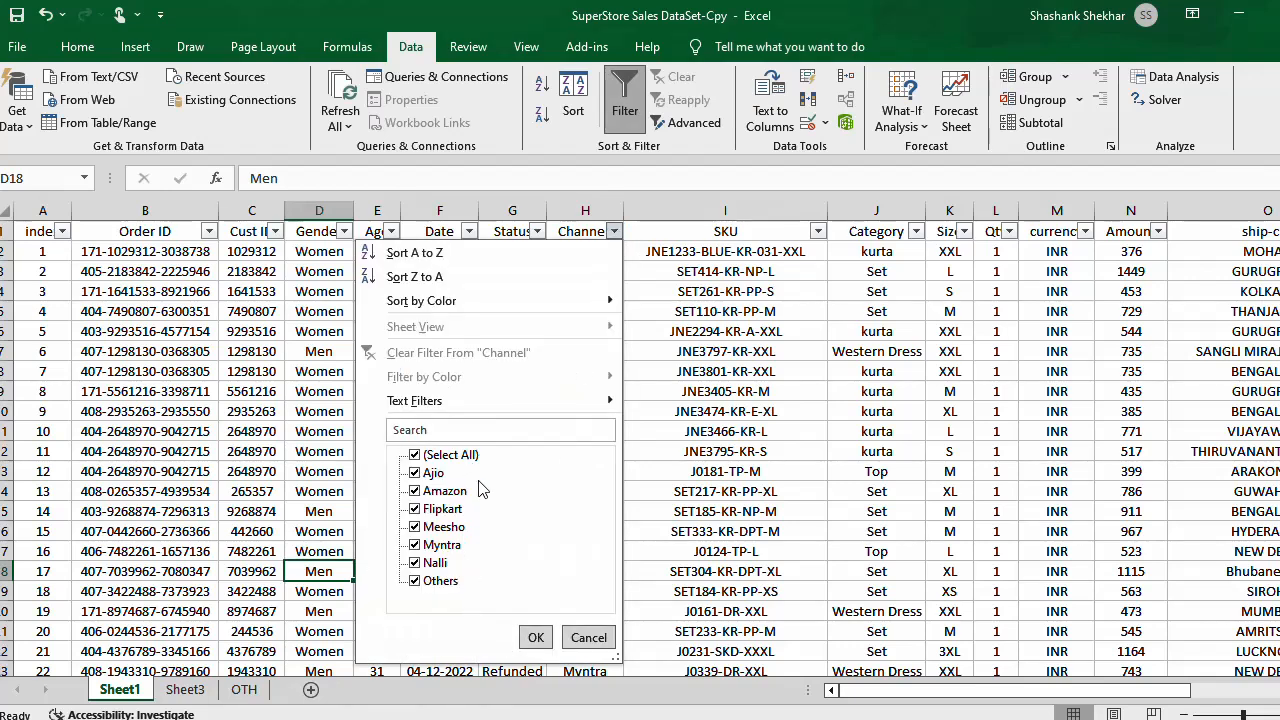
{"action": "left_click", "coordinate": [589, 637]}
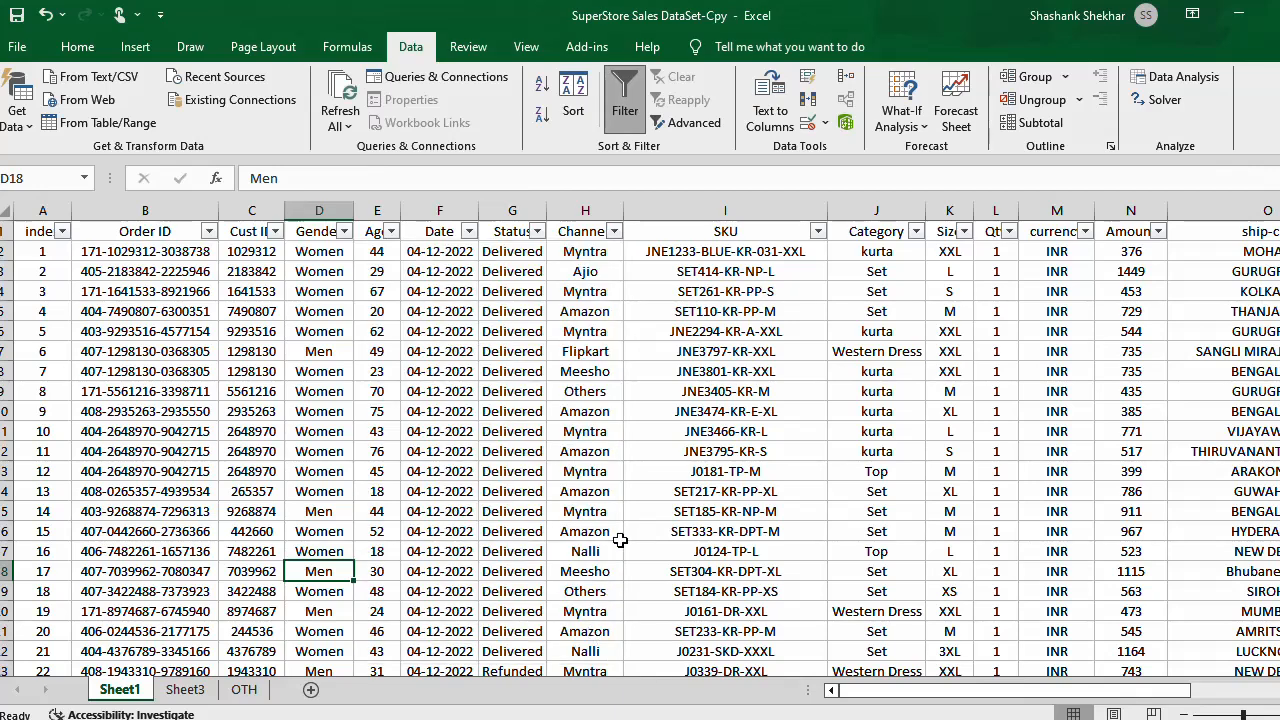
{"action": "left_click", "coordinate": [818, 232]}
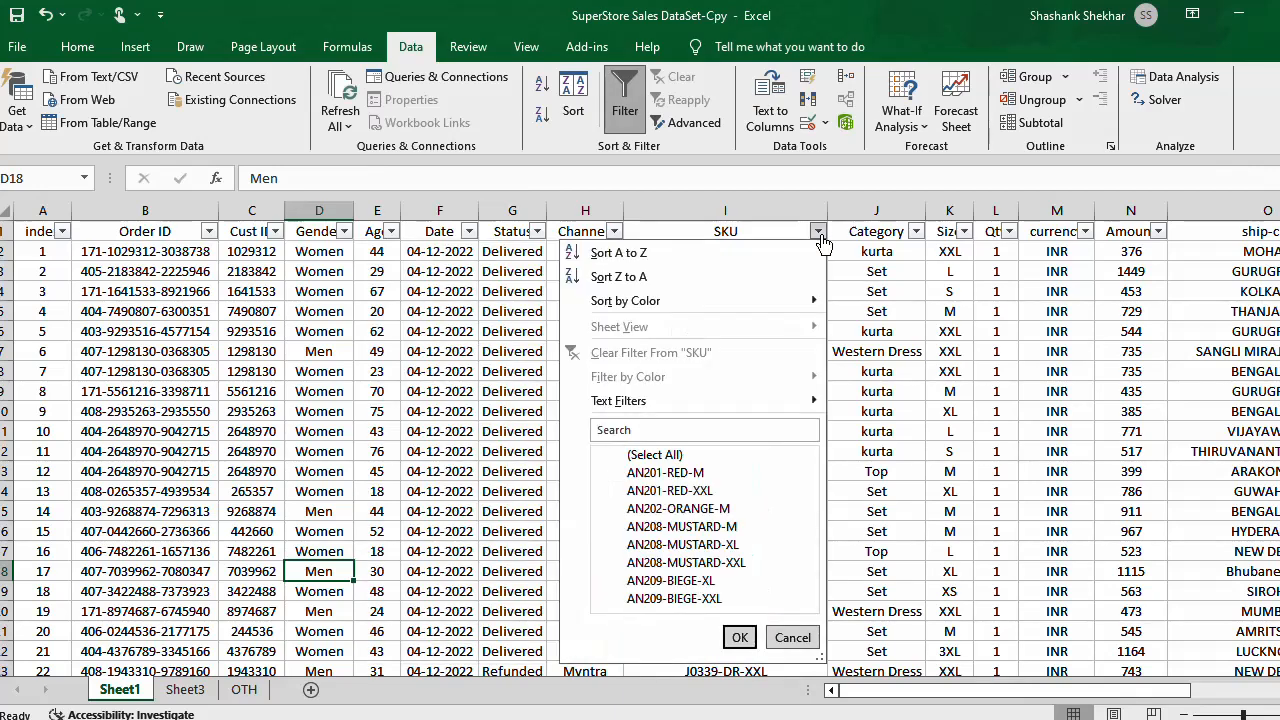
{"action": "left_click", "coordinate": [790, 637]}
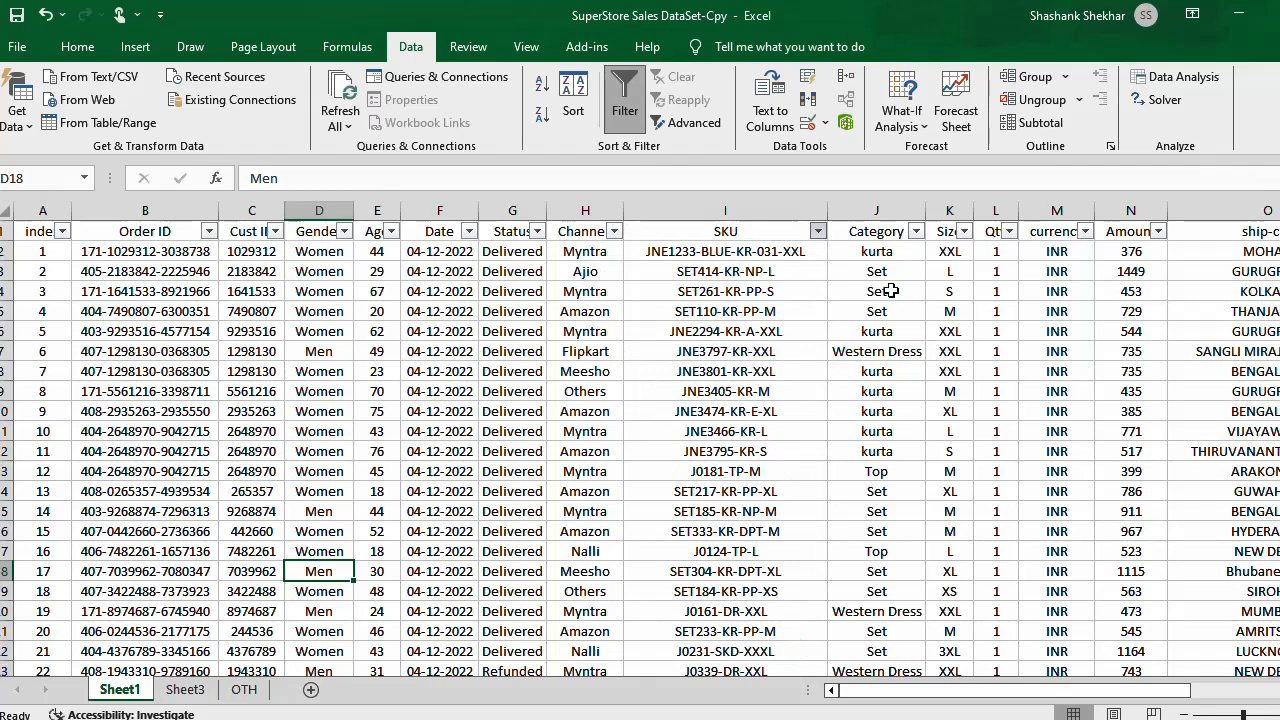
{"action": "left_click", "coordinate": [916, 232]}
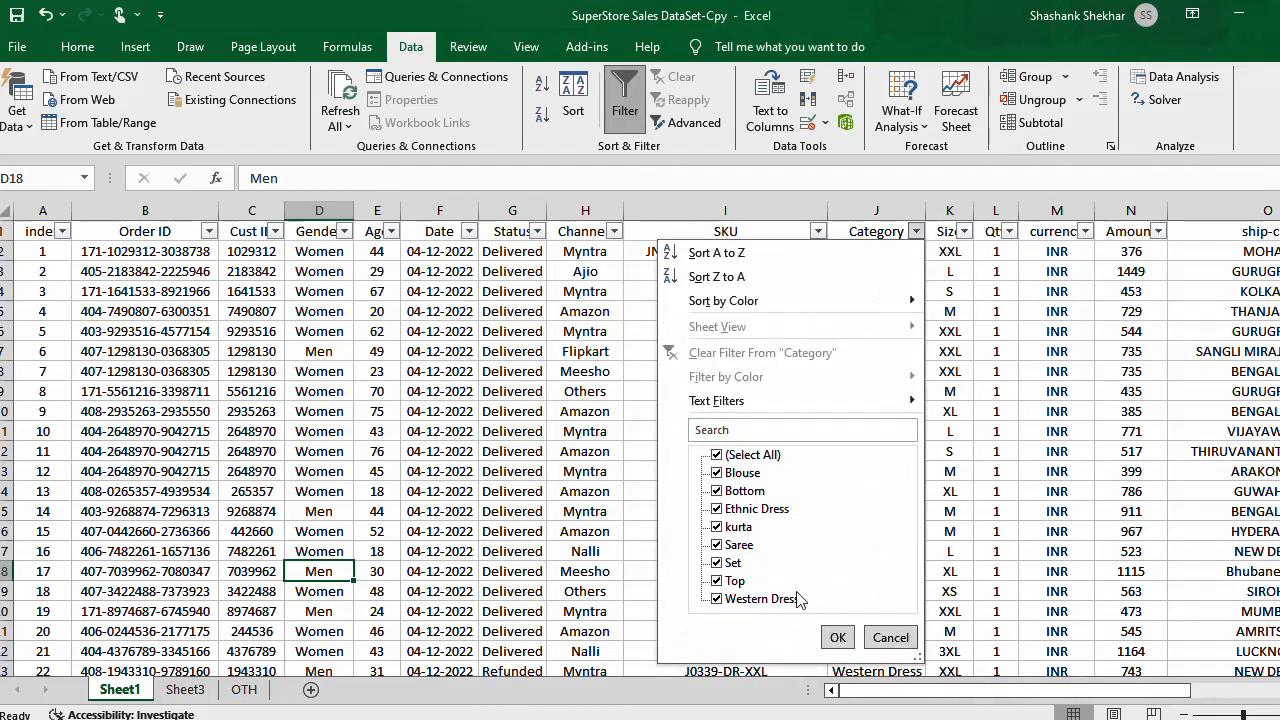
{"action": "left_click", "coordinate": [838, 638]}
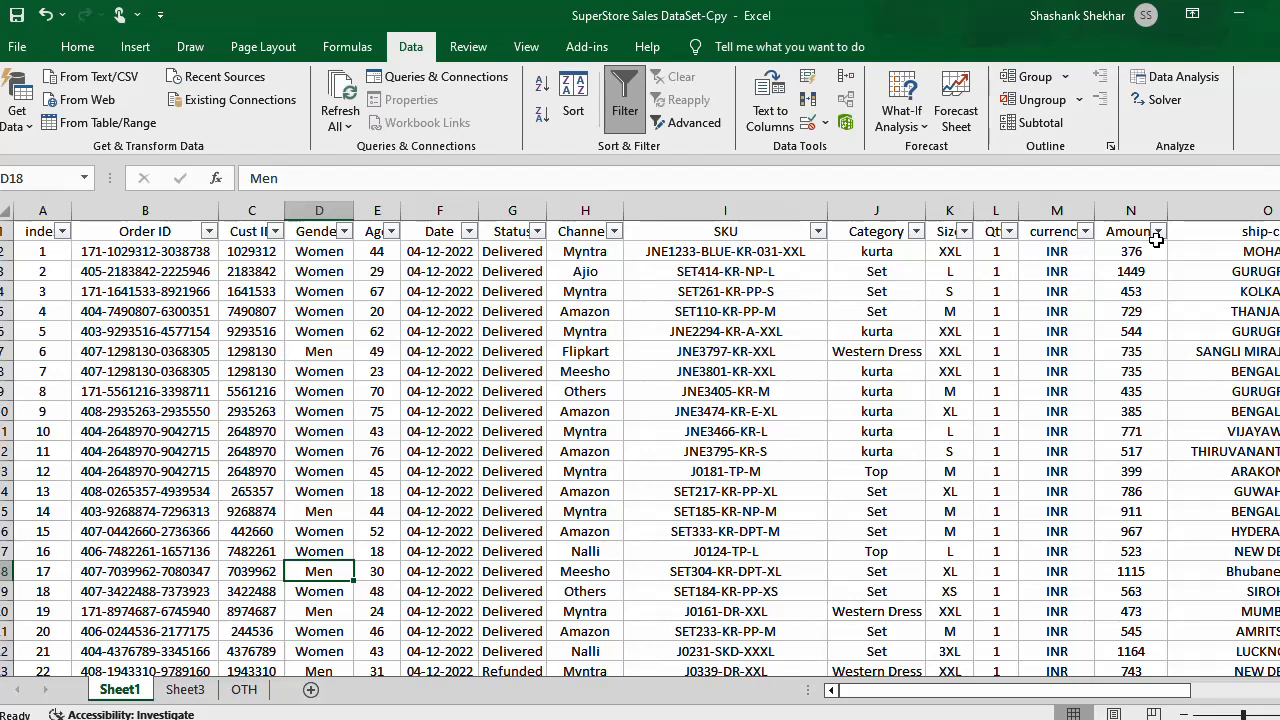
Step: Examine the filter values of the ship-city and ship-state columns through to the end of each list
{"action": "left_click", "coordinate": [1200, 256]}
{"action": "key", "text": "Right"}
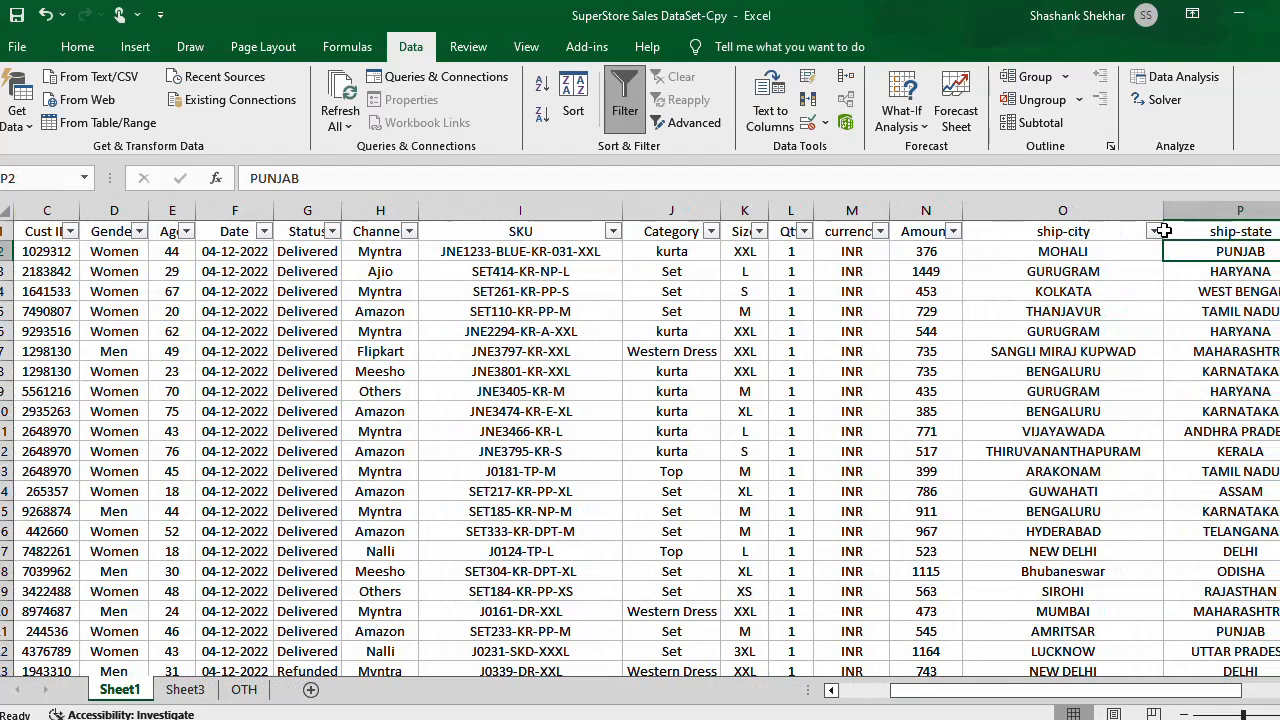
{"action": "left_click", "coordinate": [1154, 231]}
{"action": "left_click_drag", "start_coordinate": [1147, 479], "coordinate": [1147, 590]}
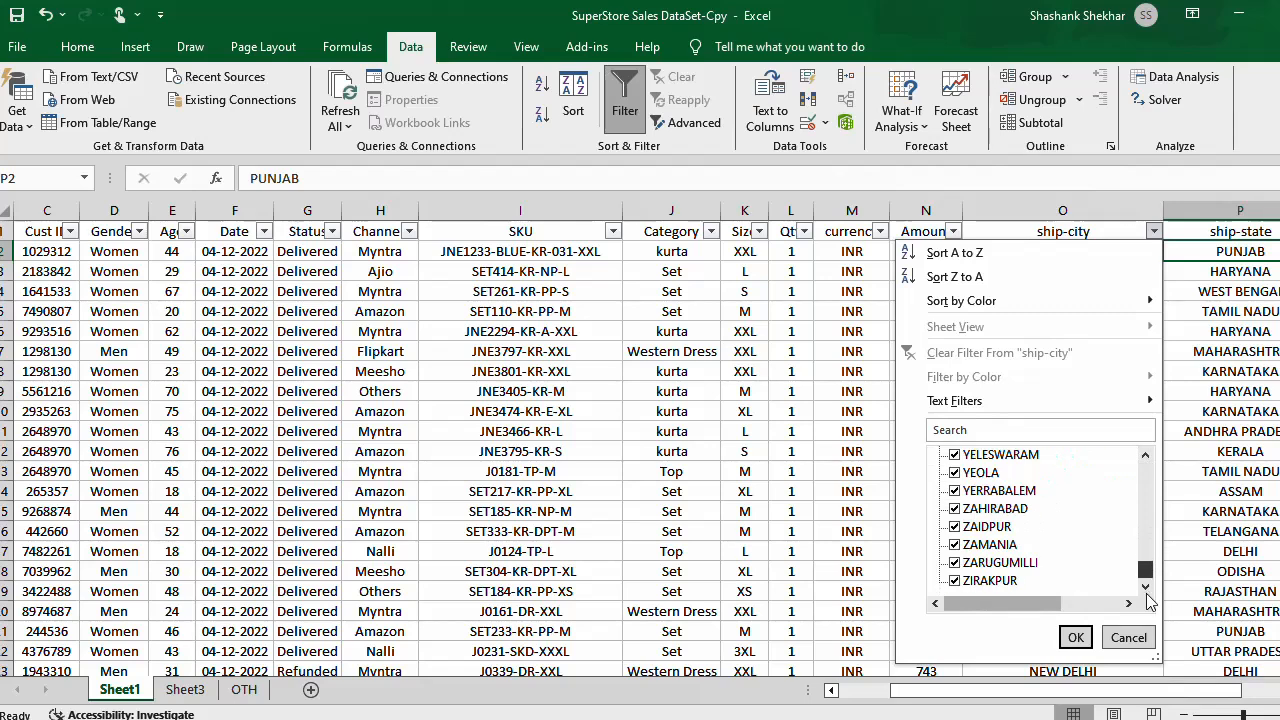
{"action": "left_click", "coordinate": [1146, 646]}
{"action": "key", "text": "Right"}
{"action": "key", "text": "Right"}
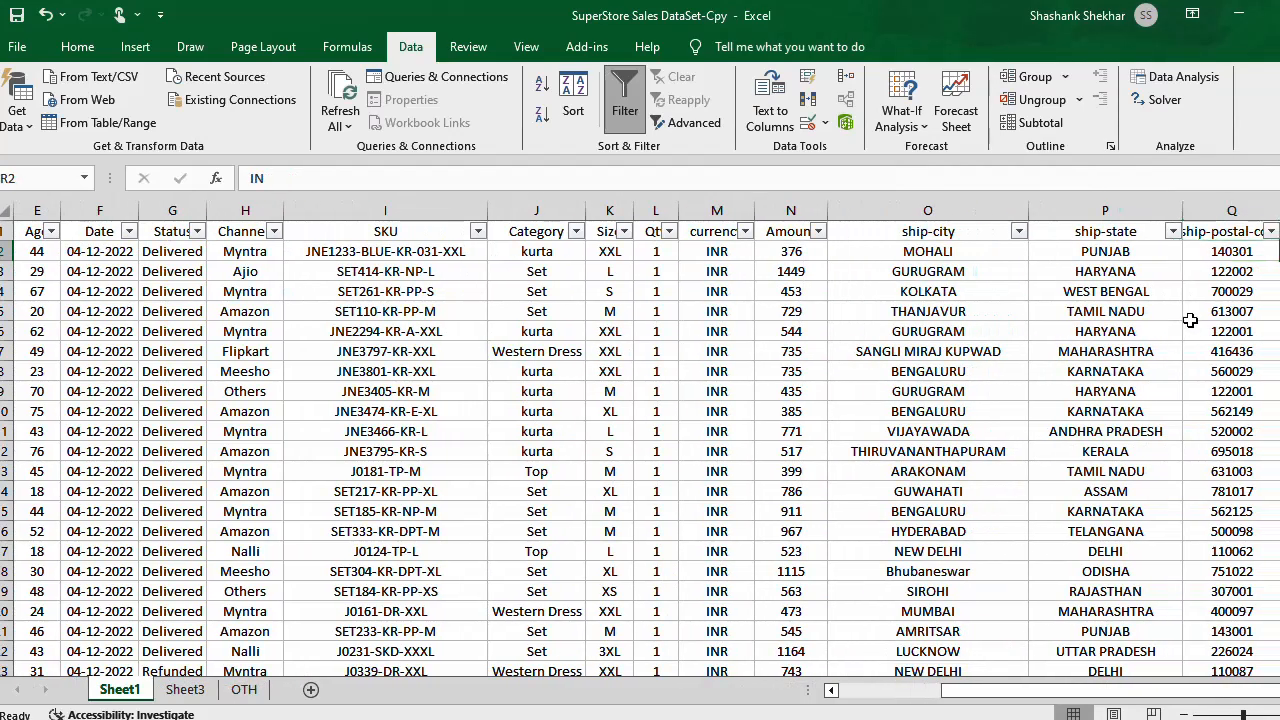
{"action": "left_click", "coordinate": [1172, 231]}
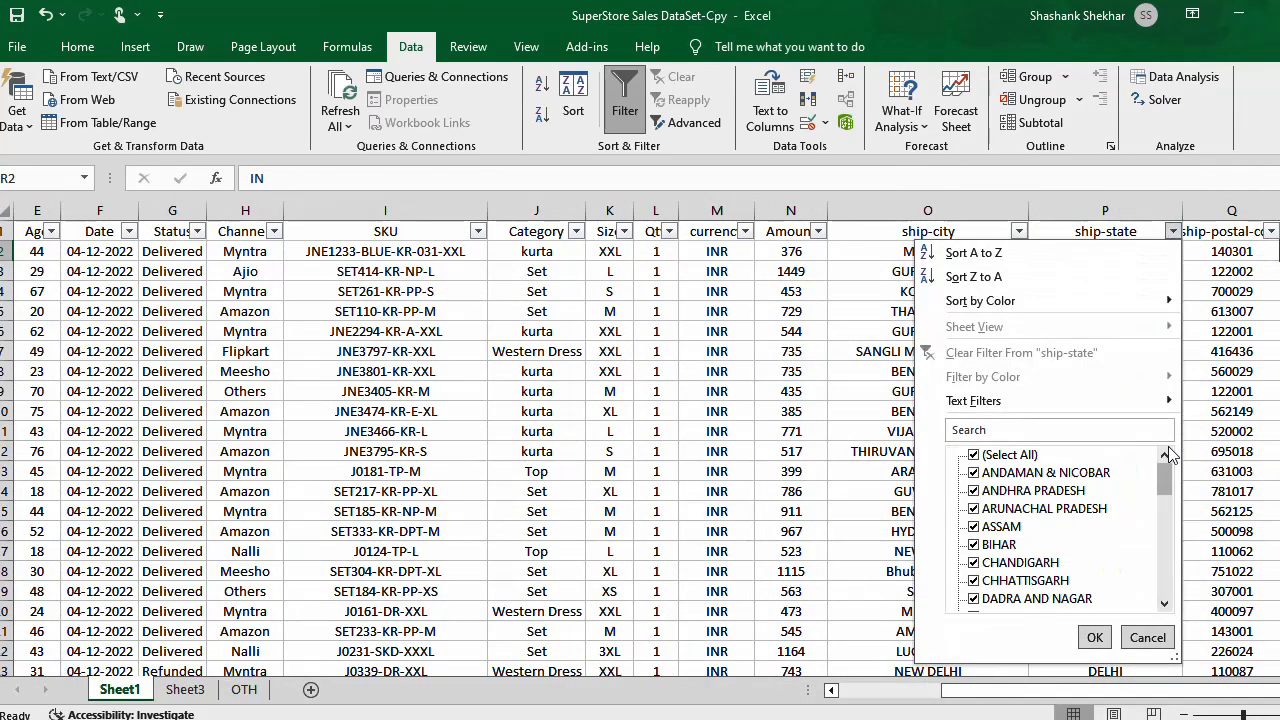
{"action": "scroll", "coordinate": [1170, 528], "scroll_direction": "down", "scroll_amount": 8}
{"action": "scroll", "coordinate": [1165, 561], "scroll_direction": "down", "scroll_amount": 2}
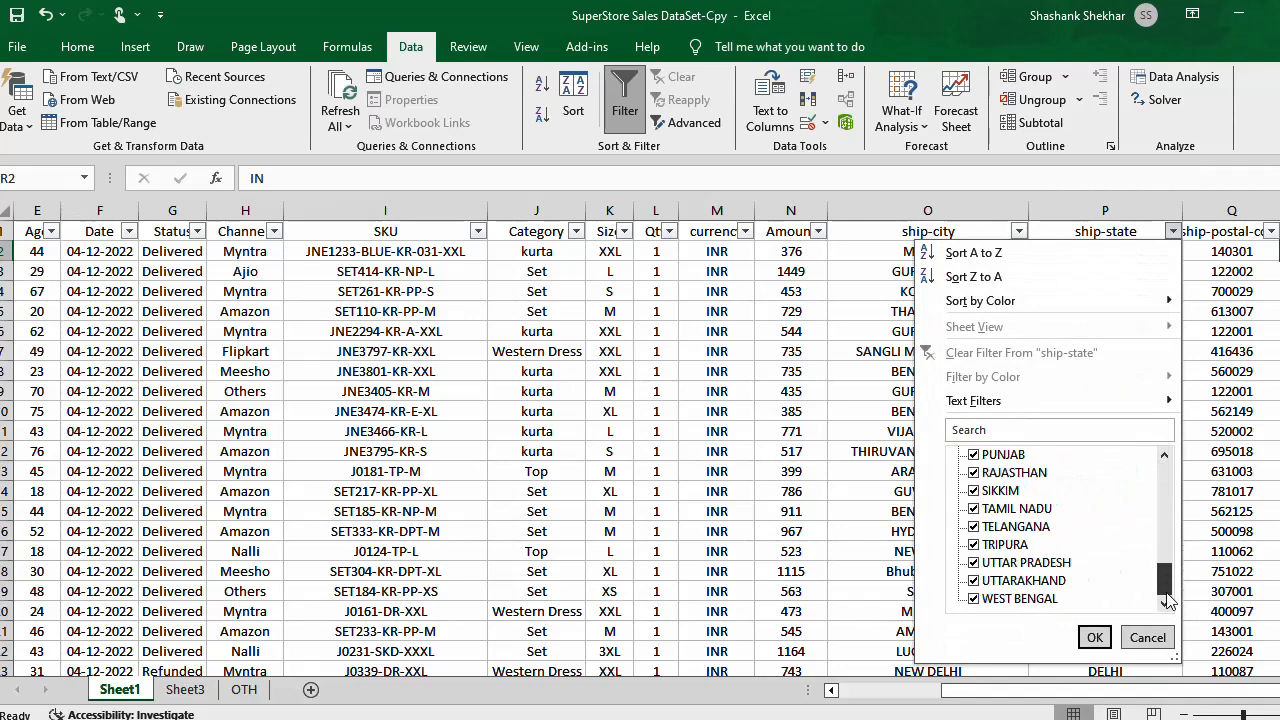
{"action": "left_click", "coordinate": [1155, 640]}
Step: Check the filter values of the ship-country and B2B columns
{"action": "key", "text": "Right"}
{"action": "key", "text": "Right"}
{"action": "key", "text": "Right"}
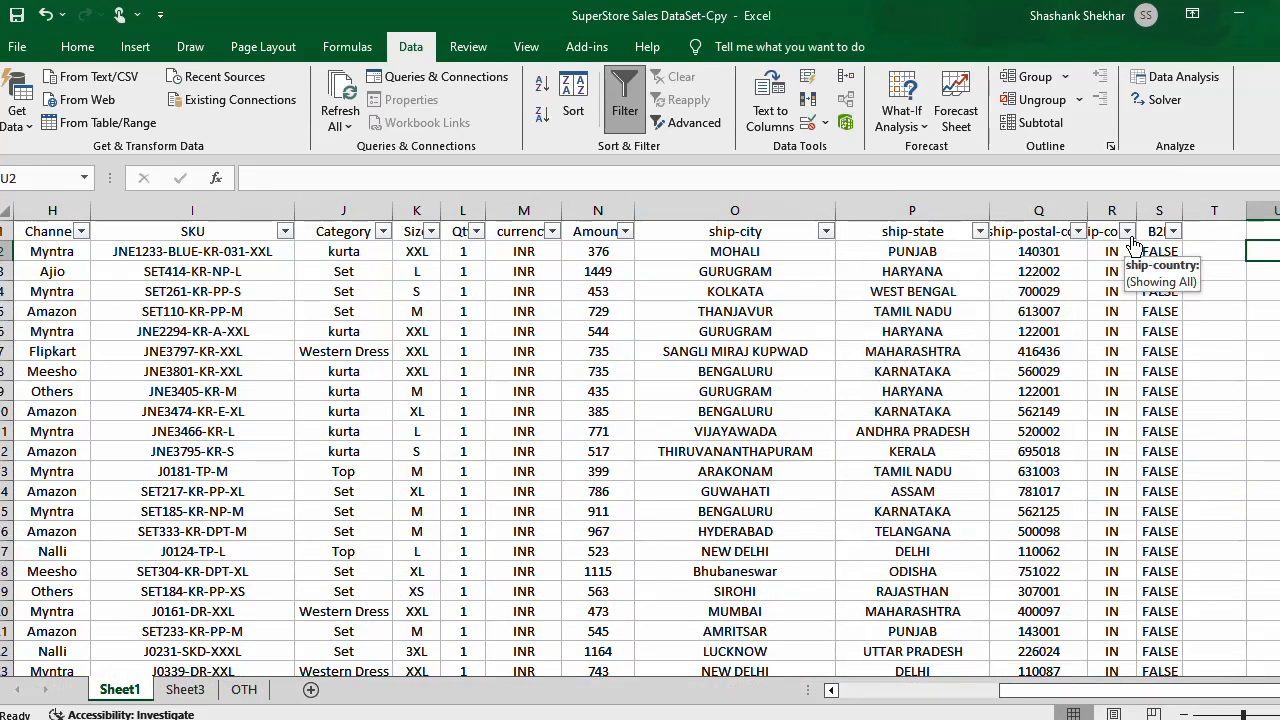
{"action": "left_click", "coordinate": [1127, 231]}
{"action": "left_click", "coordinate": [1127, 231]}
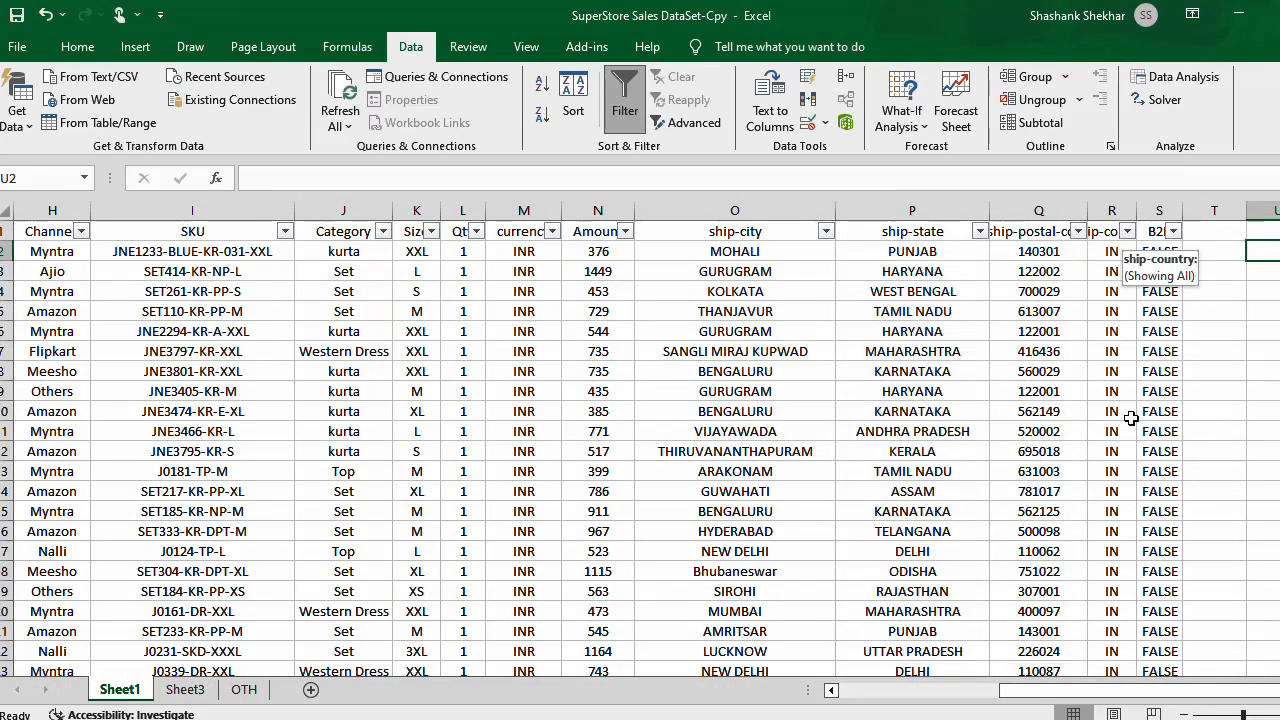
{"action": "left_click", "coordinate": [1173, 231]}
{"action": "left_click", "coordinate": [1173, 231]}
{"action": "left_click", "coordinate": [1175, 232]}
{"action": "left_click", "coordinate": [1176, 232]}
{"action": "scroll", "coordinate": [1175, 231], "scroll_direction": "right", "scroll_amount": 2}
{"action": "left_click_drag", "start_coordinate": [1175, 230], "coordinate": [1154, 233]}
Step: Return to the index header in cell A1 and remove the filters from the header row
{"action": "key", "text": "Left"}
{"action": "key", "text": "Left"}
{"action": "key", "text": "Left"}
{"action": "key", "text": "Left"}
{"action": "key", "text": "Left"}
{"action": "key", "text": "Left"}
{"action": "key", "text": "Left"}
{"action": "key", "text": "Left"}
{"action": "key", "text": "Left"}
{"action": "key", "text": "Left"}
{"action": "key", "text": "Left"}
{"action": "key", "text": "Left"}
{"action": "key", "text": "Left"}
{"action": "key", "text": "Left"}
{"action": "key", "text": "Left"}
{"action": "key", "text": "Left"}
{"action": "key", "text": "Left"}
{"action": "key", "text": "Left"}
{"action": "key", "text": "Left"}
{"action": "key", "text": "Left"}
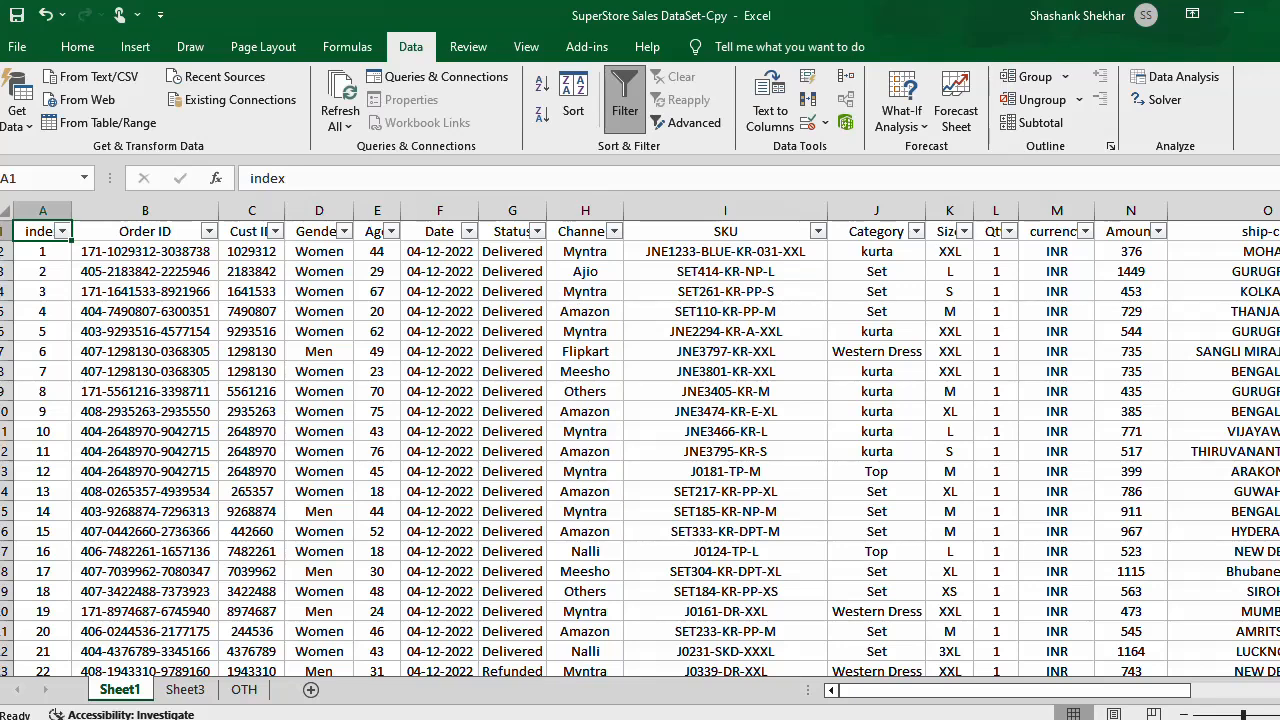
{"action": "mouse_move", "coordinate": [692, 719]}
{"action": "left_click", "coordinate": [645, 98]}
{"action": "left_click", "coordinate": [525, 336]}
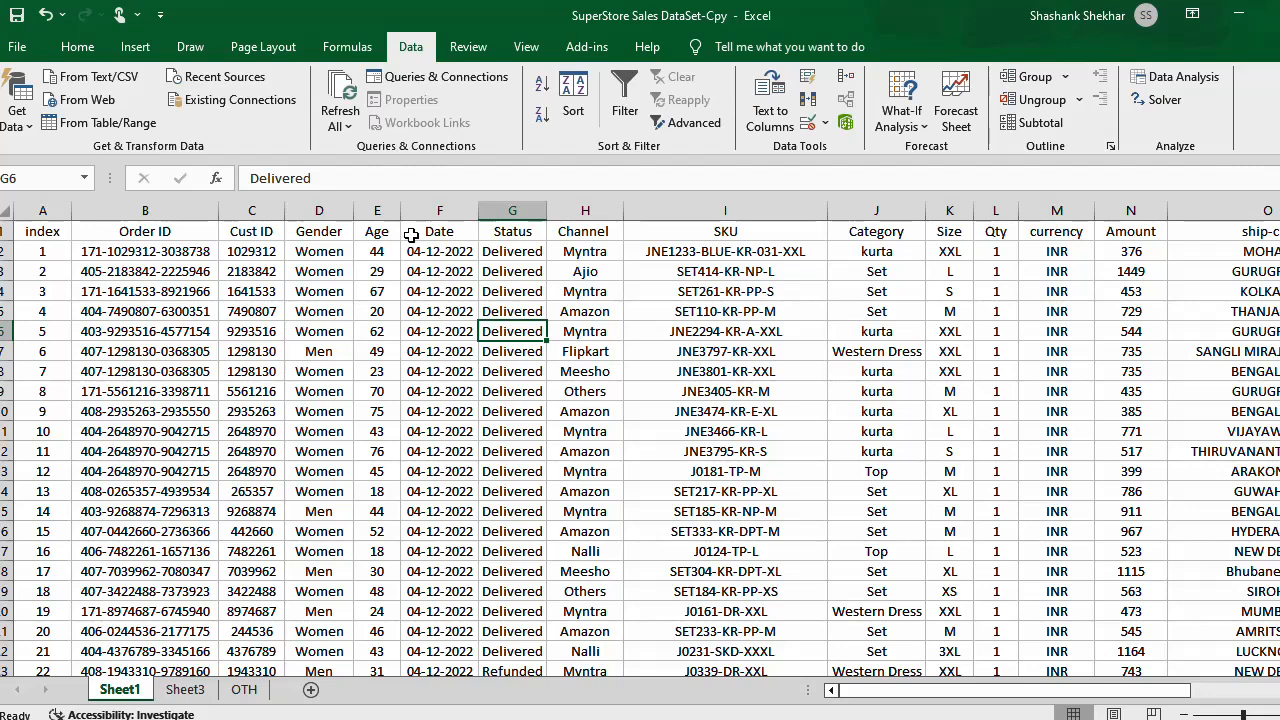
Step: Insert a new column before the Date column and give it the header Category
{"action": "left_click", "coordinate": [440, 210]}
{"action": "right_click", "coordinate": [440, 210]}
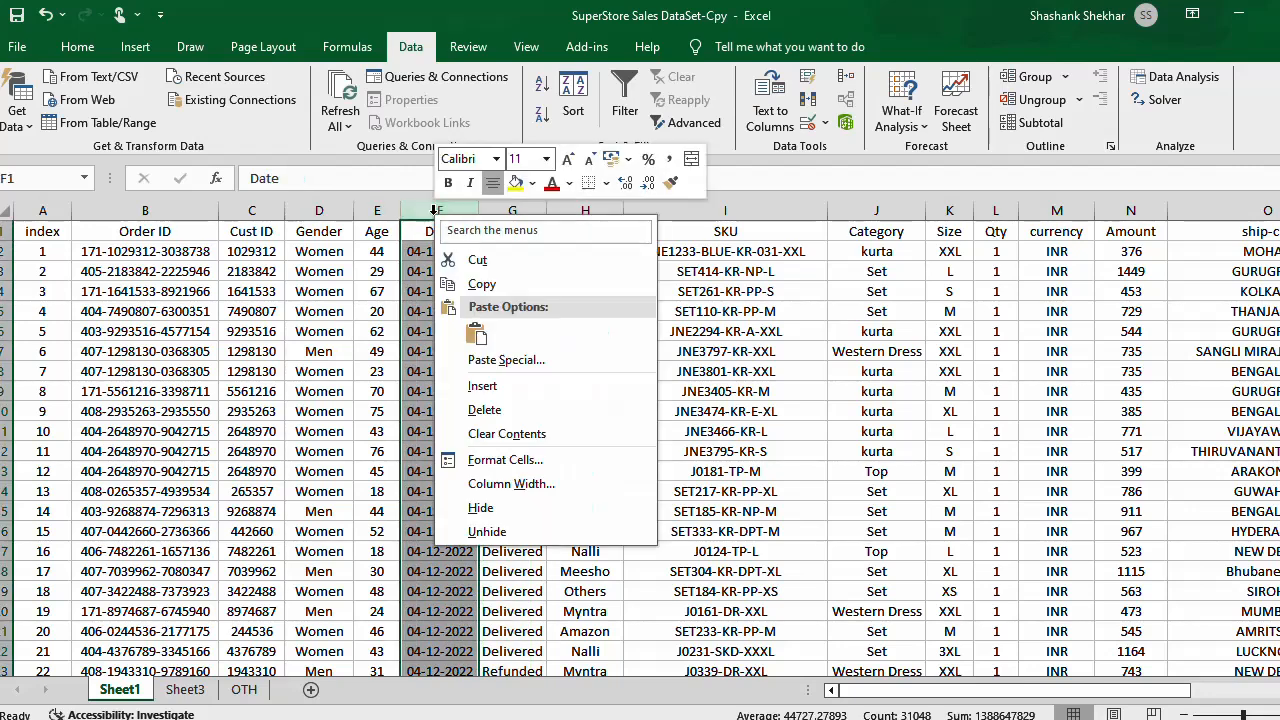
{"action": "left_click", "coordinate": [530, 394]}
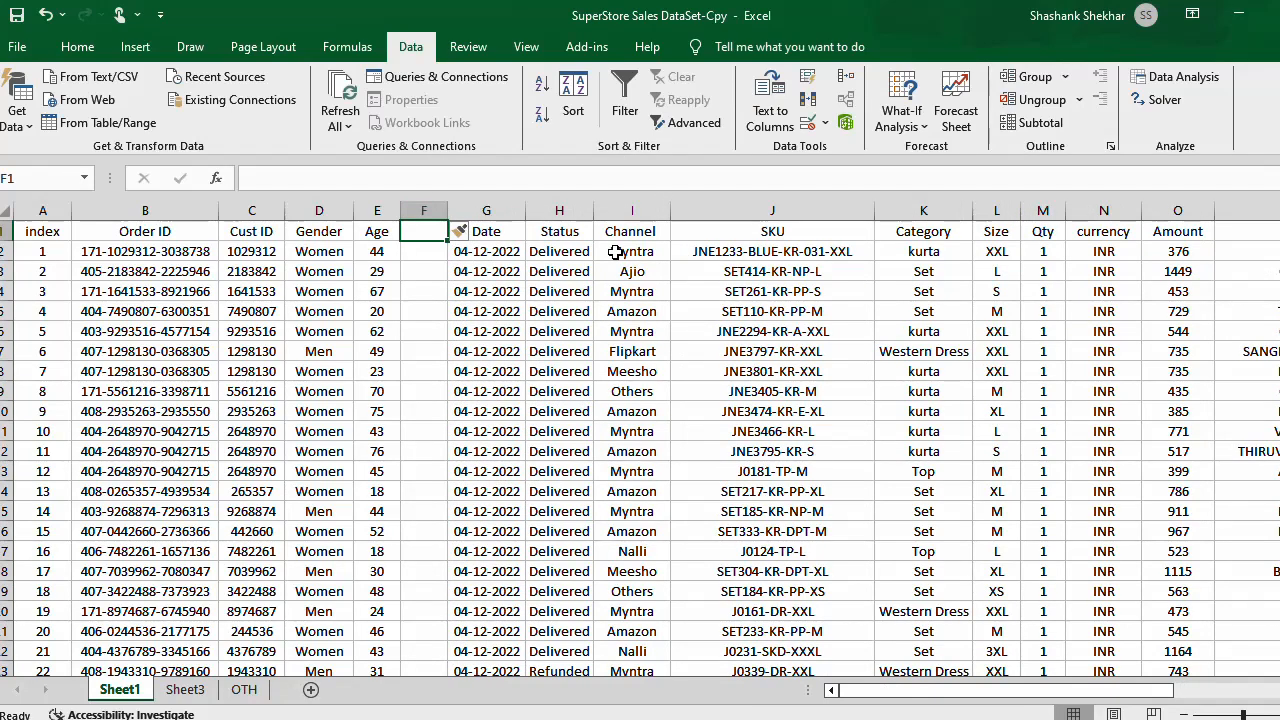
{"action": "type", "text": "Cat"}
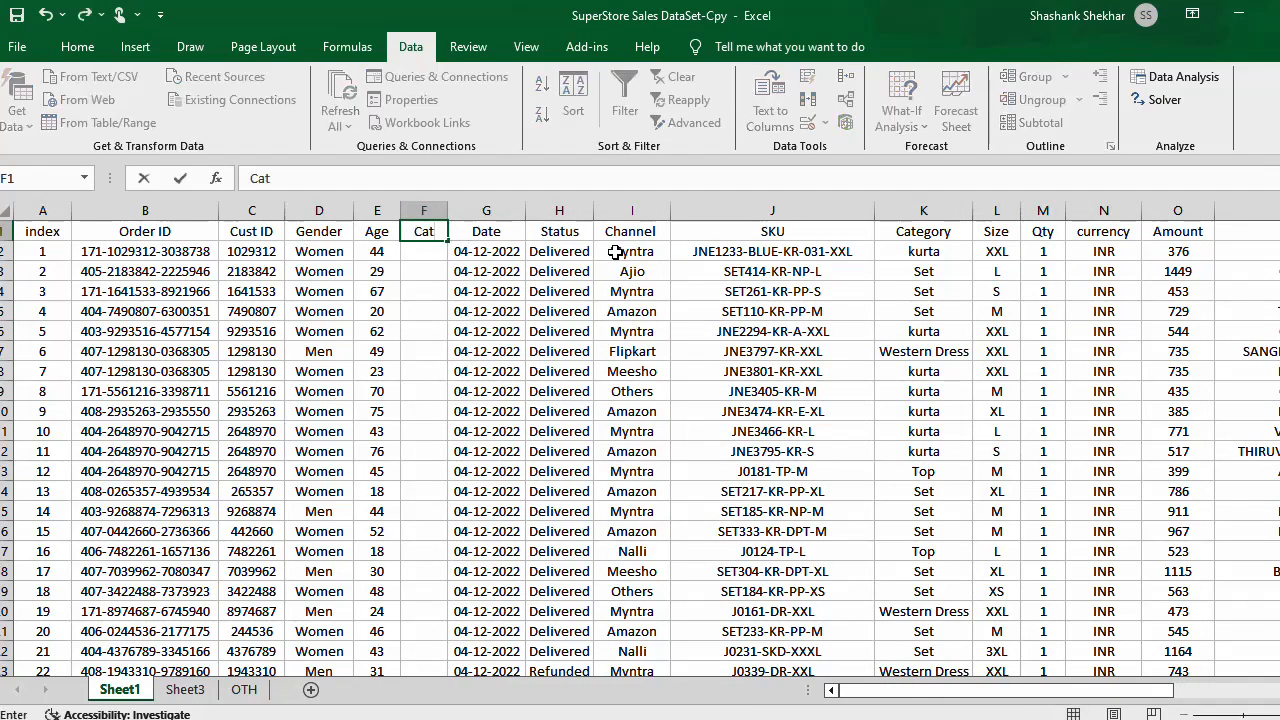
{"action": "type", "text": "egory"}
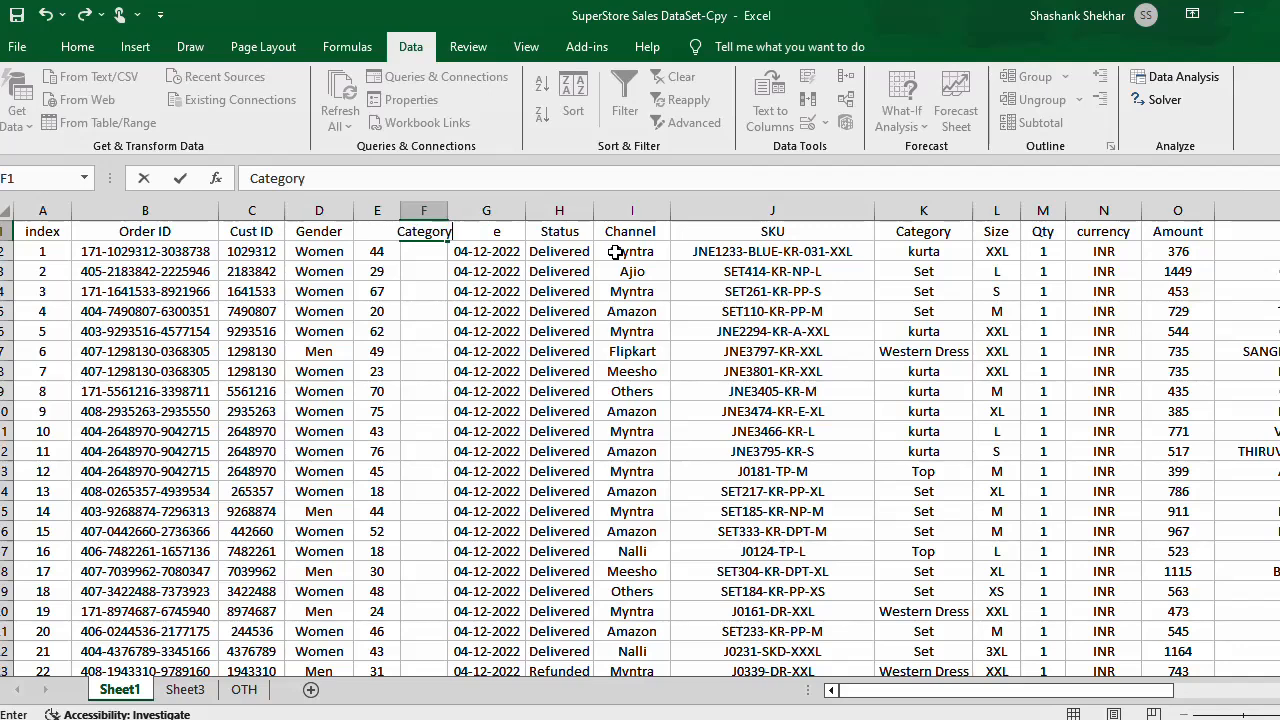
{"action": "key", "text": "Return"}
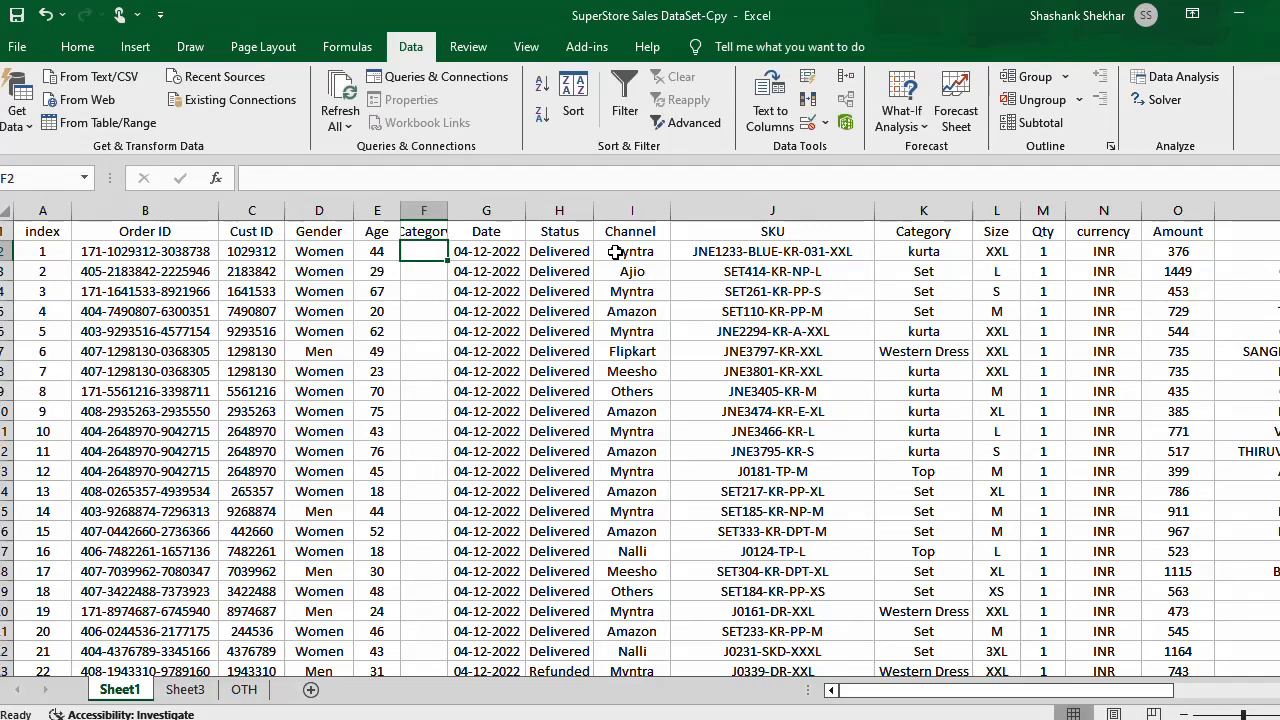
Step: Start an IF formula in F2 that returns "Senior" when the age in E2 is greater than 60
{"action": "type", "text": "=if"}
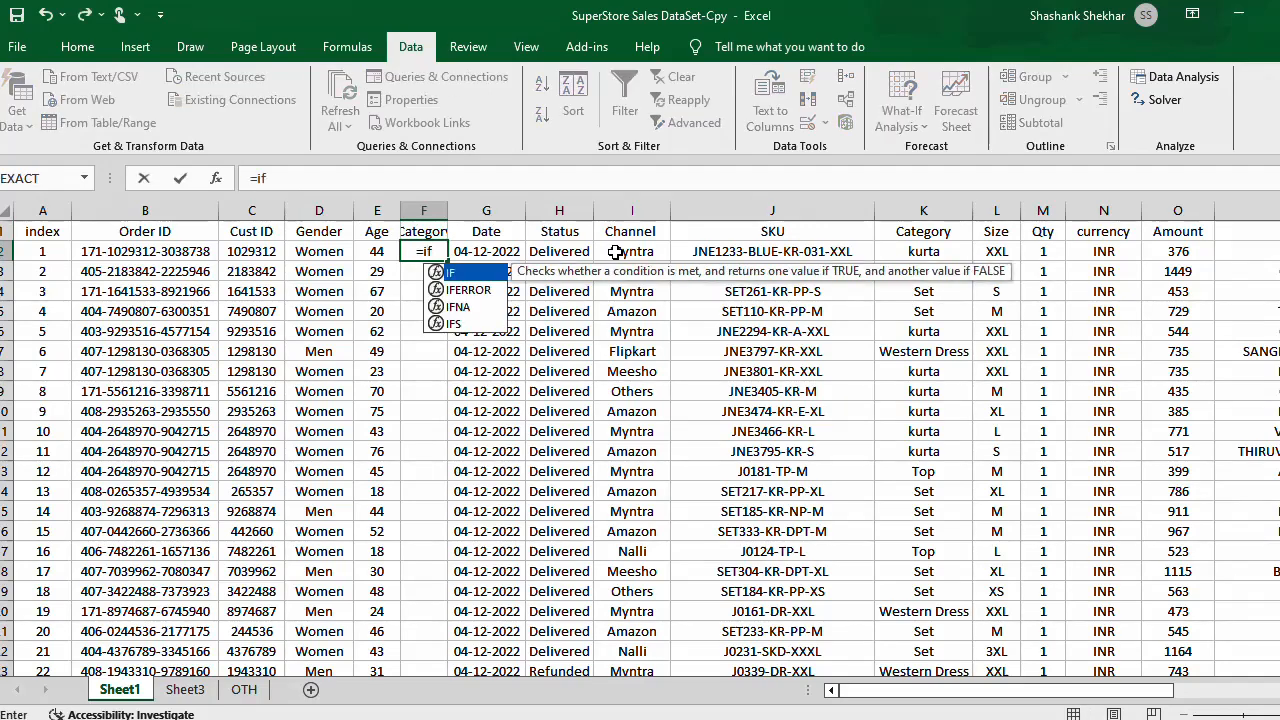
{"action": "type", "text": "("}
{"action": "key", "text": "Left"}
{"action": "type", "text": ">"}
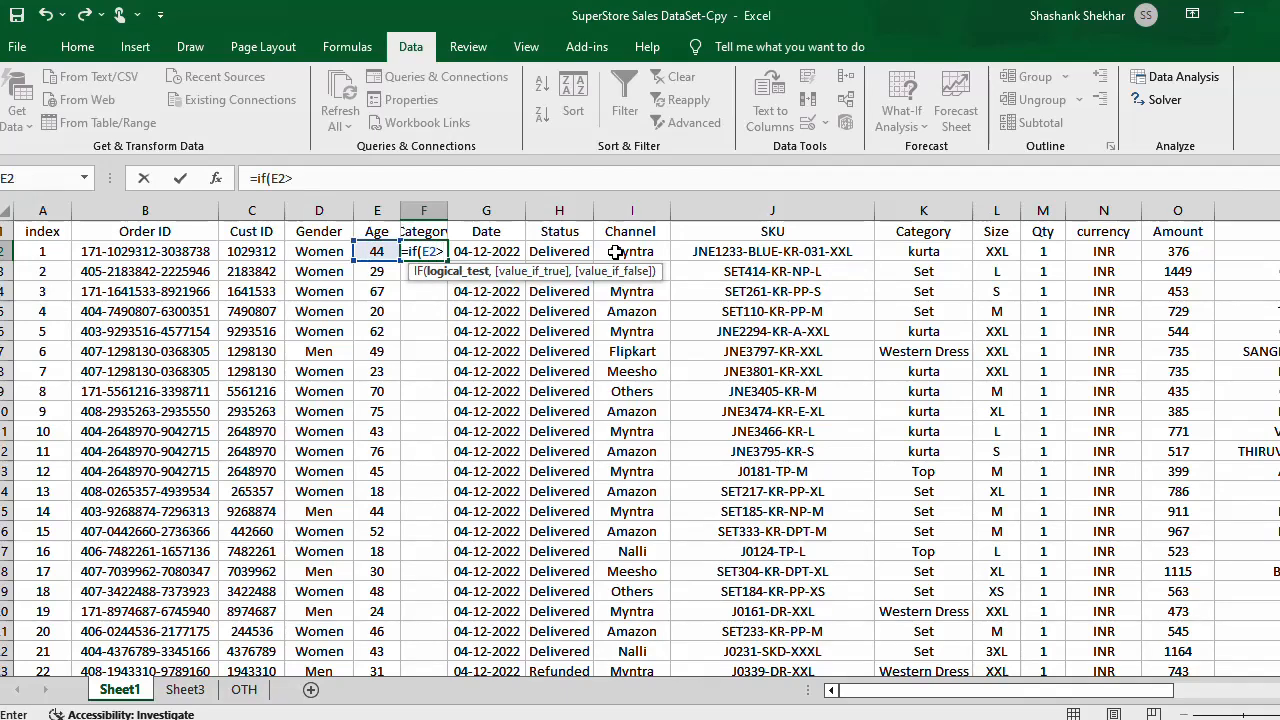
{"action": "type", "text": "60"}
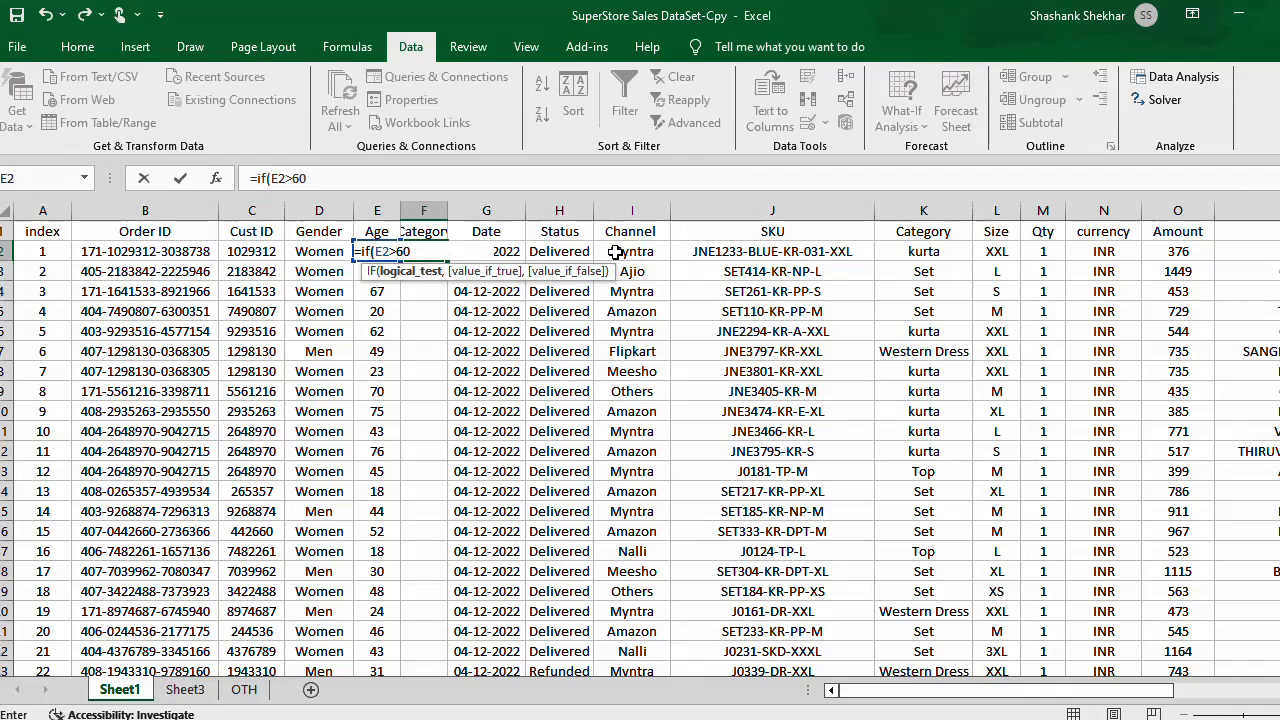
{"action": "type", "text": ", \"Senior"}
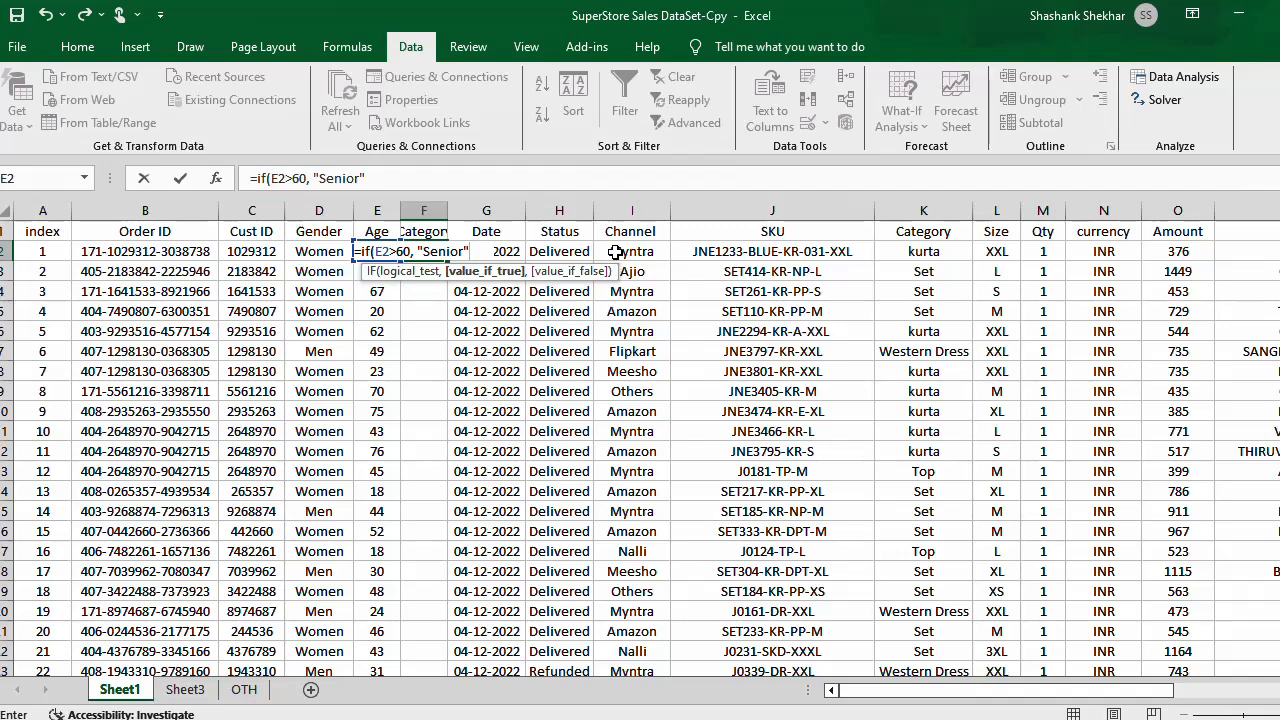
{"action": "type", "text": ","}
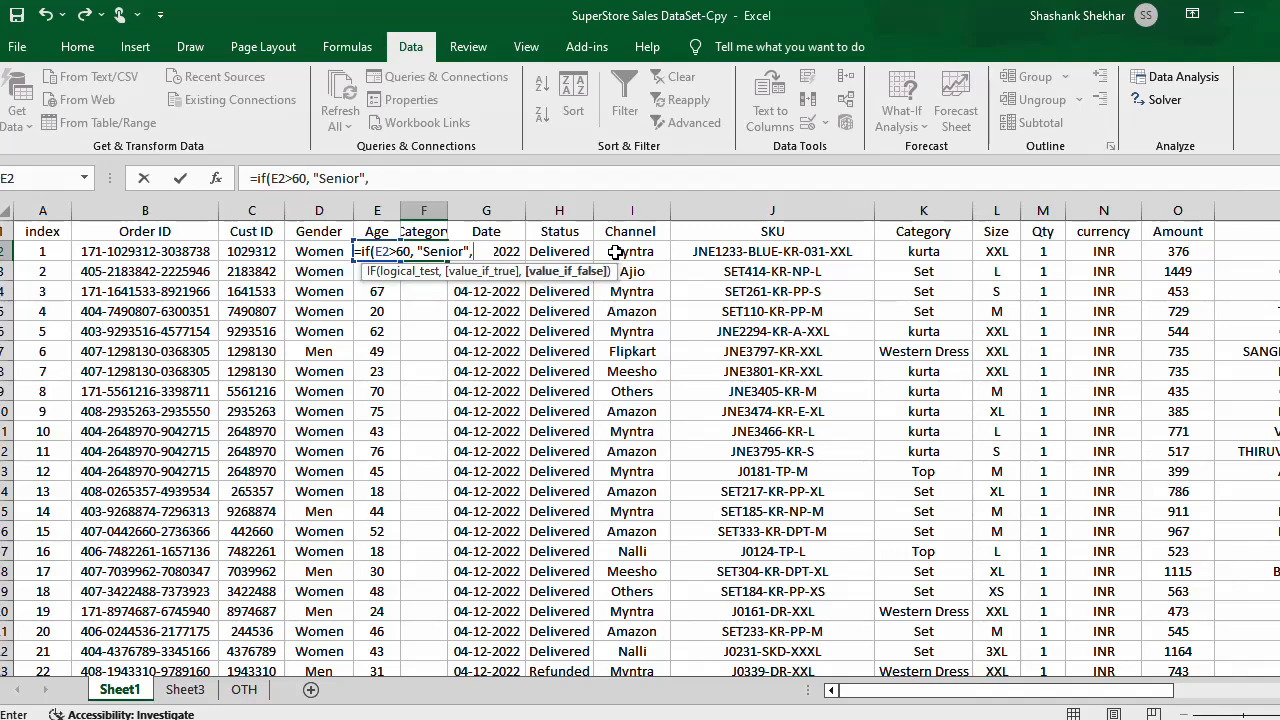
Step: Add if>20,"Adult","Teenager" as the formula's false branch, close the parenthesis and try to confirm it
{"action": "type", "text": "if"}
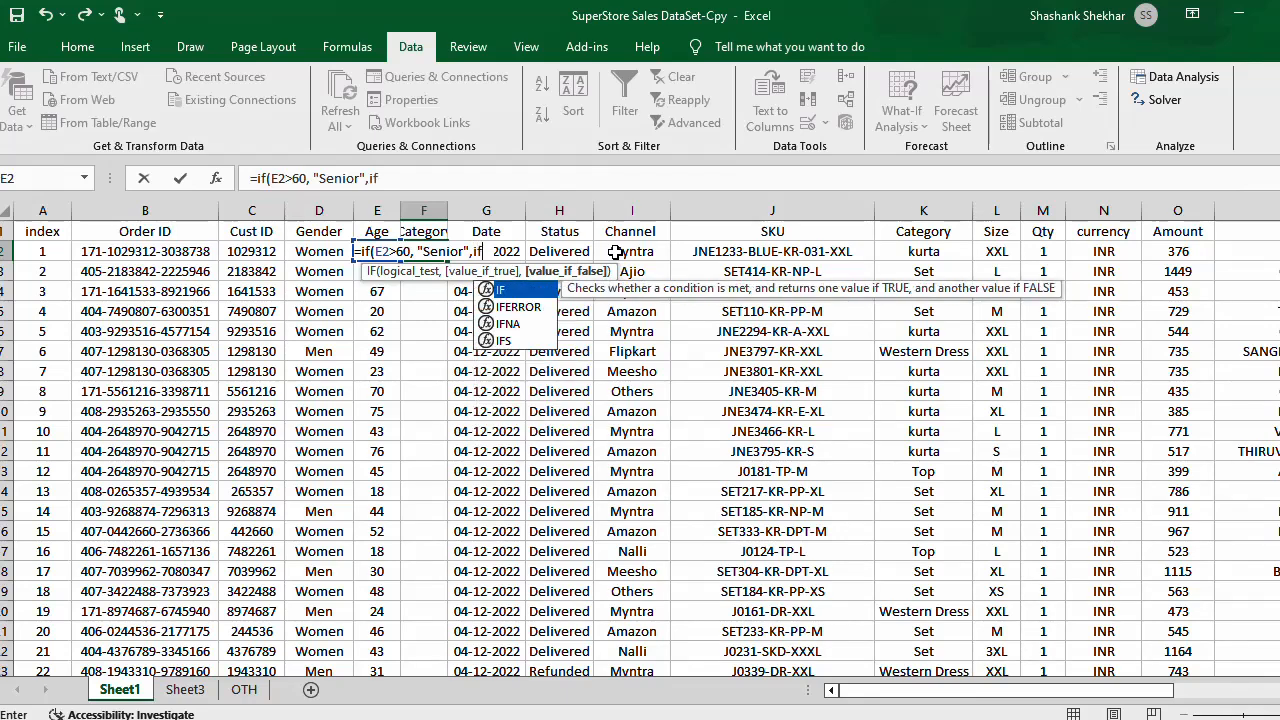
{"action": "type", "text": ">2"}
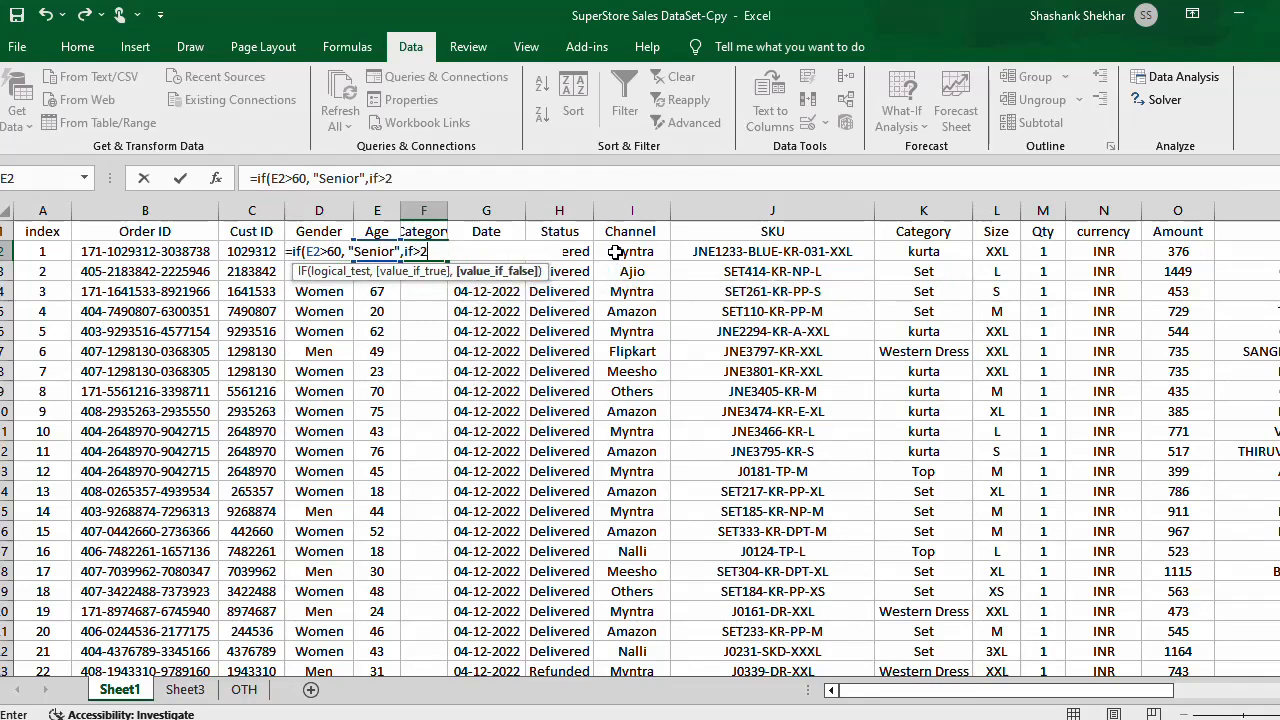
{"action": "type", "text": "0,\"Adult\","}
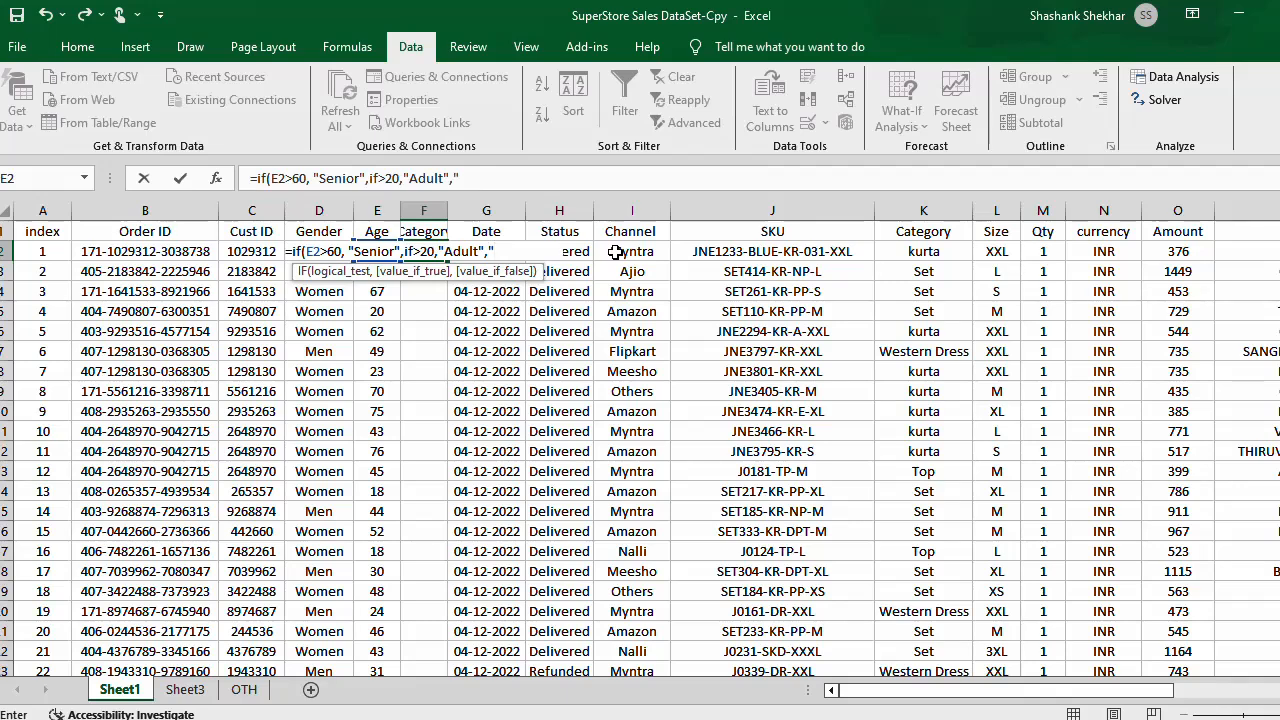
{"action": "type", "text": "enager"}
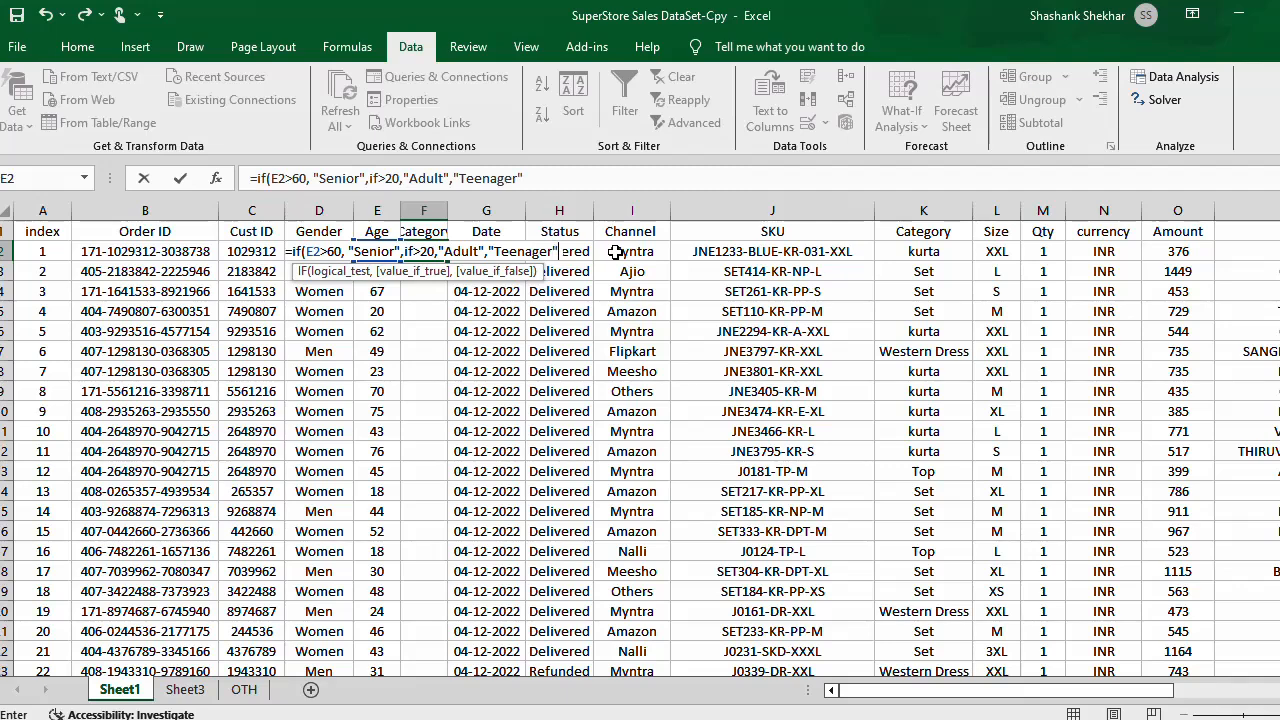
{"action": "type", "text": "\")"}
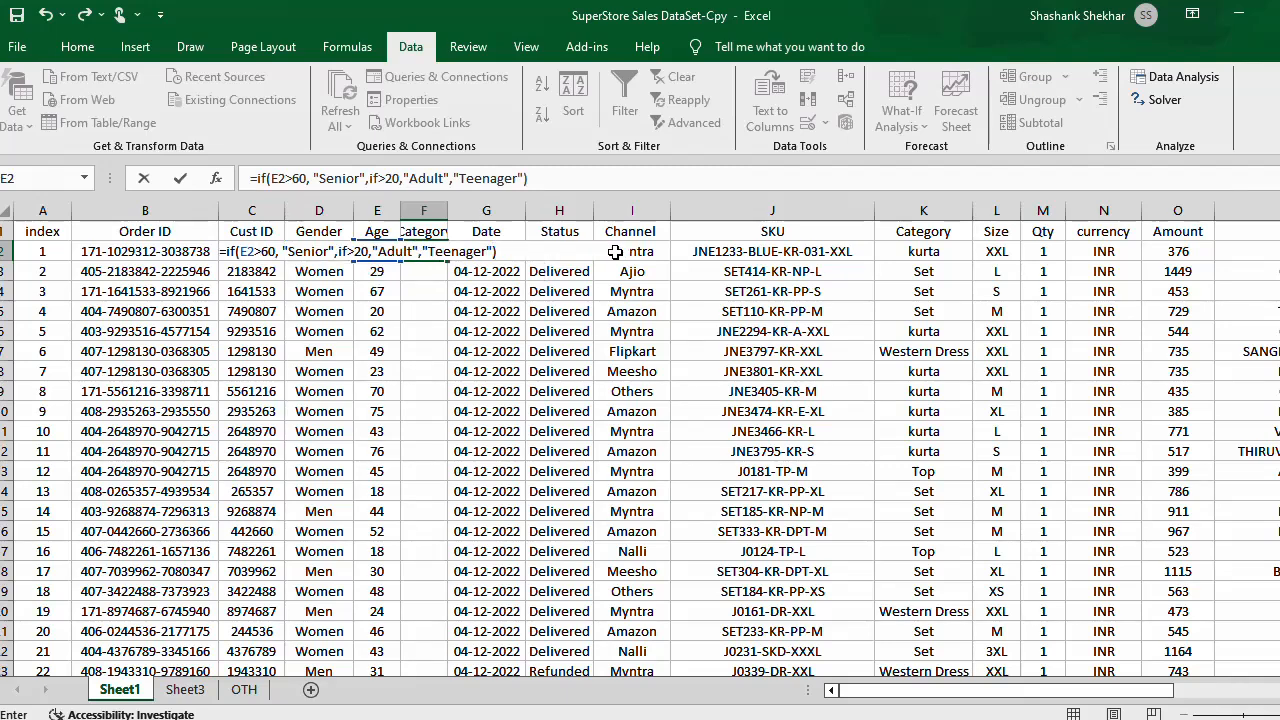
{"action": "key", "text": "Return"}
{"action": "key", "text": "Return"}
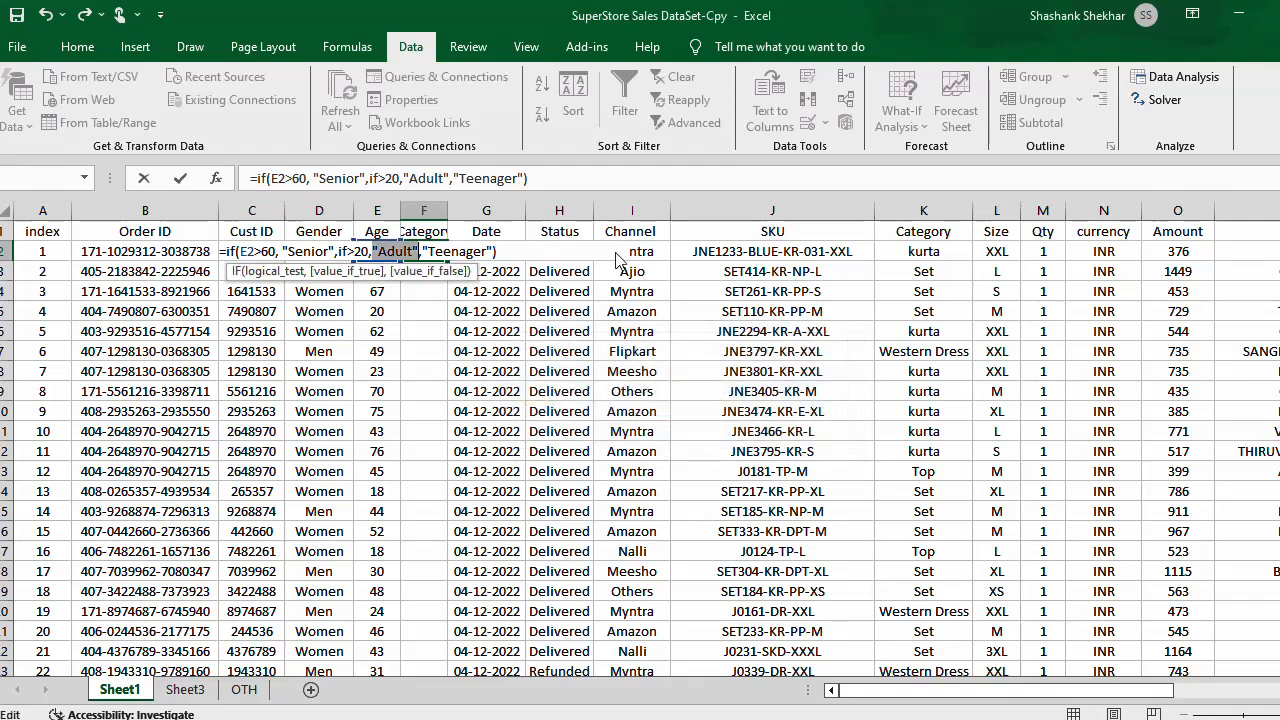
Step: Try to repair the F2 formula by replacing the comma after 20 with an opening parenthesis
{"action": "key", "text": "Left"}
{"action": "key", "text": "Left"}
{"action": "key", "text": "Left"}
{"action": "key", "text": "Left"}
{"action": "key", "text": "Left"}
{"action": "key", "text": "Left"}
{"action": "key", "text": "Left"}
{"action": "key", "text": "Left"}
{"action": "key", "text": "Left"}
{"action": "key", "text": "Left"}
{"action": "key", "text": "Left"}
{"action": "key", "text": "Left"}
{"action": "key", "text": "Left"}
{"action": "key", "text": "Left"}
{"action": "key", "text": "Left"}
{"action": "key", "text": "Left"}
{"action": "key", "text": "Left"}
{"action": "key", "text": "Left"}
{"action": "key", "text": "Left"}
{"action": "key", "text": "Left"}
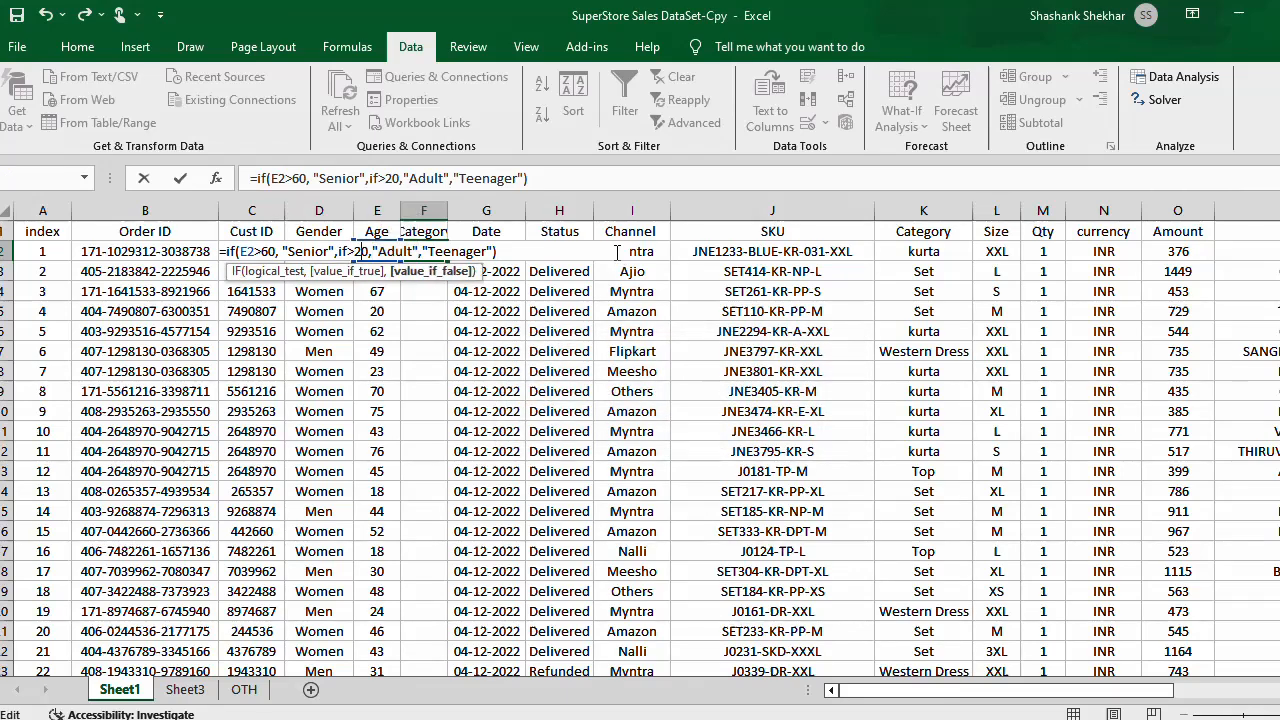
{"action": "key", "text": "Right"}
{"action": "key", "text": "Right"}
{"action": "key", "text": "Right"}
{"action": "key", "text": "Right"}
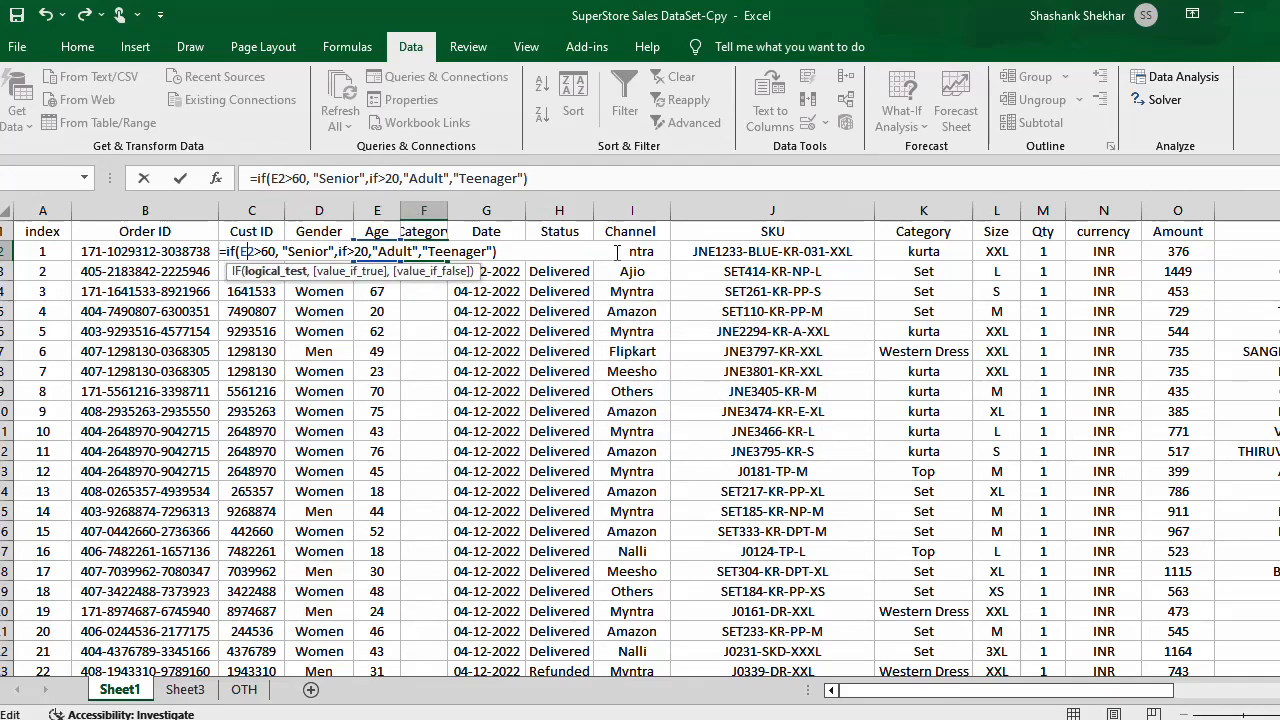
{"action": "key", "text": "Right"}
{"action": "key", "text": "Right"}
{"action": "key", "text": "Right"}
{"action": "key", "text": "Right"}
{"action": "key", "text": "Right"}
{"action": "key", "text": "Right"}
{"action": "key", "text": "Right"}
{"action": "key", "text": "Right"}
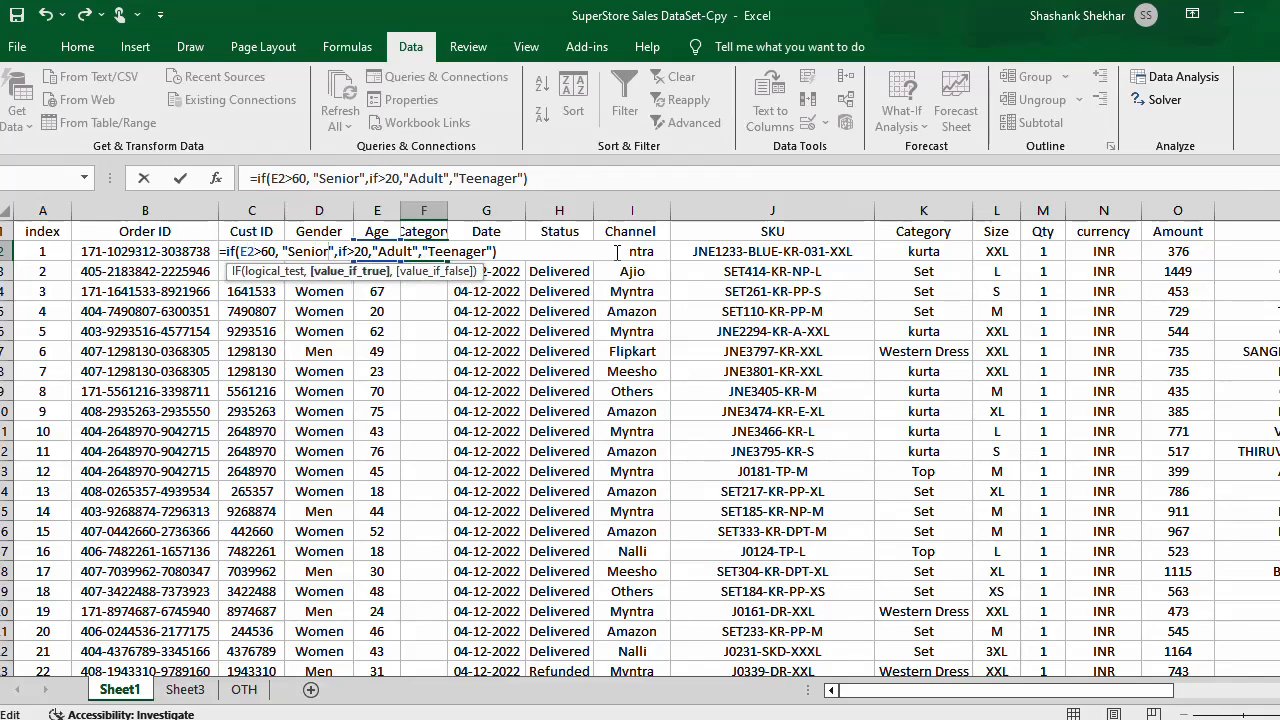
{"action": "key", "text": "Right"}
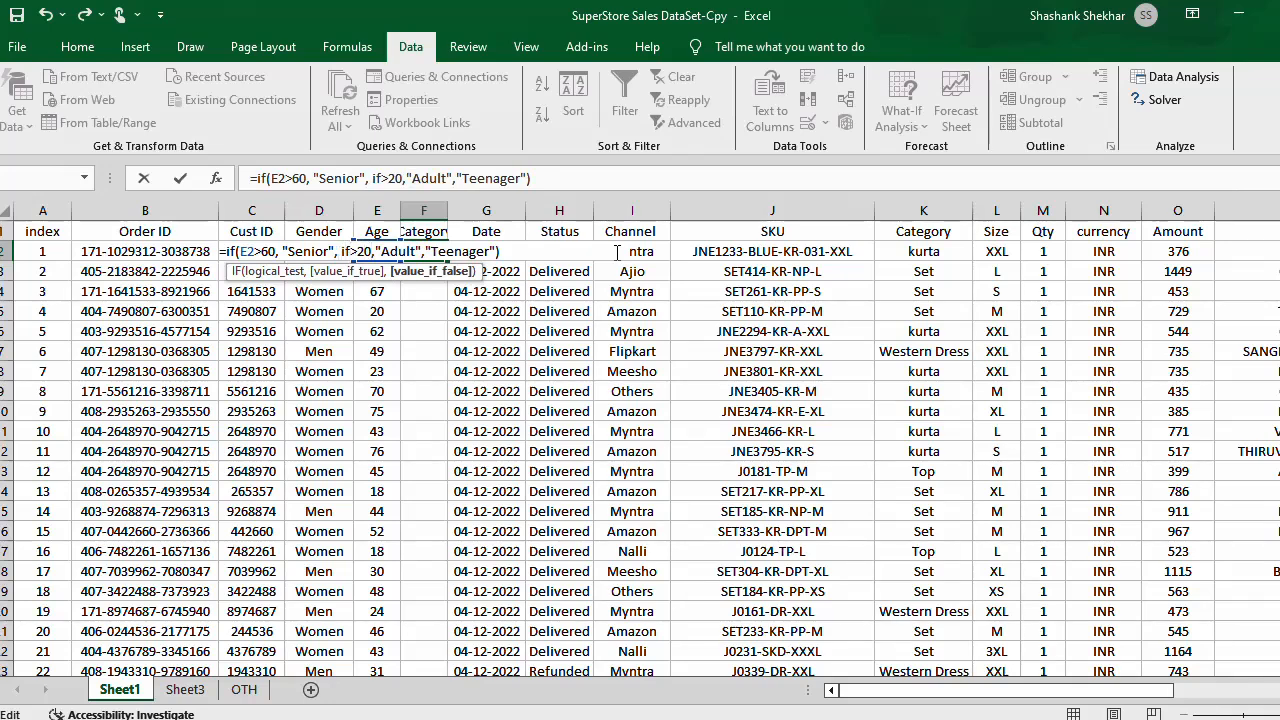
{"action": "type", "text": "("}
{"action": "key", "text": "Delete"}
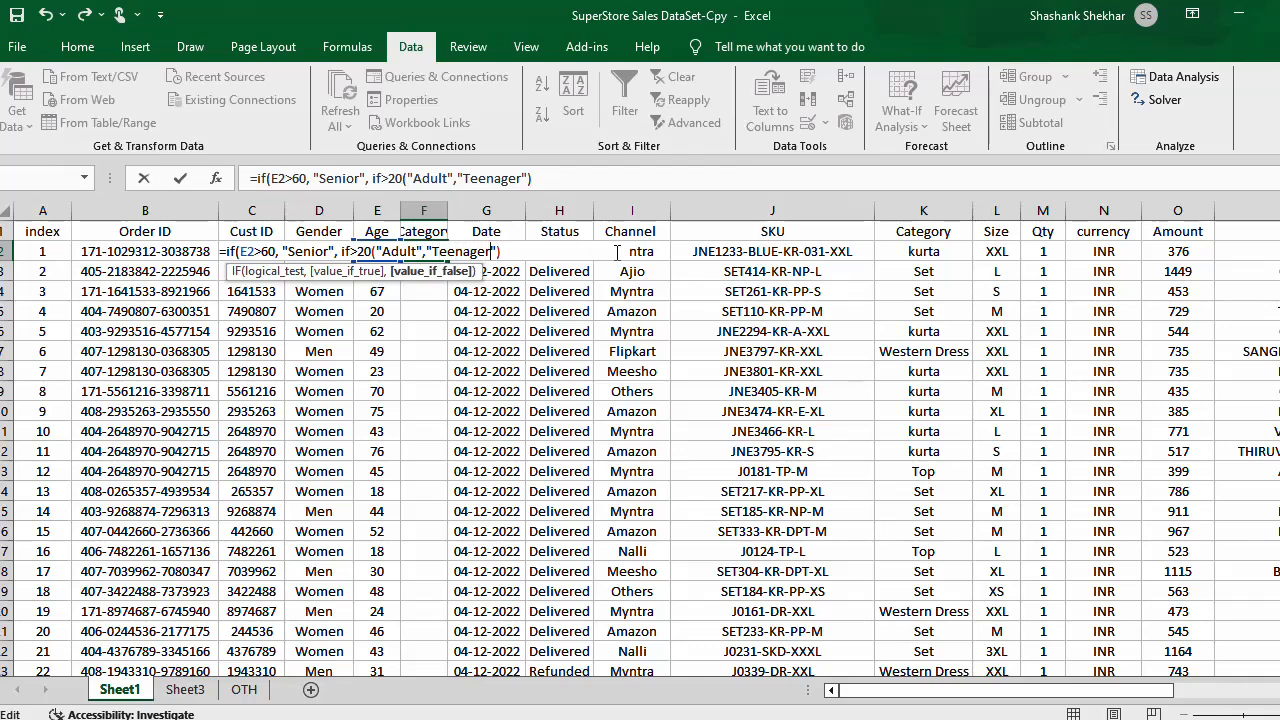
{"action": "key", "text": "Return"}
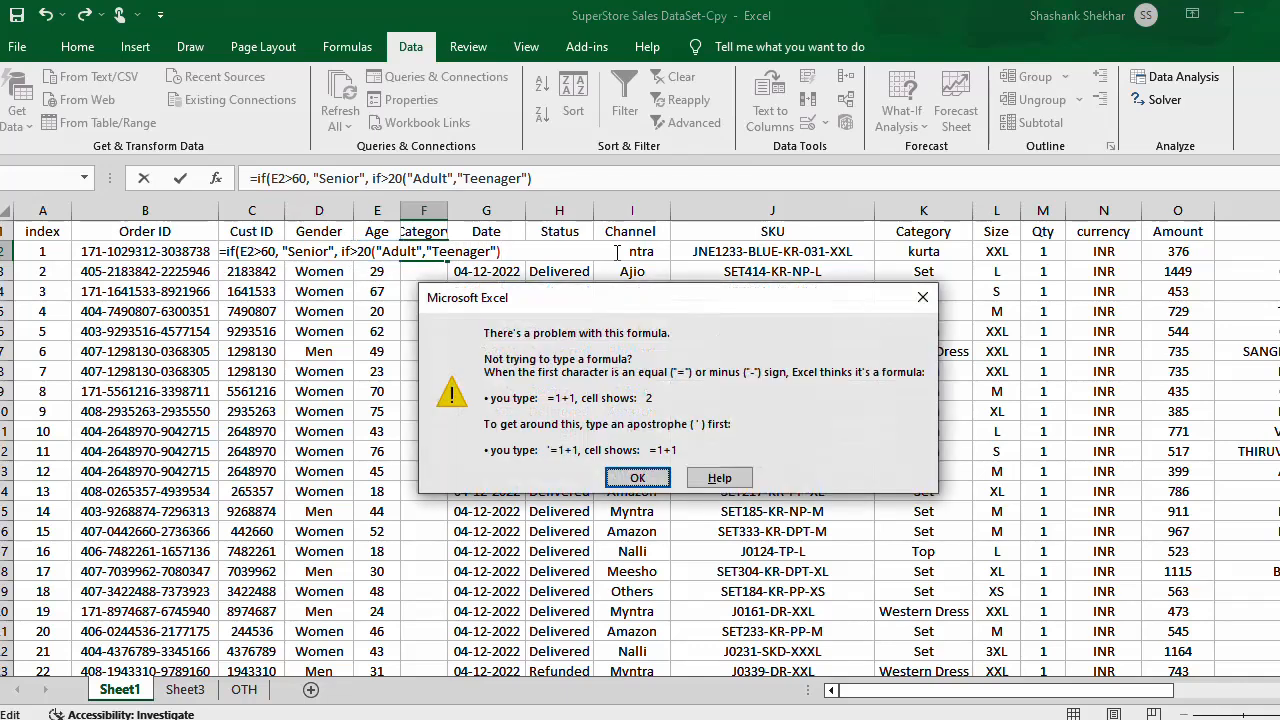
{"action": "key", "text": "Return"}
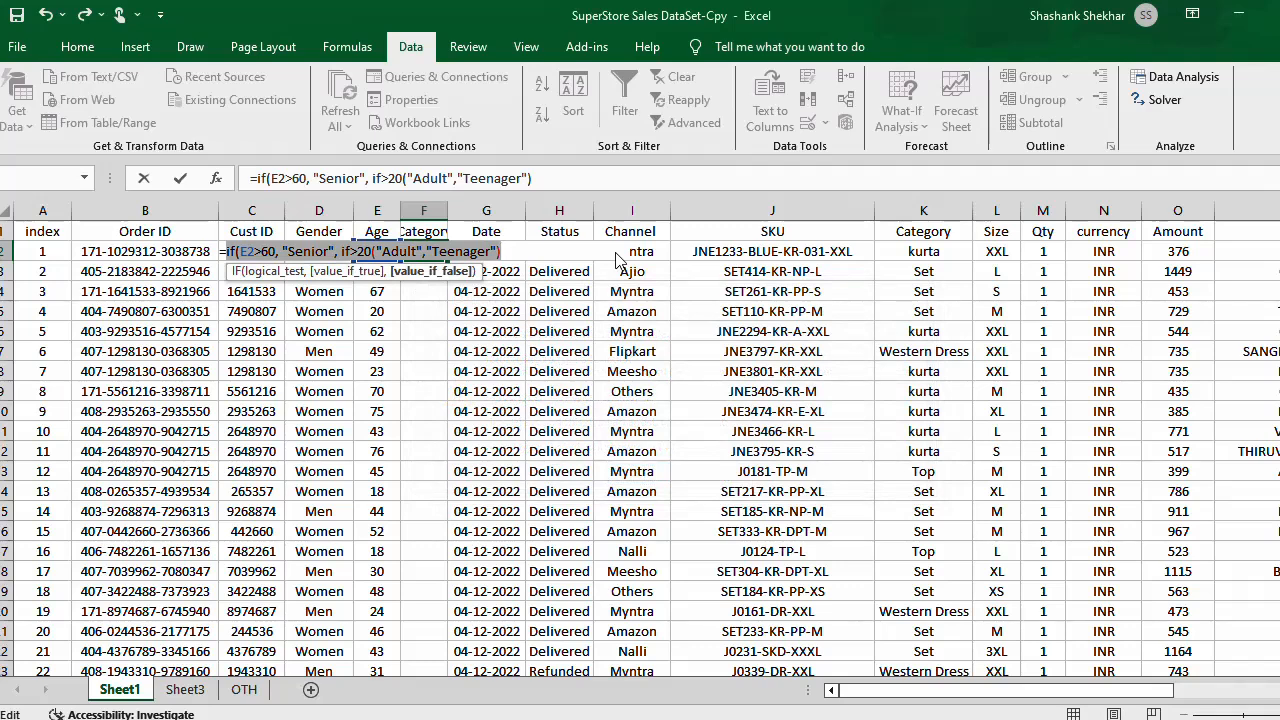
Step: Add a second closing parenthesis at the end of the F2 formula and try to confirm it
{"action": "left_click", "coordinate": [617, 252]}
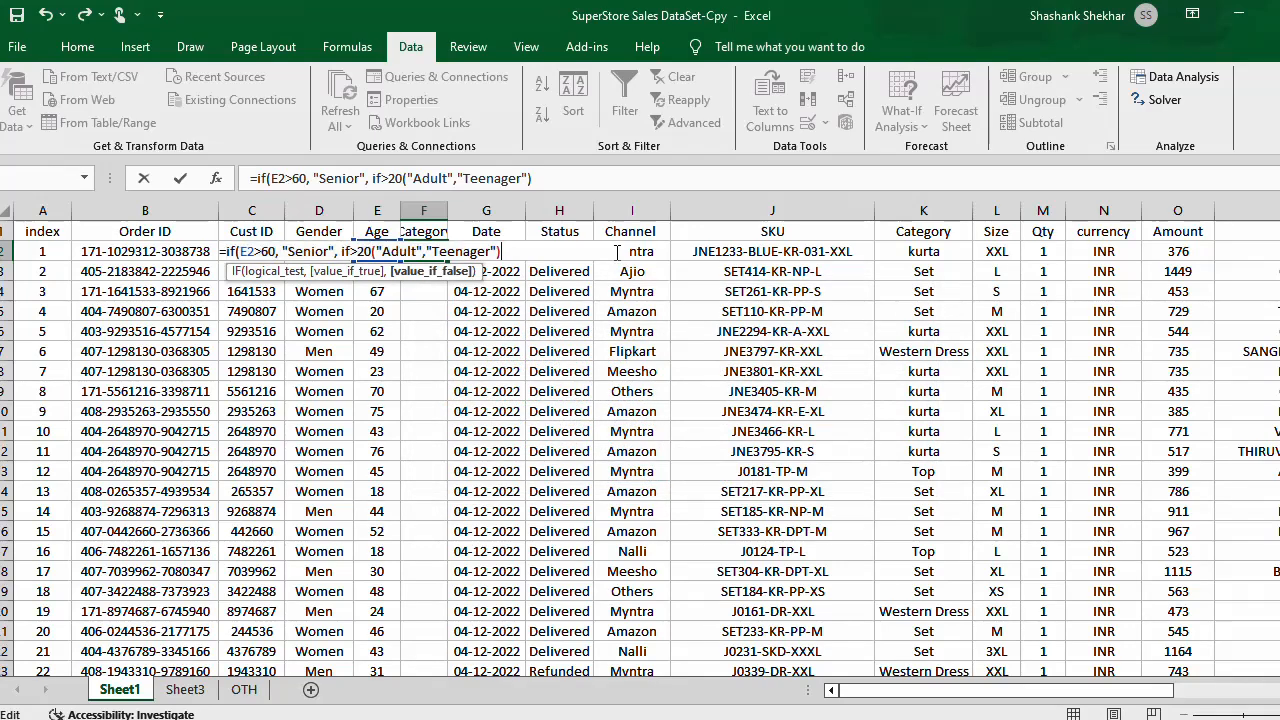
{"action": "type", "text": ")"}
{"action": "key", "text": "Return"}
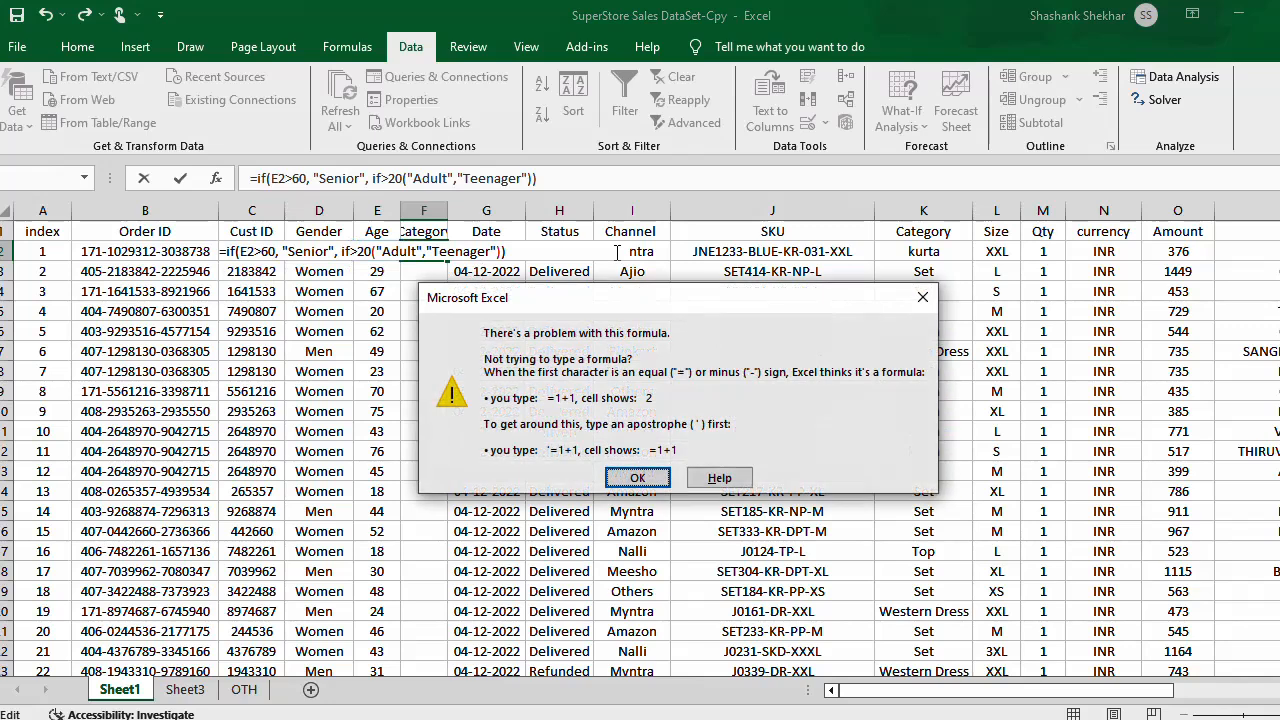
{"action": "key", "text": "Return"}
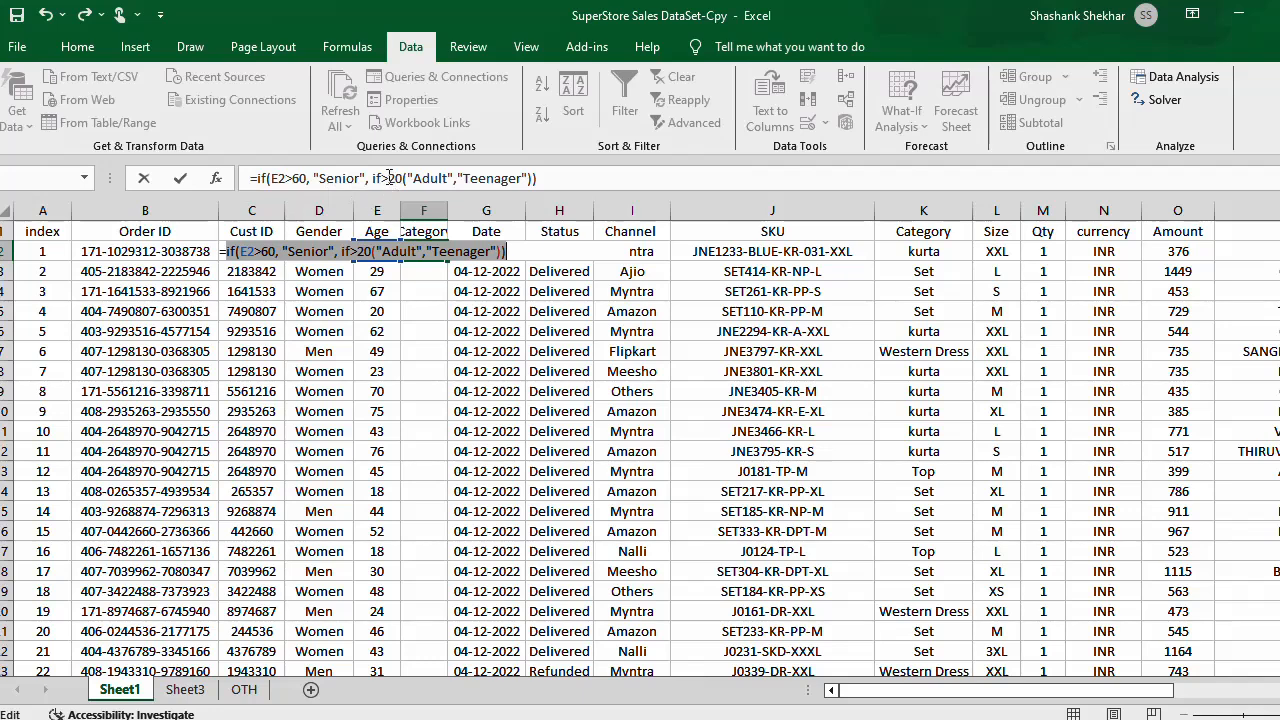
Step: Correct the nested condition in F2 to if(E2>20,"Adult","Teenager") and confirm the formula
{"action": "left_click", "coordinate": [390, 178]}
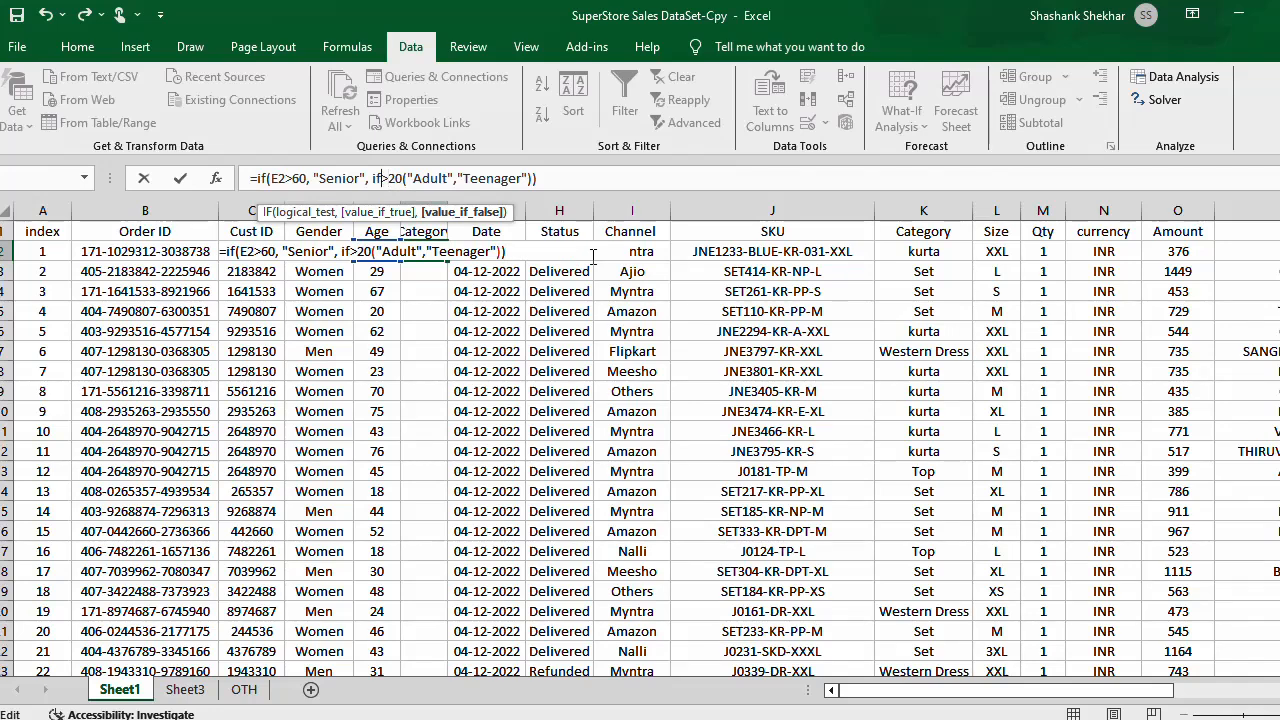
{"action": "type", "text": "("}
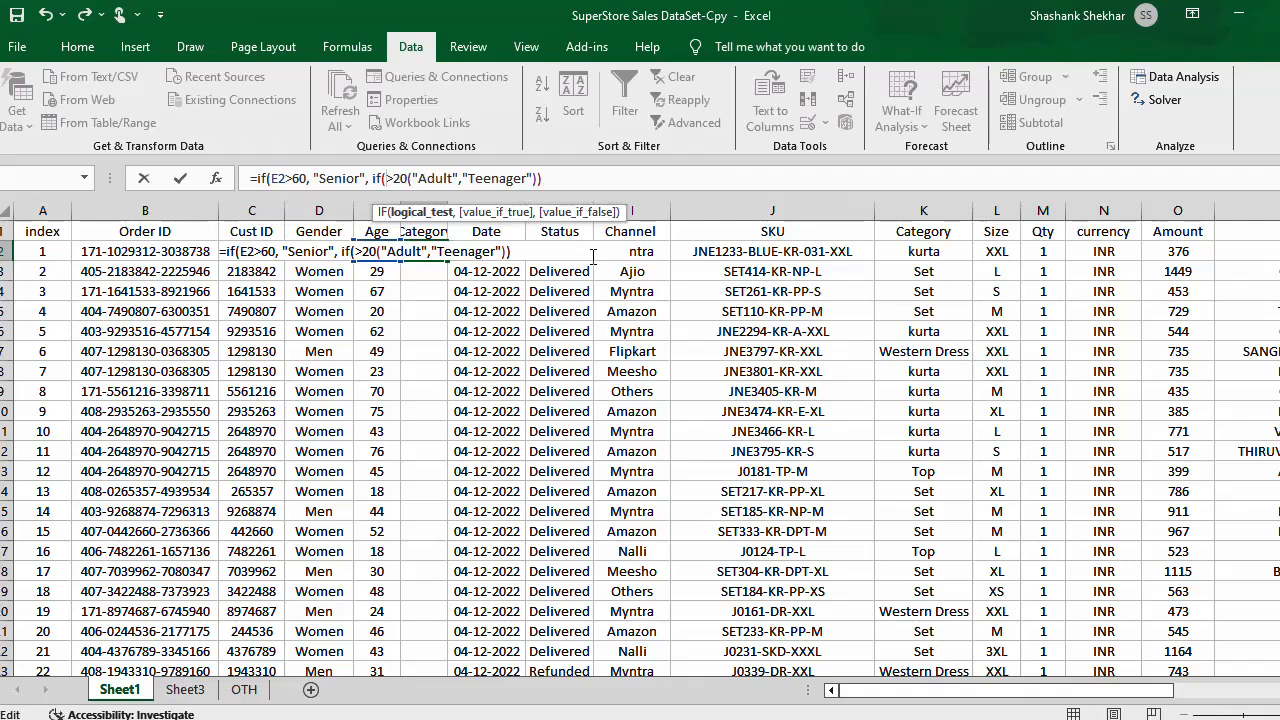
{"action": "type", "text": "E2"}
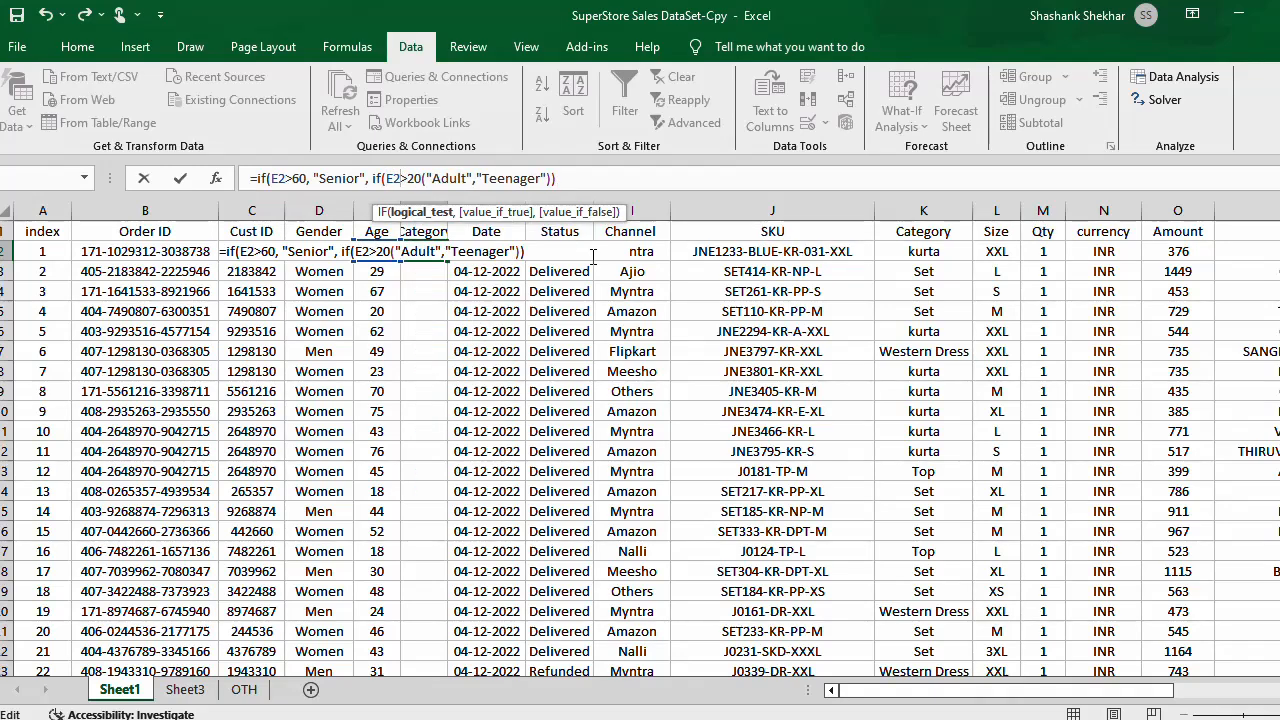
{"action": "key", "text": "Right"}
{"action": "key", "text": "BackSpace"}
{"action": "type", "text": ","}
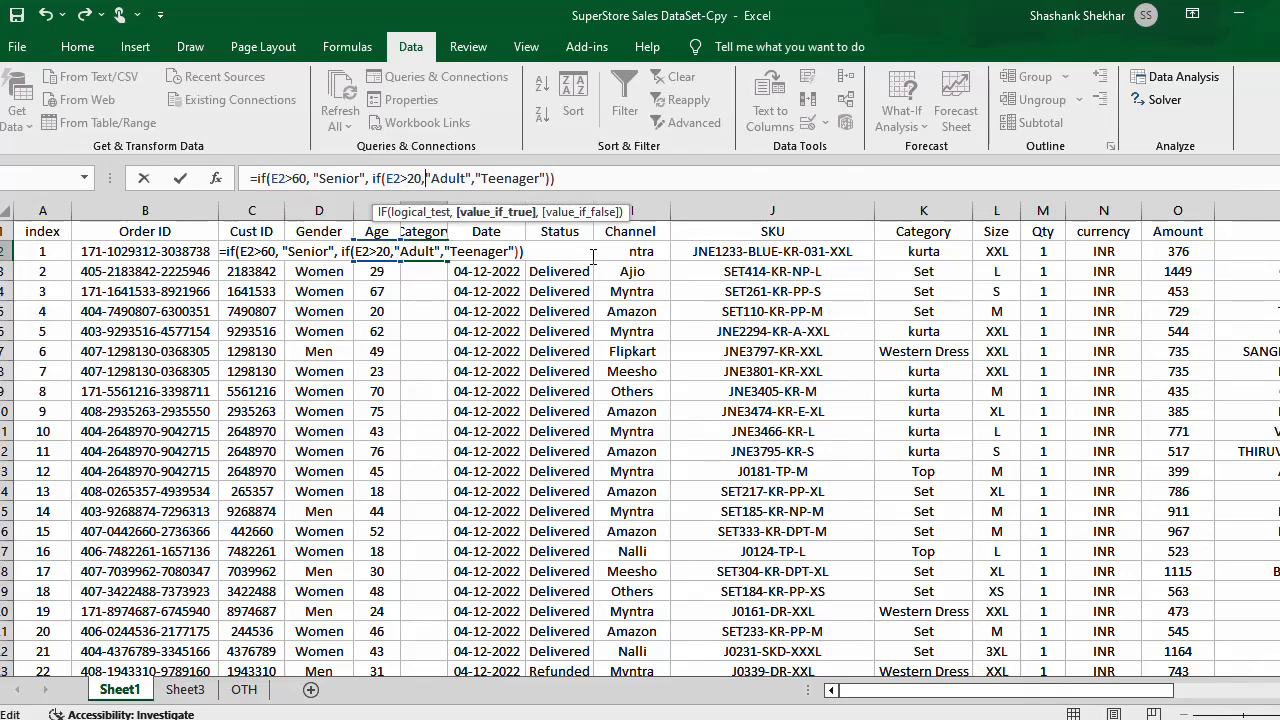
{"action": "key", "text": "Right"}
{"action": "key", "text": "Right"}
{"action": "key", "text": "Right"}
{"action": "key", "text": "Right"}
{"action": "key", "text": "Right"}
{"action": "key", "text": "Right"}
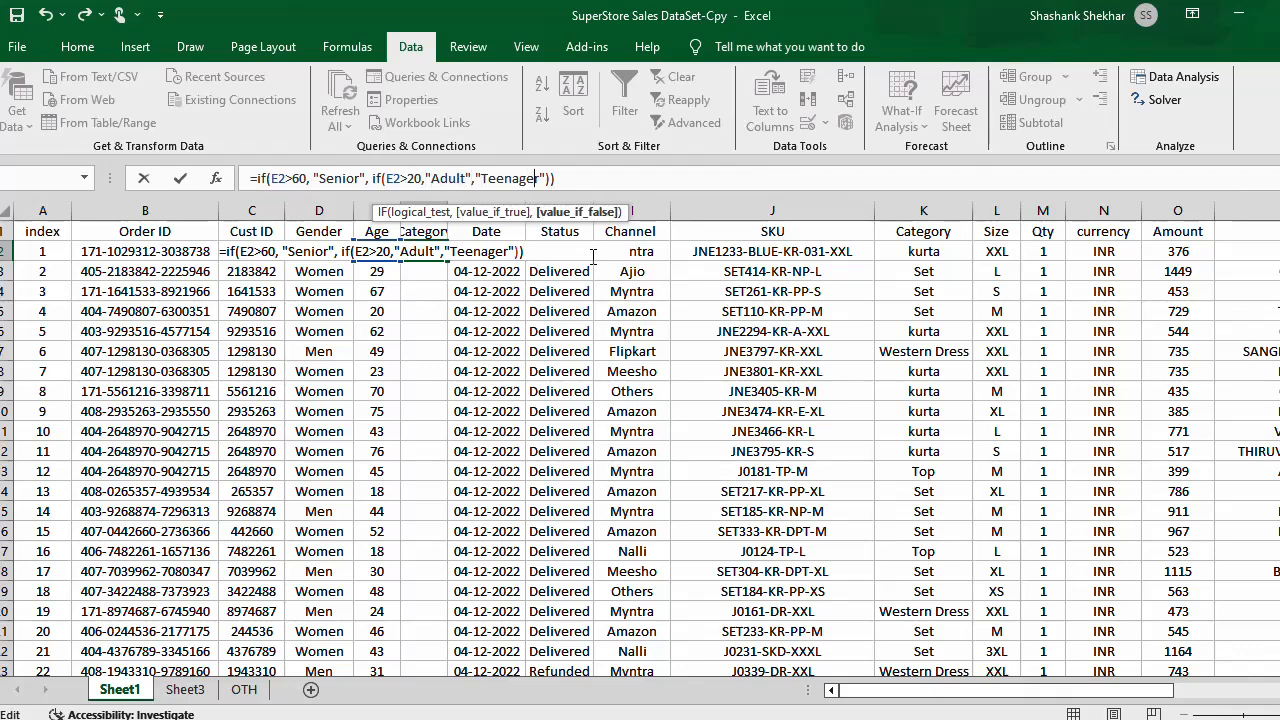
{"action": "key", "text": "Return"}
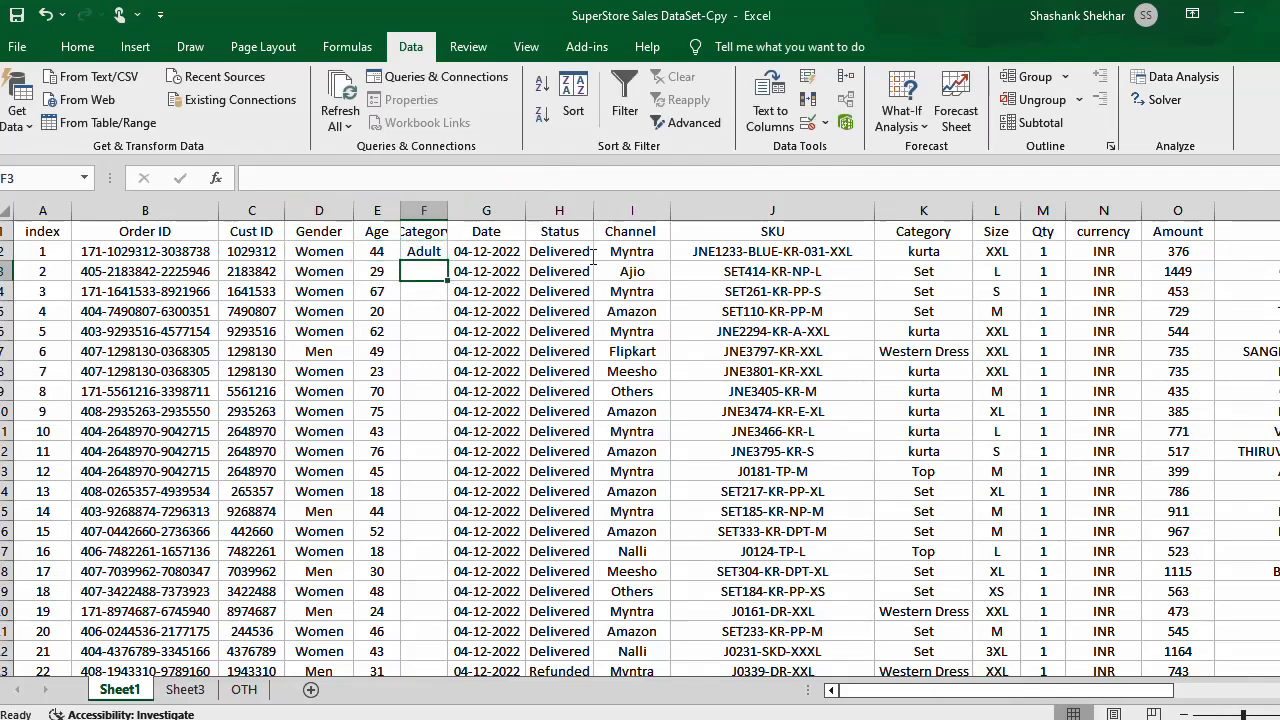
Step: Widen column F to fit its header and fill the F2 formula down through all data rows
{"action": "left_click_drag", "start_coordinate": [447, 210], "coordinate": [460, 210]}
{"action": "left_click", "coordinate": [440, 253]}
{"action": "double_click", "coordinate": [461, 261]}
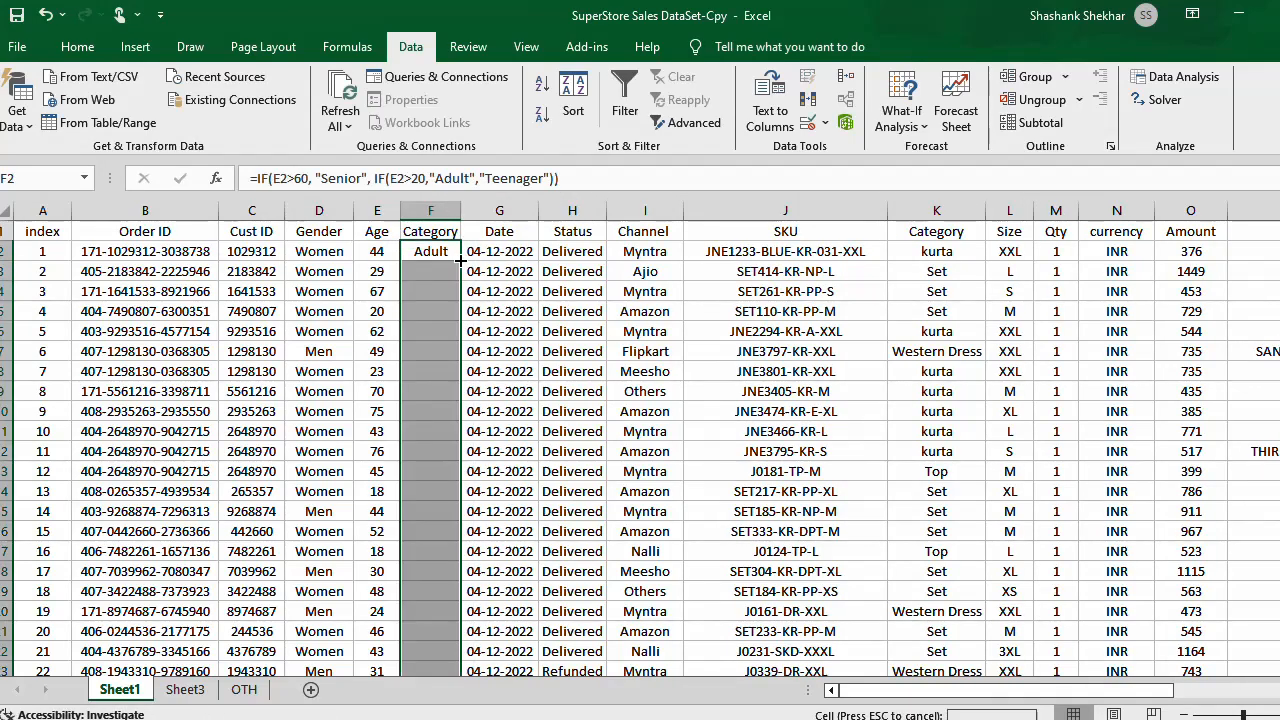
Step: Check the filled age categories down column F and the formulas in F2 and F3
{"action": "left_click", "coordinate": [430, 389]}
{"action": "scroll", "coordinate": [430, 389], "scroll_direction": "down", "scroll_amount": 20}
{"action": "scroll", "coordinate": [430, 389], "scroll_direction": "up", "scroll_amount": 20}
{"action": "left_click", "coordinate": [438, 257]}
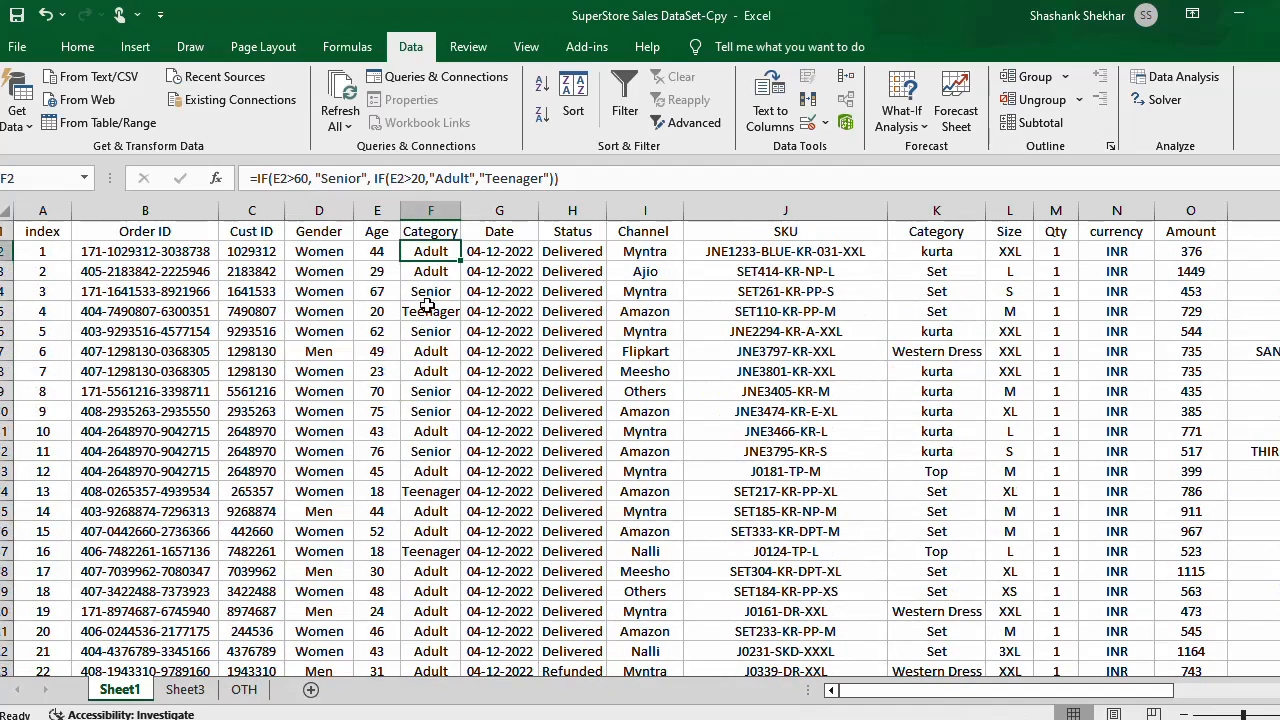
{"action": "left_click", "coordinate": [433, 274]}
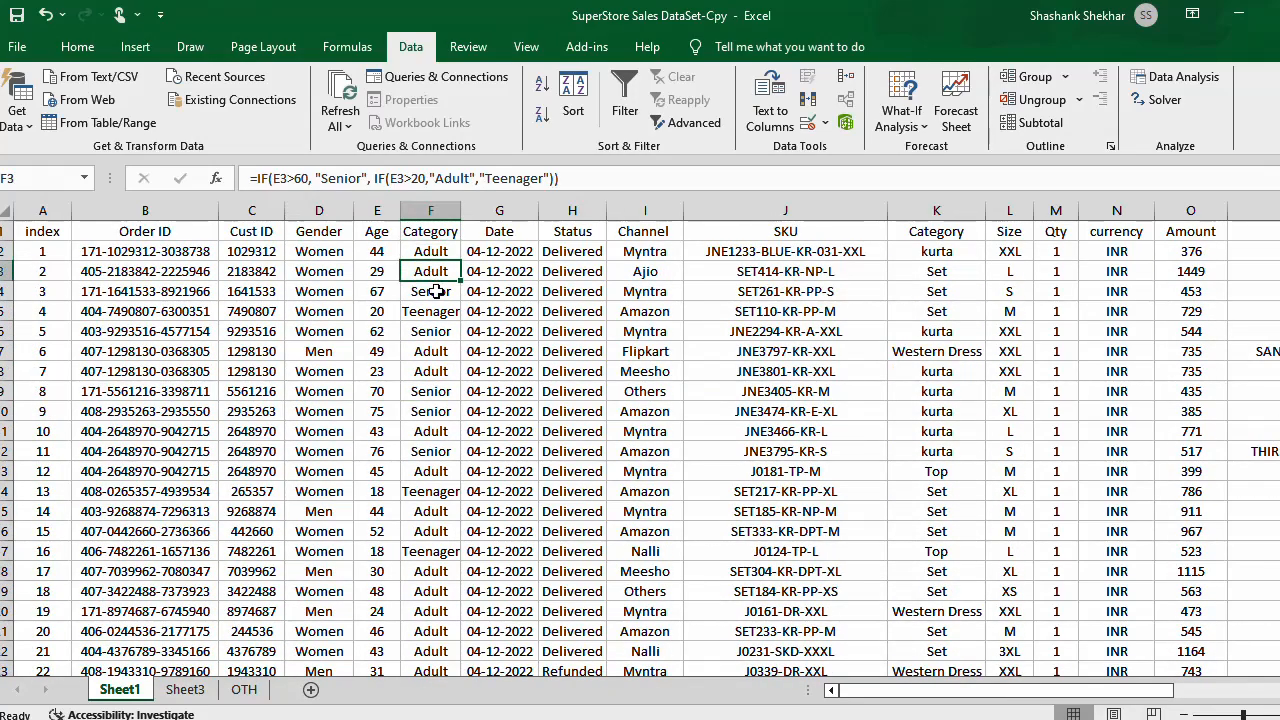
Step: Replace the formulas in the age-based Category column F with their values and spot-check several of its cells
{"action": "left_click", "coordinate": [432, 311]}
{"action": "left_click", "coordinate": [425, 251]}
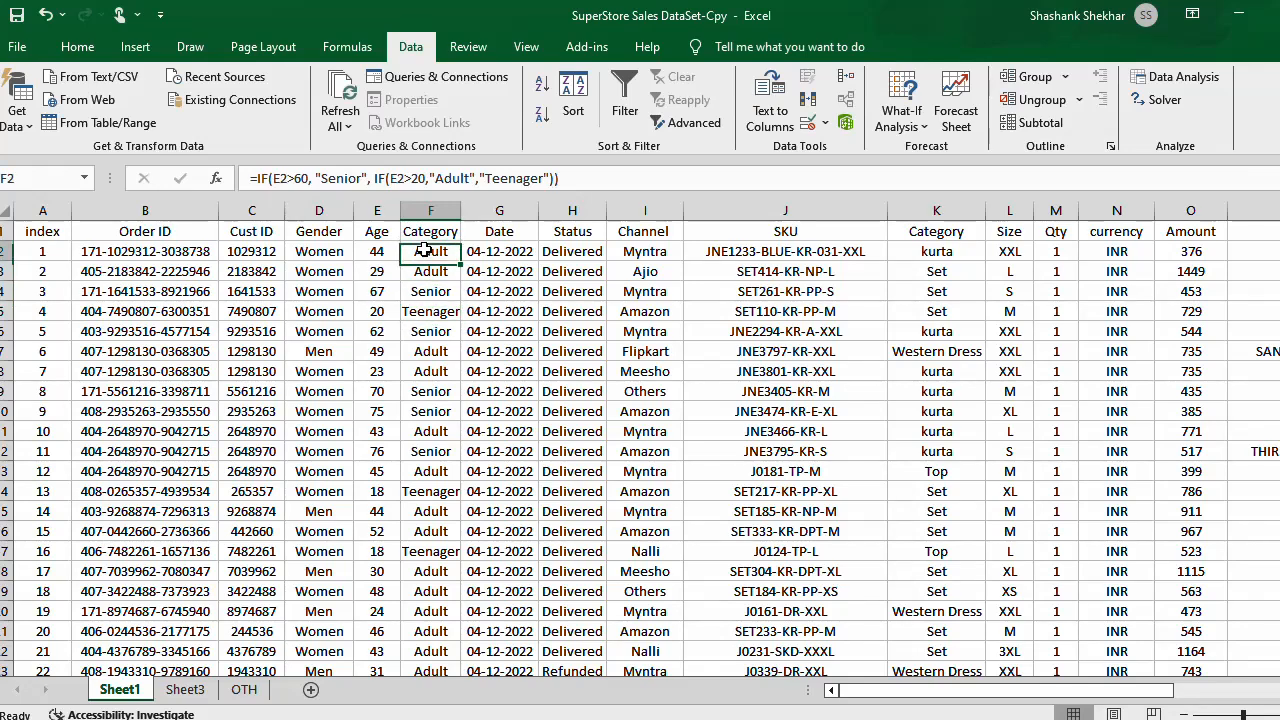
{"action": "left_click", "coordinate": [433, 212]}
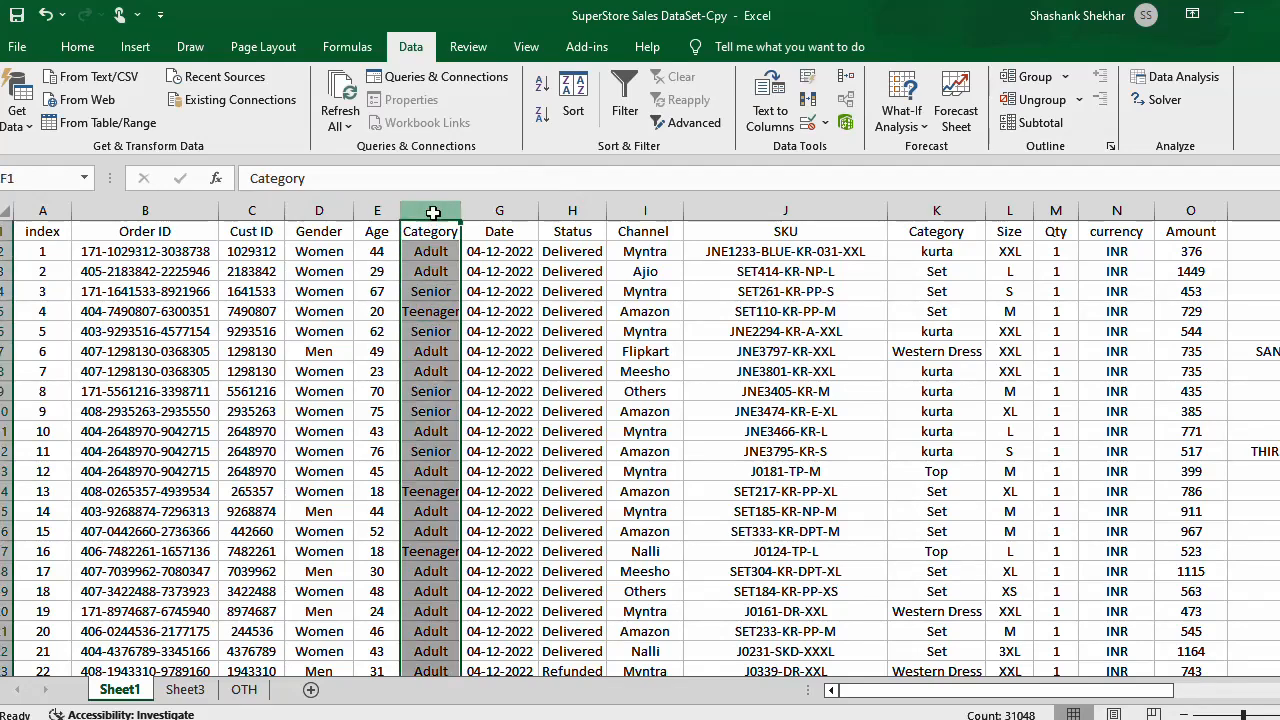
{"action": "key", "text": "ctrl+c"}
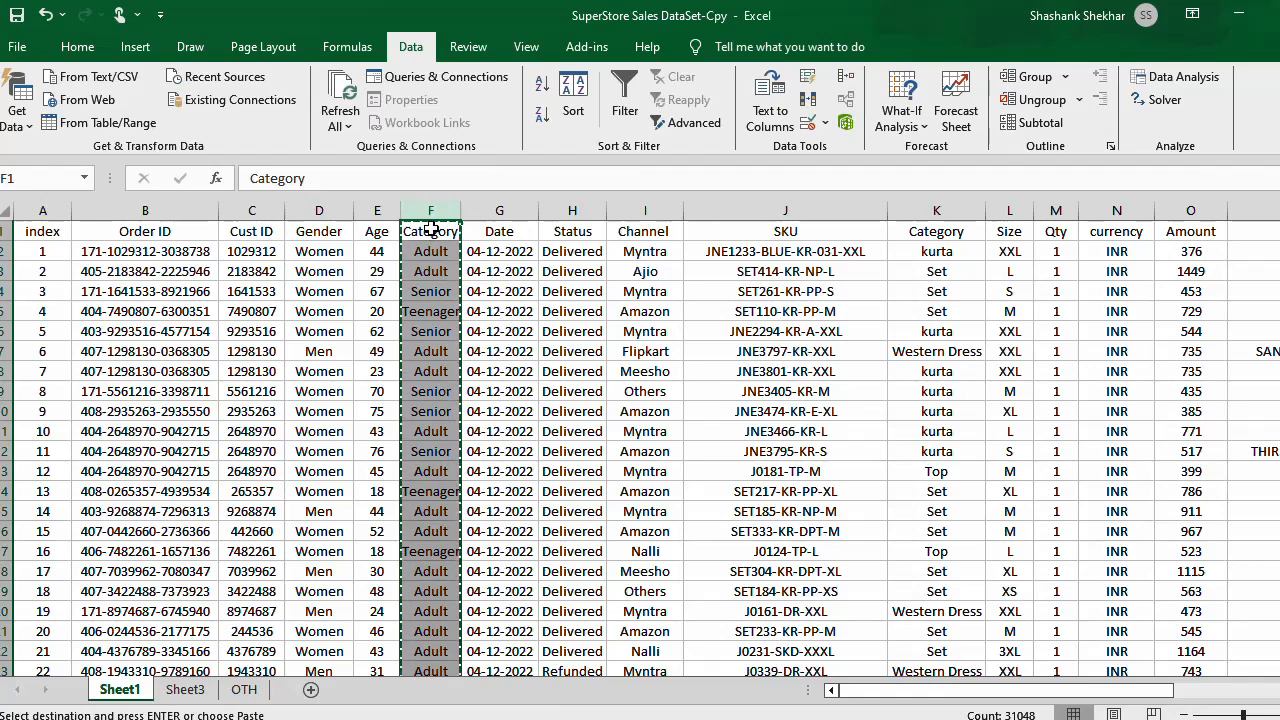
{"action": "right_click", "coordinate": [429, 208]}
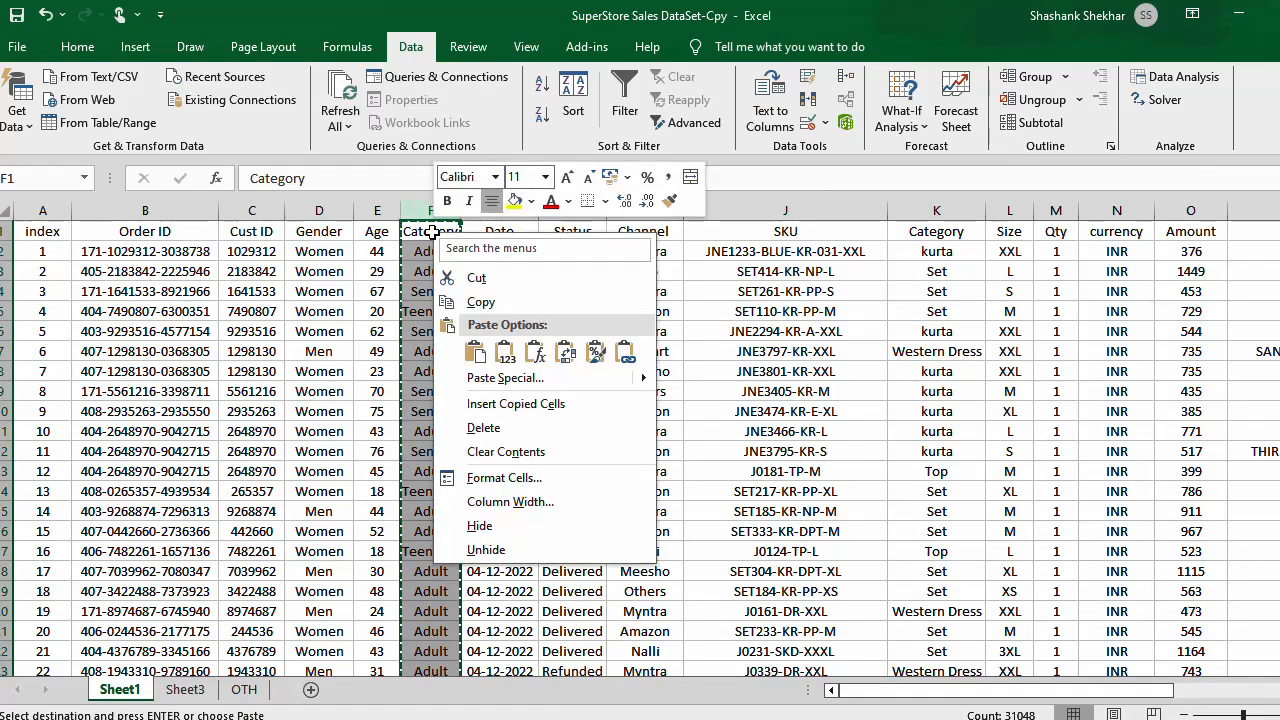
{"action": "left_click", "coordinate": [505, 378]}
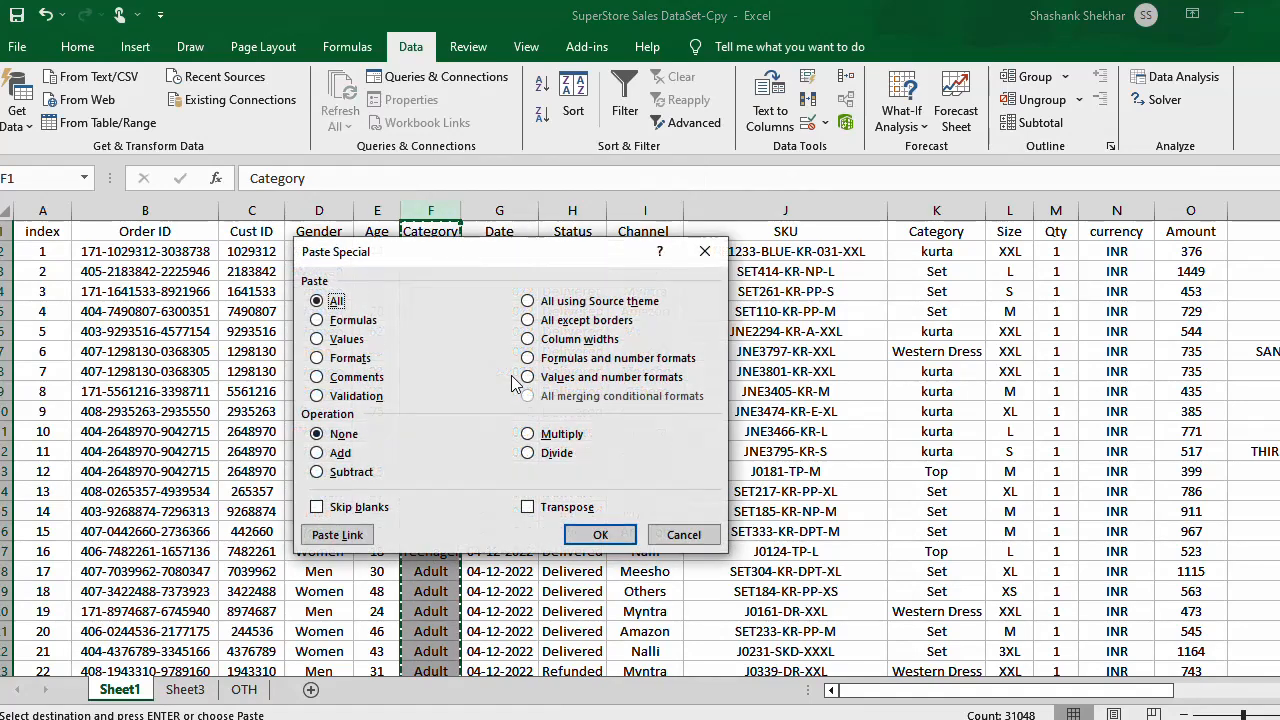
{"action": "left_click", "coordinate": [360, 340]}
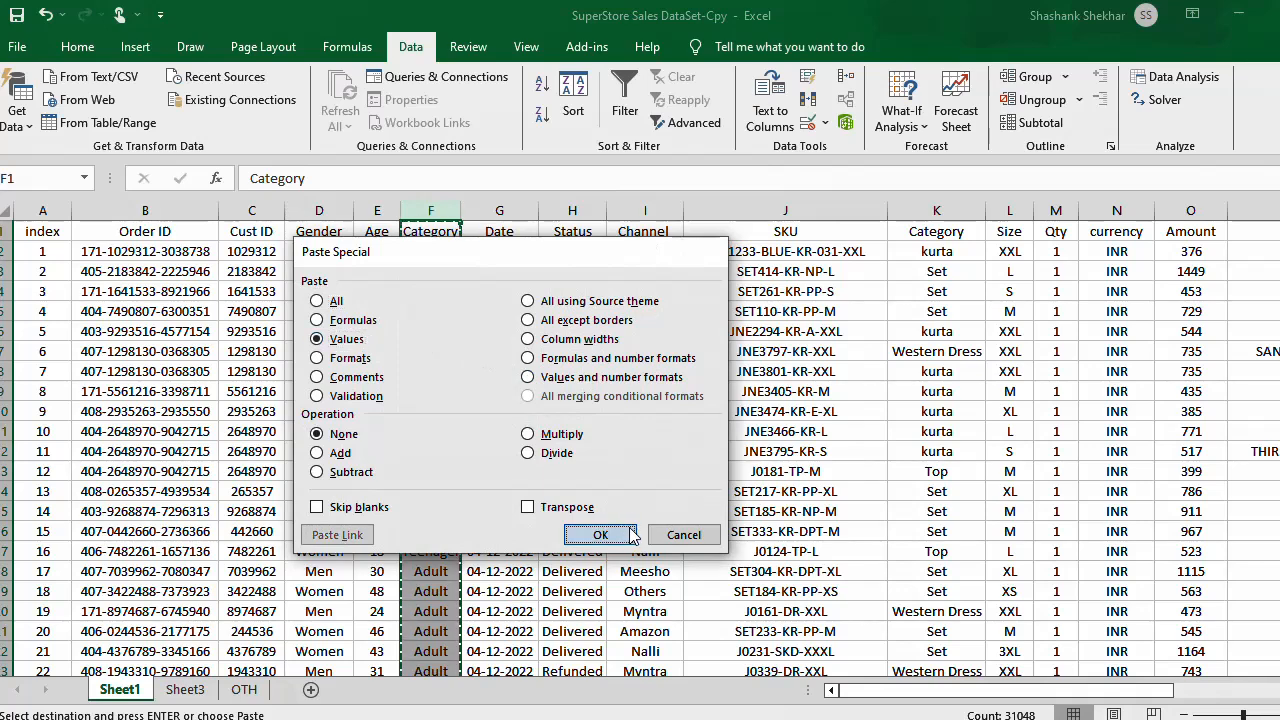
{"action": "left_click", "coordinate": [630, 534]}
{"action": "left_click", "coordinate": [453, 351]}
{"action": "left_click", "coordinate": [428, 312]}
{"action": "left_click", "coordinate": [428, 291]}
{"action": "left_click", "coordinate": [425, 351]}
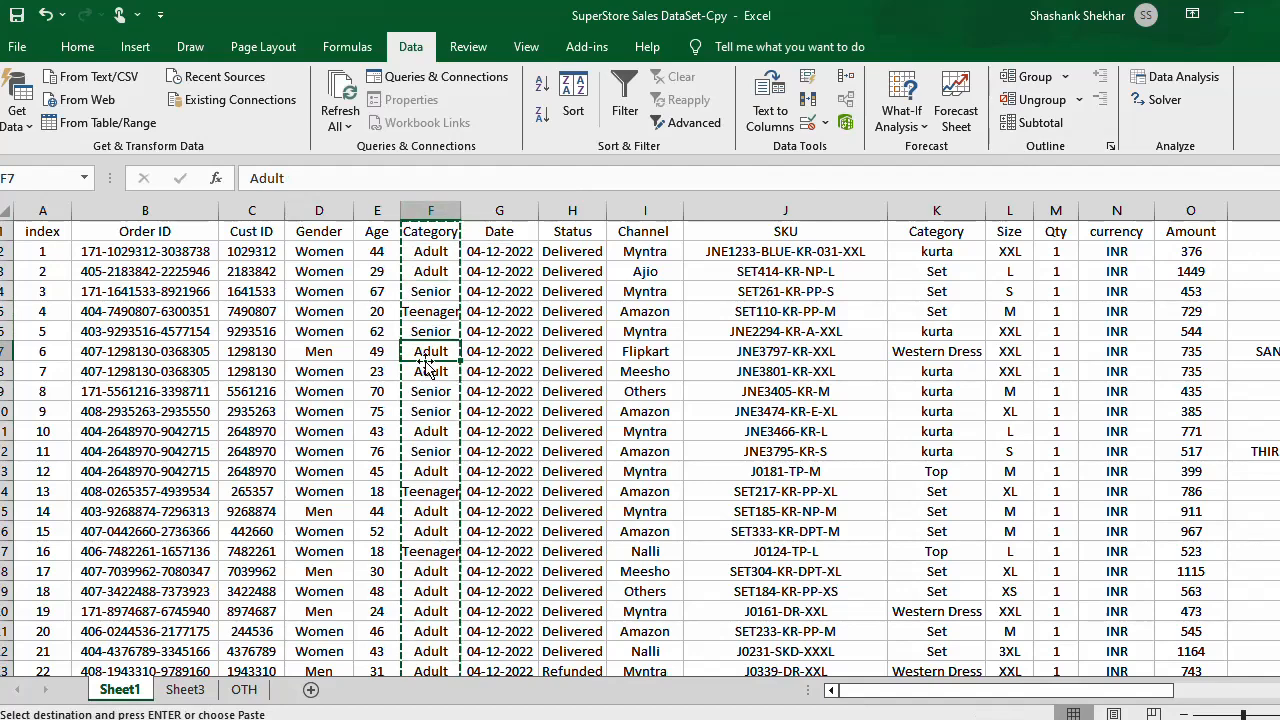
{"action": "key", "text": "Escape"}
{"action": "left_click", "coordinate": [417, 289]}
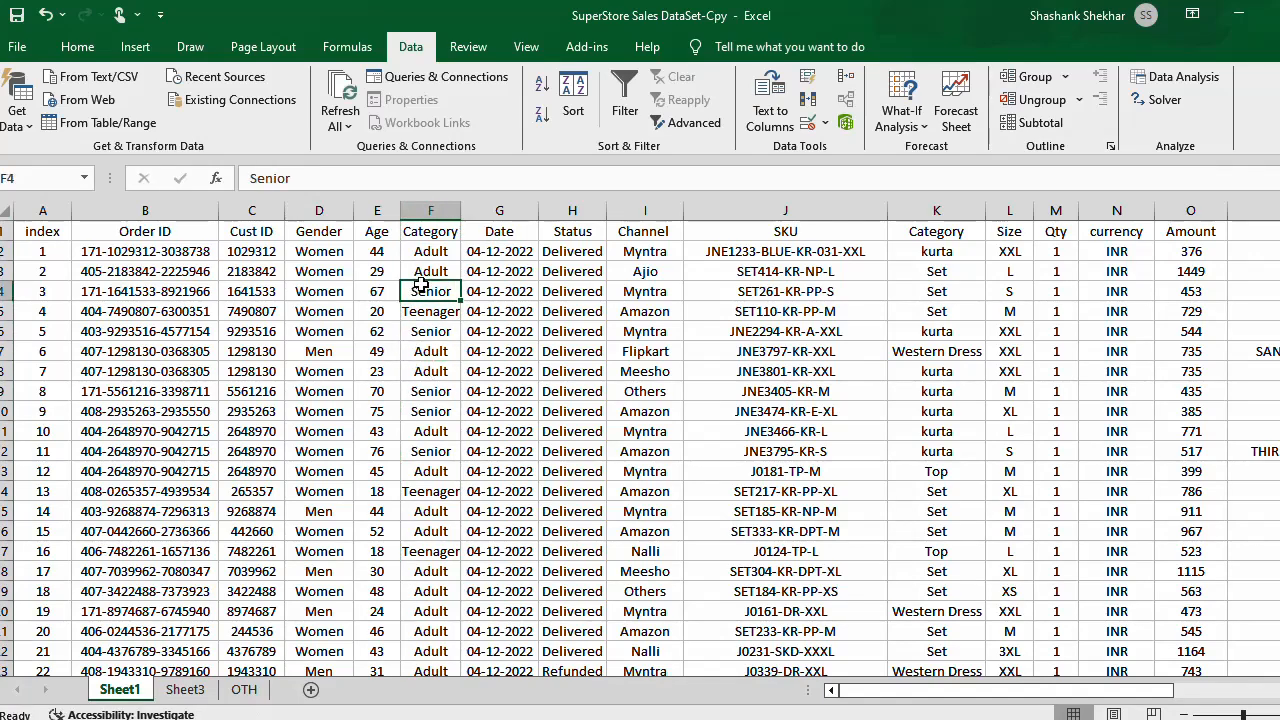
Step: Insert a new column H before Status and give it the header Month in H1
{"action": "left_click", "coordinate": [572, 210]}
{"action": "right_click", "coordinate": [576, 210]}
{"action": "left_click", "coordinate": [626, 383]}
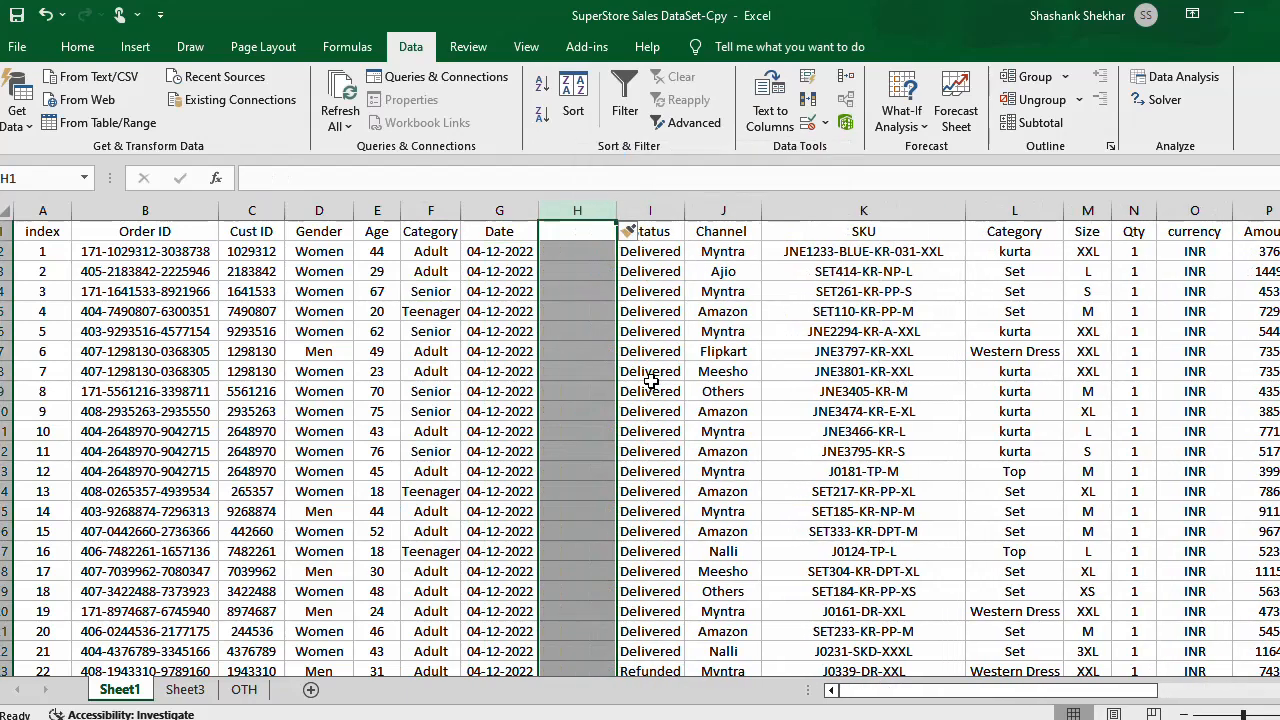
{"action": "left_click", "coordinate": [555, 257]}
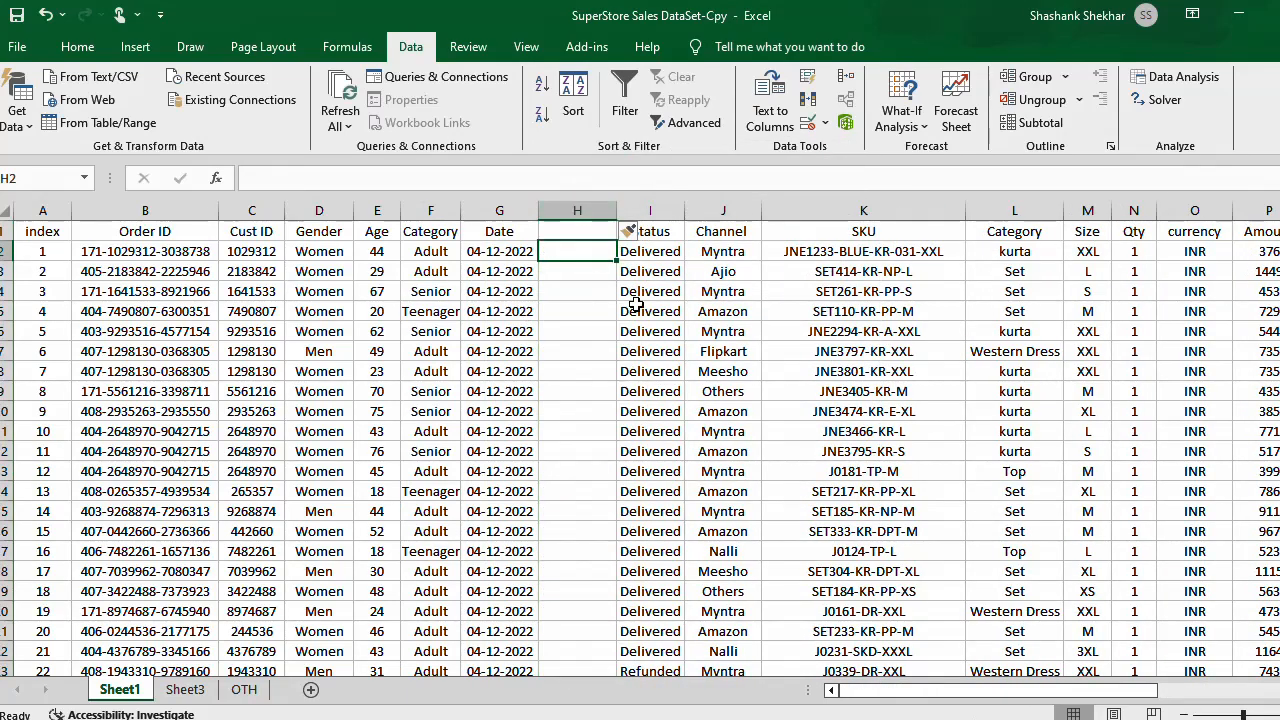
{"action": "key", "text": "Up"}
{"action": "type", "text": "Month"}
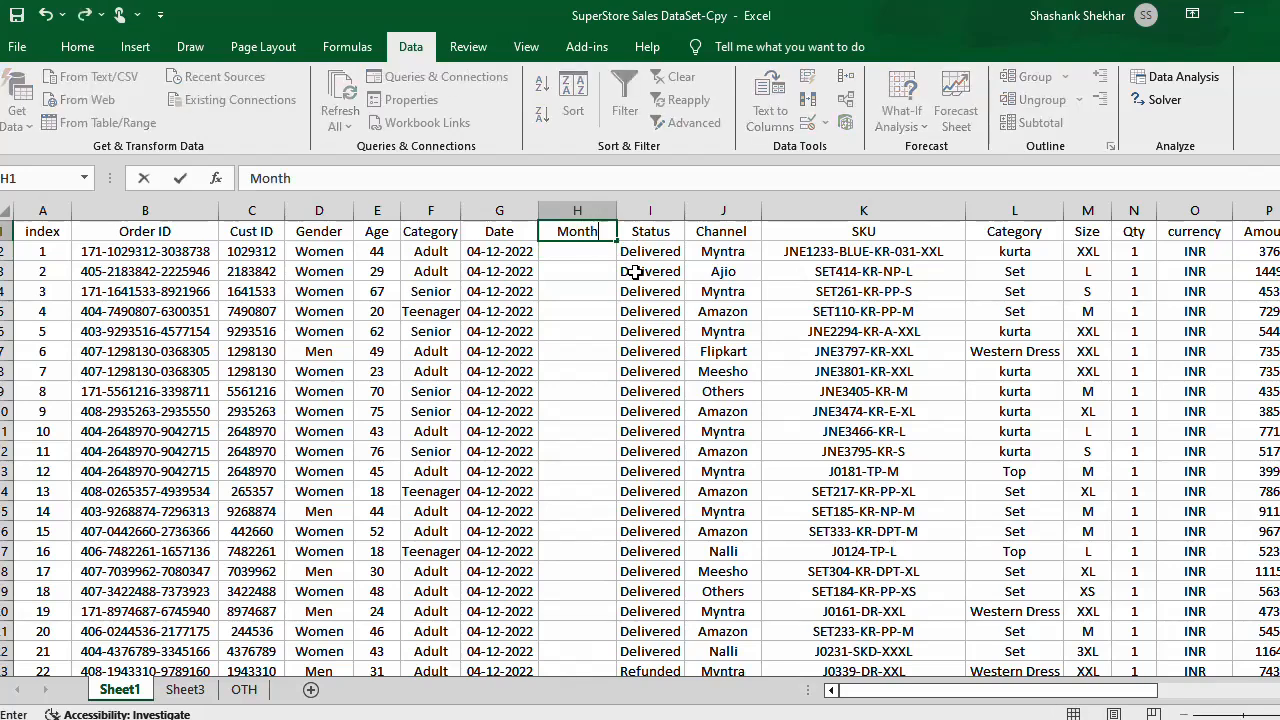
{"action": "key", "text": "Return"}
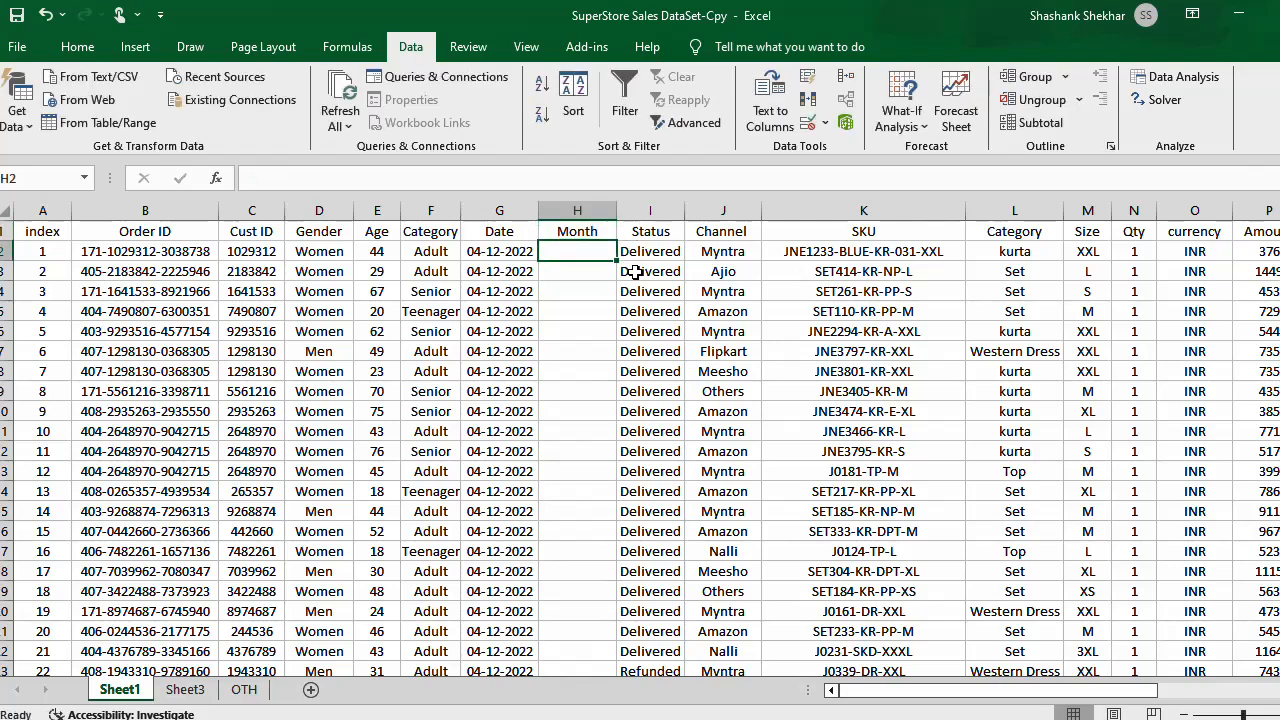
Step: Enter the formula =TEXT(G2,"mmm") in H2 to get the abbreviated month name from the date
{"action": "type", "text": "="}
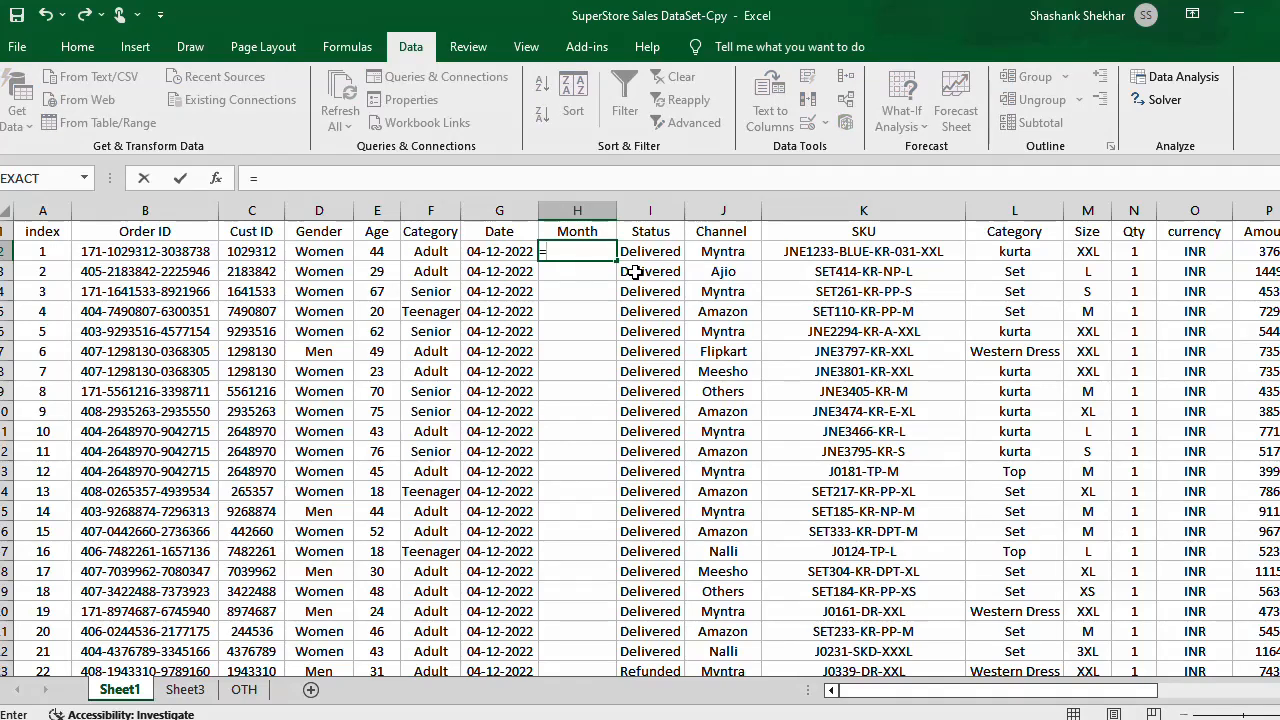
{"action": "type", "text": "text"}
{"action": "double_click", "coordinate": [636, 274]}
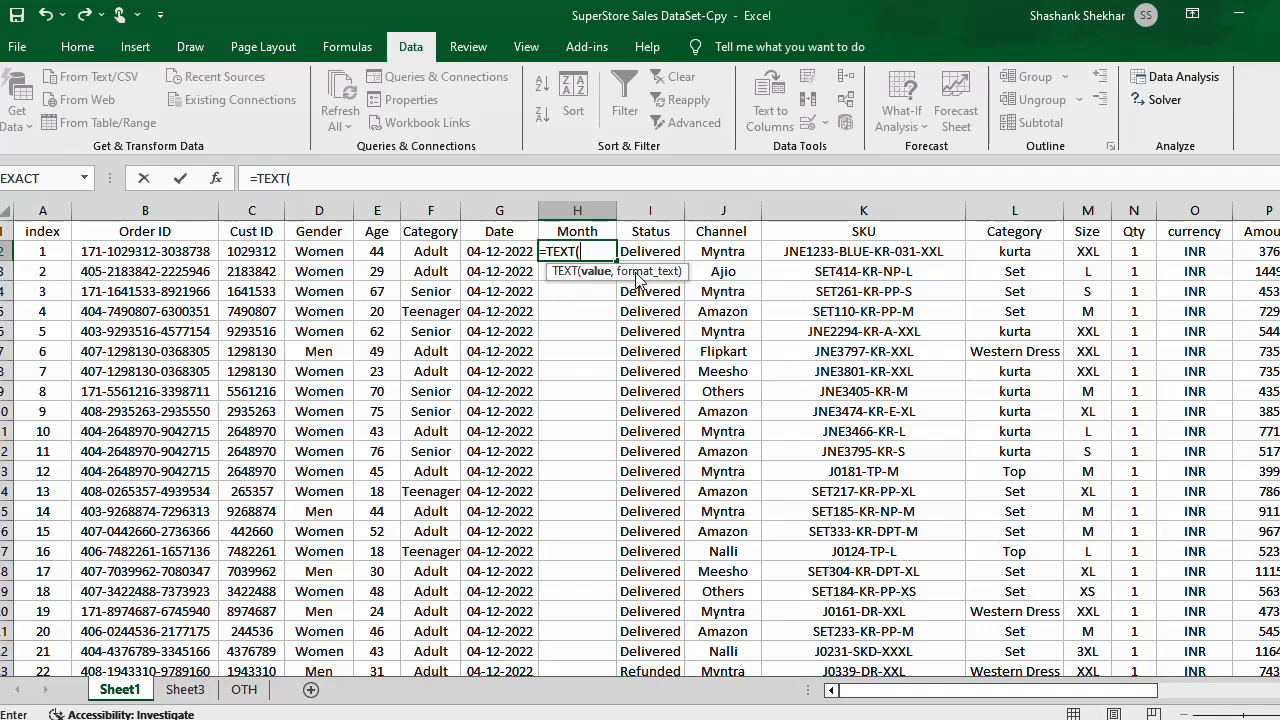
{"action": "key", "text": "Left"}
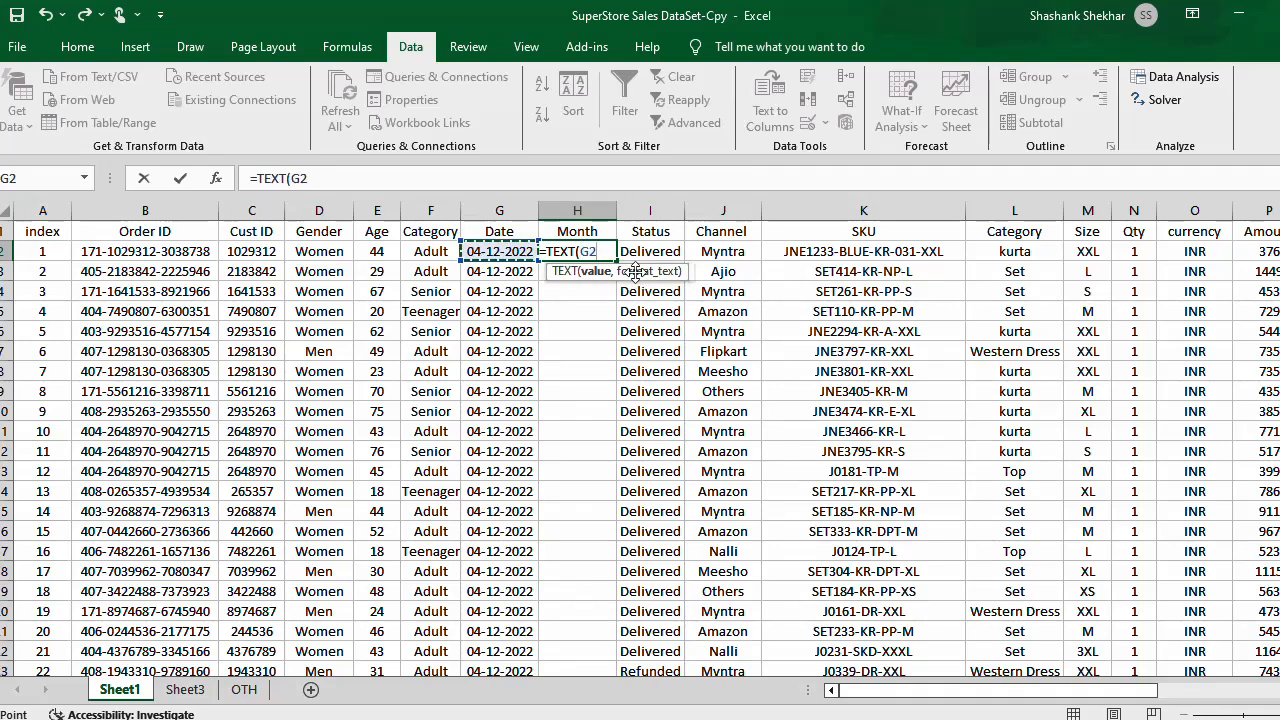
{"action": "type", "text": ",\""}
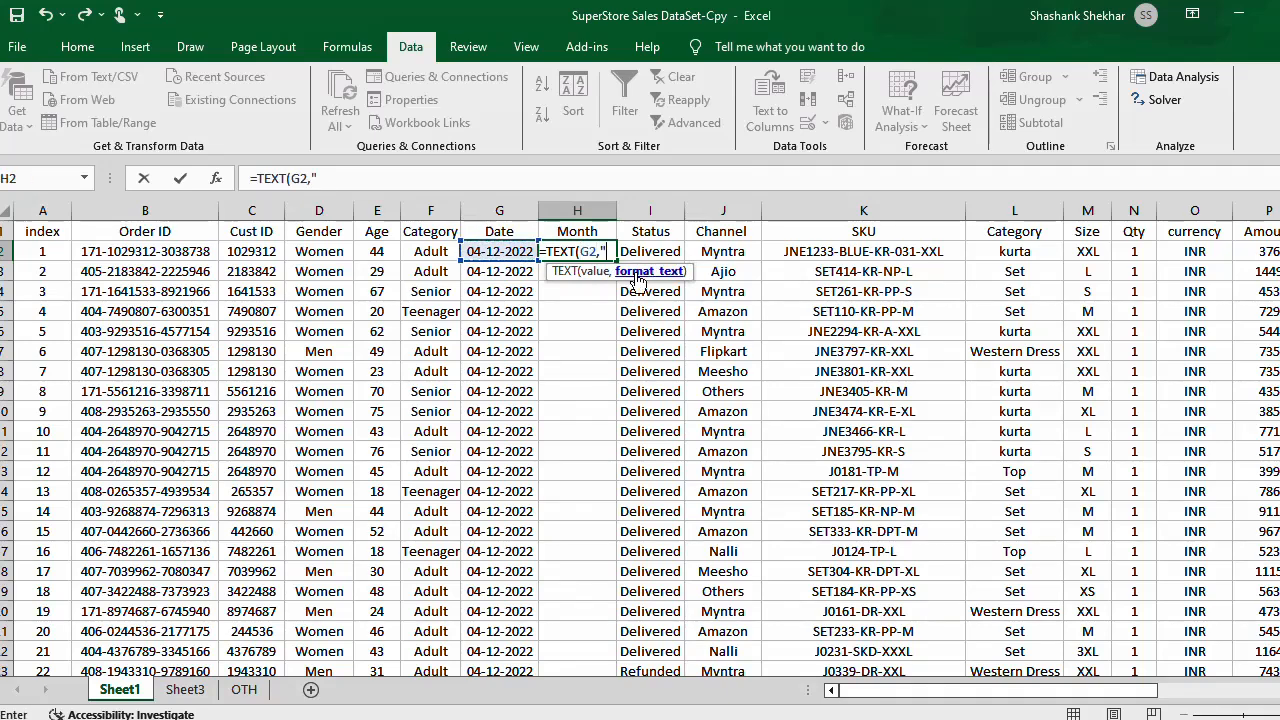
{"action": "type", "text": "mmm\""}
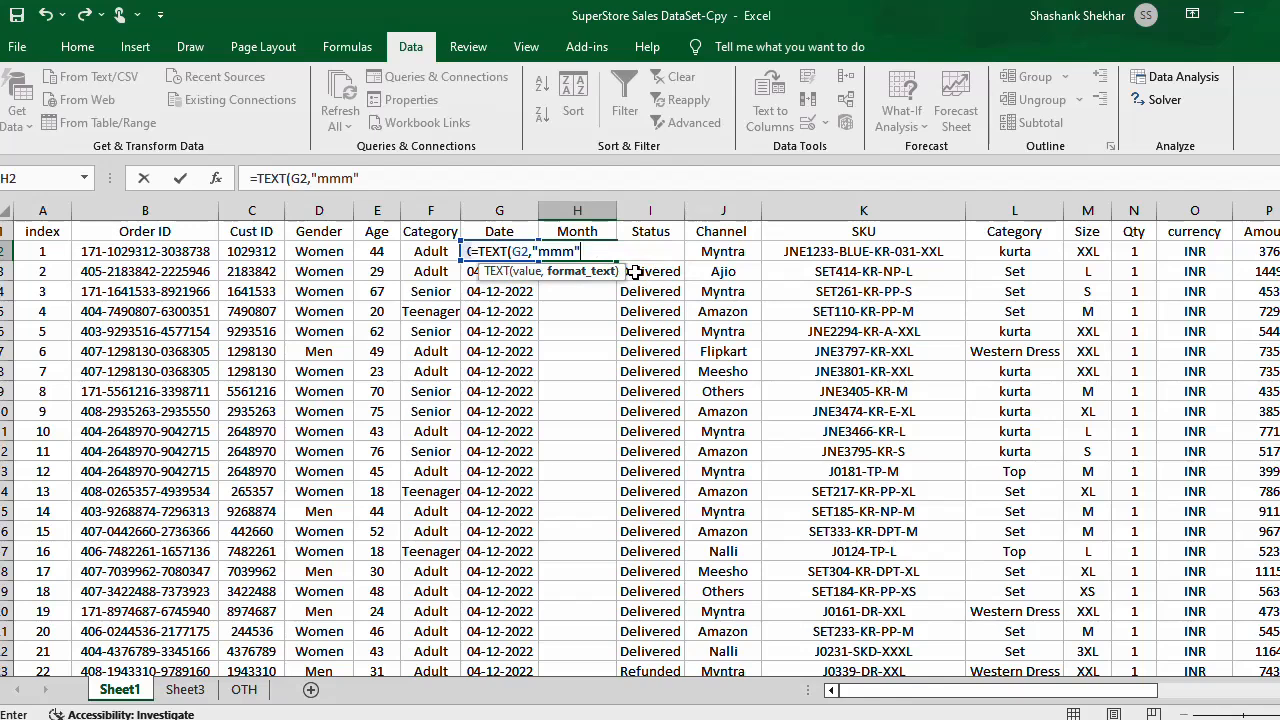
{"action": "type", "text": ")"}
{"action": "key", "text": "Return"}
{"action": "key", "text": "Up"}
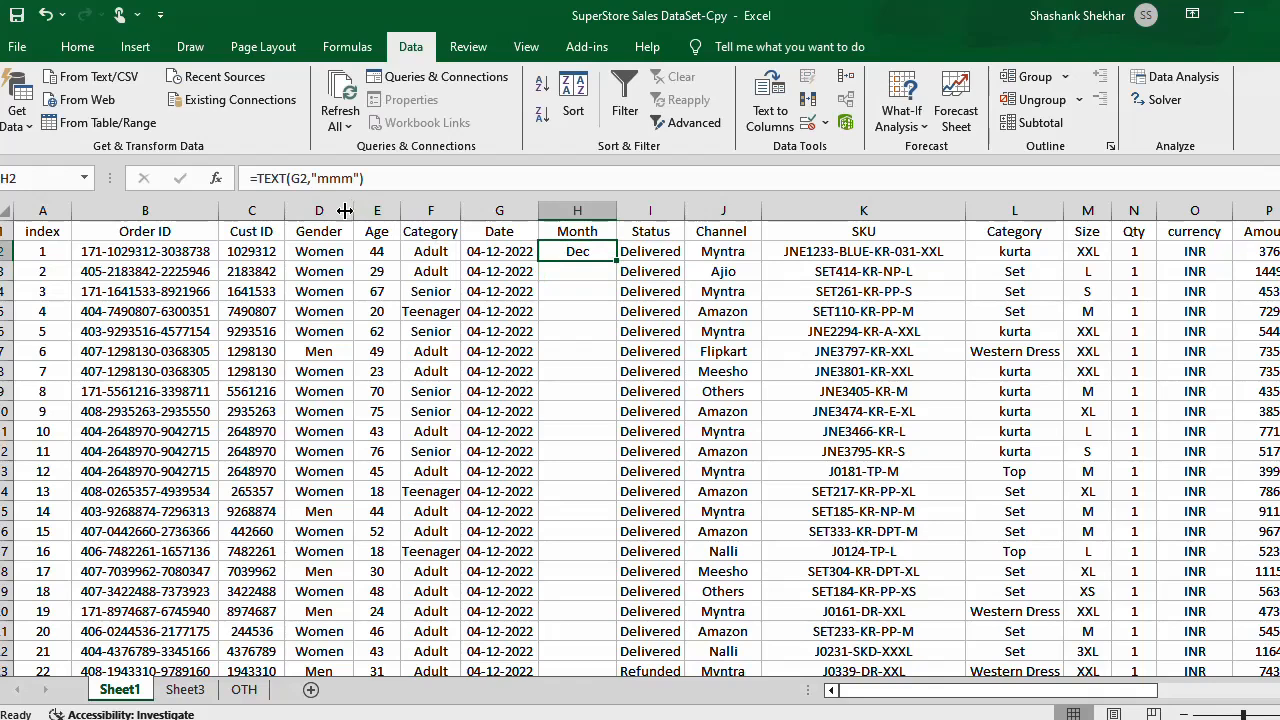
Step: Change the format text in the H2 formula to "mmmm" for the full month name
{"action": "left_click", "coordinate": [354, 178]}
{"action": "type", "text": "m"}
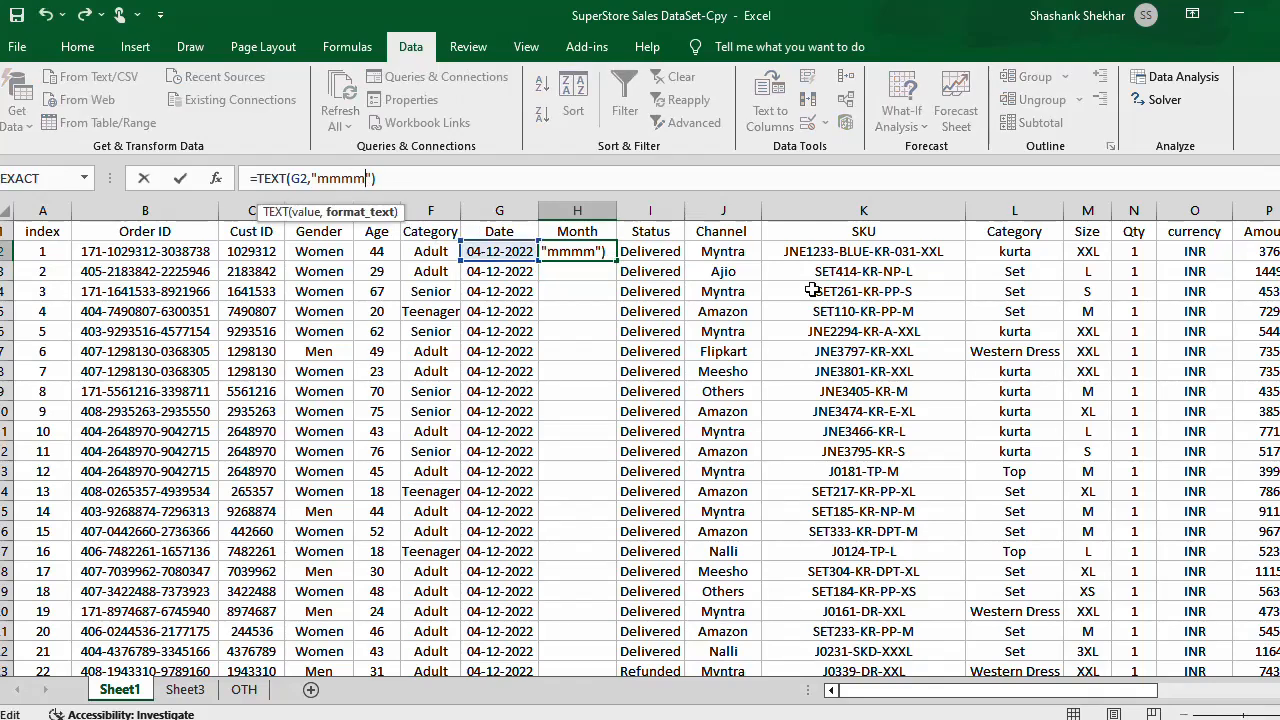
{"action": "key", "text": "Return"}
{"action": "key", "text": "Up"}
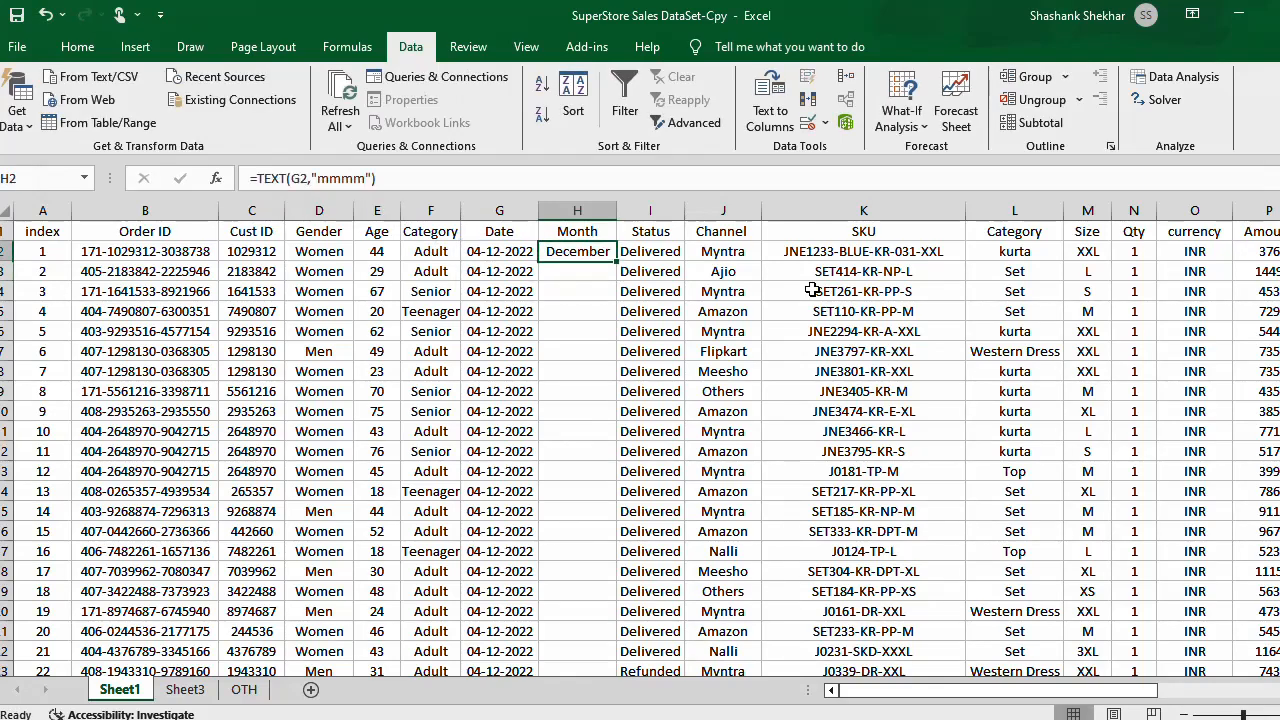
Step: Fill the H2 month formula down through all data rows and look over the filled column
{"action": "double_click", "coordinate": [616, 261]}
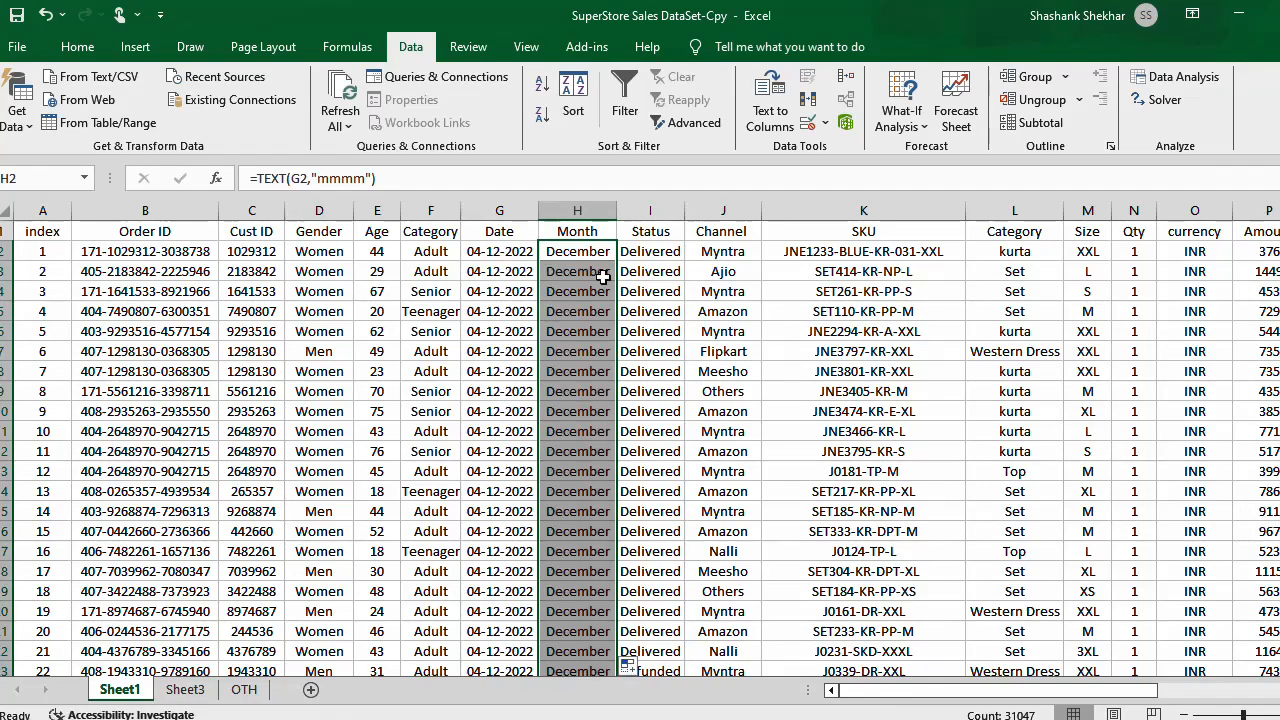
{"action": "scroll", "coordinate": [590, 316], "scroll_direction": "down", "scroll_amount": 20}
{"action": "scroll", "coordinate": [590, 316], "scroll_direction": "down", "scroll_amount": 20}
{"action": "scroll", "coordinate": [590, 312], "scroll_direction": "up", "scroll_amount": 20}
{"action": "scroll", "coordinate": [590, 308], "scroll_direction": "up", "scroll_amount": 20}
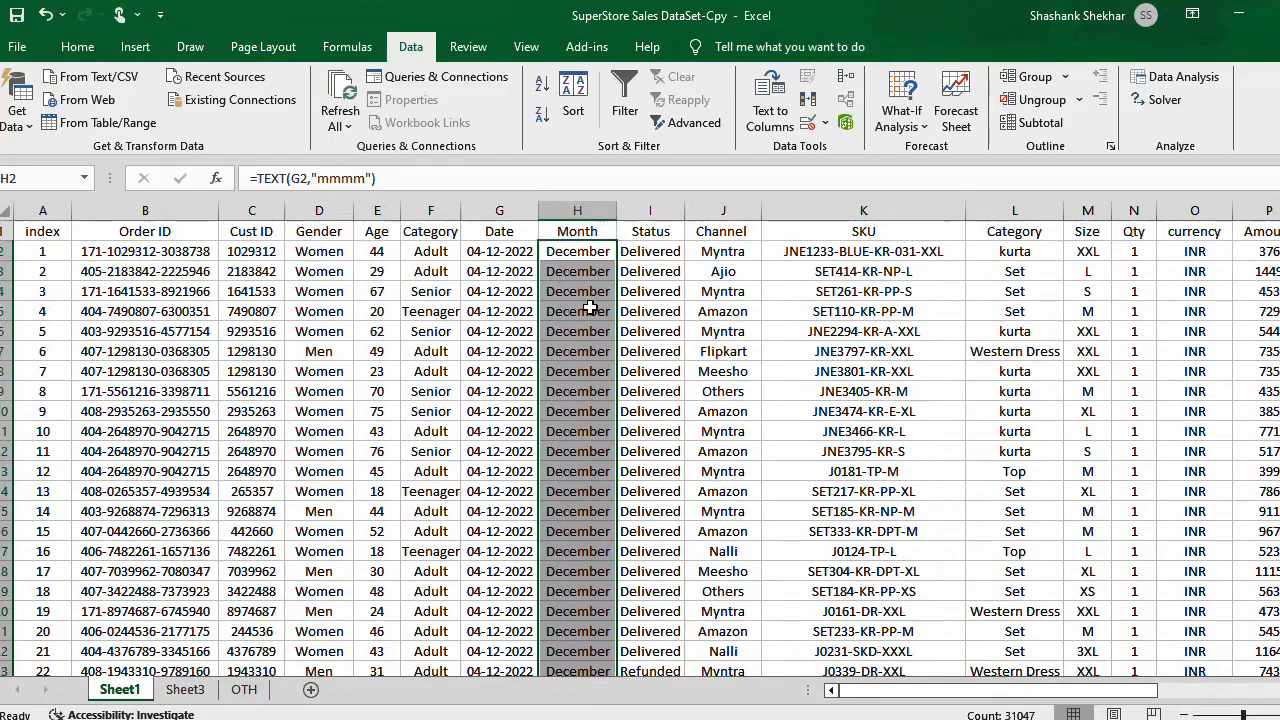
Step: Replace the formulas in the Month column H with their values and save the workbook
{"action": "left_click", "coordinate": [589, 210]}
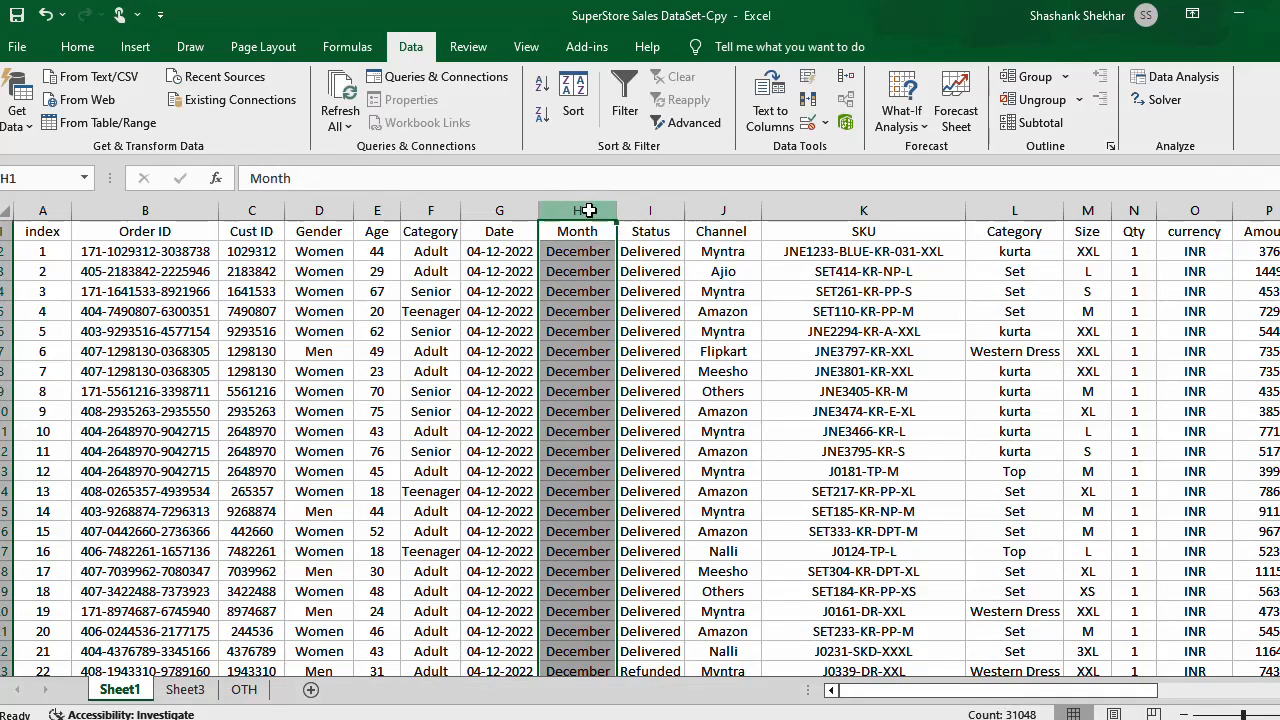
{"action": "key", "text": "ctrl+c"}
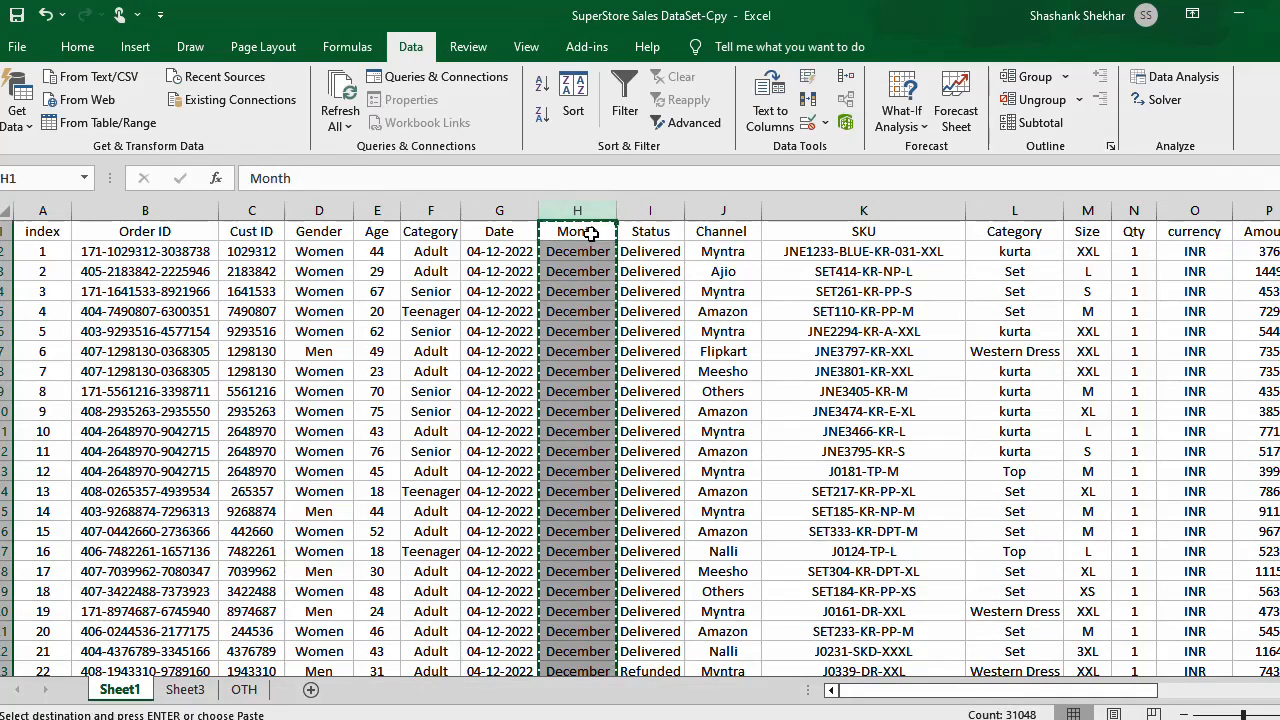
{"action": "right_click", "coordinate": [589, 230]}
{"action": "left_click", "coordinate": [668, 332]}
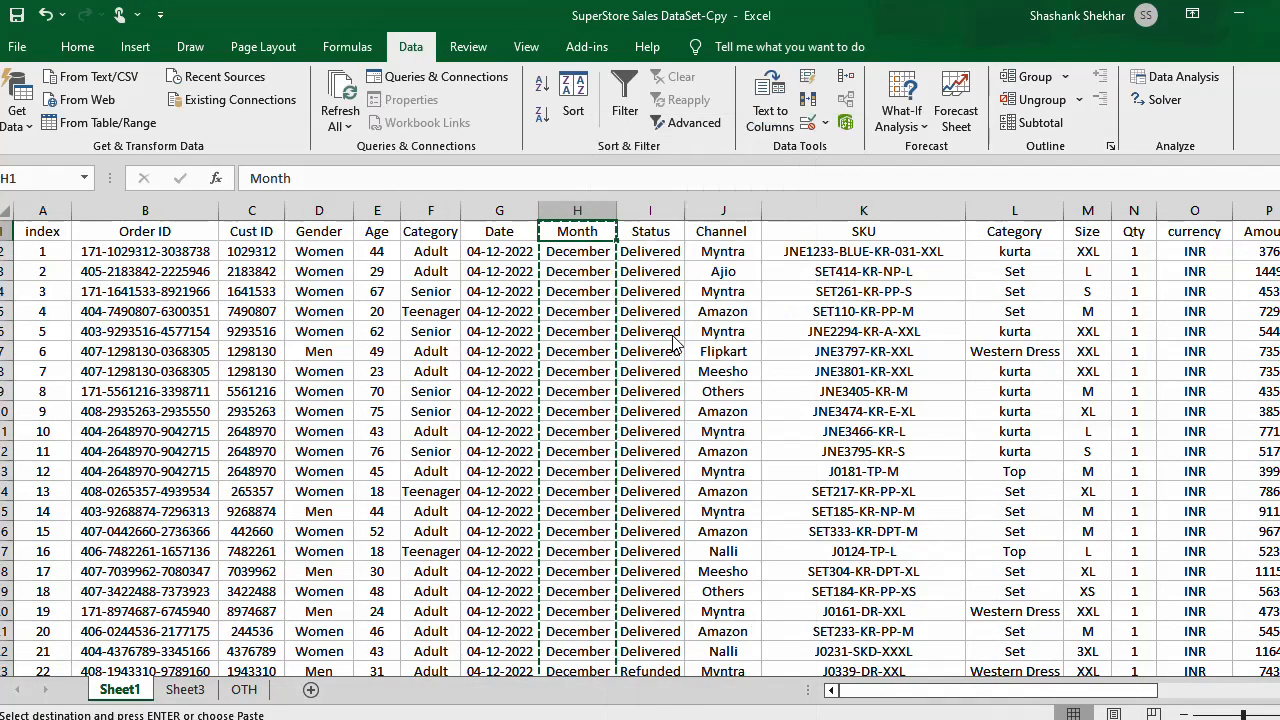
{"action": "left_click", "coordinate": [498, 299]}
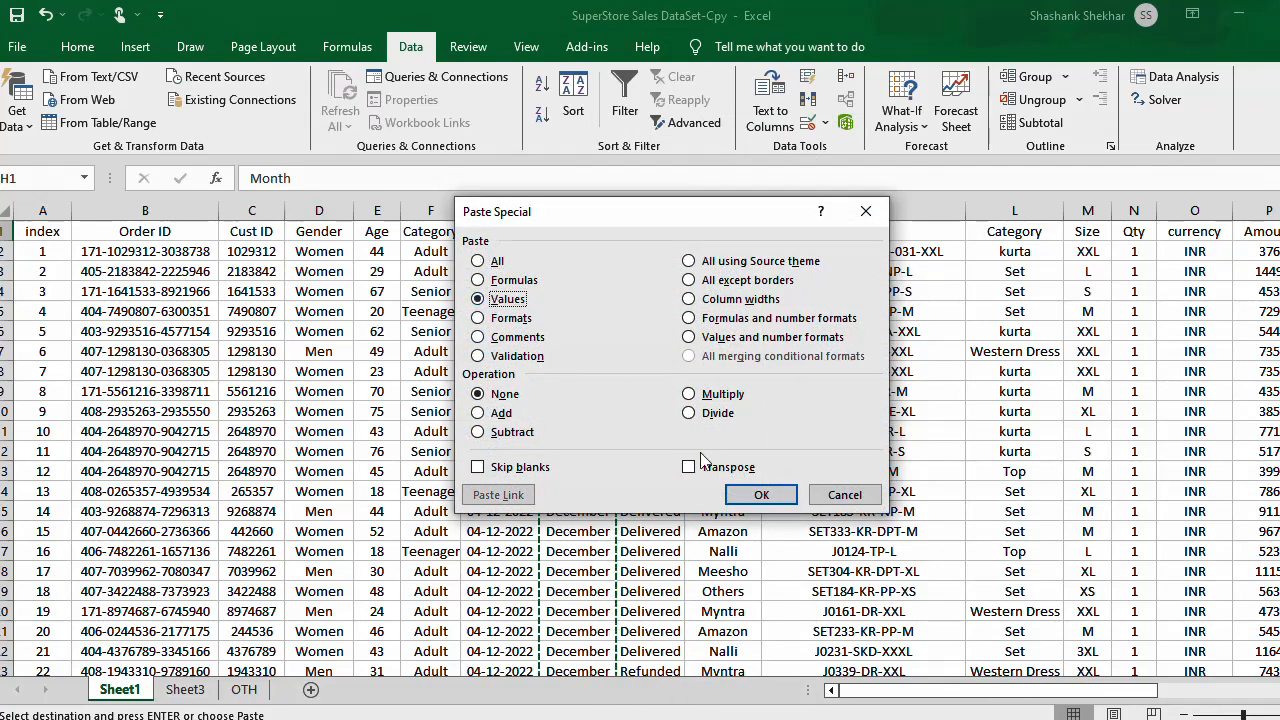
{"action": "left_click", "coordinate": [764, 494]}
{"action": "left_click", "coordinate": [574, 345]}
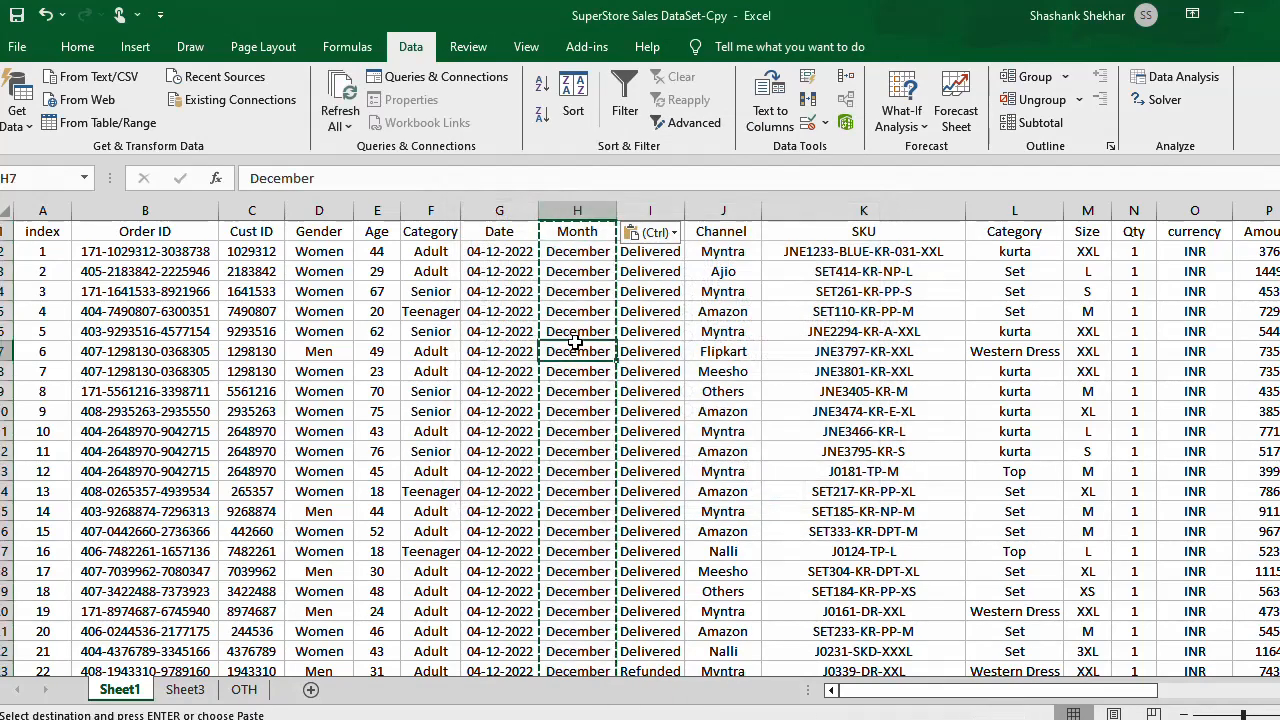
{"action": "left_click", "coordinate": [580, 280]}
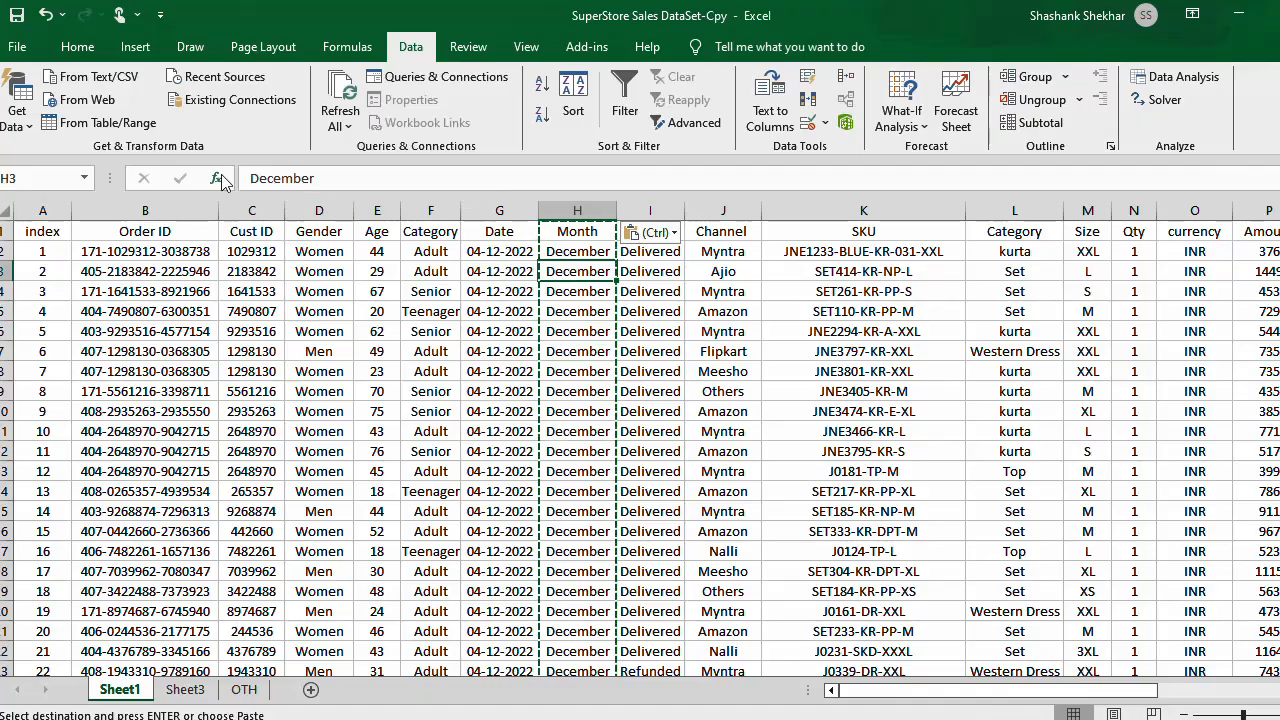
{"action": "key", "text": "alt+f"}
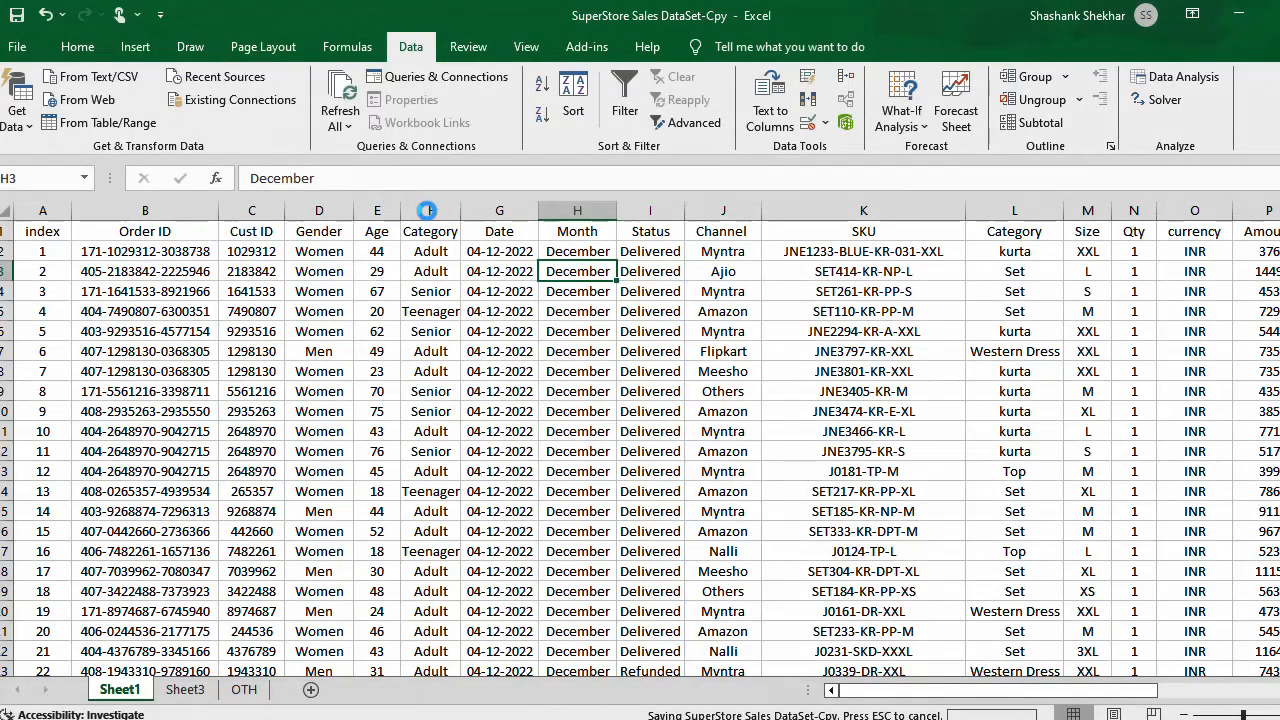
Step: Highlight the added Month column H and age-based Category column F with a yellow fill
{"action": "left_click", "coordinate": [591, 211]}
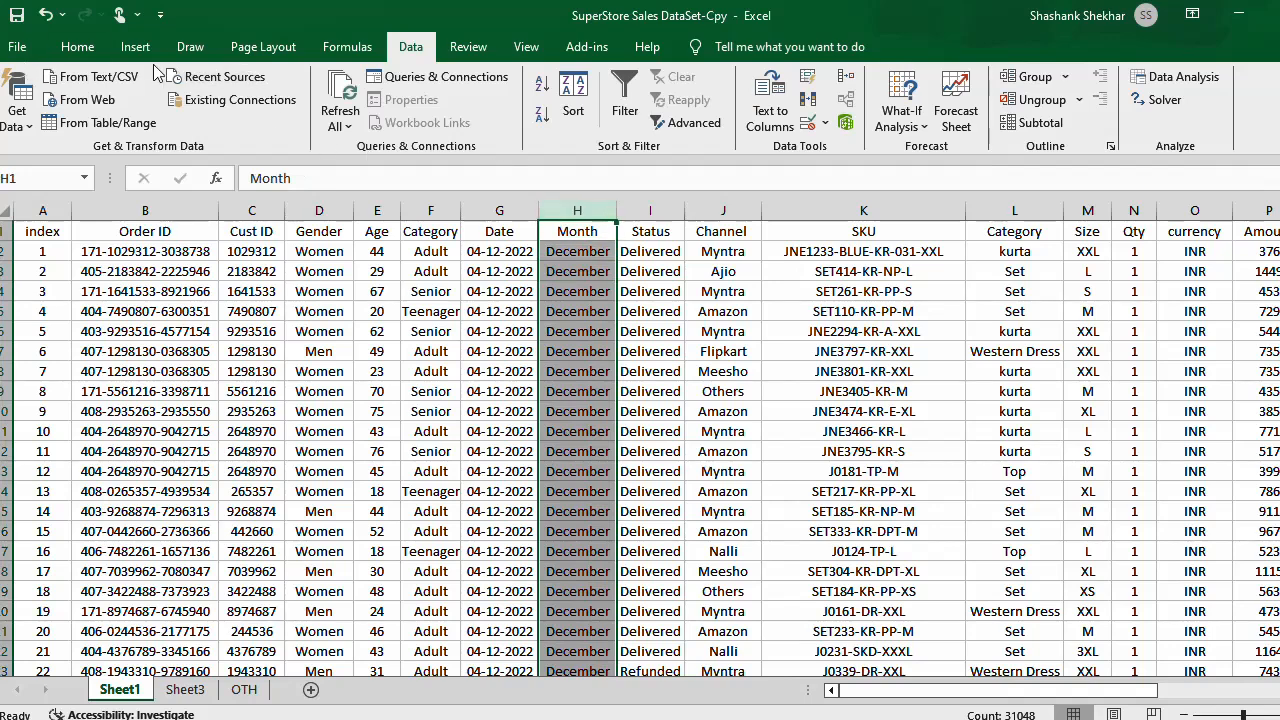
{"action": "left_click", "coordinate": [78, 46]}
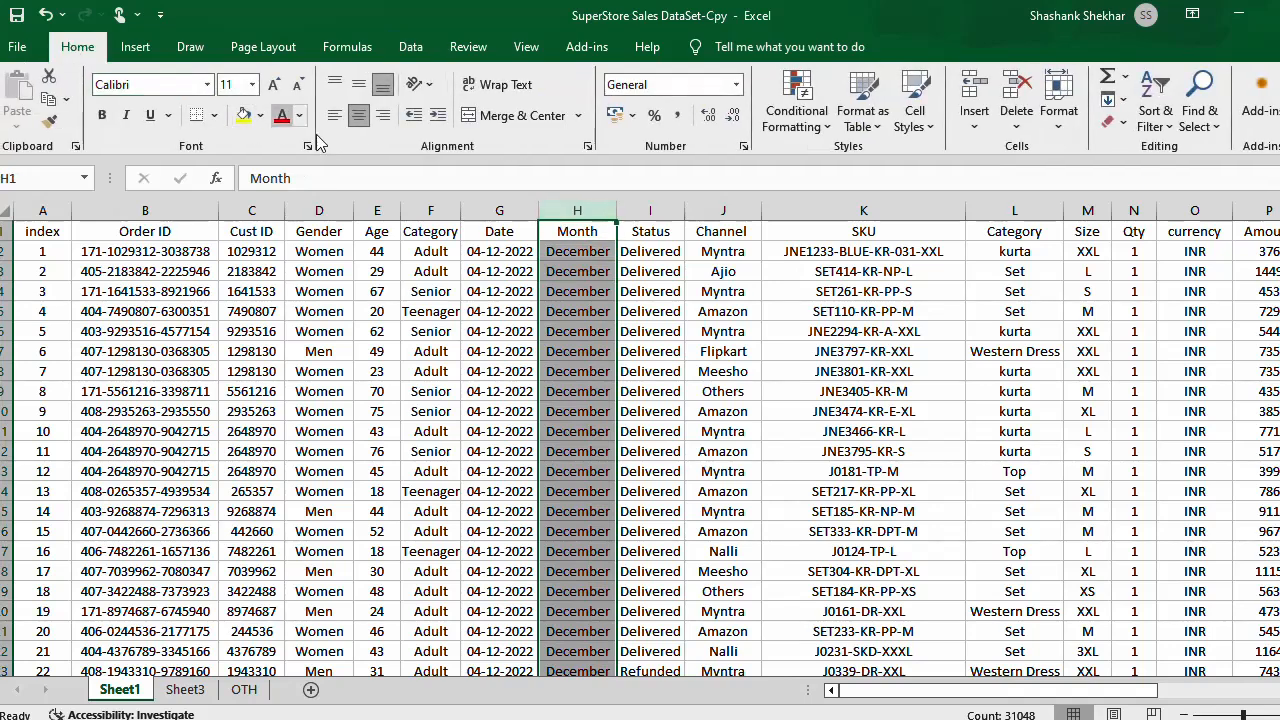
{"action": "left_click", "coordinate": [244, 117]}
{"action": "left_click", "coordinate": [430, 211]}
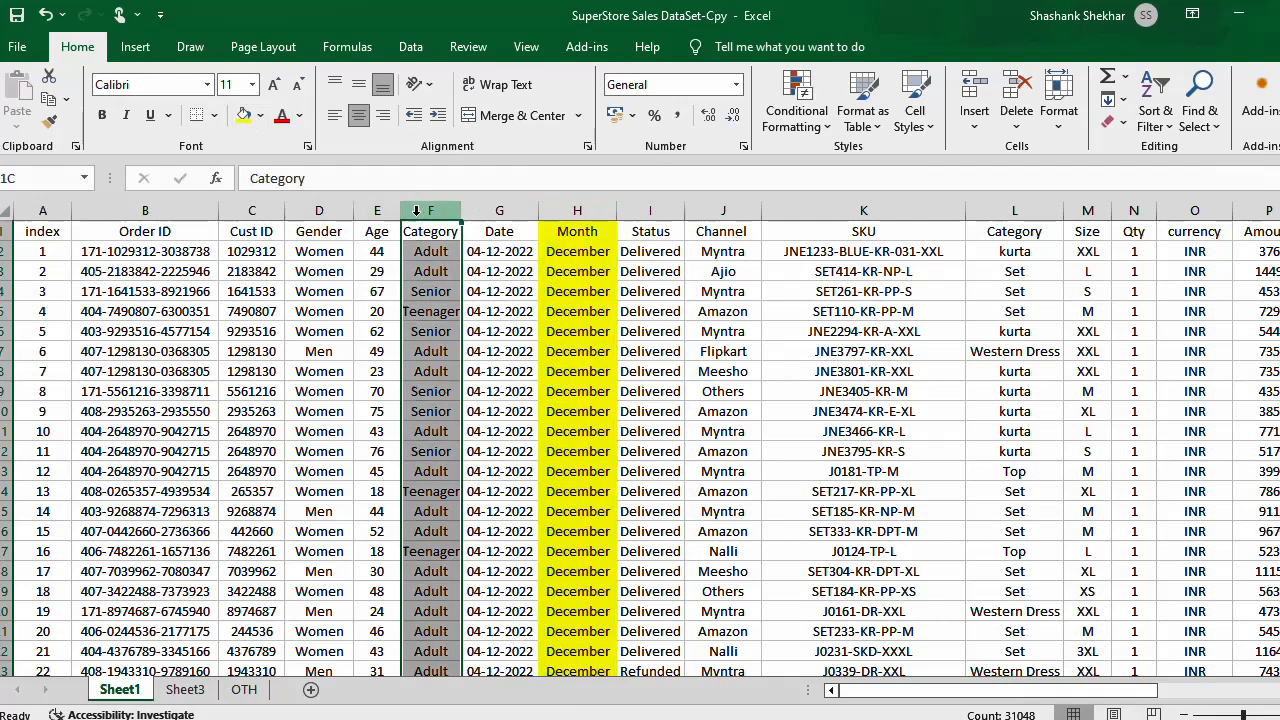
{"action": "left_click", "coordinate": [244, 117]}
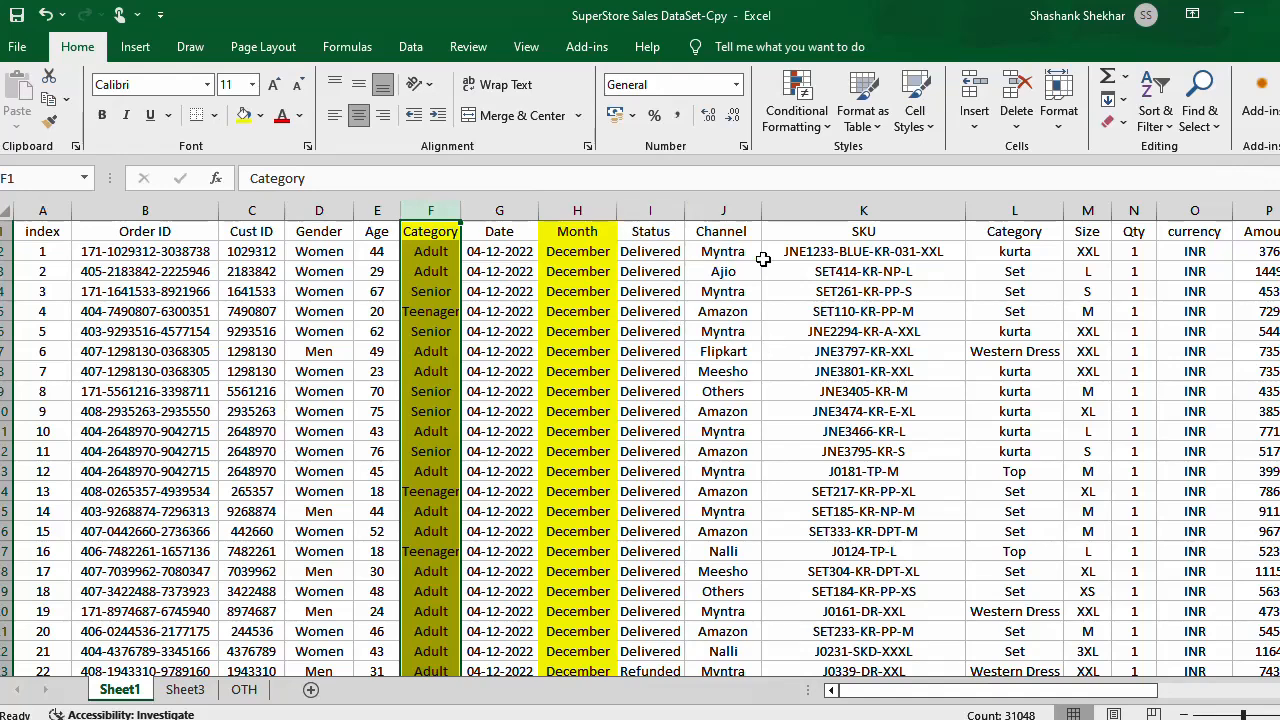
Step: Look through the entries in the Status column and go on to the Channel column header
{"action": "key", "text": "Right"}
{"action": "key", "text": "Right"}
{"action": "key", "text": "Right"}
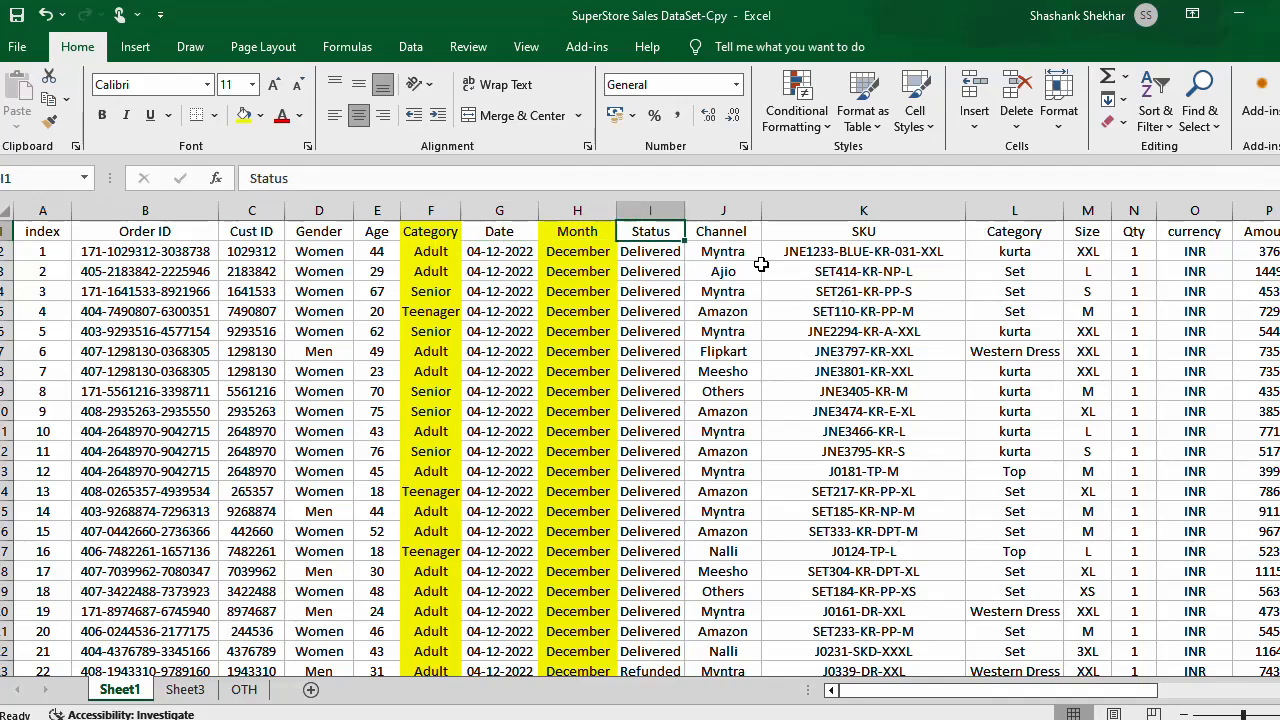
{"action": "scroll", "coordinate": [673, 335], "scroll_direction": "down", "scroll_amount": 20}
{"action": "scroll", "coordinate": [673, 335], "scroll_direction": "up", "scroll_amount": 20}
{"action": "key", "text": "Right"}
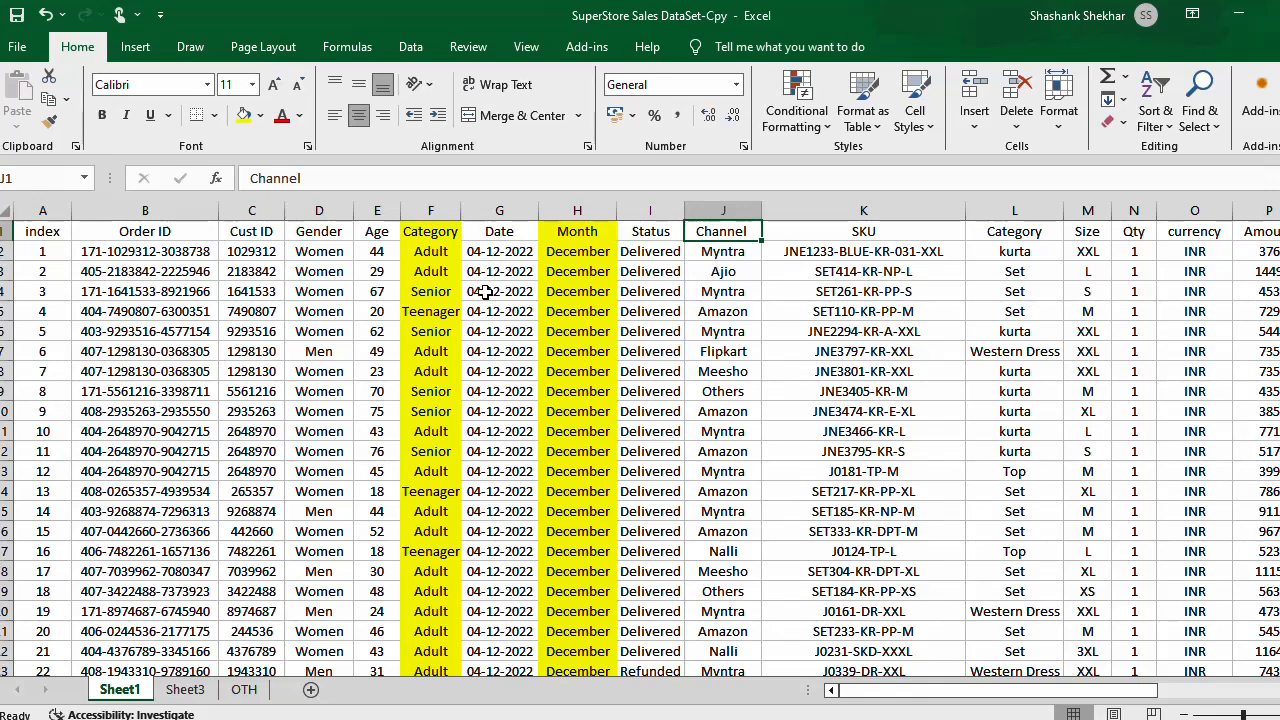
Step: Look across the remaining columns up to ship-city and examine their entries further down the data
{"action": "key", "text": "Right"}
{"action": "key", "text": "Right"}
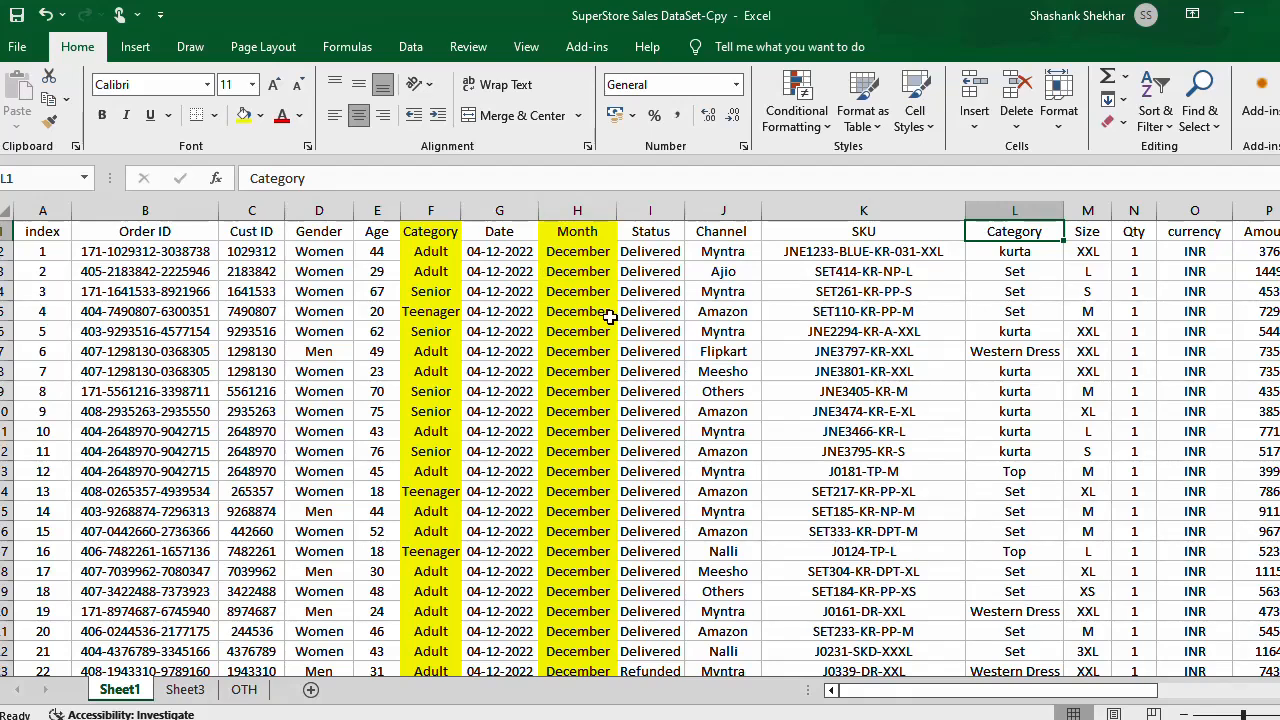
{"action": "key", "text": "Right"}
{"action": "key", "text": "Right"}
{"action": "key", "text": "Right"}
{"action": "key", "text": "Right"}
{"action": "key", "text": "Right"}
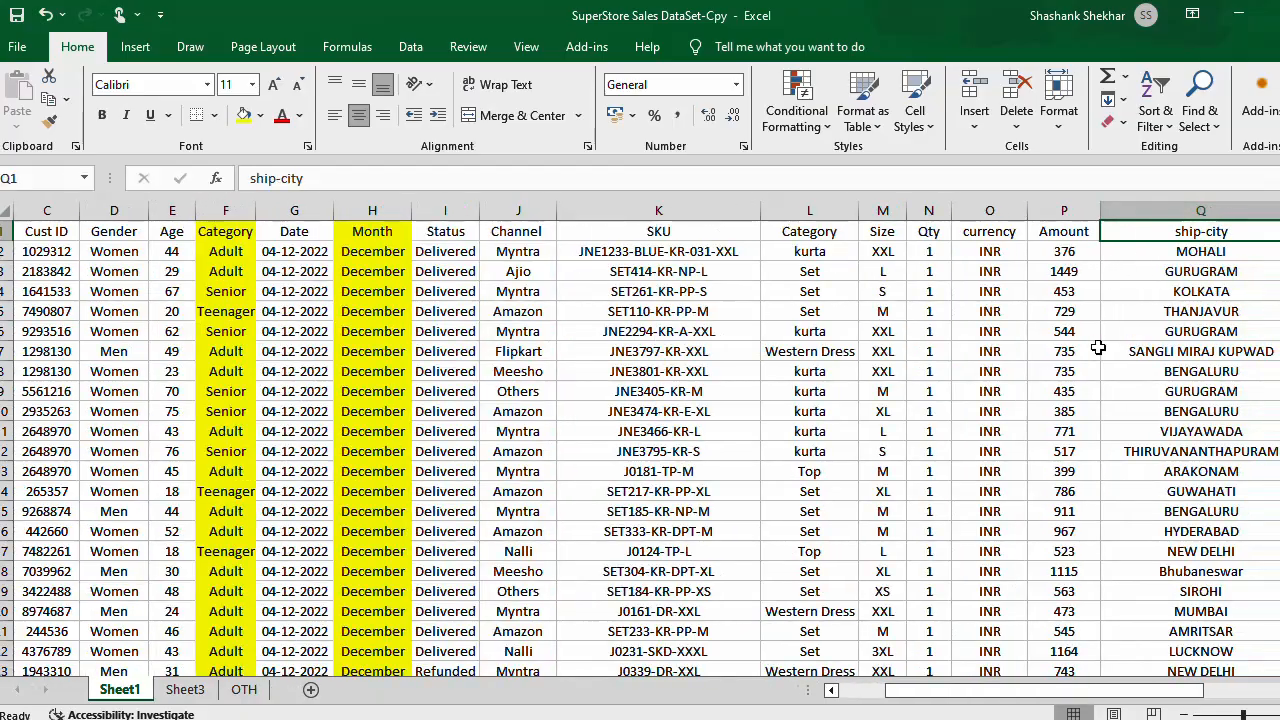
{"action": "scroll", "coordinate": [1068, 289], "scroll_direction": "down", "scroll_amount": 20}
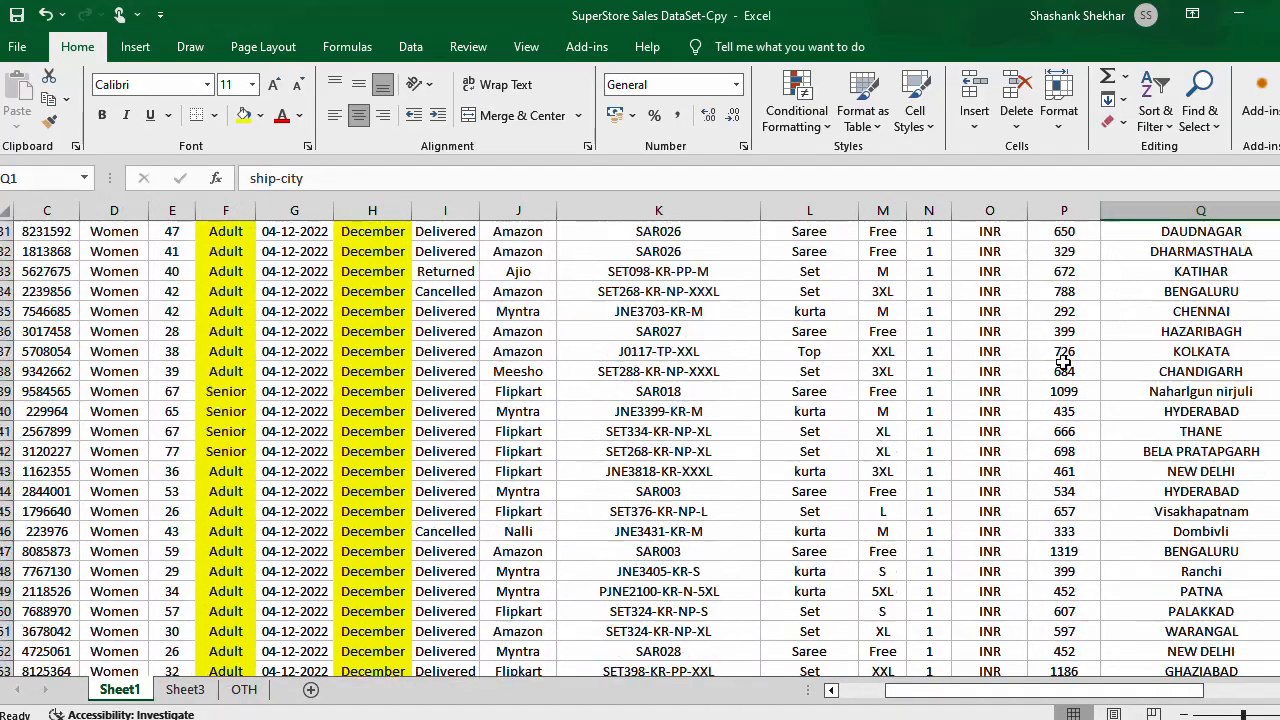
{"action": "scroll", "coordinate": [1066, 425], "scroll_direction": "down", "scroll_amount": 20}
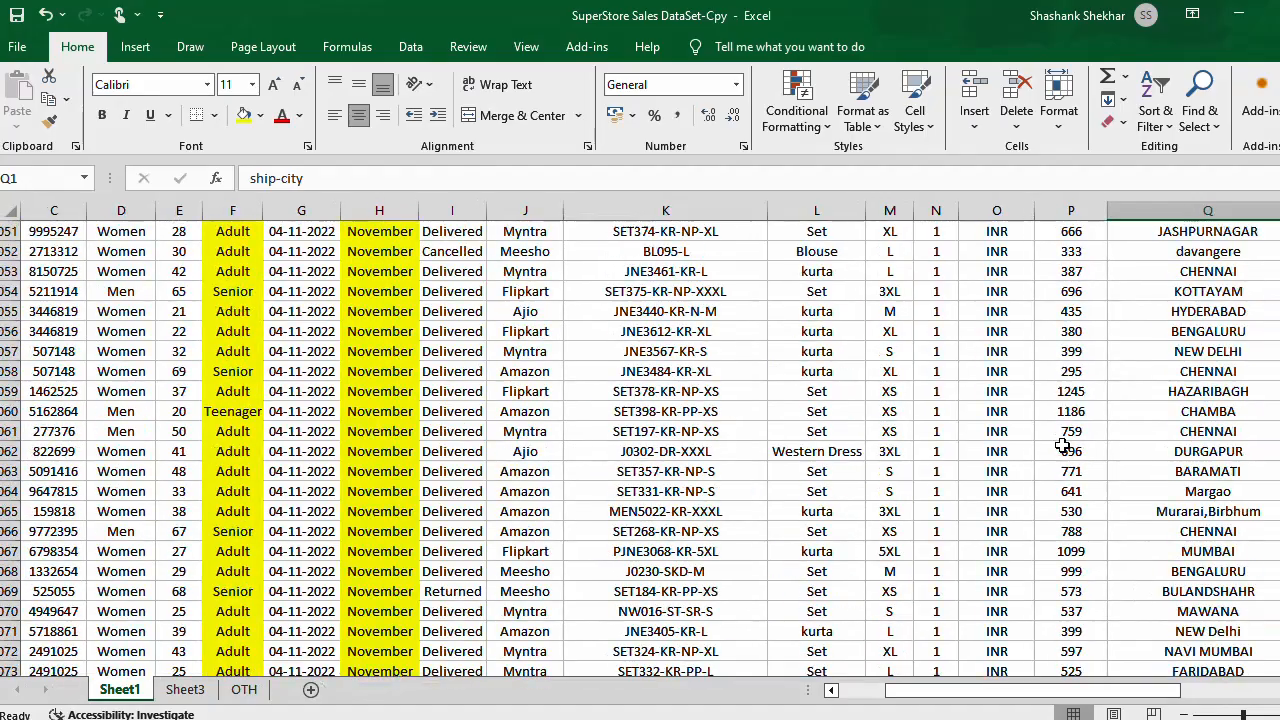
{"action": "scroll", "coordinate": [1066, 455], "scroll_direction": "up", "scroll_amount": 20}
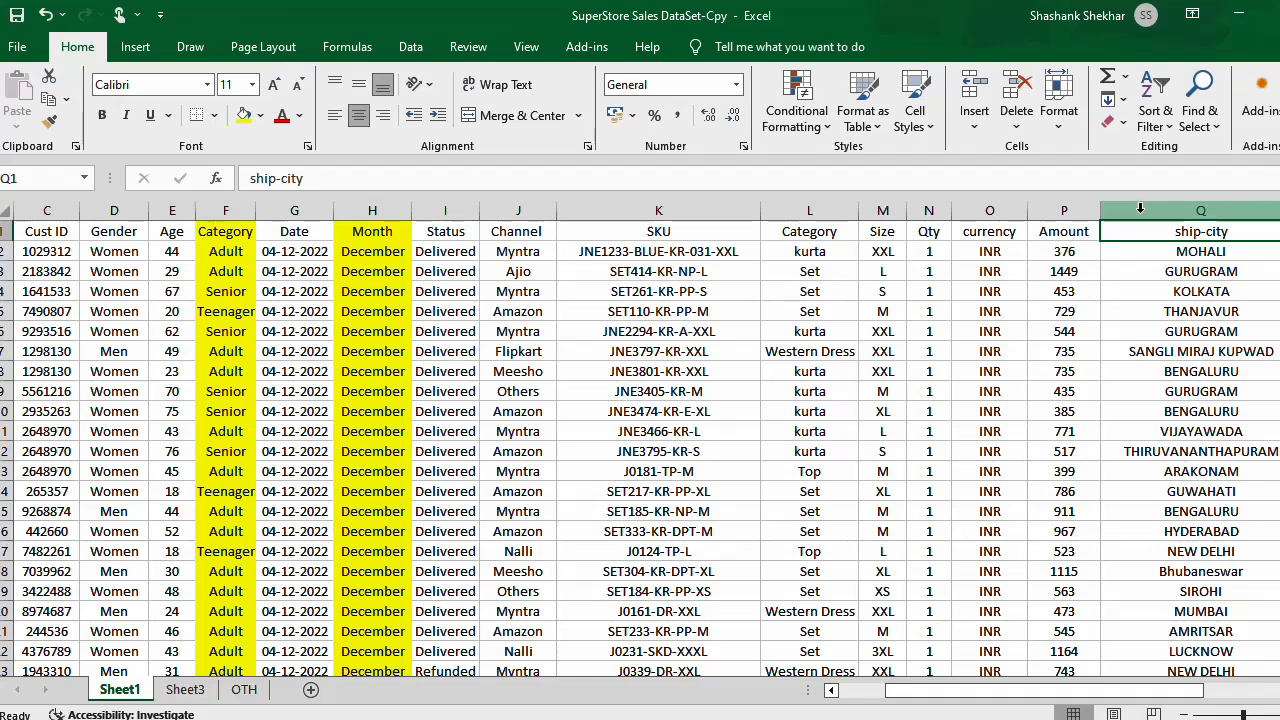
Step: Insert a blank column between Amount and ship-city and enter the header Amt-Catogory in Q1
{"action": "right_click", "coordinate": [1163, 210]}
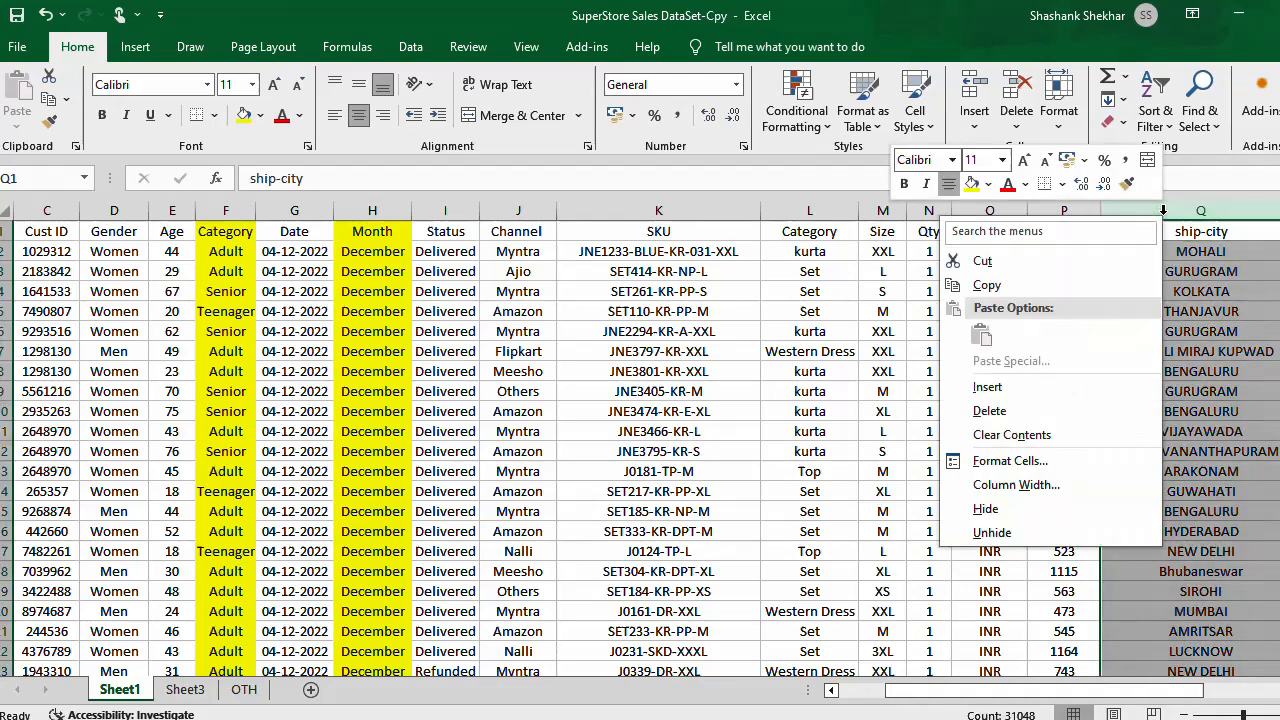
{"action": "left_click", "coordinate": [1045, 388]}
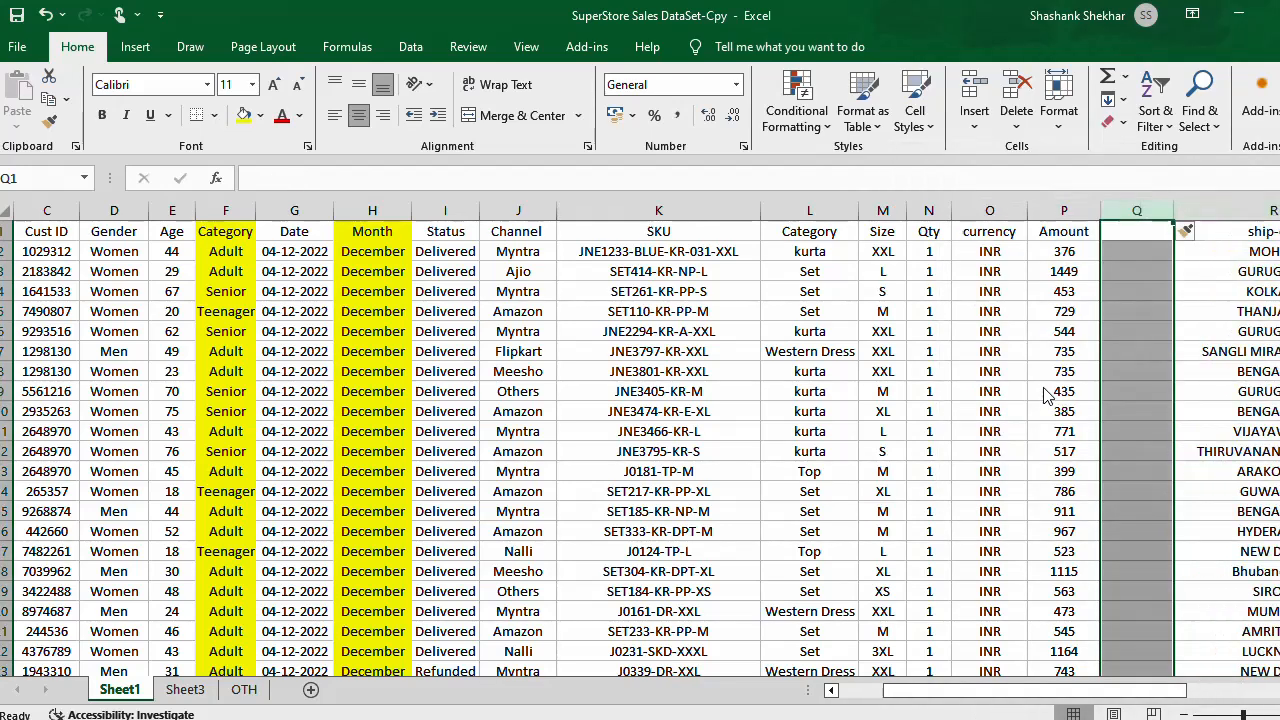
{"action": "left_click", "coordinate": [1147, 232]}
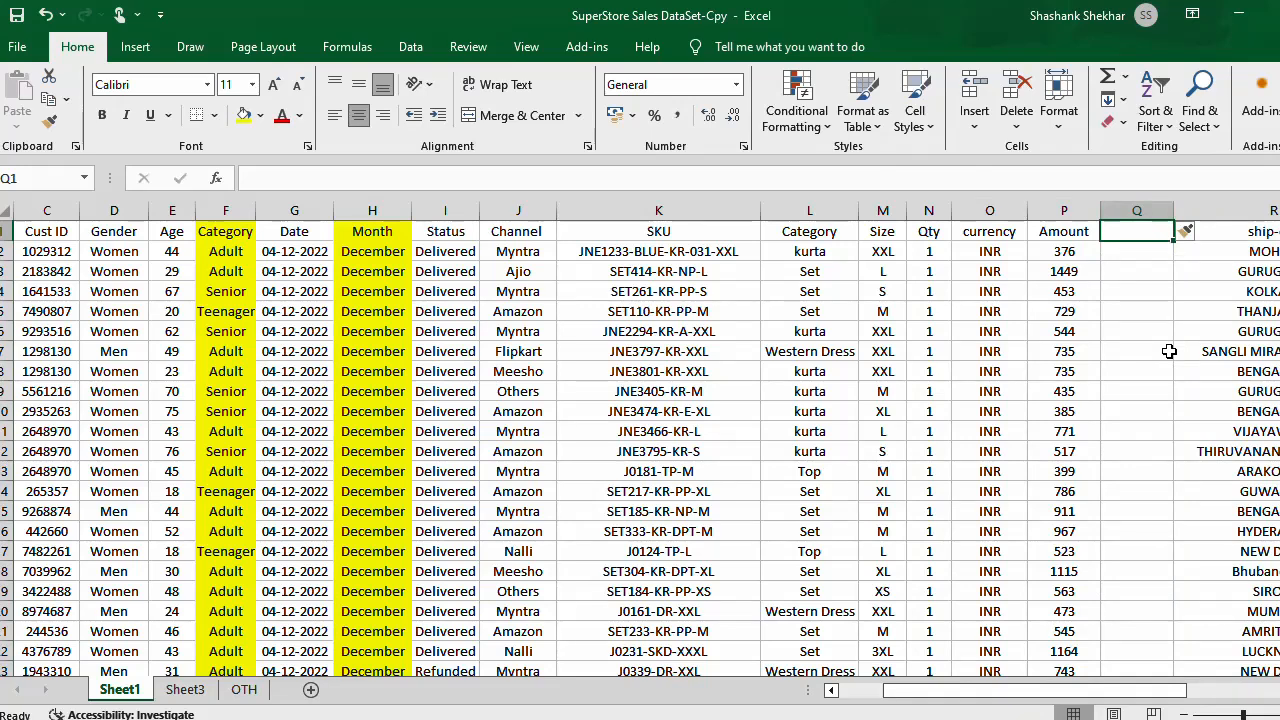
{"action": "type", "text": "Amount"}
{"action": "key", "text": "BackSpace"}
{"action": "key", "text": "BackSpace"}
{"action": "key", "text": "BackSpace"}
{"action": "key", "text": "BackSpace"}
{"action": "key", "text": "BackSpace"}
{"action": "key", "text": "BackSpace"}
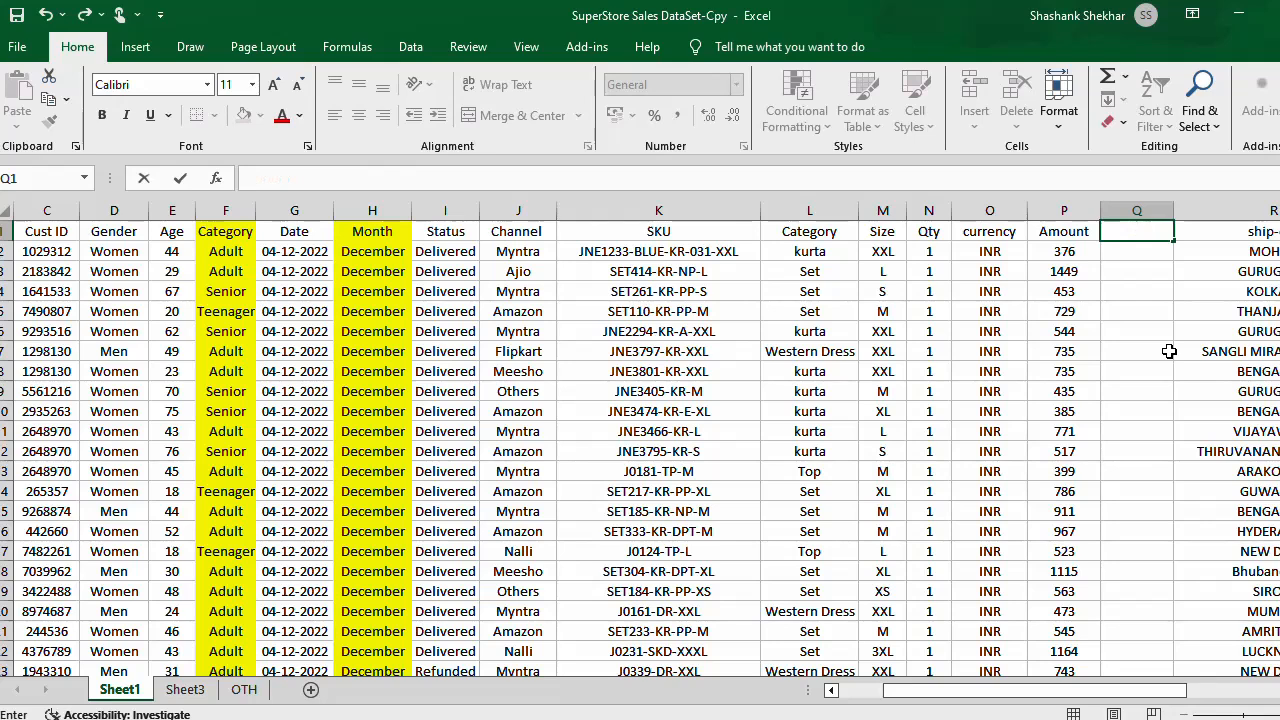
{"action": "type", "text": "Amt-Catogy"}
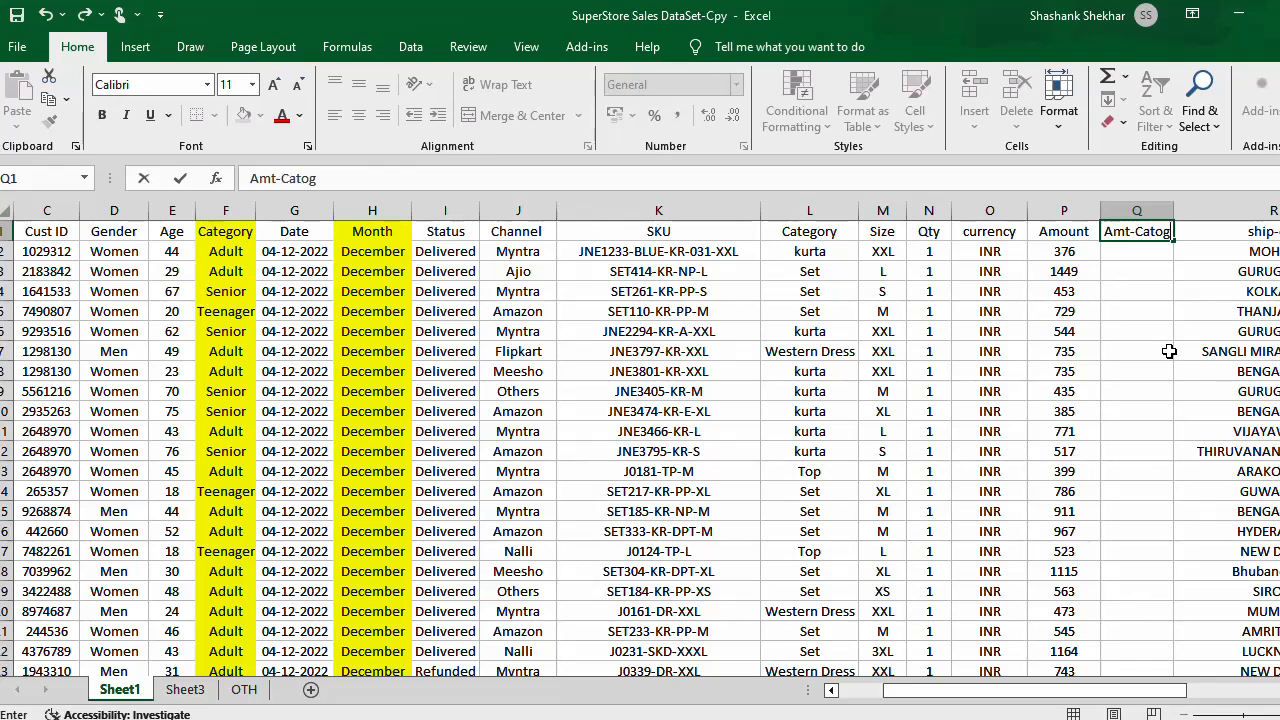
{"action": "key", "text": "BackSpace"}
{"action": "key", "text": "BackSpace"}
{"action": "key", "text": "BackSpace"}
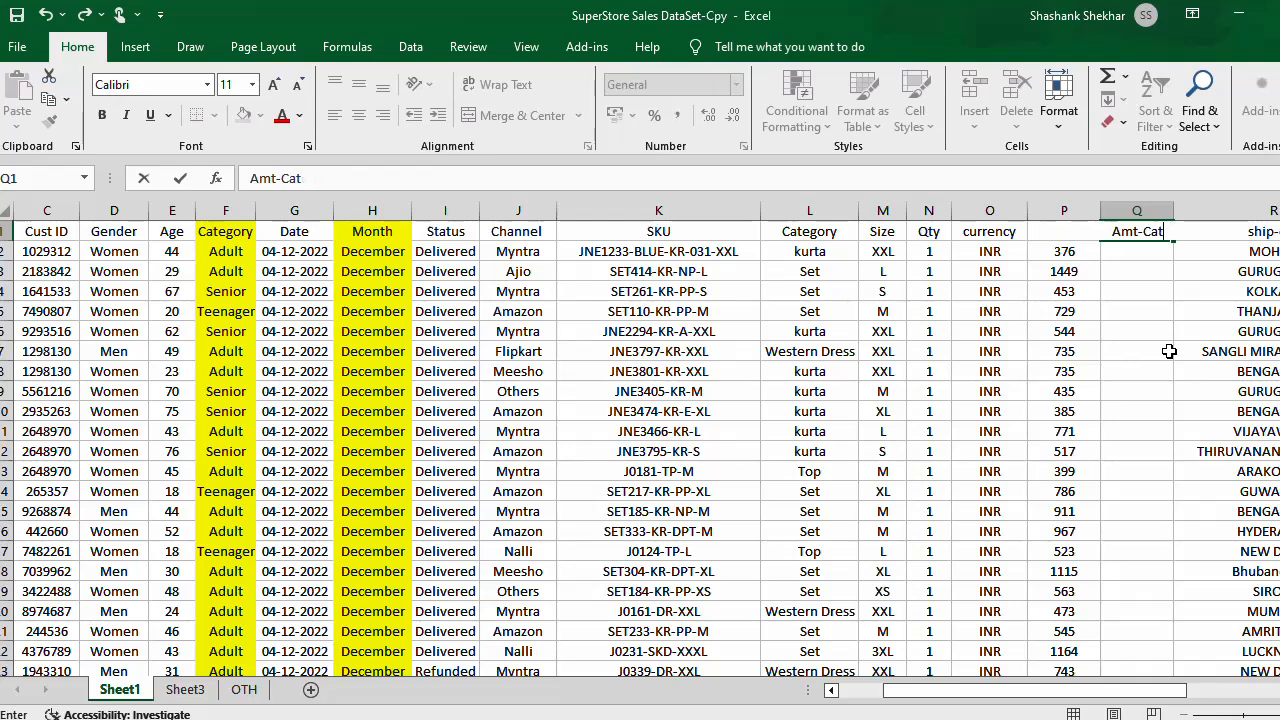
{"action": "type", "text": "ogor"}
{"action": "key", "text": "Return"}
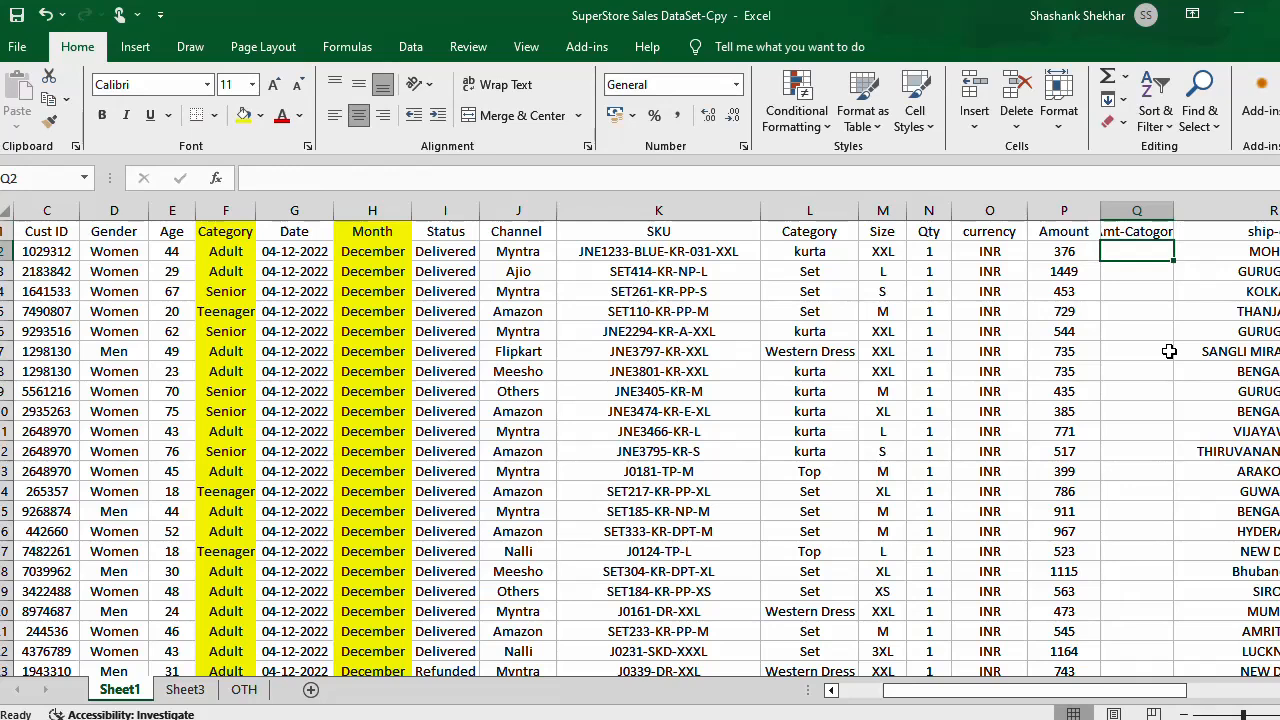
Step: Start an IF formula in Q2 that returns "HighVal" when the amount in P2 is greater than 1000
{"action": "type", "text": "="}
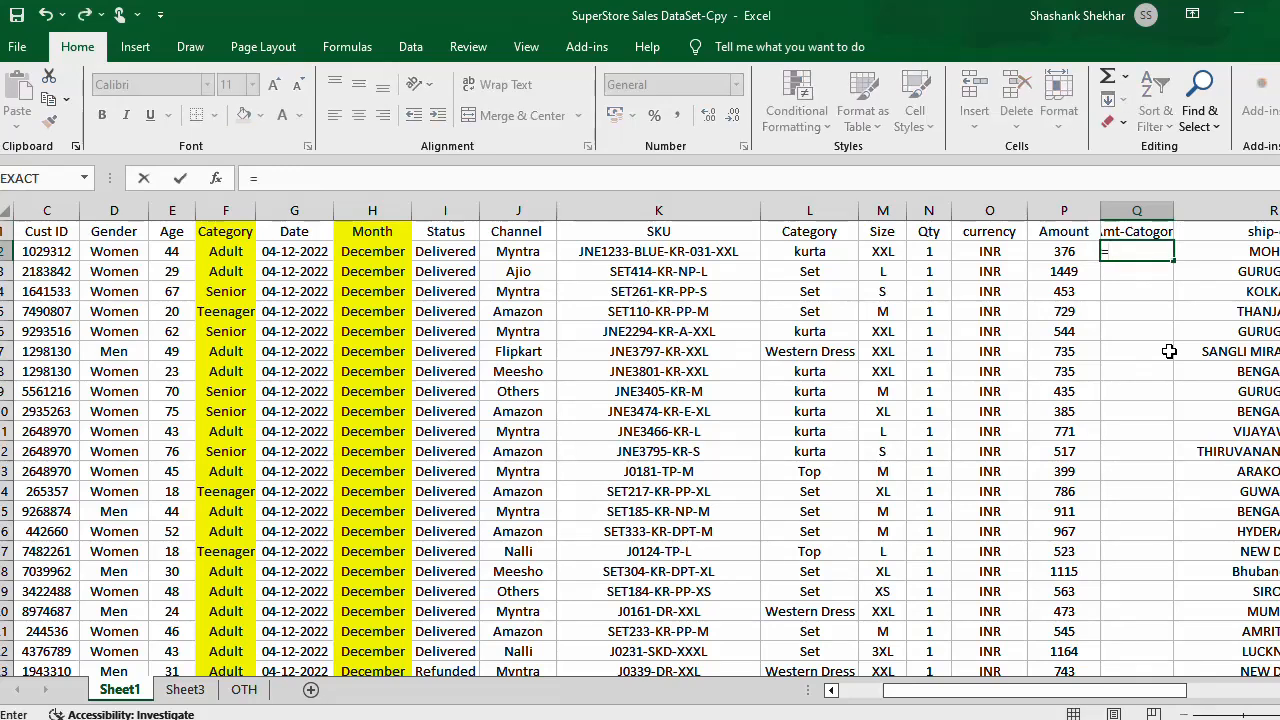
{"action": "type", "text": "if("}
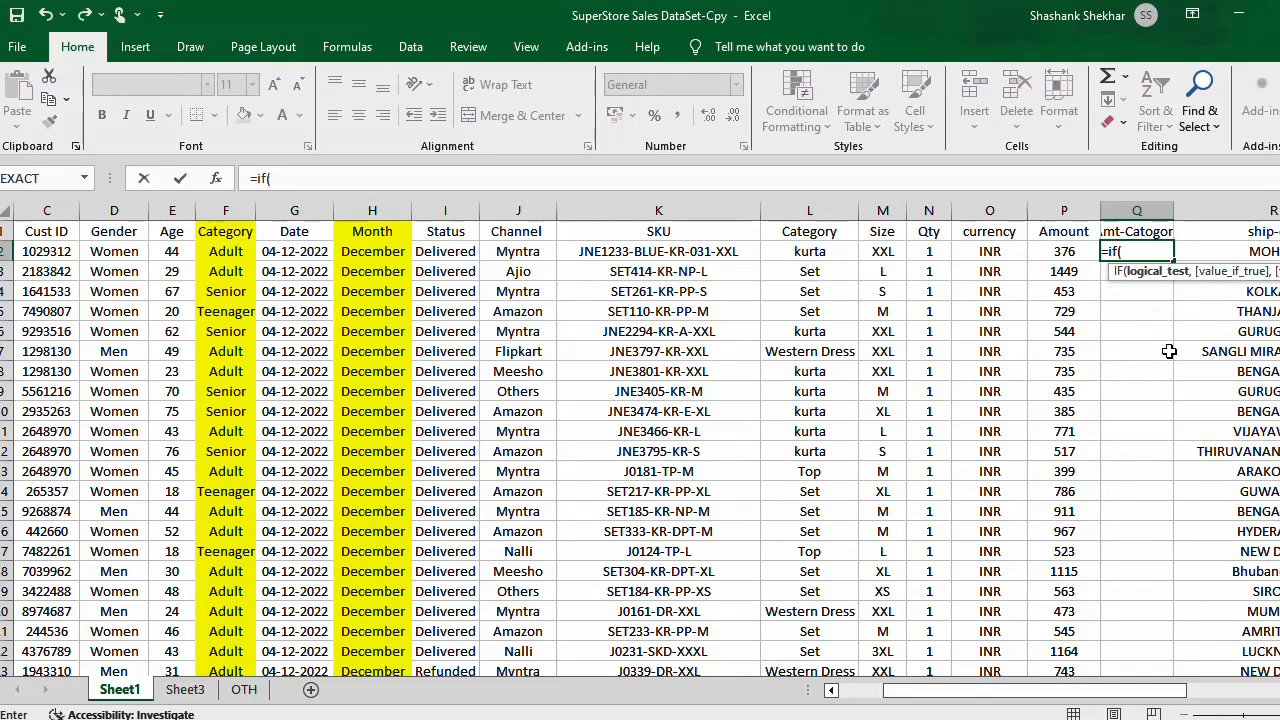
{"action": "key", "text": "Left"}
{"action": "type", "text": ">"}
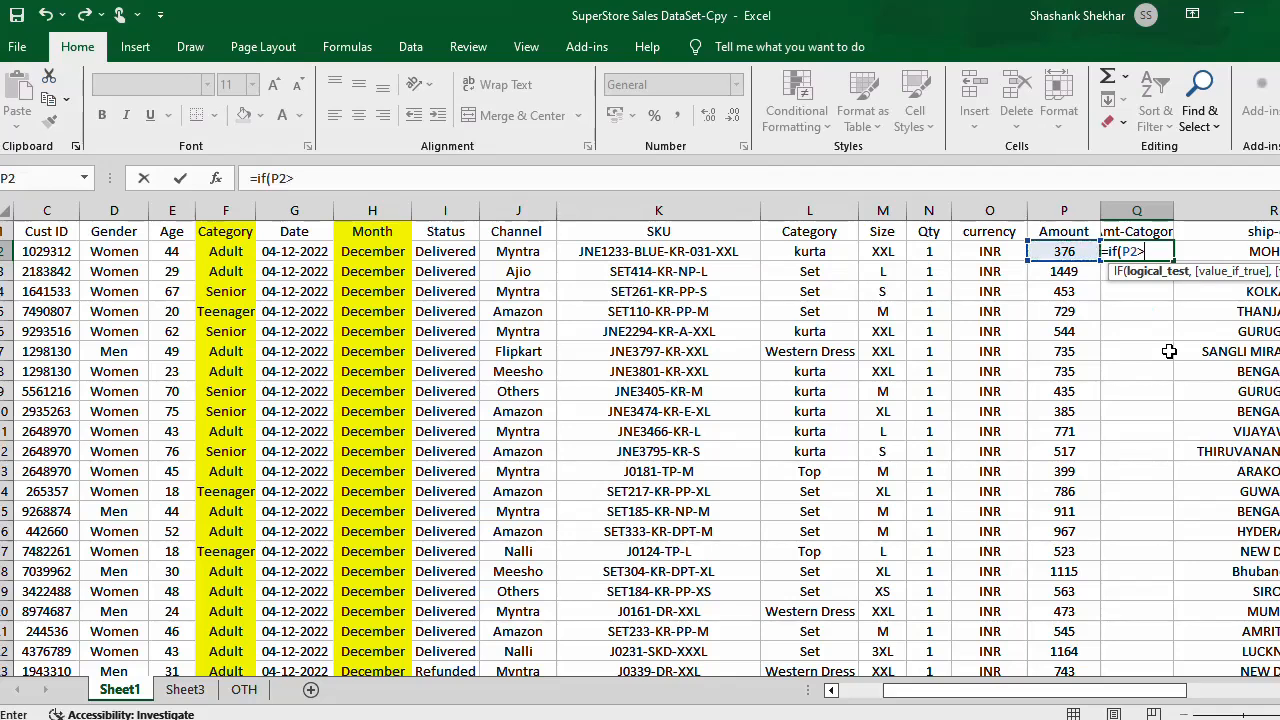
{"action": "type", "text": "1000"}
{"action": "type", "text": ","}
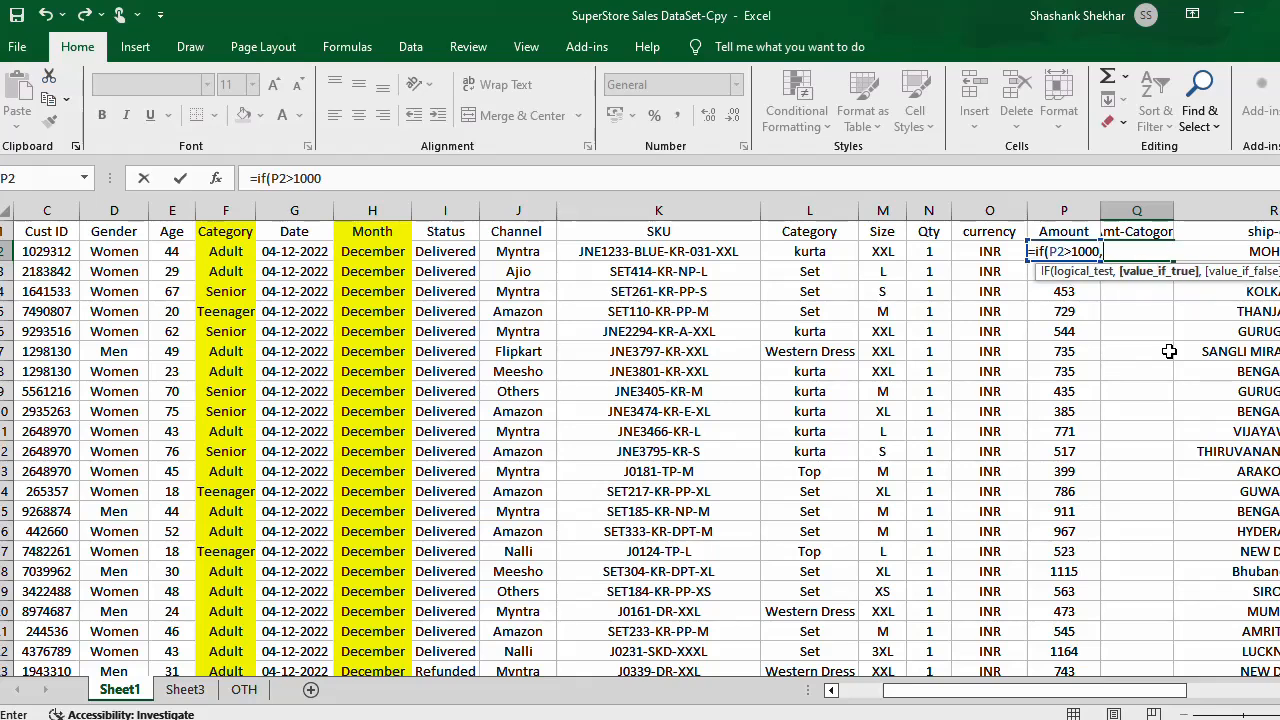
{"action": "type", "text": "\""}
{"action": "type", "text": "1000"}
{"action": "key", "text": "BackSpace"}
{"action": "key", "text": "BackSpace"}
{"action": "key", "text": "BackSpace"}
{"action": "key", "text": "BackSpace"}
{"action": "type", "text": "HighVal\","}
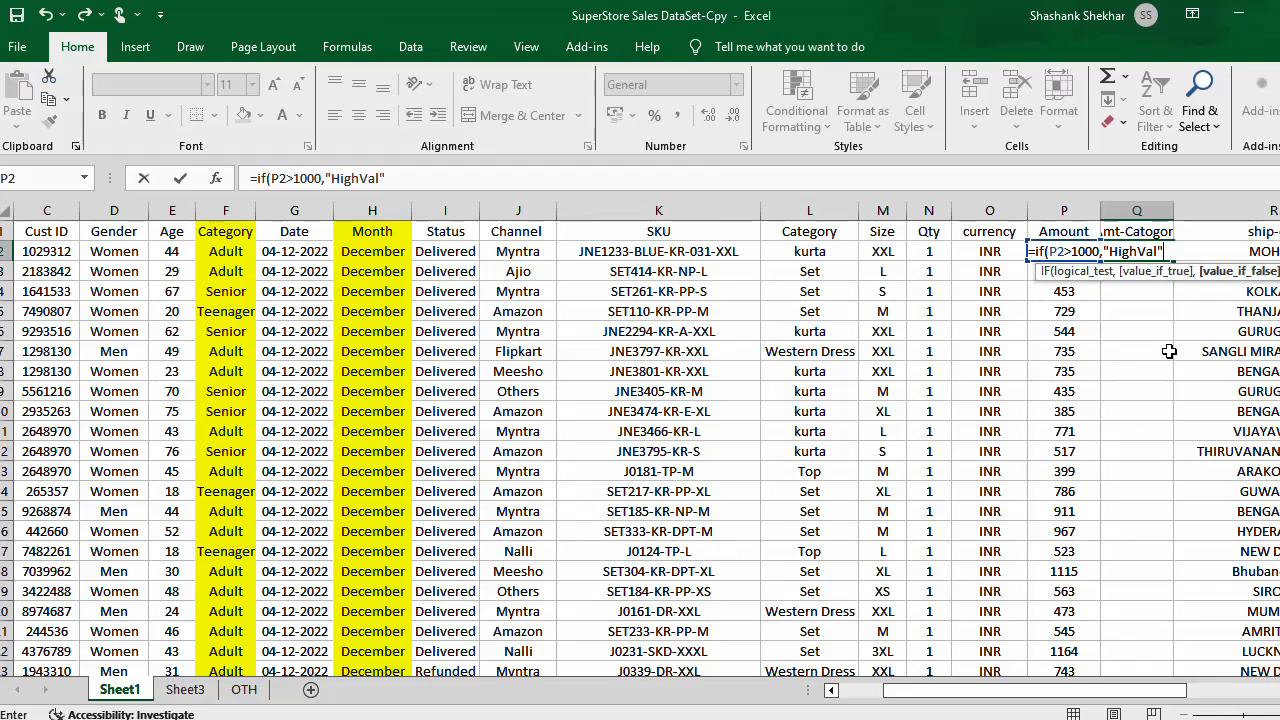
Step: Complete the Q2 formula with a nested IF returning "Midval" when P2 is greater than 500 and "Lowval" otherwise
{"action": "type", "text": " if"}
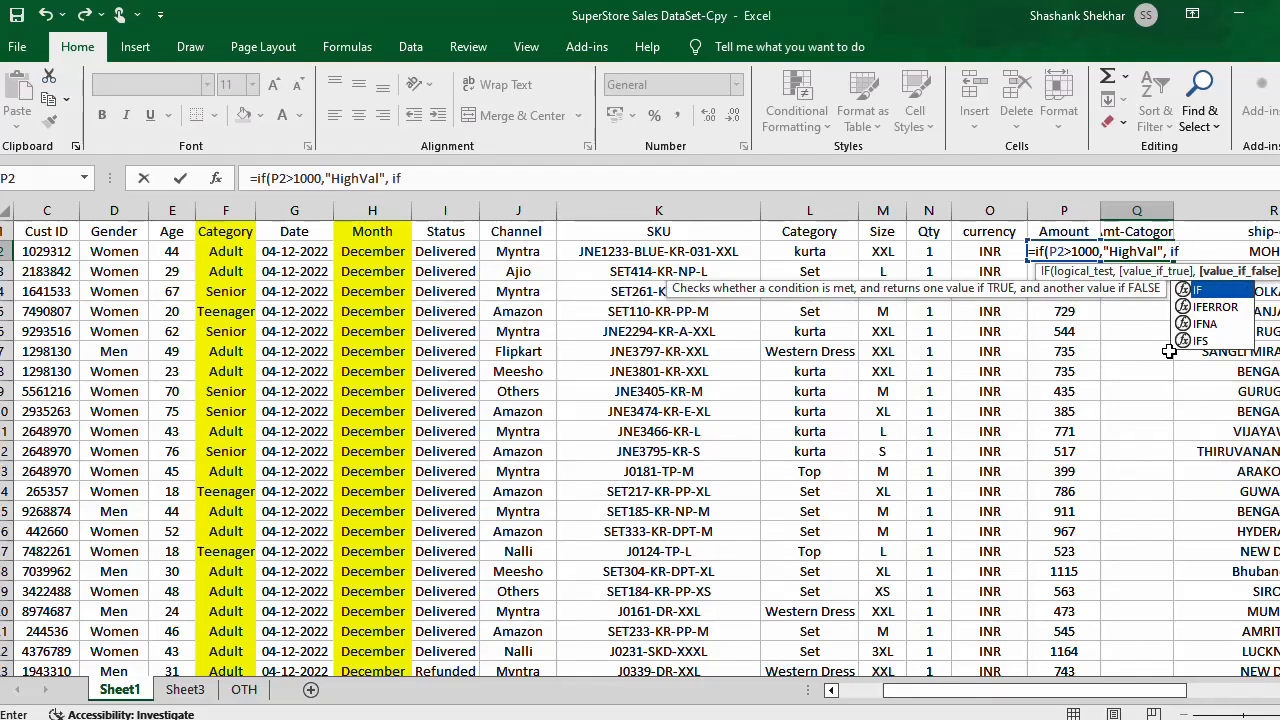
{"action": "type", "text": "("}
{"action": "key", "text": "Left"}
{"action": "key", "text": "Left"}
{"action": "key", "text": "Right"}
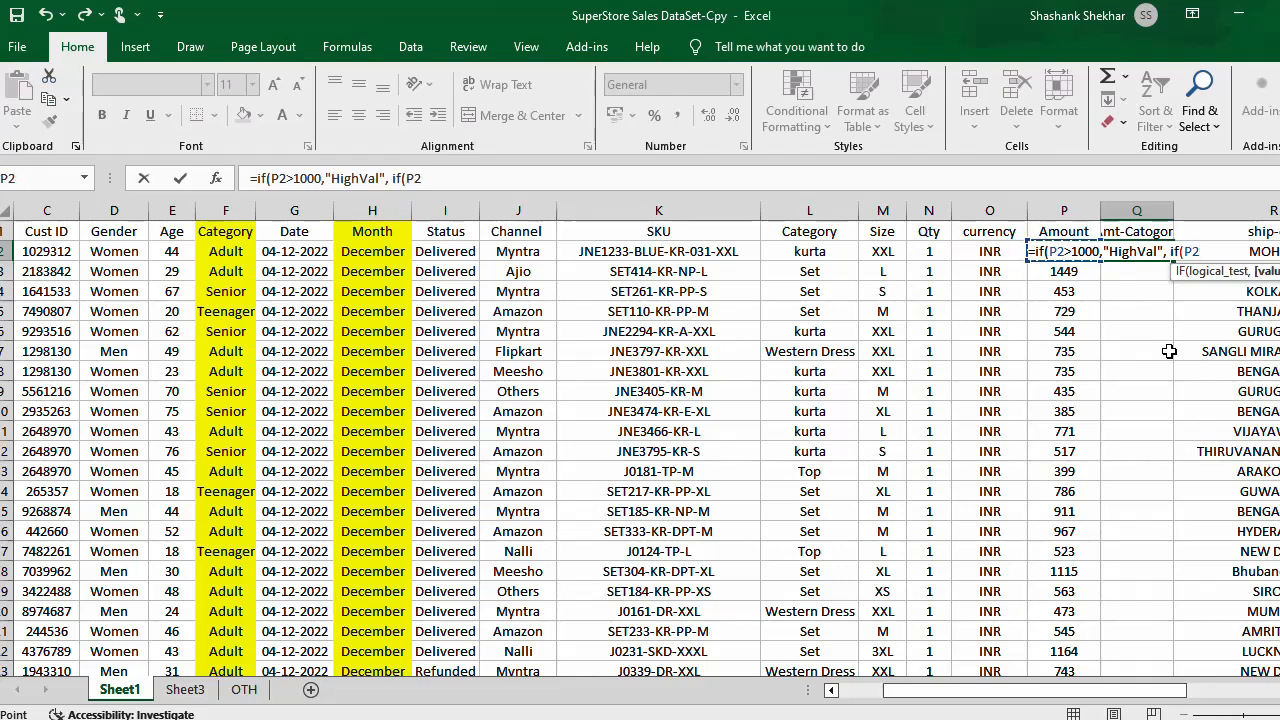
{"action": "type", "text": ">500,\"Midv"}
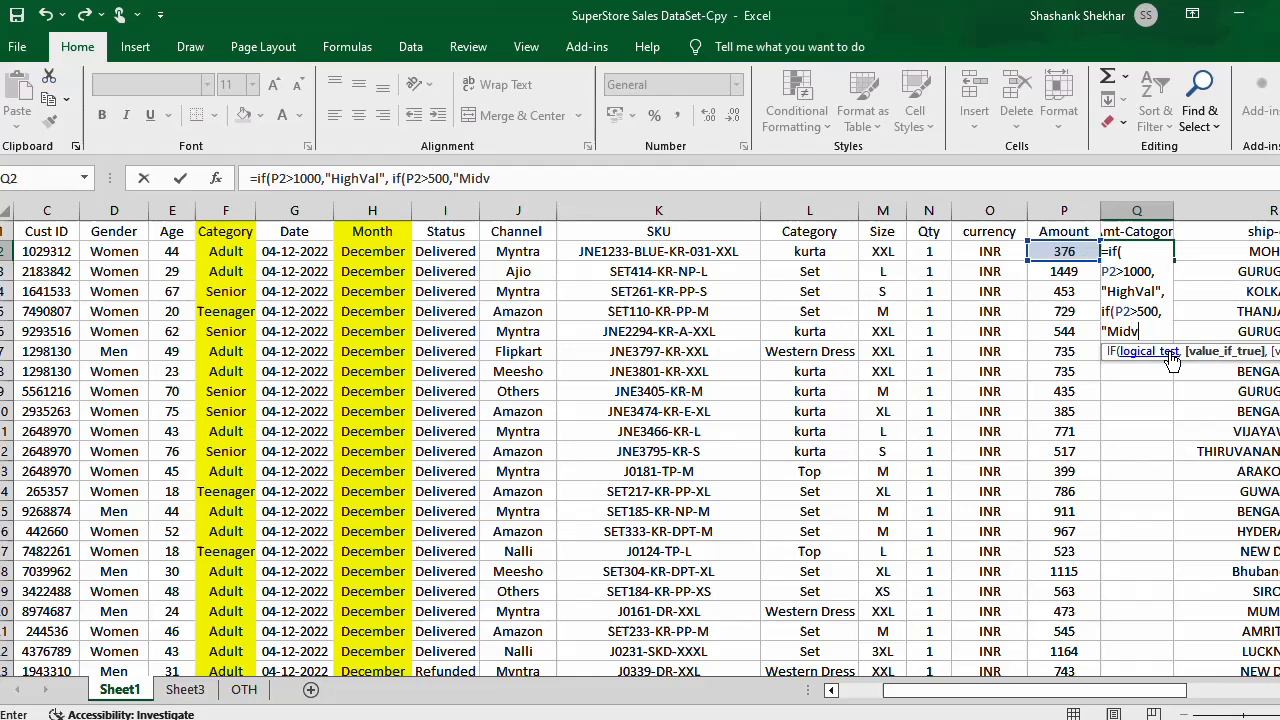
{"action": "type", "text": "al\",\"Low"}
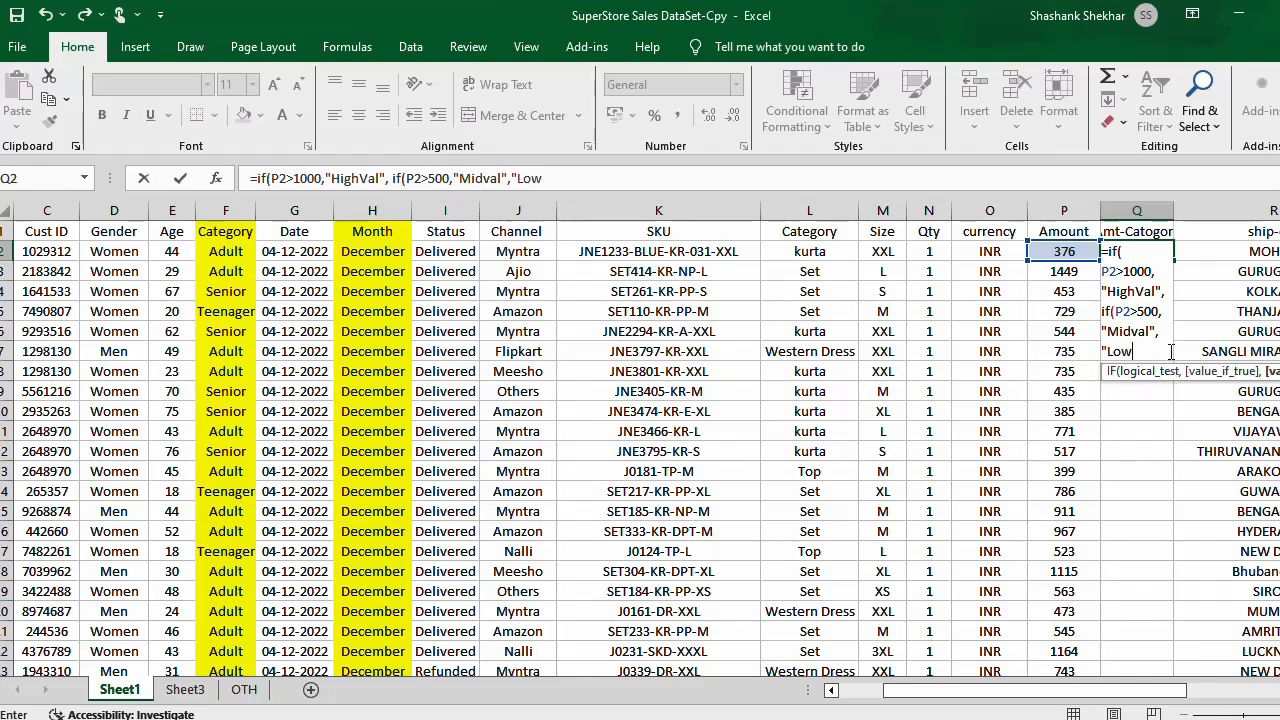
{"action": "type", "text": "val\")"}
{"action": "key", "text": "Return"}
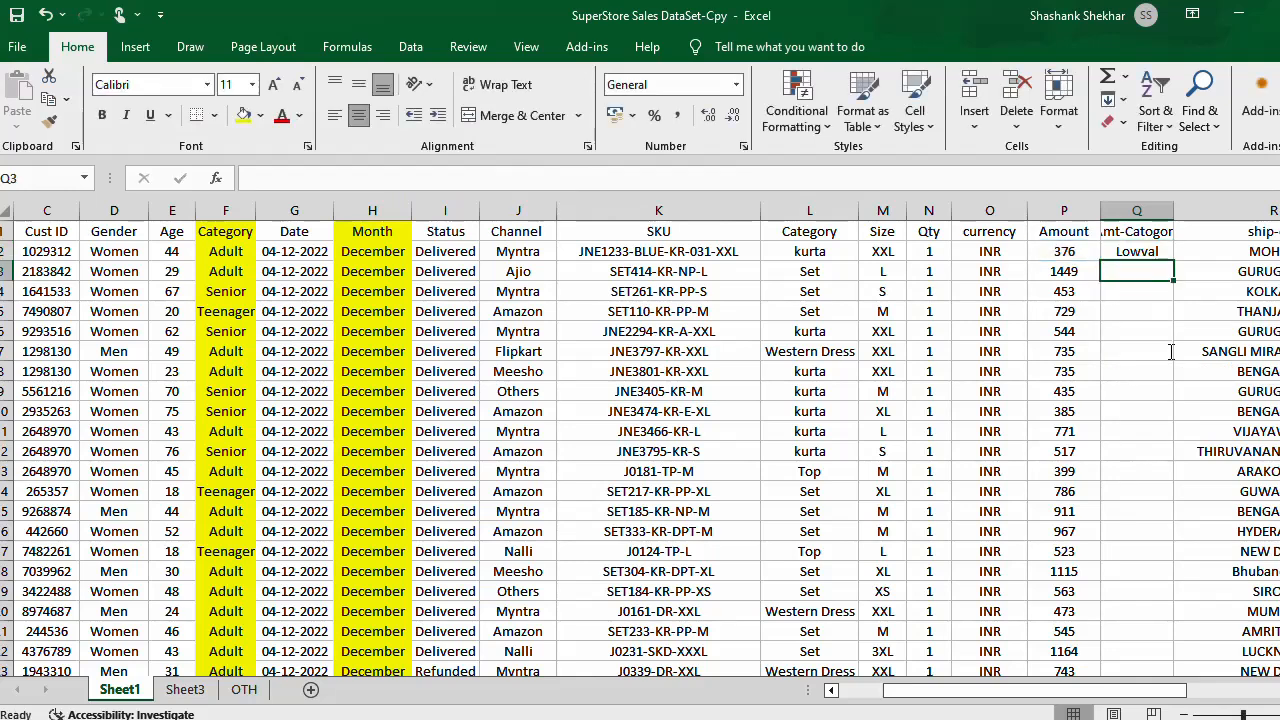
Step: Edit the text results in the Q2 formula to read "High Val", "Mid Val" and "Low Val"
{"action": "left_click", "coordinate": [1127, 252]}
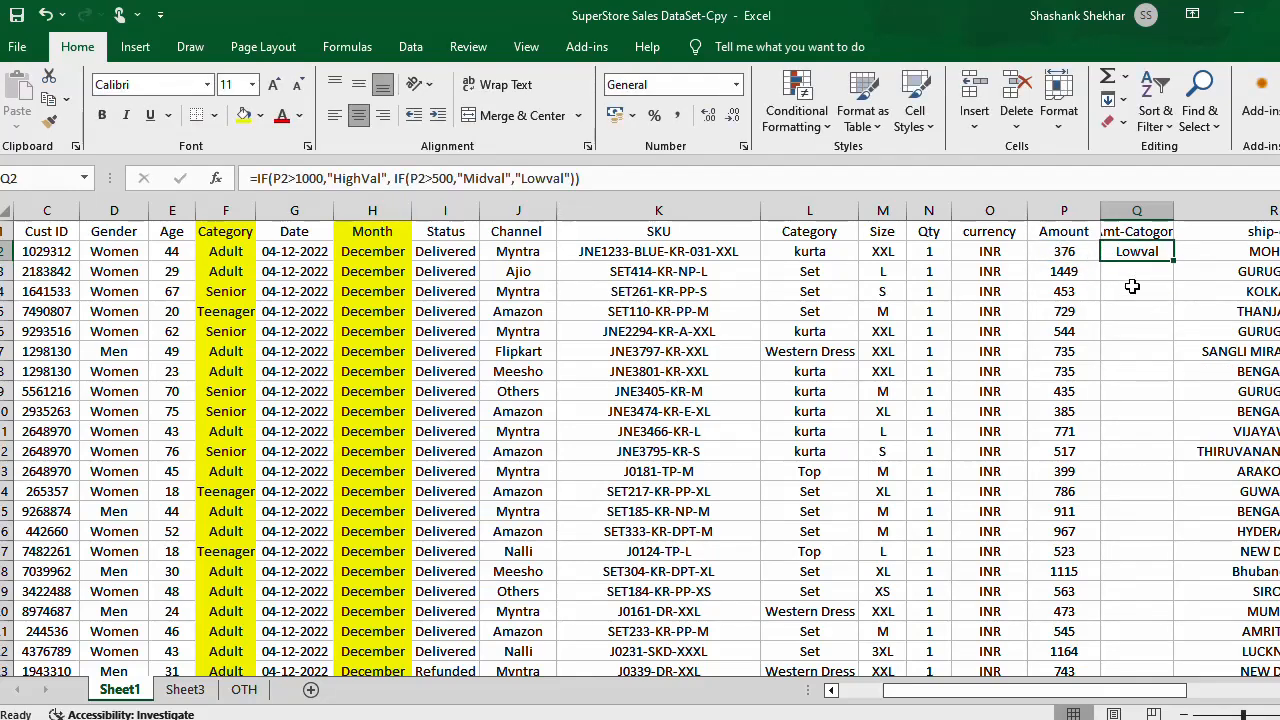
{"action": "key", "text": "F2"}
{"action": "left_click", "coordinate": [363, 178]}
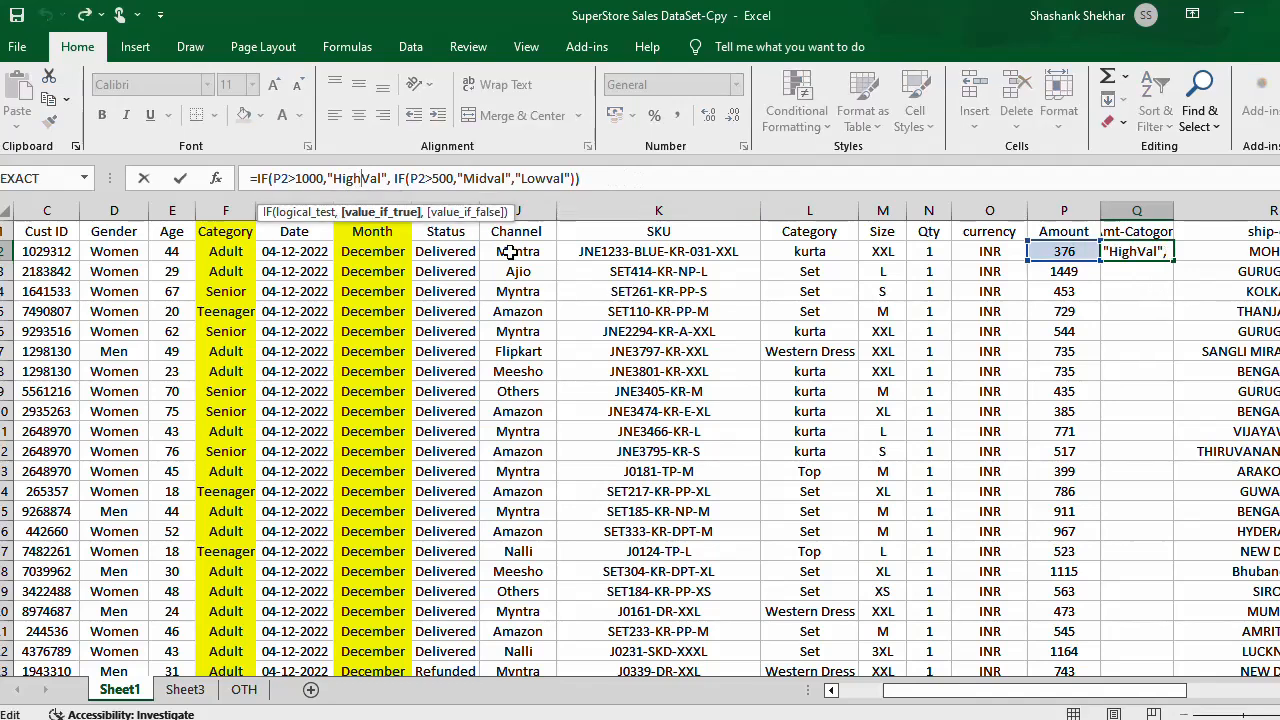
{"action": "left_click", "coordinate": [493, 180]}
{"action": "key", "text": "Delete"}
{"action": "type", "text": "v"}
{"action": "left_click", "coordinate": [553, 180]}
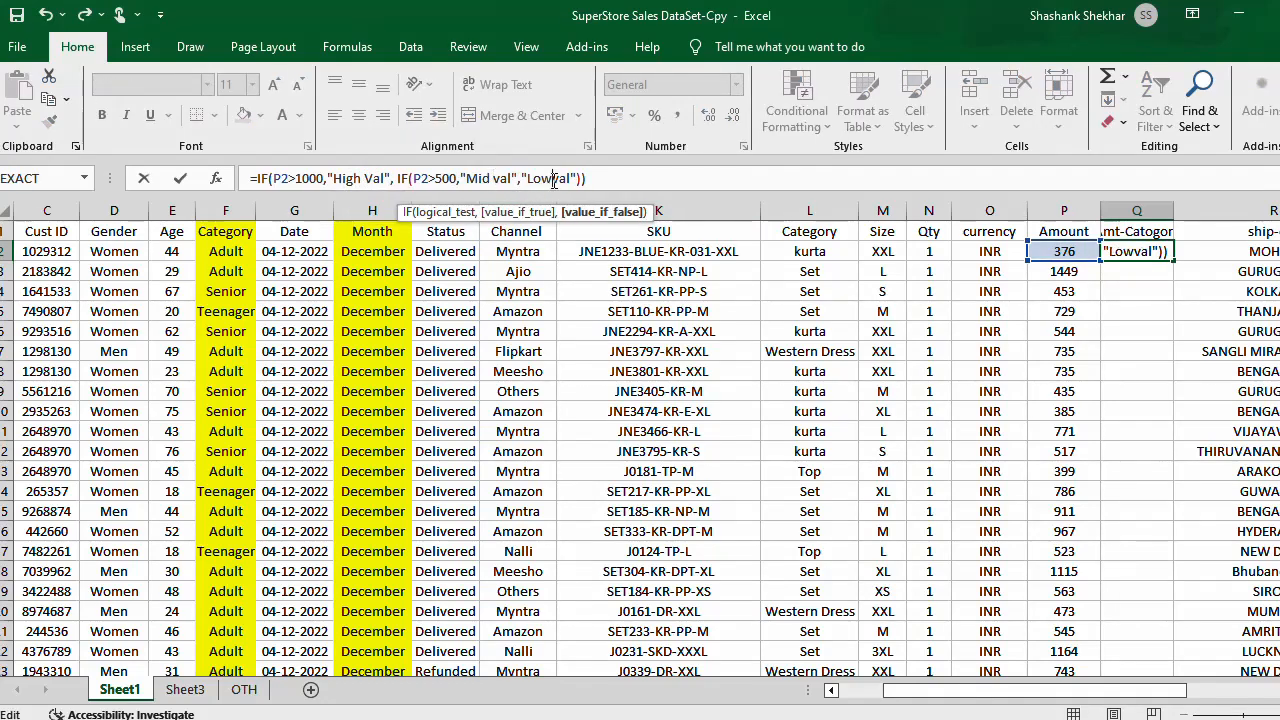
{"action": "left_click", "coordinate": [503, 178]}
{"action": "key", "text": "Delete"}
{"action": "type", "text": "V"}
{"action": "key", "text": "Right"}
{"action": "key", "text": "Right"}
{"action": "key", "text": "Right"}
{"action": "key", "text": "Right"}
{"action": "key", "text": "Right"}
{"action": "key", "text": "Right"}
{"action": "key", "text": "Right"}
{"action": "key", "text": "Right"}
{"action": "key", "text": "Right"}
{"action": "key", "text": "Delete"}
{"action": "type", "text": "V"}
{"action": "key", "text": "Return"}
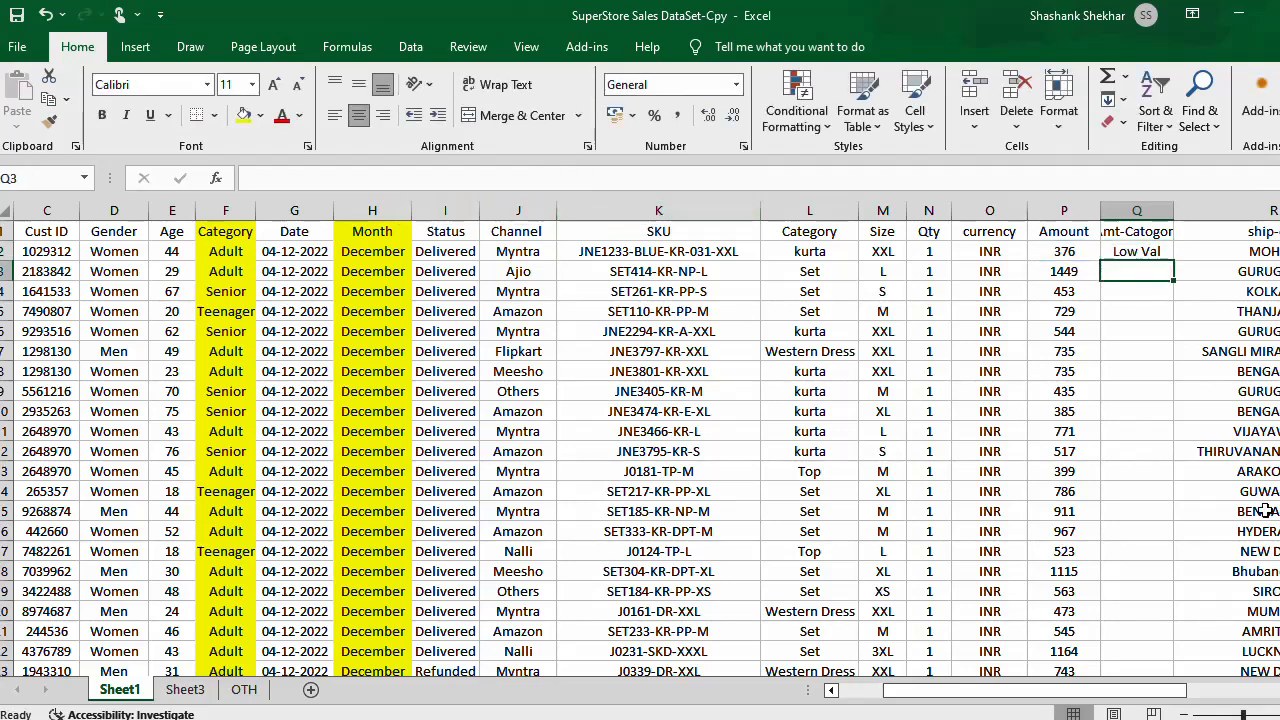
Step: Fill the Q2 formula down through all data rows and replace the formulas in column Q with their values
{"action": "left_click", "coordinate": [1150, 256]}
{"action": "double_click", "coordinate": [1176, 263]}
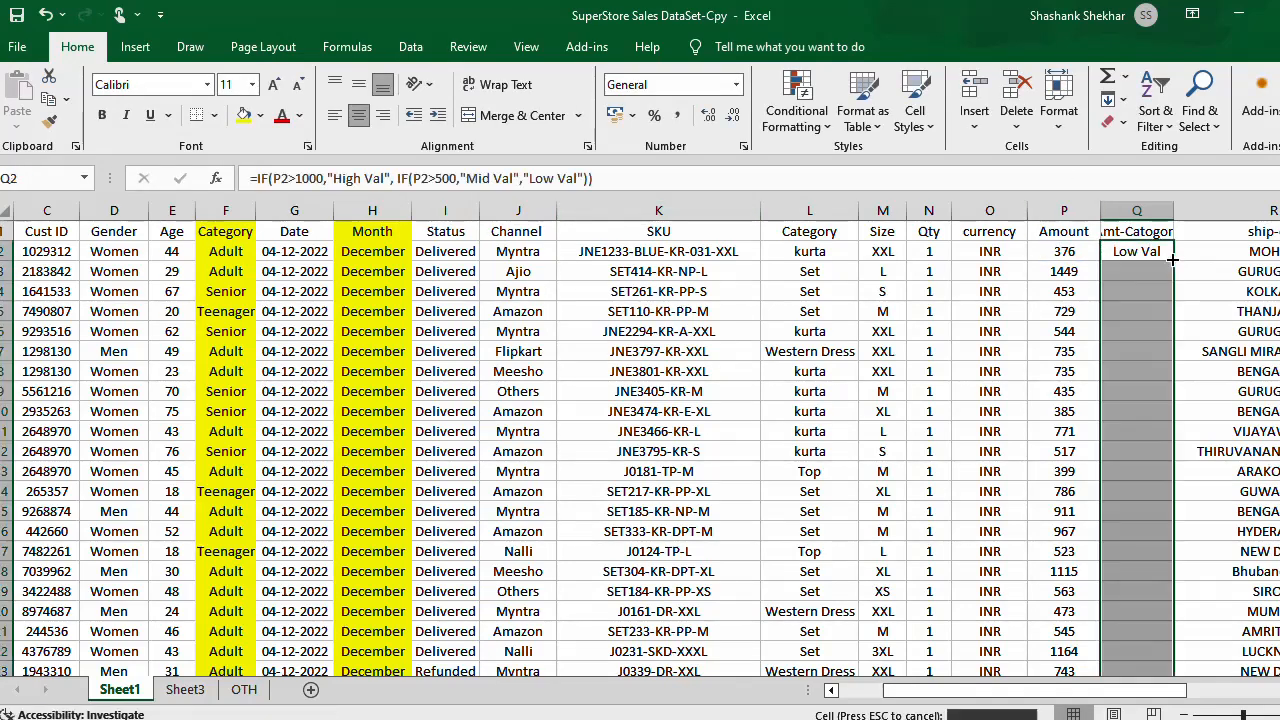
{"action": "left_click", "coordinate": [1154, 208]}
{"action": "key", "text": "ctrl+c"}
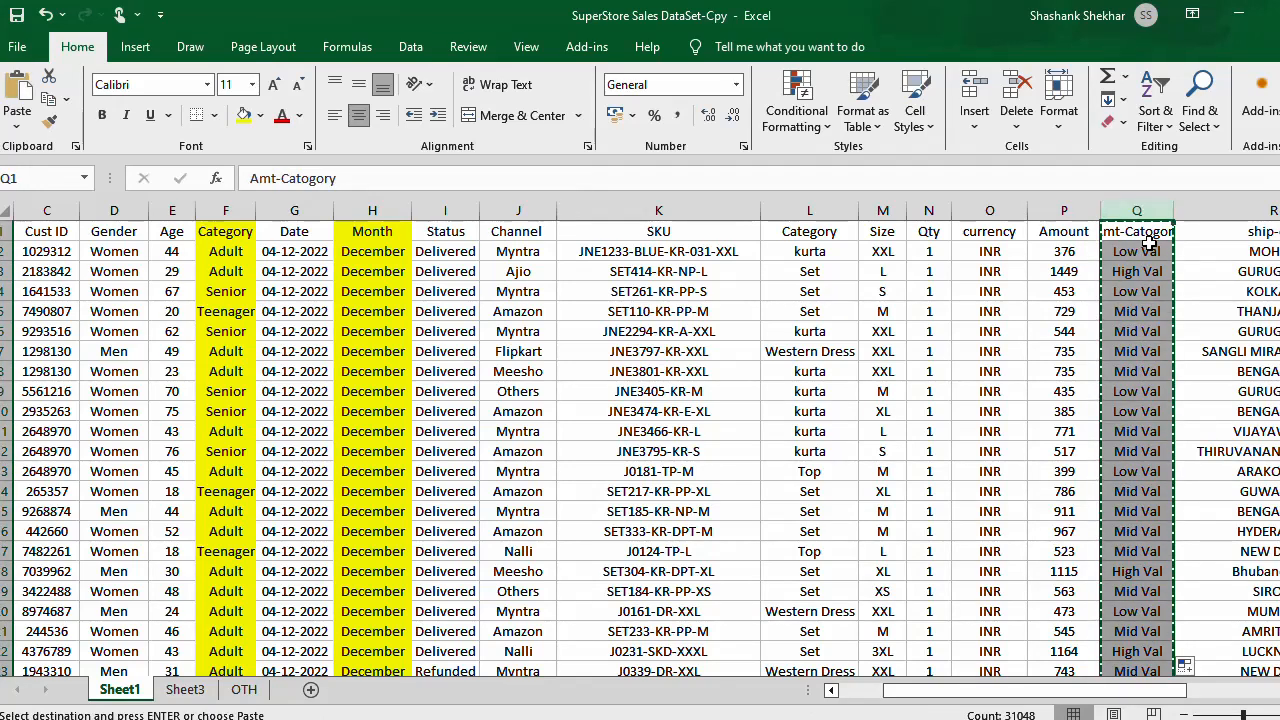
{"action": "left_click", "coordinate": [1146, 246]}
{"action": "right_click", "coordinate": [1146, 246]}
{"action": "left_click", "coordinate": [1040, 331]}
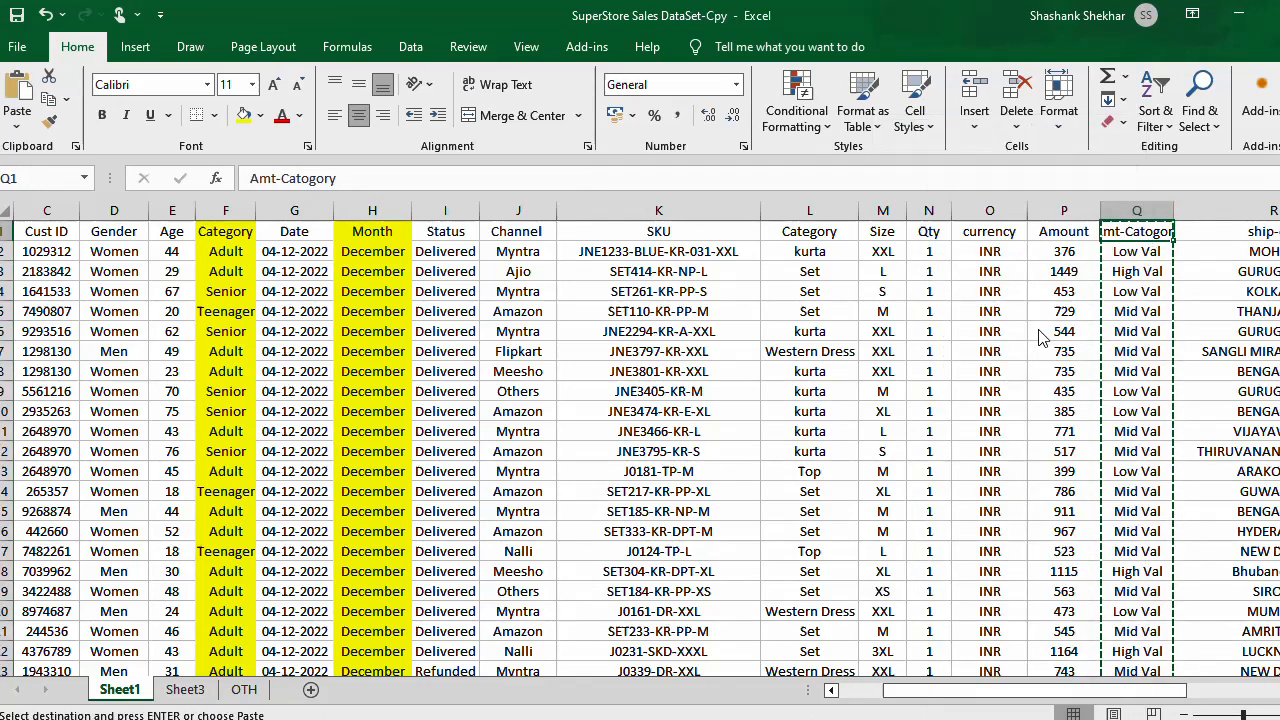
{"action": "left_click", "coordinate": [876, 293]}
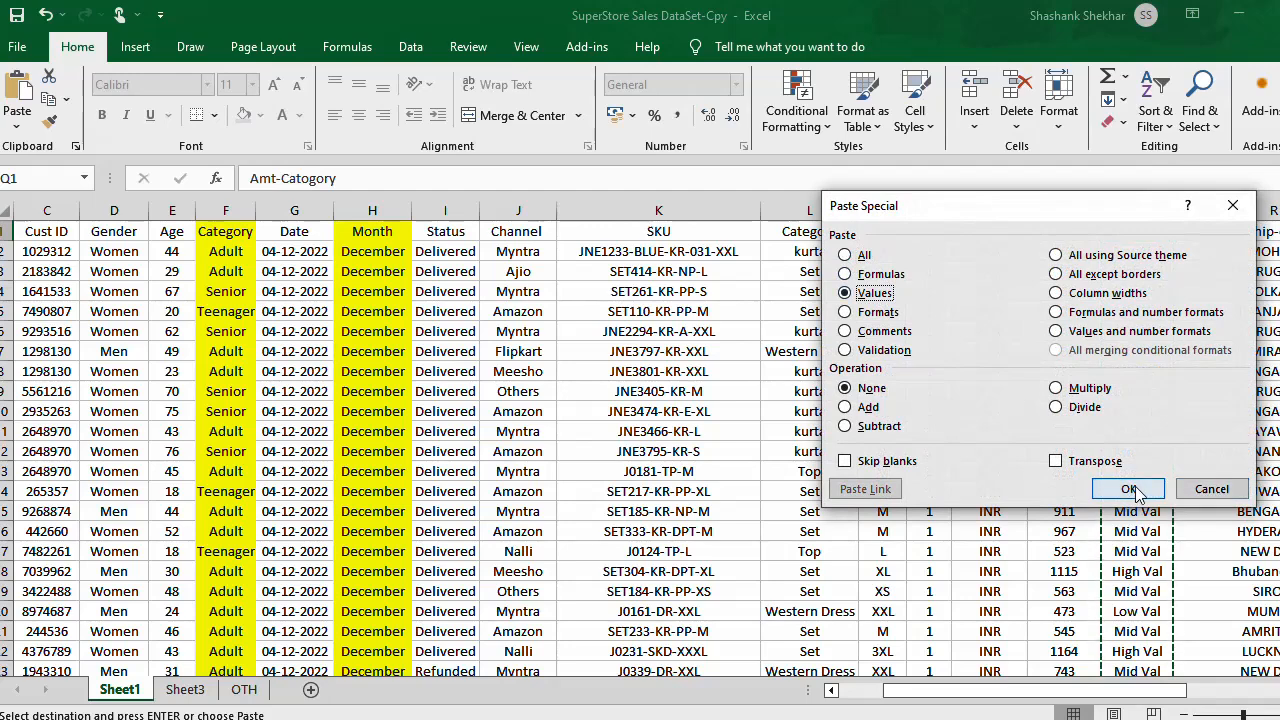
{"action": "left_click", "coordinate": [1140, 492]}
{"action": "left_click", "coordinate": [1140, 492]}
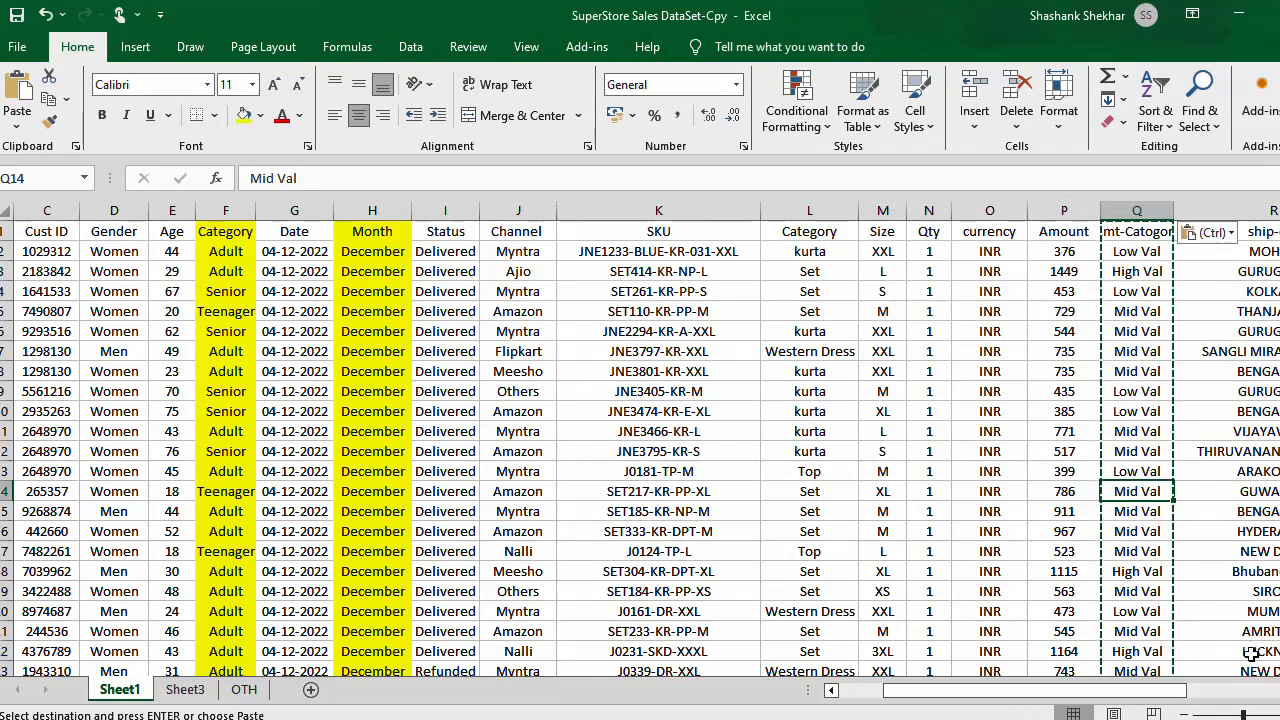
Step: Highlight the added Amt-Catogory column Q with a yellow fill
{"action": "left_click_drag", "start_coordinate": [1187, 691], "coordinate": [1100, 692]}
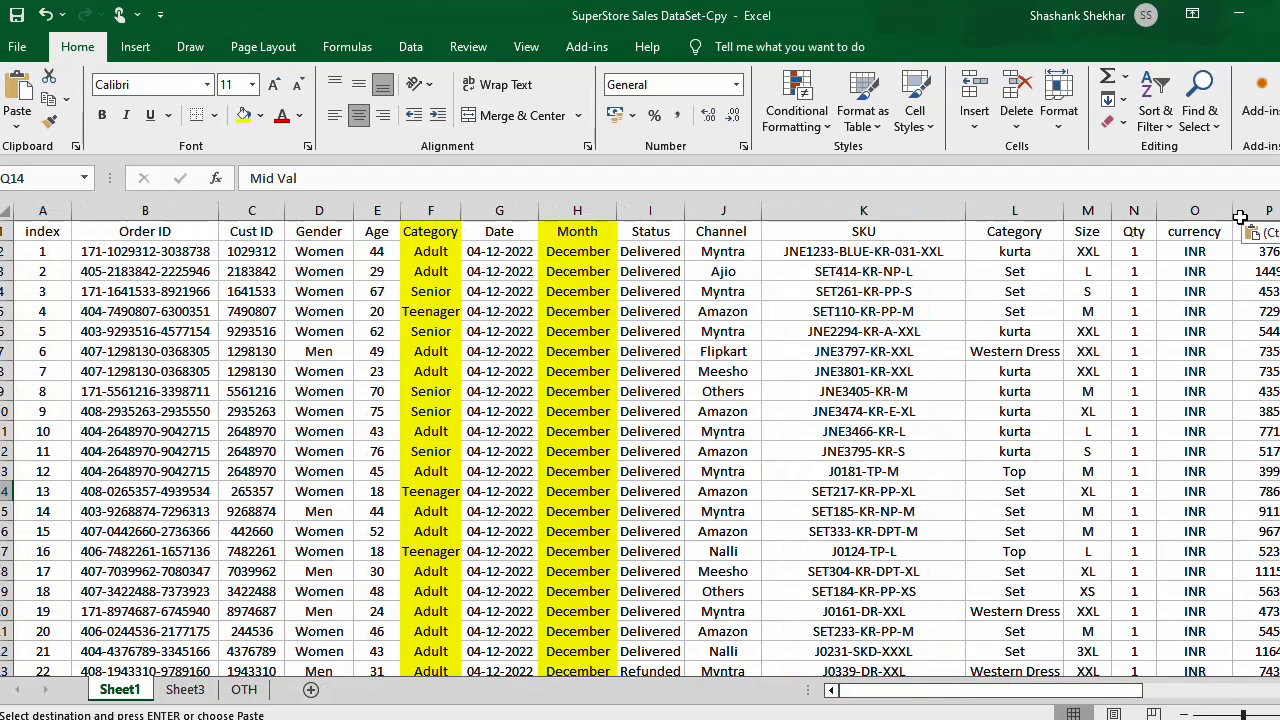
{"action": "left_click_drag", "start_coordinate": [1099, 689], "coordinate": [1180, 690]}
{"action": "left_click", "coordinate": [1135, 331]}
{"action": "left_click", "coordinate": [1080, 209]}
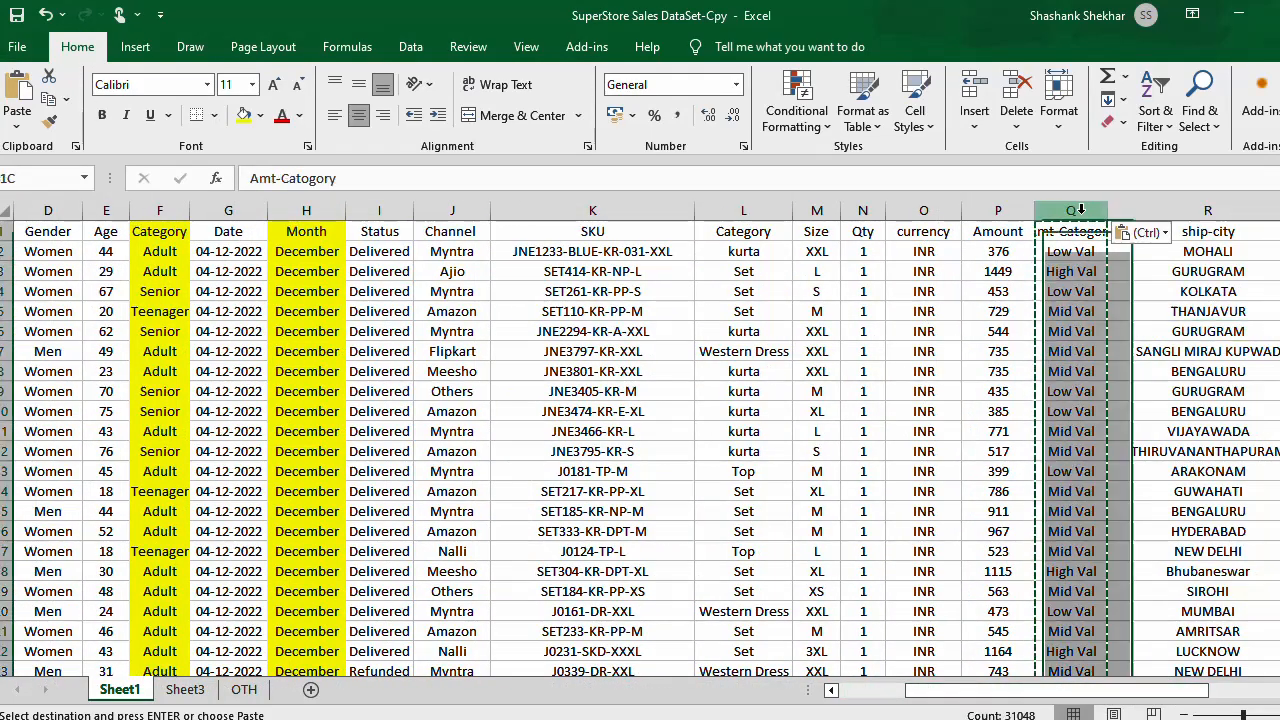
{"action": "left_click", "coordinate": [243, 115]}
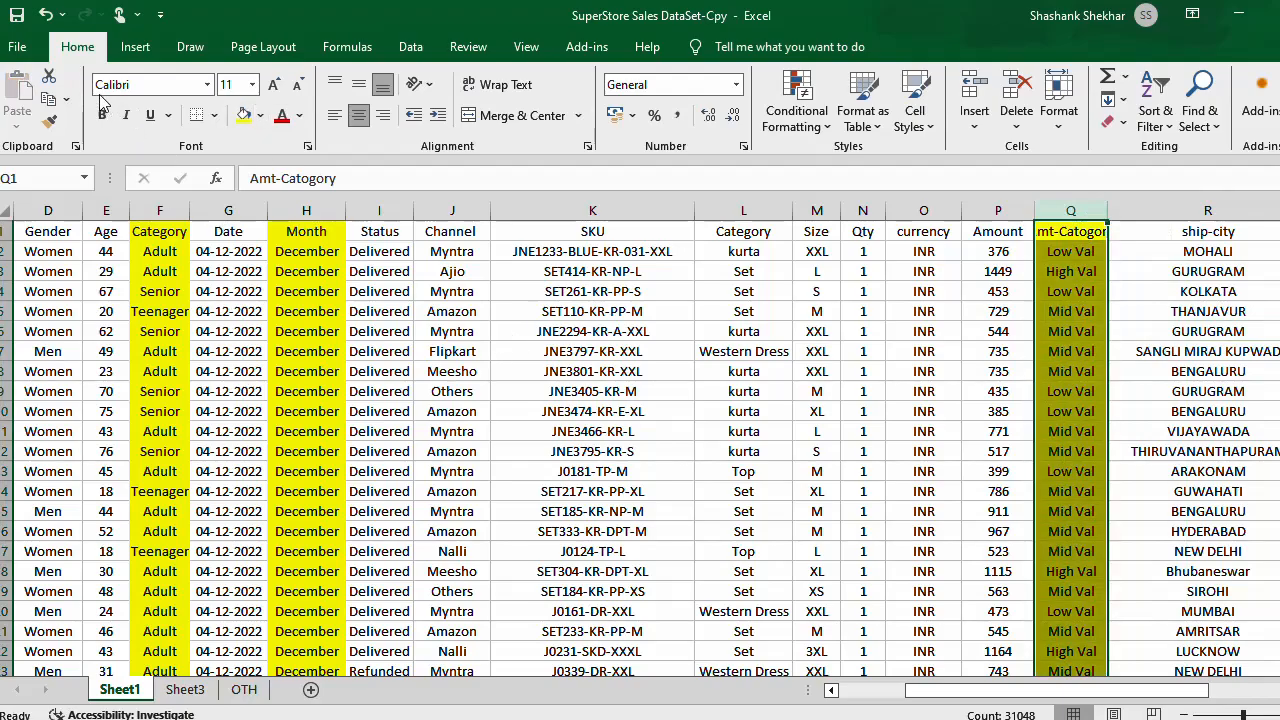
Step: Save the workbook
{"action": "left_click", "coordinate": [17, 47]}
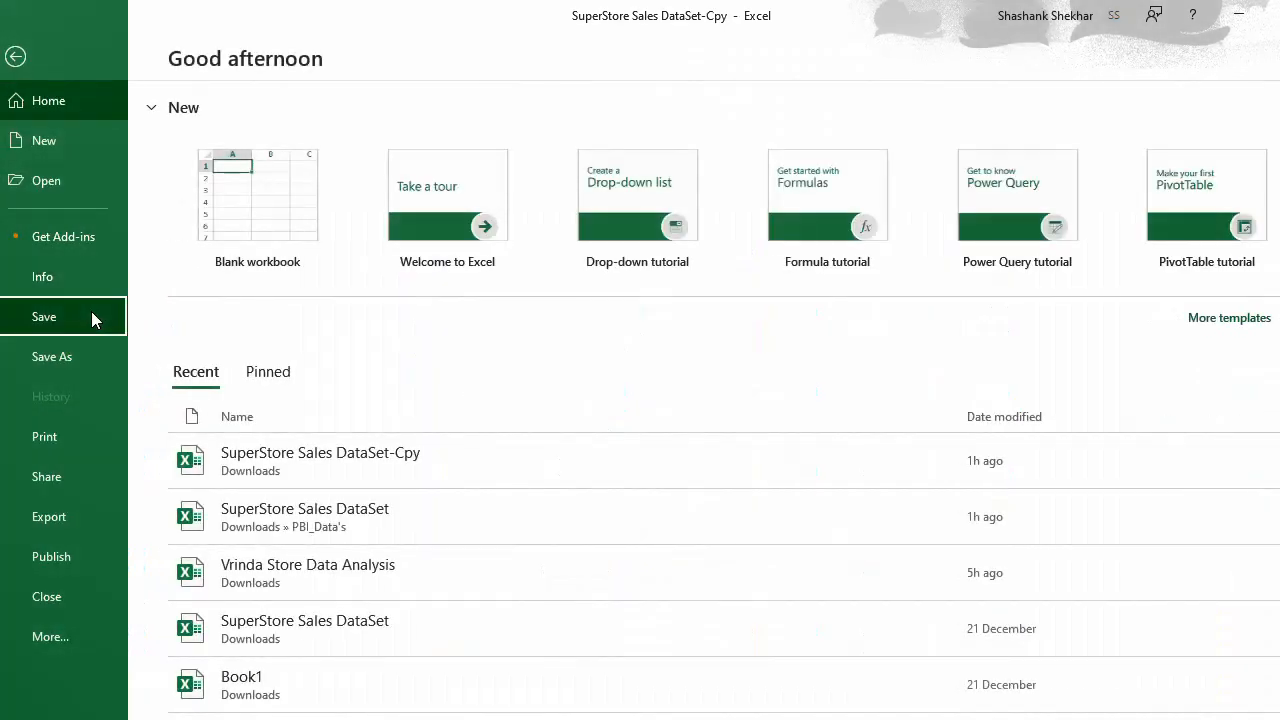
{"action": "left_click", "coordinate": [91, 313]}
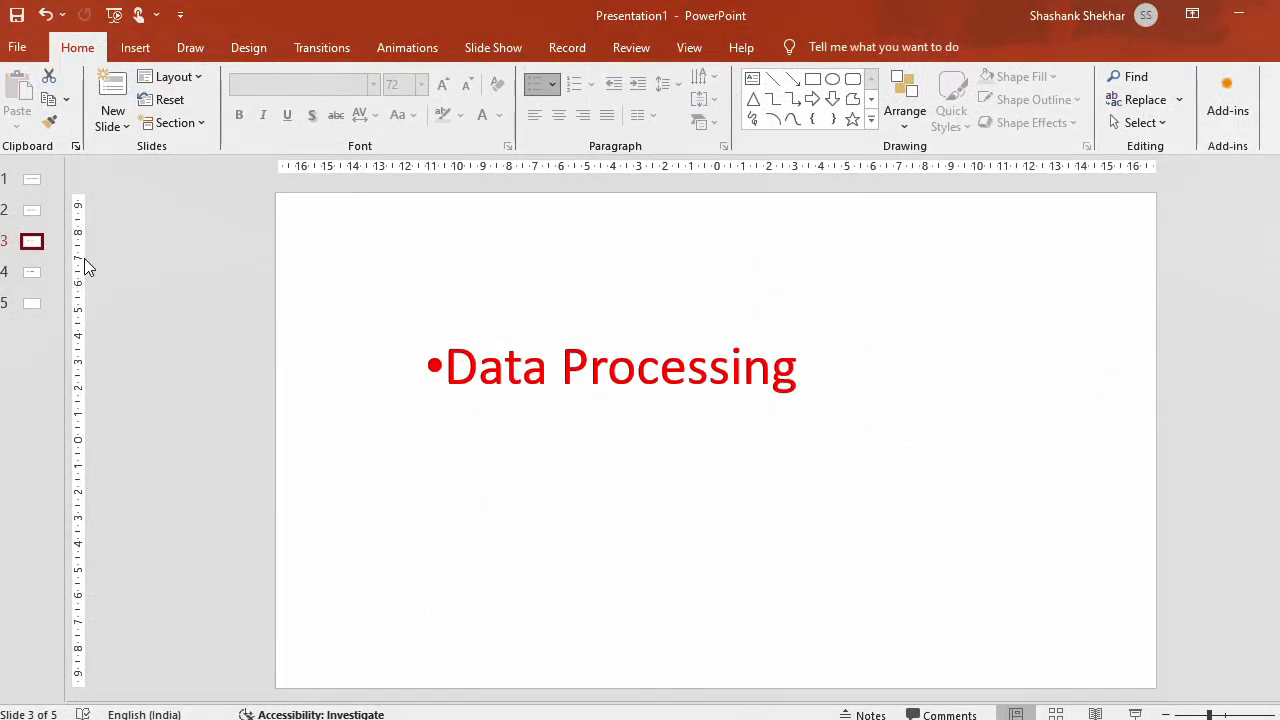
Step: Show the Data Analysis slide in the PowerPoint presentation and switch back to the Excel workbook
{"action": "left_click", "coordinate": [33, 274]}
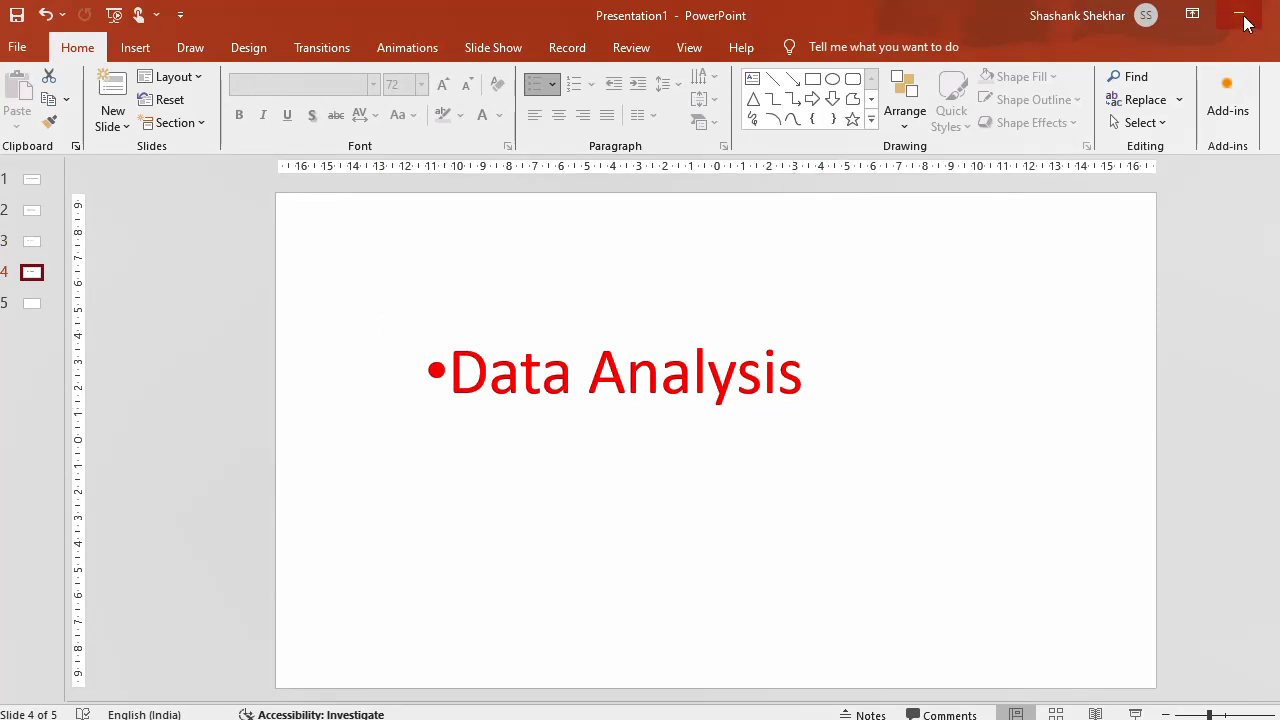
{"action": "left_click", "coordinate": [1198, 13]}
{"action": "left_click", "coordinate": [879, 653]}
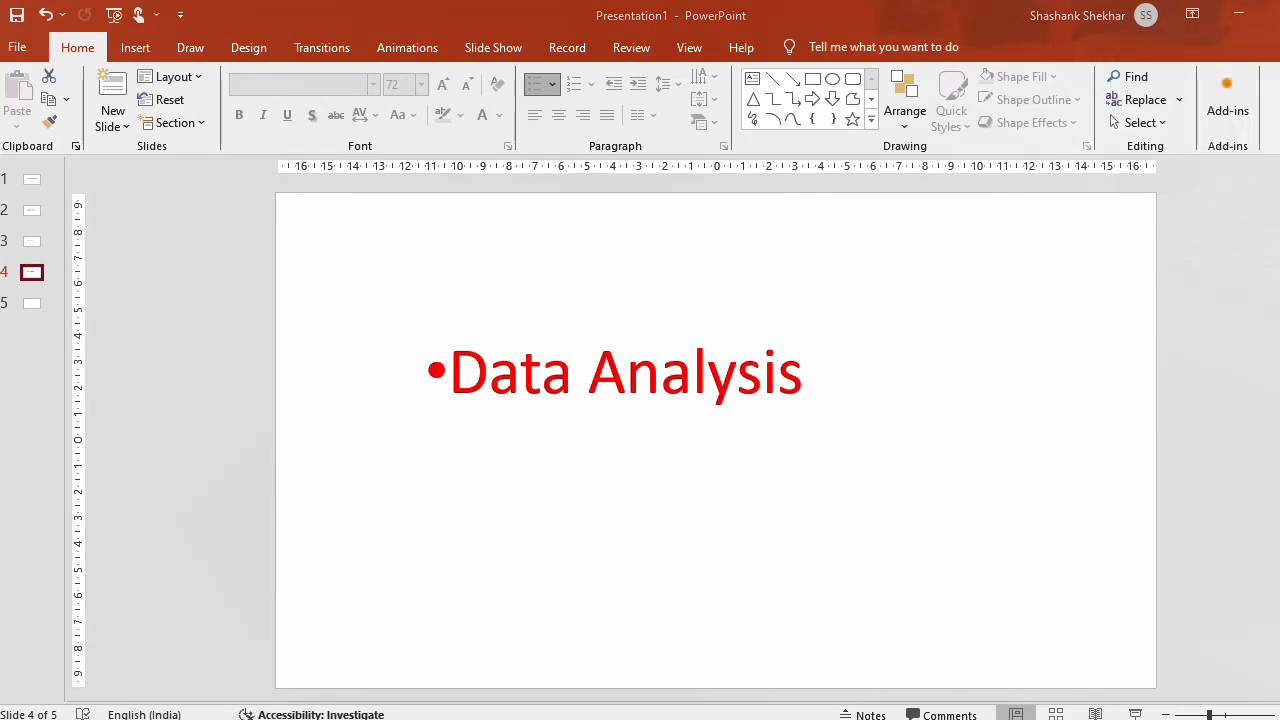
{"action": "key", "text": "alt+Tab"}
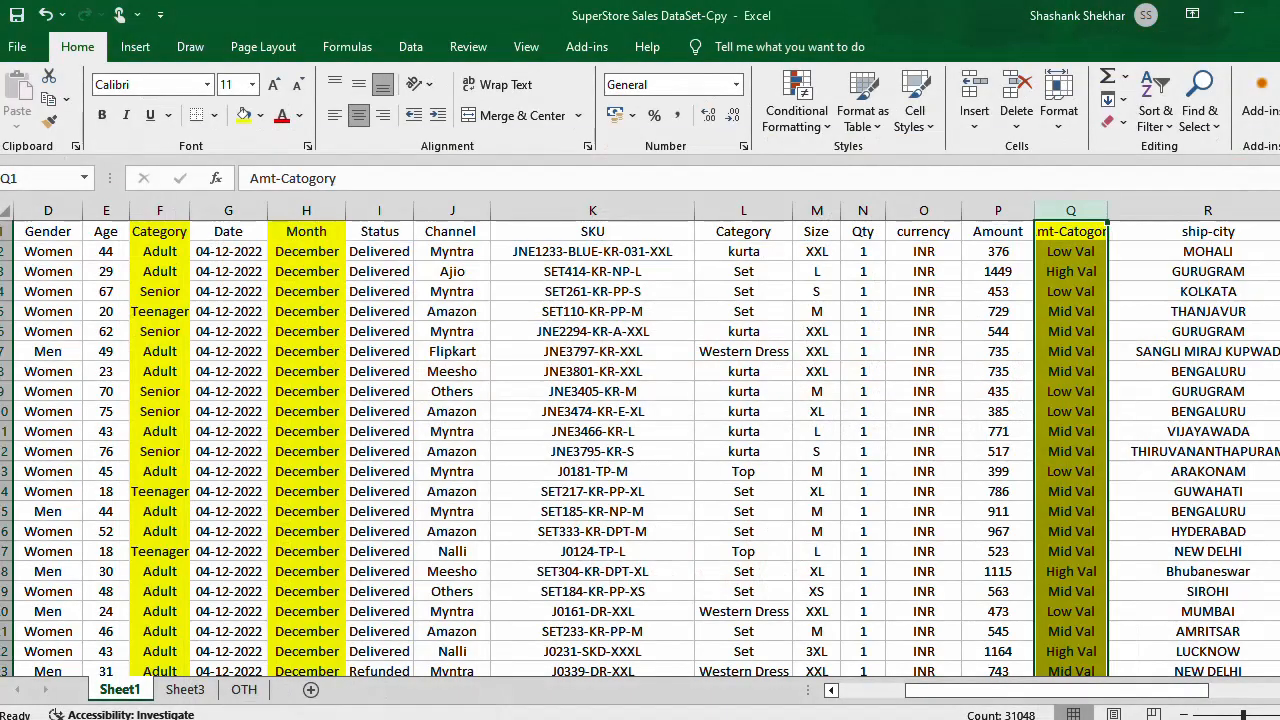
Step: Rename Sheet1 as Detail
{"action": "left_click", "coordinate": [525, 531]}
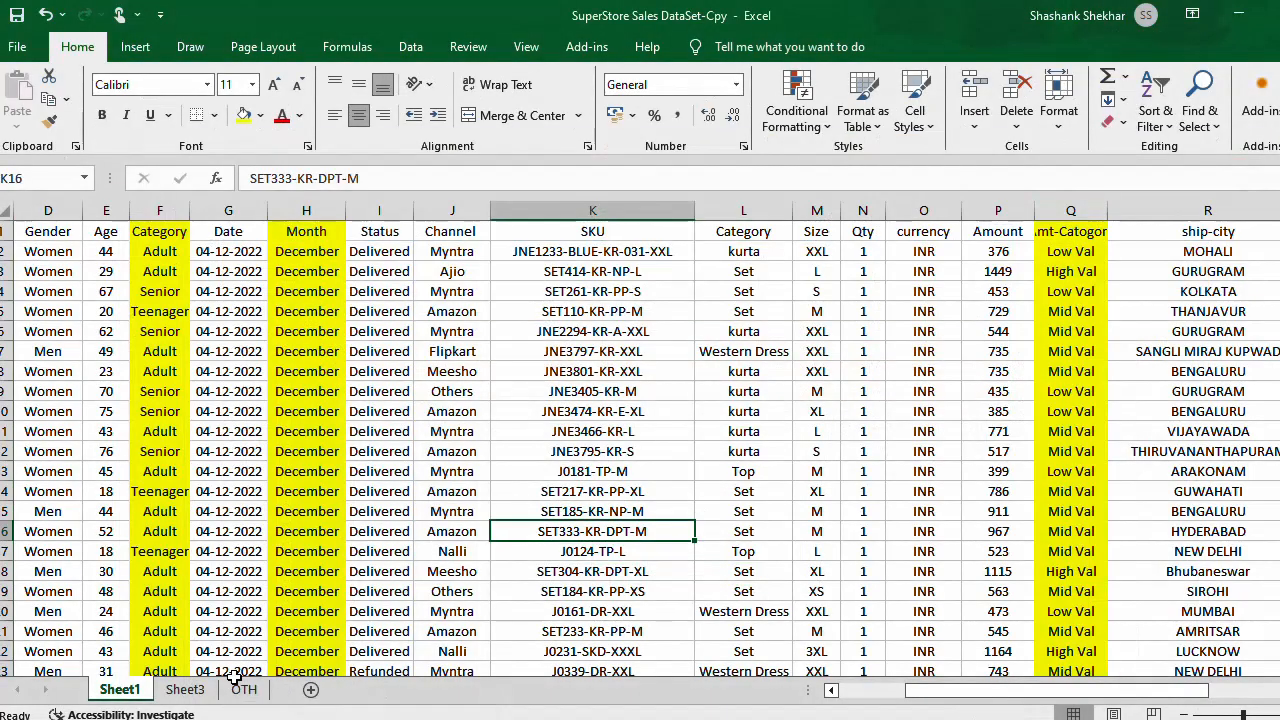
{"action": "right_click", "coordinate": [122, 690]}
{"action": "left_click", "coordinate": [174, 503]}
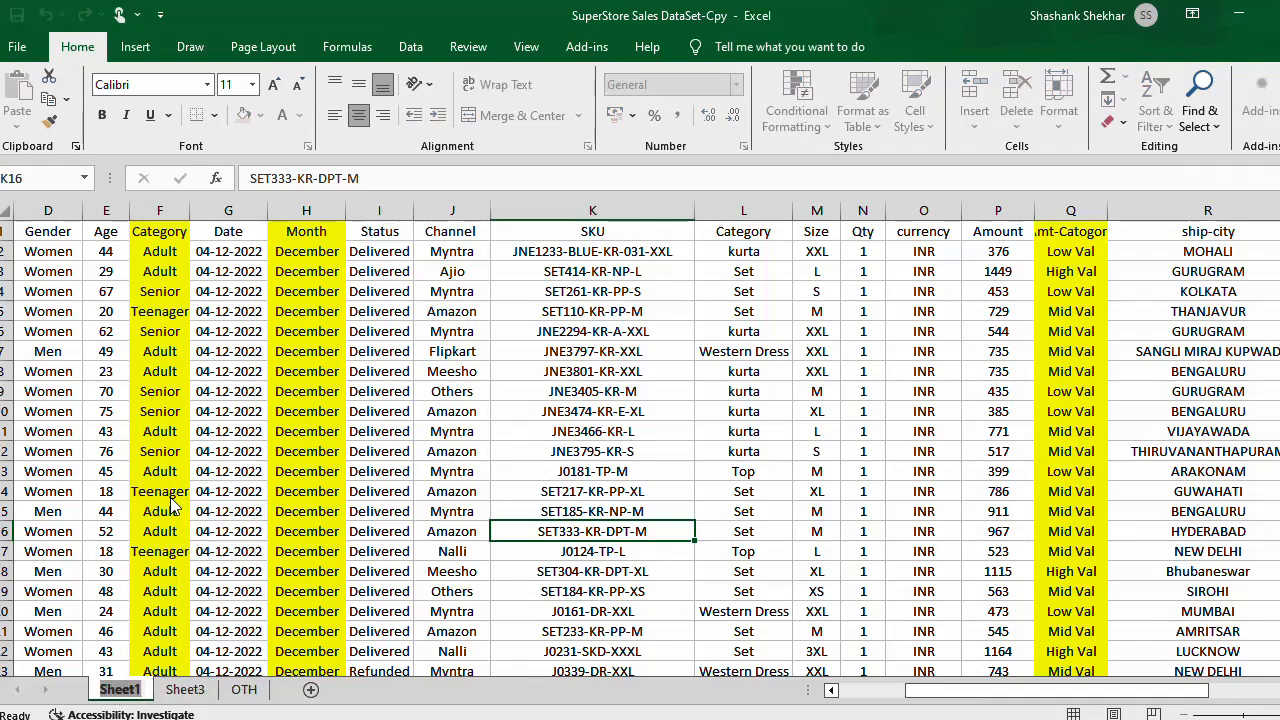
{"action": "type", "text": "Detail"}
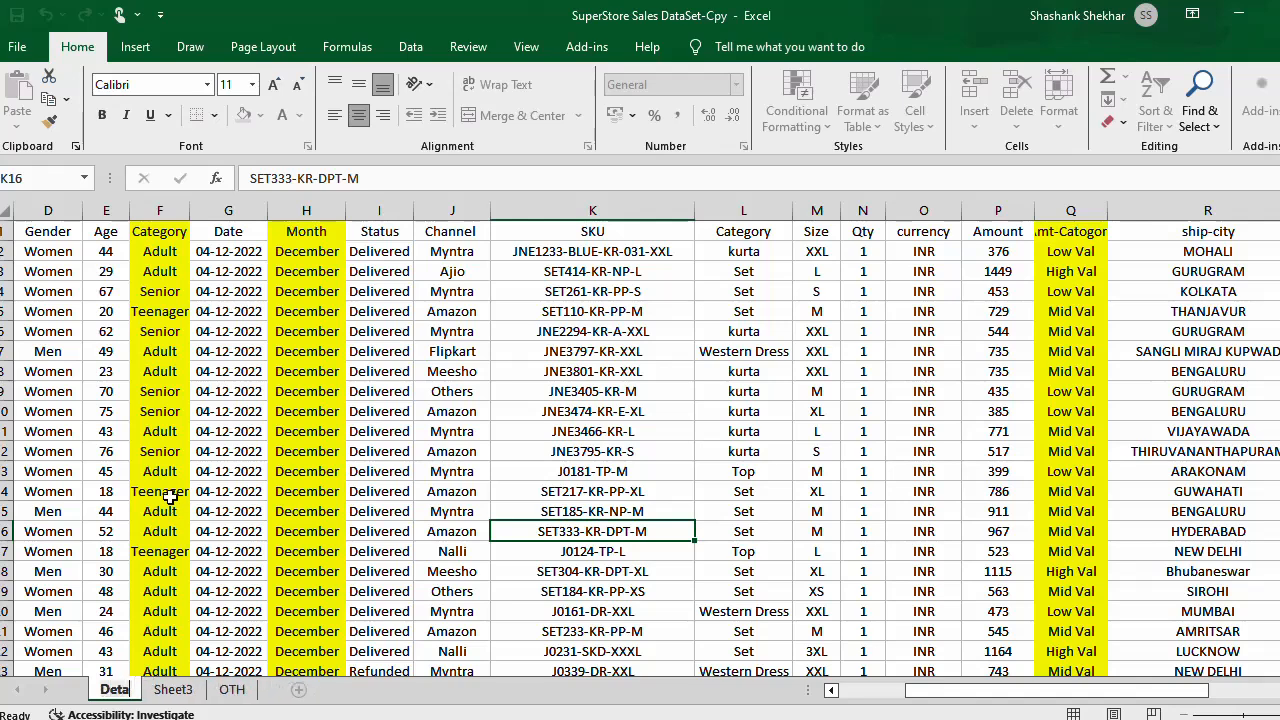
{"action": "left_click", "coordinate": [205, 474]}
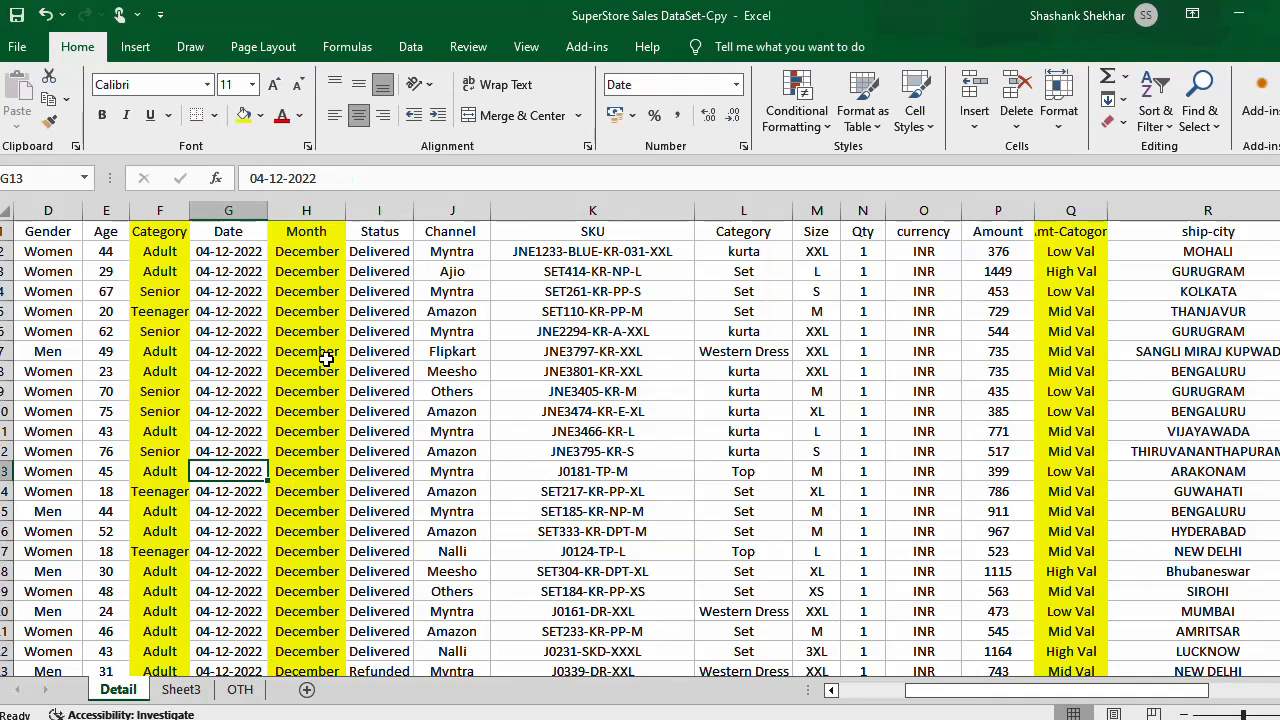
Step: Create a PivotTable from the full data range on the Detail sheet in a new worksheet
{"action": "left_click", "coordinate": [355, 555]}
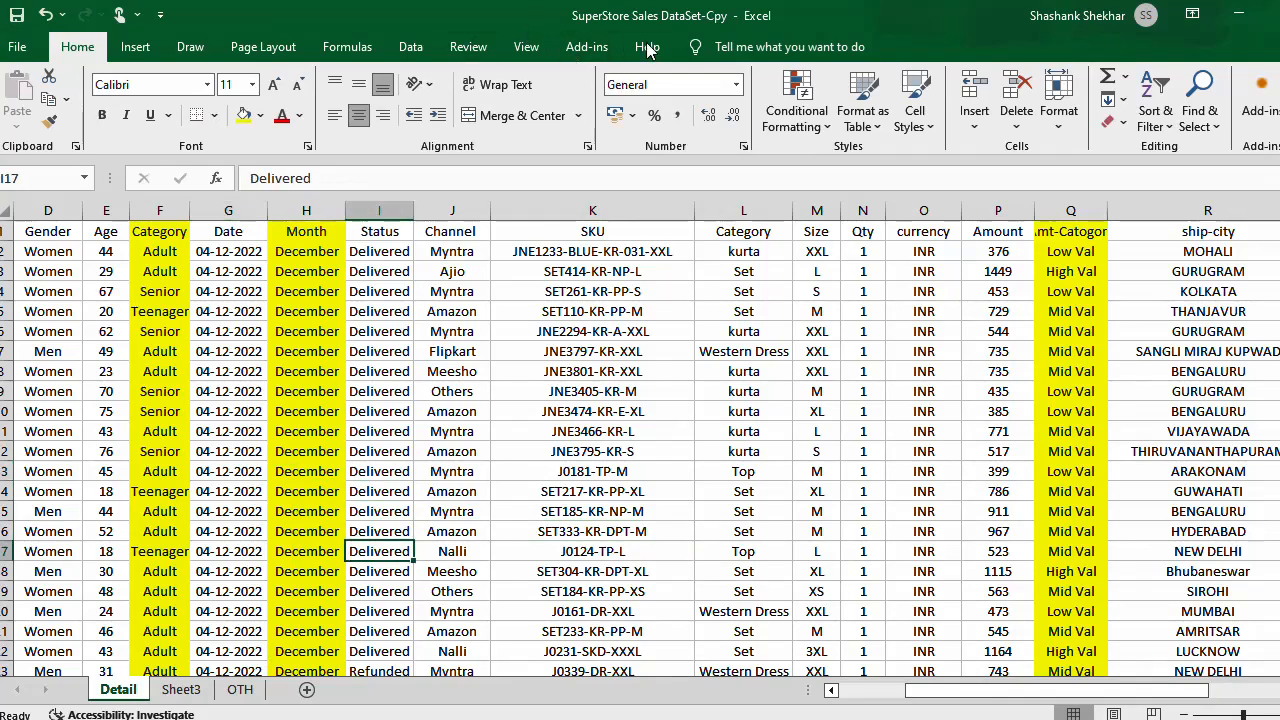
{"action": "left_click", "coordinate": [136, 52]}
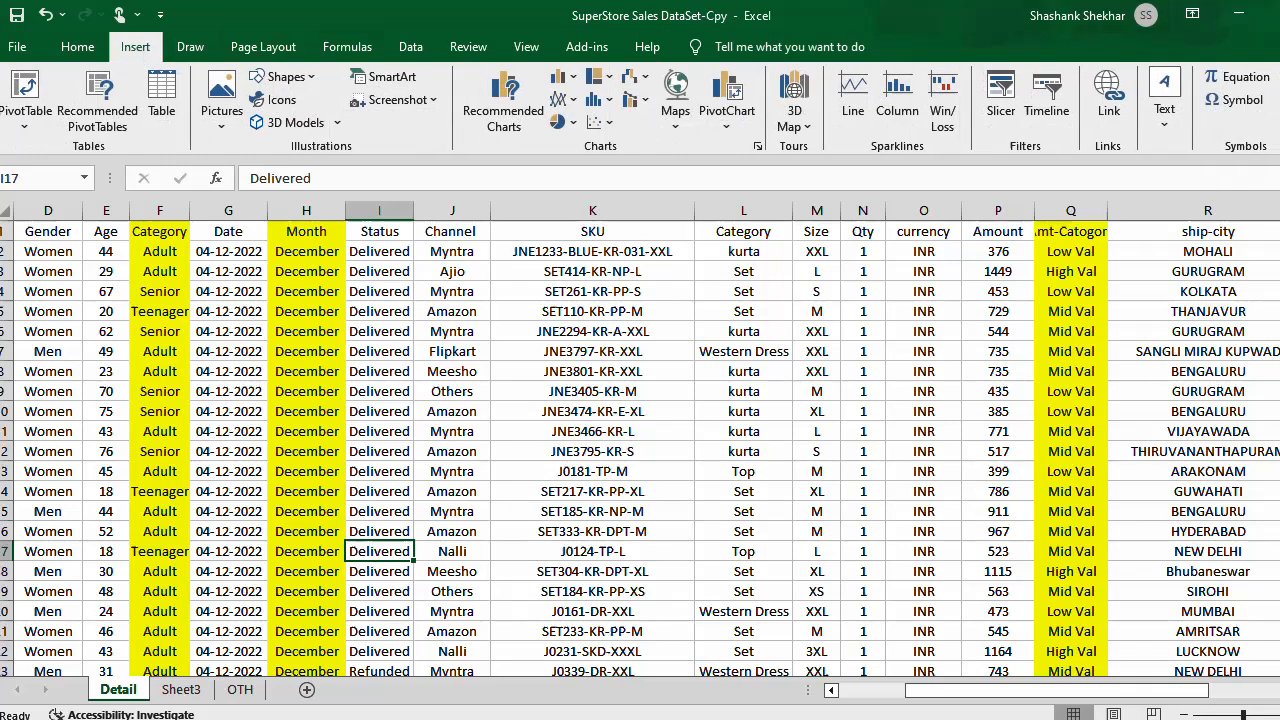
{"action": "left_click", "coordinate": [25, 88]}
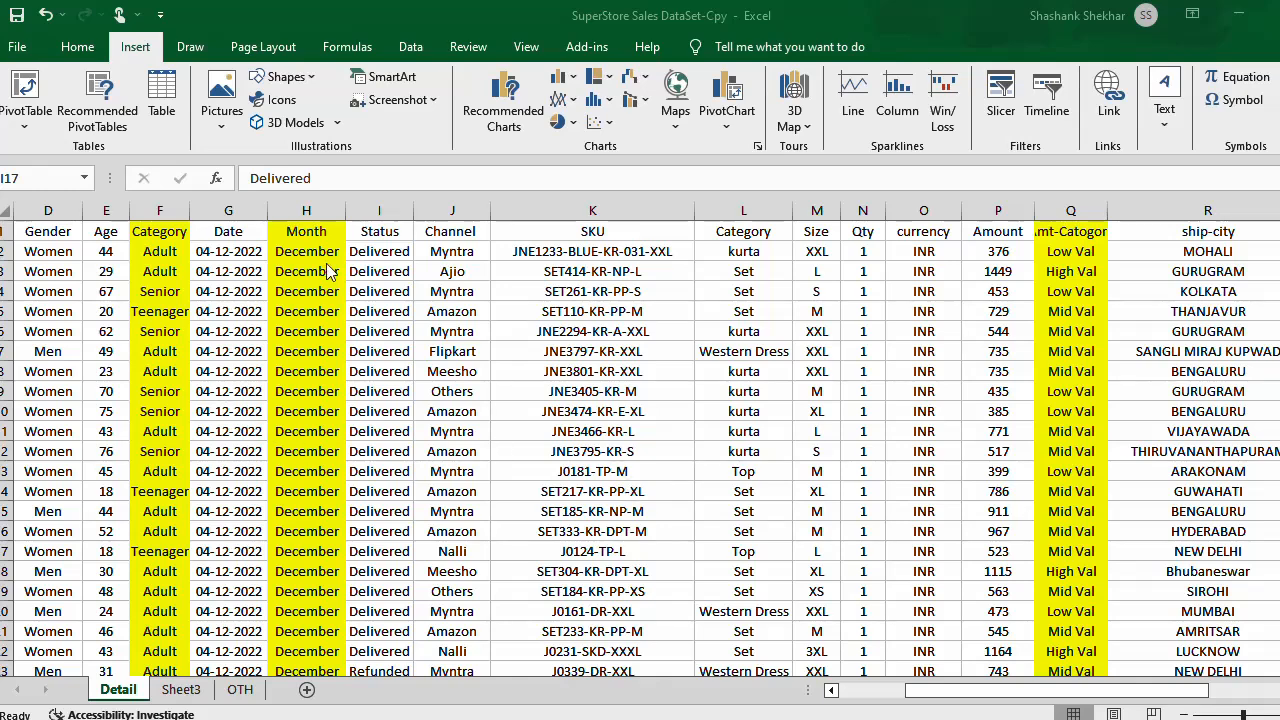
{"action": "left_click", "coordinate": [31, 115]}
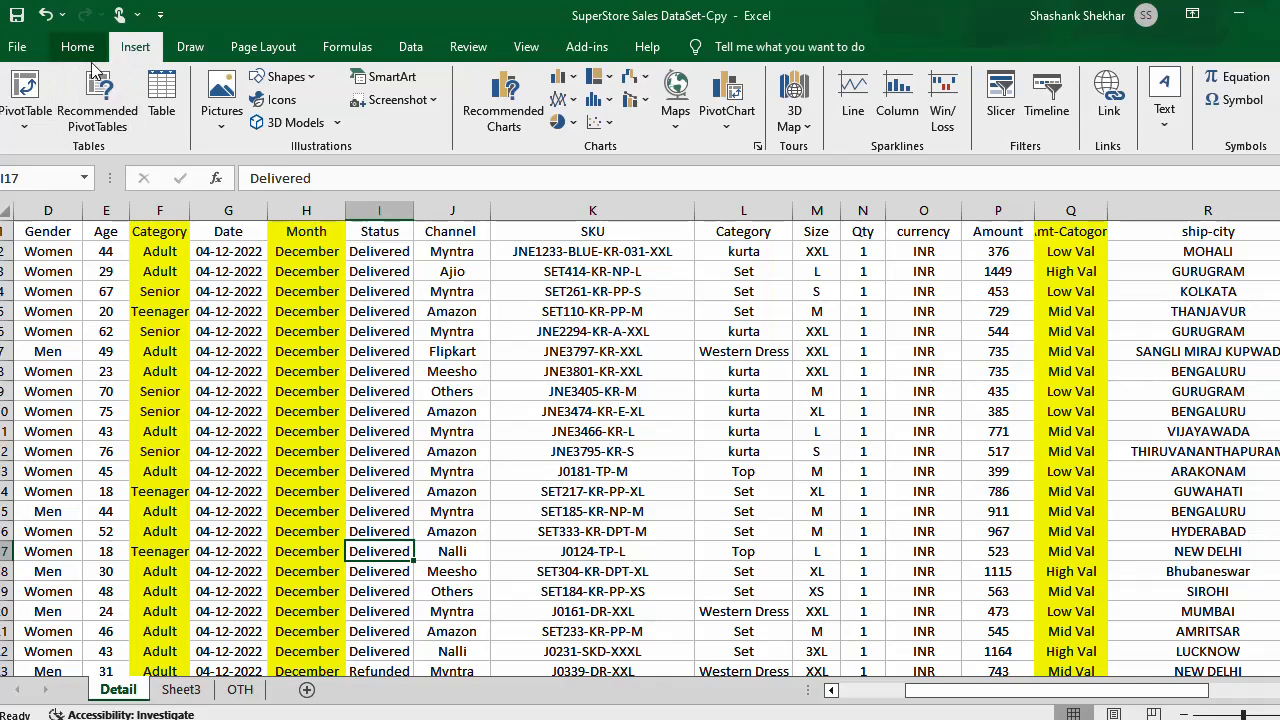
{"action": "left_click", "coordinate": [27, 88]}
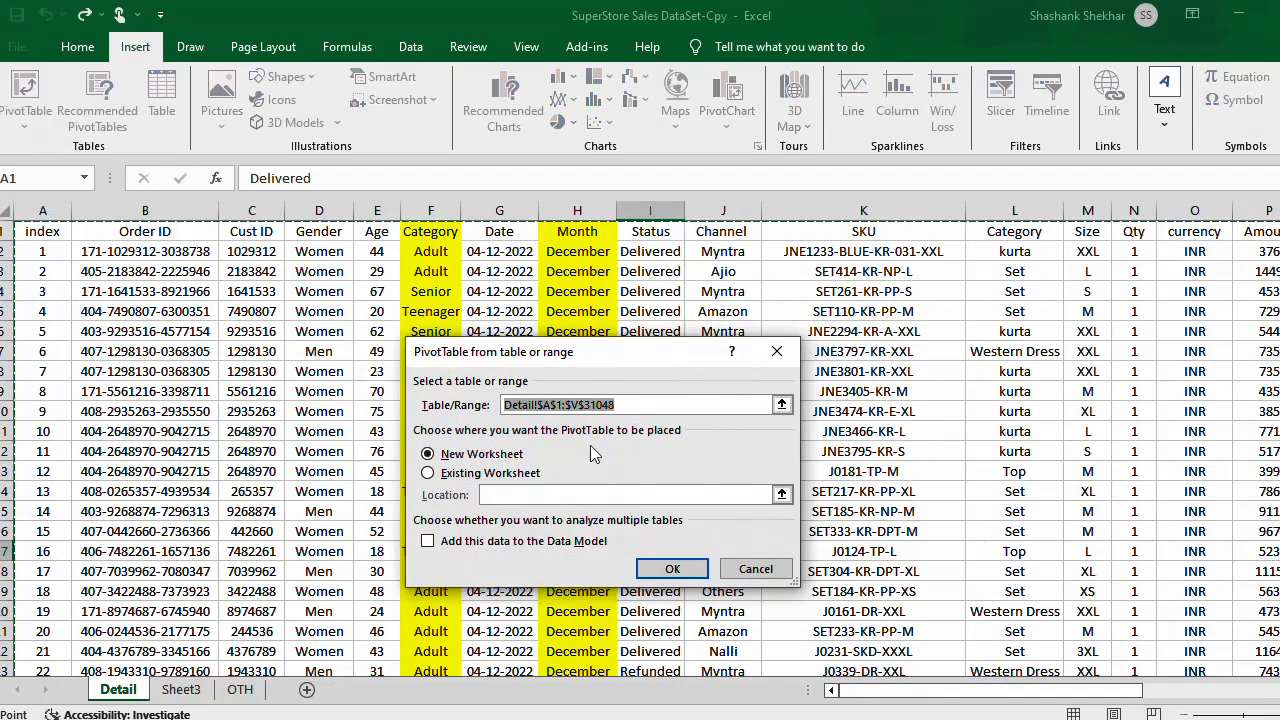
{"action": "left_click", "coordinate": [681, 573]}
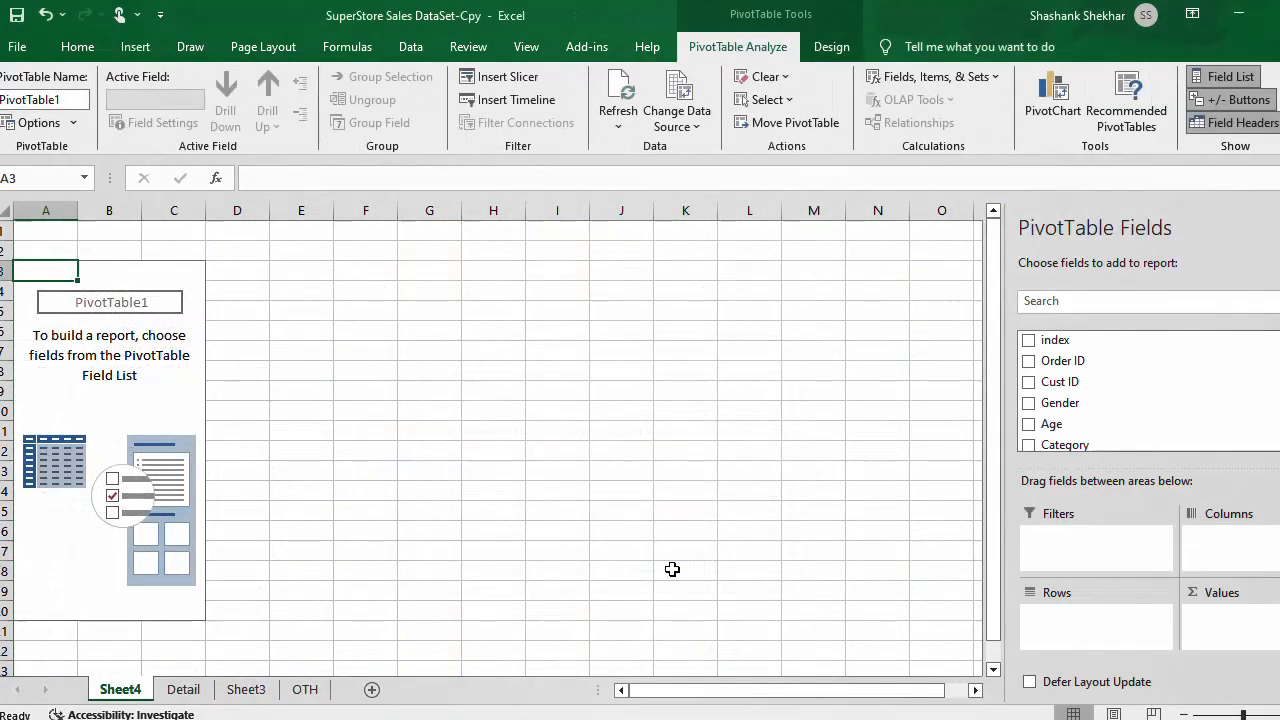
Step: Place the new pivot sheet directly after Detail and rename it OrderVsSales
{"action": "left_click_drag", "start_coordinate": [128, 690], "coordinate": [225, 690]}
{"action": "right_click", "coordinate": [190, 692]}
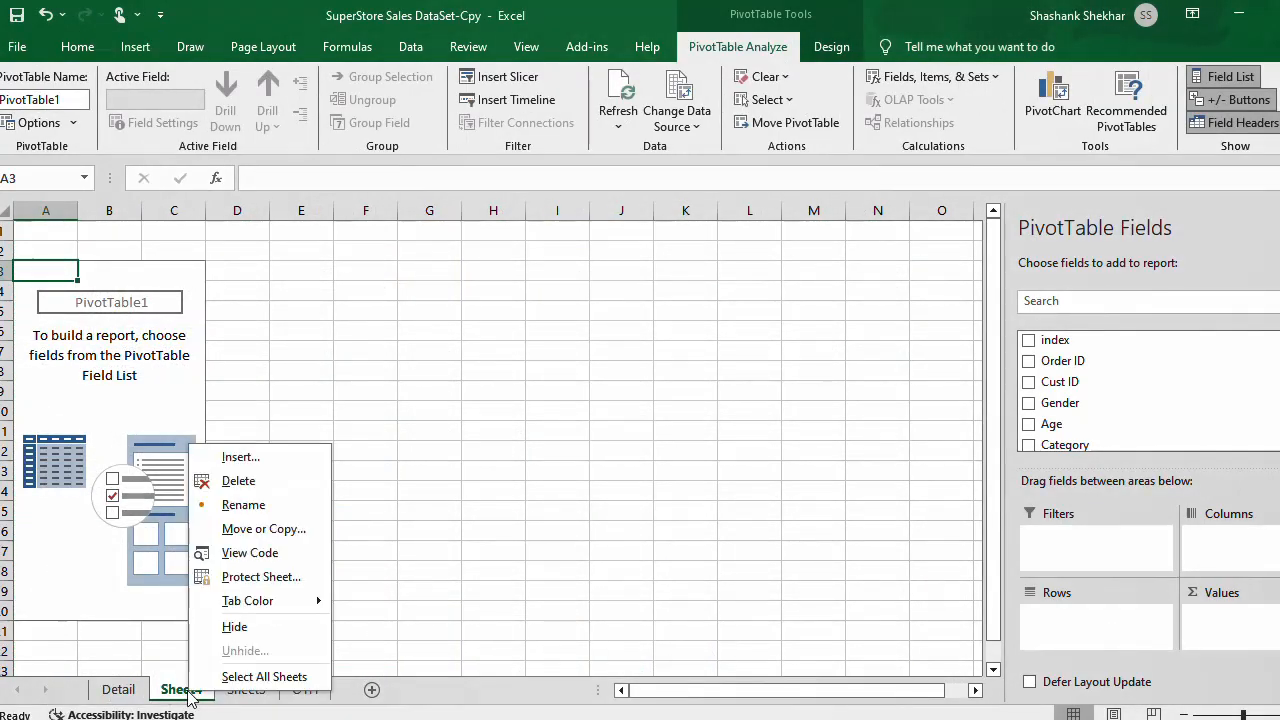
{"action": "left_click", "coordinate": [224, 500]}
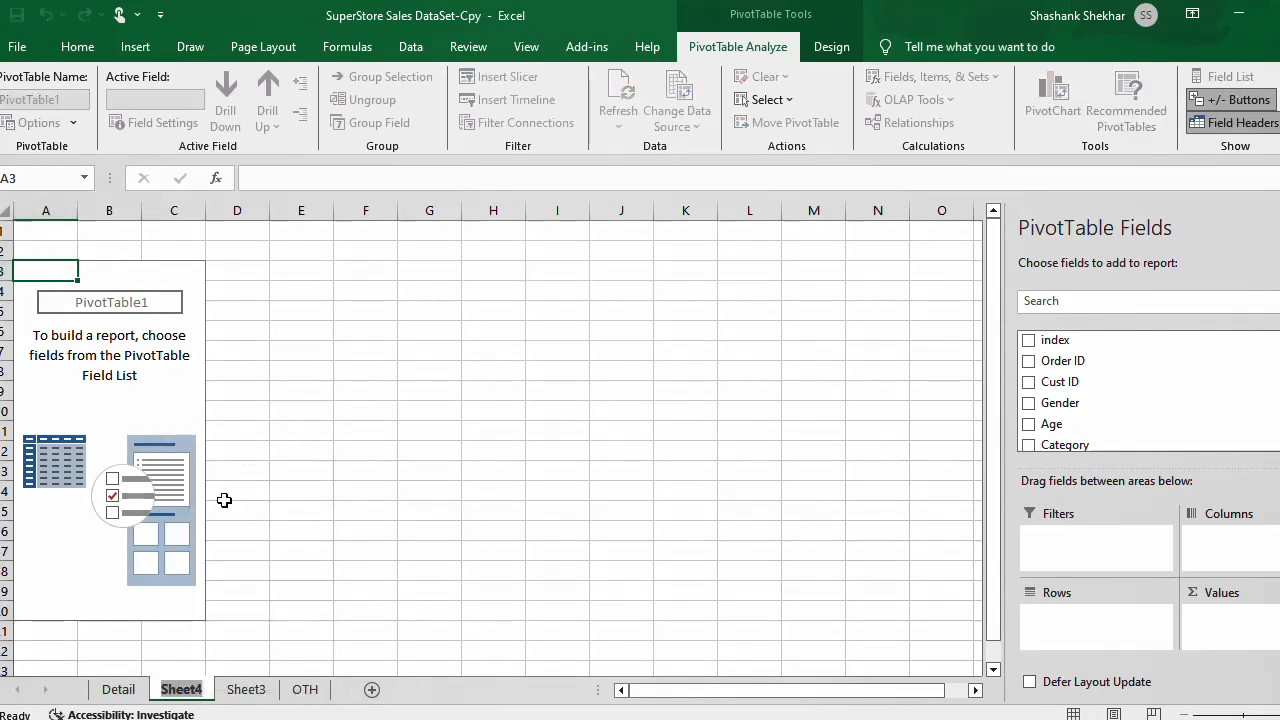
{"action": "type", "text": "Order"}
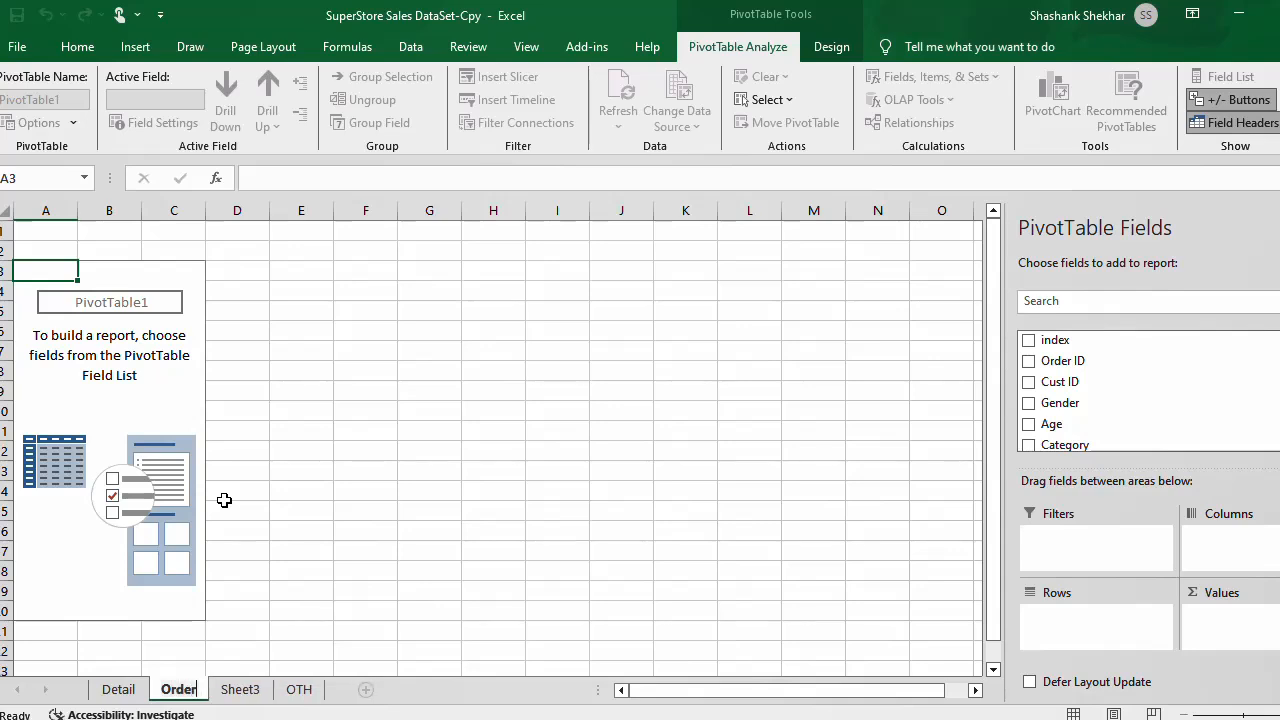
{"action": "type", "text": "VsSales"}
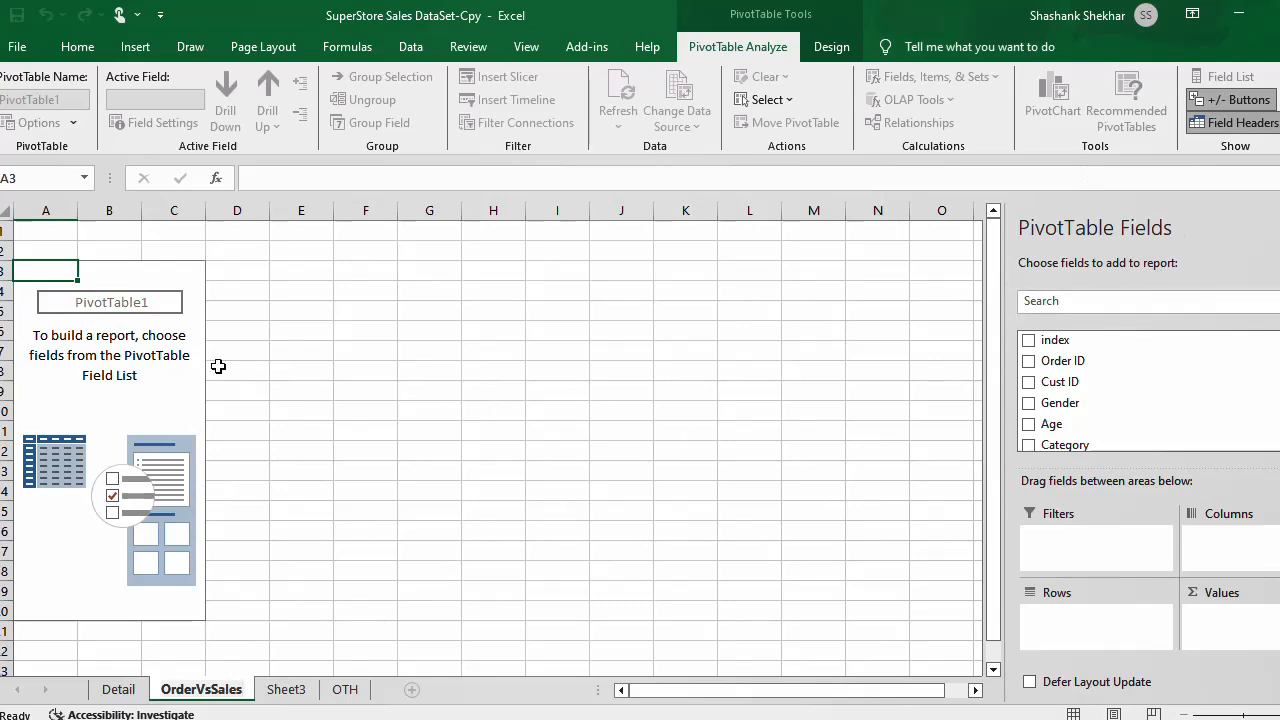
{"action": "left_click", "coordinate": [304, 385]}
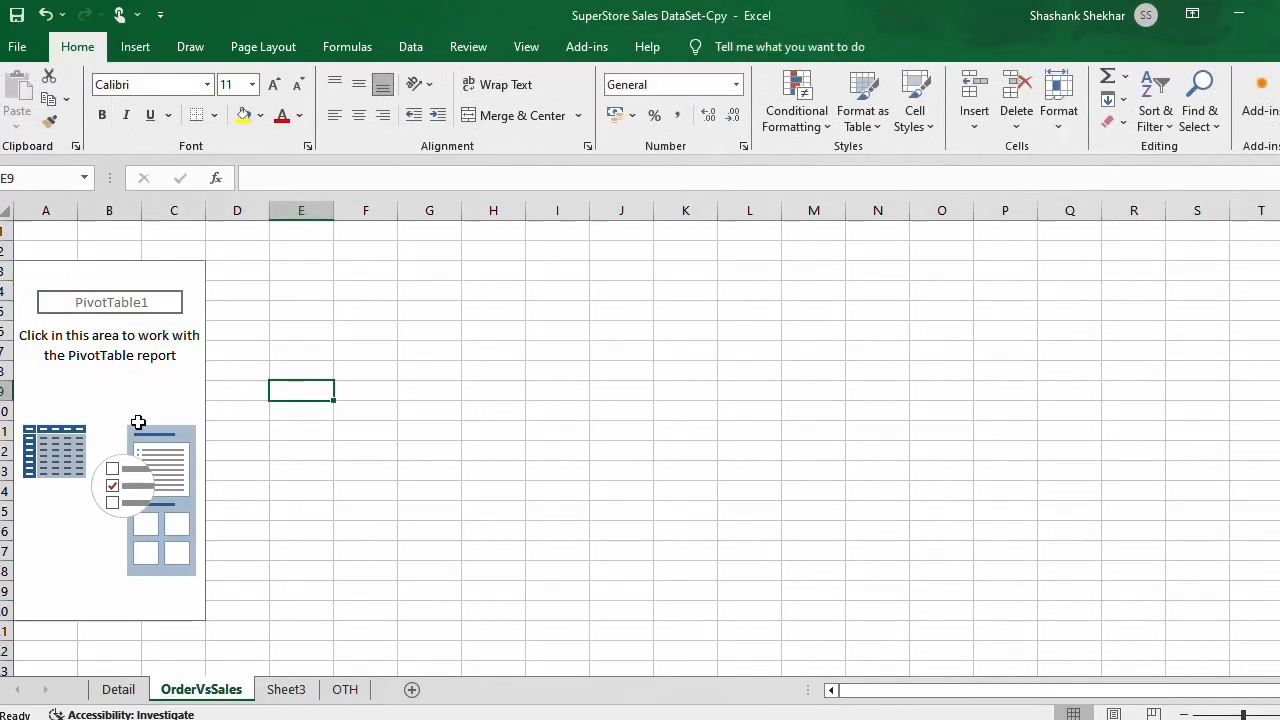
Step: Add the sum of Amount and the count of Order ID as value fields in the pivot table
{"action": "left_click", "coordinate": [152, 380]}
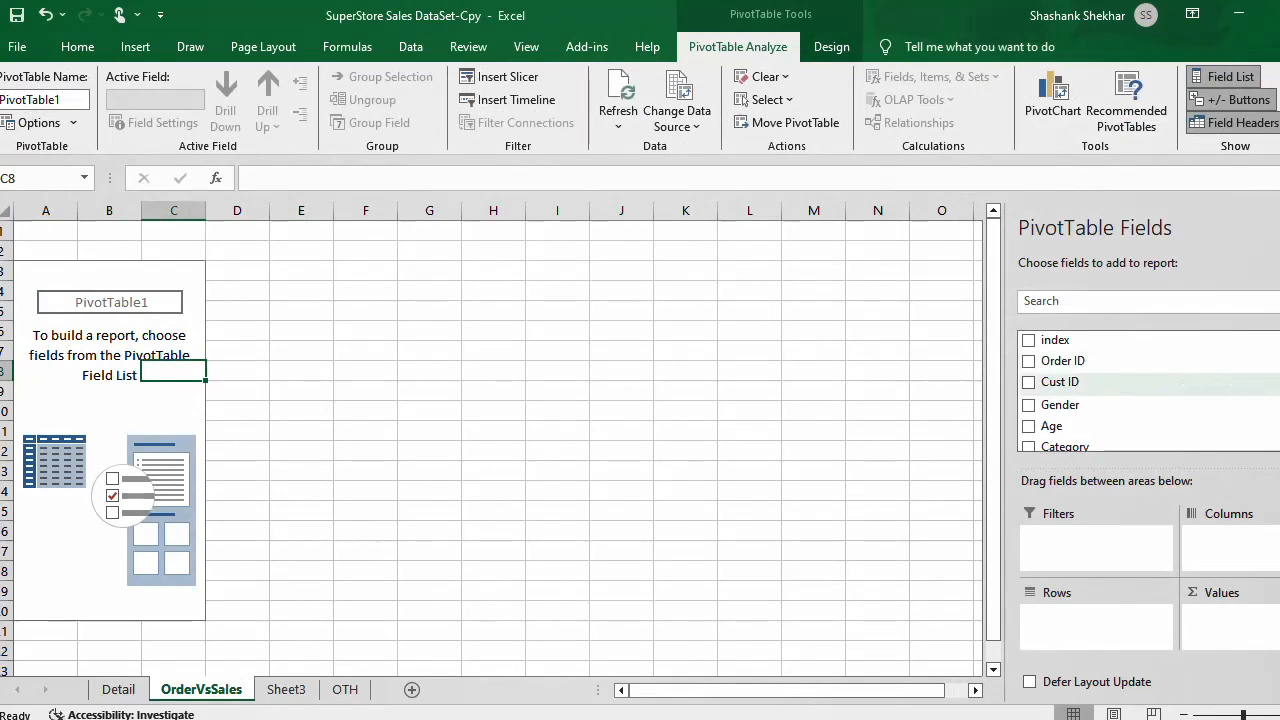
{"action": "scroll", "coordinate": [1262, 390], "scroll_direction": "down", "scroll_amount": 1}
{"action": "scroll", "coordinate": [1150, 390], "scroll_direction": "down", "scroll_amount": 5}
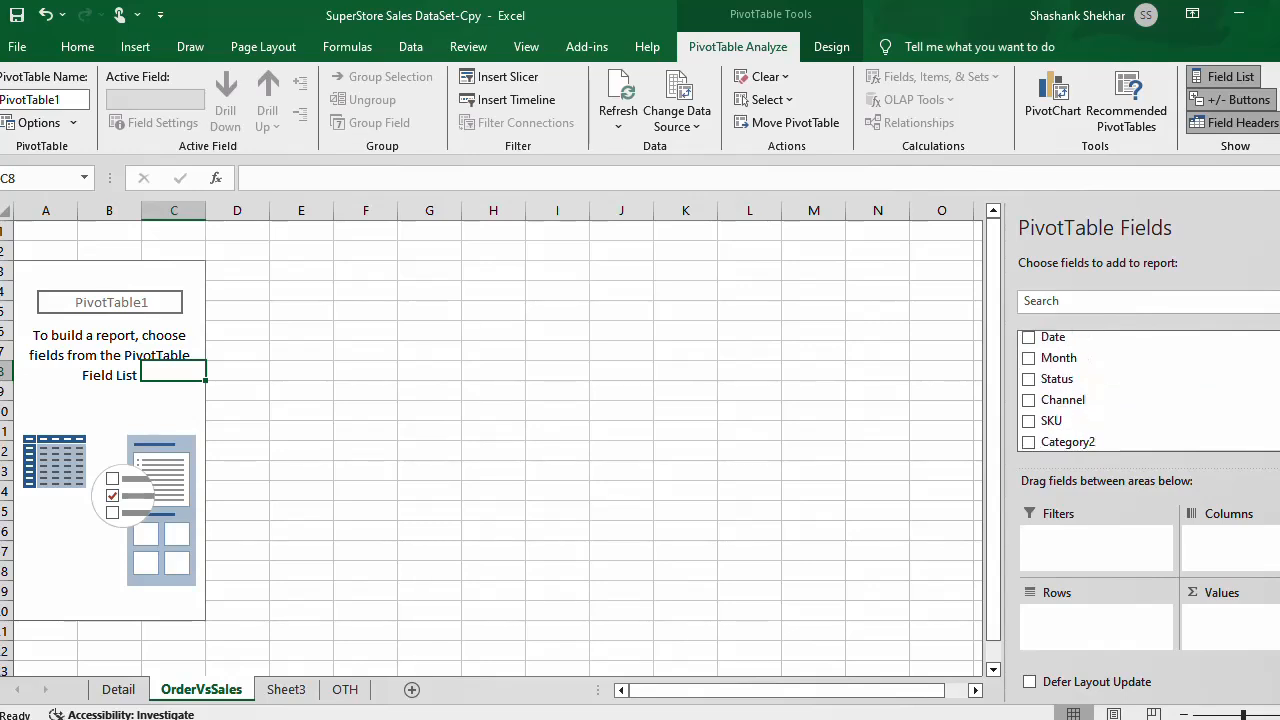
{"action": "scroll", "coordinate": [1150, 390], "scroll_direction": "down", "scroll_amount": 7}
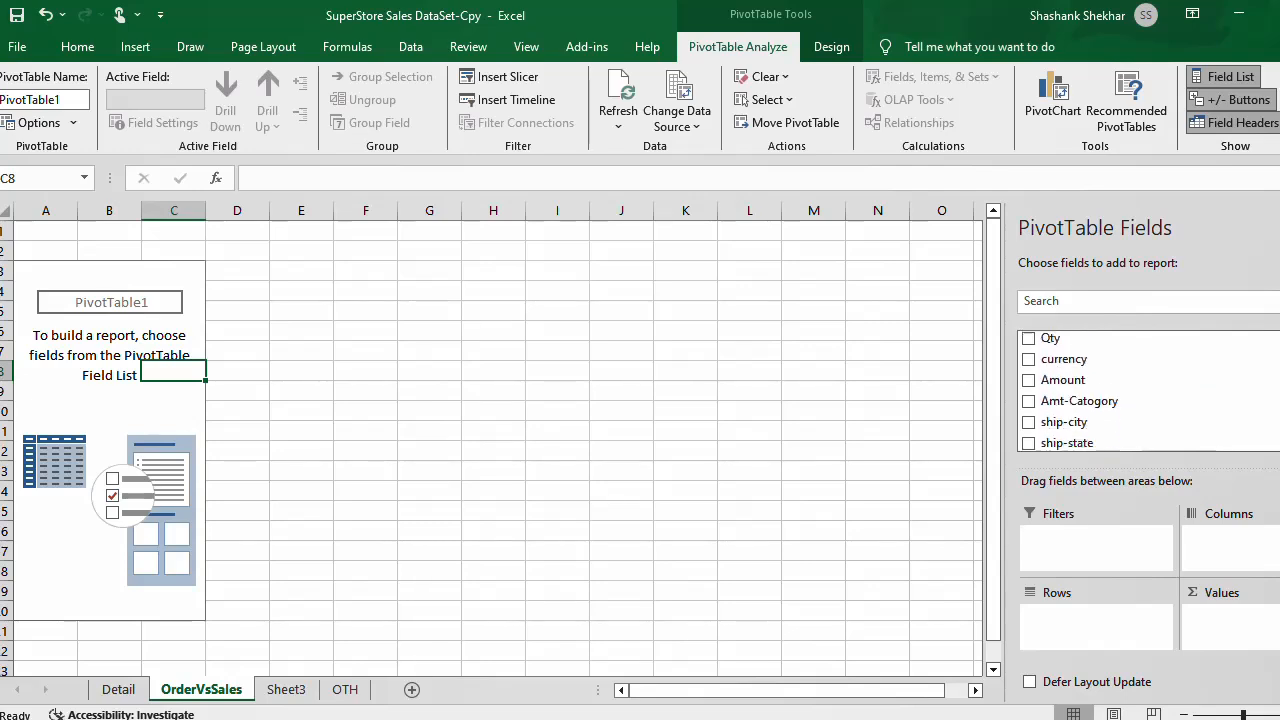
{"action": "scroll", "coordinate": [1234, 400], "scroll_direction": "down", "scroll_amount": 4}
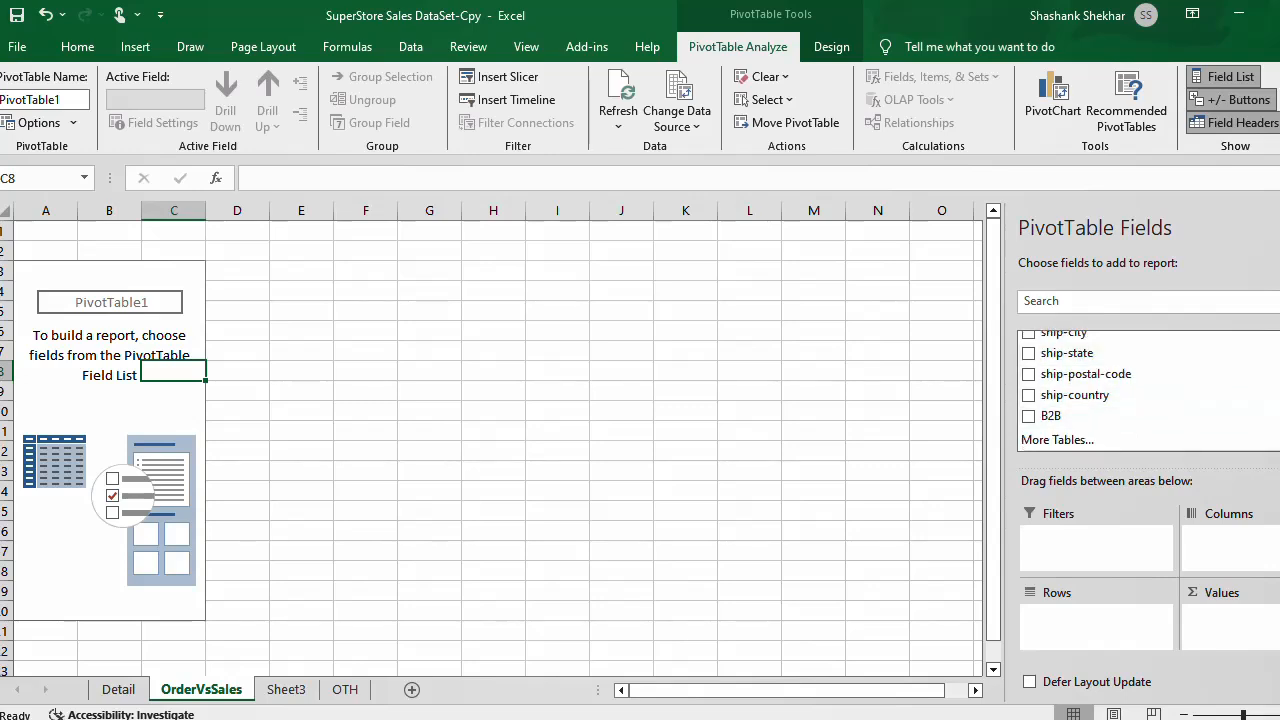
{"action": "scroll", "coordinate": [1062, 400], "scroll_direction": "up", "scroll_amount": 3}
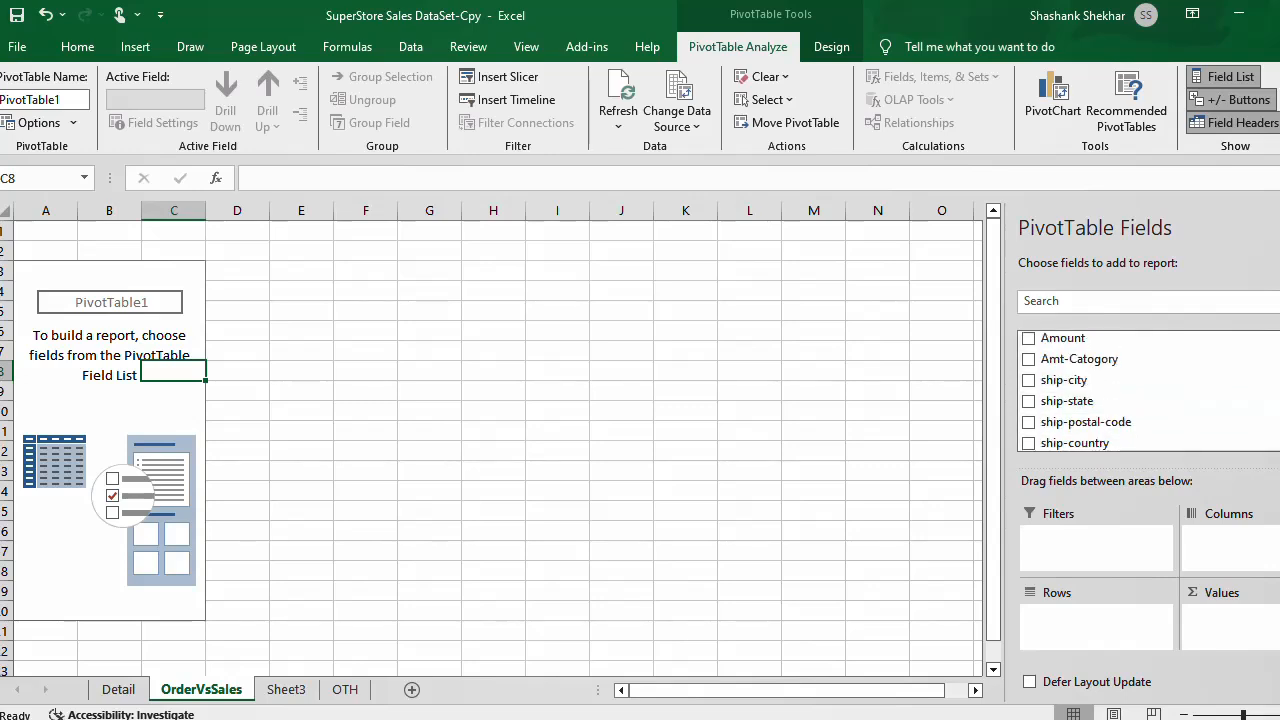
{"action": "left_click_drag", "start_coordinate": [1063, 353], "coordinate": [1233, 623]}
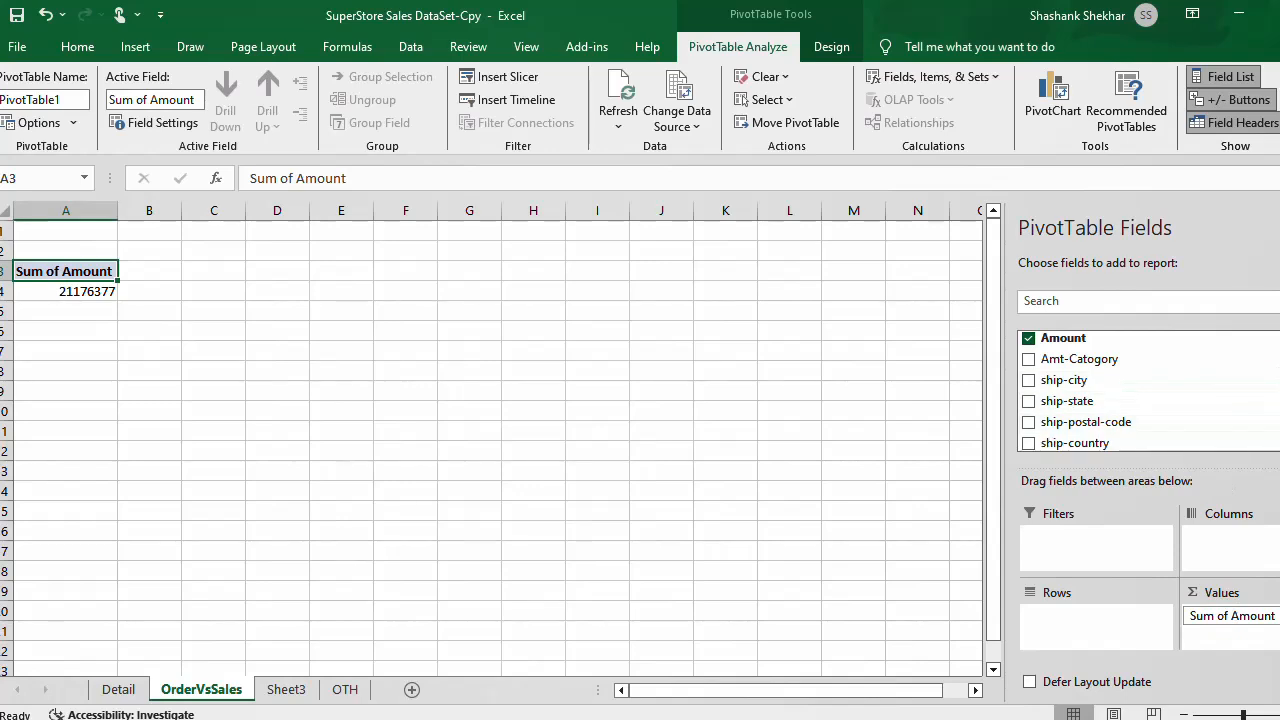
{"action": "scroll", "coordinate": [1148, 390], "scroll_direction": "up", "scroll_amount": 5}
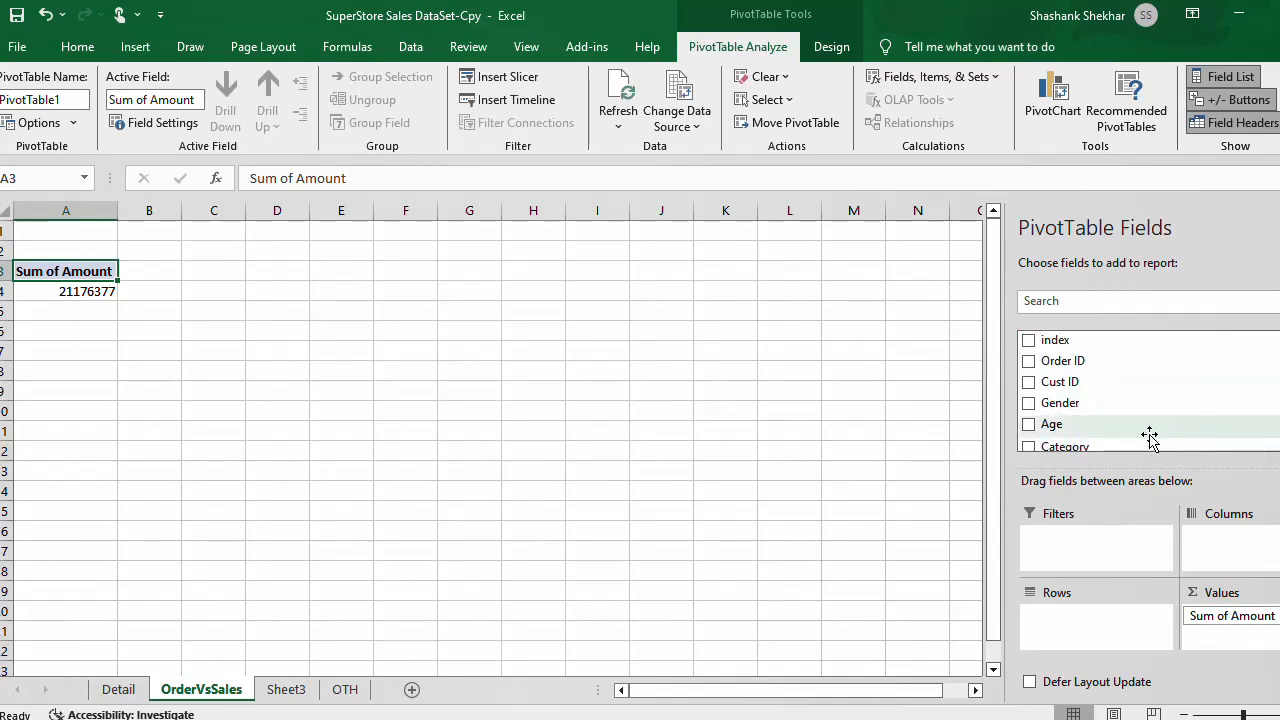
{"action": "left_click_drag", "start_coordinate": [1073, 366], "coordinate": [1231, 646]}
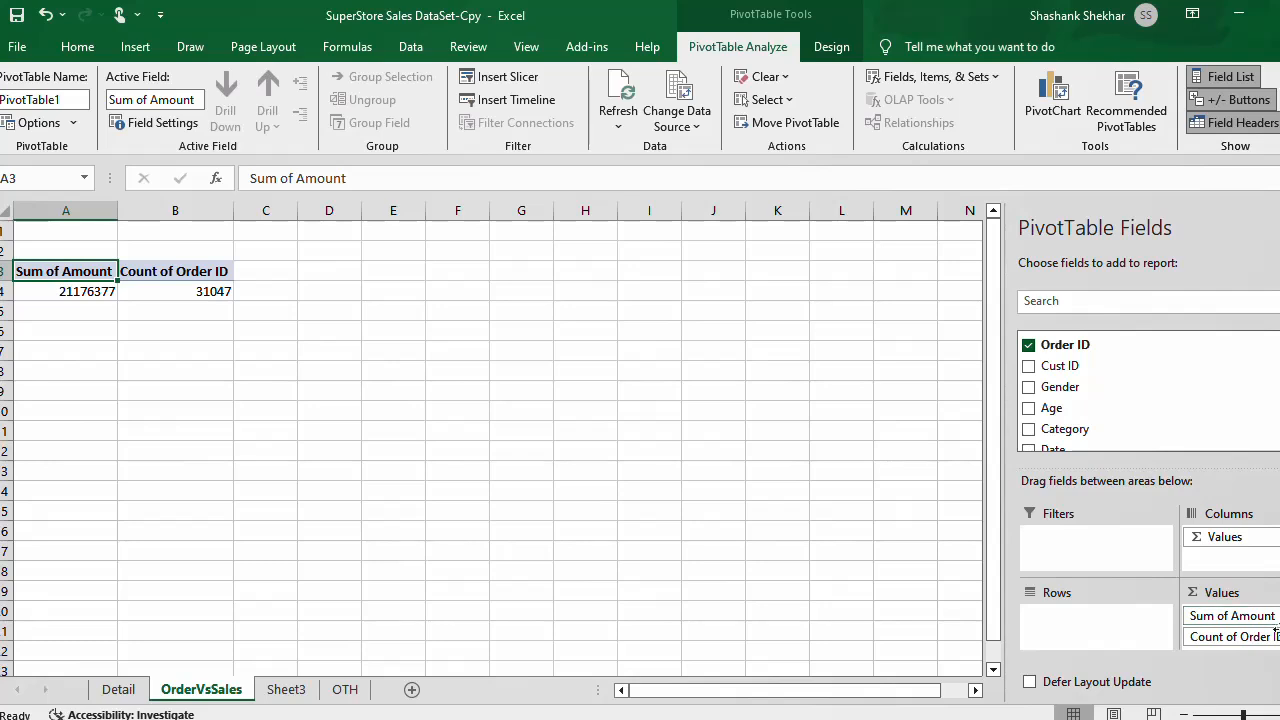
Step: Review the summary calculation types available for the Sum of Amount field, leaving its settings as they are
{"action": "left_click", "coordinate": [1230, 616]}
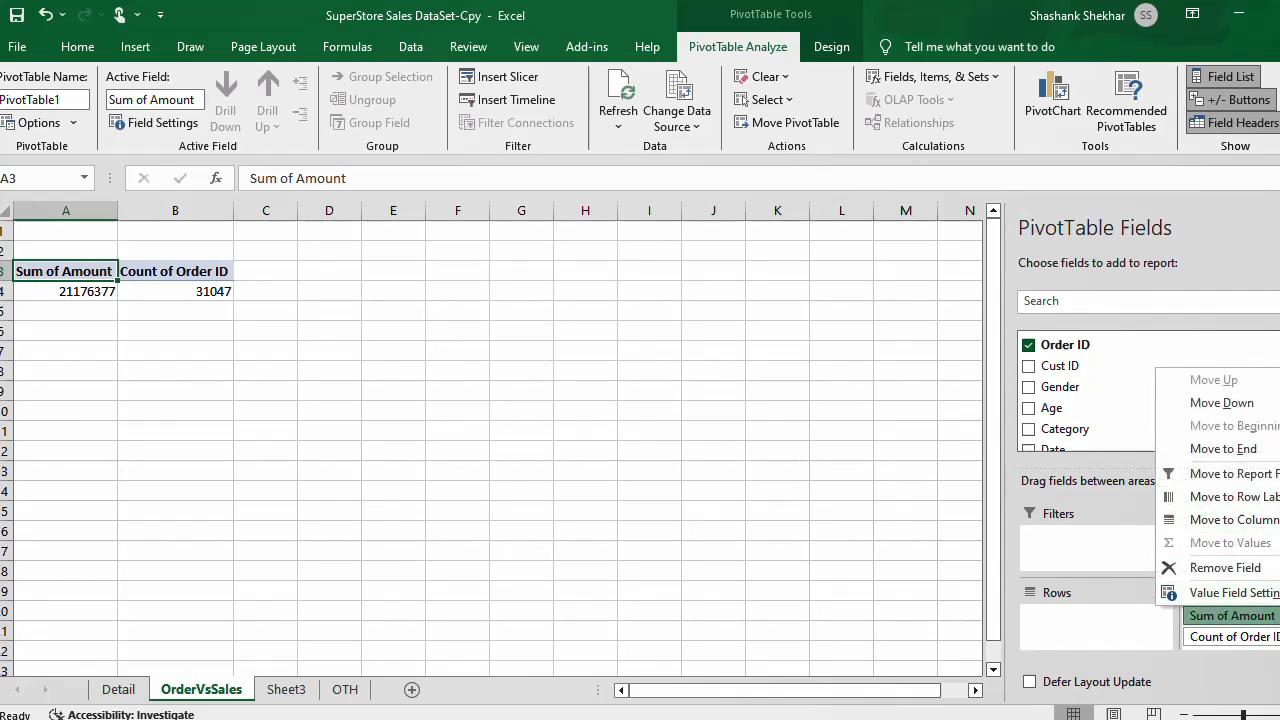
{"action": "left_click", "coordinate": [1230, 616]}
{"action": "left_click", "coordinate": [1230, 616]}
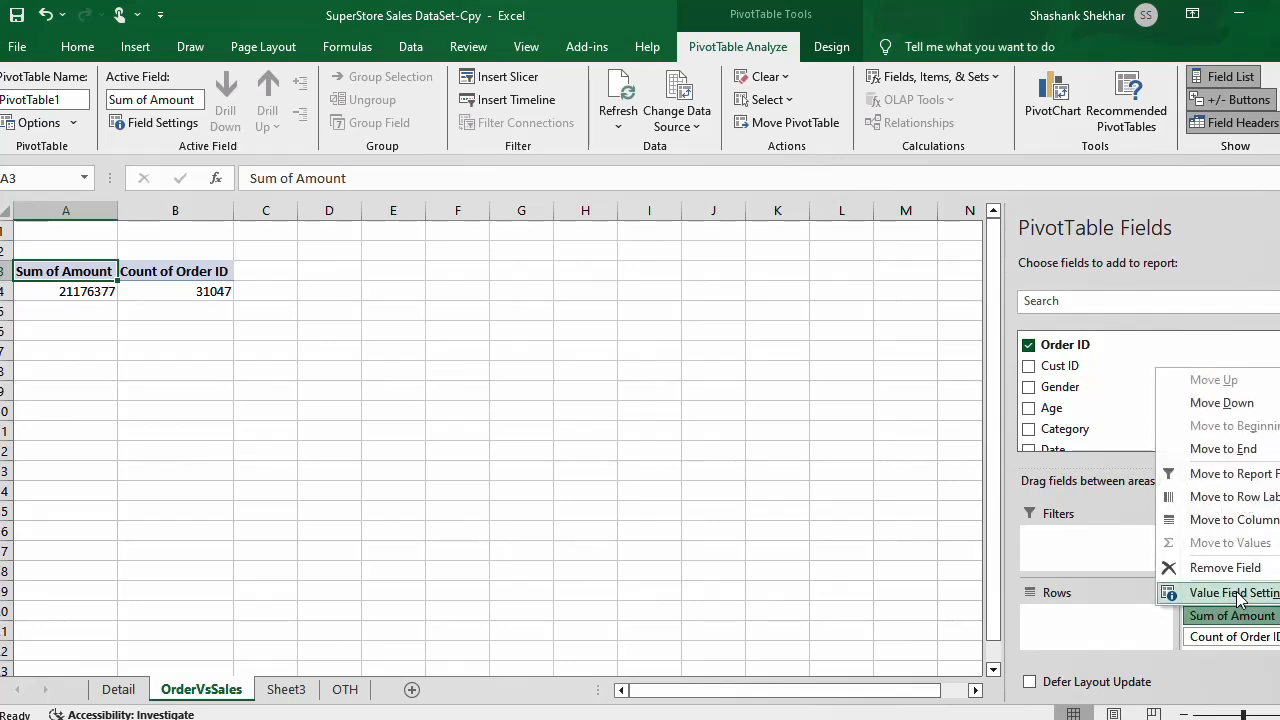
{"action": "left_click", "coordinate": [1234, 593]}
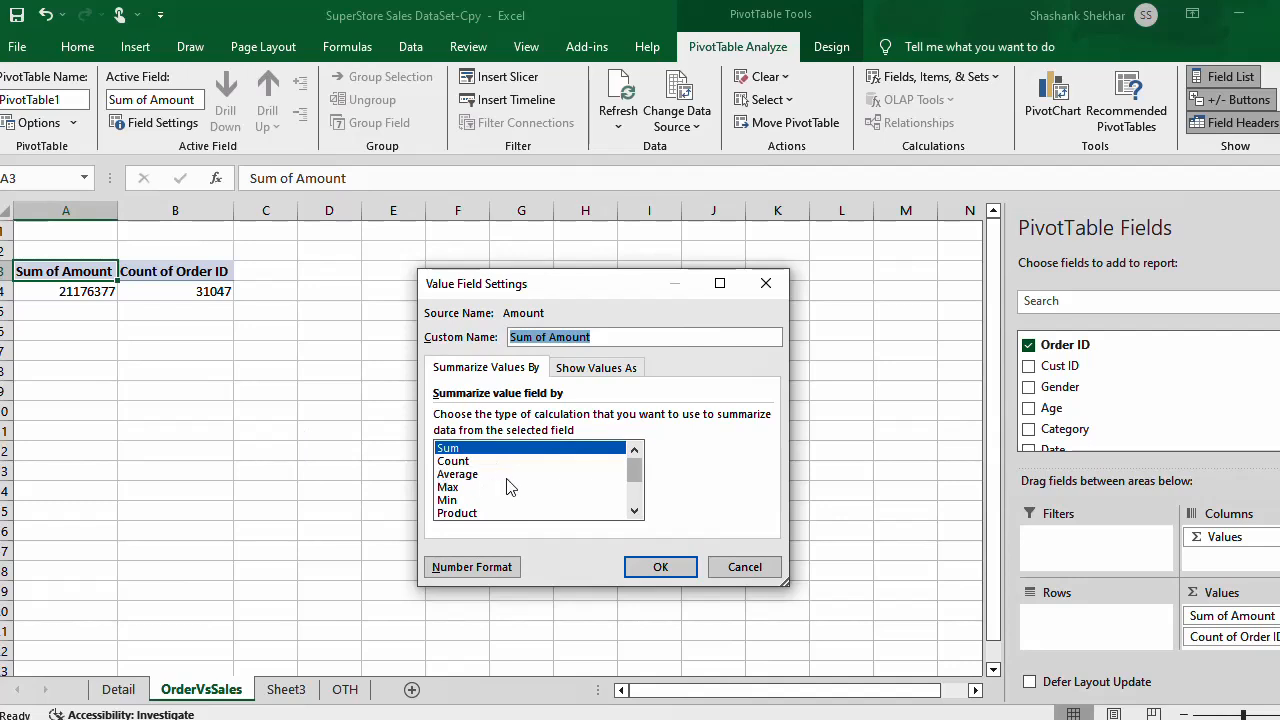
{"action": "left_click", "coordinate": [776, 572]}
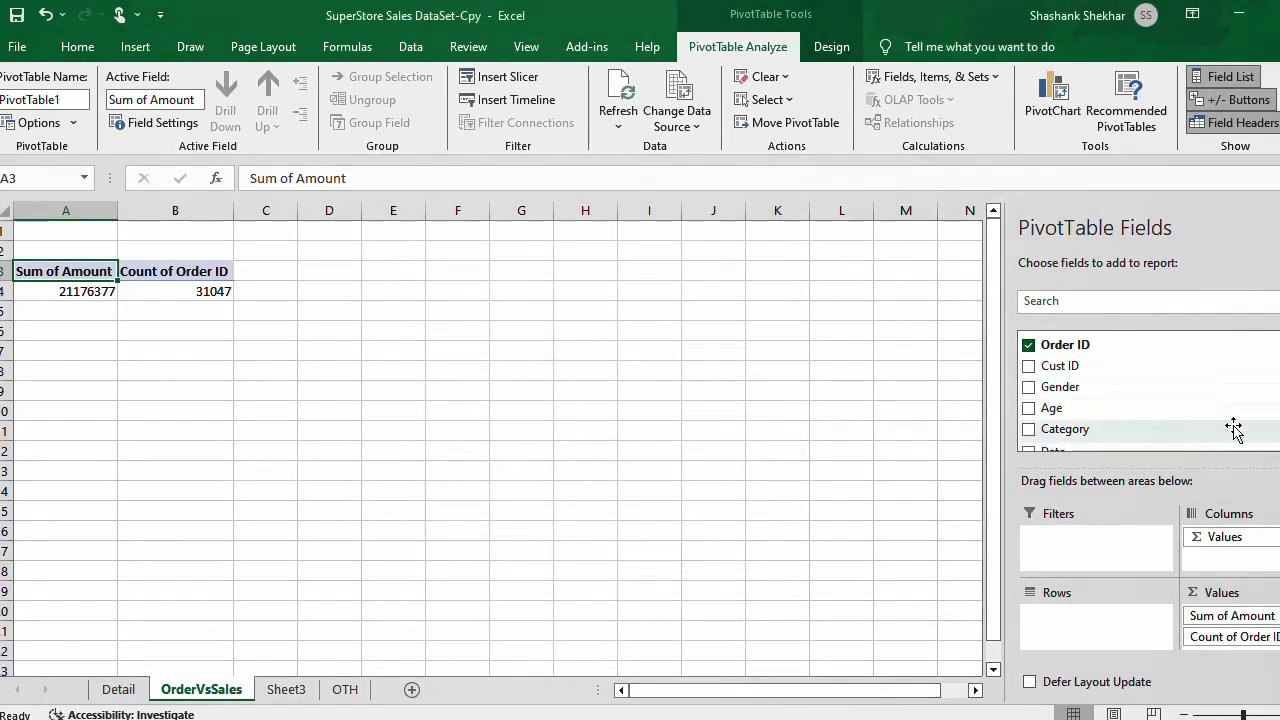
Step: Add Month as the row field of the pivot table
{"action": "scroll", "coordinate": [1100, 362], "scroll_direction": "down", "scroll_amount": 1}
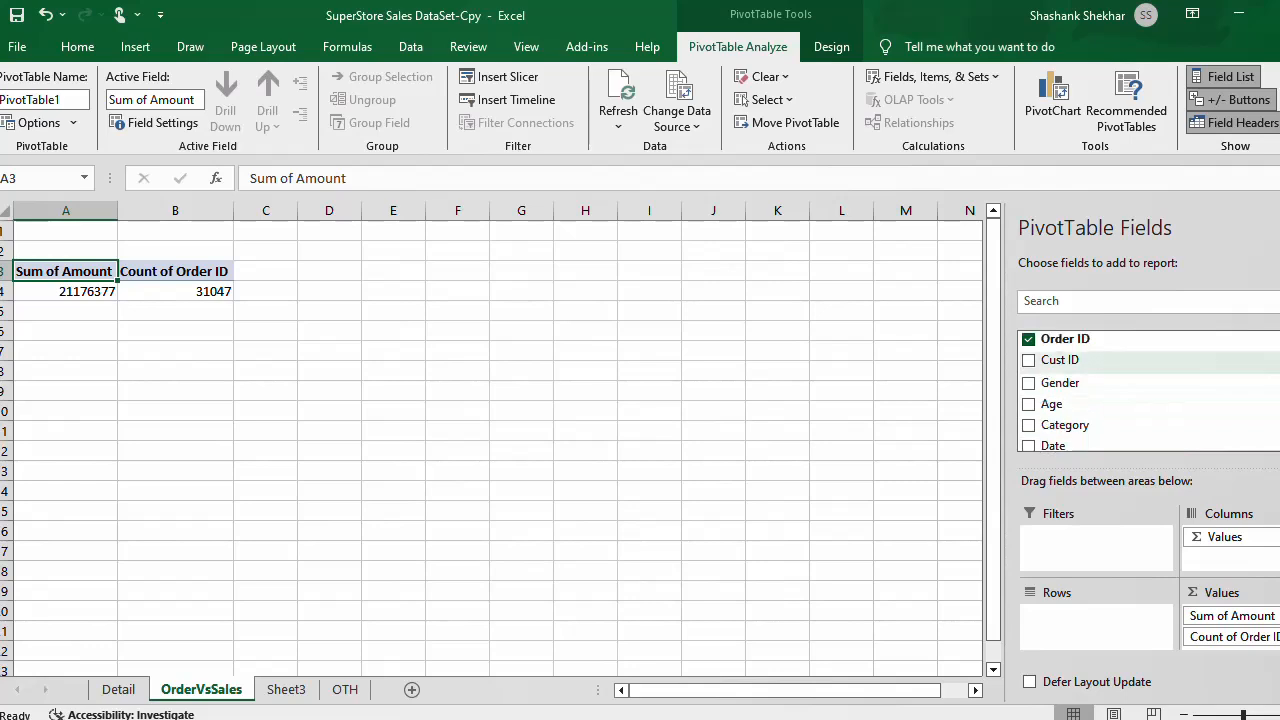
{"action": "scroll", "coordinate": [1100, 400], "scroll_direction": "down", "scroll_amount": 3}
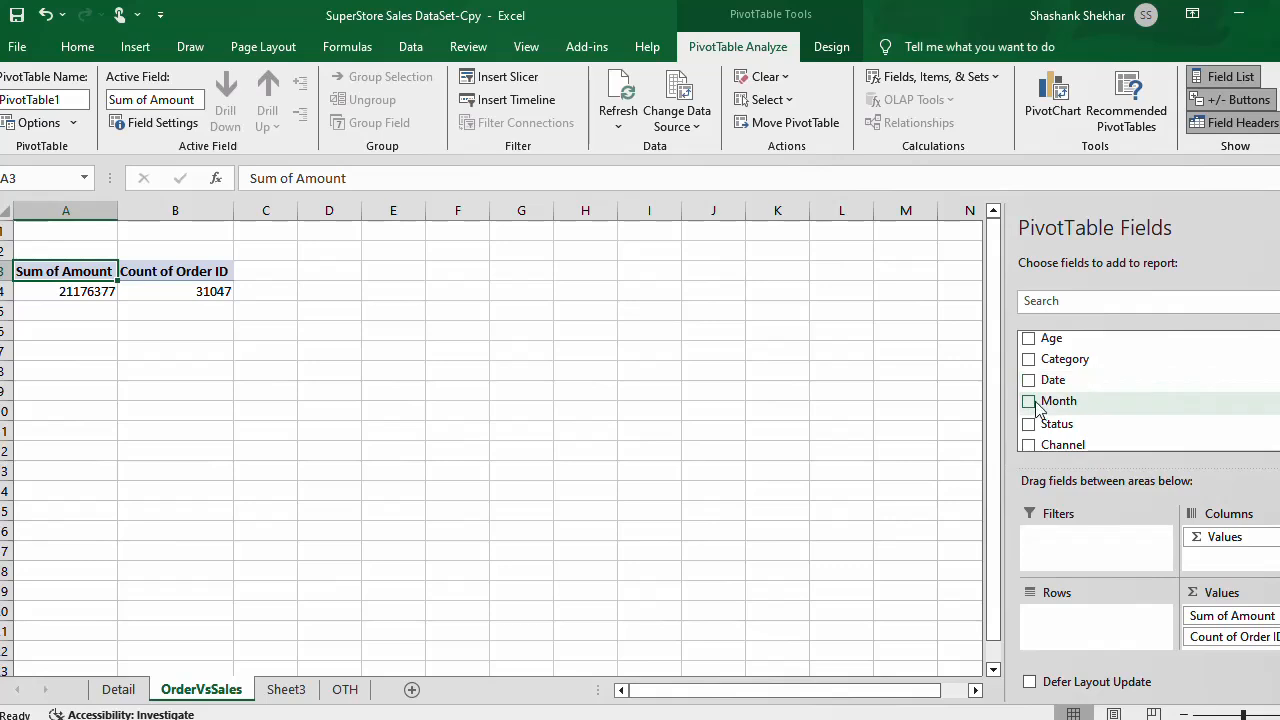
{"action": "left_click_drag", "start_coordinate": [1058, 408], "coordinate": [1064, 600]}
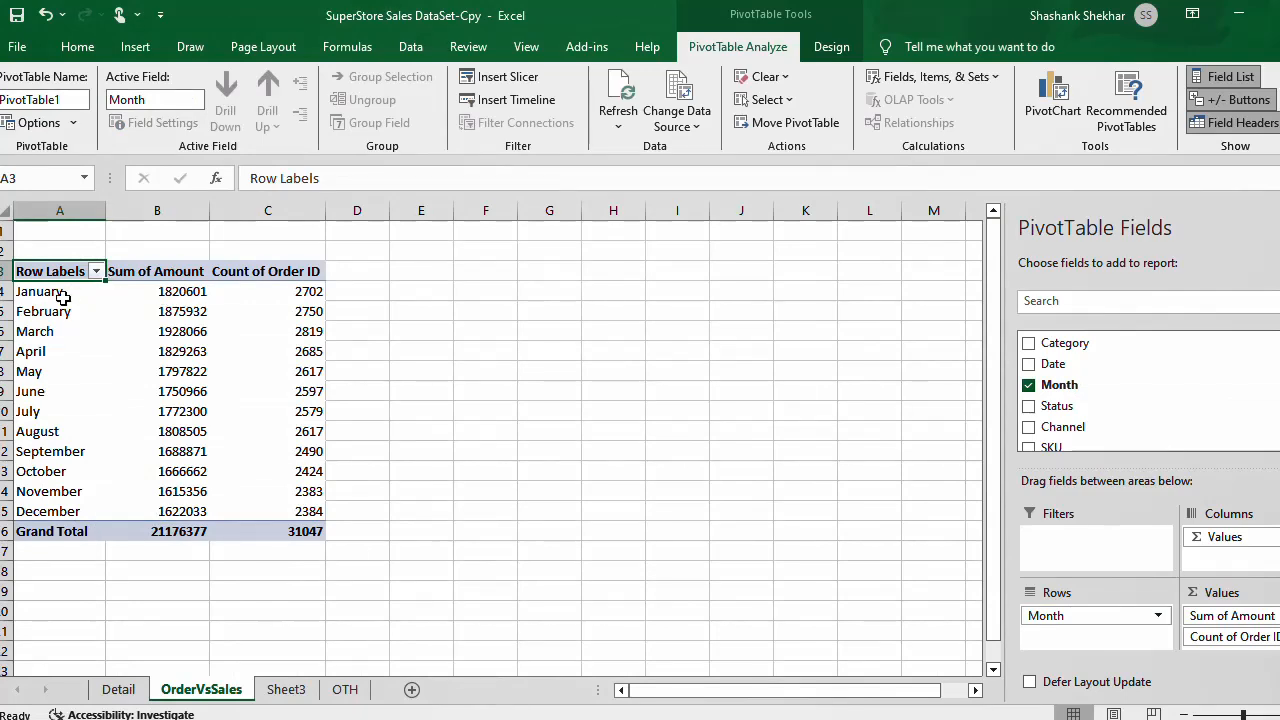
Step: Turn off the pivot table's grand totals for both rows and columns
{"action": "left_click", "coordinate": [549, 371]}
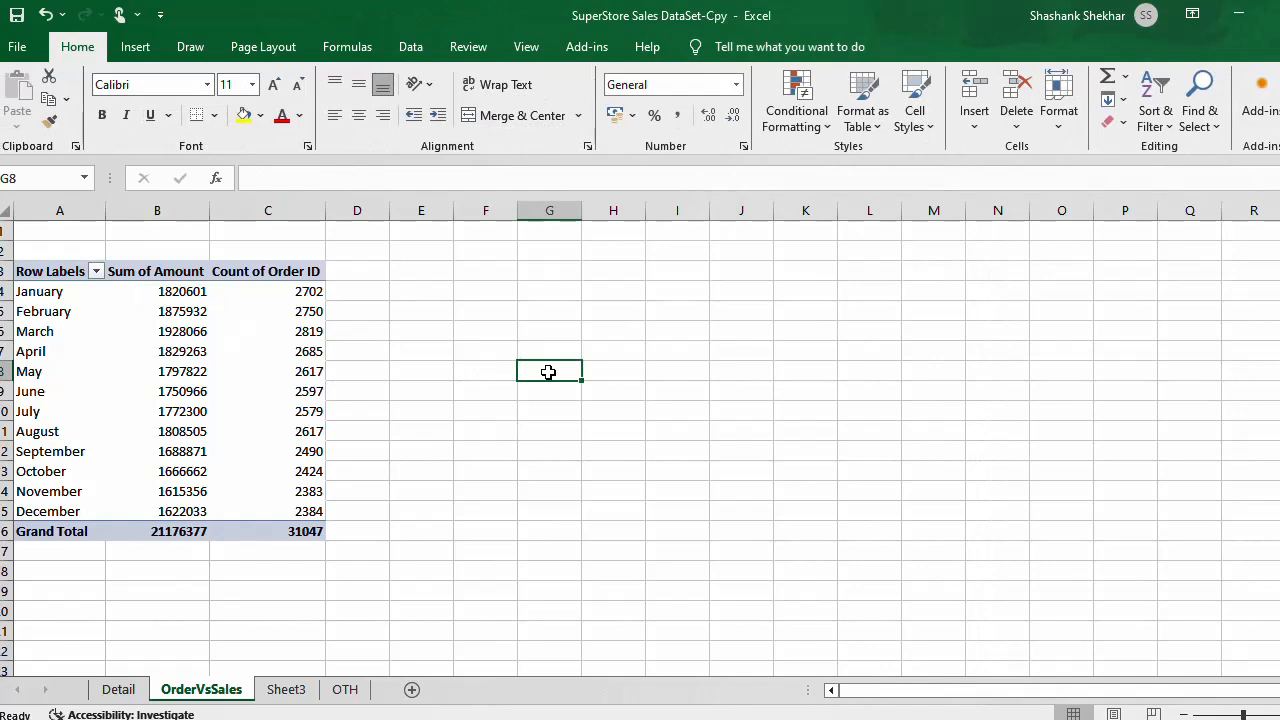
{"action": "left_click", "coordinate": [482, 450]}
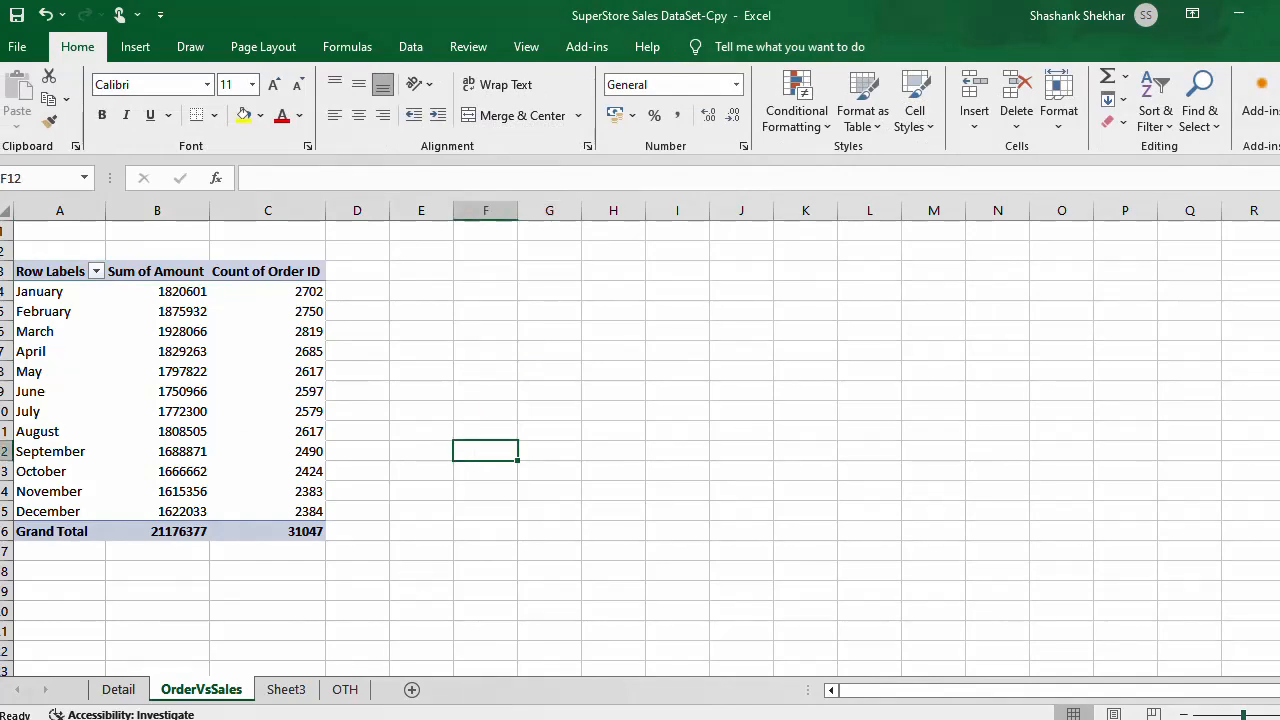
{"action": "scroll", "coordinate": [531, 466], "scroll_direction": "up", "scroll_amount": 2, "text": "ctrl"}
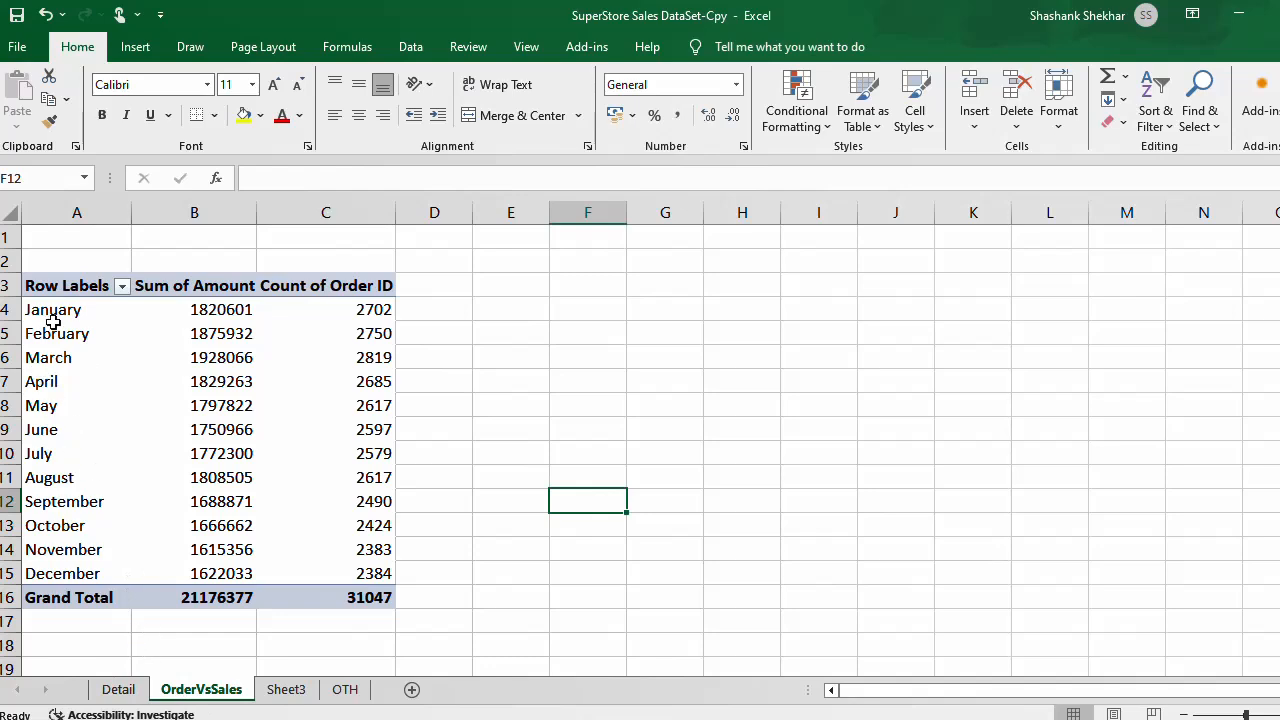
{"action": "left_click_drag", "start_coordinate": [36, 285], "coordinate": [376, 590]}
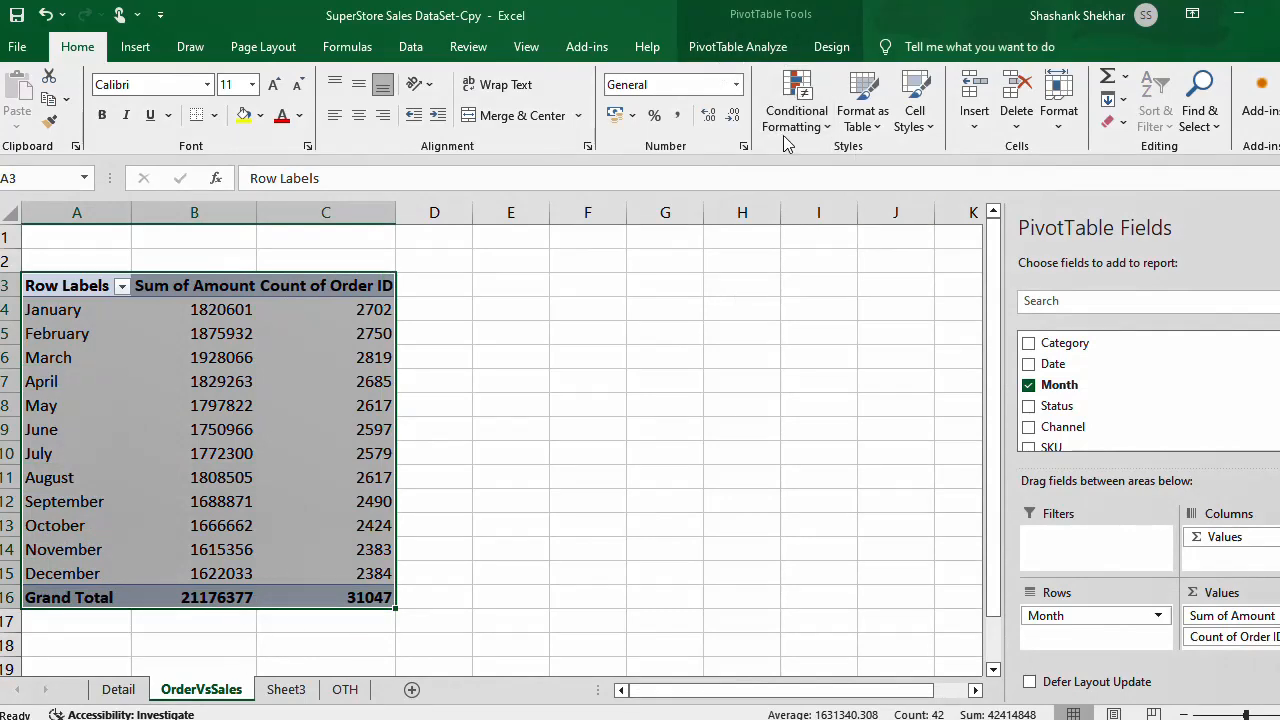
{"action": "left_click", "coordinate": [737, 48]}
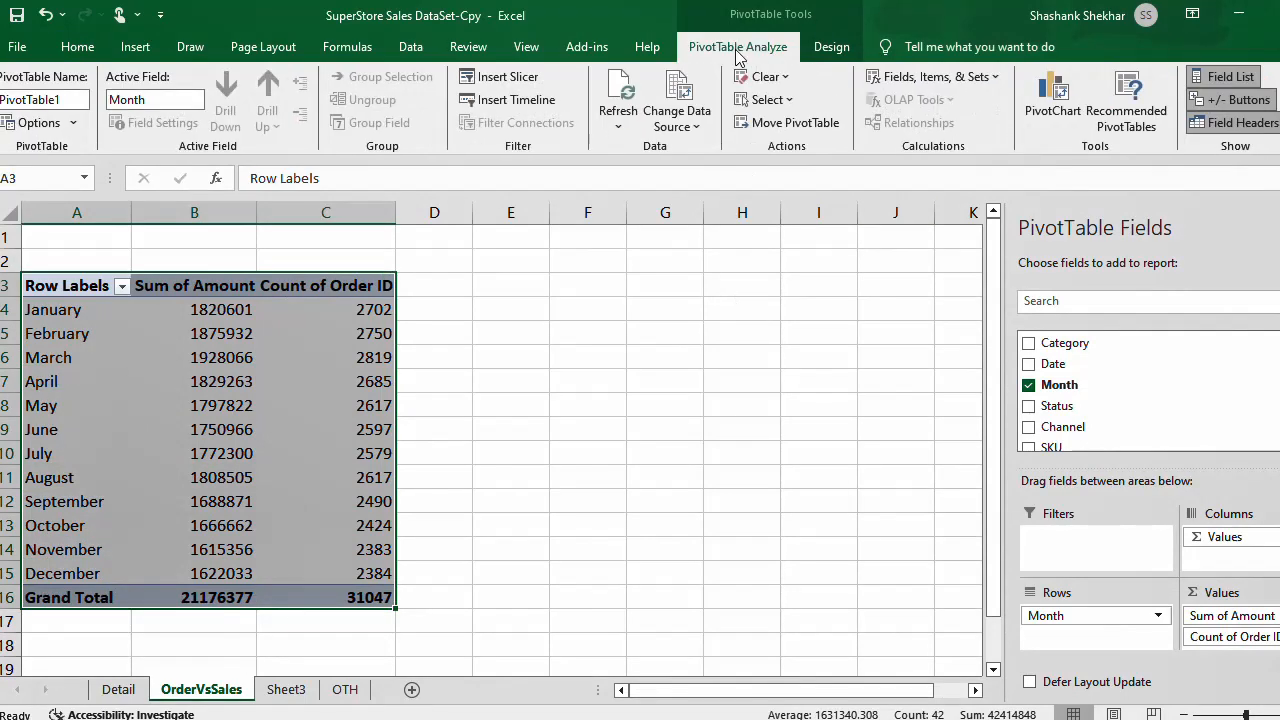
{"action": "left_click", "coordinate": [830, 47]}
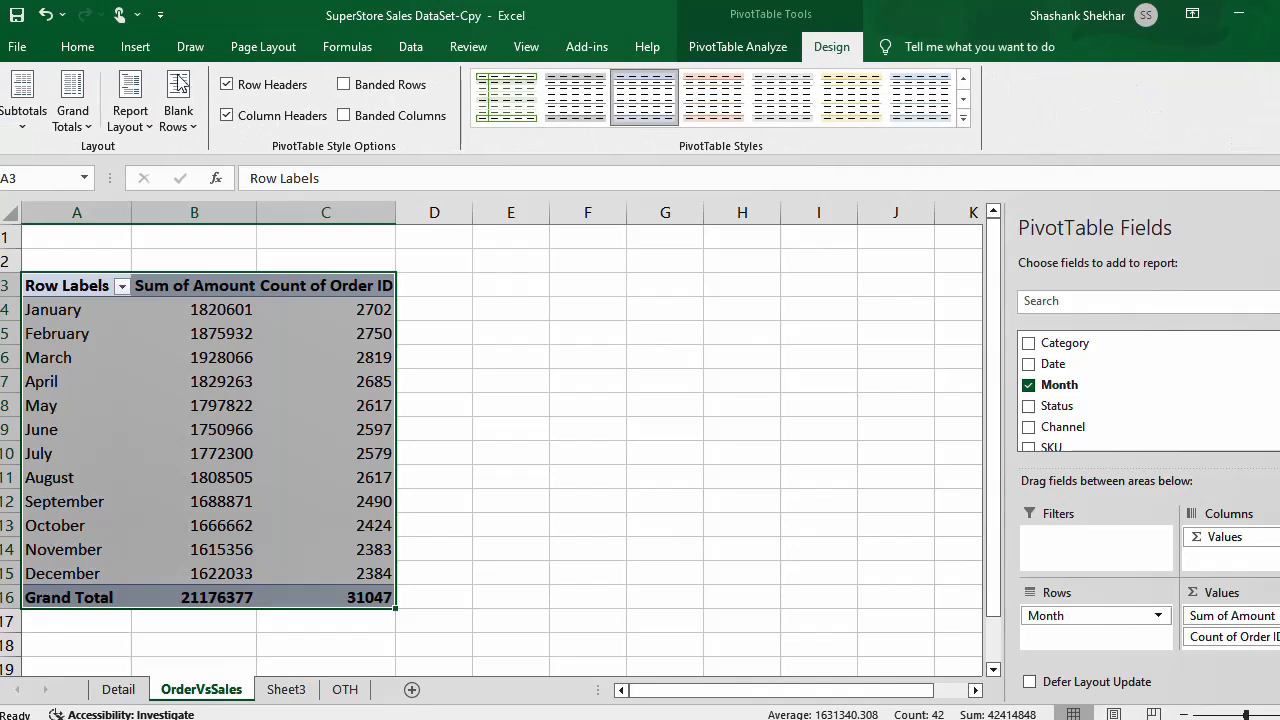
{"action": "left_click", "coordinate": [90, 127]}
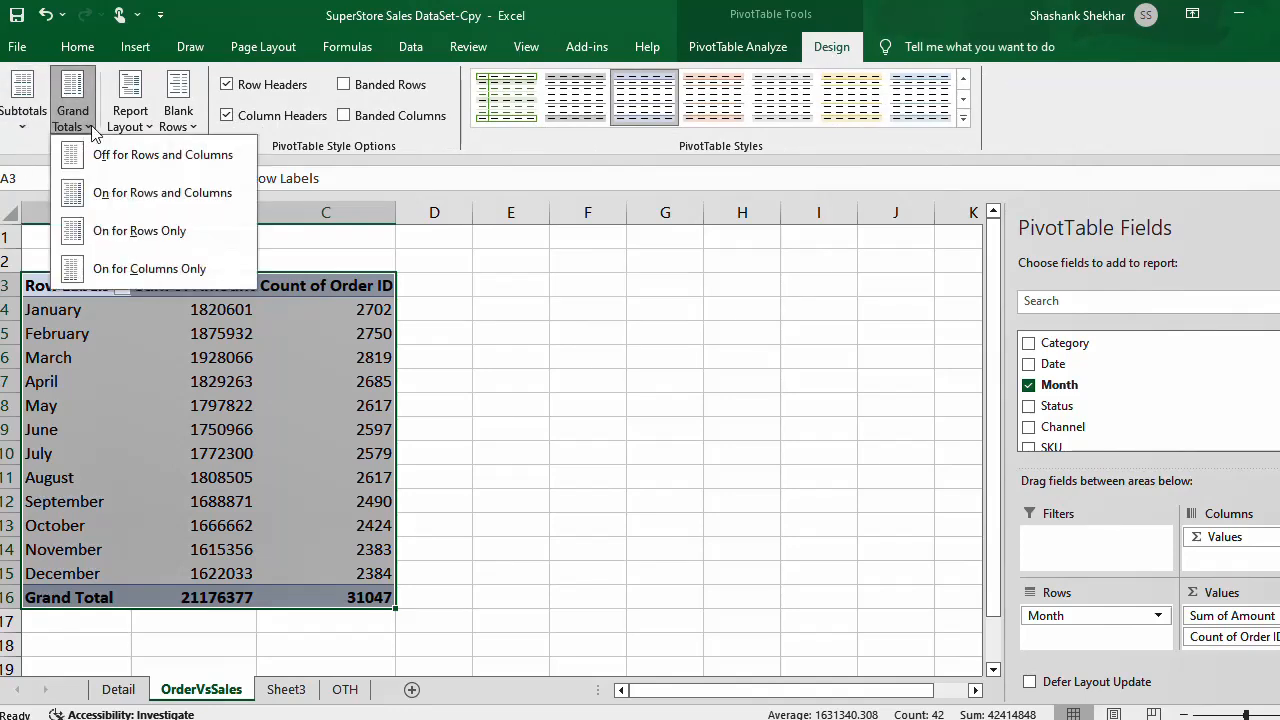
{"action": "left_click", "coordinate": [120, 157]}
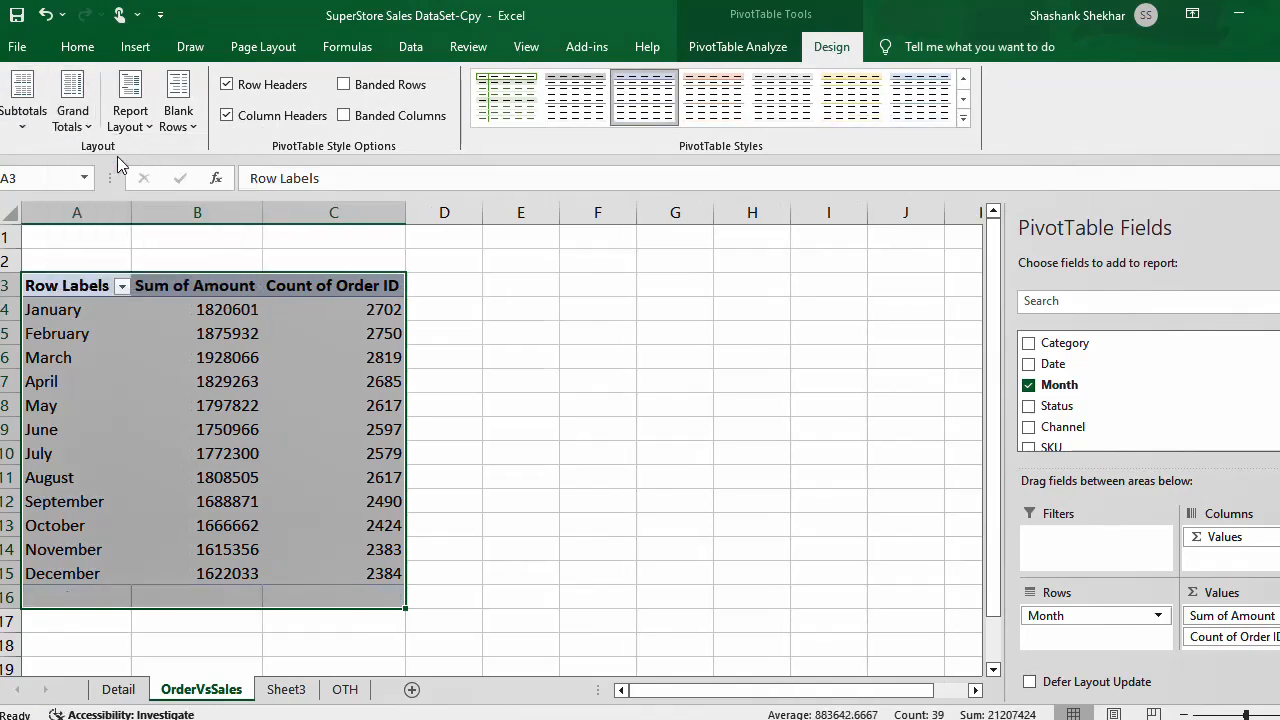
{"action": "left_click", "coordinate": [646, 508]}
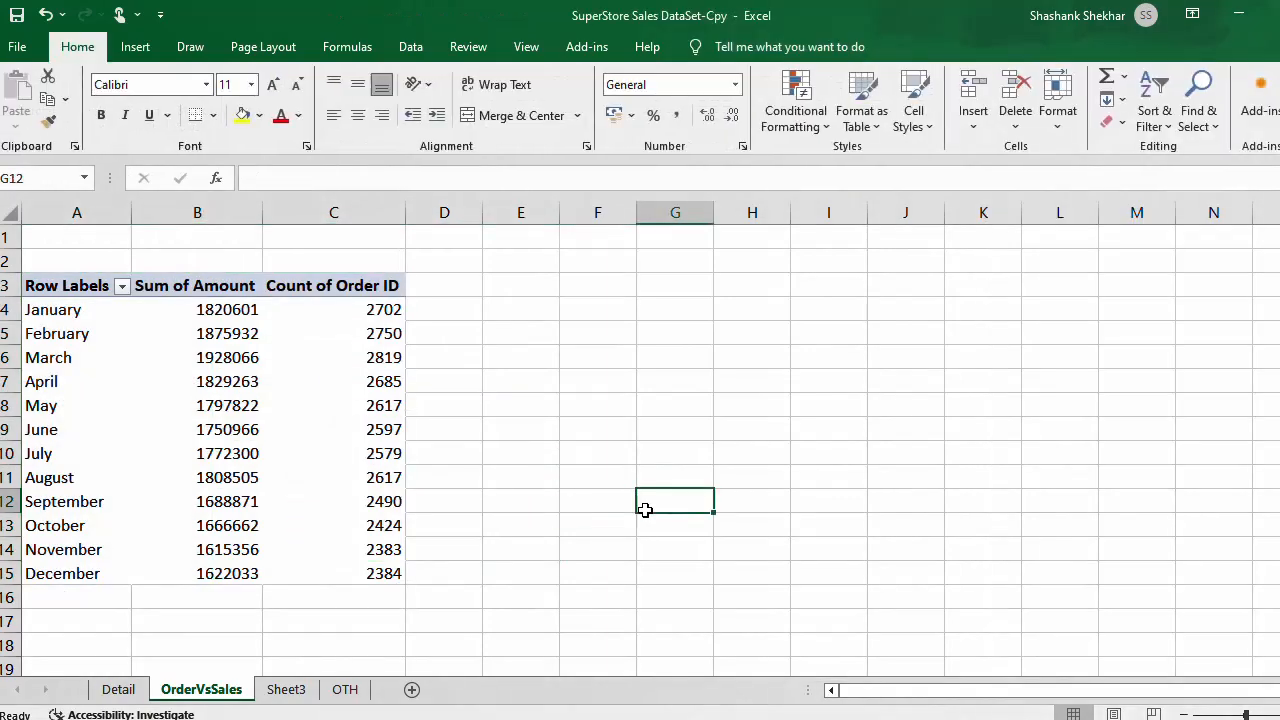
Step: Select the whole pivot table, from the header row through December, and start inserting a PivotChart from it
{"action": "left_click_drag", "start_coordinate": [52, 283], "coordinate": [372, 578]}
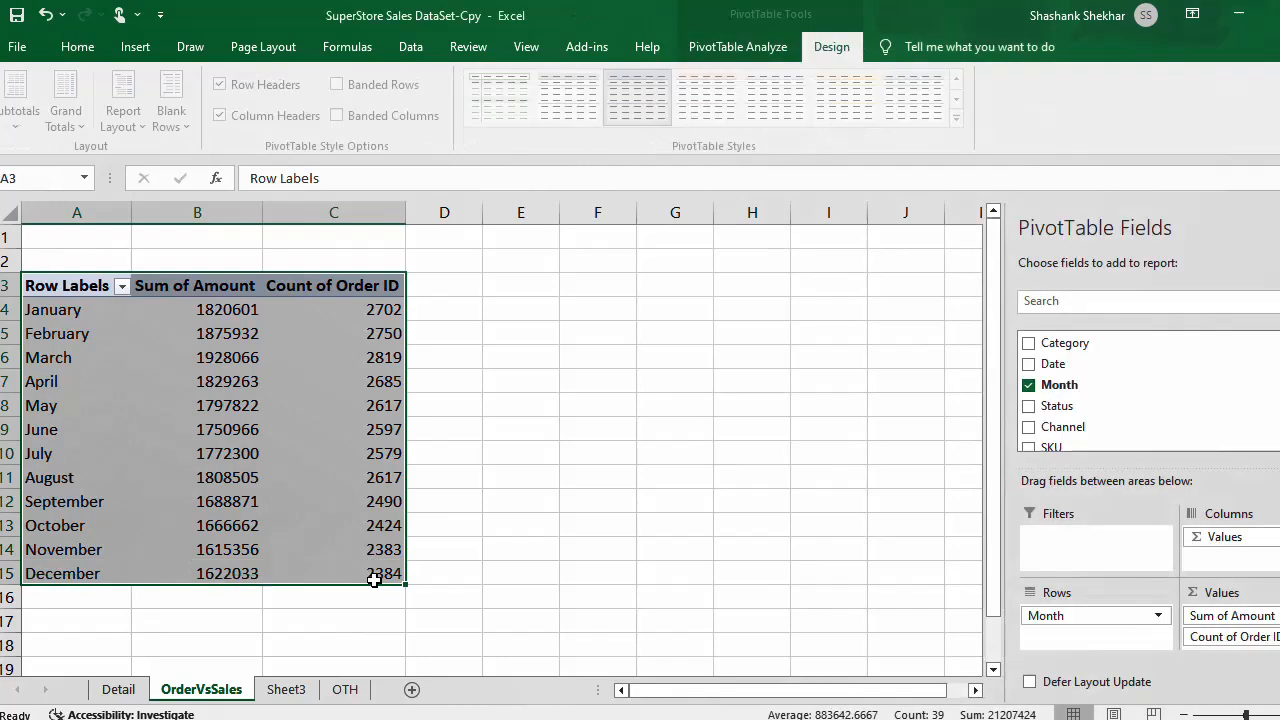
{"action": "left_click", "coordinate": [738, 56]}
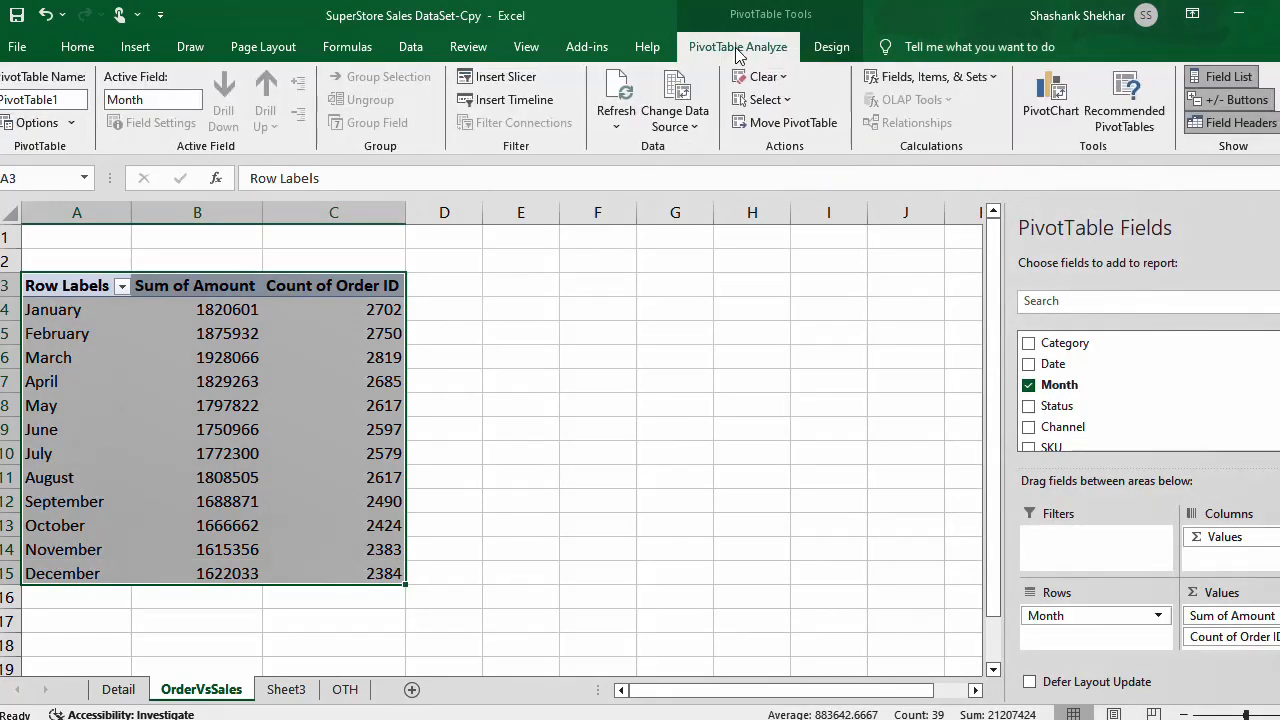
{"action": "left_click", "coordinate": [1058, 114]}
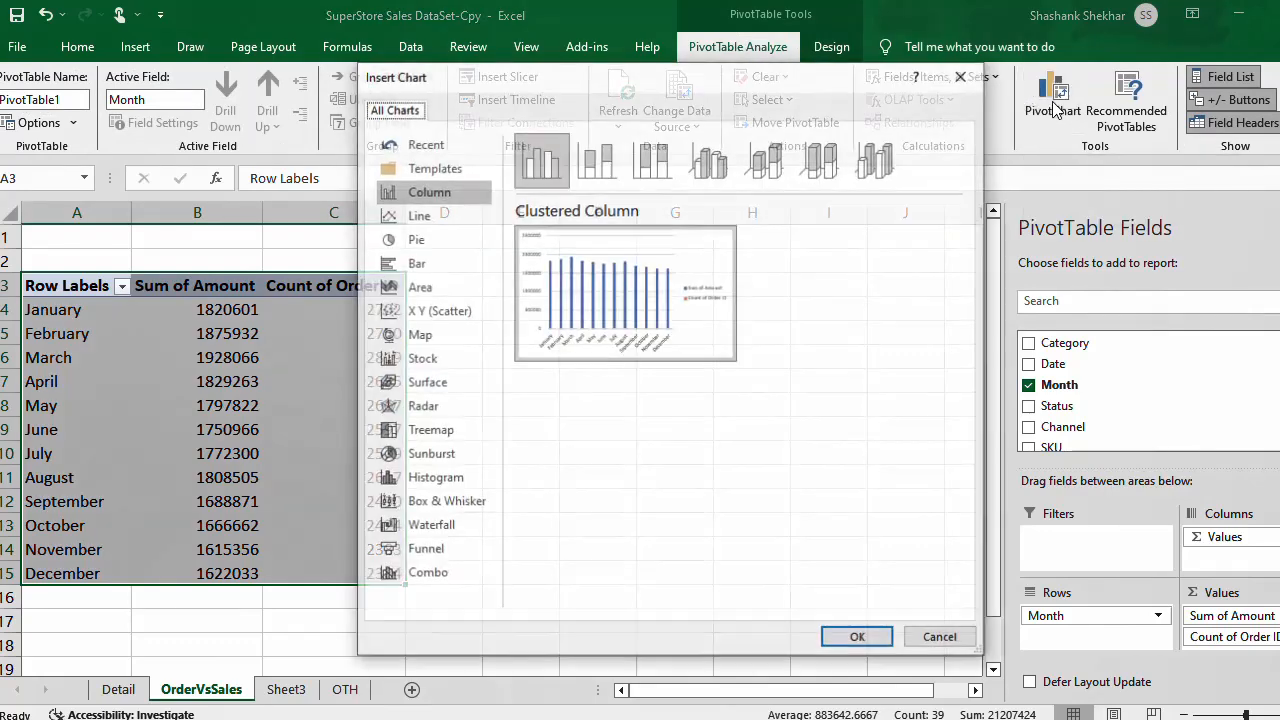
Step: Preview the available chart types, including line, pie, bar, area, surface and combo, to compare how they present the monthly sales and order counts
{"action": "left_click", "coordinate": [447, 214]}
{"action": "left_click", "coordinate": [448, 238]}
{"action": "left_click", "coordinate": [450, 262]}
{"action": "left_click", "coordinate": [444, 286]}
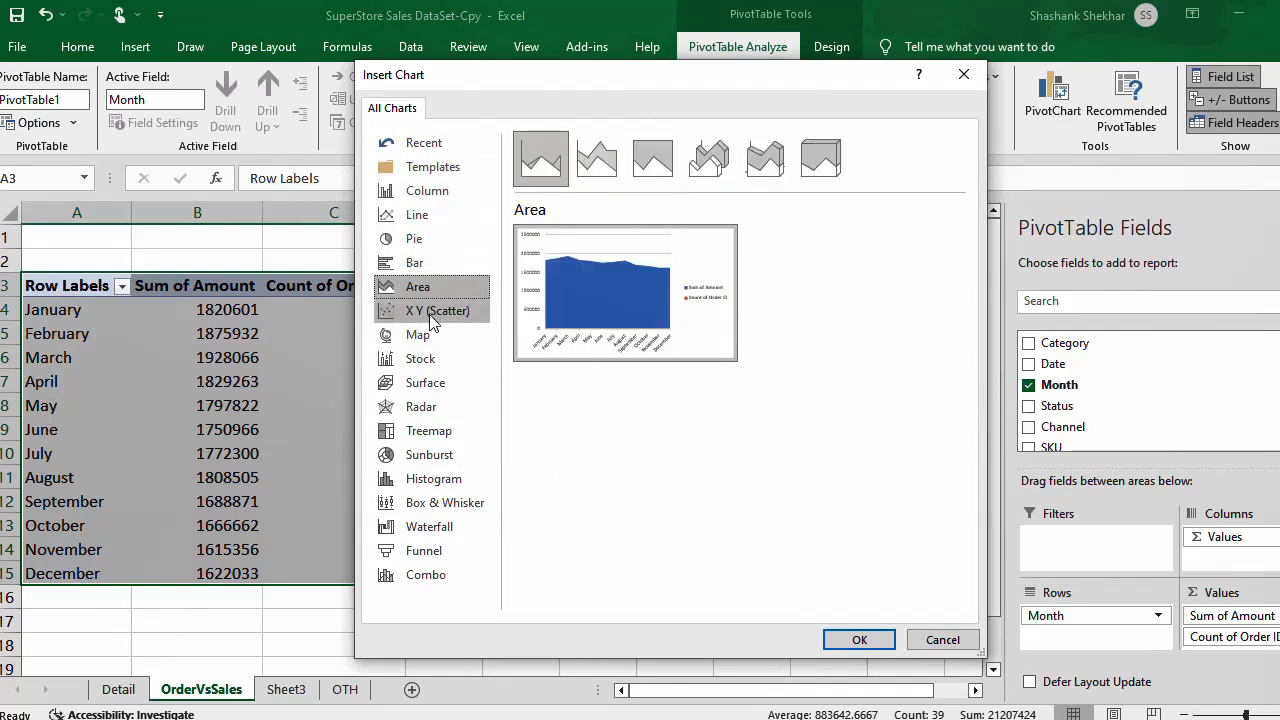
{"action": "left_click", "coordinate": [433, 313]}
{"action": "left_click", "coordinate": [420, 338]}
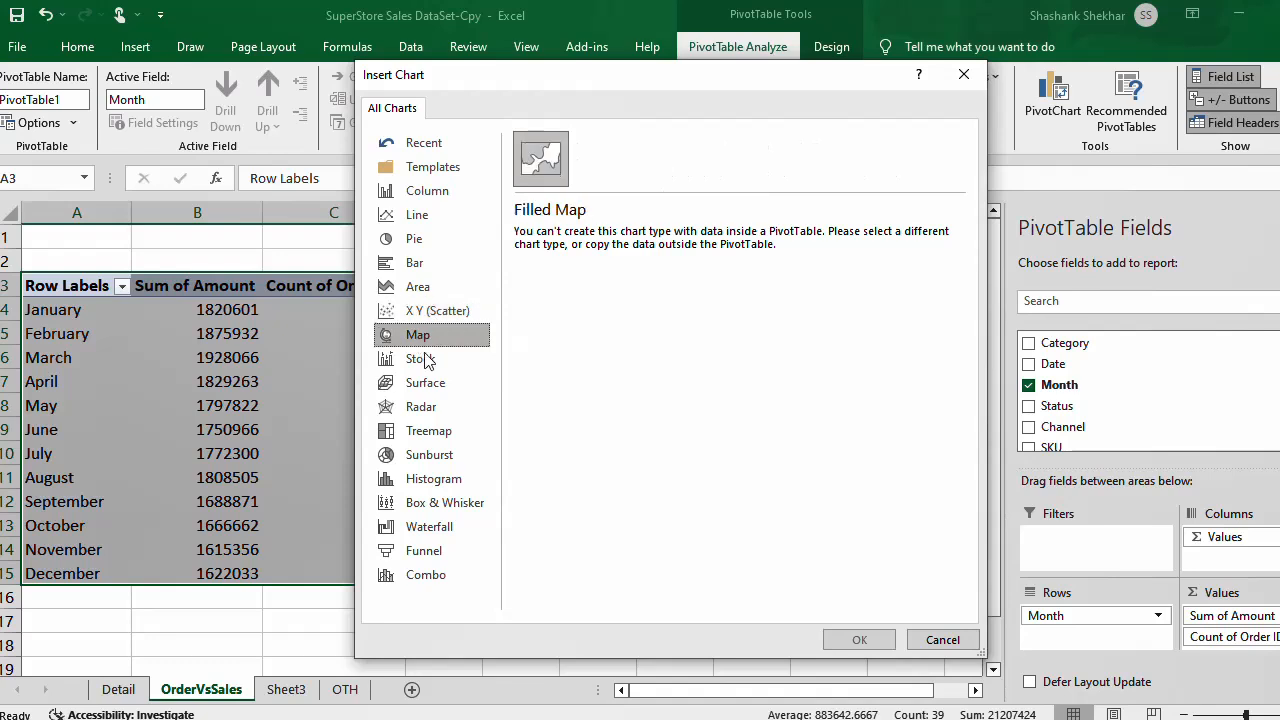
{"action": "left_click", "coordinate": [425, 360]}
{"action": "left_click", "coordinate": [434, 385]}
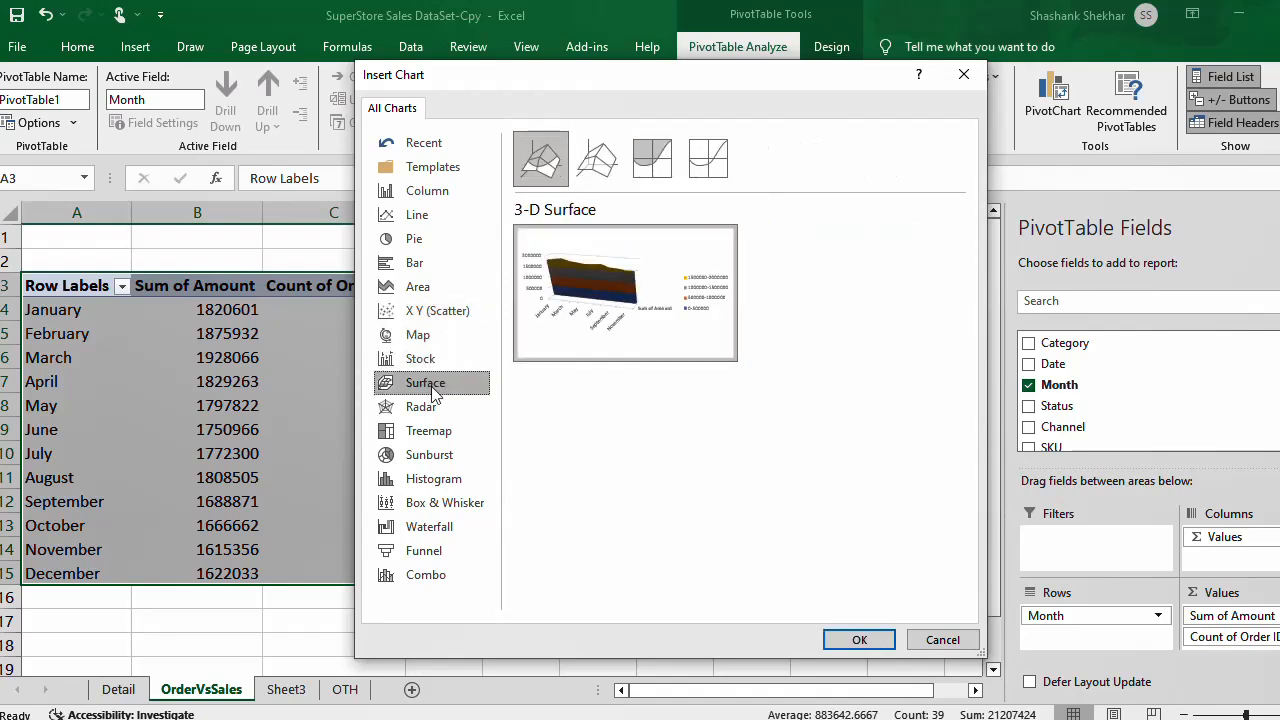
{"action": "left_click", "coordinate": [440, 242]}
{"action": "left_click", "coordinate": [449, 260]}
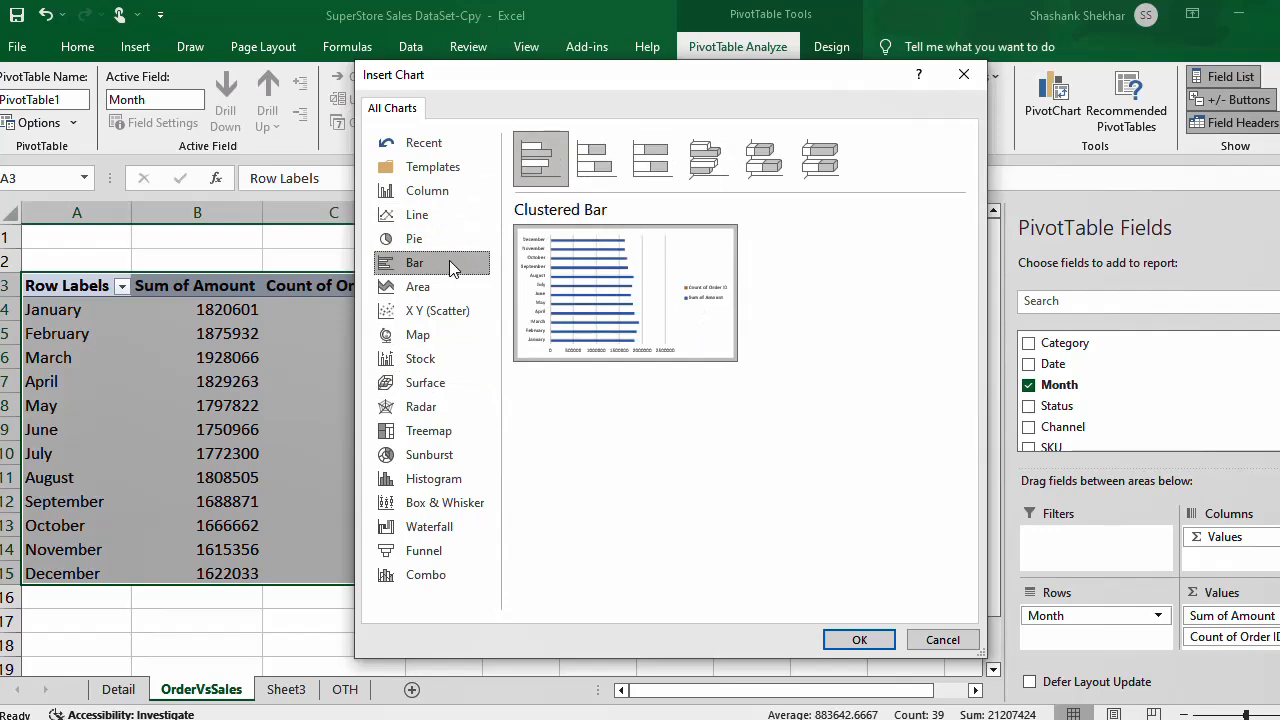
{"action": "left_click", "coordinate": [448, 286]}
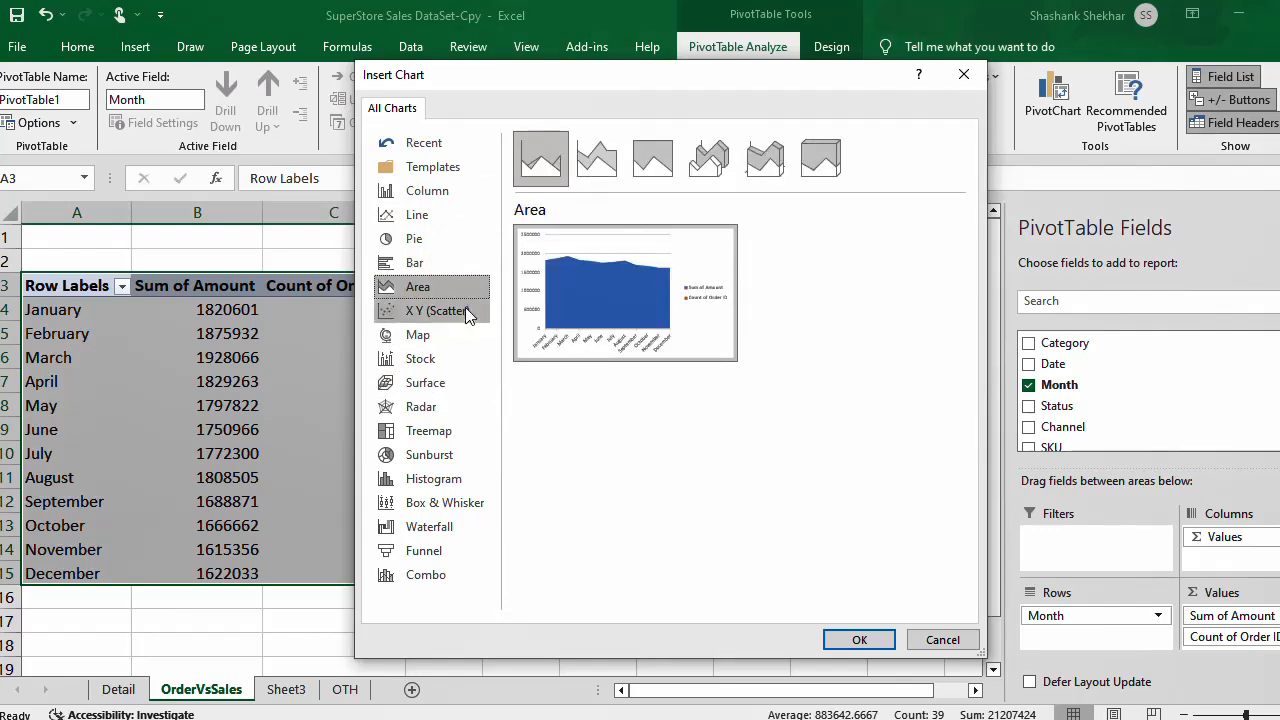
{"action": "left_click", "coordinate": [460, 308]}
{"action": "left_click", "coordinate": [432, 432]}
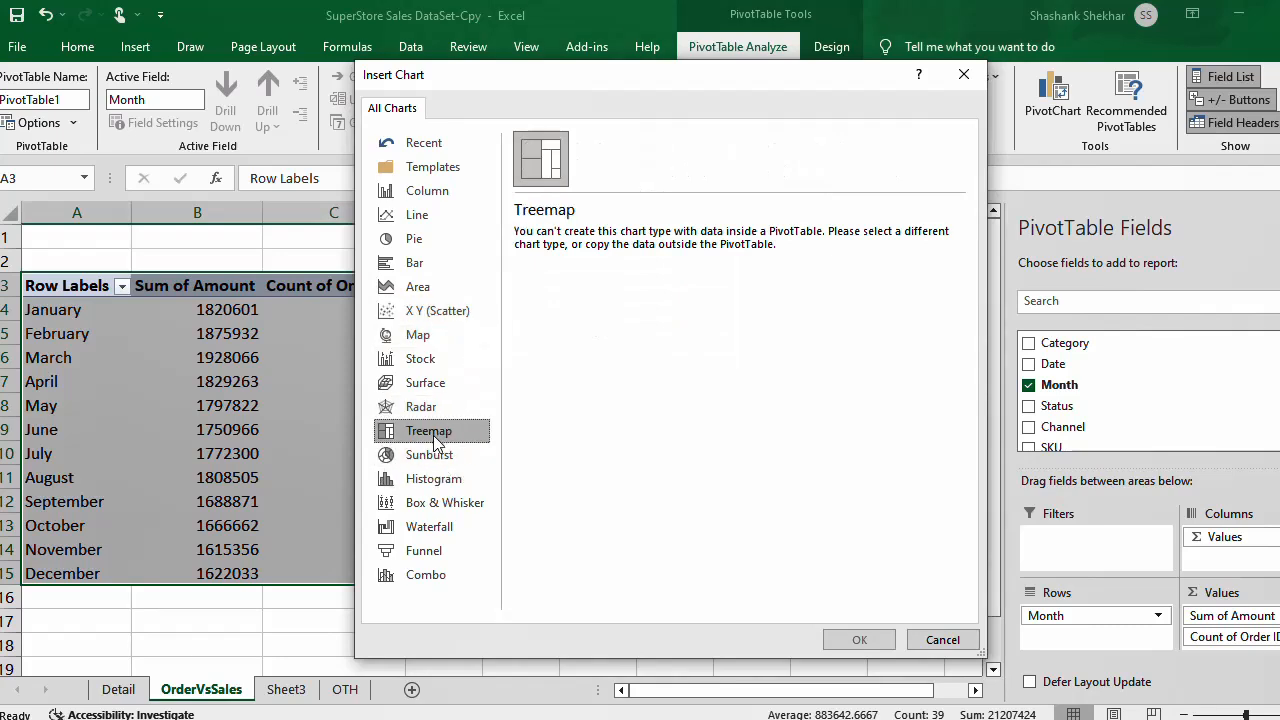
{"action": "left_click", "coordinate": [436, 478]}
{"action": "left_click", "coordinate": [446, 503]}
{"action": "left_click", "coordinate": [447, 527]}
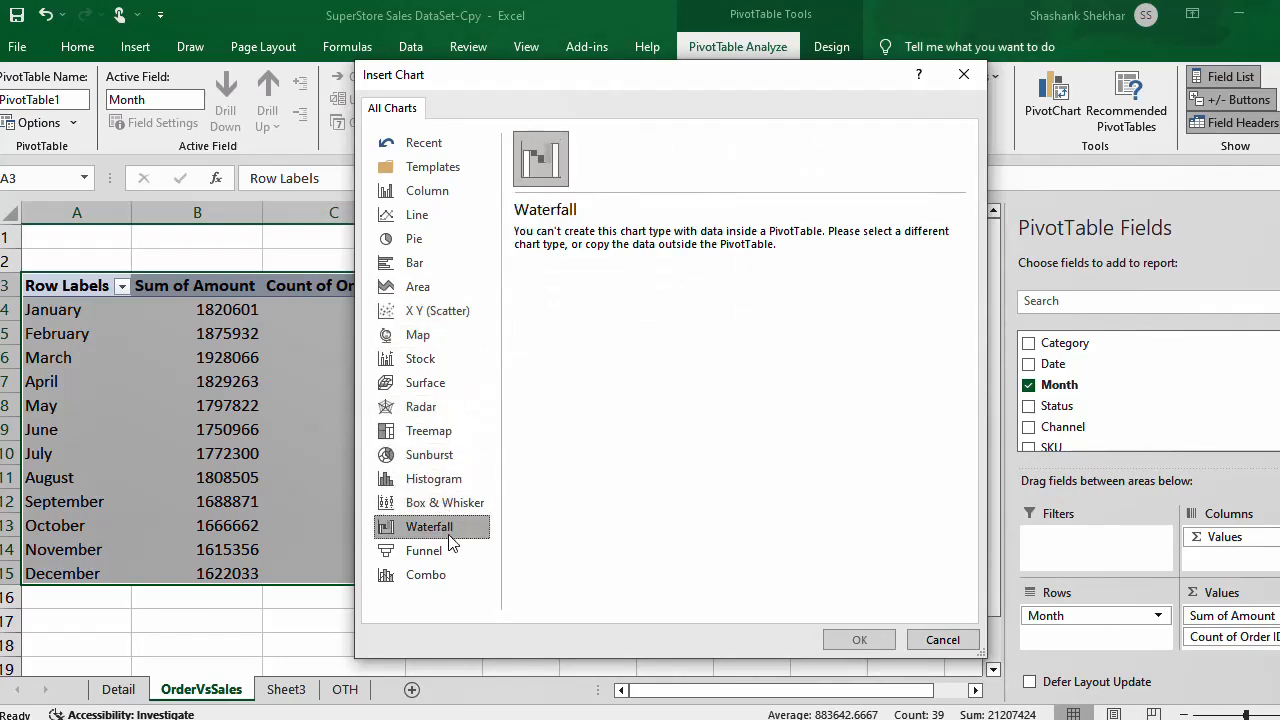
{"action": "left_click", "coordinate": [447, 552]}
{"action": "left_click", "coordinate": [447, 572]}
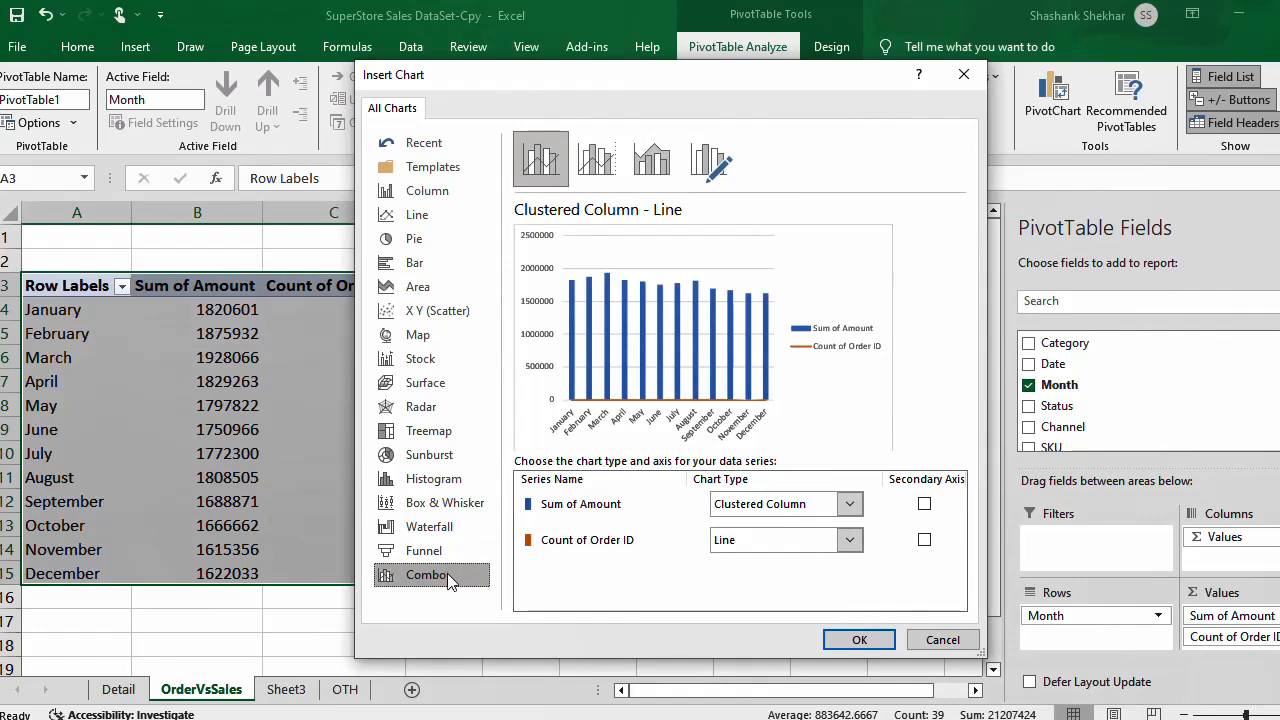
{"action": "left_click", "coordinate": [433, 552]}
{"action": "left_click", "coordinate": [432, 503]}
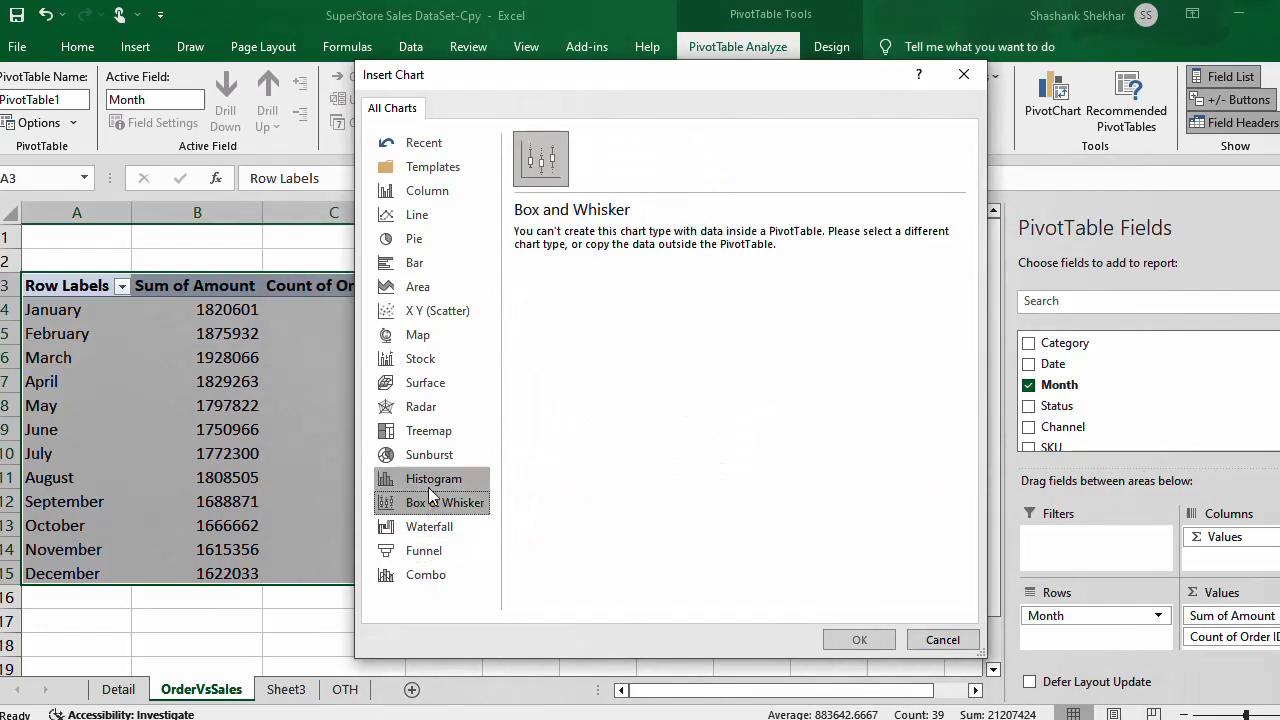
{"action": "left_click", "coordinate": [432, 479]}
{"action": "left_click", "coordinate": [420, 408]}
{"action": "left_click", "coordinate": [416, 386]}
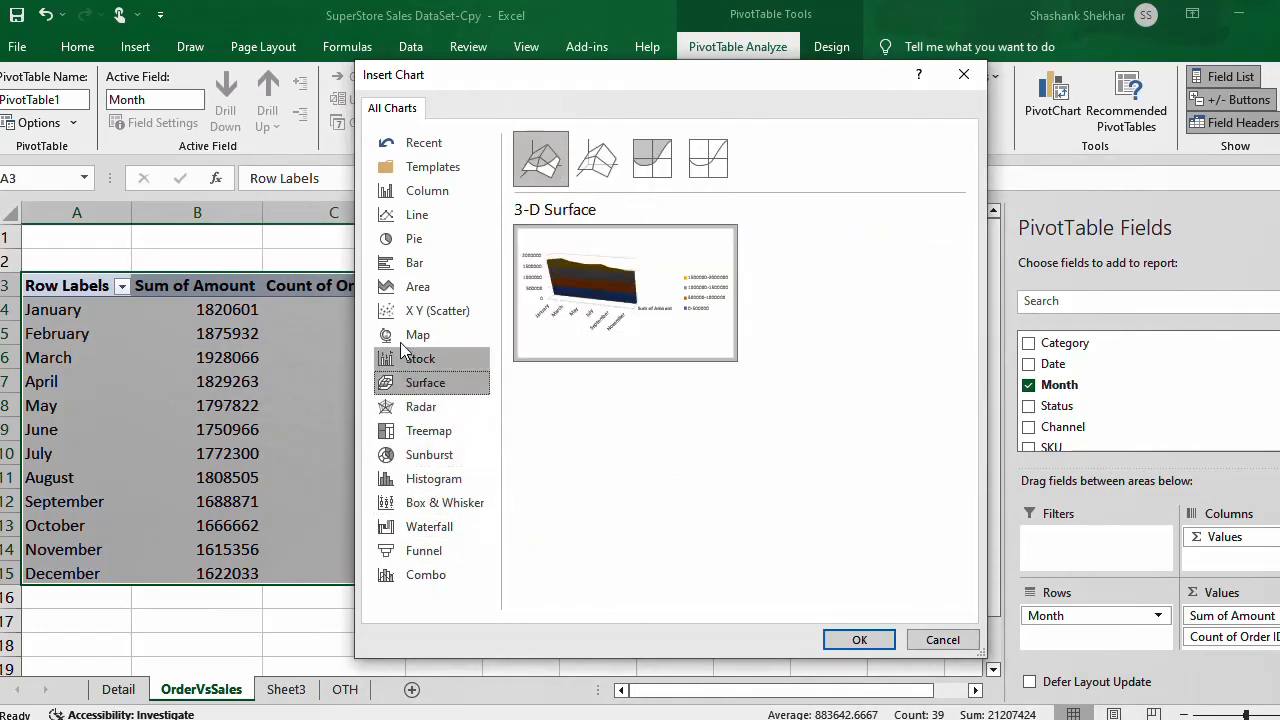
{"action": "left_click", "coordinate": [407, 336]}
{"action": "left_click", "coordinate": [404, 289]}
{"action": "left_click", "coordinate": [400, 175]}
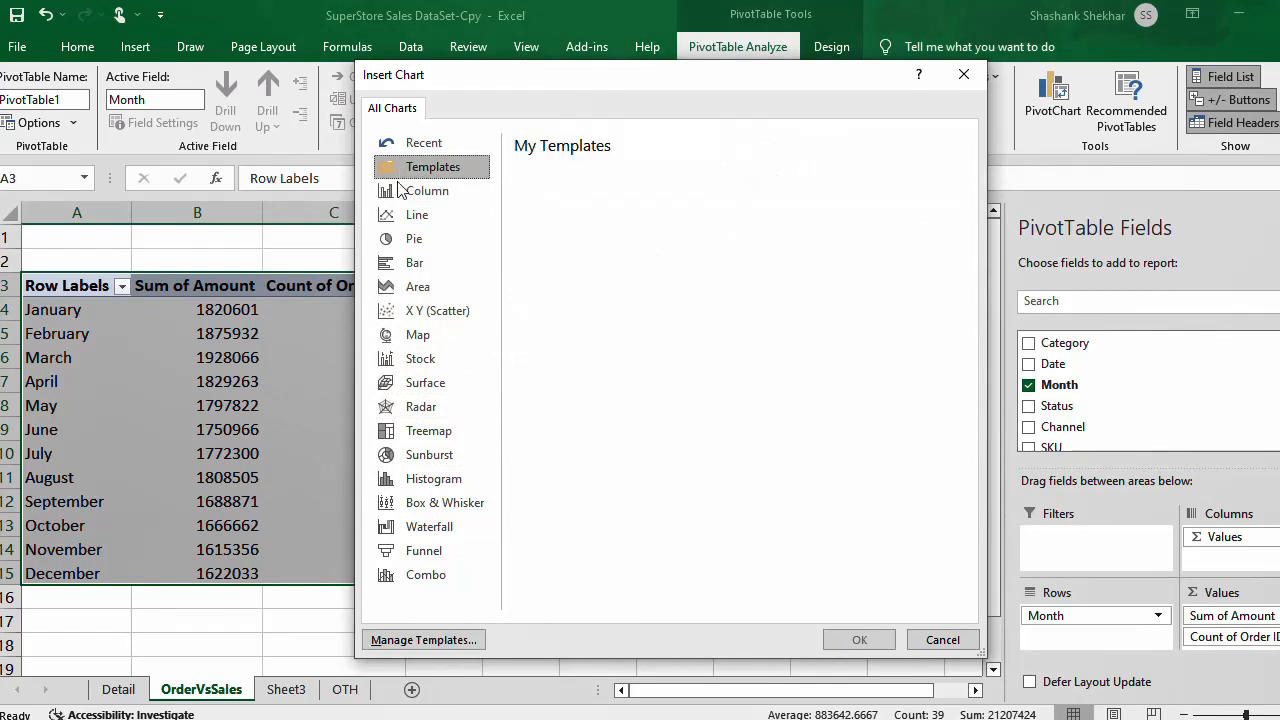
{"action": "left_click", "coordinate": [400, 189]}
{"action": "left_click", "coordinate": [418, 216]}
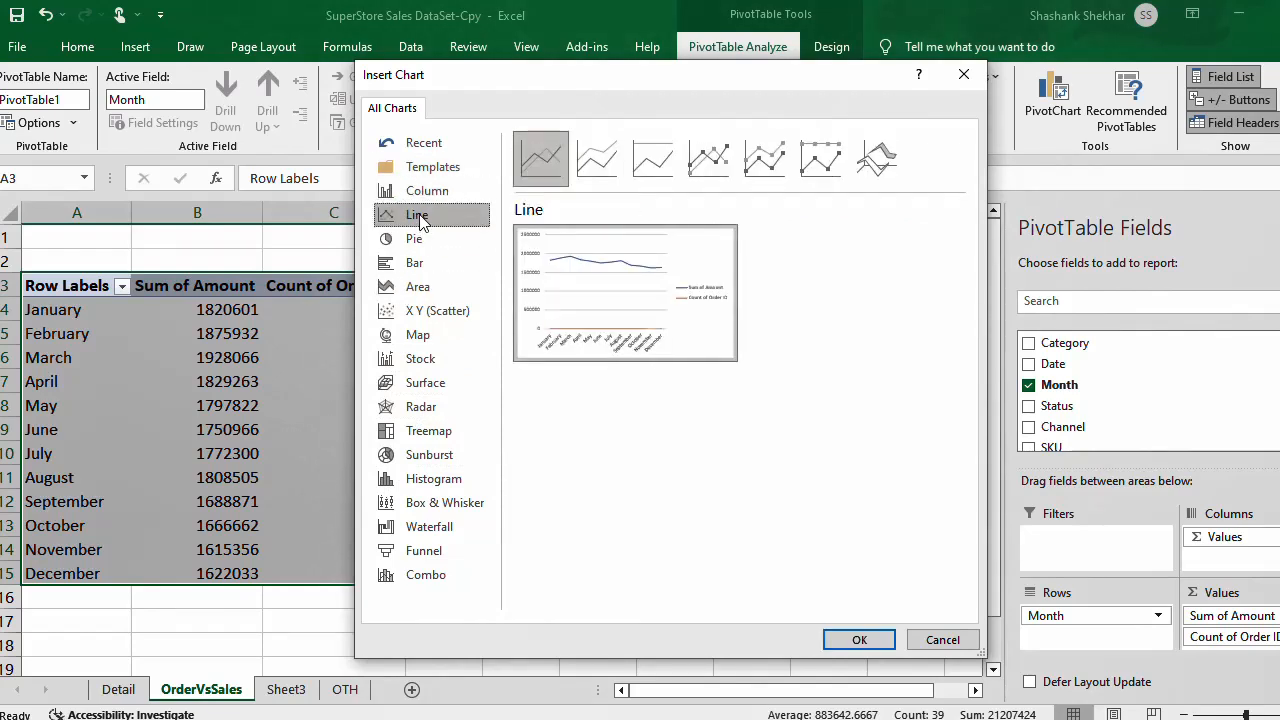
{"action": "left_click", "coordinate": [425, 234]}
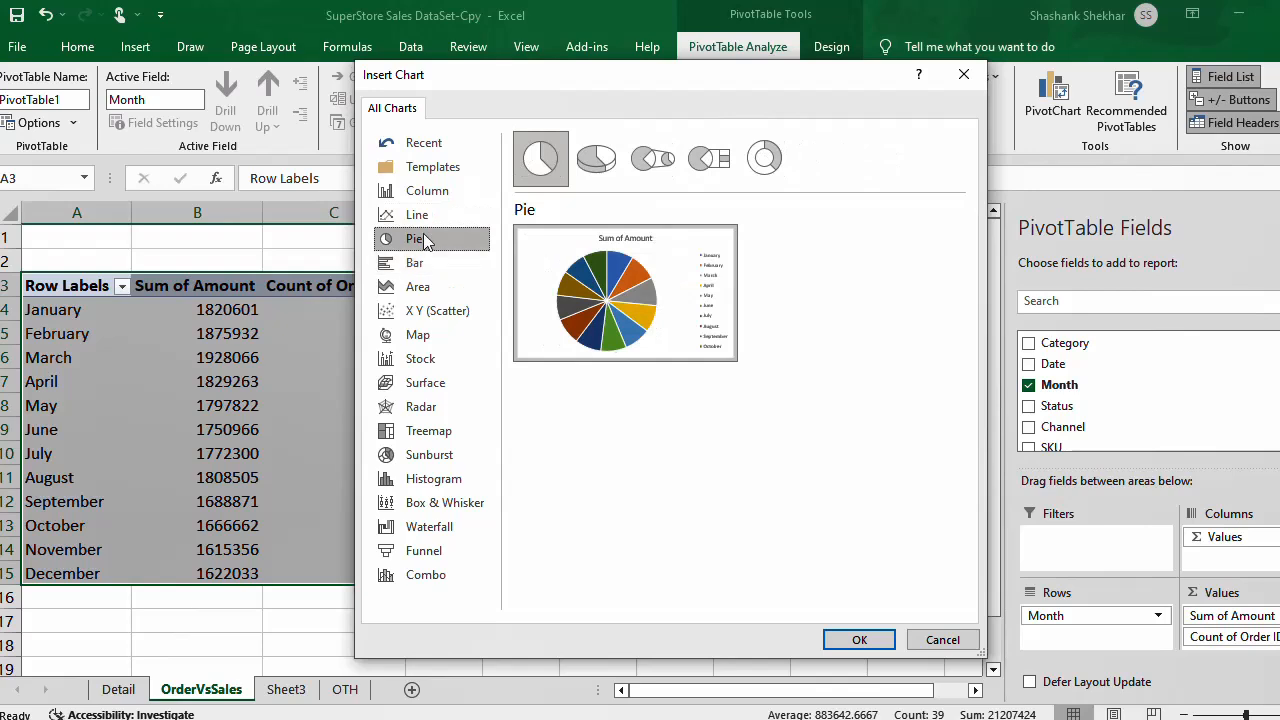
{"action": "left_click", "coordinate": [435, 265]}
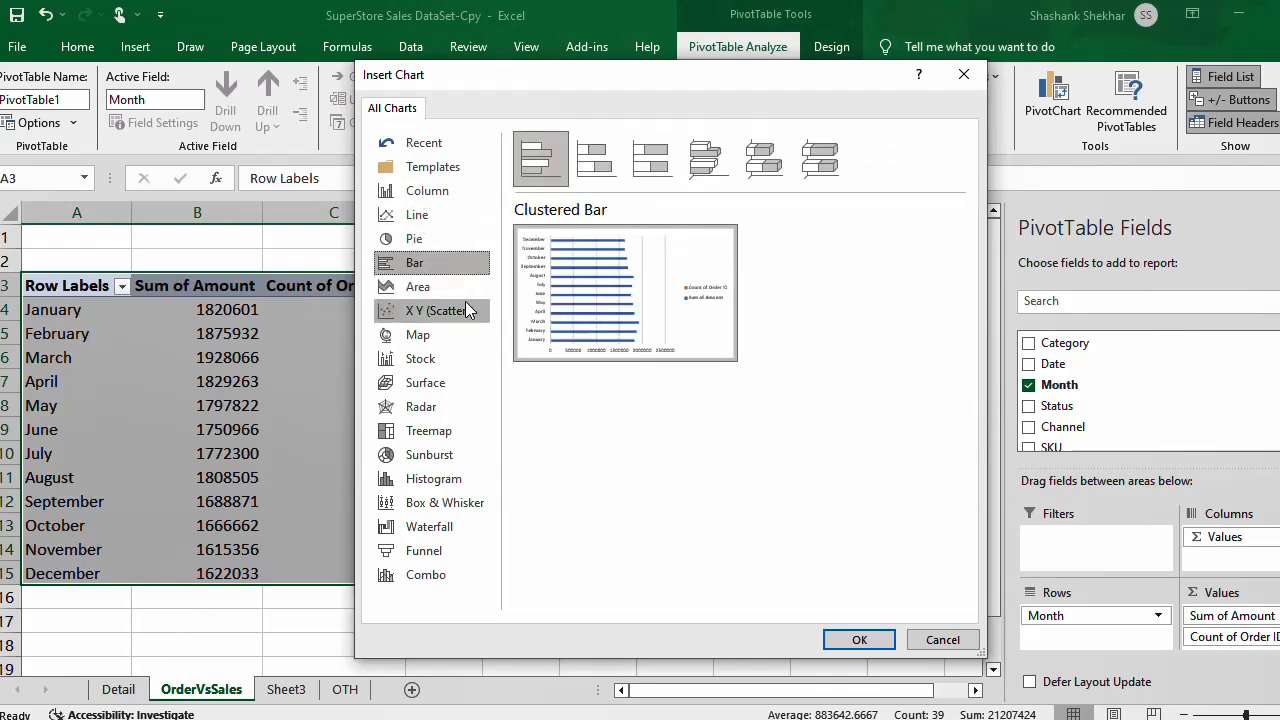
Step: Insert a combo PivotChart with Sum of Amount as clustered columns and Count of Order ID as a line on the secondary axis
{"action": "left_click", "coordinate": [430, 577]}
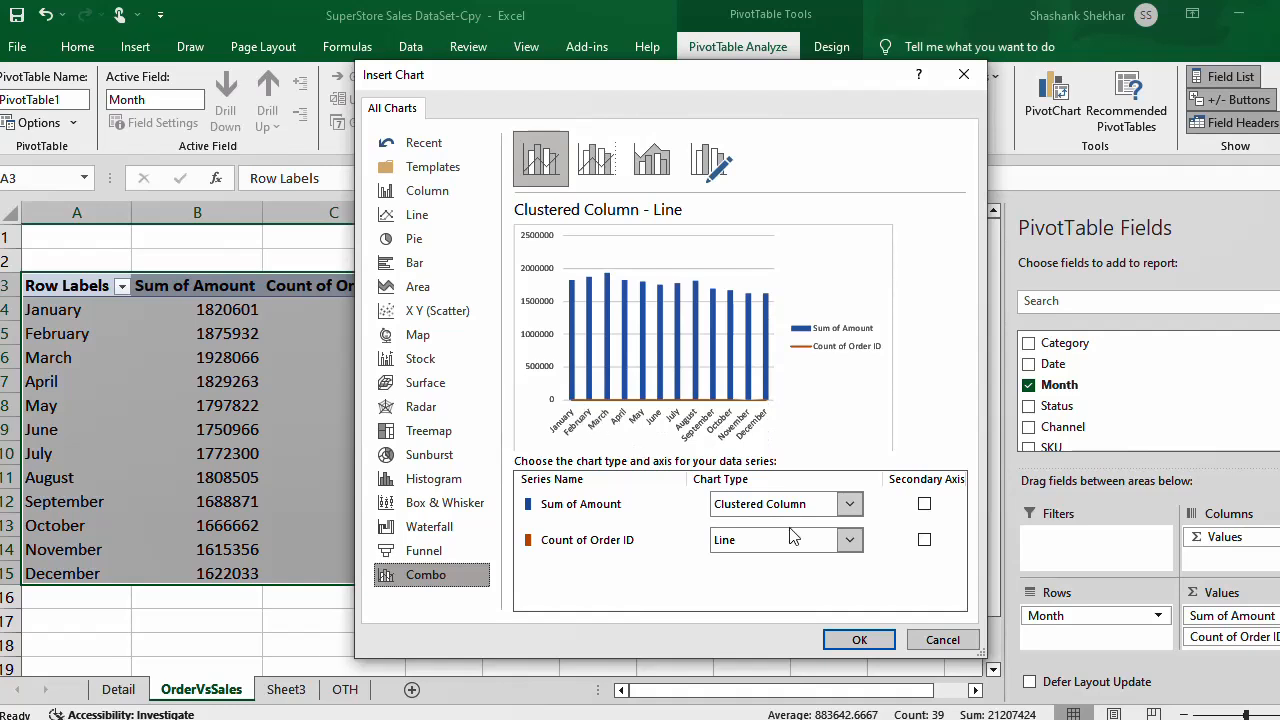
{"action": "left_click", "coordinate": [924, 541]}
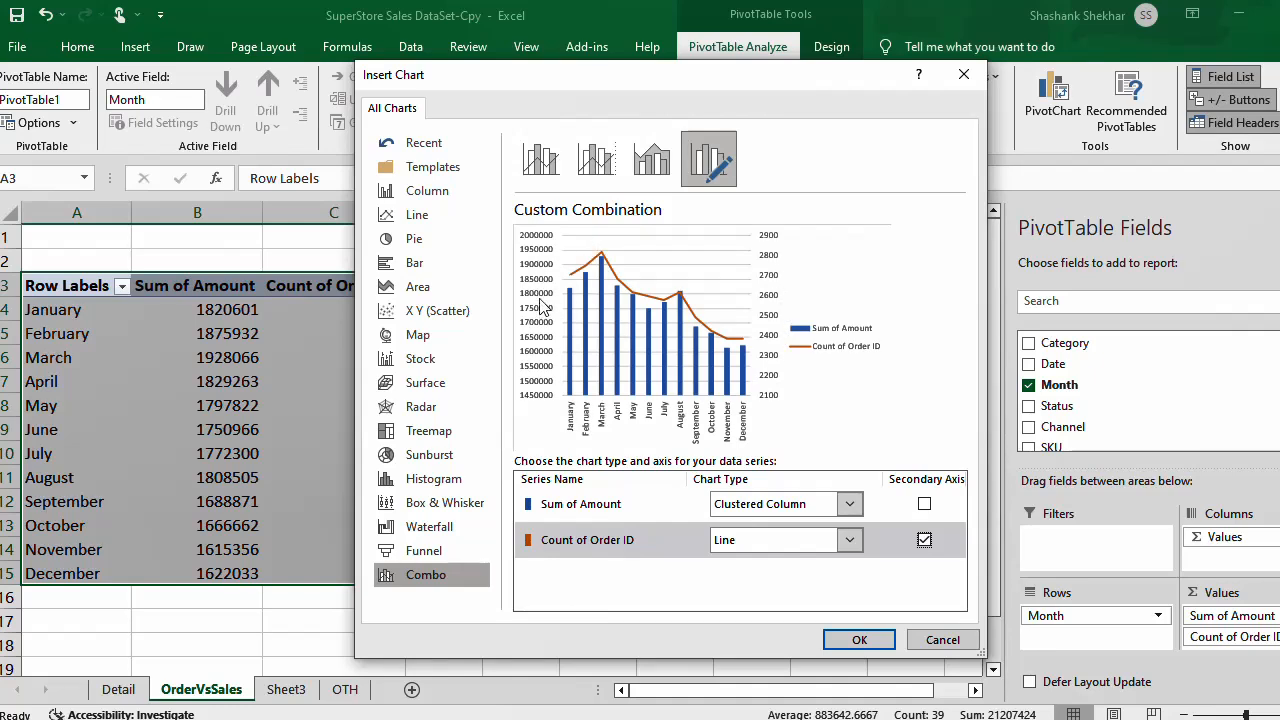
{"action": "left_click", "coordinate": [862, 641]}
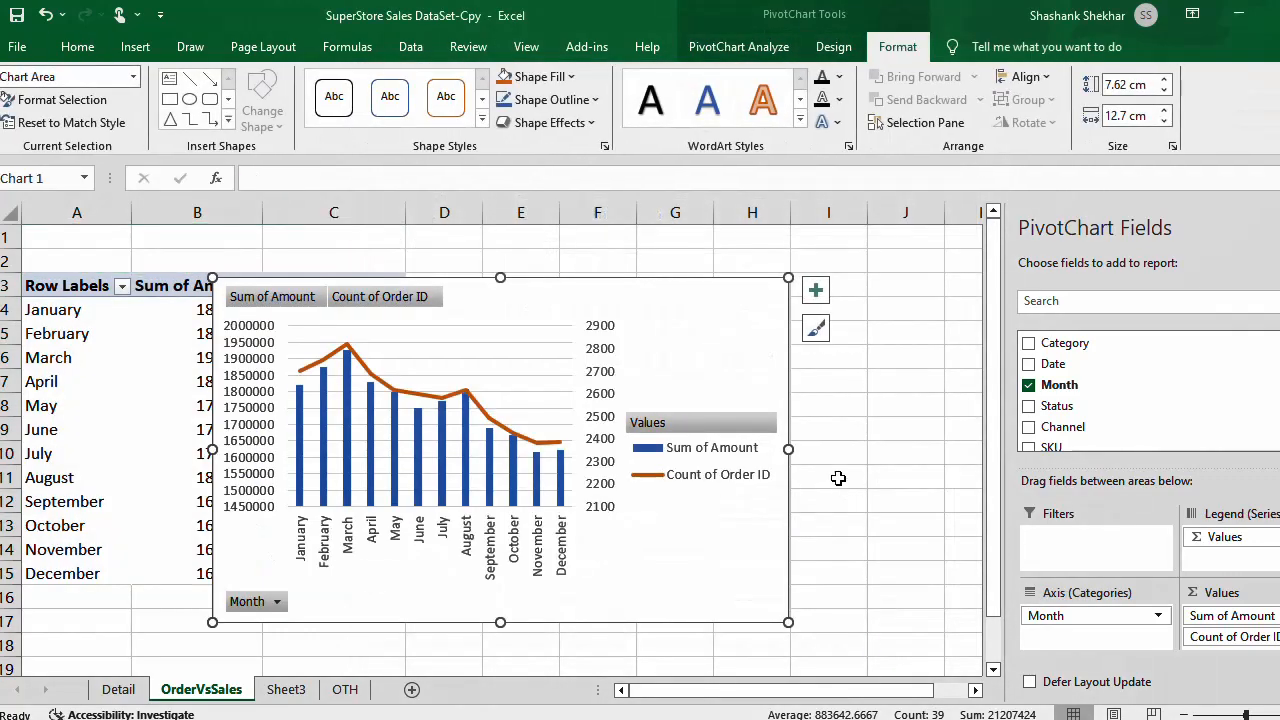
Step: Widen the PivotChart to about 13 cm and move its legend up to the chart's upper-right corner
{"action": "left_click_drag", "start_coordinate": [790, 452], "coordinate": [803, 449]}
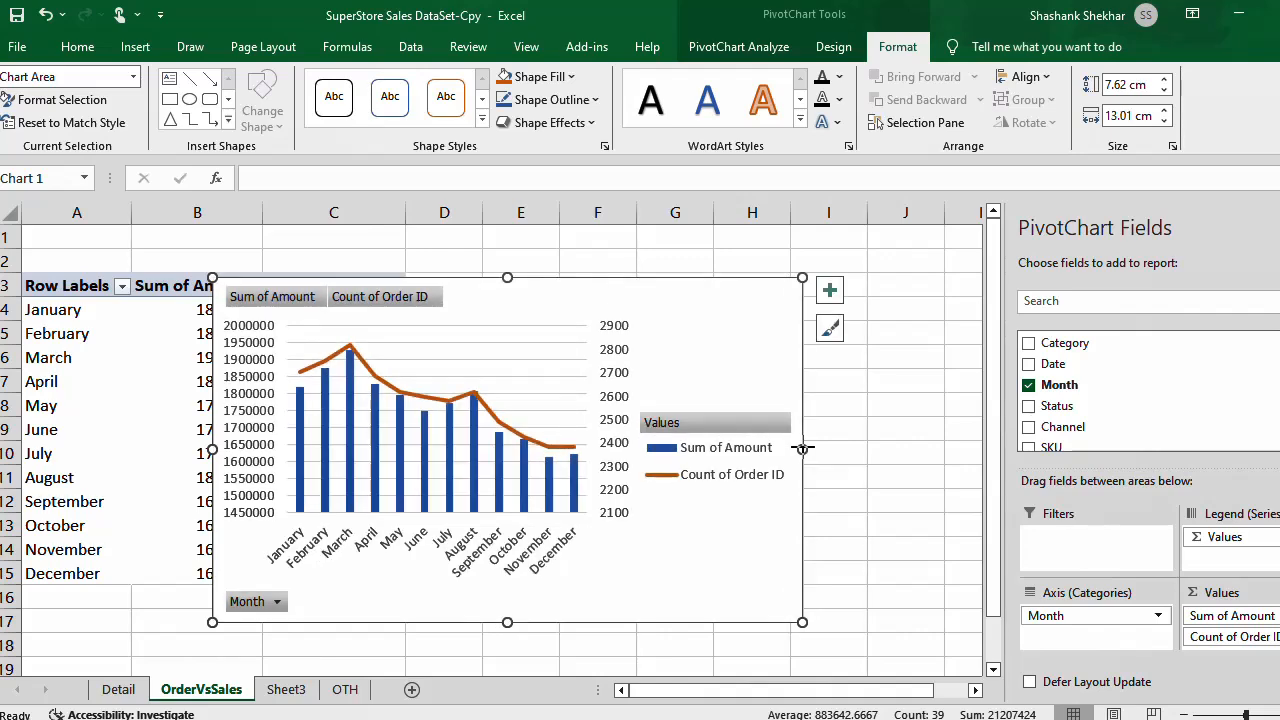
{"action": "left_click", "coordinate": [886, 481]}
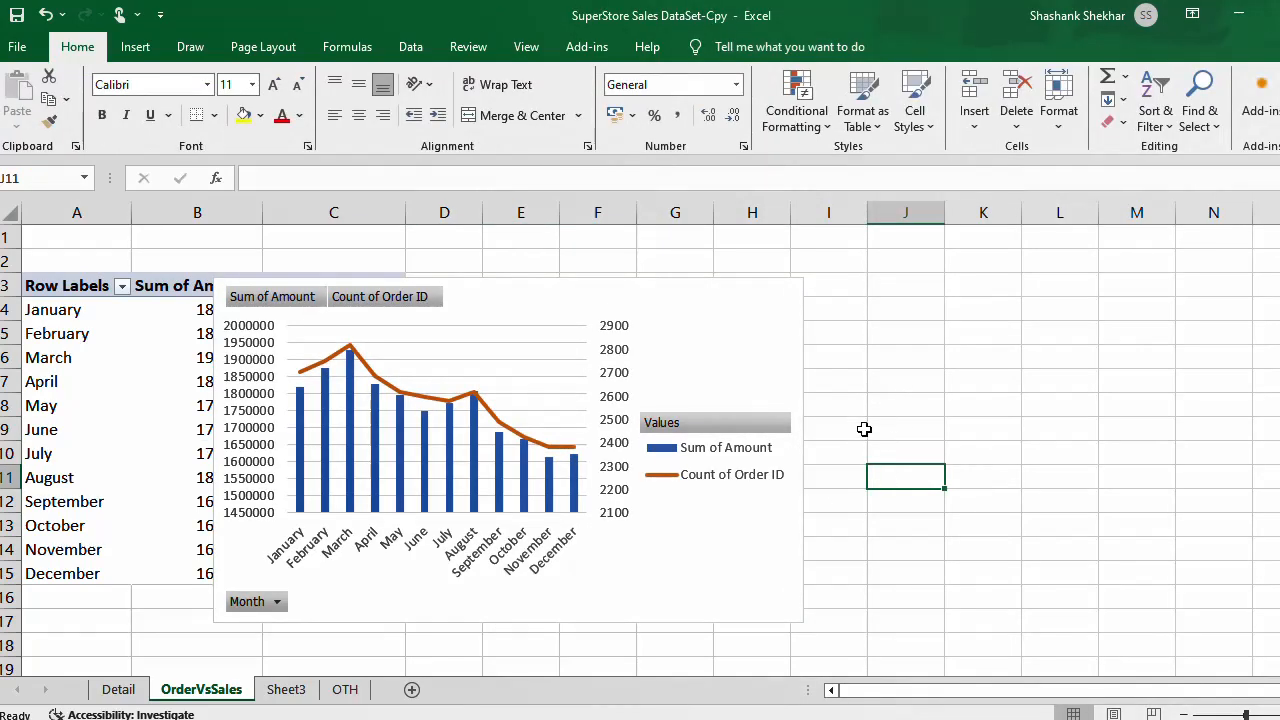
{"action": "left_click", "coordinate": [757, 448]}
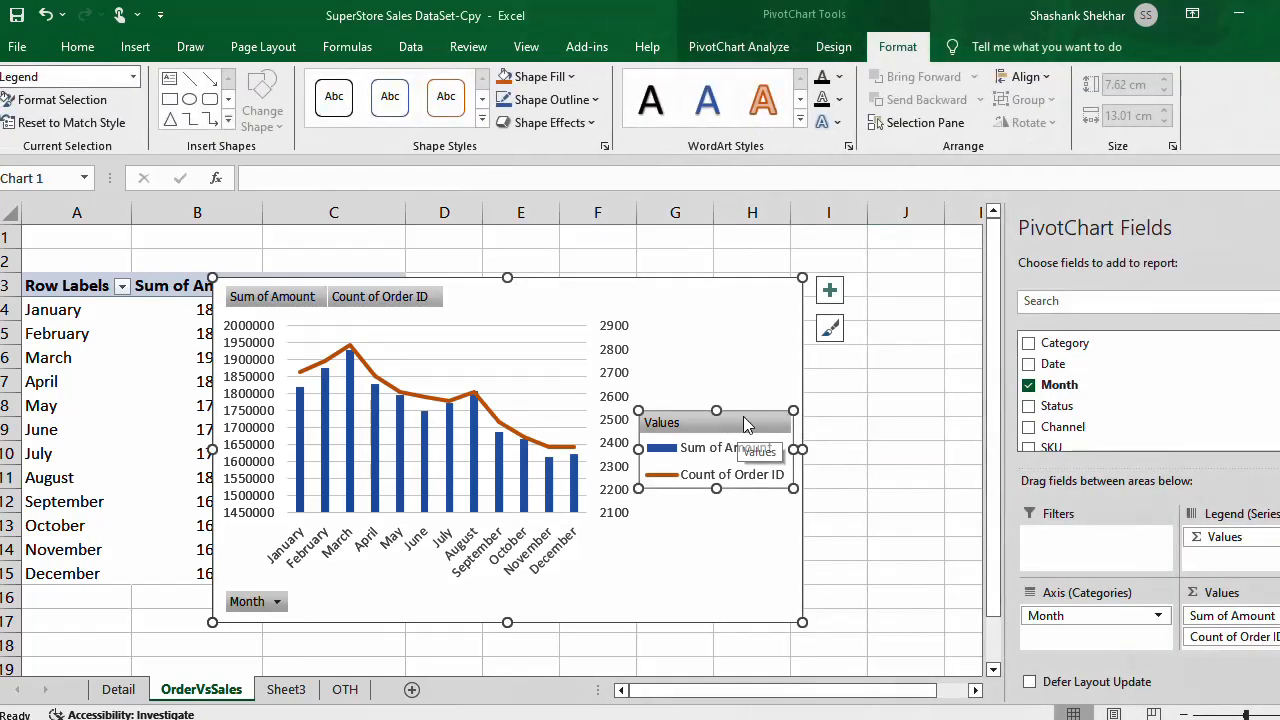
{"action": "left_click", "coordinate": [743, 423]}
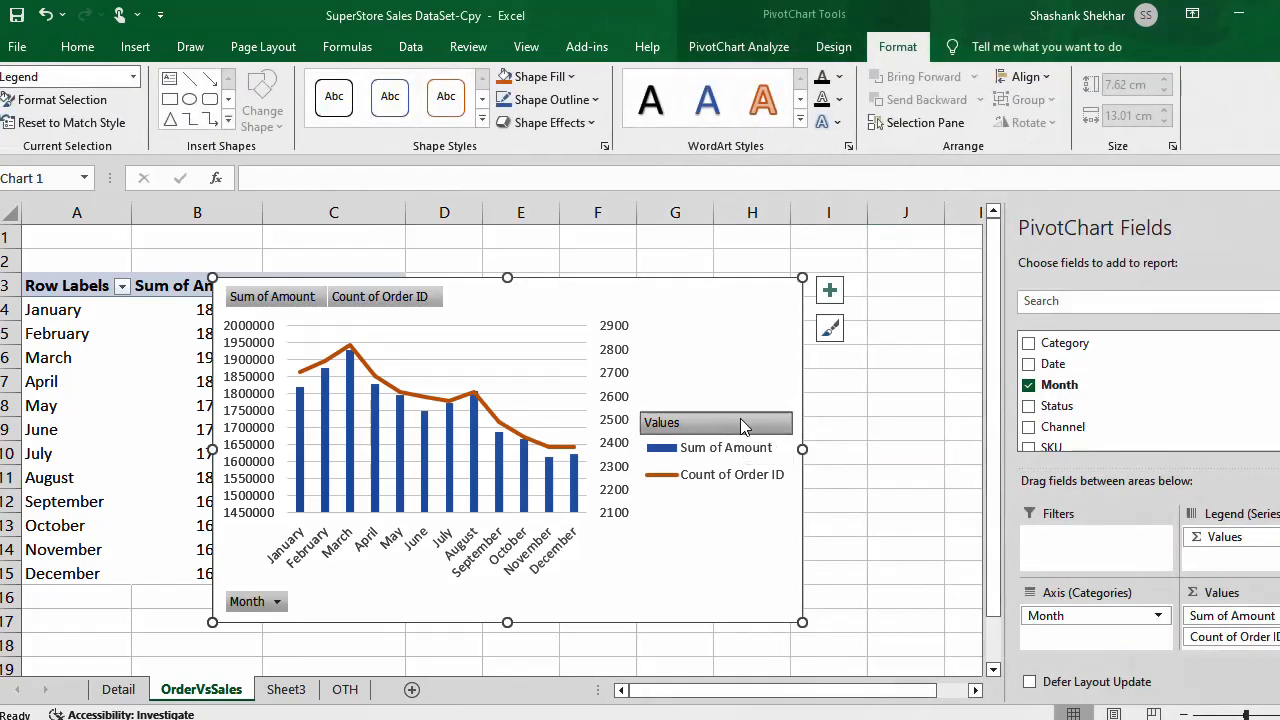
{"action": "left_click", "coordinate": [745, 474]}
{"action": "left_click_drag", "start_coordinate": [738, 448], "coordinate": [737, 334]}
{"action": "left_click", "coordinate": [592, 413]}
{"action": "left_click", "coordinate": [579, 424]}
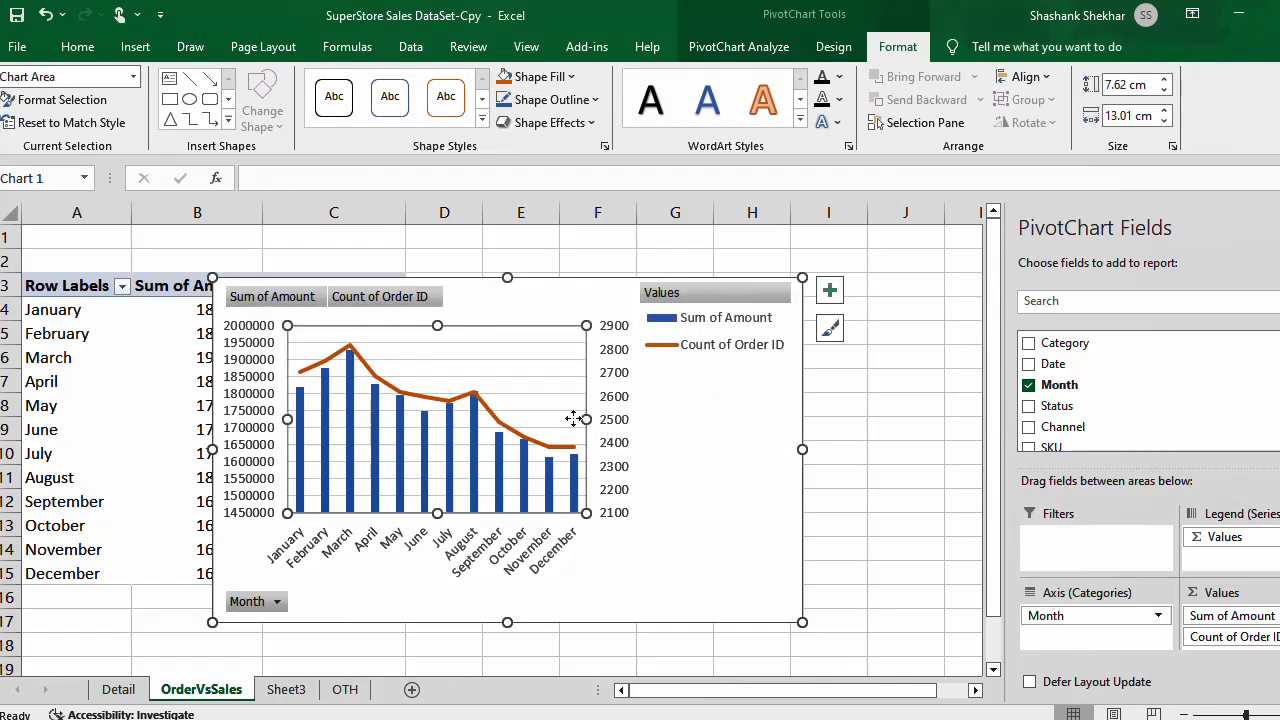
{"action": "left_click", "coordinate": [630, 486]}
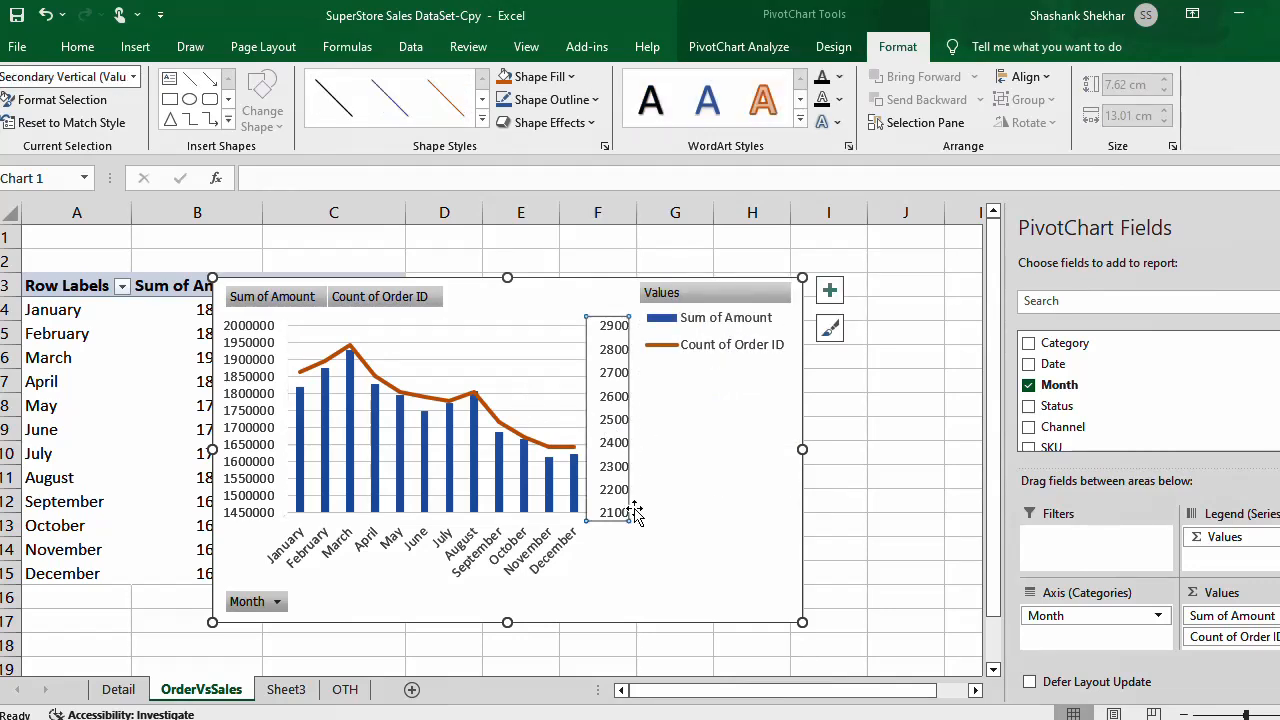
{"action": "left_click", "coordinate": [745, 530]}
Step: Try removing the Sum of Amount field through its button on the PivotChart, and undo the removal
{"action": "left_click", "coordinate": [318, 303]}
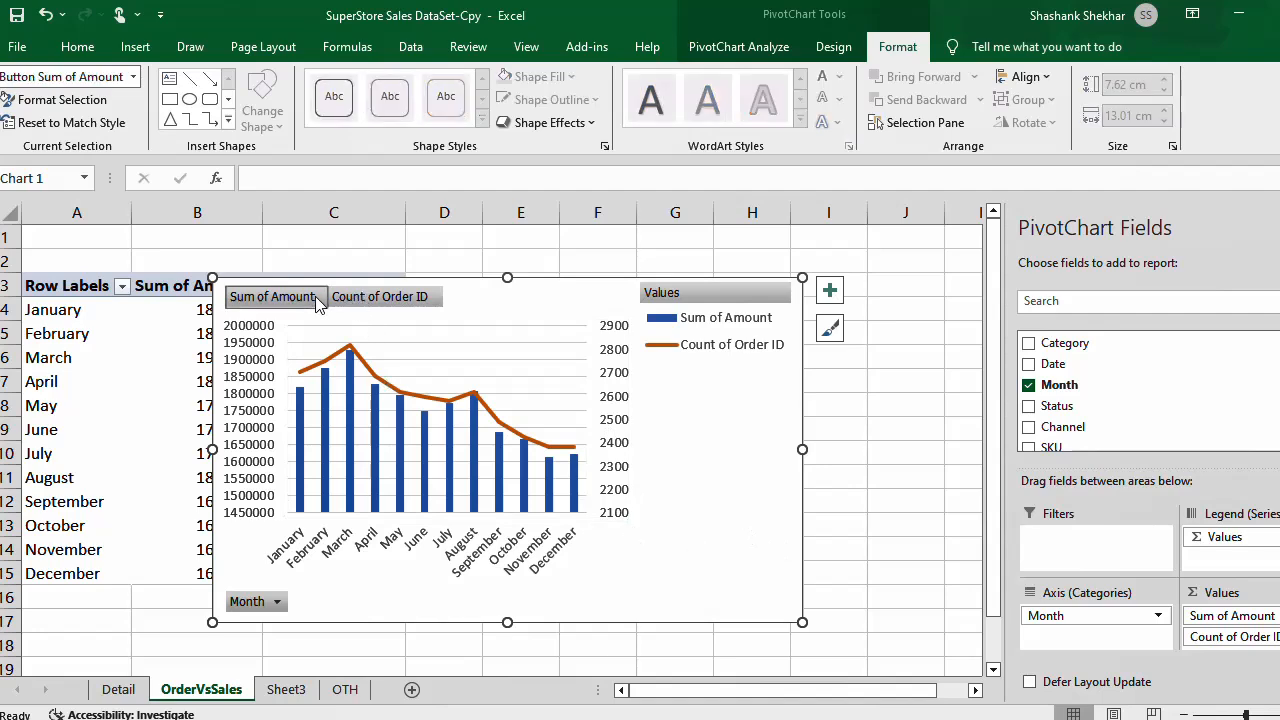
{"action": "right_click", "coordinate": [268, 310]}
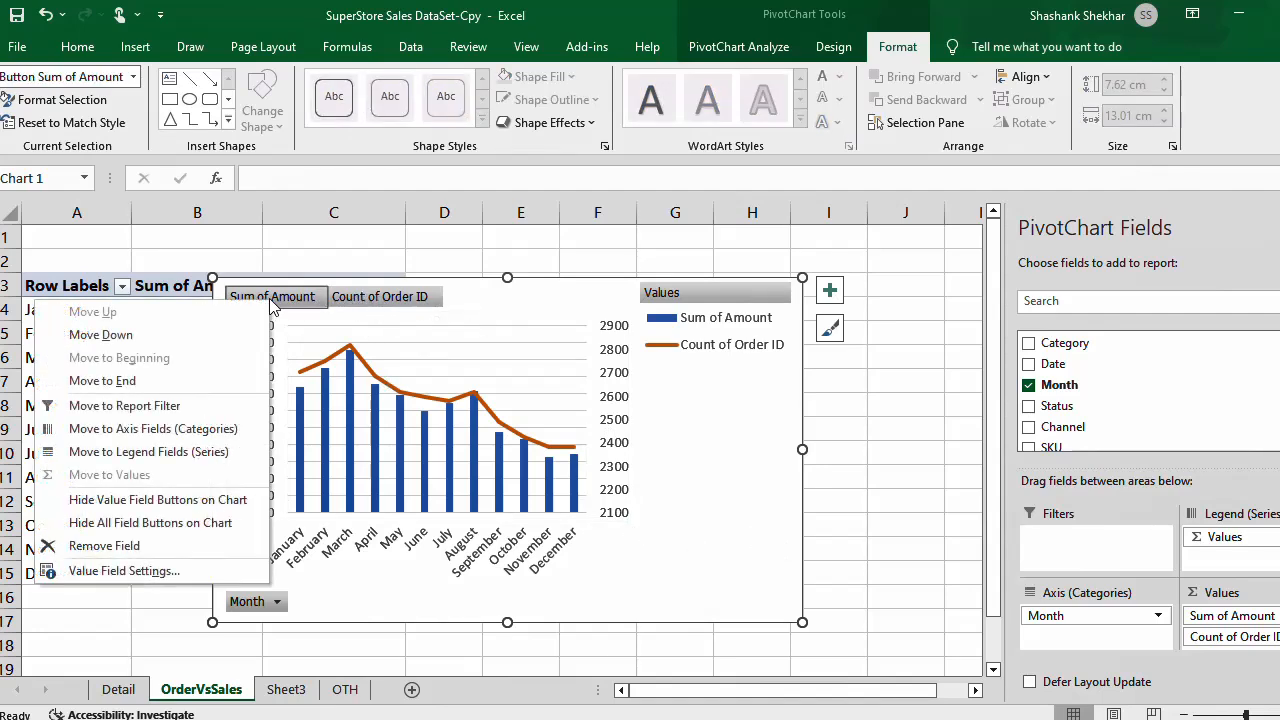
{"action": "left_click", "coordinate": [178, 550]}
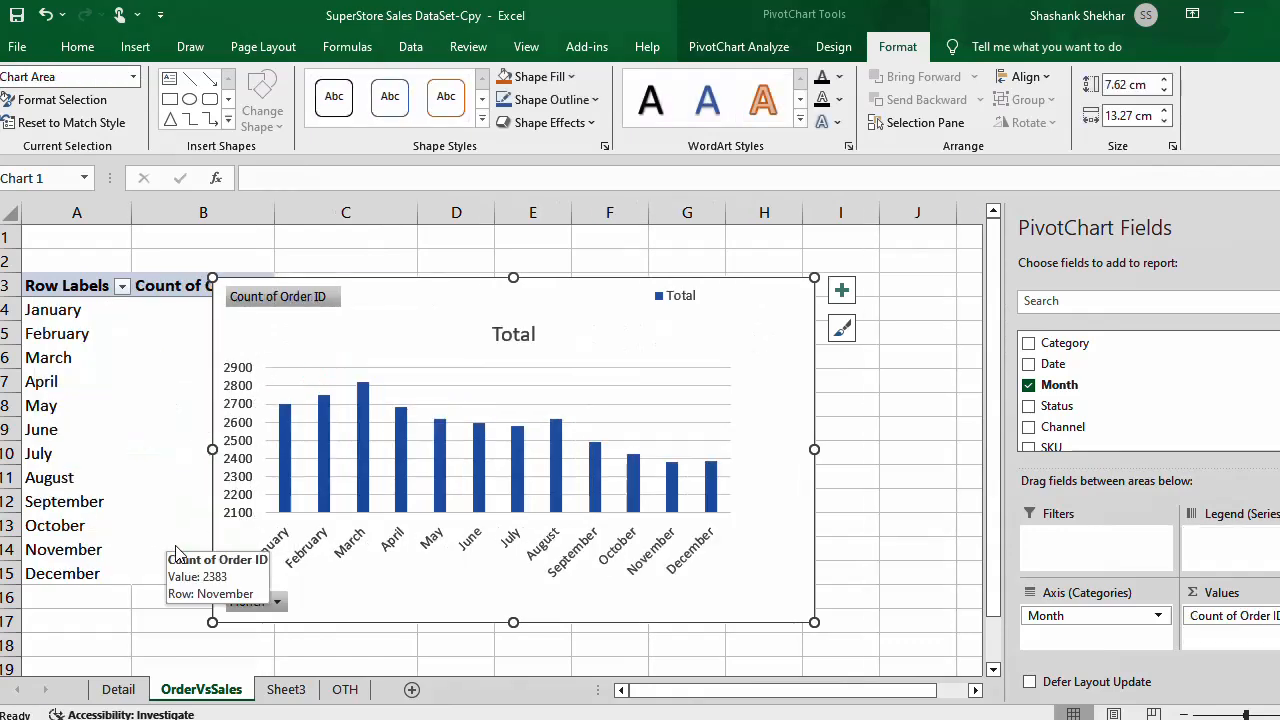
{"action": "key", "text": "ctrl+z"}
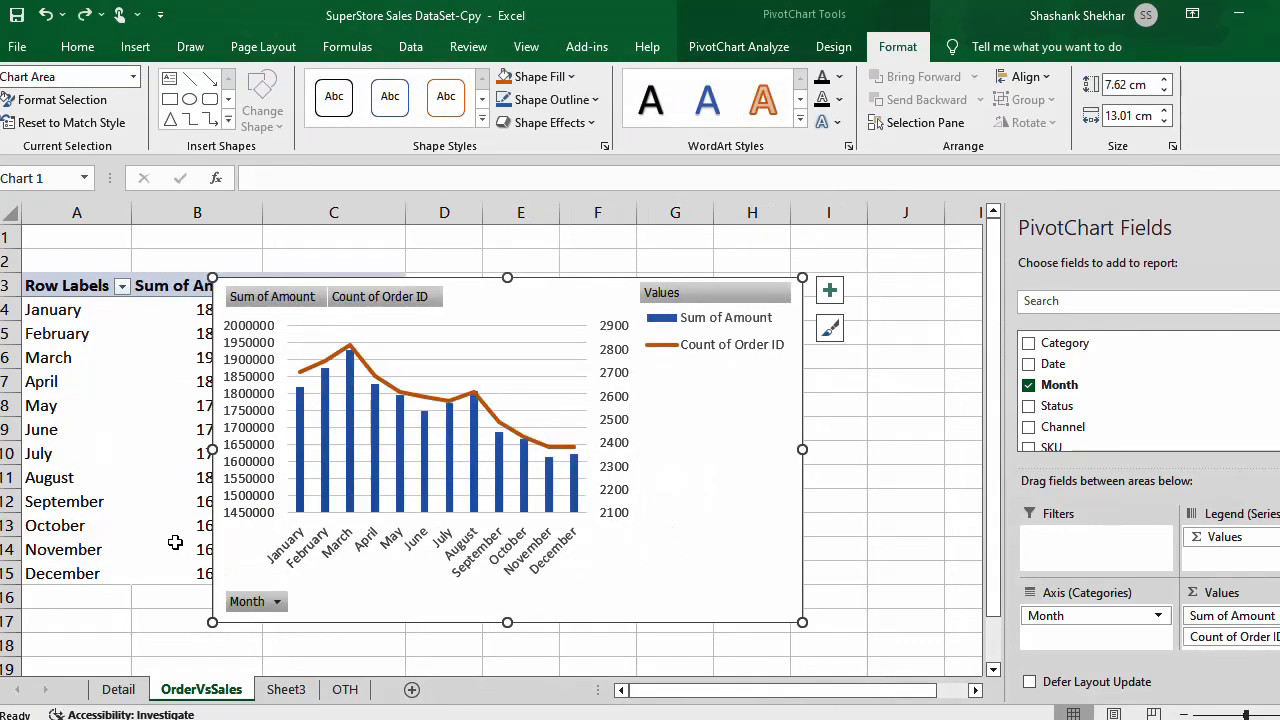
Step: Hide all field buttons on the PivotChart
{"action": "right_click", "coordinate": [283, 297]}
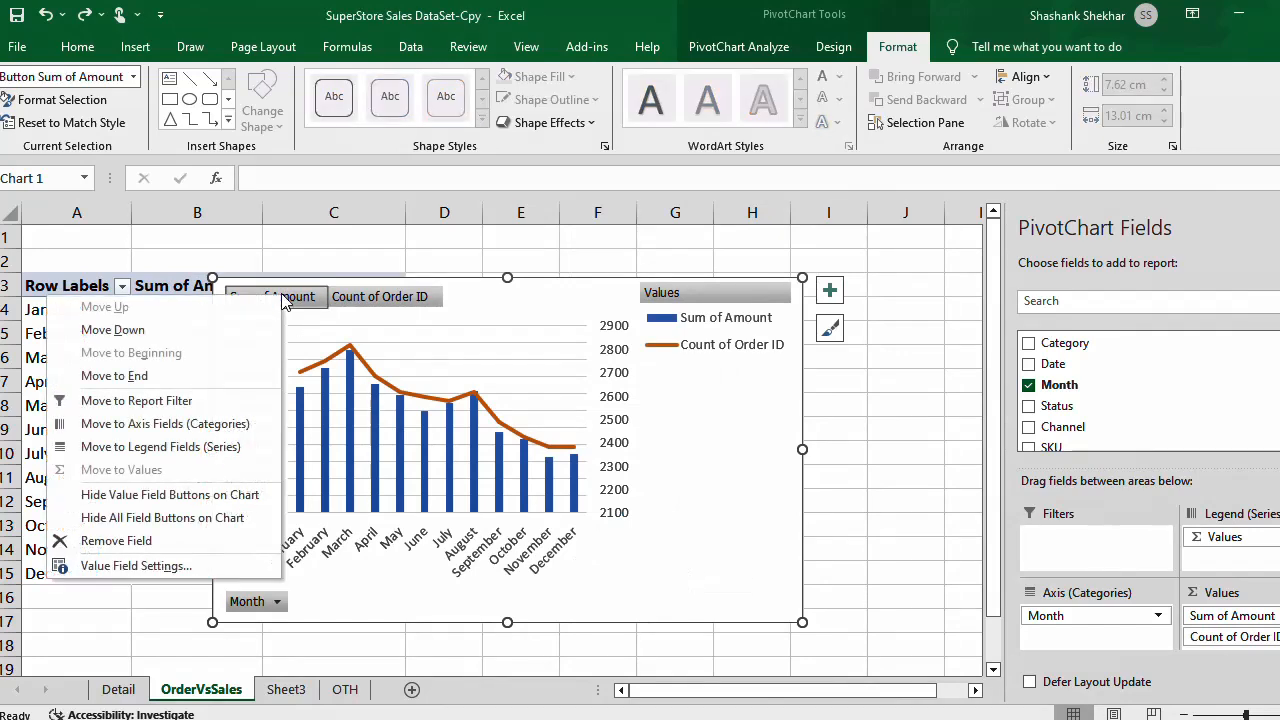
{"action": "left_click", "coordinate": [184, 527]}
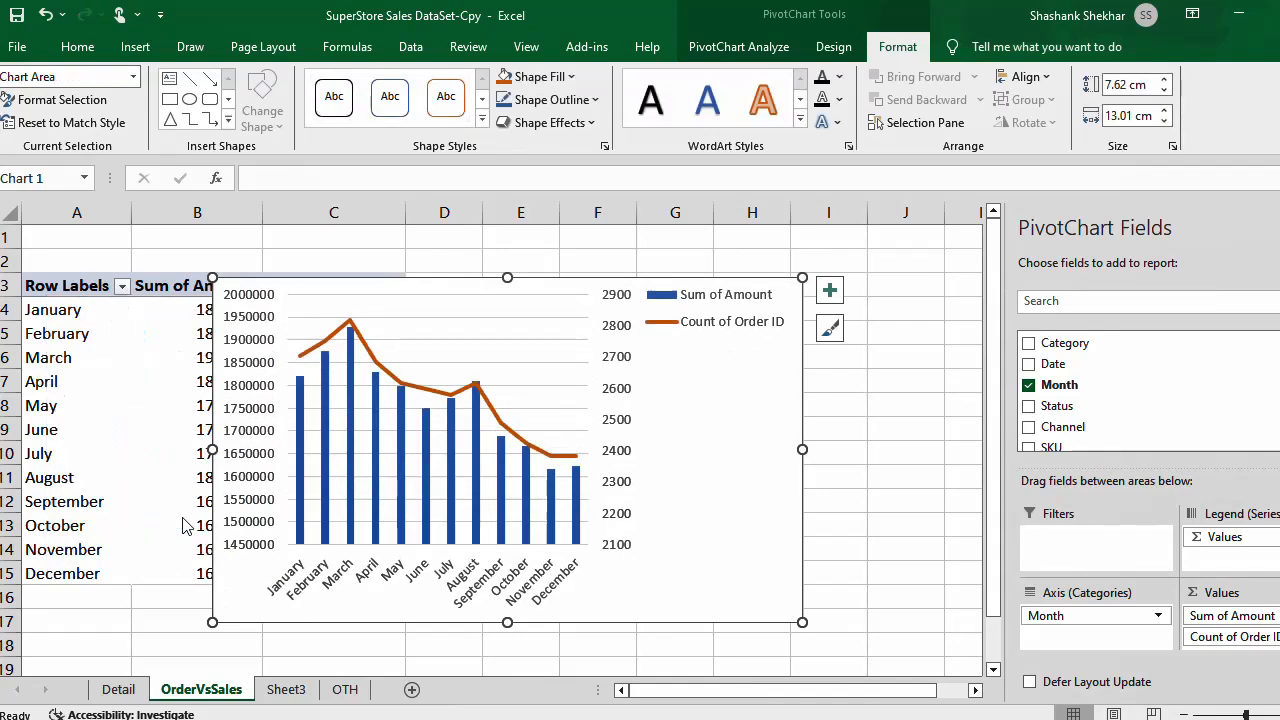
Step: Set the chart elements so that the chart title and legend are shown and the gridlines are off
{"action": "left_click", "coordinate": [586, 446]}
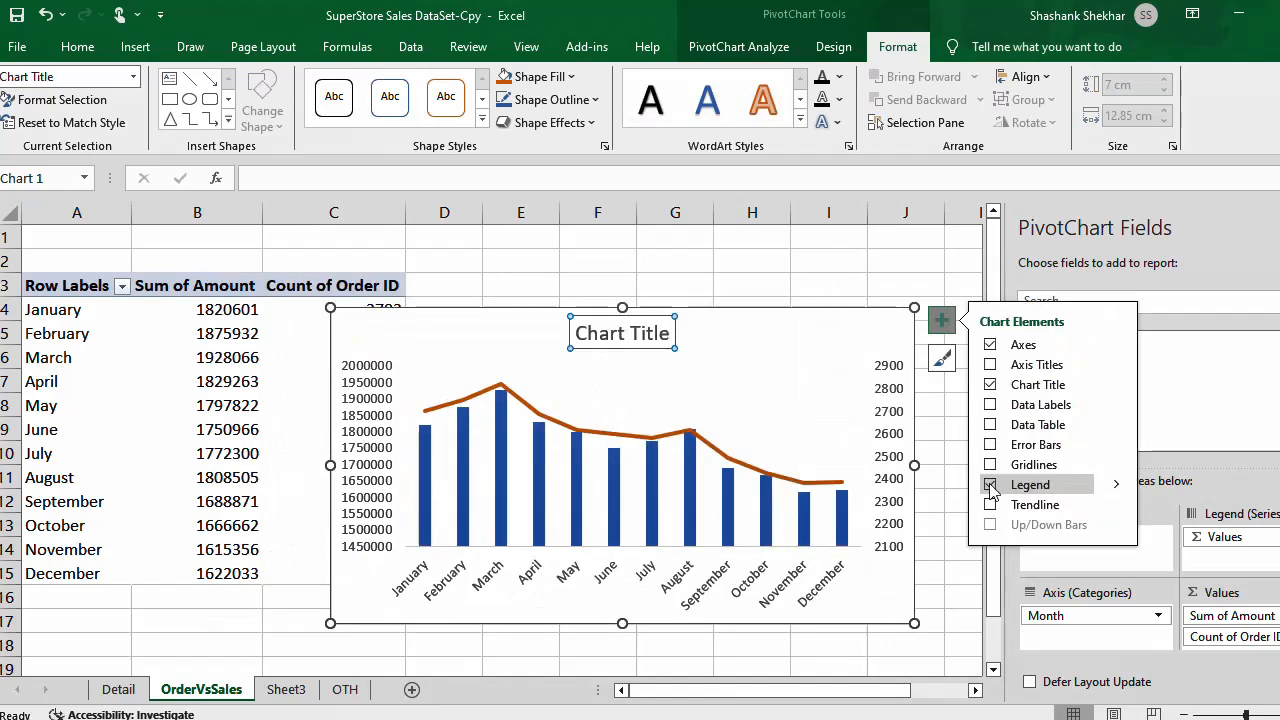
{"action": "left_click", "coordinate": [990, 484]}
{"action": "left_click", "coordinate": [990, 485]}
{"action": "left_click", "coordinate": [718, 554]}
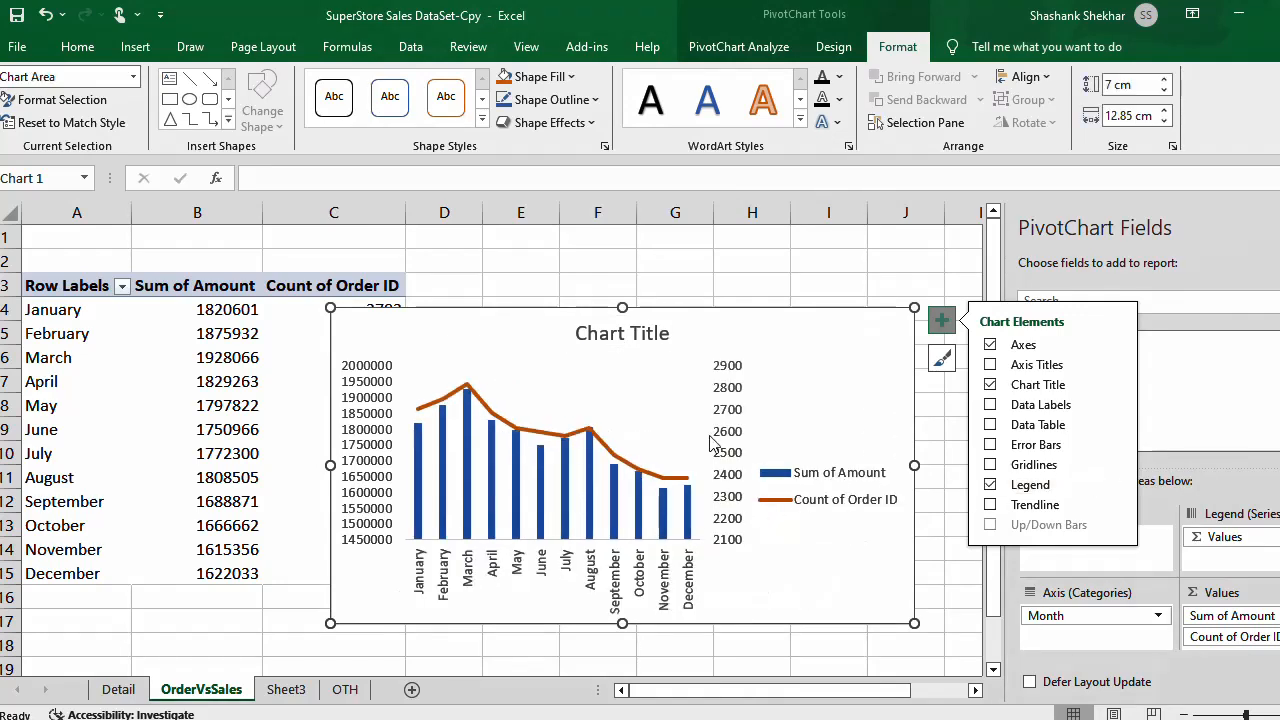
Step: Move the chart title to the chart's upper-left corner and stretch the legend into a single row at its upper-right corner
{"action": "left_click", "coordinate": [645, 338]}
{"action": "left_click_drag", "start_coordinate": [648, 314], "coordinate": [421, 313]}
{"action": "left_click", "coordinate": [849, 507]}
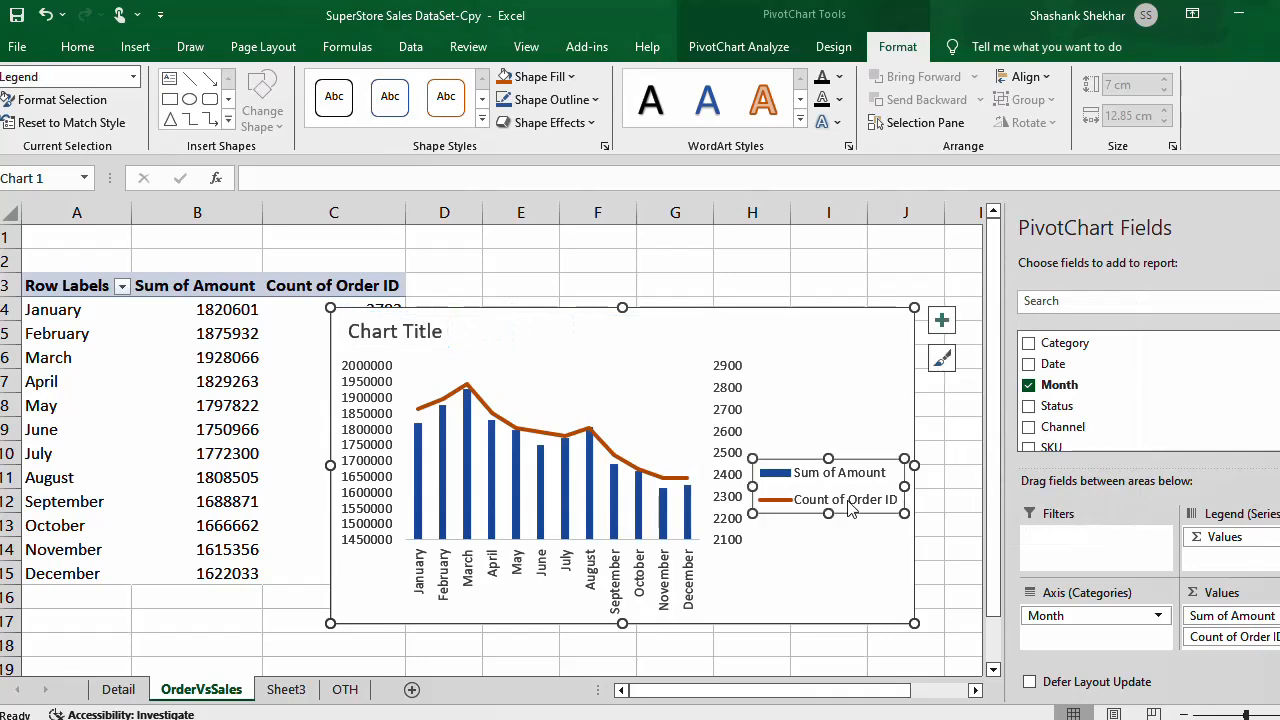
{"action": "left_click_drag", "start_coordinate": [856, 458], "coordinate": [812, 316]}
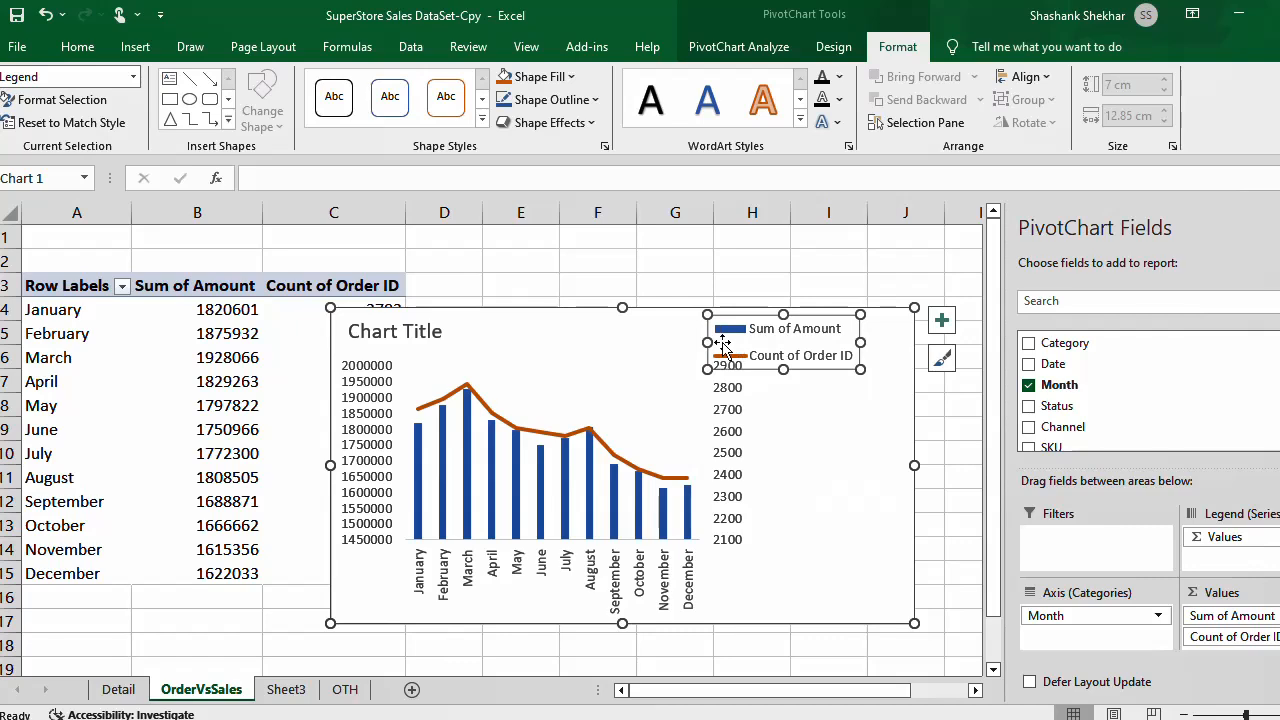
{"action": "left_click_drag", "start_coordinate": [707, 342], "coordinate": [604, 335]}
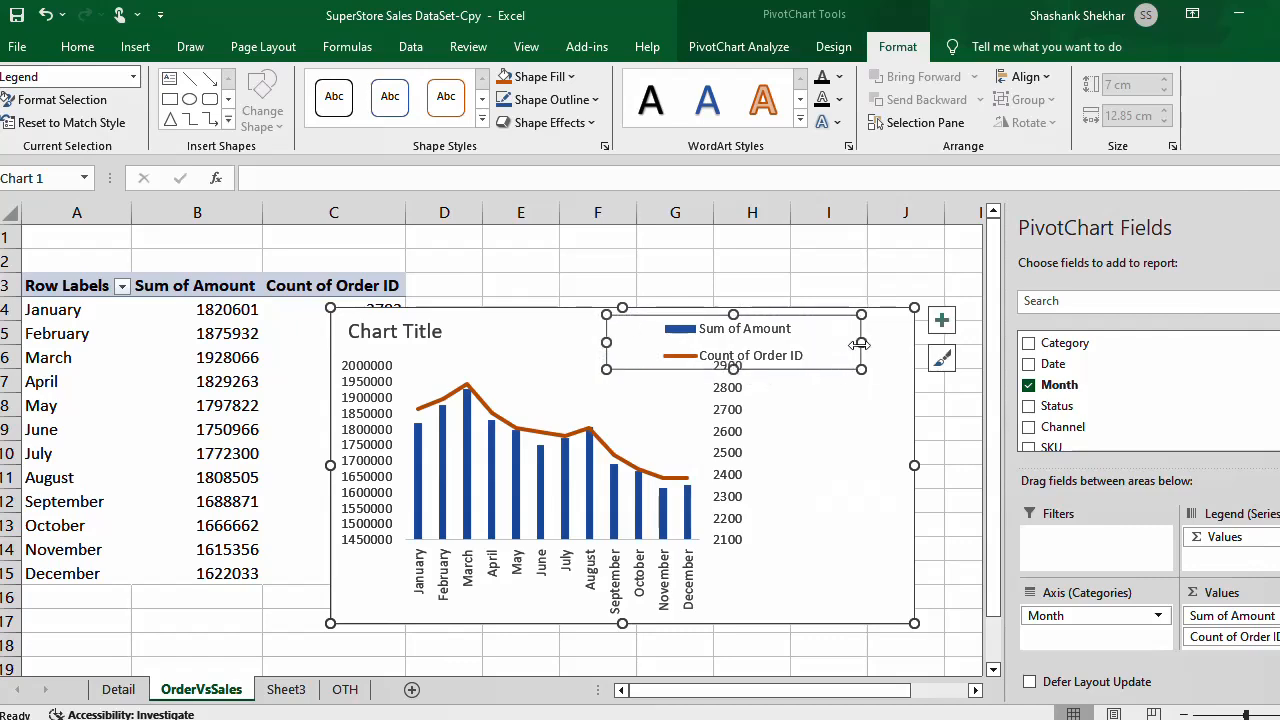
{"action": "left_click_drag", "start_coordinate": [910, 343], "coordinate": [909, 342]}
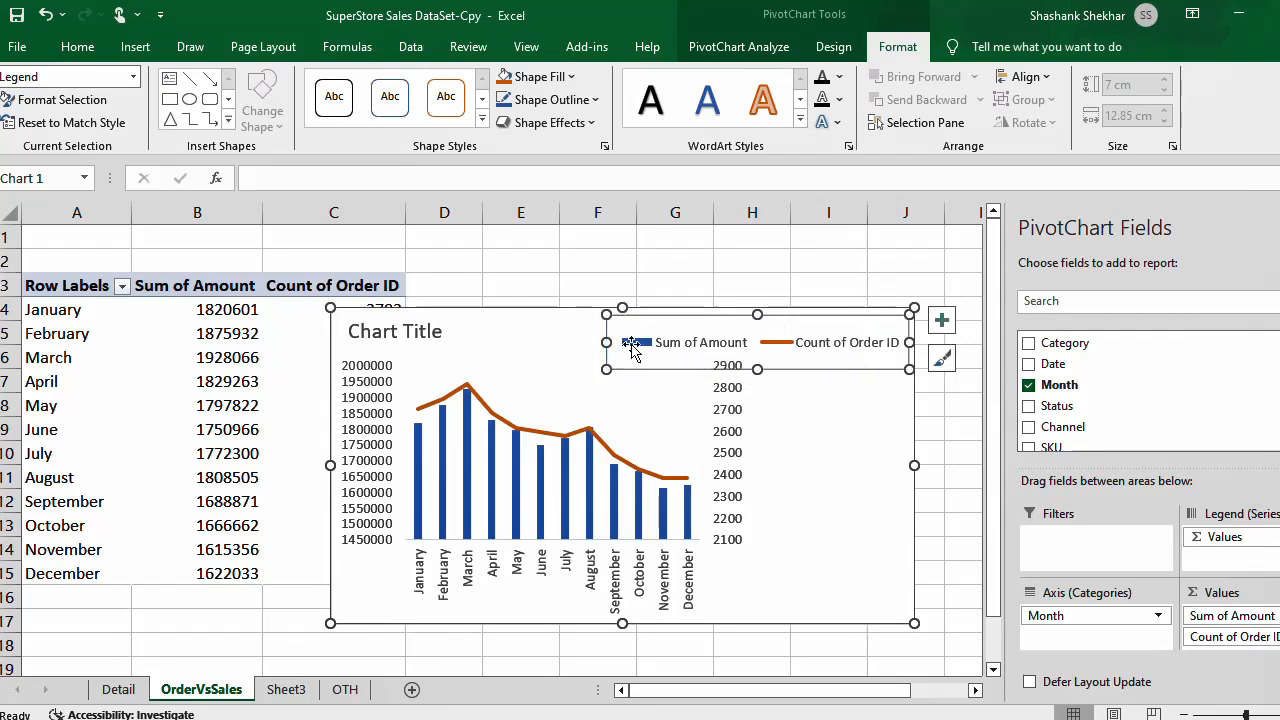
{"action": "left_click_drag", "start_coordinate": [590, 341], "coordinate": [594, 340]}
Step: Widen the plot area across most of the chart and lower its upper edge slightly below the title and legend
{"action": "left_click", "coordinate": [752, 465]}
{"action": "left_click", "coordinate": [697, 460]}
{"action": "left_click", "coordinate": [665, 450]}
{"action": "left_click_drag", "start_coordinate": [700, 452], "coordinate": [840, 451]}
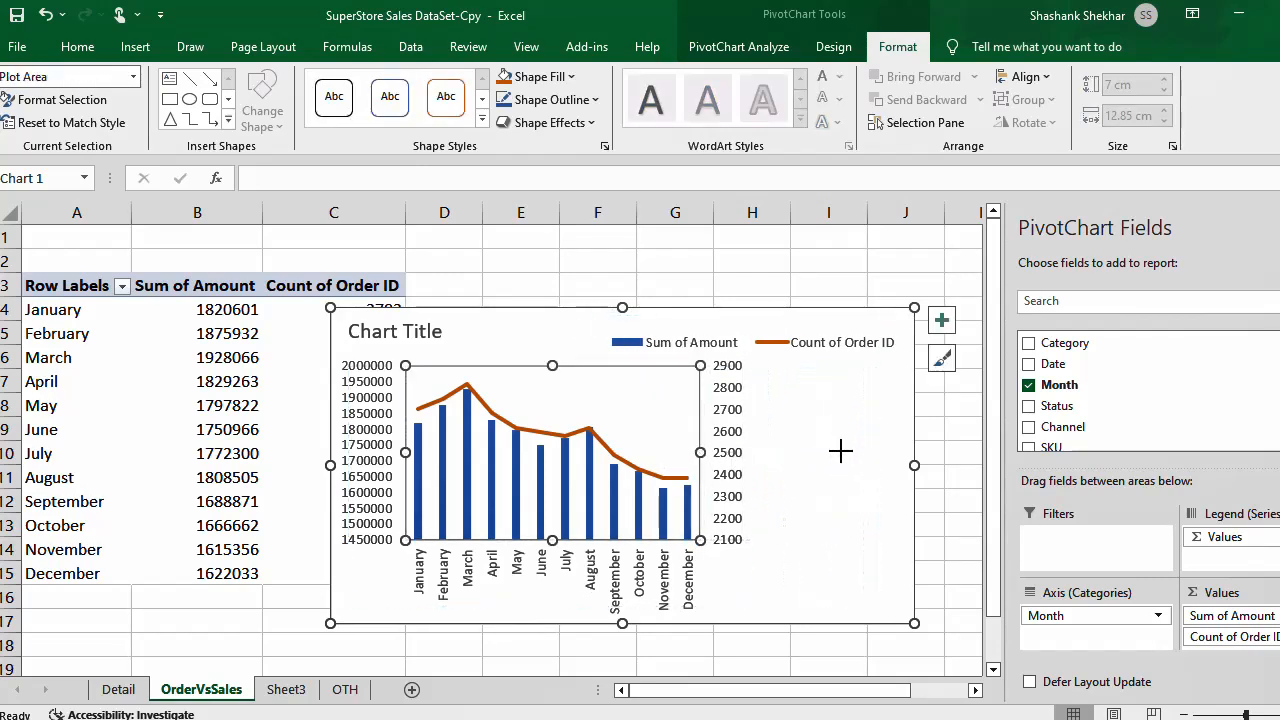
{"action": "left_click_drag", "start_coordinate": [623, 365], "coordinate": [623, 380]}
{"action": "left_click_drag", "start_coordinate": [623, 538], "coordinate": [623, 546]}
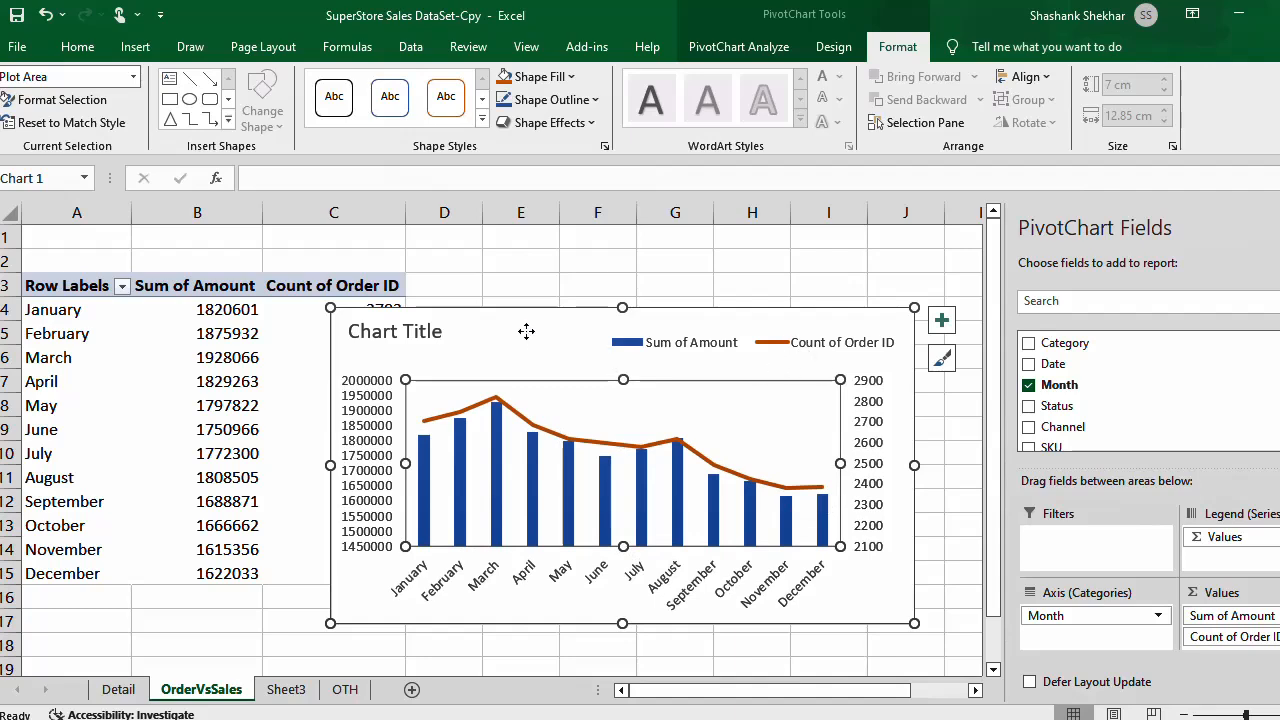
{"action": "left_click", "coordinate": [530, 333]}
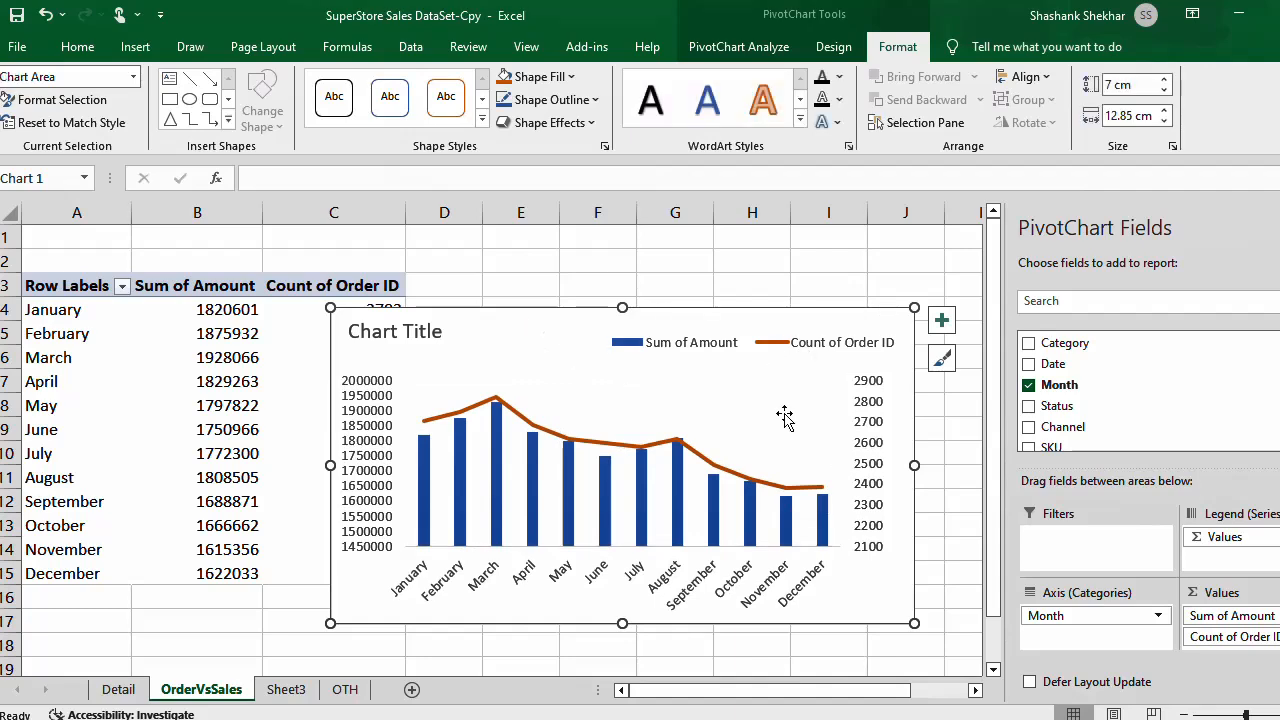
Step: Change the chart title text to "Sales Vs Orders"
{"action": "left_click", "coordinate": [395, 331]}
{"action": "double_click", "coordinate": [395, 331]}
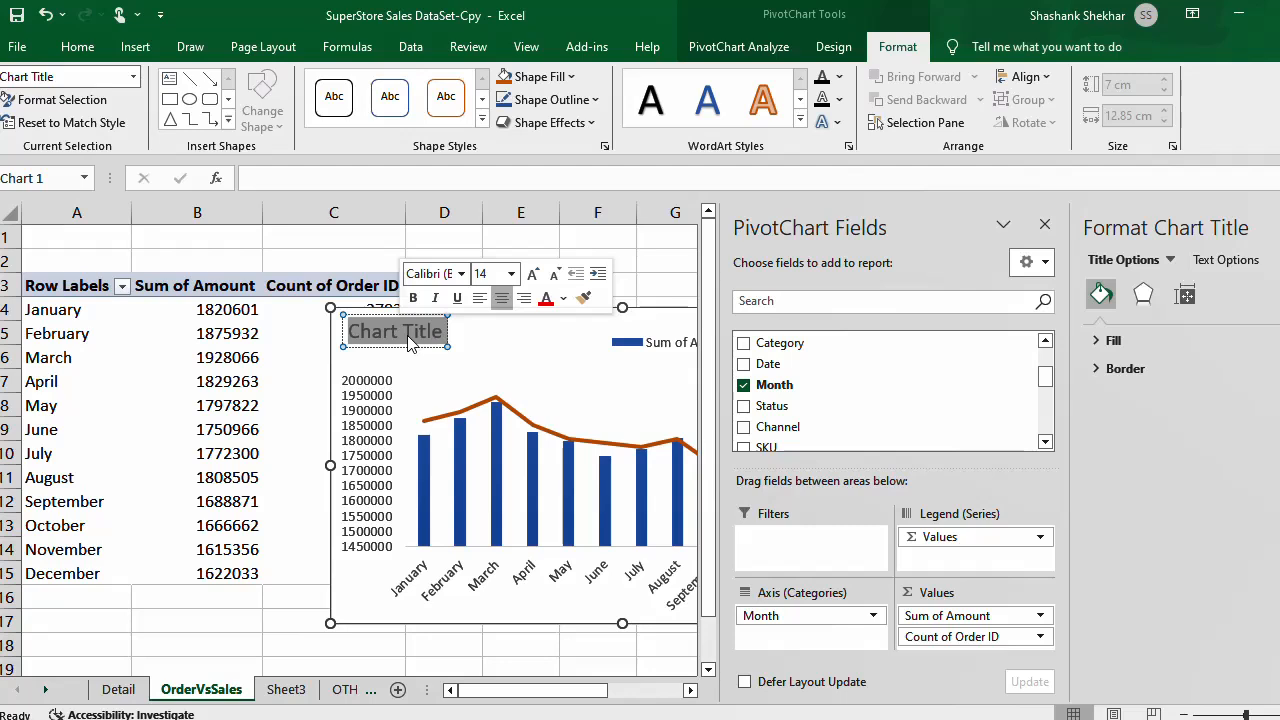
{"action": "type", "text": "Sa"}
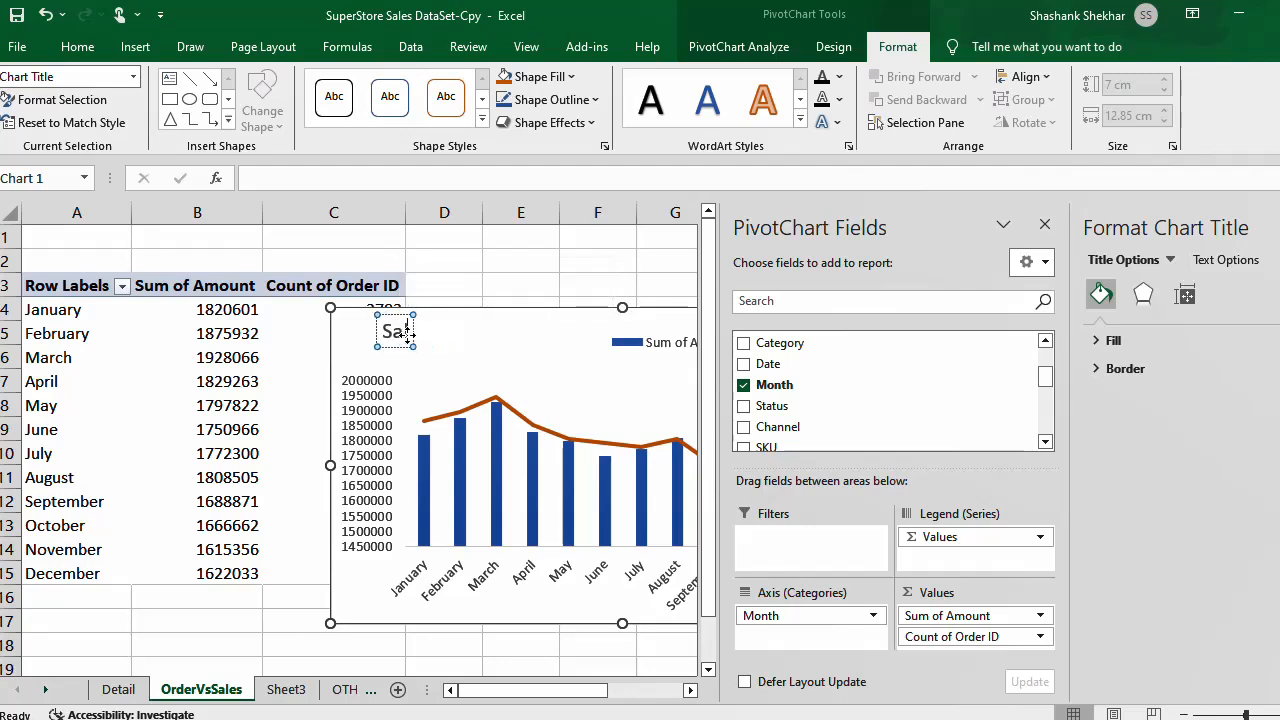
{"action": "type", "text": "les V"}
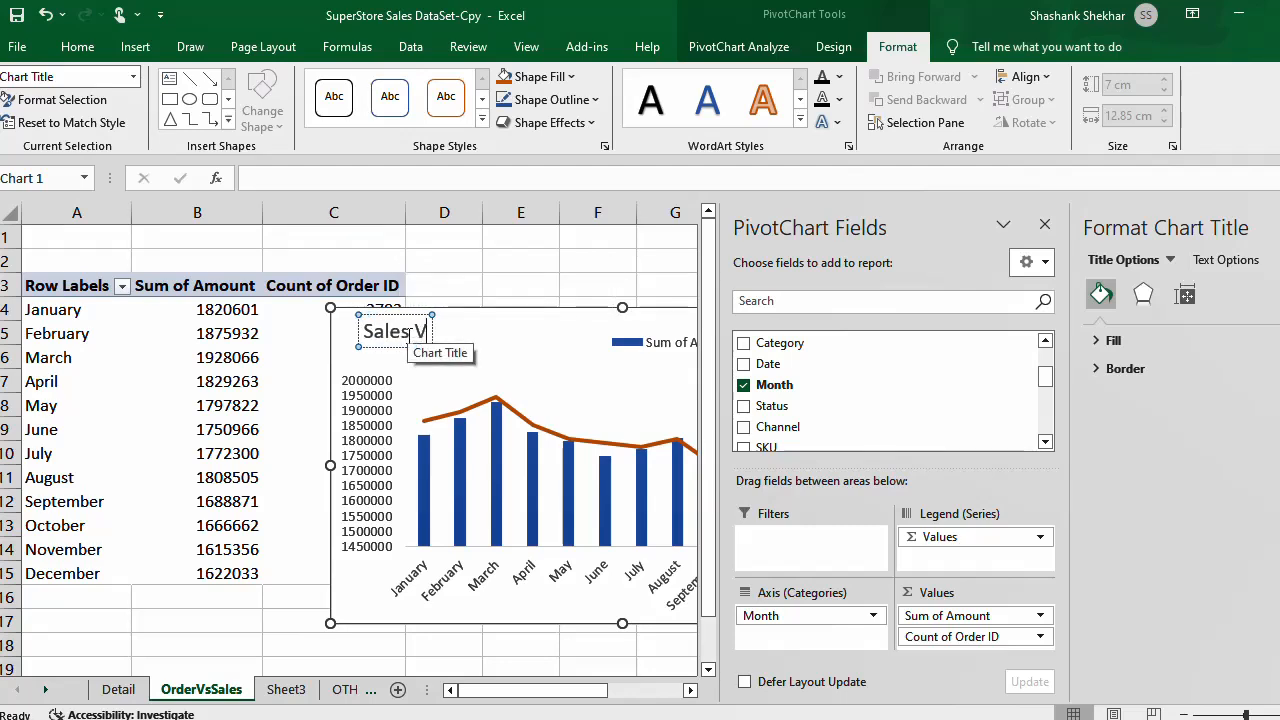
{"action": "type", "text": "s Orcers"}
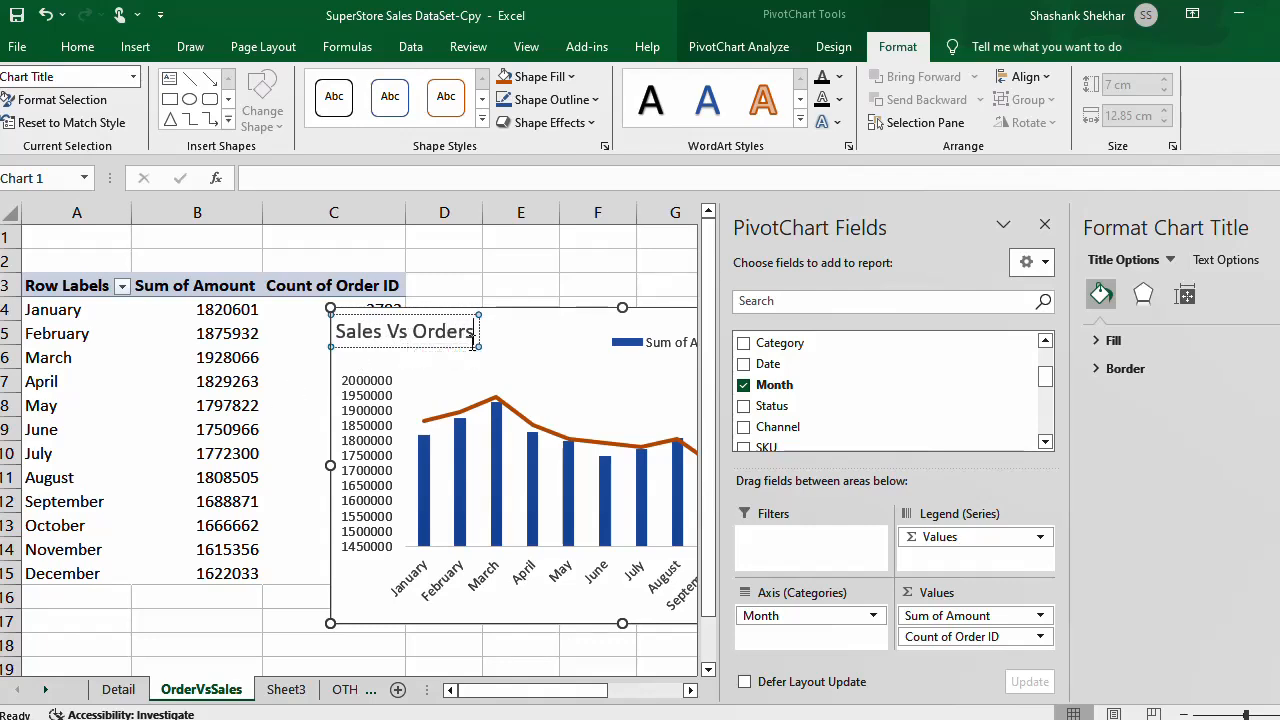
Step: Format the chart title "Sales Vs Orders" as bold, dark red text at size 16
{"action": "triple_click", "coordinate": [432, 330]}
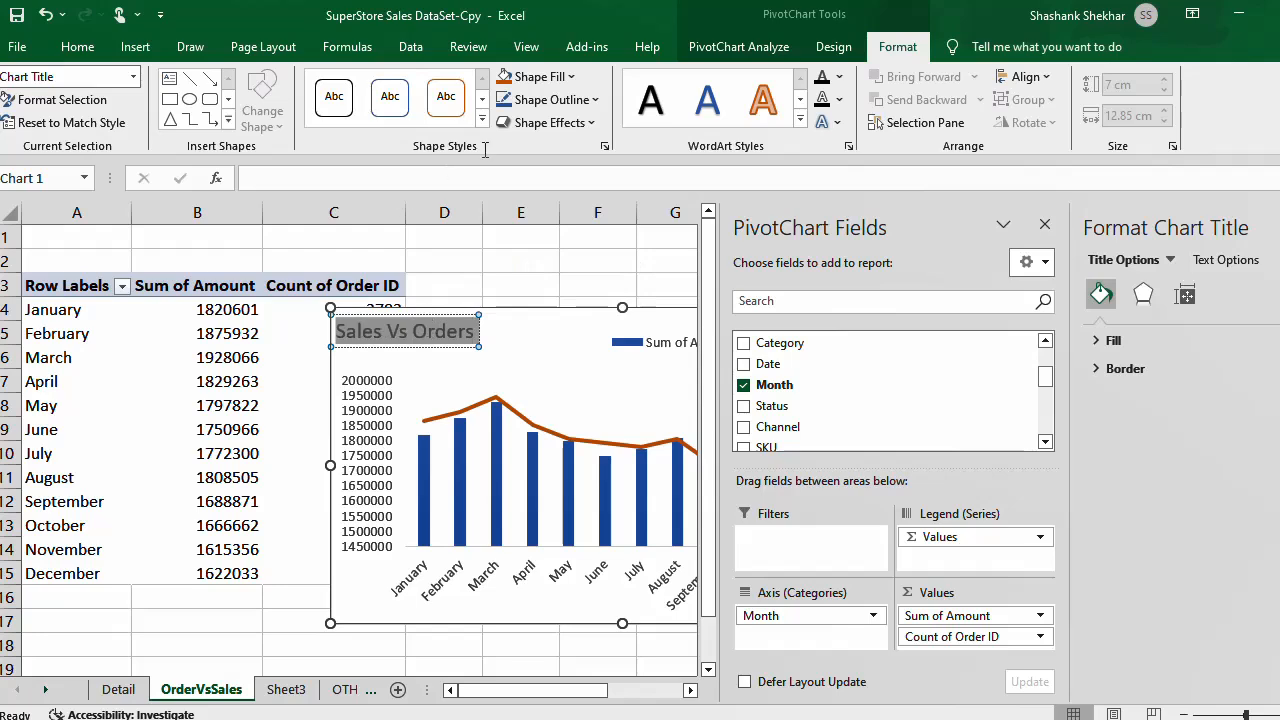
{"action": "left_click", "coordinate": [78, 48]}
{"action": "left_click", "coordinate": [281, 114]}
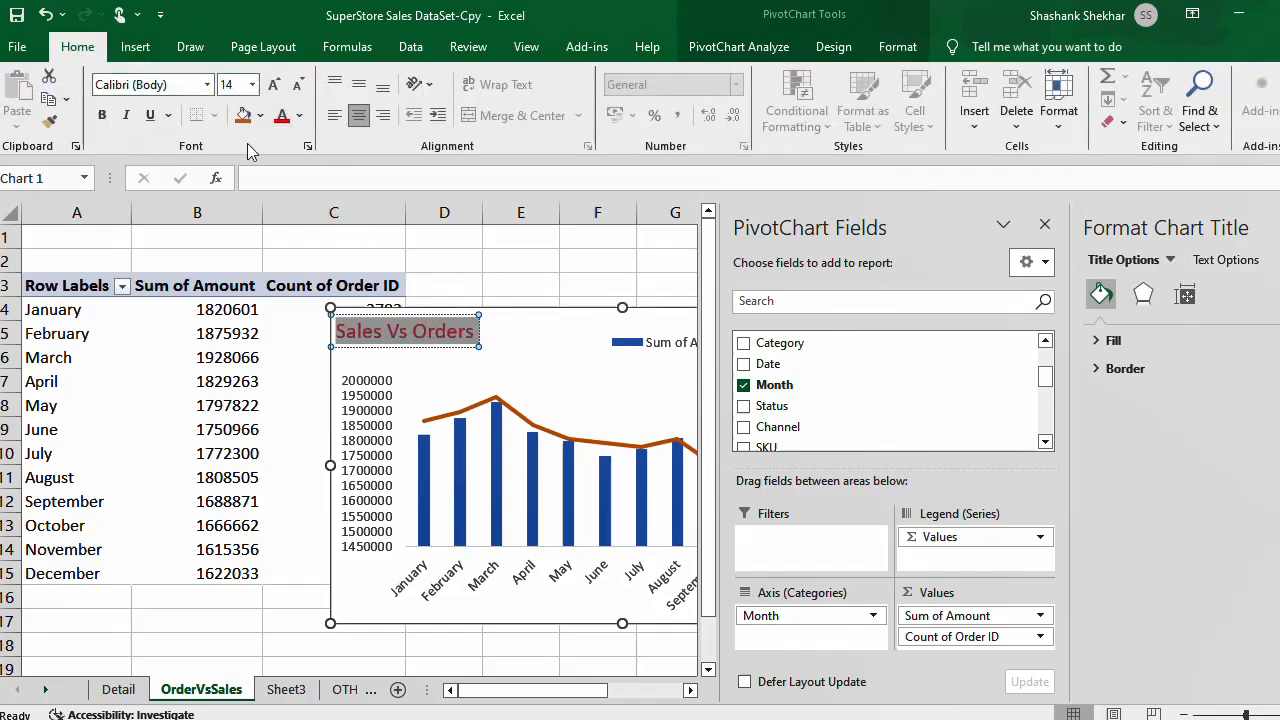
{"action": "left_click", "coordinate": [298, 115]}
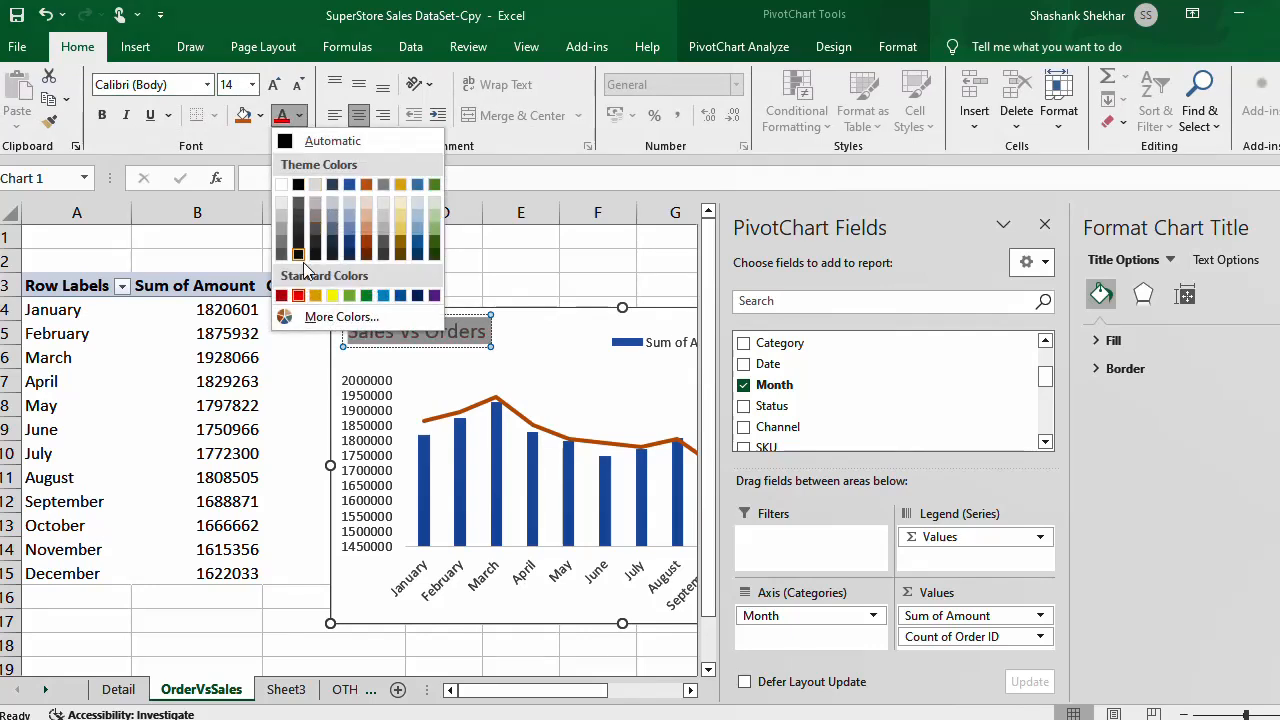
{"action": "left_click", "coordinate": [281, 295]}
{"action": "left_click", "coordinate": [102, 115]}
{"action": "left_click", "coordinate": [252, 86]}
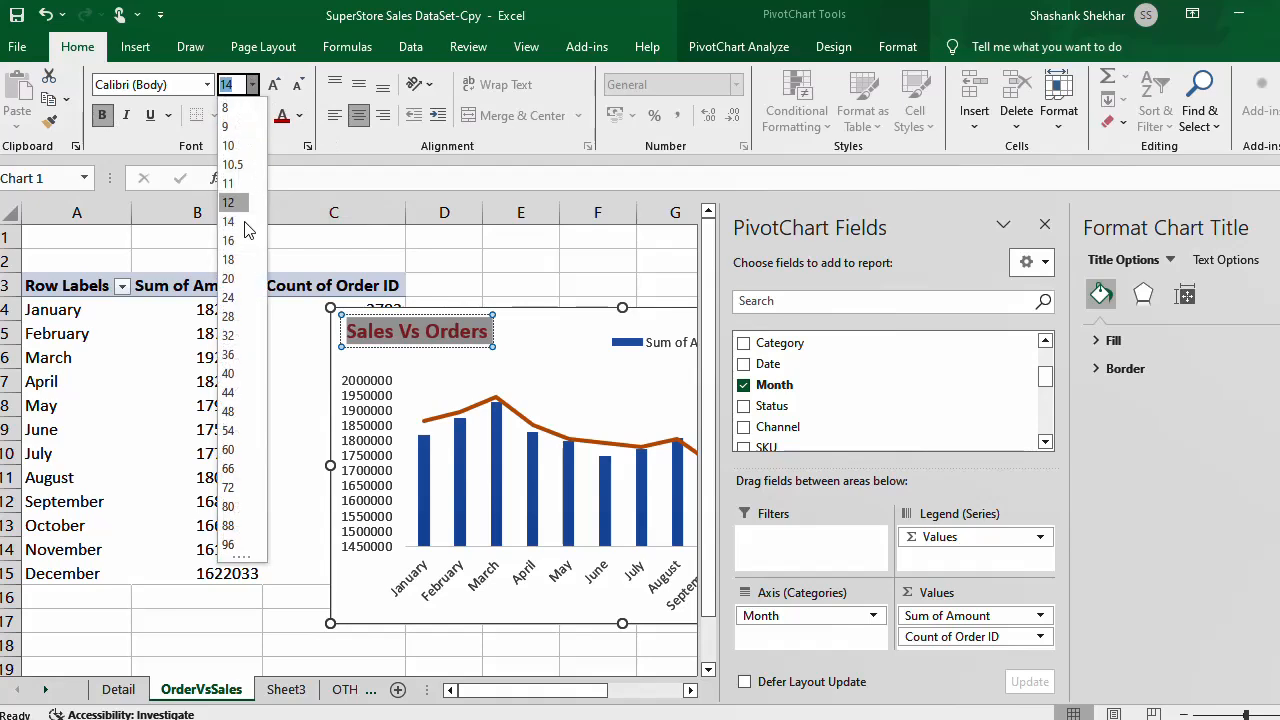
{"action": "left_click", "coordinate": [228, 241]}
{"action": "left_click", "coordinate": [443, 283]}
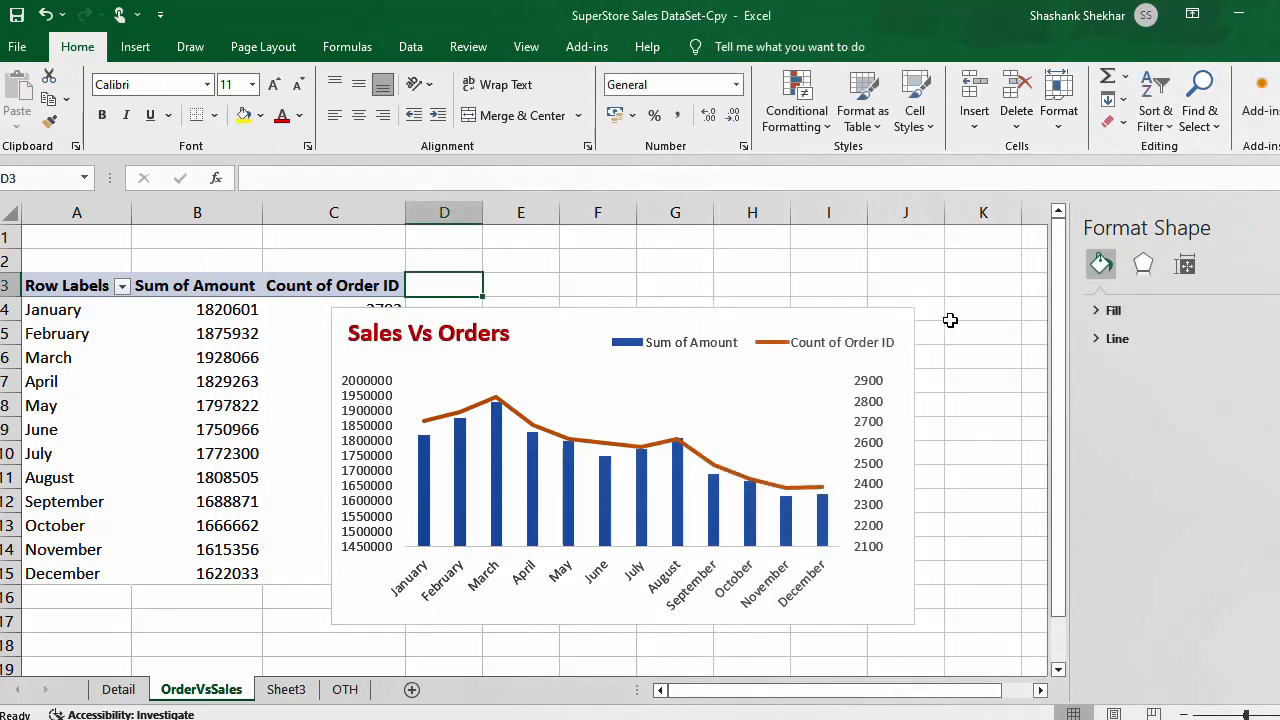
Step: Close the PivotChart field list and shrink the chart slightly in width and height
{"action": "left_click", "coordinate": [760, 430]}
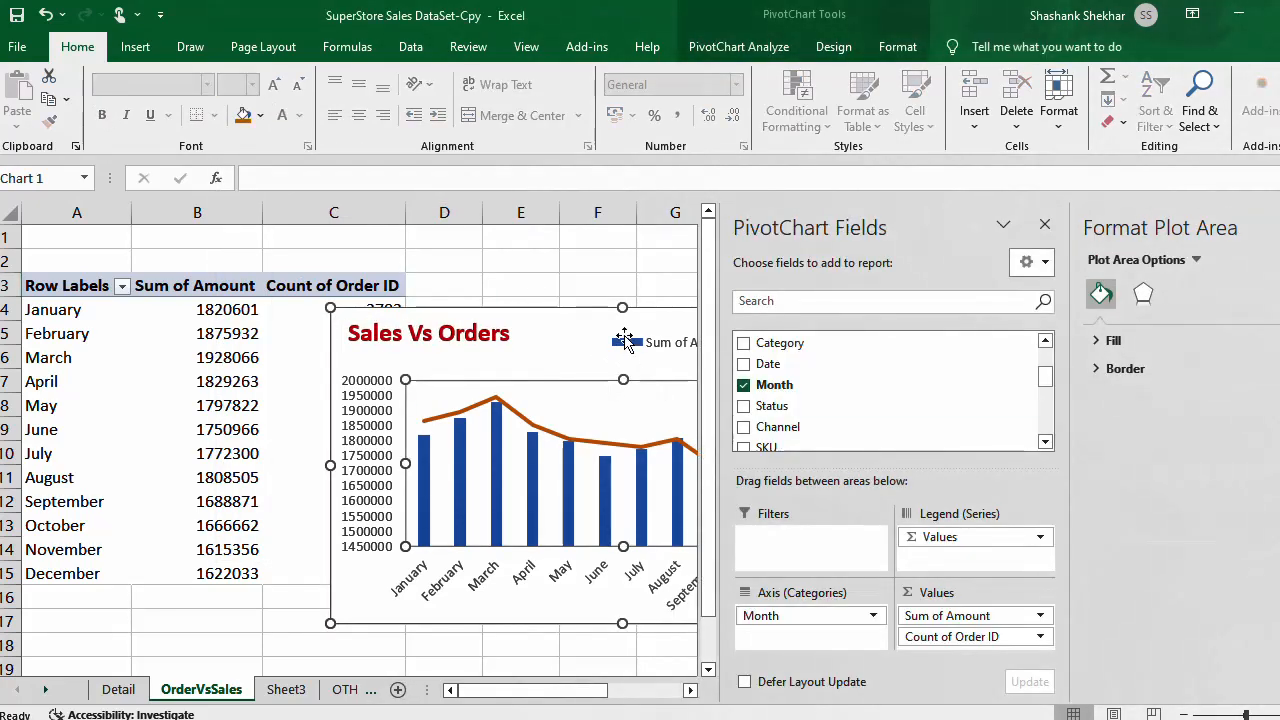
{"action": "left_click", "coordinate": [658, 251]}
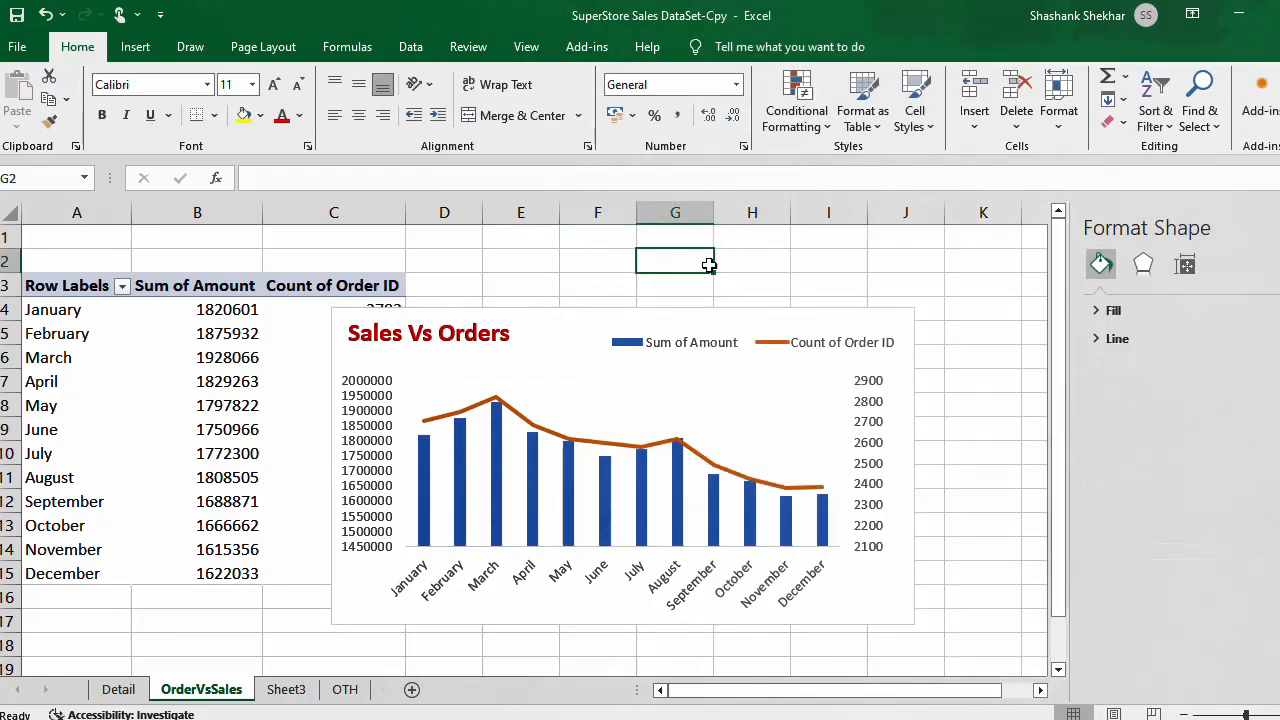
{"action": "left_click", "coordinate": [905, 408]}
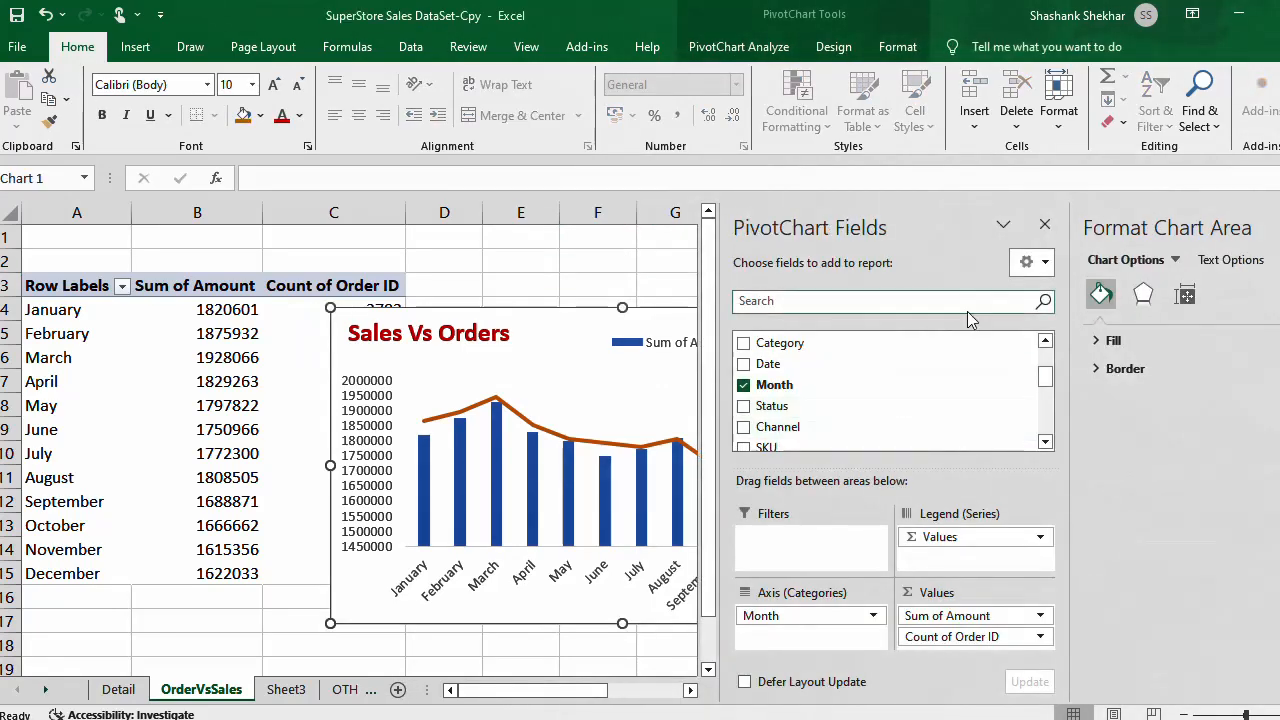
{"action": "left_click", "coordinate": [1044, 223]}
{"action": "left_click_drag", "start_coordinate": [914, 463], "coordinate": [868, 466]}
{"action": "left_click_drag", "start_coordinate": [600, 623], "coordinate": [600, 607]}
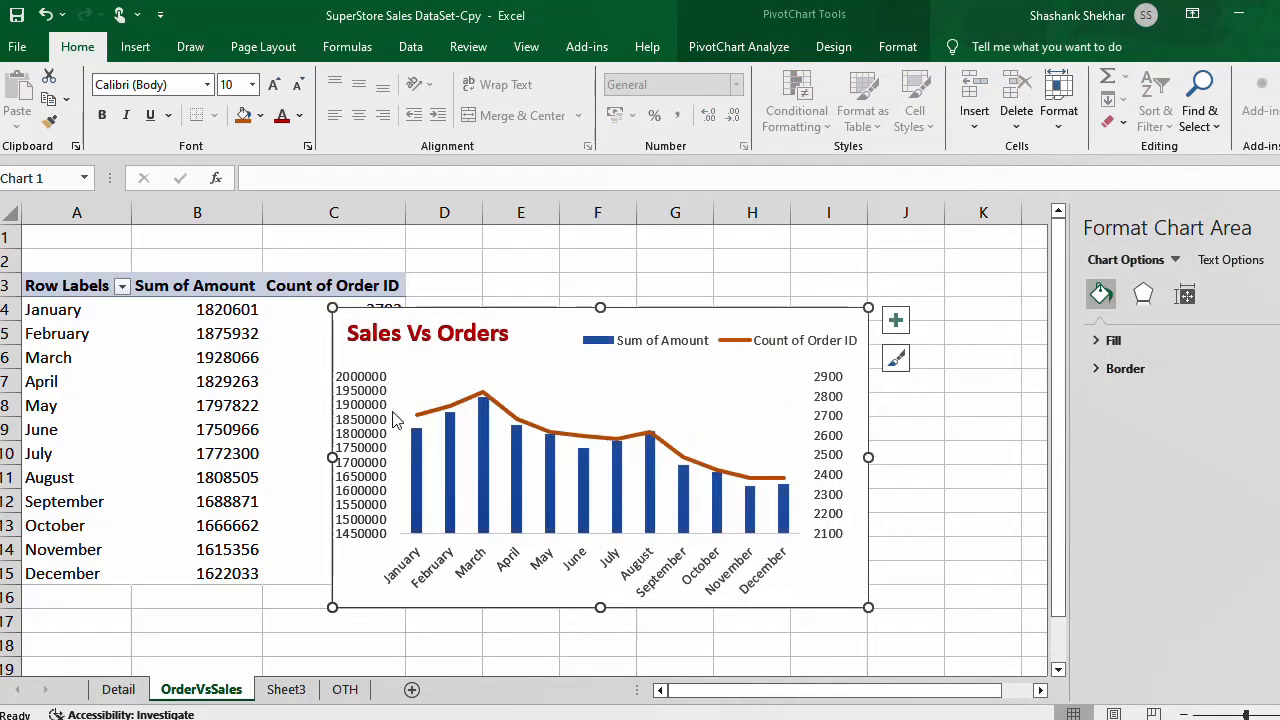
{"action": "left_click", "coordinate": [988, 458]}
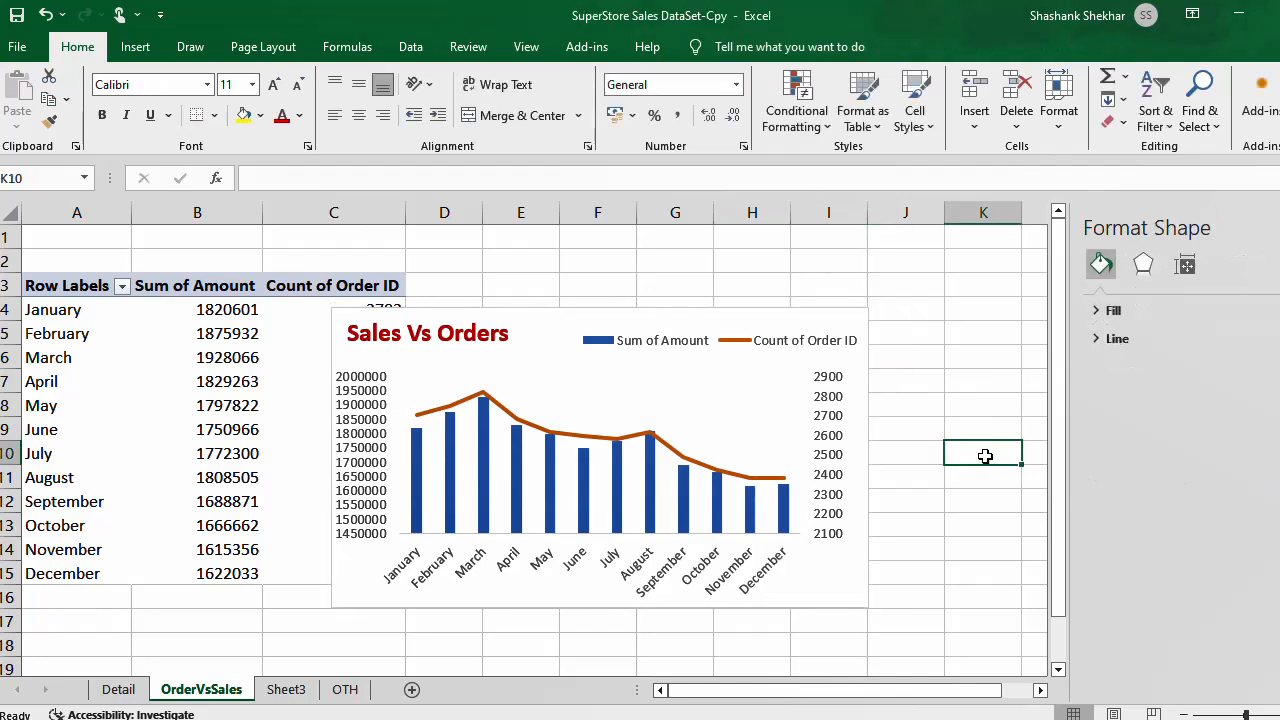
Step: Set the number format code of the chart's primary vertical axis, showing the sales amounts, to 0,,"M"
{"action": "left_click", "coordinate": [368, 455]}
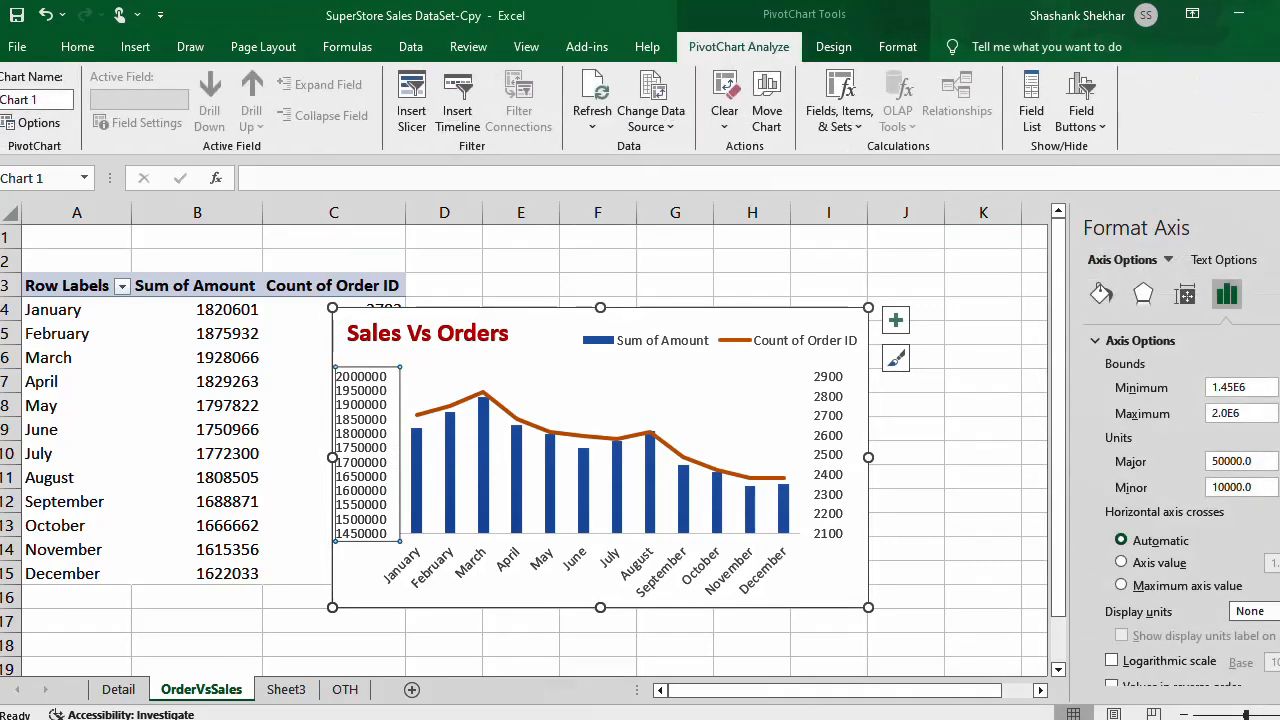
{"action": "scroll", "coordinate": [1170, 530], "scroll_direction": "down", "scroll_amount": 2}
{"action": "left_click", "coordinate": [1122, 676]}
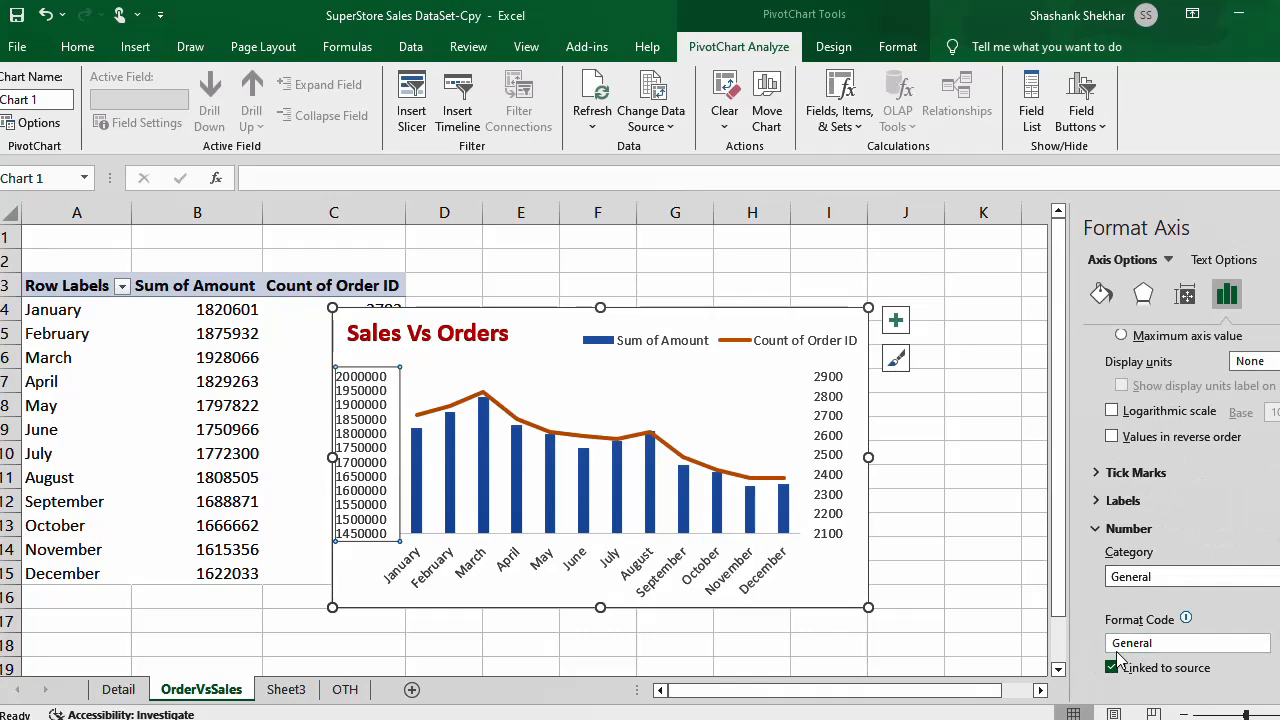
{"action": "left_click", "coordinate": [1163, 643]}
{"action": "double_click", "coordinate": [1163, 643]}
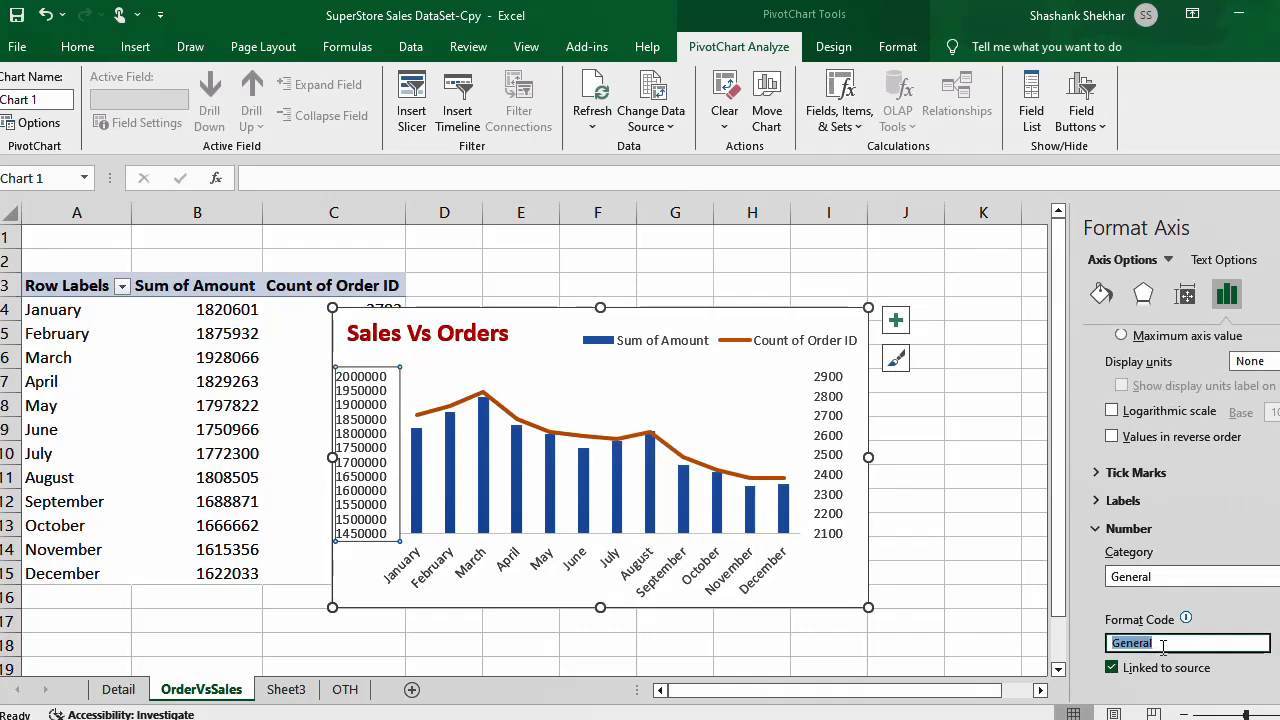
{"action": "key", "text": "BackSpace"}
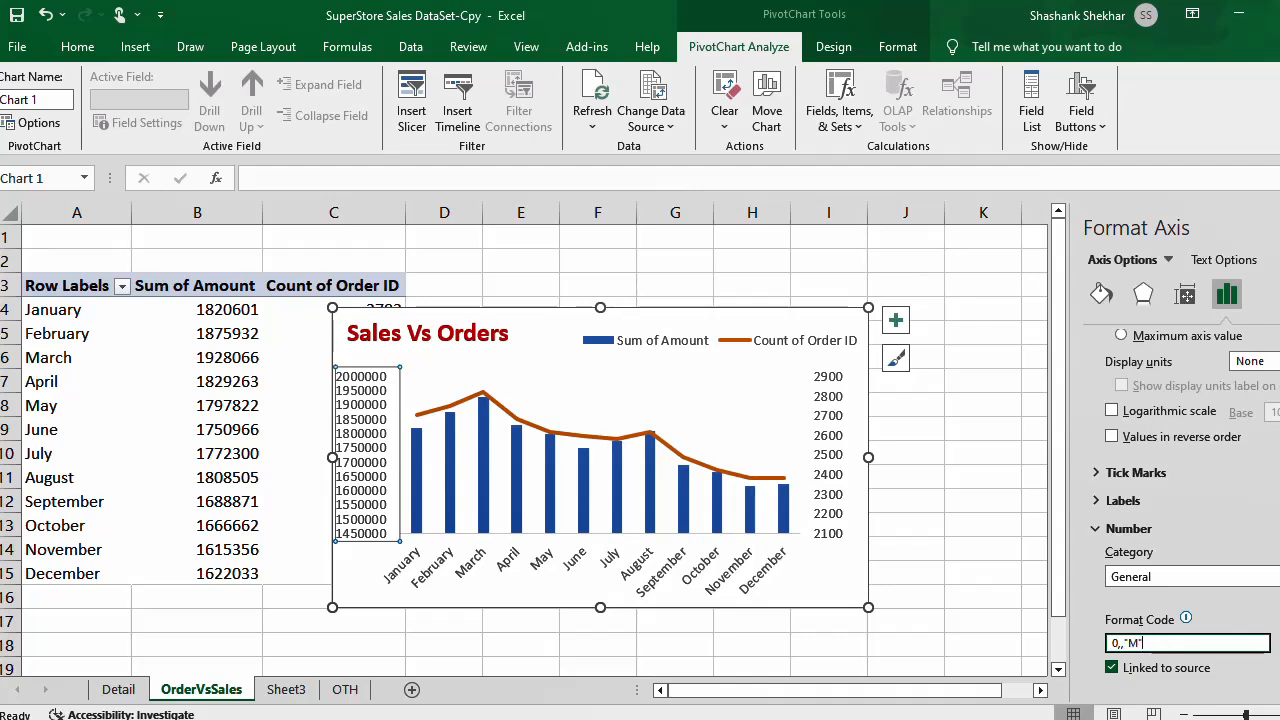
{"action": "key", "text": "Return"}
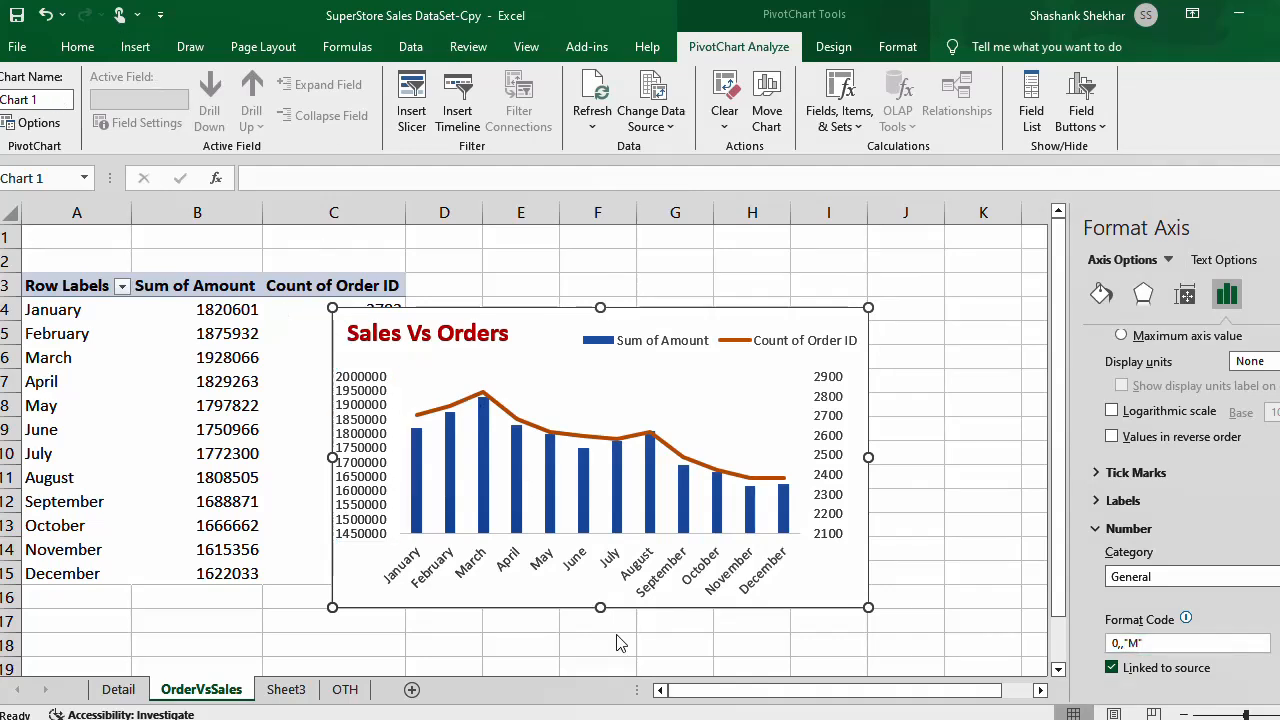
{"action": "left_click", "coordinate": [362, 448]}
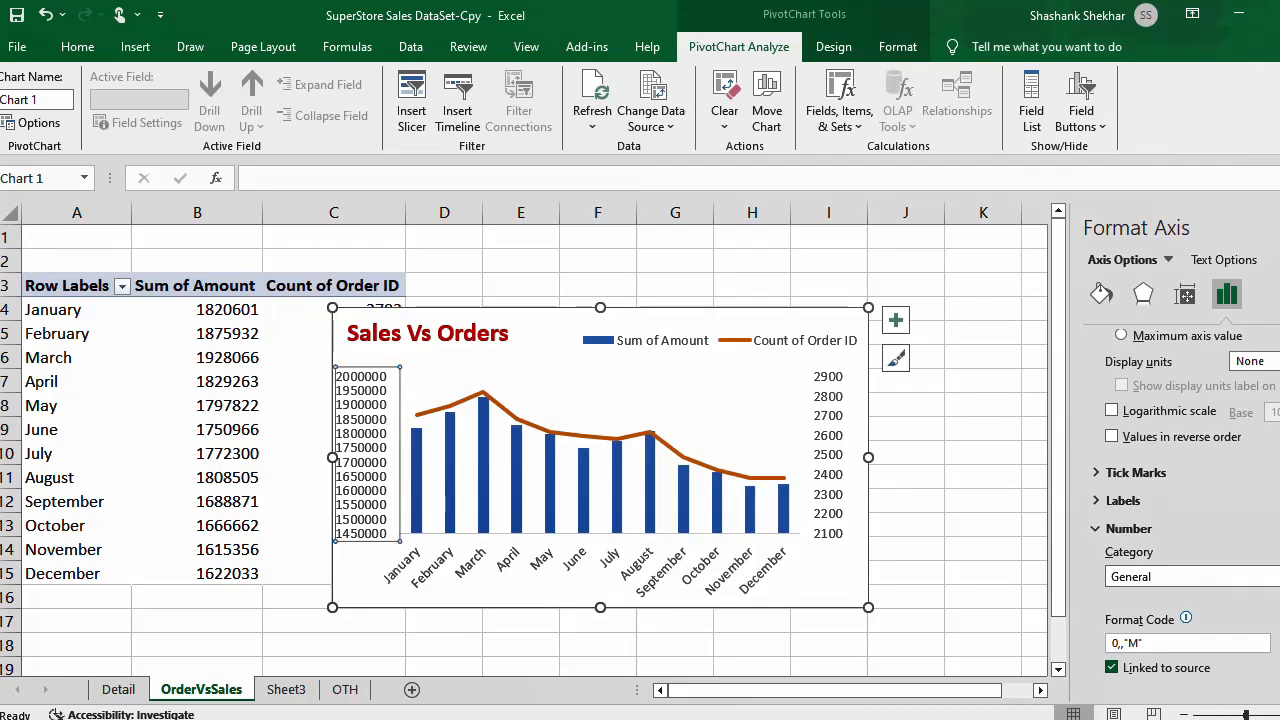
{"action": "left_click", "coordinate": [1279, 643]}
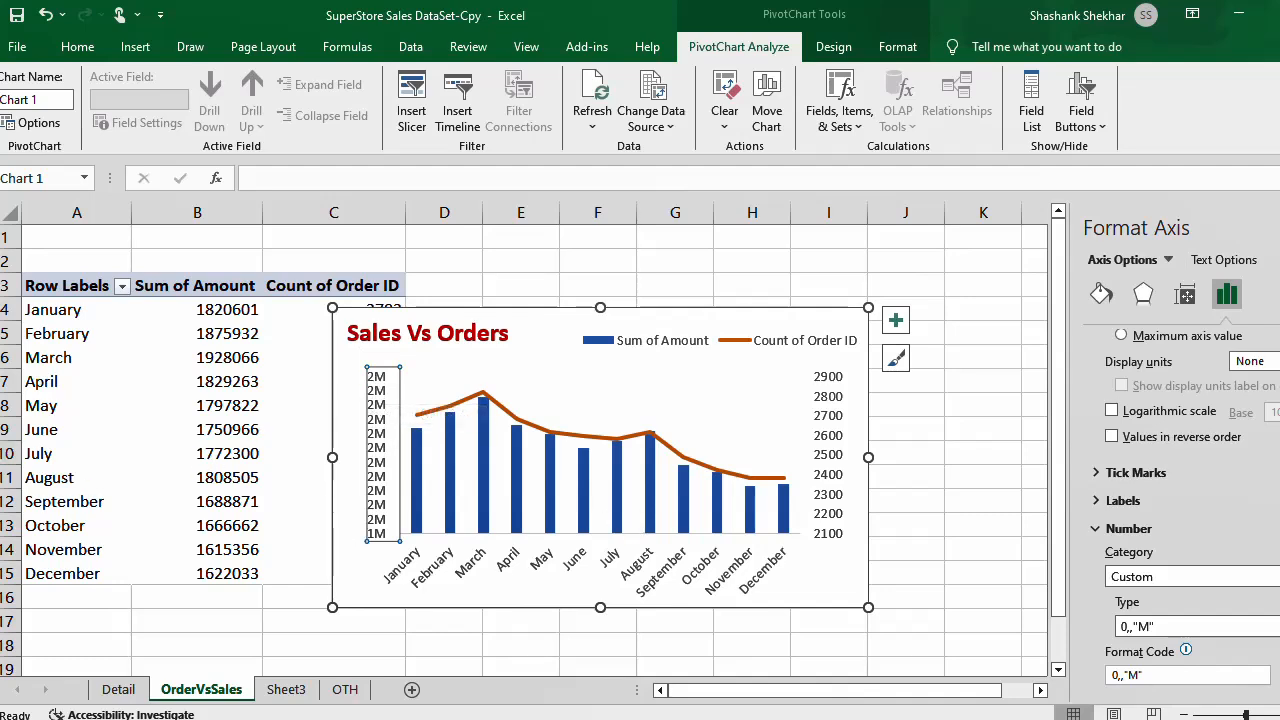
Step: Add two decimals to the sales axis number format by changing its format code to 0.00,,"M"
{"action": "left_click", "coordinate": [1116, 675]}
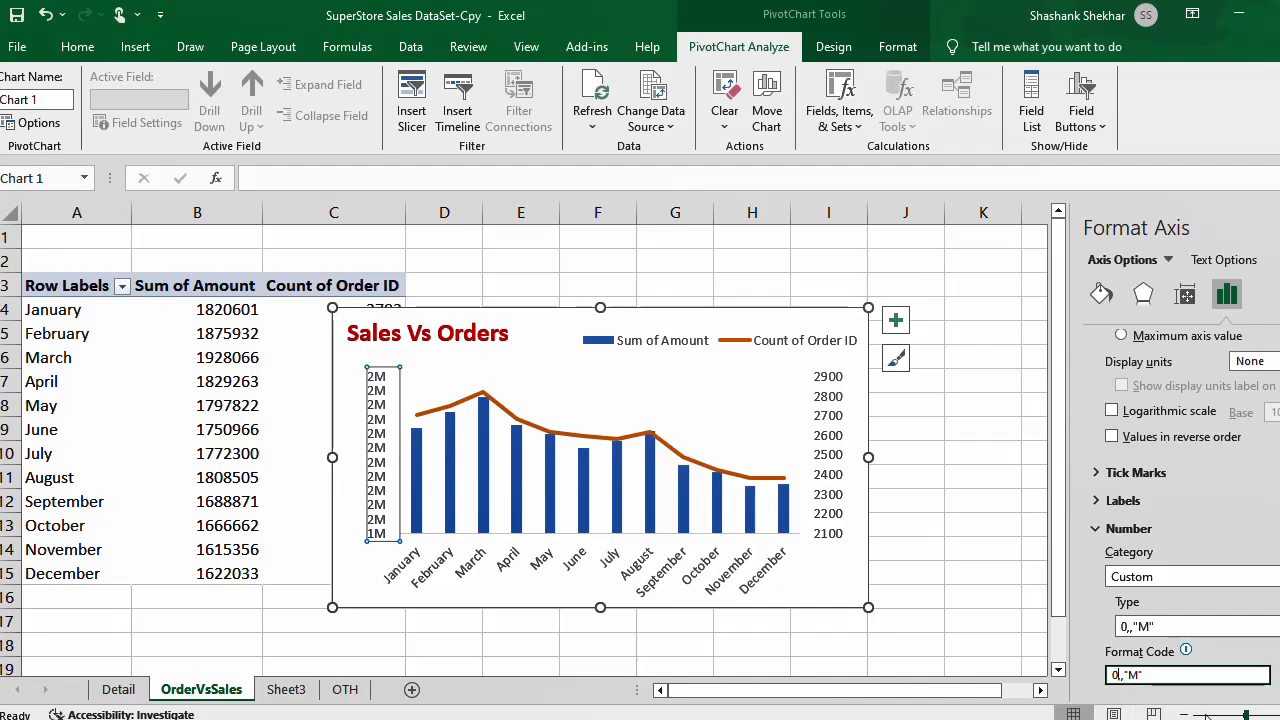
{"action": "type", "text": ".00"}
{"action": "key", "text": "super+space"}
{"action": "key", "text": "Return"}
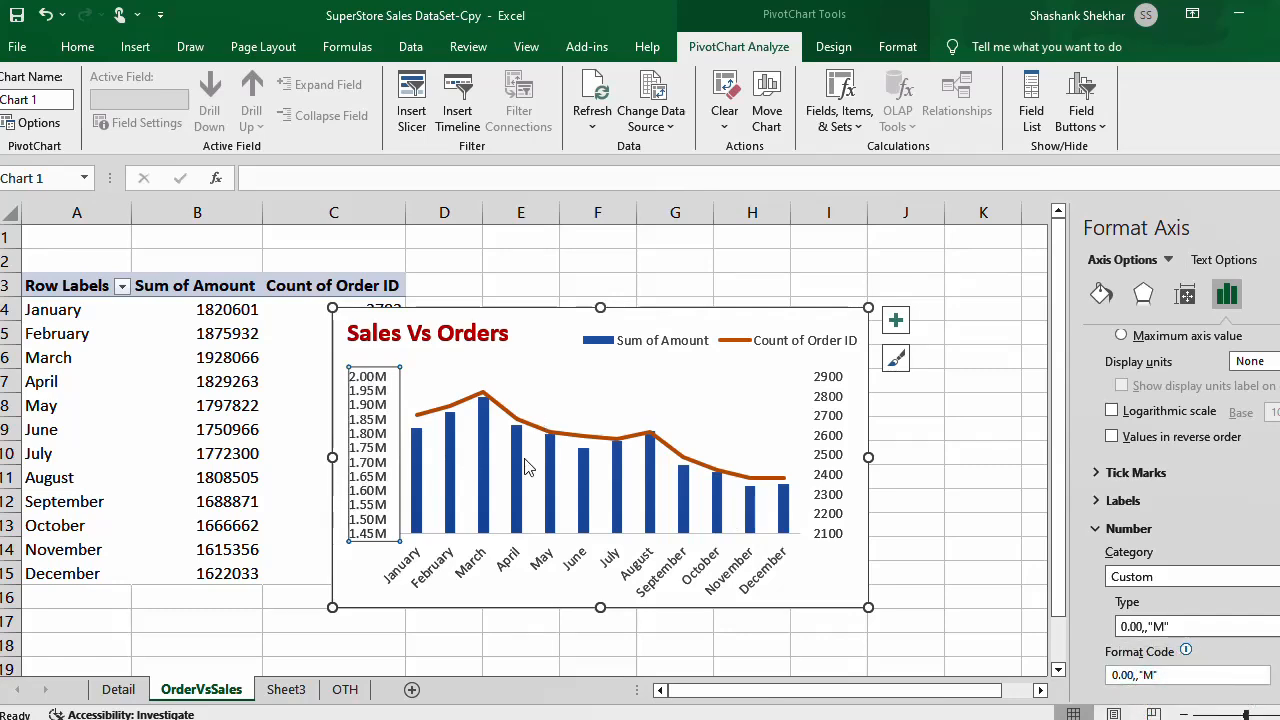
{"action": "left_click", "coordinate": [954, 516]}
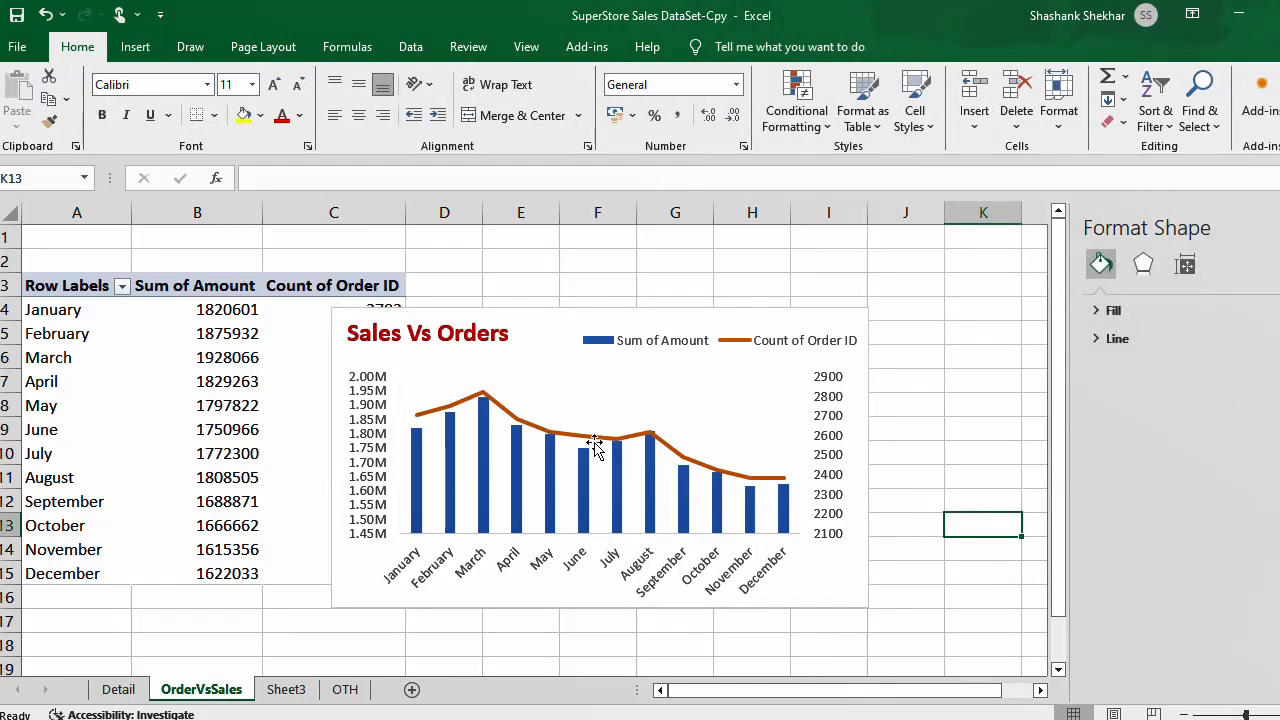
Step: Insert a new worksheet before the Detail sheet, name it Dashboard, and close the formatting pane
{"action": "right_click", "coordinate": [212, 692]}
{"action": "left_click", "coordinate": [262, 453]}
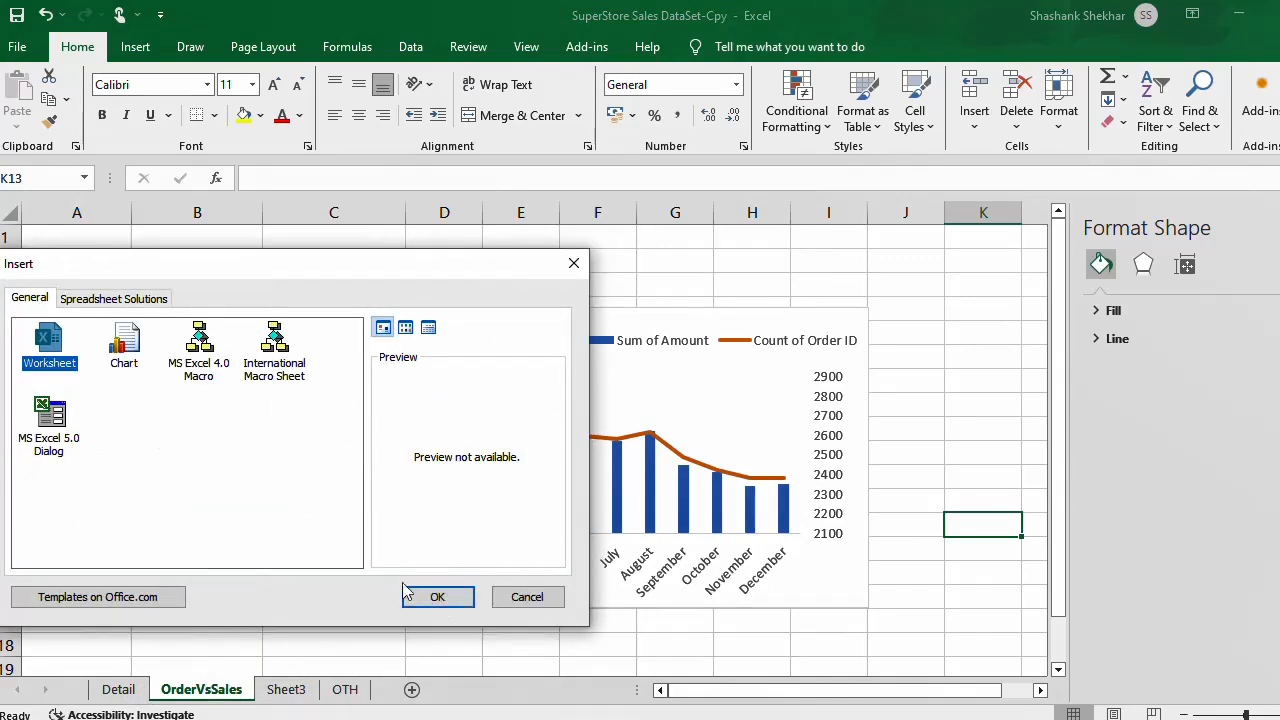
{"action": "left_click", "coordinate": [410, 594]}
{"action": "left_click_drag", "start_coordinate": [105, 697], "coordinate": [104, 697]}
{"action": "right_click", "coordinate": [124, 695]}
{"action": "left_click", "coordinate": [197, 505]}
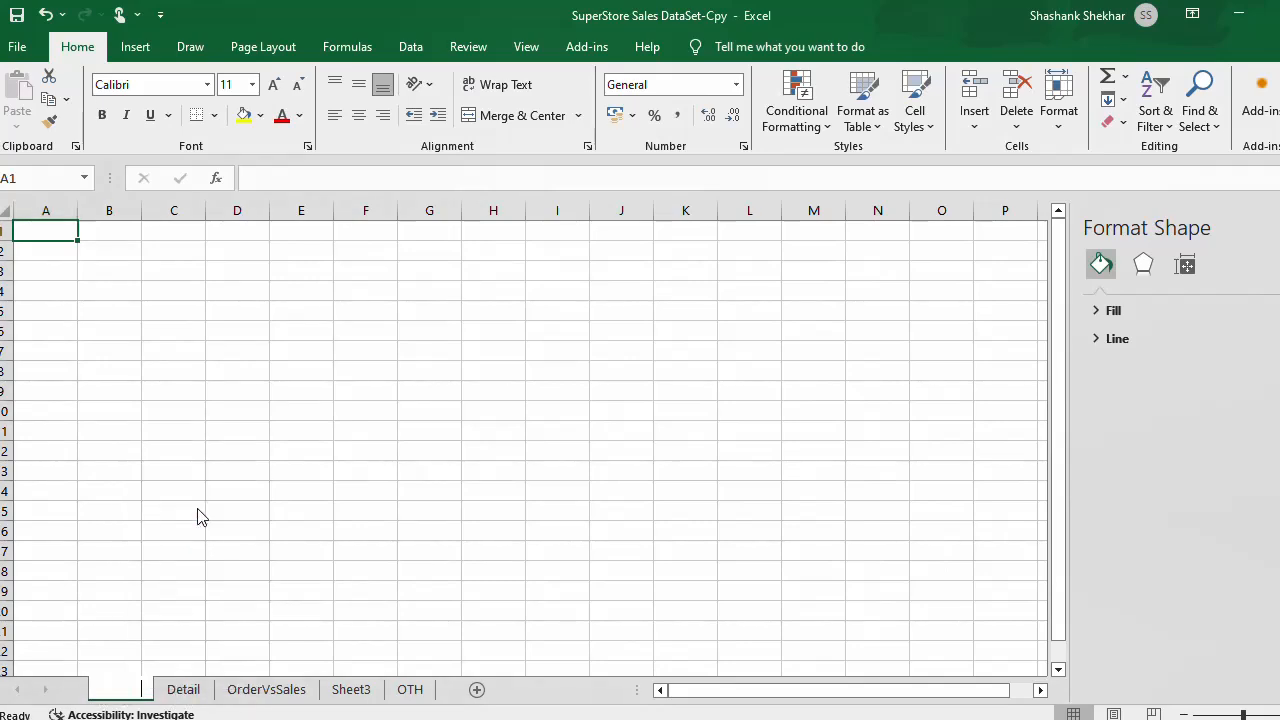
{"action": "type", "text": "Dashboard"}
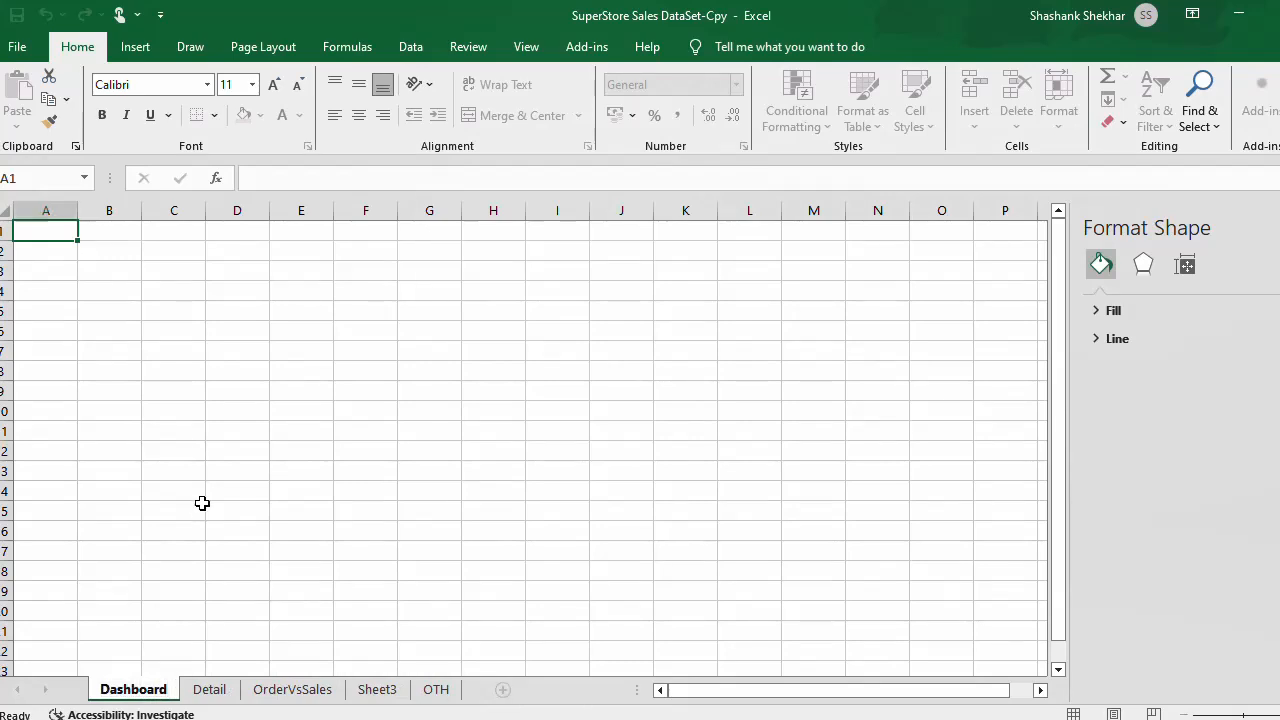
{"action": "left_click", "coordinate": [197, 508]}
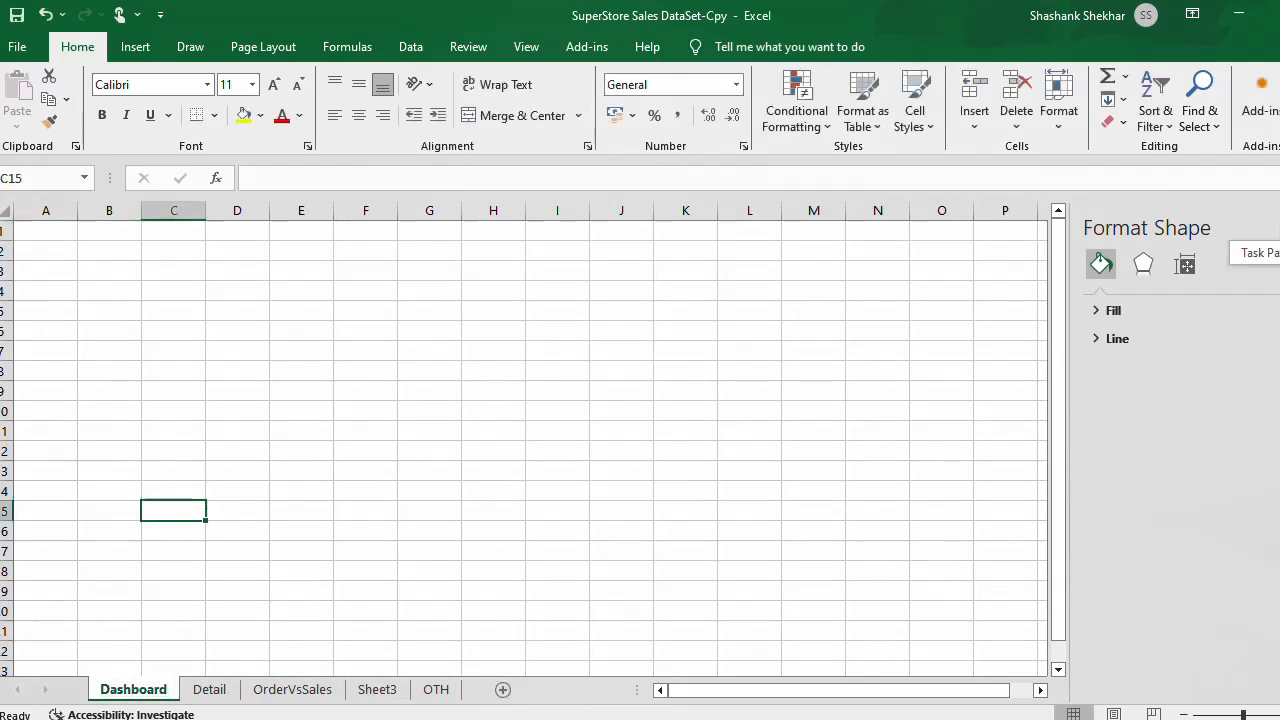
{"action": "left_click", "coordinate": [1279, 228]}
Step: Fill all cells of the Dashboard sheet with white to hide the gridlines
{"action": "left_click", "coordinate": [263, 329]}
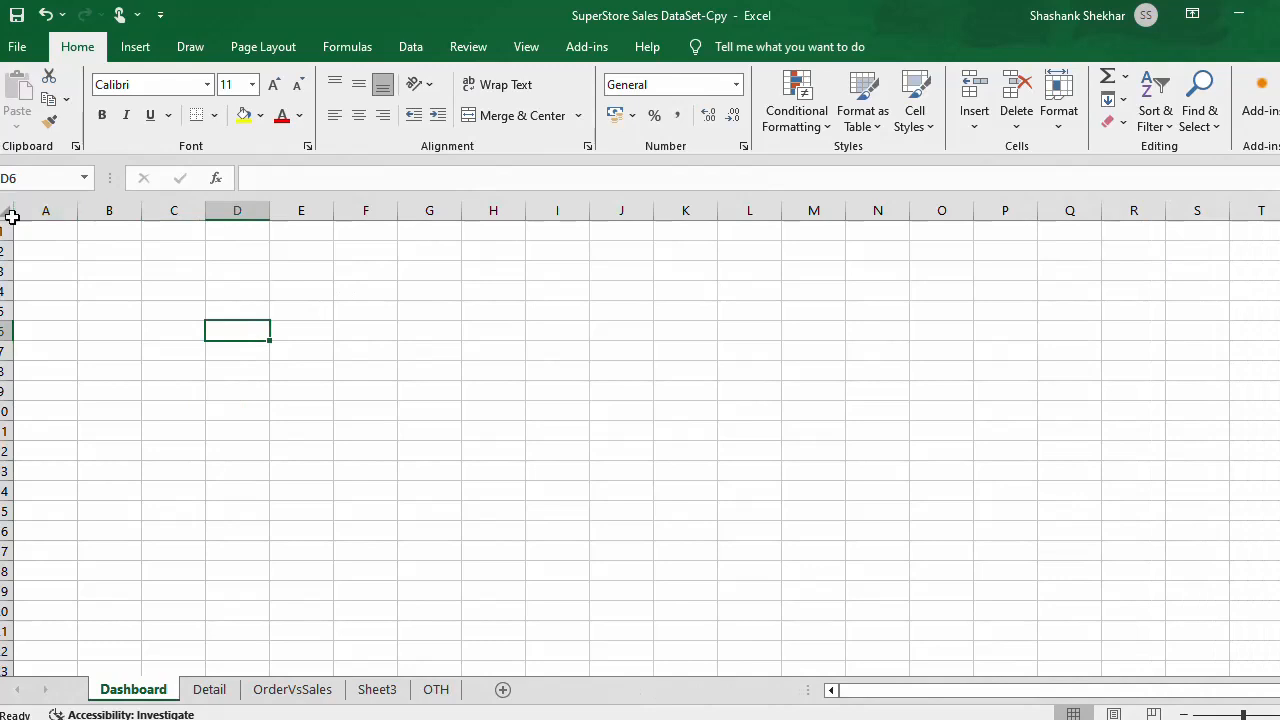
{"action": "left_click_drag", "start_coordinate": [46, 242], "coordinate": [729, 475]}
{"action": "scroll", "coordinate": [437, 451], "scroll_direction": "up", "scroll_amount": 3}
{"action": "left_click", "coordinate": [354, 414]}
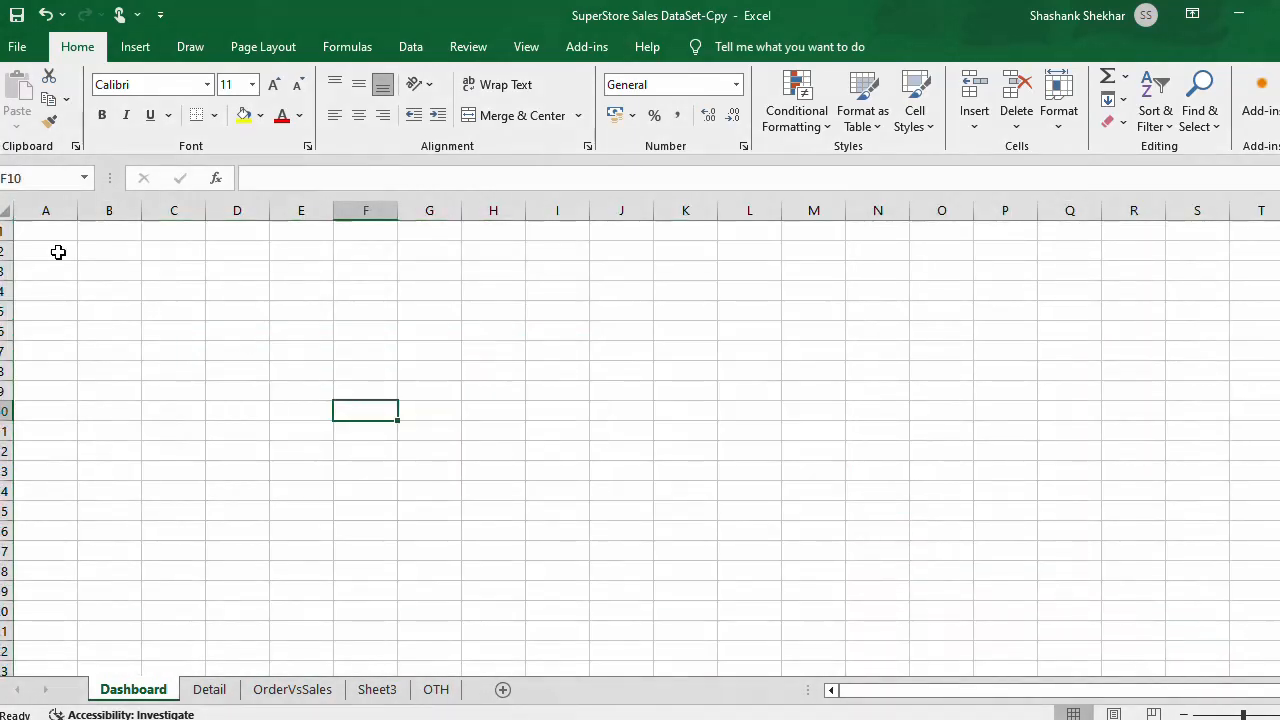
{"action": "left_click", "coordinate": [6, 207]}
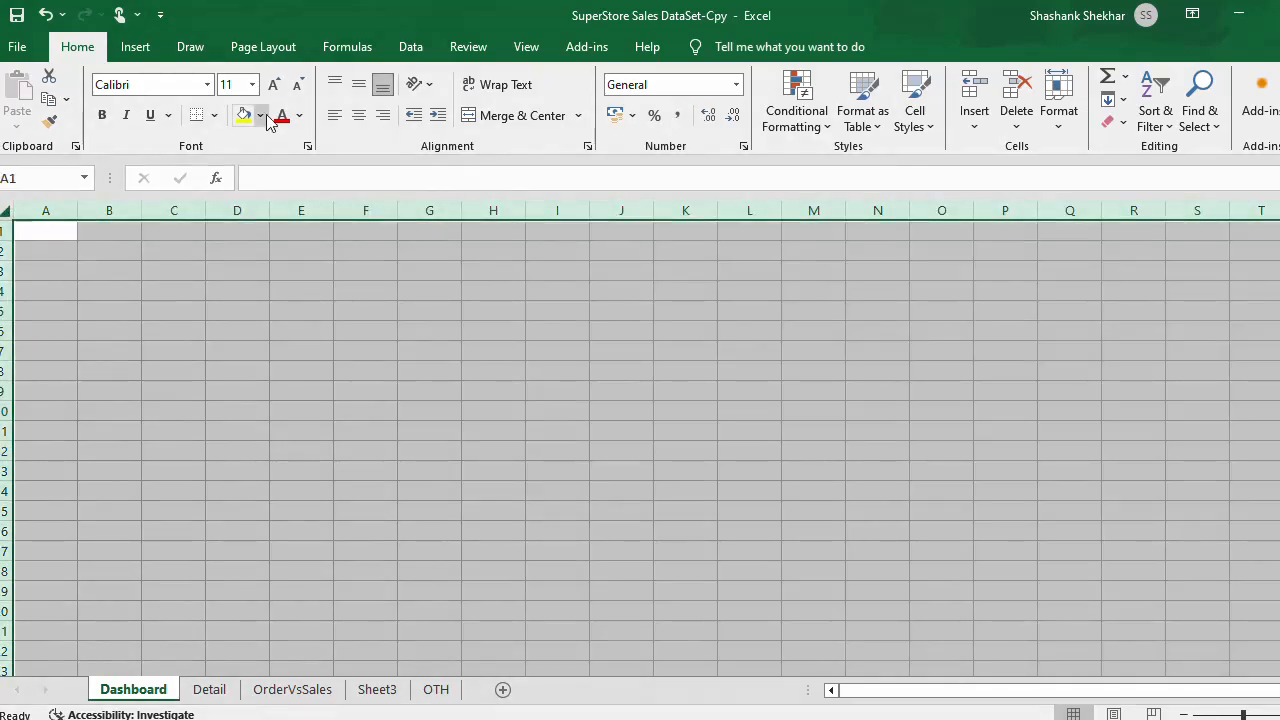
{"action": "left_click", "coordinate": [260, 115]}
{"action": "left_click", "coordinate": [242, 161]}
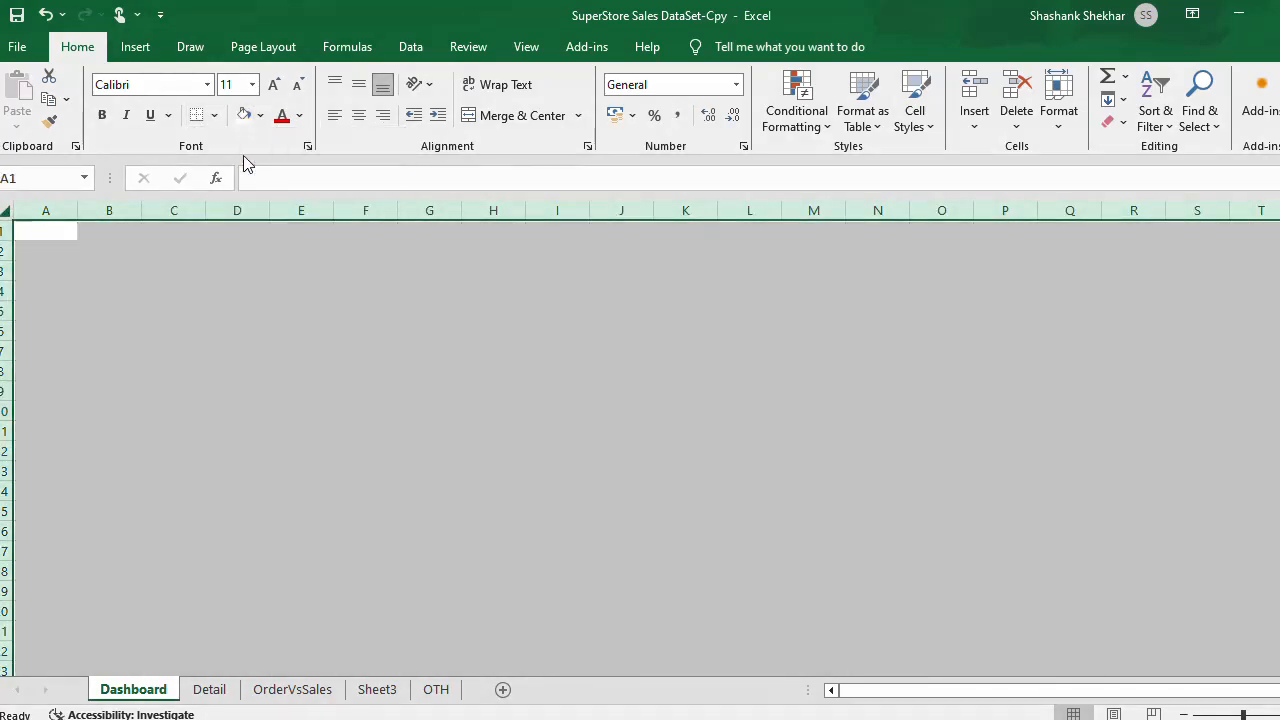
{"action": "left_click", "coordinate": [298, 350]}
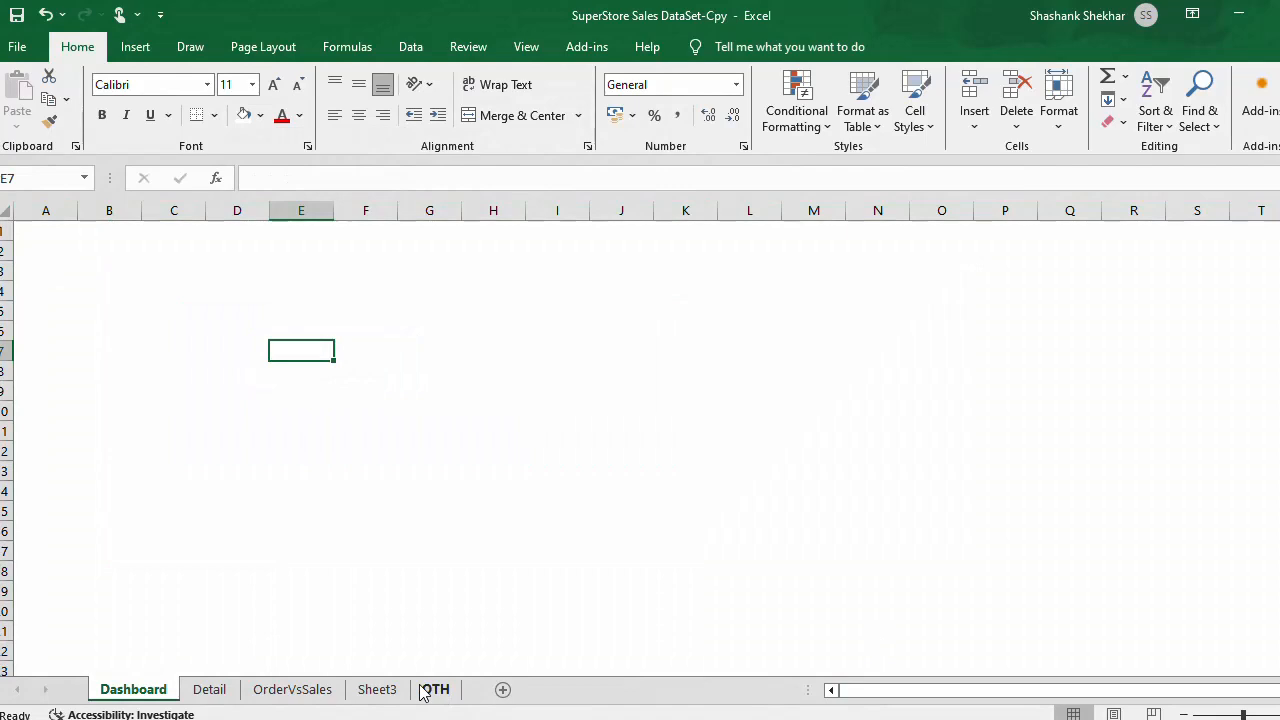
Step: Cut the Sales Vs Orders chart from the OrderVsSales sheet and paste it into the Dashboard sheet
{"action": "left_click", "coordinate": [305, 692]}
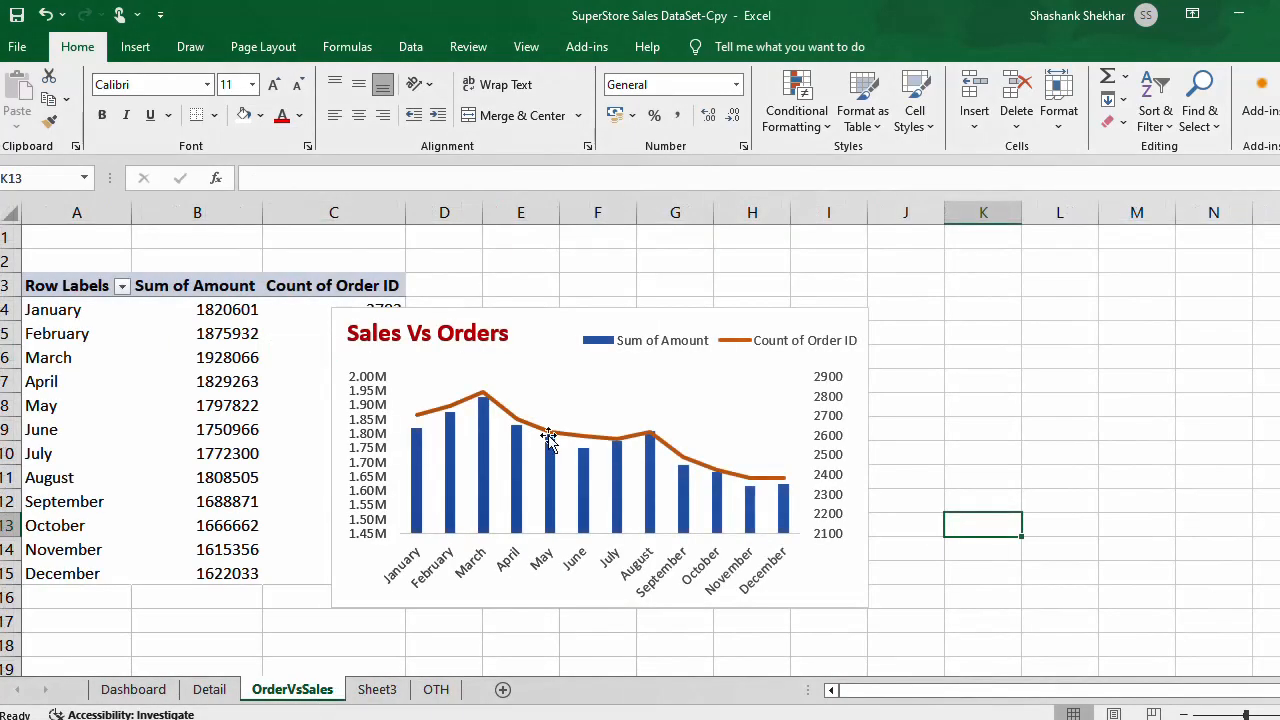
{"action": "left_click", "coordinate": [563, 410]}
{"action": "left_click", "coordinate": [340, 331]}
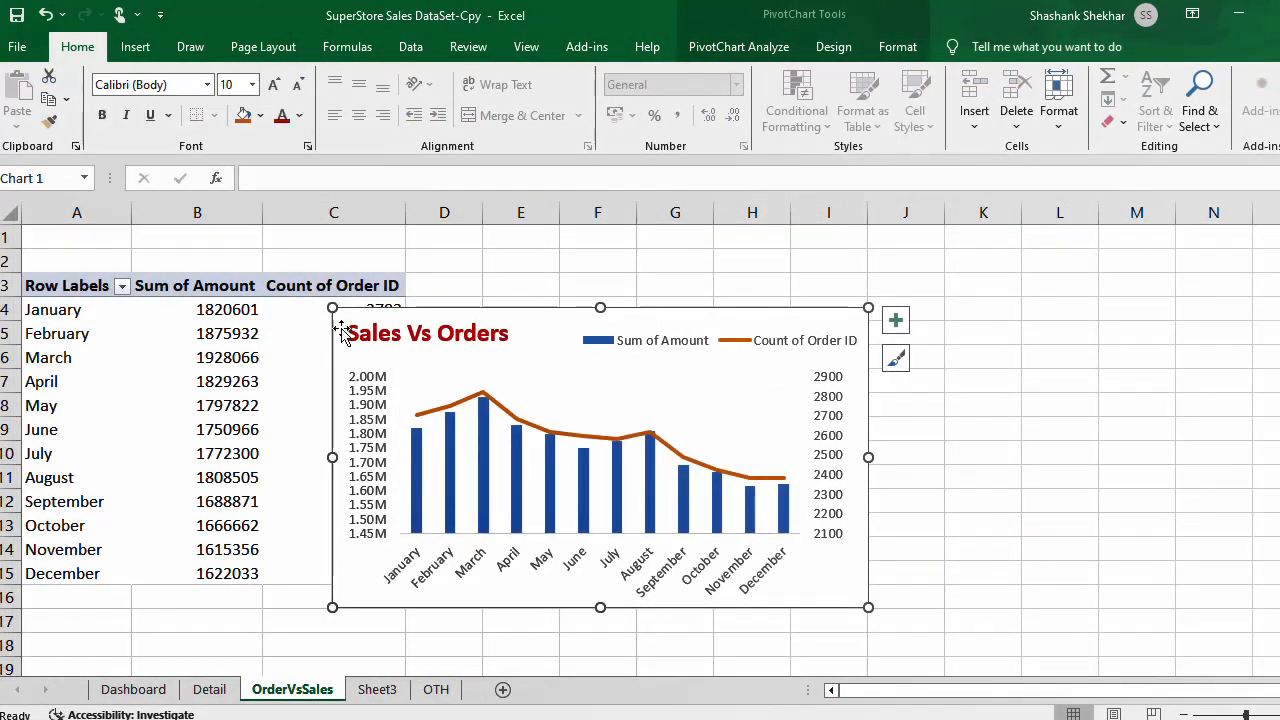
{"action": "key", "text": "Delete"}
{"action": "left_click", "coordinate": [130, 689]}
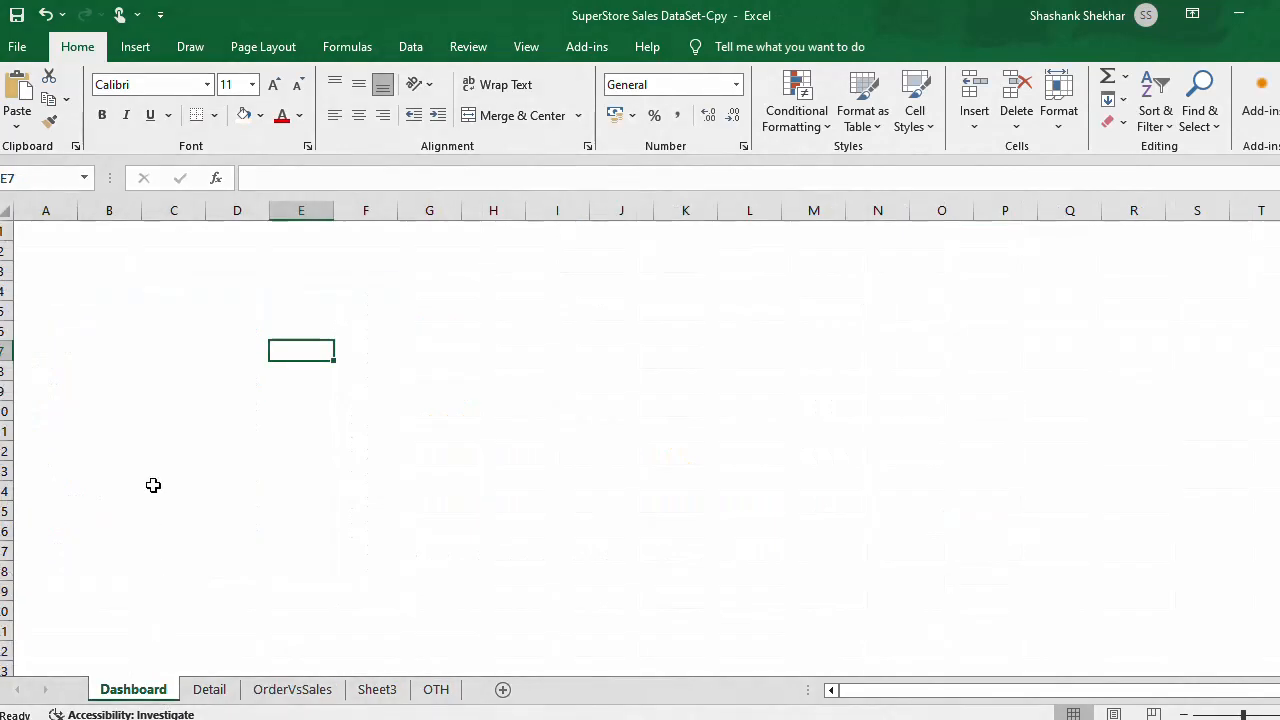
{"action": "key", "text": "ctrl+v"}
{"action": "left_click", "coordinate": [851, 409]}
{"action": "left_click", "coordinate": [637, 416]}
{"action": "left_click_drag", "start_coordinate": [609, 357], "coordinate": [470, 326]}
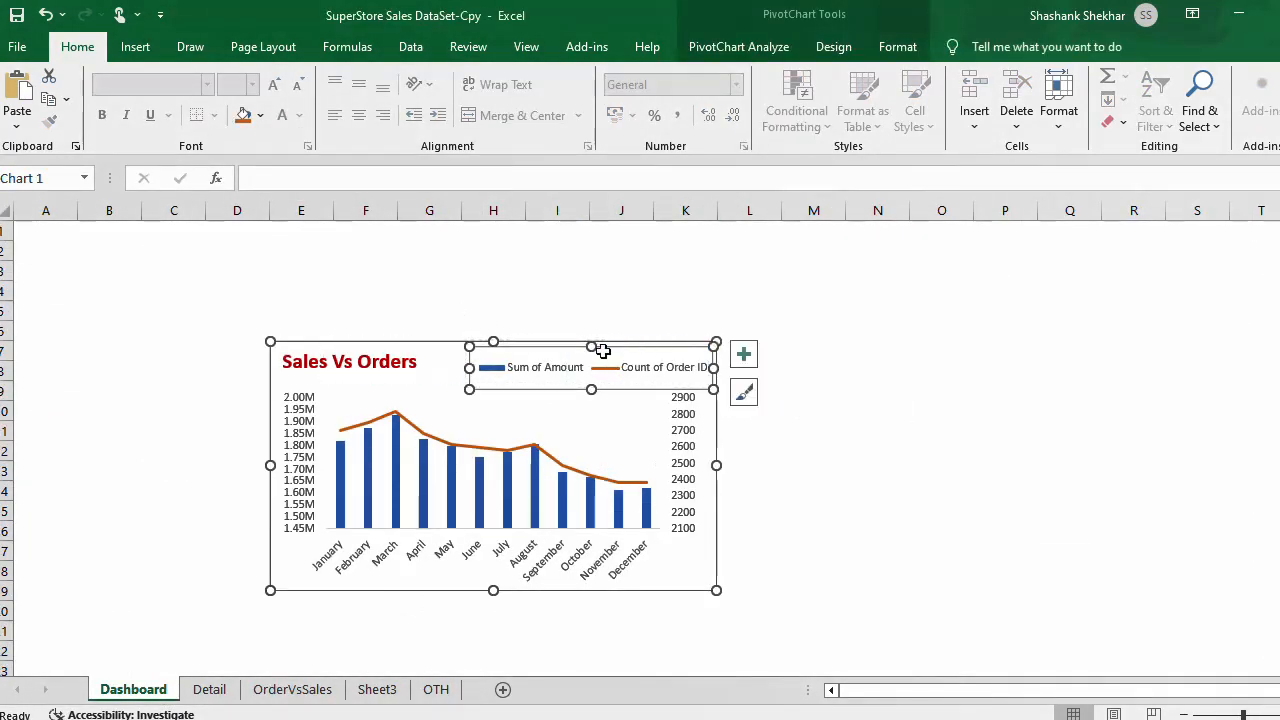
{"action": "key", "text": "ctrl+z"}
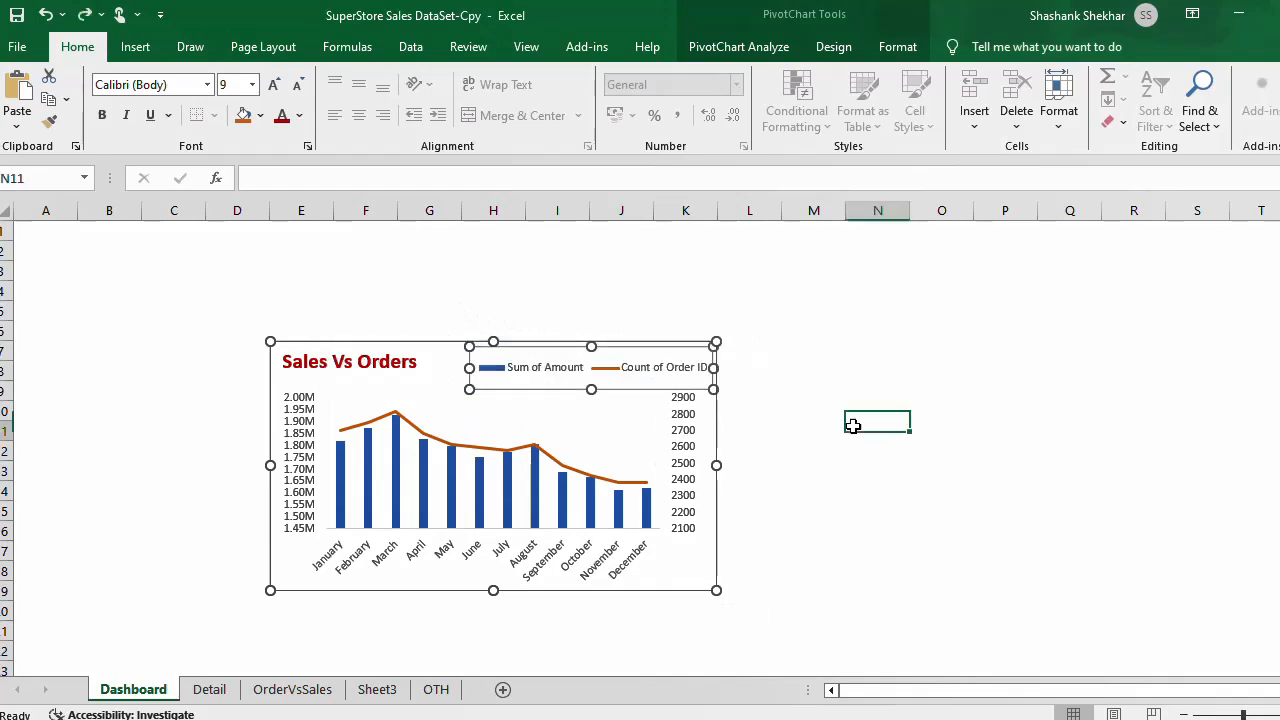
{"action": "left_click", "coordinate": [853, 427]}
Step: Move the Sales Vs Orders chart near the start of the Dashboard sheet, from column B at row 2 to about column I
{"action": "left_click", "coordinate": [401, 347]}
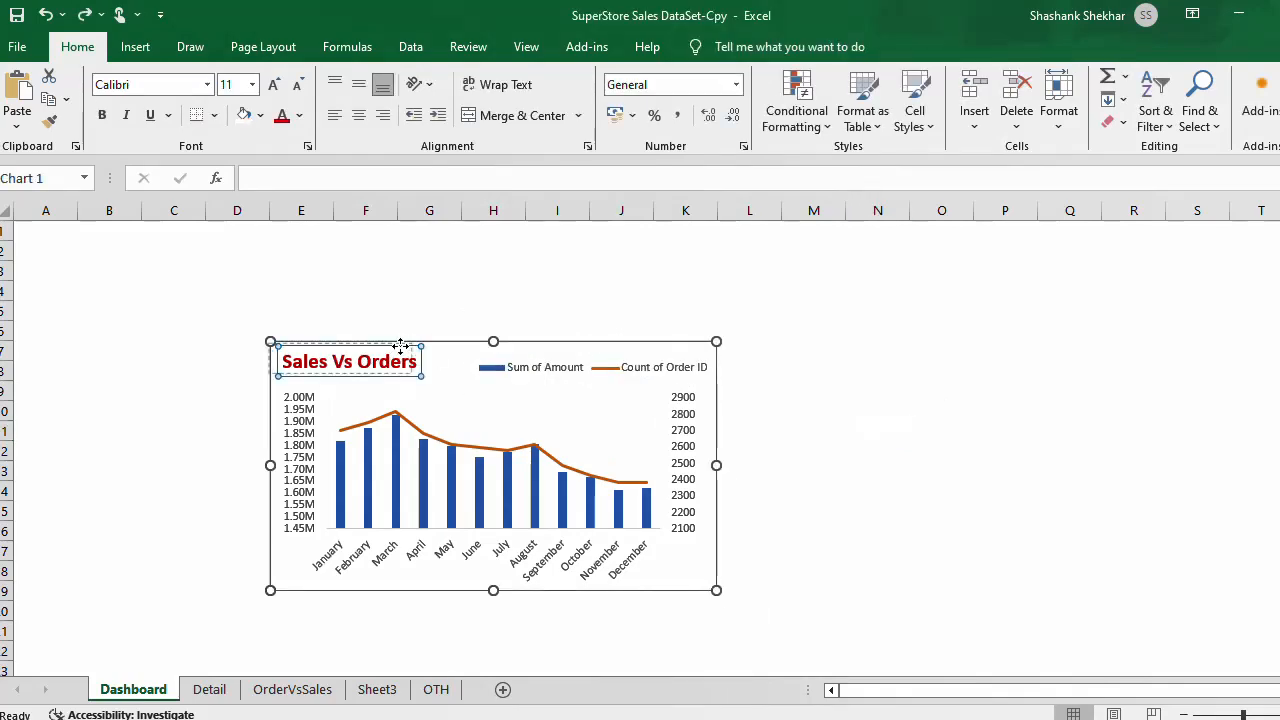
{"action": "left_click_drag", "start_coordinate": [673, 584], "coordinate": [514, 480]}
{"action": "left_click", "coordinate": [700, 494]}
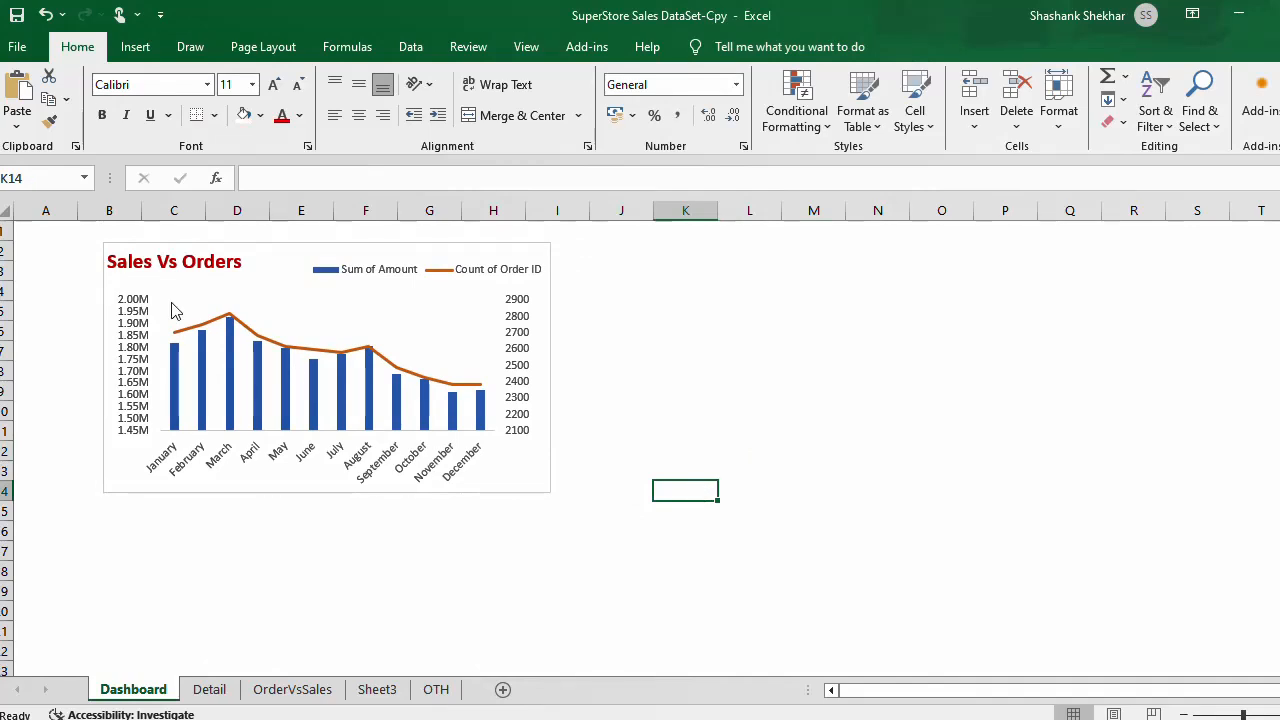
Step: Try grey and blue fills on the whole Dashboard sheet and settle on a light orange background
{"action": "left_click", "coordinate": [5, 212]}
{"action": "left_click", "coordinate": [261, 116]}
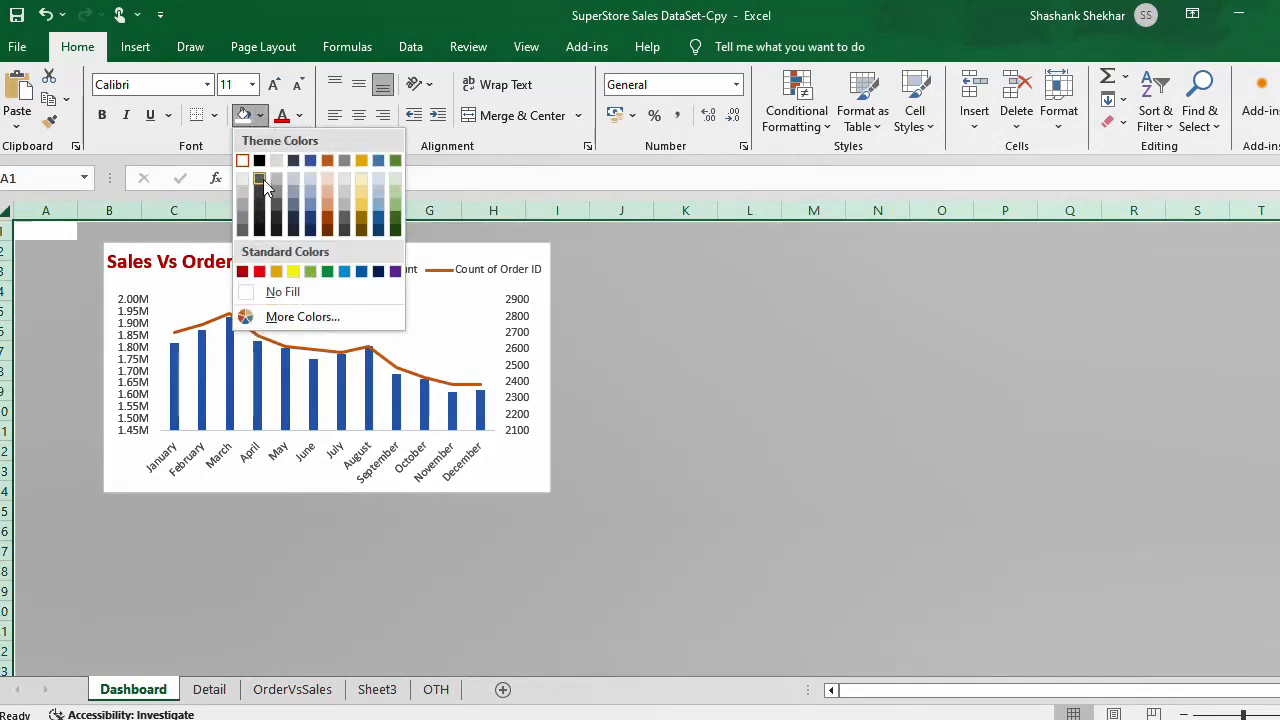
{"action": "left_click", "coordinate": [275, 180]}
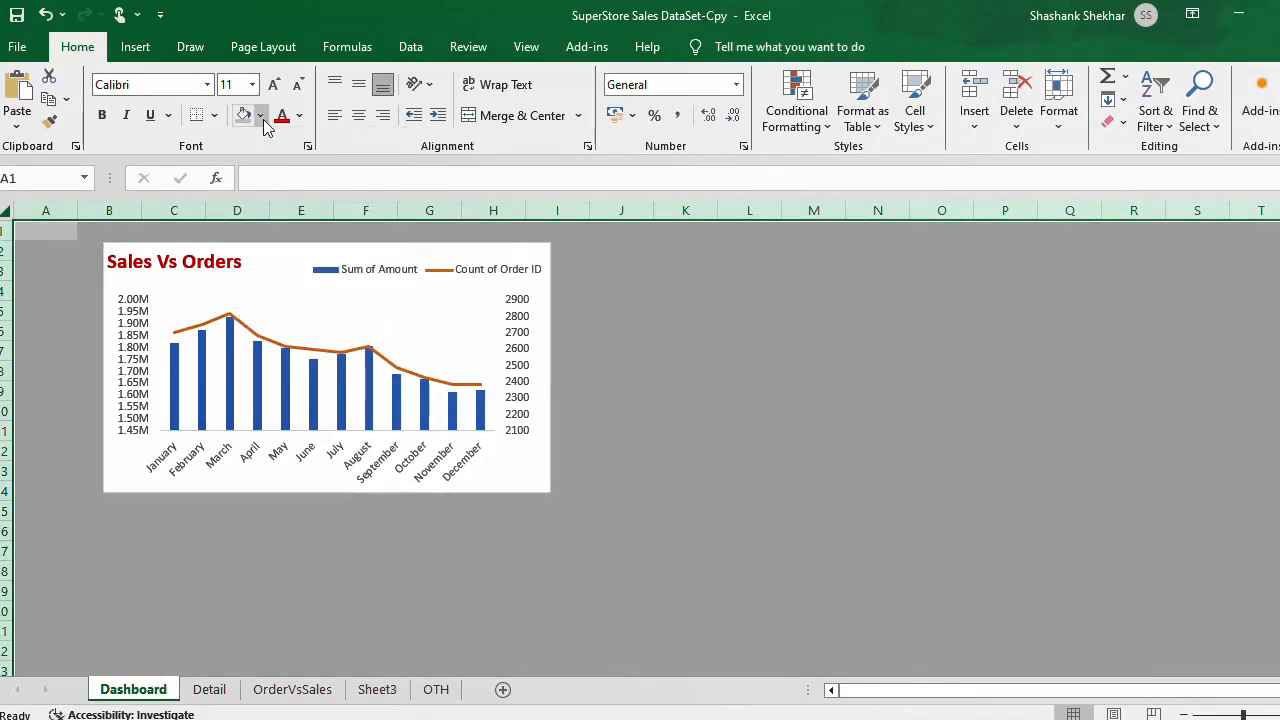
{"action": "left_click", "coordinate": [261, 116]}
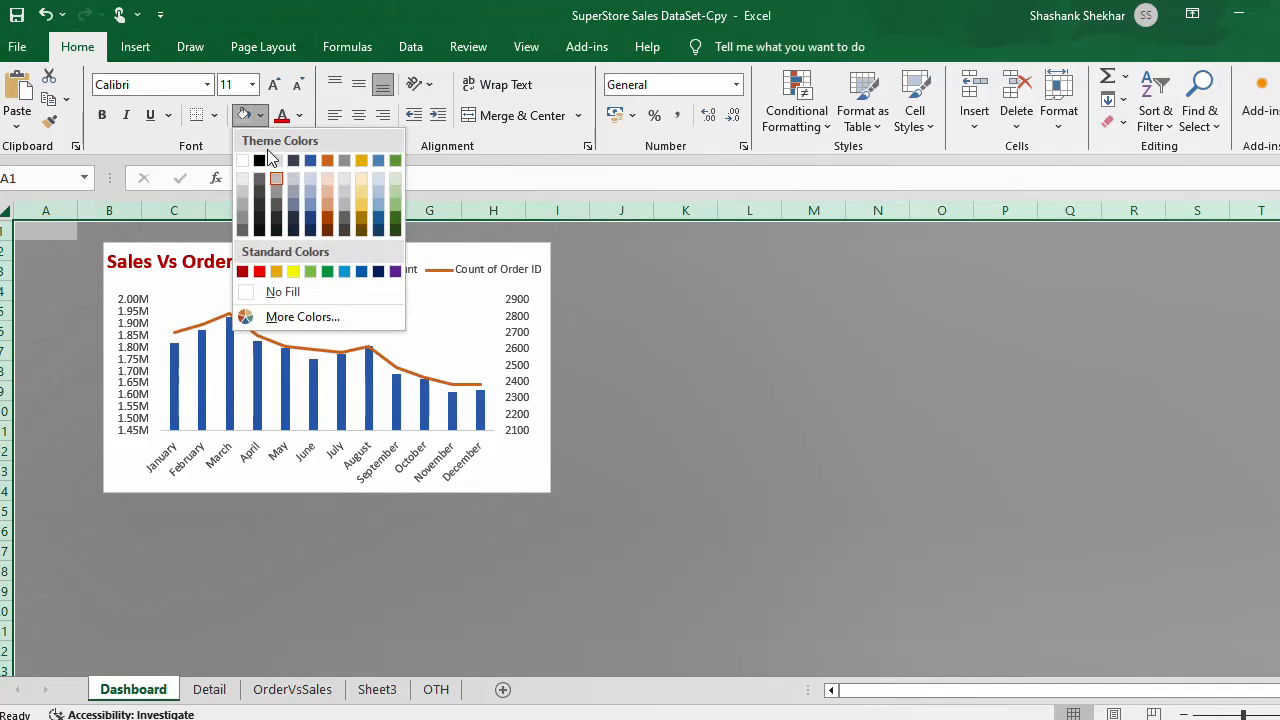
{"action": "left_click", "coordinate": [313, 196]}
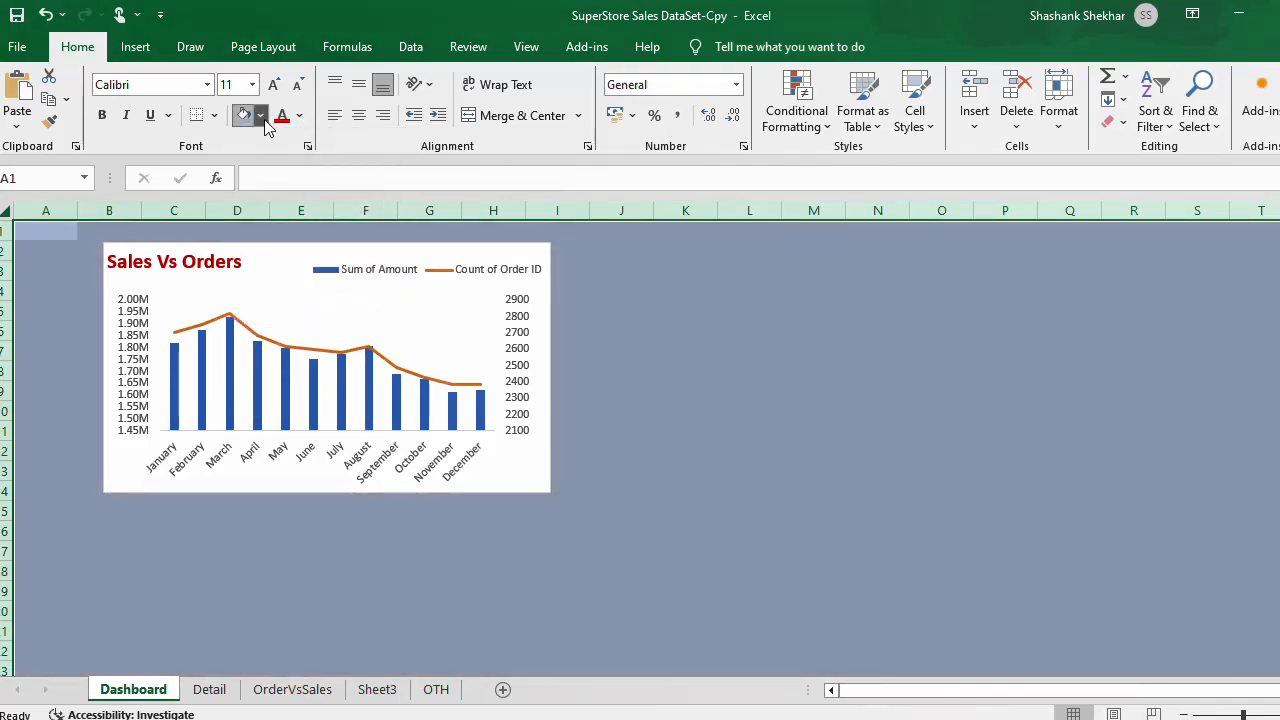
{"action": "left_click", "coordinate": [261, 116]}
{"action": "left_click", "coordinate": [327, 195]}
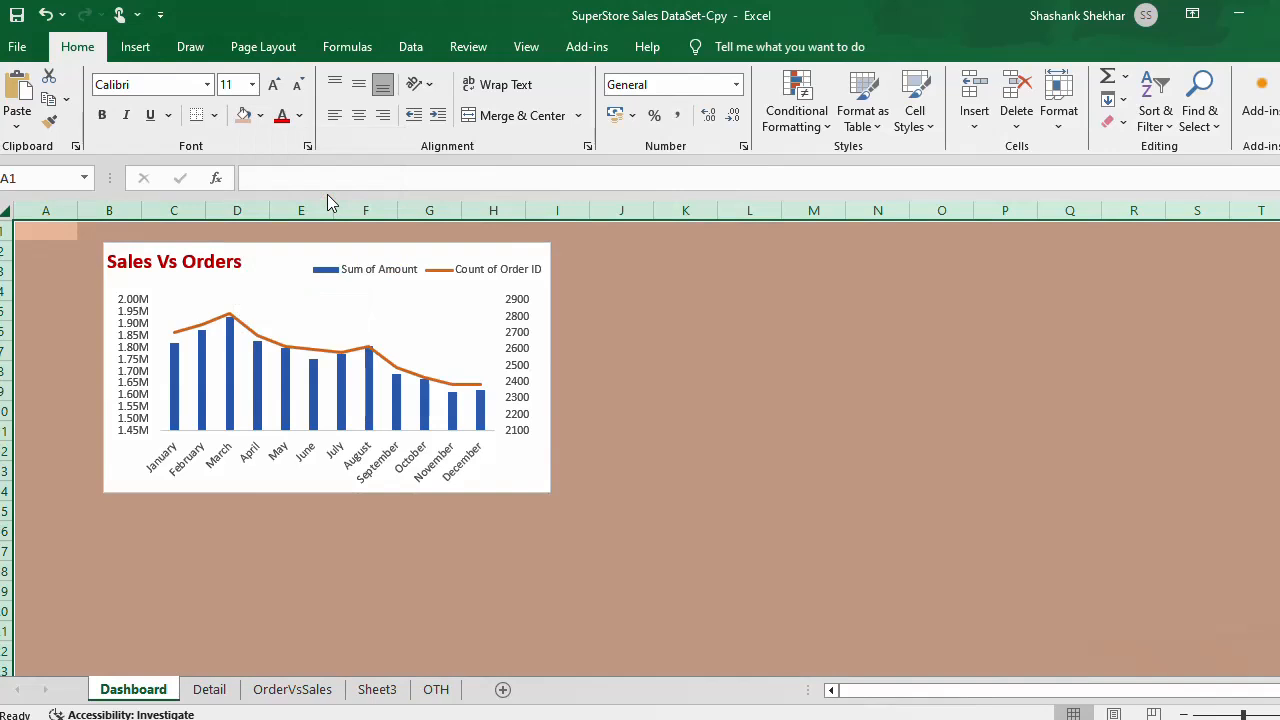
{"action": "left_click", "coordinate": [693, 414]}
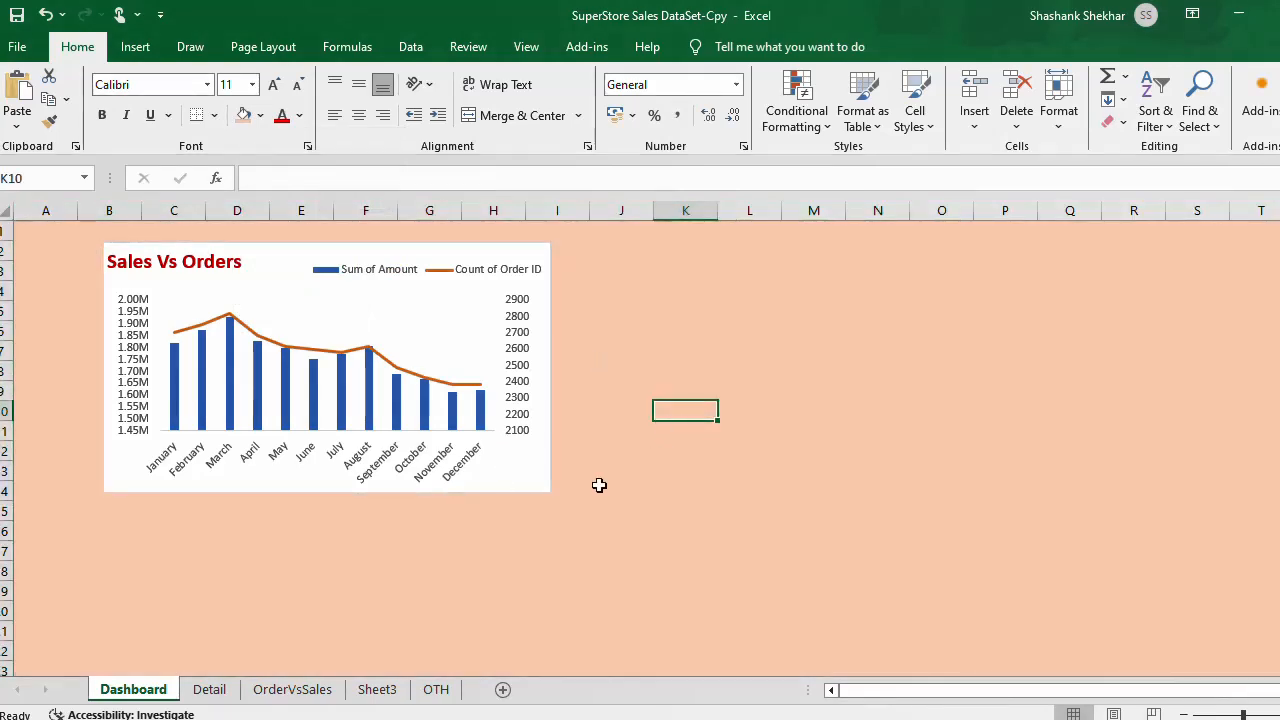
Step: Shift the Sales Vs Orders chart slightly right and up, keeping its size
{"action": "left_click", "coordinate": [540, 482]}
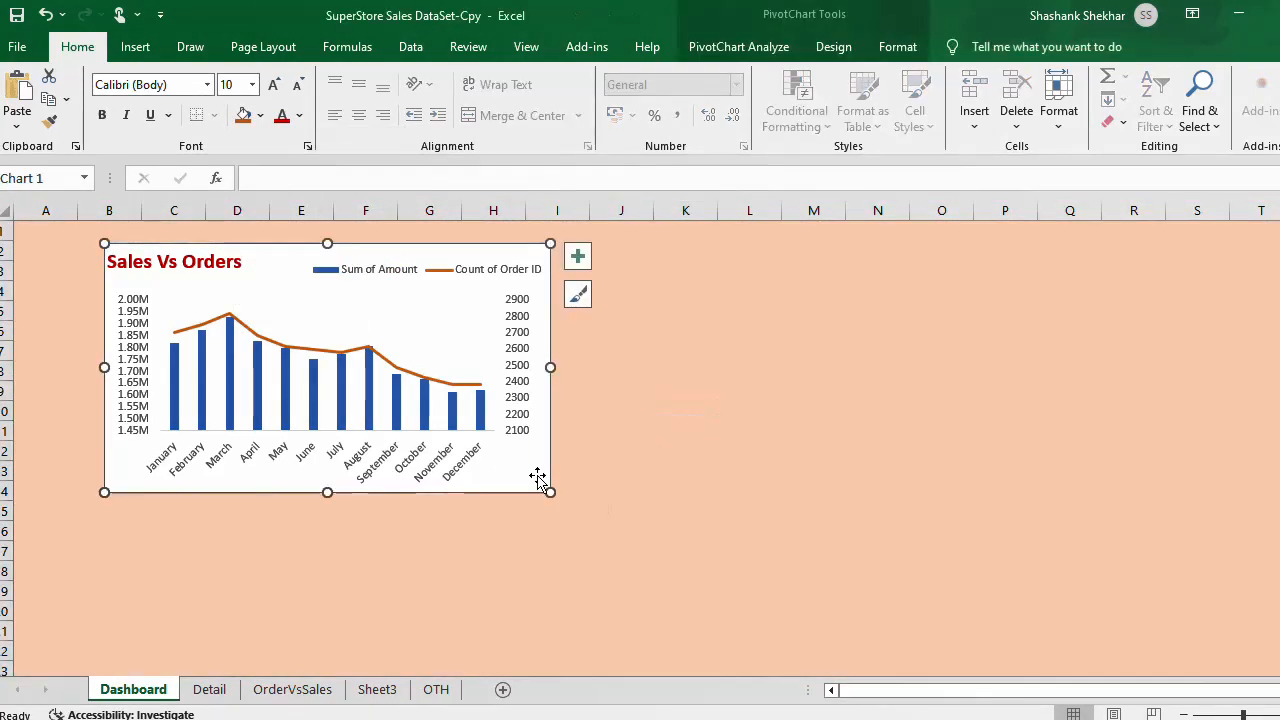
{"action": "left_click_drag", "start_coordinate": [539, 463], "coordinate": [565, 455]}
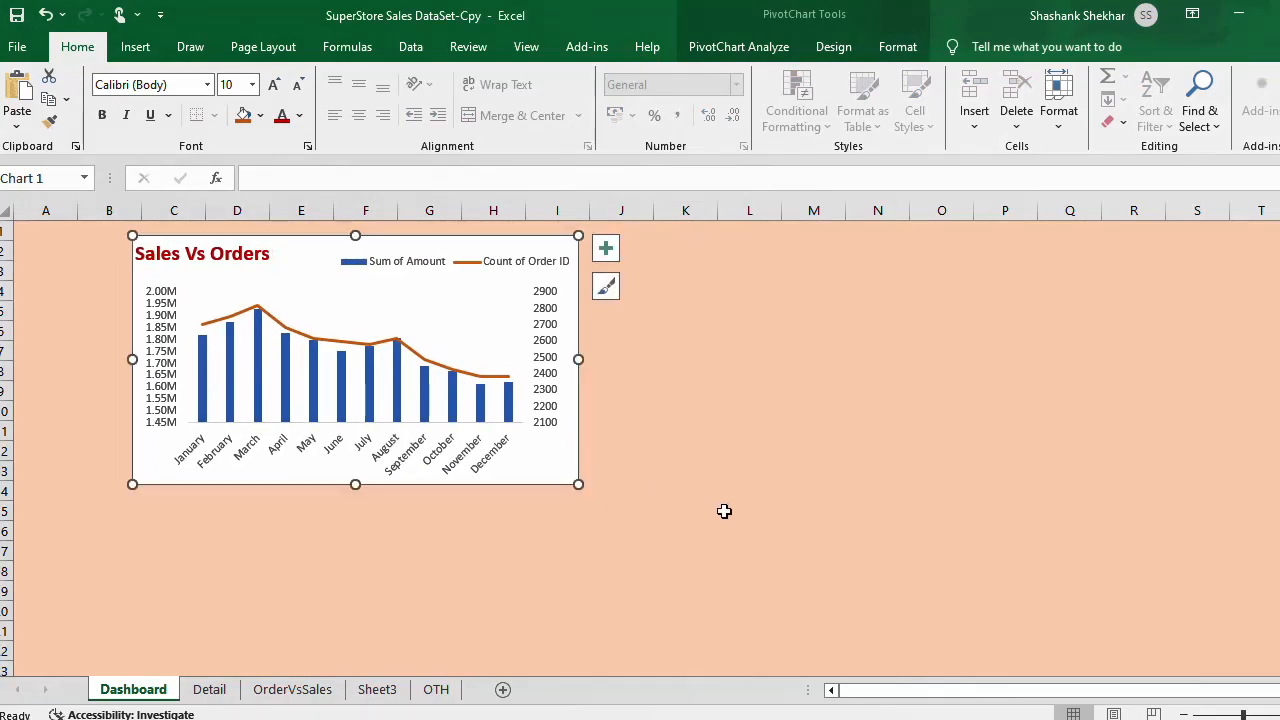
Step: Undo the last resizing and repositioning of the Sales Vs Orders chart on the Dashboard sheet
{"action": "left_click", "coordinate": [724, 511]}
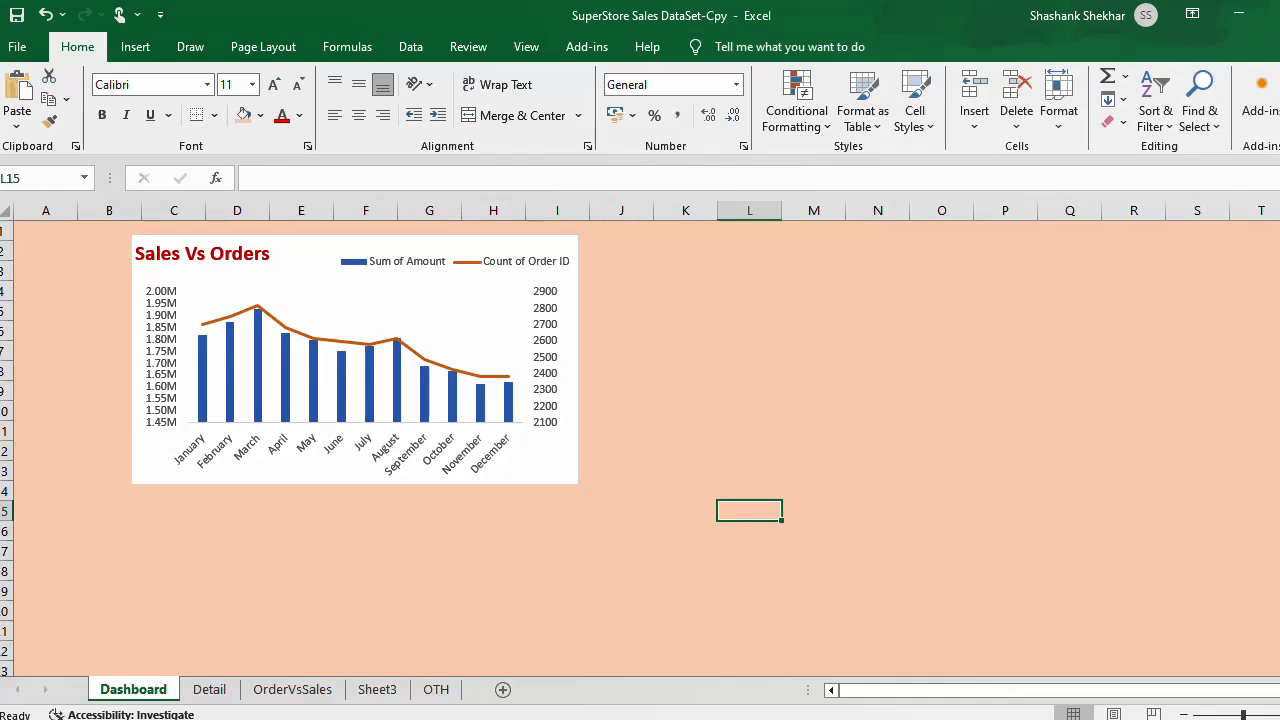
{"action": "key", "text": "ctrl+z"}
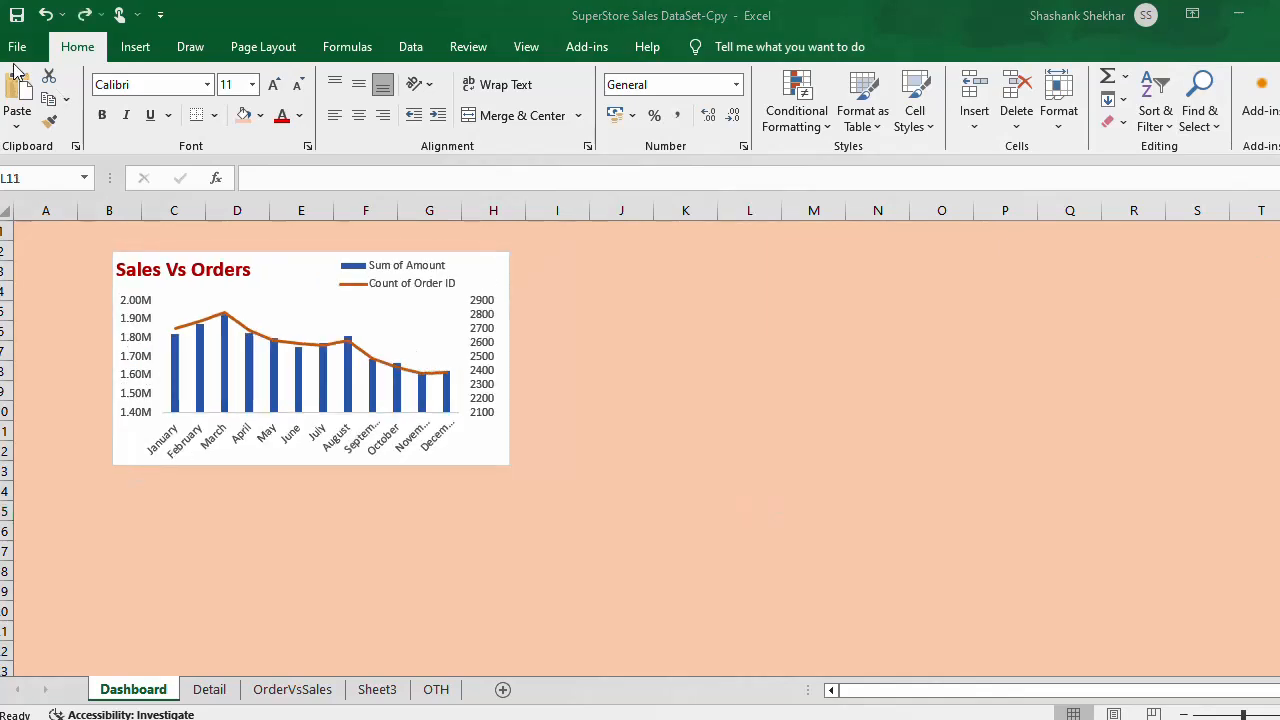
{"action": "left_click", "coordinate": [766, 490]}
Step: Merge and center cells A1 to T1 above the chart on the Dashboard sheet
{"action": "left_click", "coordinate": [196, 231]}
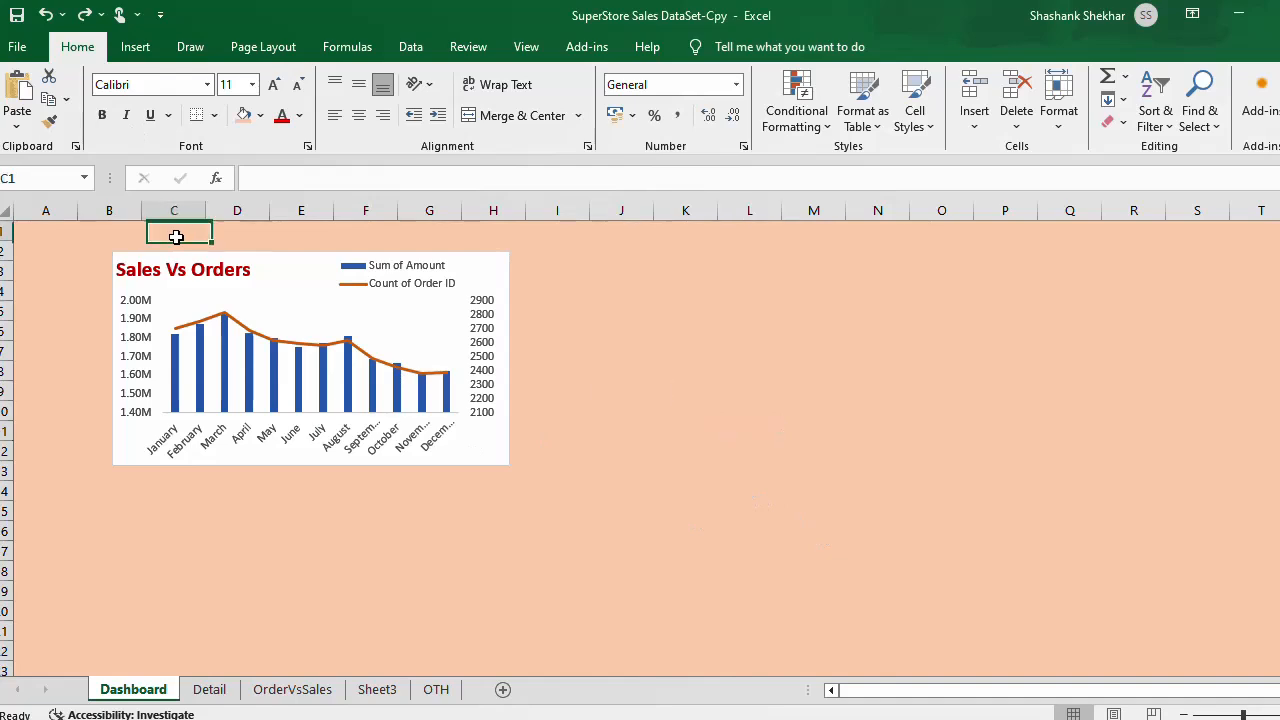
{"action": "left_click", "coordinate": [140, 234]}
{"action": "left_click_drag", "start_coordinate": [51, 229], "coordinate": [1244, 232]}
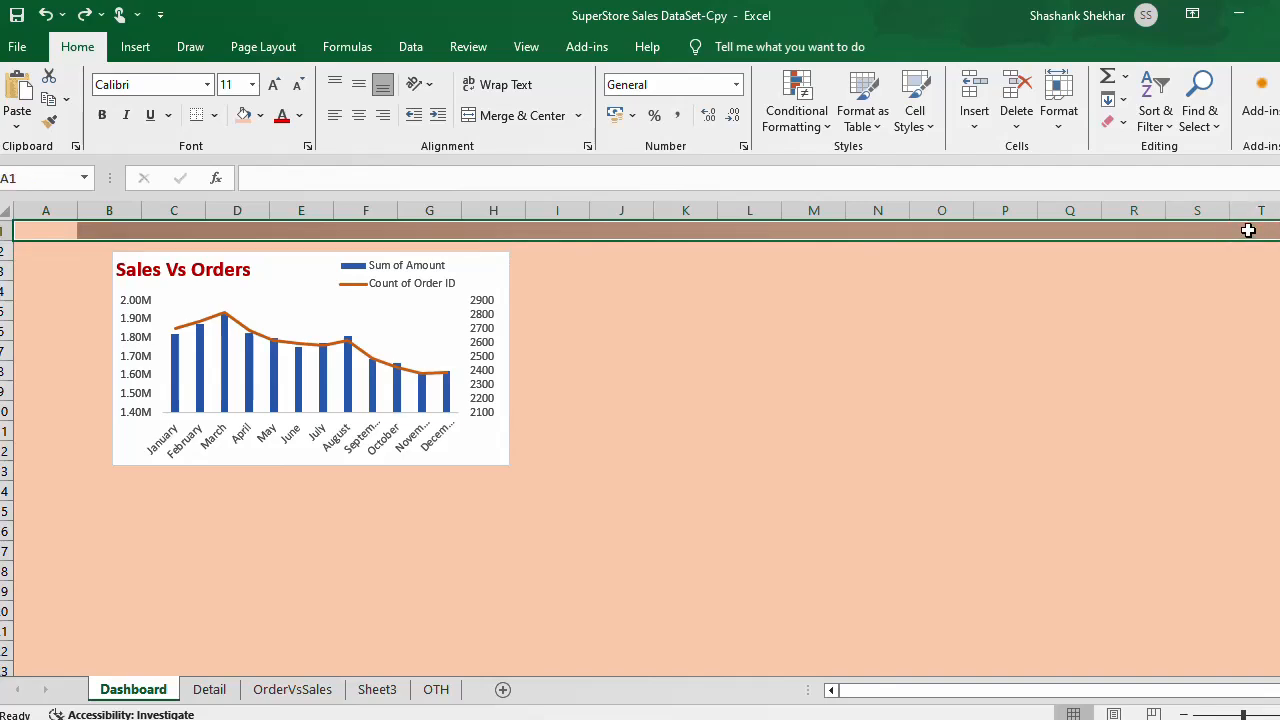
{"action": "left_click", "coordinate": [517, 117]}
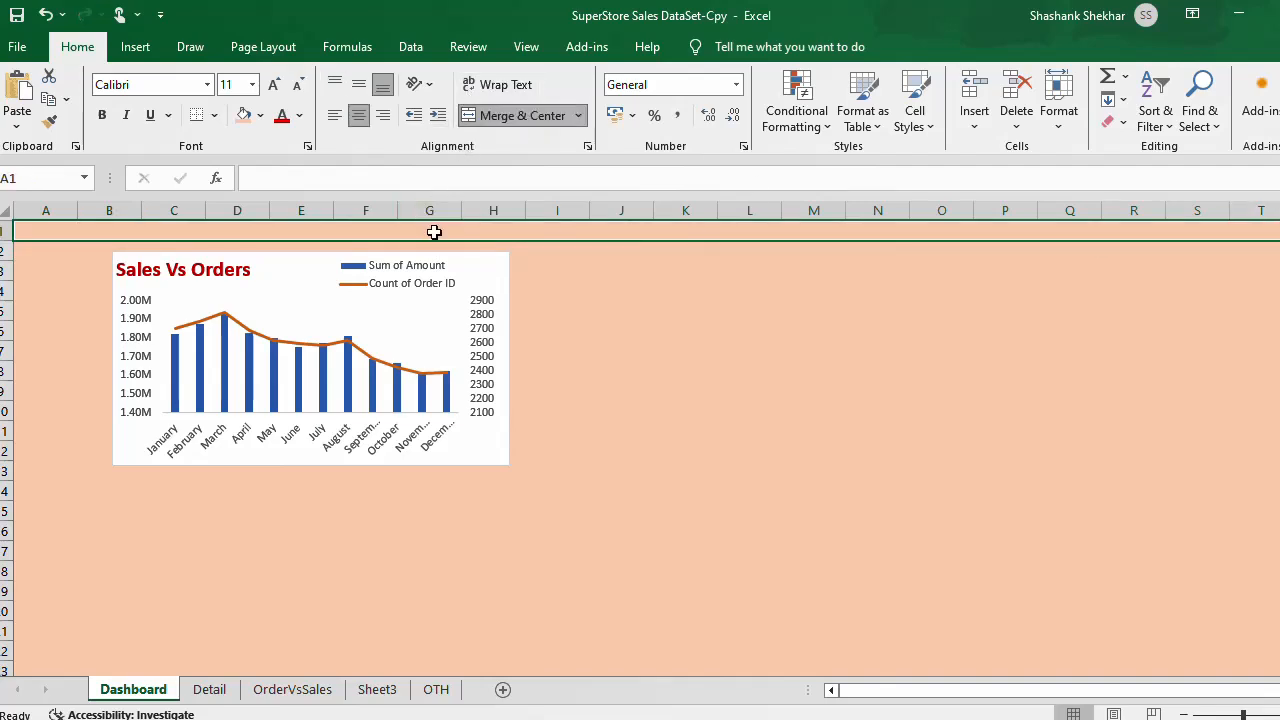
Step: Enter the dashboard title "Retail Sales Analysis 2022-23" in the merged first row
{"action": "type", "text": "Re"}
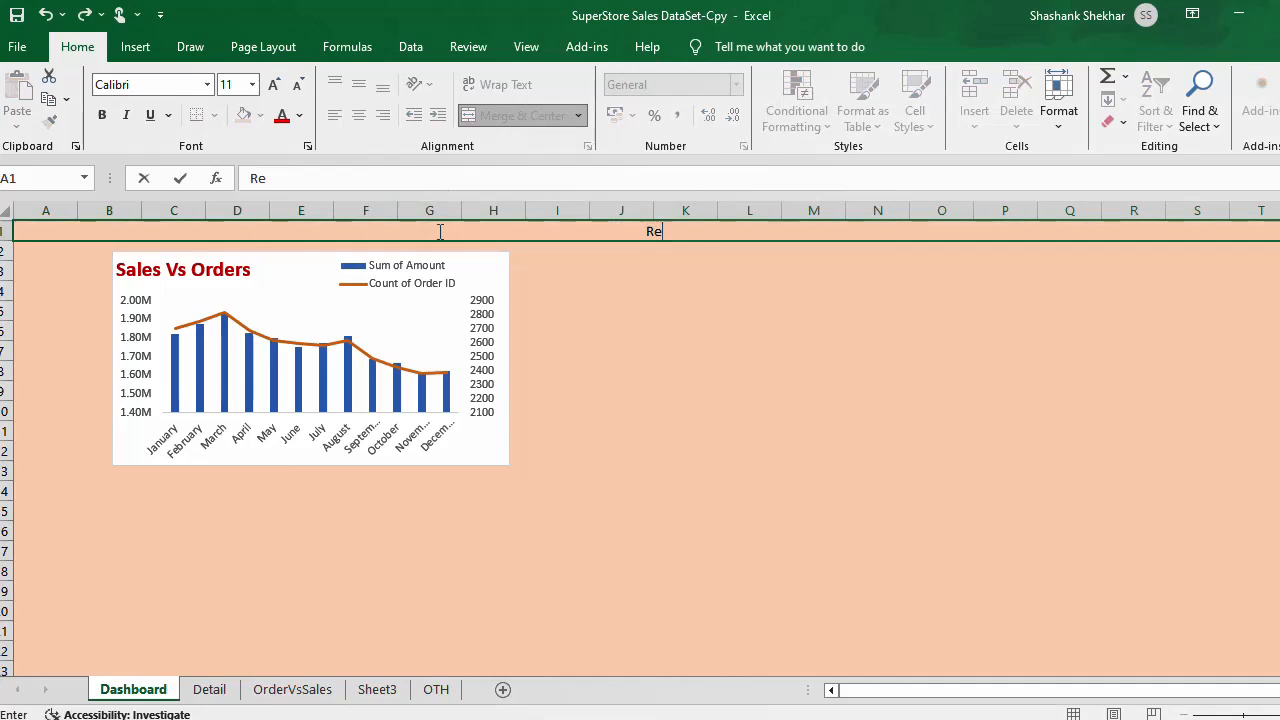
{"action": "type", "text": "tail Sales Ana"}
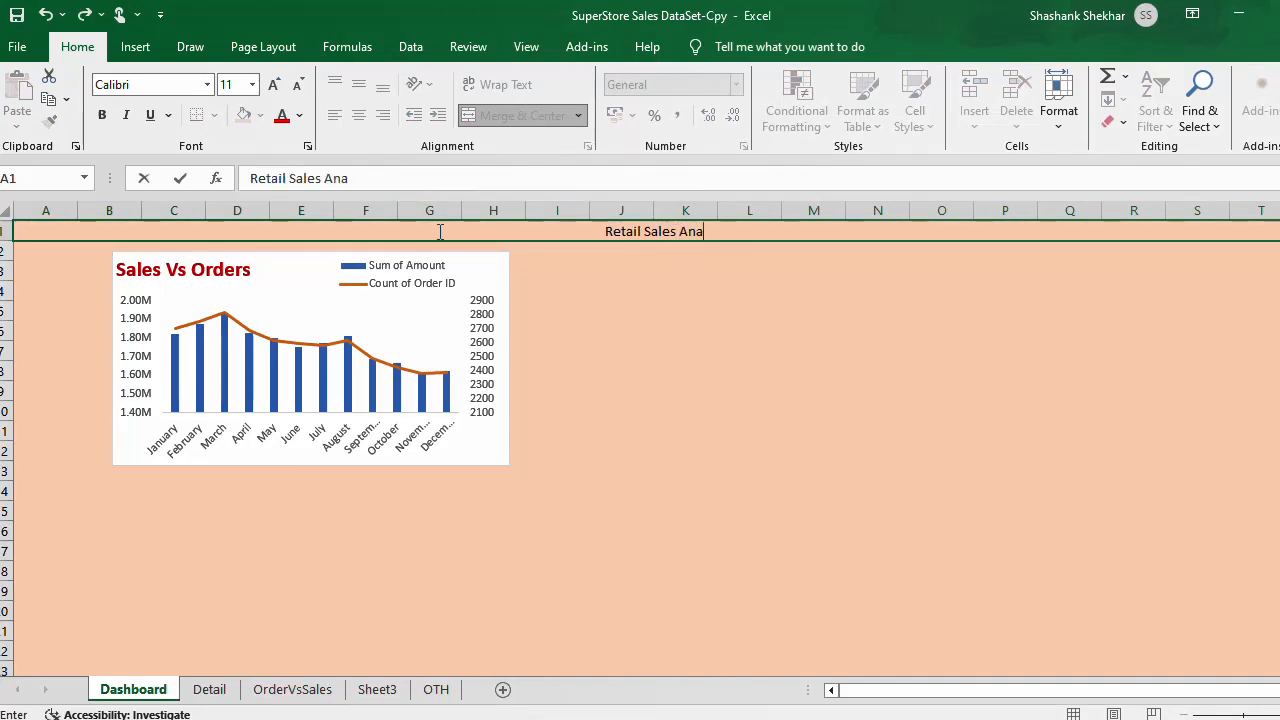
{"action": "type", "text": "lysis"}
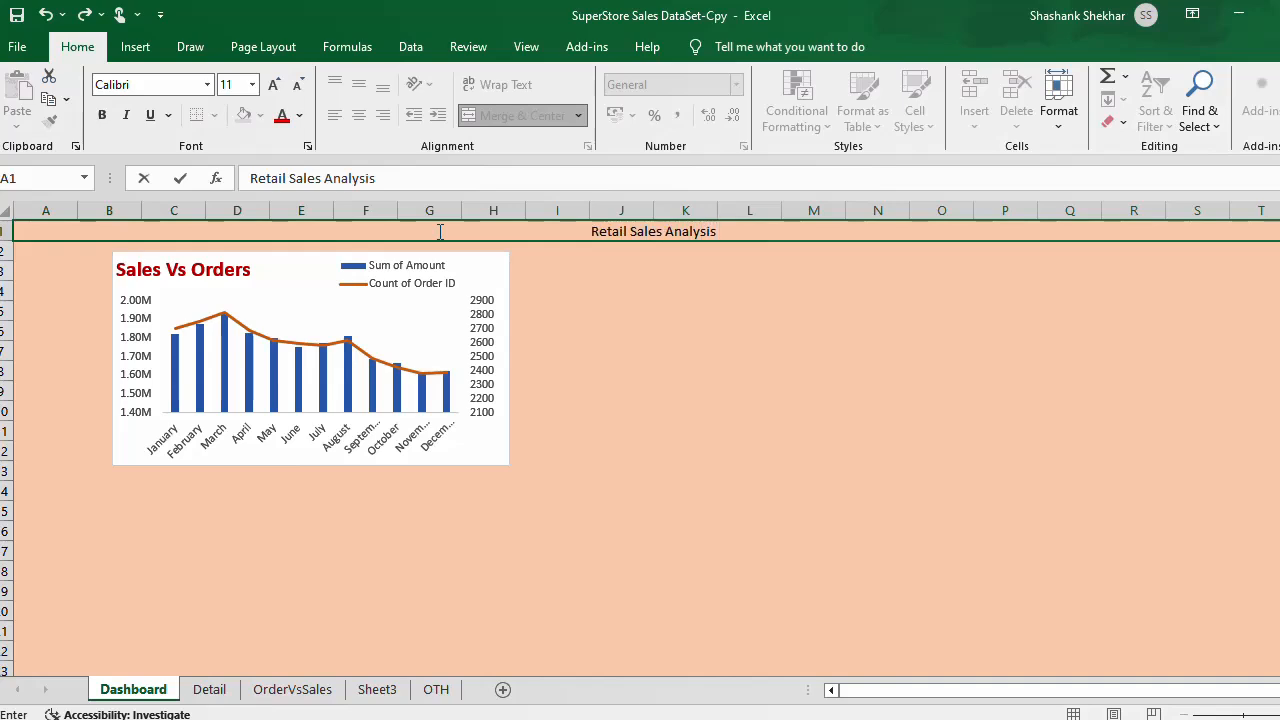
{"action": "type", "text": " 2023"}
{"action": "key", "text": "BackSpace"}
{"action": "type", "text": "2"}
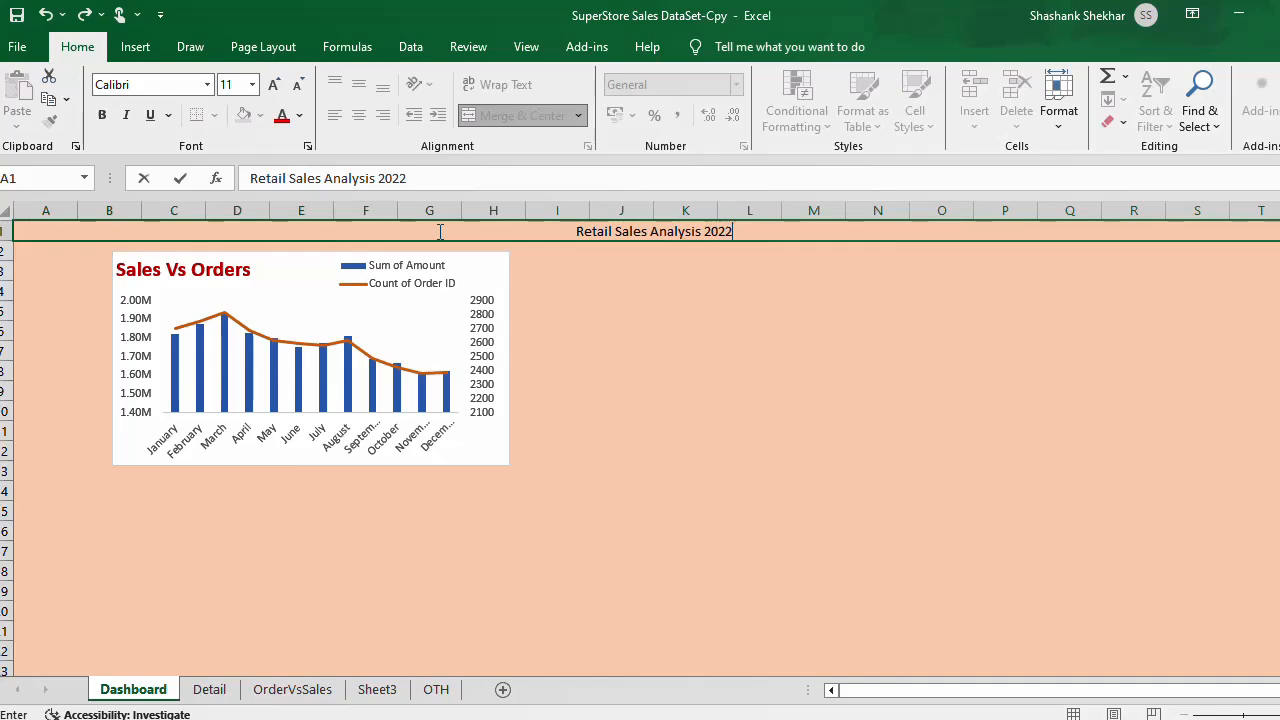
{"action": "type", "text": "-23"}
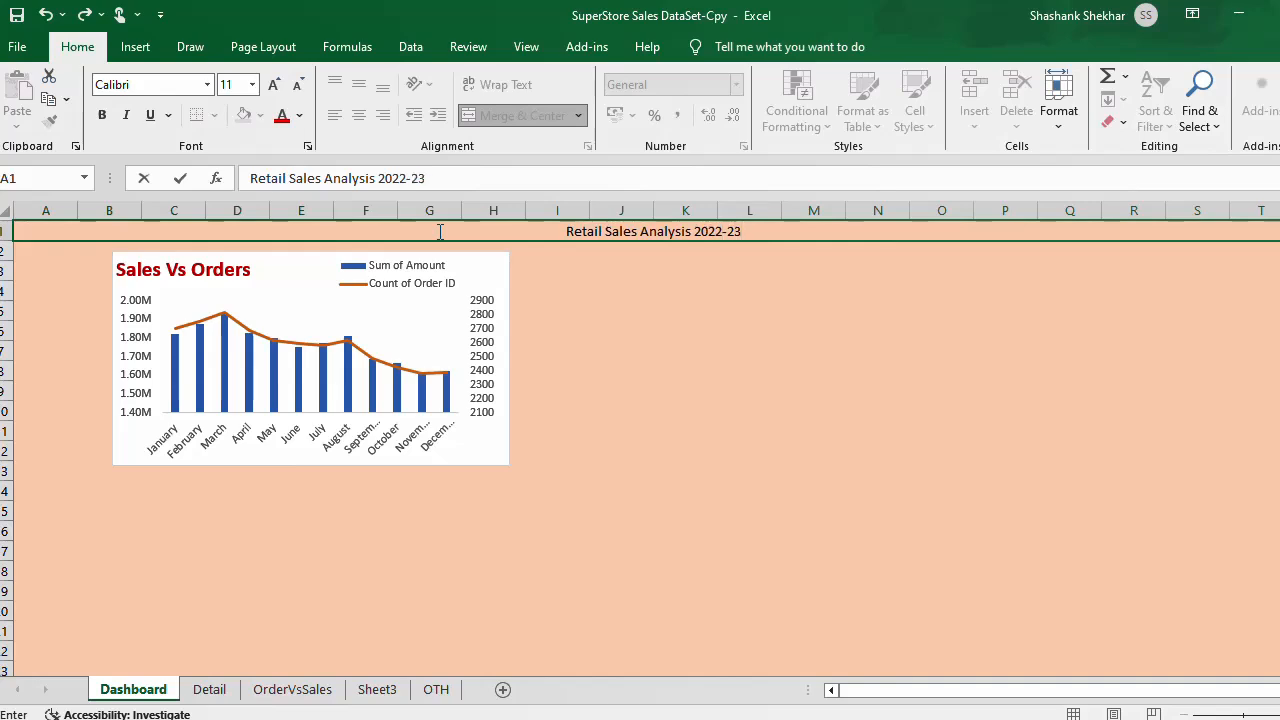
{"action": "key", "text": "Return"}
Step: Make the dashboard title bold and set its font size to 18
{"action": "left_click", "coordinate": [438, 231]}
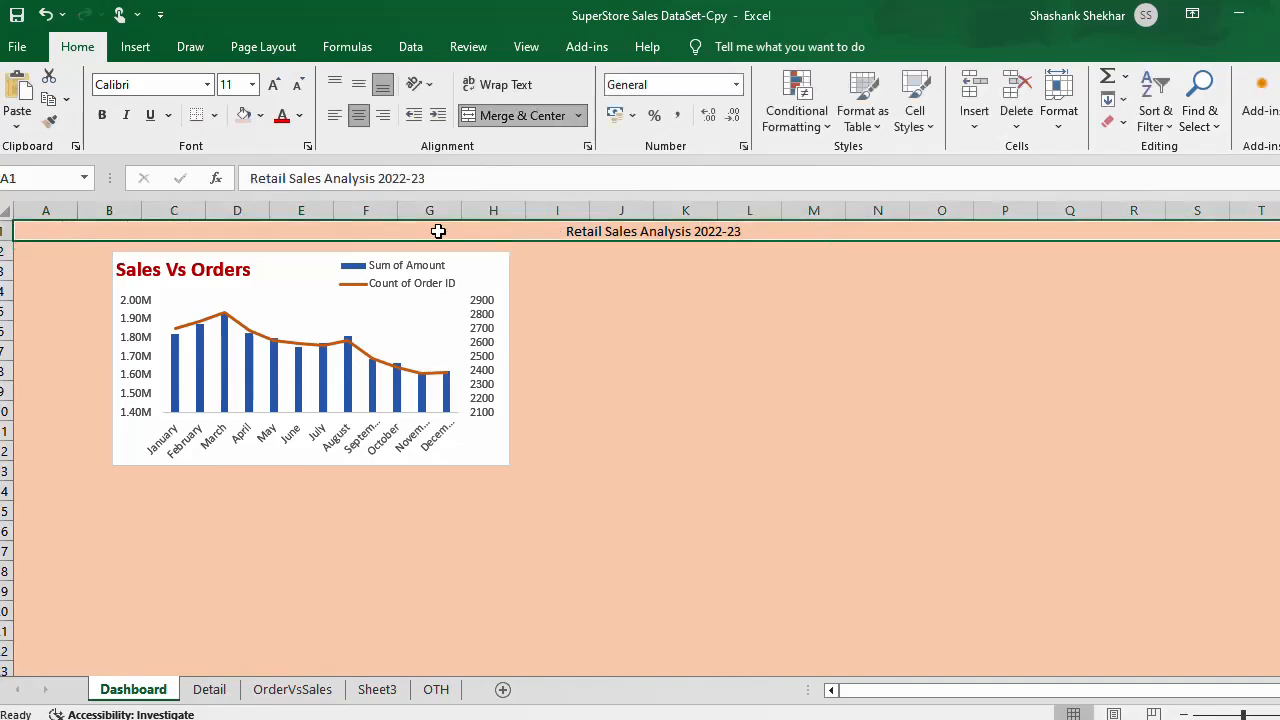
{"action": "left_click", "coordinate": [101, 115]}
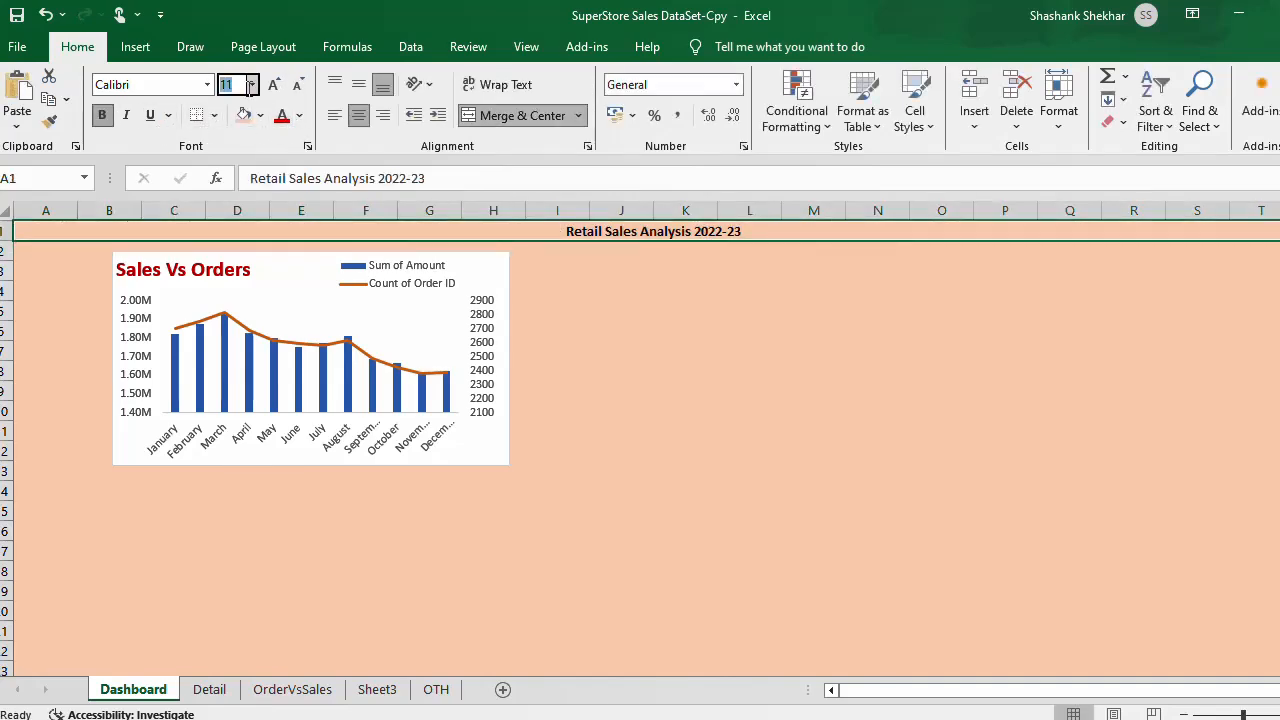
{"action": "left_click", "coordinate": [252, 84]}
{"action": "left_click", "coordinate": [229, 240]}
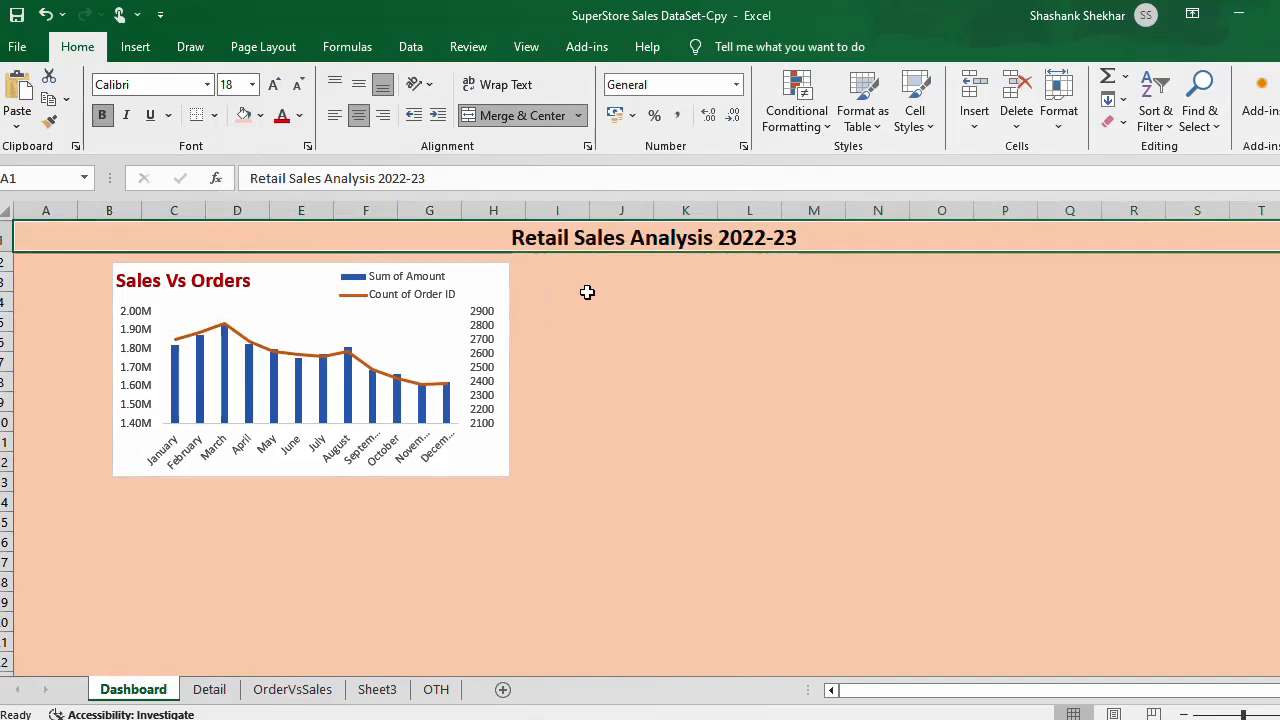
Step: Fill the title row with standard yellow and color its text dark red
{"action": "left_click", "coordinate": [259, 115]}
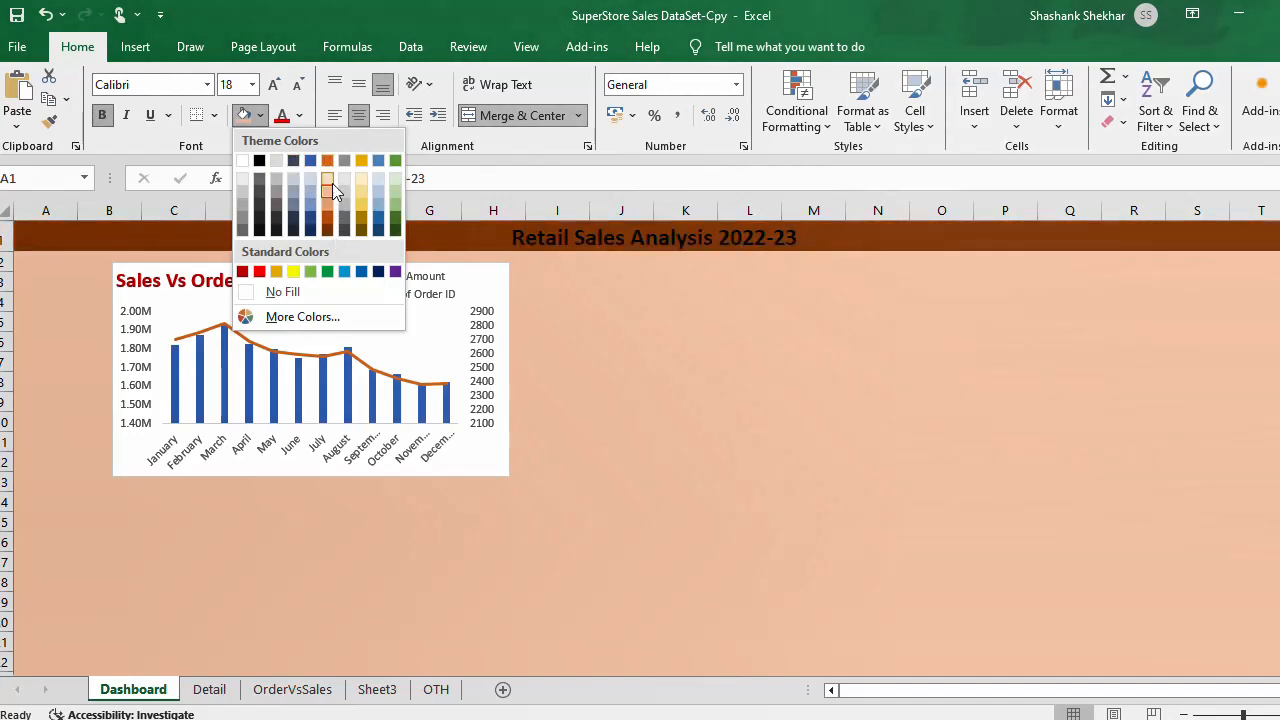
{"action": "left_click", "coordinate": [293, 272]}
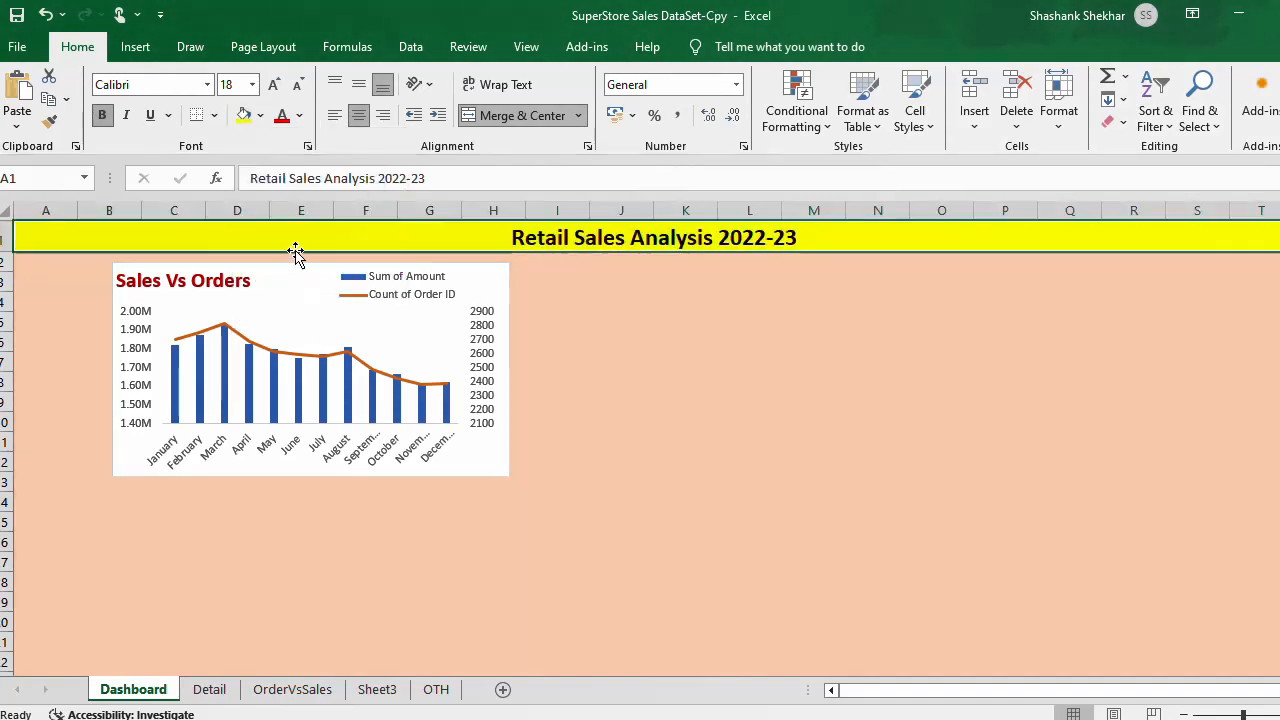
{"action": "left_click", "coordinate": [299, 115]}
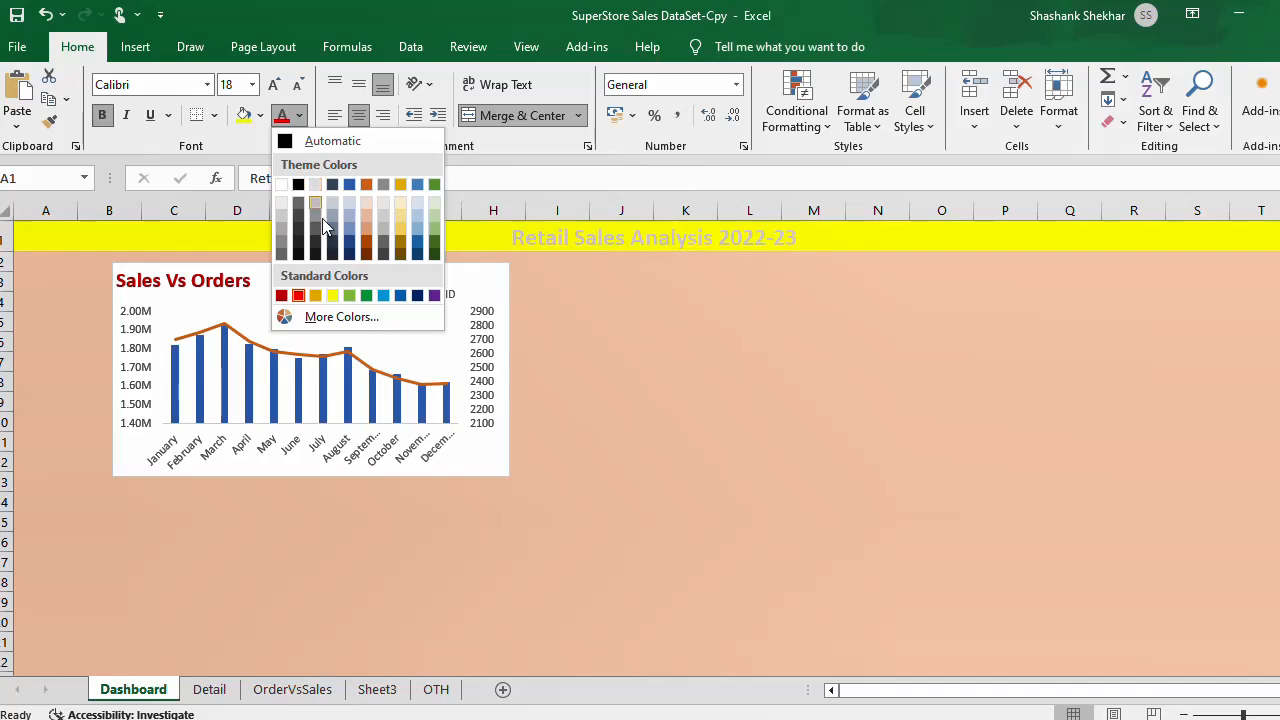
{"action": "left_click", "coordinate": [282, 296]}
{"action": "left_click", "coordinate": [778, 328]}
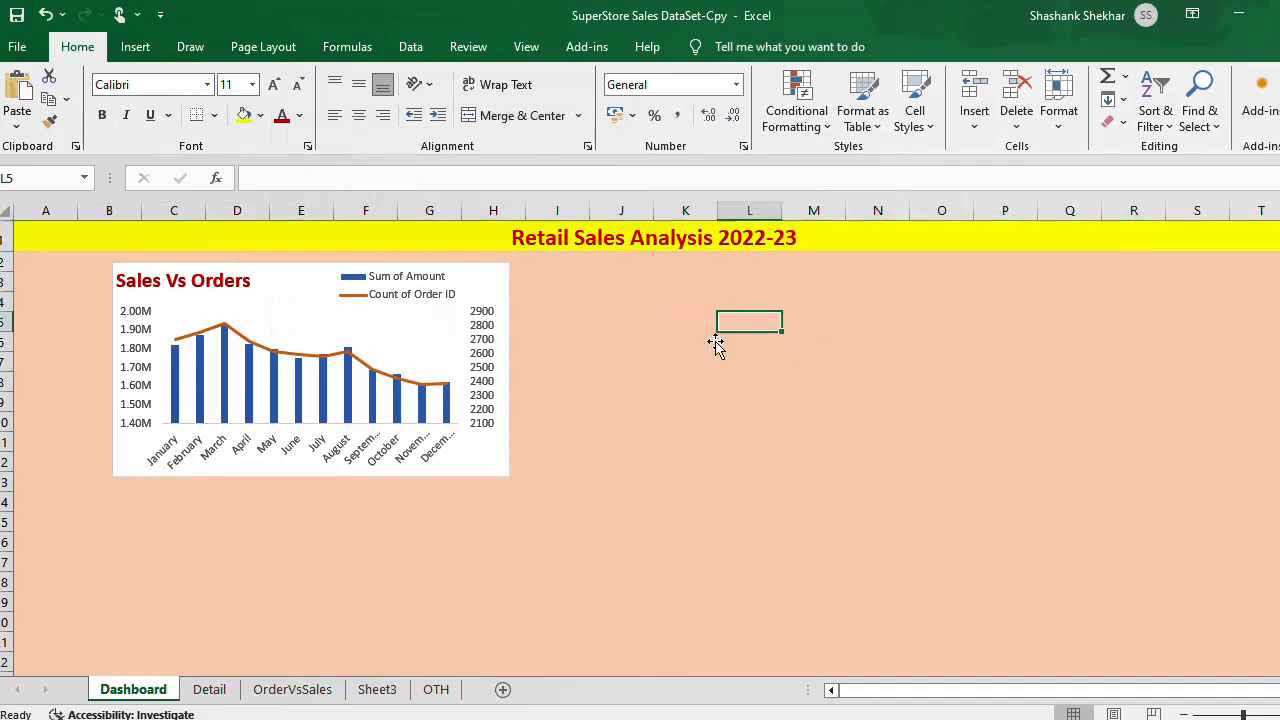
{"action": "left_click", "coordinate": [647, 356]}
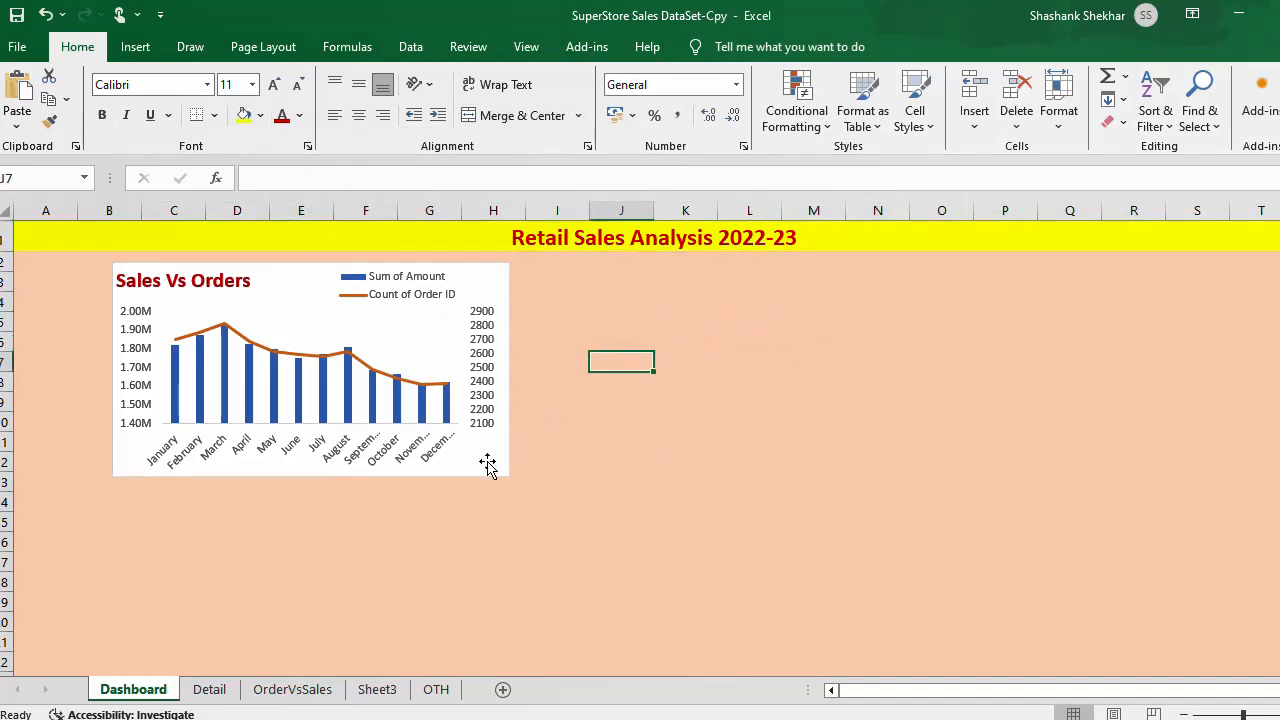
{"action": "left_click", "coordinate": [492, 460]}
{"action": "left_click", "coordinate": [812, 465]}
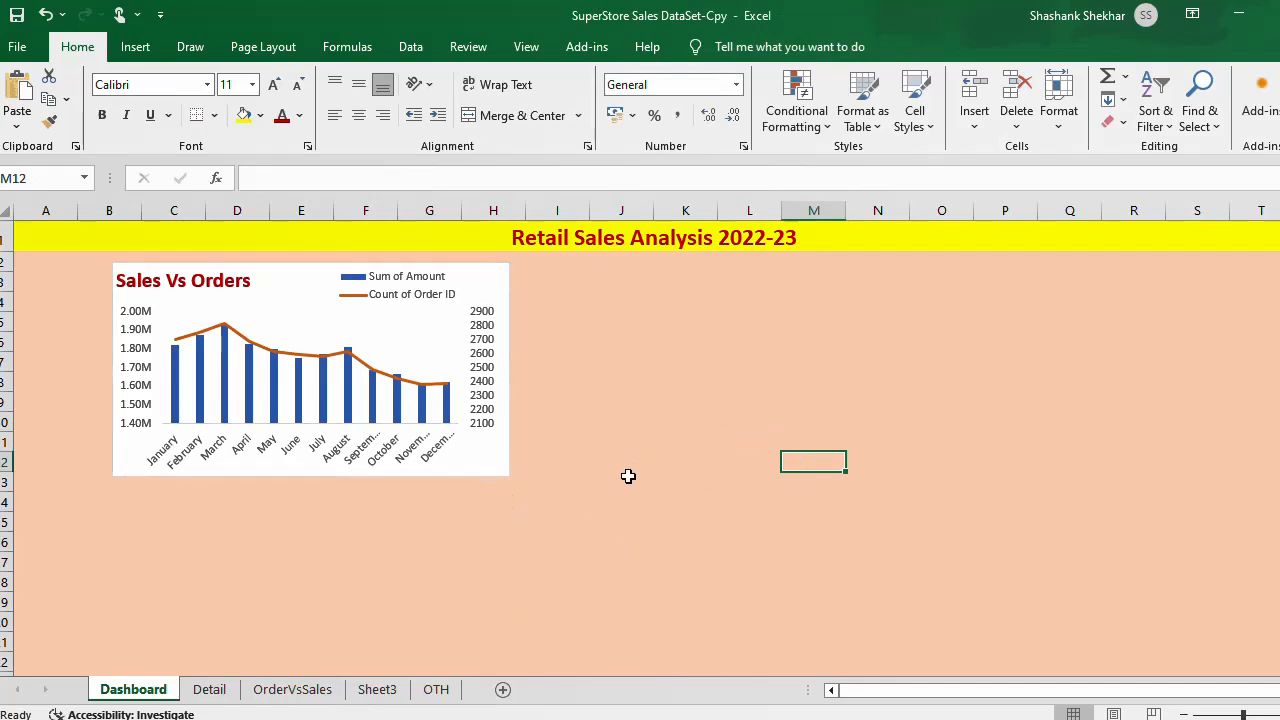
{"action": "left_click", "coordinate": [770, 487]}
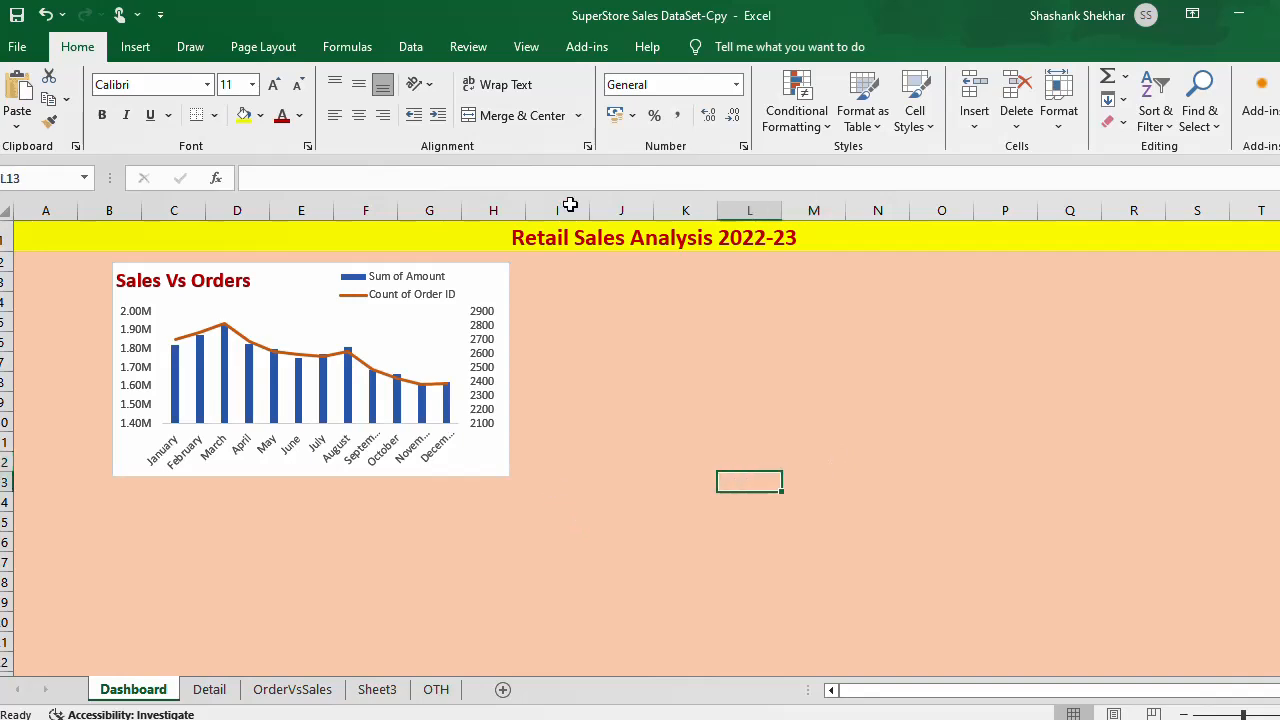
{"action": "left_click", "coordinate": [1133, 520]}
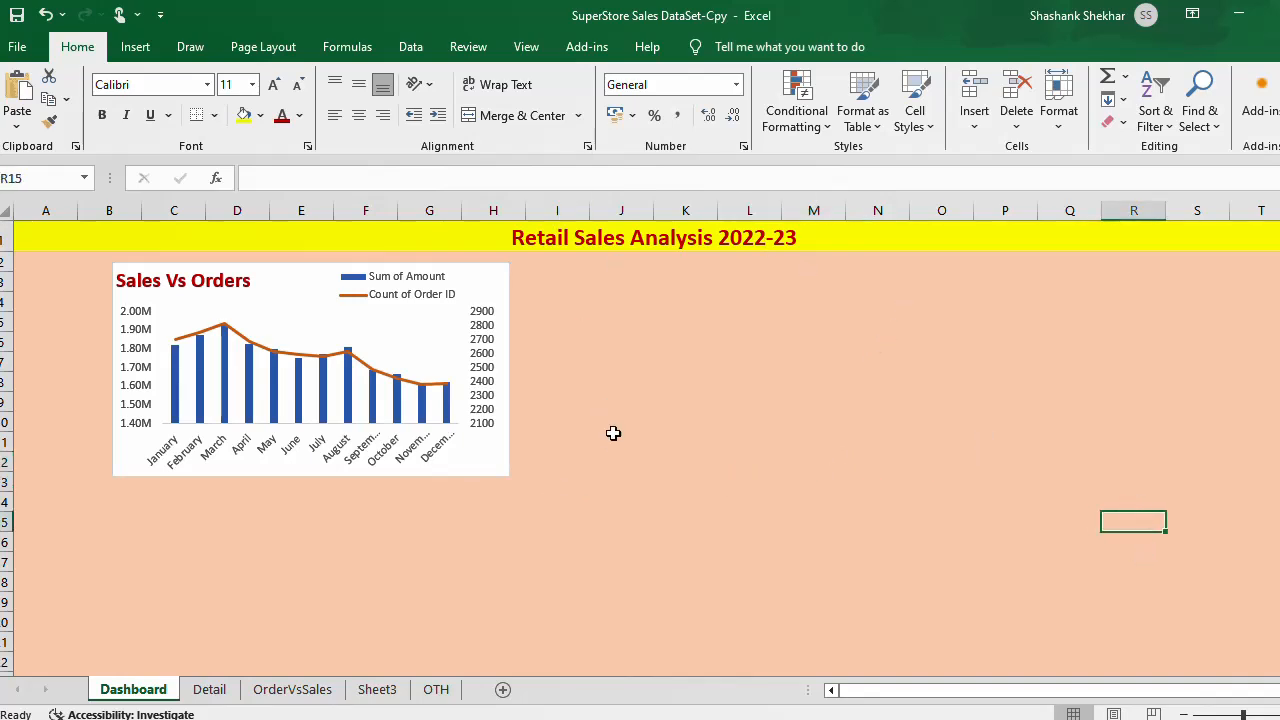
Step: Refresh the data of the Sales Vs Orders pivot chart
{"action": "left_click", "coordinate": [483, 460]}
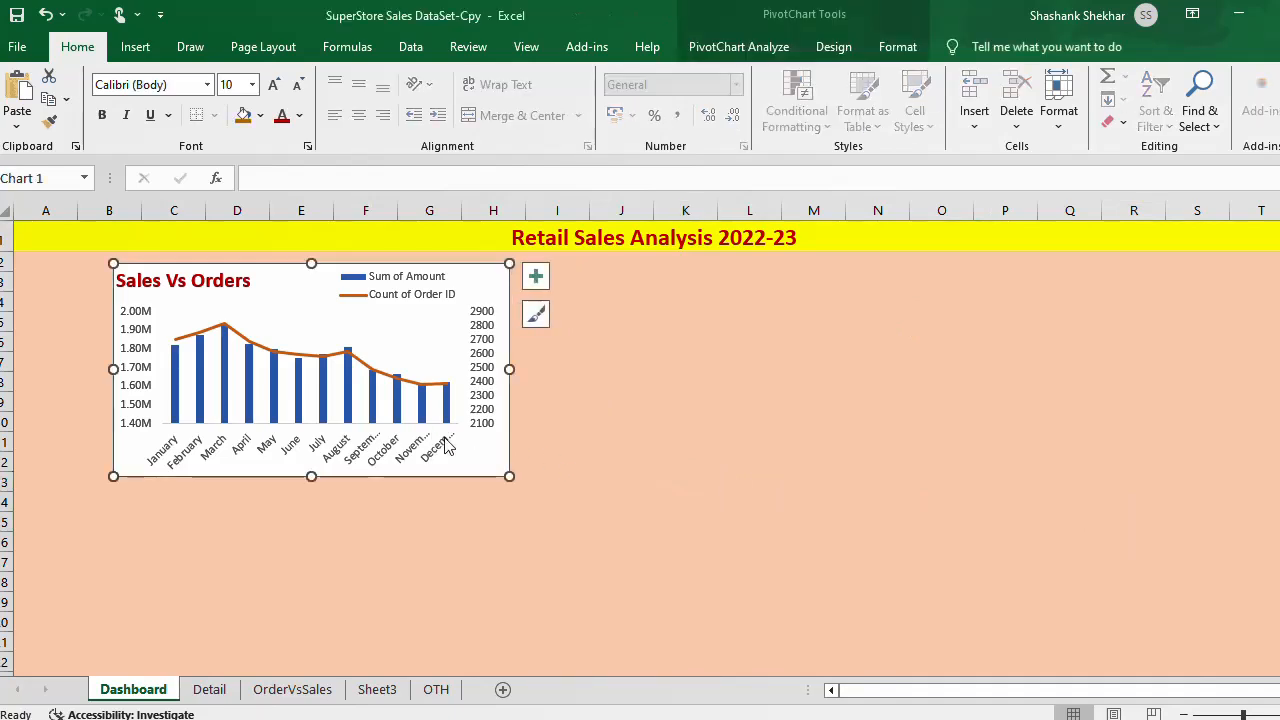
{"action": "left_click", "coordinate": [726, 52]}
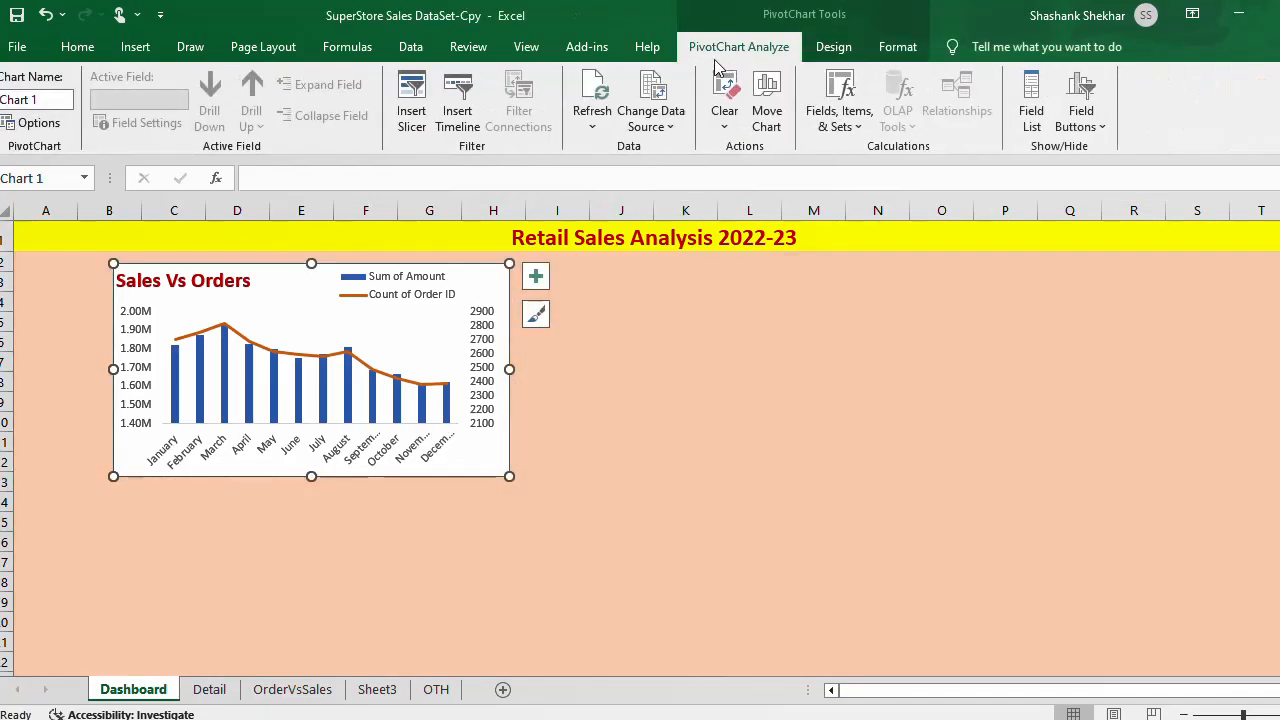
{"action": "left_click", "coordinate": [589, 98]}
{"action": "left_click", "coordinate": [683, 416]}
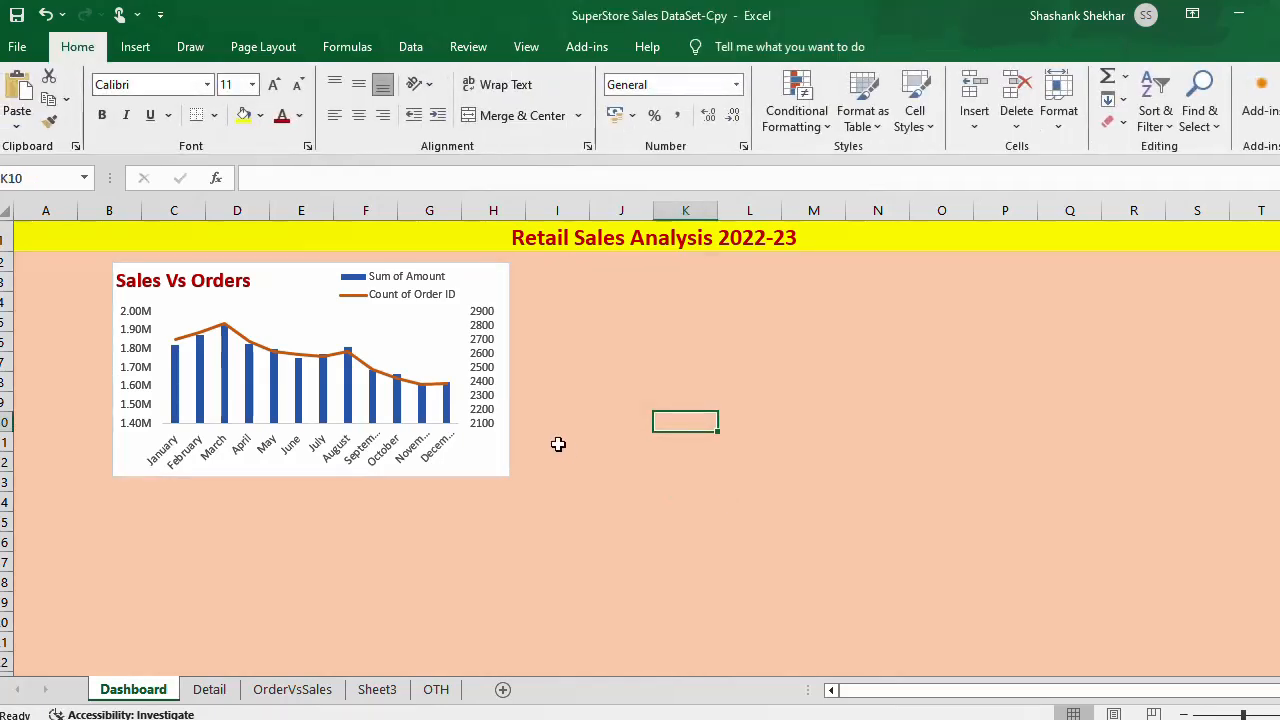
{"action": "left_click", "coordinate": [727, 517]}
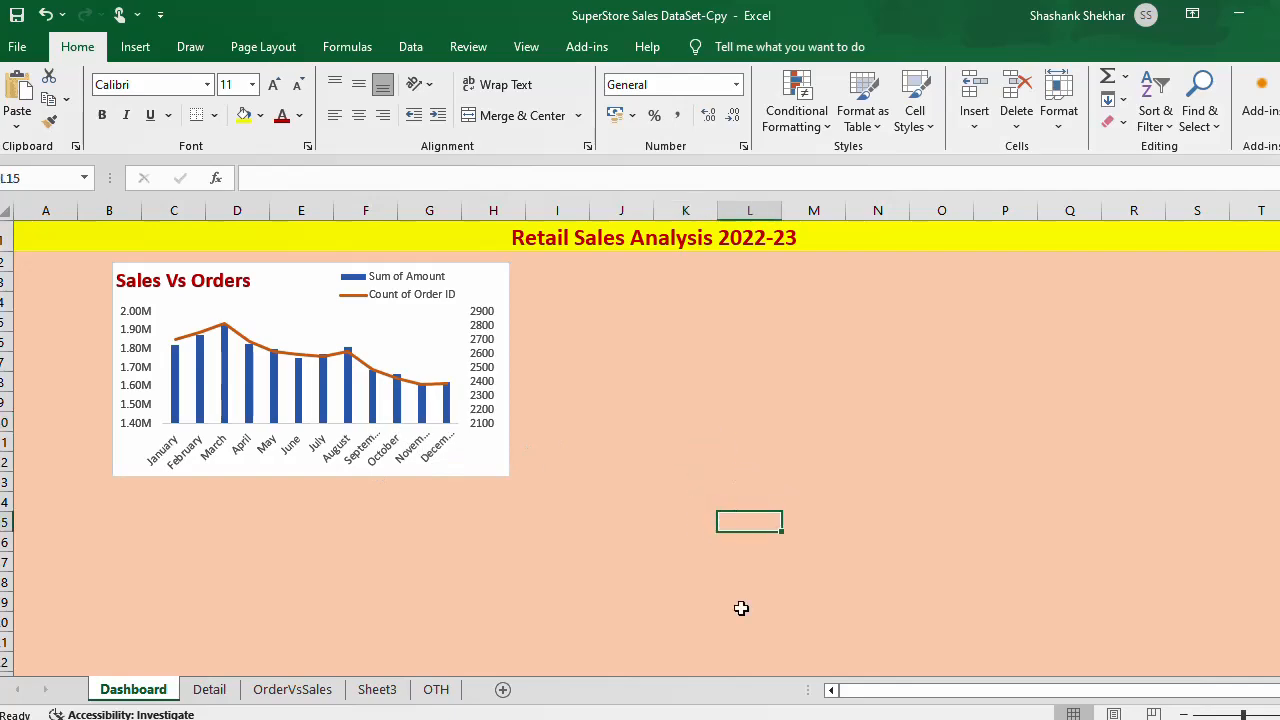
Step: Create a pivot table on a new worksheet from the Detail sheet's range A1:V31048
{"action": "left_click", "coordinate": [220, 694]}
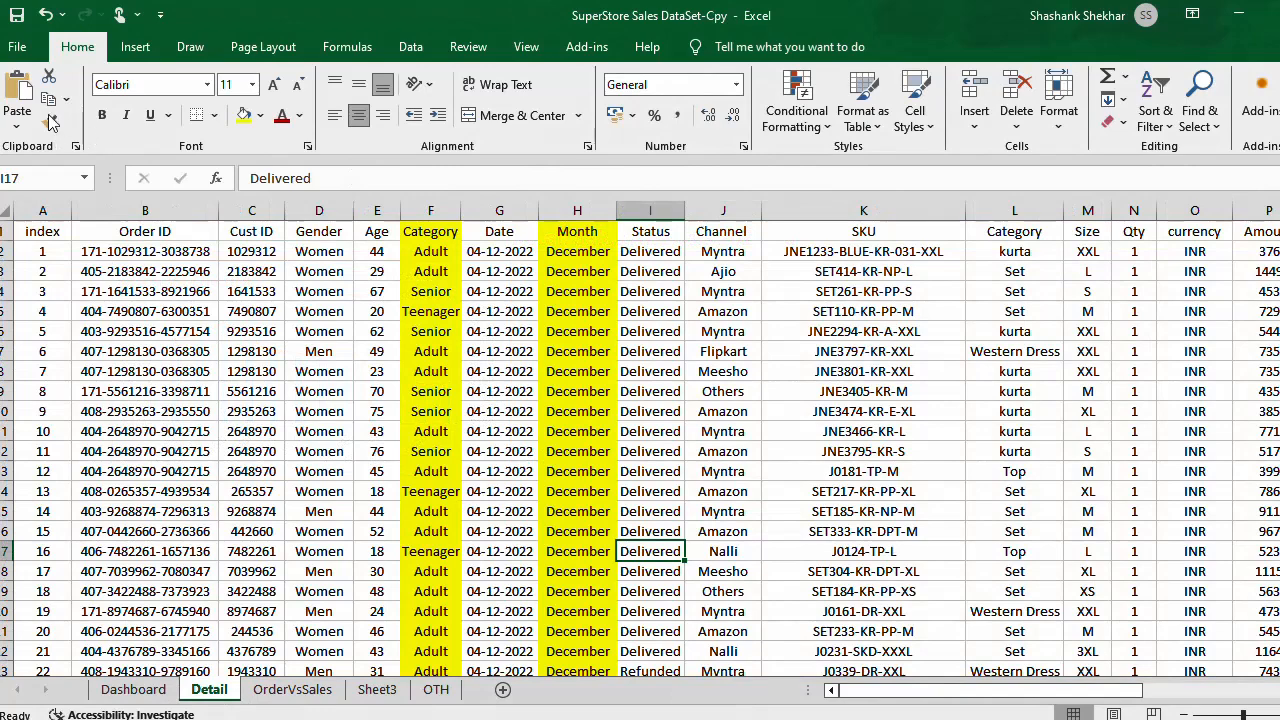
{"action": "left_click", "coordinate": [131, 52]}
{"action": "left_click", "coordinate": [27, 95]}
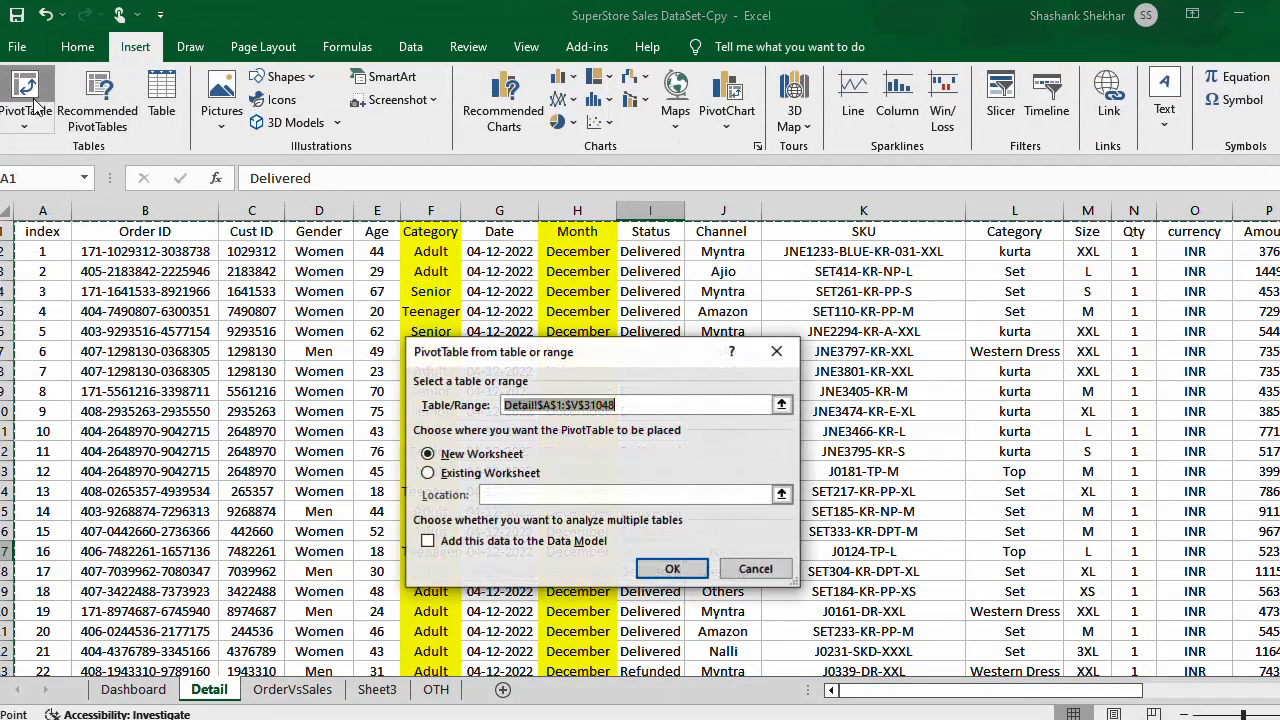
{"action": "left_click", "coordinate": [672, 570]}
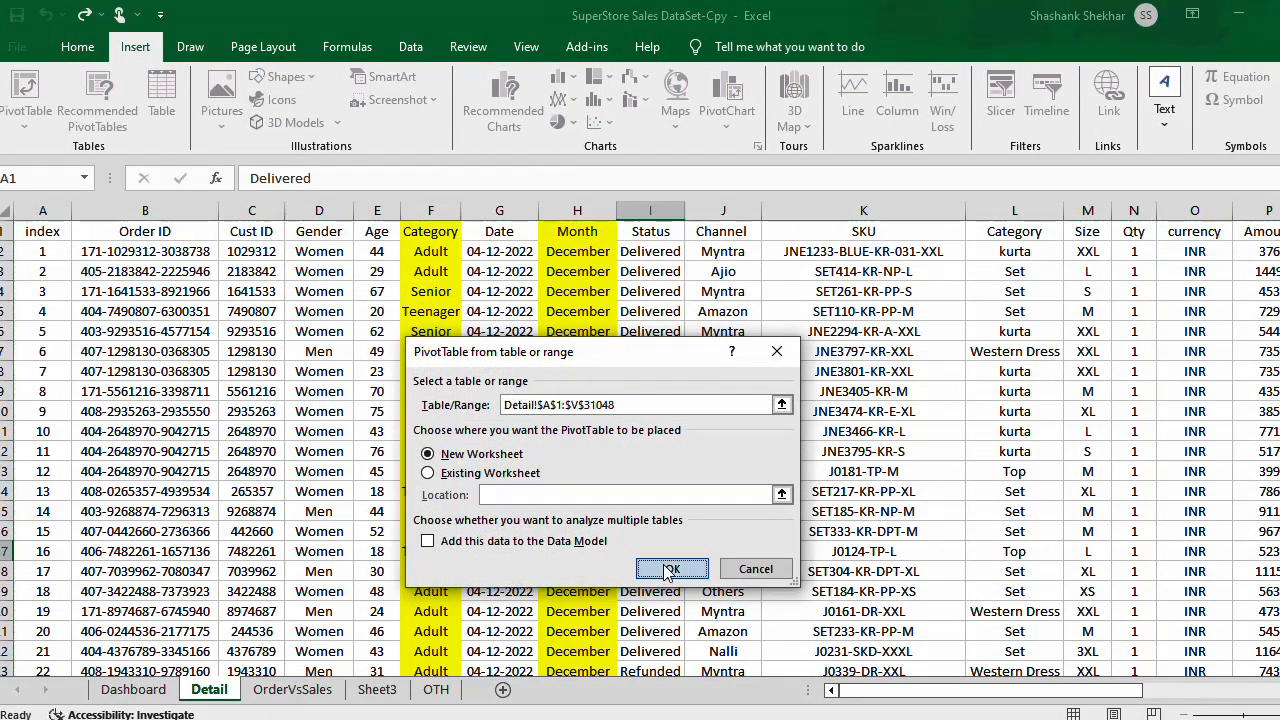
Step: Move the new pivot table sheet directly after OrderVsSales and rename it MenVsWomen
{"action": "left_click_drag", "start_coordinate": [212, 689], "coordinate": [429, 687]}
{"action": "right_click", "coordinate": [382, 690]}
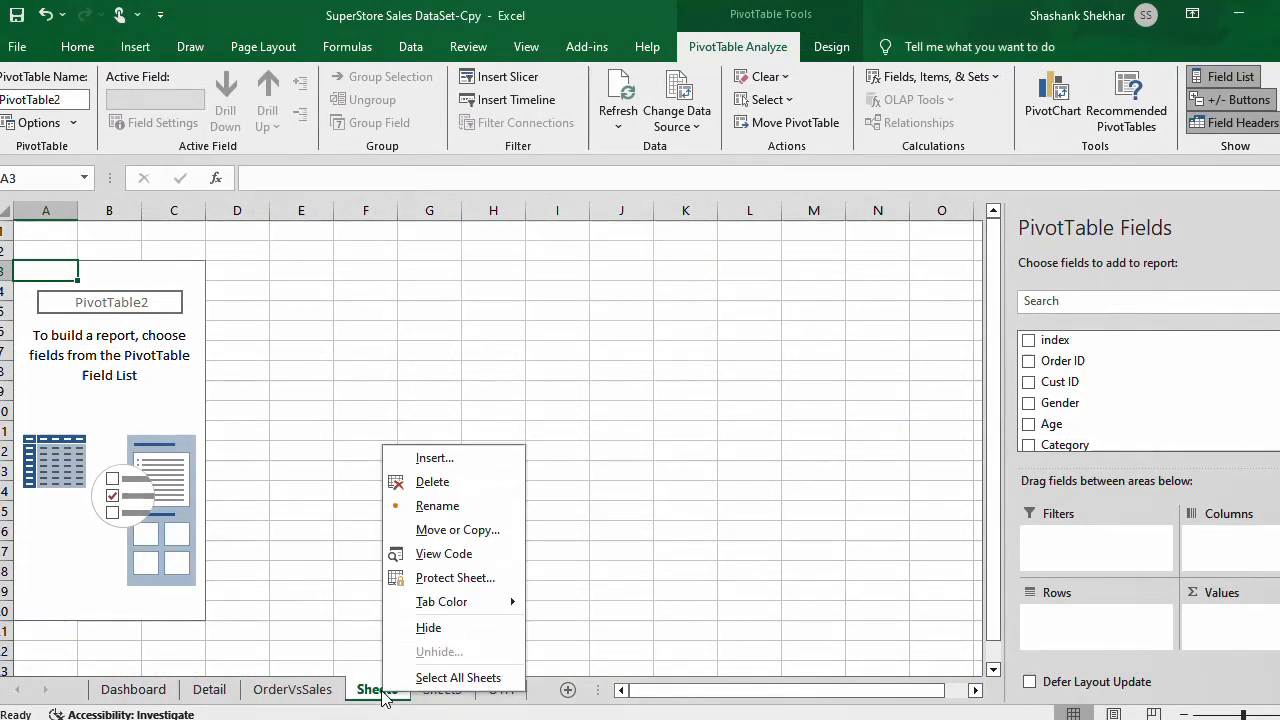
{"action": "left_click", "coordinate": [432, 508]}
{"action": "type", "text": "MenVsWomen"}
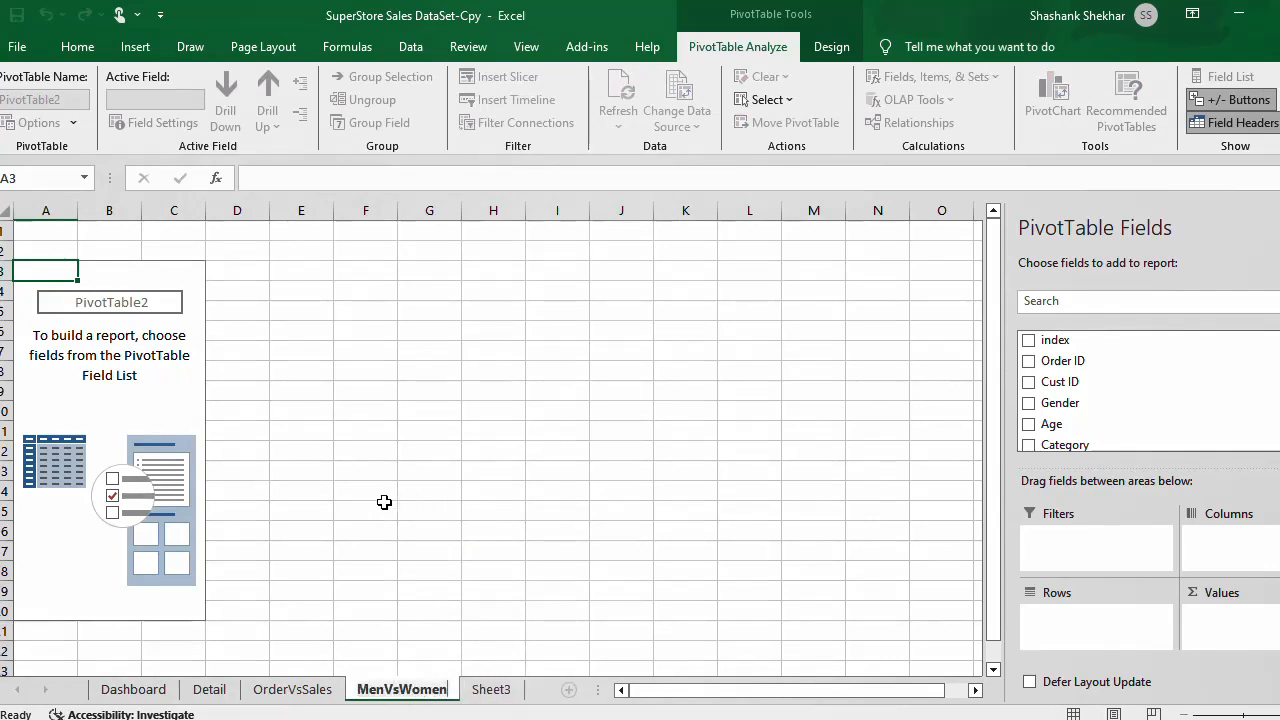
{"action": "left_click", "coordinate": [343, 454]}
Step: Add the Gender field to the rows of the pivot table on the MenVsWomen sheet
{"action": "left_click", "coordinate": [170, 390]}
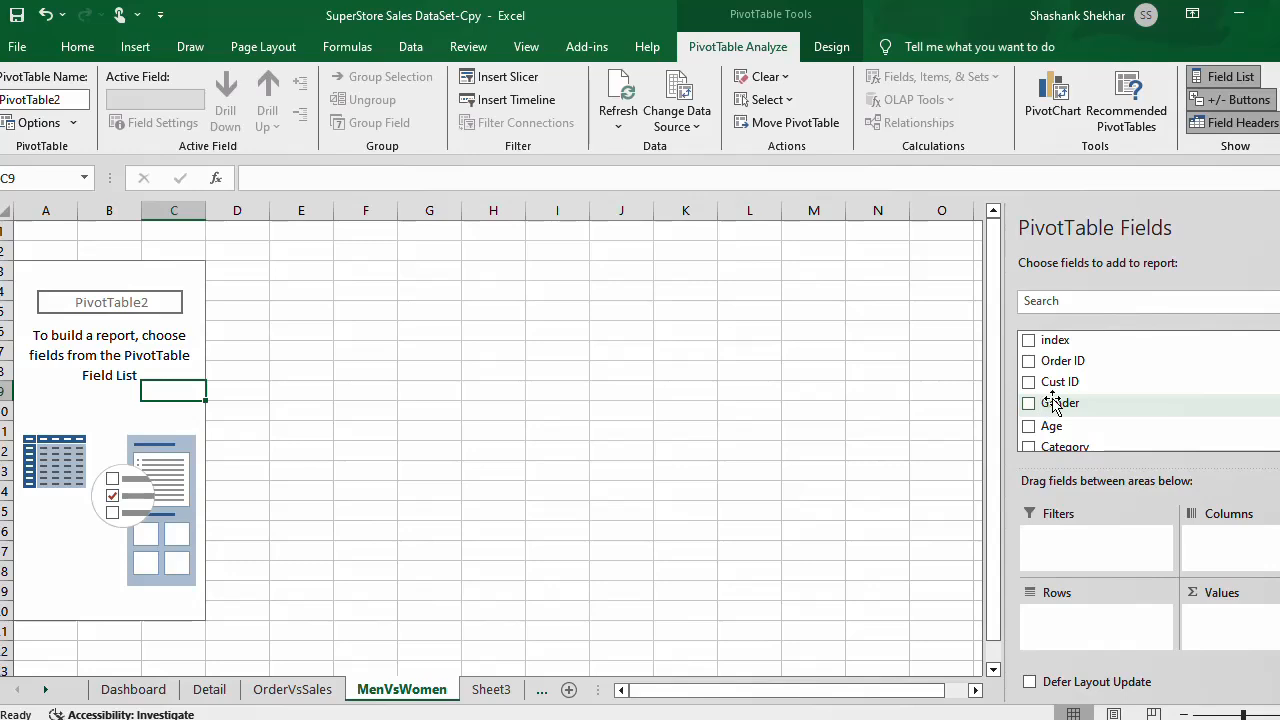
{"action": "left_click_drag", "start_coordinate": [1060, 406], "coordinate": [1095, 632]}
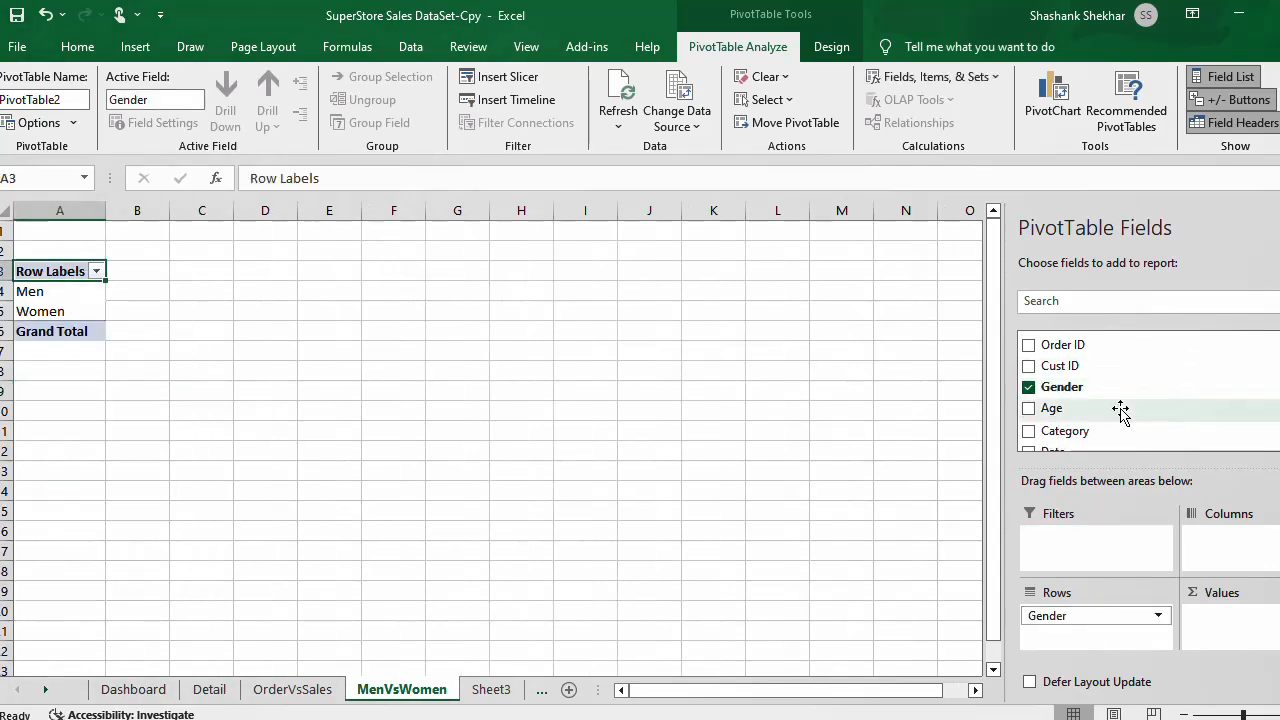
Step: Add the Amount field as a sum to the values of the gender pivot table
{"action": "scroll", "coordinate": [1268, 404], "scroll_direction": "down", "scroll_amount": 2}
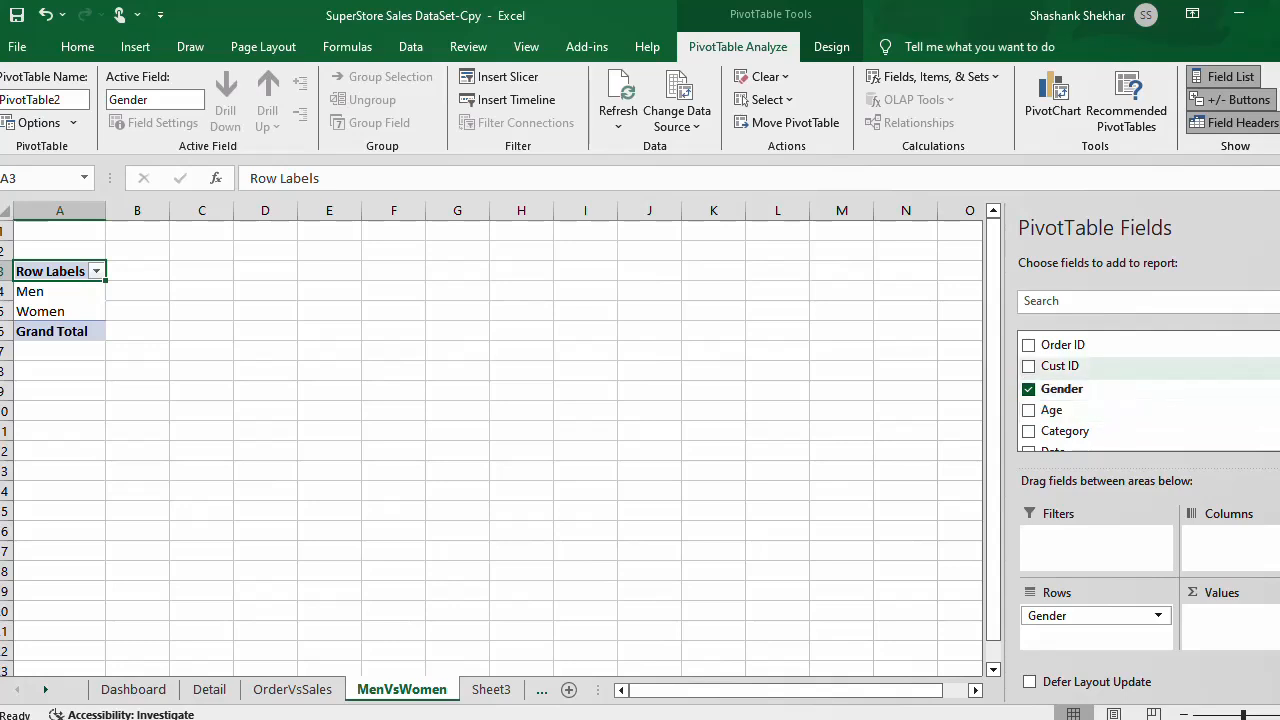
{"action": "scroll", "coordinate": [1148, 390], "scroll_direction": "down", "scroll_amount": 1}
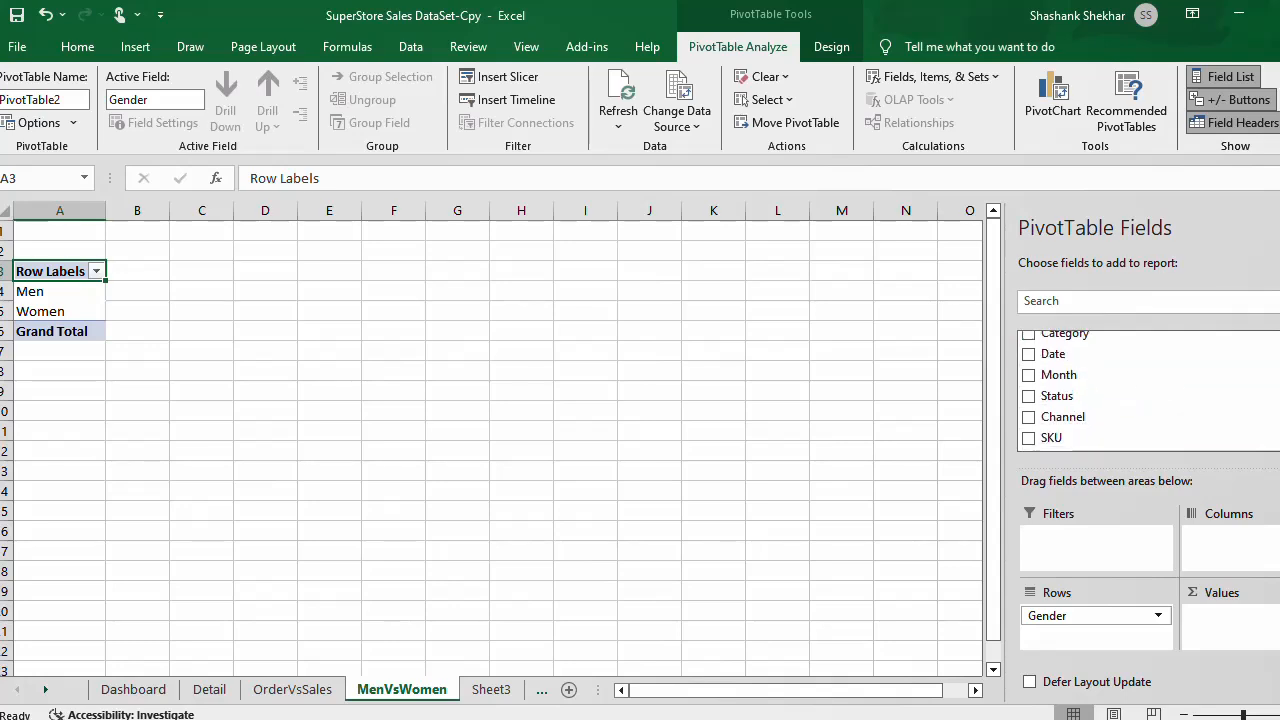
{"action": "scroll", "coordinate": [1148, 390], "scroll_direction": "down", "scroll_amount": 6}
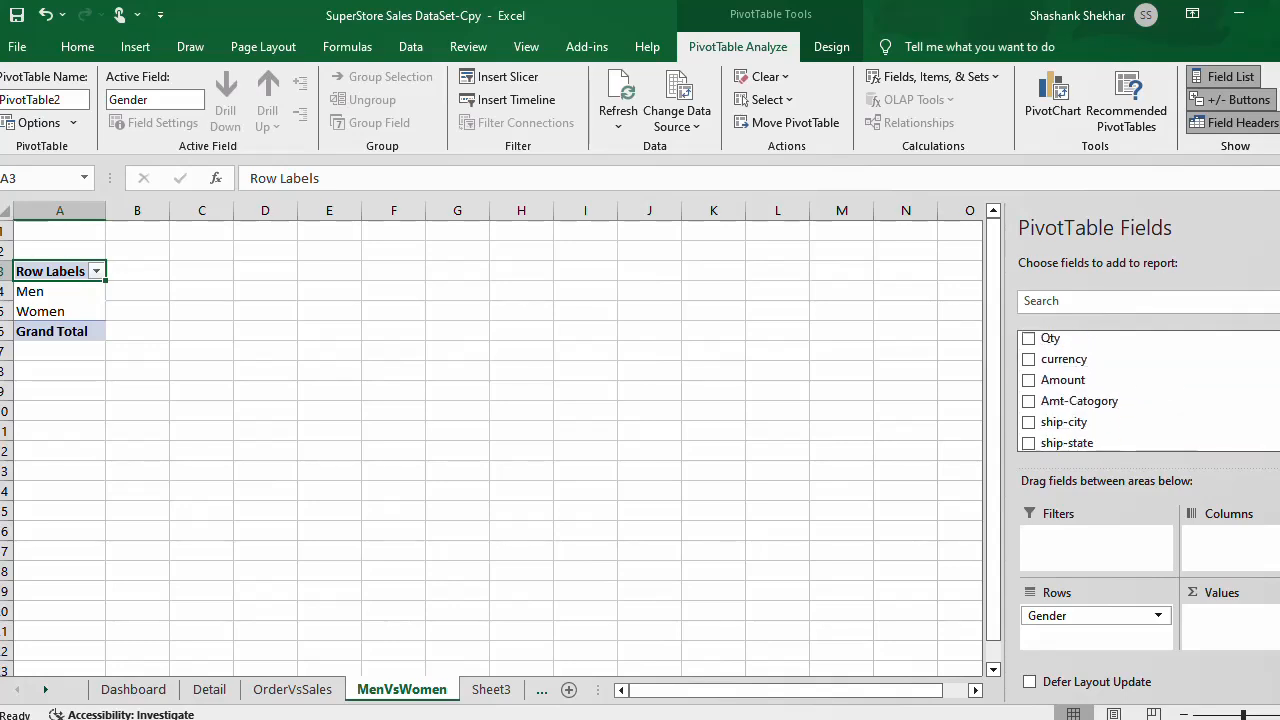
{"action": "left_click_drag", "start_coordinate": [1062, 375], "coordinate": [1237, 622]}
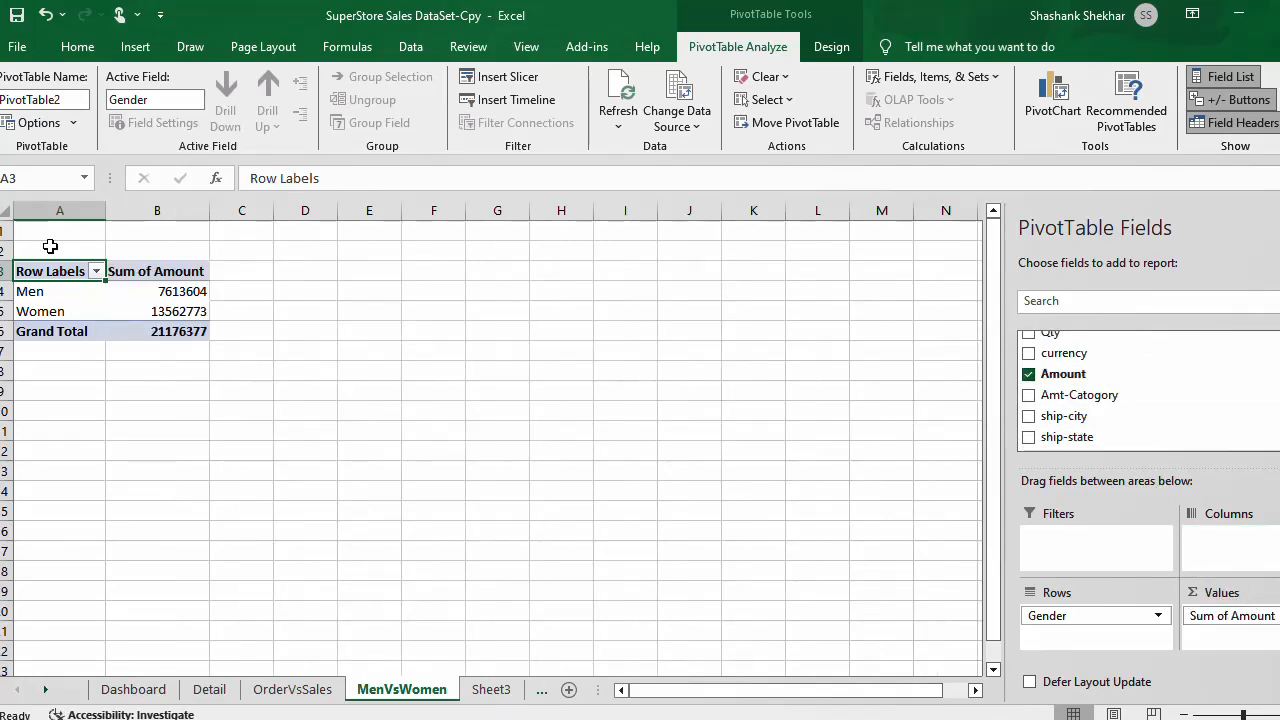
{"action": "left_click", "coordinate": [242, 422]}
{"action": "key", "text": "Right"}
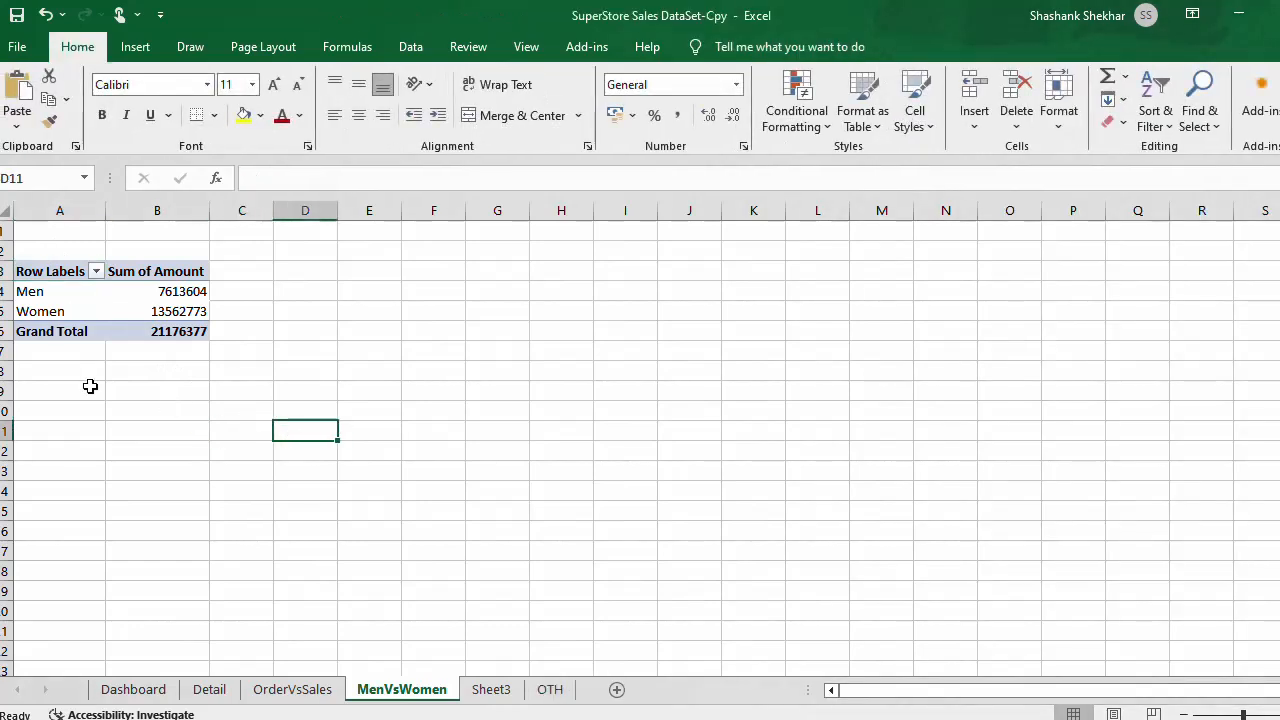
Step: Turn off the grand totals for rows and columns in the gender pivot table
{"action": "left_click_drag", "start_coordinate": [37, 268], "coordinate": [177, 331]}
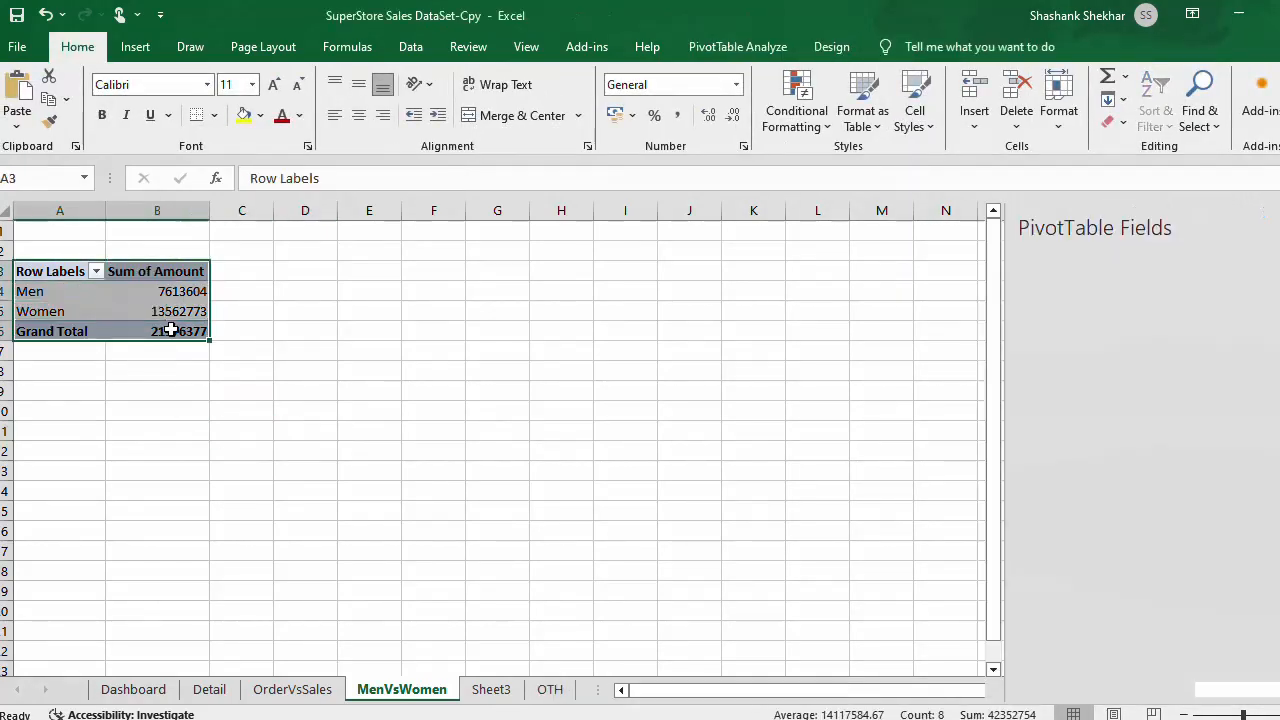
{"action": "left_click", "coordinate": [704, 48]}
{"action": "left_click", "coordinate": [829, 50]}
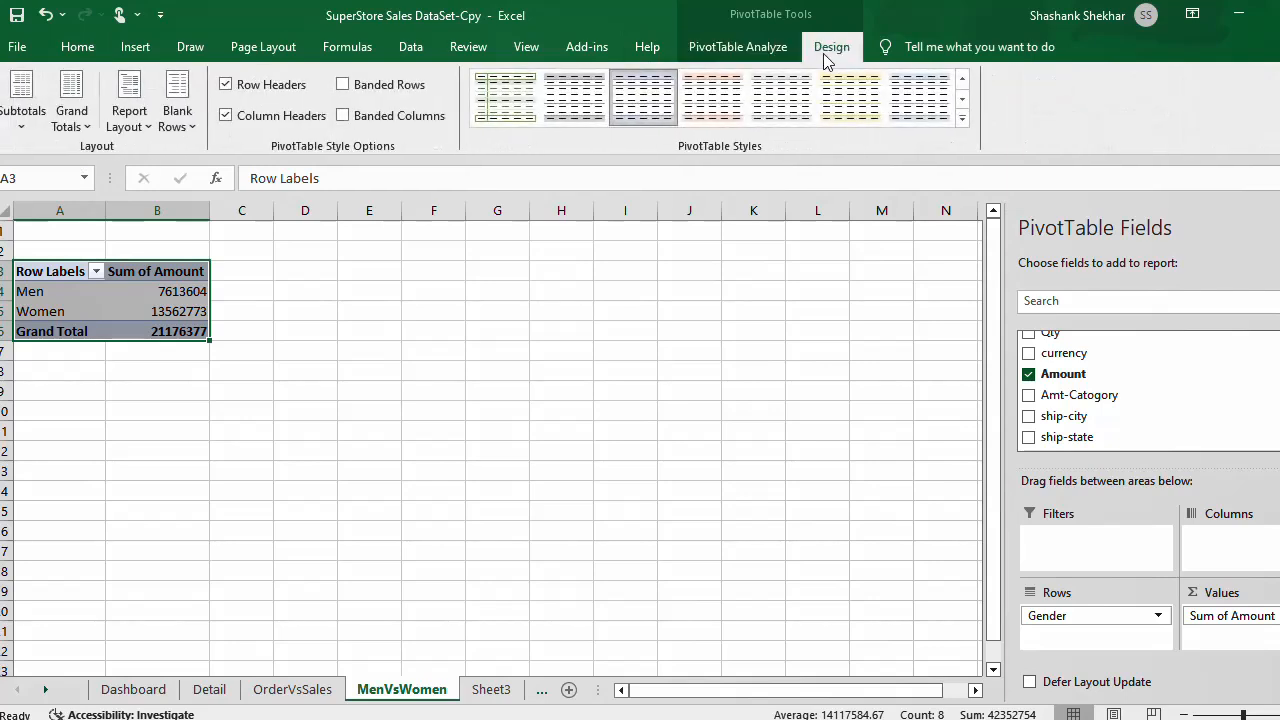
{"action": "left_click", "coordinate": [86, 131]}
{"action": "left_click", "coordinate": [80, 152]}
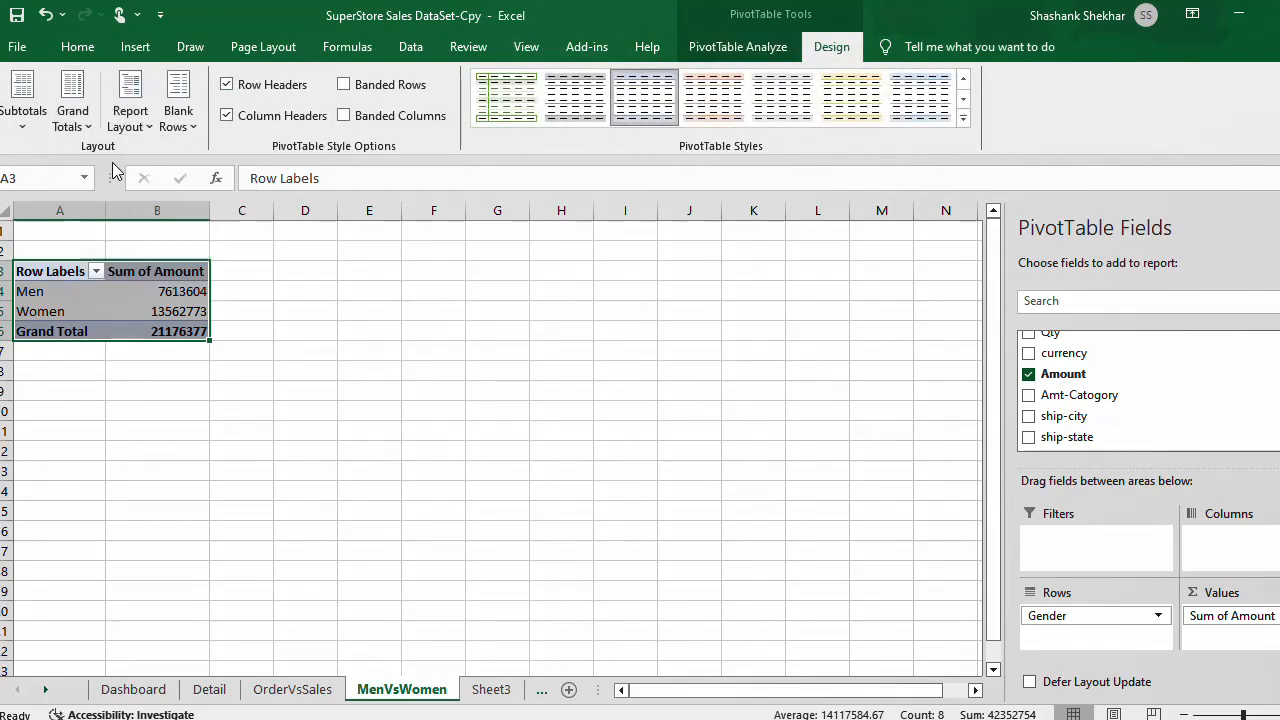
{"action": "left_click", "coordinate": [220, 365]}
Step: Start a pivot chart from the gender sales pivot table in A3:B5
{"action": "left_click_drag", "start_coordinate": [40, 272], "coordinate": [157, 311]}
{"action": "left_click", "coordinate": [770, 47]}
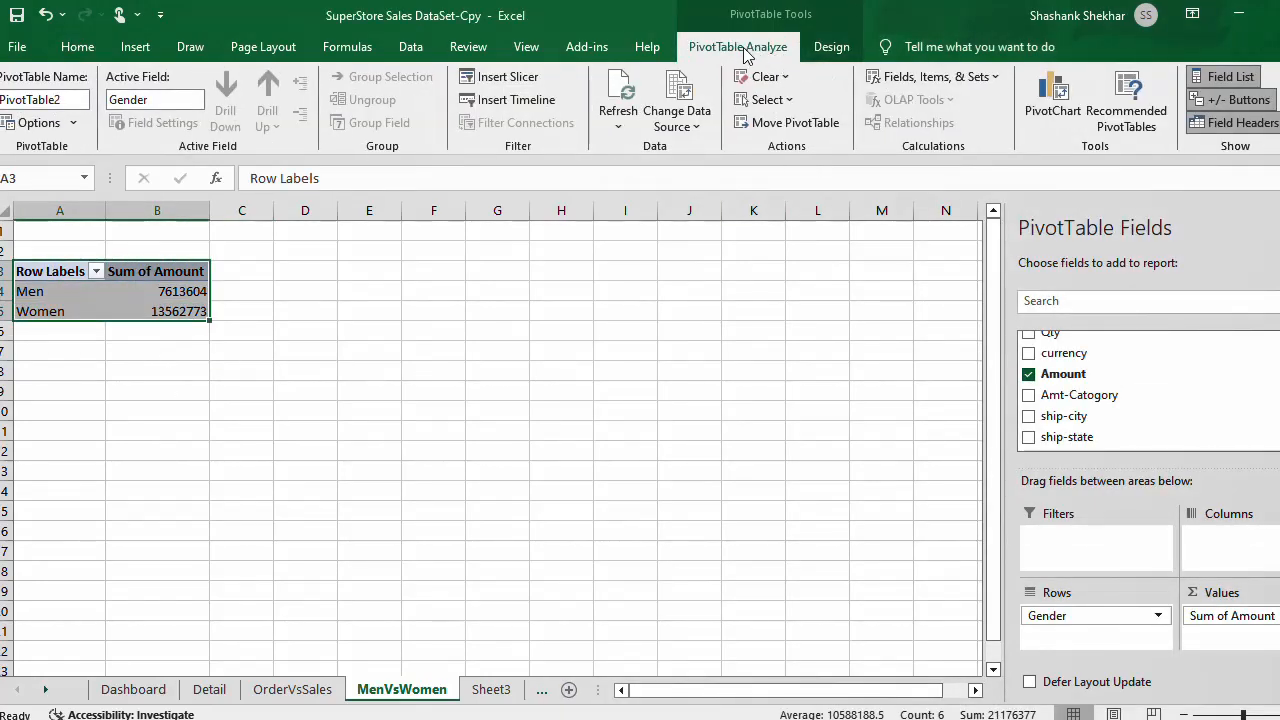
{"action": "left_click", "coordinate": [1052, 100]}
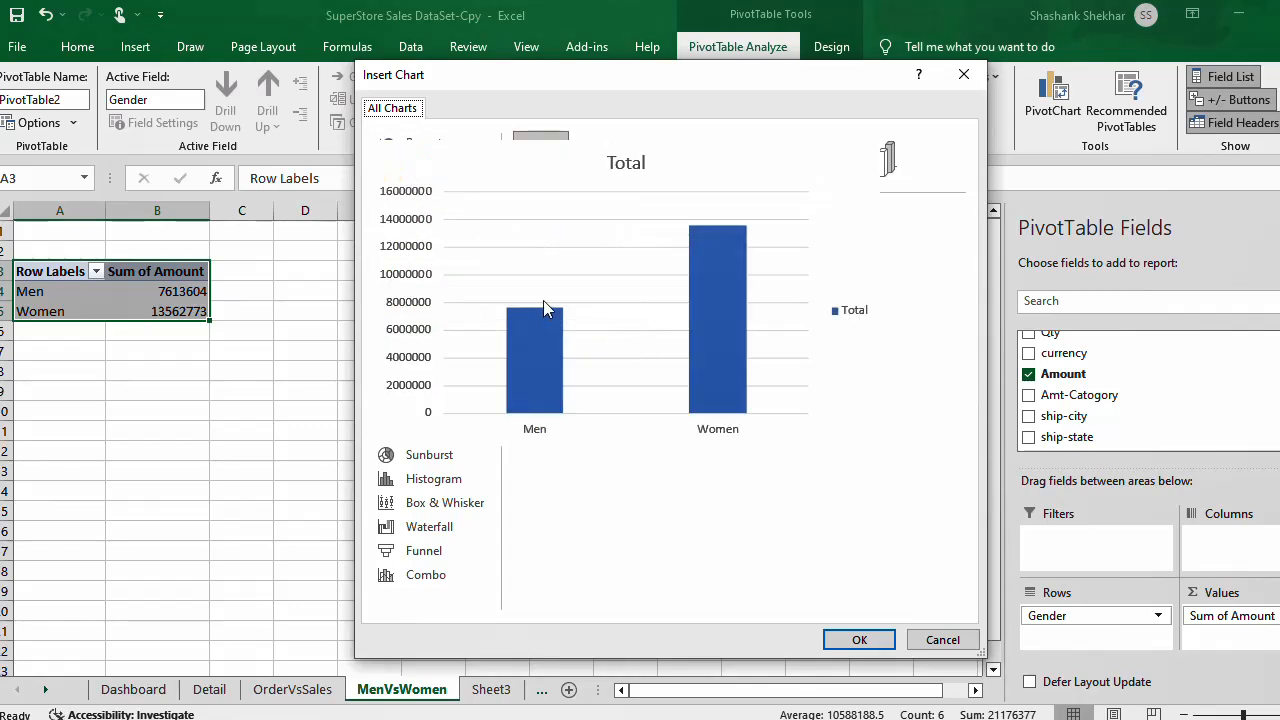
Step: Preview the available chart types, such as column, bar, area, surface and pie, for the gender sales data
{"action": "left_click", "coordinate": [424, 241]}
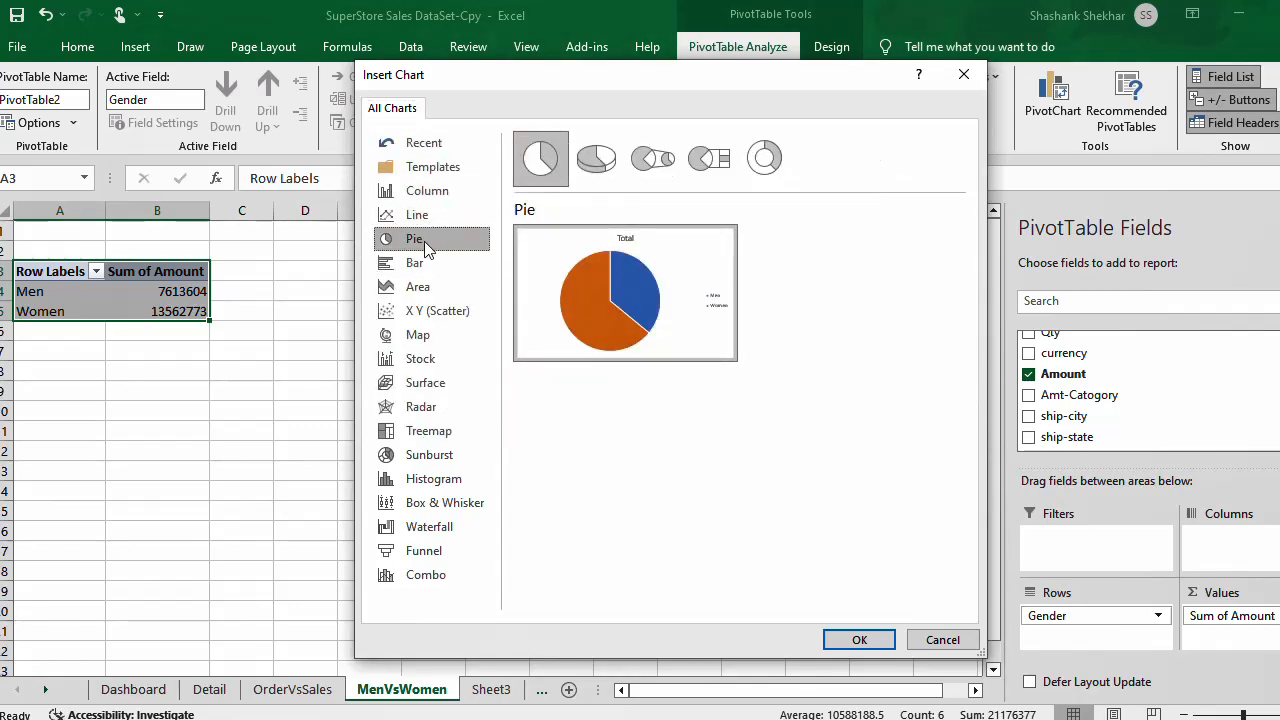
{"action": "left_click", "coordinate": [440, 287]}
{"action": "left_click", "coordinate": [437, 264]}
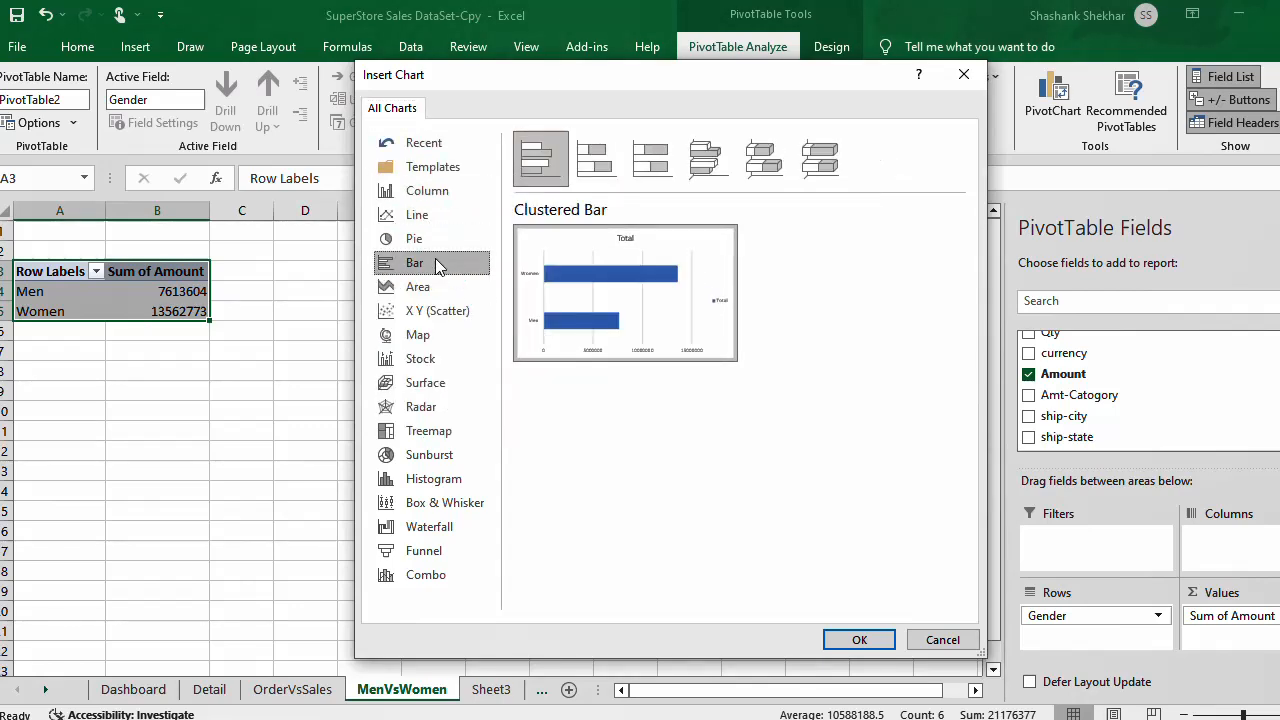
{"action": "left_click", "coordinate": [420, 336]}
{"action": "left_click", "coordinate": [425, 383]}
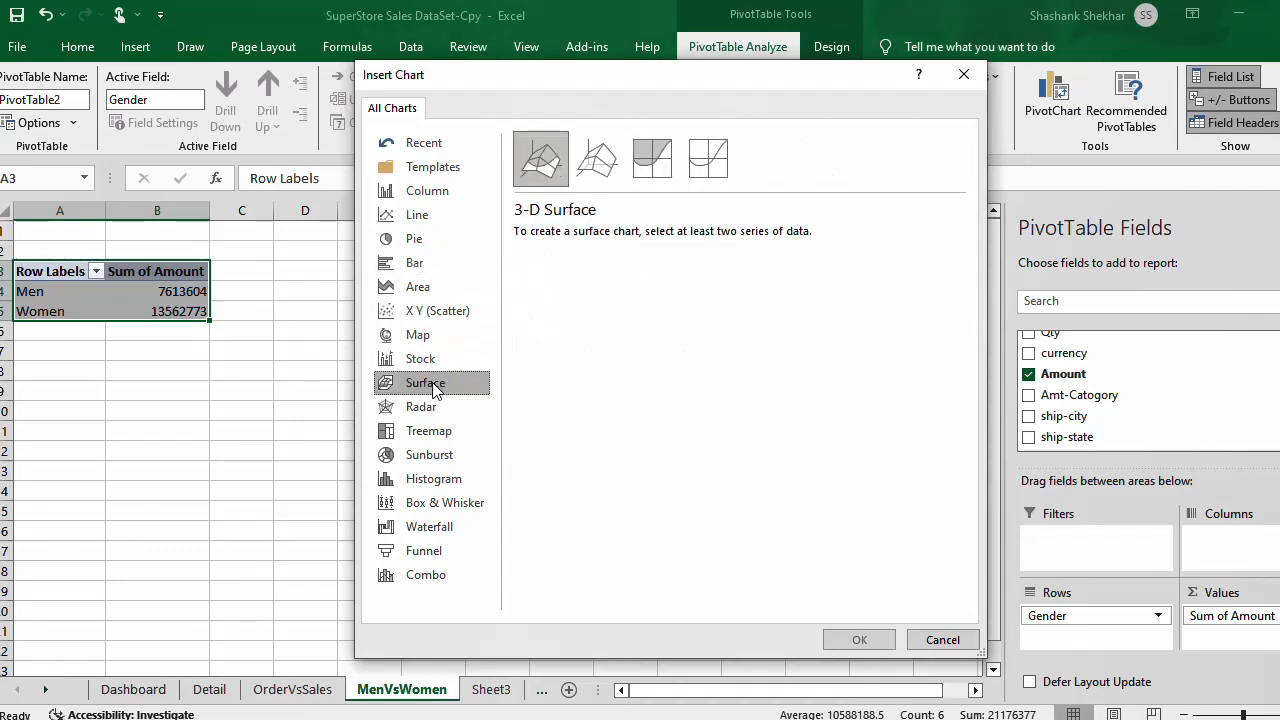
{"action": "left_click", "coordinate": [438, 407]}
{"action": "key", "text": "Down"}
{"action": "key", "text": "Down"}
{"action": "key", "text": "Down"}
{"action": "key", "text": "Down"}
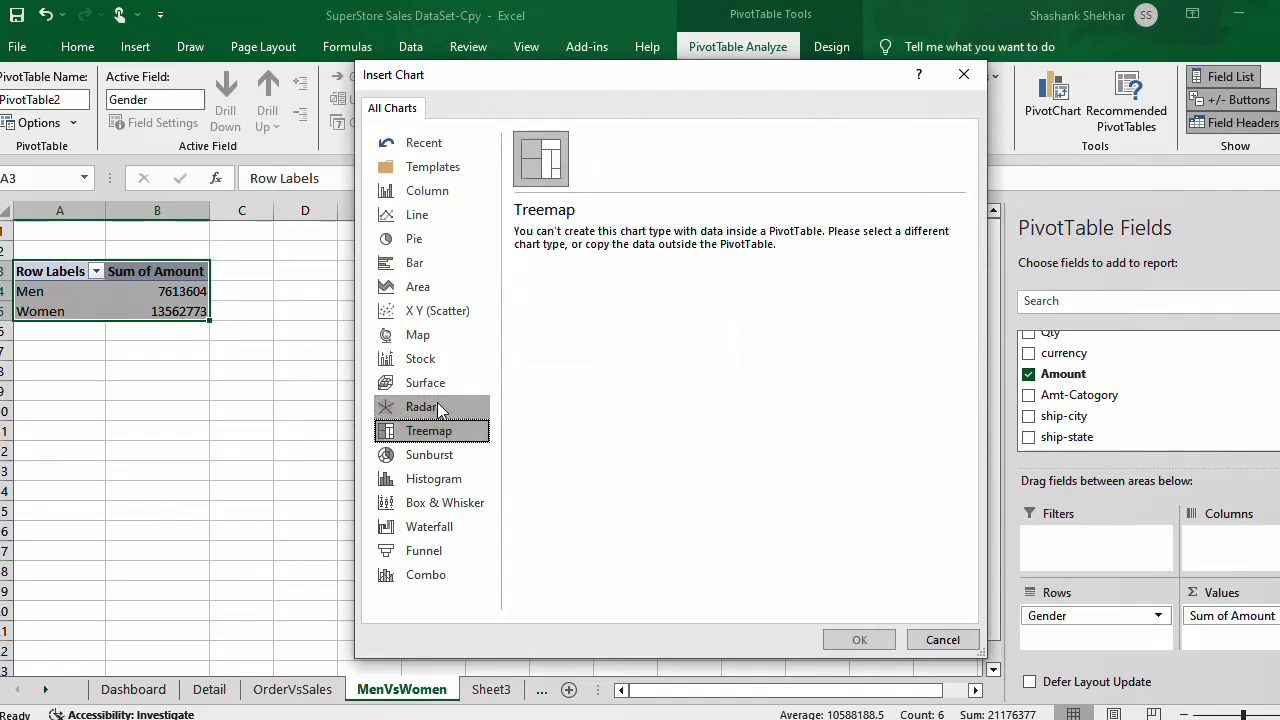
{"action": "key", "text": "Down"}
{"action": "key", "text": "Down"}
{"action": "key", "text": "Down"}
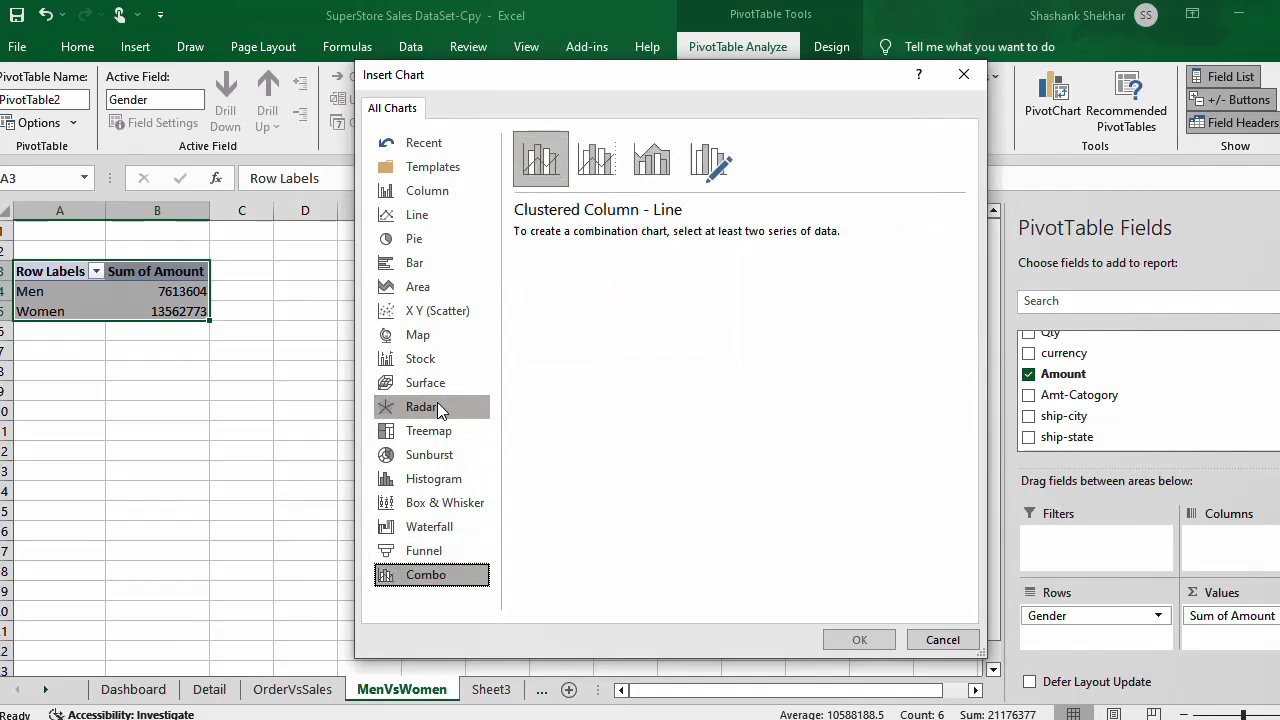
{"action": "key", "text": "Up"}
{"action": "key", "text": "Up"}
{"action": "key", "text": "Up"}
{"action": "key", "text": "Up"}
{"action": "key", "text": "Up"}
{"action": "key", "text": "Up"}
{"action": "key", "text": "Up"}
{"action": "key", "text": "Up"}
{"action": "key", "text": "Up"}
{"action": "key", "text": "Up"}
{"action": "key", "text": "Up"}
{"action": "key", "text": "Up"}
{"action": "key", "text": "Up"}
{"action": "key", "text": "Up"}
{"action": "key", "text": "Up"}
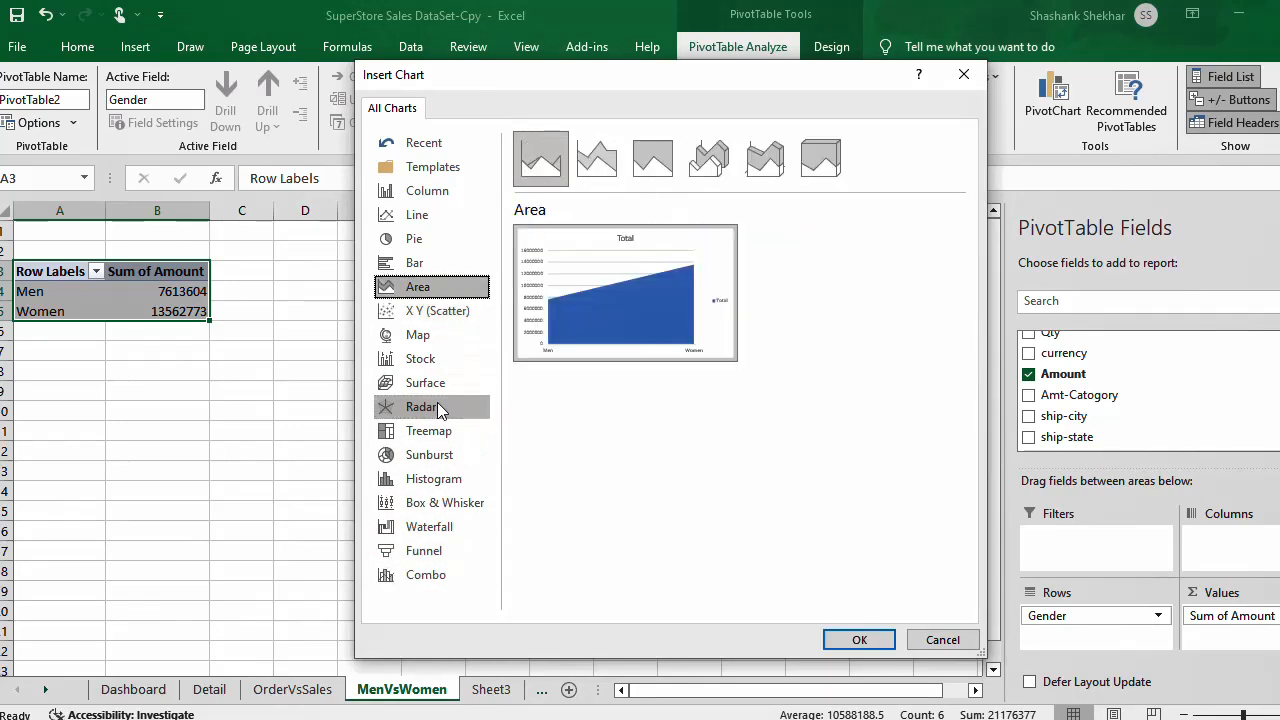
{"action": "key", "text": "Up"}
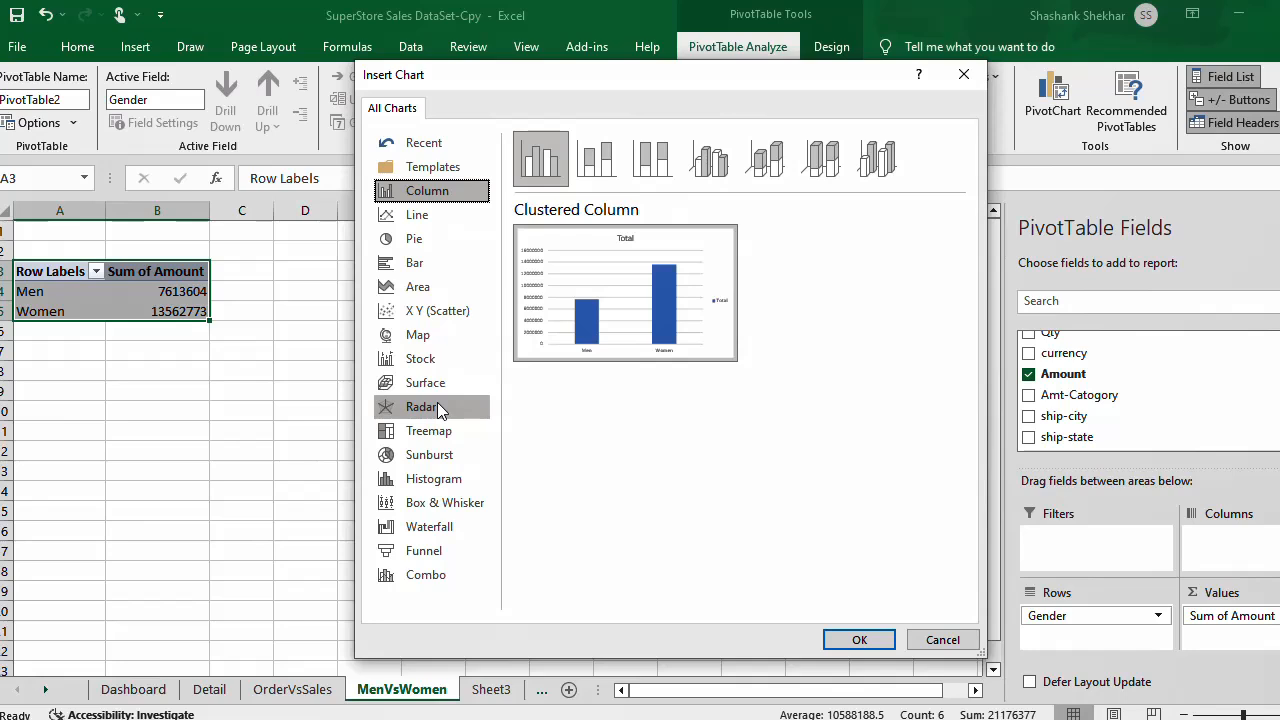
{"action": "key", "text": "Down"}
{"action": "key", "text": "Down"}
{"action": "key", "text": "Down"}
{"action": "key", "text": "Down"}
{"action": "key", "text": "Down"}
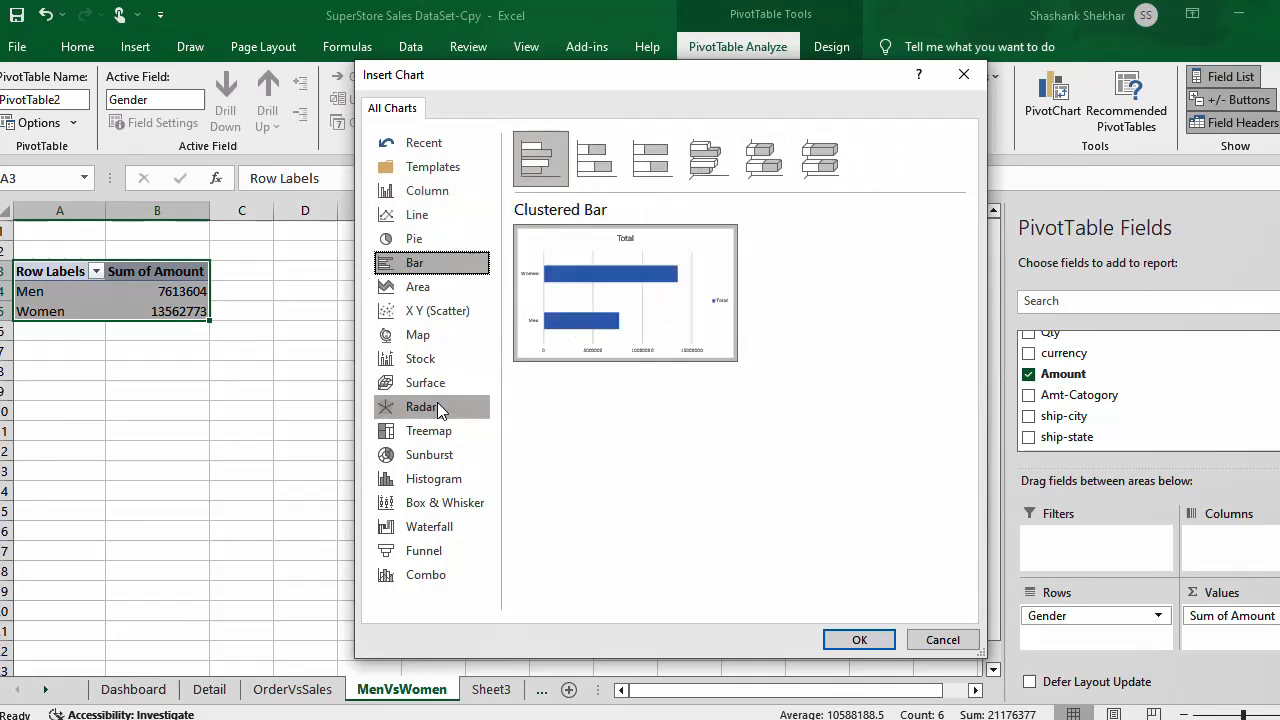
{"action": "key", "text": "Up"}
{"action": "key", "text": "Up"}
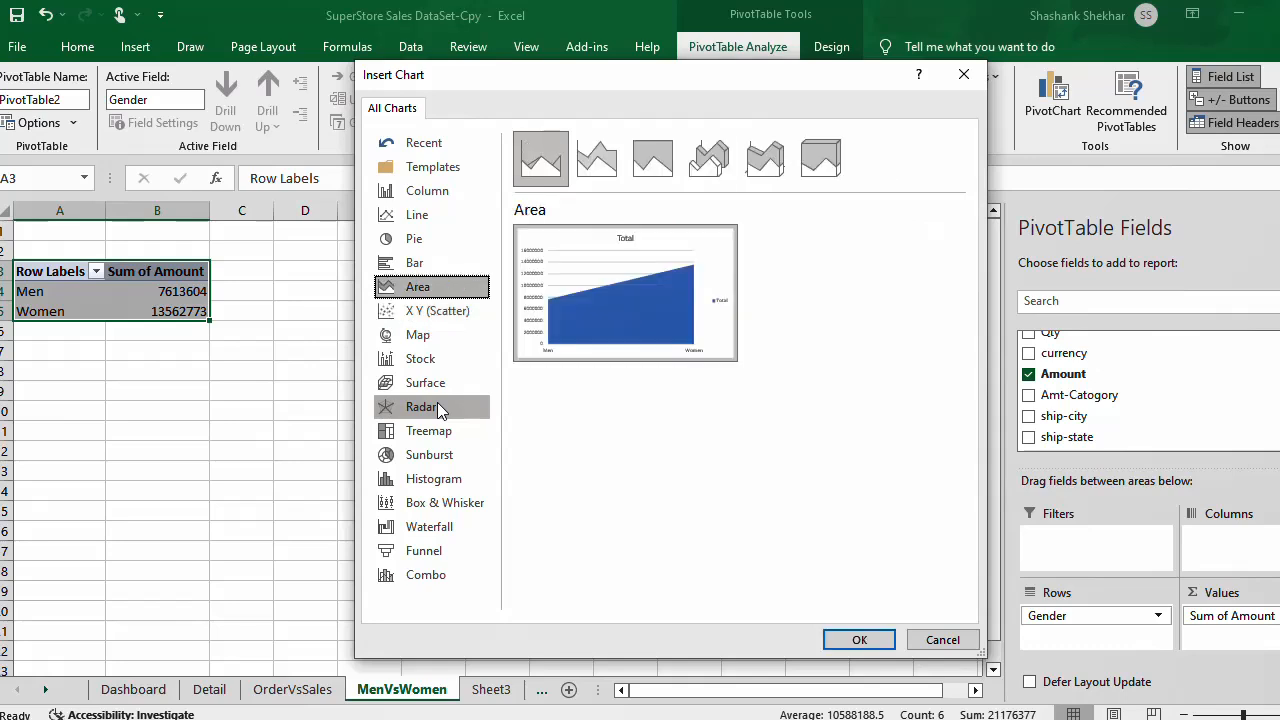
{"action": "key", "text": "Down"}
{"action": "key", "text": "Down"}
{"action": "key", "text": "Down"}
{"action": "key", "text": "Up"}
{"action": "key", "text": "Up"}
{"action": "key", "text": "Up"}
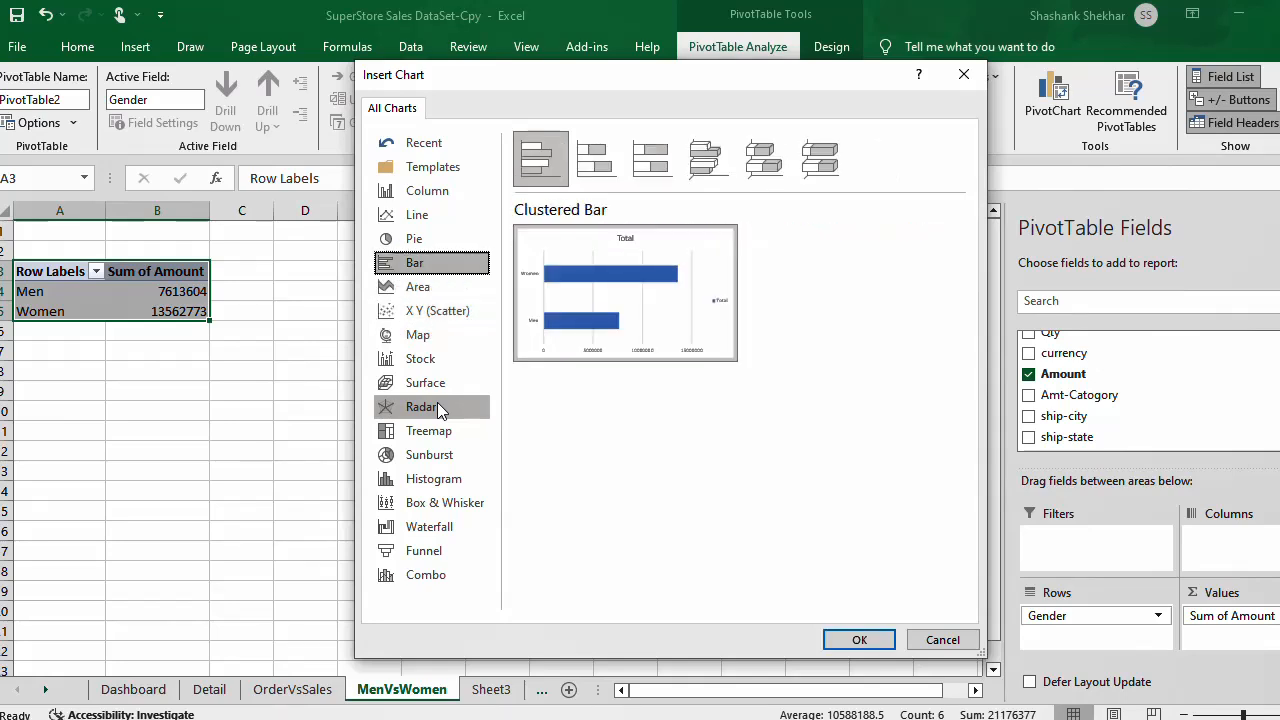
{"action": "key", "text": "Up"}
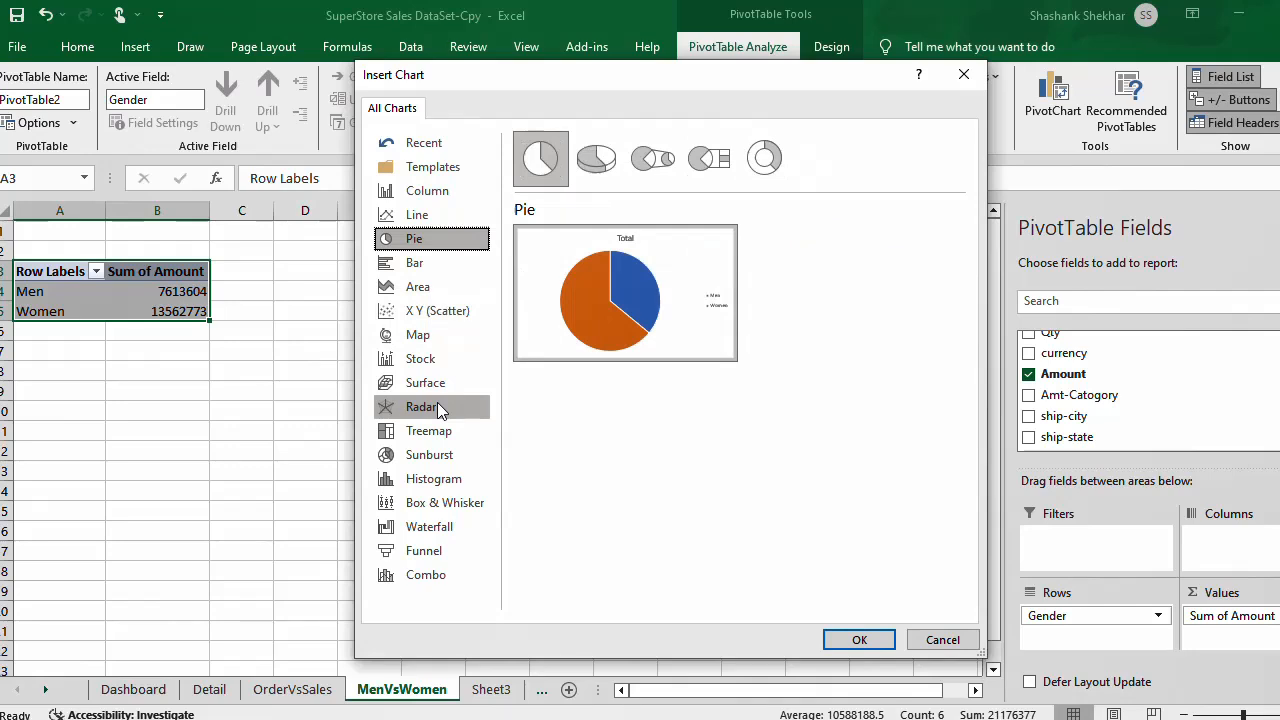
Step: Compare the pie chart variants for the gender sales data, including 3-D Pie, Bar of Pie and Doughnut
{"action": "left_click", "coordinate": [603, 168]}
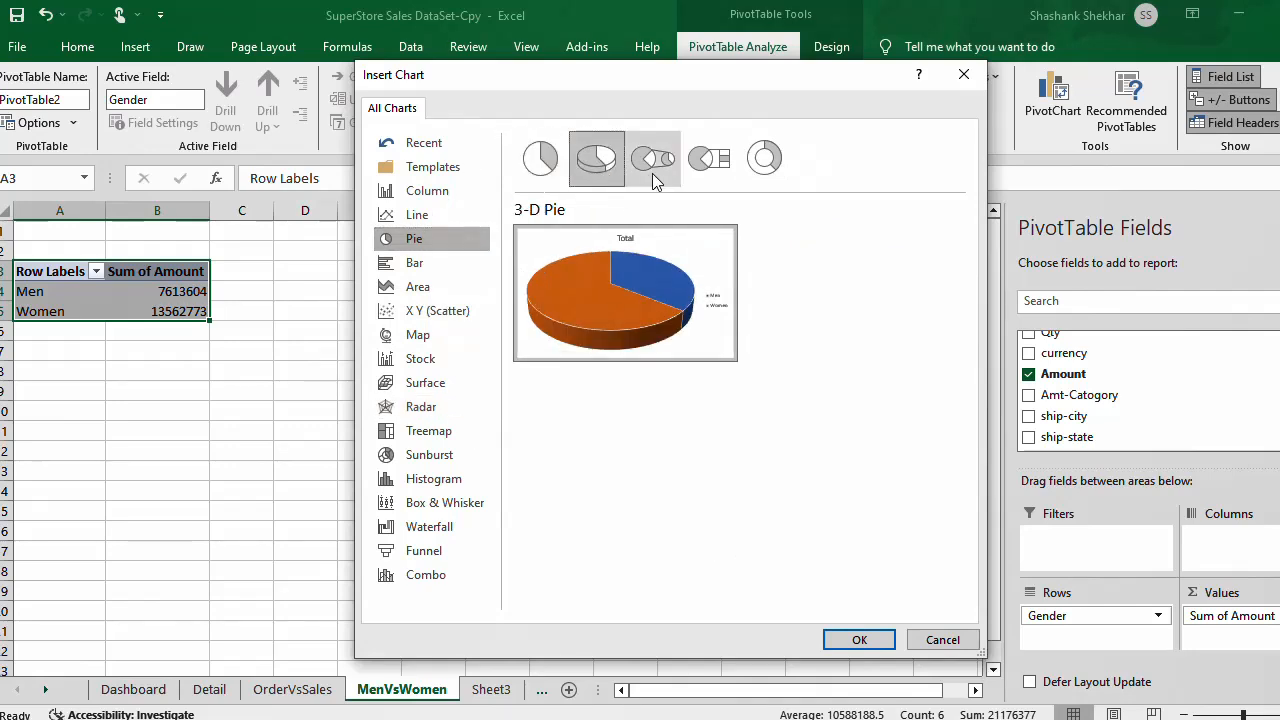
{"action": "left_click", "coordinate": [655, 165]}
{"action": "left_click", "coordinate": [728, 177]}
{"action": "left_click", "coordinate": [762, 168]}
{"action": "left_click", "coordinate": [730, 171]}
{"action": "left_click", "coordinate": [782, 175]}
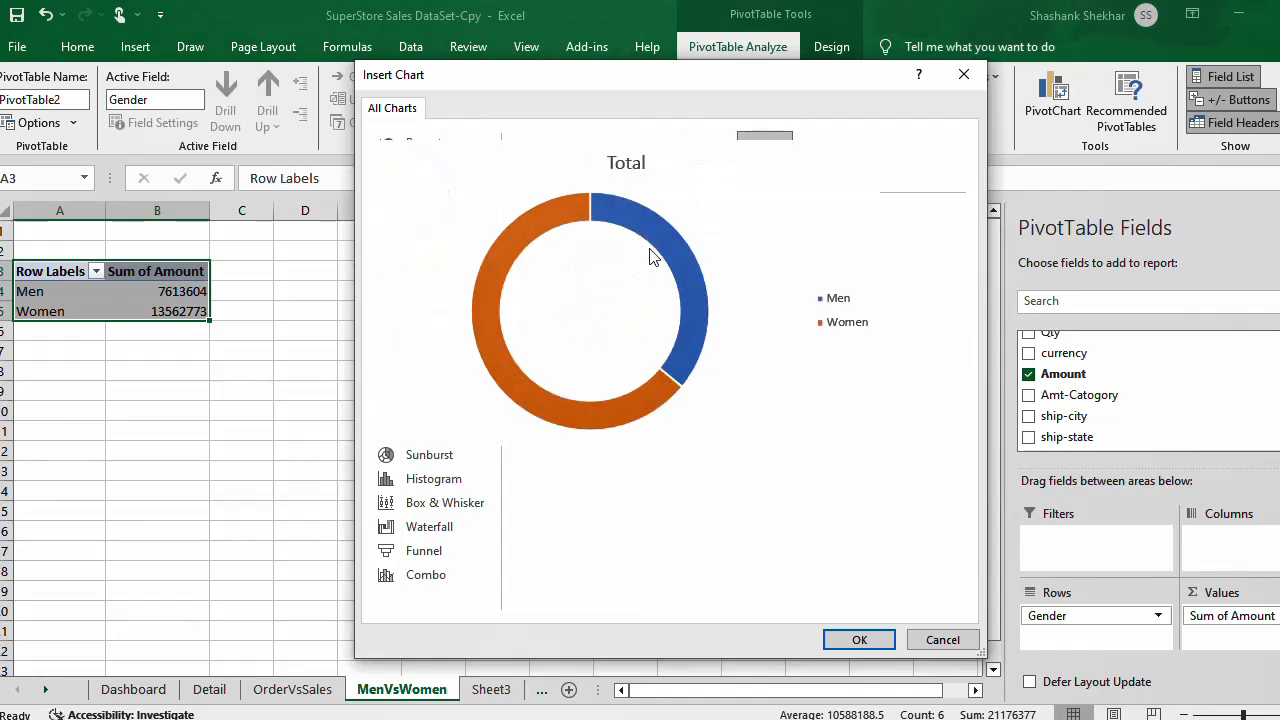
{"action": "left_click", "coordinate": [605, 162]}
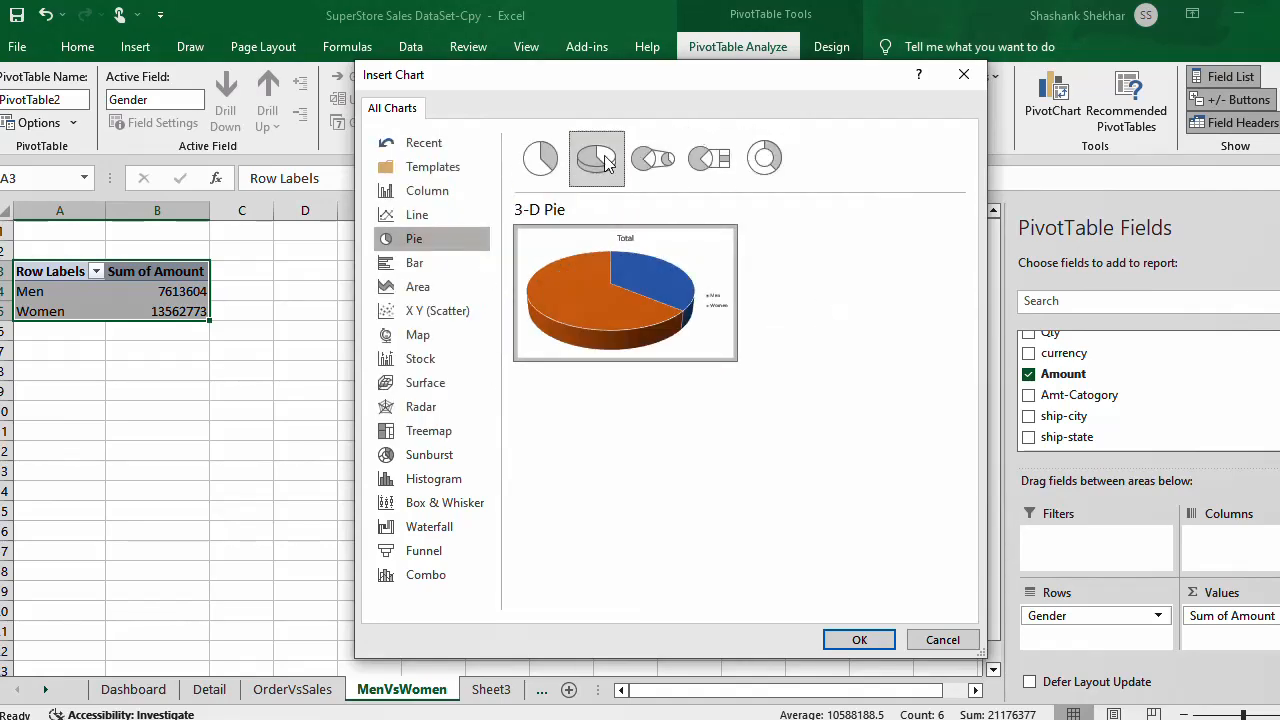
{"action": "left_click", "coordinate": [553, 164]}
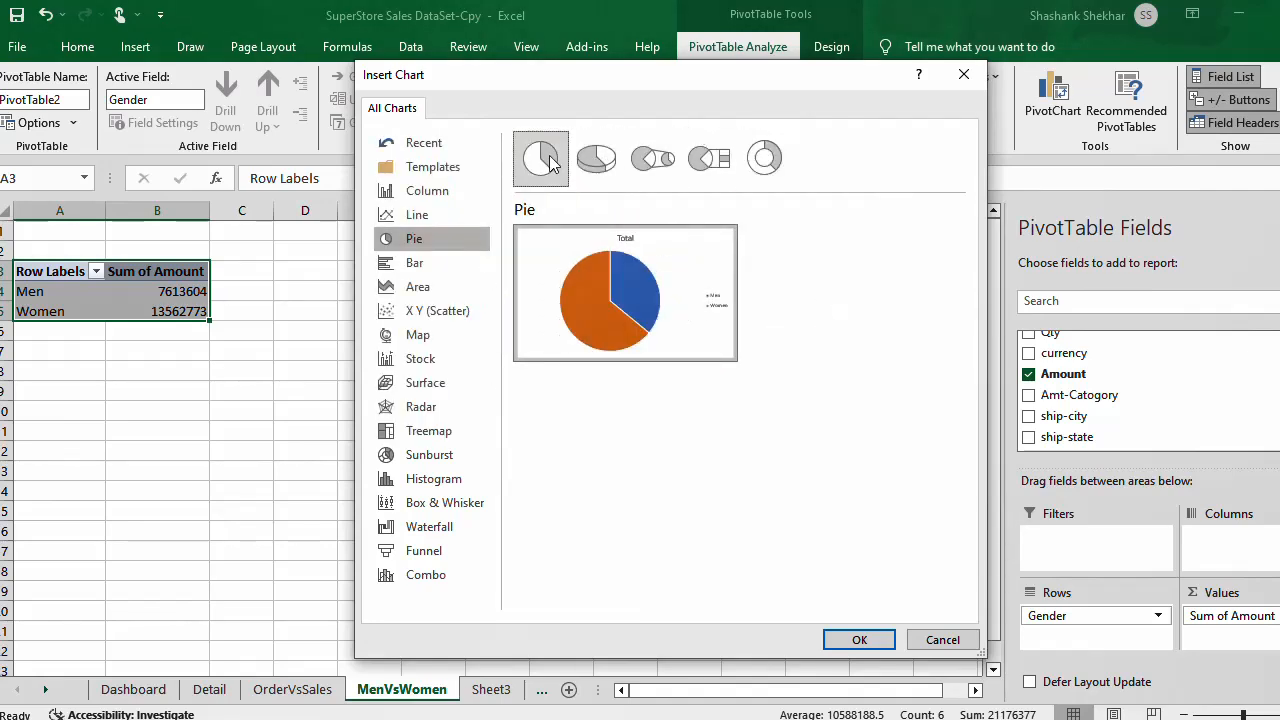
{"action": "left_click", "coordinate": [653, 170]}
{"action": "left_click", "coordinate": [711, 163]}
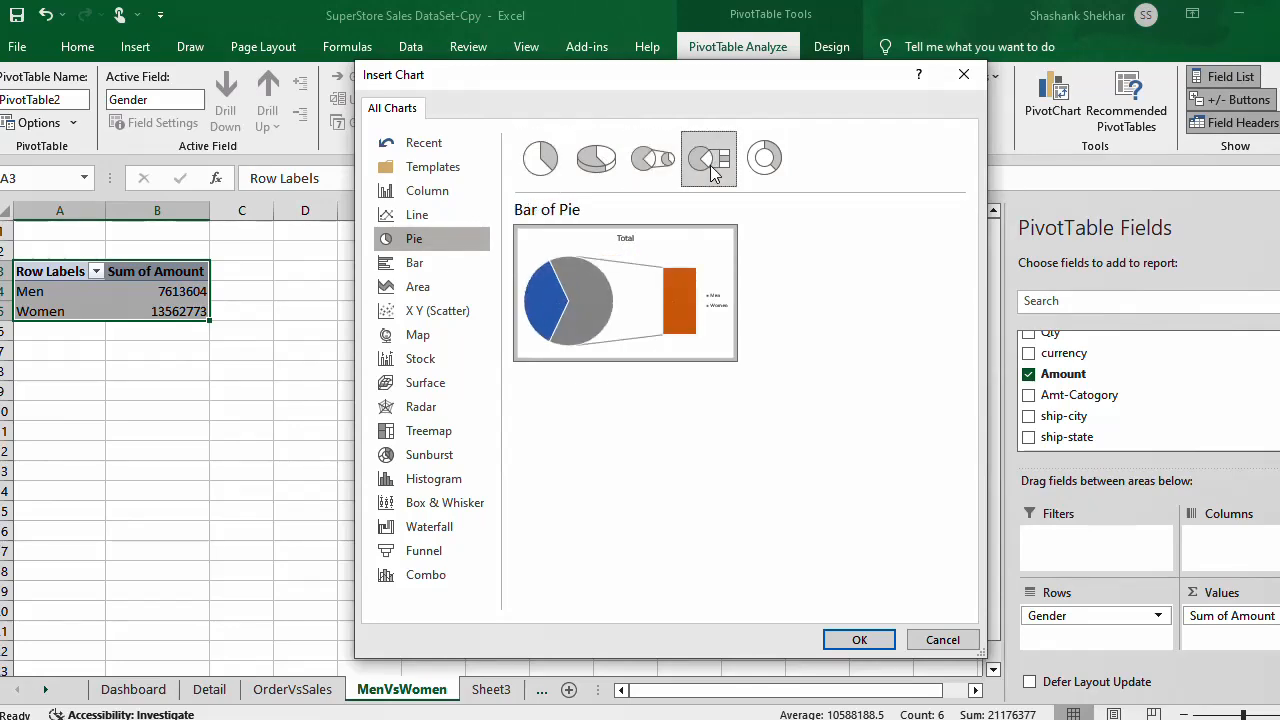
Step: Insert a Doughnut pivot chart of the gender sales and shrink it to about 7.47 cm high by 12.38 cm wide
{"action": "left_click", "coordinate": [781, 174]}
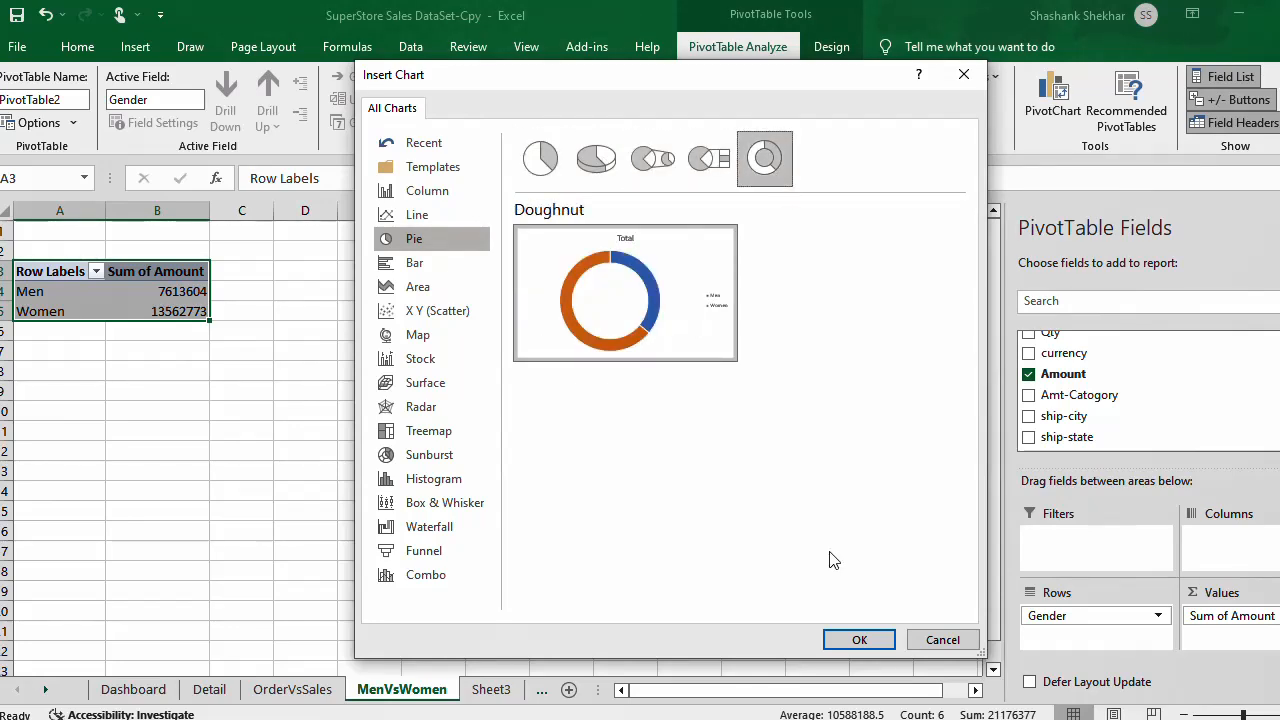
{"action": "left_click", "coordinate": [860, 641]}
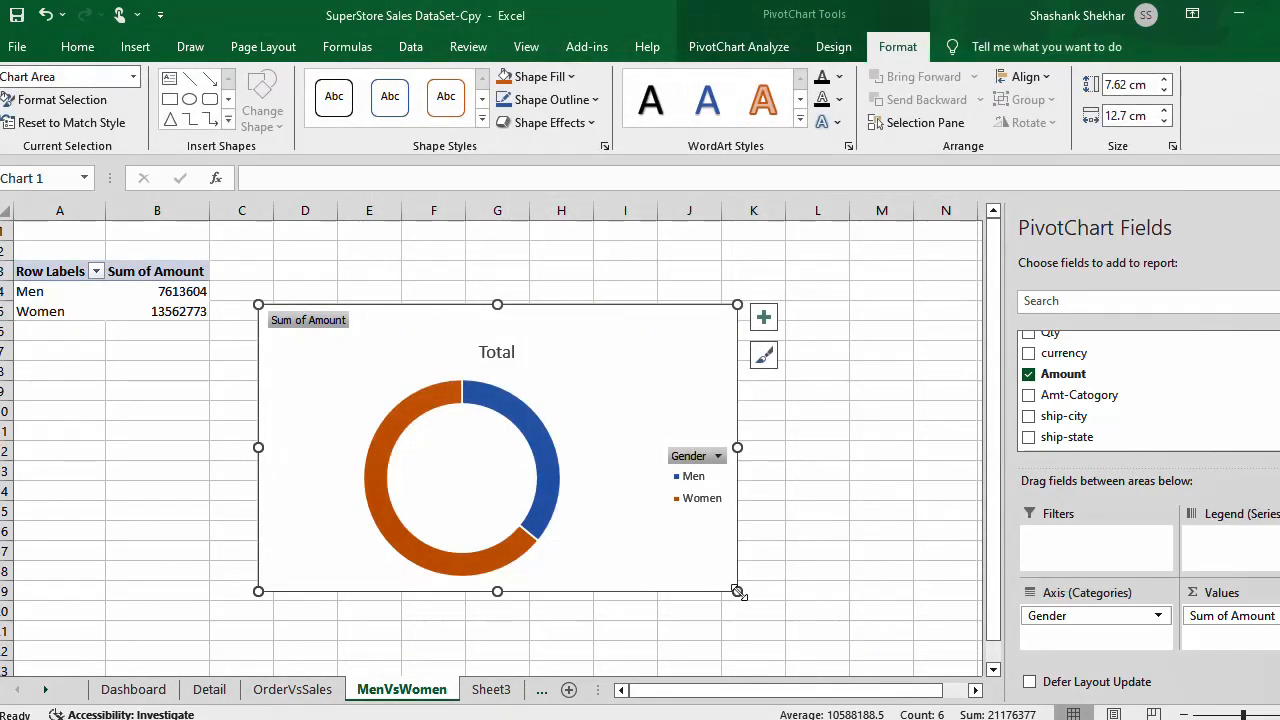
{"action": "left_click_drag", "start_coordinate": [737, 591], "coordinate": [725, 586]}
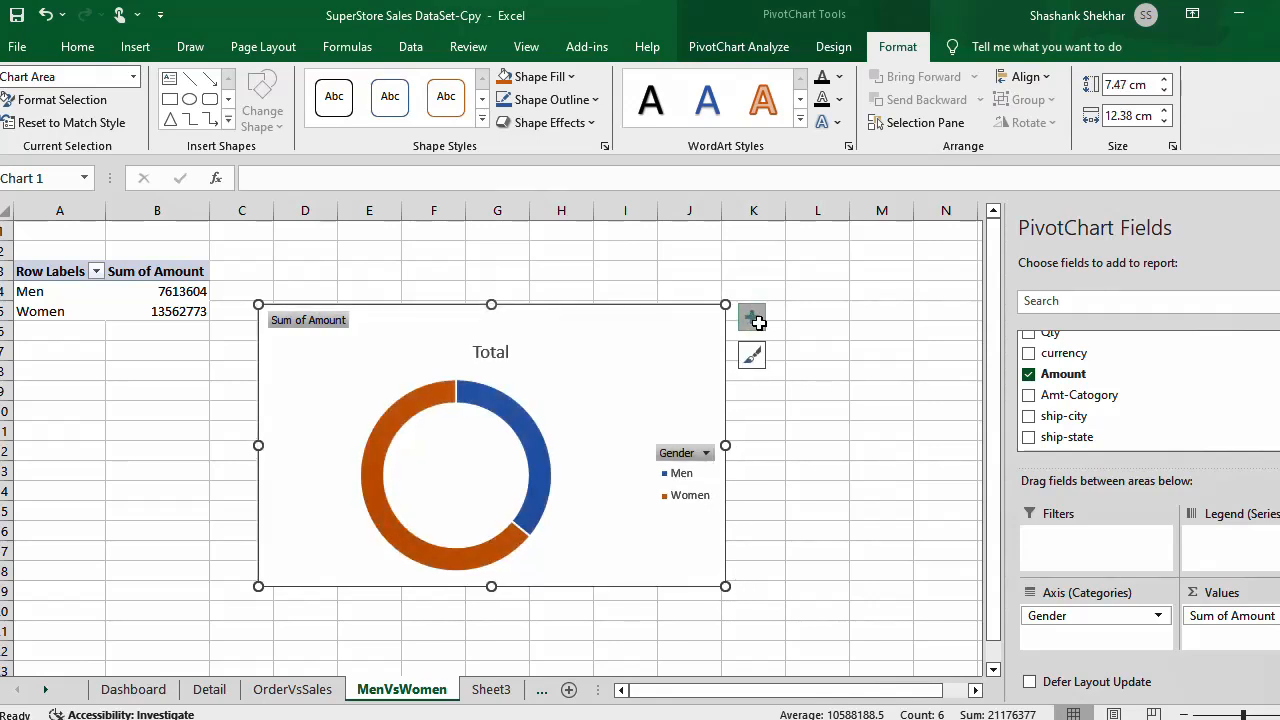
Step: Change the doughnut chart's title to "Sales- Men Vs Women"
{"action": "left_click", "coordinate": [754, 319]}
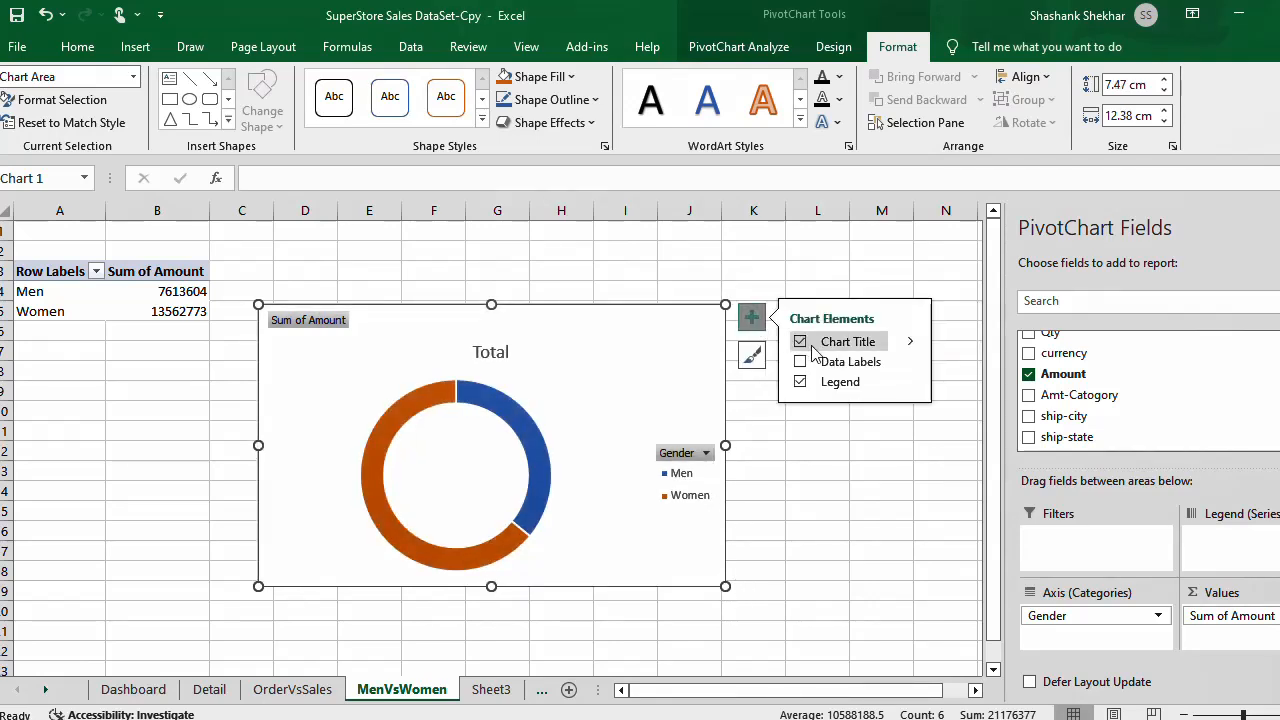
{"action": "left_click", "coordinate": [503, 355]}
{"action": "double_click", "coordinate": [503, 355]}
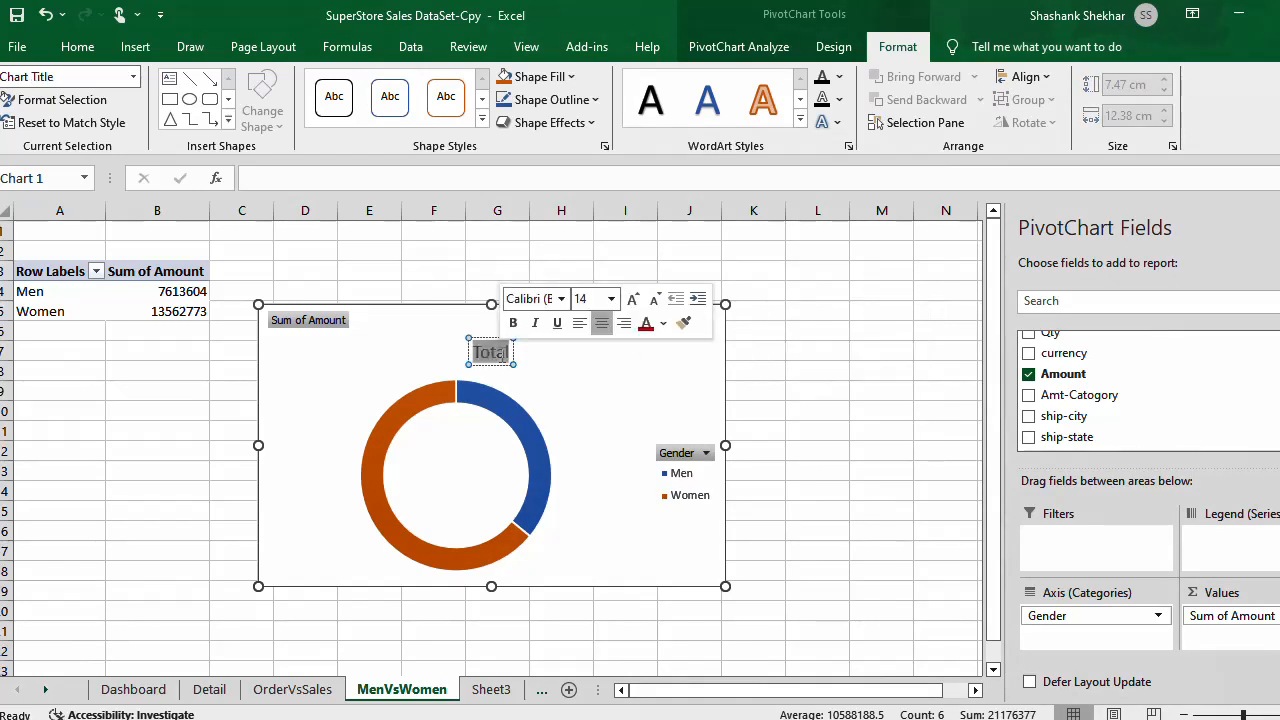
{"action": "type", "text": "Sal"}
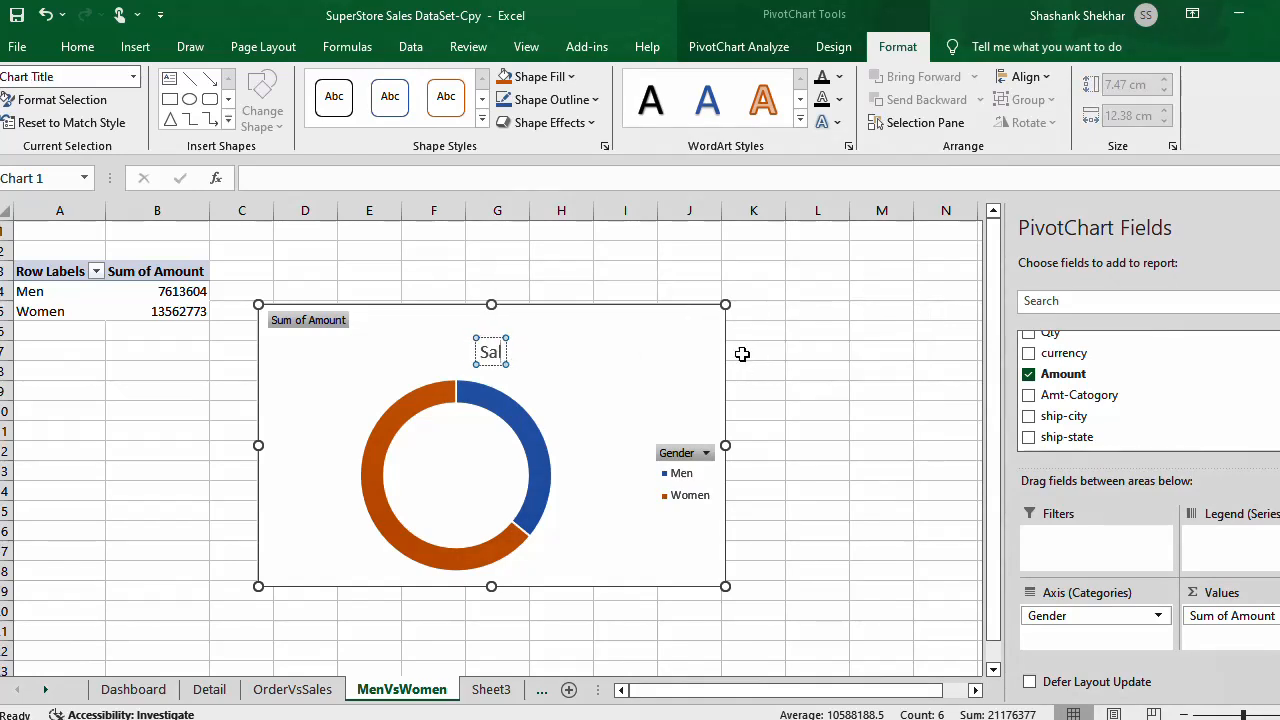
{"action": "type", "text": "es- Men"}
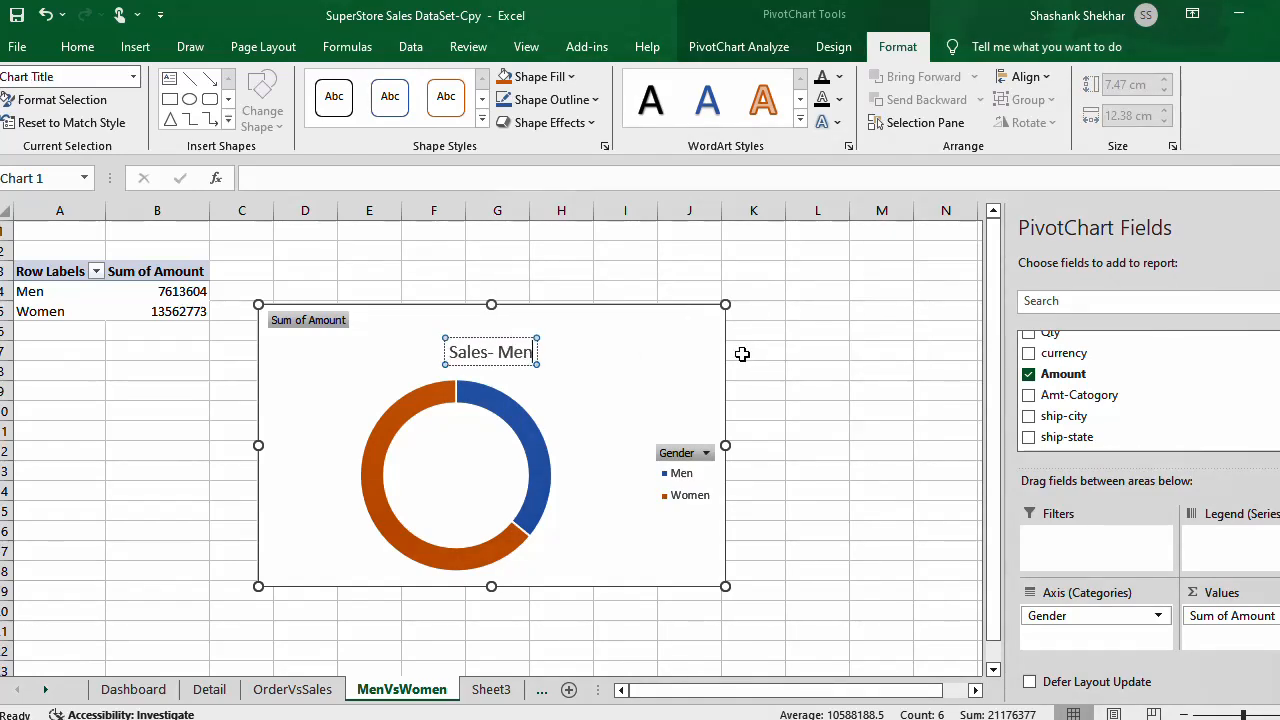
{"action": "type", "text": " Vs Women"}
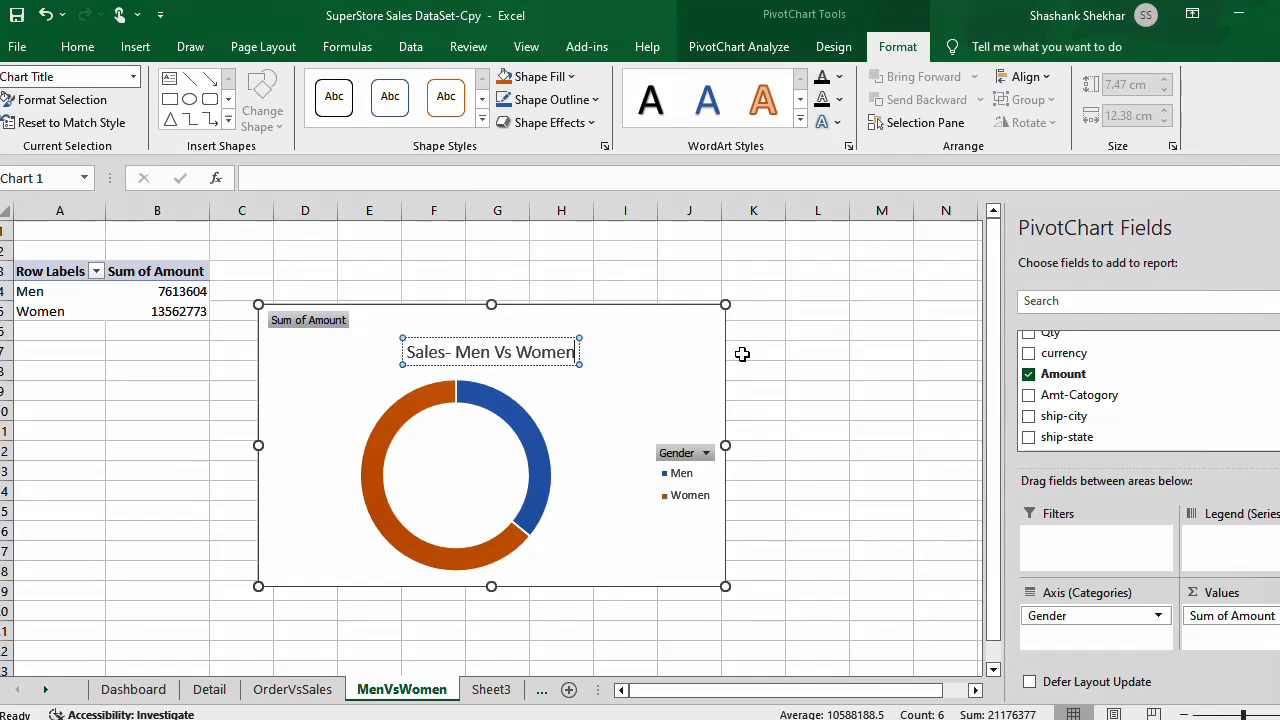
Step: Format the chart title as bold, dark red, 14 pt text with a white fill and move it closer to the chart's upper edge
{"action": "triple_click", "coordinate": [471, 356]}
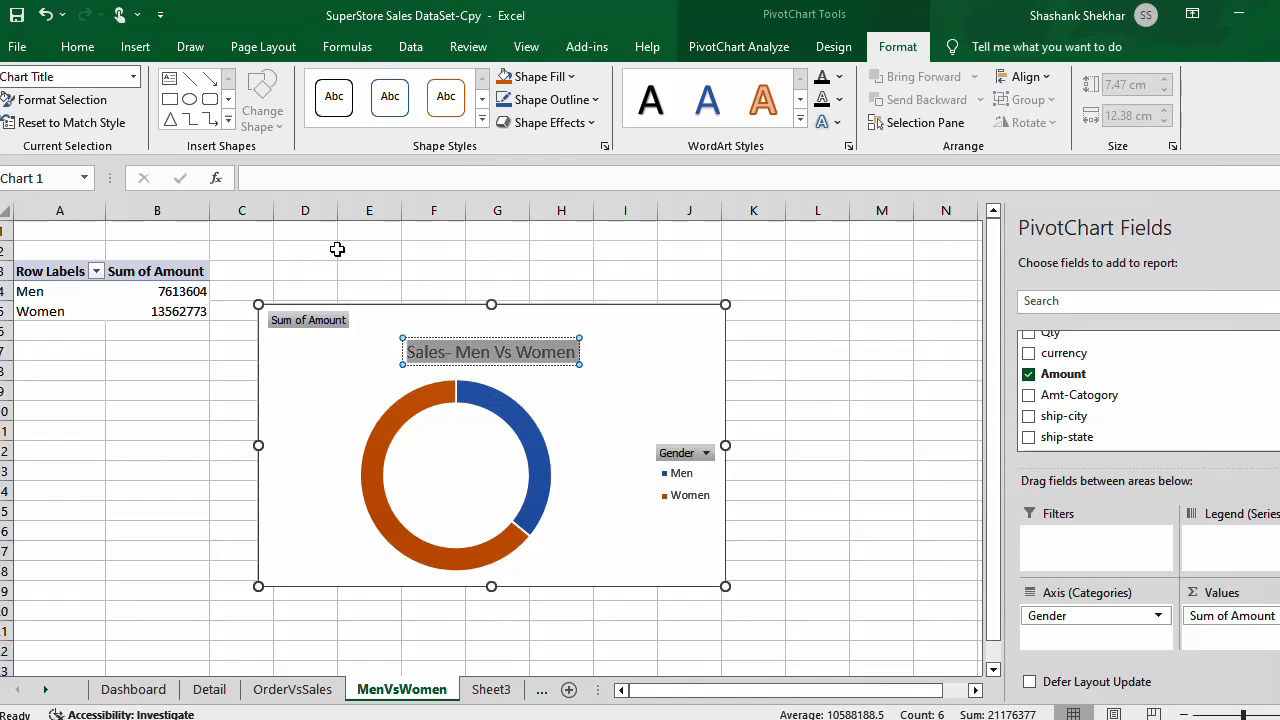
{"action": "left_click", "coordinate": [88, 48]}
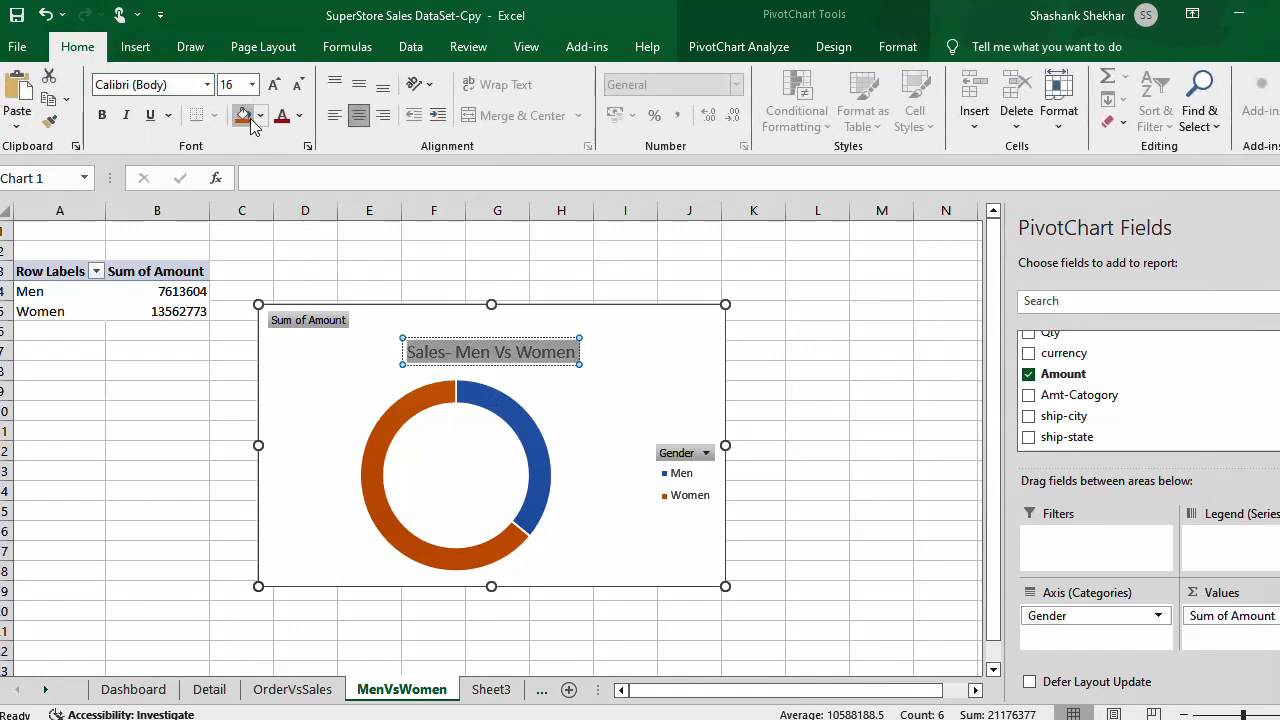
{"action": "left_click", "coordinate": [243, 114]}
{"action": "left_click", "coordinate": [262, 119]}
{"action": "left_click", "coordinate": [243, 184]}
{"action": "left_click", "coordinate": [101, 115]}
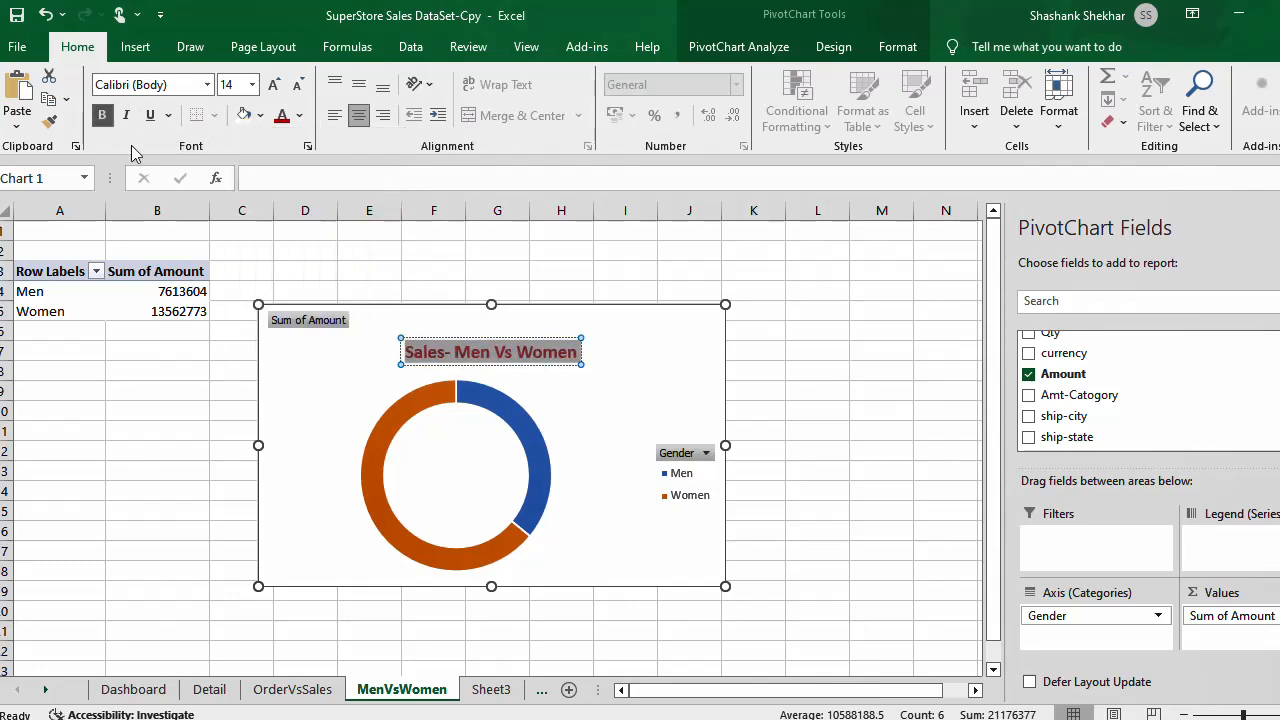
{"action": "left_click", "coordinate": [514, 336]}
{"action": "left_click", "coordinate": [609, 275]}
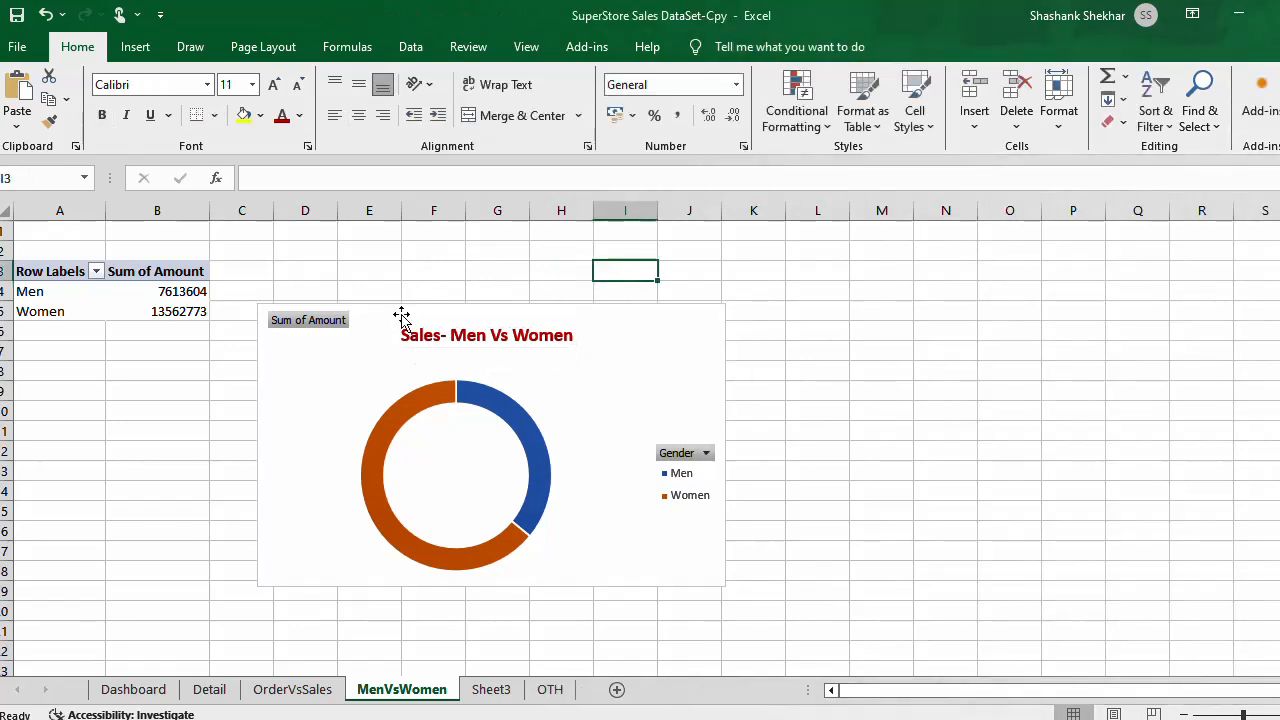
Step: Hide all field buttons on the doughnut chart and fill the chart area with the darkest shade of the black theme colour
{"action": "right_click", "coordinate": [332, 321]}
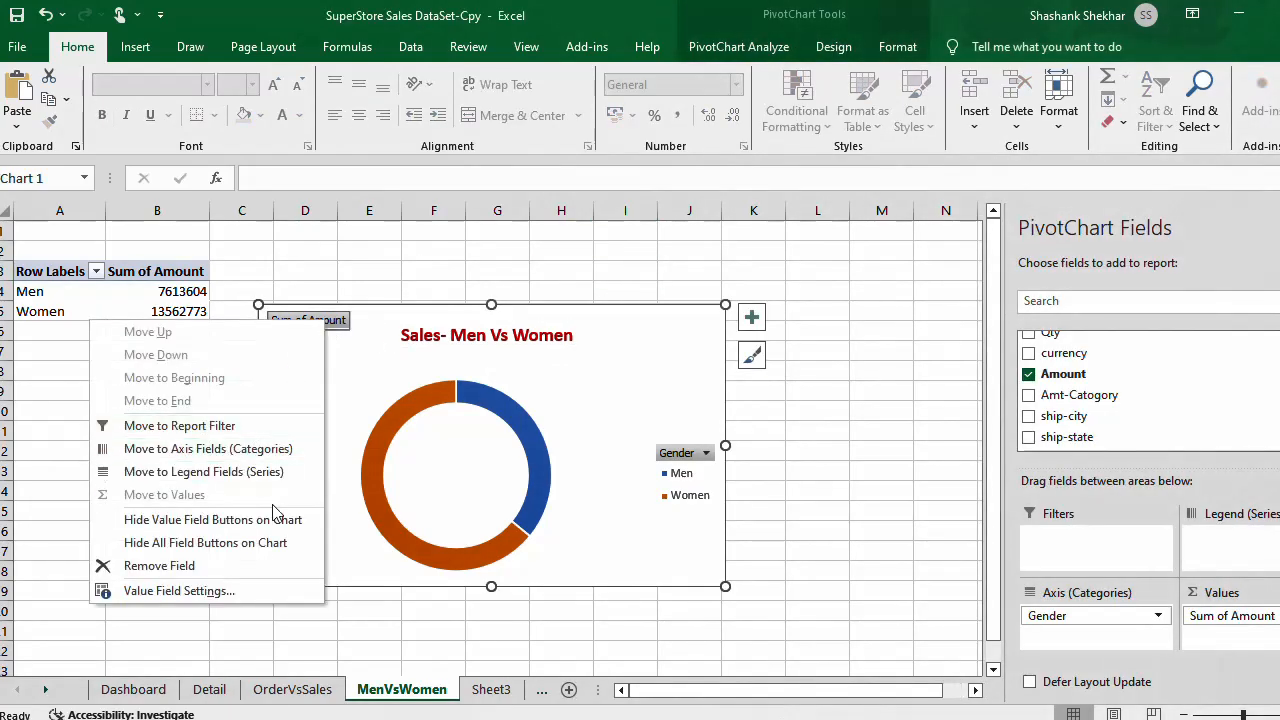
{"action": "left_click", "coordinate": [258, 542]}
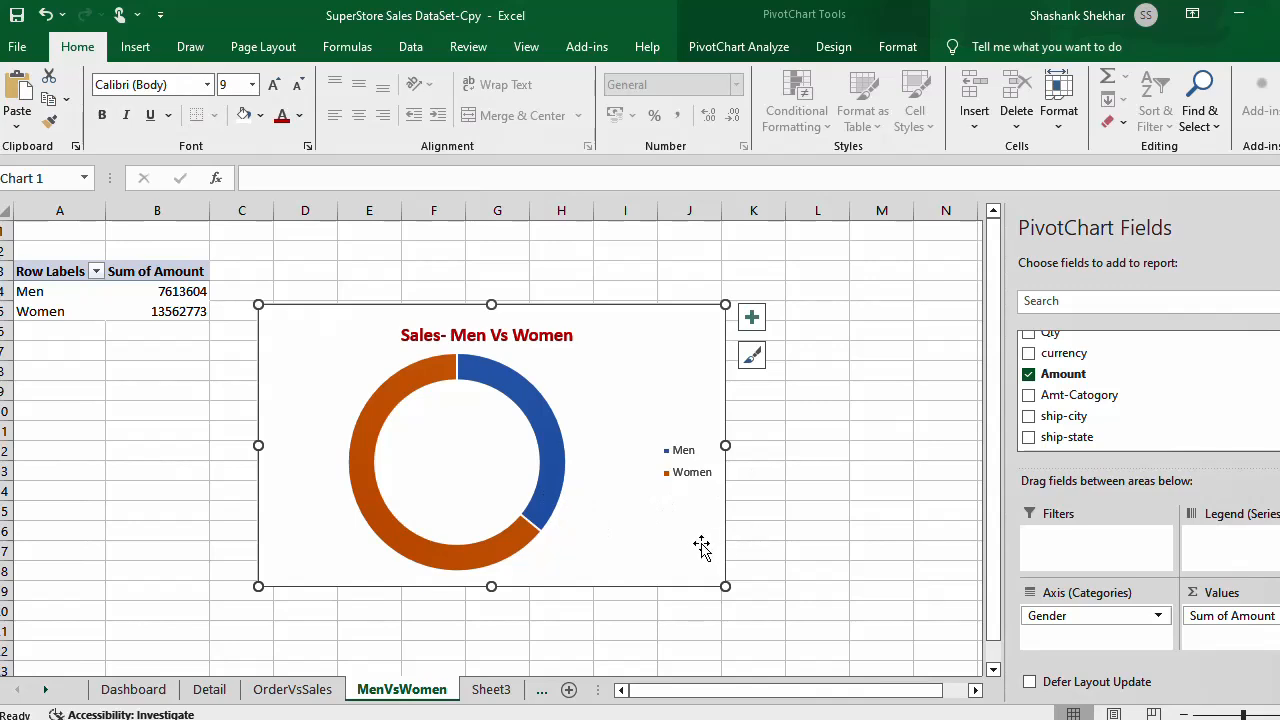
{"action": "left_click", "coordinate": [260, 115]}
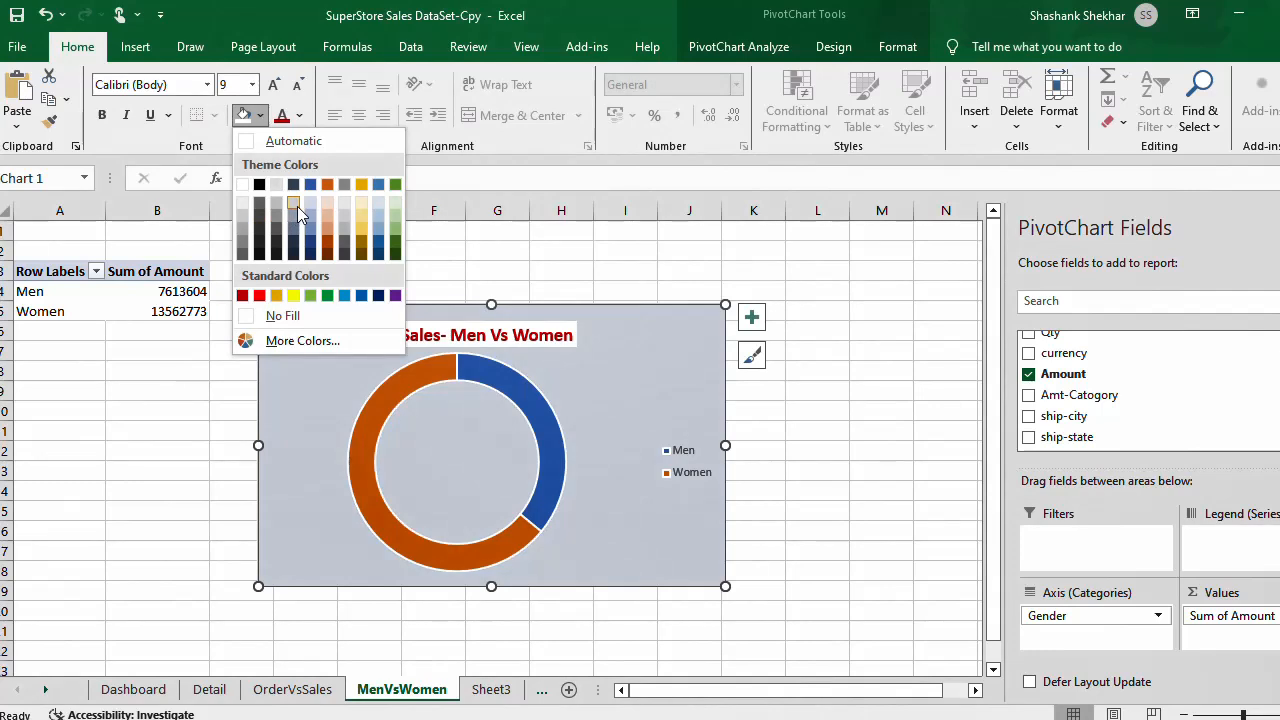
{"action": "left_click", "coordinate": [260, 256]}
{"action": "left_click", "coordinate": [862, 566]}
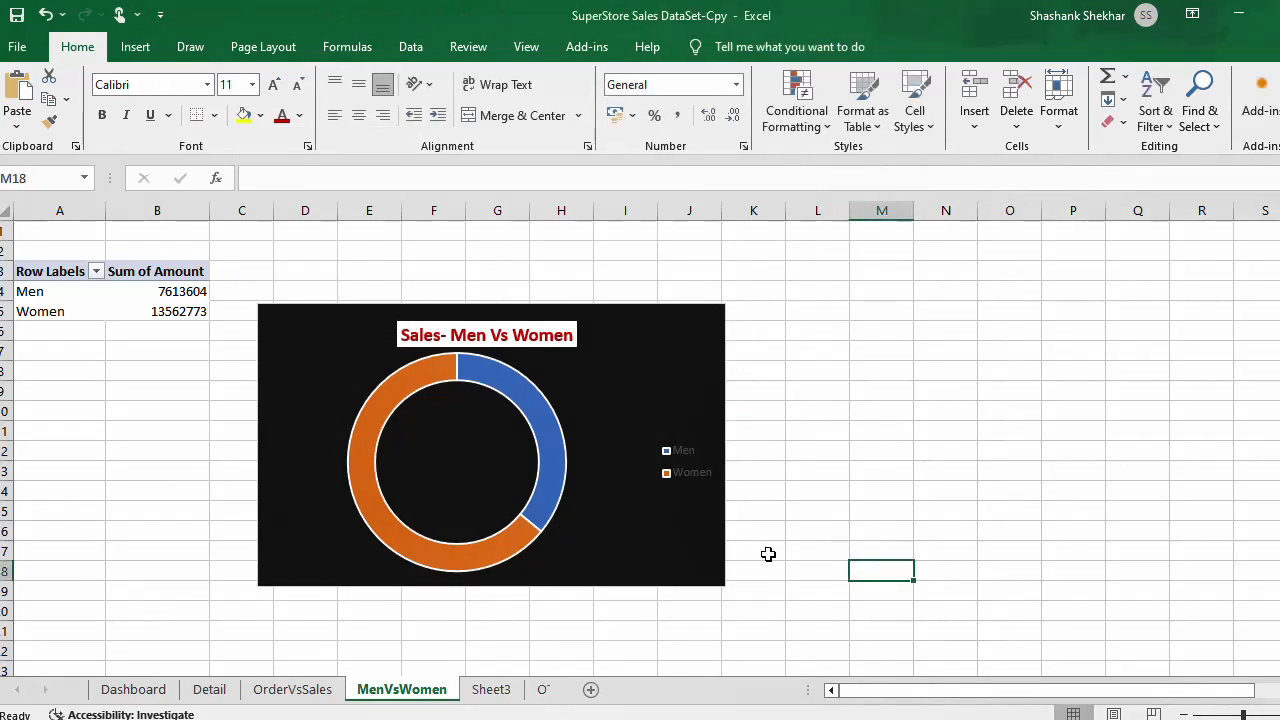
Step: Move the Men/Women legend up and slightly closer to the doughnut, beside its upper part
{"action": "left_click", "coordinate": [688, 480]}
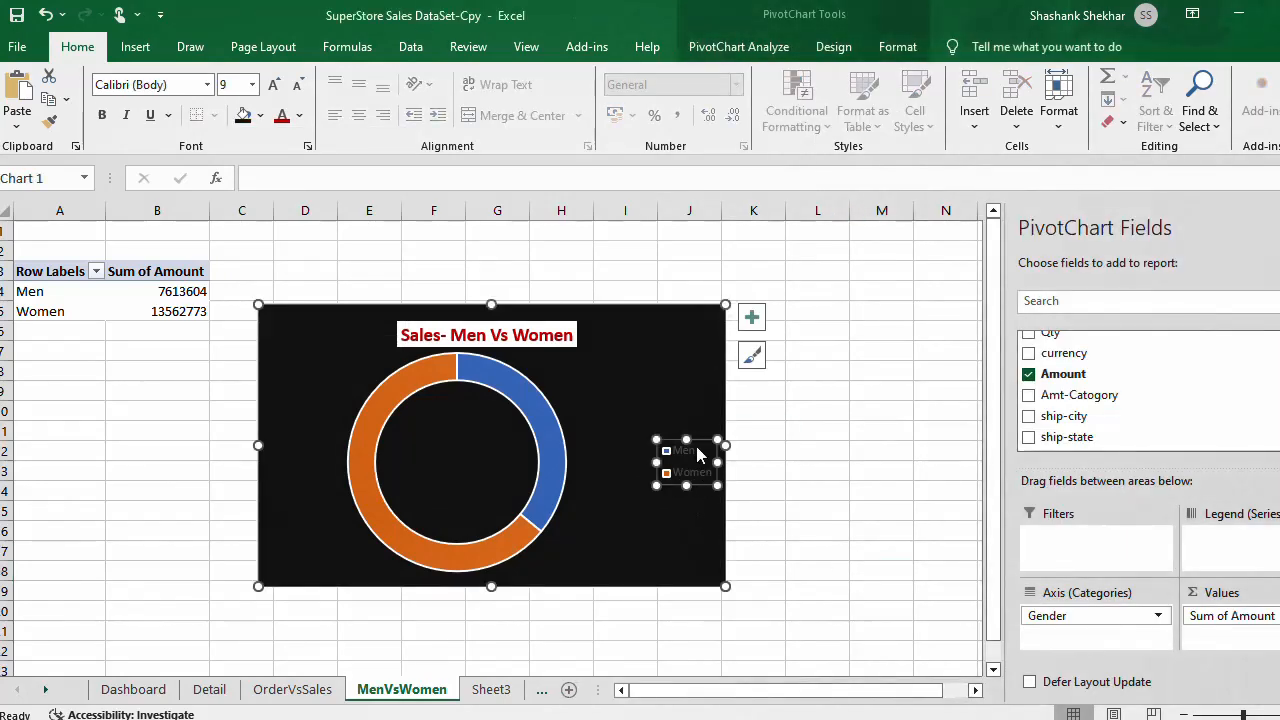
{"action": "left_click_drag", "start_coordinate": [700, 442], "coordinate": [657, 371]}
{"action": "left_click", "coordinate": [668, 486]}
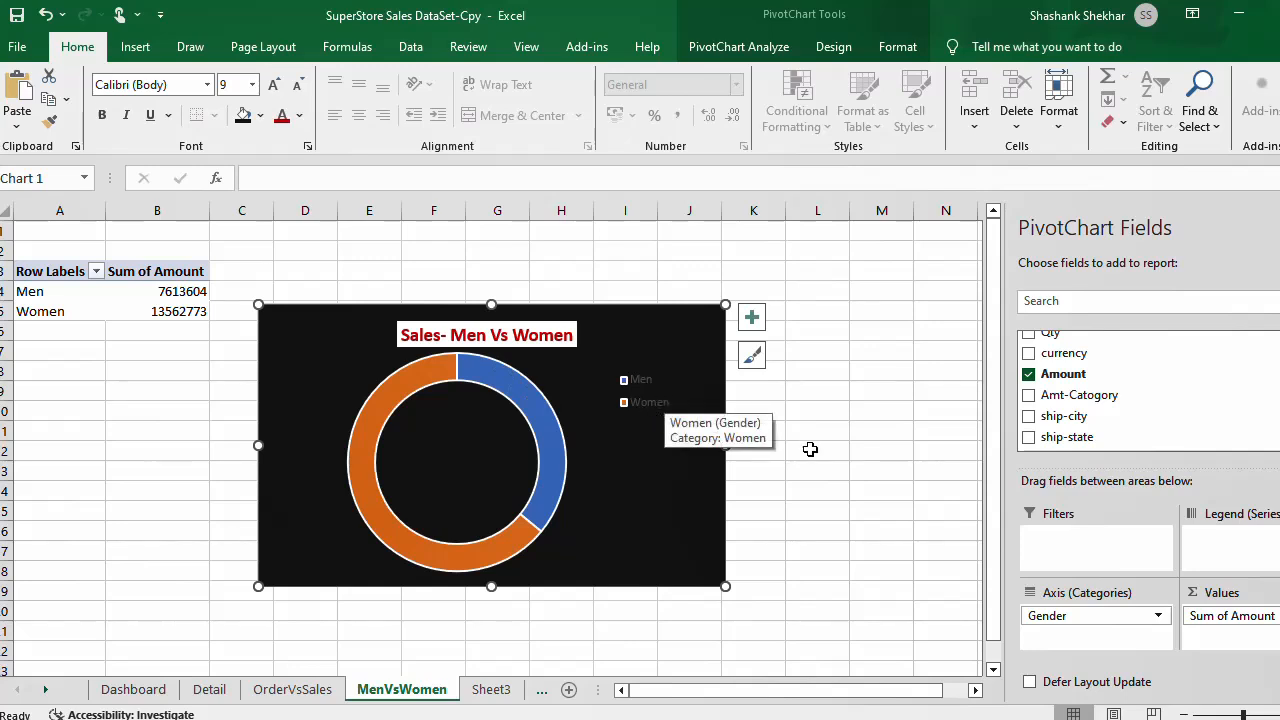
Step: Add data labels to the doughnut that show the category name and percentage instead of the value
{"action": "left_click", "coordinate": [751, 317]}
{"action": "left_click", "coordinate": [800, 362]}
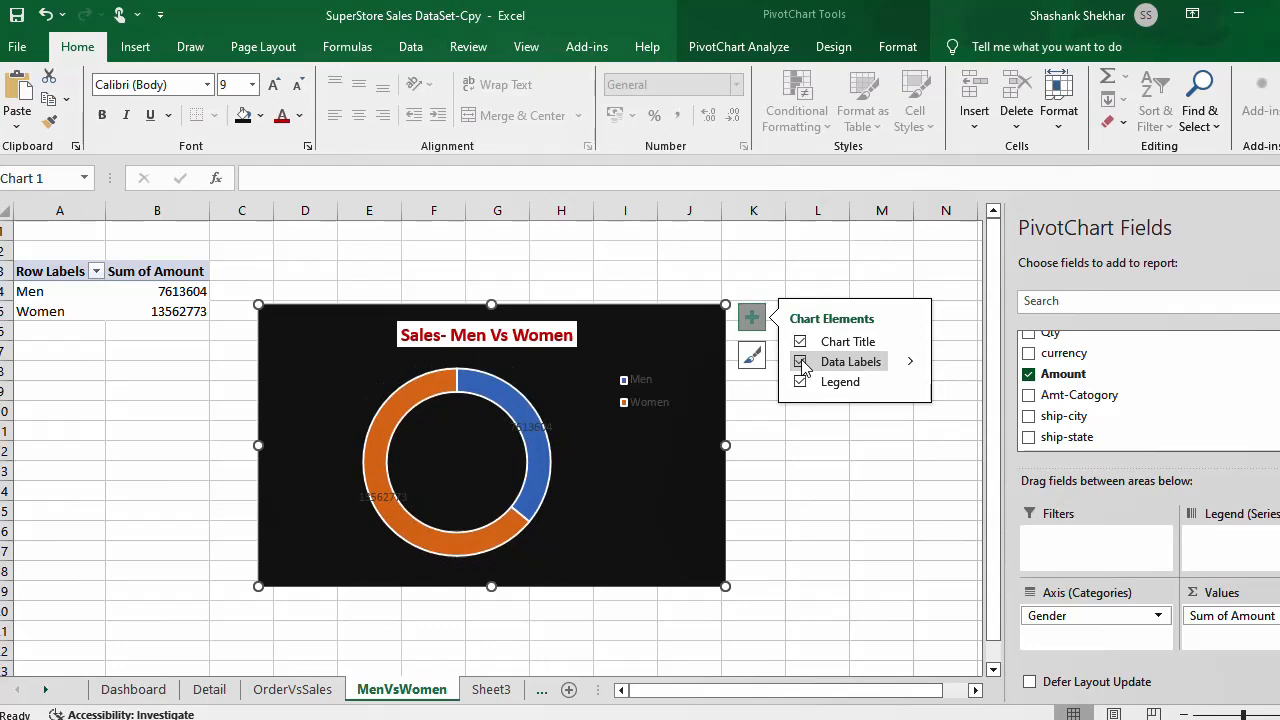
{"action": "left_click", "coordinate": [909, 364]}
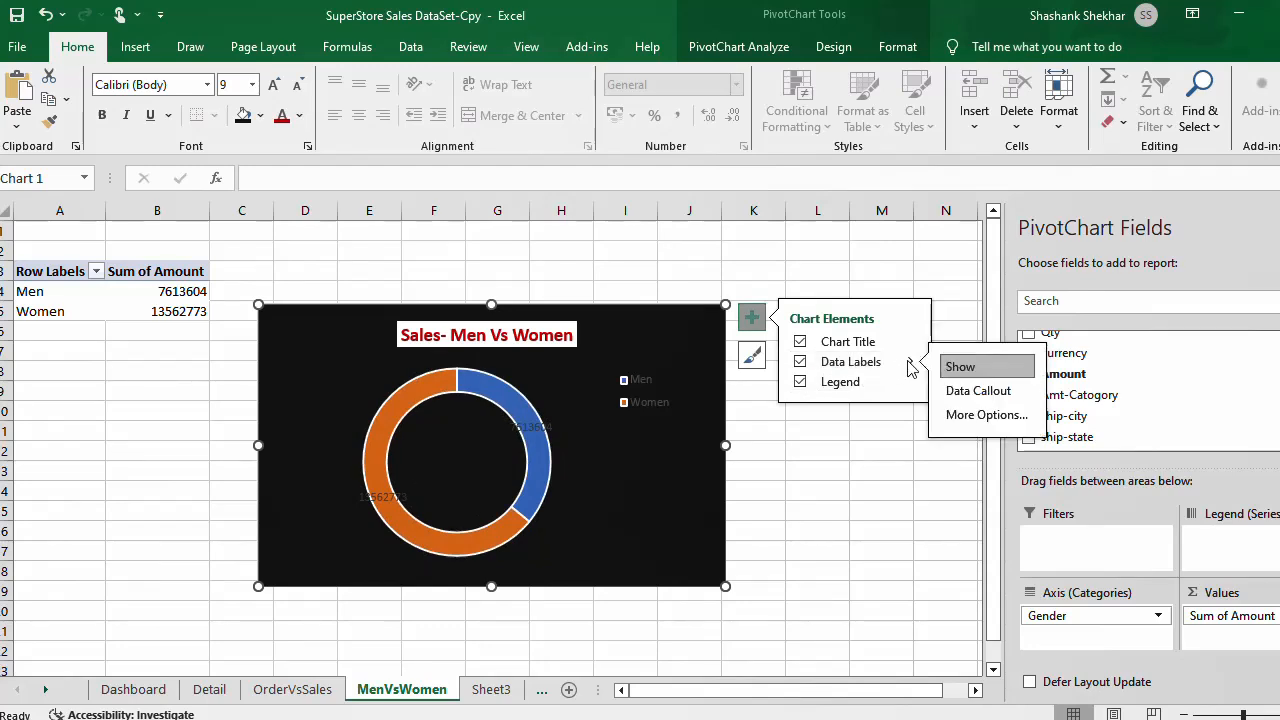
{"action": "left_click", "coordinate": [986, 415]}
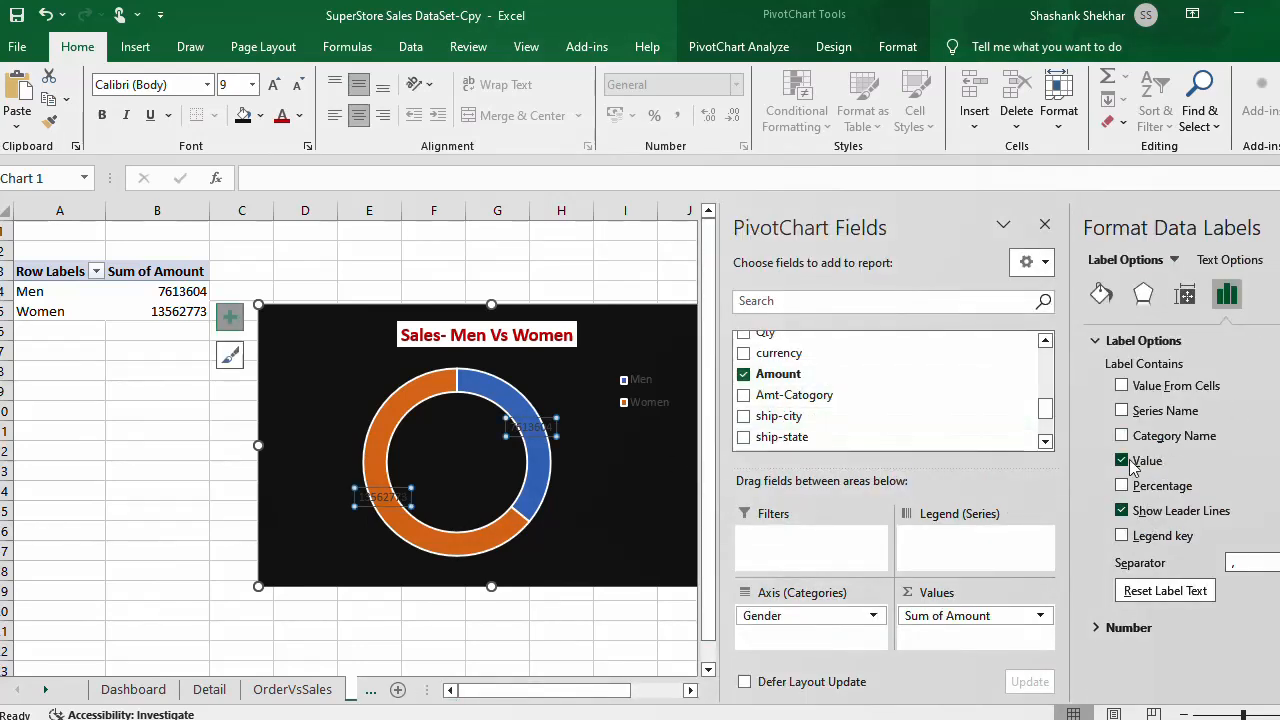
{"action": "left_click", "coordinate": [1122, 436]}
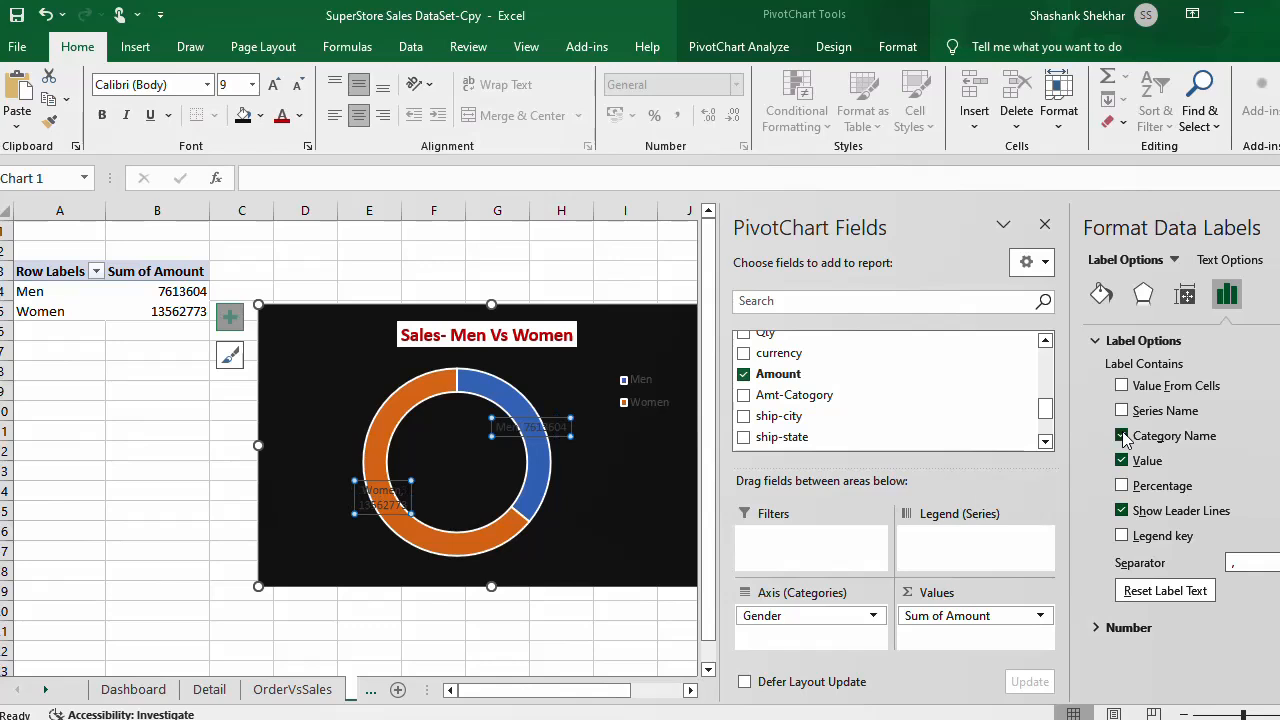
{"action": "left_click", "coordinate": [1122, 486]}
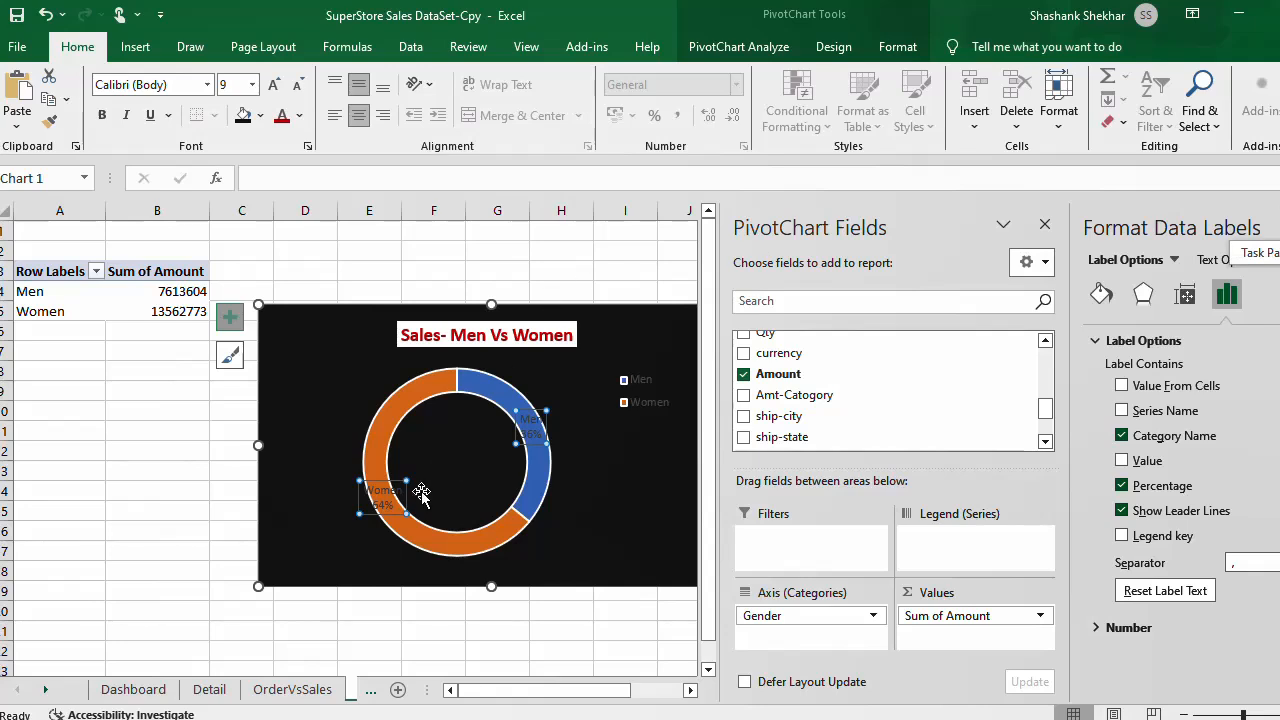
Step: Make the Women data label's text, both category name and percentage, bold and dark red
{"action": "left_click", "coordinate": [382, 491]}
{"action": "double_click", "coordinate": [382, 491]}
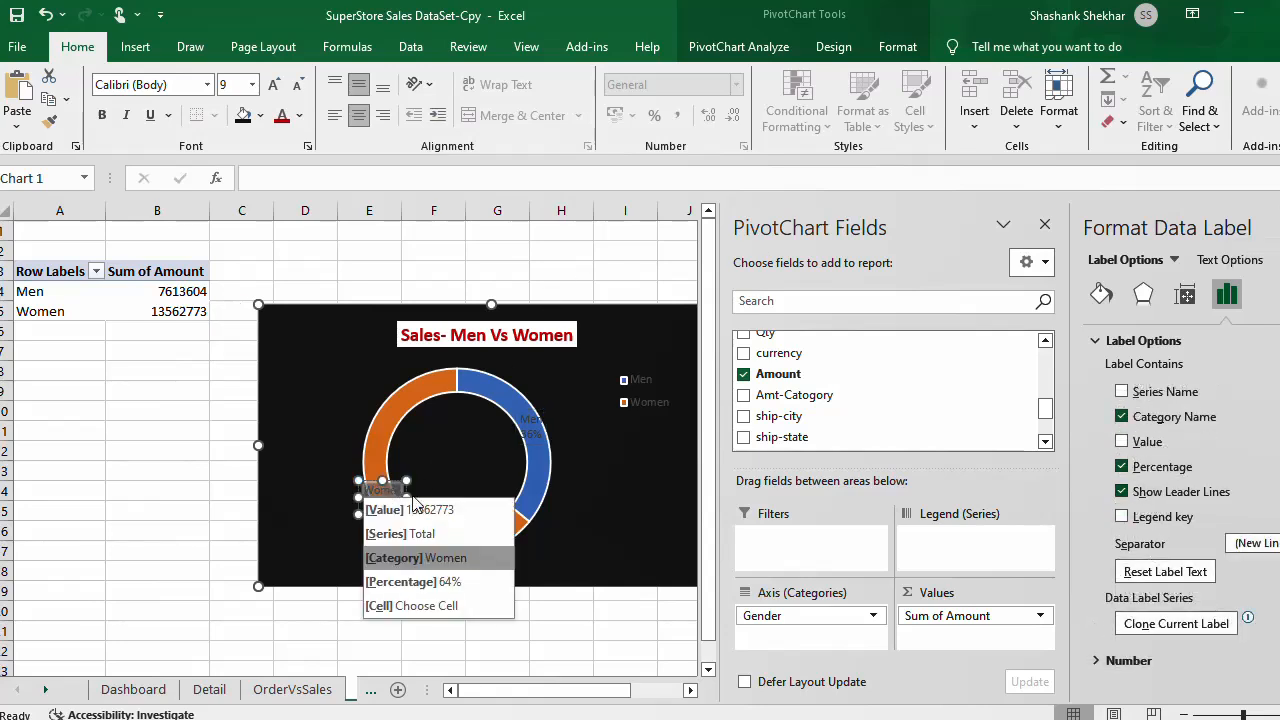
{"action": "double_click", "coordinate": [383, 500]}
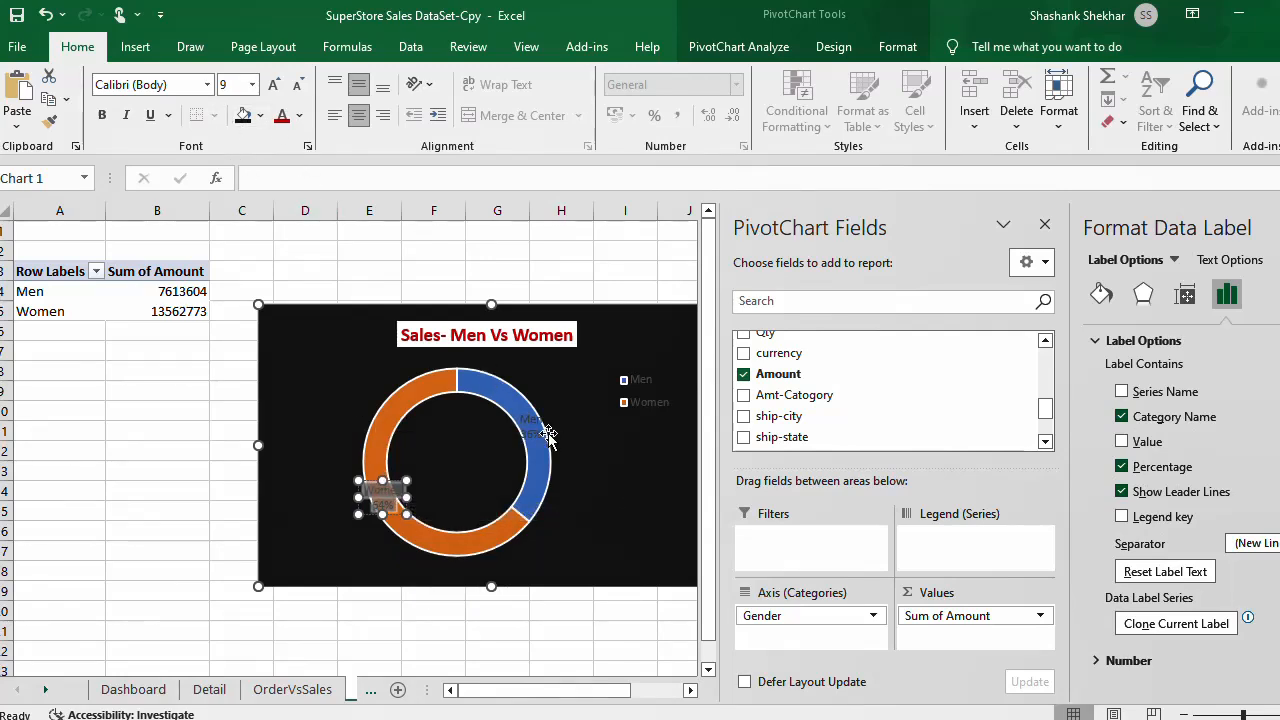
{"action": "left_click", "coordinate": [291, 118]}
{"action": "left_click", "coordinate": [101, 115]}
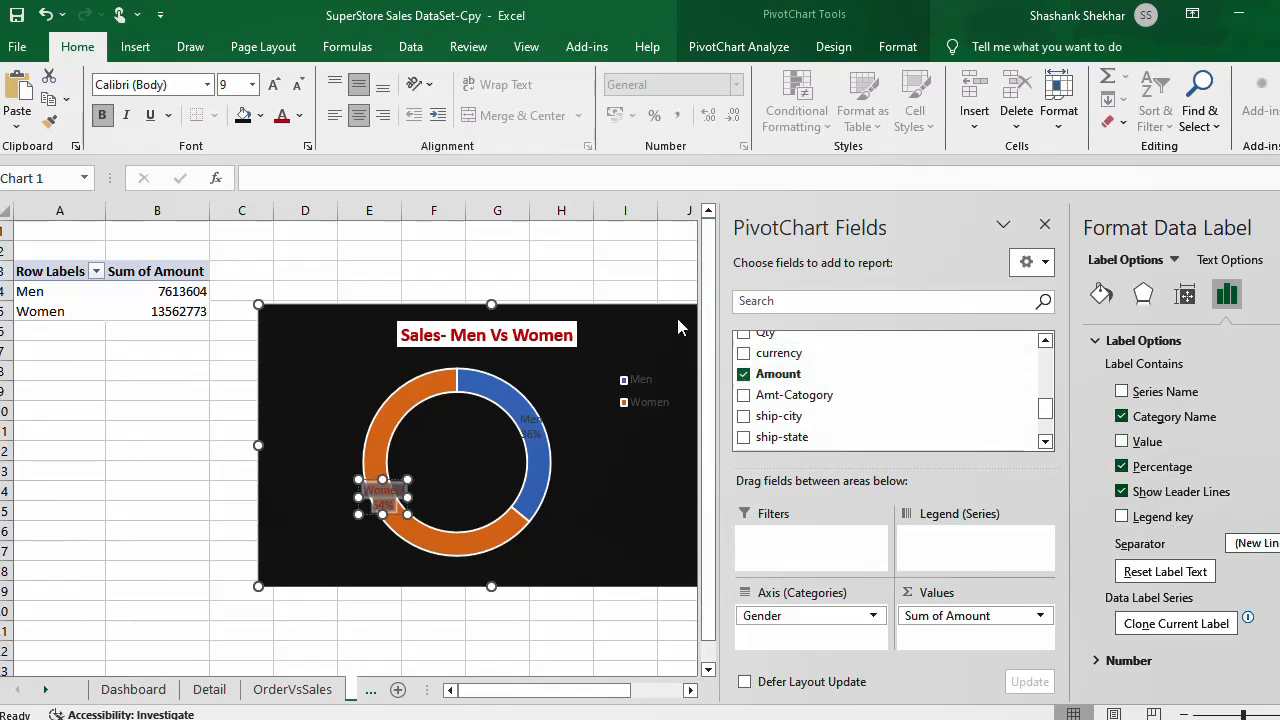
{"action": "left_click", "coordinate": [640, 276]}
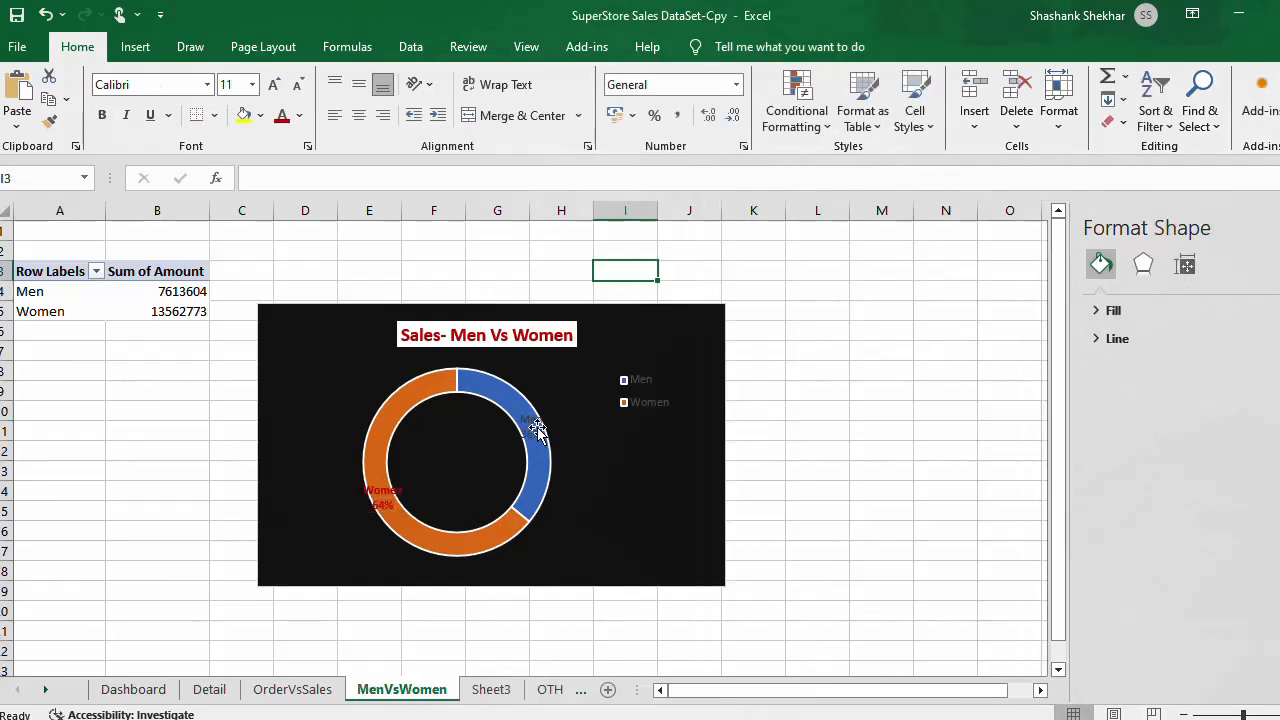
Step: Make the Men data label's text bold and dark red, and enlarge it slightly
{"action": "left_click", "coordinate": [537, 427]}
{"action": "left_click", "coordinate": [532, 426]}
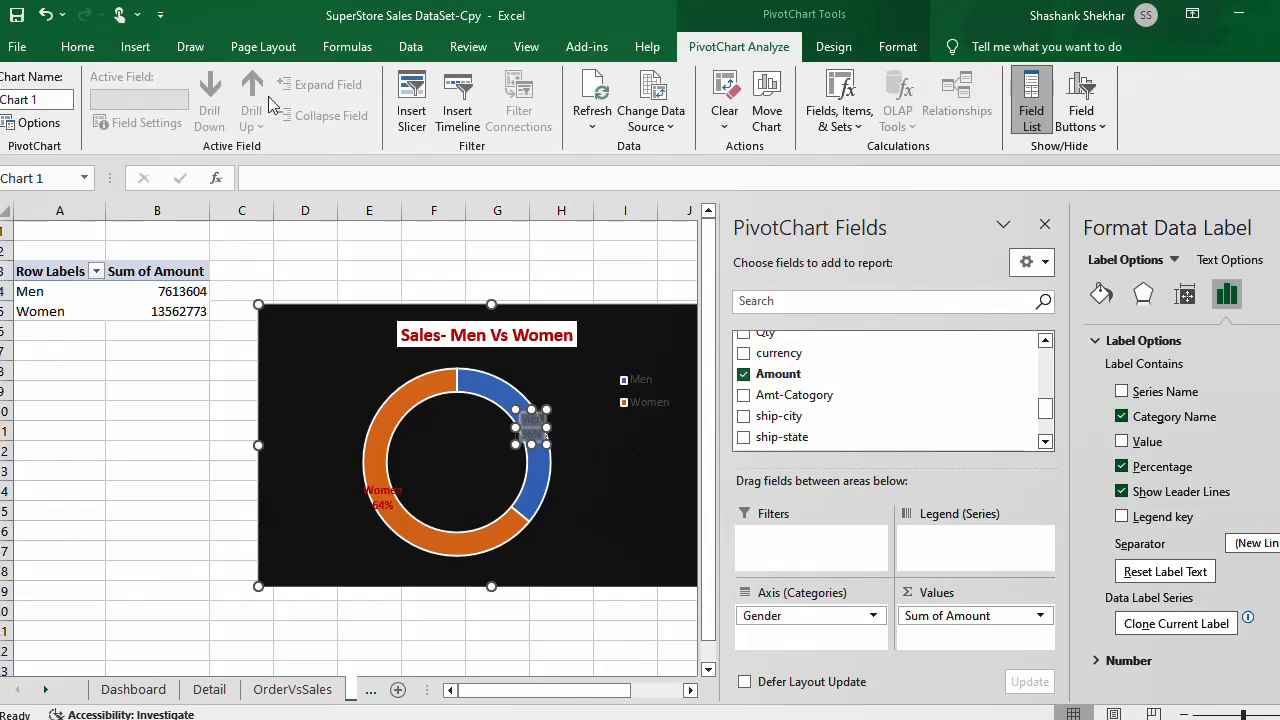
{"action": "left_click", "coordinate": [77, 46]}
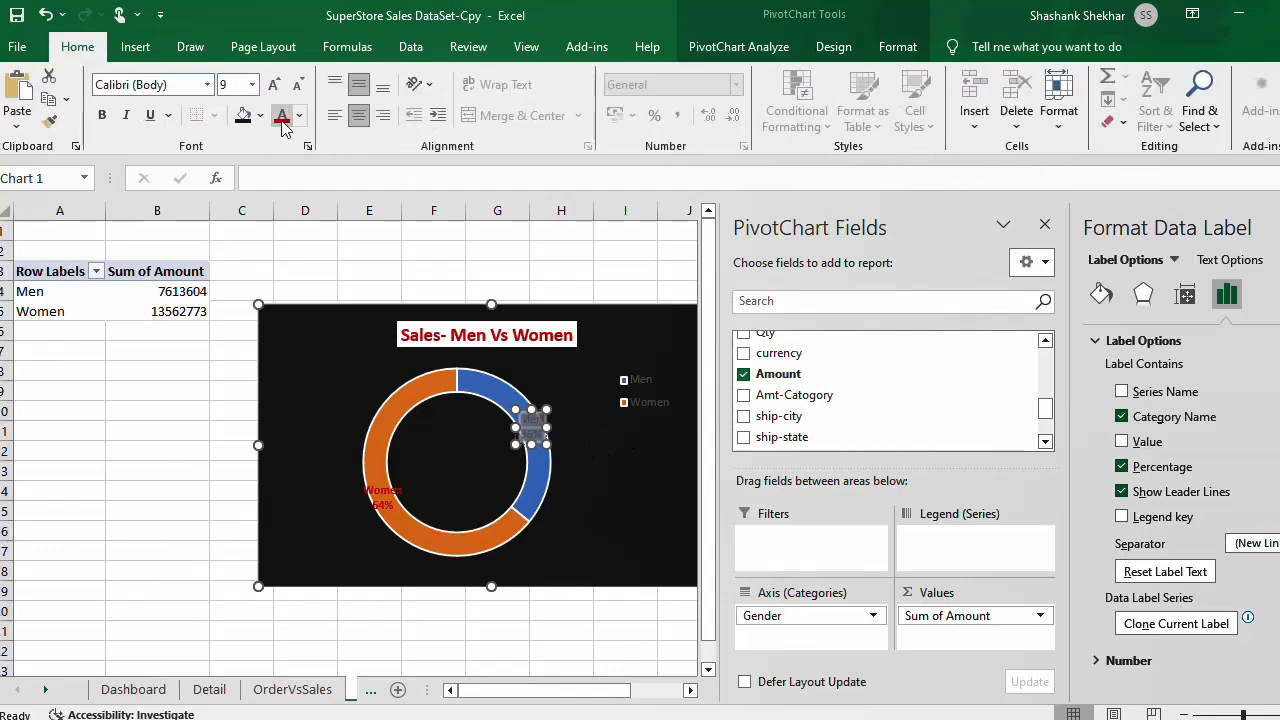
{"action": "left_click", "coordinate": [101, 115]}
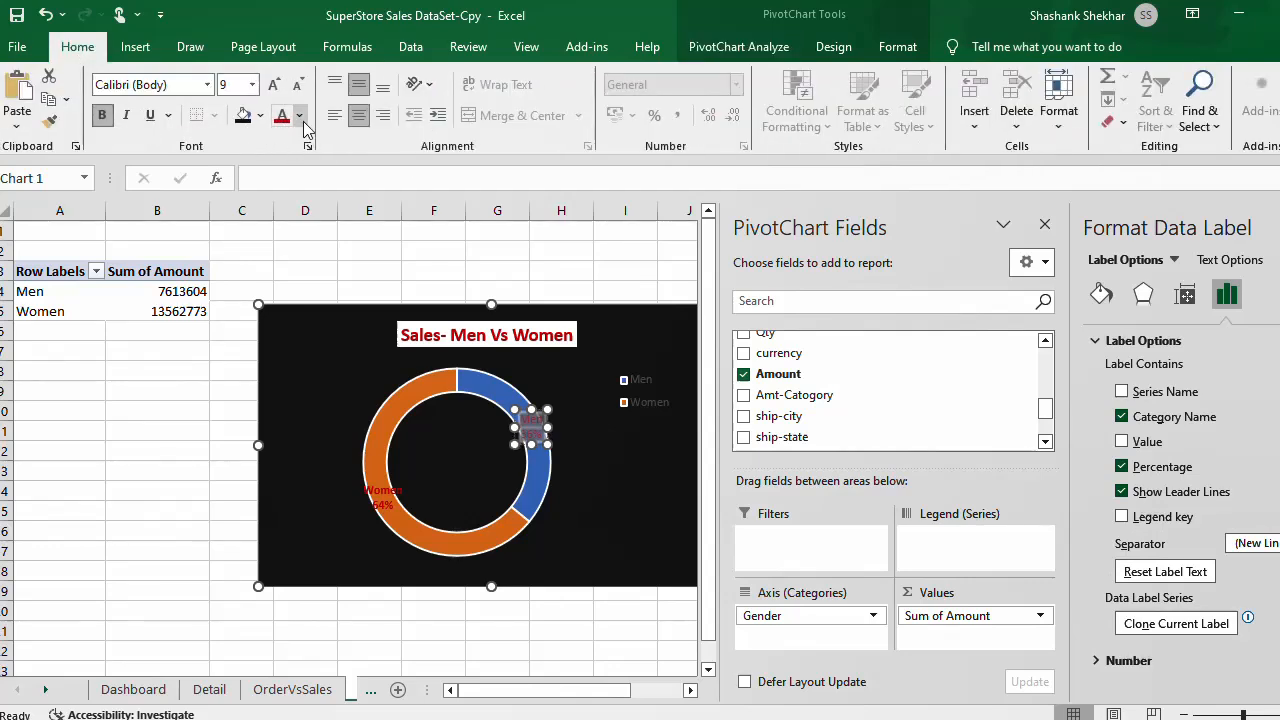
{"action": "left_click", "coordinate": [298, 115]}
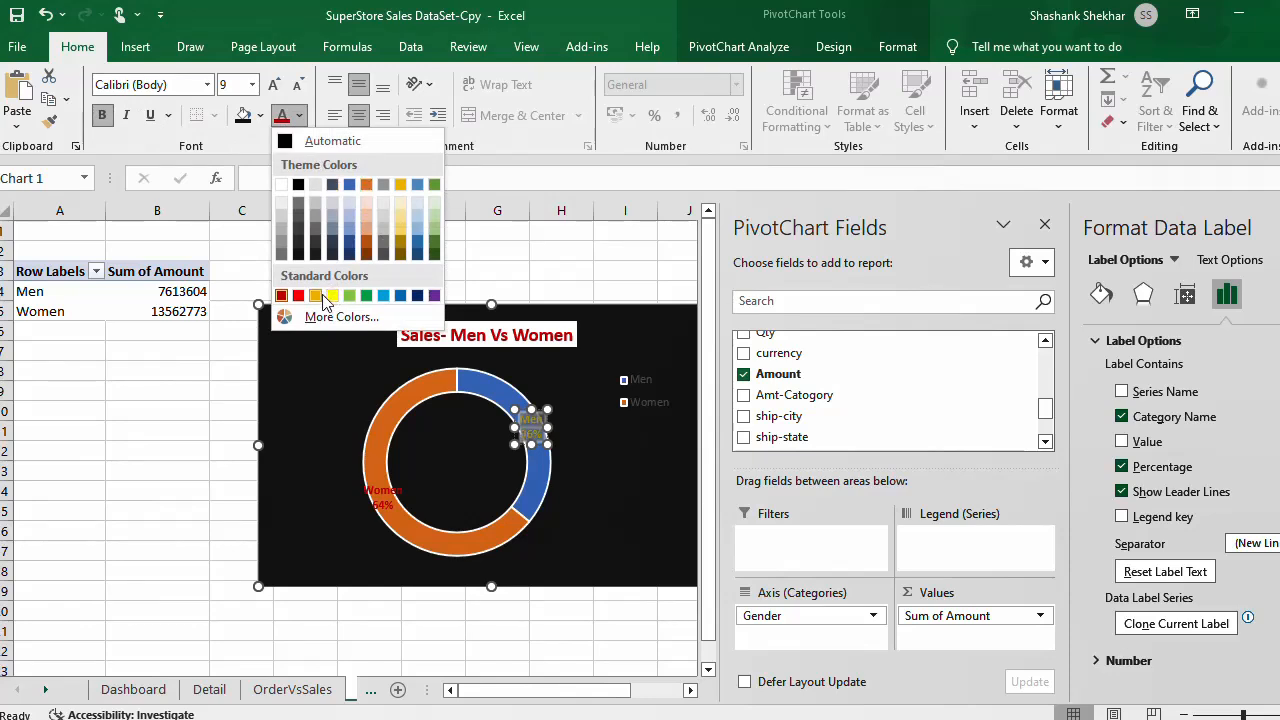
{"action": "left_click", "coordinate": [282, 296]}
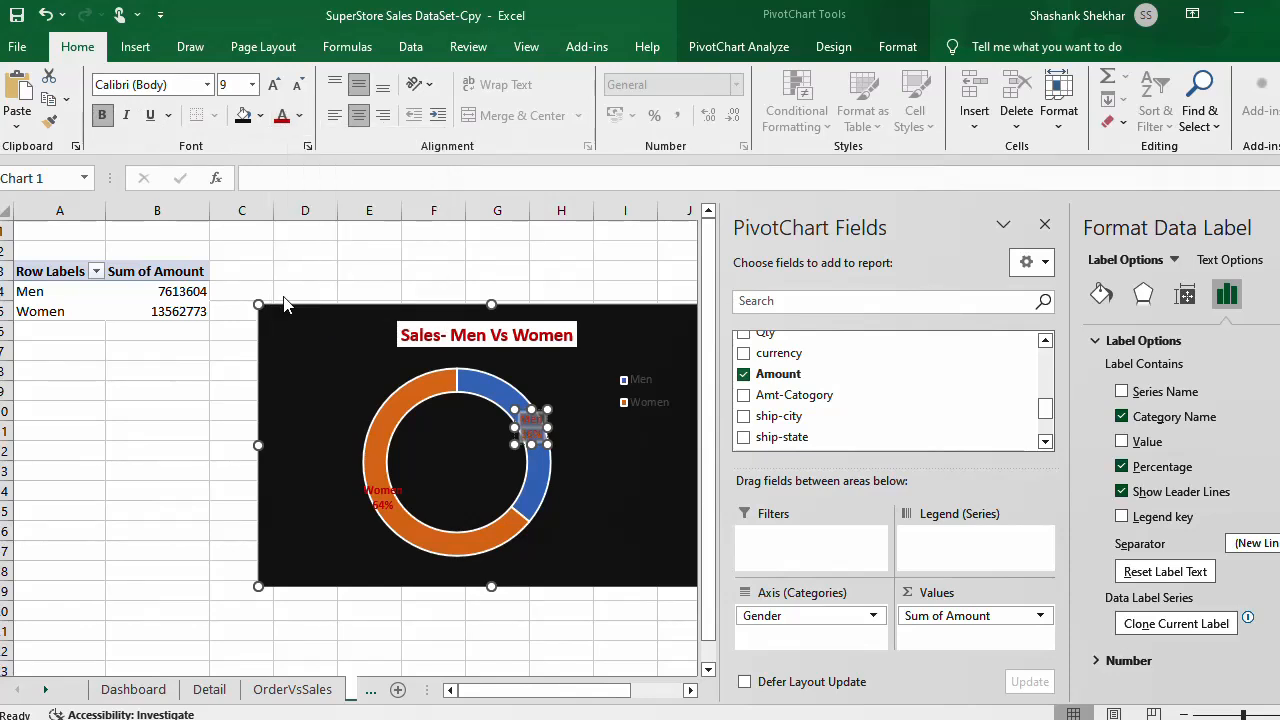
{"action": "left_click", "coordinate": [253, 85]}
{"action": "key", "text": "Escape"}
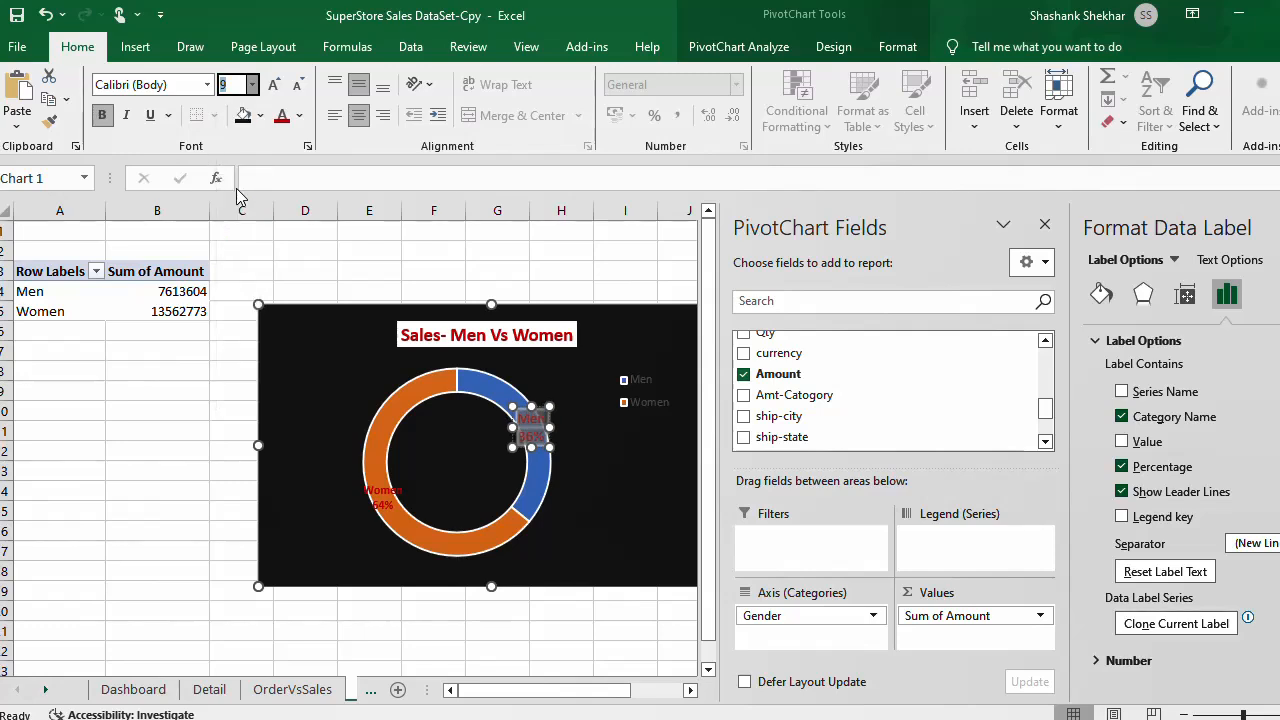
Step: Try to change the font size of the Women data label
{"action": "left_click", "coordinate": [380, 495]}
{"action": "right_click", "coordinate": [385, 493]}
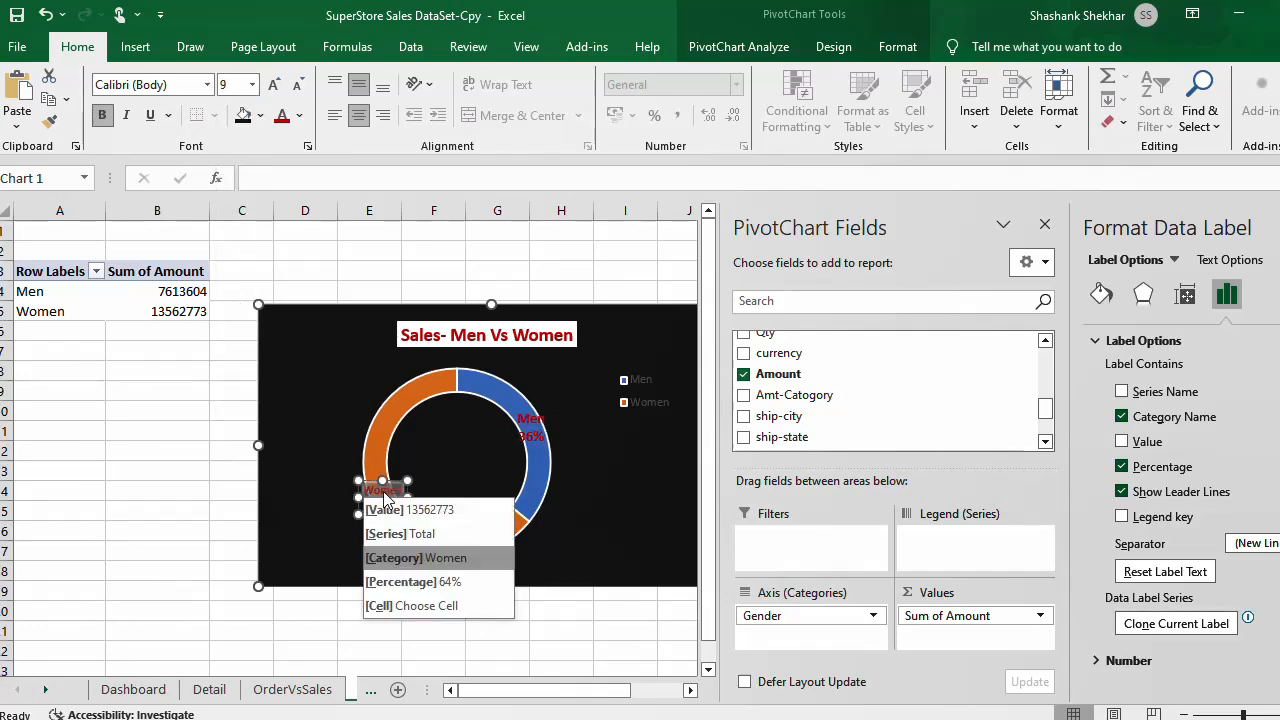
{"action": "left_click", "coordinate": [253, 85]}
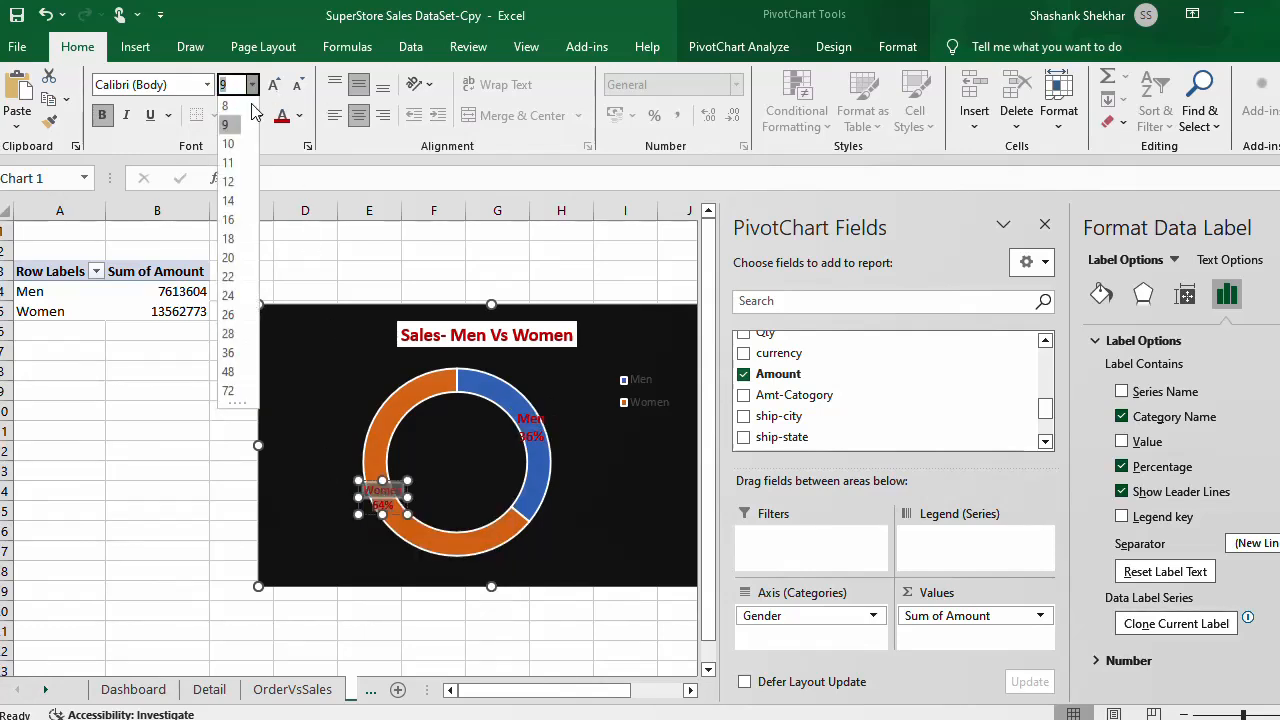
{"action": "left_click", "coordinate": [329, 414]}
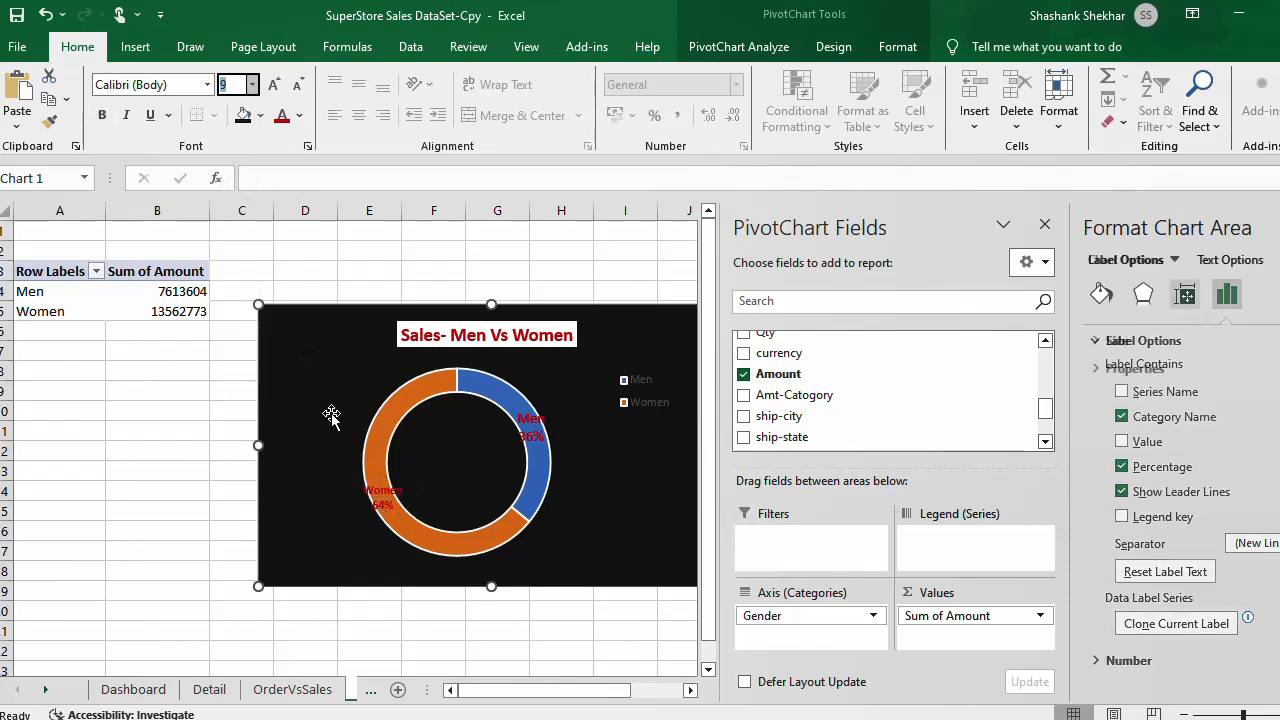
{"action": "left_click", "coordinate": [628, 251]}
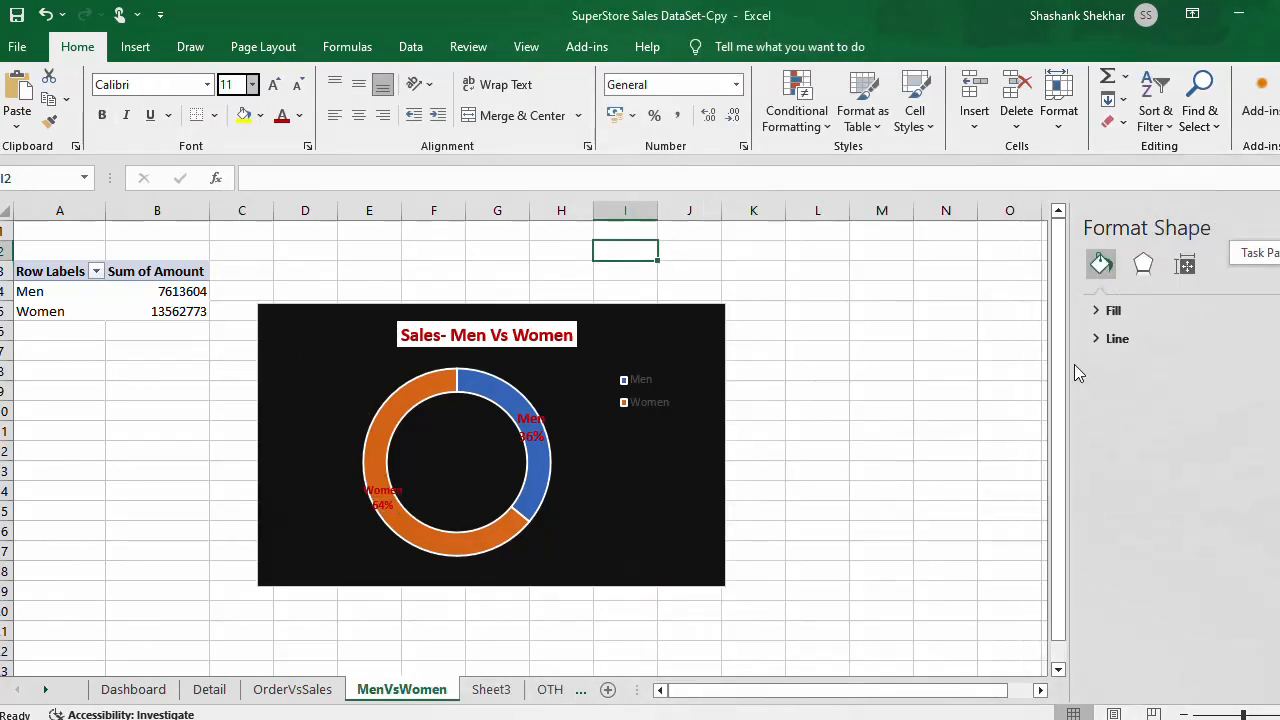
{"action": "left_click", "coordinate": [960, 396]}
Step: Review the series, effects, fill and border formatting options of the doughnut's Men slice
{"action": "left_click", "coordinate": [547, 470]}
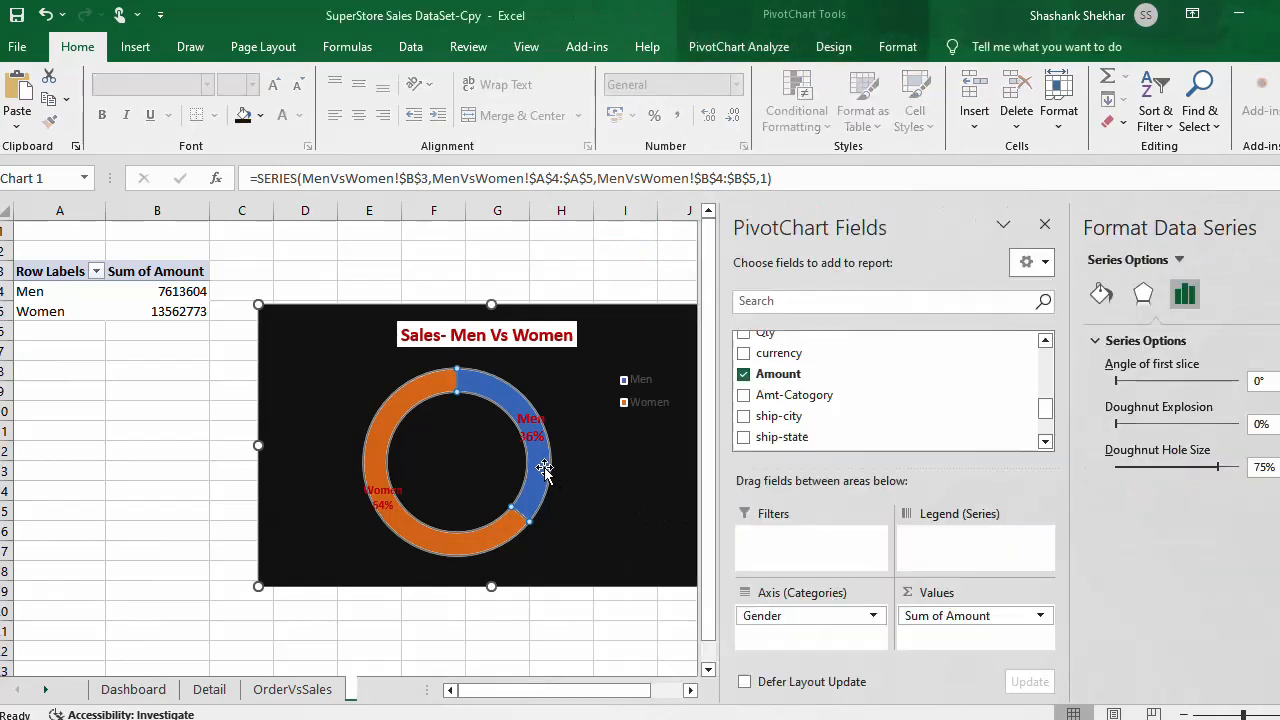
{"action": "left_click", "coordinate": [544, 470]}
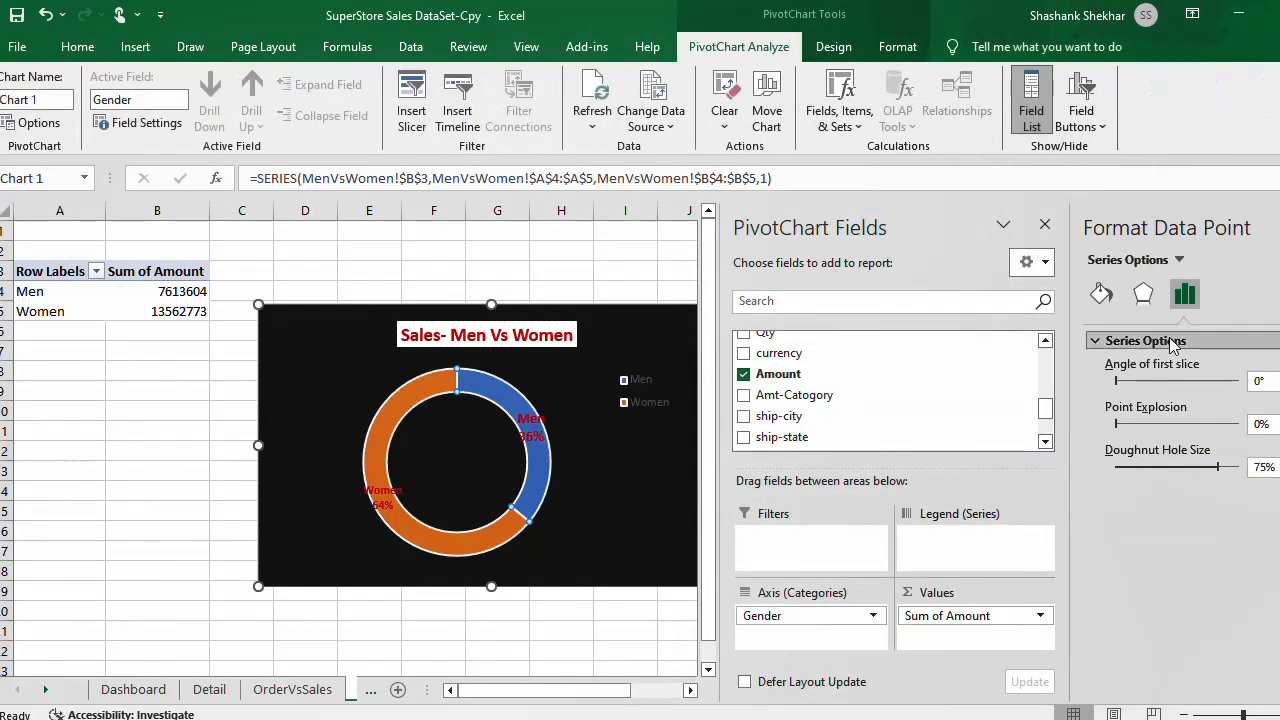
{"action": "left_click", "coordinate": [1143, 293]}
{"action": "left_click", "coordinate": [1102, 295]}
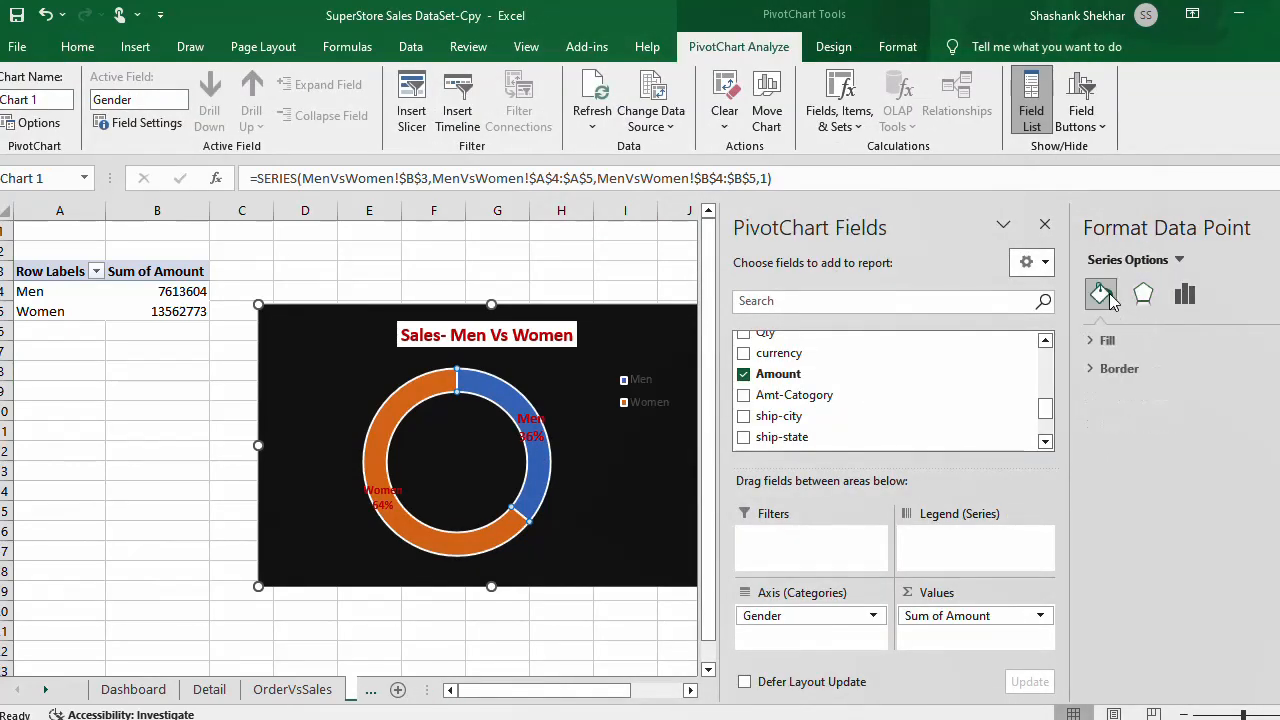
{"action": "left_click", "coordinate": [1279, 225]}
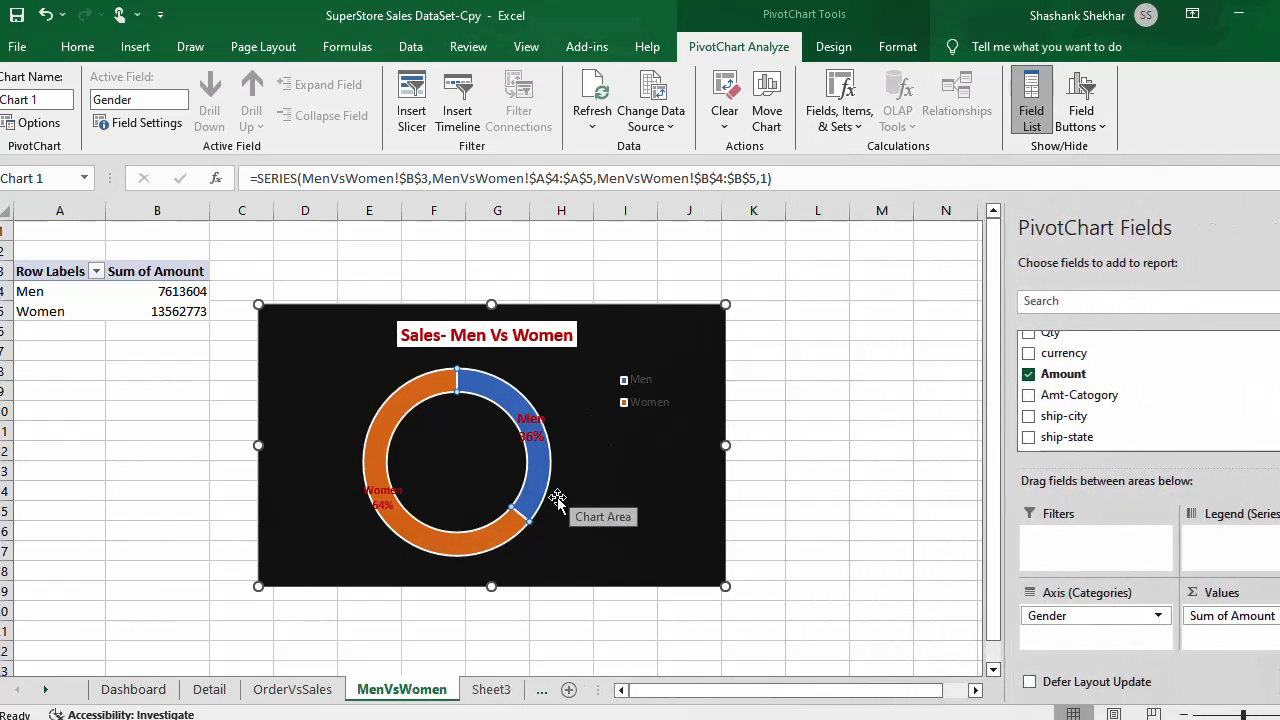
Step: Apply chart Style 8 to the Sales- Men Vs Women doughnut chart
{"action": "left_click", "coordinate": [831, 47]}
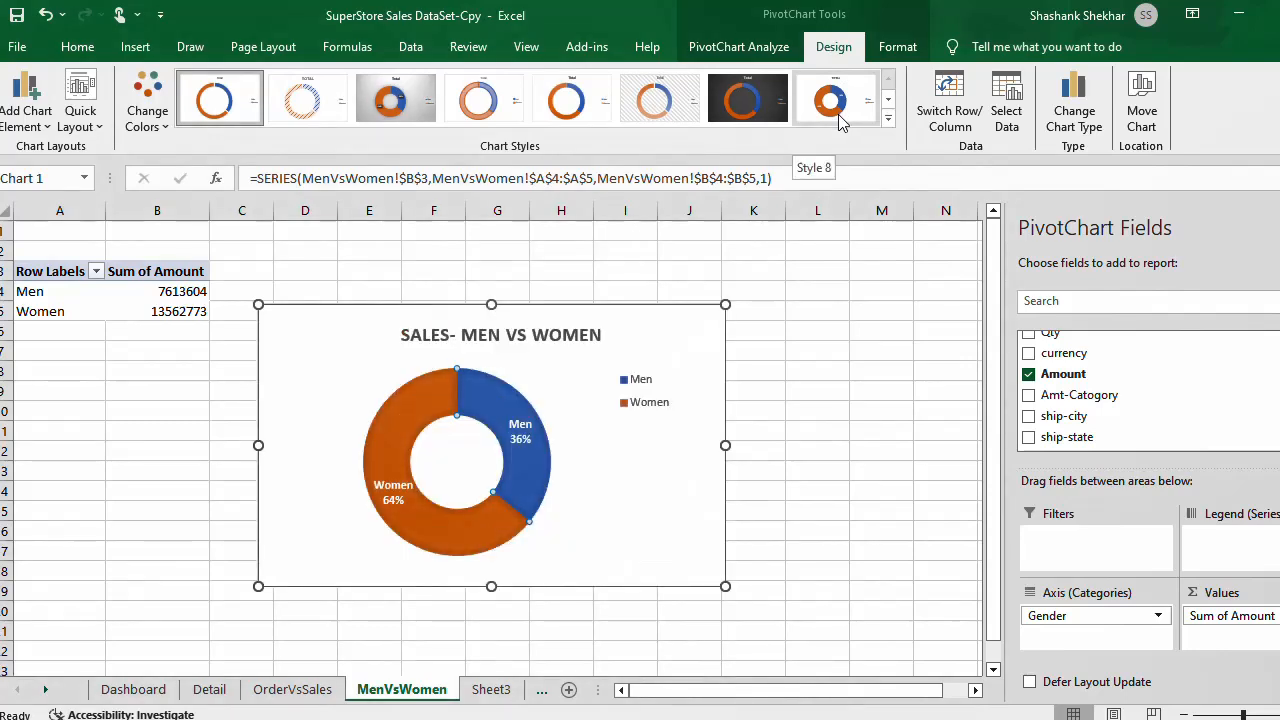
{"action": "left_click", "coordinate": [888, 118]}
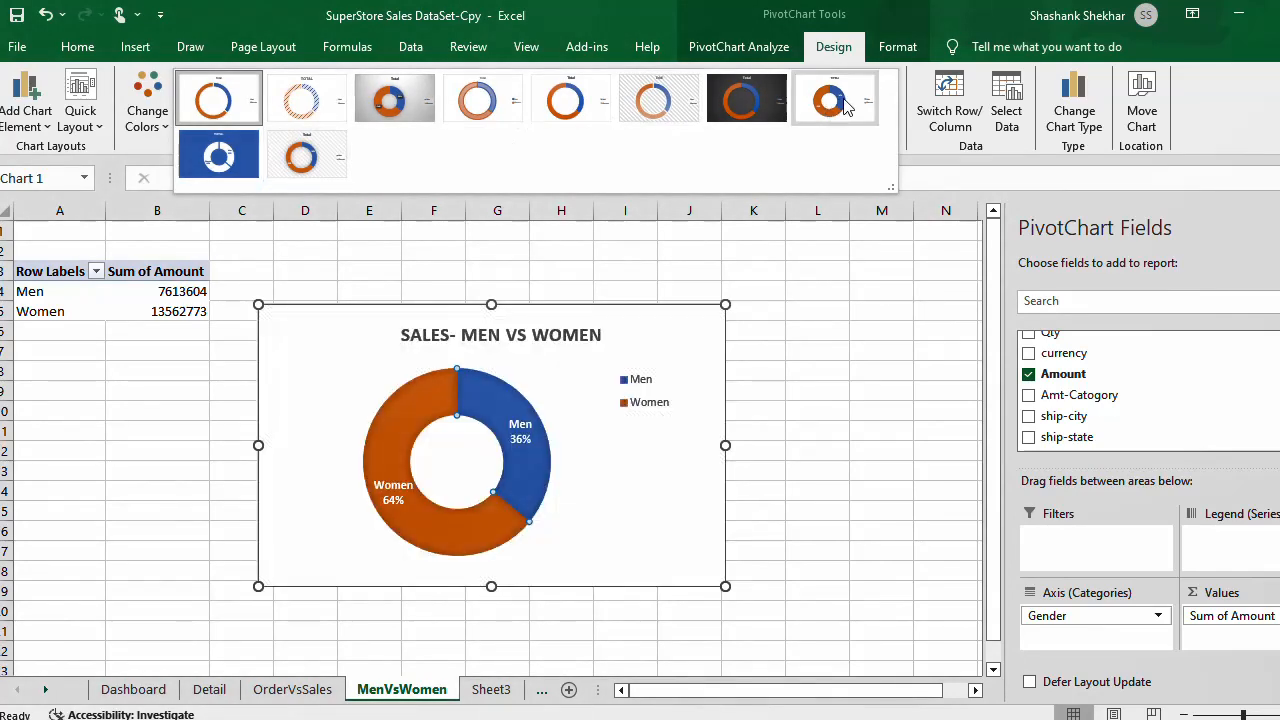
{"action": "left_click", "coordinate": [840, 108]}
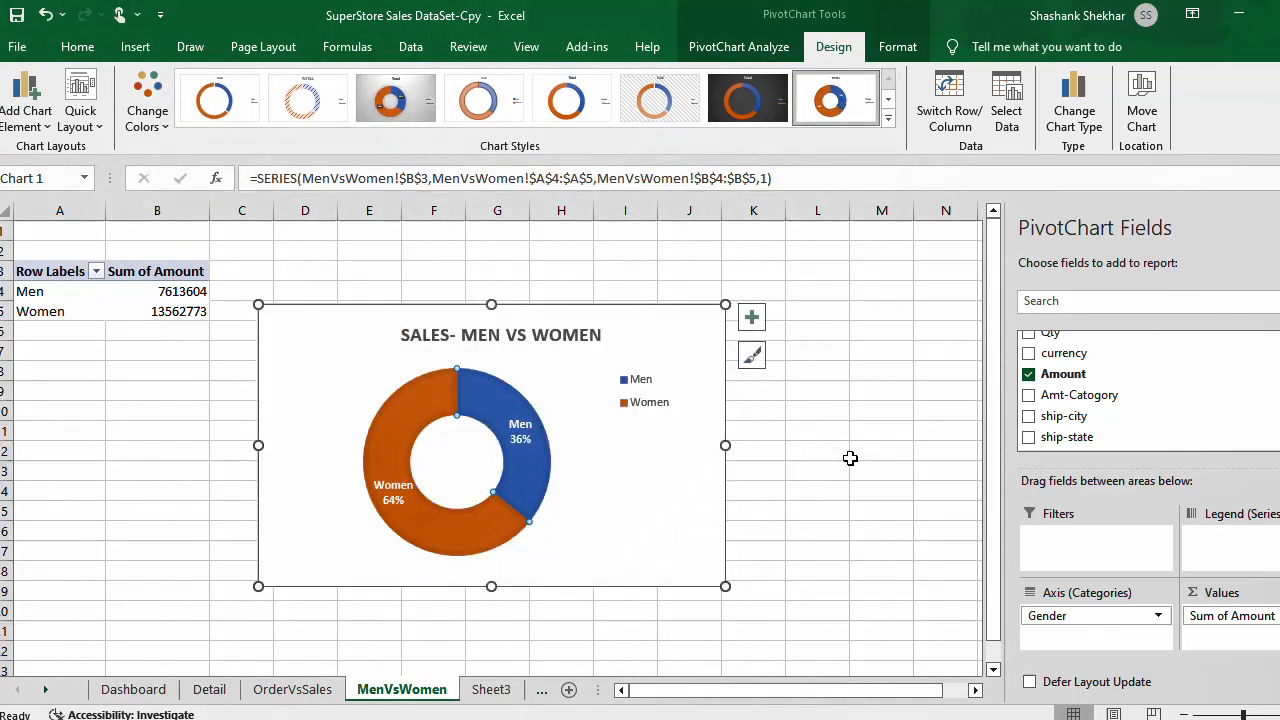
{"action": "left_click", "coordinate": [830, 488]}
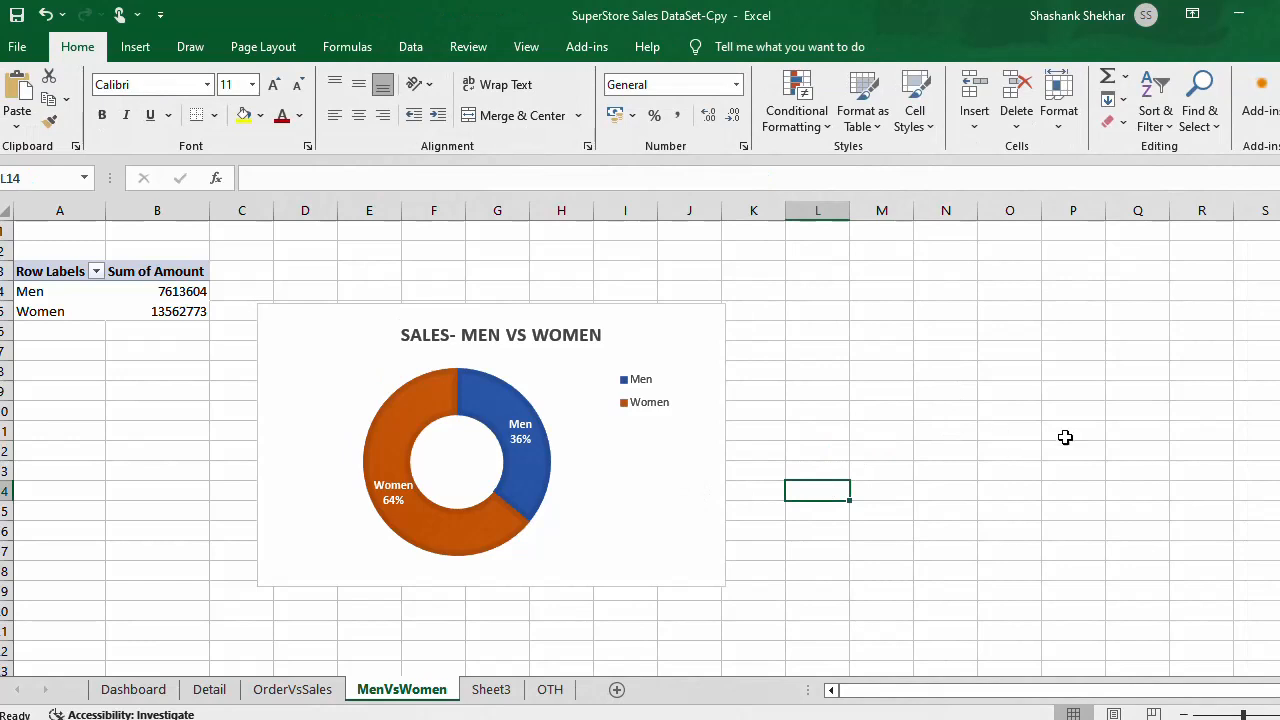
{"action": "left_click", "coordinate": [600, 497]}
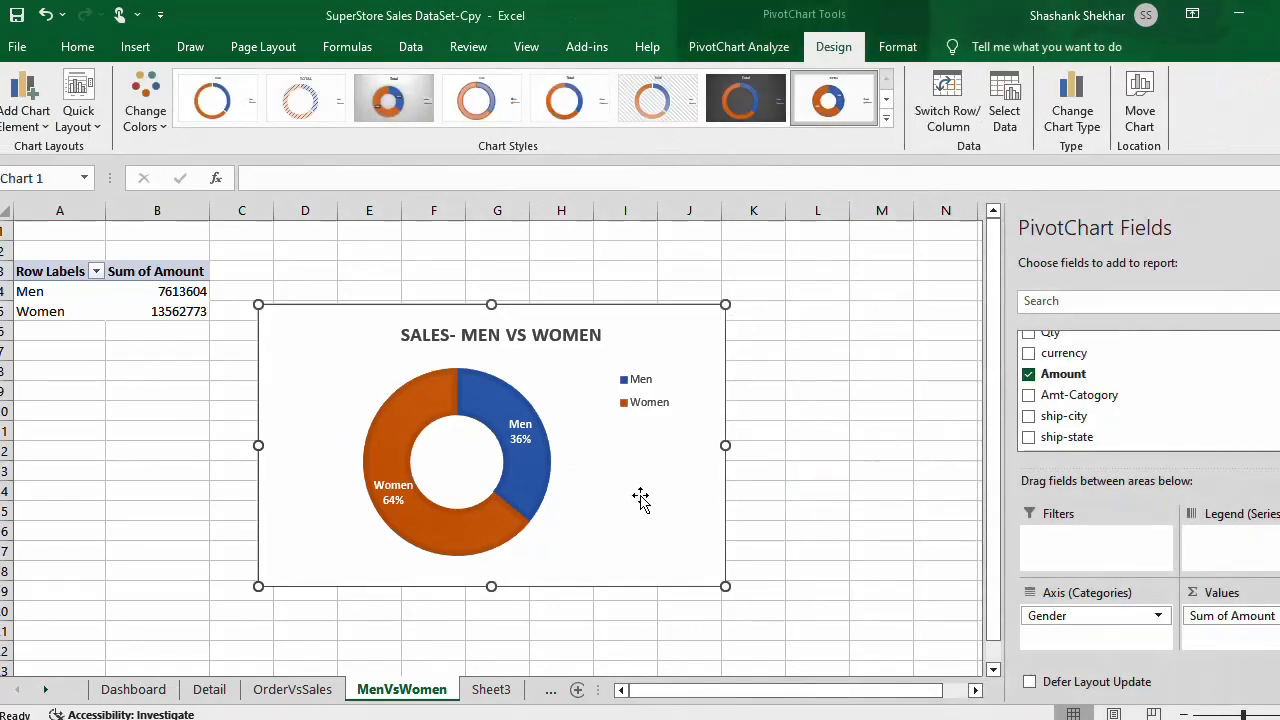
{"action": "left_click", "coordinate": [763, 112]}
{"action": "left_click", "coordinate": [826, 106]}
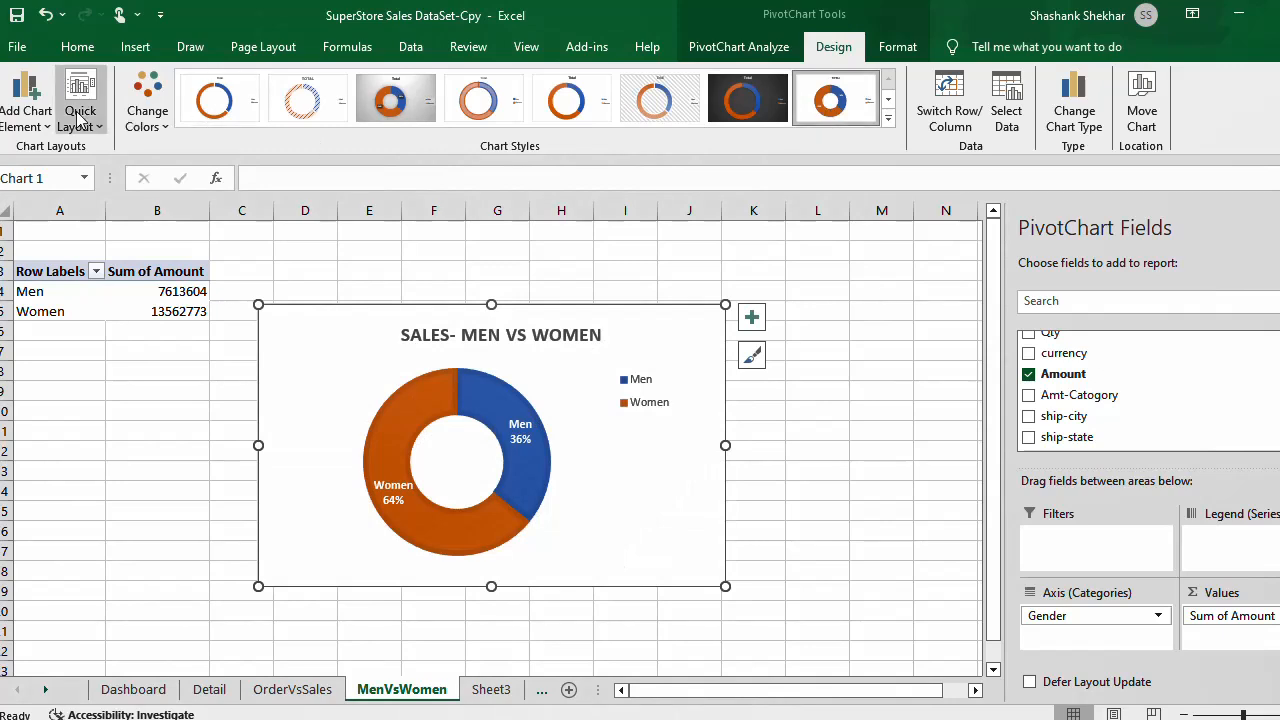
Step: Fill the doughnut chart's chart area with black
{"action": "left_click", "coordinate": [85, 47]}
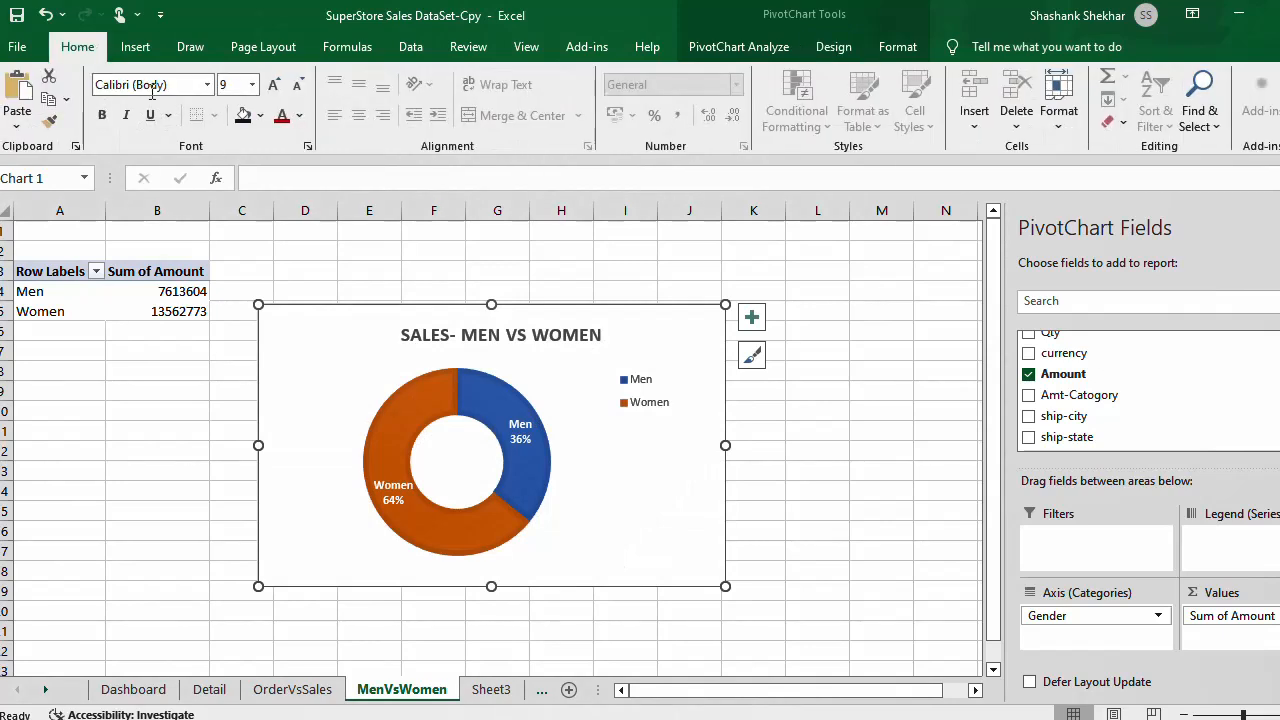
{"action": "left_click", "coordinate": [244, 116]}
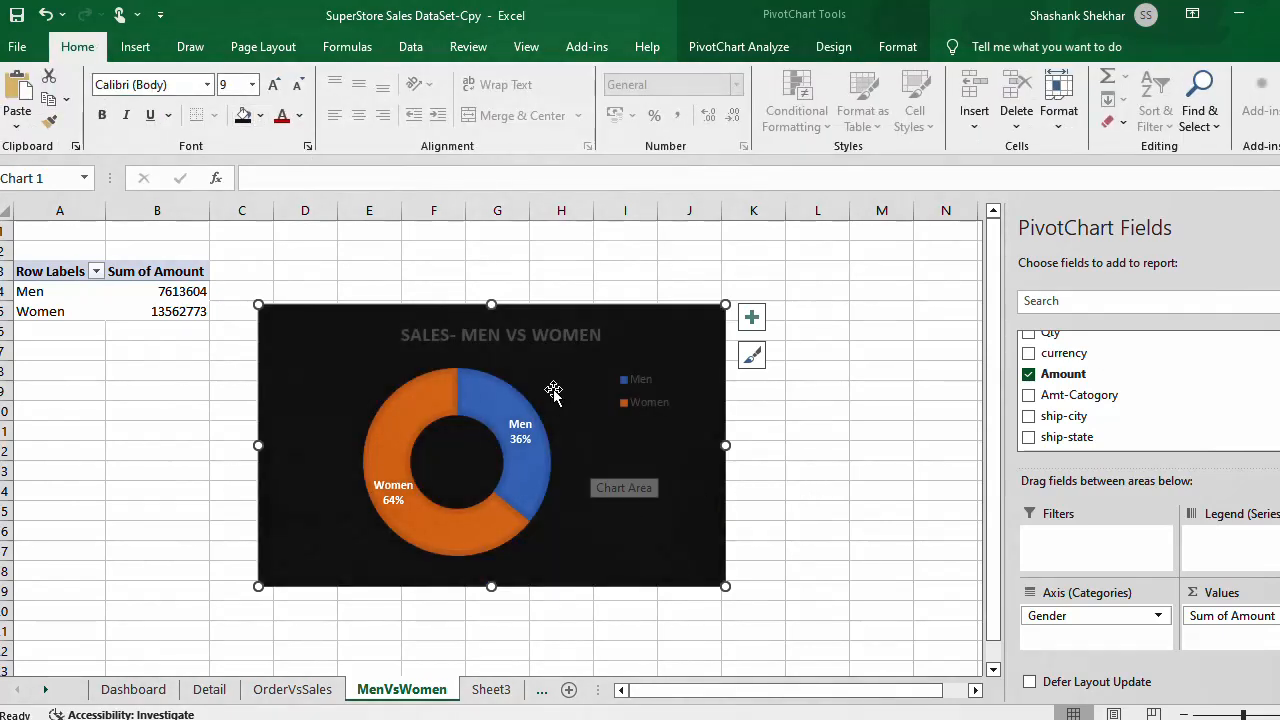
{"action": "left_click", "coordinate": [810, 496]}
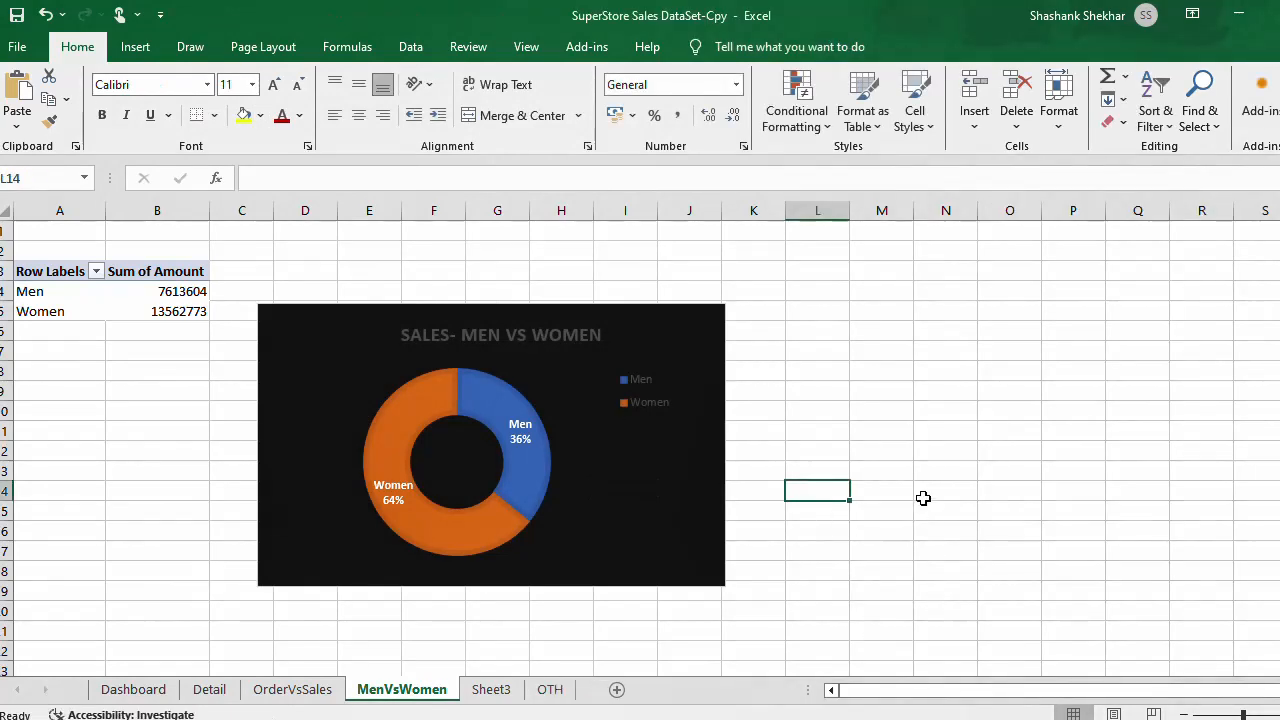
{"action": "left_click", "coordinate": [1058, 494]}
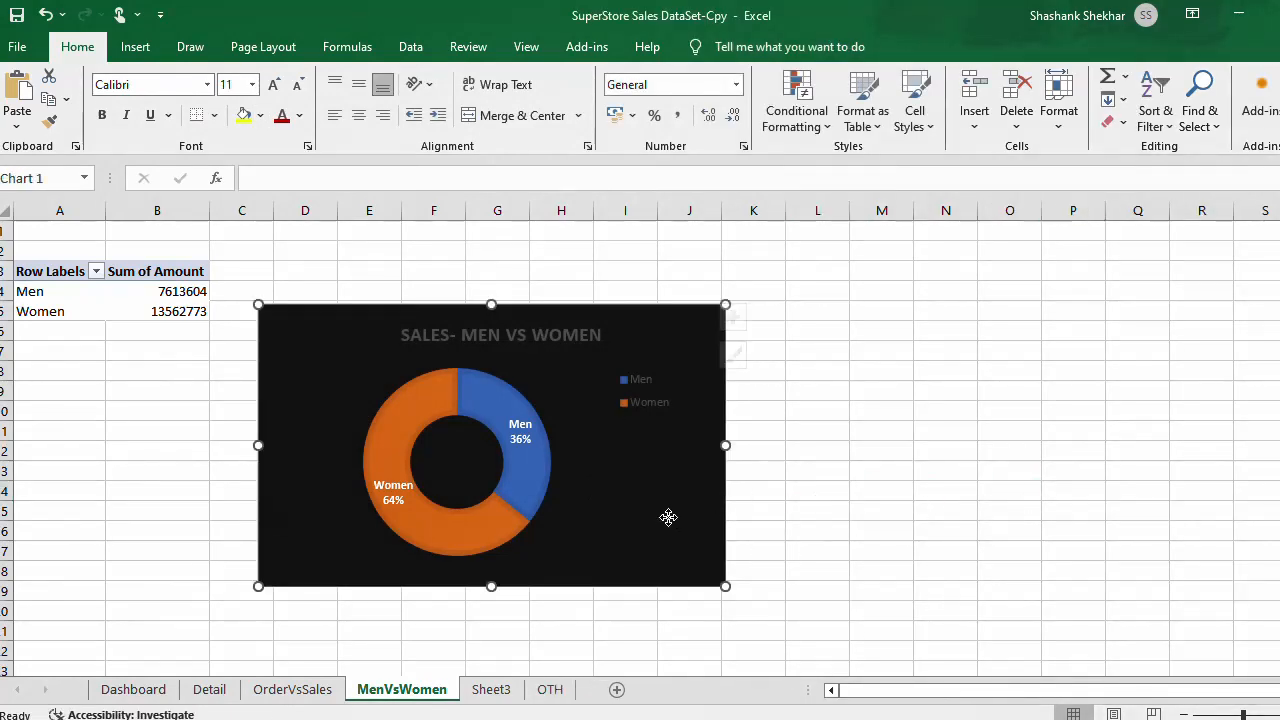
Step: Cut the doughnut chart from the MenVsWomen sheet and paste it onto the Dashboard sheet
{"action": "left_click", "coordinate": [668, 517]}
{"action": "key", "text": "Delete"}
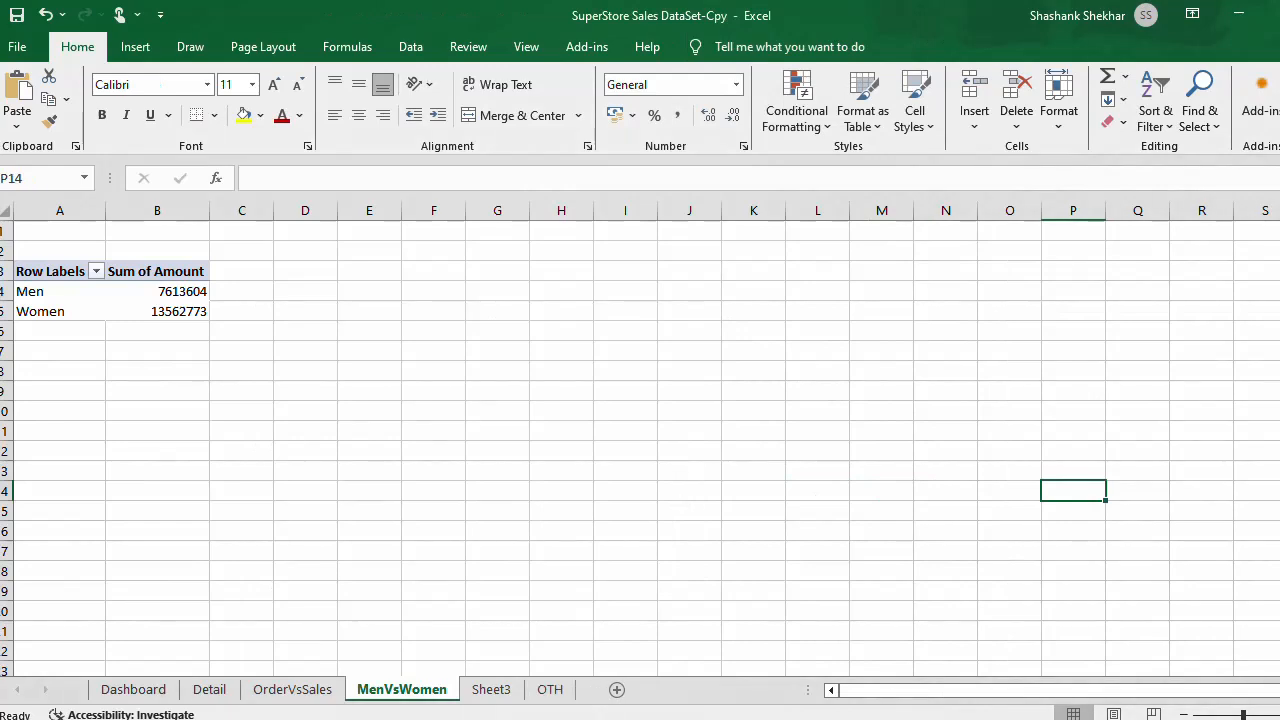
{"action": "left_click", "coordinate": [143, 697]}
{"action": "left_click", "coordinate": [583, 410]}
{"action": "key", "text": "ctrl+v"}
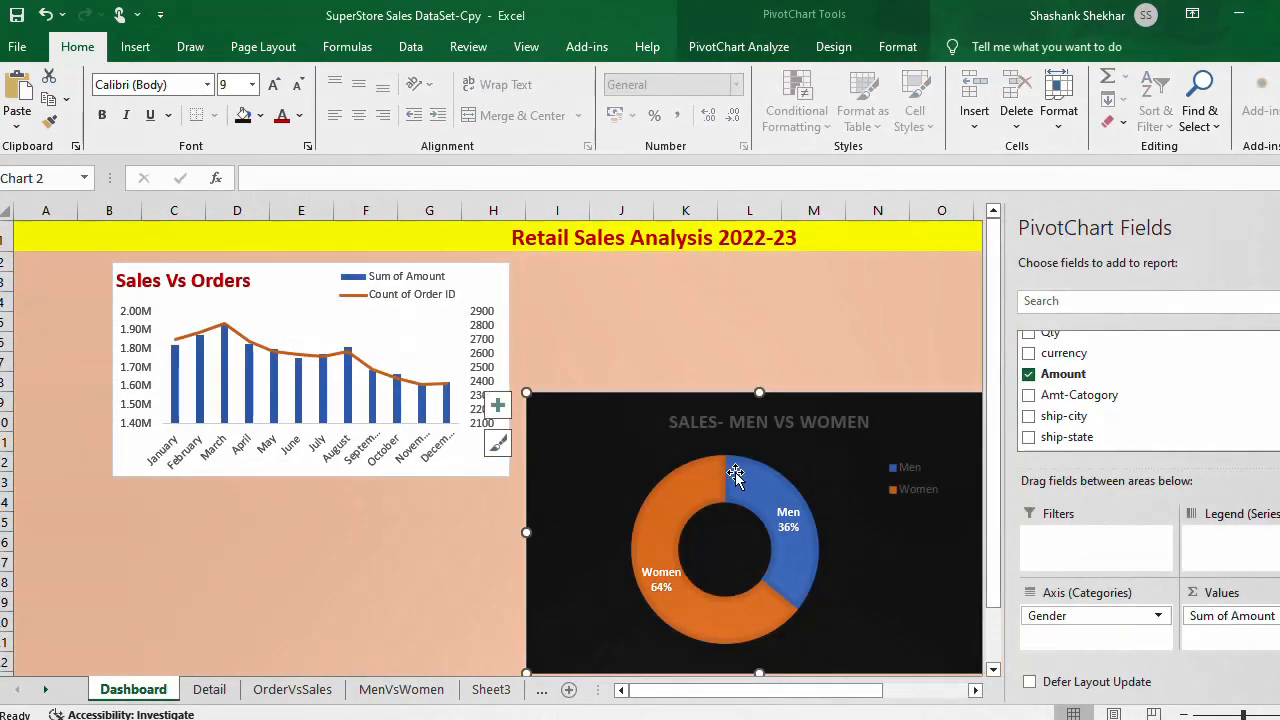
Step: Place the doughnut chart beside the Sales Vs Orders chart and shrink it to roughly the same height
{"action": "left_click_drag", "start_coordinate": [826, 506], "coordinate": [808, 380]}
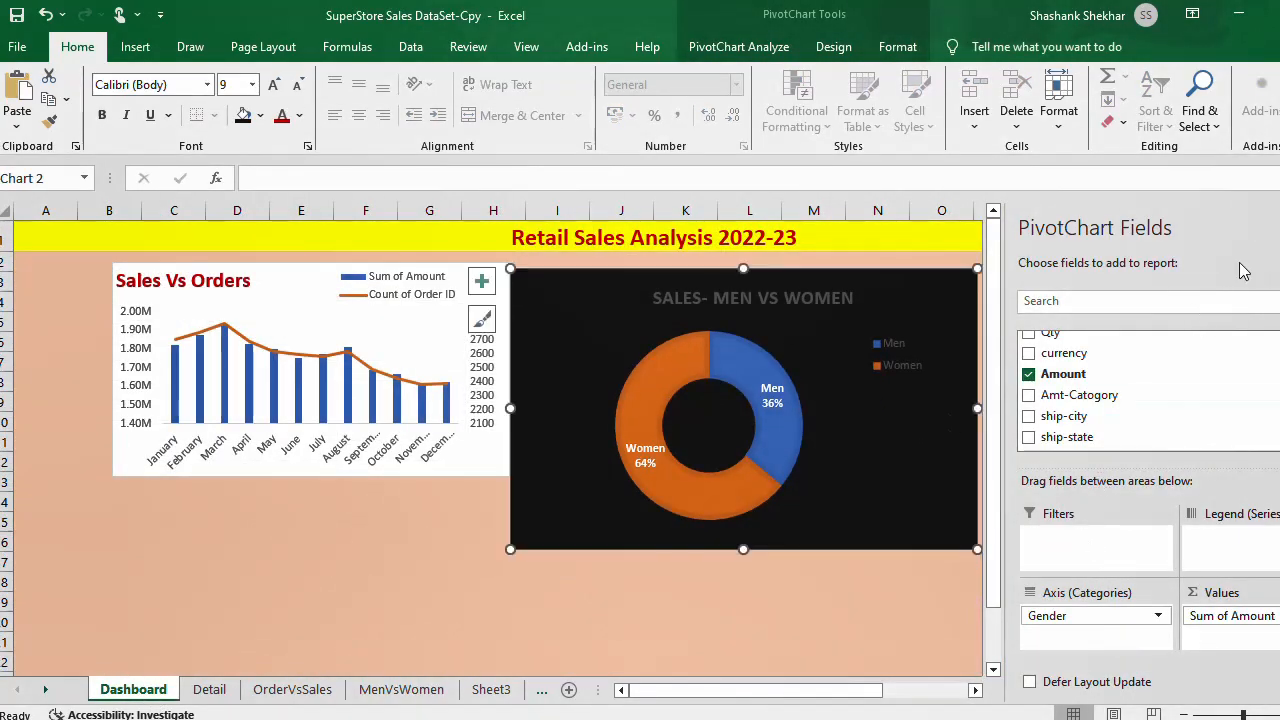
{"action": "left_click", "coordinate": [1278, 230]}
{"action": "left_click_drag", "start_coordinate": [977, 548], "coordinate": [886, 473]}
Step: Narrow the Sales Vs Orders chart so its right edge ends near the end of column G
{"action": "left_click", "coordinate": [503, 410]}
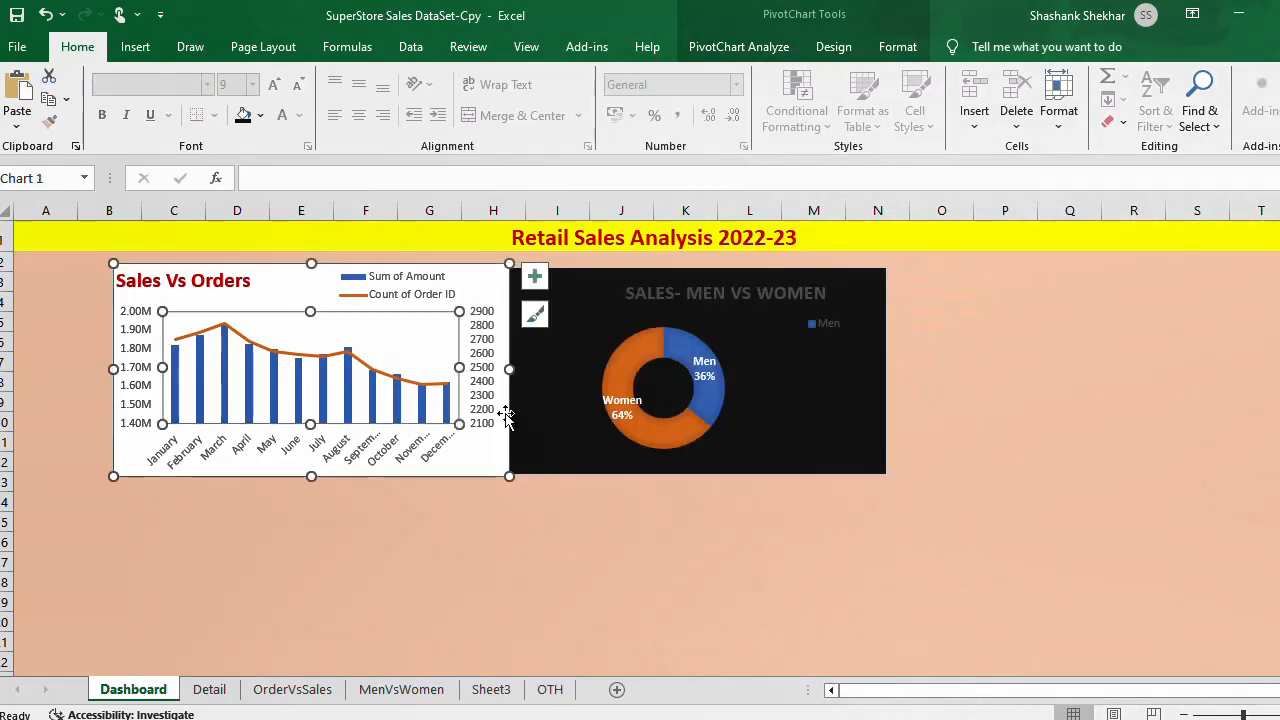
{"action": "left_click_drag", "start_coordinate": [509, 369], "coordinate": [419, 368]}
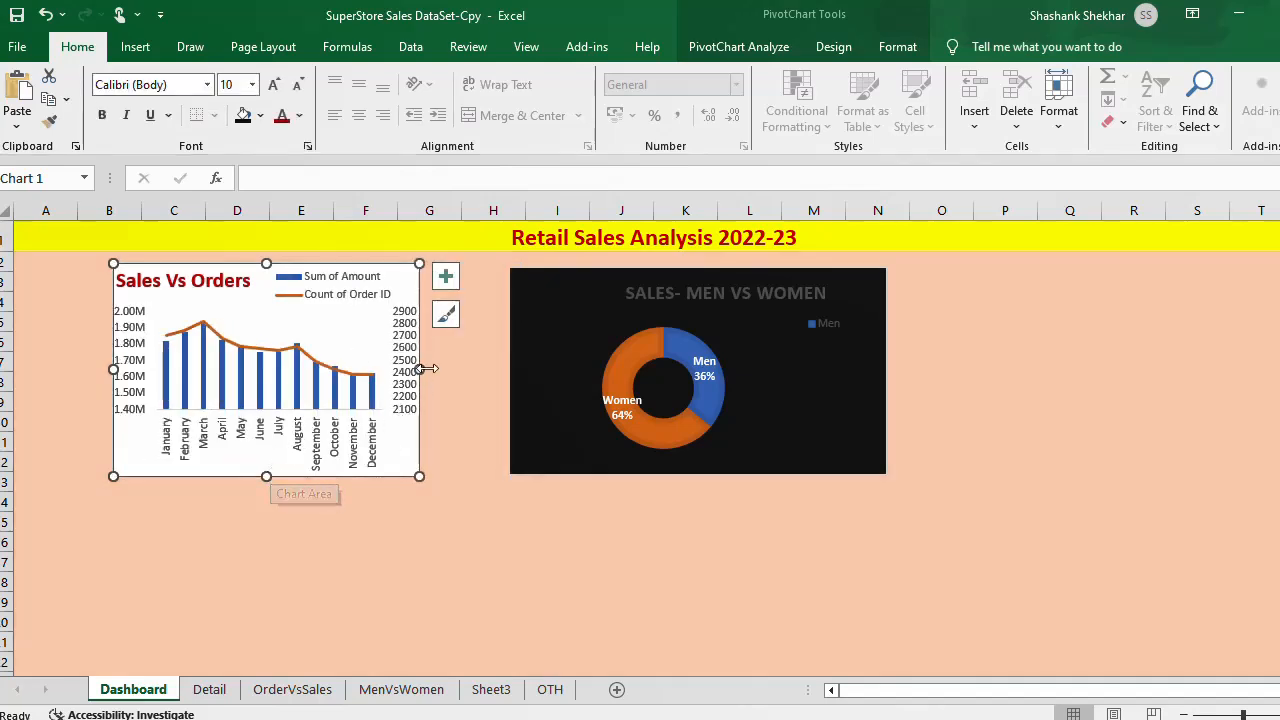
{"action": "left_click_drag", "start_coordinate": [424, 369], "coordinate": [453, 369]}
Step: Move the doughnut chart closer to the Sales Vs Orders chart and narrow it to end in column M
{"action": "left_click_drag", "start_coordinate": [760, 400], "coordinate": [718, 395]}
{"action": "left_click_drag", "start_coordinate": [839, 370], "coordinate": [801, 369]}
{"action": "left_click", "coordinate": [929, 405]}
Step: Delete the doughnut chart's legend and narrow the chart slightly to end near column L's edge
{"action": "left_click", "coordinate": [761, 338]}
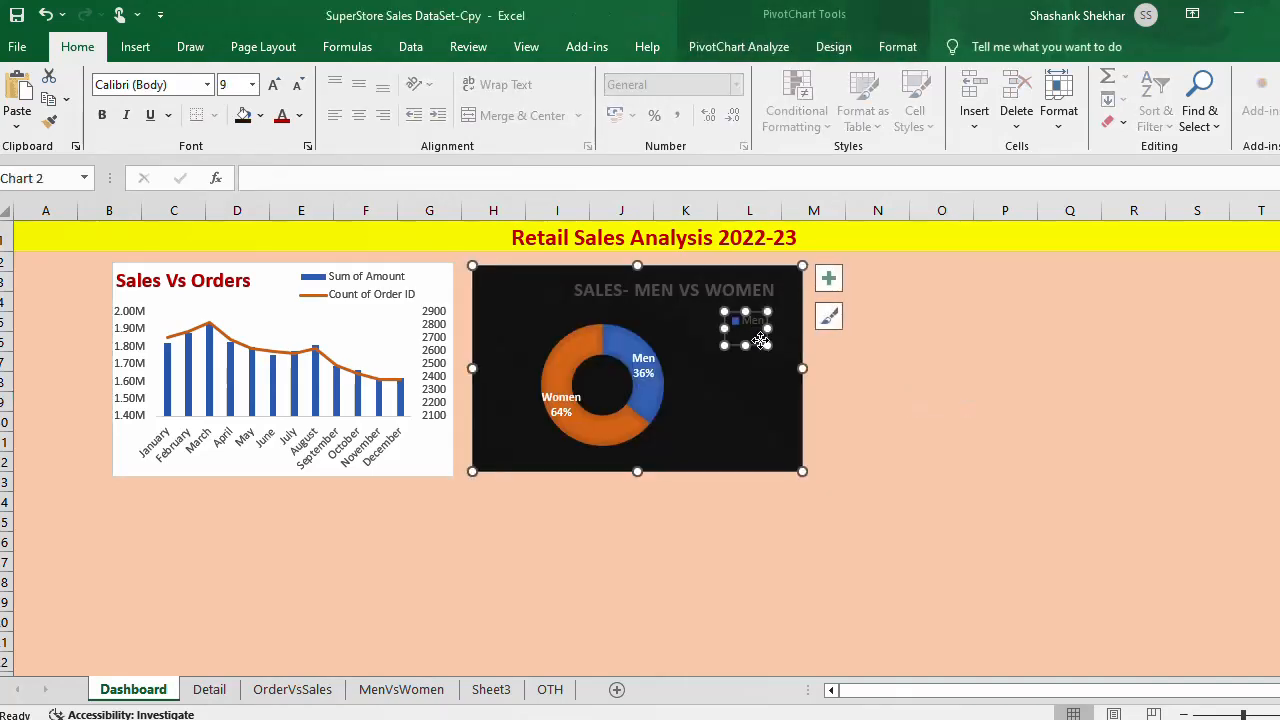
{"action": "key", "text": "Delete"}
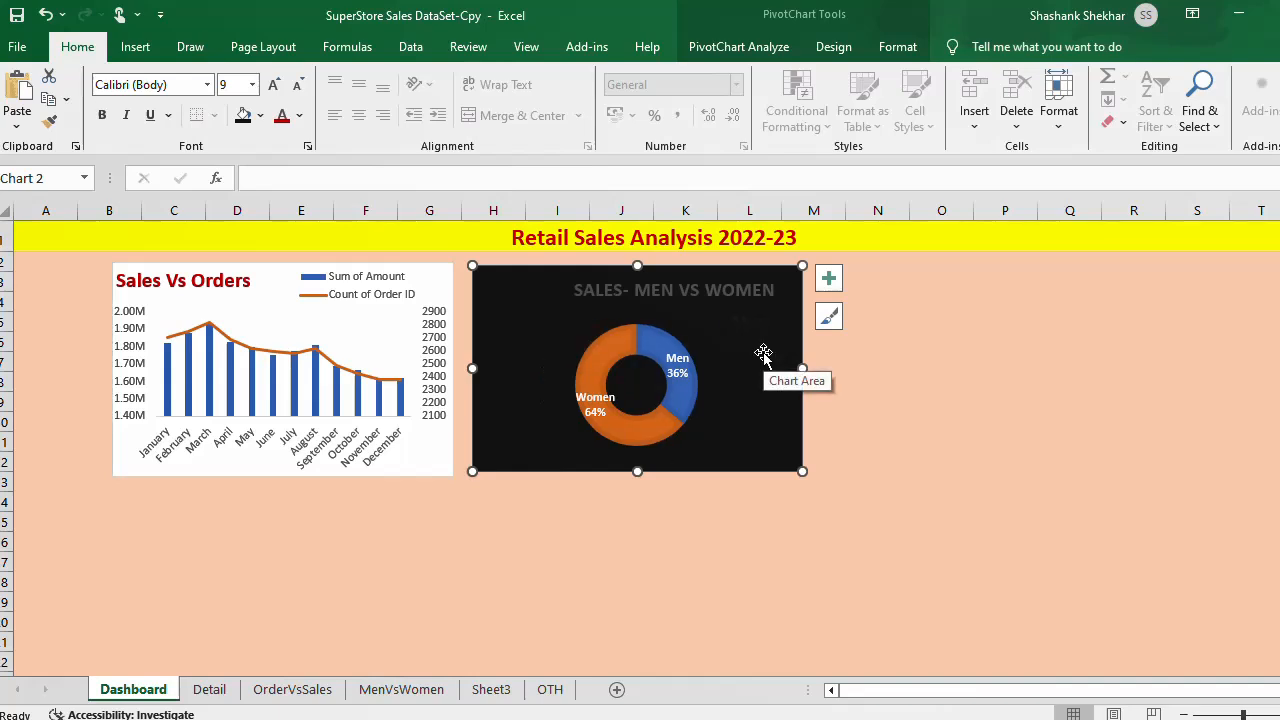
{"action": "left_click_drag", "start_coordinate": [802, 368], "coordinate": [784, 368]}
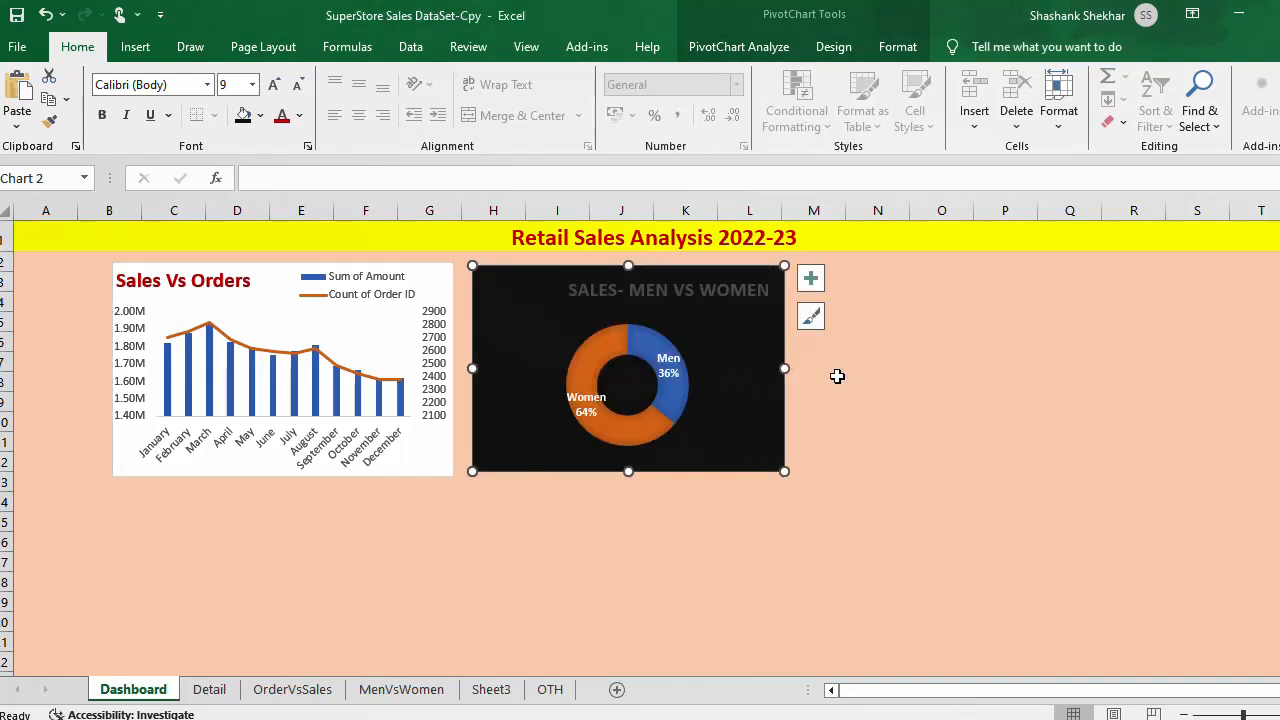
{"action": "left_click", "coordinate": [890, 399]}
Step: Change the doughnut chart title's font color to yellow
{"action": "left_click", "coordinate": [711, 290]}
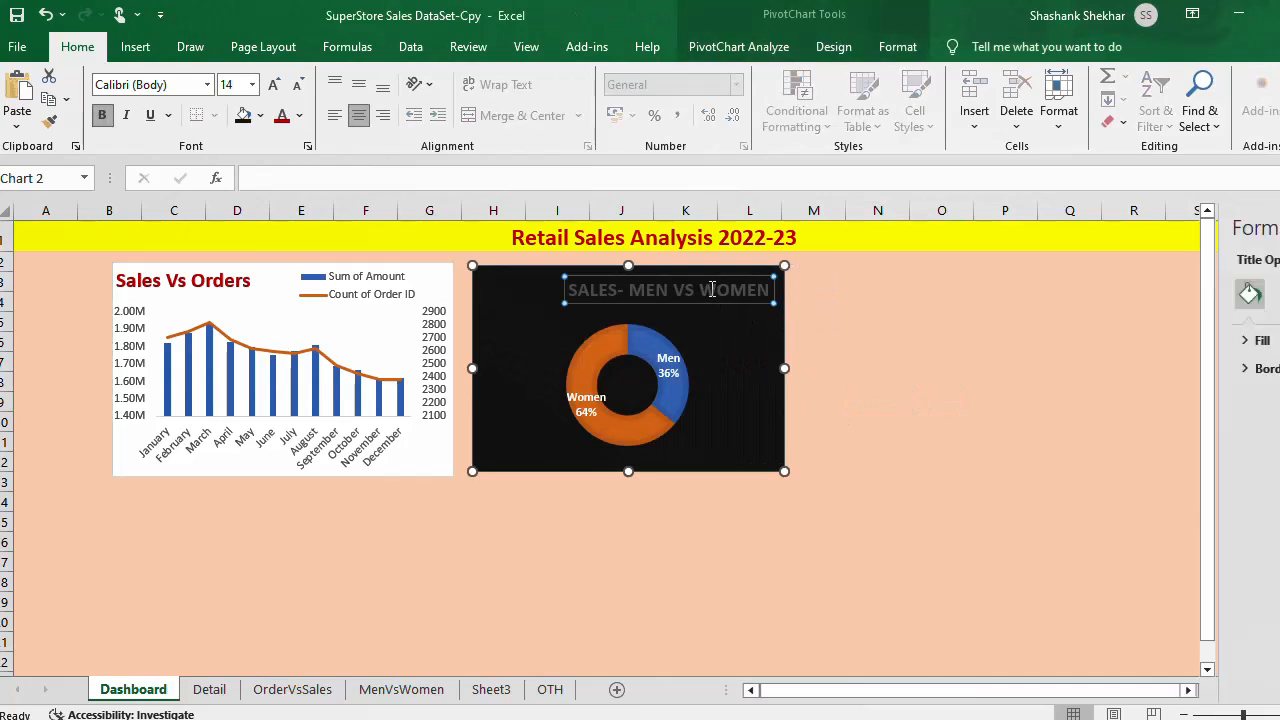
{"action": "double_click", "coordinate": [711, 290]}
{"action": "left_click", "coordinate": [711, 290]}
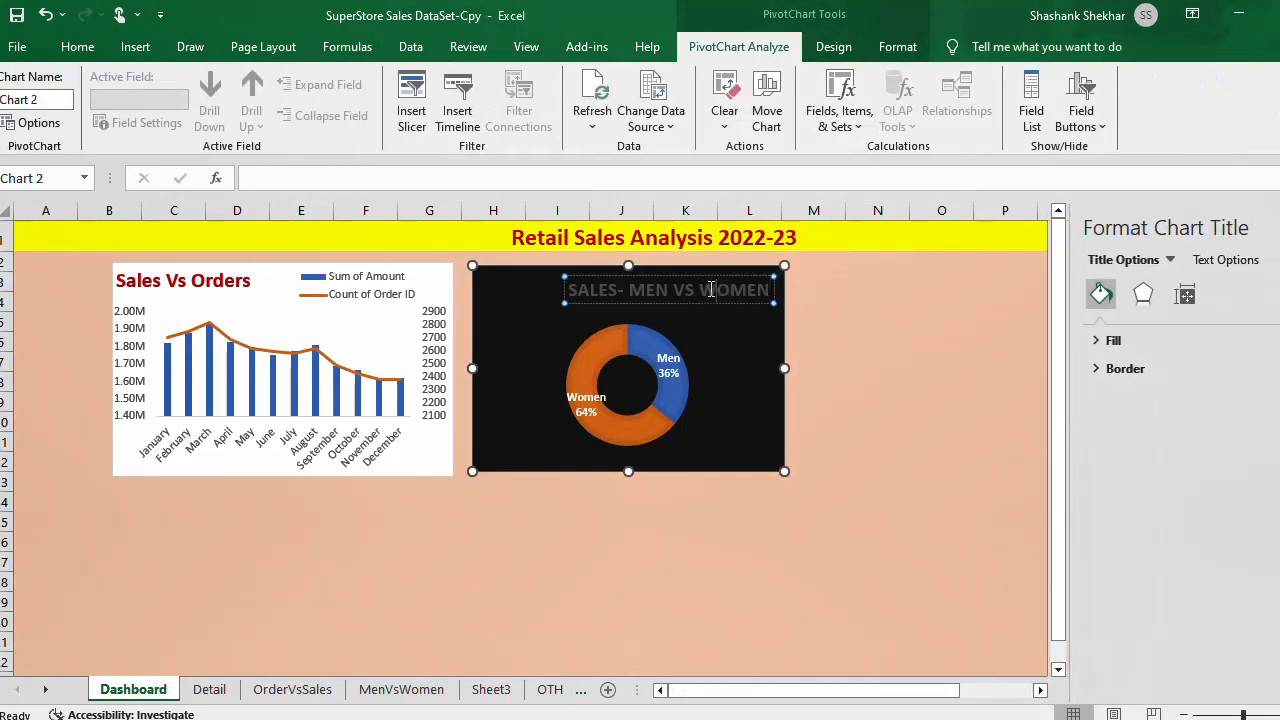
{"action": "key", "text": "ctrl+a"}
{"action": "left_click", "coordinate": [84, 48]}
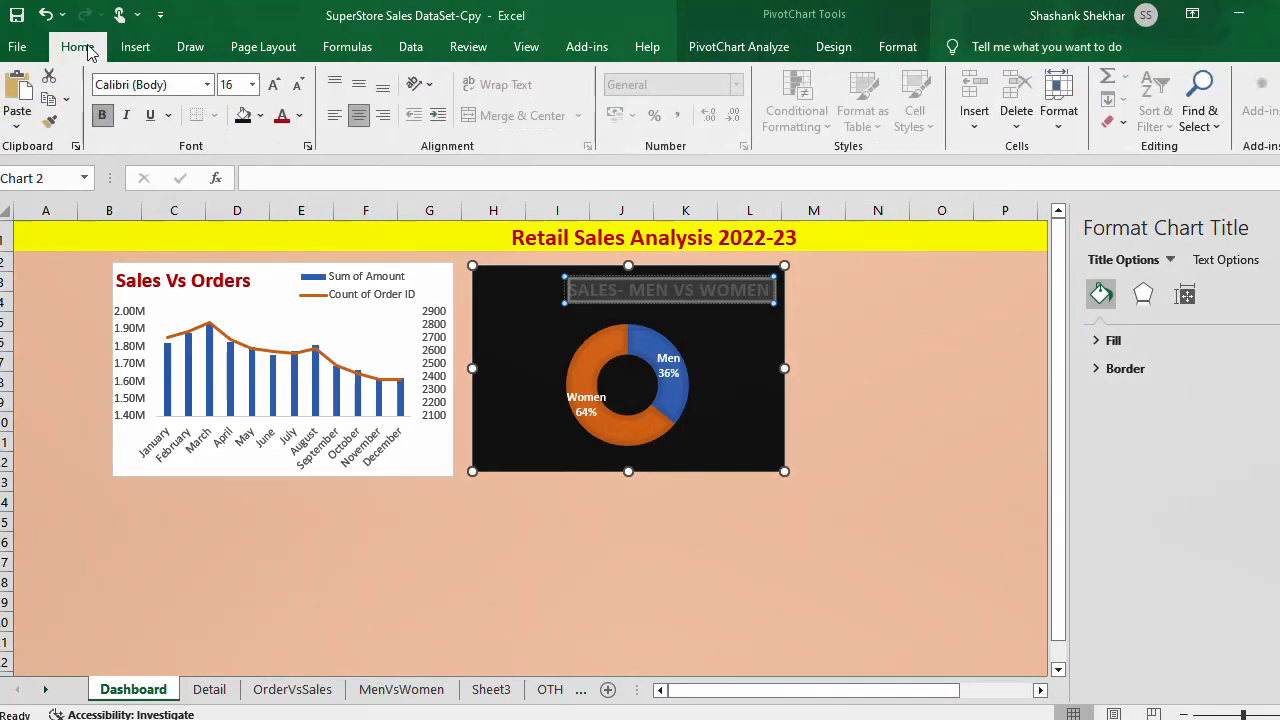
{"action": "left_click", "coordinate": [281, 116]}
{"action": "left_click", "coordinate": [298, 116]}
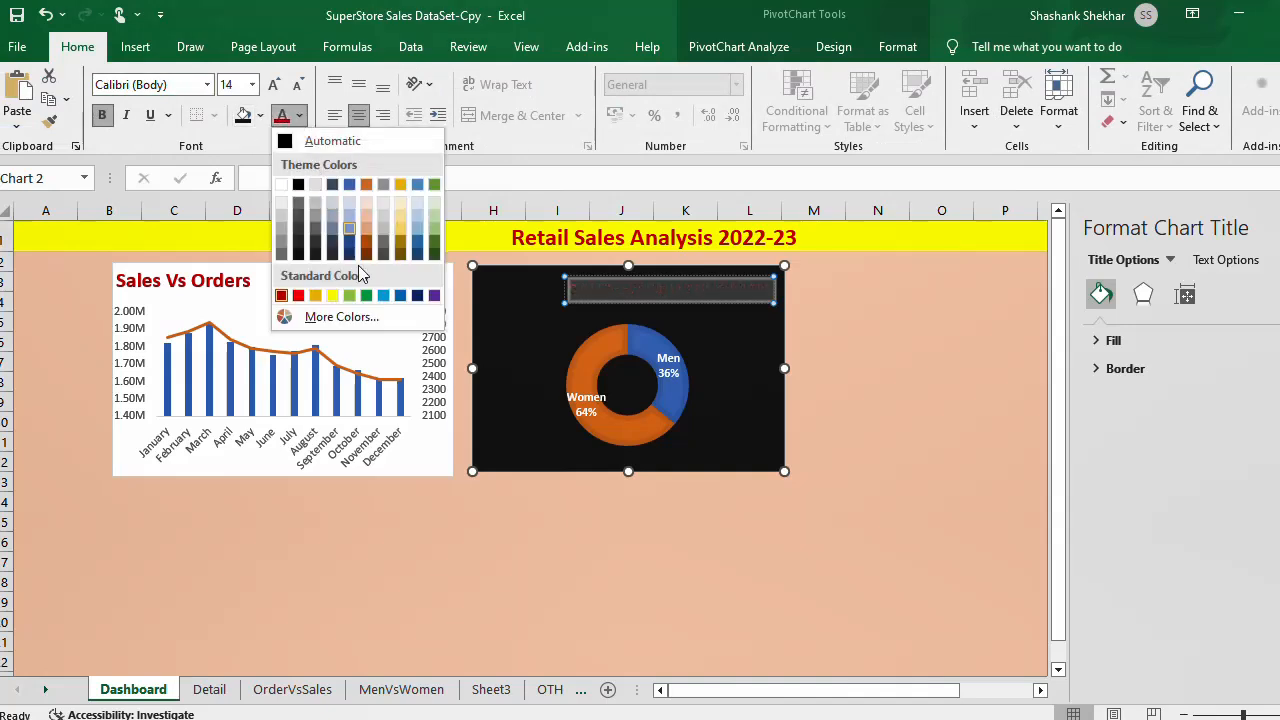
{"action": "left_click", "coordinate": [331, 297]}
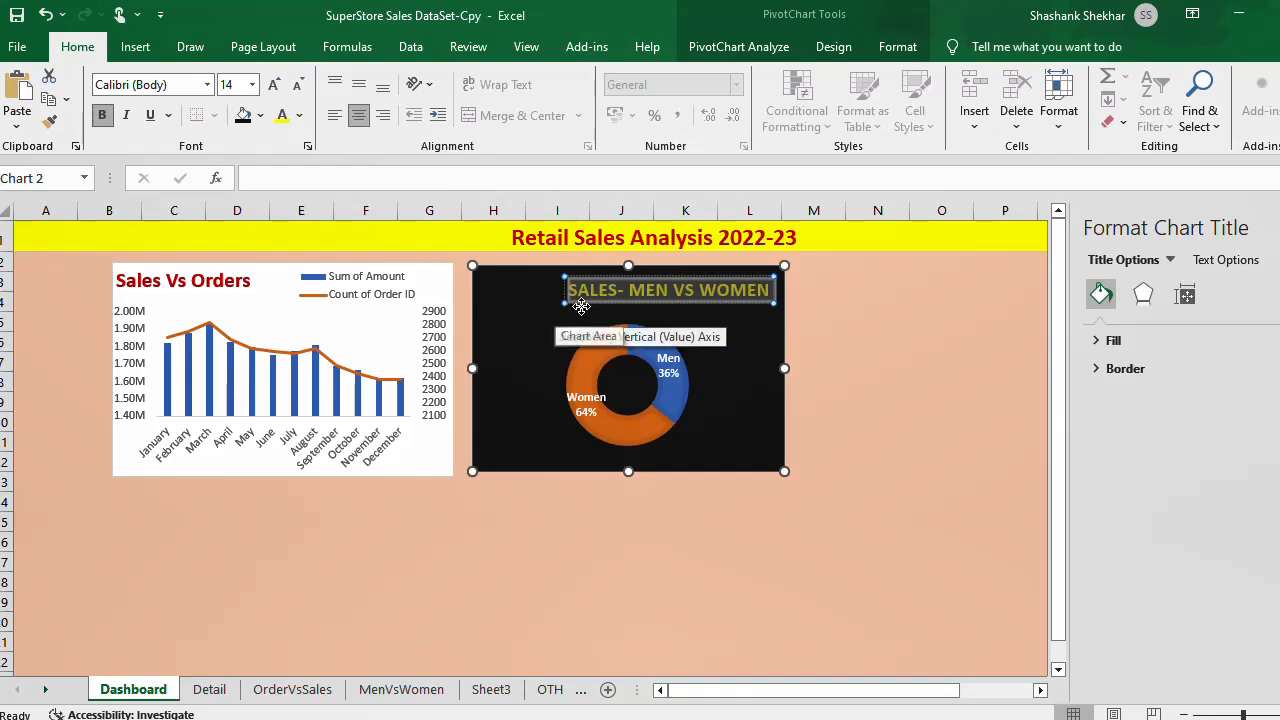
Step: Shift the doughnut chart's title so it is roughly centred above the ring, and close the formatting pane
{"action": "left_click_drag", "start_coordinate": [553, 301], "coordinate": [552, 301]}
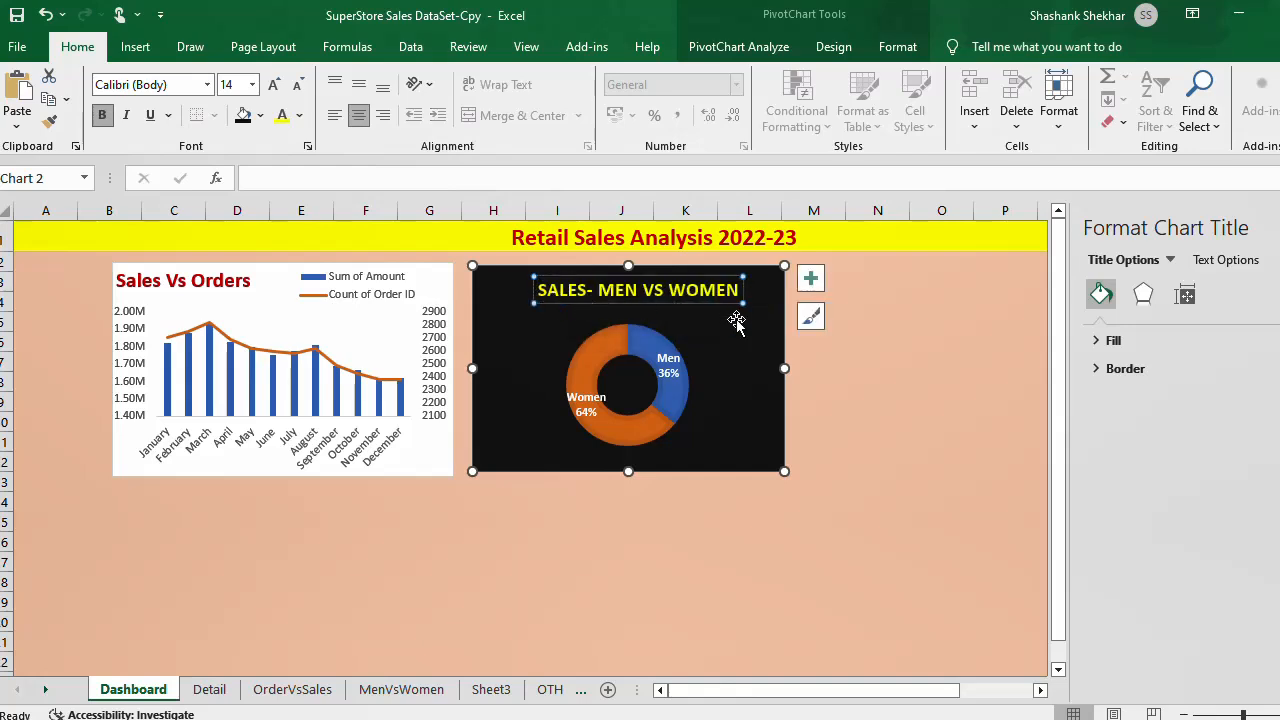
{"action": "left_click", "coordinate": [903, 378]}
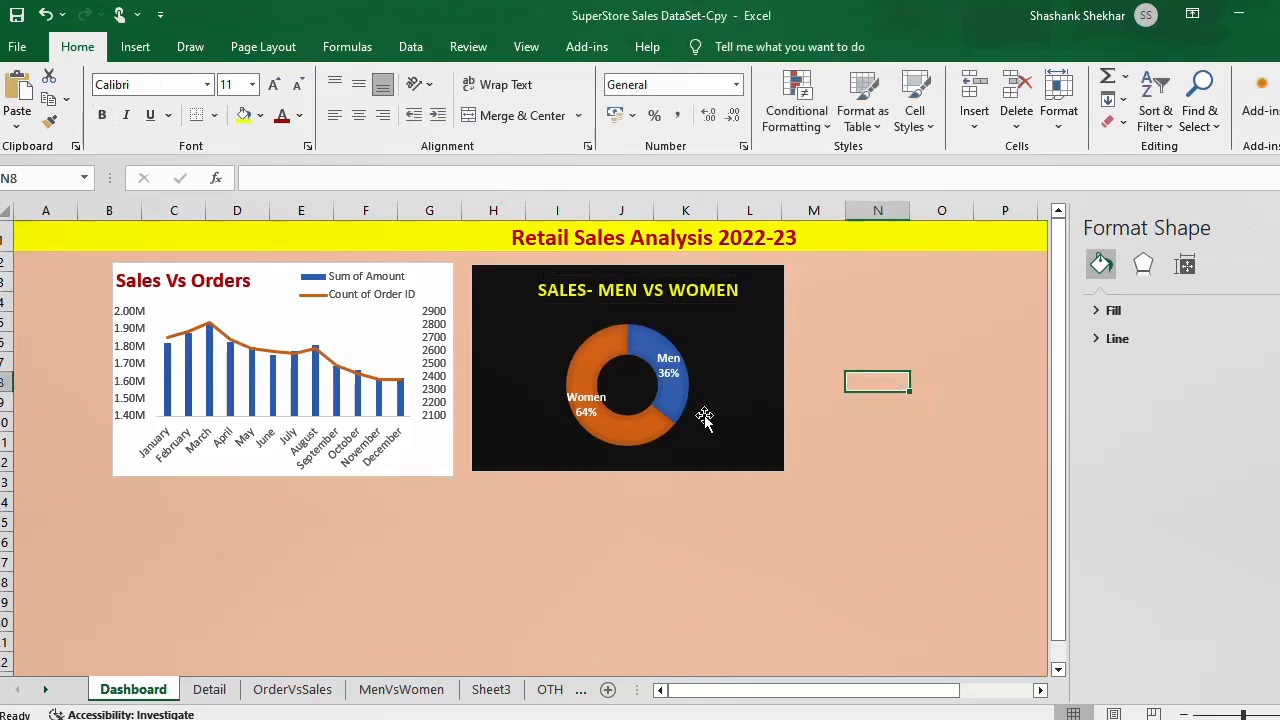
{"action": "left_click", "coordinate": [965, 458]}
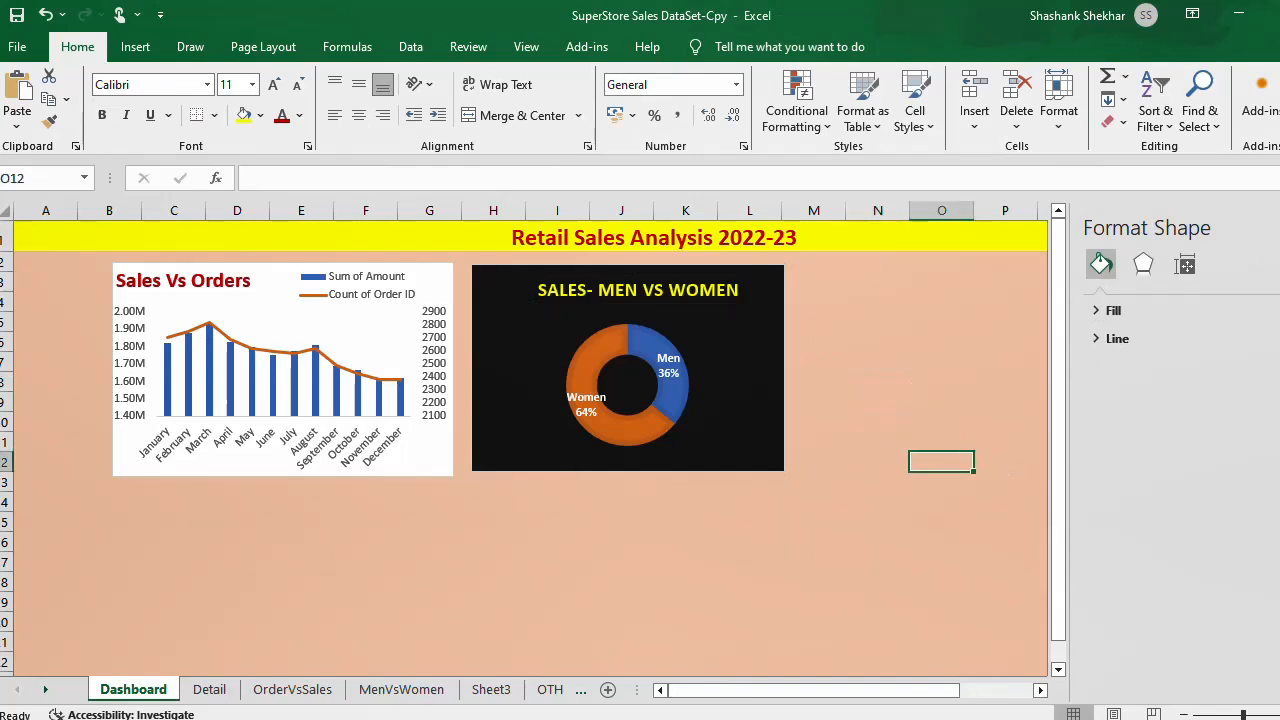
{"action": "left_click", "coordinate": [1277, 228]}
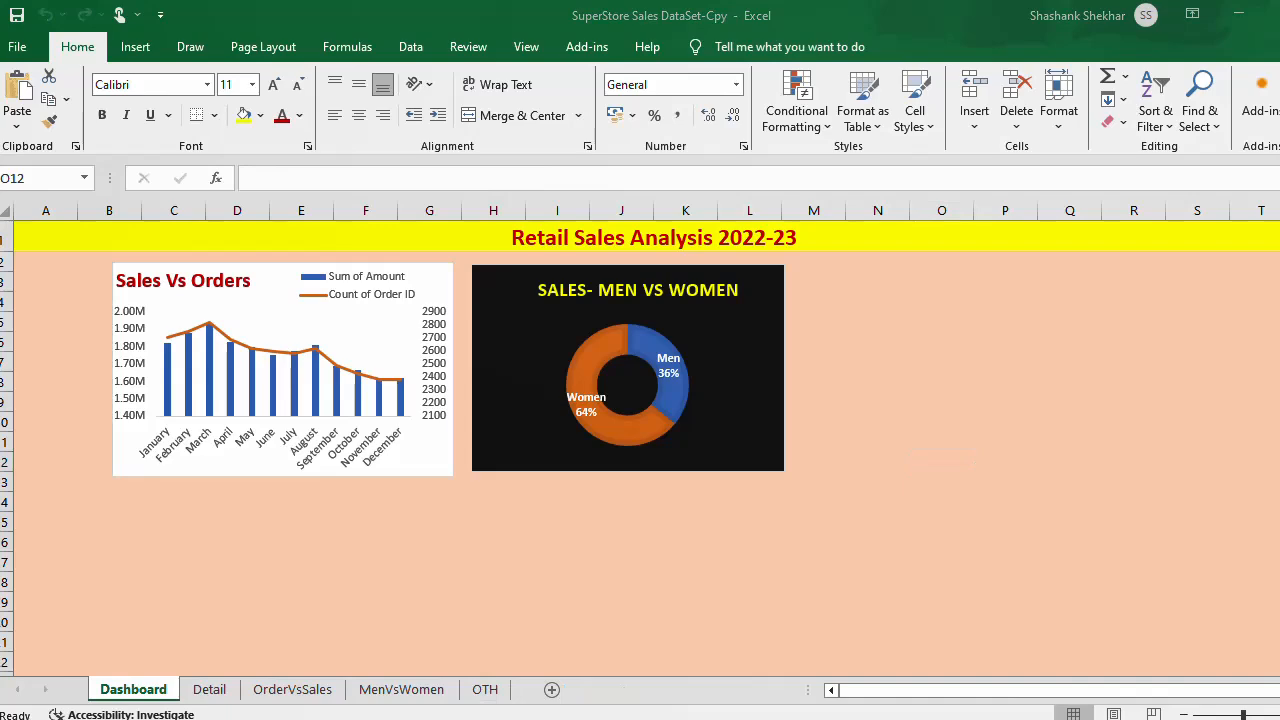
Step: Insert a PivotTable on a new worksheet from the Detail sheet's data range A1:V31048
{"action": "left_click", "coordinate": [826, 553]}
{"action": "left_click", "coordinate": [205, 690]}
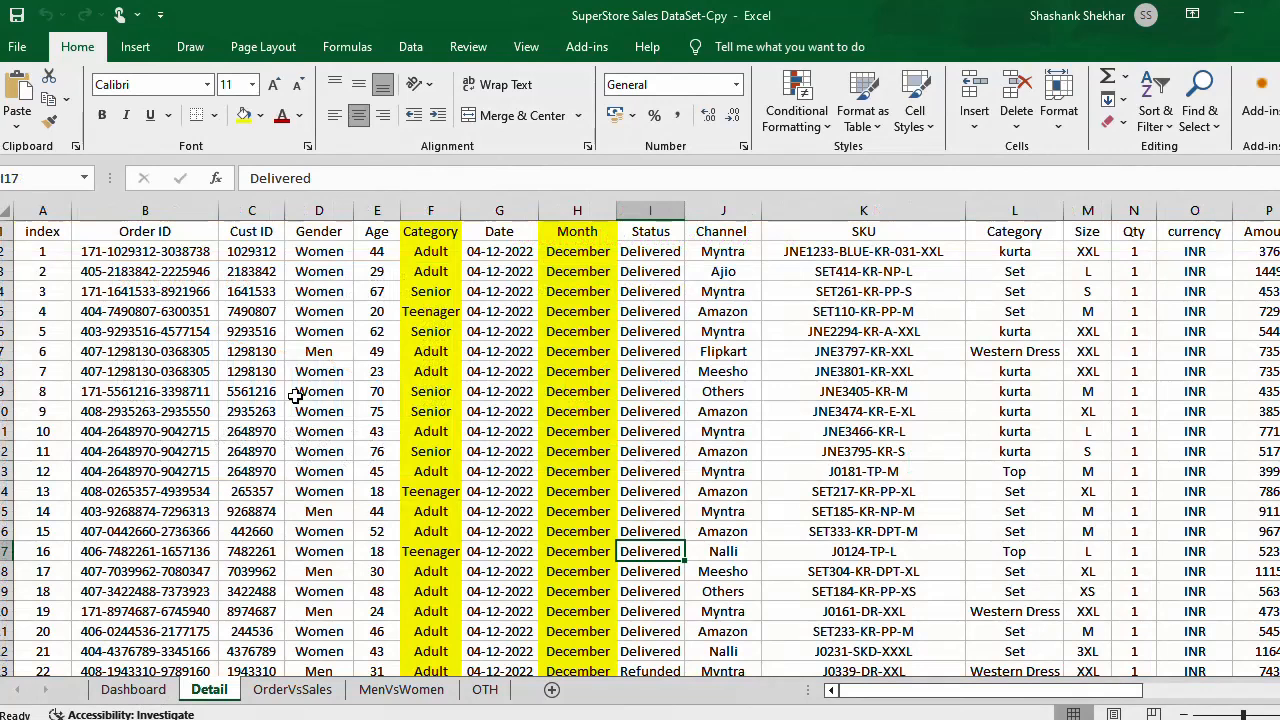
{"action": "left_click", "coordinate": [135, 47]}
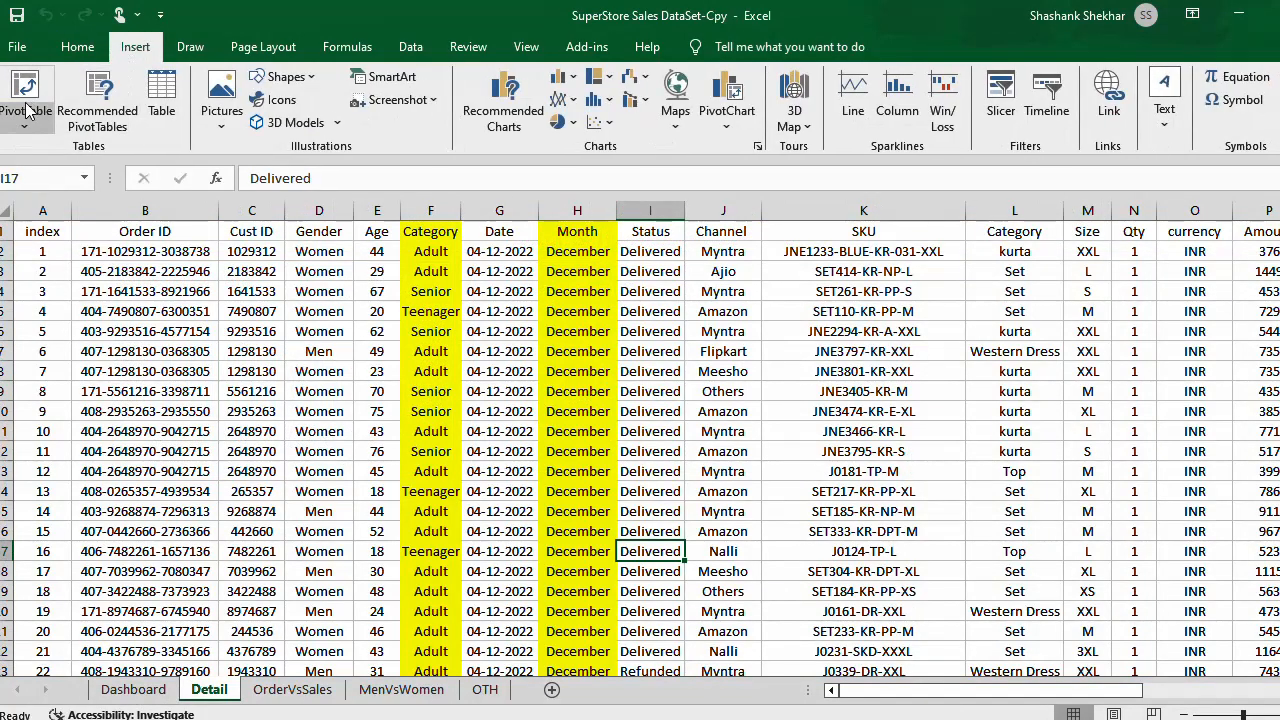
{"action": "left_click", "coordinate": [25, 110]}
{"action": "left_click", "coordinate": [55, 152]}
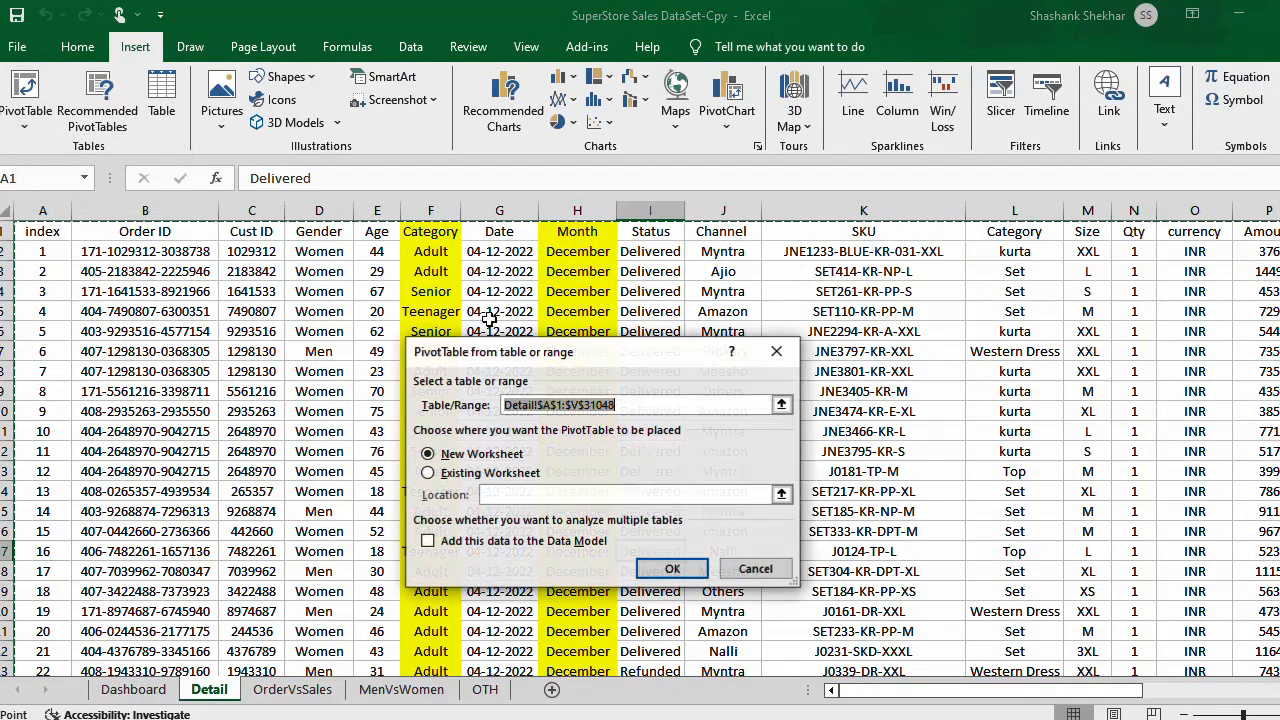
{"action": "left_click", "coordinate": [658, 582]}
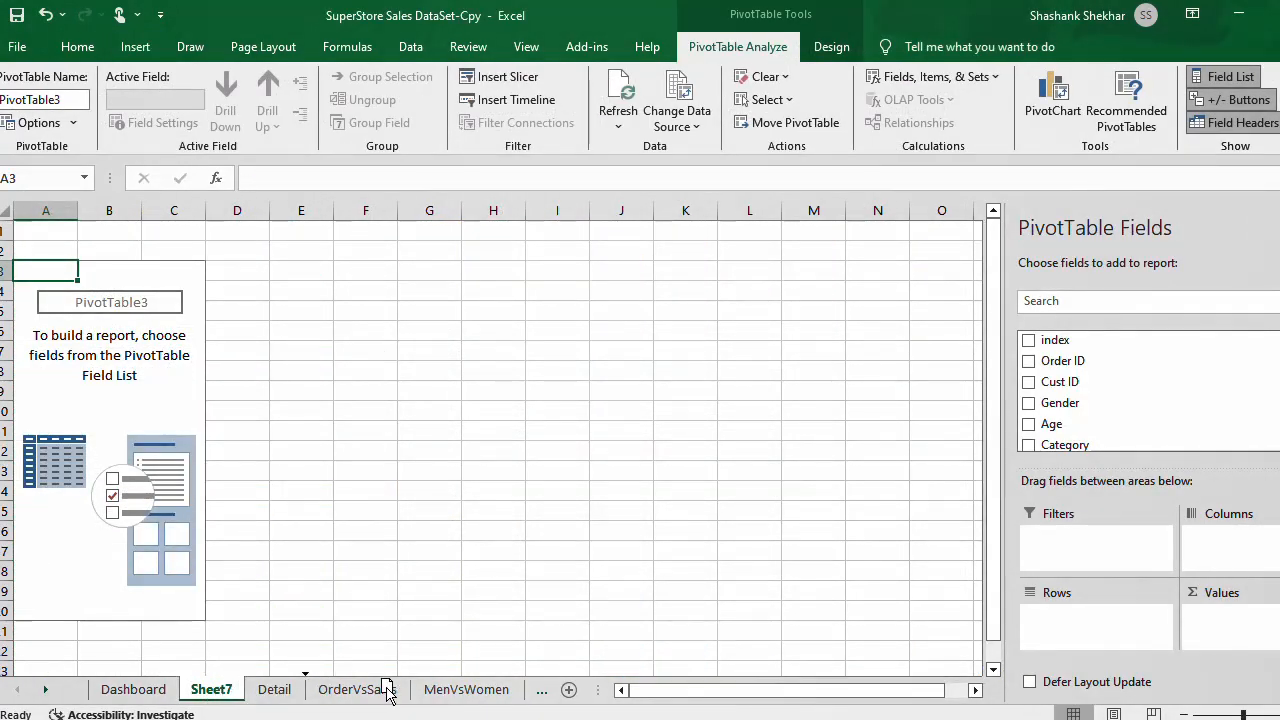
Step: Move the new pivot sheet between MenVsWomen and OTH and rename it OrderStat
{"action": "left_click_drag", "start_coordinate": [503, 693], "coordinate": [540, 693]}
{"action": "left_click_drag", "start_coordinate": [463, 688], "coordinate": [463, 688]}
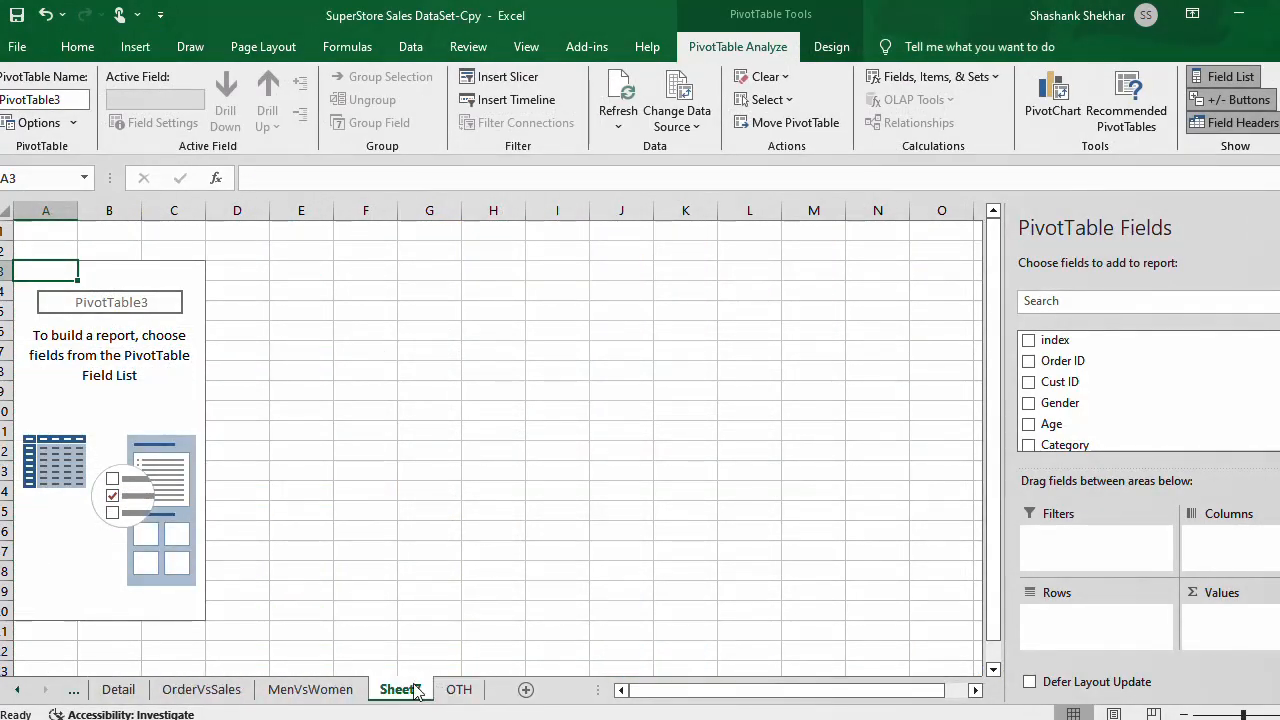
{"action": "right_click", "coordinate": [415, 690]}
{"action": "left_click", "coordinate": [460, 496]}
{"action": "type", "text": "OrderSta"}
{"action": "key", "text": "Return"}
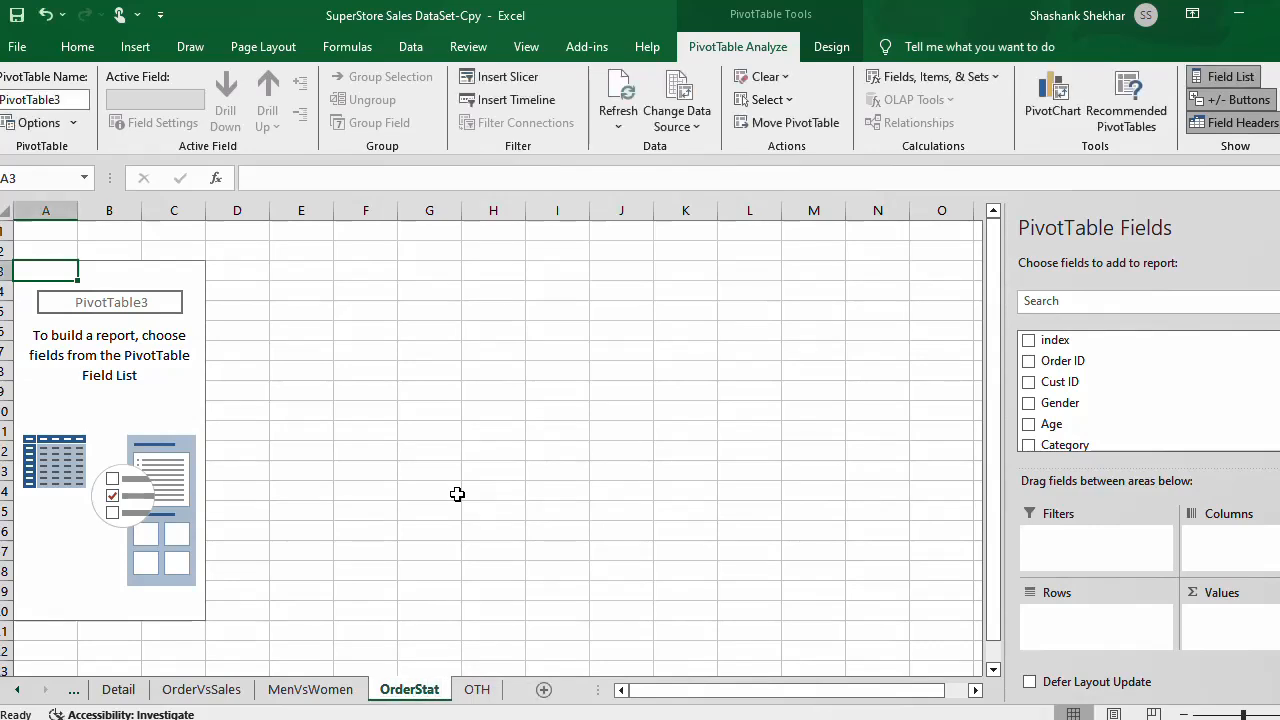
Step: Build the OrderStat pivot with Status as the rows and the count of Order ID as the values
{"action": "left_click", "coordinate": [45, 391]}
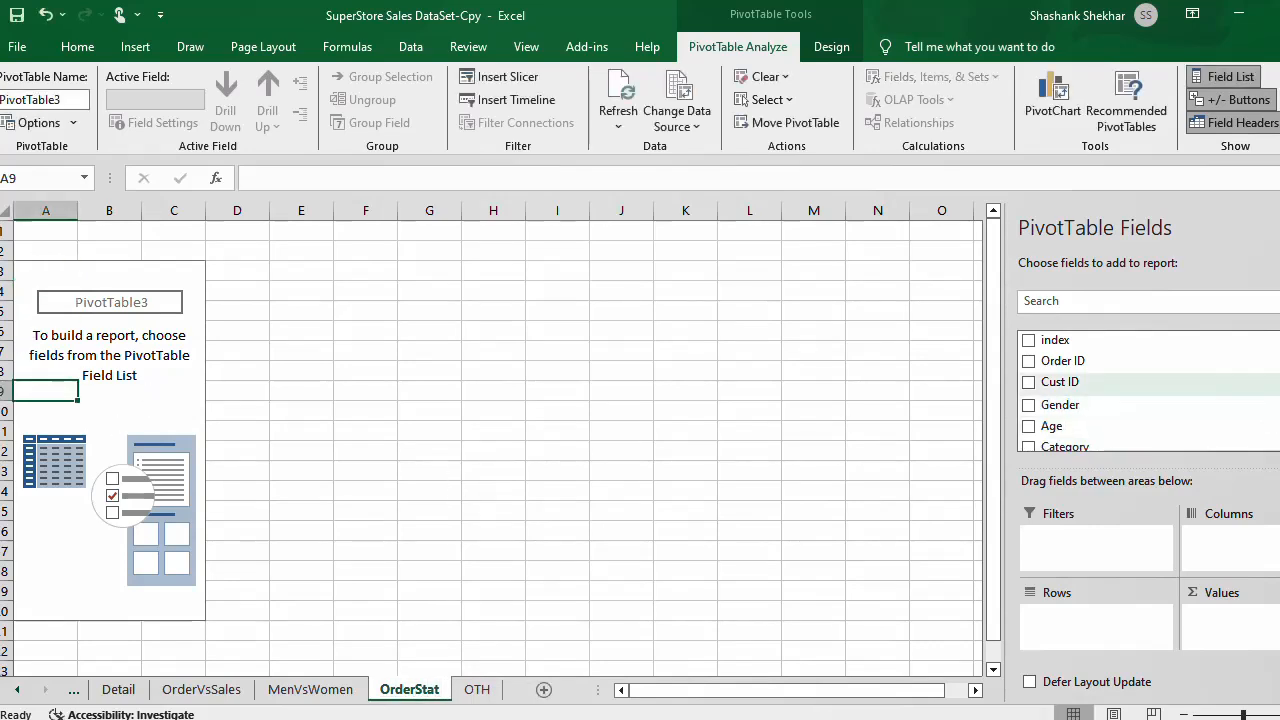
{"action": "scroll", "coordinate": [1140, 392], "scroll_direction": "down", "scroll_amount": 5}
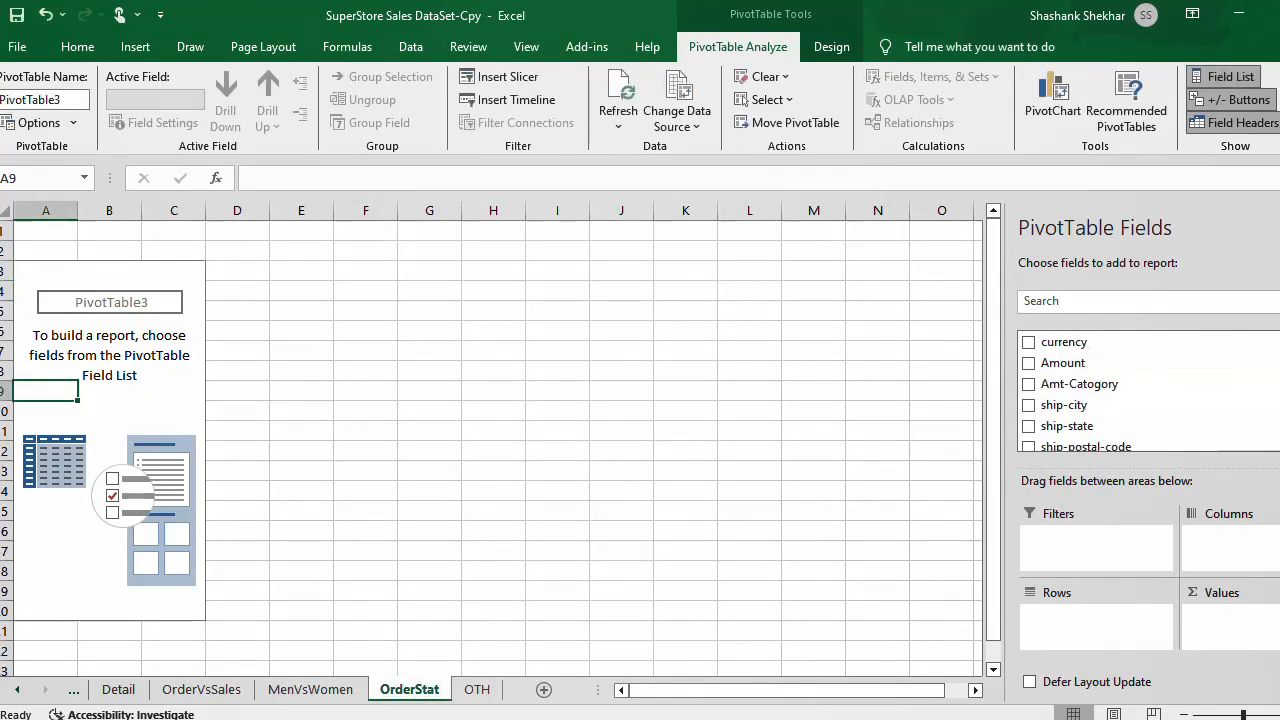
{"action": "scroll", "coordinate": [1140, 392], "scroll_direction": "down", "scroll_amount": 2}
{"action": "scroll", "coordinate": [1140, 392], "scroll_direction": "up", "scroll_amount": 2}
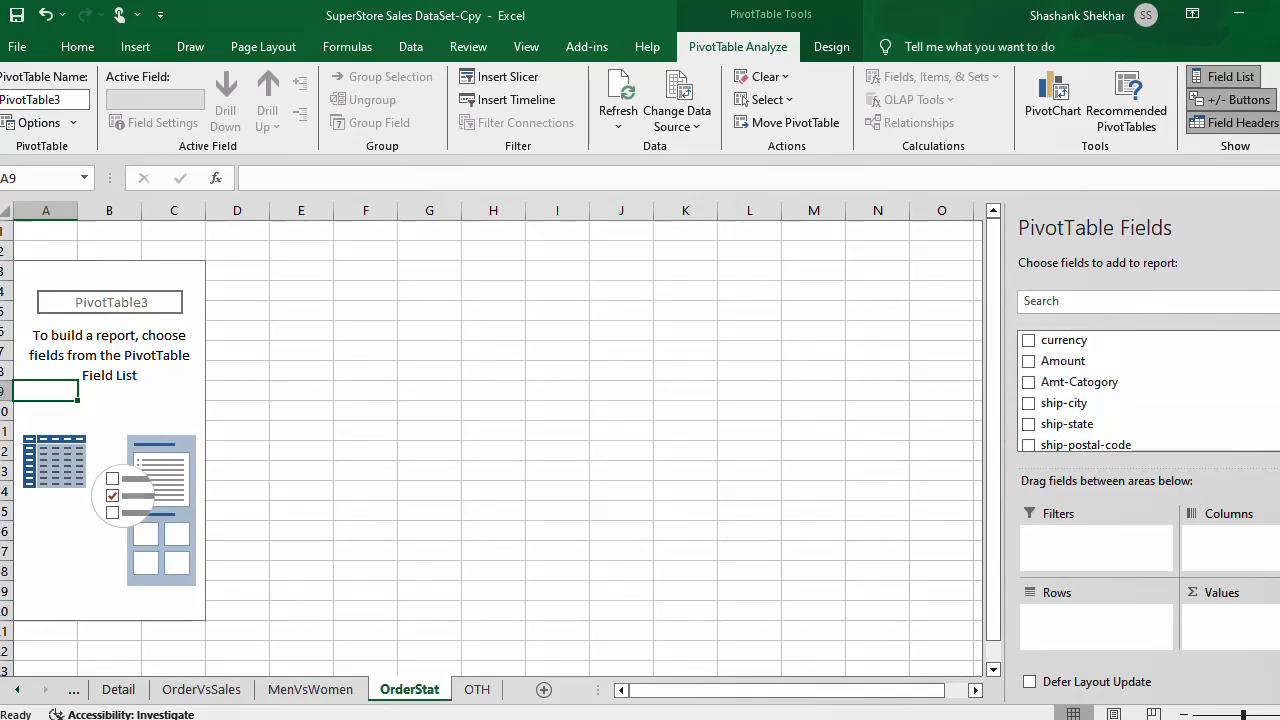
{"action": "scroll", "coordinate": [1140, 392], "scroll_direction": "up", "scroll_amount": 1}
{"action": "scroll", "coordinate": [1140, 392], "scroll_direction": "up", "scroll_amount": 3}
{"action": "scroll", "coordinate": [1140, 392], "scroll_direction": "up", "scroll_amount": 2}
{"action": "left_click_drag", "start_coordinate": [1057, 373], "coordinate": [1073, 620]}
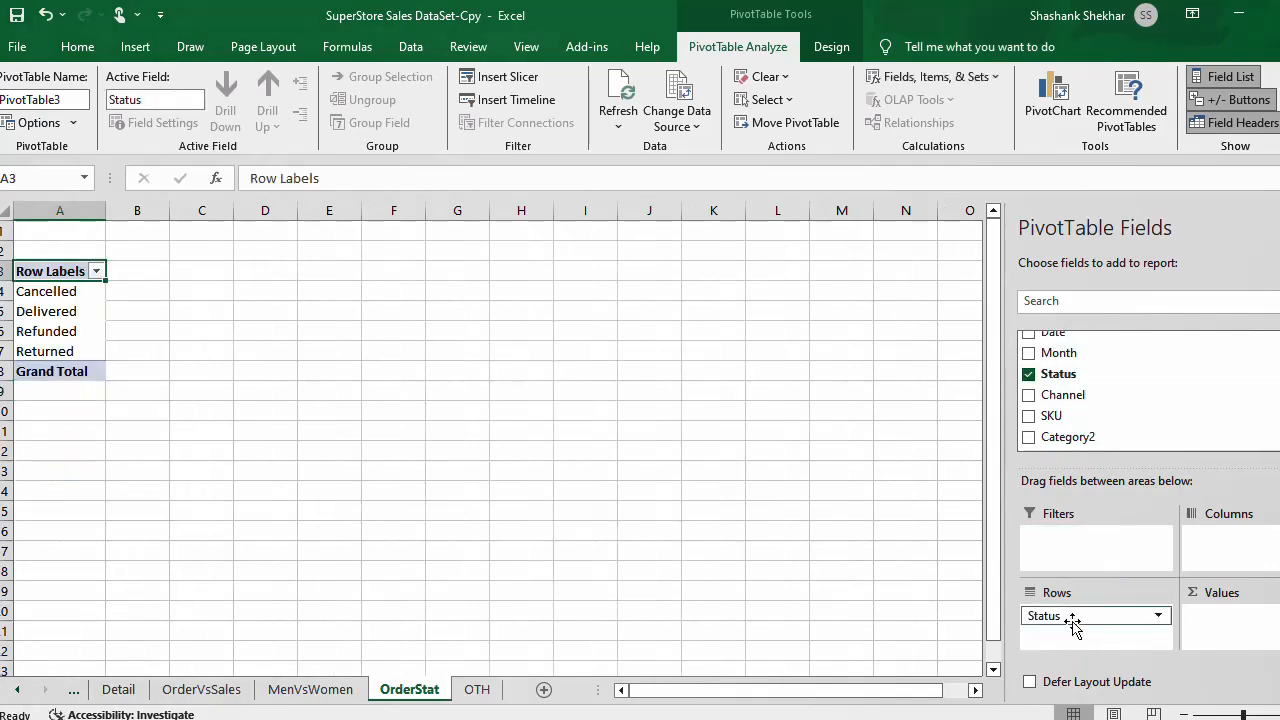
{"action": "scroll", "coordinate": [1140, 390], "scroll_direction": "up", "scroll_amount": 2}
{"action": "left_click_drag", "start_coordinate": [1083, 362], "coordinate": [1233, 626]}
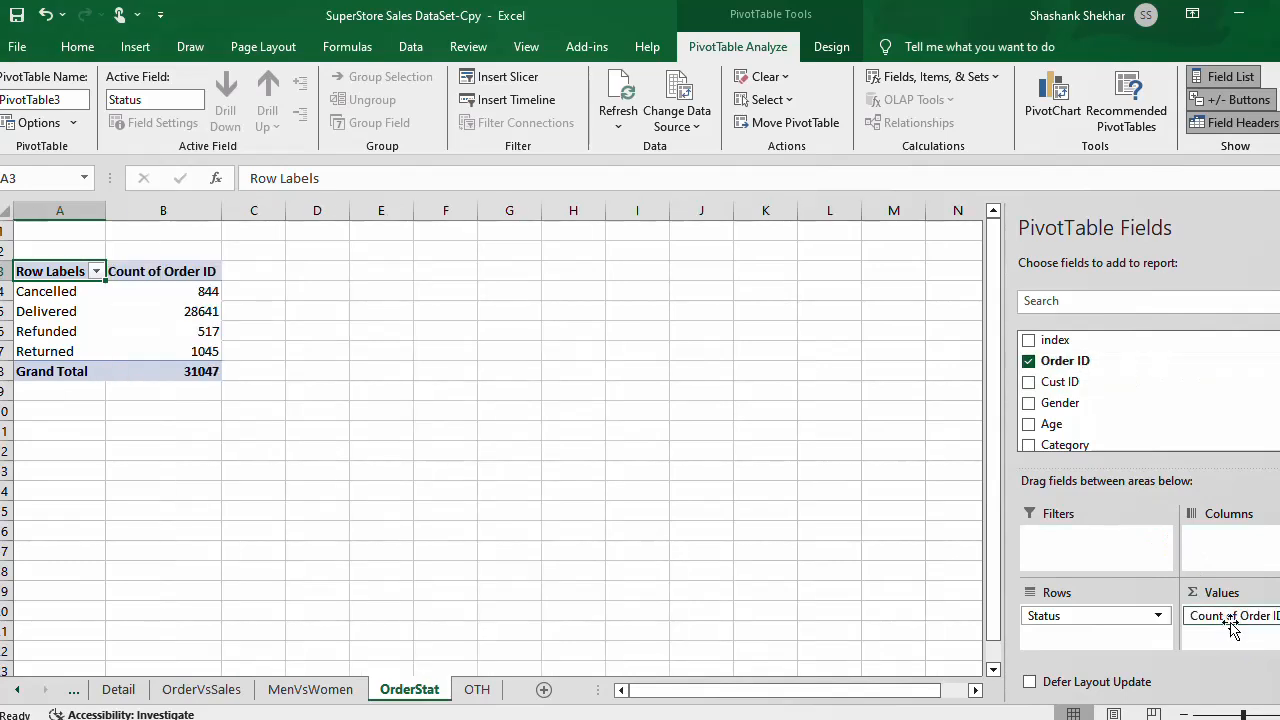
Step: Turn off grand totals for both rows and columns in the order-status pivot
{"action": "left_click", "coordinate": [178, 434]}
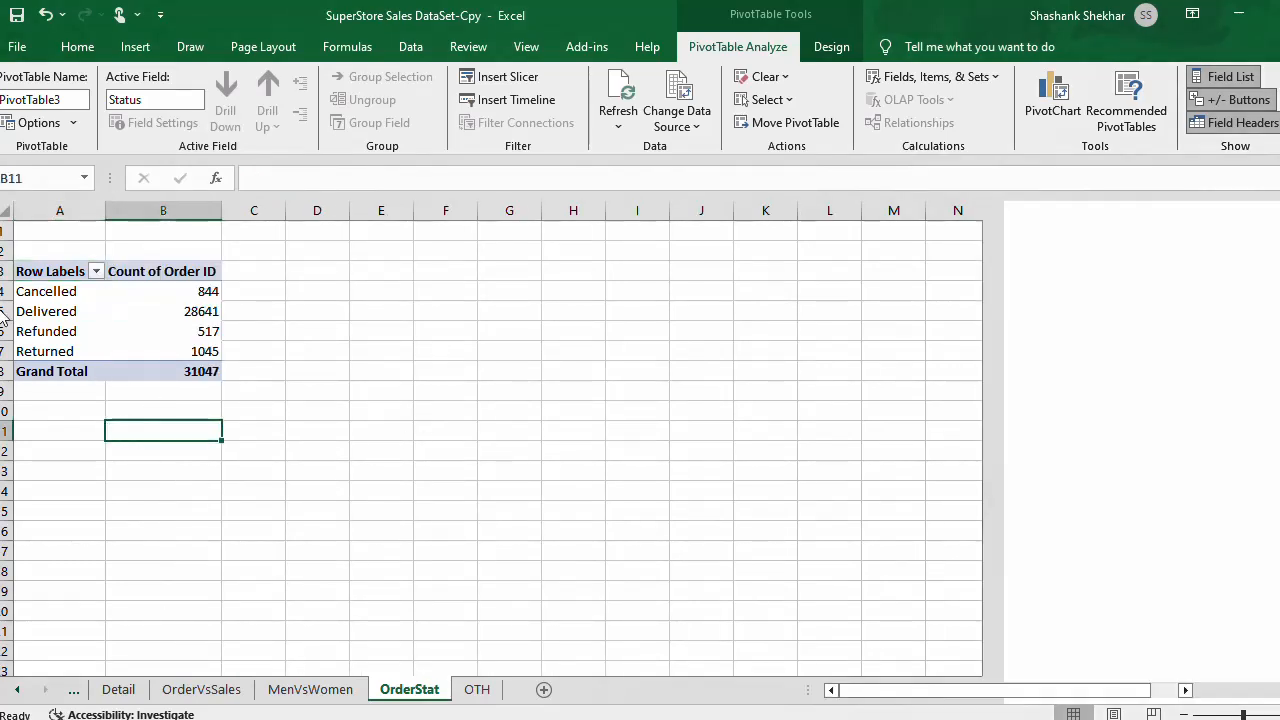
{"action": "left_click", "coordinate": [35, 290]}
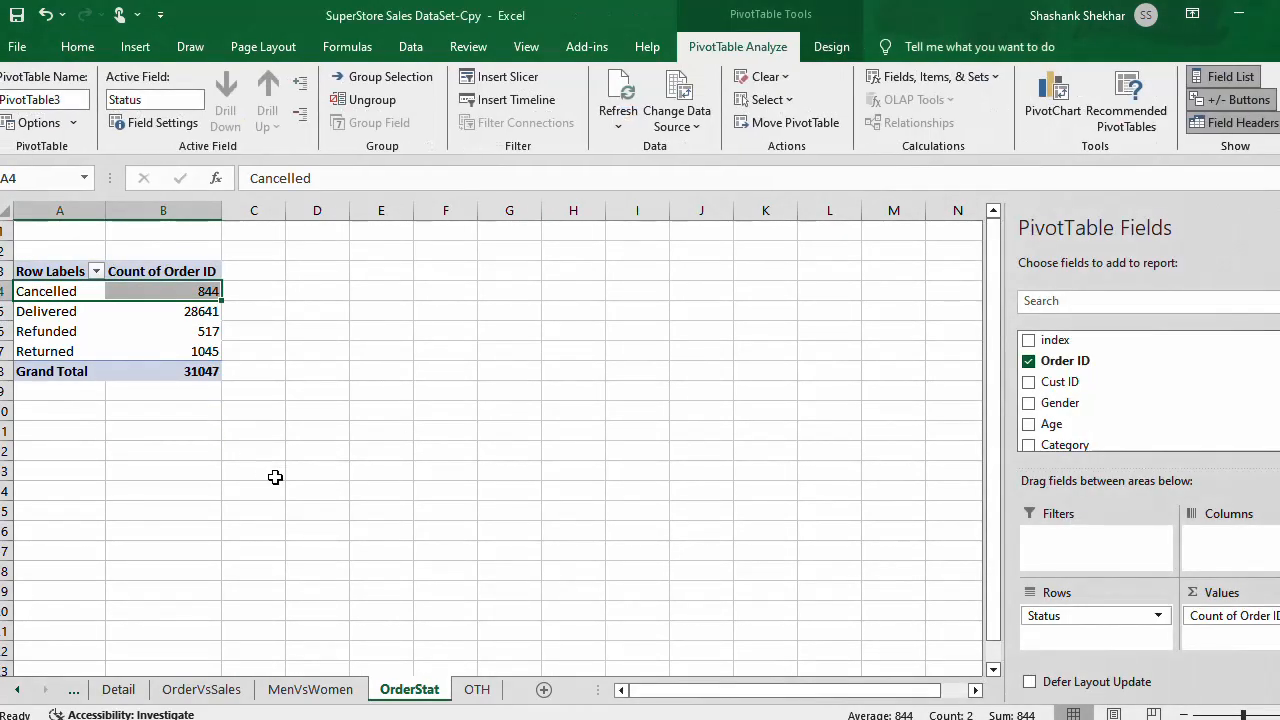
{"action": "left_click", "coordinate": [255, 470]}
{"action": "left_click_drag", "start_coordinate": [33, 273], "coordinate": [190, 370]}
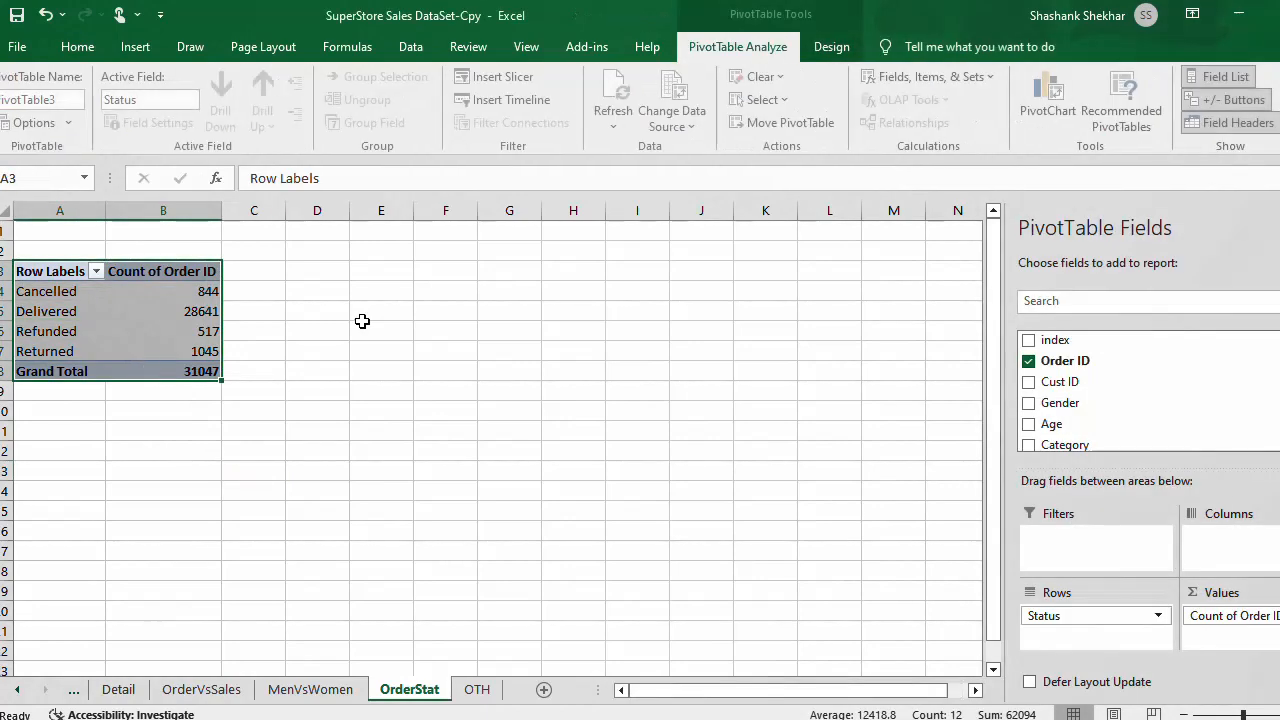
{"action": "left_click", "coordinate": [831, 47]}
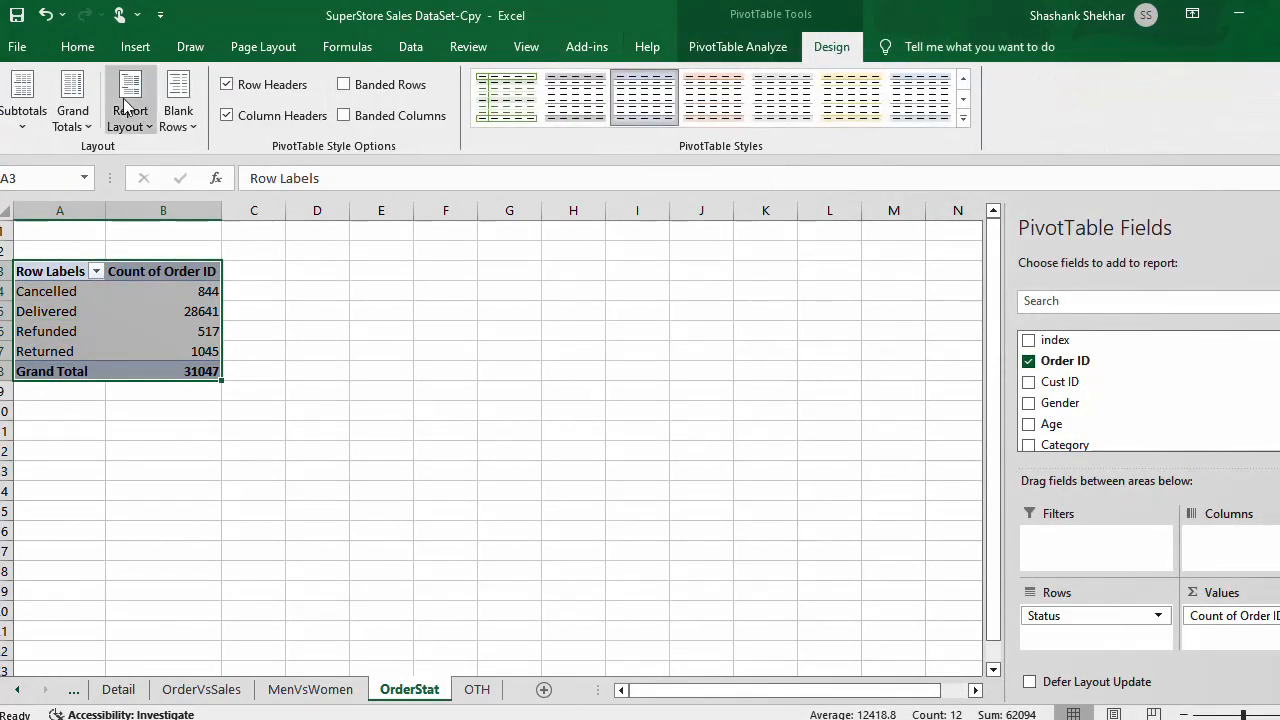
{"action": "left_click", "coordinate": [78, 118]}
{"action": "left_click", "coordinate": [140, 155]}
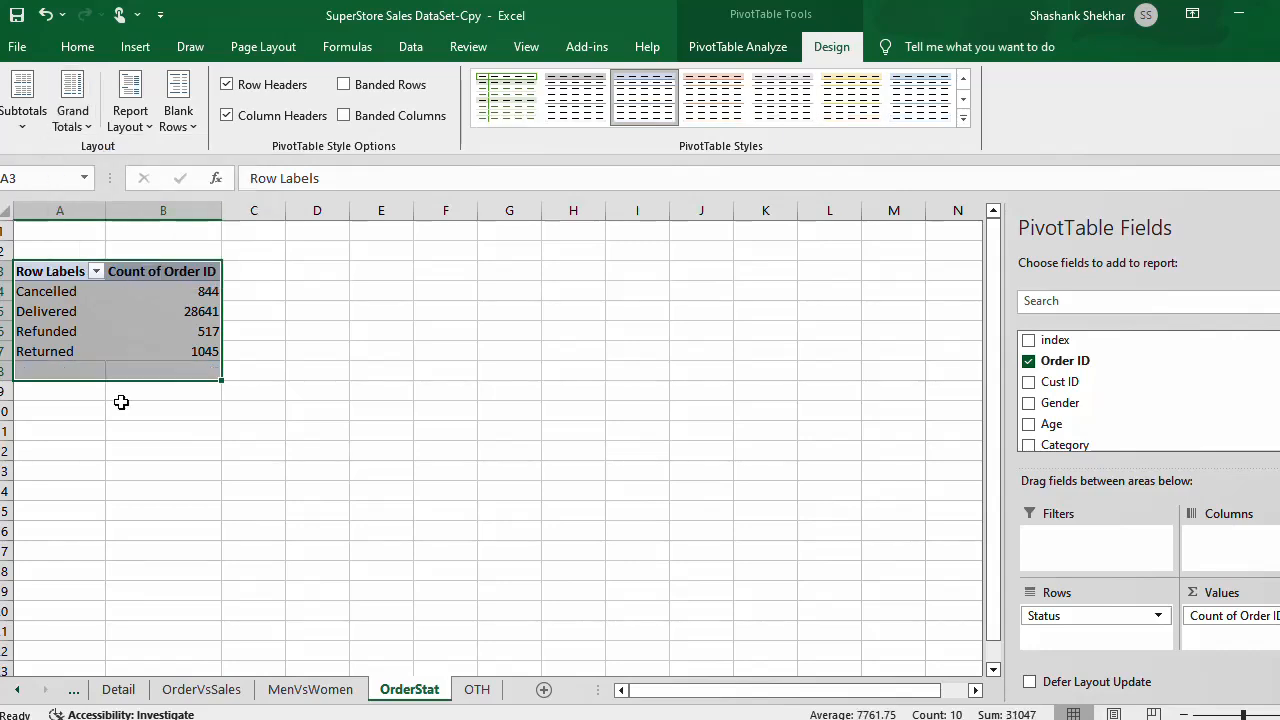
{"action": "left_click", "coordinate": [317, 508]}
Step: Start a PivotChart from the order-status pivot range A3:B7 with the Pie category
{"action": "left_click_drag", "start_coordinate": [53, 271], "coordinate": [195, 352]}
{"action": "left_click", "coordinate": [831, 47]}
{"action": "left_click", "coordinate": [748, 52]}
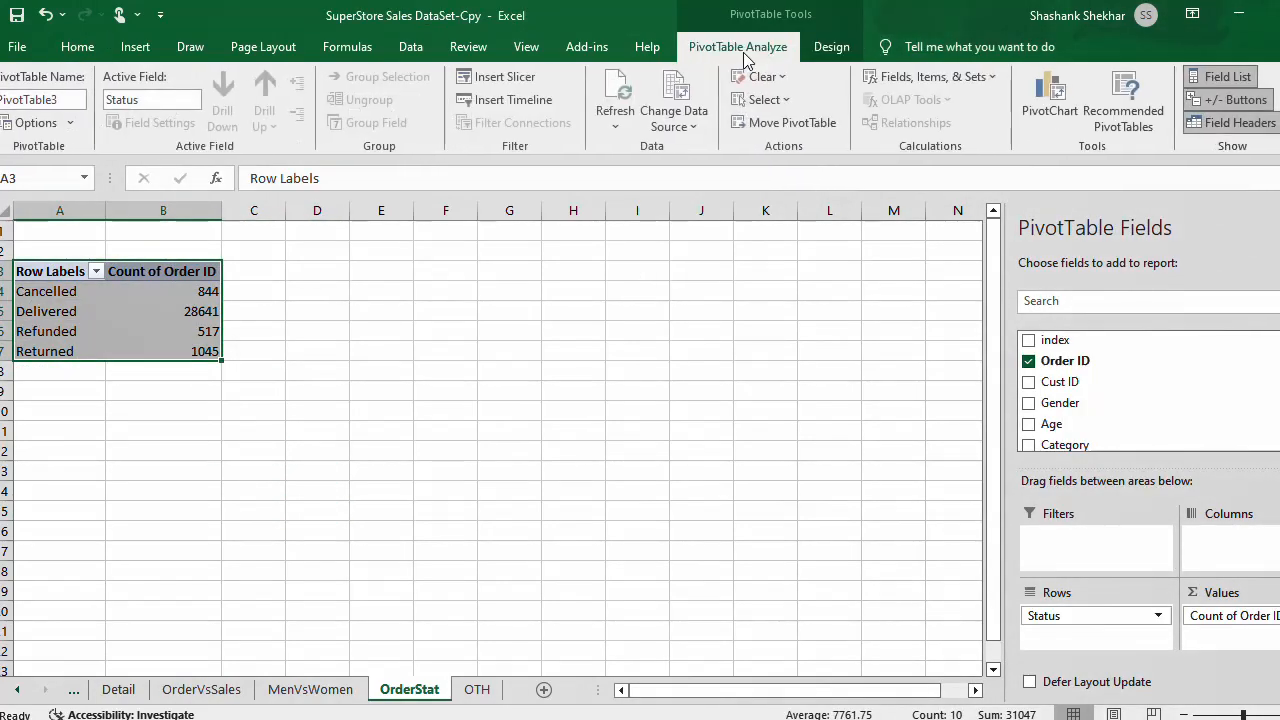
{"action": "left_click", "coordinate": [1046, 110]}
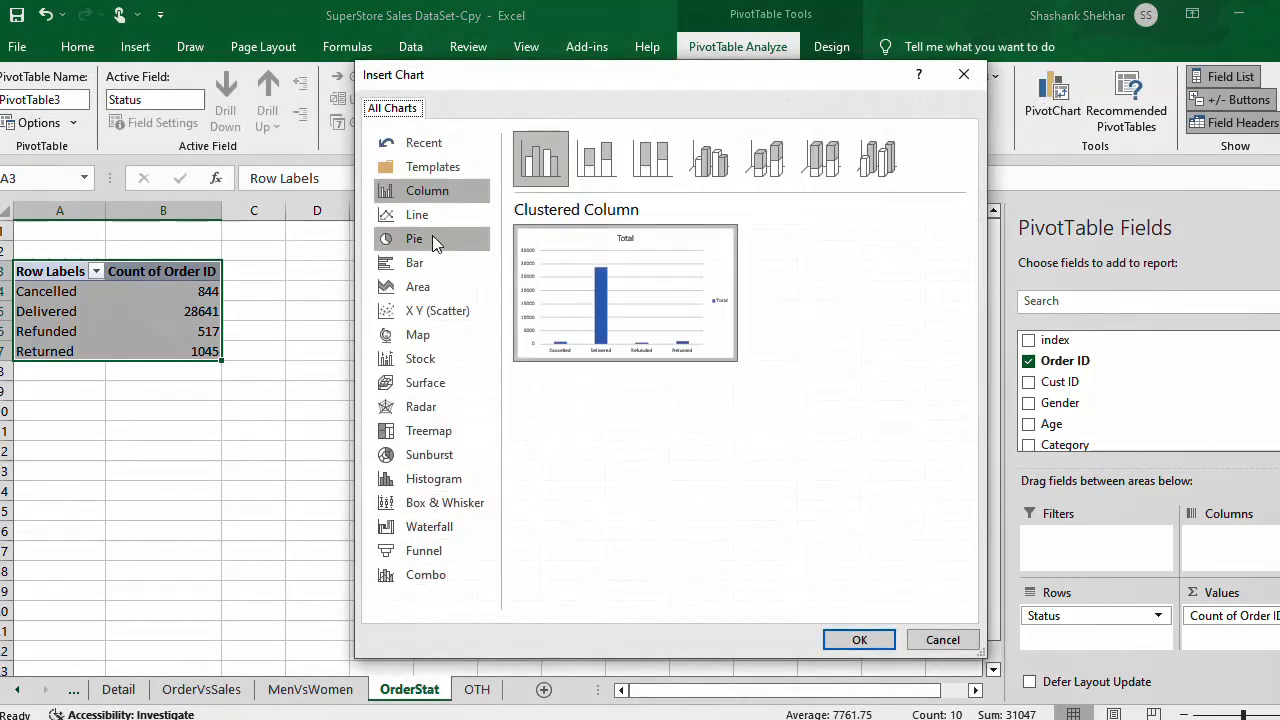
{"action": "left_click", "coordinate": [428, 238]}
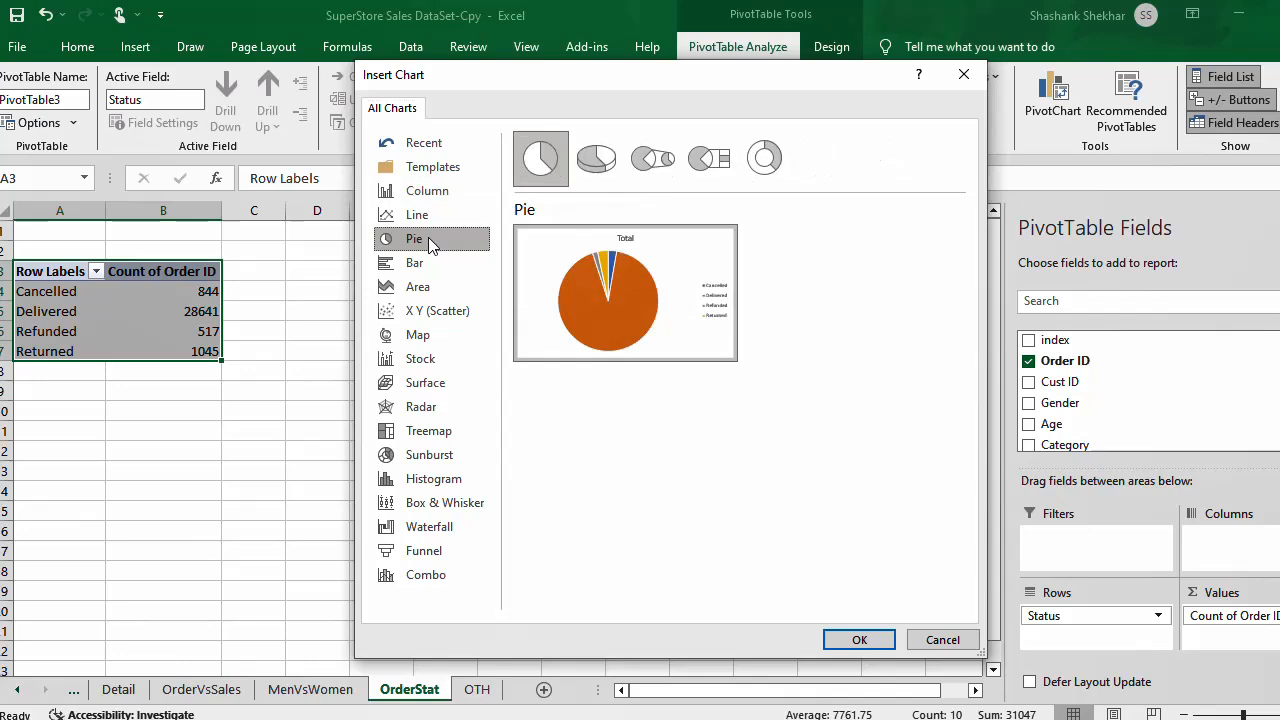
Step: Preview other chart types for the order-status data, including Bar, Funnel, Combo, Column, Area and Stock
{"action": "left_click", "coordinate": [424, 262]}
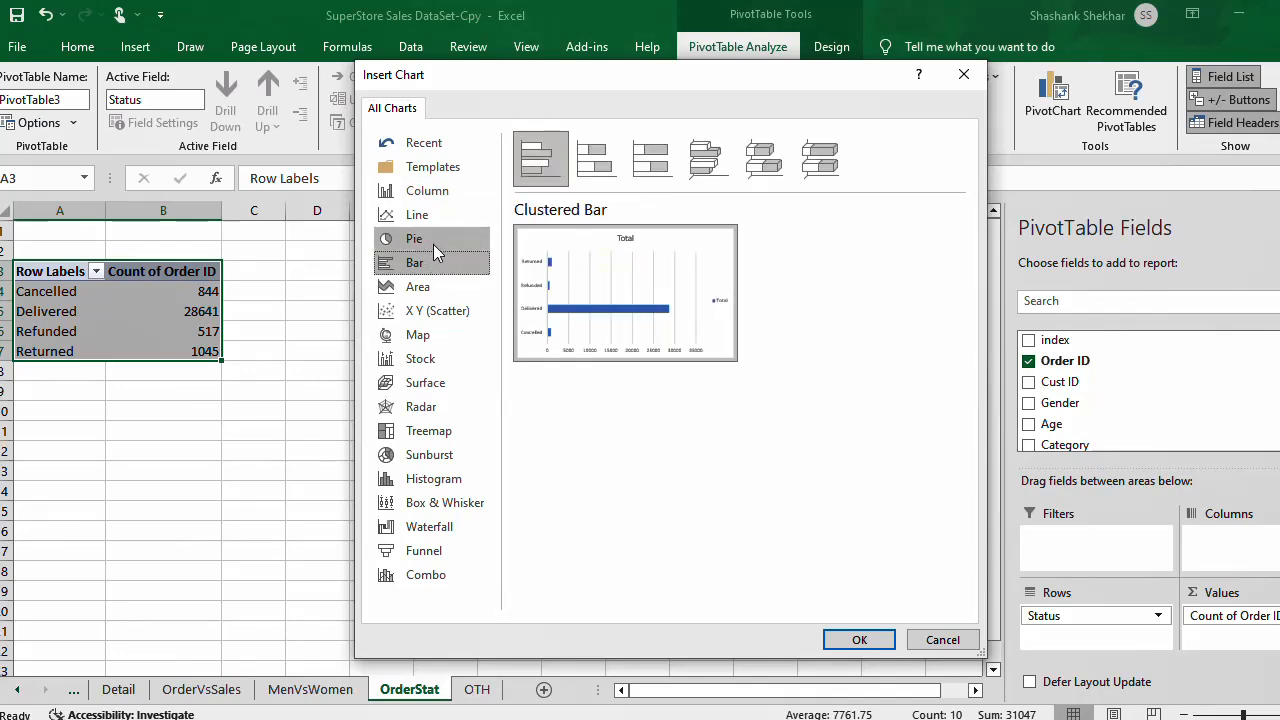
{"action": "left_click", "coordinate": [433, 242]}
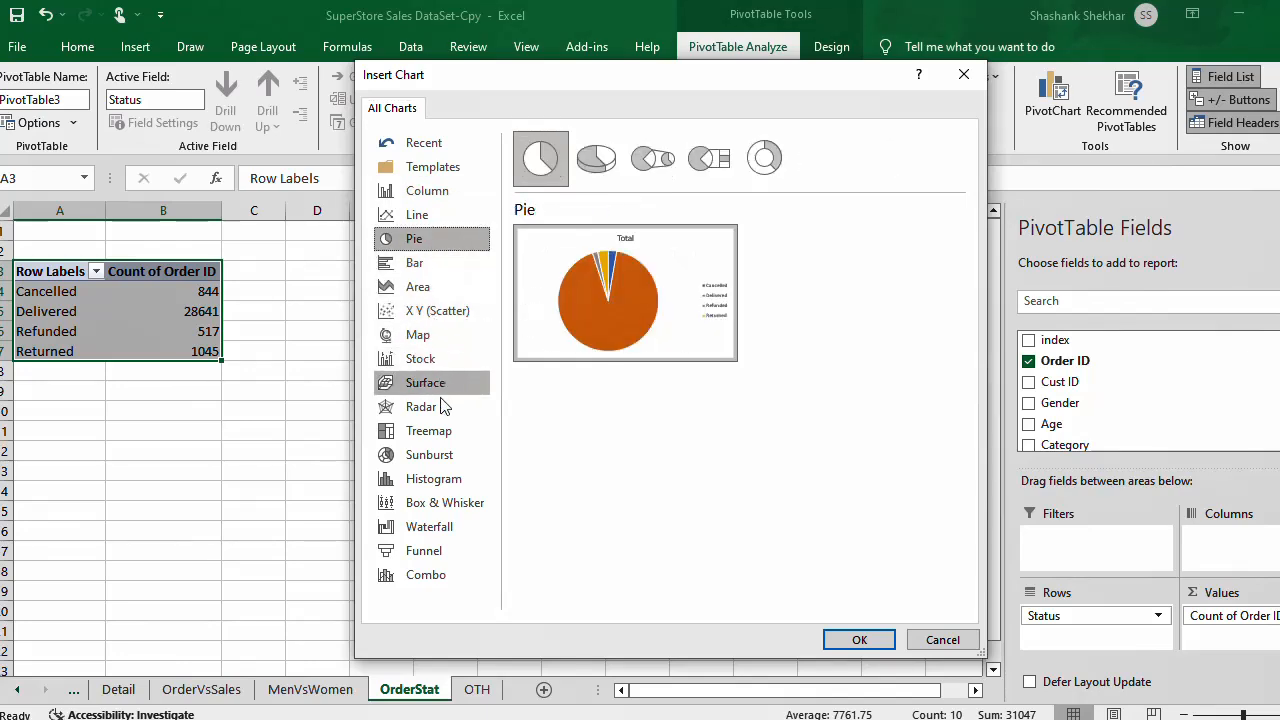
{"action": "left_click", "coordinate": [439, 548]}
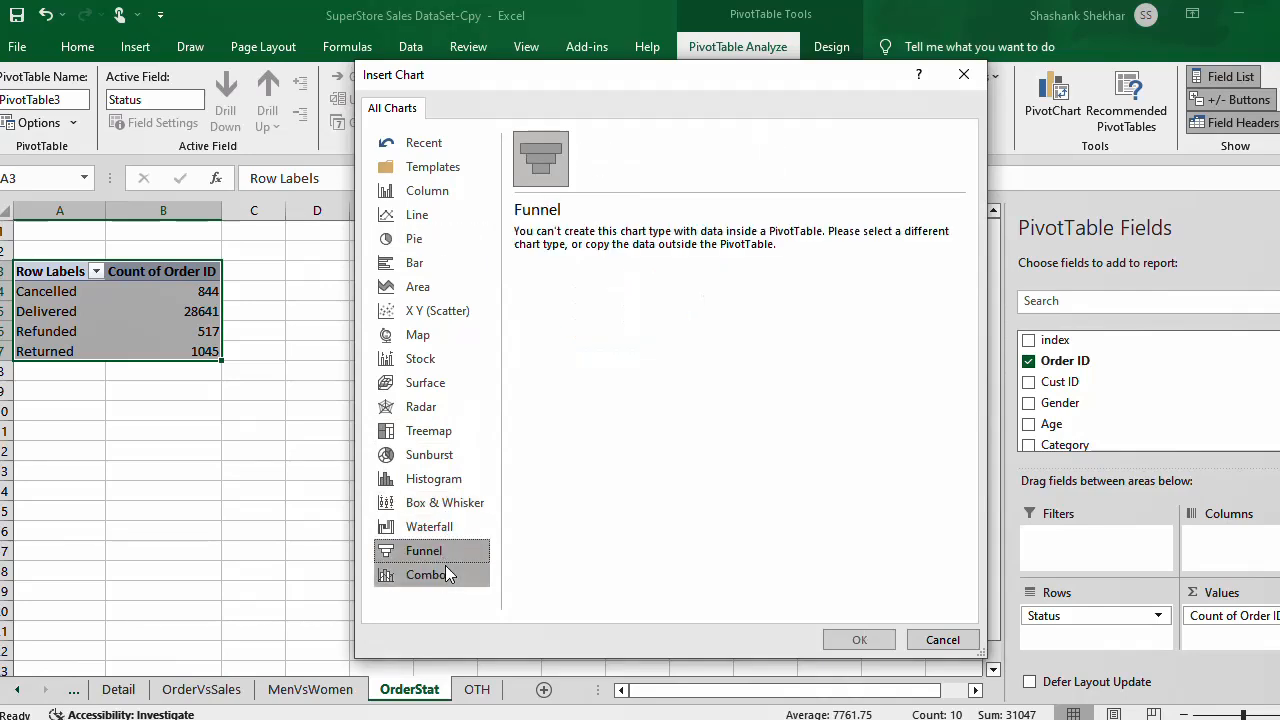
{"action": "left_click", "coordinate": [448, 568]}
{"action": "left_click", "coordinate": [455, 190]}
{"action": "left_click", "coordinate": [463, 240]}
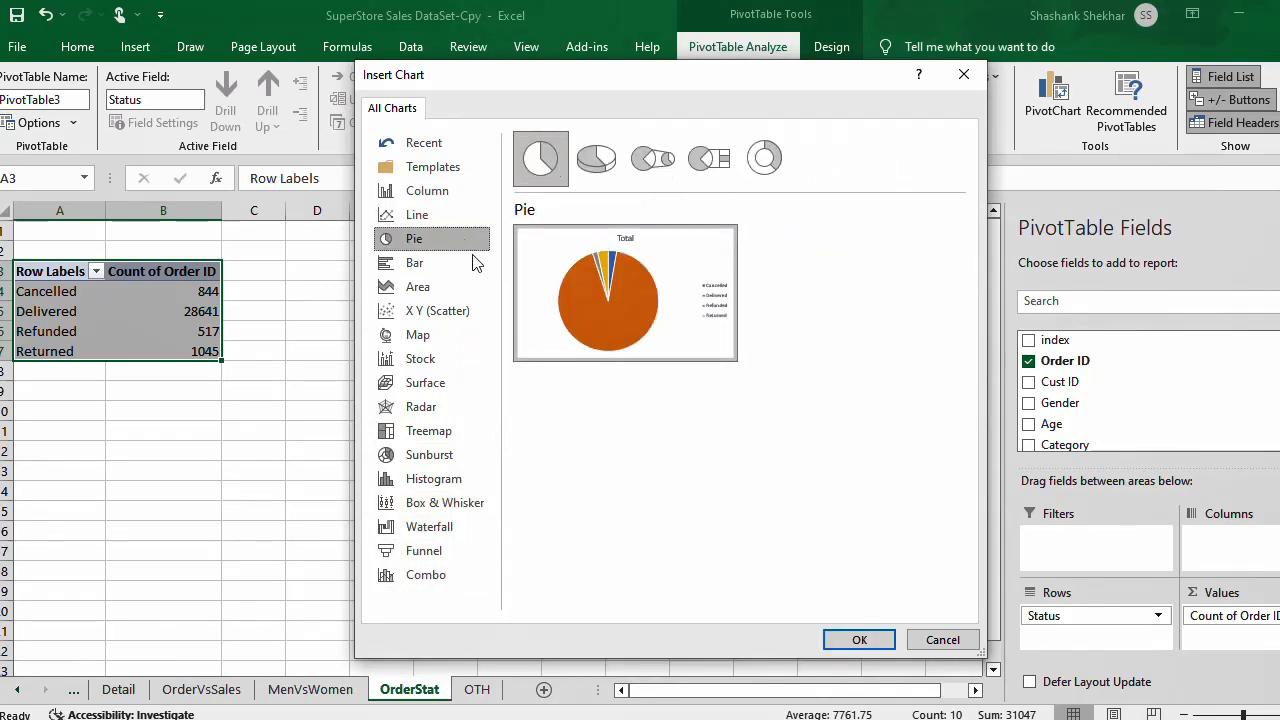
{"action": "left_click", "coordinate": [474, 264]}
{"action": "left_click", "coordinate": [476, 288]}
{"action": "left_click", "coordinate": [478, 311]}
{"action": "left_click", "coordinate": [466, 338]}
{"action": "left_click", "coordinate": [465, 358]}
Step: Compare the pie variants, including 3-D, Pie of Pie and Doughnut, and insert the plain Pie PivotChart
{"action": "left_click", "coordinate": [428, 238]}
{"action": "left_click", "coordinate": [597, 160]}
{"action": "left_click", "coordinate": [651, 166]}
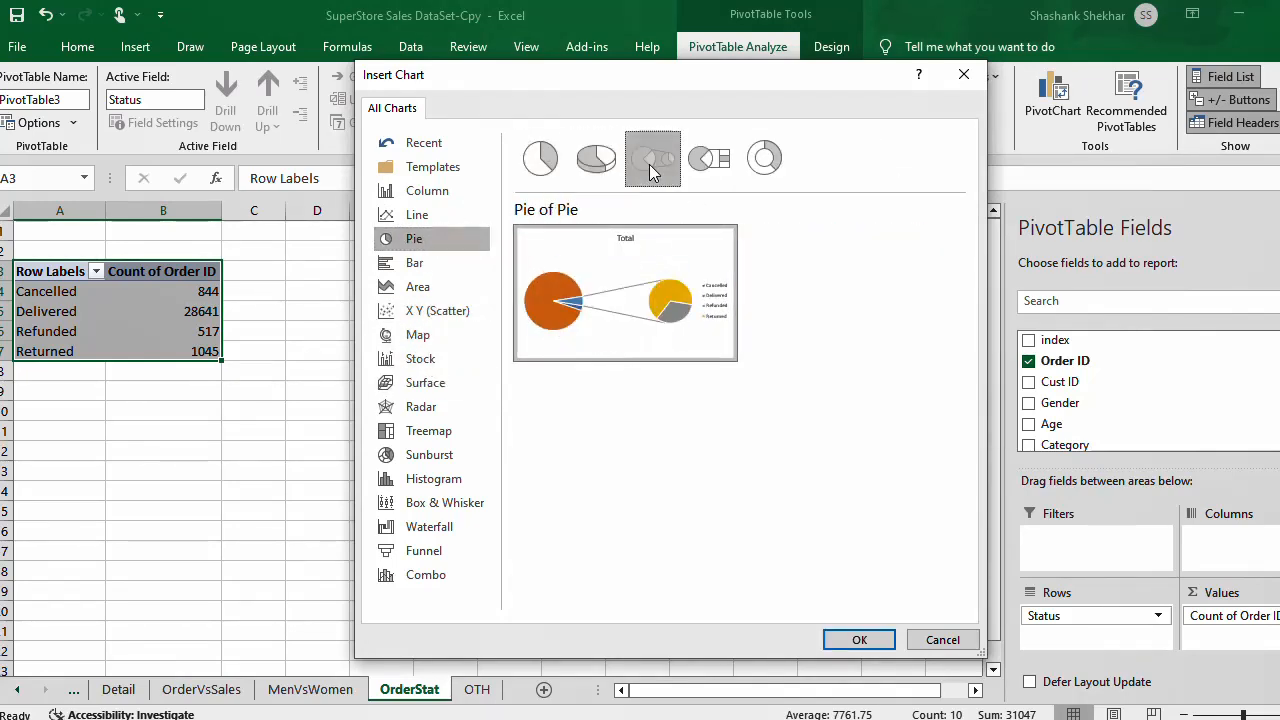
{"action": "left_click", "coordinate": [710, 164]}
{"action": "left_click", "coordinate": [778, 170]}
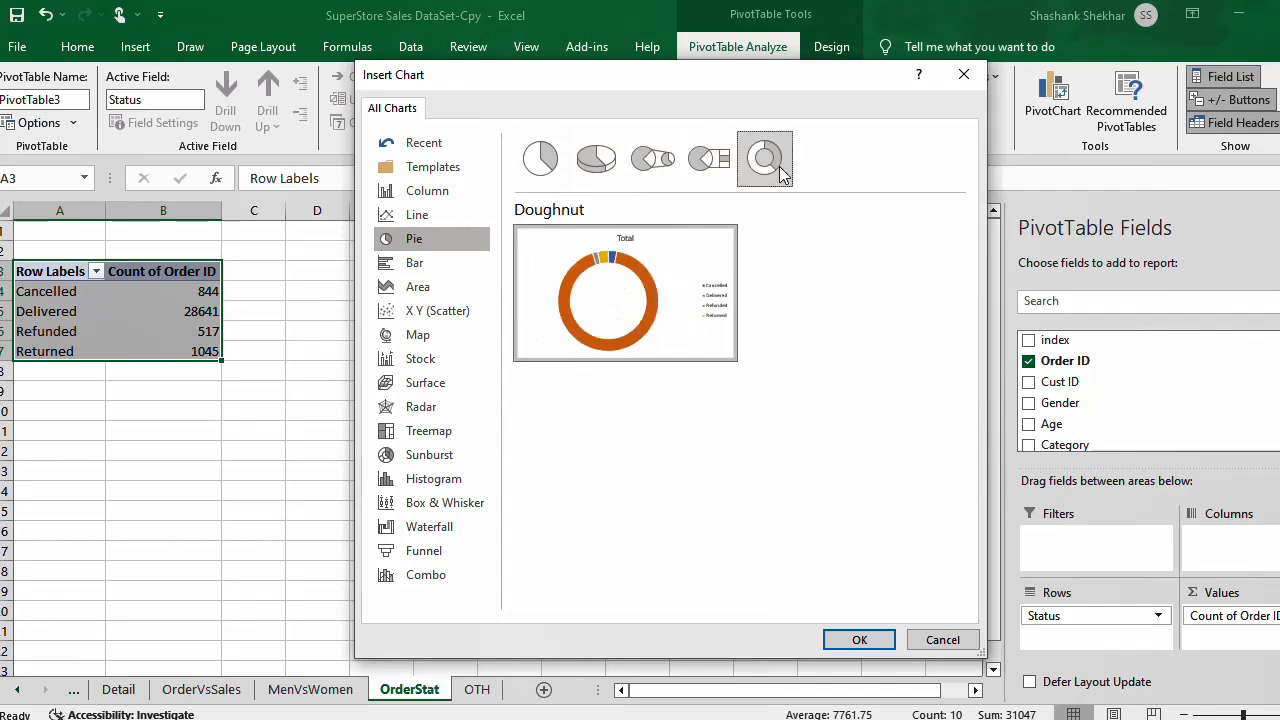
{"action": "left_click", "coordinate": [597, 160]}
{"action": "left_click", "coordinate": [545, 160]}
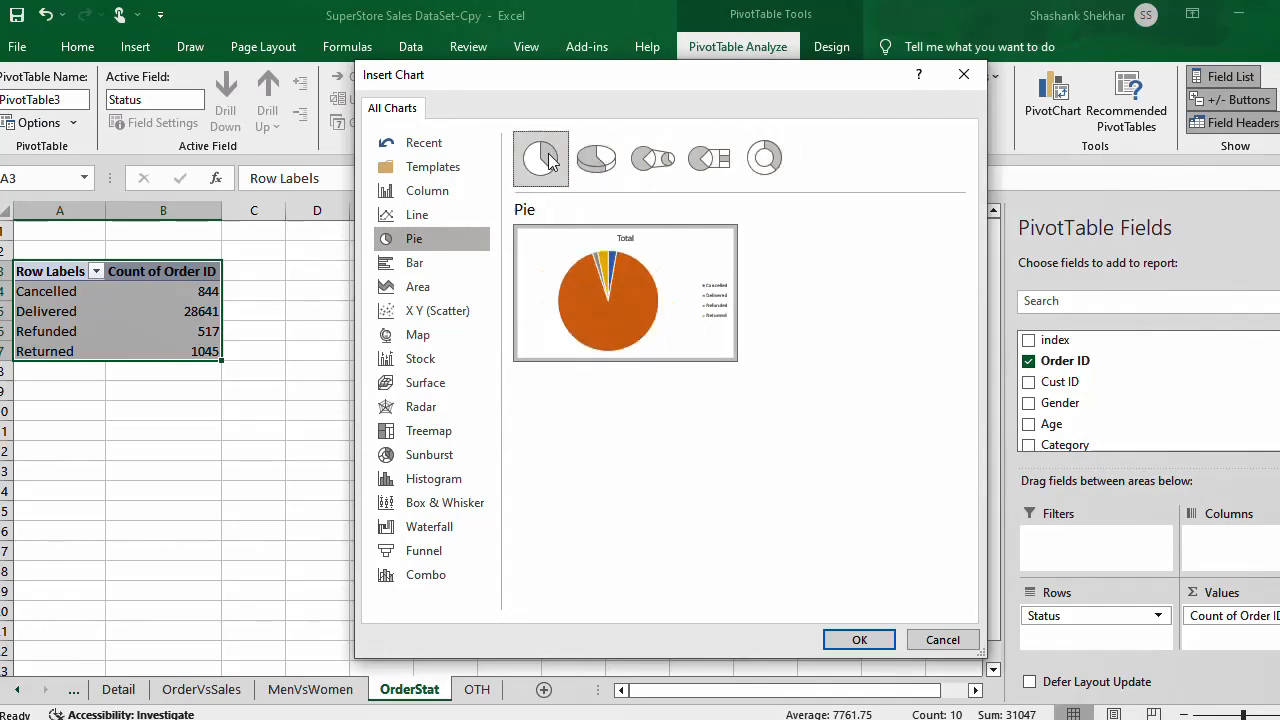
{"action": "left_click", "coordinate": [598, 166]}
{"action": "left_click", "coordinate": [563, 167]}
{"action": "left_click", "coordinate": [590, 162]}
{"action": "left_click", "coordinate": [548, 170]}
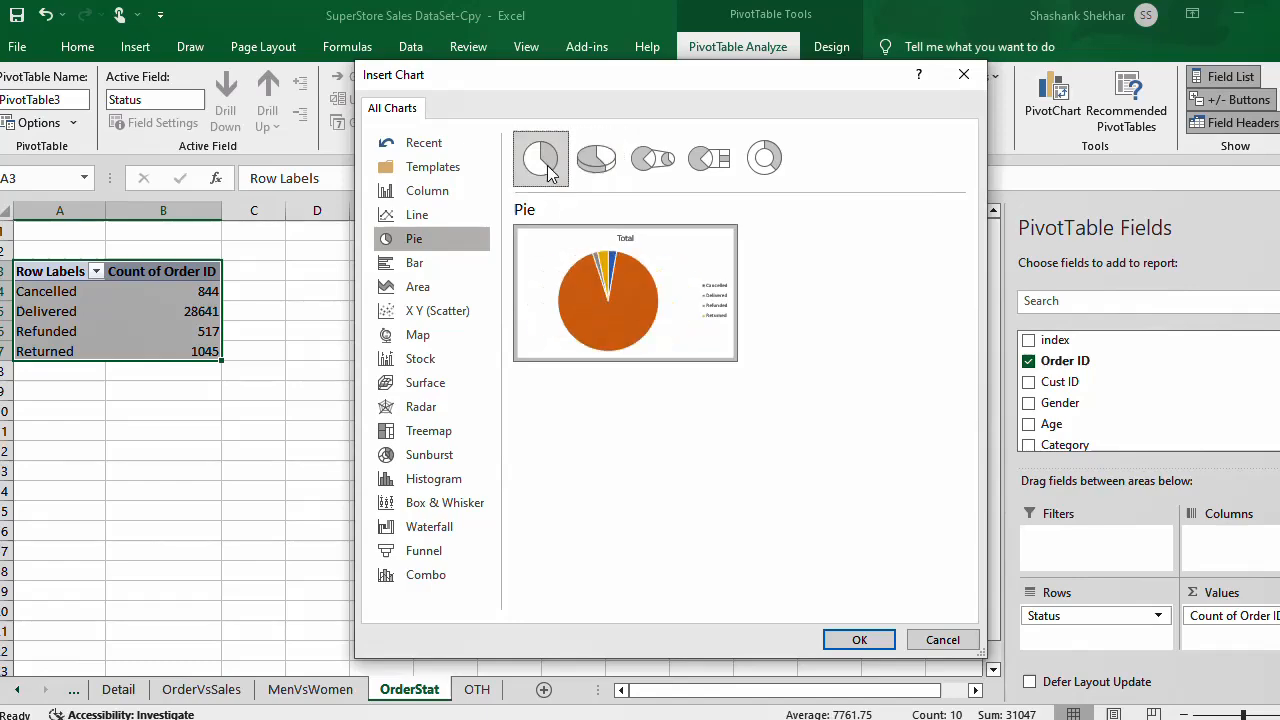
{"action": "left_click", "coordinate": [862, 640]}
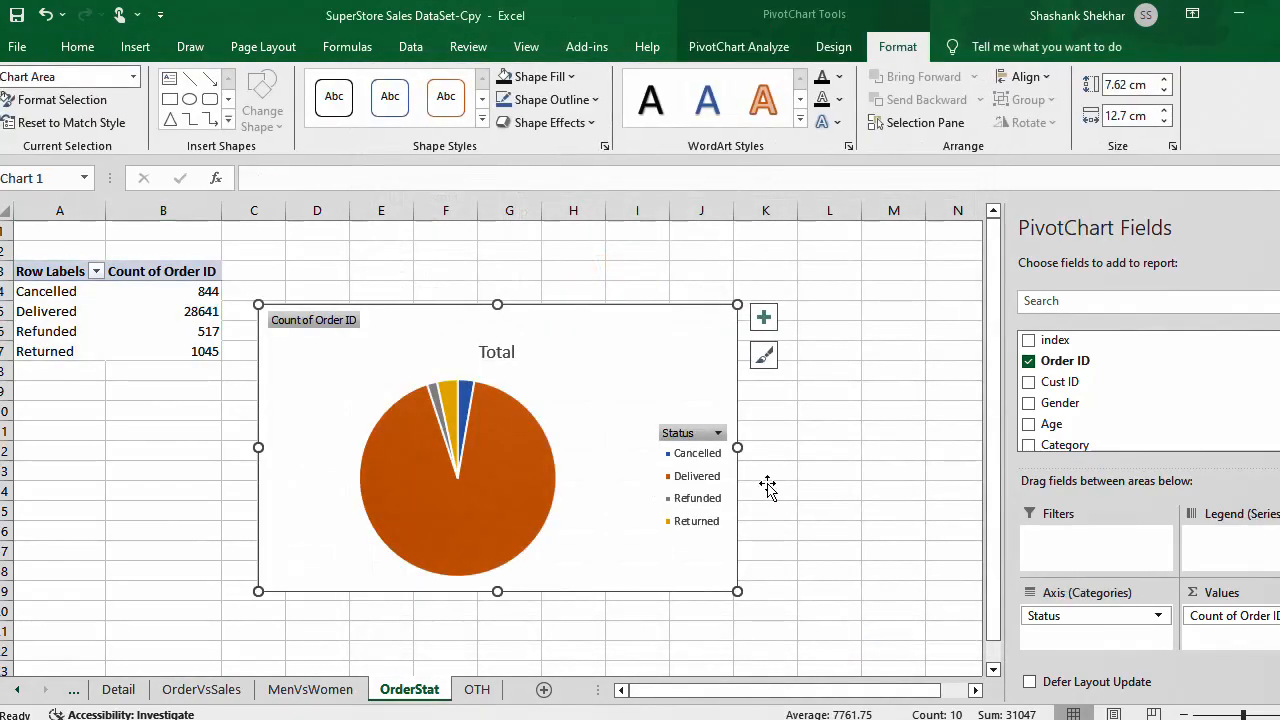
Step: Retitle the pie chart "Order Status" and make the title bold yellow text on a black fill
{"action": "double_click", "coordinate": [510, 352]}
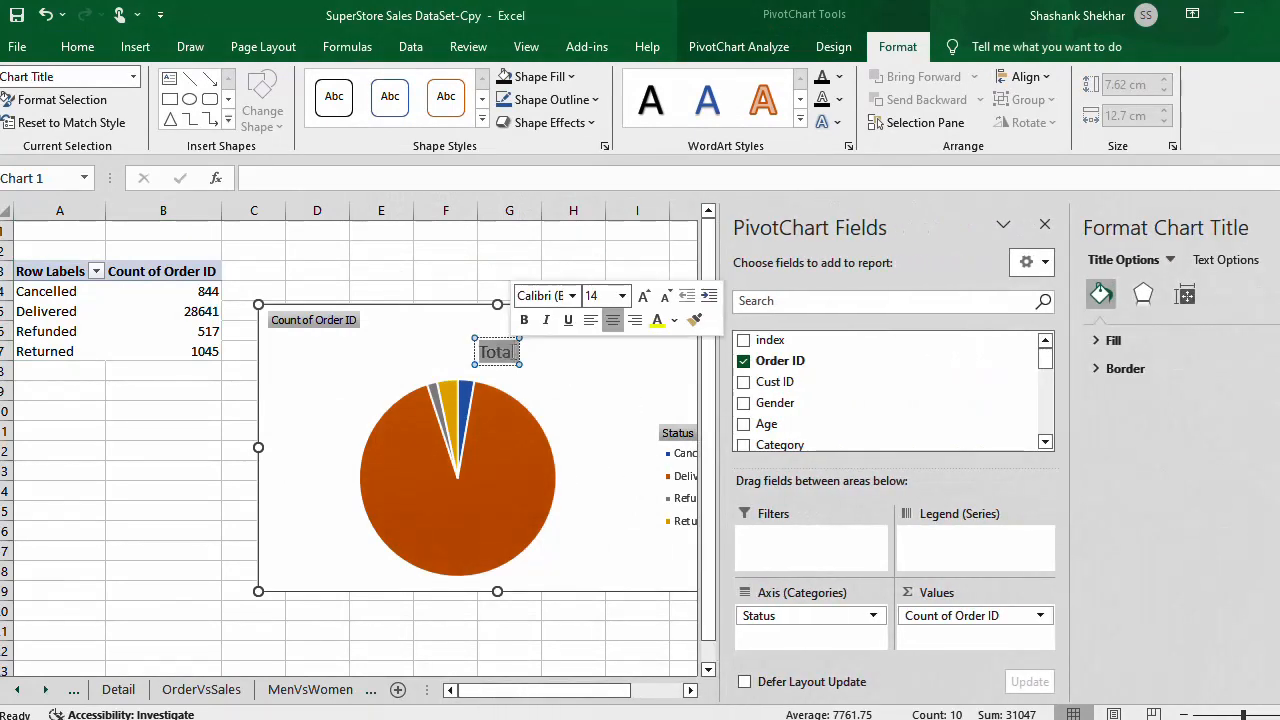
{"action": "type", "text": "Order Status"}
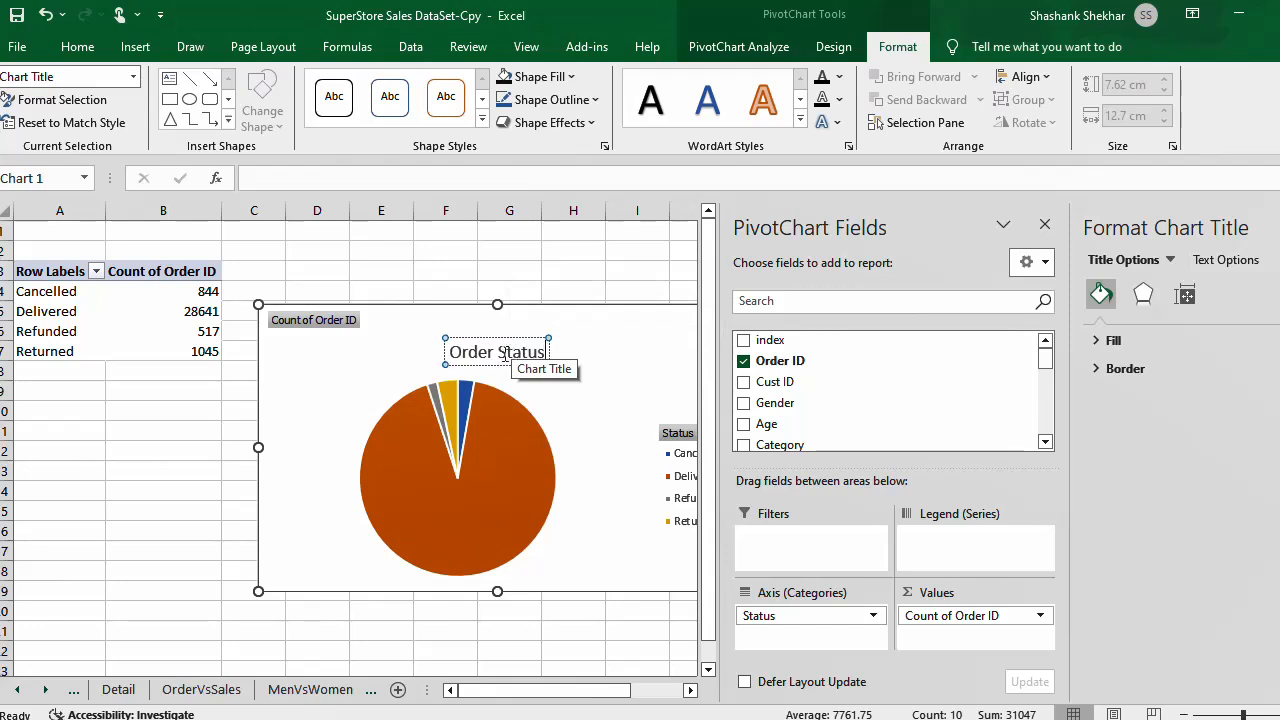
{"action": "key", "text": "ctrl+a"}
{"action": "left_click", "coordinate": [80, 47]}
{"action": "left_click", "coordinate": [242, 115]}
{"action": "left_click", "coordinate": [288, 119]}
{"action": "left_click", "coordinate": [103, 117]}
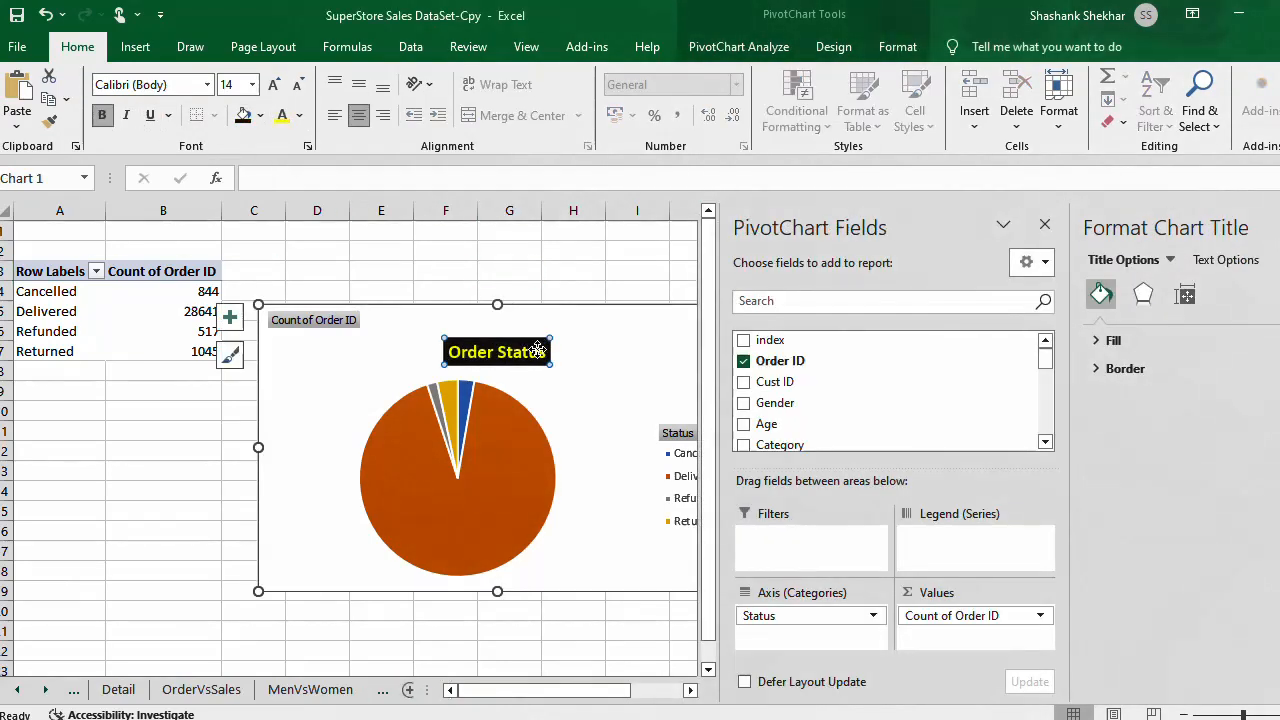
Step: Move the chart title up and slightly left above the pie, and hide the value field button on the chart
{"action": "left_click_drag", "start_coordinate": [531, 336], "coordinate": [503, 316]}
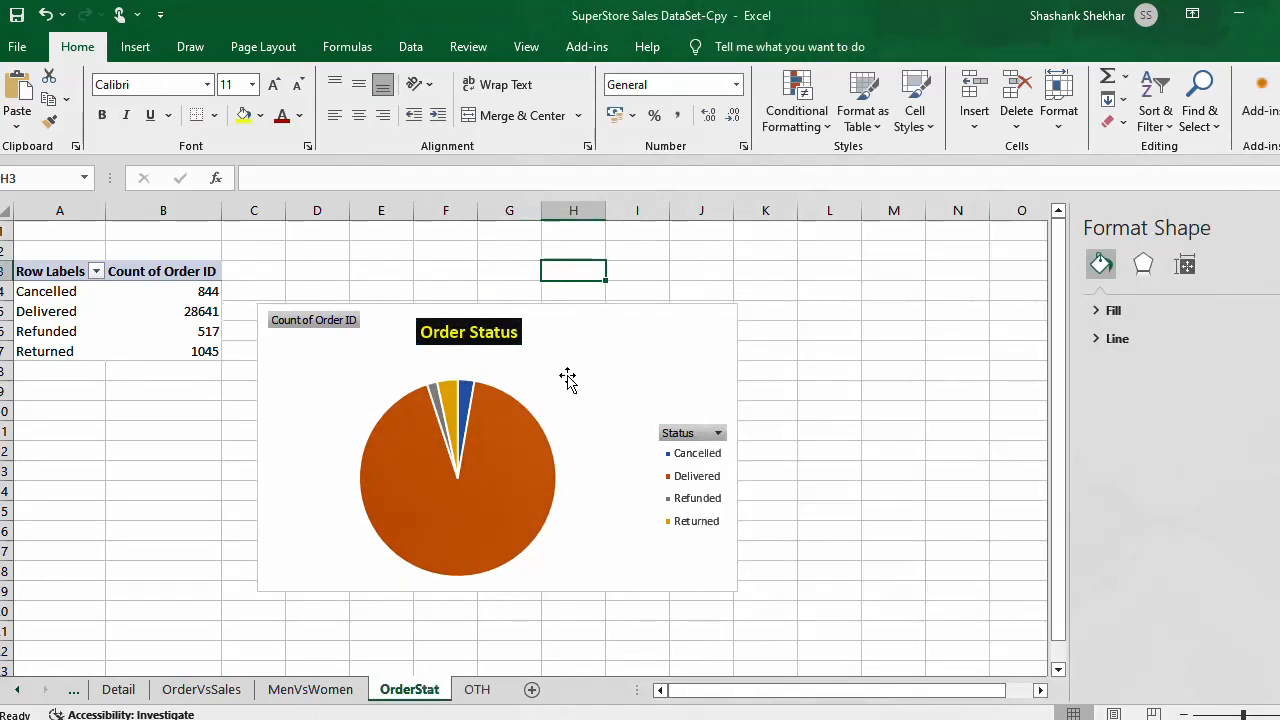
{"action": "left_click", "coordinate": [289, 320]}
{"action": "right_click", "coordinate": [310, 328]}
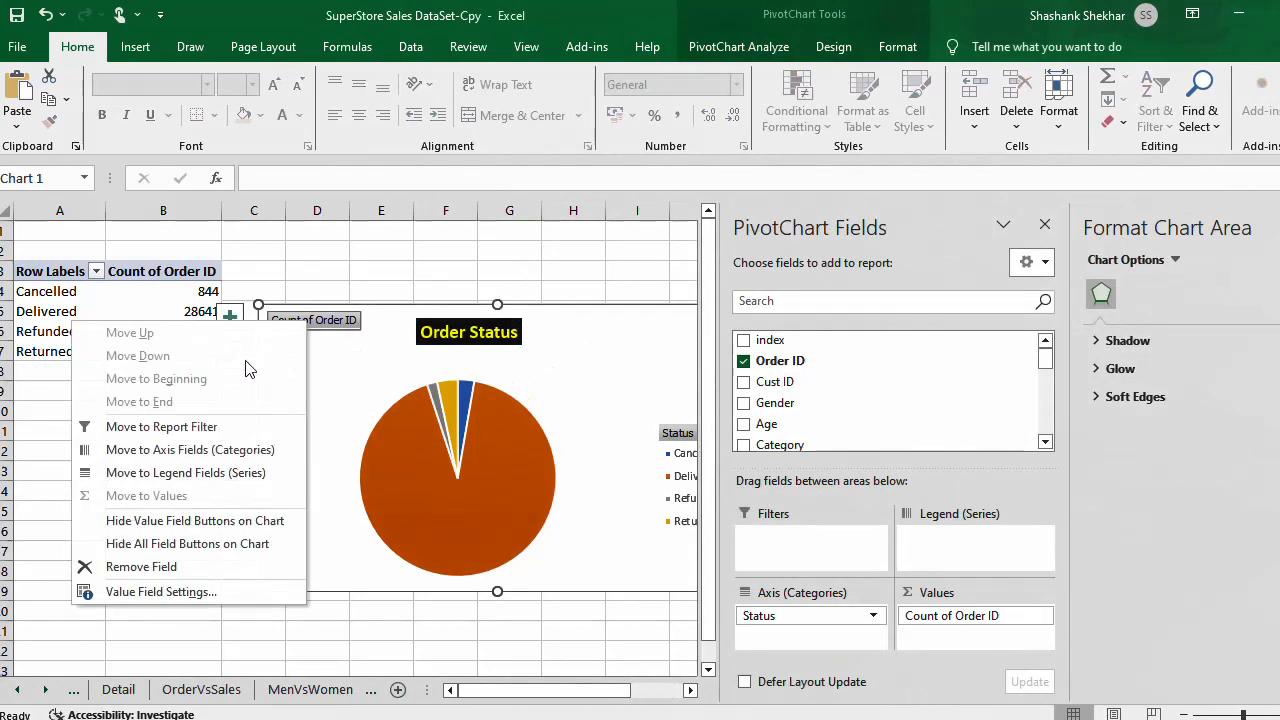
{"action": "left_click", "coordinate": [187, 521]}
{"action": "left_click", "coordinate": [612, 249]}
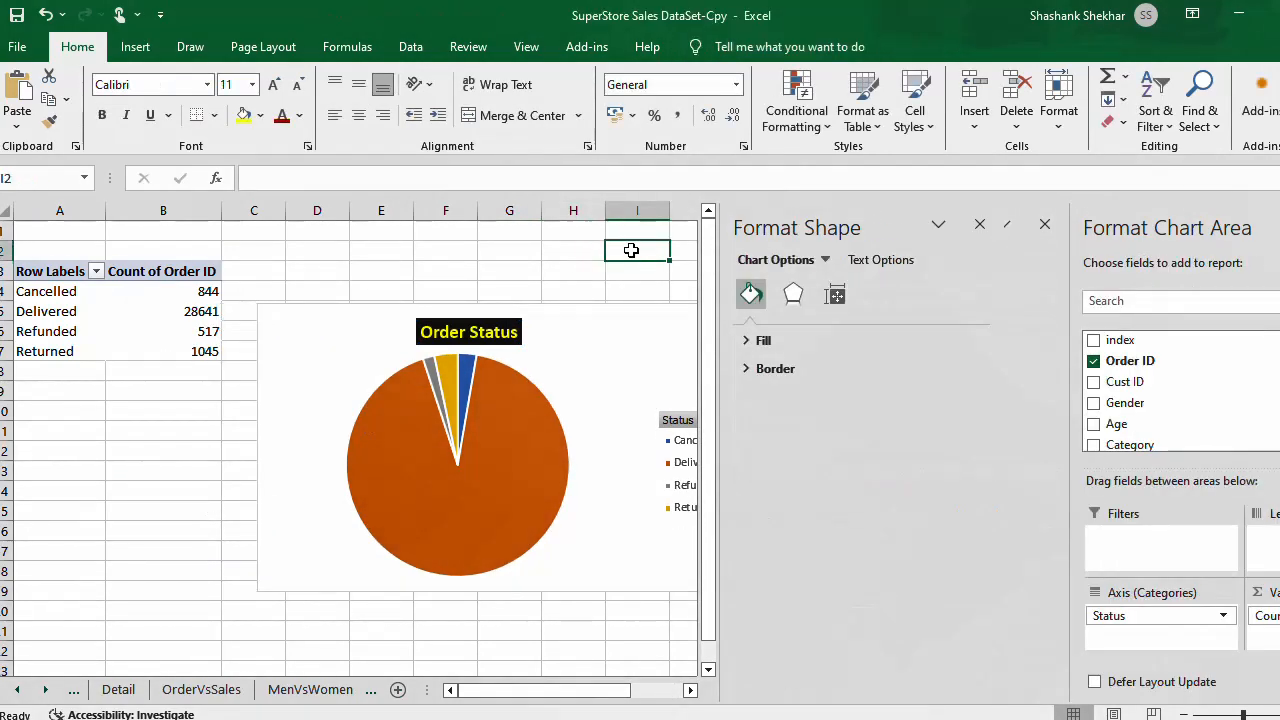
Step: Move the pie chart left and slightly up so its whole legend fits beside the field list
{"action": "left_click", "coordinate": [700, 450]}
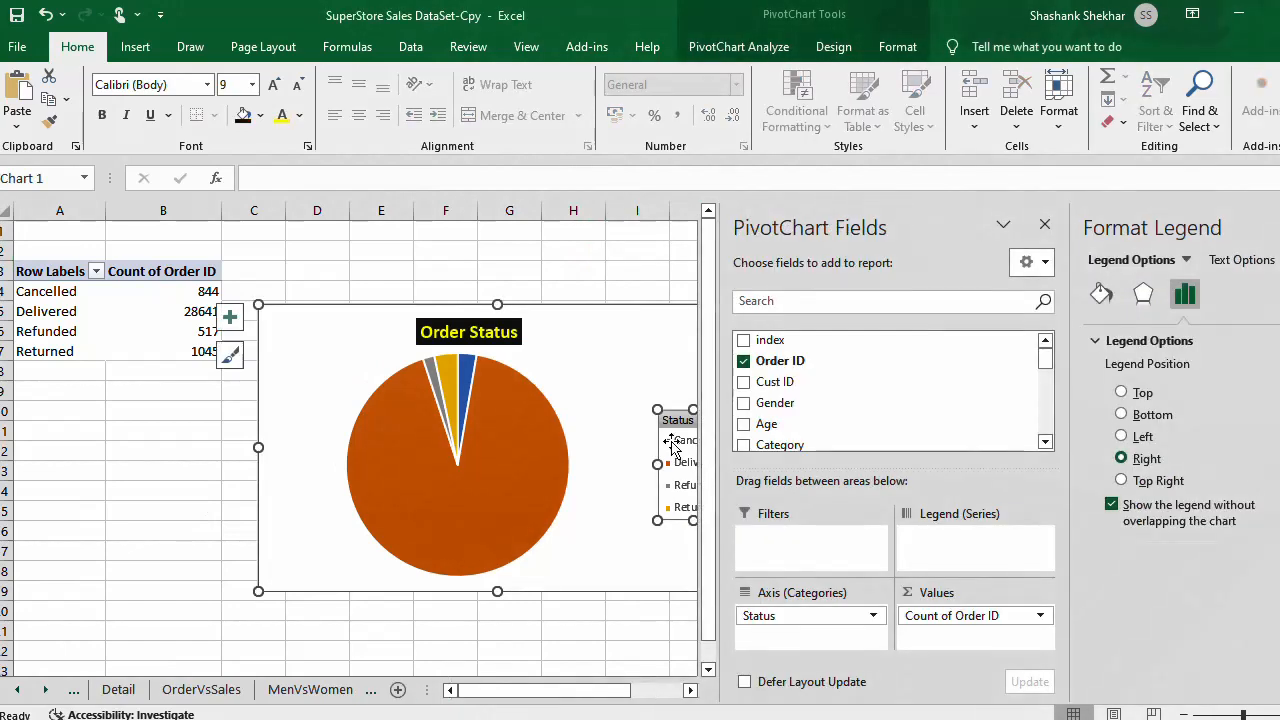
{"action": "left_click", "coordinate": [672, 440]}
{"action": "left_click", "coordinate": [654, 406]}
{"action": "left_click", "coordinate": [684, 443]}
{"action": "left_click", "coordinate": [681, 443]}
{"action": "left_click", "coordinate": [643, 404]}
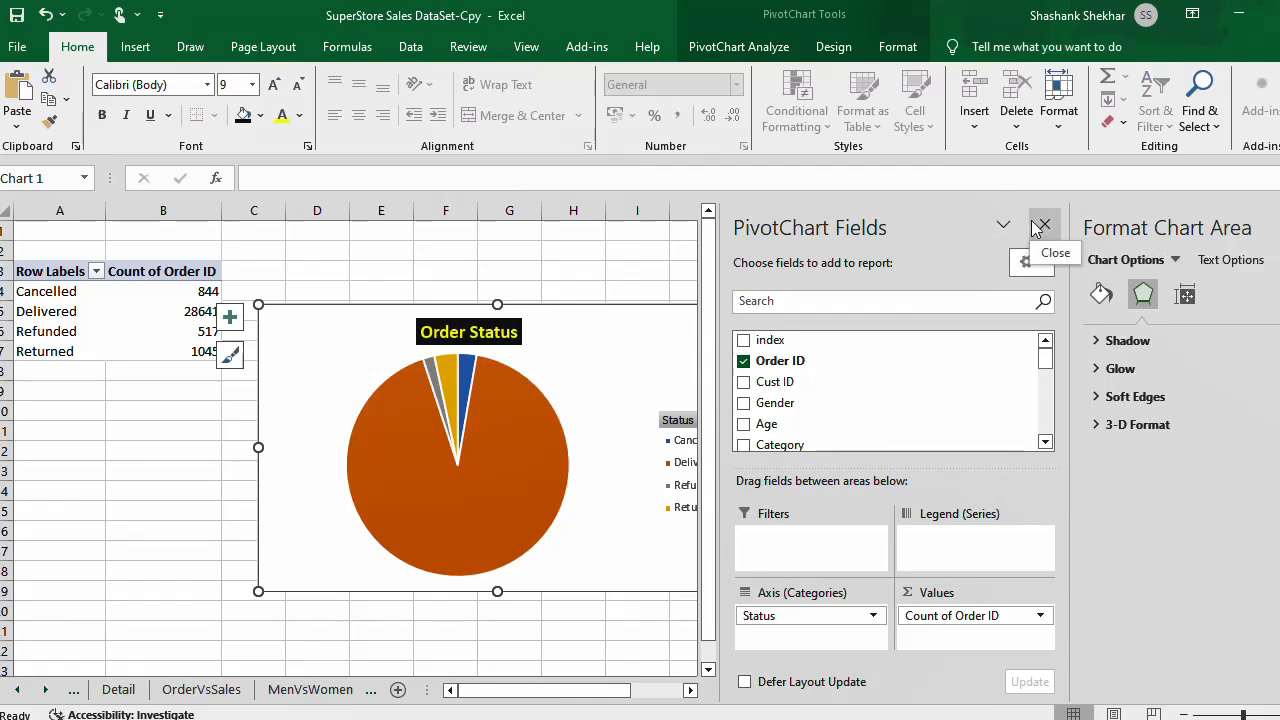
{"action": "left_click_drag", "start_coordinate": [563, 320], "coordinate": [463, 306]}
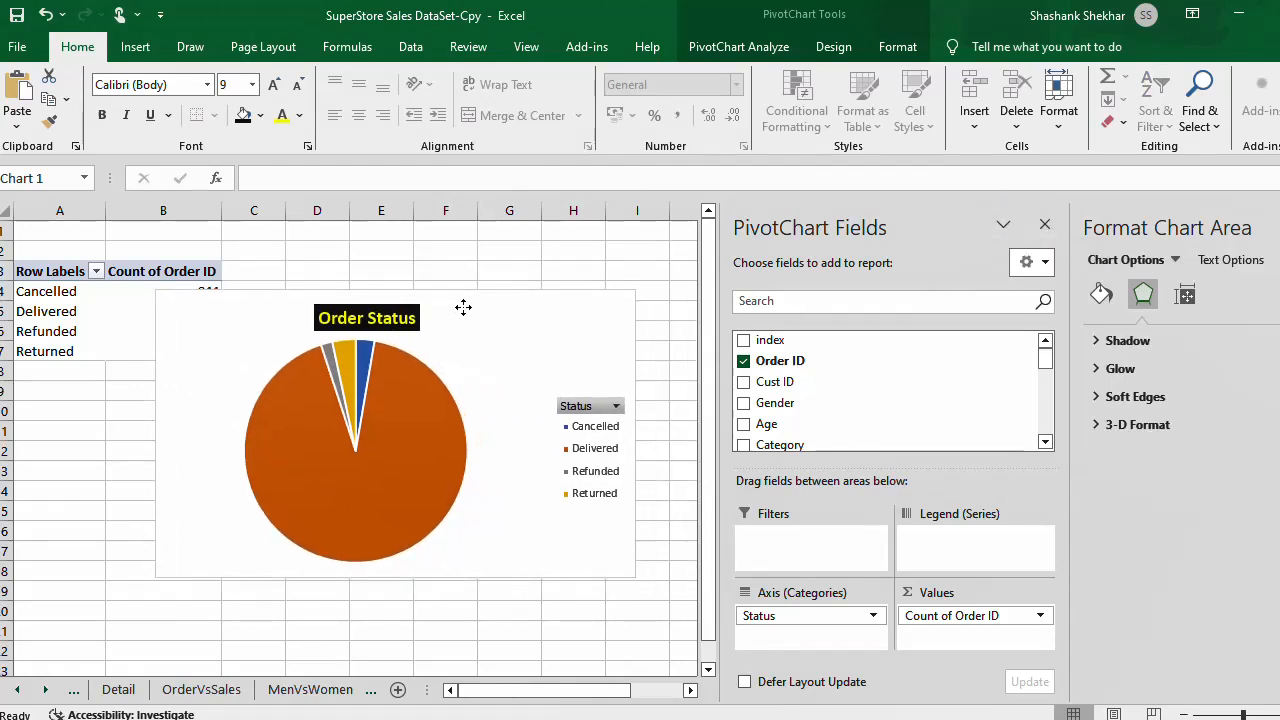
Step: Close the PivotChart field list and rotate the Order Status pie by setting its angle of first slice to 99°
{"action": "left_click", "coordinate": [360, 376]}
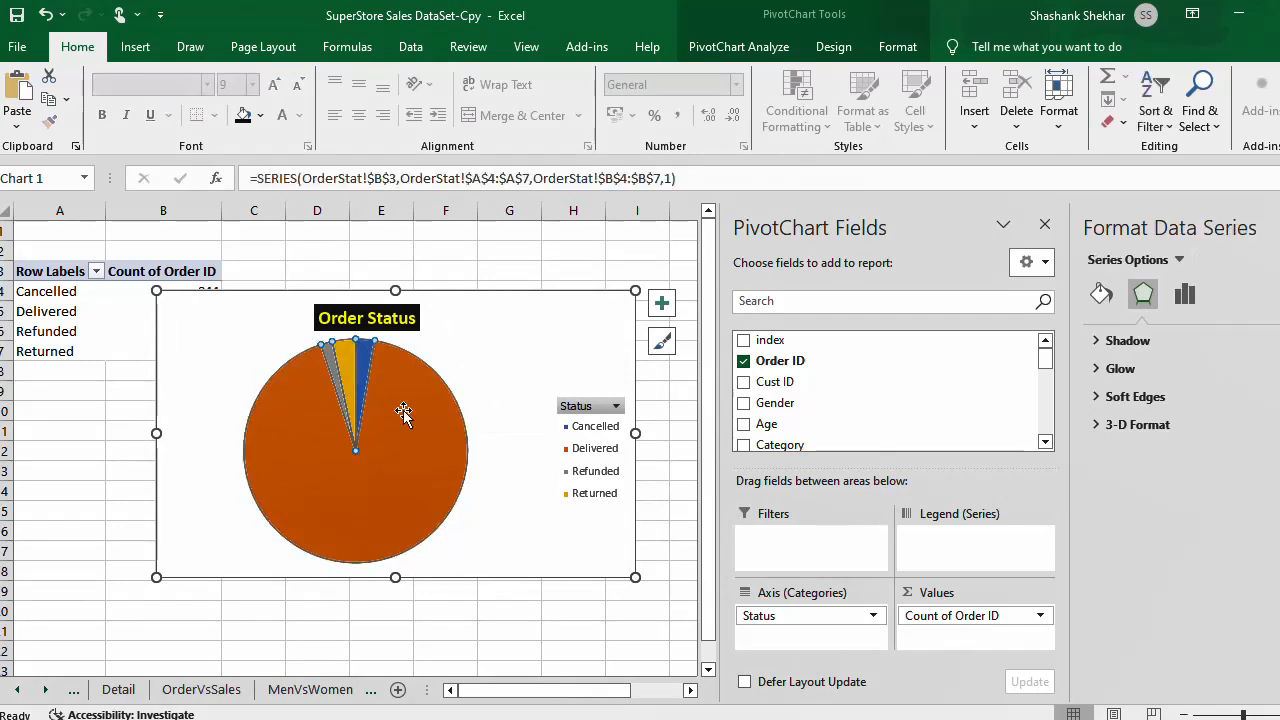
{"action": "left_click", "coordinate": [431, 424]}
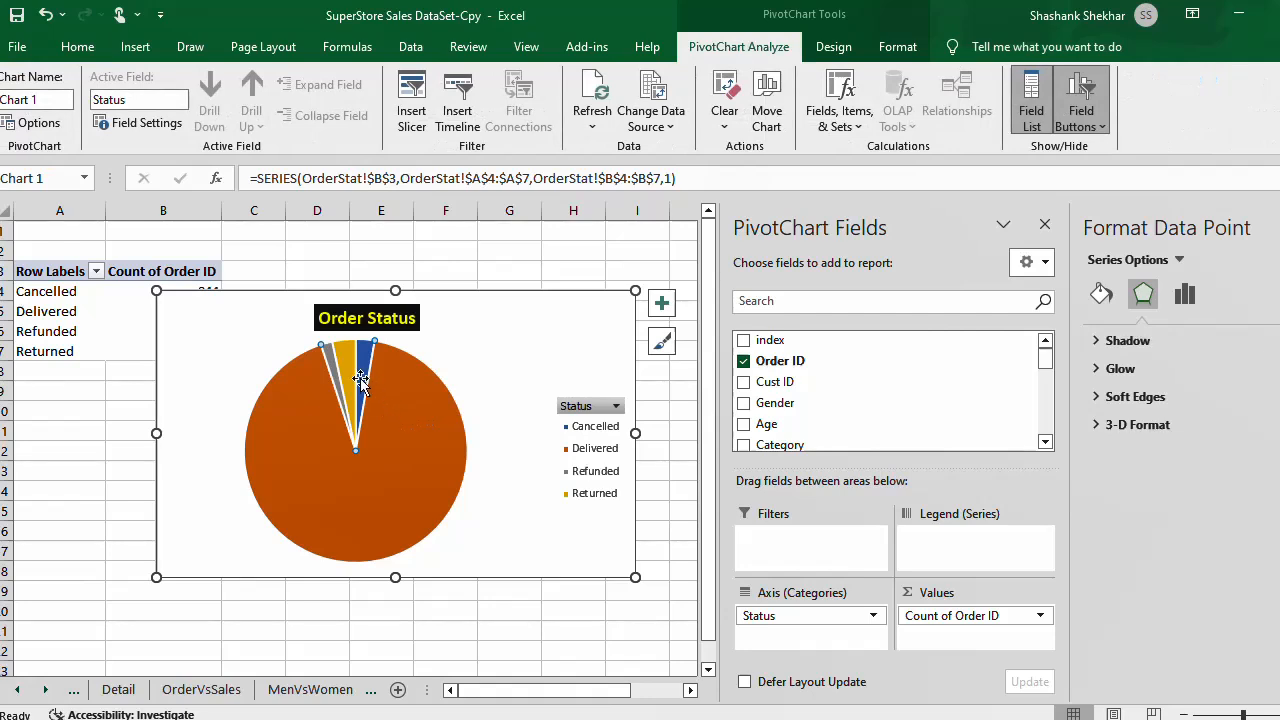
{"action": "left_click", "coordinate": [1045, 224]}
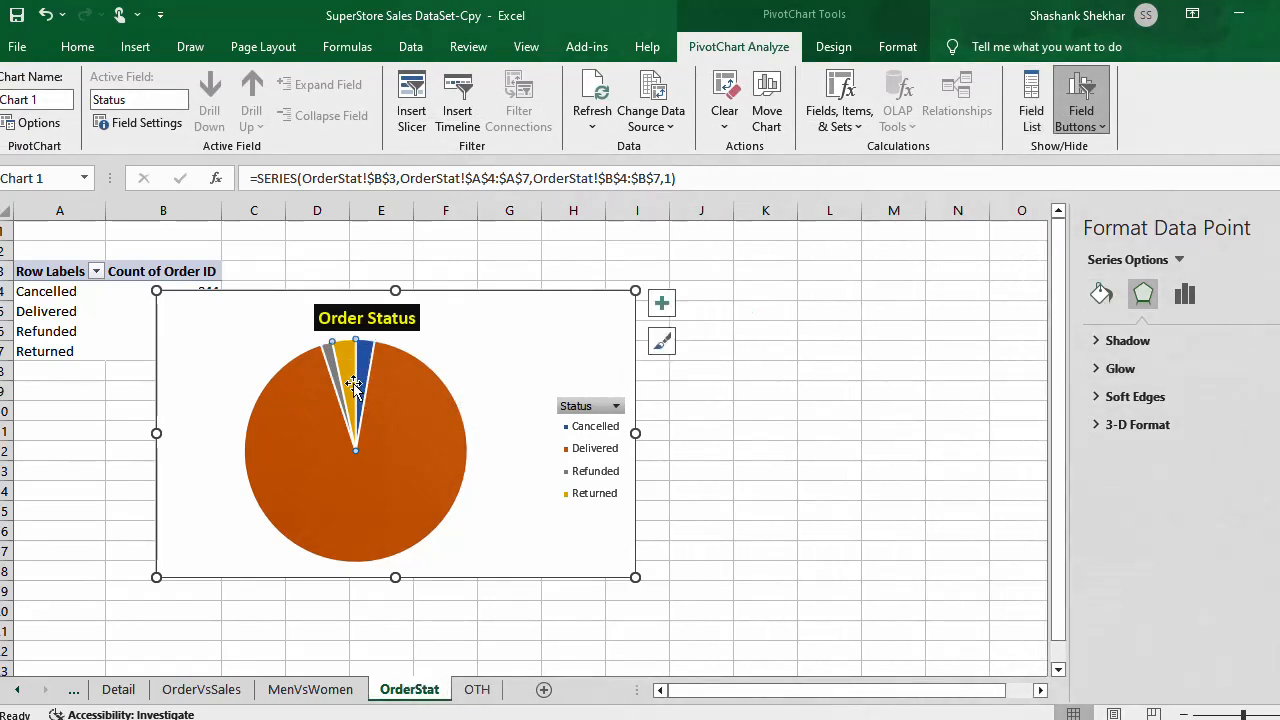
{"action": "left_click", "coordinate": [1187, 298]}
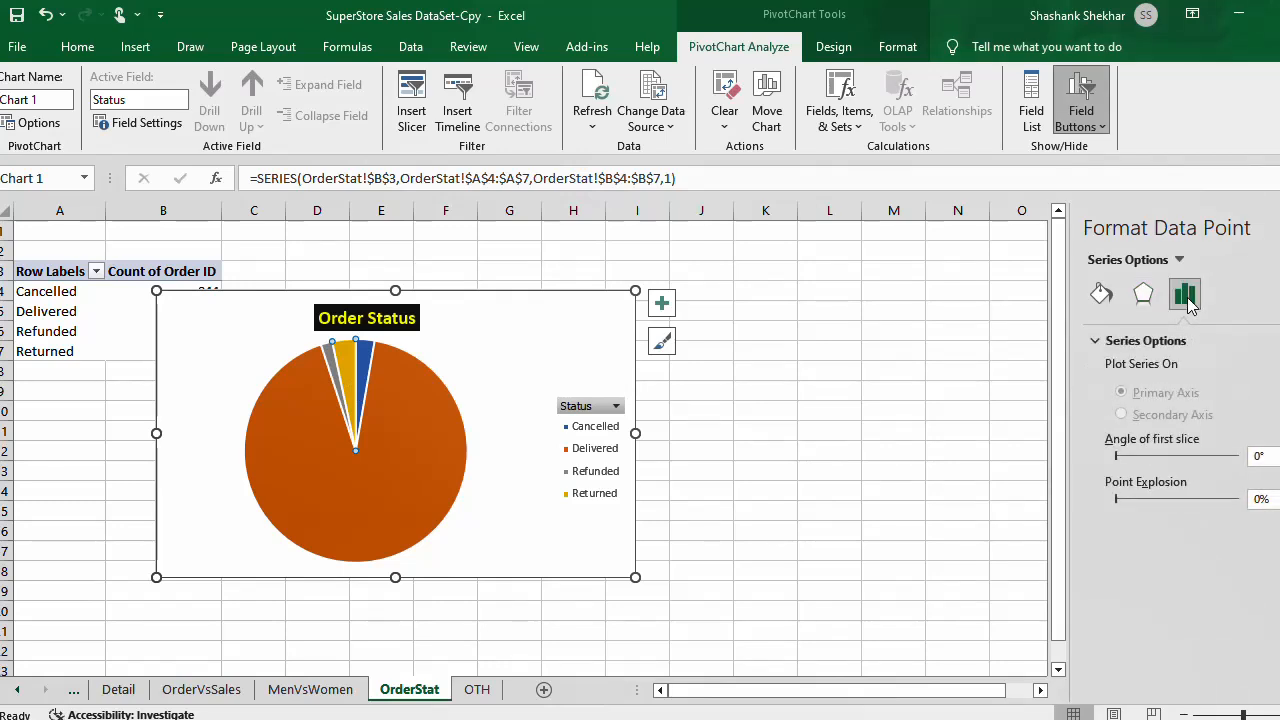
{"action": "left_click_drag", "start_coordinate": [1117, 458], "coordinate": [1155, 465]}
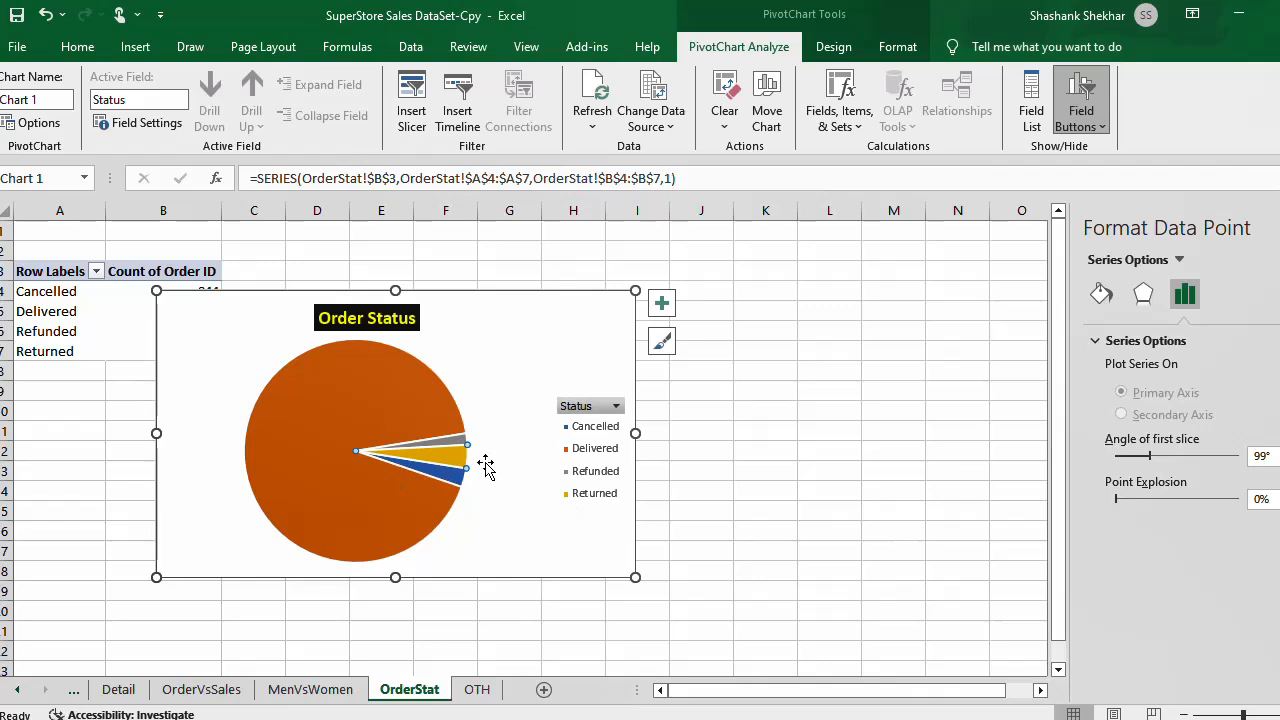
{"action": "left_click", "coordinate": [772, 468]}
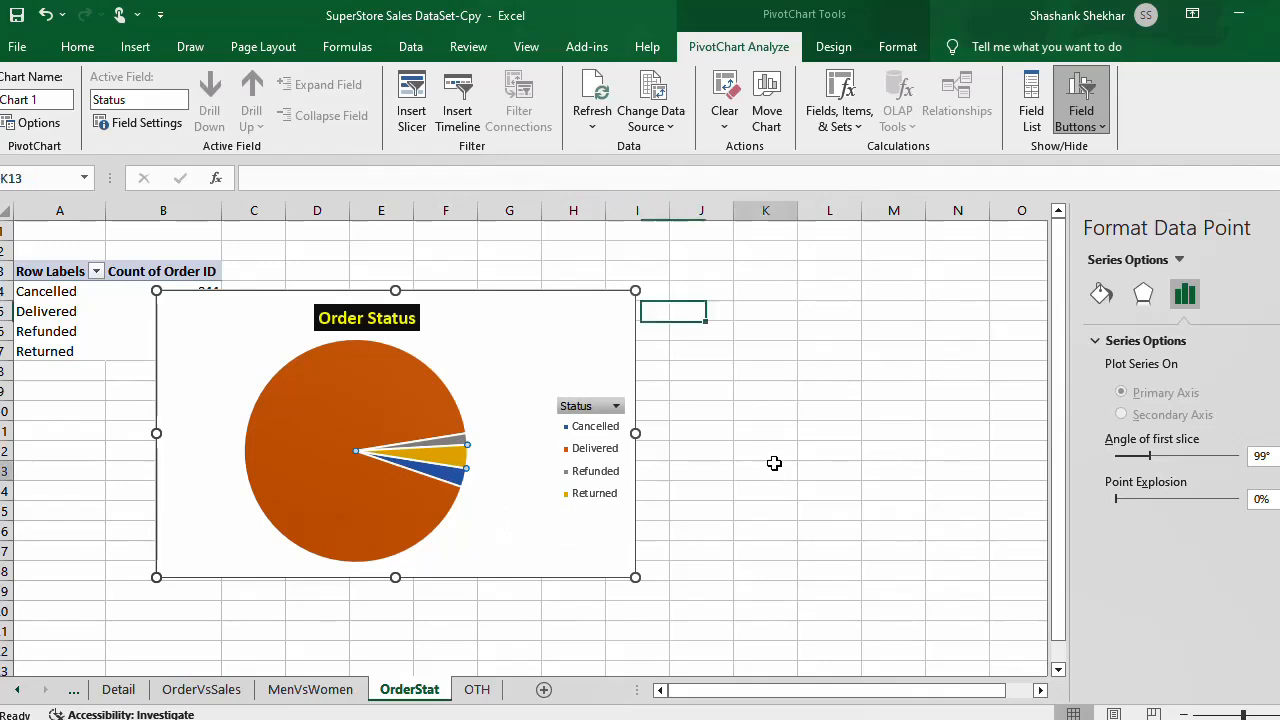
Step: Add data labels to the whole pie series in the Data Callout style
{"action": "left_click", "coordinate": [441, 430]}
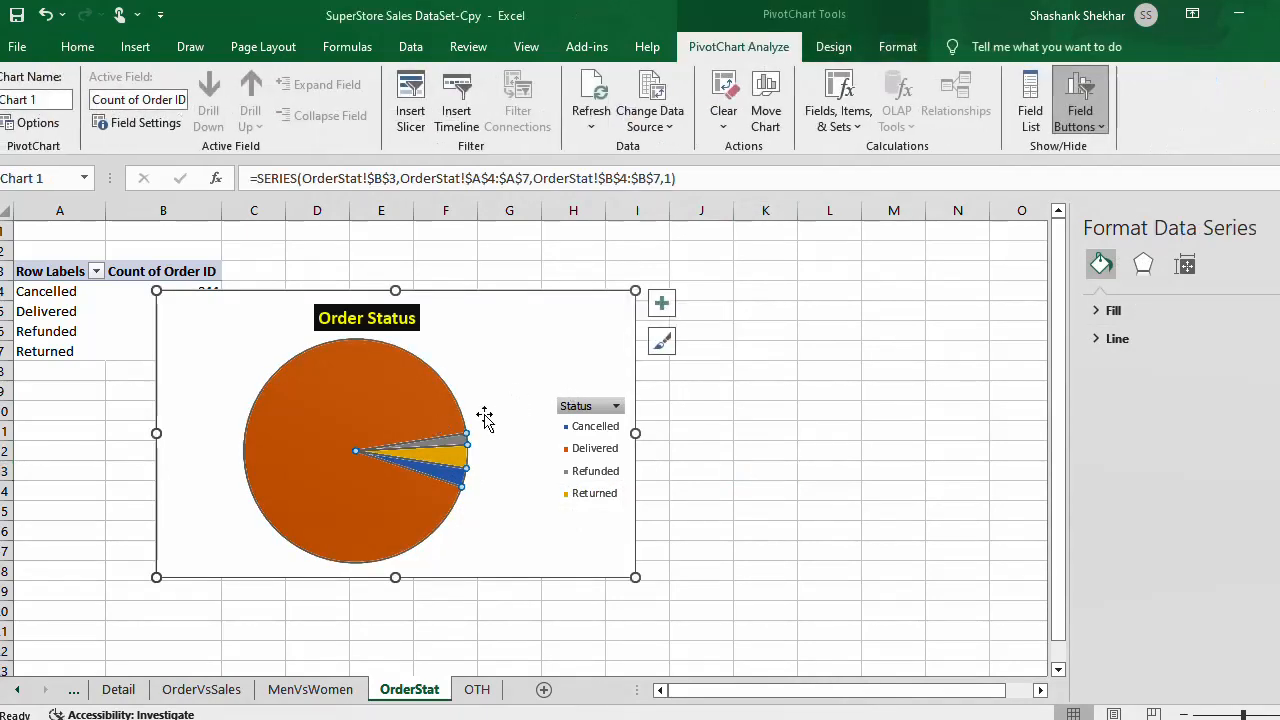
{"action": "left_click", "coordinate": [668, 316]}
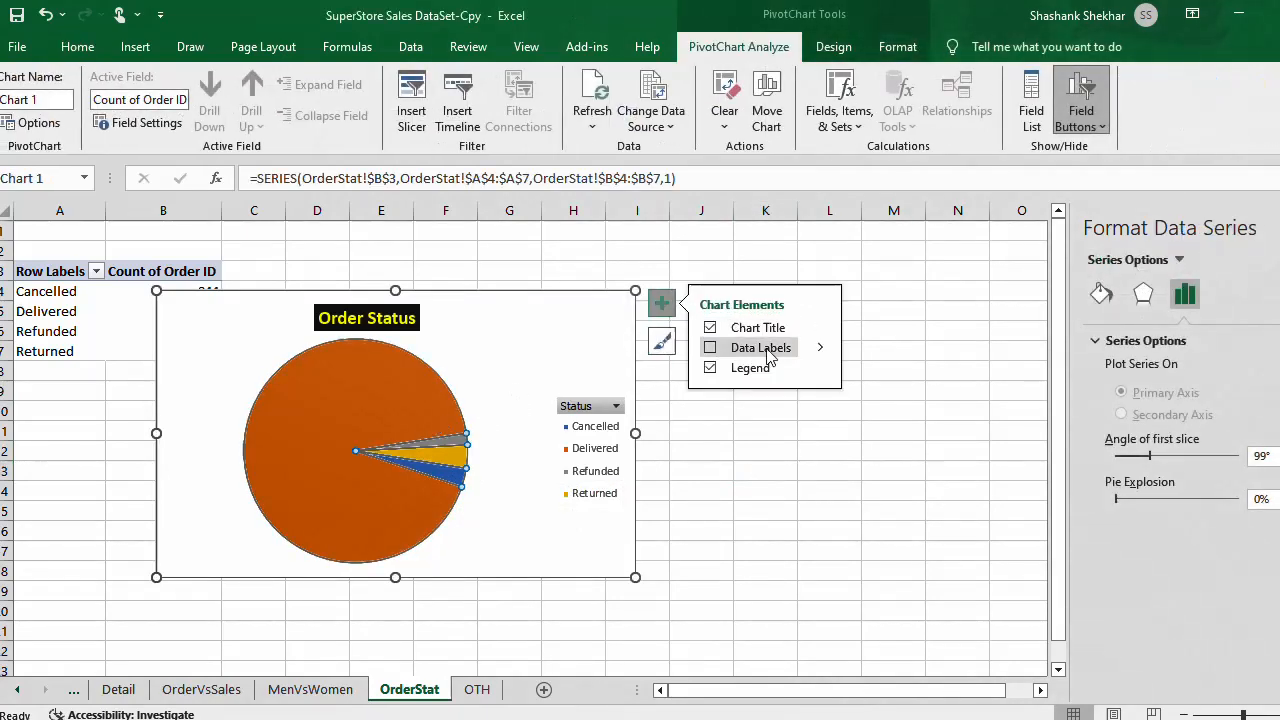
{"action": "left_click", "coordinate": [822, 350]}
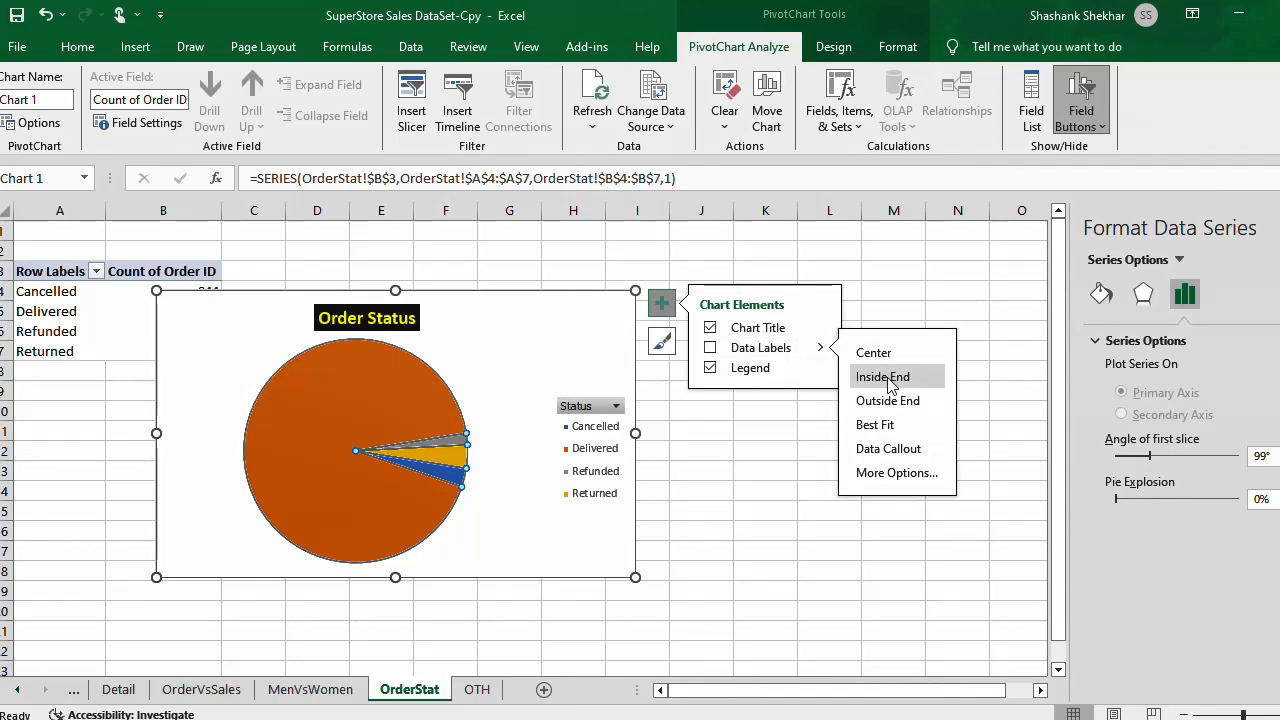
{"action": "left_click", "coordinate": [926, 458]}
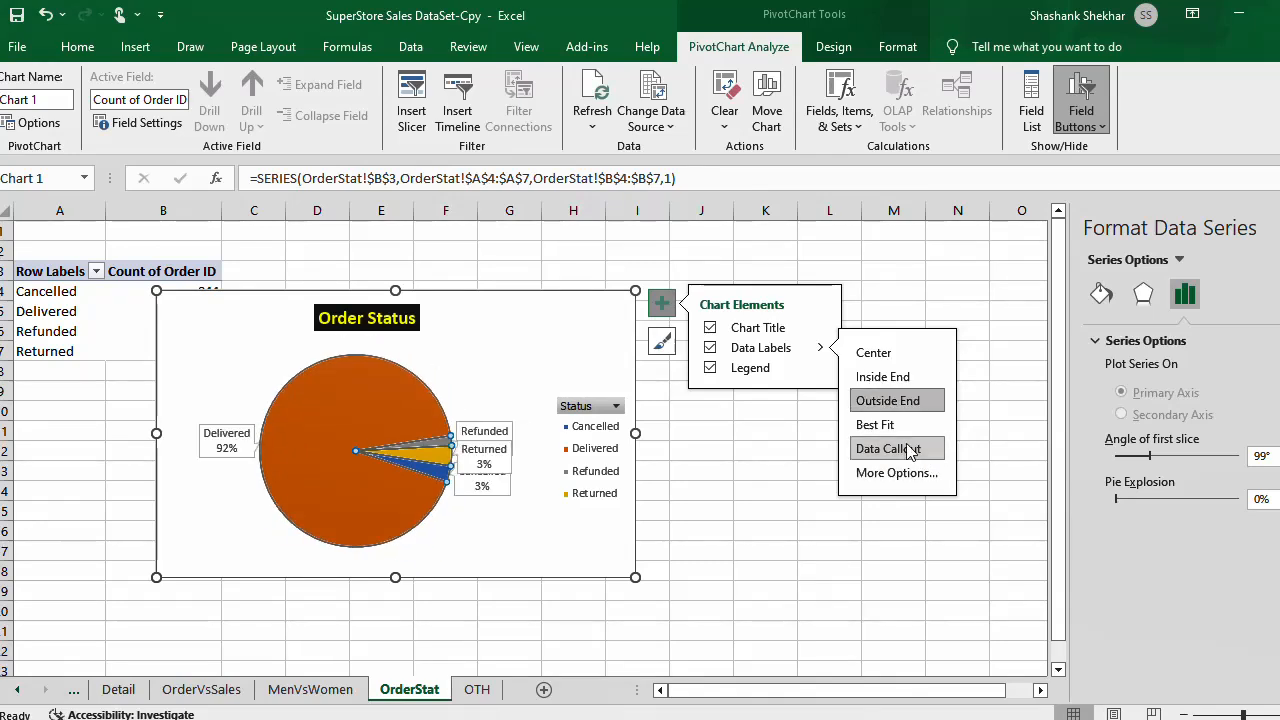
{"action": "left_click", "coordinate": [745, 512]}
{"action": "left_click", "coordinate": [497, 490]}
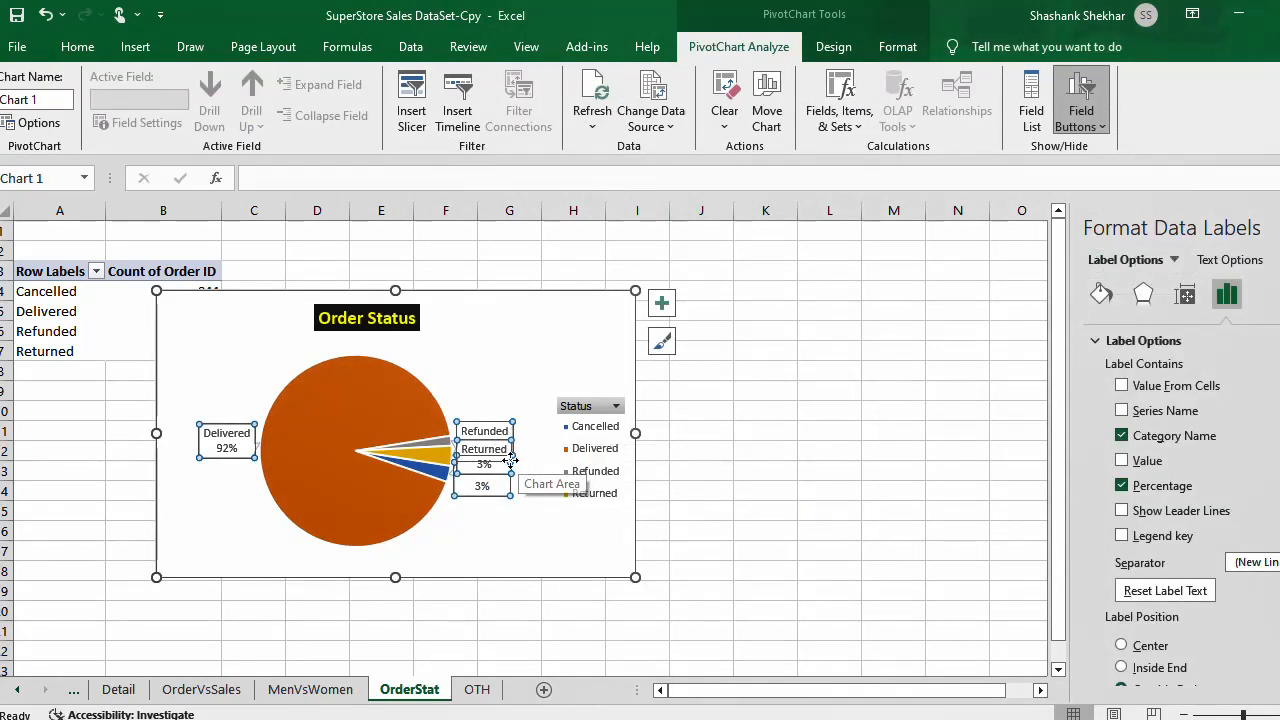
{"action": "left_click_drag", "start_coordinate": [512, 459], "coordinate": [530, 458]}
{"action": "key", "text": "ctrl+z"}
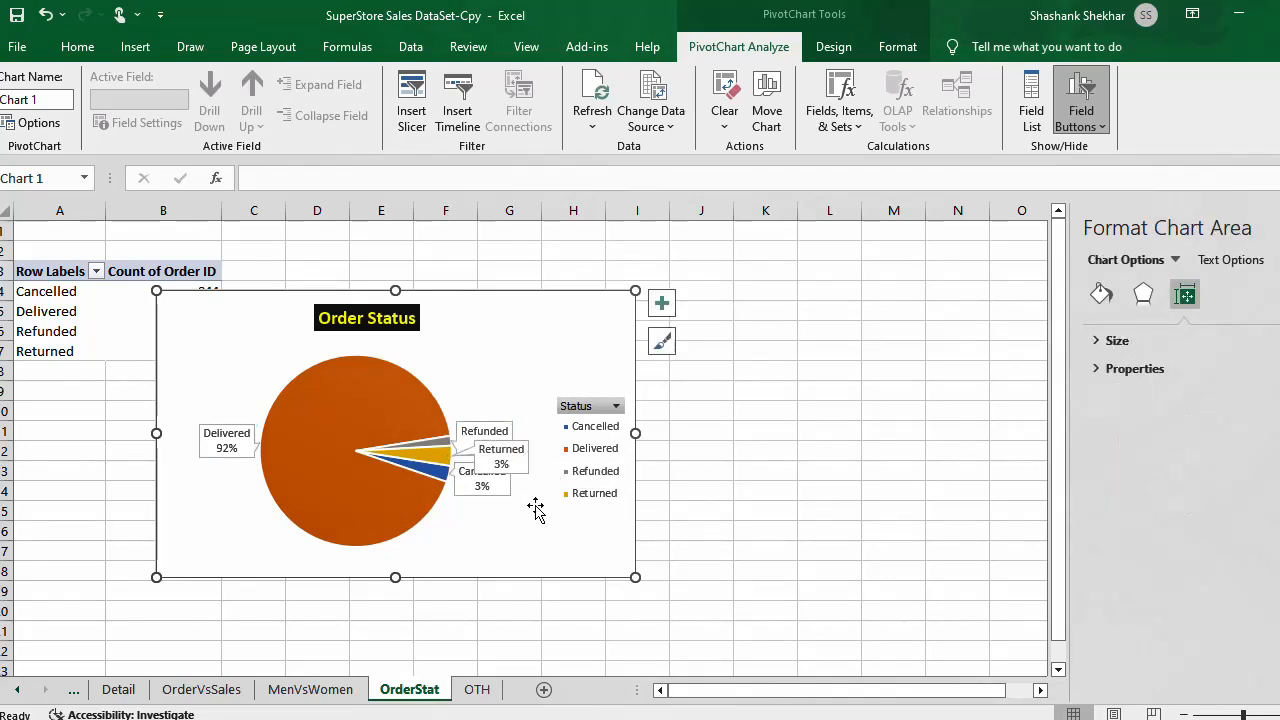
{"action": "left_click", "coordinate": [835, 511]}
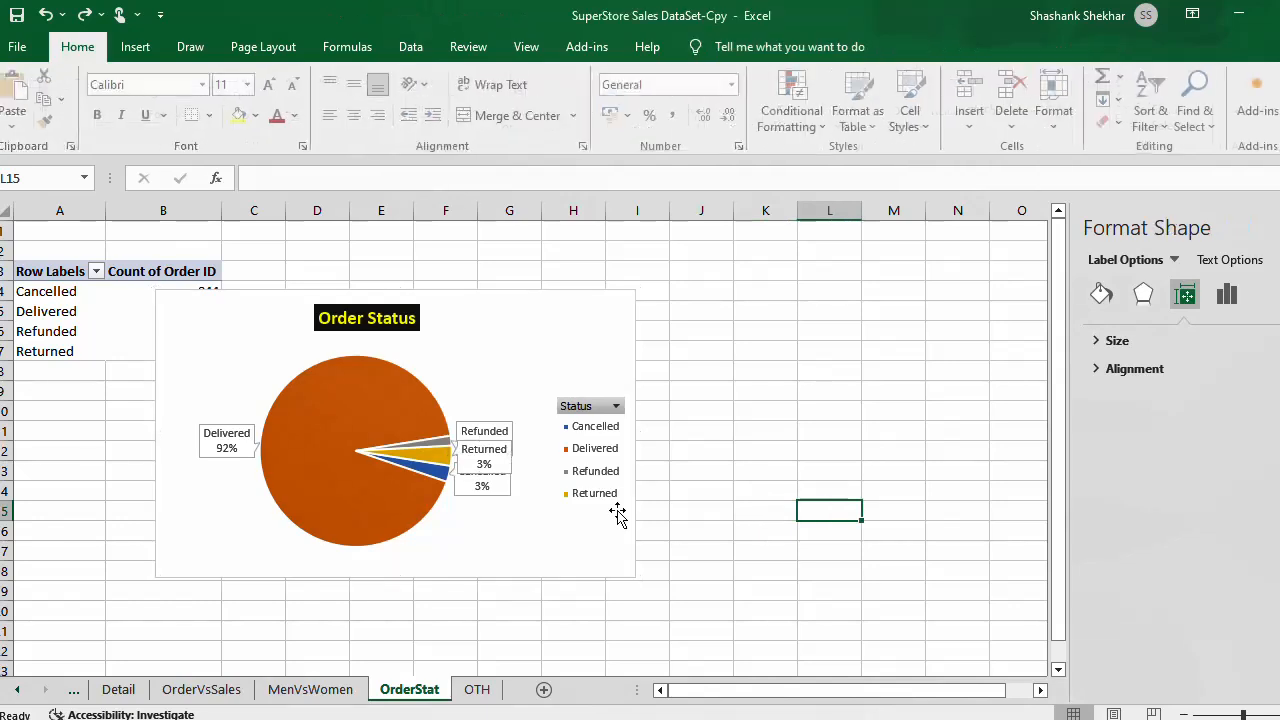
Step: Look through the Delivered slice's effects and fill options and open the formatting options of its data label
{"action": "left_click", "coordinate": [402, 403]}
{"action": "left_click", "coordinate": [402, 403]}
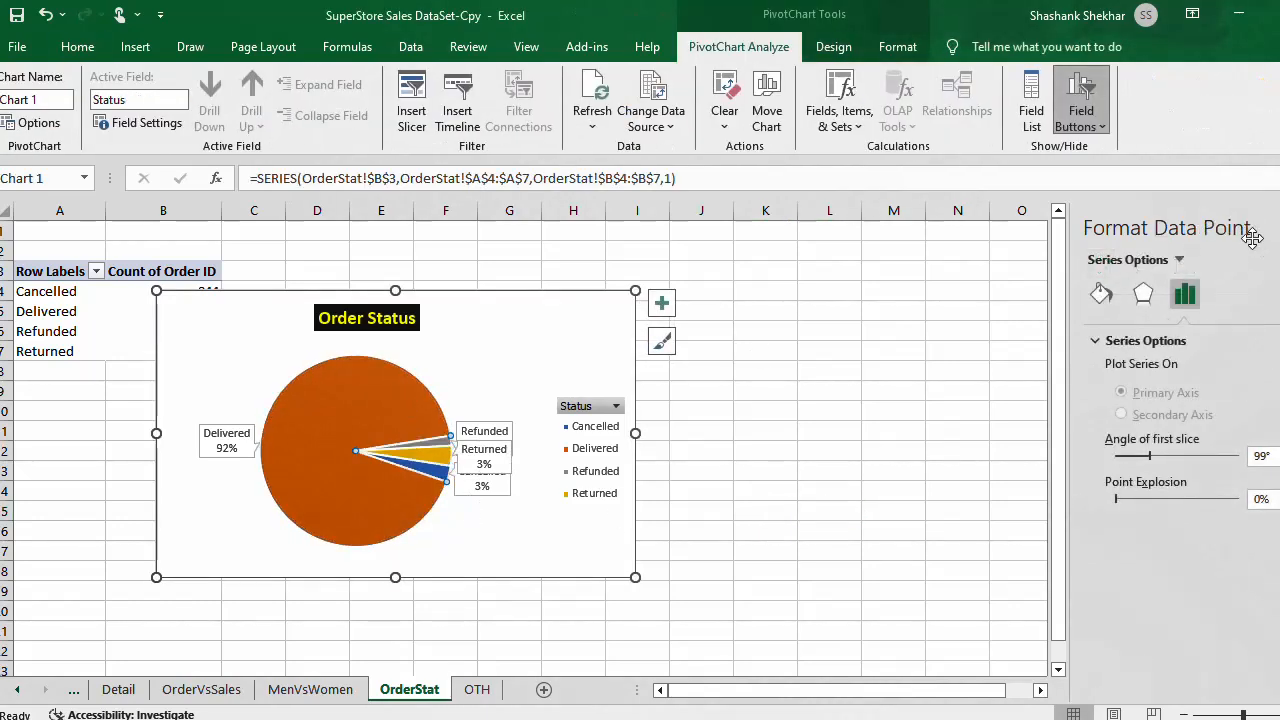
{"action": "left_click", "coordinate": [1143, 290]}
{"action": "left_click", "coordinate": [1106, 295]}
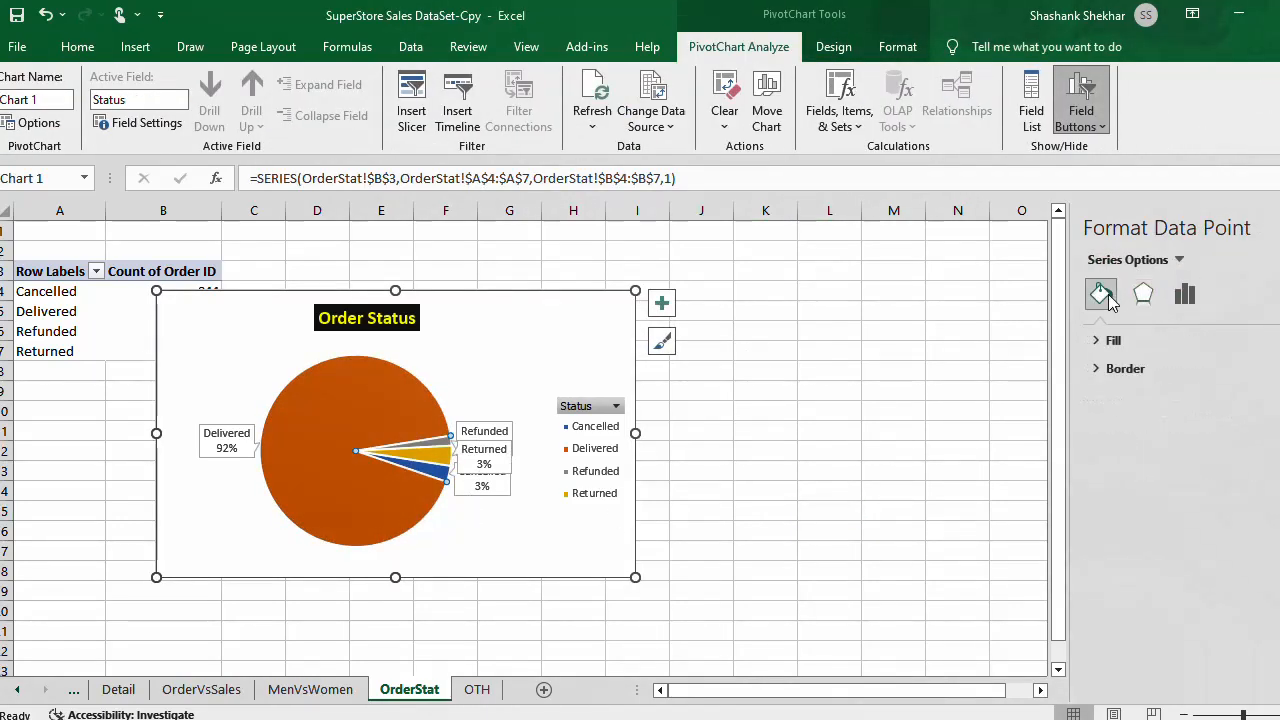
{"action": "right_click", "coordinate": [424, 421]}
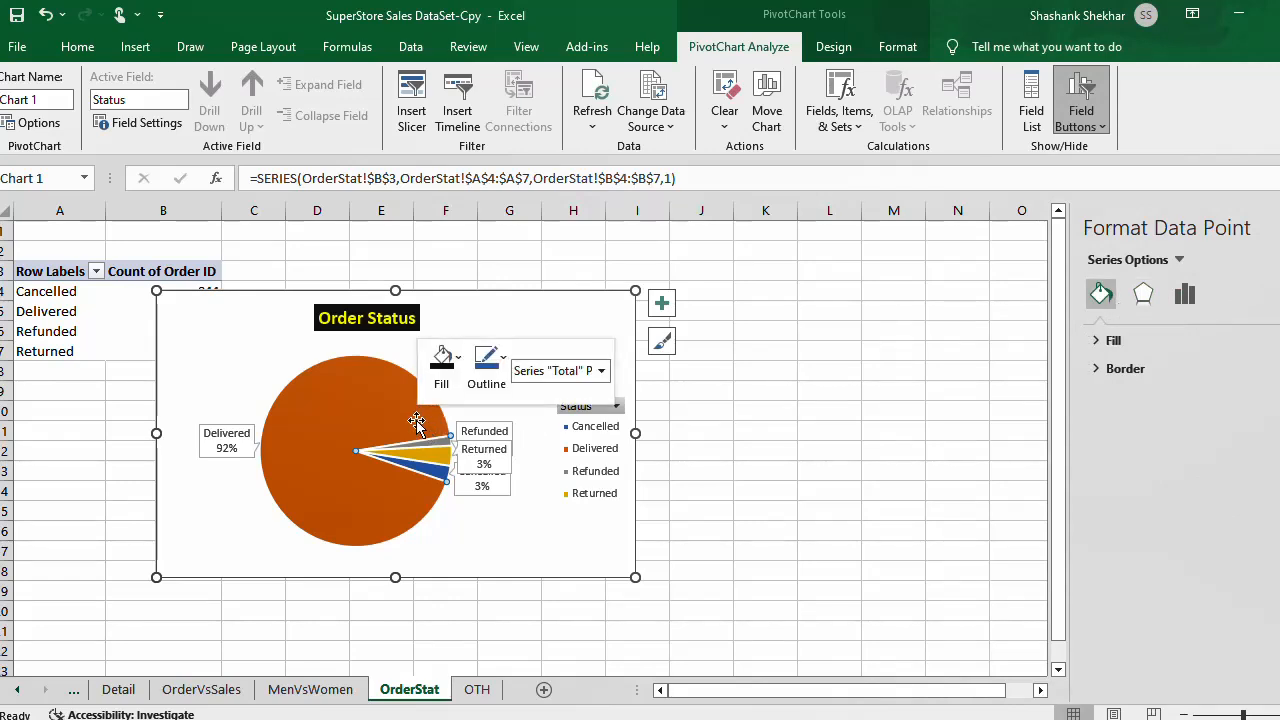
{"action": "left_click", "coordinate": [505, 657]}
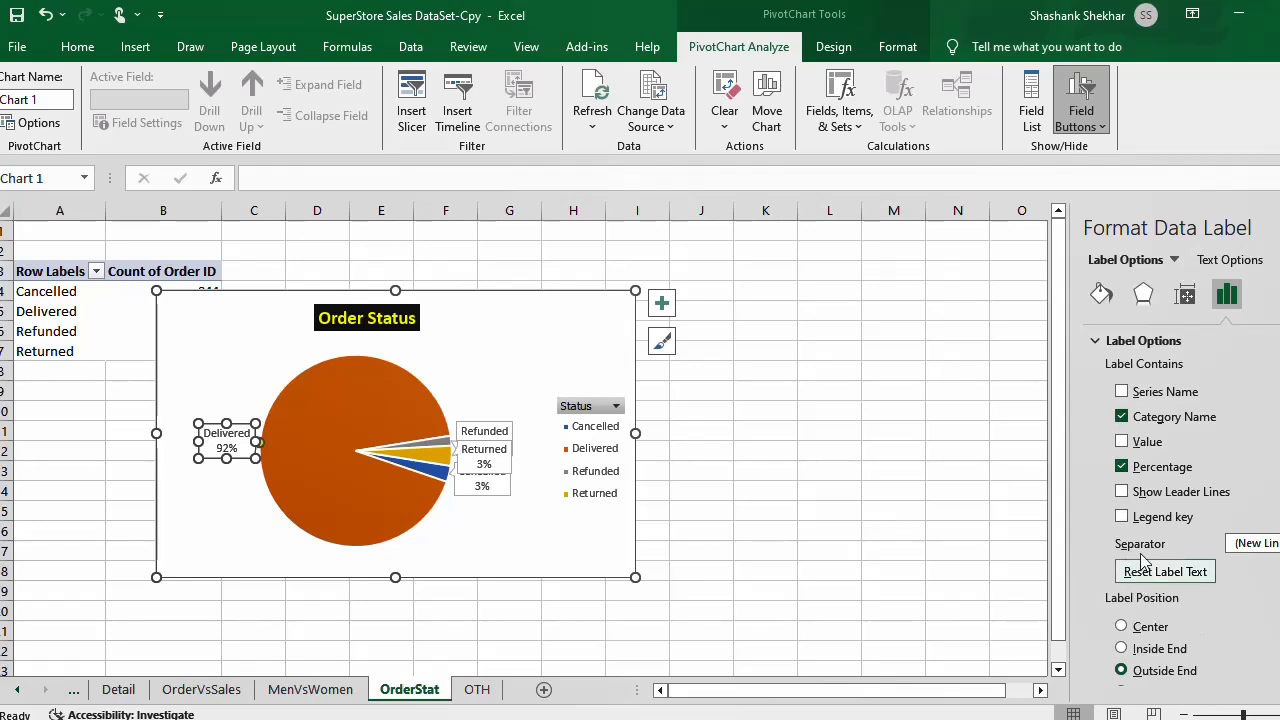
Step: Try the series name and value options on the Delivered callout, and review its size, effects and fill settings
{"action": "left_click", "coordinate": [1122, 392]}
{"action": "left_click", "coordinate": [1122, 392]}
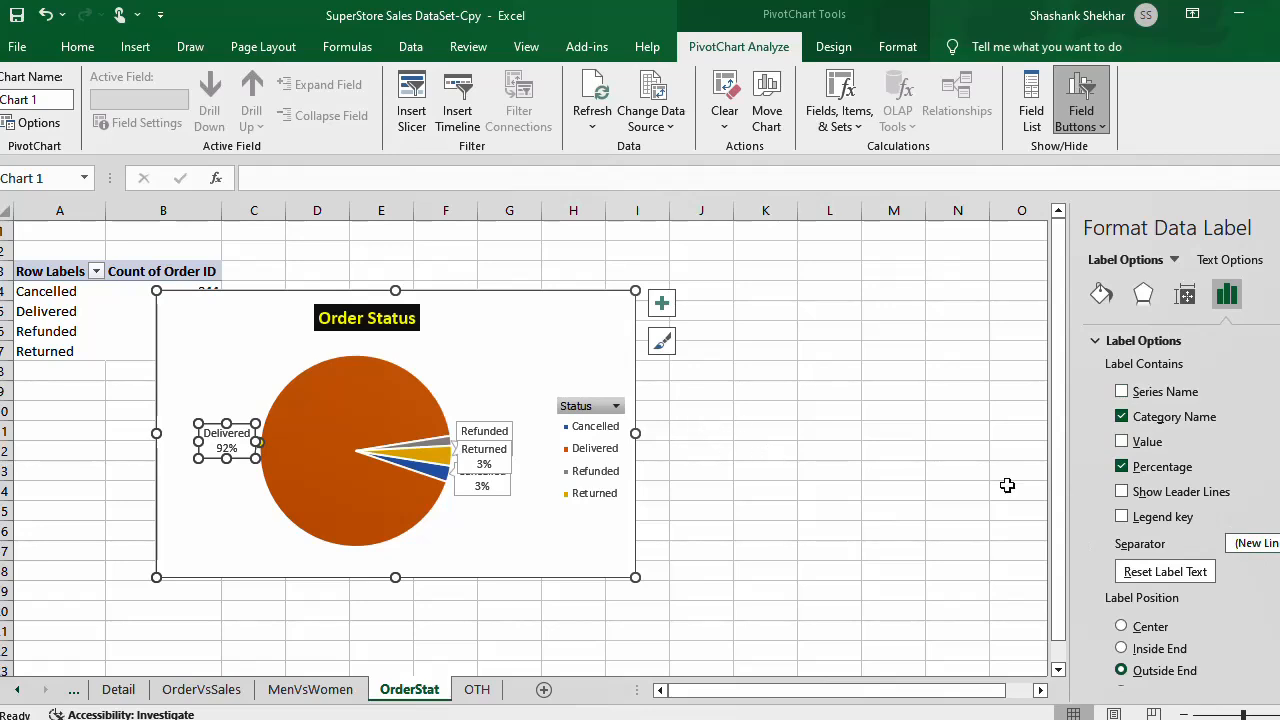
{"action": "left_click", "coordinate": [1185, 294]}
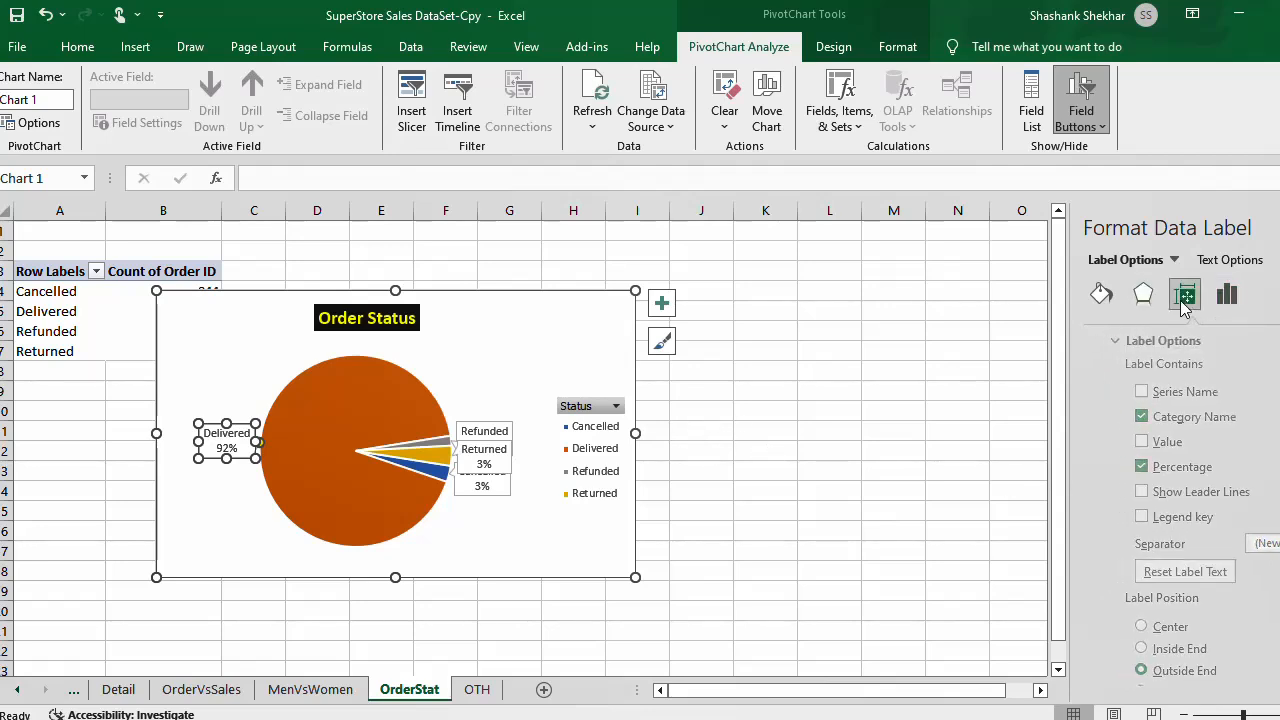
{"action": "left_click", "coordinate": [1143, 294]}
{"action": "left_click", "coordinate": [1102, 297]}
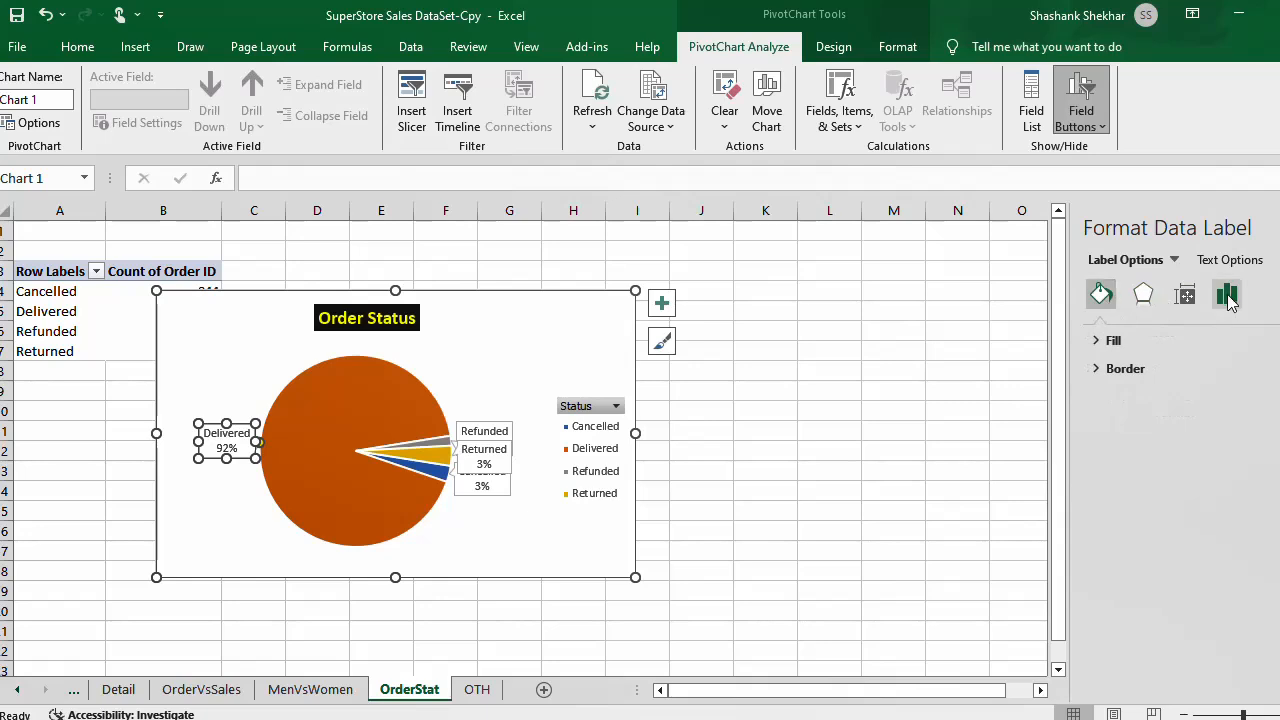
{"action": "left_click", "coordinate": [1227, 297]}
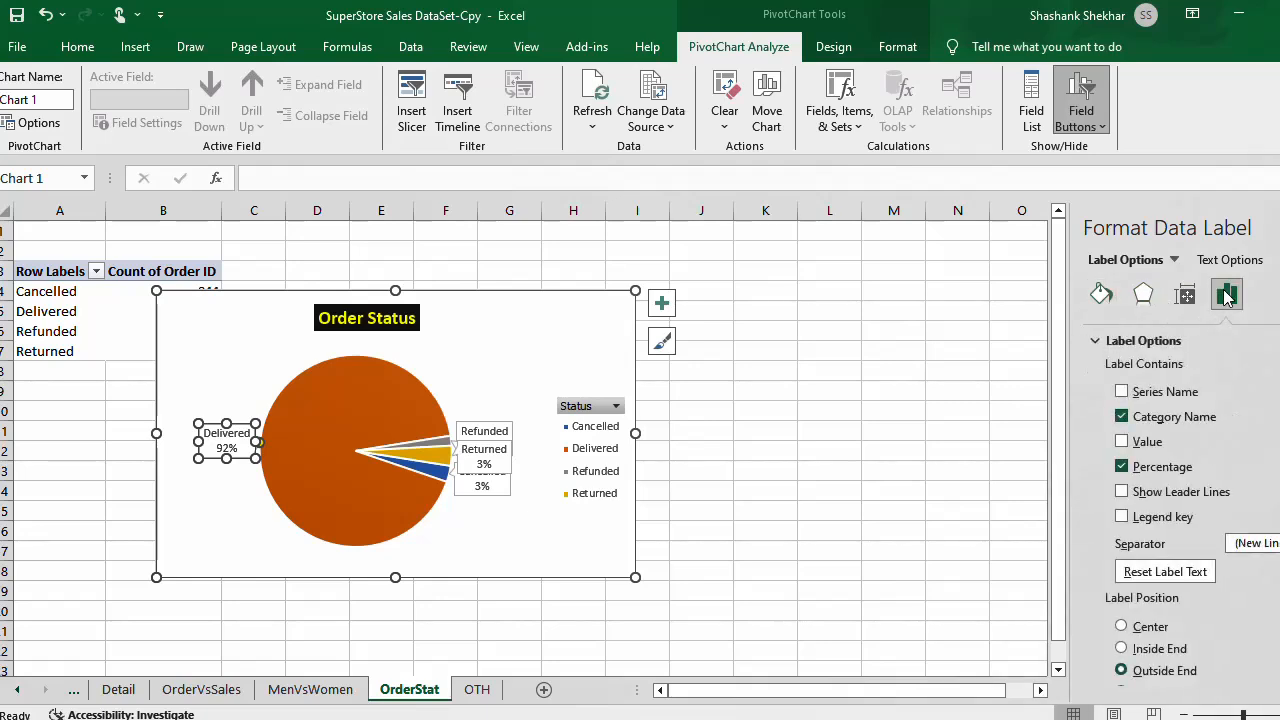
{"action": "left_click", "coordinate": [1121, 441]}
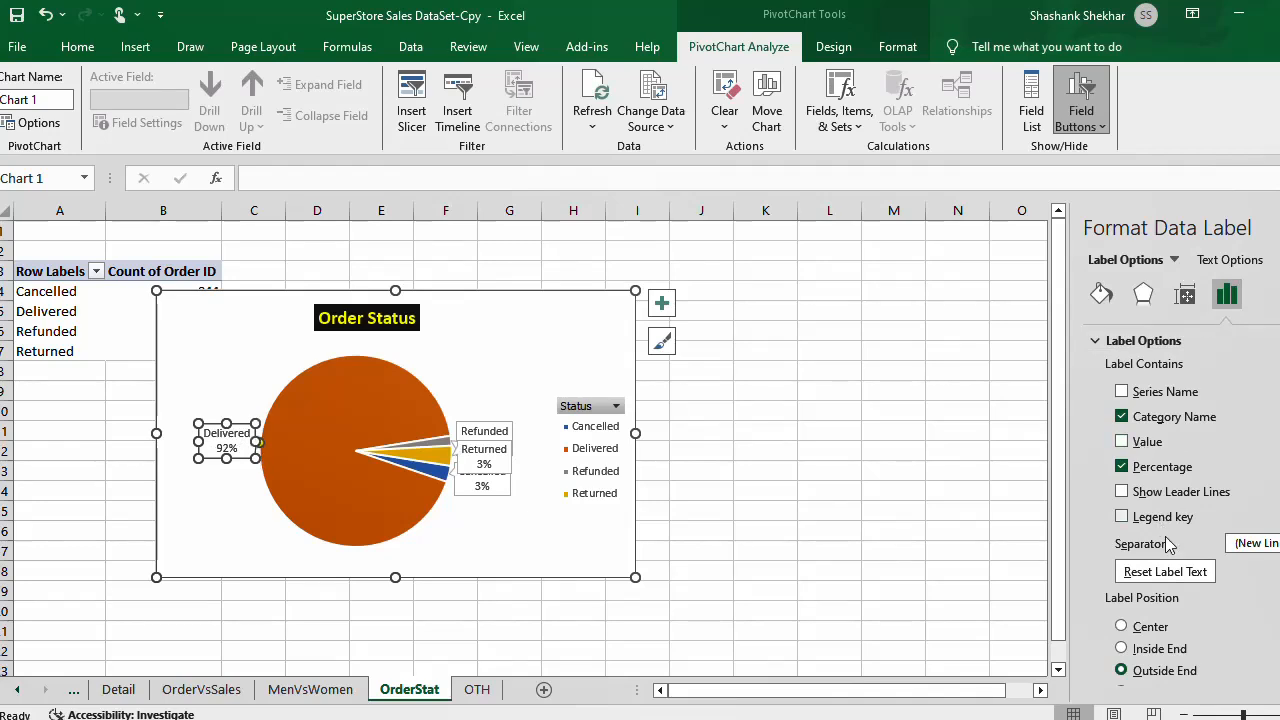
{"action": "left_click", "coordinate": [934, 503]}
{"action": "left_click", "coordinate": [510, 540]}
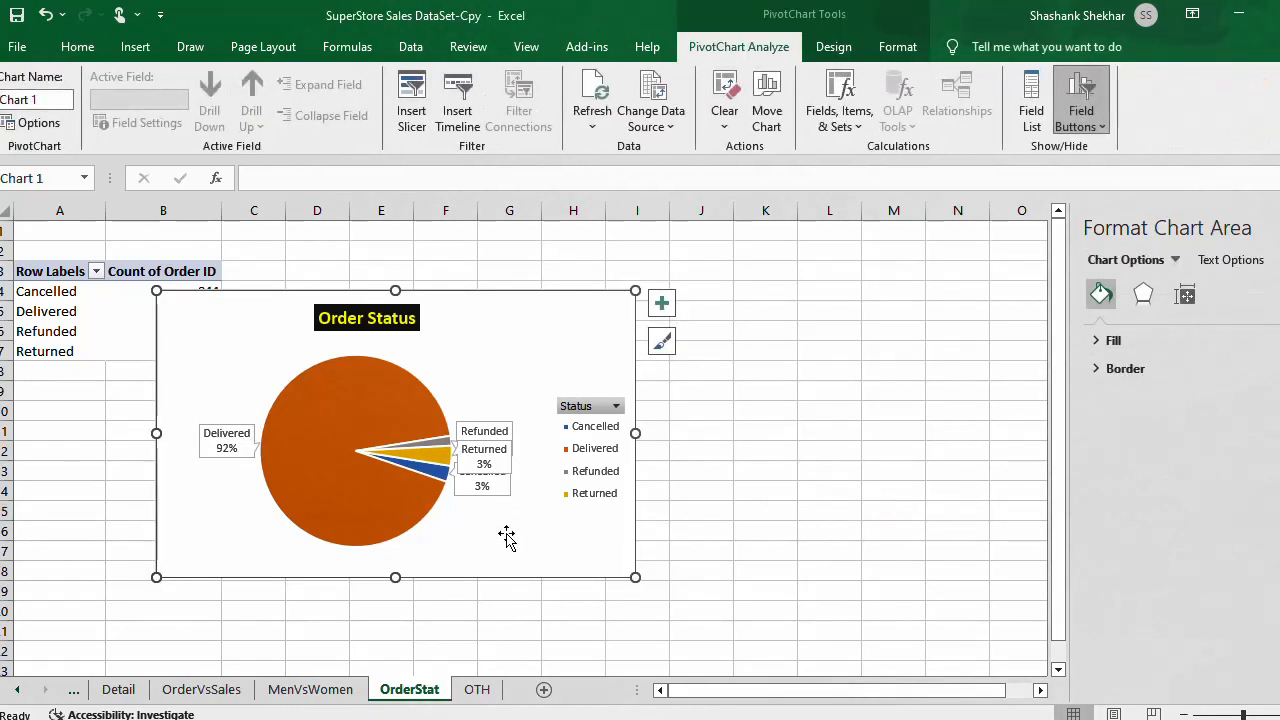
Step: Select the Cancelled callout on its own and move it down, clear of the Returned callout
{"action": "left_click", "coordinate": [432, 452]}
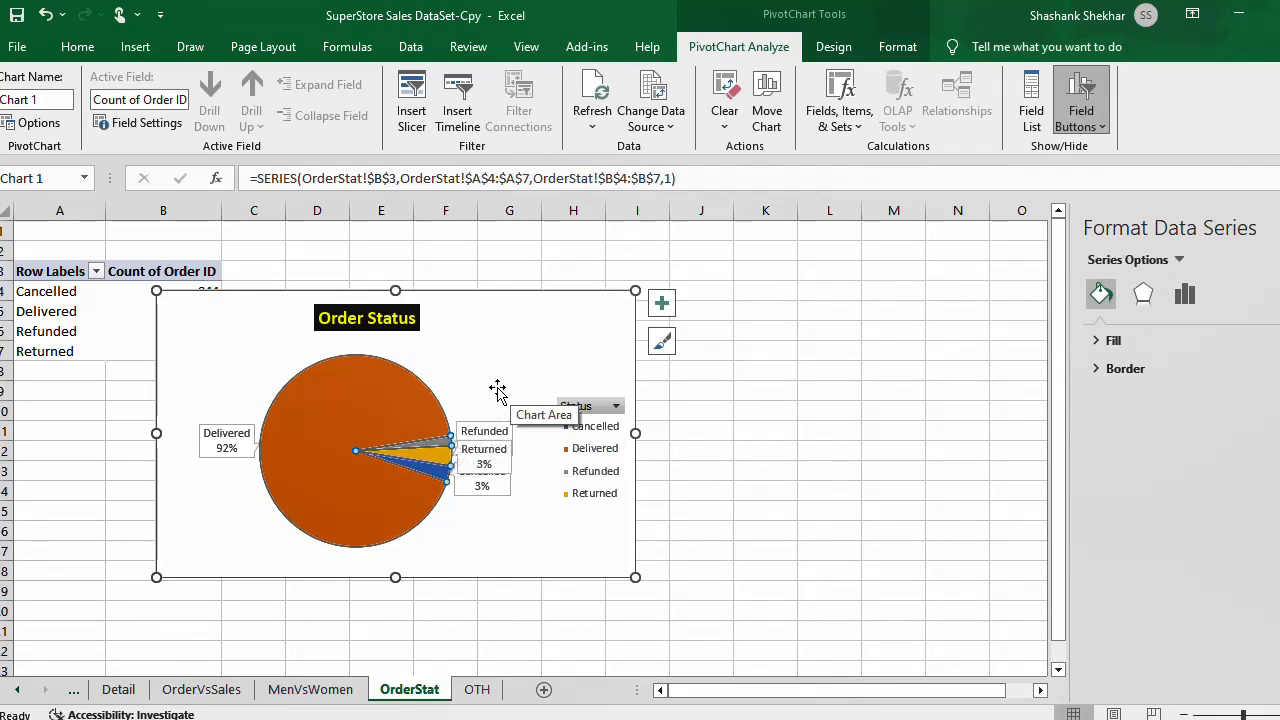
{"action": "left_click", "coordinate": [503, 432]}
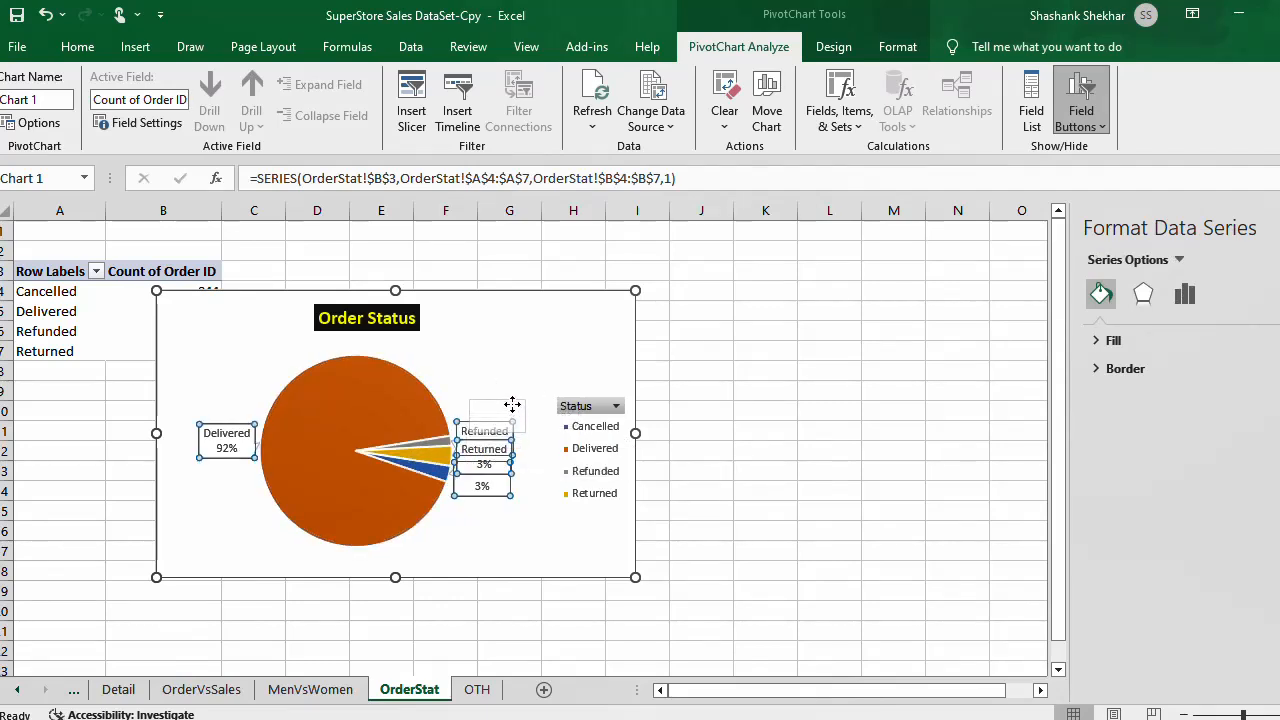
{"action": "left_click", "coordinate": [496, 524]}
{"action": "left_click", "coordinate": [484, 486]}
{"action": "left_click", "coordinate": [484, 486]}
{"action": "left_click", "coordinate": [484, 486]}
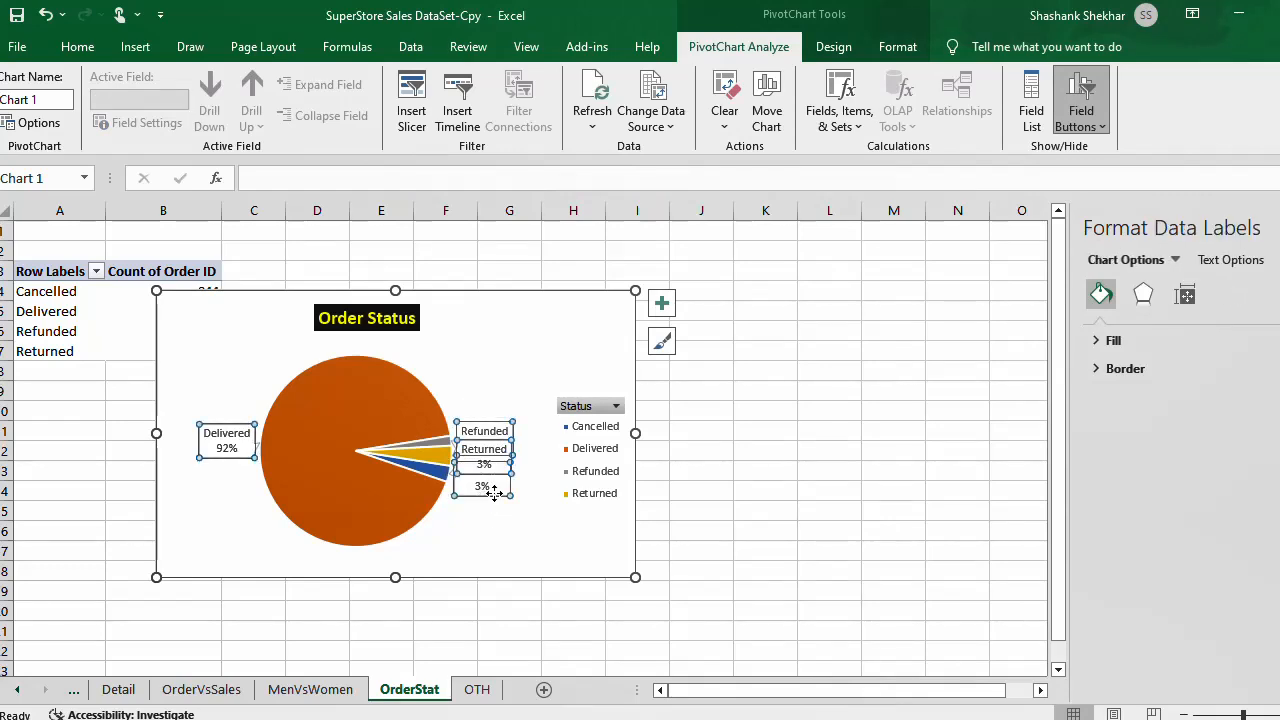
{"action": "left_click", "coordinate": [484, 486]}
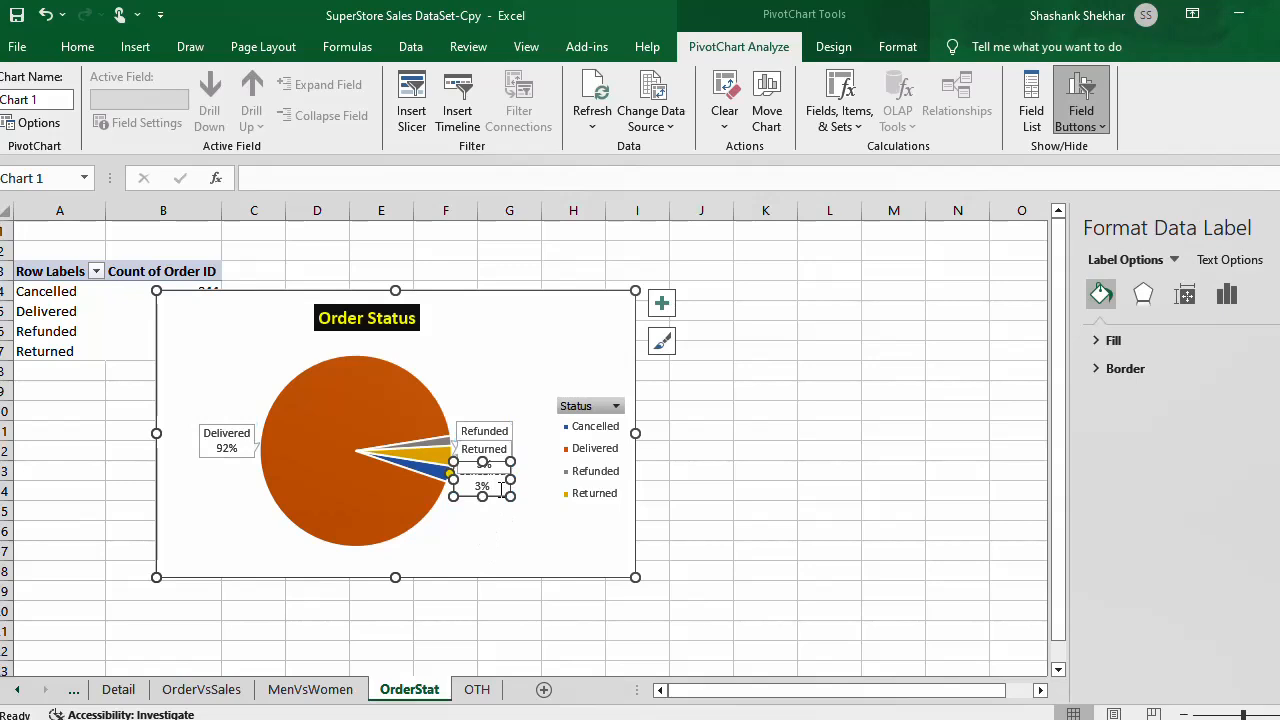
{"action": "left_click_drag", "start_coordinate": [494, 496], "coordinate": [494, 518]}
Step: Move the Refunded callout up and the Returned callout slightly right so the small-slice callouts no longer overlap
{"action": "left_click", "coordinate": [494, 440]}
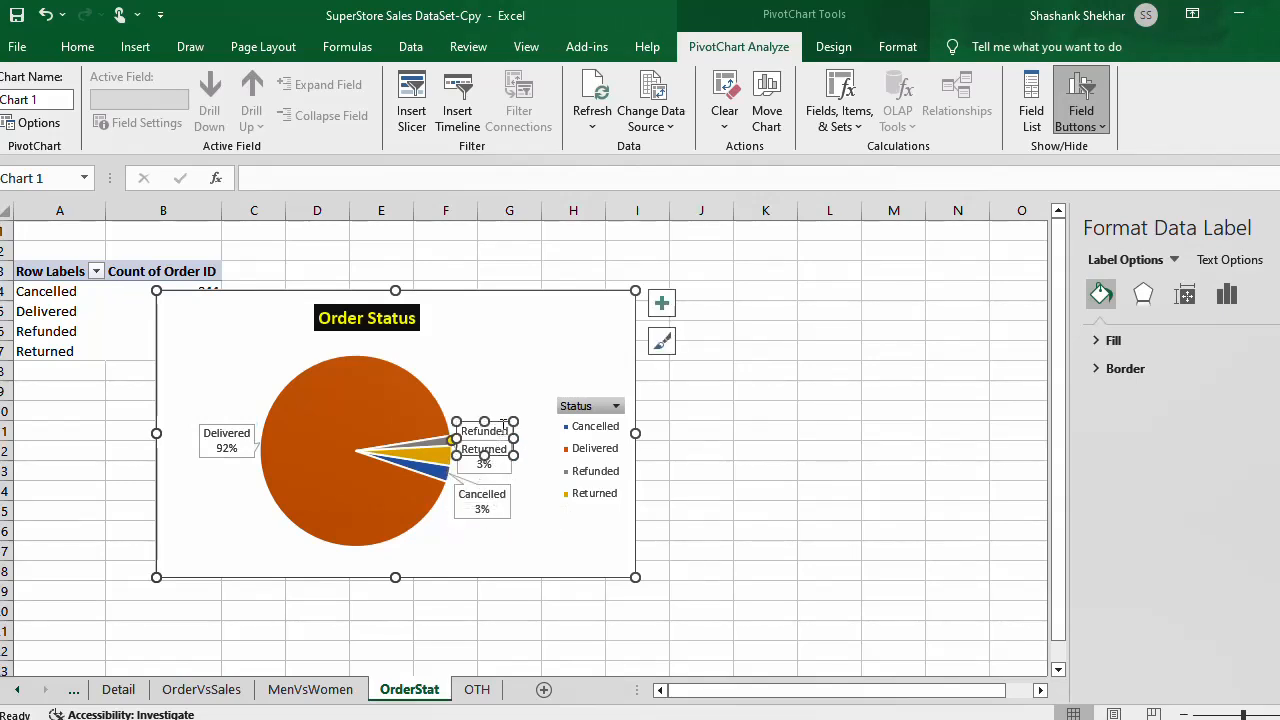
{"action": "left_click_drag", "start_coordinate": [498, 418], "coordinate": [503, 392]}
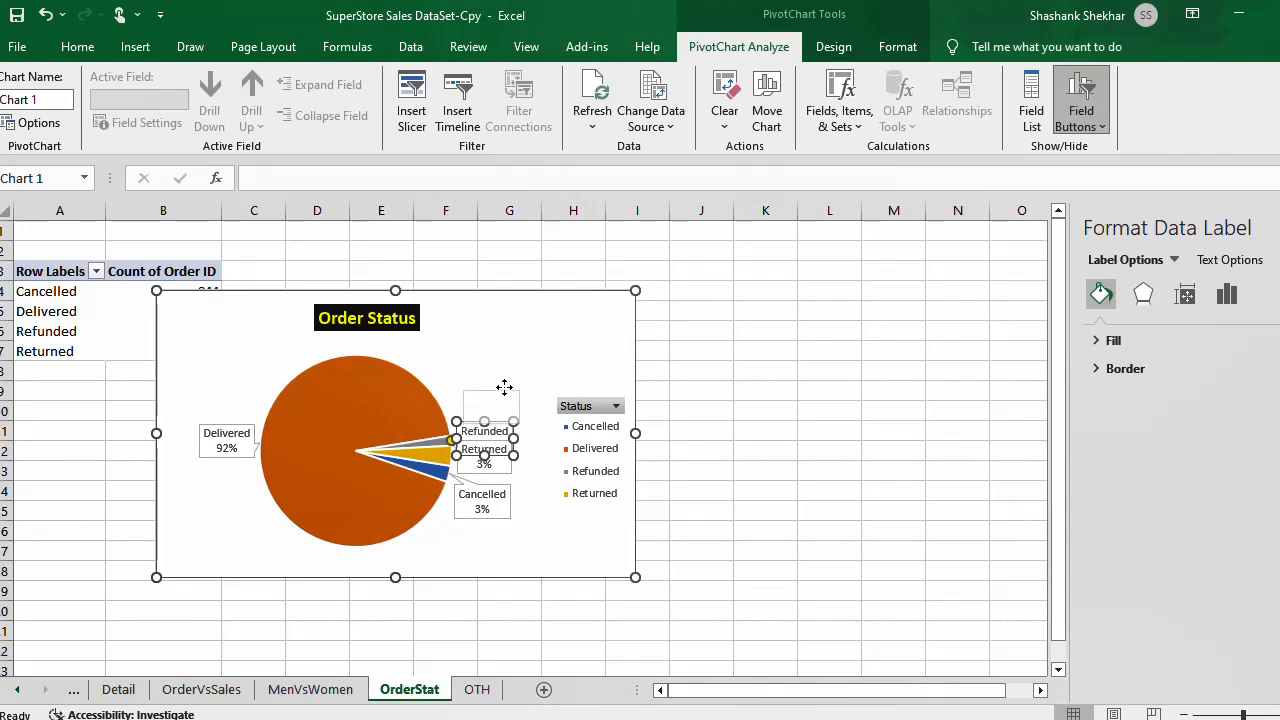
{"action": "left_click", "coordinate": [500, 462]}
{"action": "left_click_drag", "start_coordinate": [500, 441], "coordinate": [519, 441]}
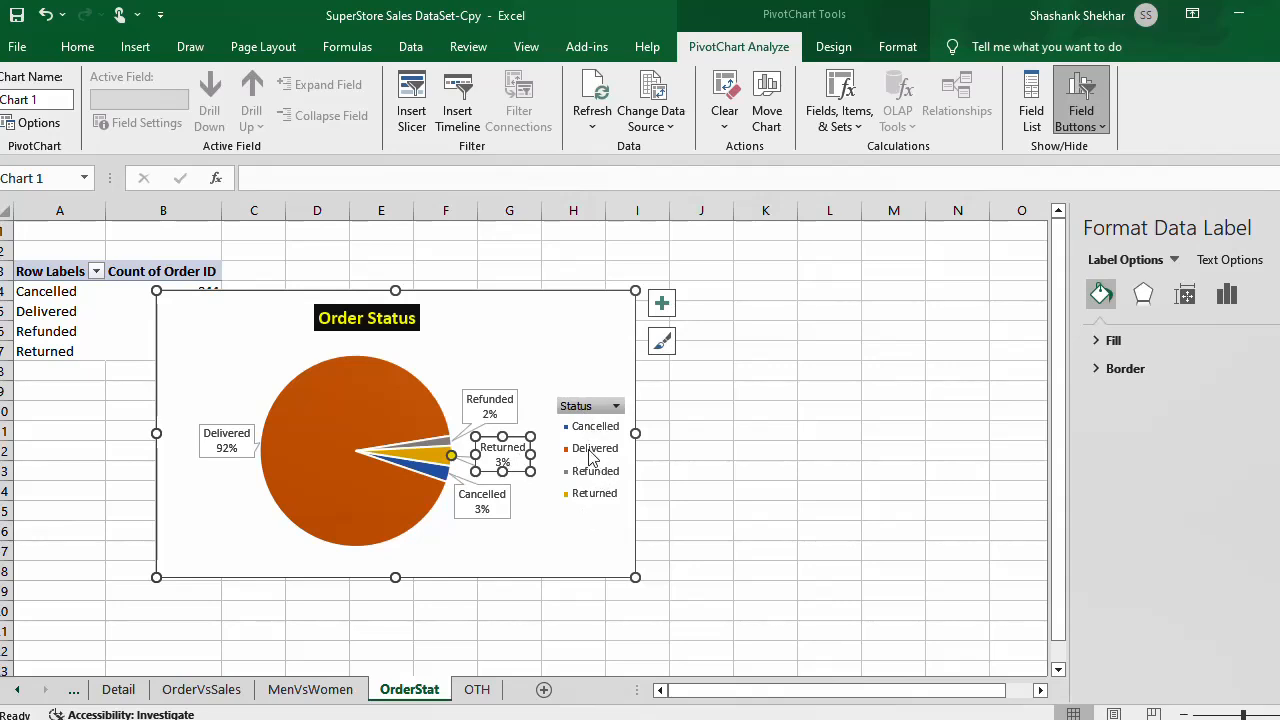
Step: Remove the legend from the Order Status pie chart
{"action": "left_click", "coordinate": [661, 303]}
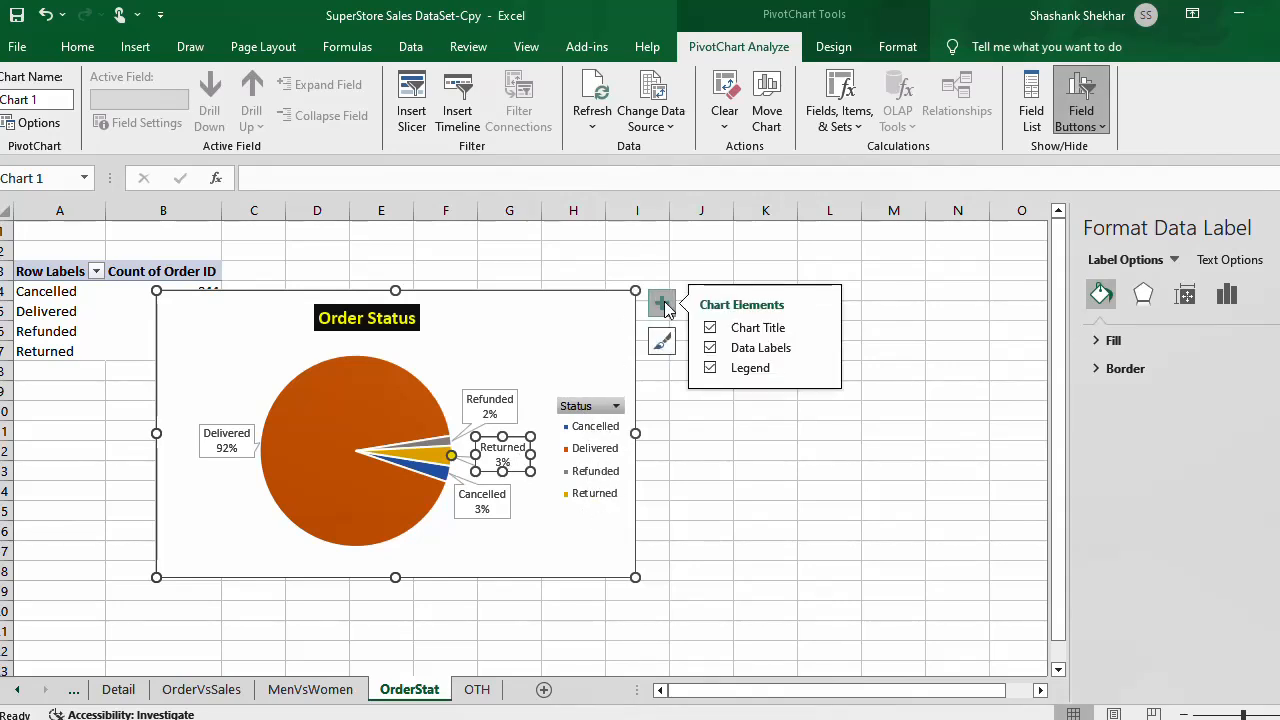
{"action": "left_click", "coordinate": [709, 369]}
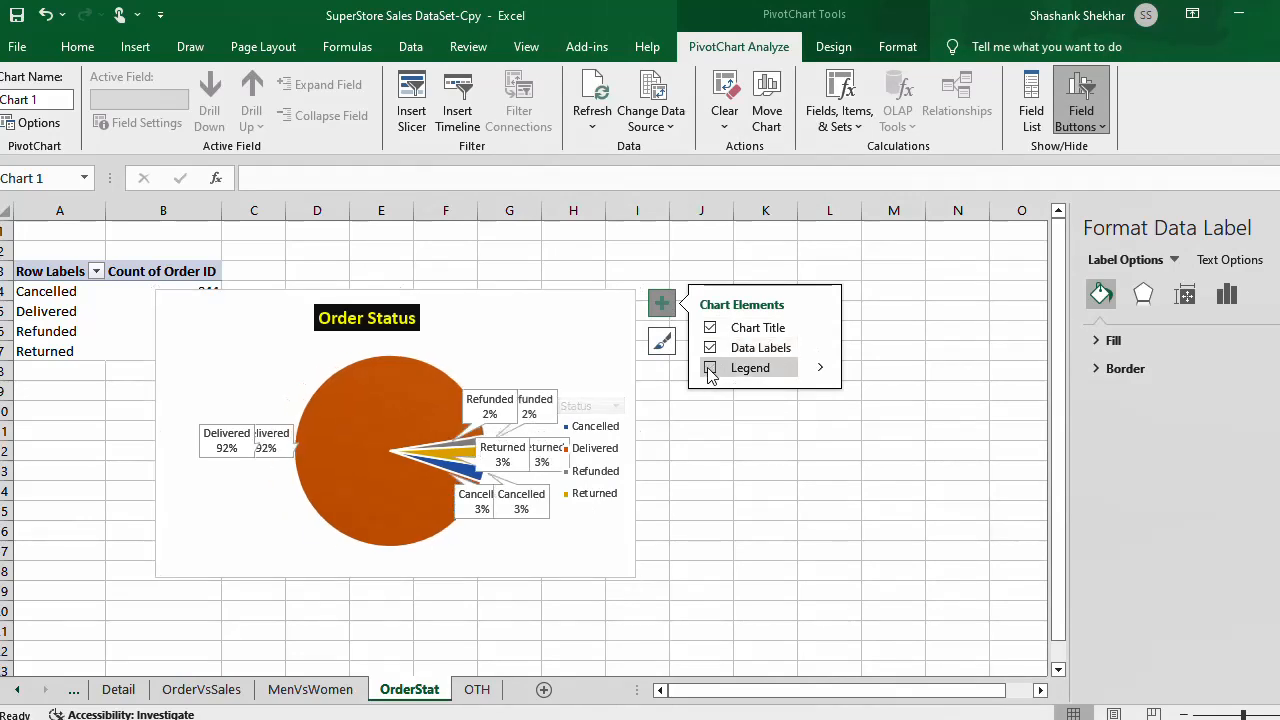
{"action": "left_click", "coordinate": [589, 524]}
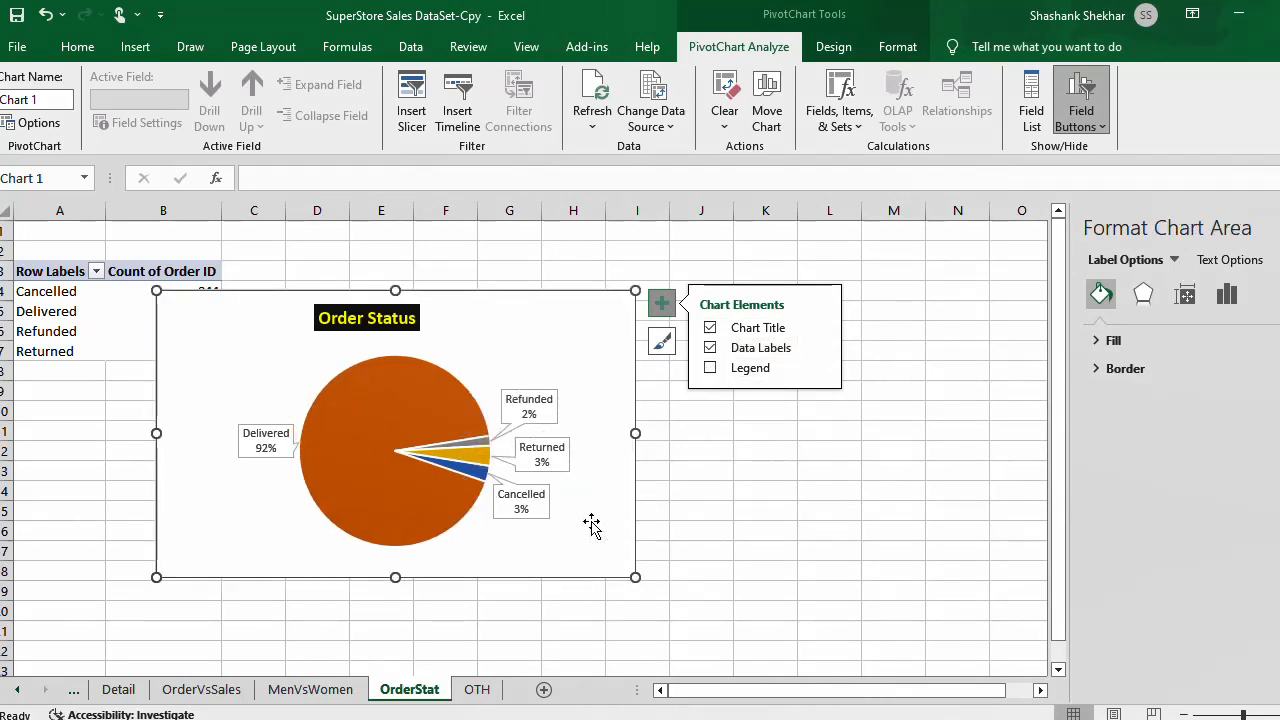
Step: Move the Cancelled callout further down and slightly right, away from the Returned callout
{"action": "left_click", "coordinate": [537, 511]}
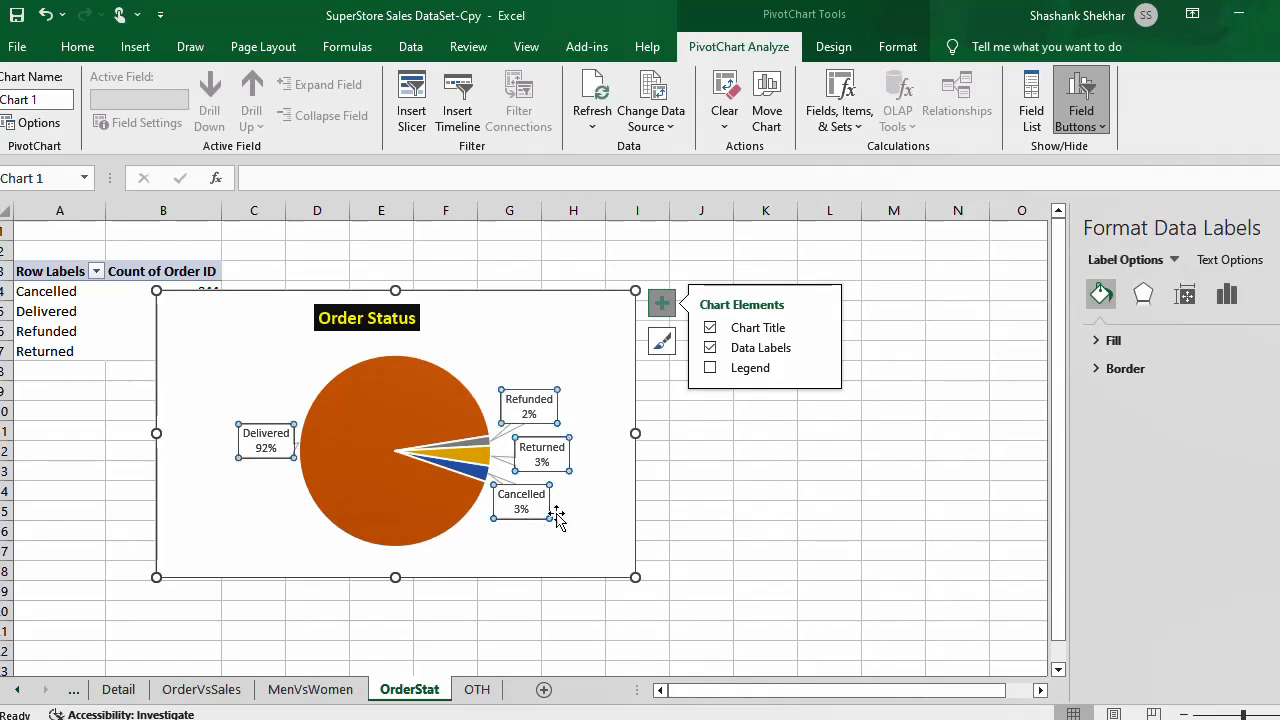
{"action": "left_click", "coordinate": [539, 509]}
{"action": "left_click_drag", "start_coordinate": [533, 520], "coordinate": [555, 553]}
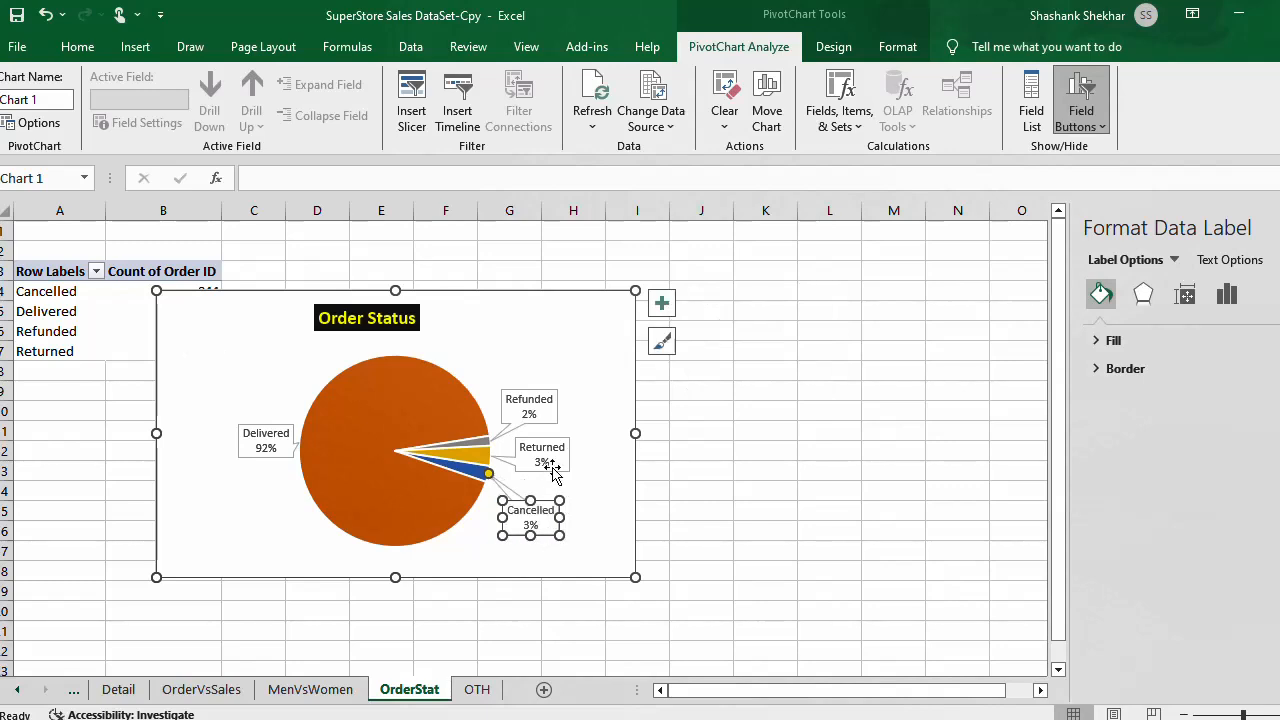
Step: Move the Refunded callout slightly further up, away from the Returned callout
{"action": "left_click", "coordinate": [558, 459]}
{"action": "left_click", "coordinate": [551, 393]}
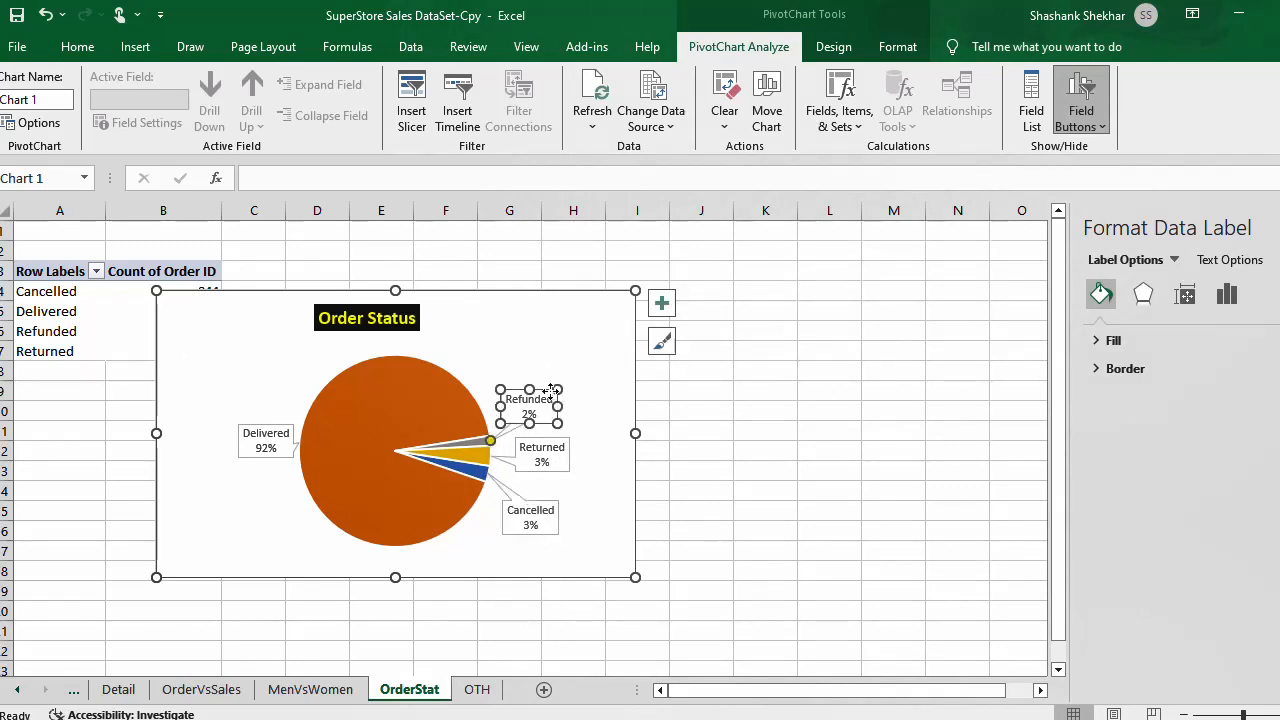
{"action": "left_click_drag", "start_coordinate": [549, 388], "coordinate": [545, 374]}
{"action": "left_click", "coordinate": [586, 357]}
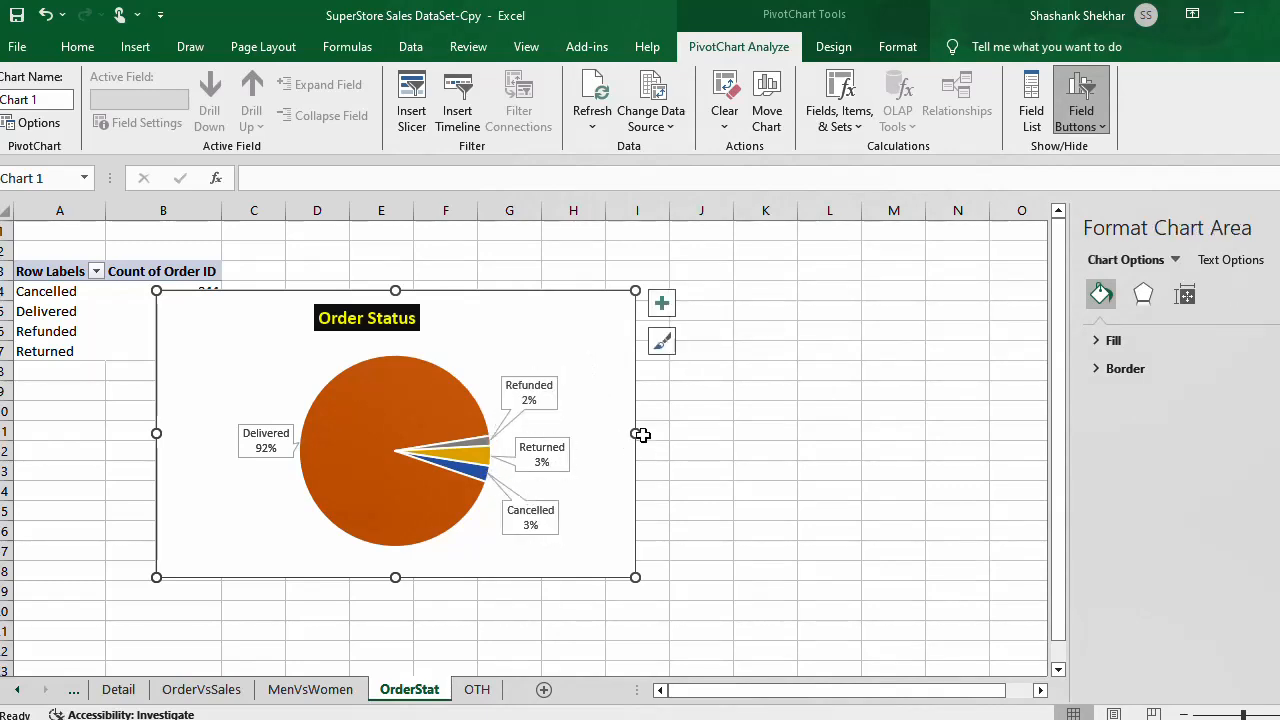
Step: Narrow the Order Status chart by pulling in its right and left edges
{"action": "left_click_drag", "start_coordinate": [634, 432], "coordinate": [603, 431]}
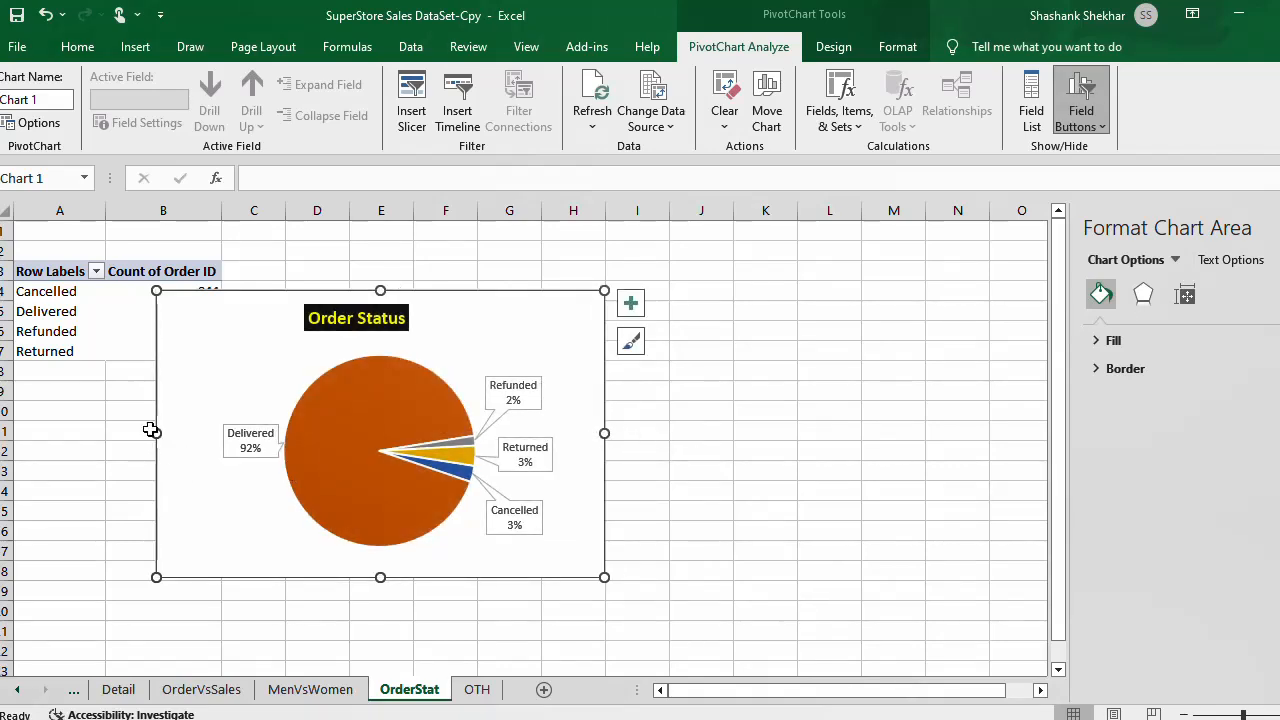
{"action": "left_click_drag", "start_coordinate": [156, 433], "coordinate": [174, 432]}
{"action": "left_click", "coordinate": [792, 477]}
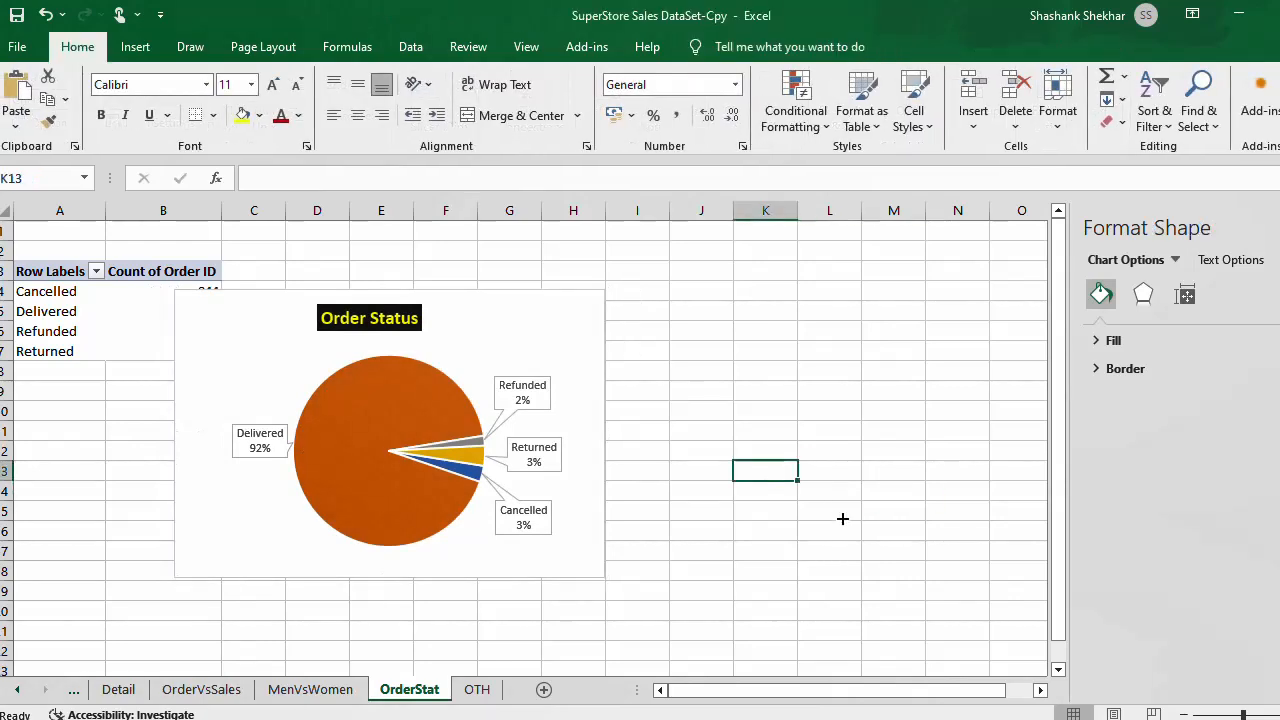
Step: Fill the Order Status chart area with black
{"action": "left_click", "coordinate": [545, 318]}
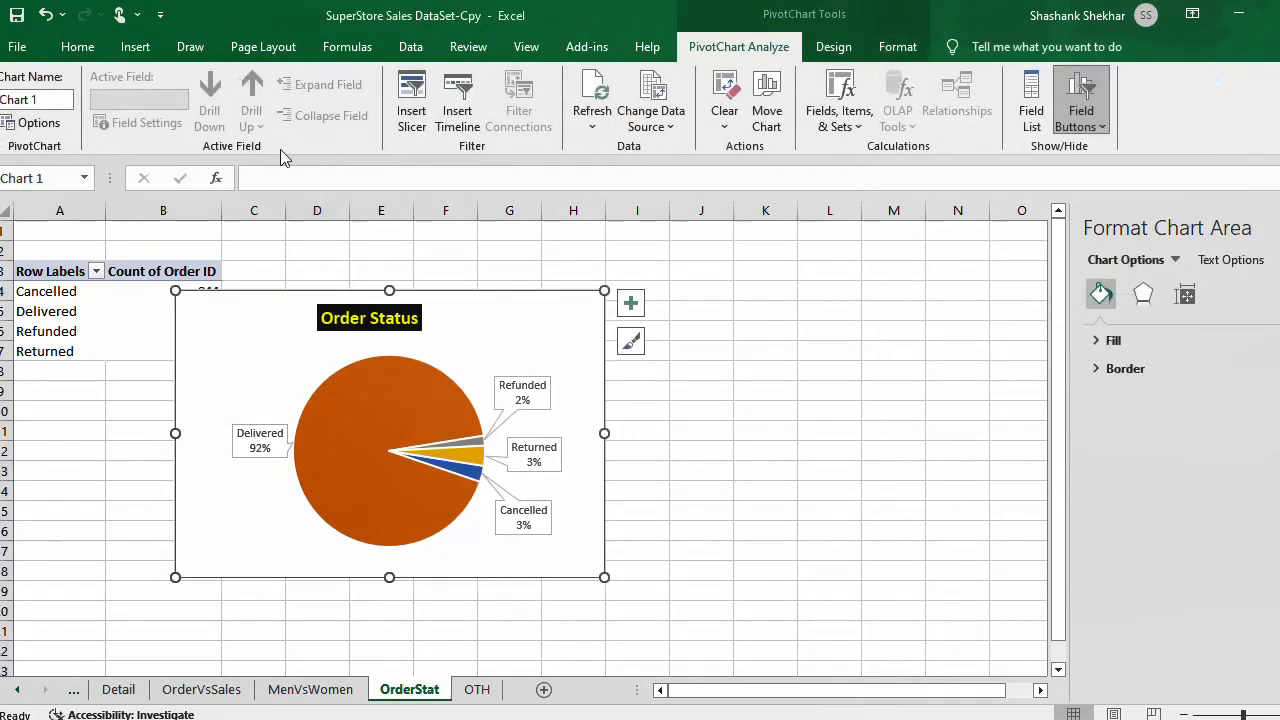
{"action": "left_click", "coordinate": [77, 46]}
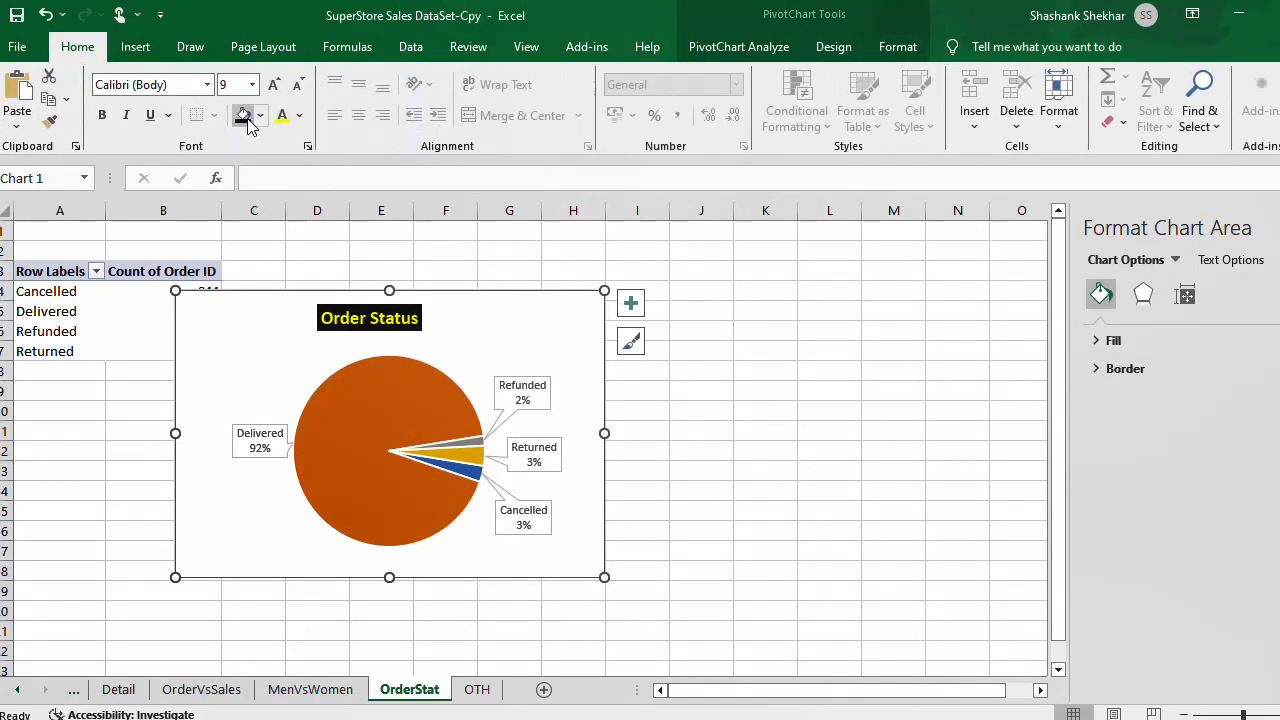
{"action": "left_click", "coordinate": [243, 115]}
{"action": "left_click", "coordinate": [734, 466]}
Step: Cut the Order Status chart from the OrderStat sheet and paste it onto the Dashboard sheet beside the existing charts
{"action": "left_click", "coordinate": [482, 316]}
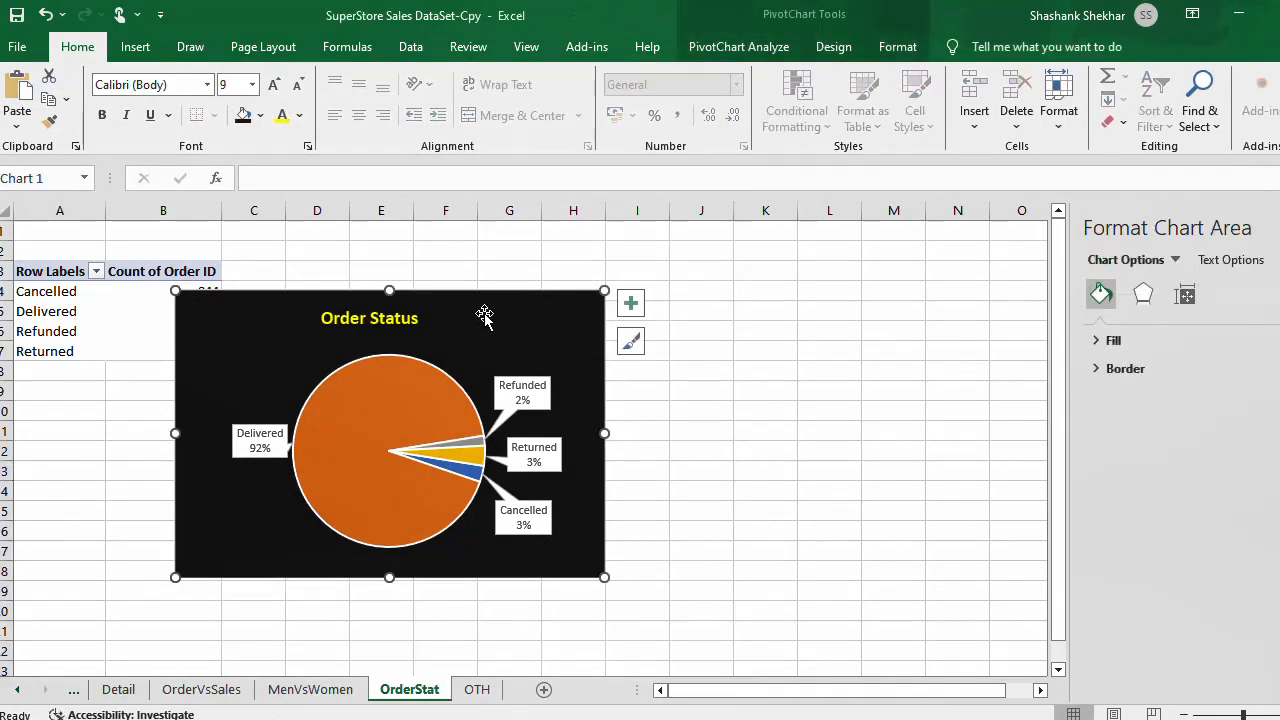
{"action": "key", "text": "Delete"}
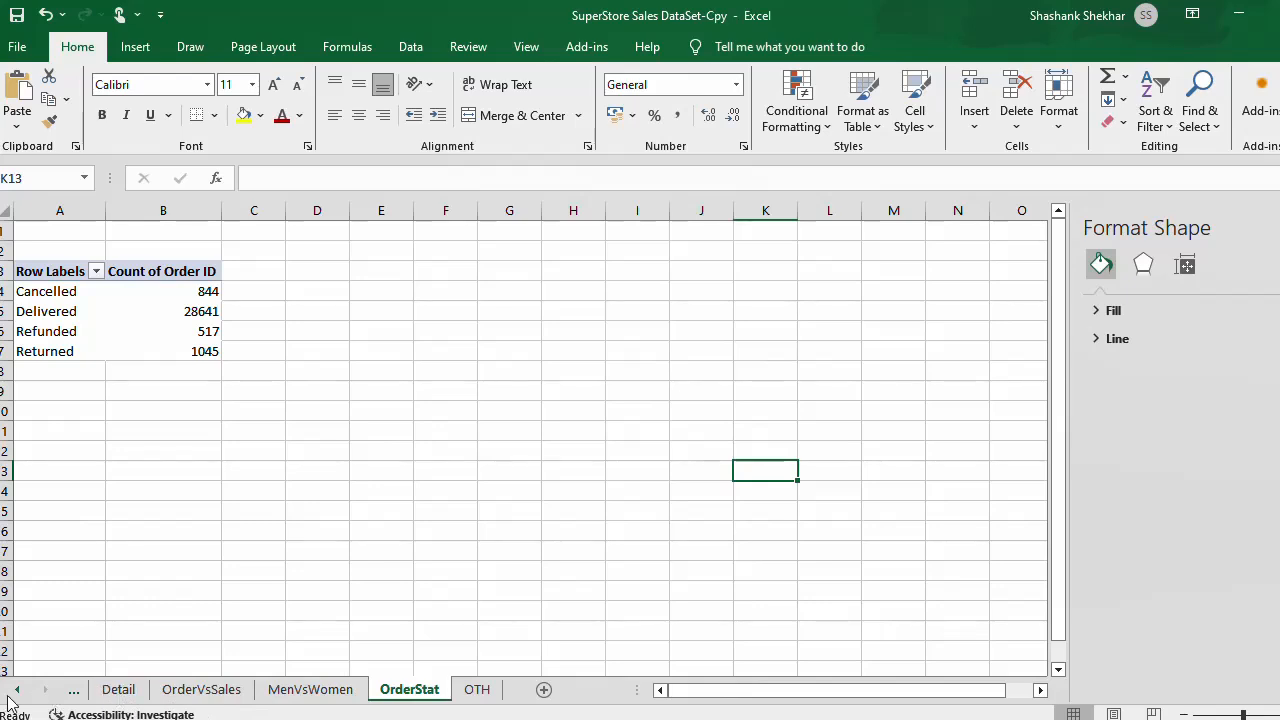
{"action": "left_click_drag", "start_coordinate": [637, 690], "coordinate": [855, 693]}
{"action": "left_click", "coordinate": [17, 690]}
{"action": "left_click", "coordinate": [157, 692]}
{"action": "left_click", "coordinate": [864, 380]}
{"action": "key", "text": "ctrl+v"}
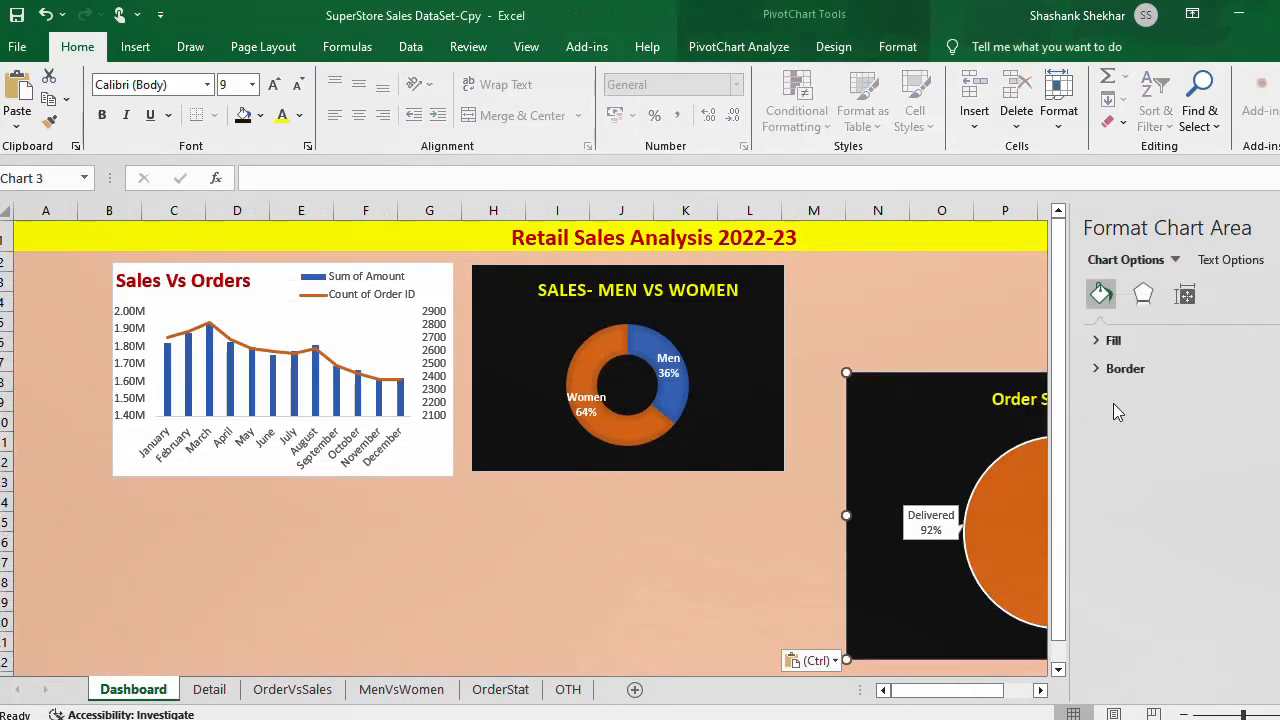
Step: Place the Order Status chart beside the Men vs Women chart and shrink it to match that chart's height
{"action": "left_click", "coordinate": [1266, 228]}
{"action": "left_click_drag", "start_coordinate": [1003, 417], "coordinate": [953, 309]}
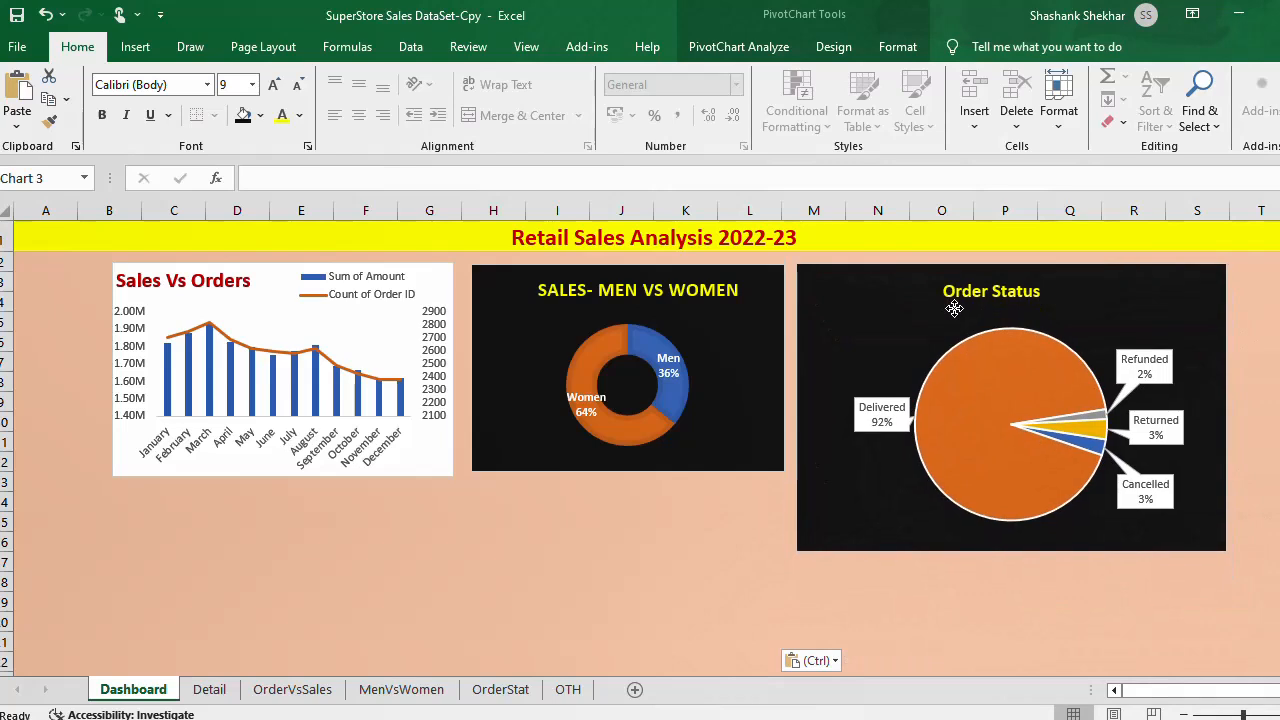
{"action": "left_click_drag", "start_coordinate": [1226, 551], "coordinate": [1152, 472]}
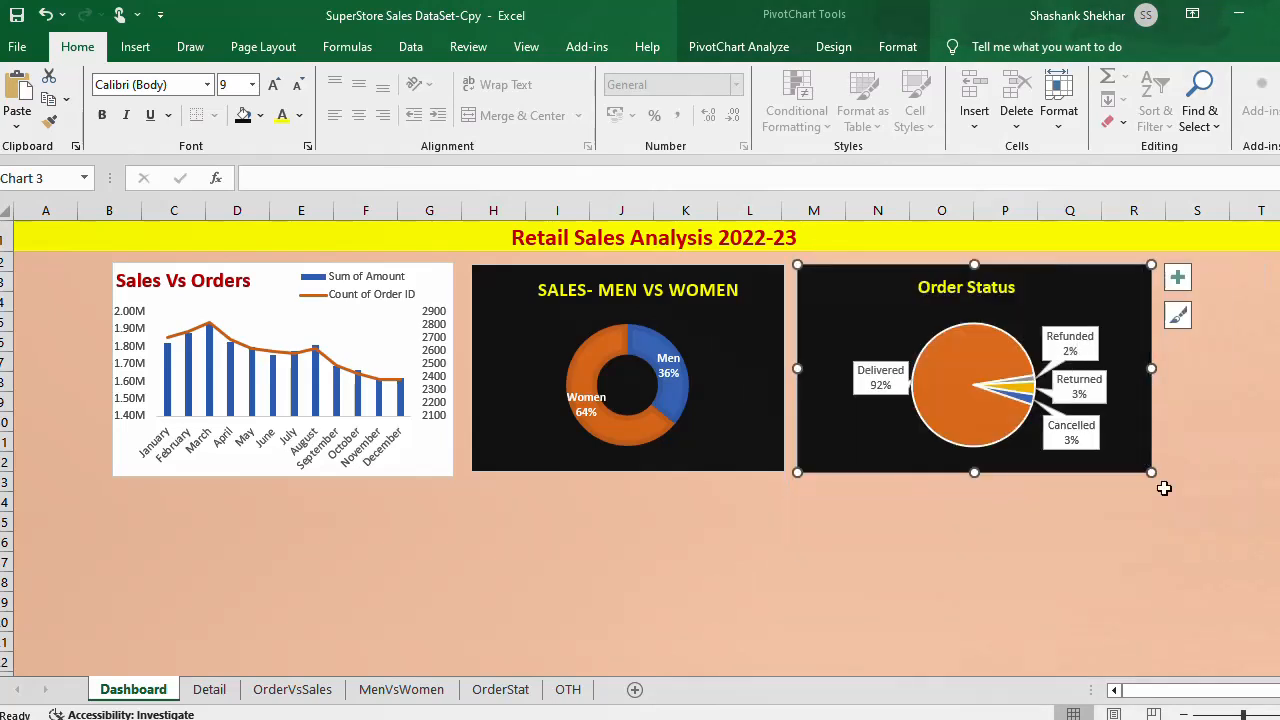
{"action": "left_click", "coordinate": [1141, 560]}
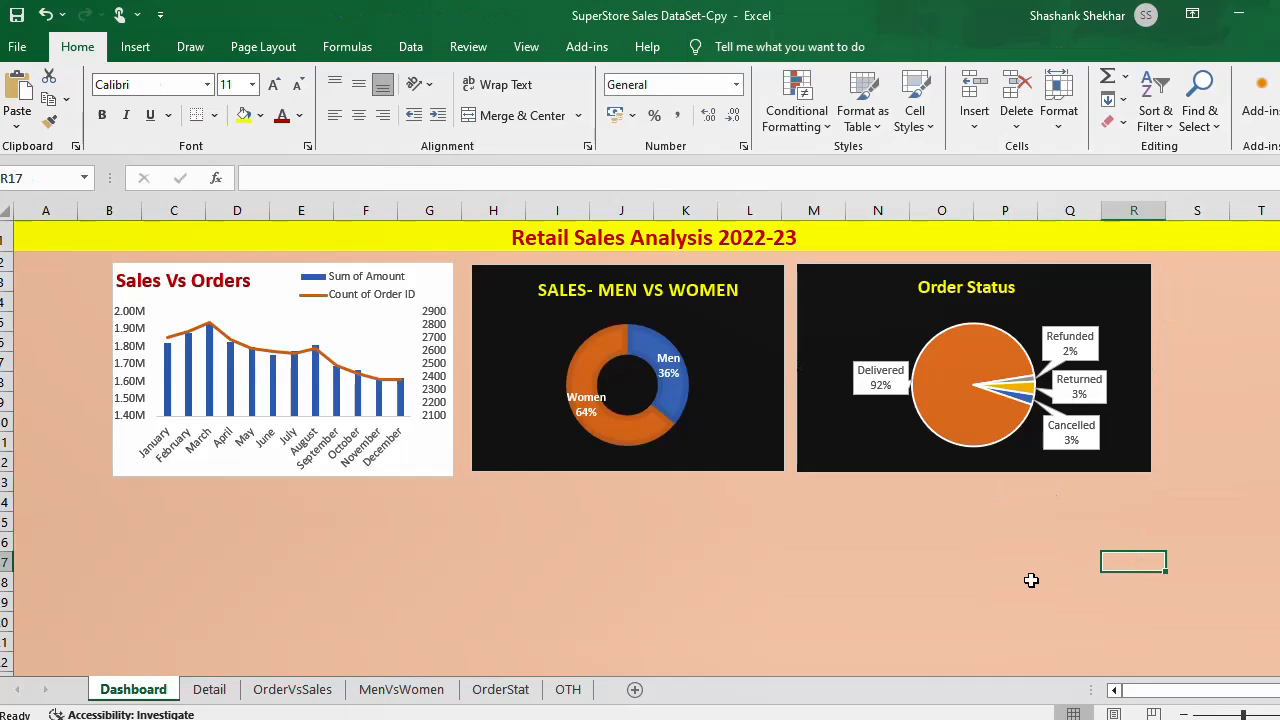
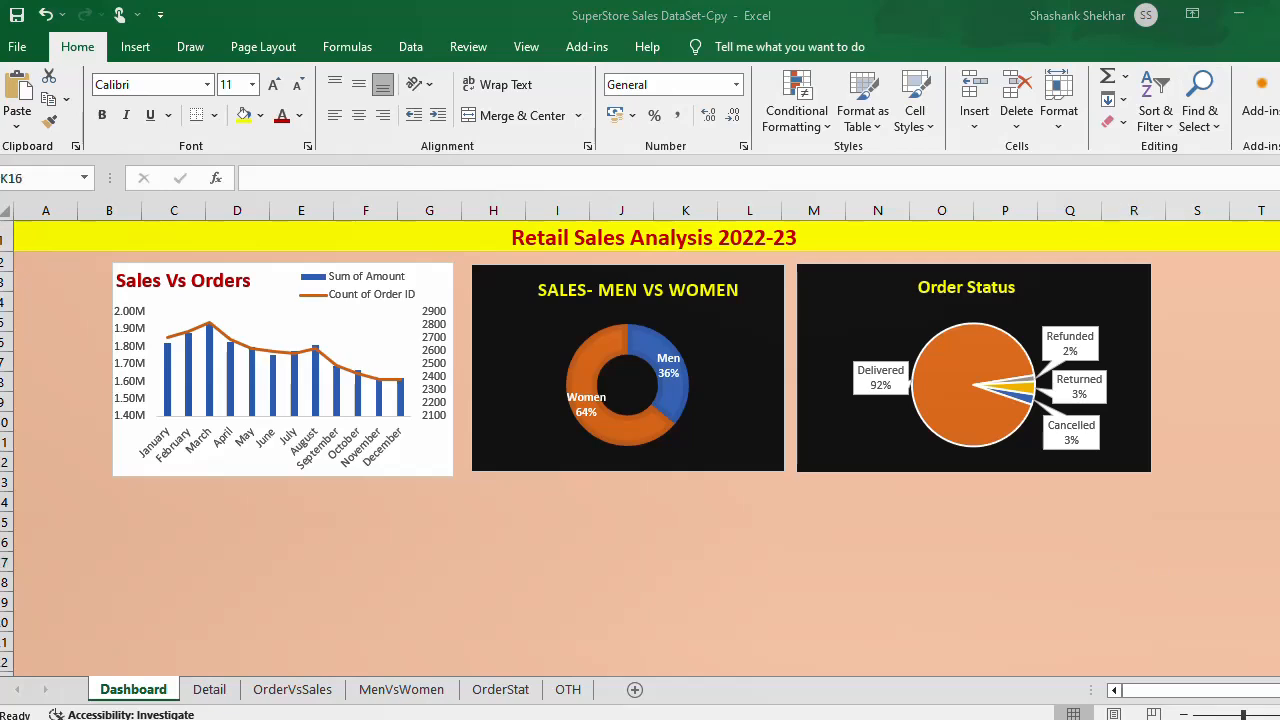
Step: Insert a PivotTable on a new worksheet from the Detail sheet's data range $A$1:$V$31048
{"action": "left_click", "coordinate": [209, 689]}
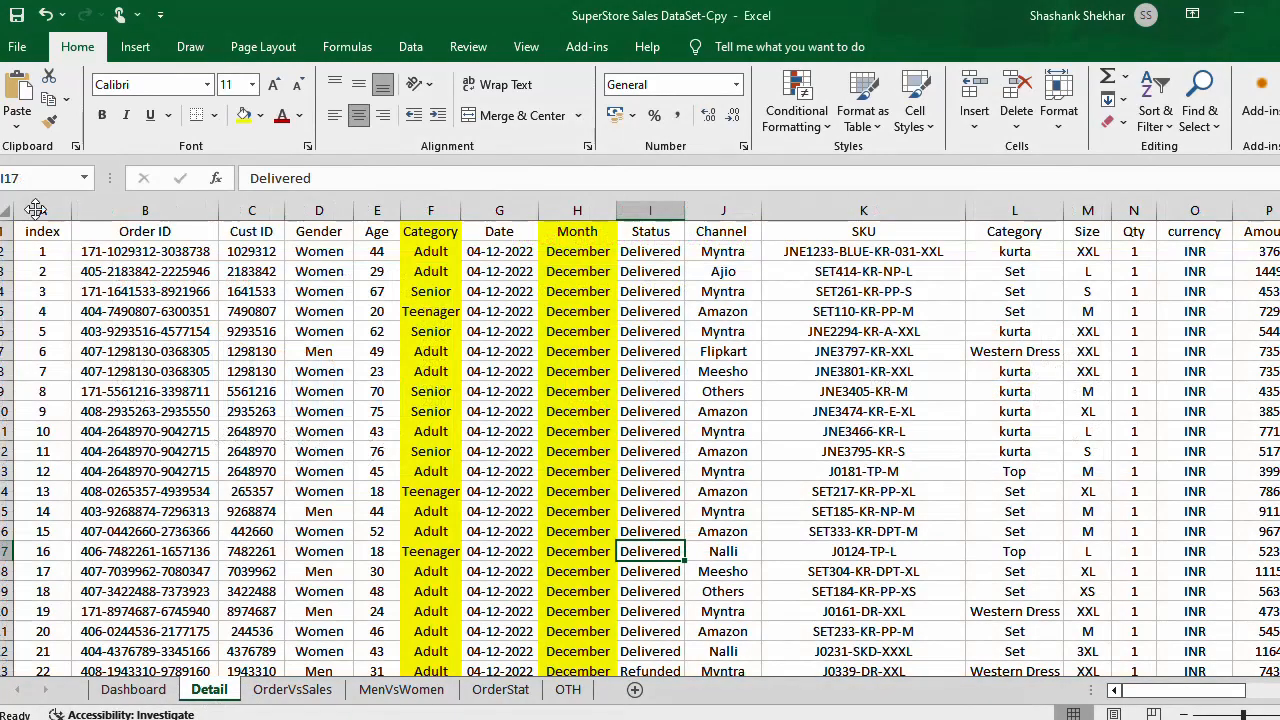
{"action": "left_click", "coordinate": [135, 47]}
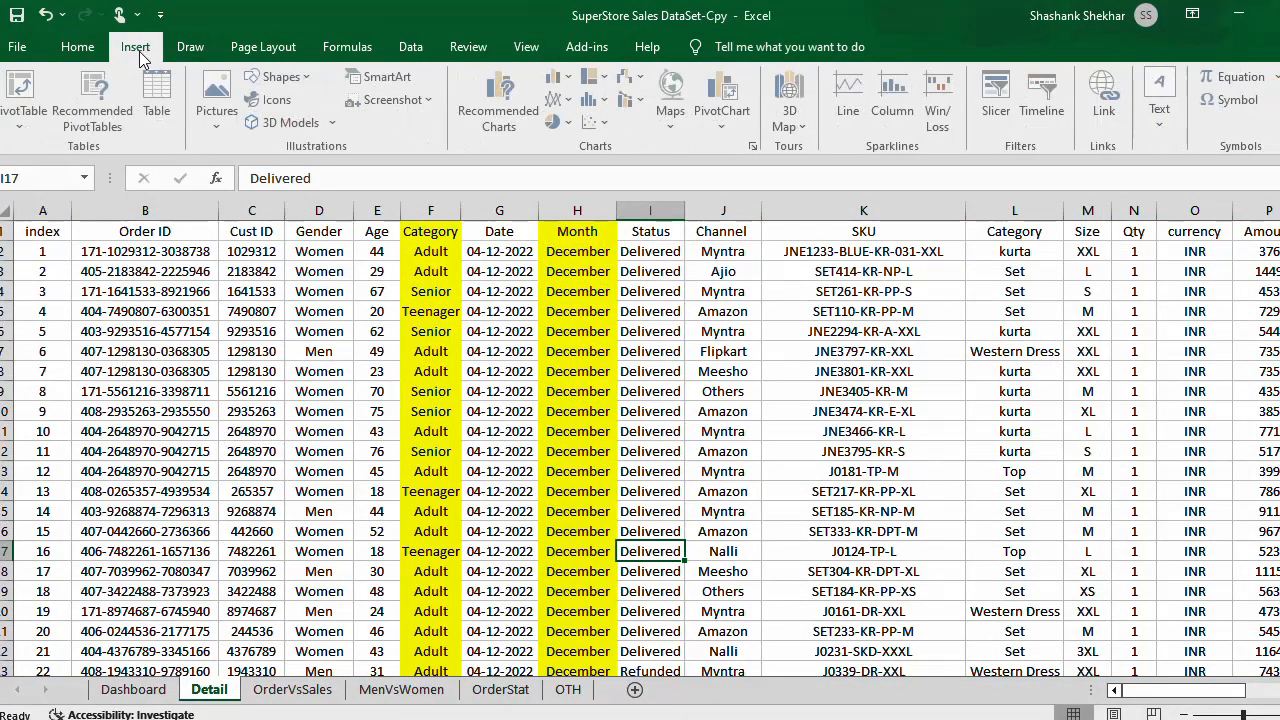
{"action": "left_click", "coordinate": [41, 117]}
{"action": "left_click", "coordinate": [57, 145]}
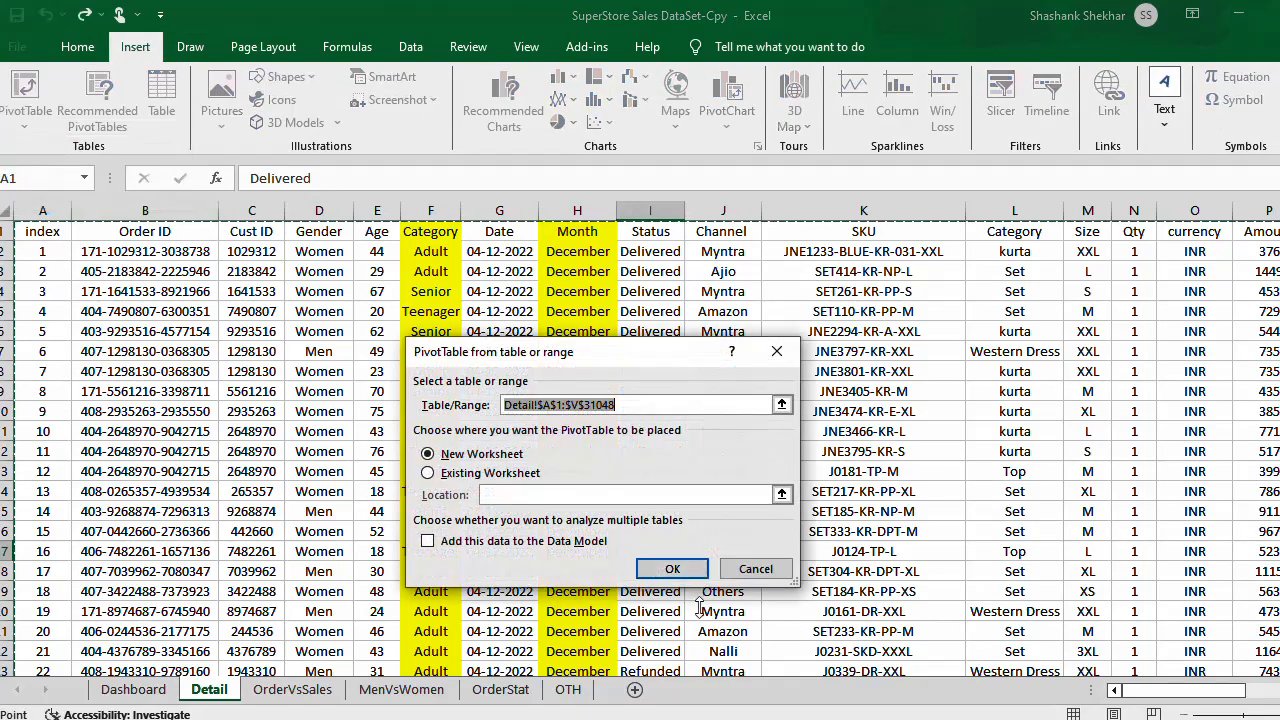
{"action": "left_click", "coordinate": [672, 569]}
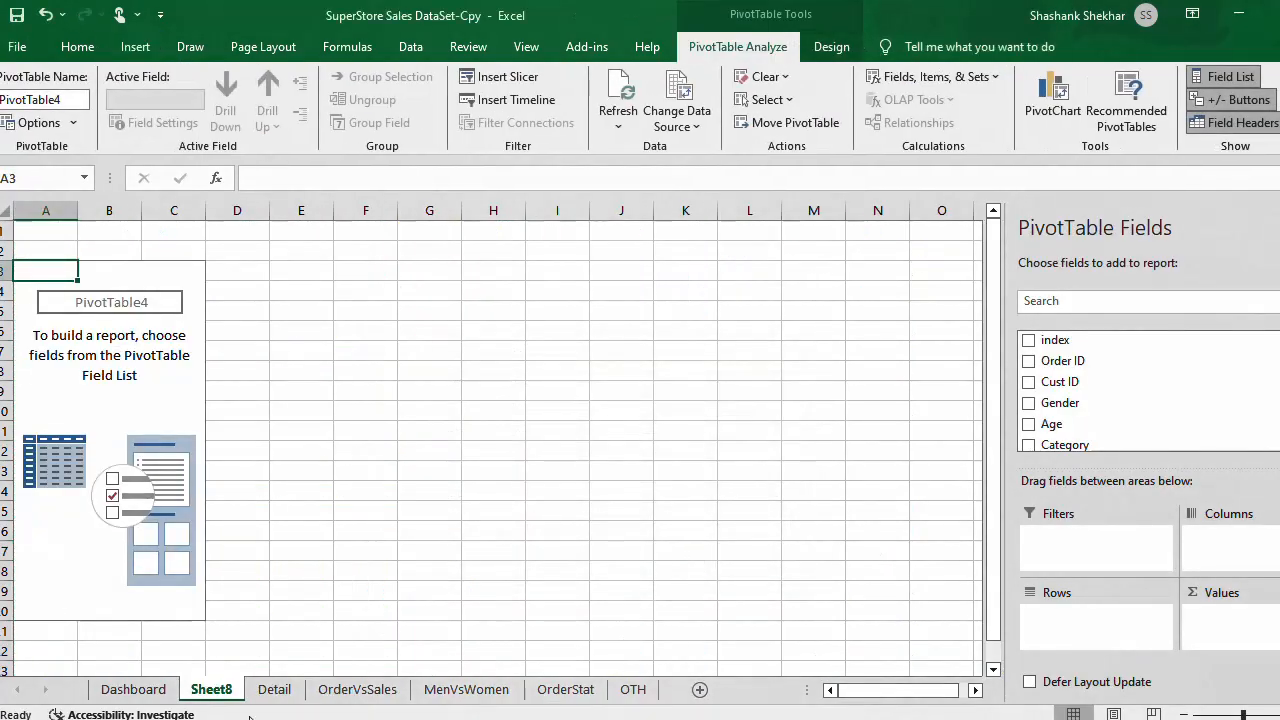
Step: Move the new PivotTable sheet between OrderStat and OTH and rename it States
{"action": "left_click_drag", "start_coordinate": [211, 691], "coordinate": [607, 695]}
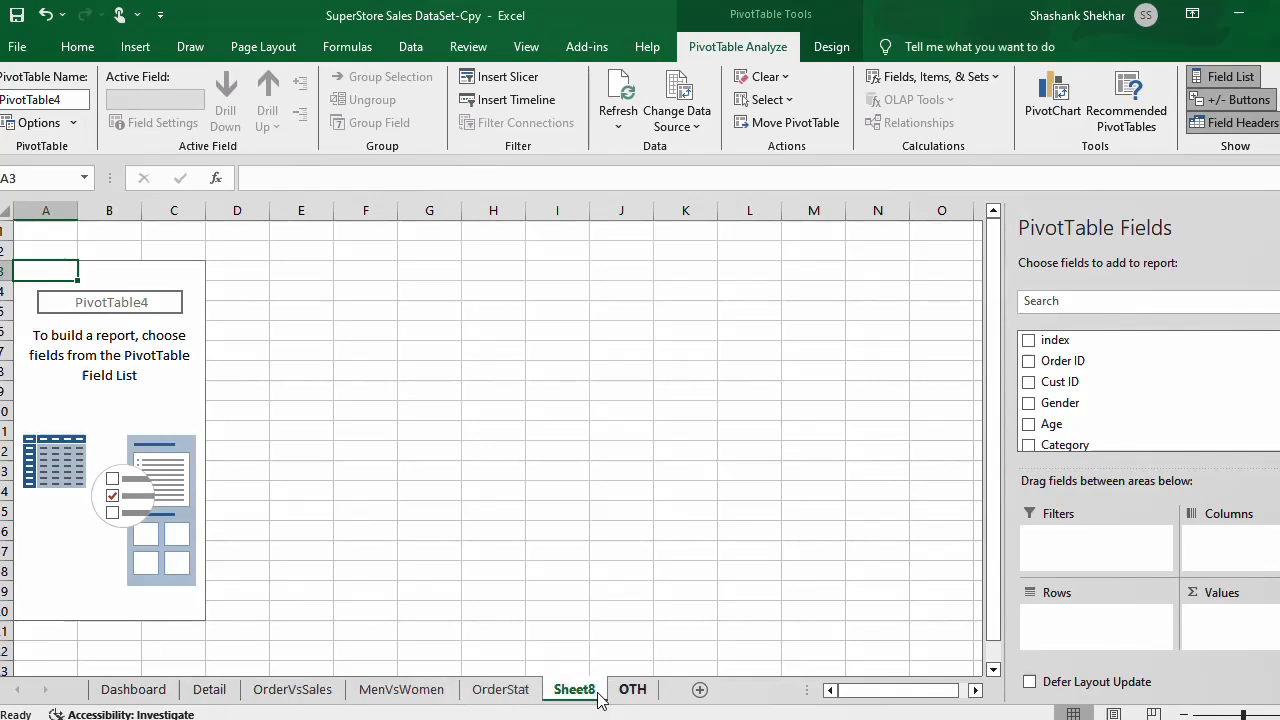
{"action": "right_click", "coordinate": [585, 696]}
{"action": "left_click", "coordinate": [637, 508]}
{"action": "type", "text": "States"}
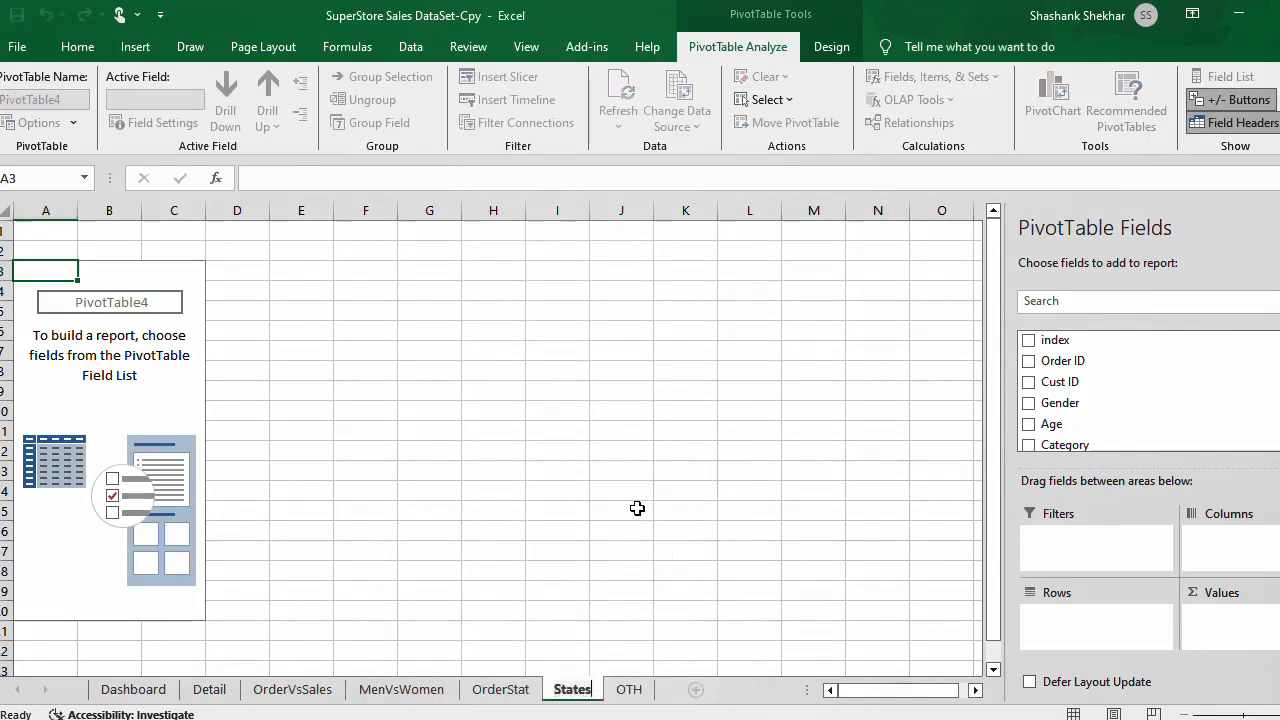
{"action": "left_click", "coordinate": [136, 404]}
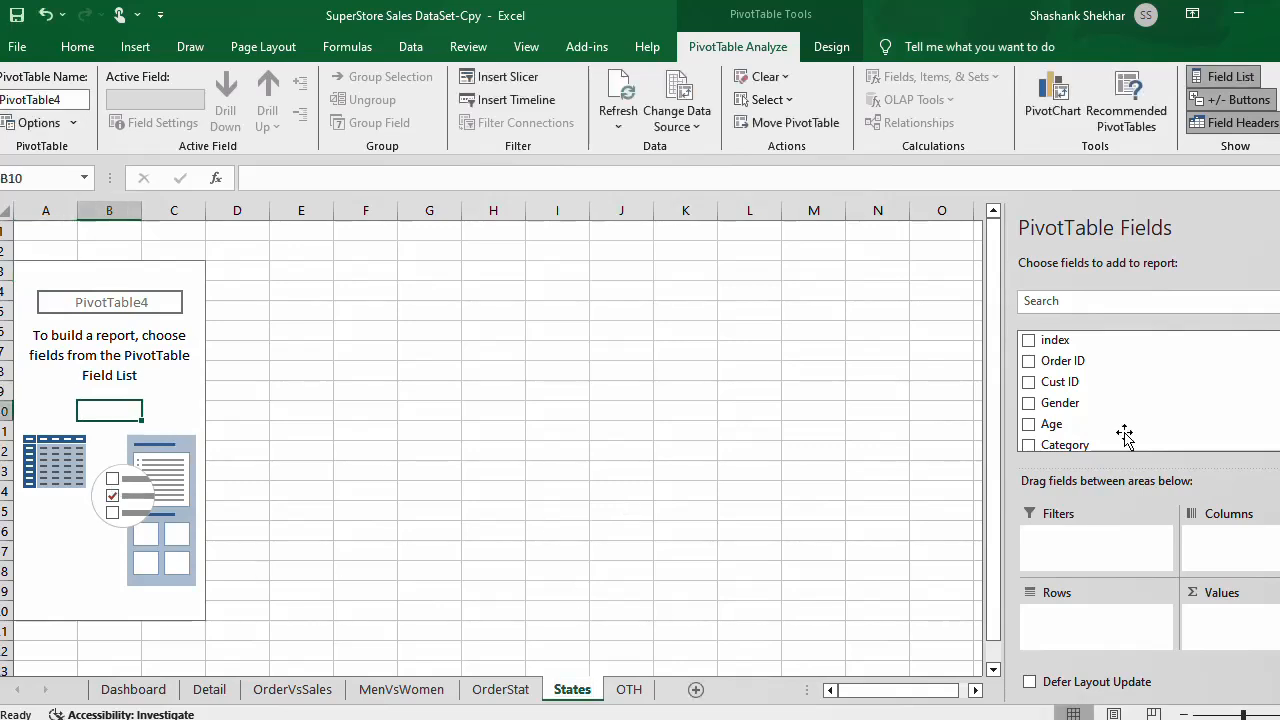
Step: Build the PivotTable with ship-state as rows and the count of Order ID as values
{"action": "scroll", "coordinate": [1140, 390], "scroll_direction": "down", "scroll_amount": 4}
{"action": "scroll", "coordinate": [1085, 416], "scroll_direction": "up", "scroll_amount": 1}
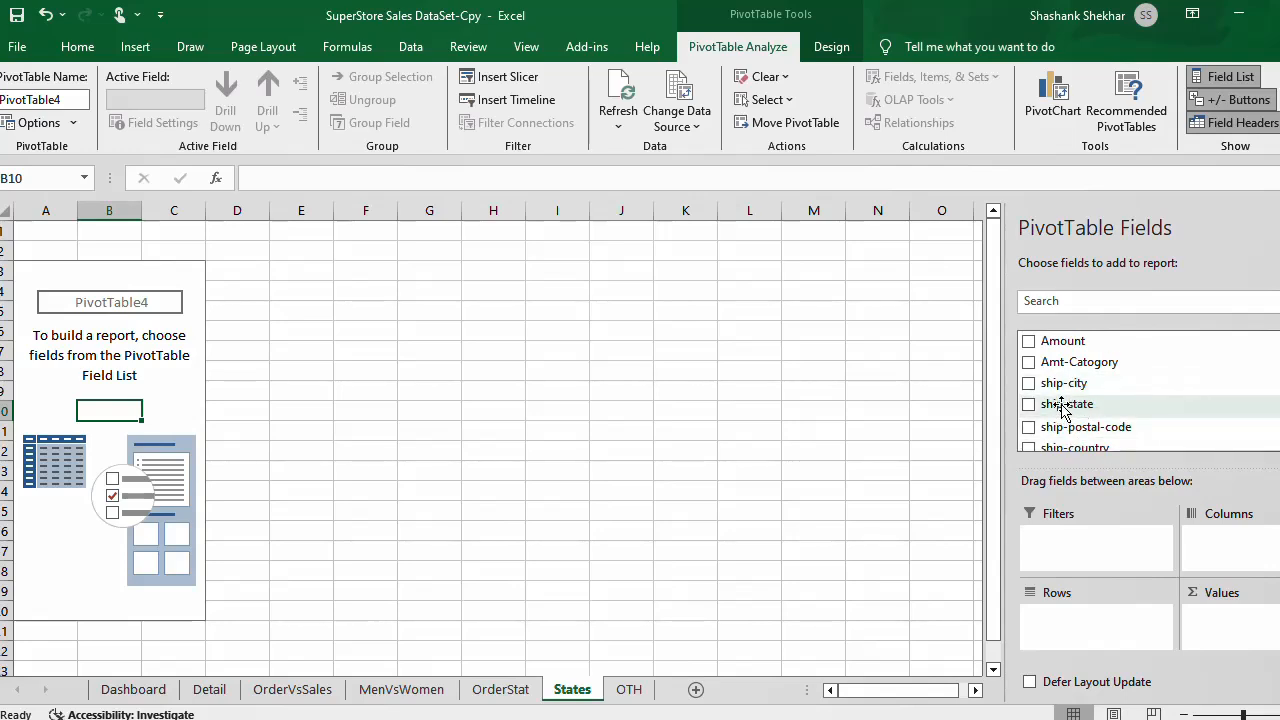
{"action": "left_click_drag", "start_coordinate": [1064, 410], "coordinate": [1082, 630]}
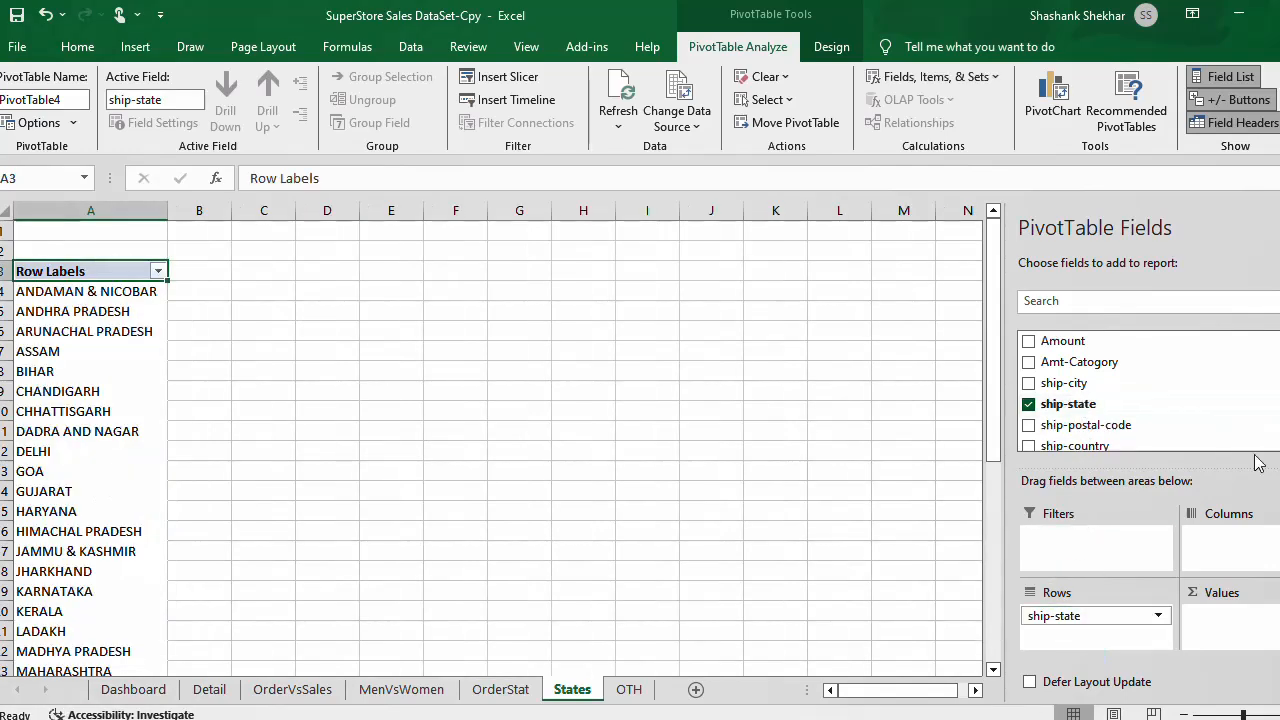
{"action": "left_click_drag", "start_coordinate": [1279, 424], "coordinate": [1279, 370]}
{"action": "left_click_drag", "start_coordinate": [1062, 355], "coordinate": [1230, 635]}
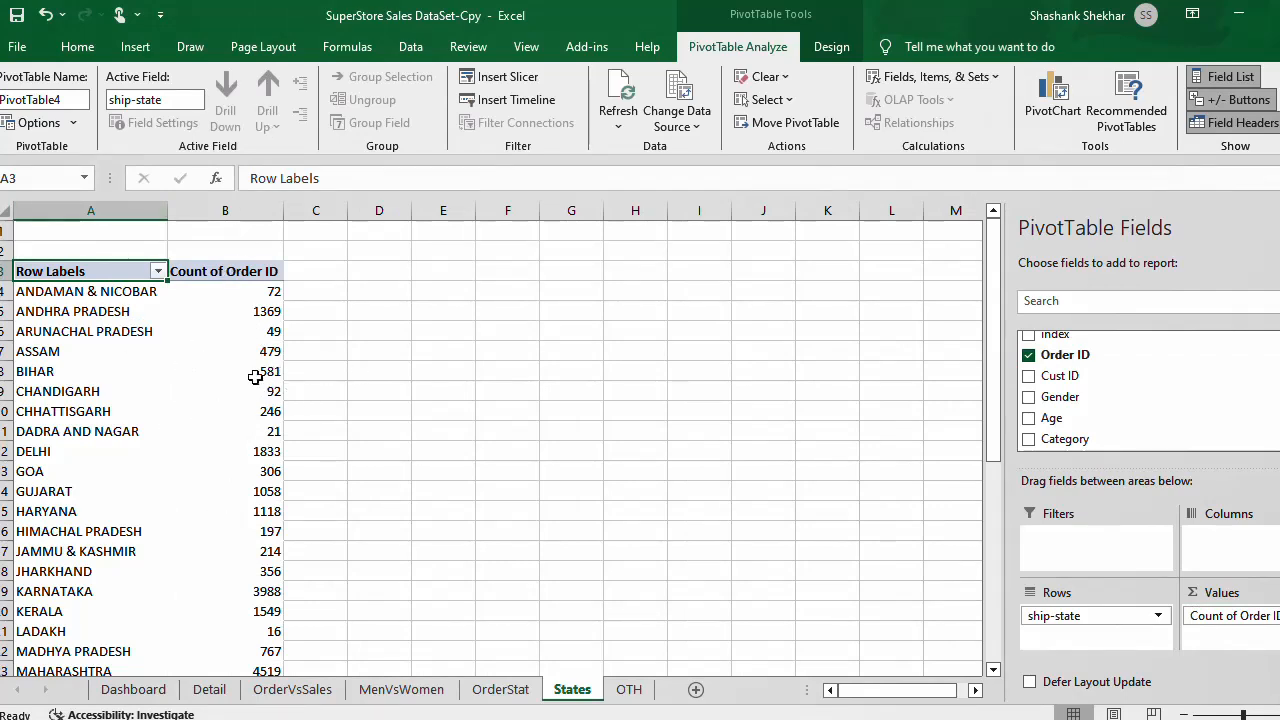
{"action": "right_click", "coordinate": [276, 352]}
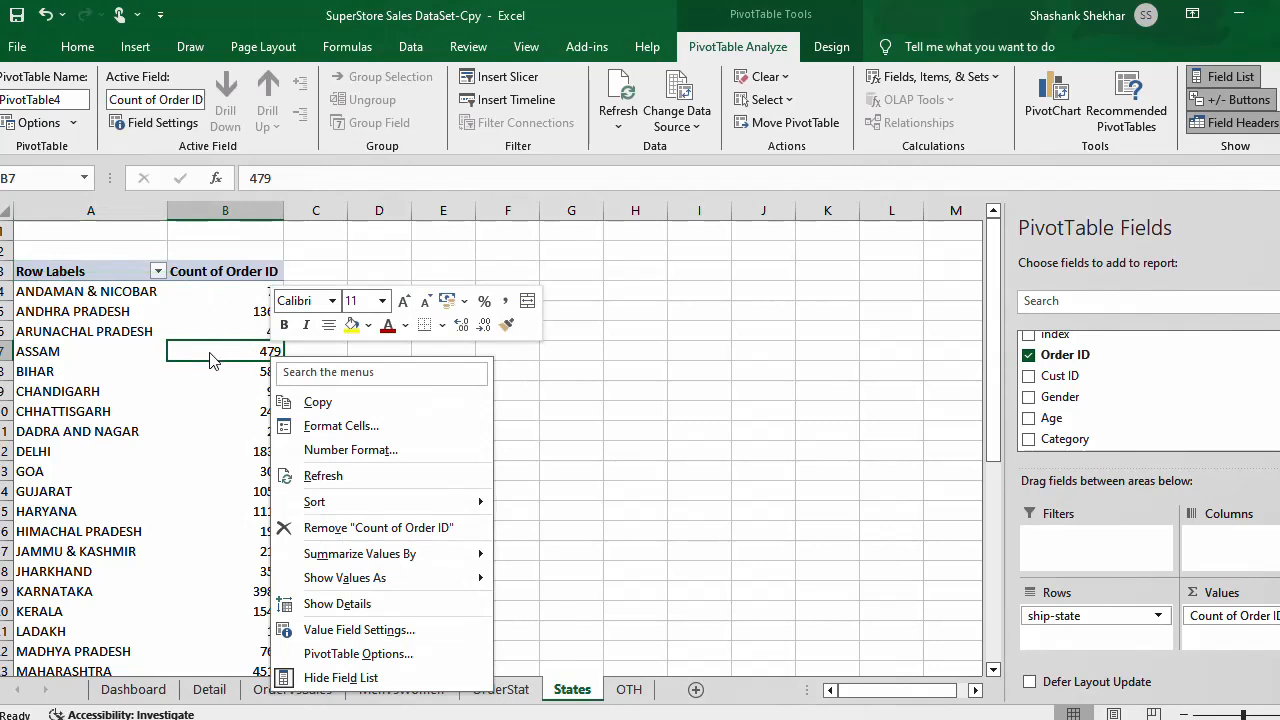
{"action": "mouse_move", "coordinate": [338, 514]}
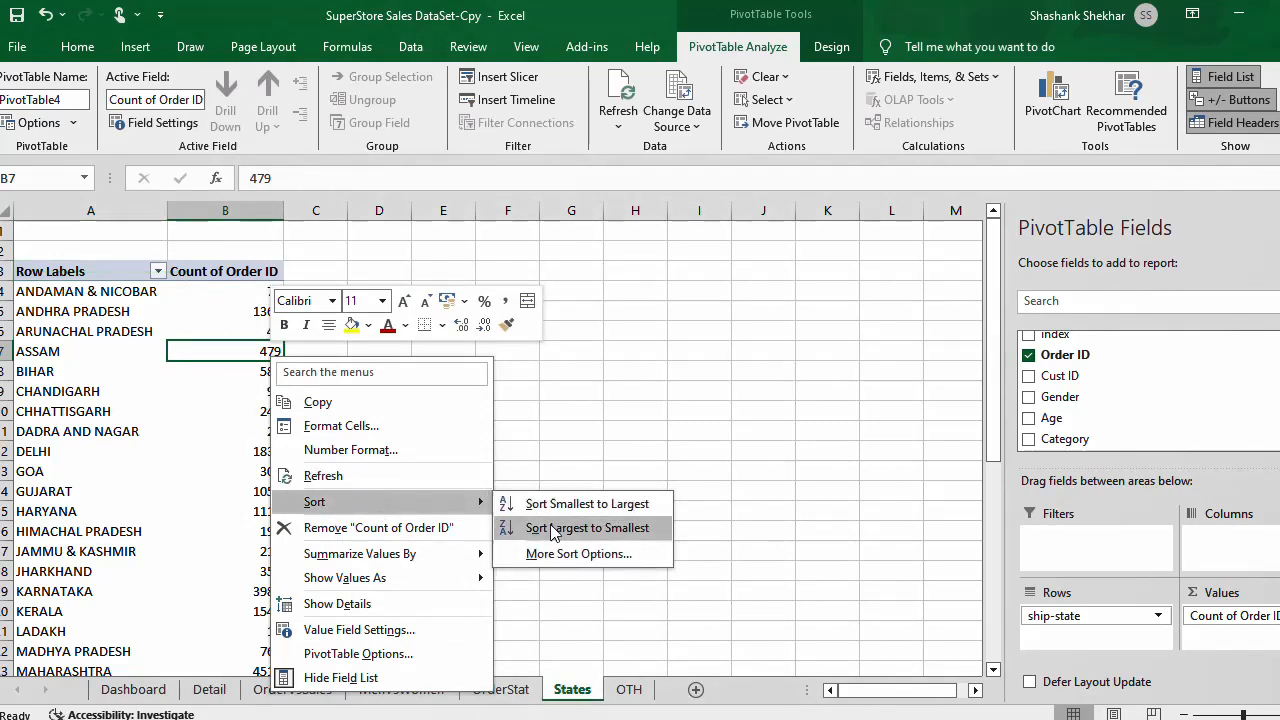
{"action": "left_click", "coordinate": [638, 350]}
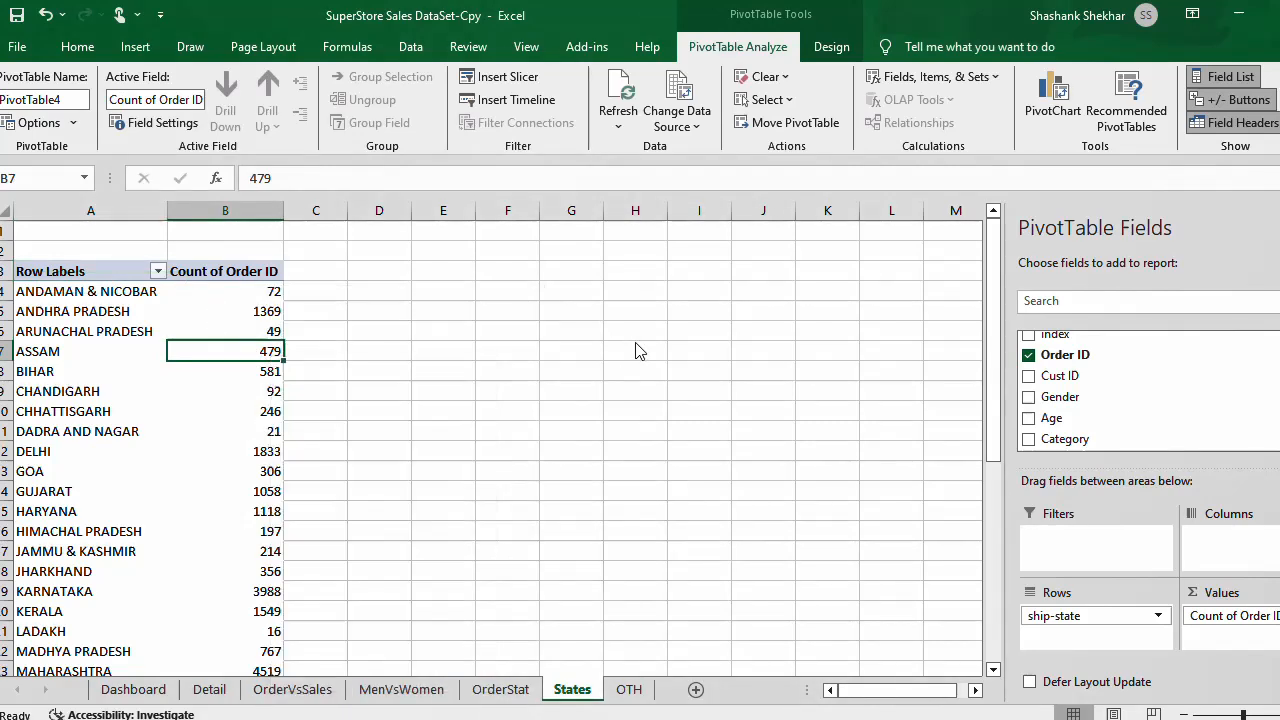
Step: Sort the states by Count of Order ID from largest to smallest
{"action": "right_click", "coordinate": [253, 378]}
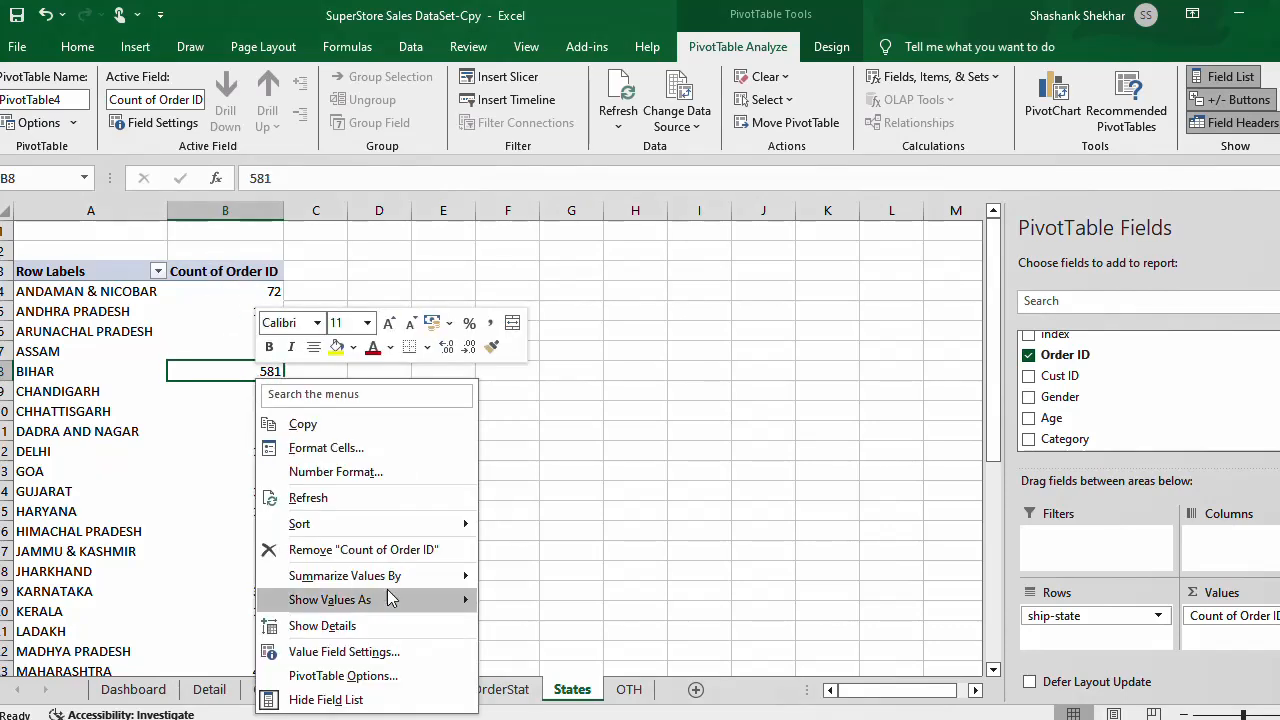
{"action": "mouse_move", "coordinate": [383, 535]}
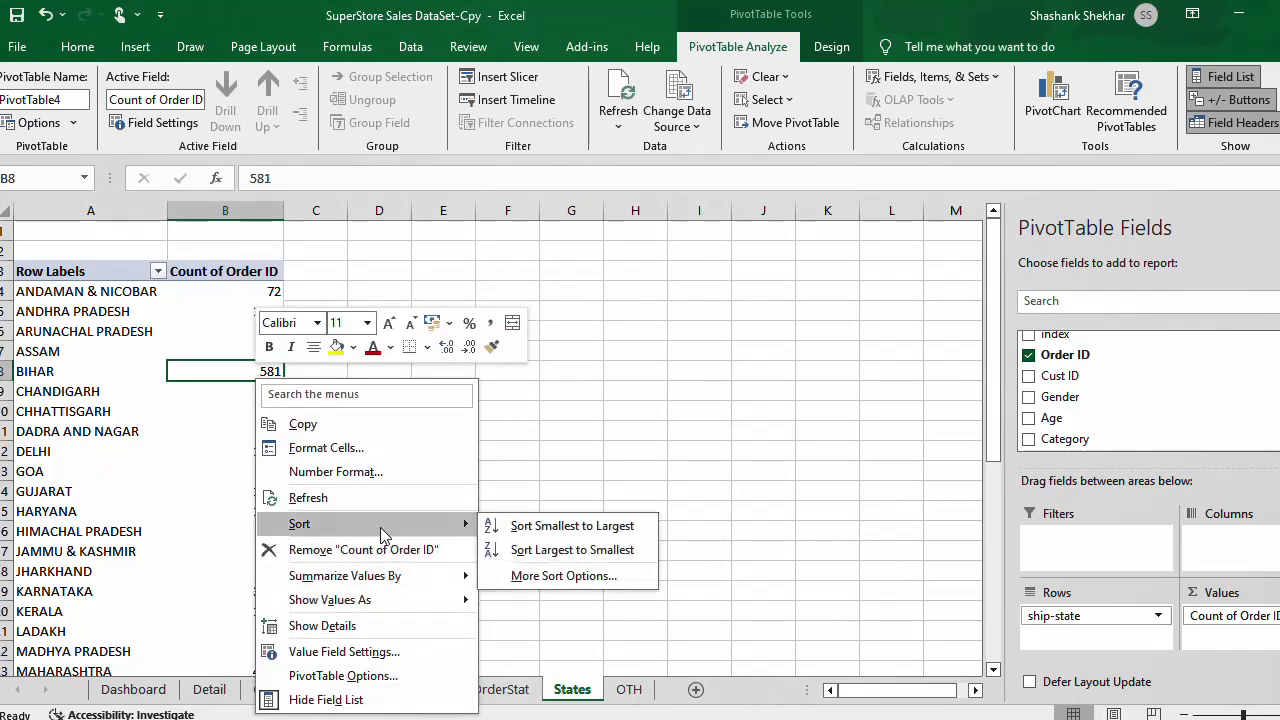
{"action": "left_click", "coordinate": [546, 550]}
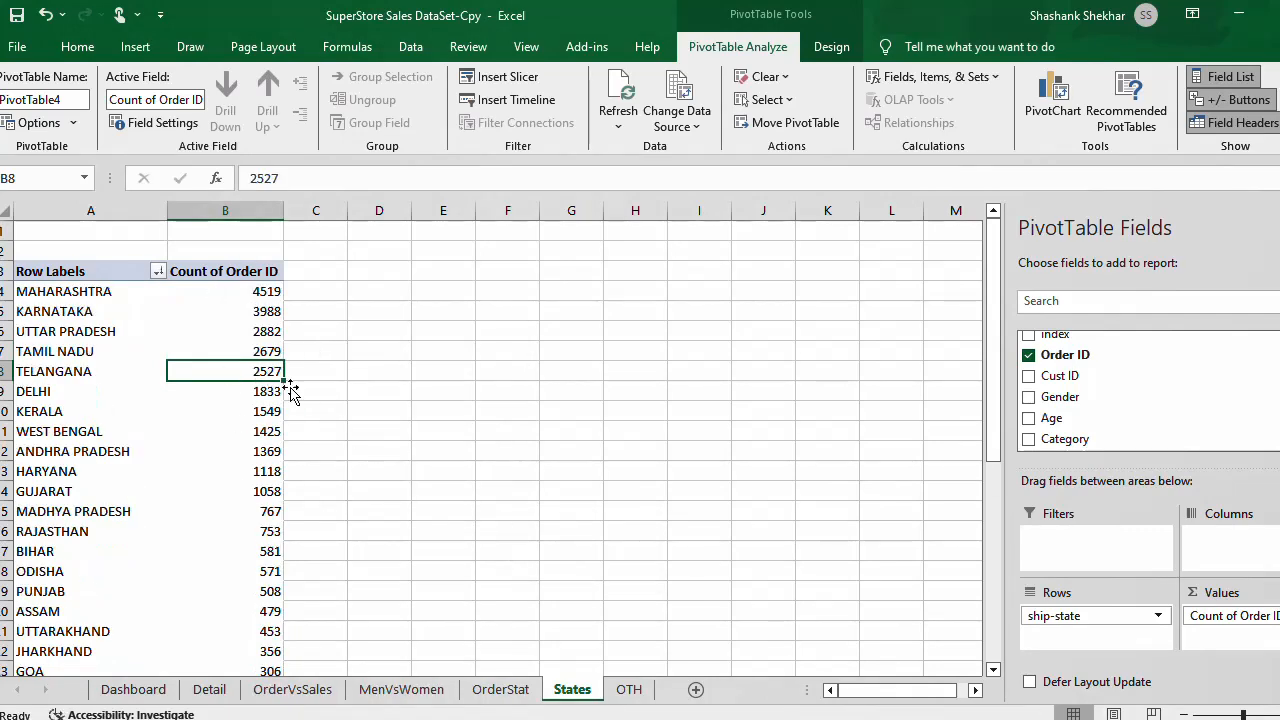
{"action": "left_click", "coordinate": [488, 395]}
{"action": "left_click", "coordinate": [538, 524]}
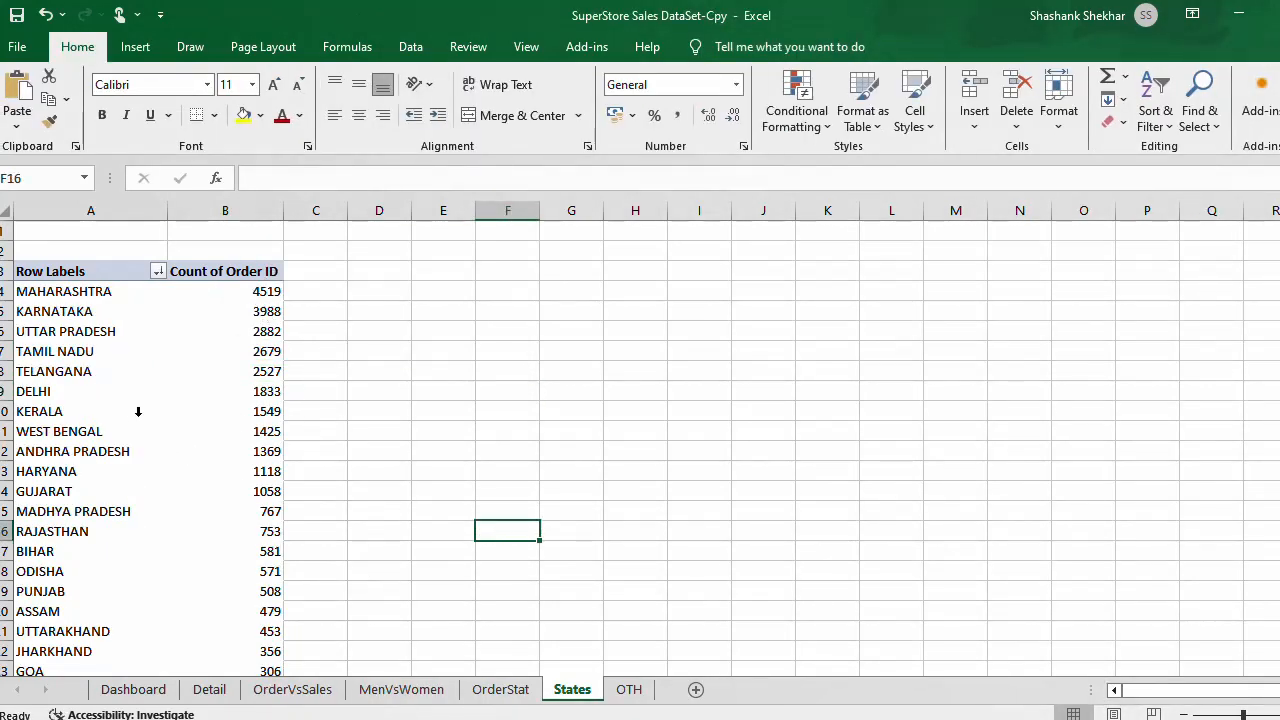
{"action": "left_click", "coordinate": [35, 392]}
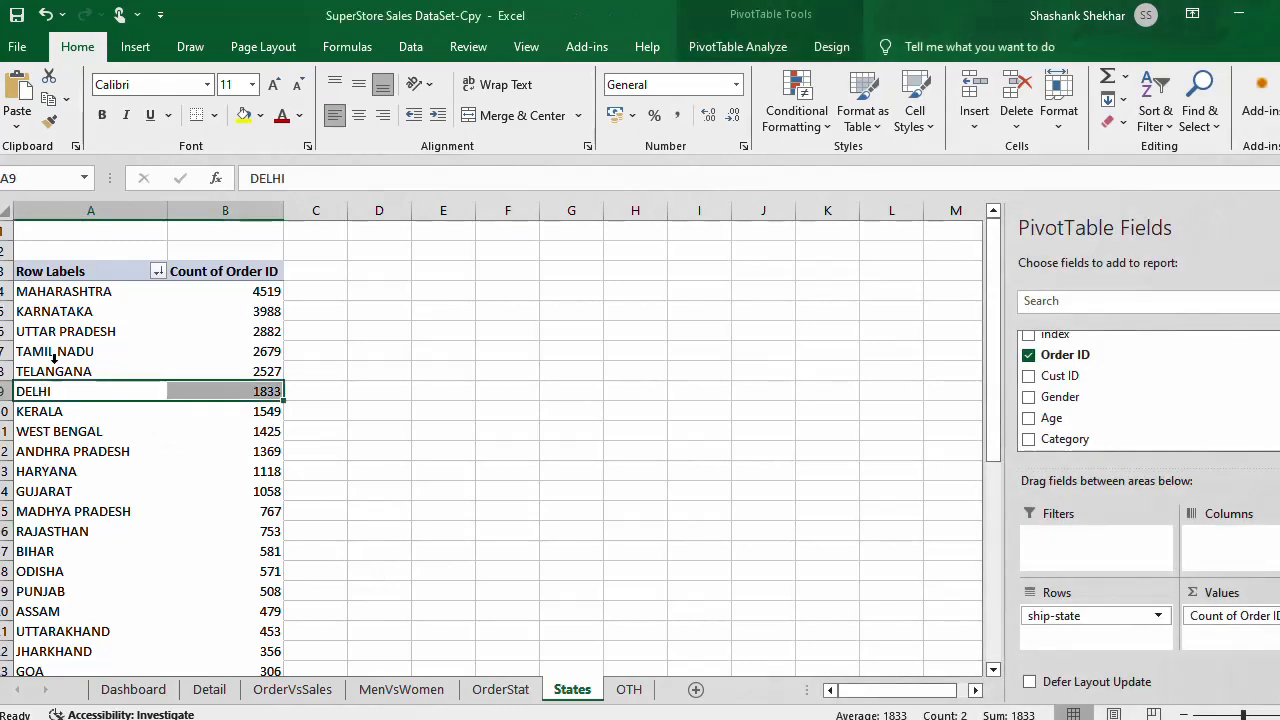
{"action": "right_click", "coordinate": [51, 371]}
{"action": "mouse_move", "coordinate": [147, 460]}
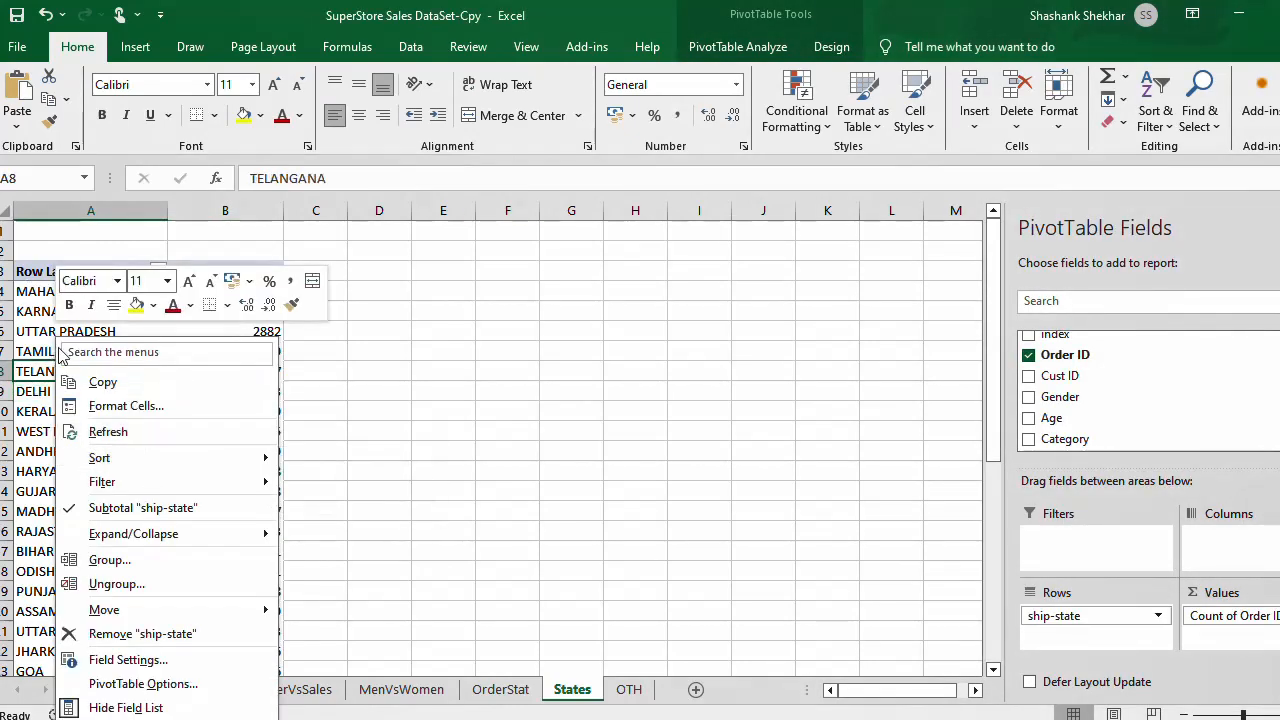
{"action": "left_click", "coordinate": [50, 370]}
Step: Filter the ship-state rows to the top 5 items by Count of Order ID
{"action": "right_click", "coordinate": [45, 351]}
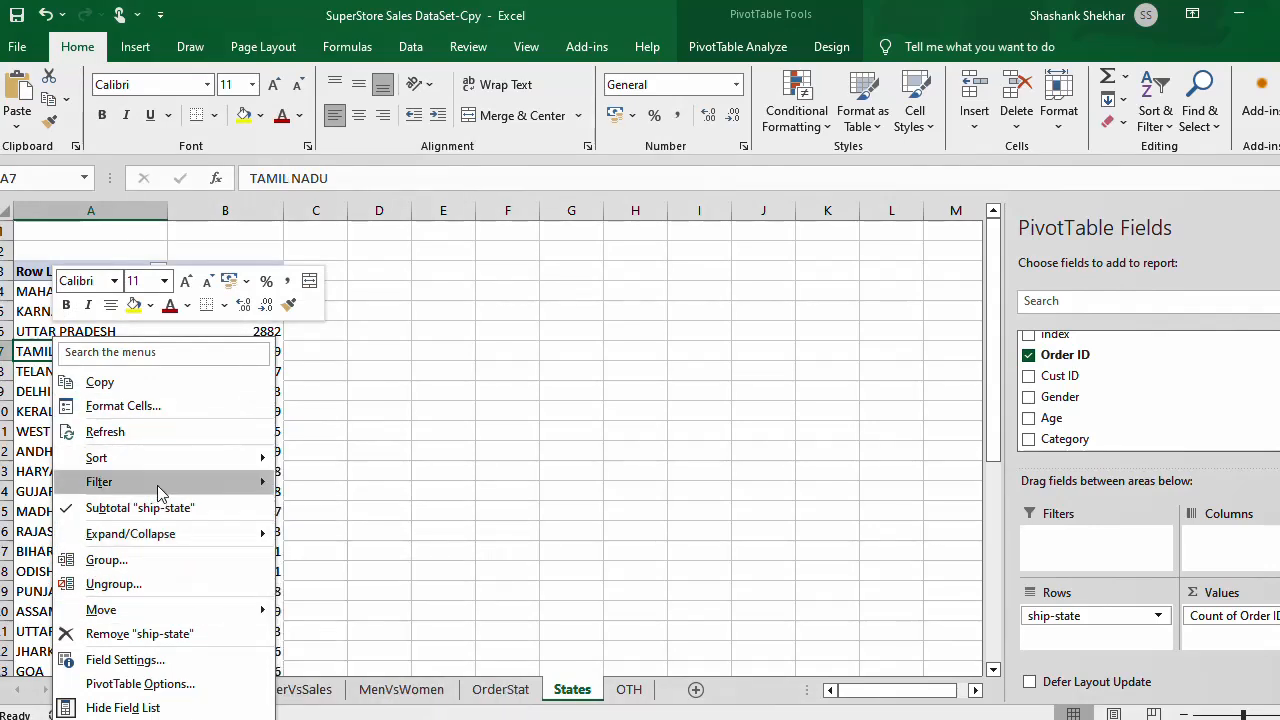
{"action": "mouse_move", "coordinate": [157, 488]}
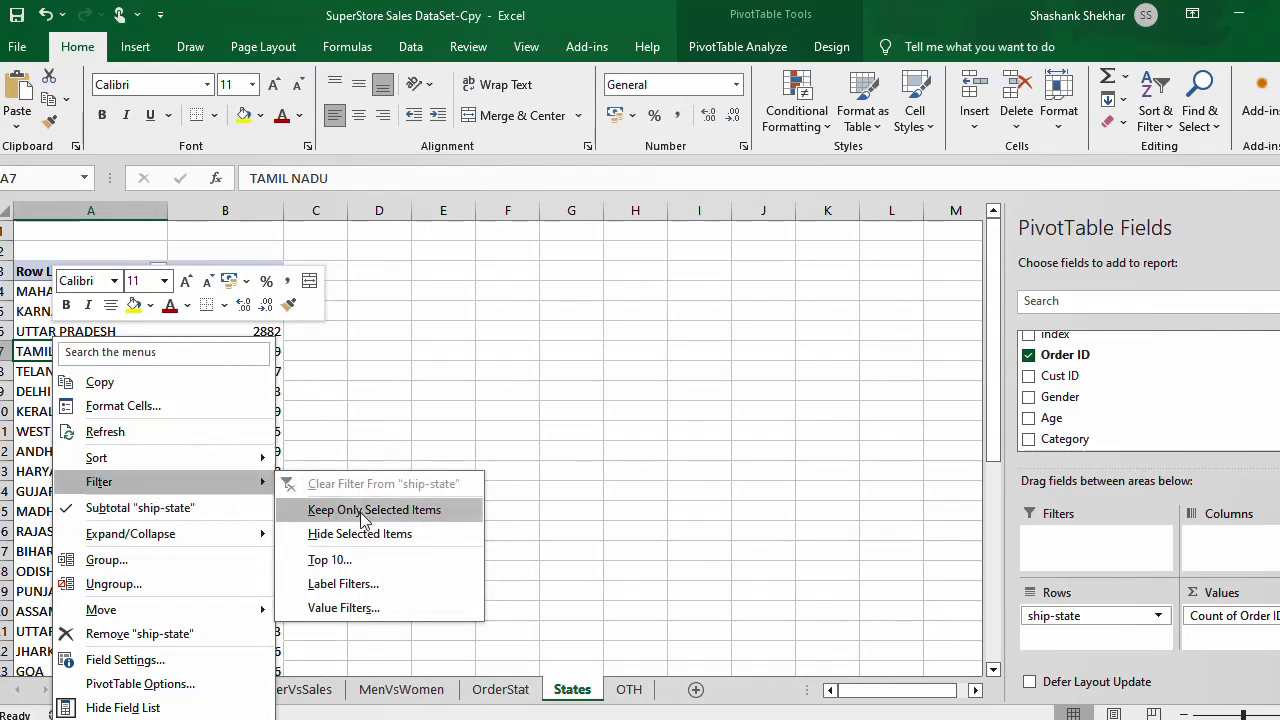
{"action": "left_click", "coordinate": [330, 560]}
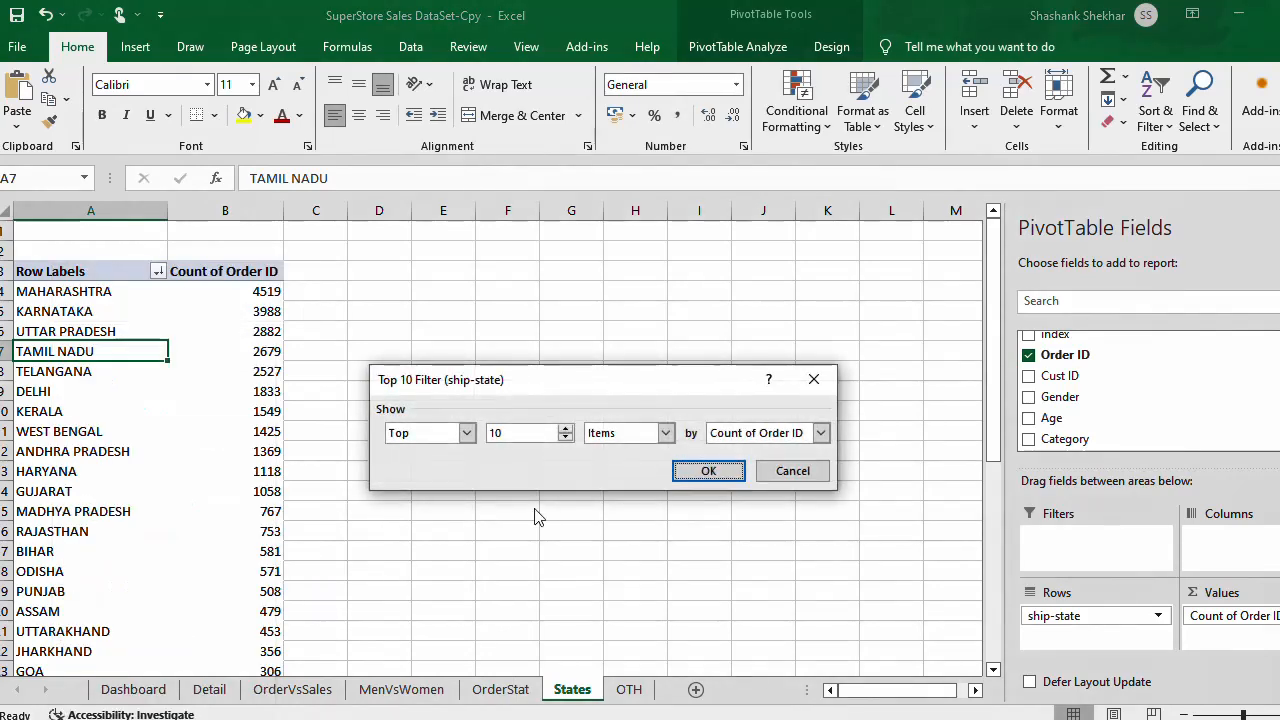
{"action": "left_click", "coordinate": [565, 438]}
{"action": "left_click", "coordinate": [565, 438]}
{"action": "left_click", "coordinate": [565, 438]}
{"action": "left_click", "coordinate": [565, 438]}
{"action": "left_click", "coordinate": [565, 438]}
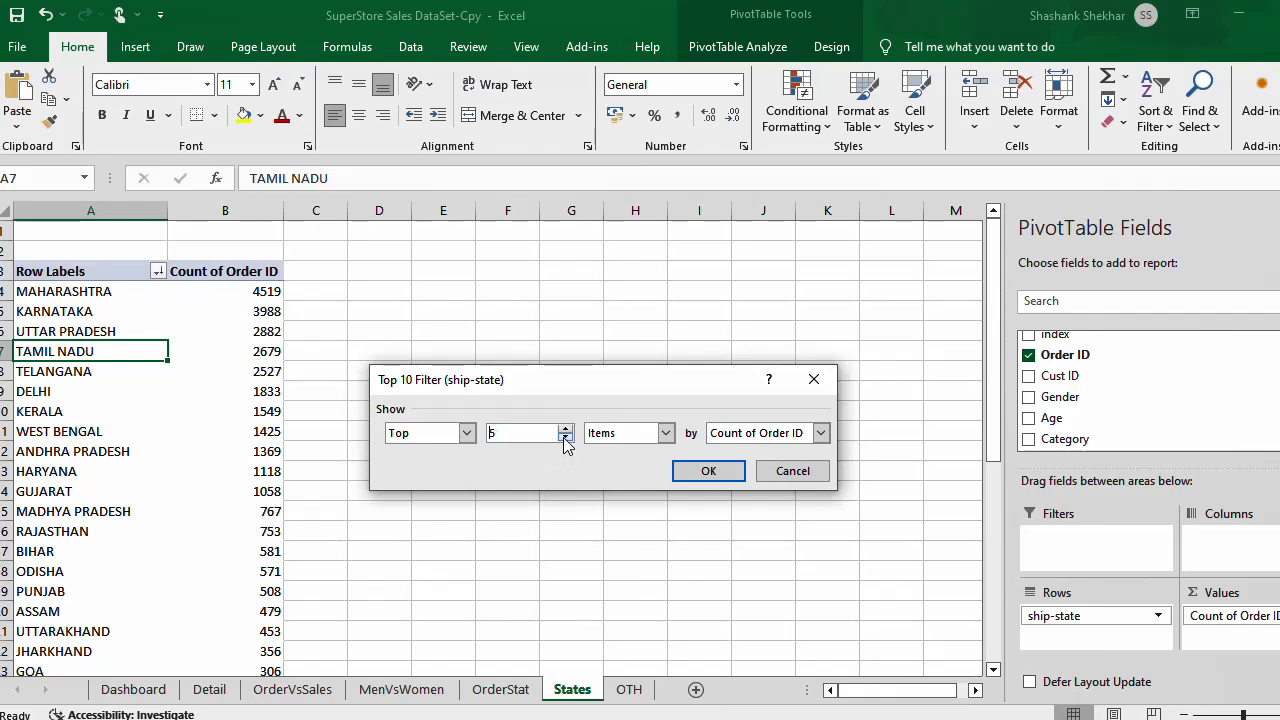
{"action": "left_click", "coordinate": [710, 472]}
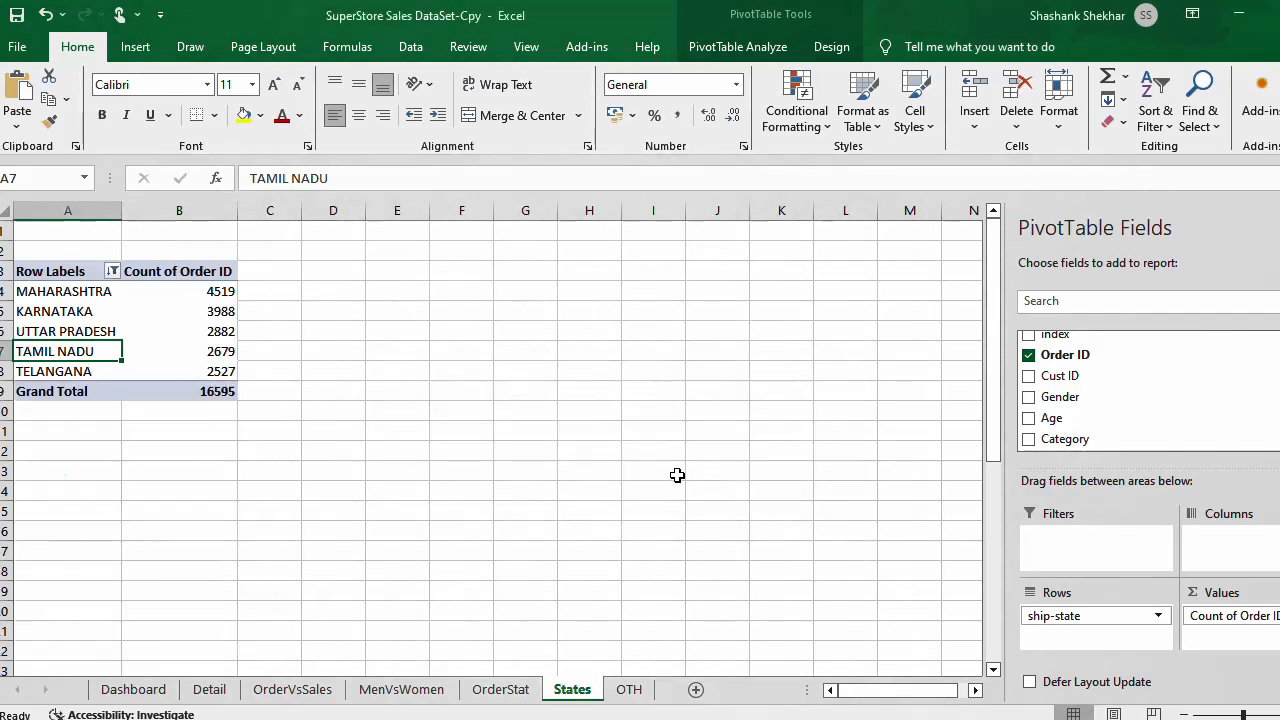
{"action": "left_click", "coordinate": [355, 541]}
{"action": "left_click", "coordinate": [405, 470]}
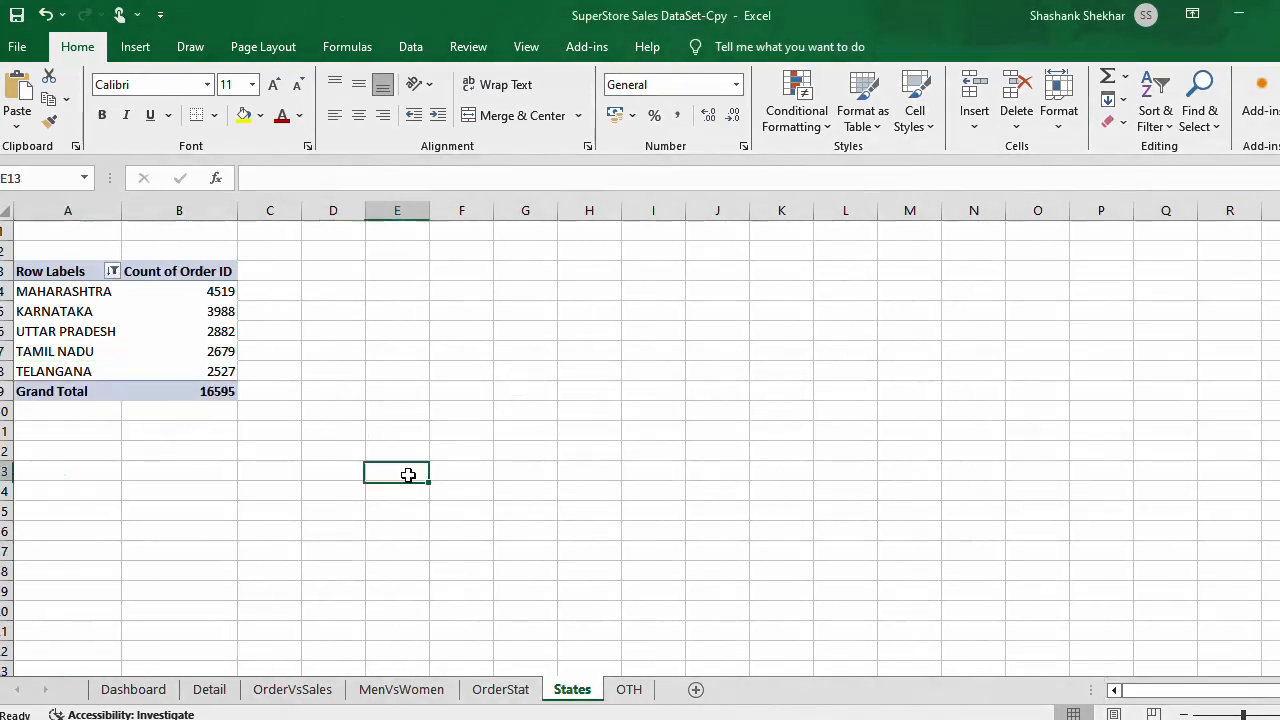
Step: Turn off grand totals for the States PivotTable
{"action": "left_click", "coordinate": [92, 279]}
{"action": "left_click_drag", "start_coordinate": [93, 300], "coordinate": [205, 392]}
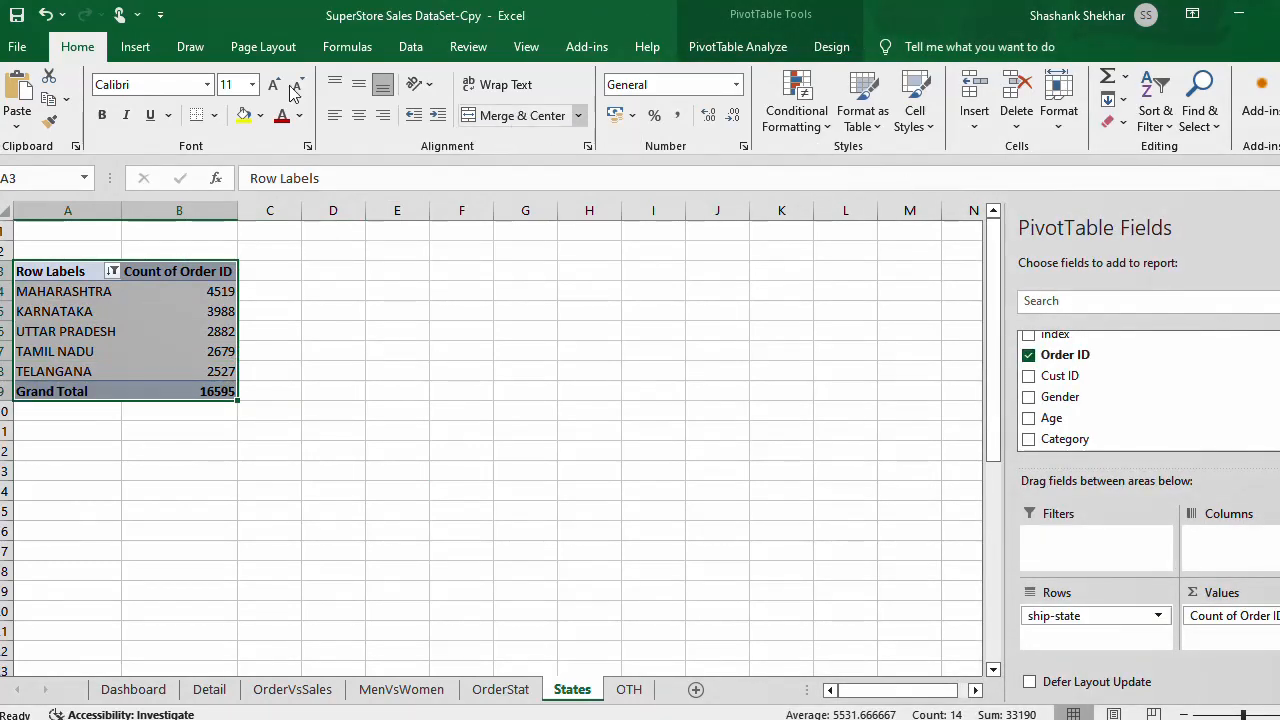
{"action": "left_click", "coordinate": [773, 50]}
{"action": "left_click", "coordinate": [815, 50]}
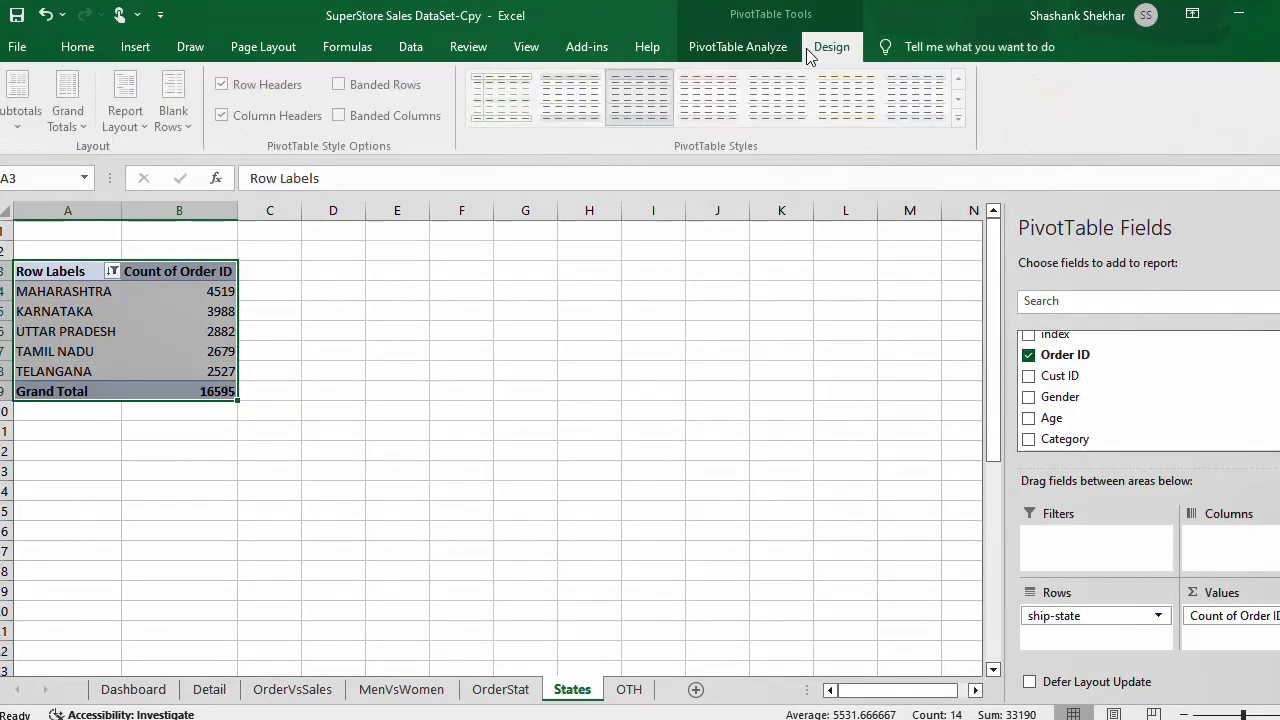
{"action": "left_click", "coordinate": [72, 118]}
{"action": "left_click", "coordinate": [140, 150]}
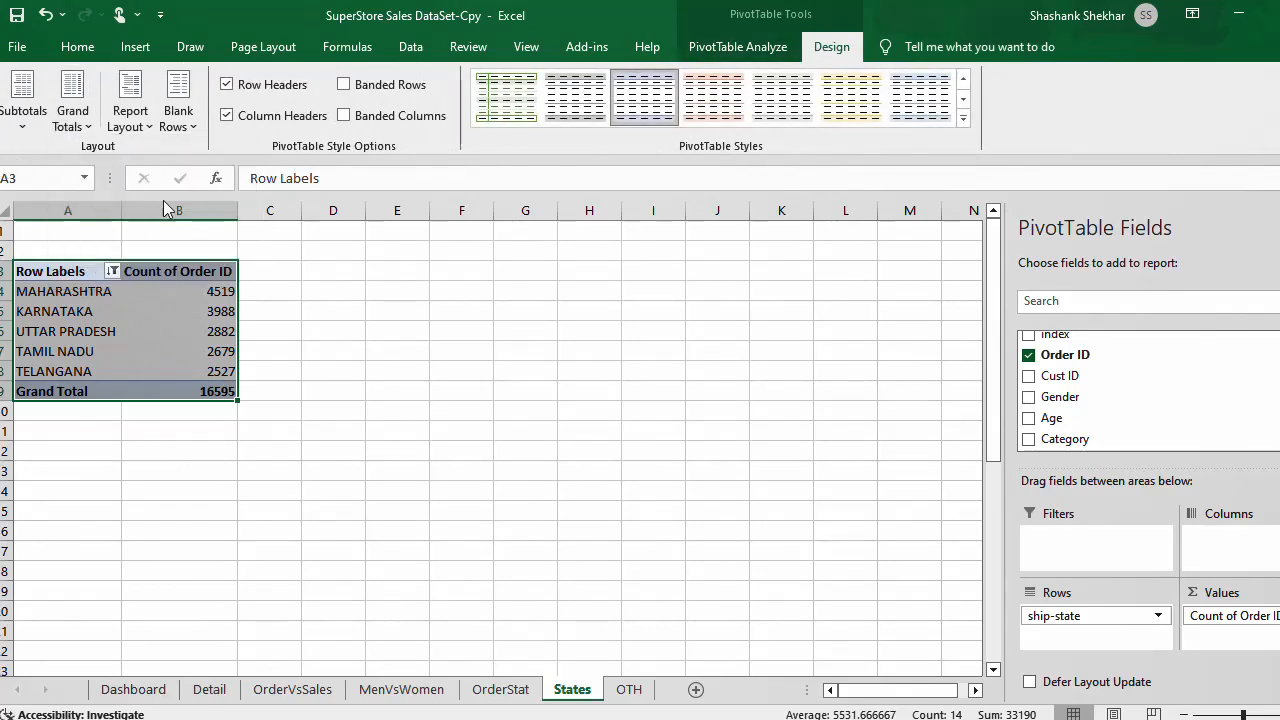
{"action": "left_click", "coordinate": [397, 410]}
Step: Start inserting a PivotChart from the five-state PivotTable and compare the column, line, bar, area, map, funnel and pie chart types
{"action": "left_click_drag", "start_coordinate": [70, 276], "coordinate": [199, 360]}
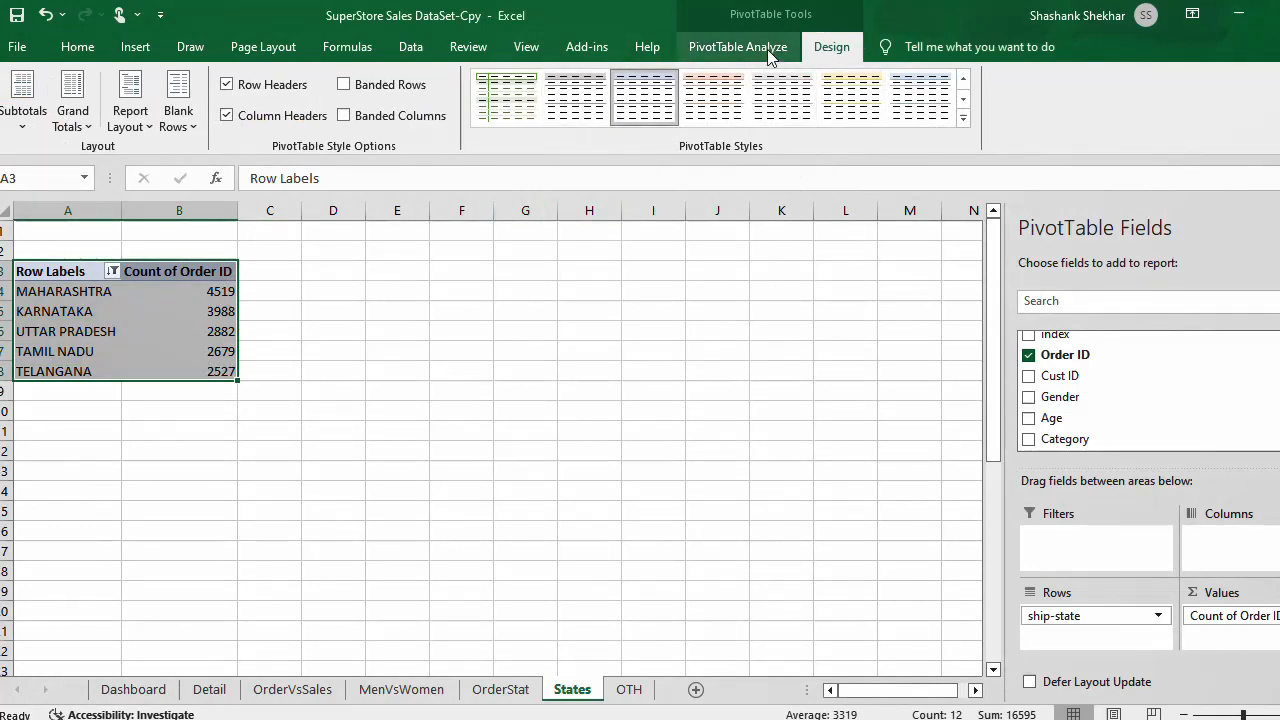
{"action": "left_click", "coordinate": [770, 52]}
{"action": "left_click", "coordinate": [1063, 108]}
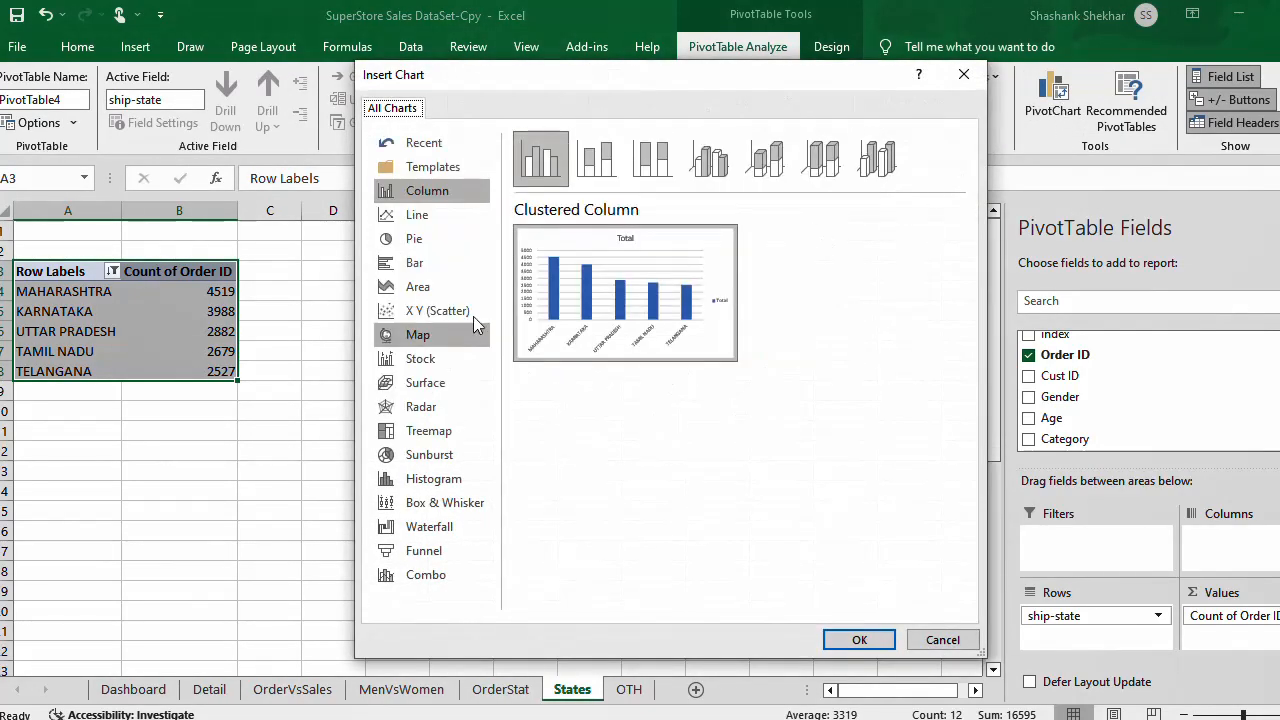
{"action": "left_click", "coordinate": [424, 195]}
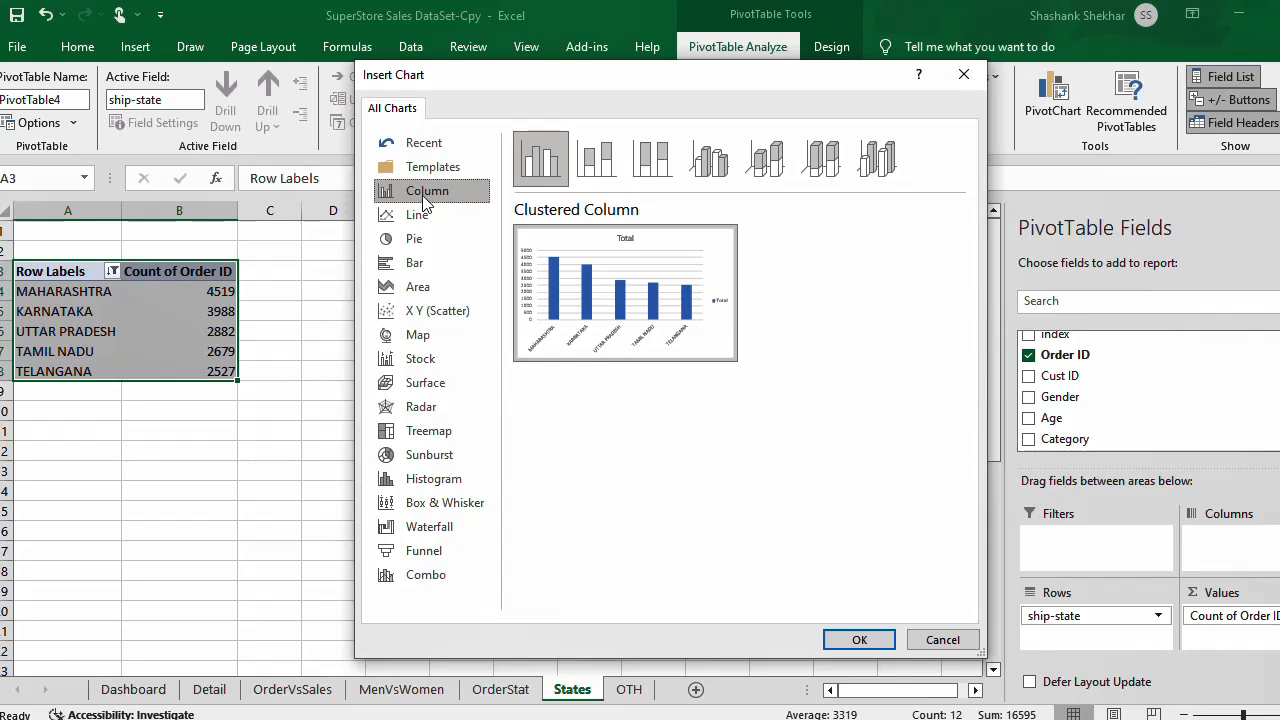
{"action": "key", "text": "Down"}
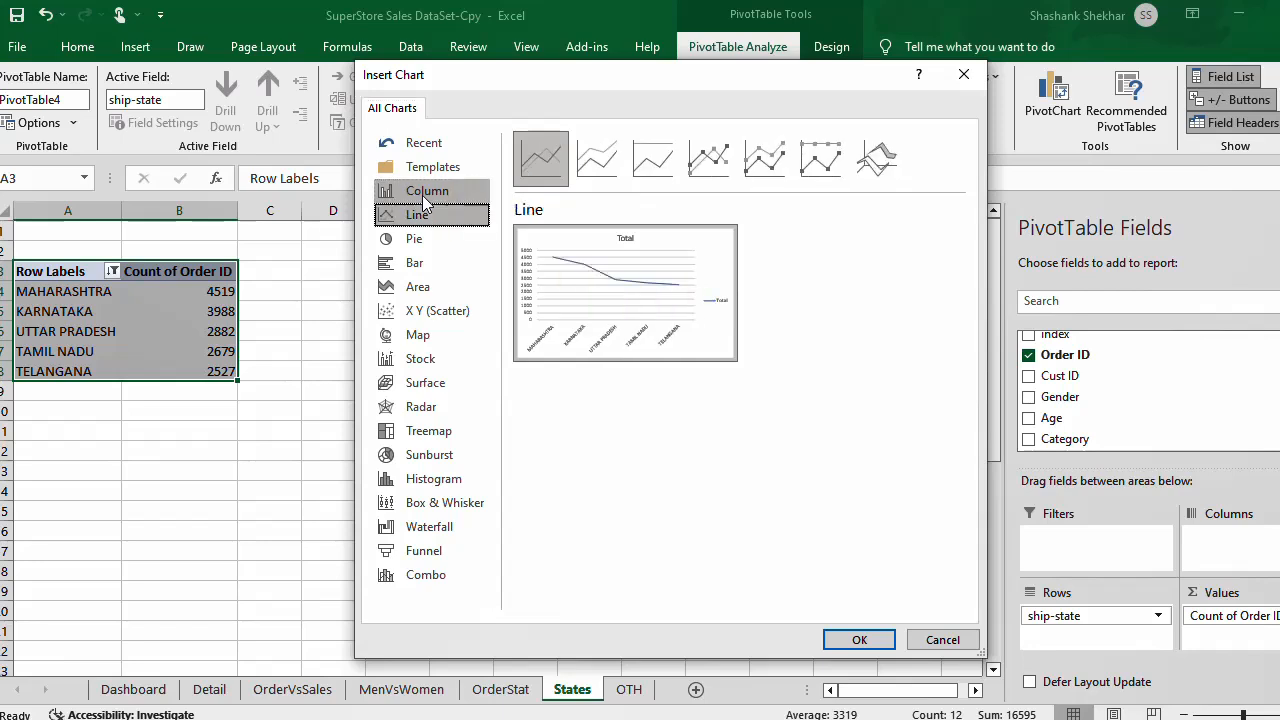
{"action": "left_click", "coordinate": [422, 270]}
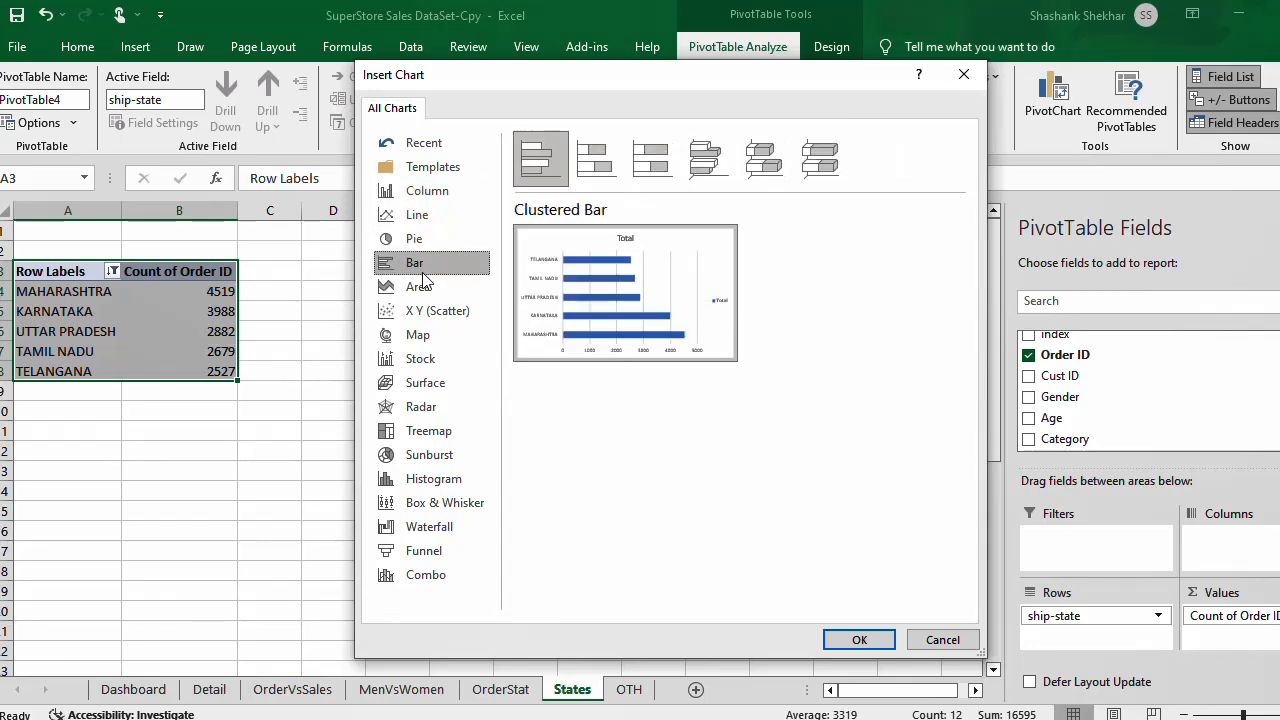
{"action": "left_click", "coordinate": [430, 194]}
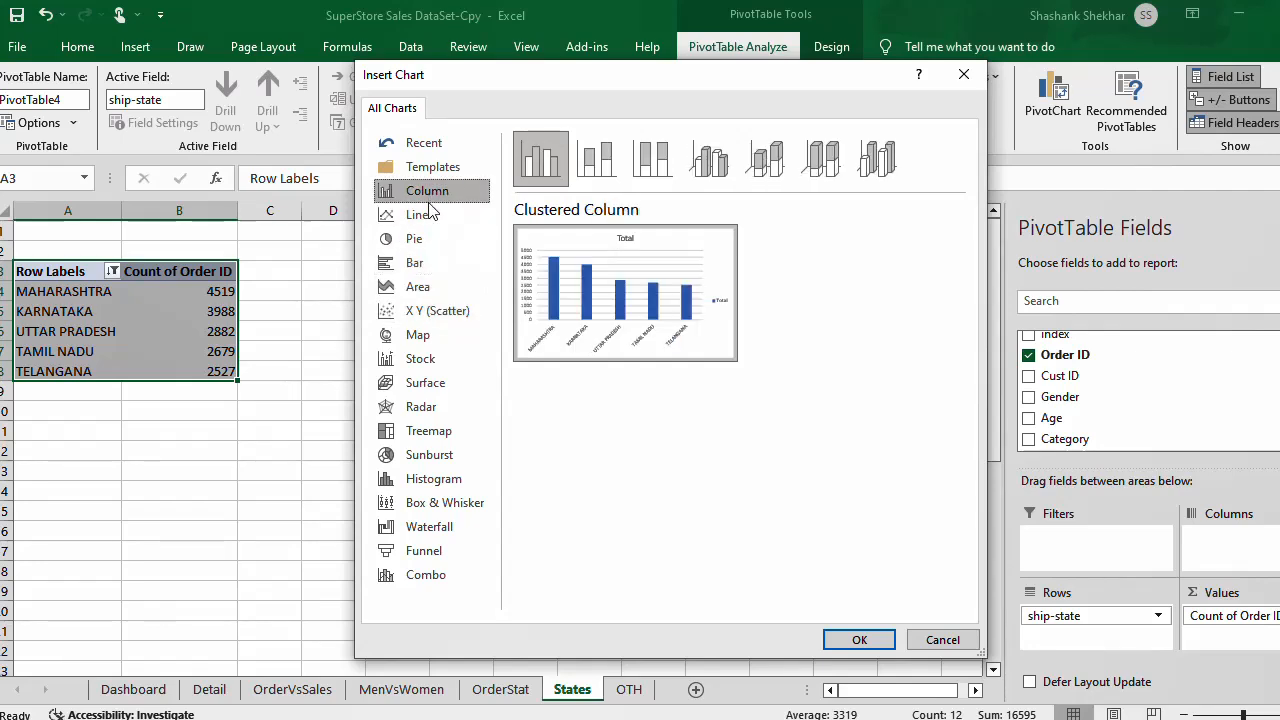
{"action": "left_click", "coordinate": [425, 287]}
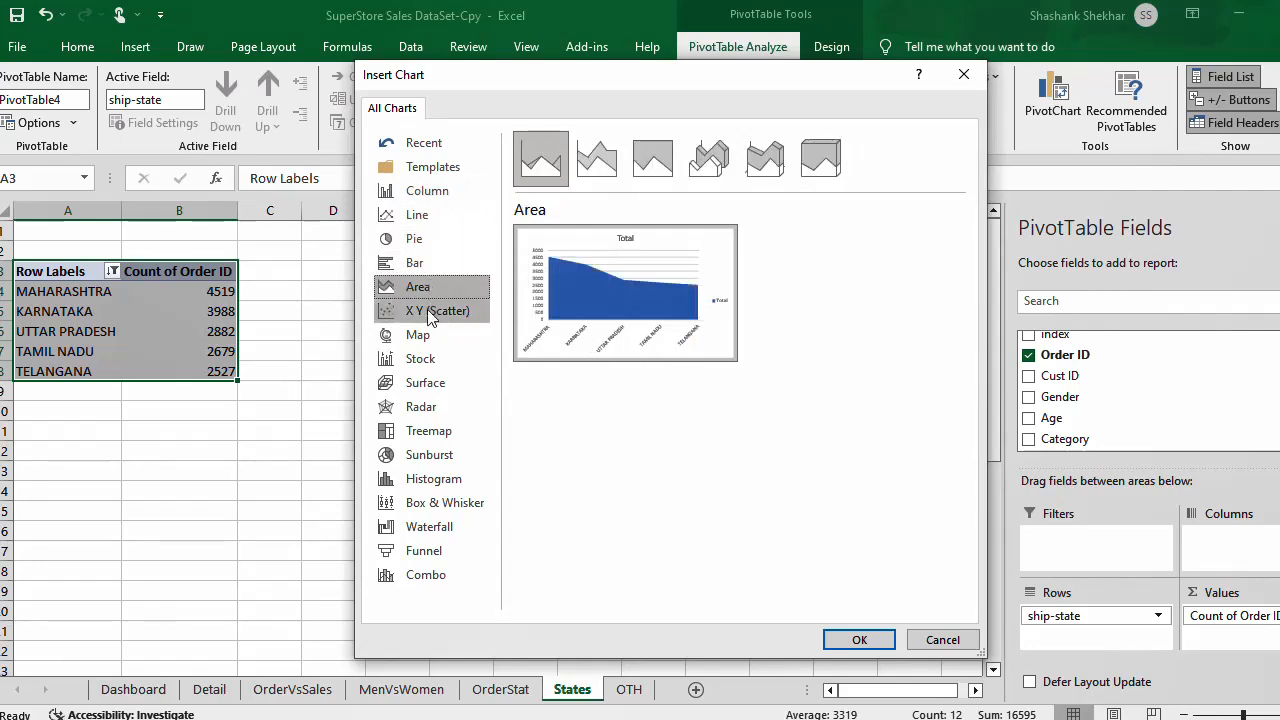
{"action": "left_click", "coordinate": [420, 335]}
{"action": "left_click", "coordinate": [424, 551]}
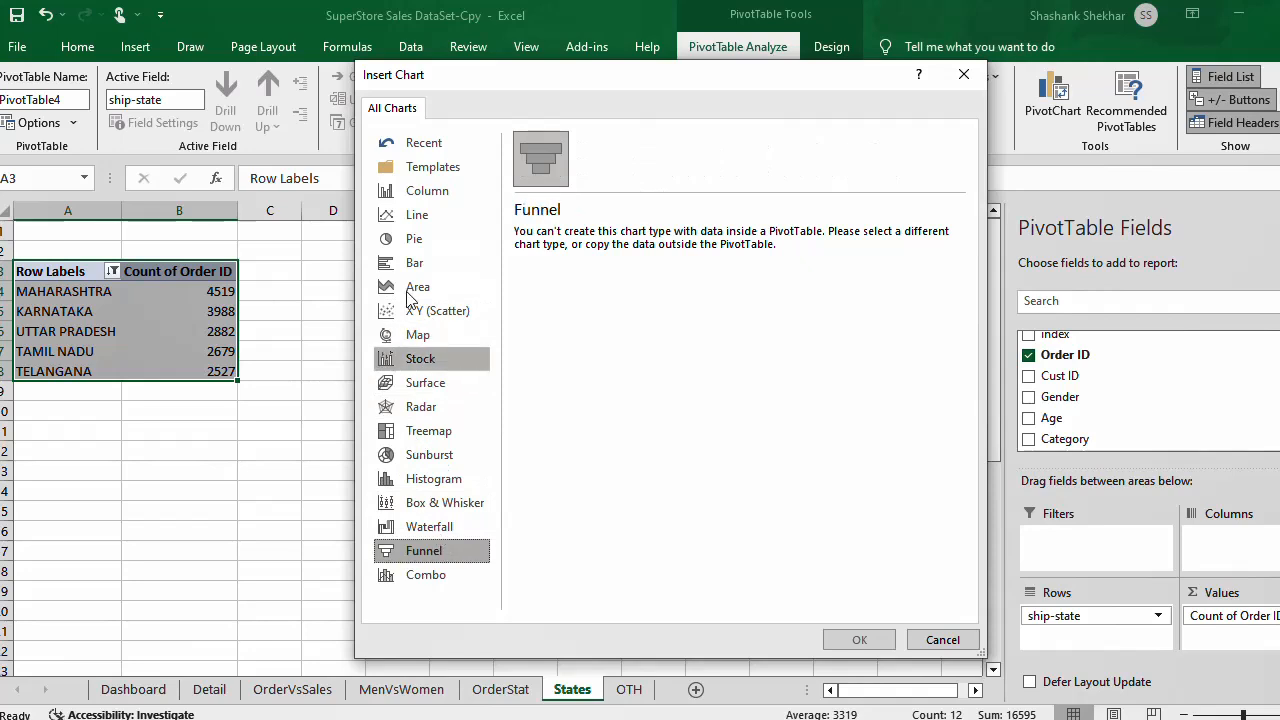
{"action": "left_click", "coordinate": [416, 215]}
{"action": "left_click", "coordinate": [415, 240]}
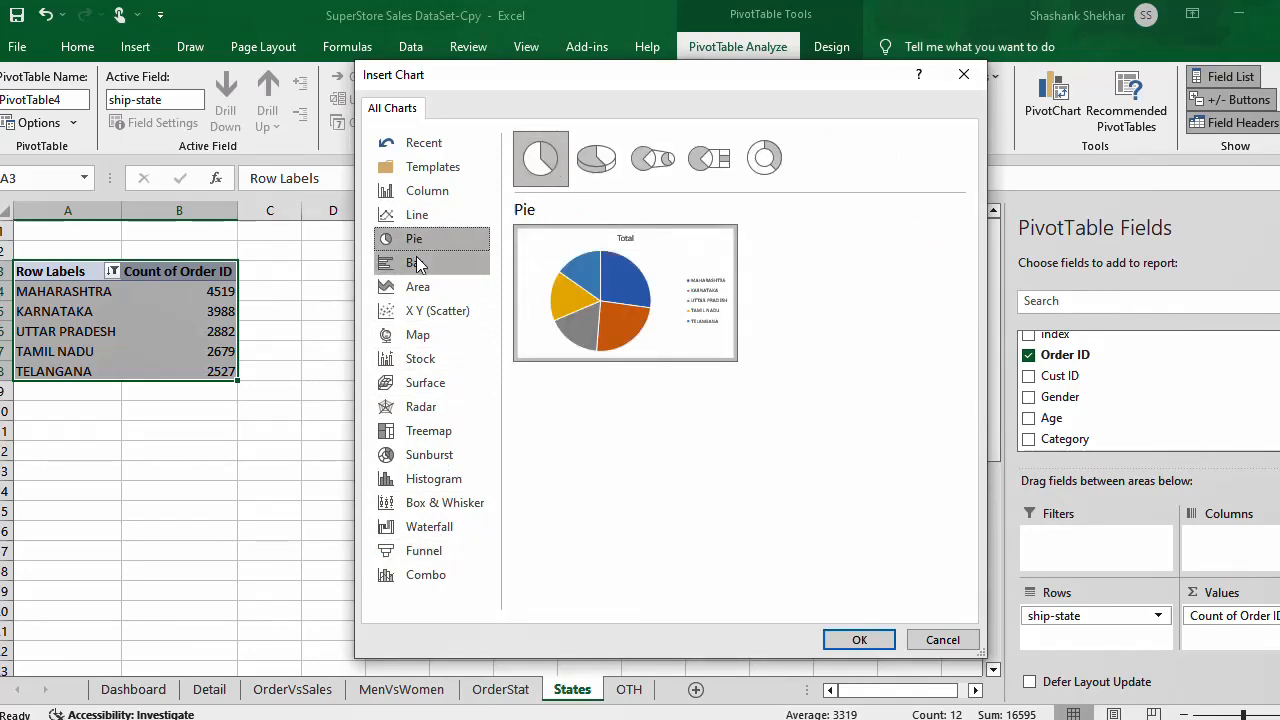
Step: Compare the bar chart subtypes and insert a 3-D Stacked Bar PivotChart of Count of Order ID by ship-state
{"action": "left_click", "coordinate": [420, 264]}
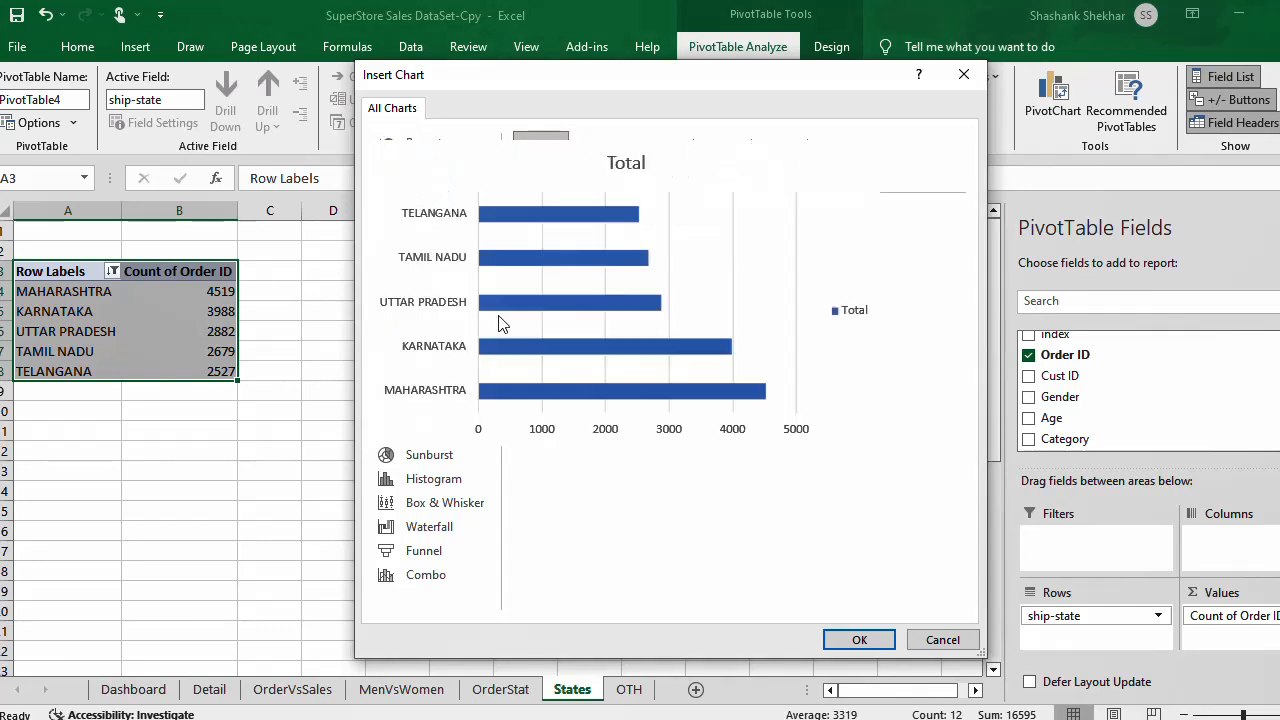
{"action": "left_click", "coordinate": [596, 158]}
{"action": "left_click", "coordinate": [651, 157]}
{"action": "left_click", "coordinate": [706, 160]}
{"action": "left_click", "coordinate": [764, 166]}
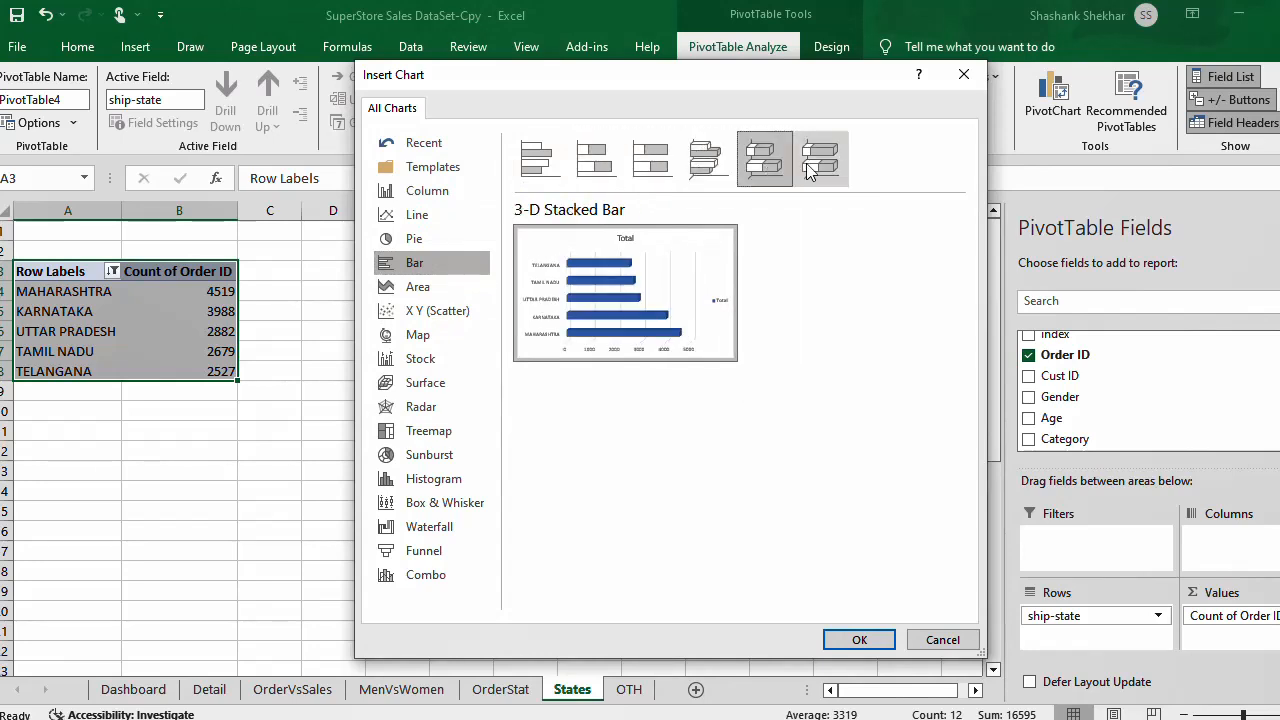
{"action": "left_click", "coordinate": [820, 160]}
{"action": "left_click", "coordinate": [766, 162]}
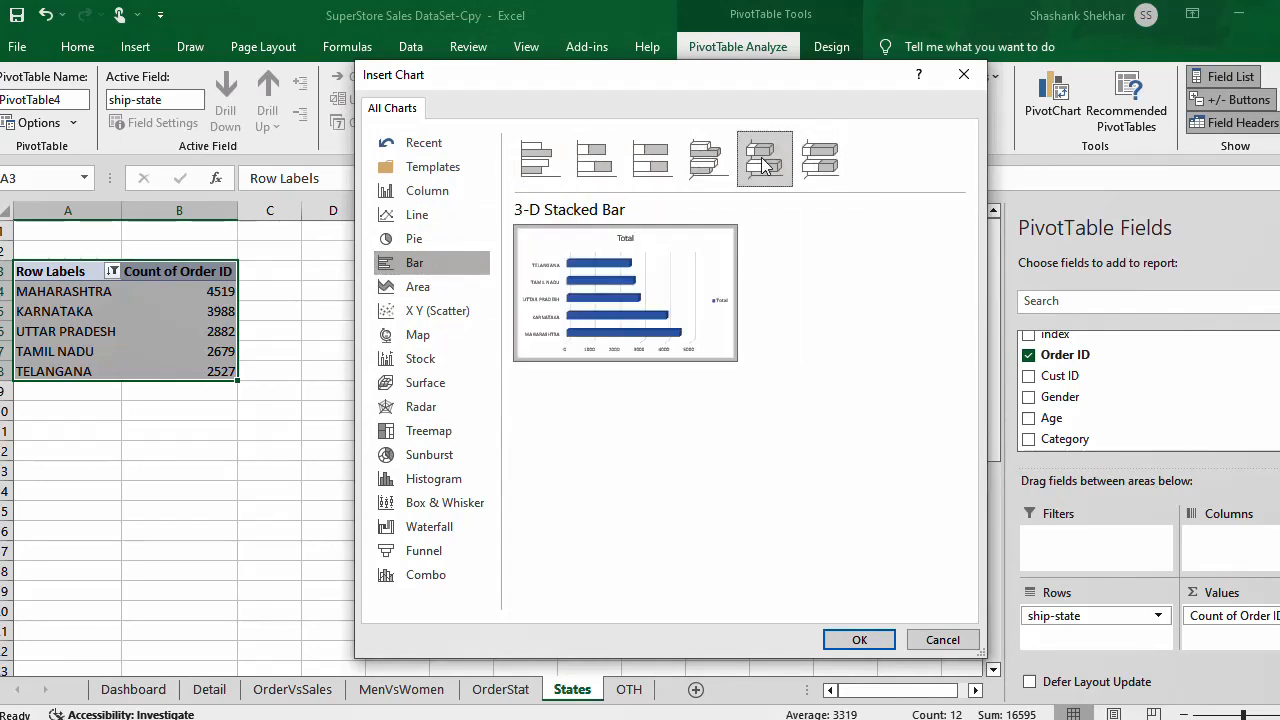
{"action": "left_click", "coordinate": [706, 163]}
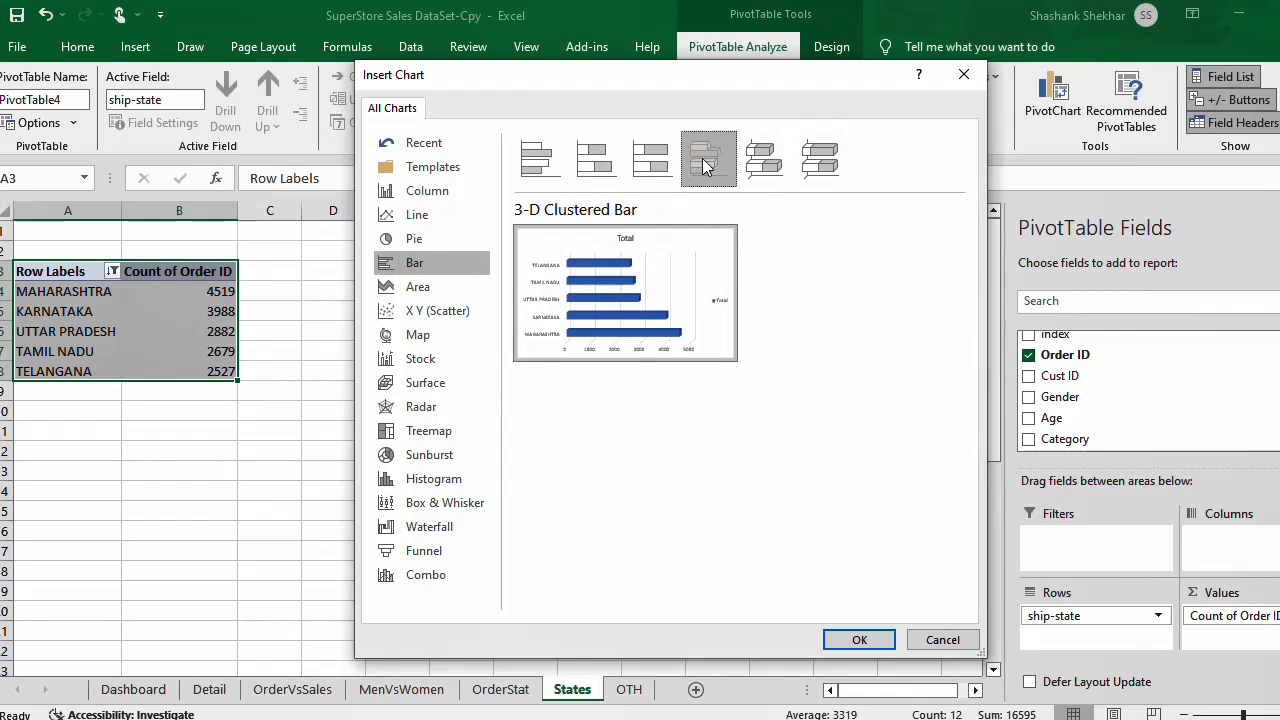
{"action": "left_click", "coordinate": [540, 182]}
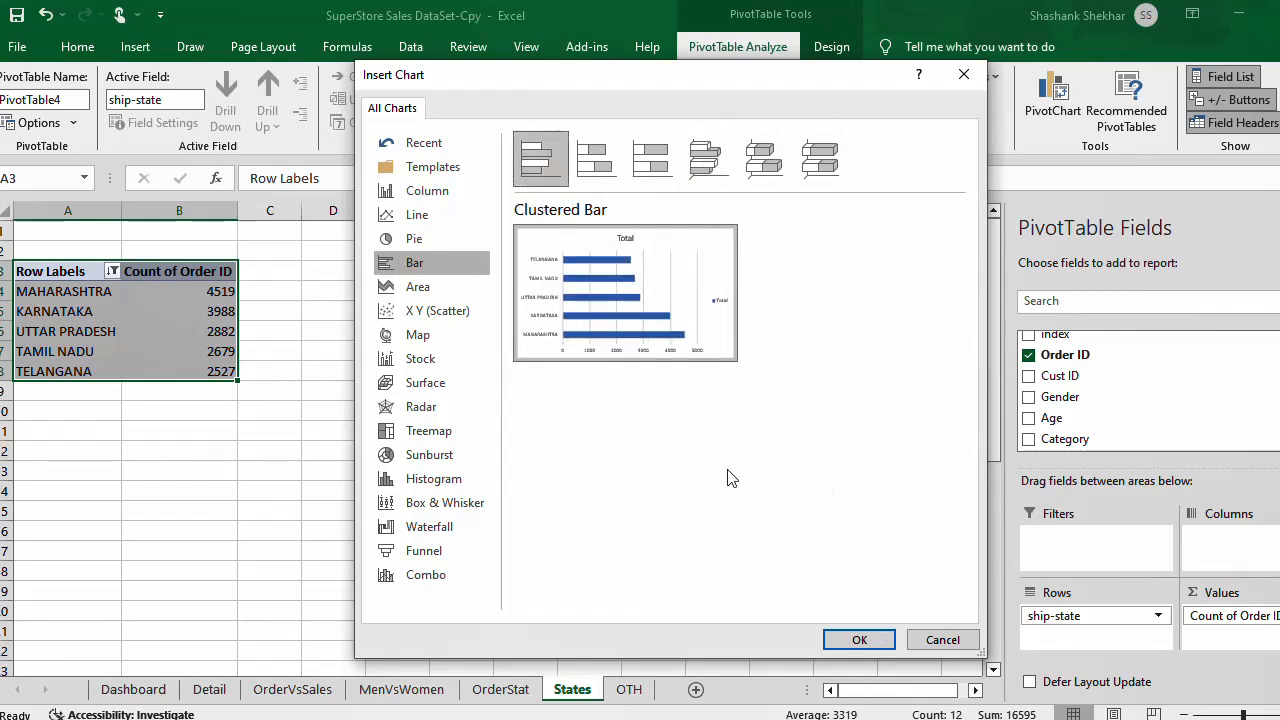
{"action": "left_click", "coordinate": [646, 168]}
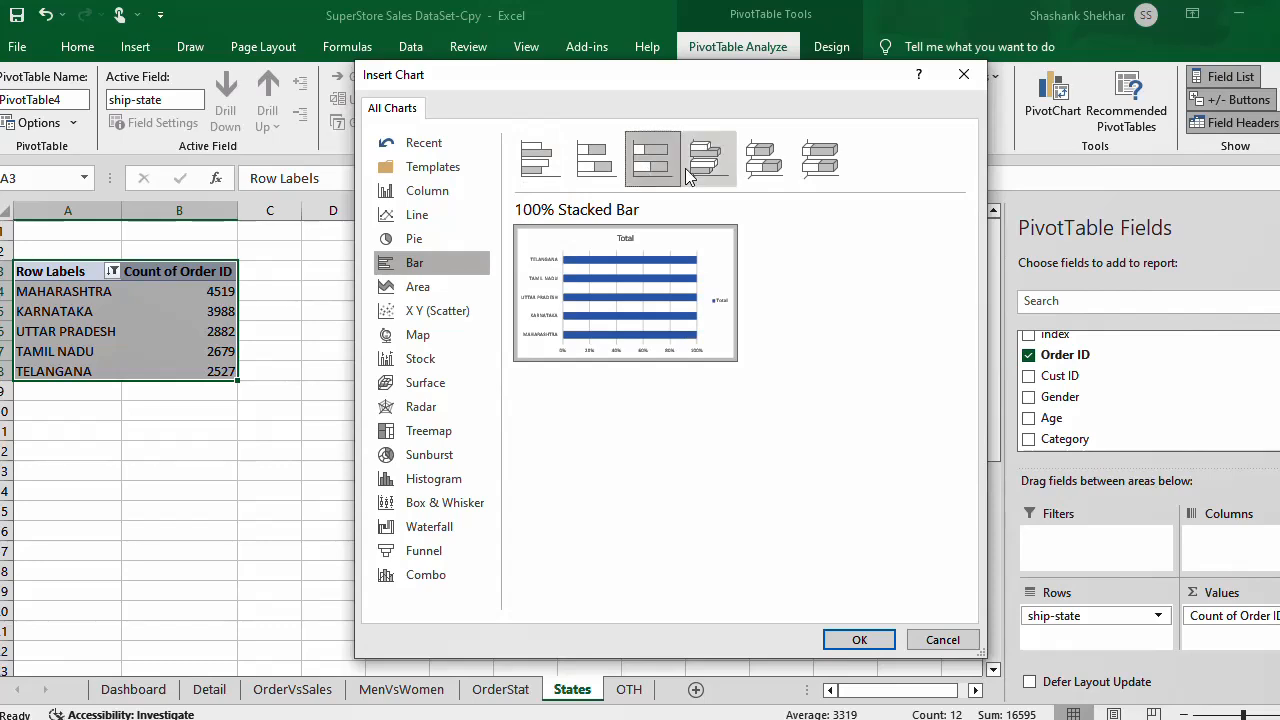
{"action": "left_click", "coordinate": [688, 174]}
{"action": "left_click", "coordinate": [765, 172]}
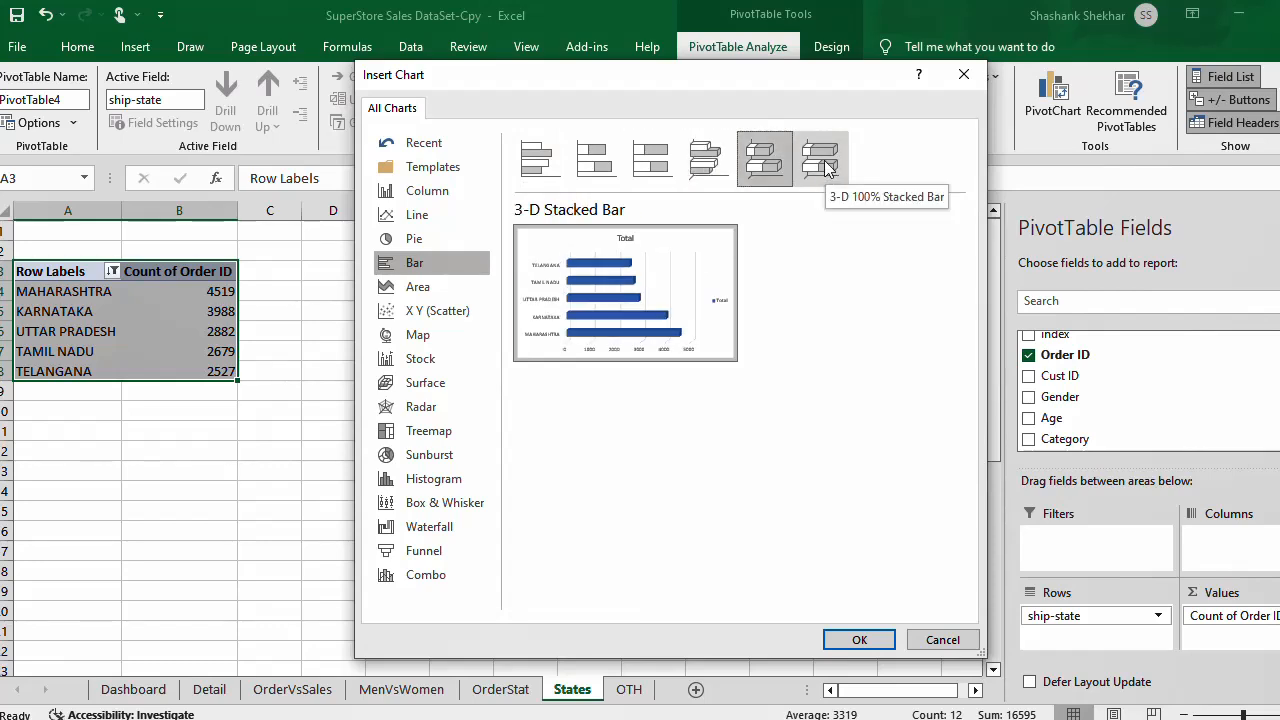
{"action": "left_click", "coordinate": [859, 640]}
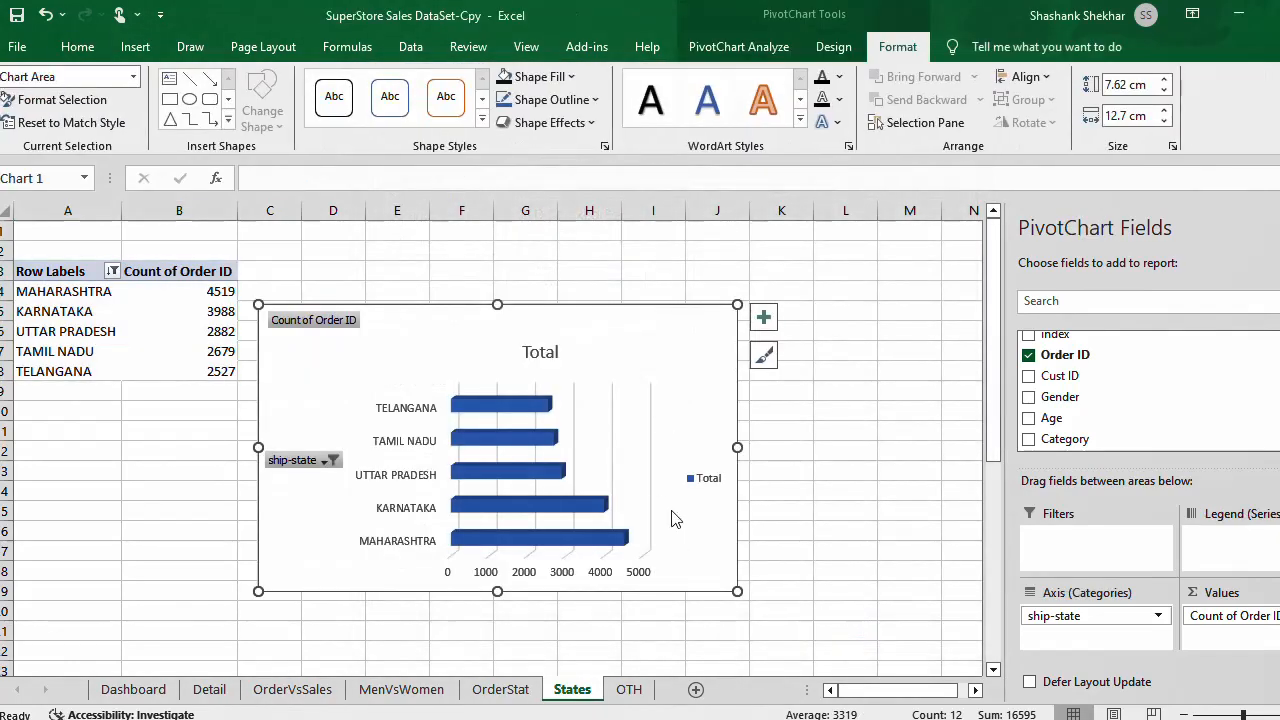
Step: Remove the gridlines from the state bar chart and set its title to "State wise Contributer"
{"action": "left_click", "coordinate": [763, 317]}
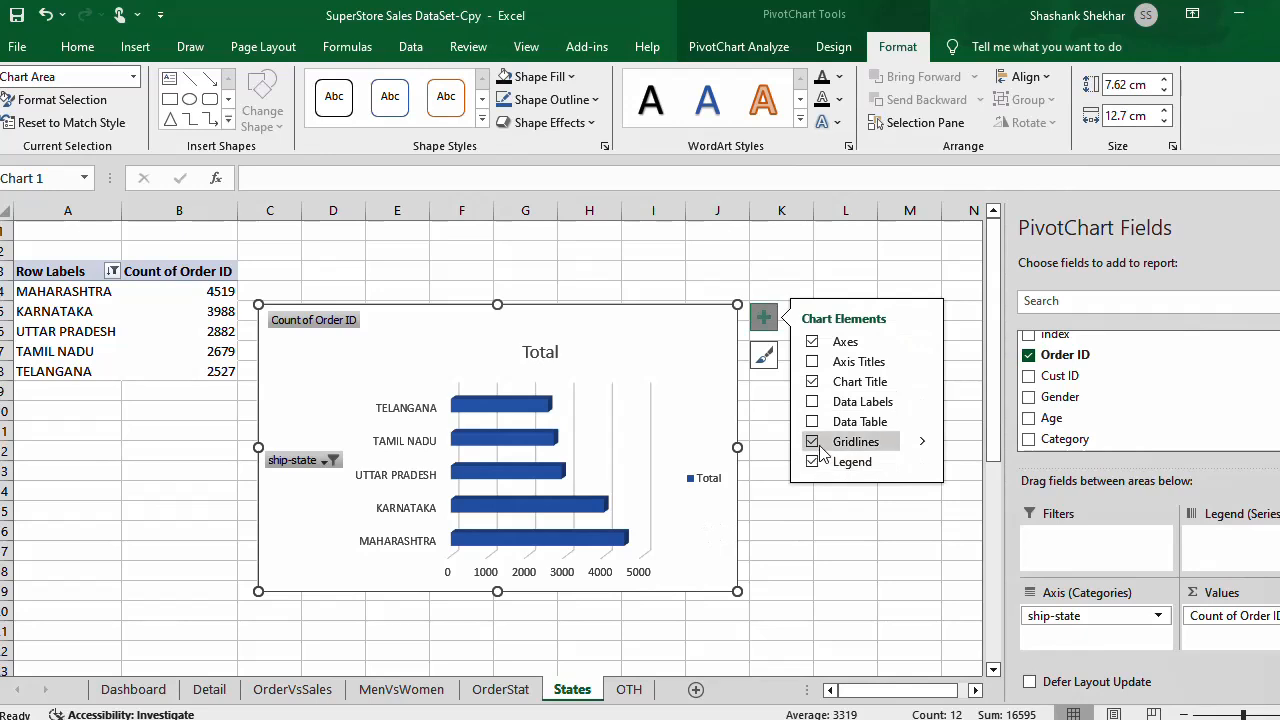
{"action": "left_click", "coordinate": [548, 350]}
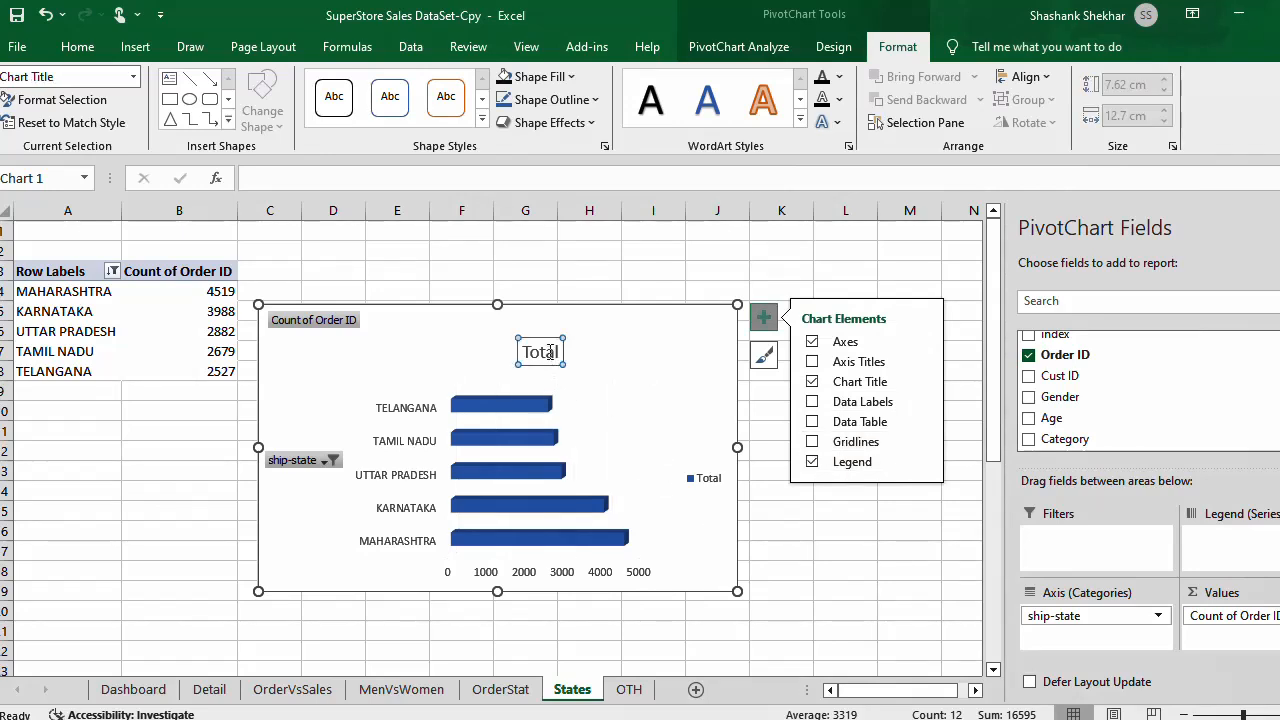
{"action": "double_click", "coordinate": [548, 350]}
{"action": "type", "text": "S"}
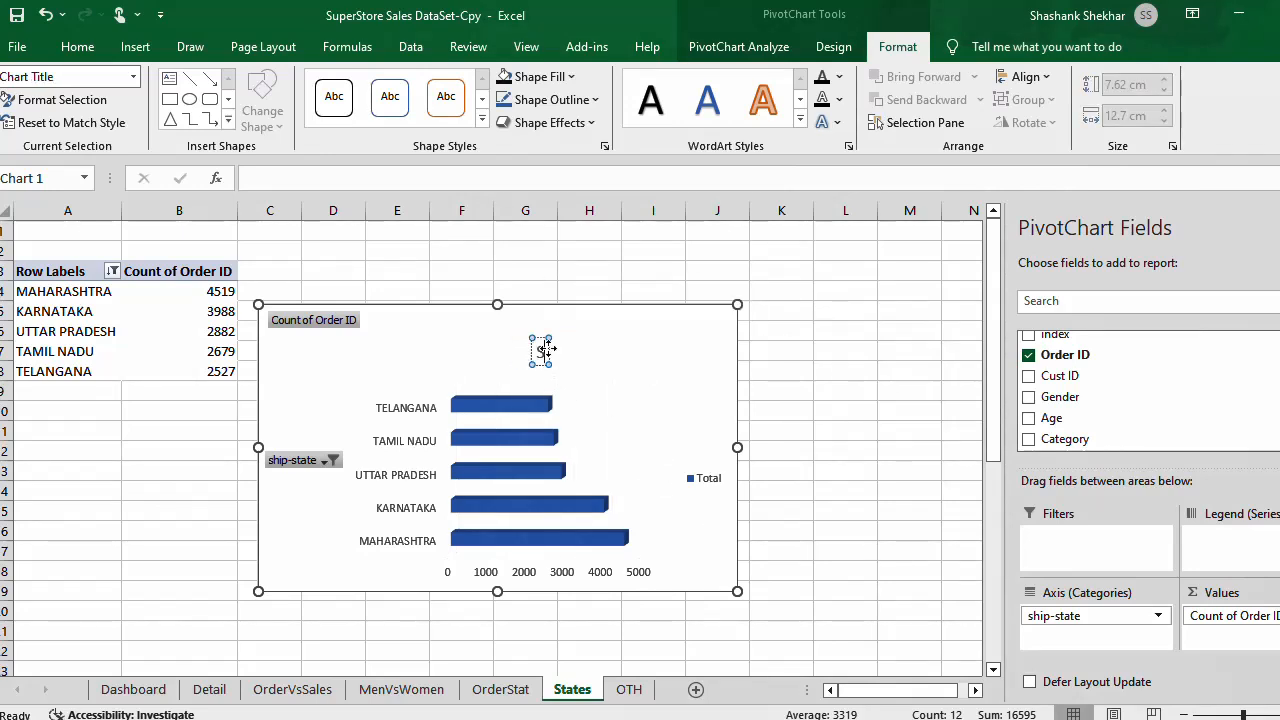
{"action": "type", "text": "tate wise"}
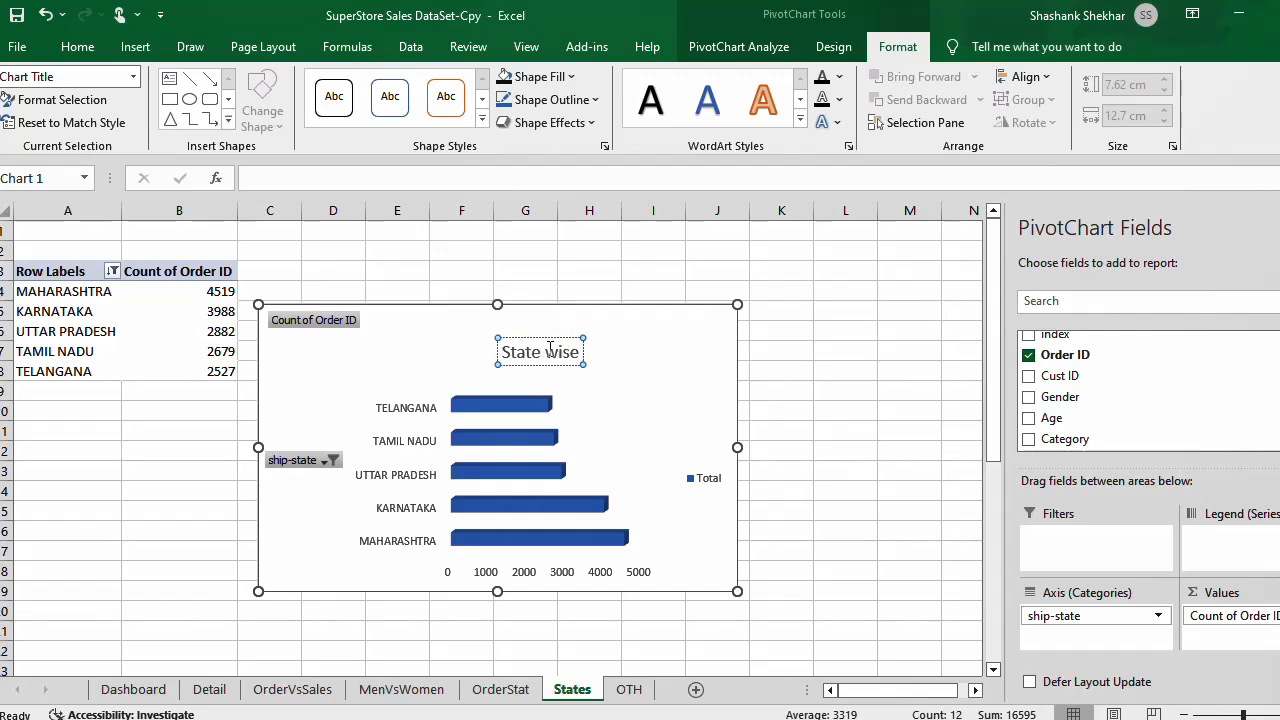
{"action": "type", "text": " Conto"}
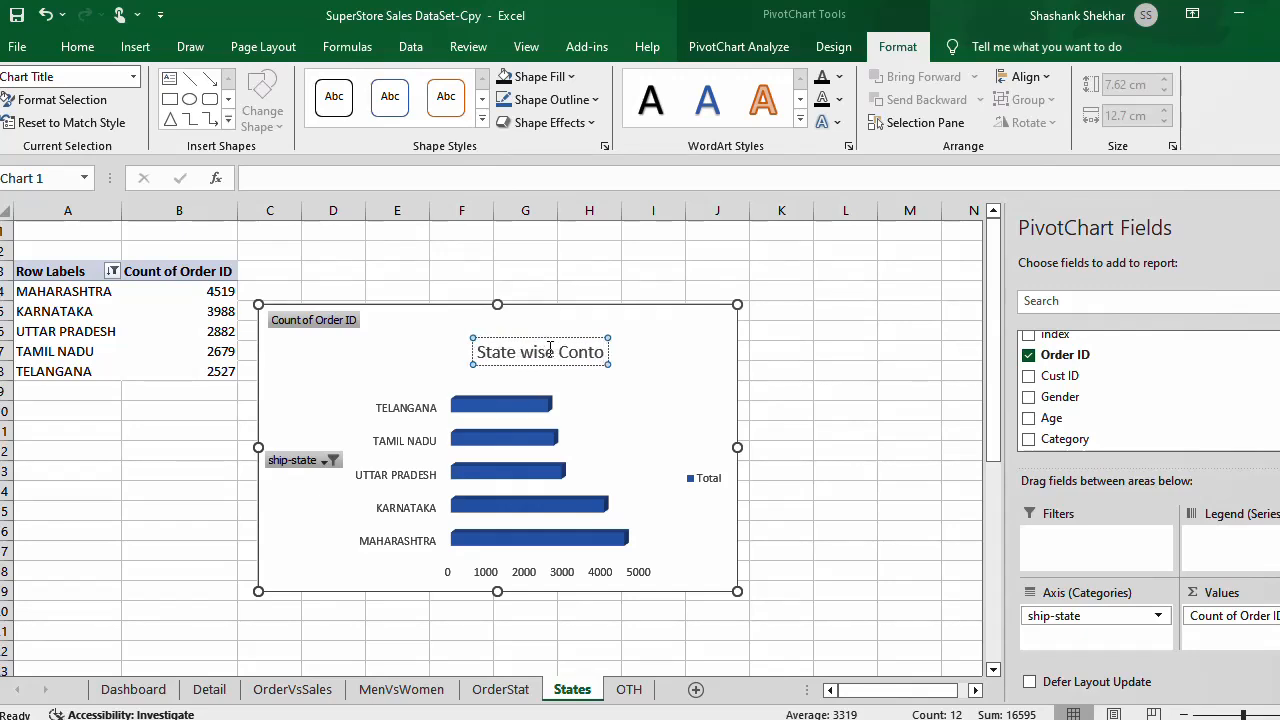
{"action": "key", "text": "BackSpace"}
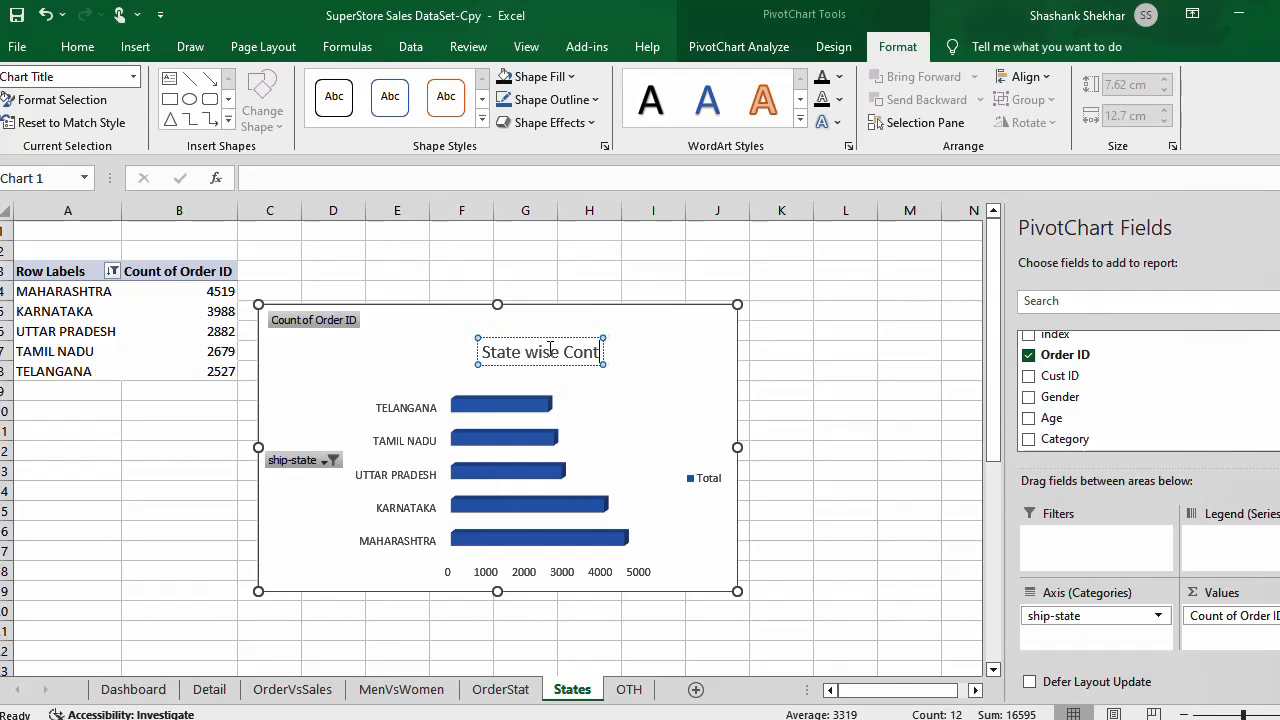
{"action": "type", "text": "ributer"}
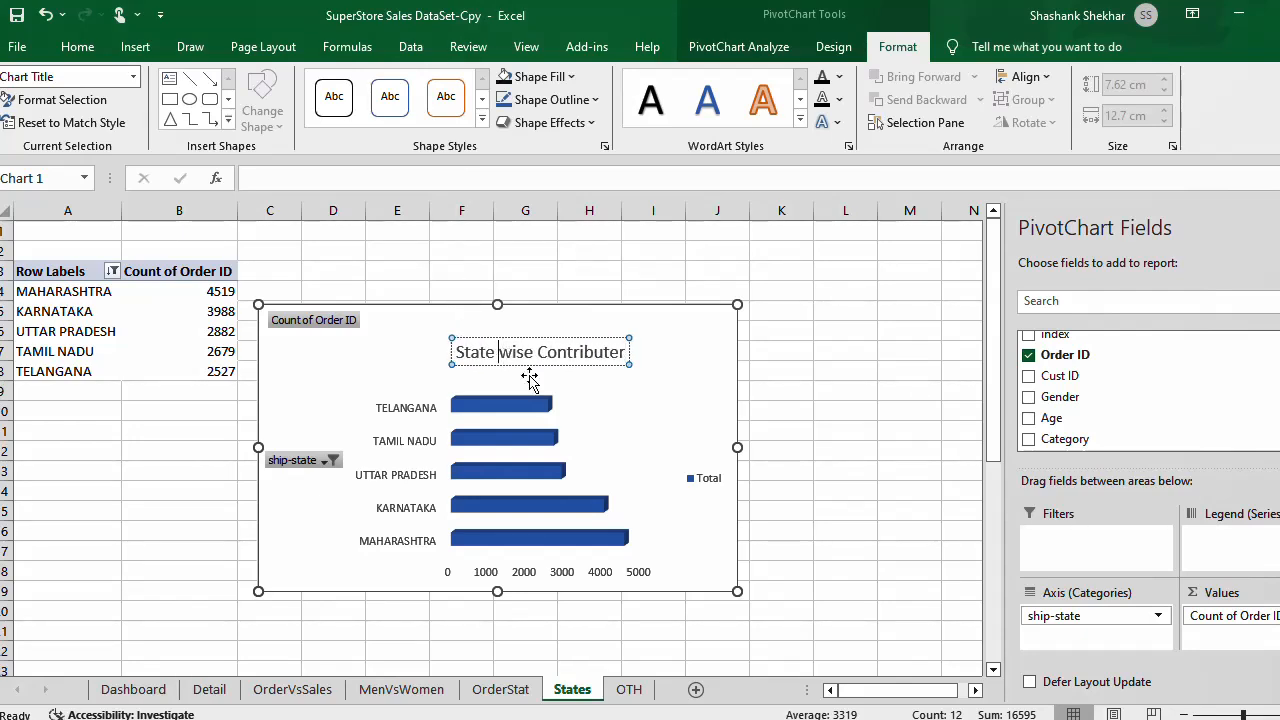
{"action": "left_click", "coordinate": [788, 428]}
Step: Hide all field buttons on the State wise Contributer chart and shift the chart slightly farther from the PivotTable
{"action": "left_click", "coordinate": [340, 328]}
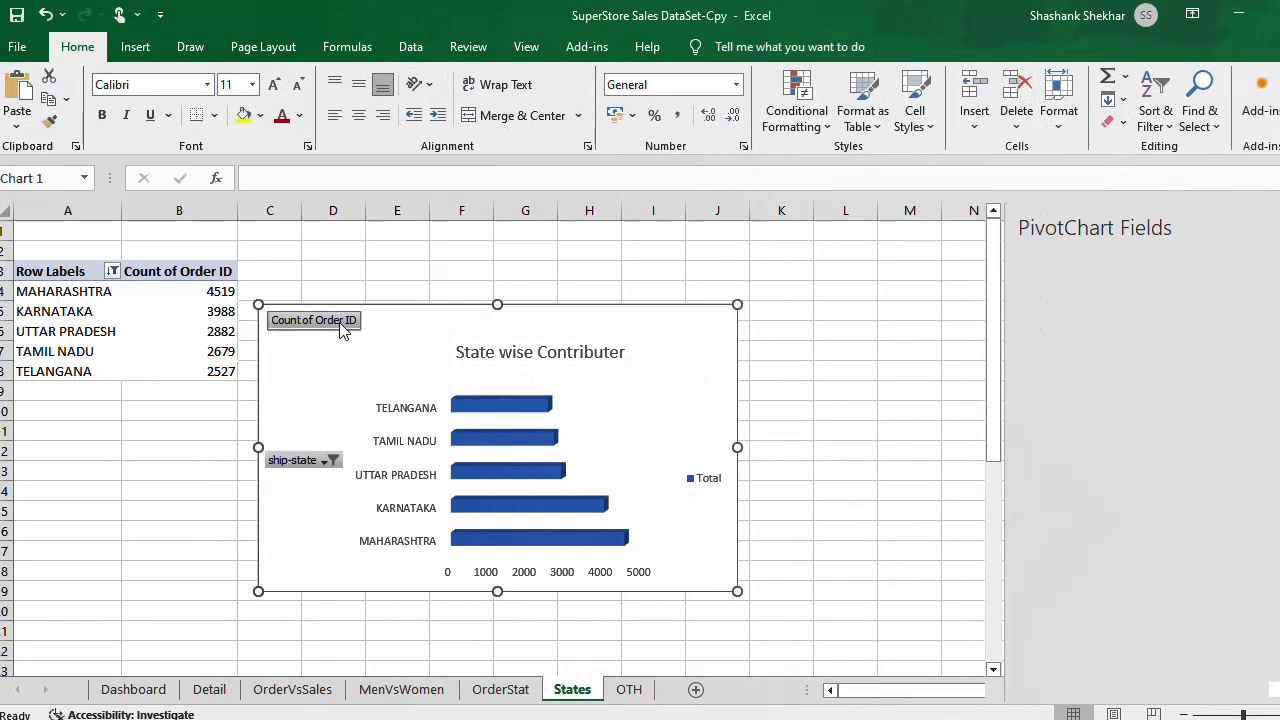
{"action": "right_click", "coordinate": [340, 326]}
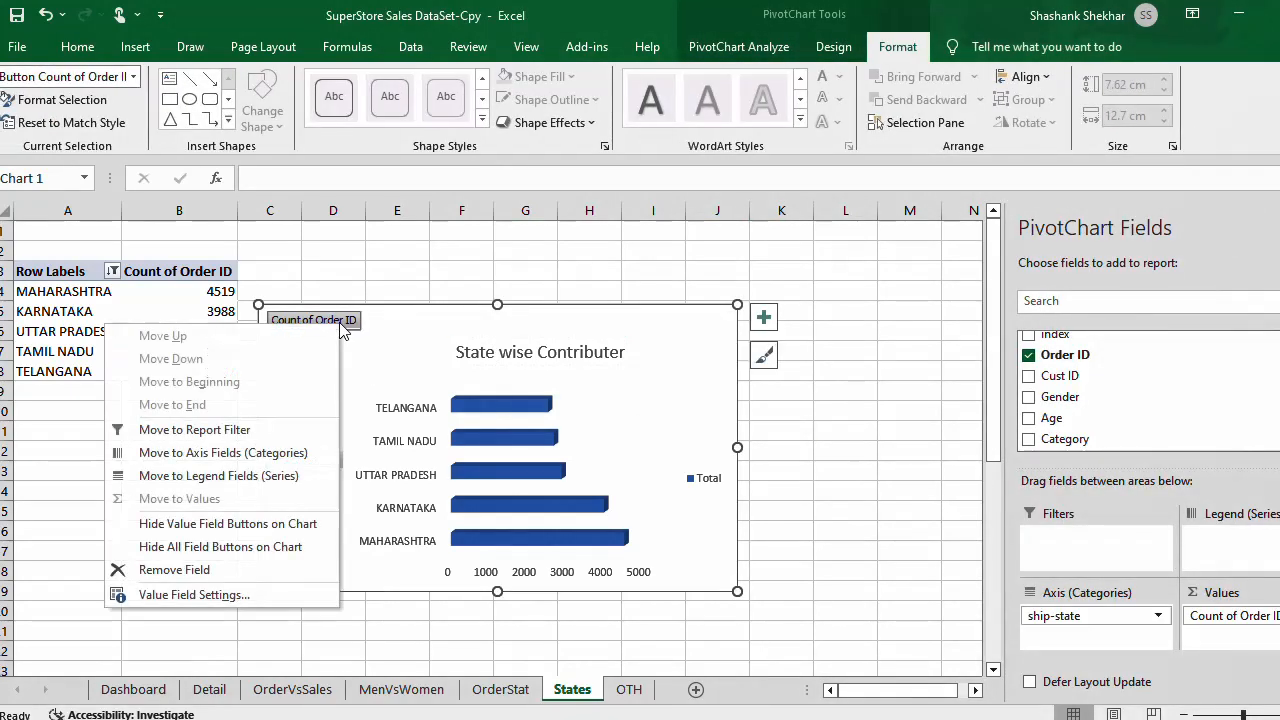
{"action": "left_click", "coordinate": [265, 547]}
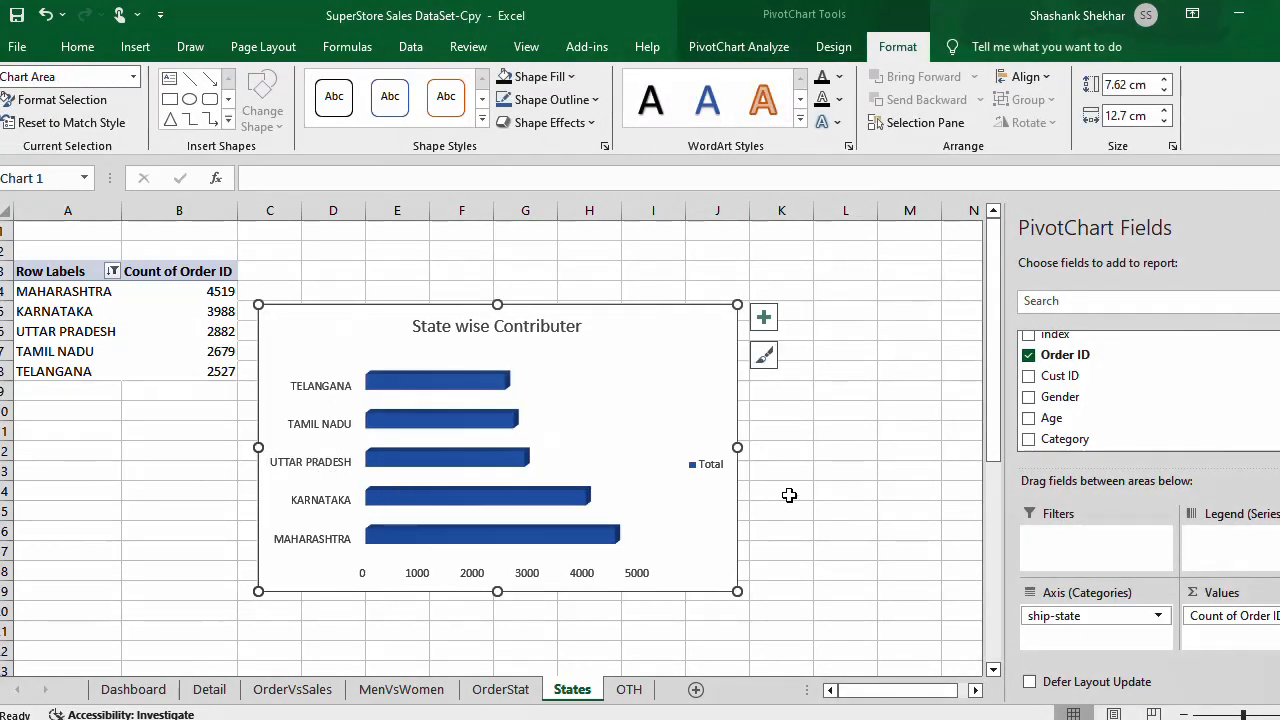
{"action": "left_click", "coordinate": [829, 491]}
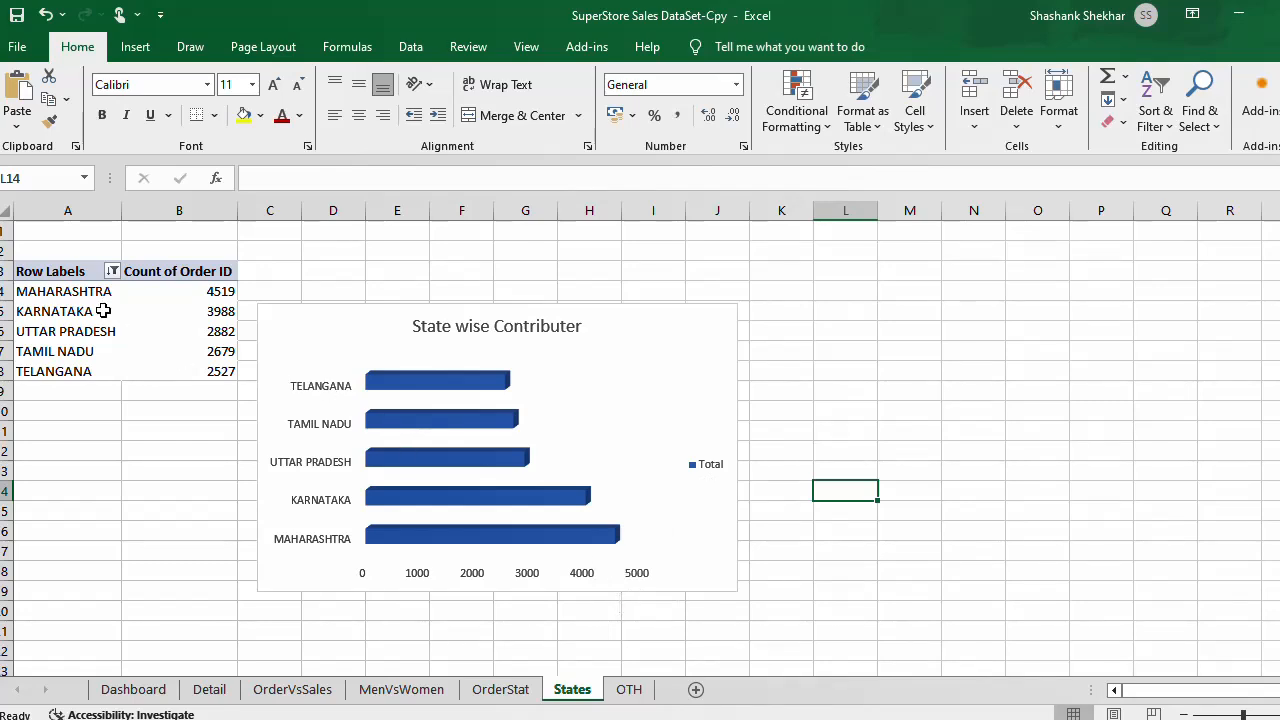
{"action": "left_click_drag", "start_coordinate": [358, 338], "coordinate": [383, 336]}
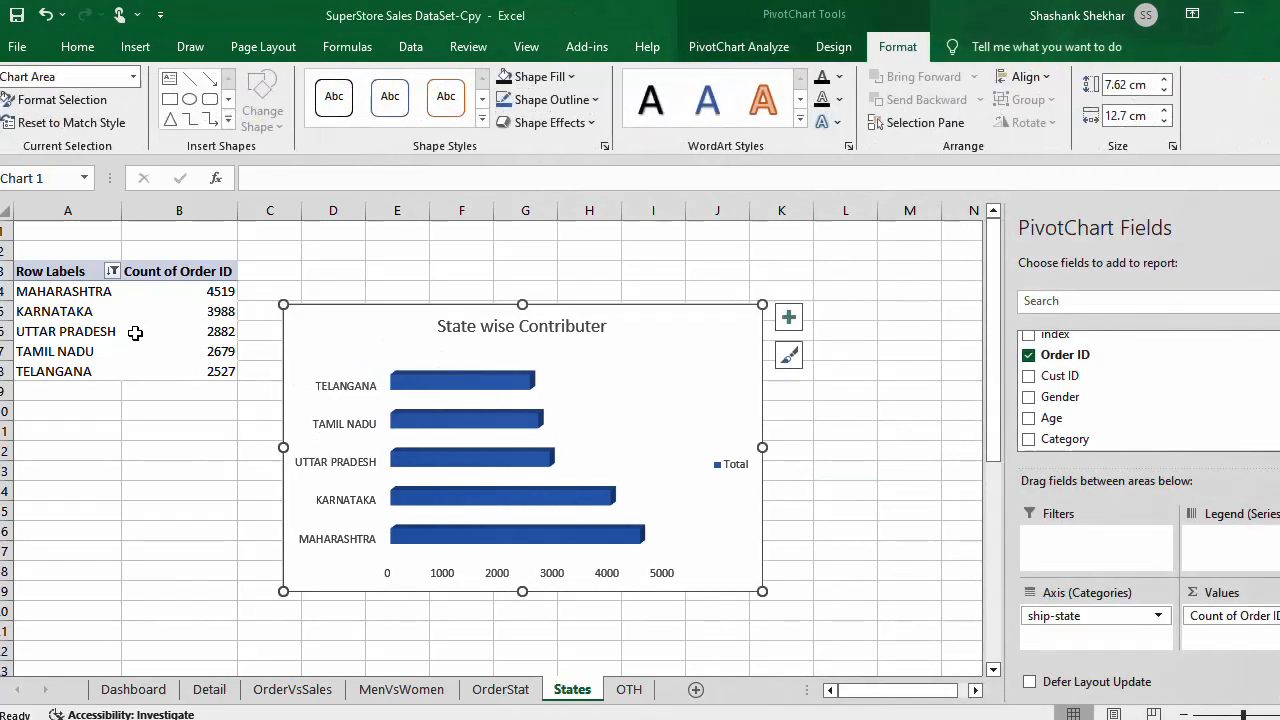
Step: Remove Count of Order ID from the States PivotTable's values and find the Amount field in the field list
{"action": "left_click", "coordinate": [82, 313]}
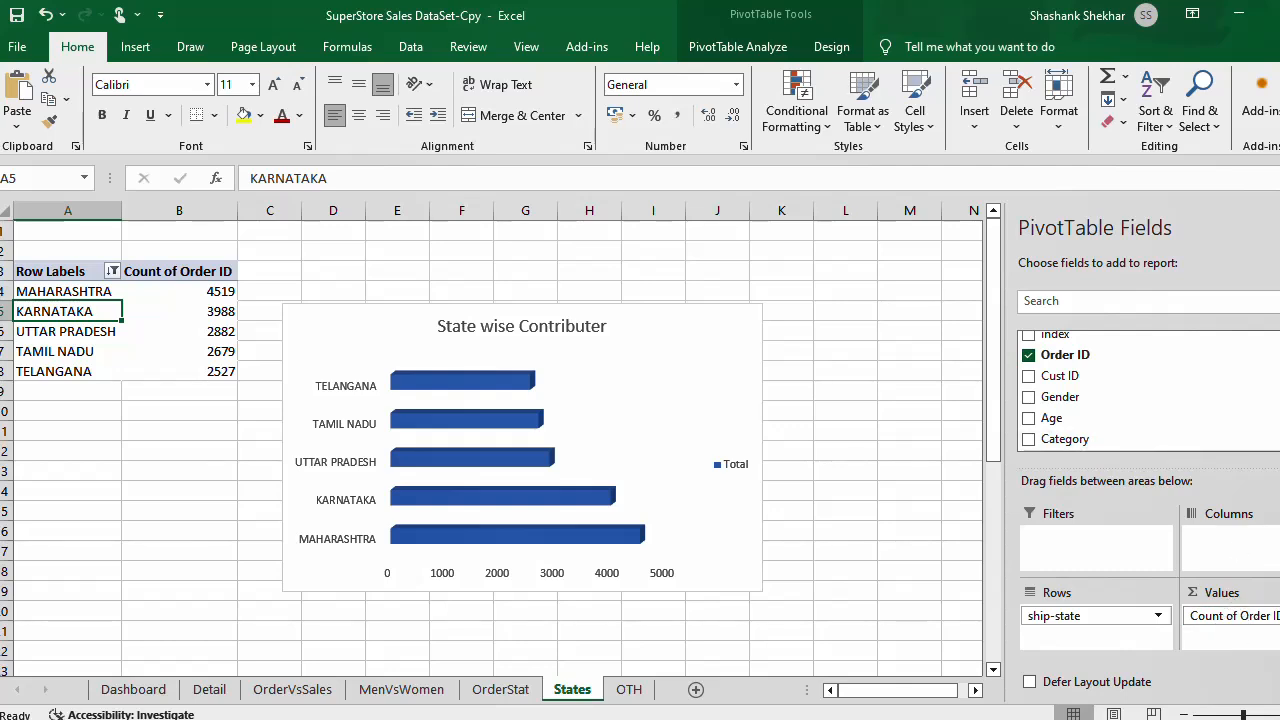
{"action": "scroll", "coordinate": [1100, 390], "scroll_direction": "down", "scroll_amount": 4}
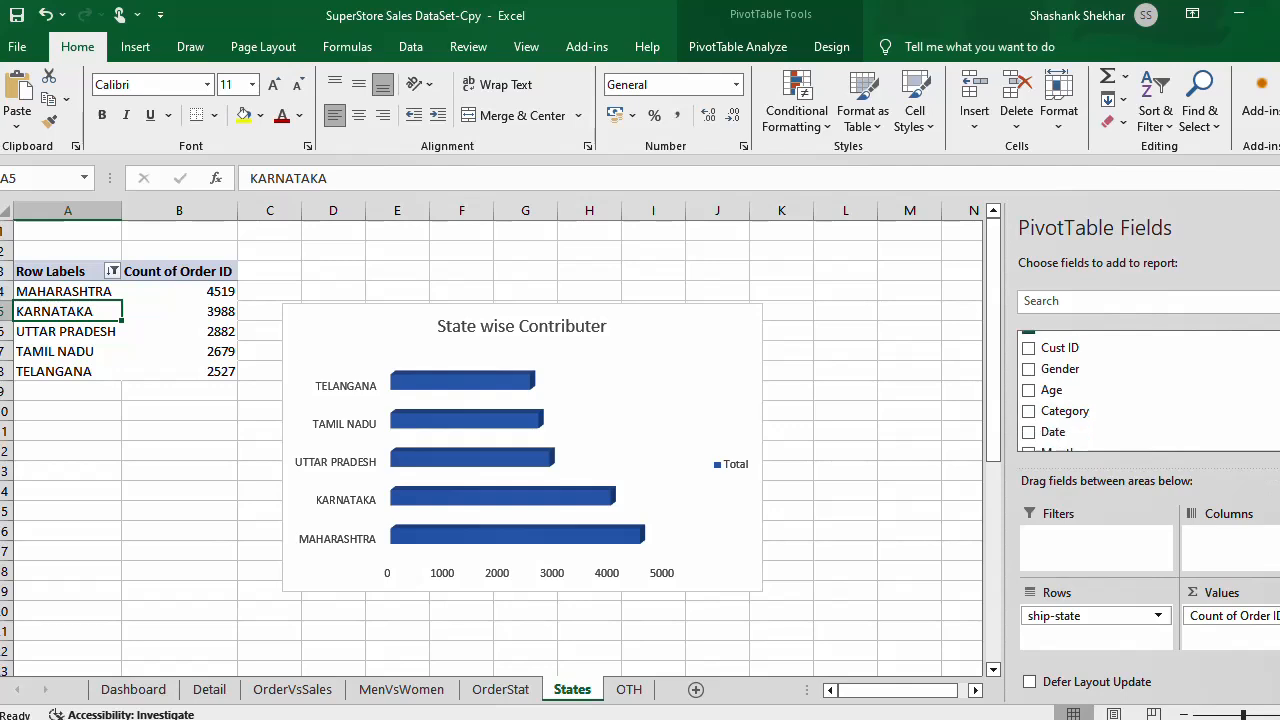
{"action": "left_click_drag", "start_coordinate": [1250, 615], "coordinate": [1194, 401]}
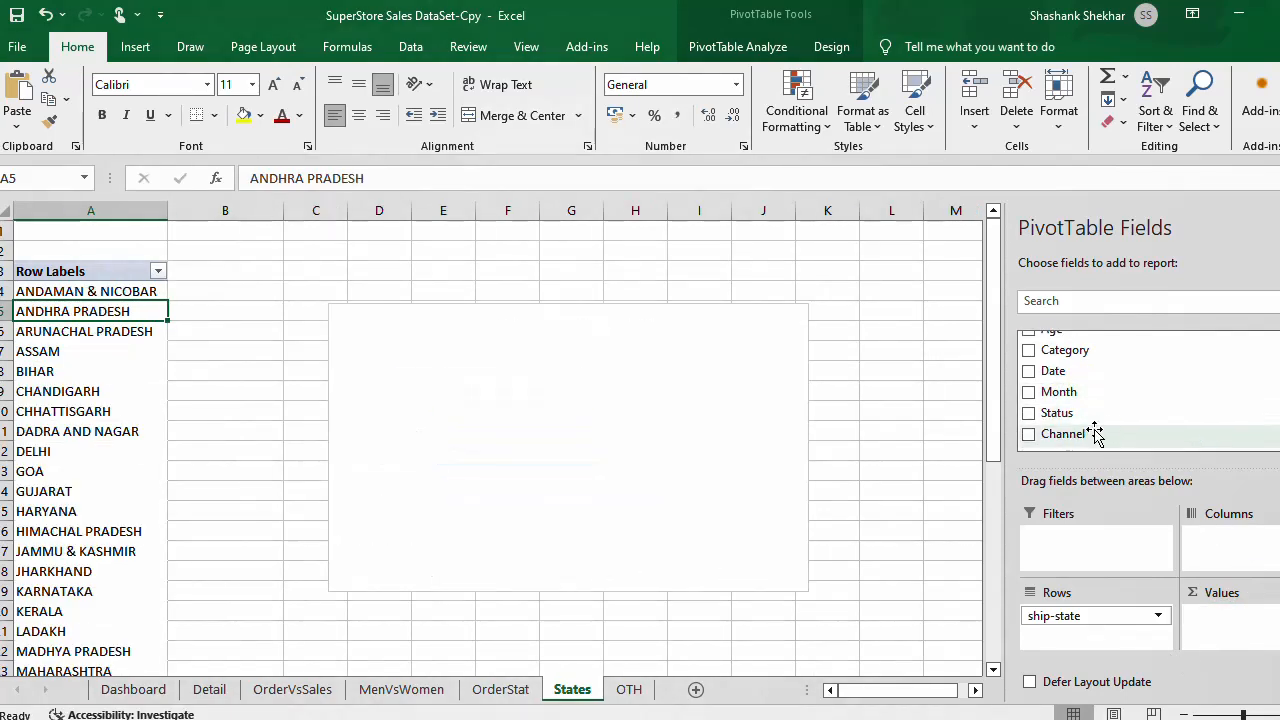
{"action": "scroll", "coordinate": [1094, 429], "scroll_direction": "down", "scroll_amount": 5}
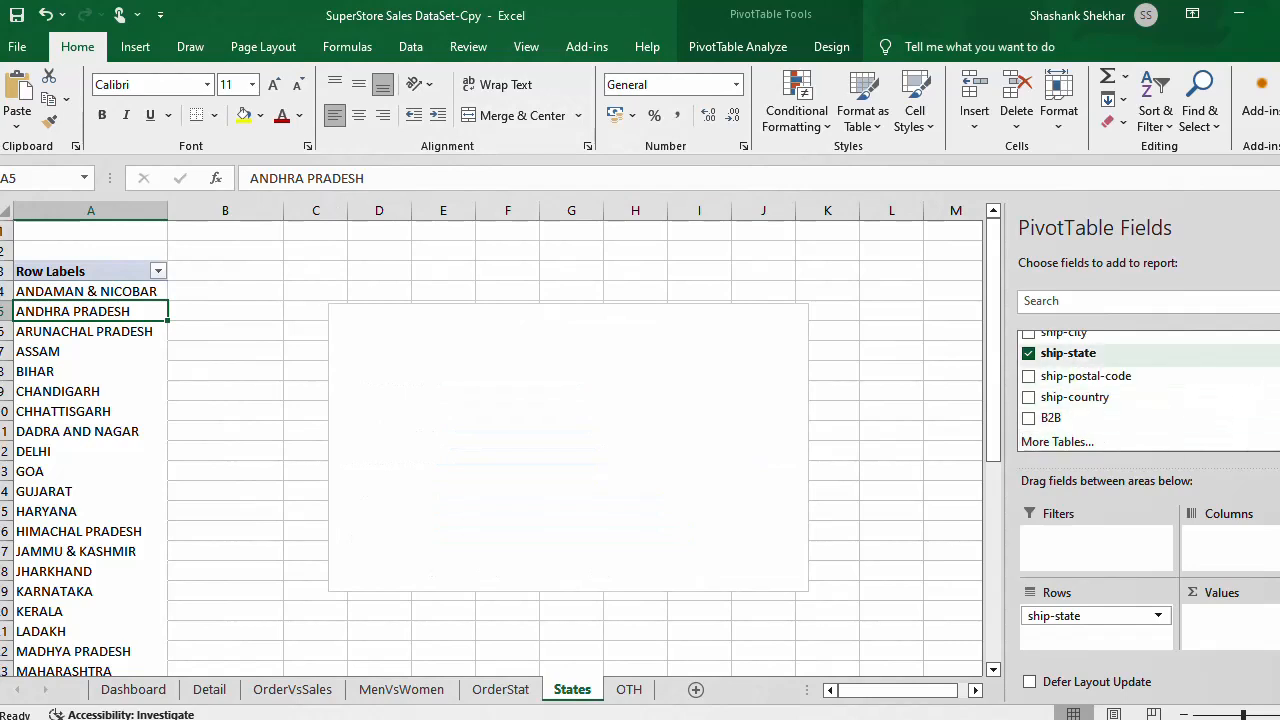
{"action": "scroll", "coordinate": [1148, 390], "scroll_direction": "up", "scroll_amount": 1}
{"action": "scroll", "coordinate": [1100, 390], "scroll_direction": "up", "scroll_amount": 1}
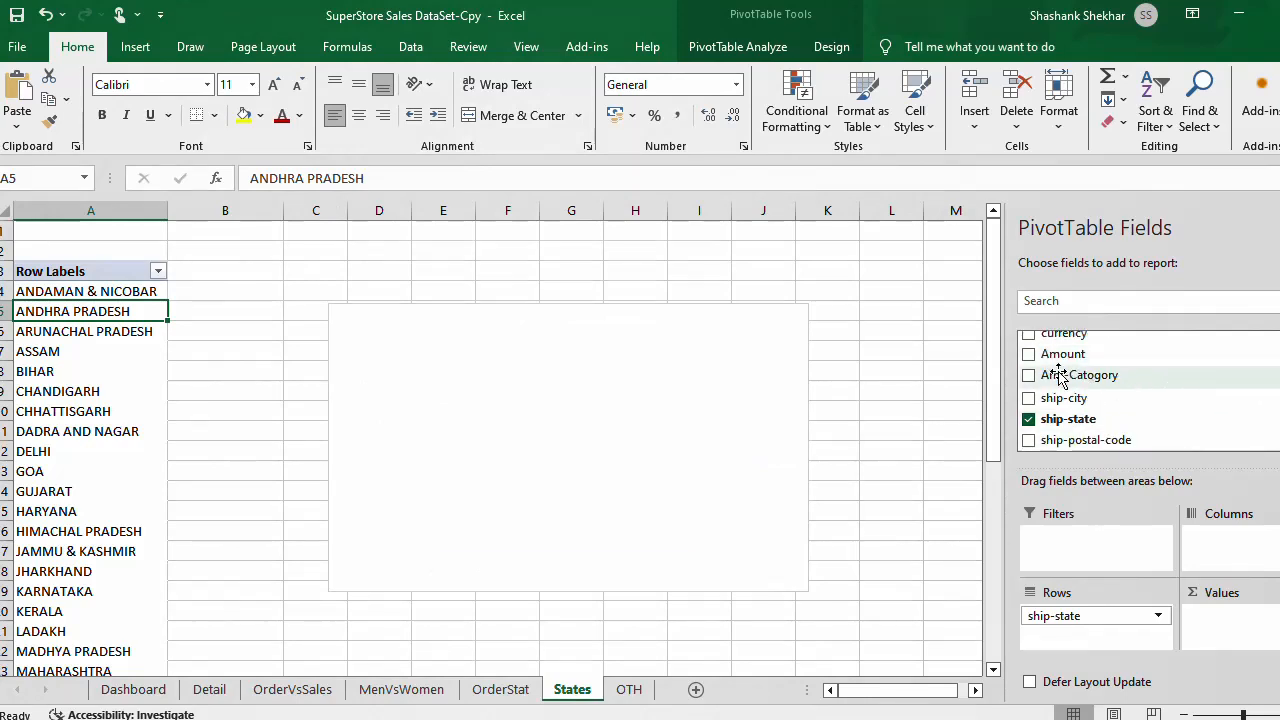
Step: Add the Amount field to the PivotTable values and sort the states by it from largest to smallest
{"action": "left_click_drag", "start_coordinate": [1060, 354], "coordinate": [1220, 627]}
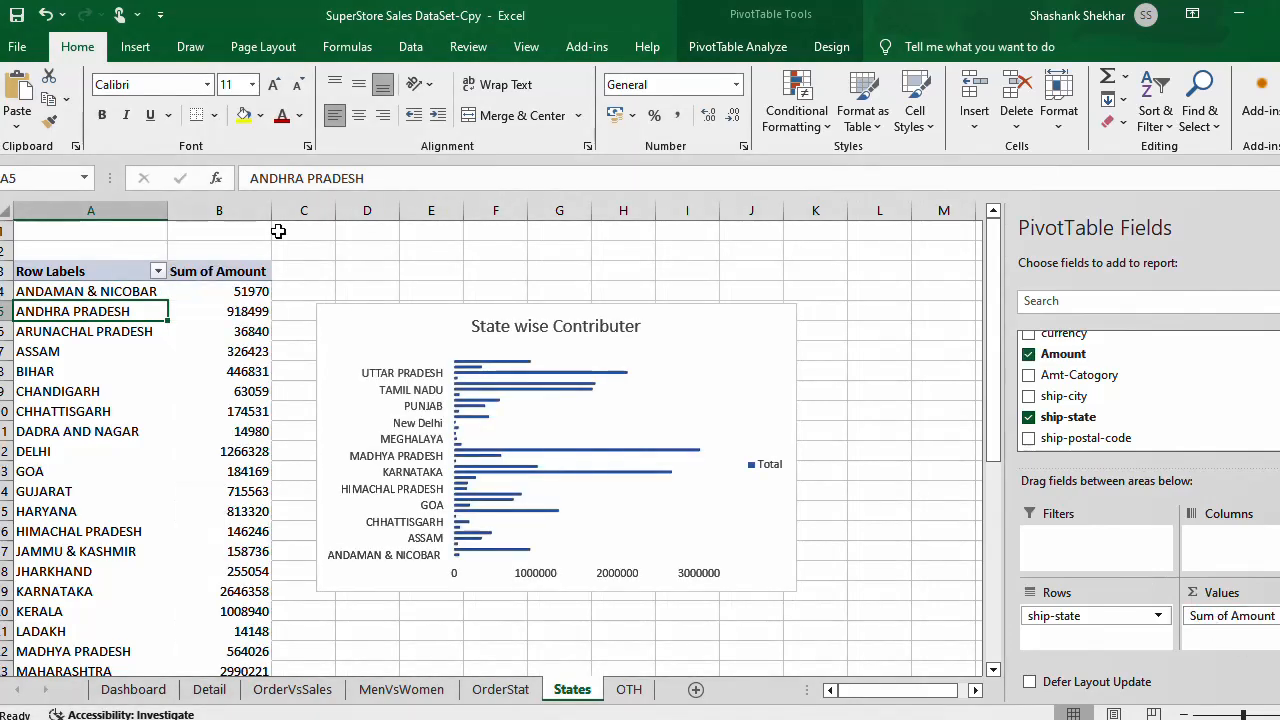
{"action": "left_click", "coordinate": [350, 268]}
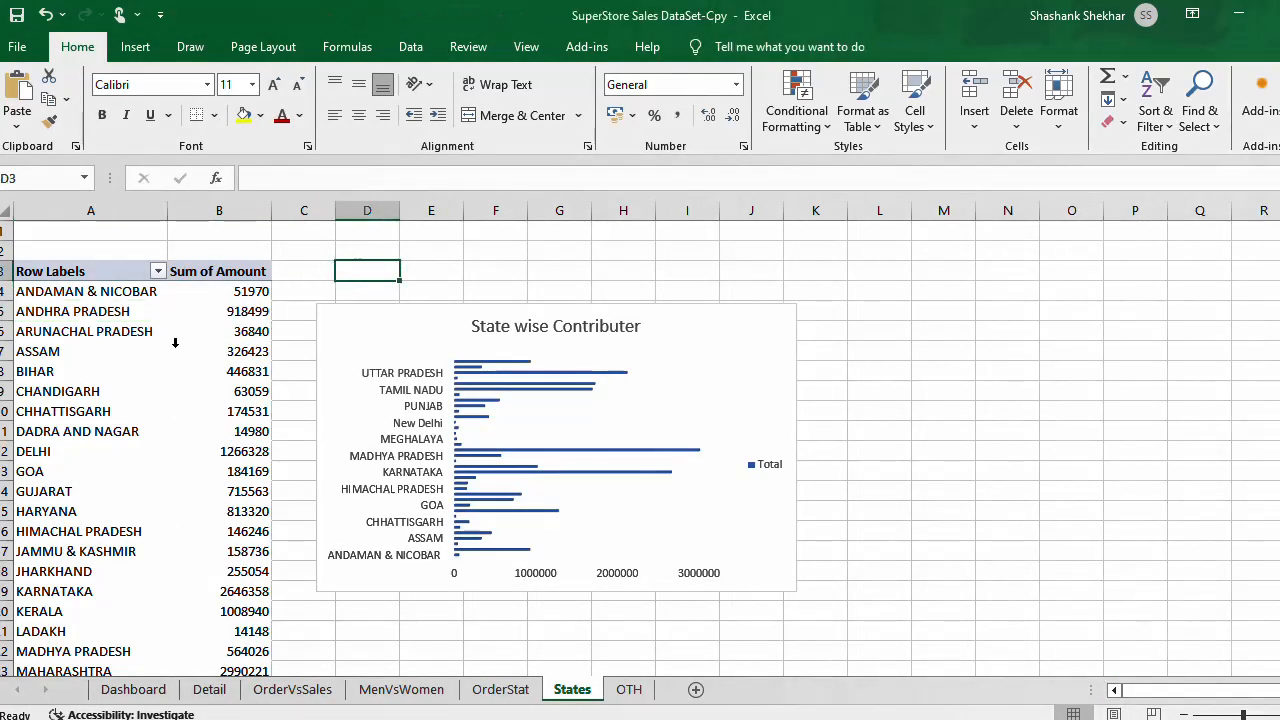
{"action": "right_click", "coordinate": [231, 317]}
{"action": "mouse_move", "coordinate": [330, 535]}
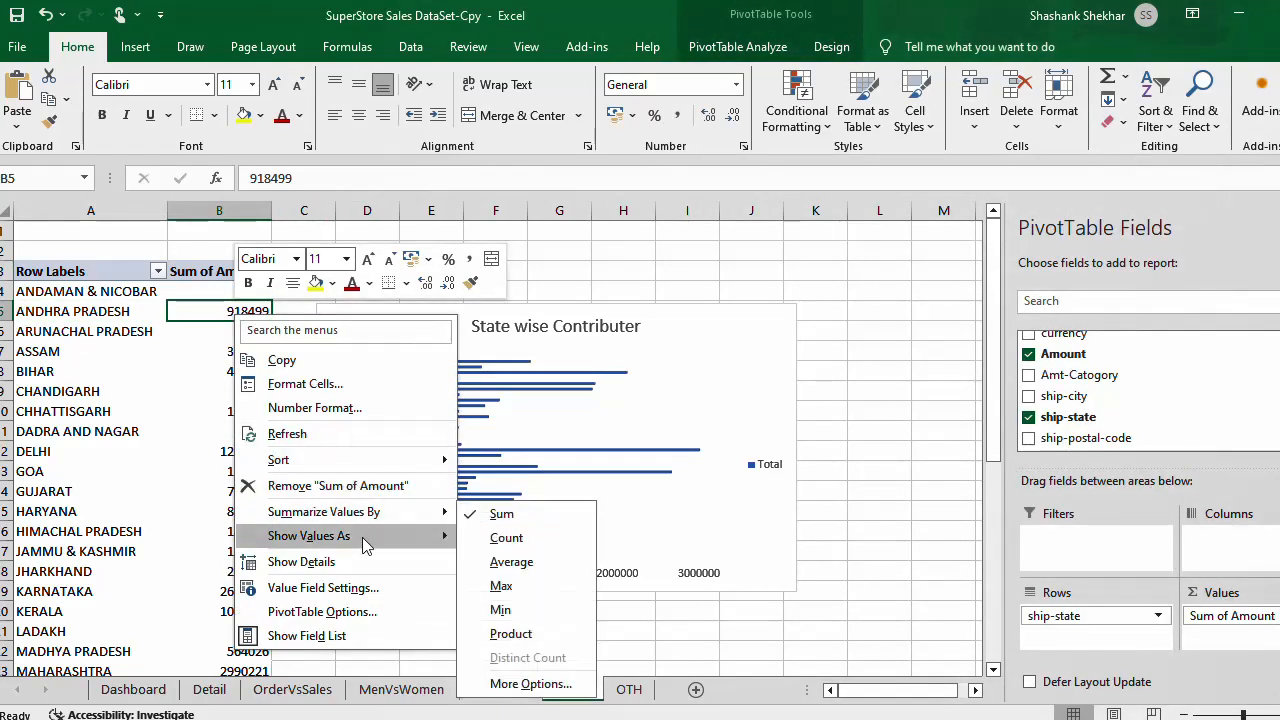
{"action": "mouse_move", "coordinate": [355, 462]}
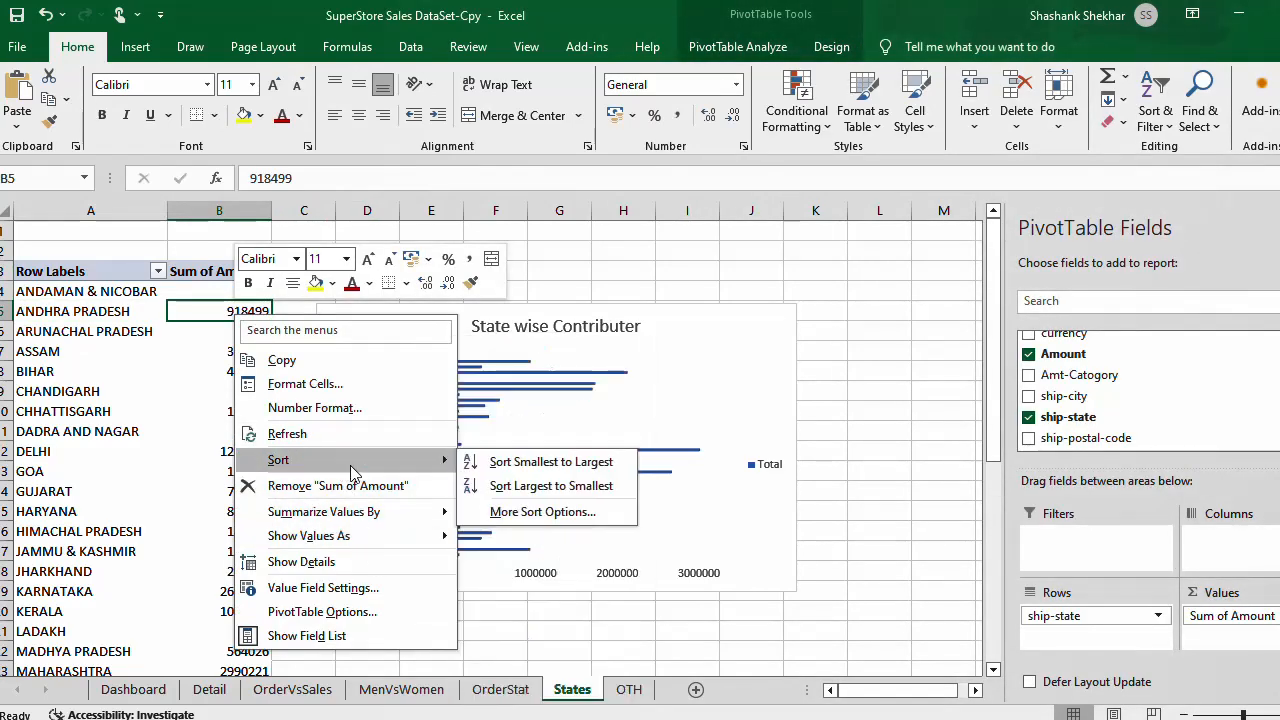
{"action": "left_click", "coordinate": [529, 490]}
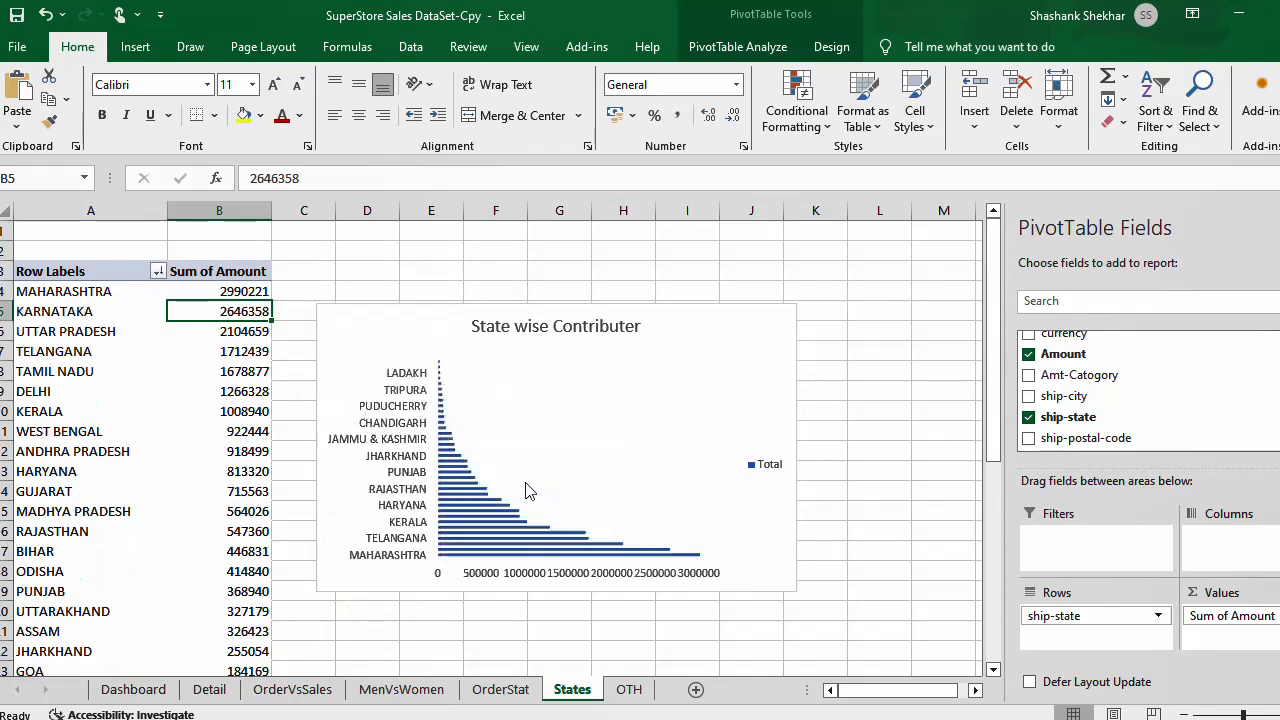
Step: Filter the ship-state row labels to the top 5 items by Sum of Amount
{"action": "right_click", "coordinate": [70, 349]}
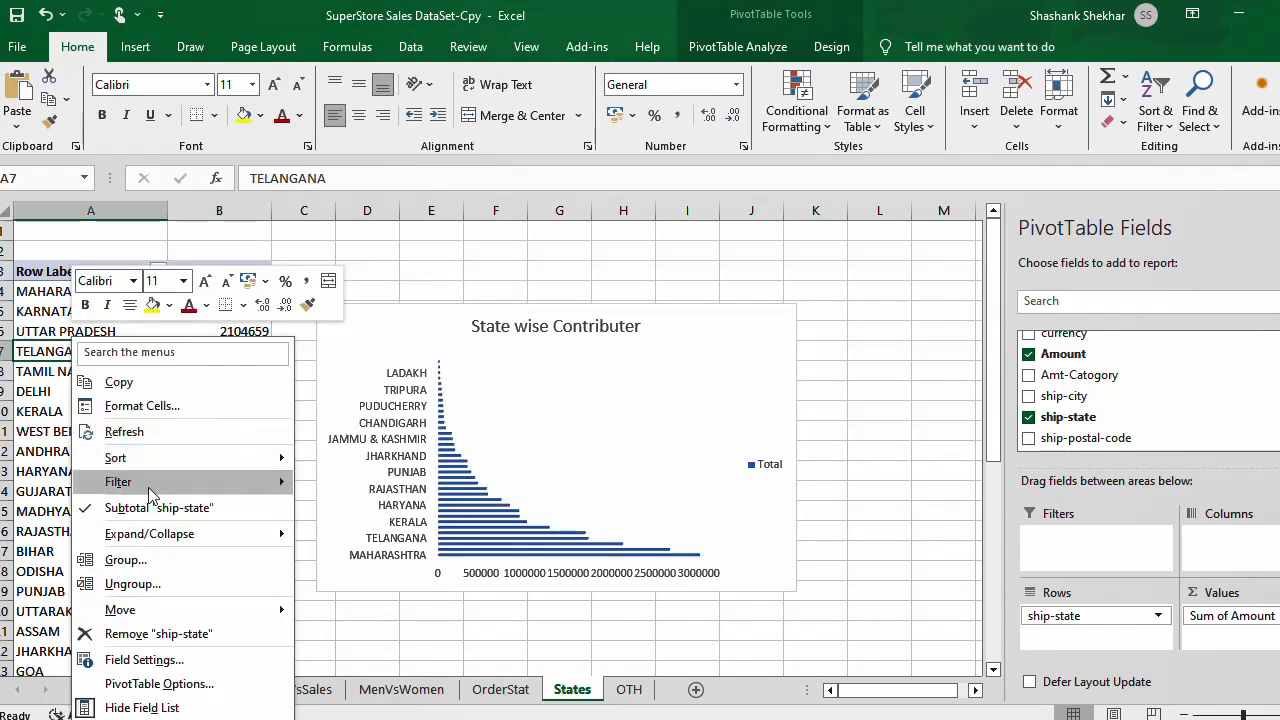
{"action": "mouse_move", "coordinate": [276, 484]}
{"action": "left_click", "coordinate": [383, 558]}
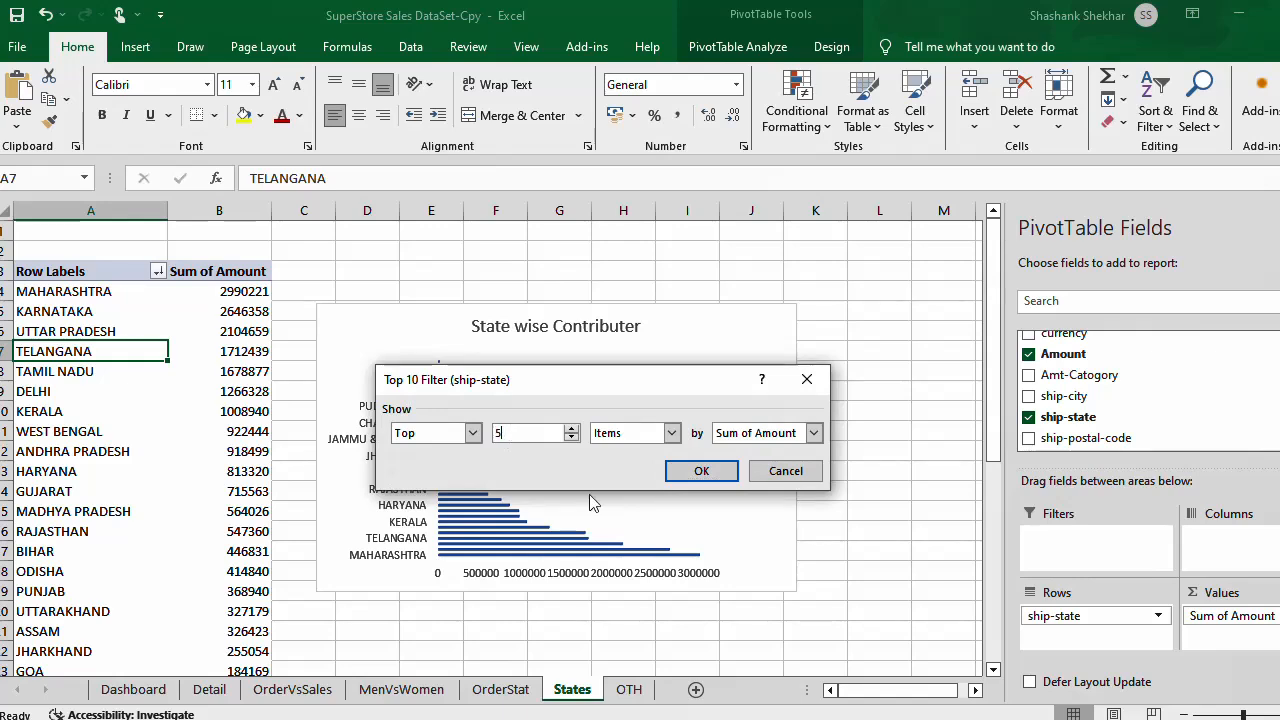
{"action": "left_click", "coordinate": [704, 475]}
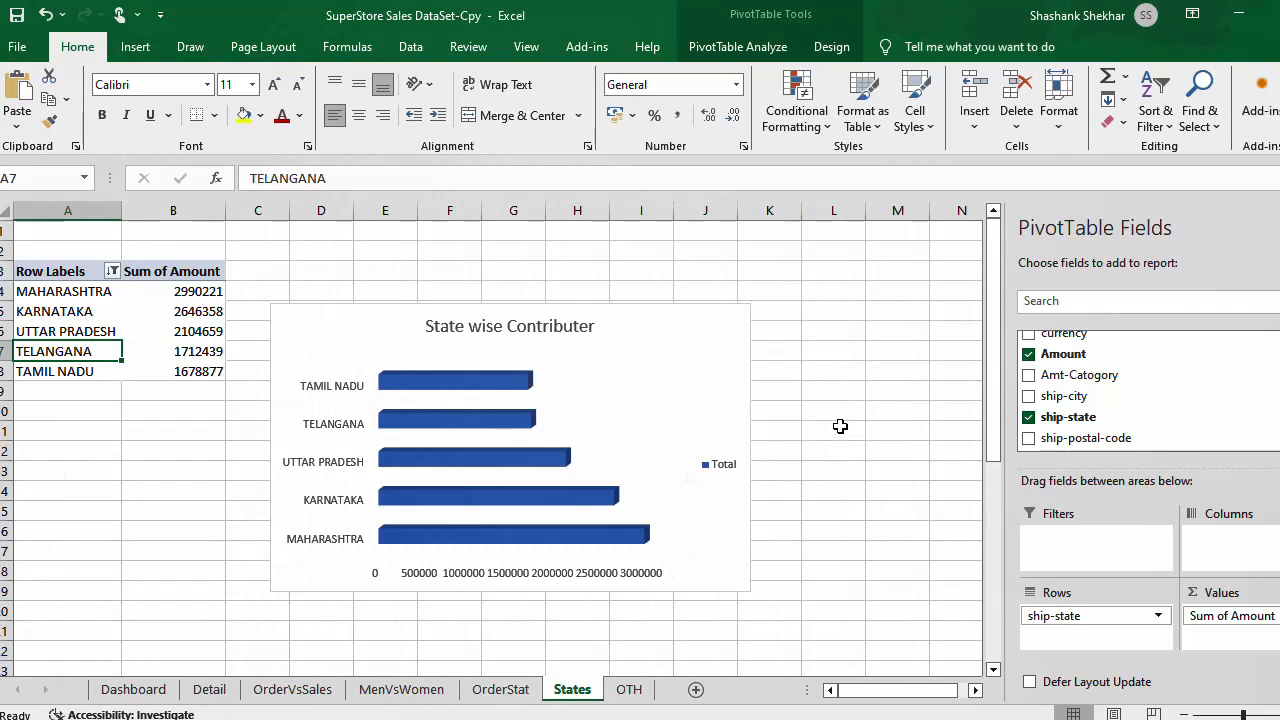
Step: Apply the custom number format 0.00,,"M" to the value axis of the State wise Contributer chart
{"action": "double_click", "coordinate": [605, 575]}
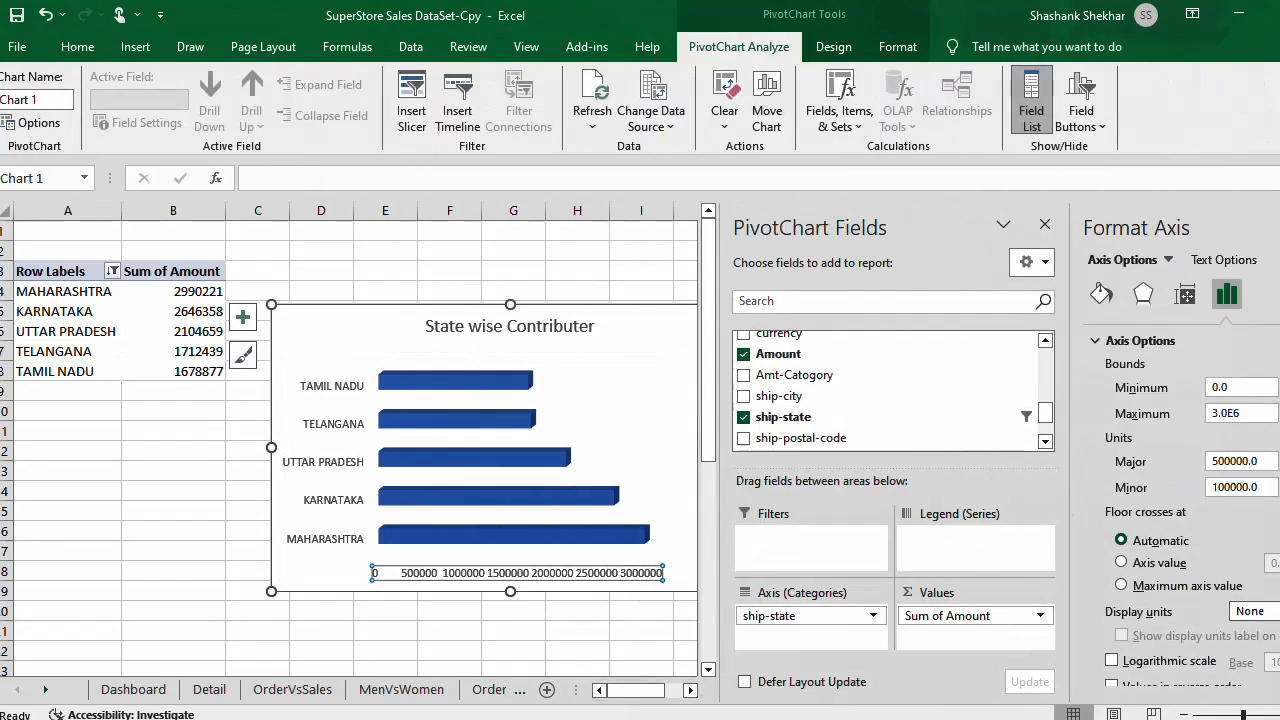
{"action": "scroll", "coordinate": [1190, 660], "scroll_direction": "down", "scroll_amount": 2}
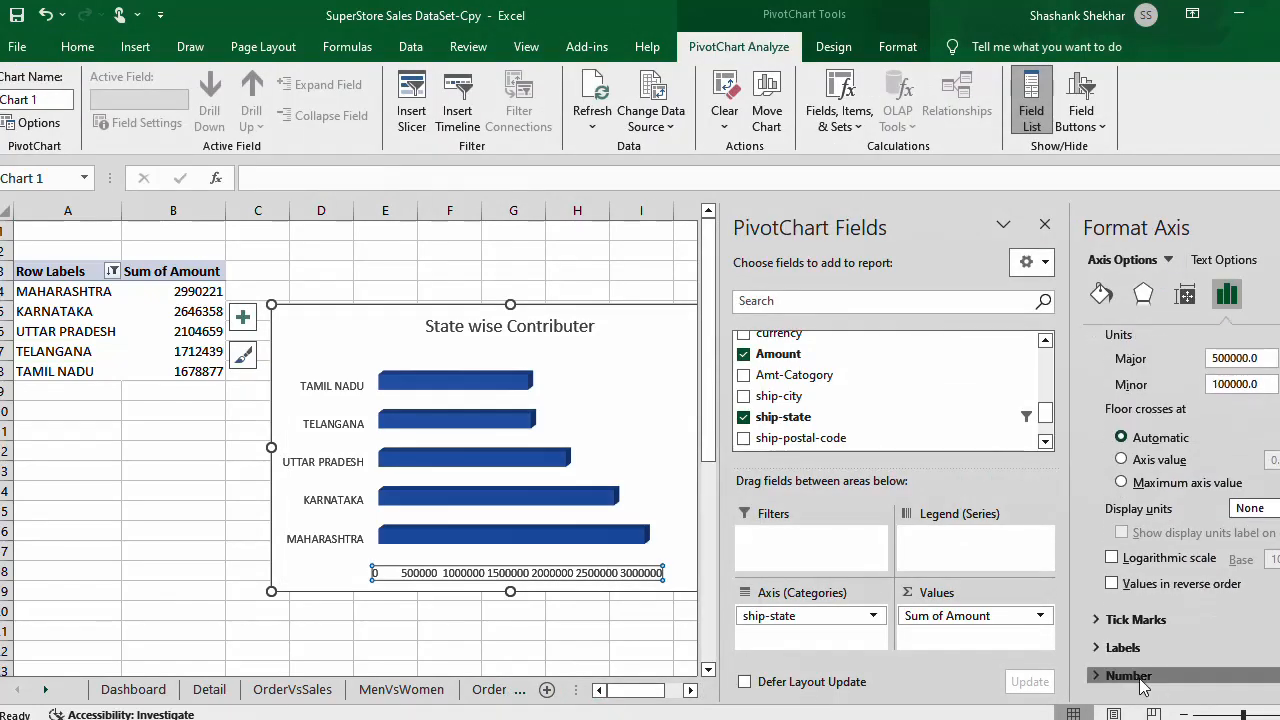
{"action": "left_click", "coordinate": [1190, 675]}
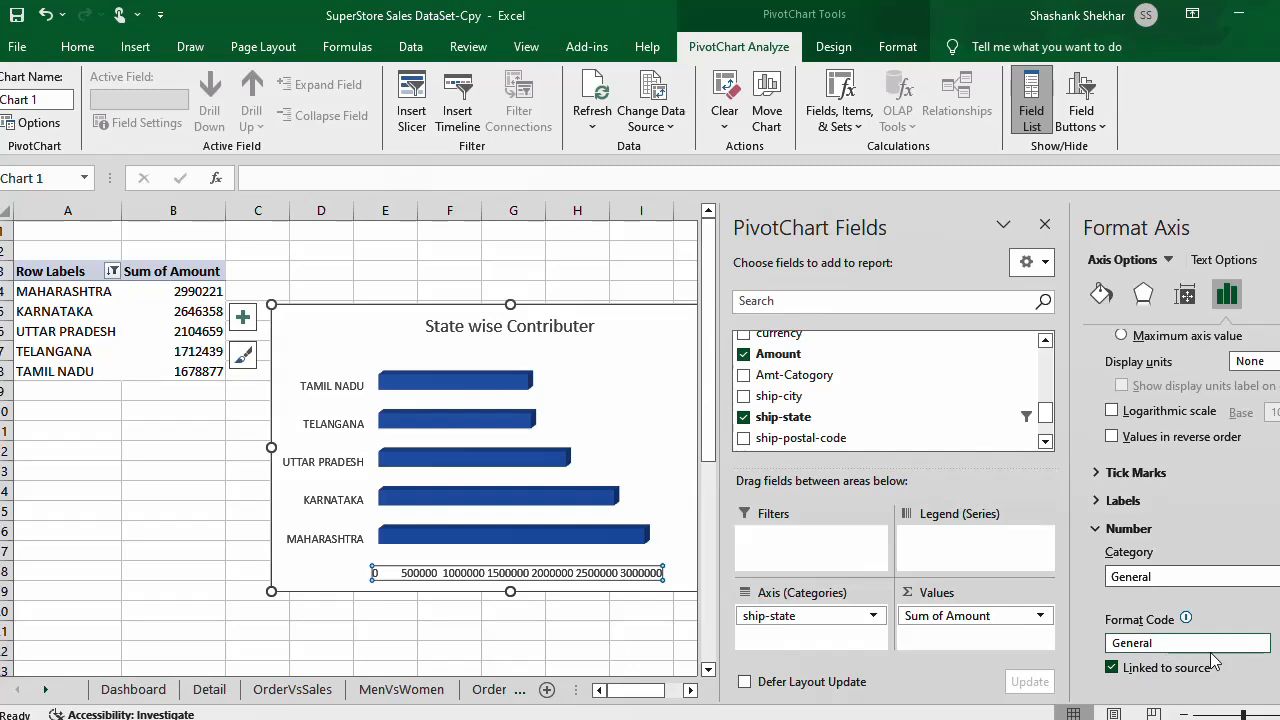
{"action": "double_click", "coordinate": [1142, 641]}
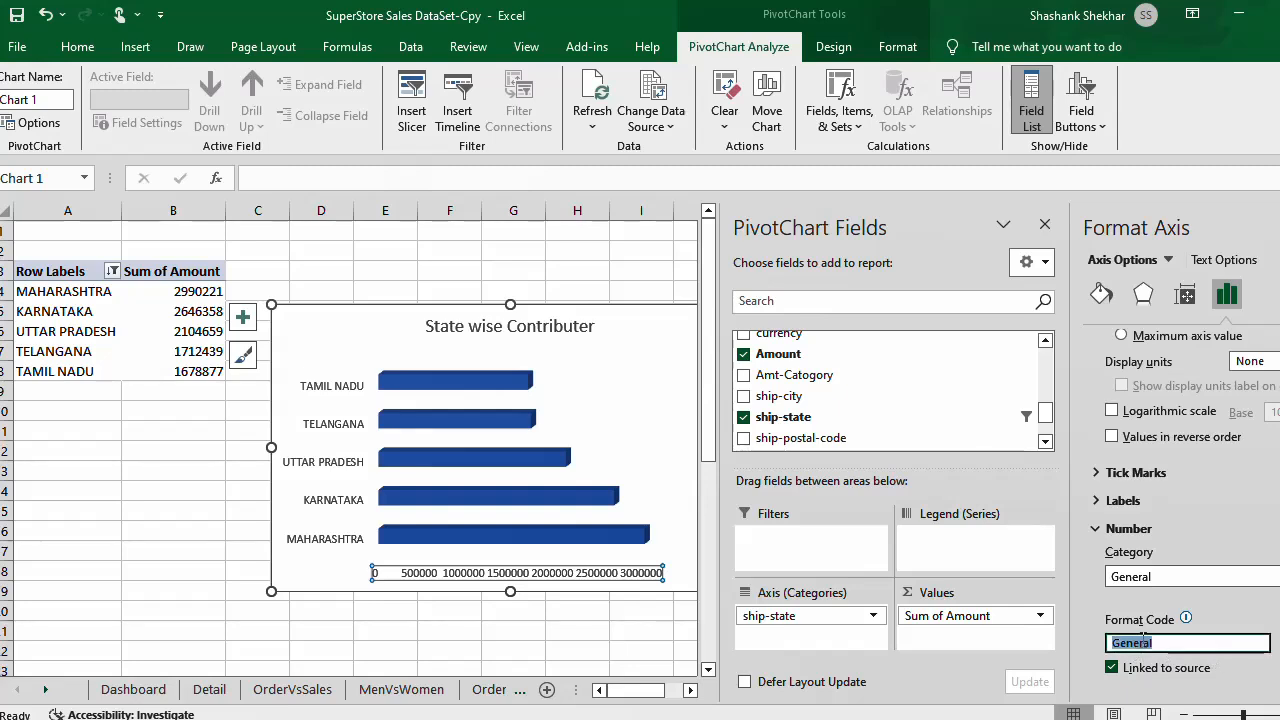
{"action": "type", "text": "0."}
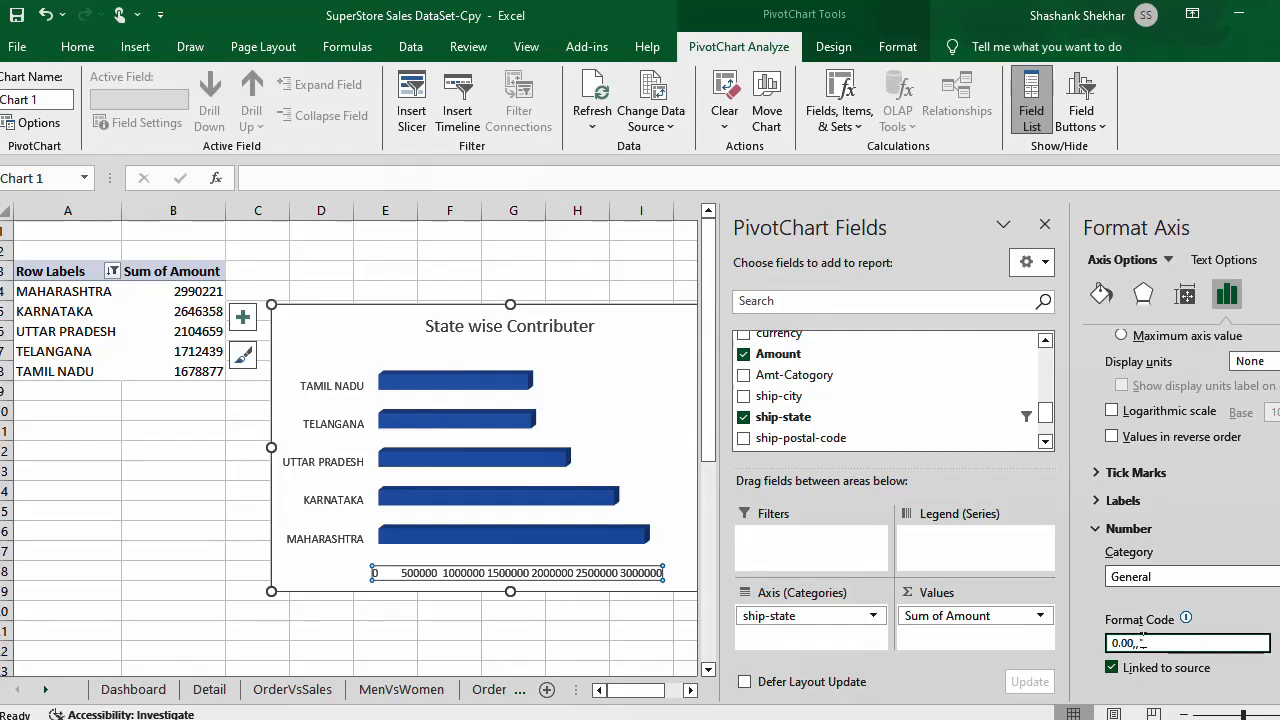
{"action": "type", "text": "00,,\"M\""}
{"action": "key", "text": "Return"}
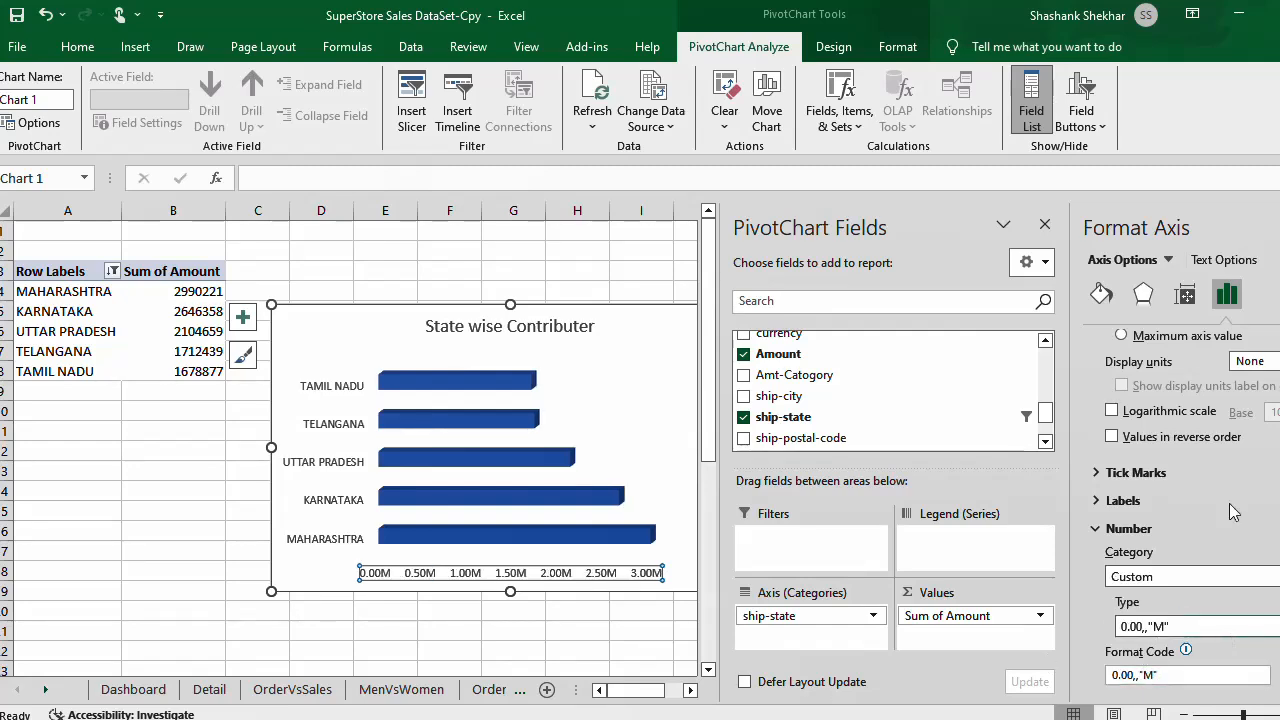
{"action": "left_click", "coordinate": [648, 275]}
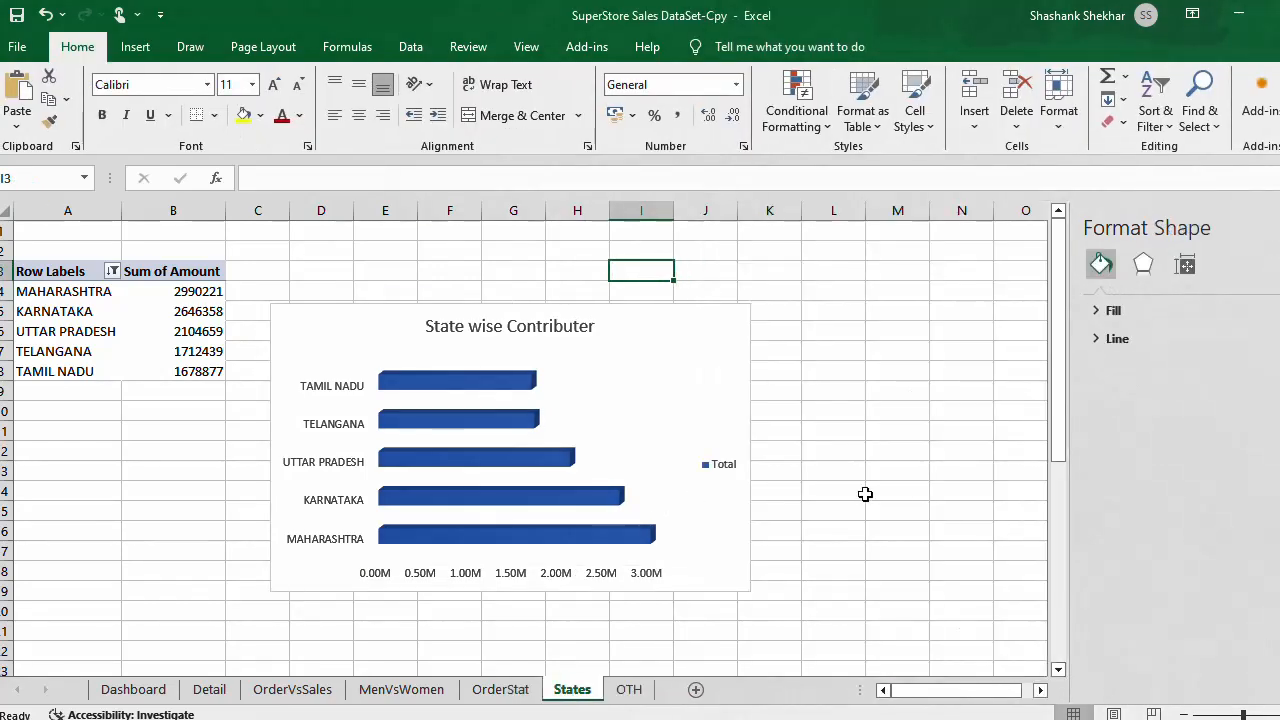
{"action": "left_click", "coordinate": [830, 557]}
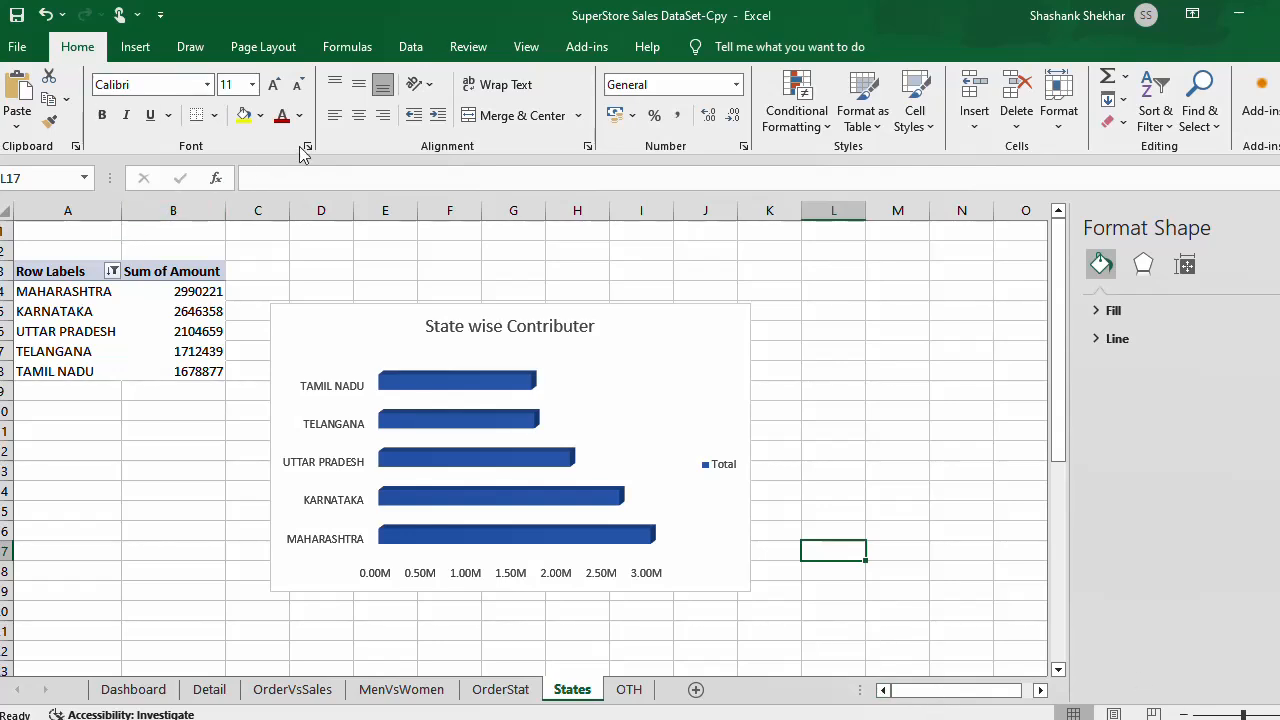
Step: Cut the State wise Contributer chart from the States sheet and paste it at cell E16 of the Dashboard sheet
{"action": "left_click", "coordinate": [722, 320]}
{"action": "key", "text": "ctrl+x"}
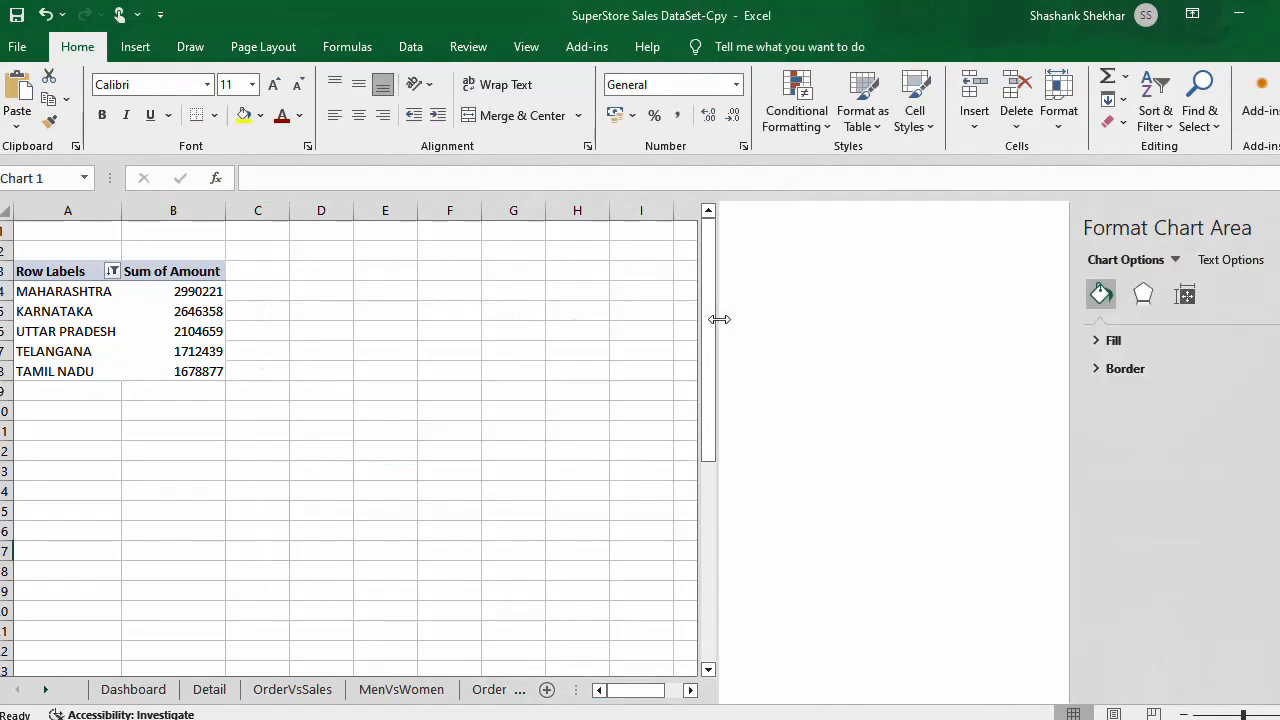
{"action": "left_click", "coordinate": [133, 689]}
{"action": "left_click", "coordinate": [301, 541]}
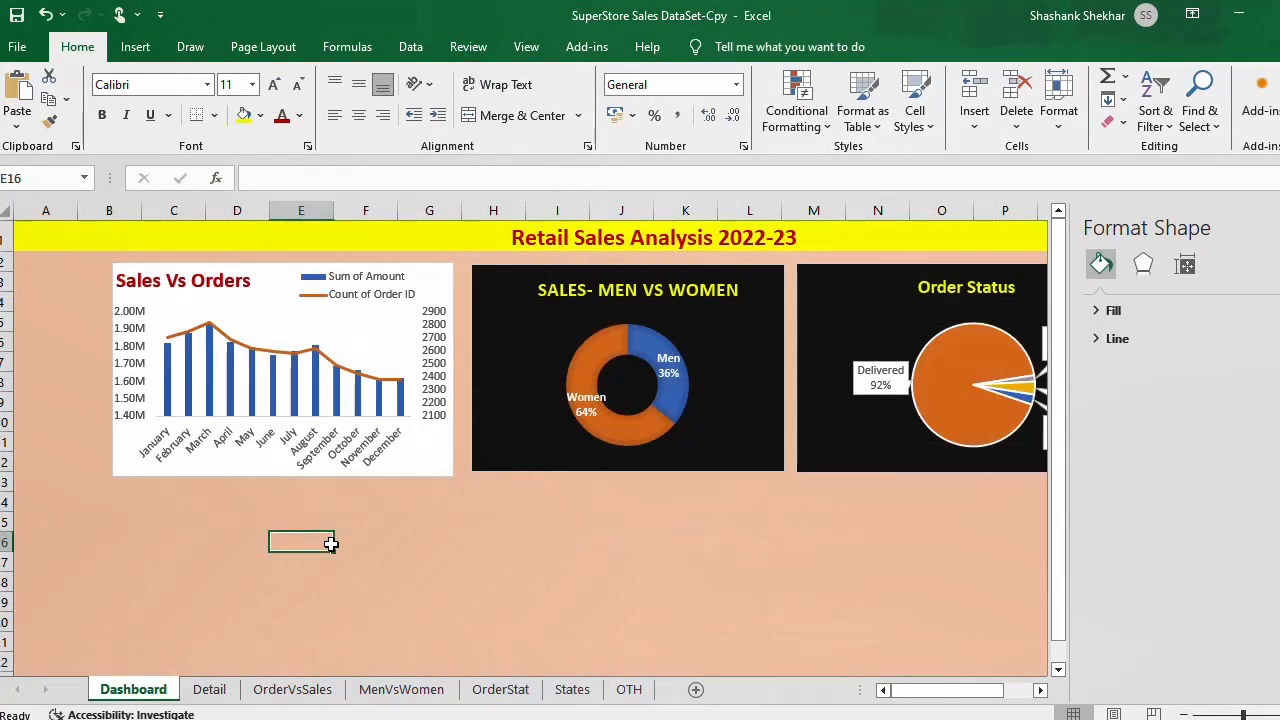
{"action": "key", "text": "ctrl+v"}
{"action": "left_click", "coordinate": [606, 591]}
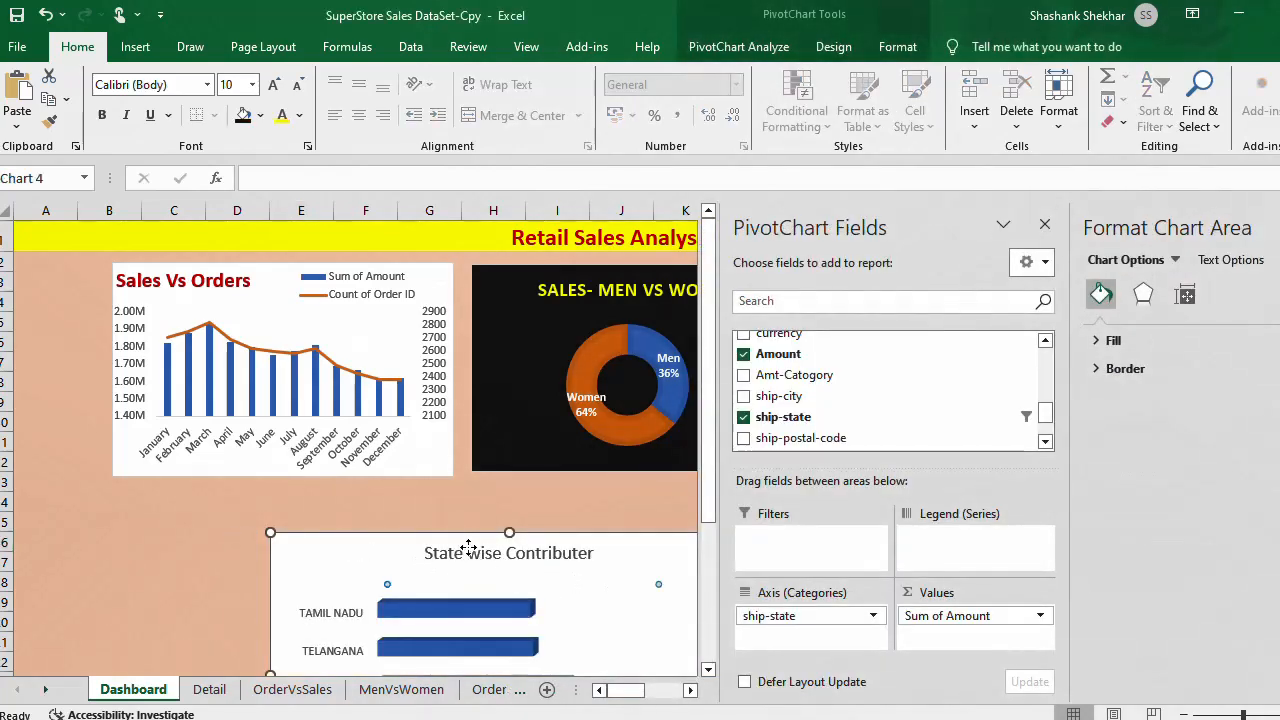
{"action": "left_click", "coordinate": [567, 509]}
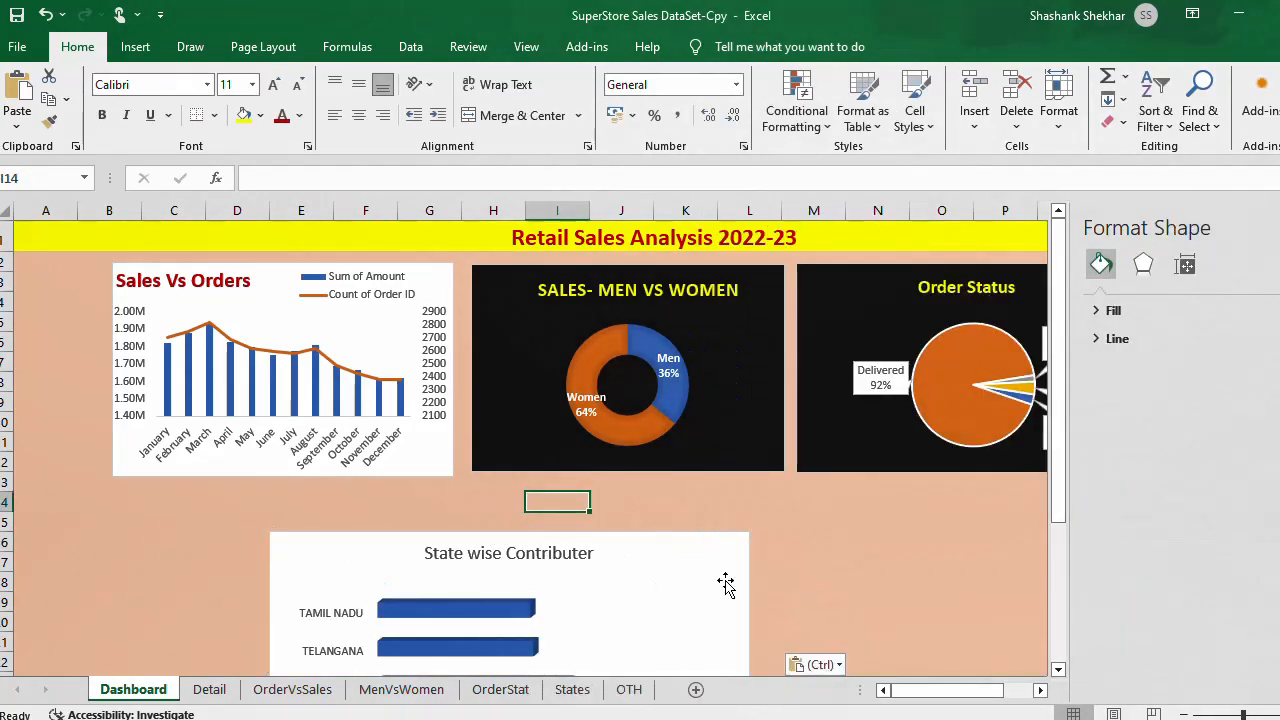
Step: Close the PivotChart field list, move the State wise Contributer chart below the Sales Vs Orders chart, and collapse the ribbon
{"action": "left_click", "coordinate": [733, 580]}
{"action": "left_click", "coordinate": [1045, 226]}
{"action": "left_click_drag", "start_coordinate": [718, 585], "coordinate": [540, 525]}
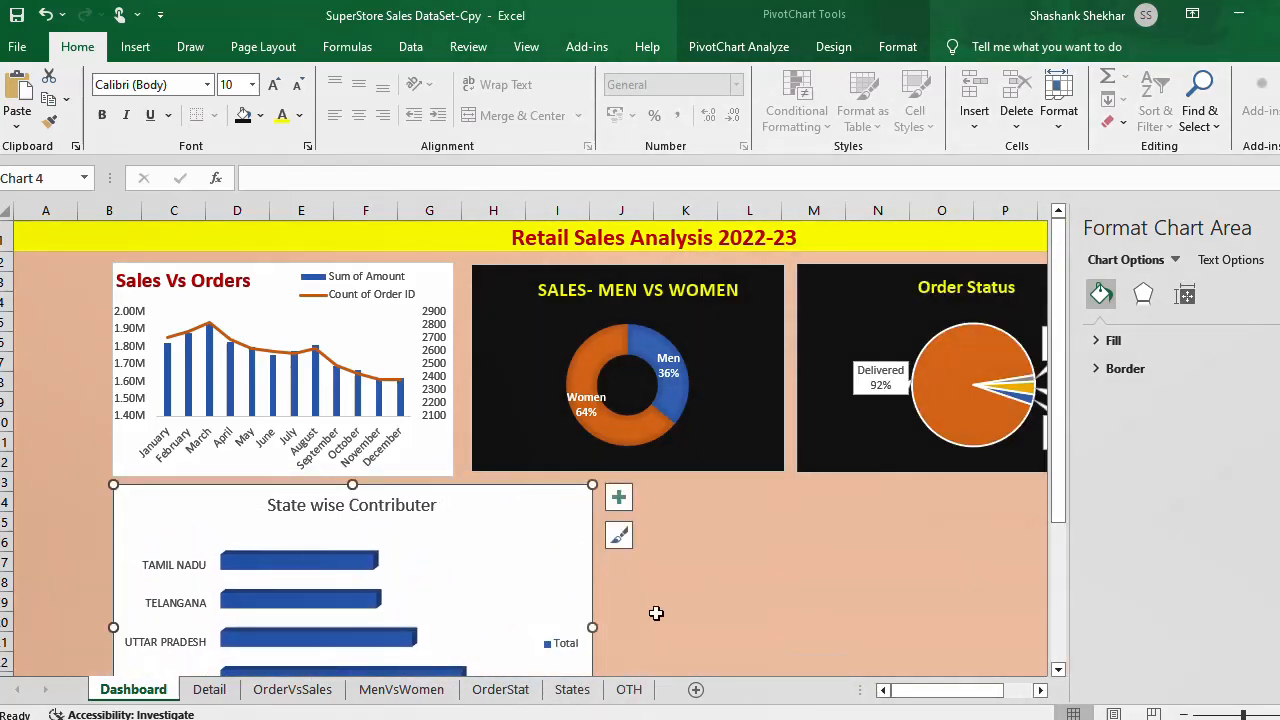
{"action": "double_click", "coordinate": [87, 57]}
Step: Reduce the State wise Contributer chart's height and width, fit it directly beneath the Sales Vs Orders chart, and close the formatting pane
{"action": "left_click_drag", "start_coordinate": [352, 391], "coordinate": [354, 441]}
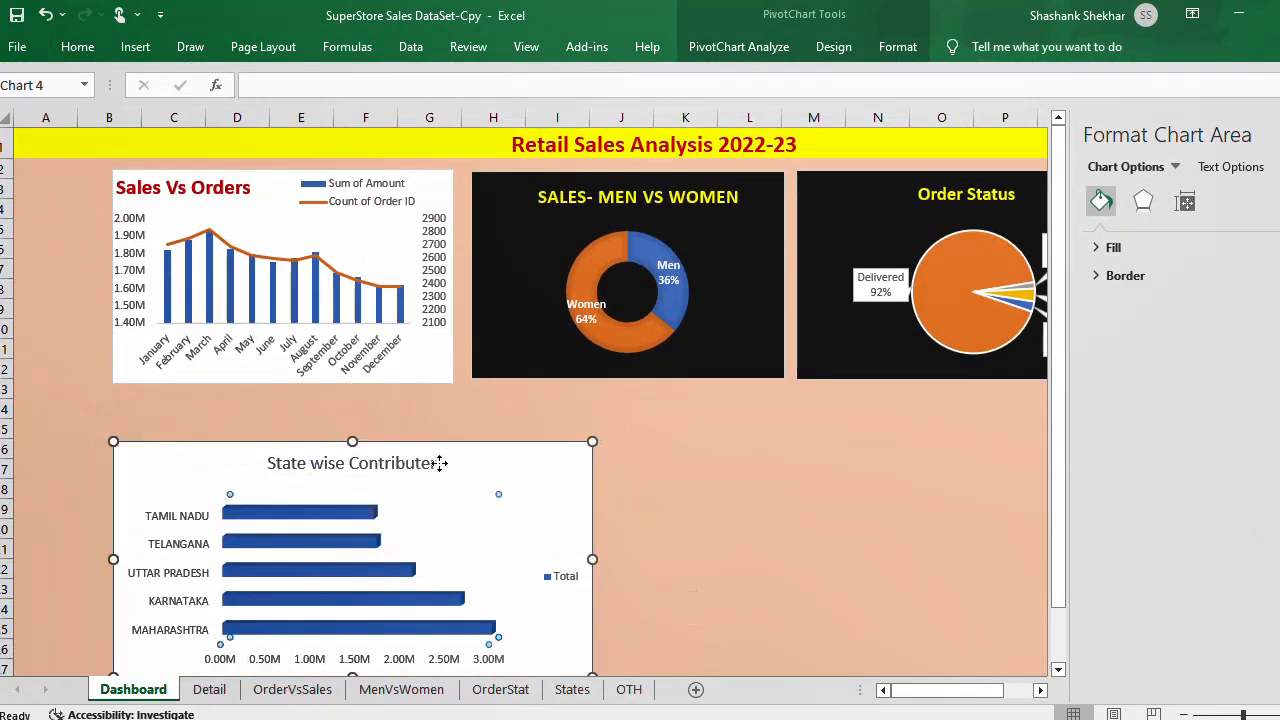
{"action": "left_click", "coordinate": [507, 490]}
{"action": "left_click_drag", "start_coordinate": [580, 486], "coordinate": [577, 434]}
{"action": "left_click_drag", "start_coordinate": [590, 511], "coordinate": [511, 516]}
{"action": "left_click", "coordinate": [610, 526]}
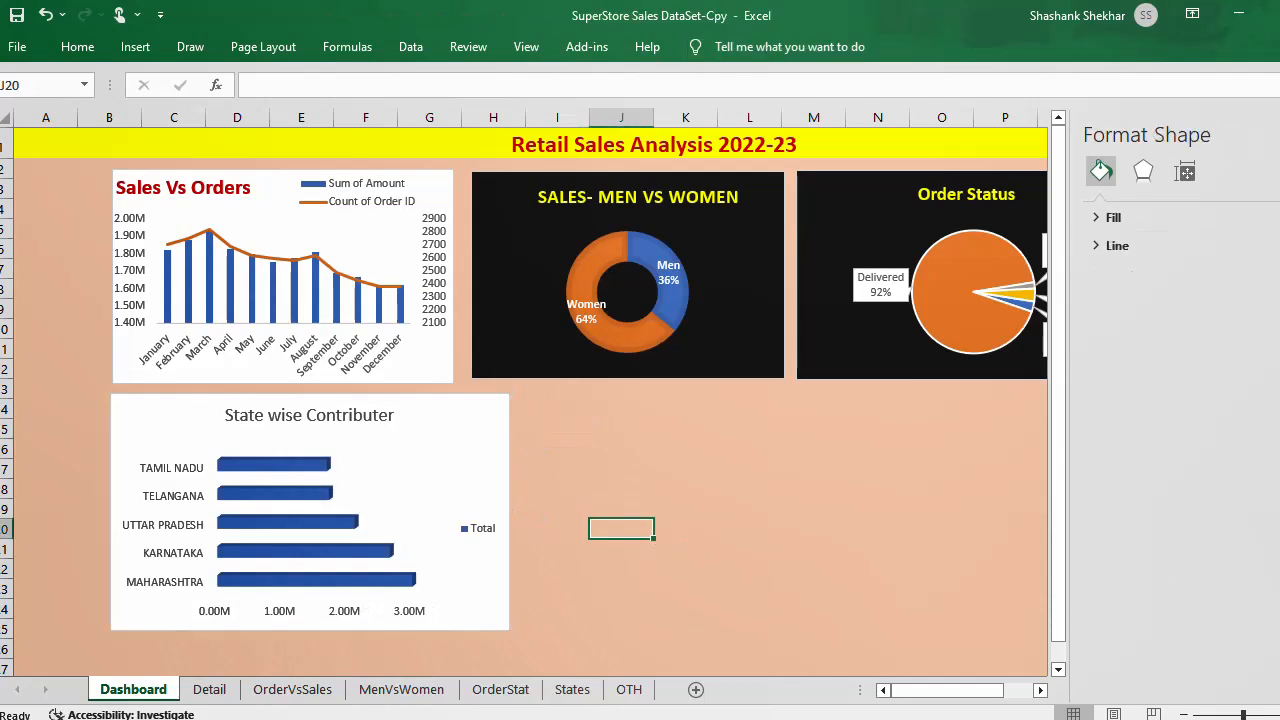
{"action": "left_click", "coordinate": [1268, 134]}
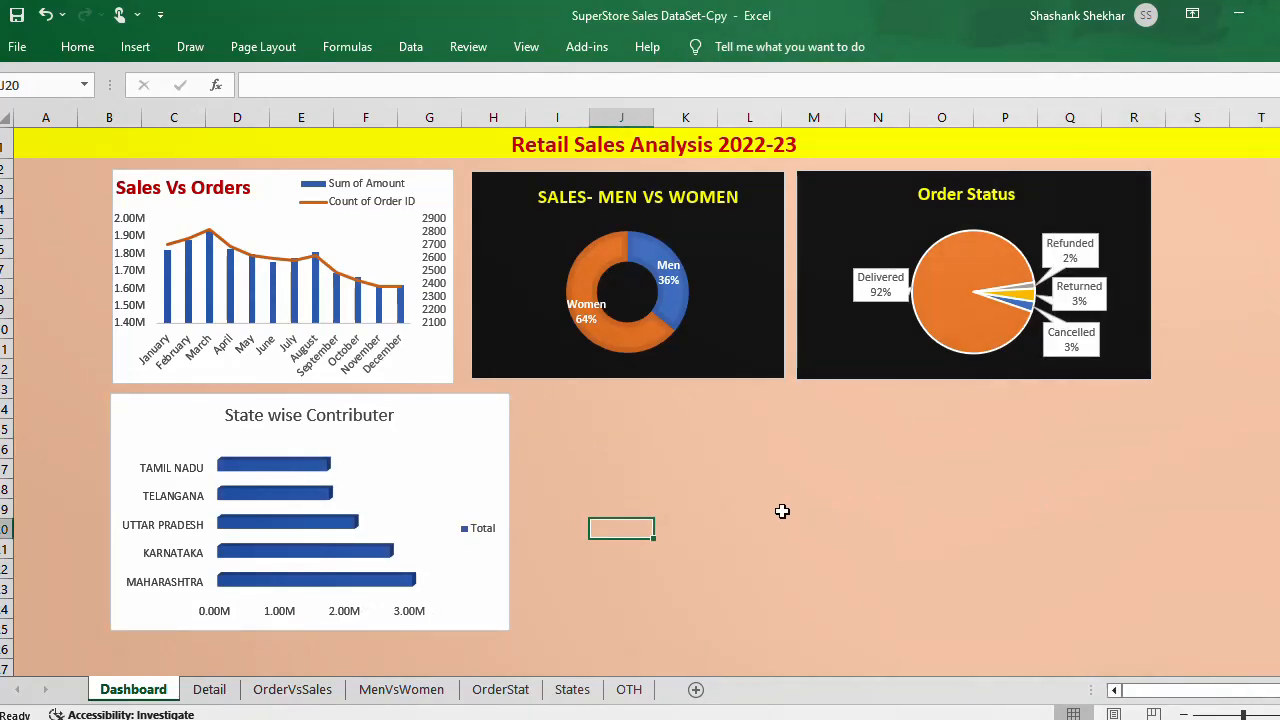
Step: Remove the legend from the State wise Contributer chart and add data labels to its bars
{"action": "key", "text": "ctrl+z"}
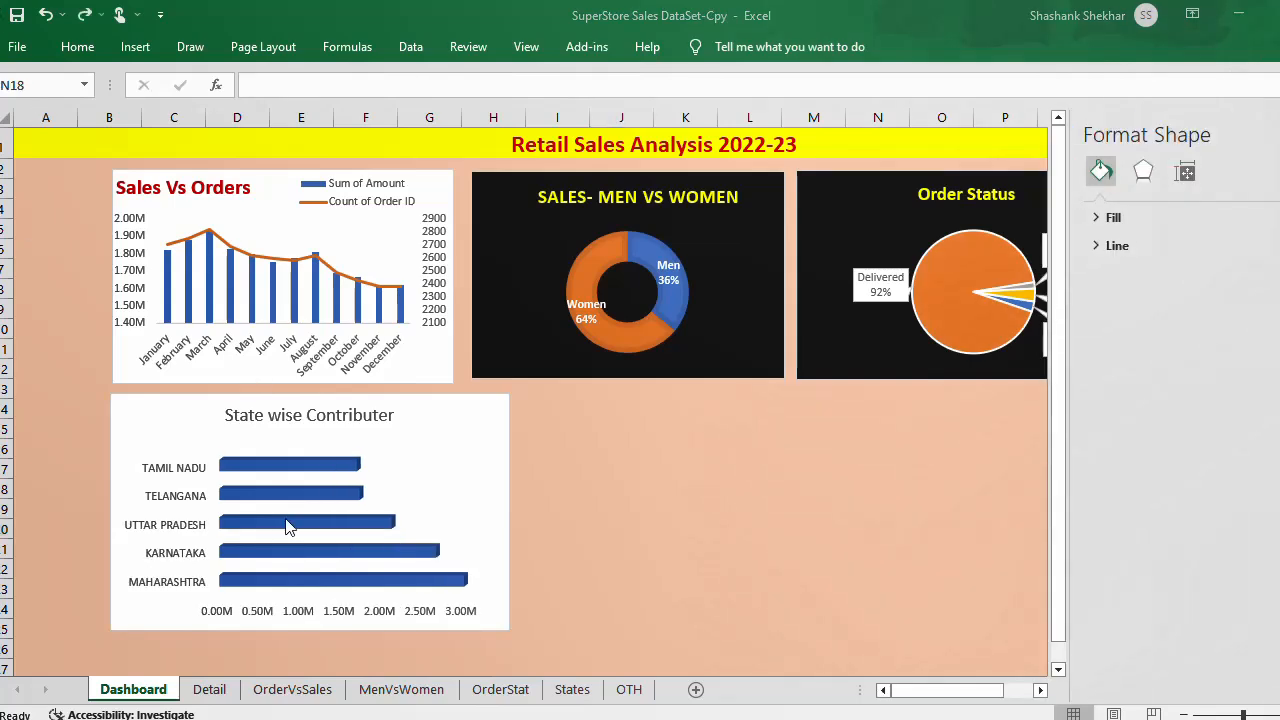
{"action": "left_click", "coordinate": [326, 474]}
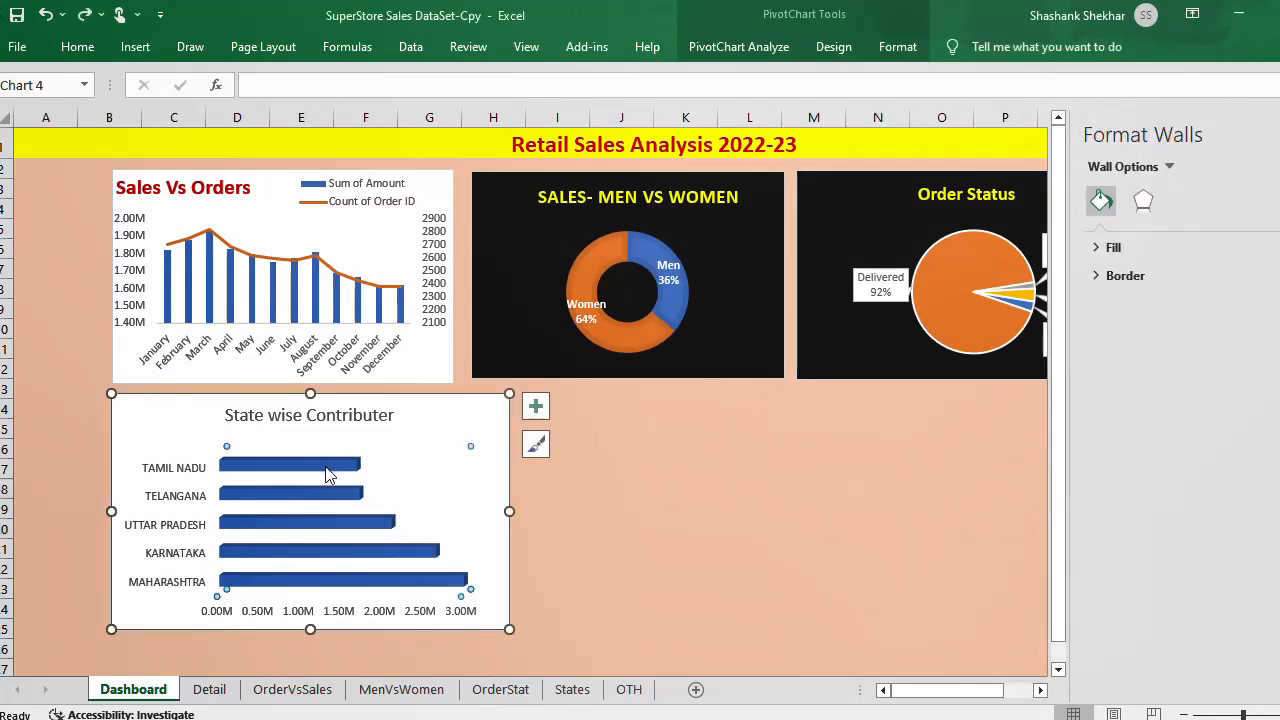
{"action": "left_click", "coordinate": [538, 408]}
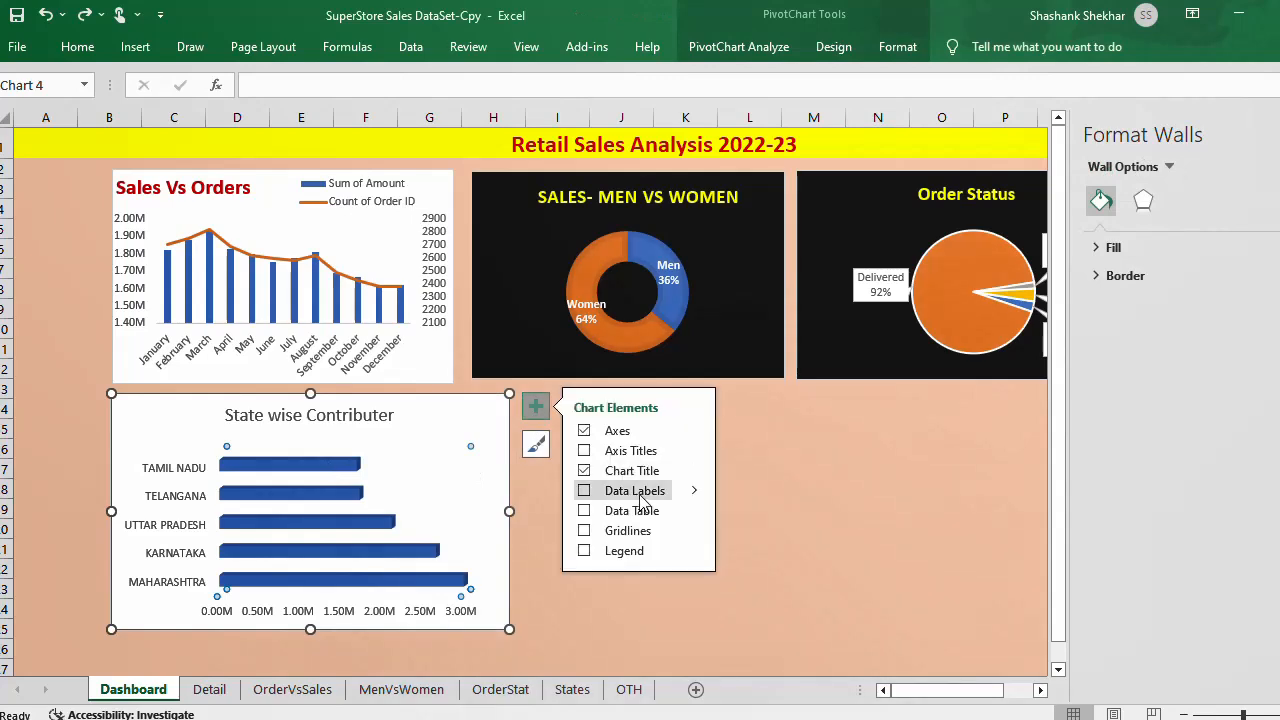
{"action": "mouse_move", "coordinate": [700, 495]}
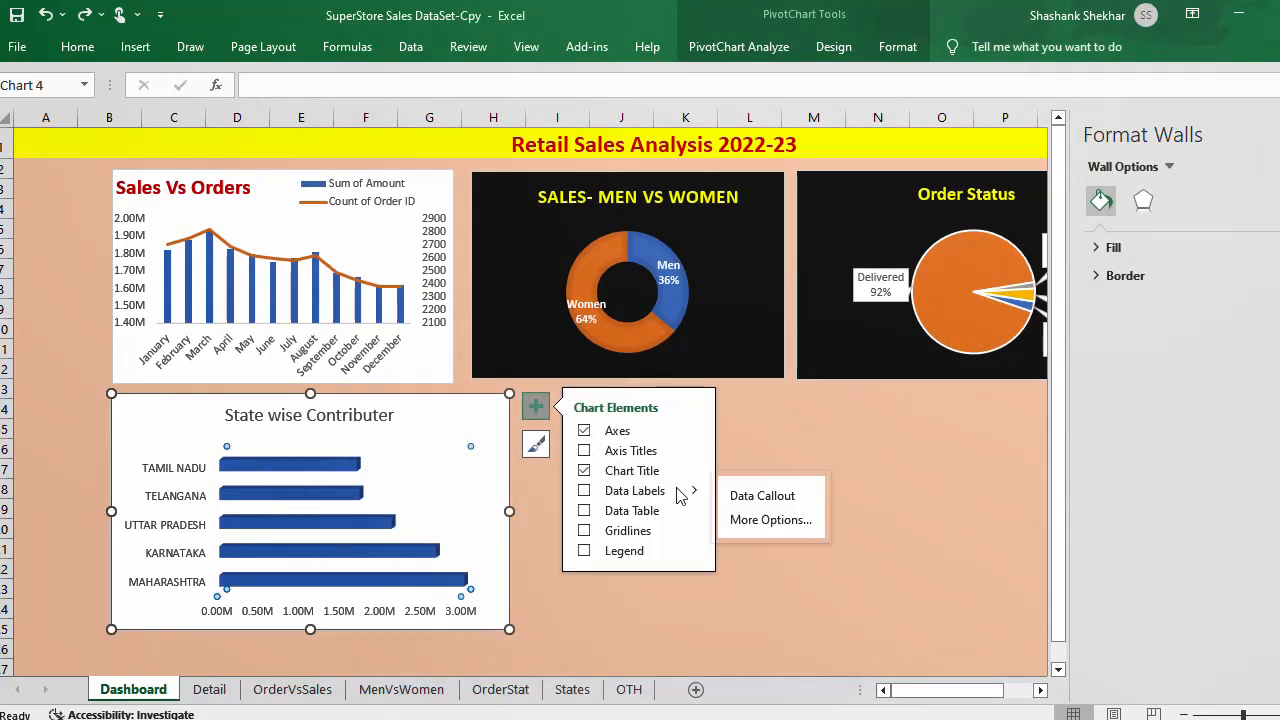
{"action": "left_click", "coordinate": [778, 519]}
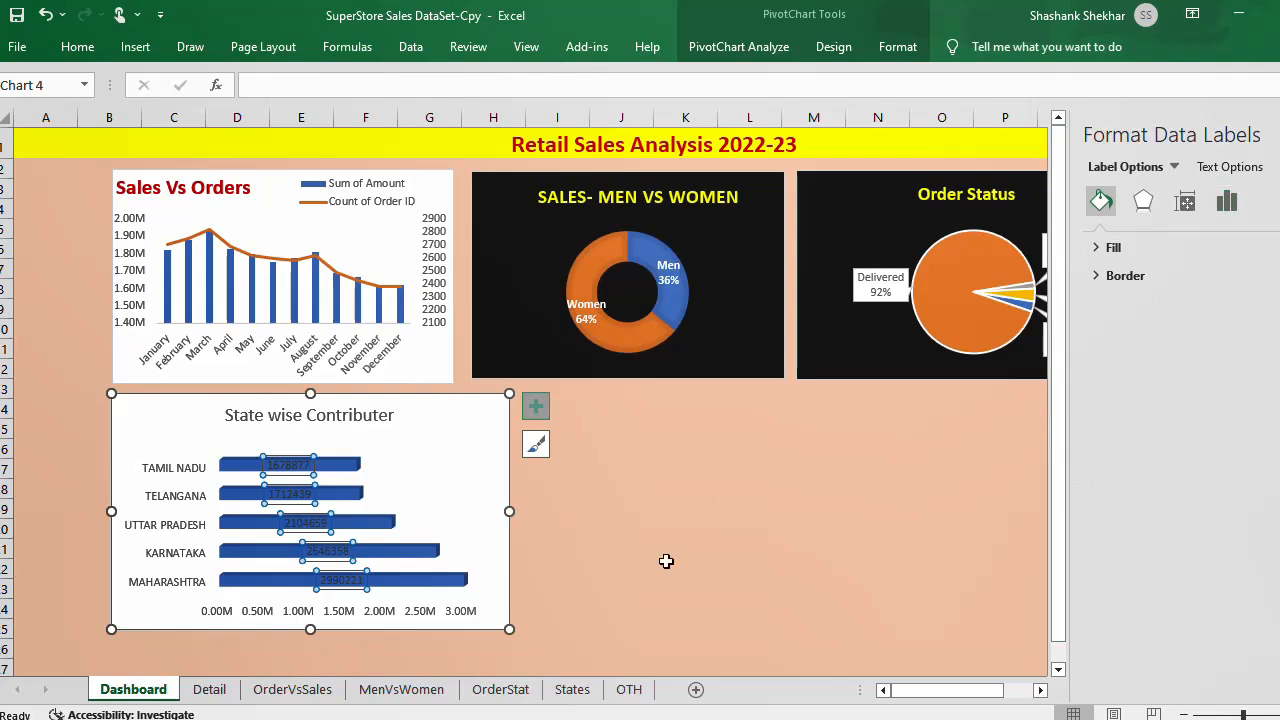
Step: Look at the label options for the KARNATAKA bar's data label
{"action": "left_click", "coordinate": [336, 550]}
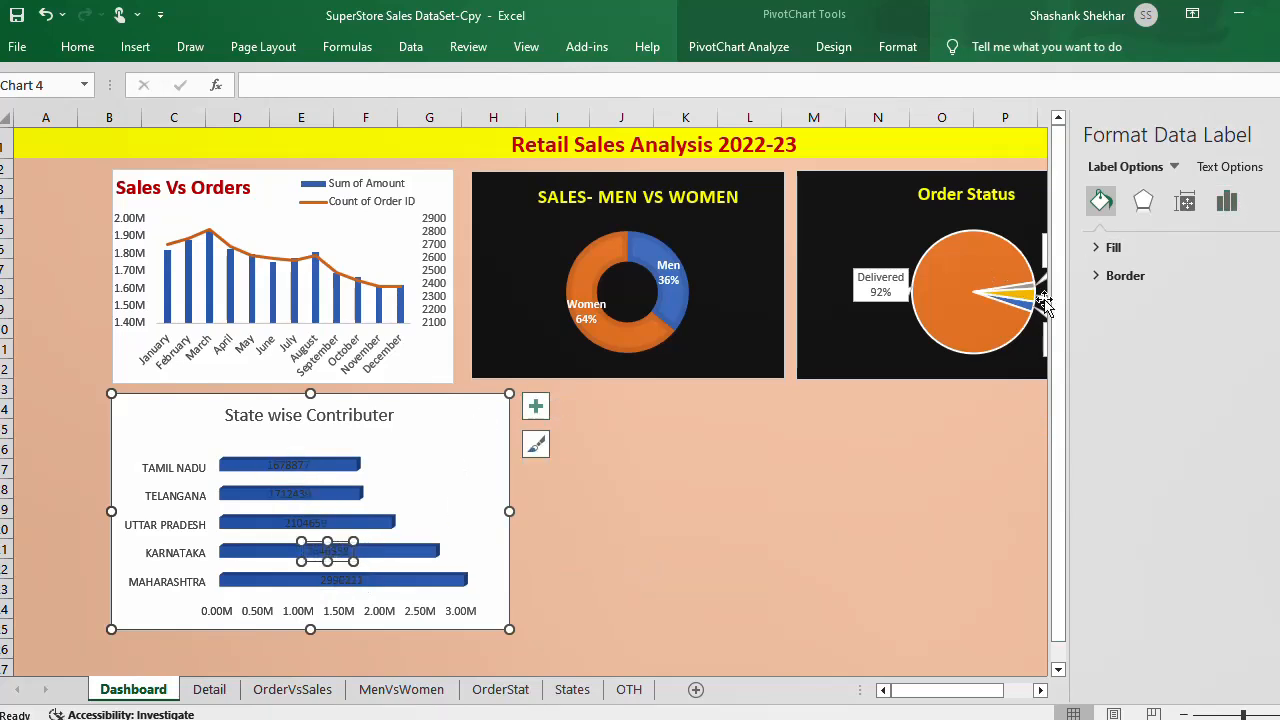
{"action": "left_click", "coordinate": [1226, 202]}
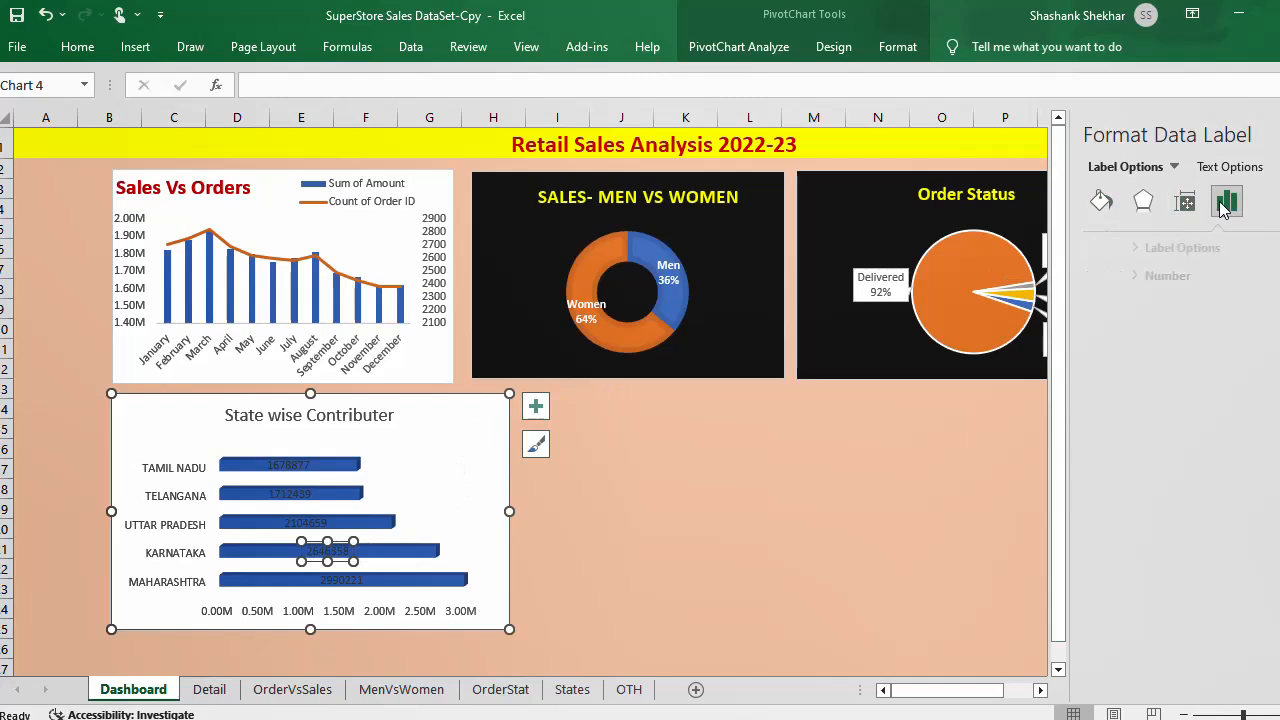
{"action": "left_click", "coordinate": [1135, 248]}
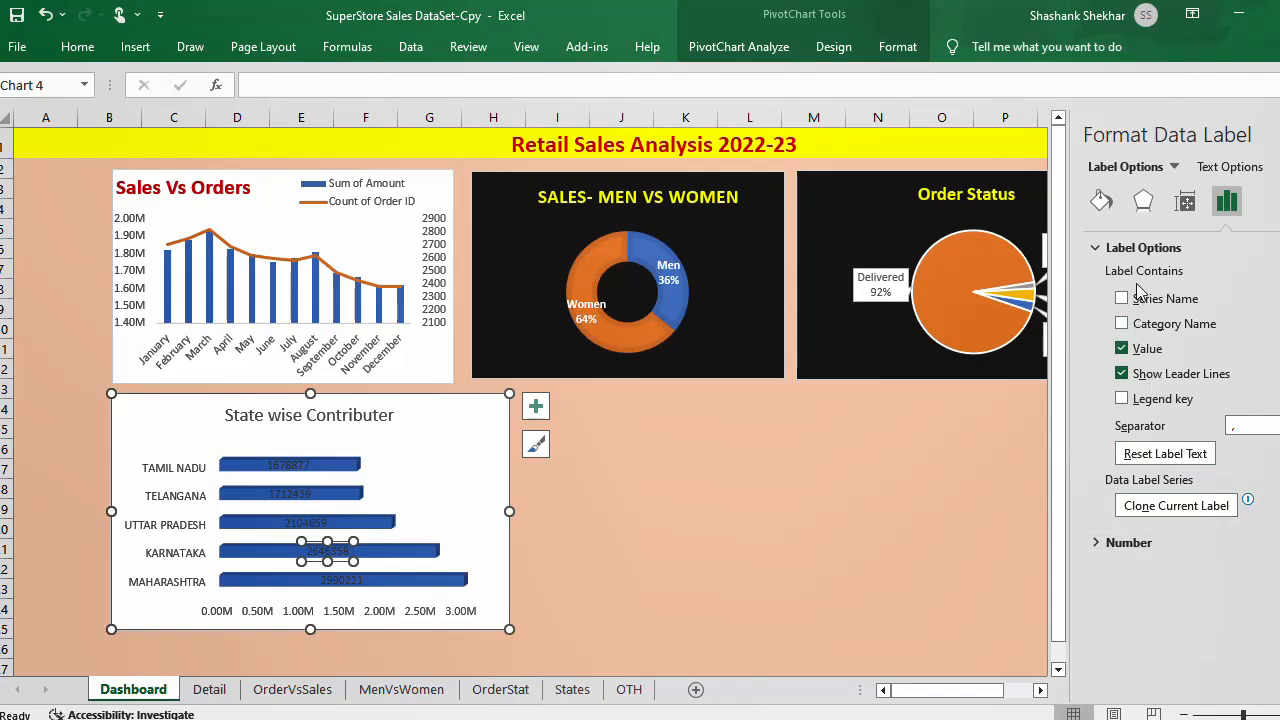
{"action": "left_click", "coordinate": [870, 552]}
Step: Move the data labels of all five state bars off the bars, just beyond each bar's end
{"action": "left_click", "coordinate": [295, 465]}
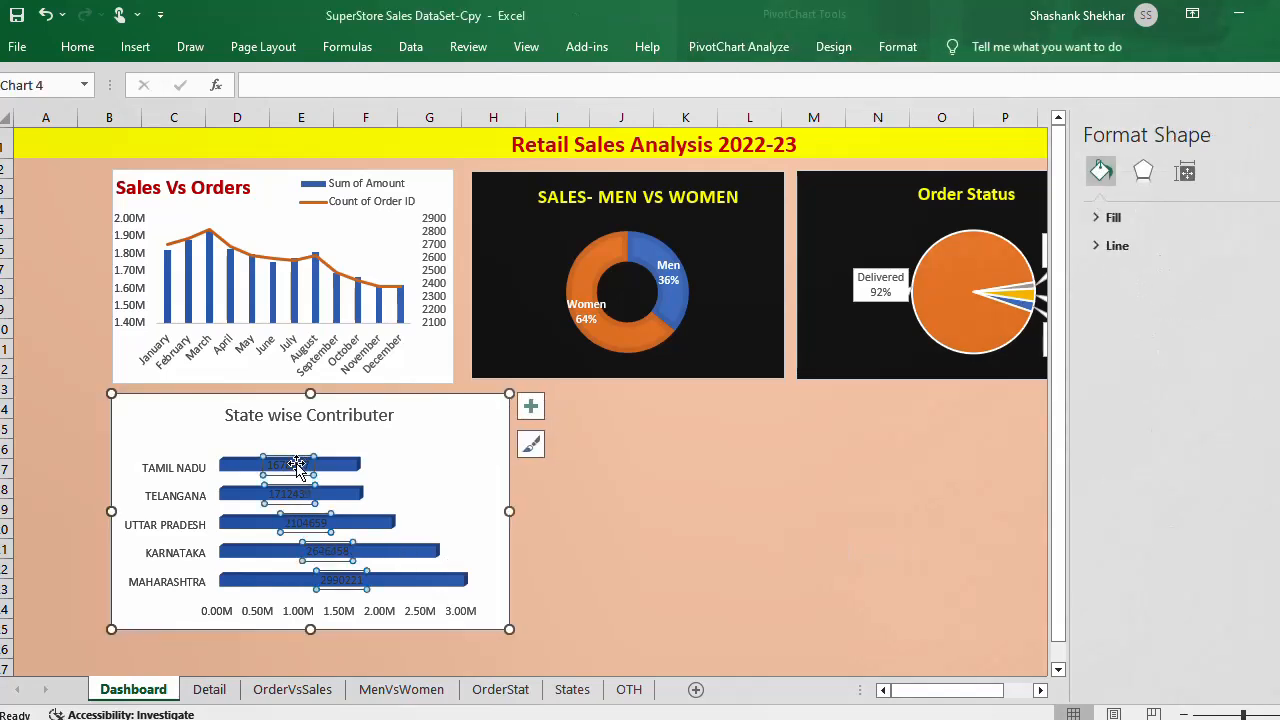
{"action": "left_click_drag", "start_coordinate": [295, 465], "coordinate": [390, 462]}
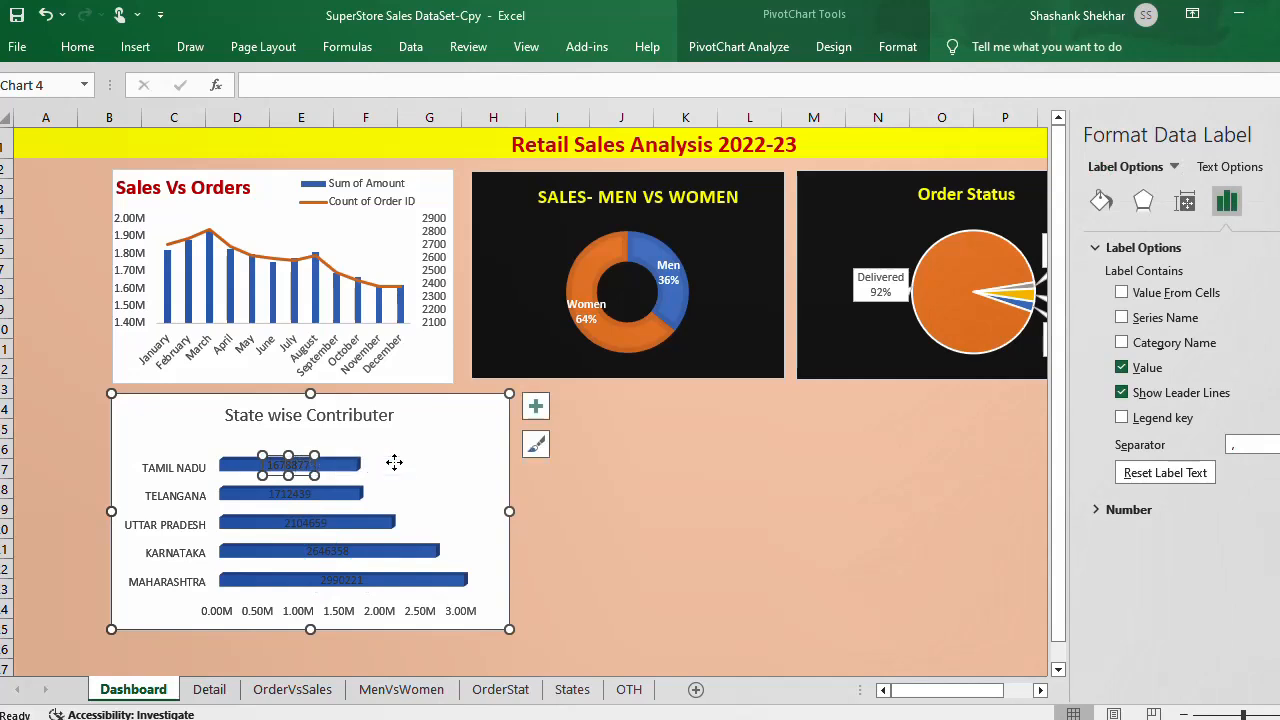
{"action": "left_click_drag", "start_coordinate": [305, 497], "coordinate": [394, 492]}
{"action": "left_click_drag", "start_coordinate": [314, 528], "coordinate": [434, 523]}
{"action": "left_click_drag", "start_coordinate": [341, 556], "coordinate": [474, 554]}
{"action": "left_click_drag", "start_coordinate": [348, 582], "coordinate": [500, 578]}
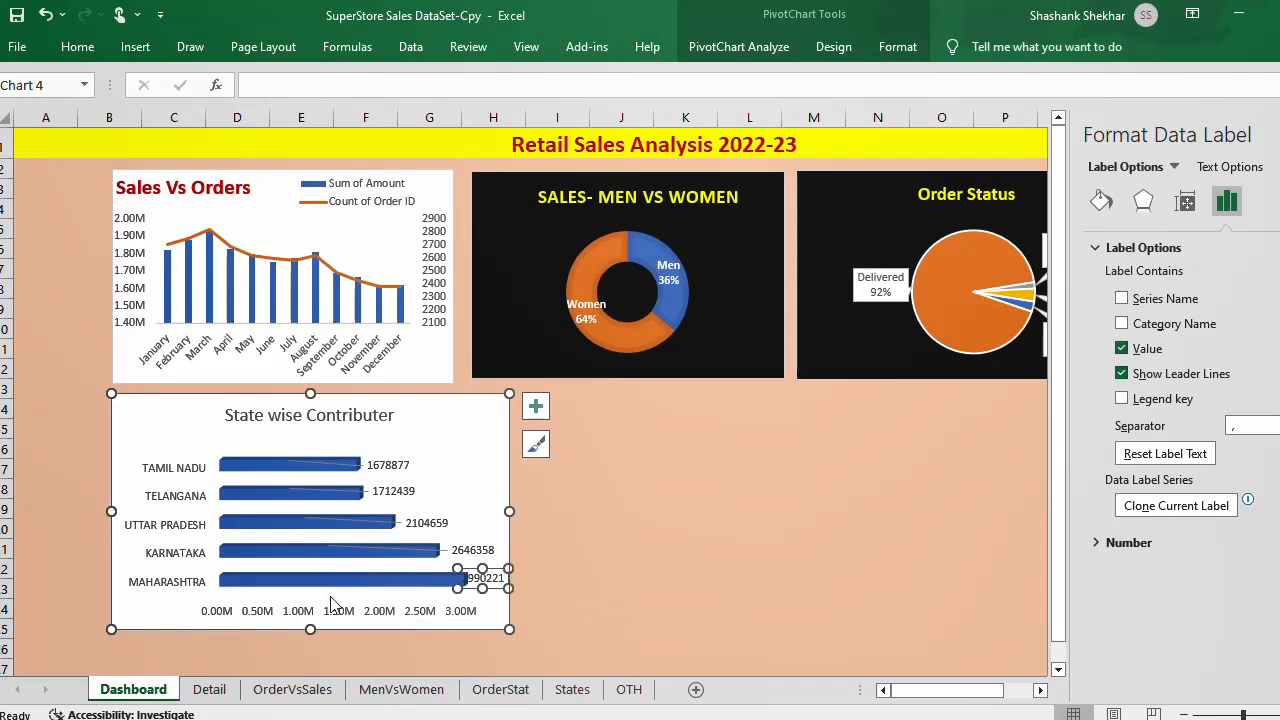
{"action": "left_click", "coordinate": [405, 466]}
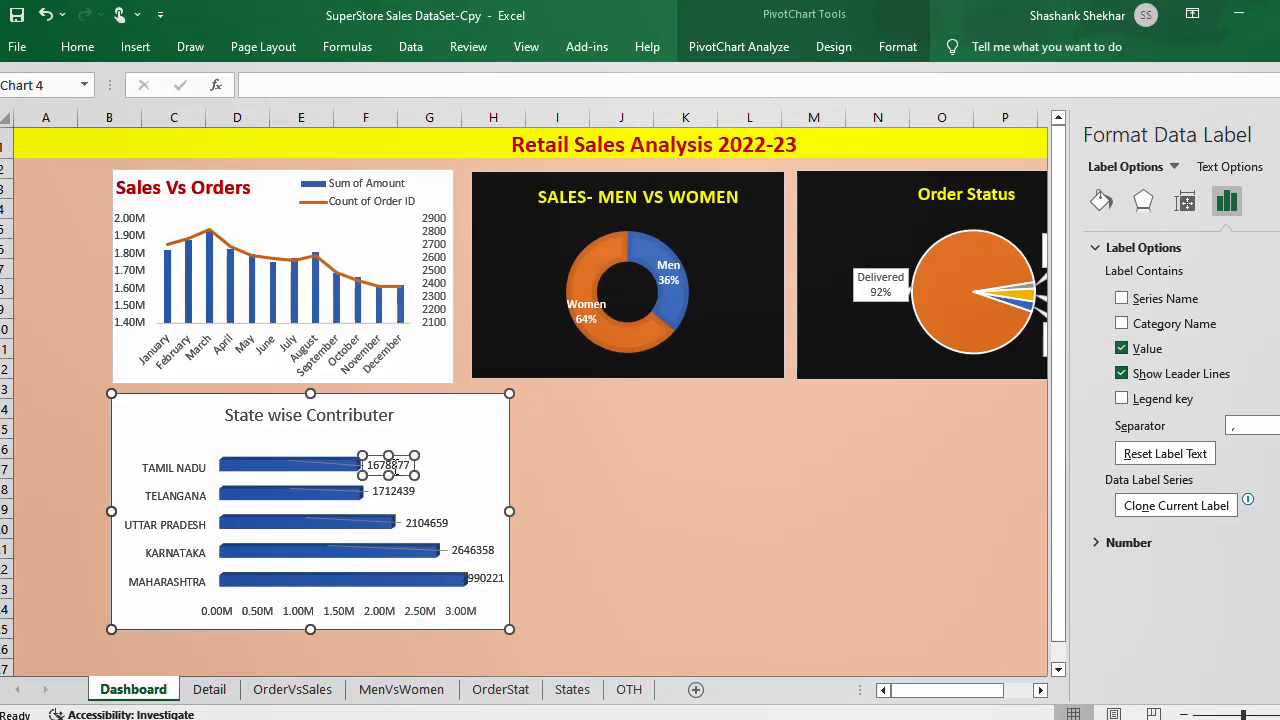
{"action": "left_click", "coordinate": [400, 466]}
{"action": "left_click", "coordinate": [584, 506]}
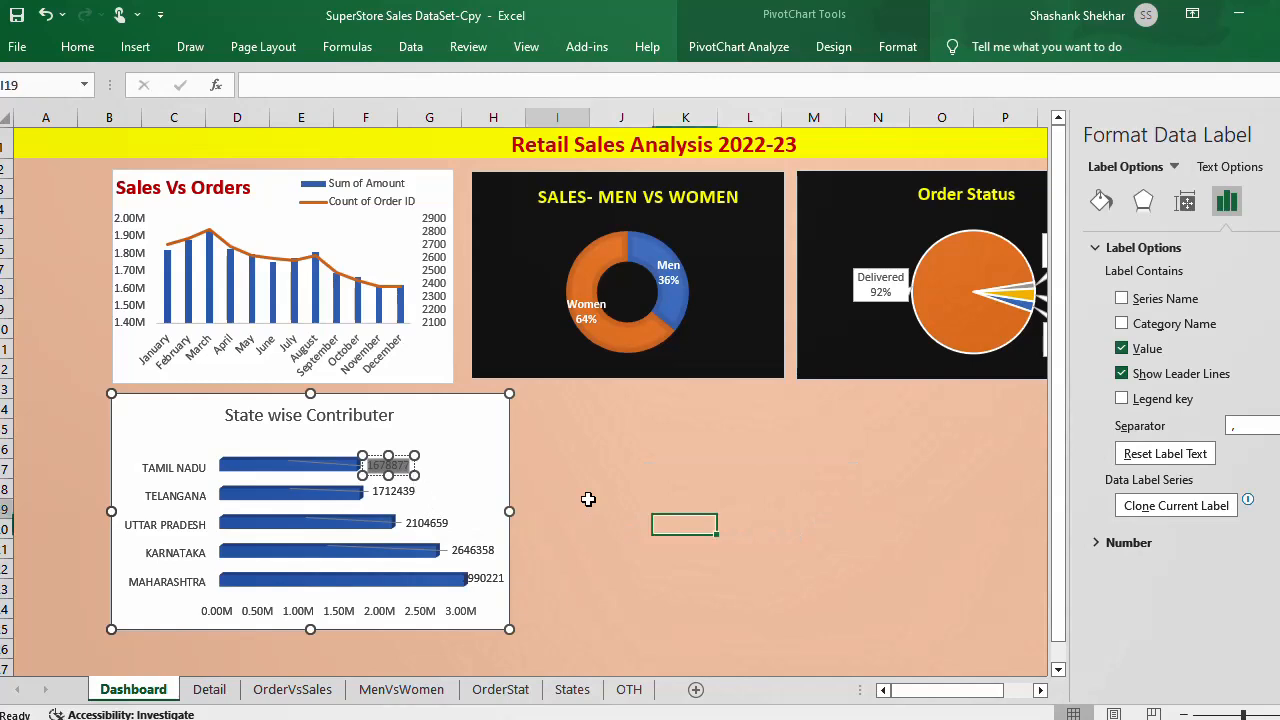
Step: Widen the State wise Contributer chart slightly and move the MAHARASHTRA data label just below the end of its bar
{"action": "left_click", "coordinate": [440, 582]}
{"action": "left_click_drag", "start_coordinate": [510, 515], "coordinate": [524, 511]}
{"action": "left_click", "coordinate": [502, 582]}
{"action": "left_click", "coordinate": [502, 580]}
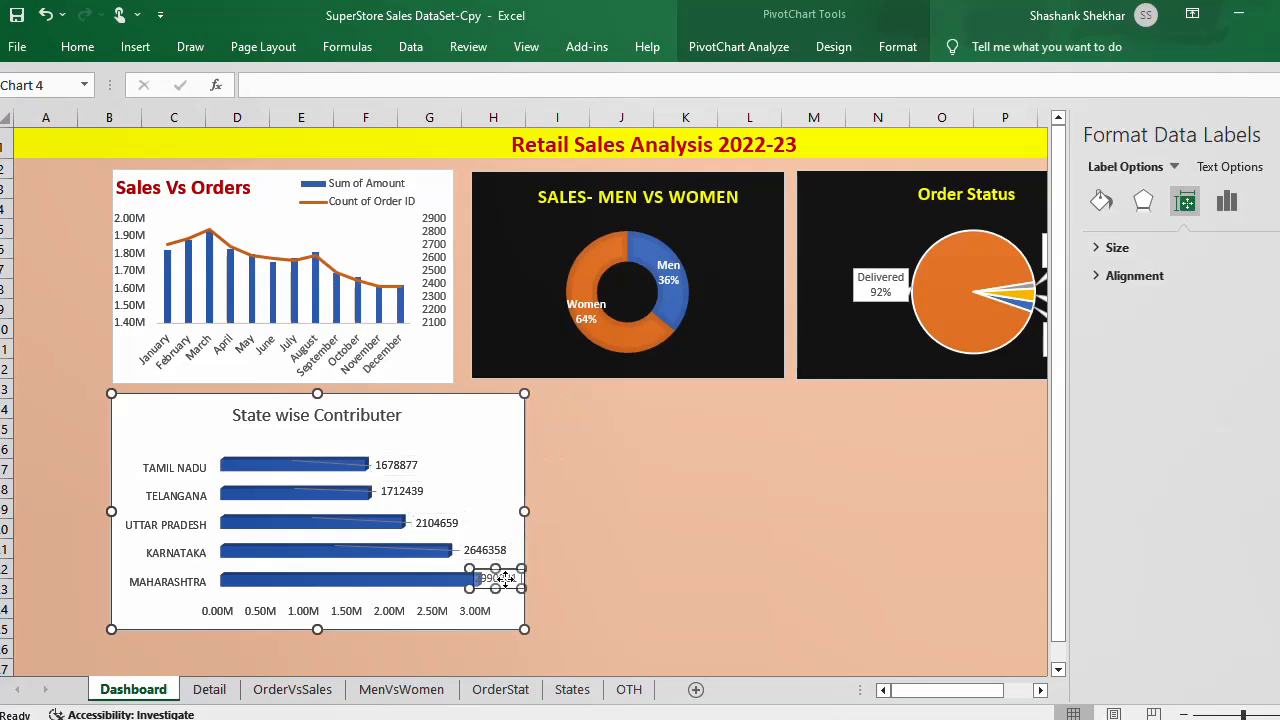
{"action": "left_click", "coordinate": [568, 576]}
{"action": "left_click", "coordinate": [500, 580]}
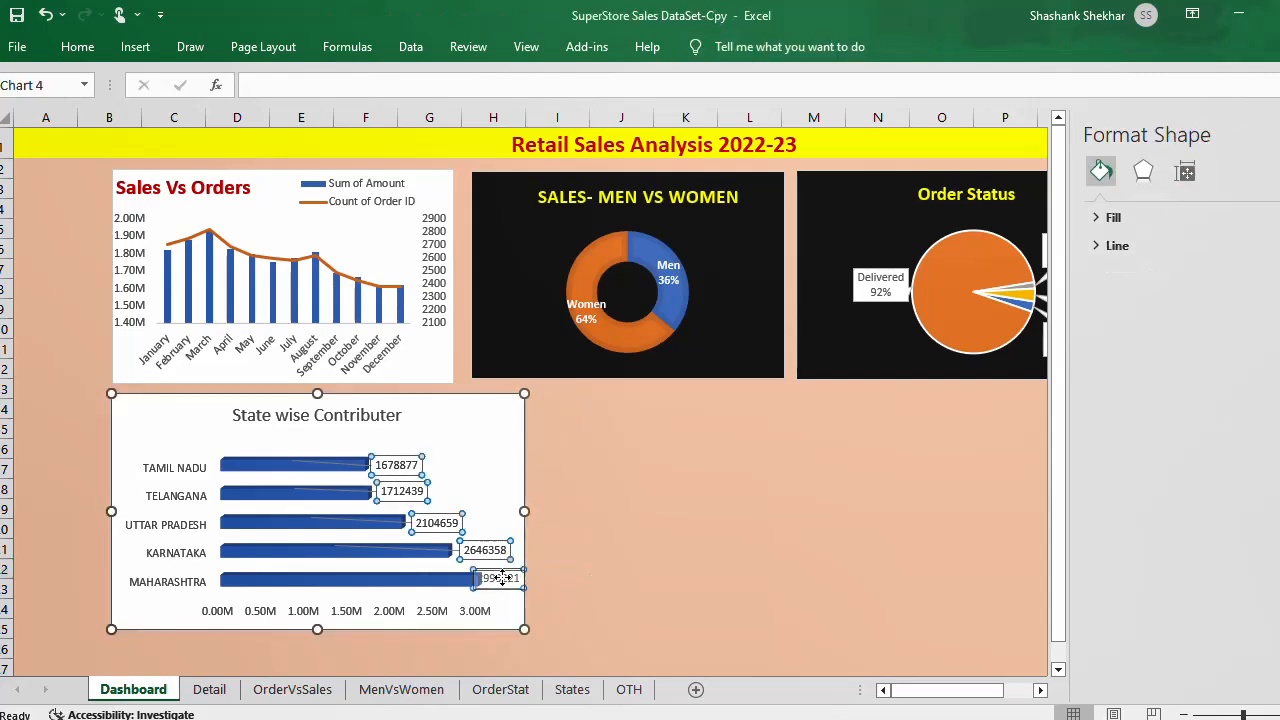
{"action": "left_click", "coordinate": [505, 580]}
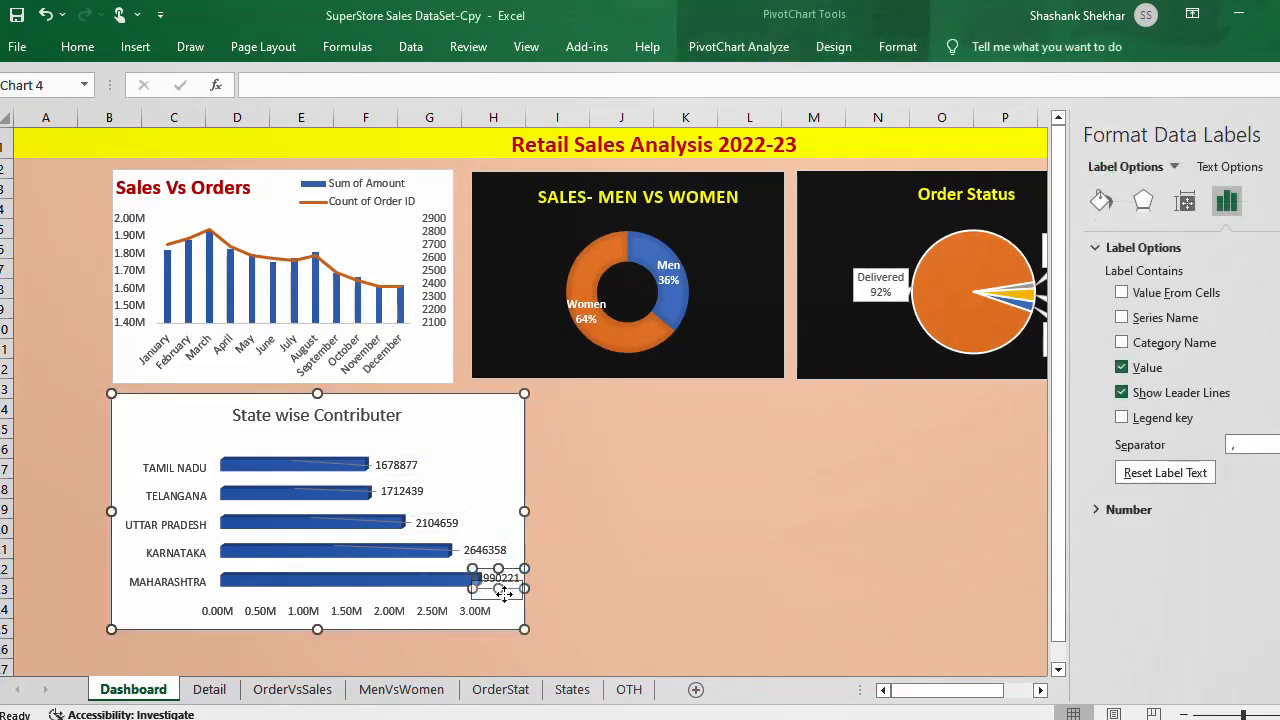
{"action": "left_click_drag", "start_coordinate": [505, 598], "coordinate": [503, 596]}
{"action": "left_click", "coordinate": [500, 514]}
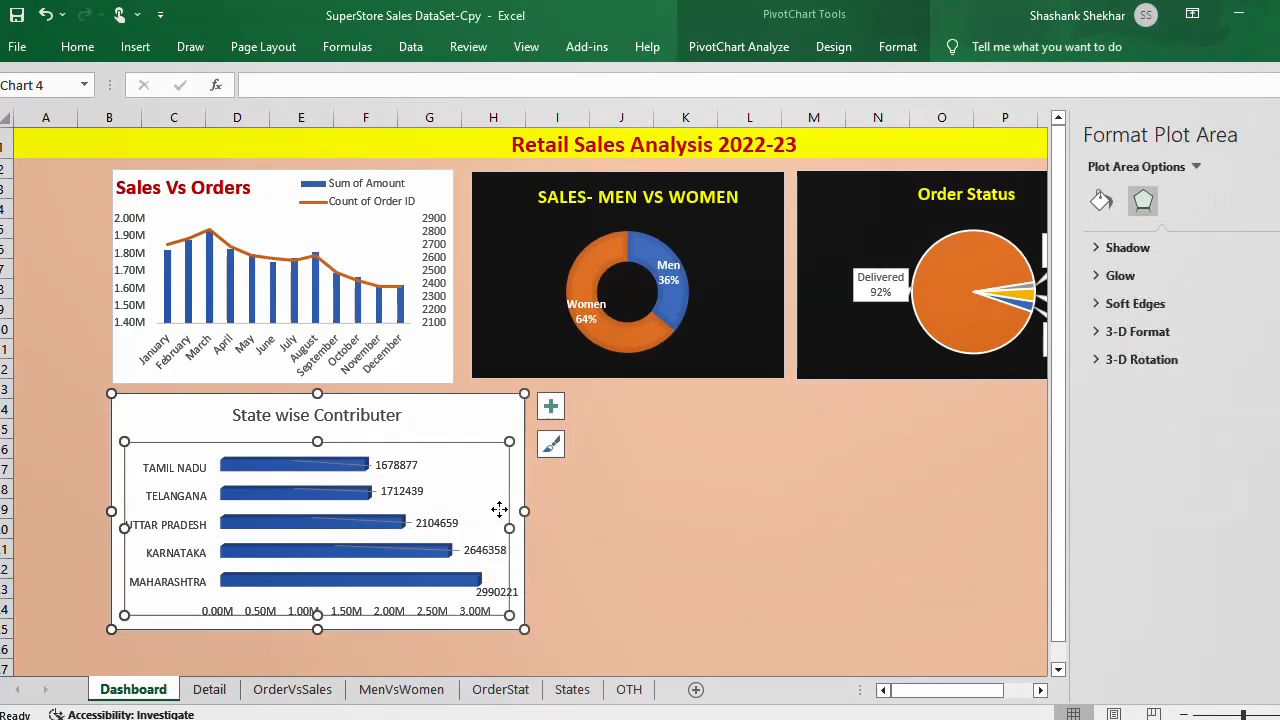
{"action": "left_click", "coordinate": [559, 528]}
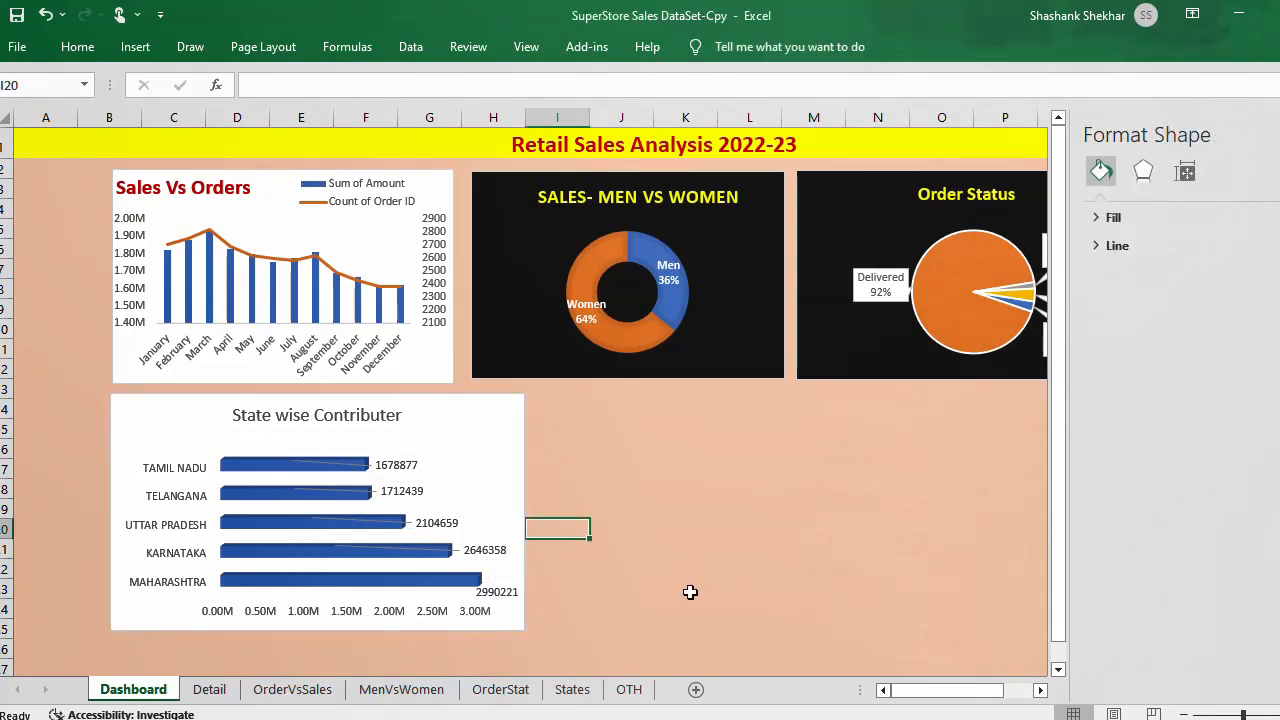
Step: Give the bars of the State wise Contributer chart a solid lighter-orange border
{"action": "left_click", "coordinate": [334, 472]}
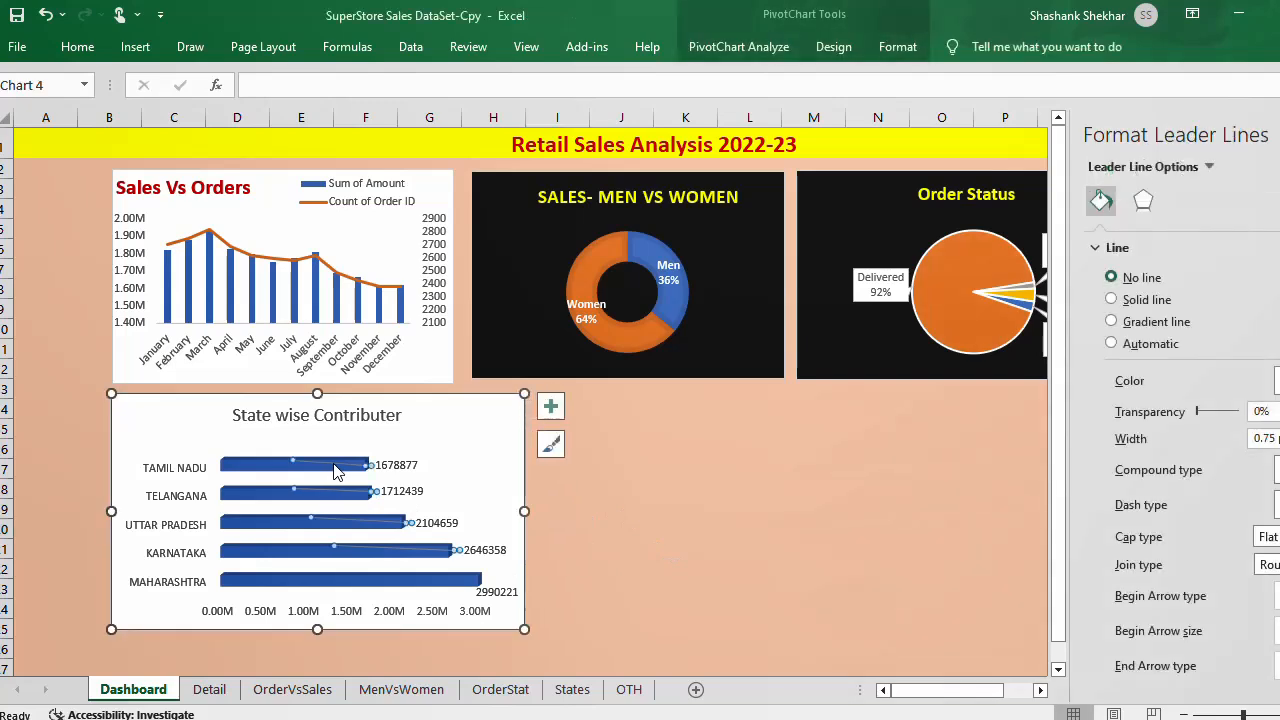
{"action": "left_click", "coordinate": [326, 473]}
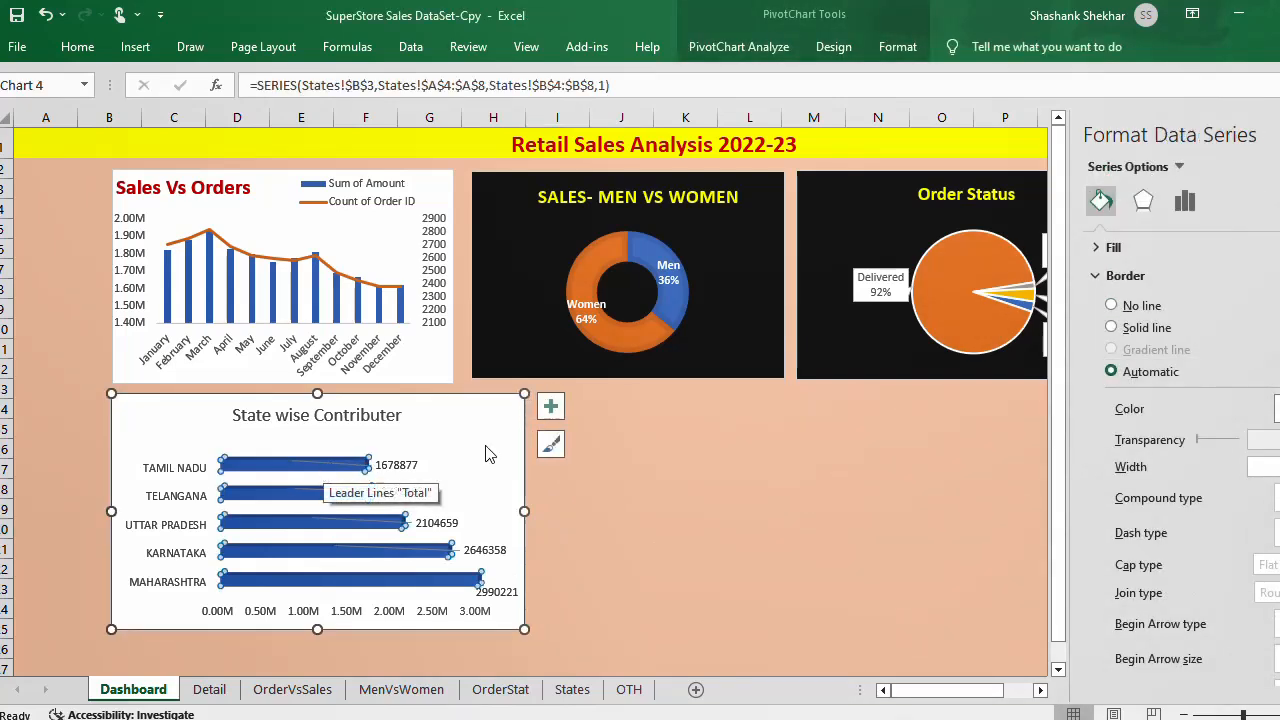
{"action": "left_click", "coordinate": [1276, 409]}
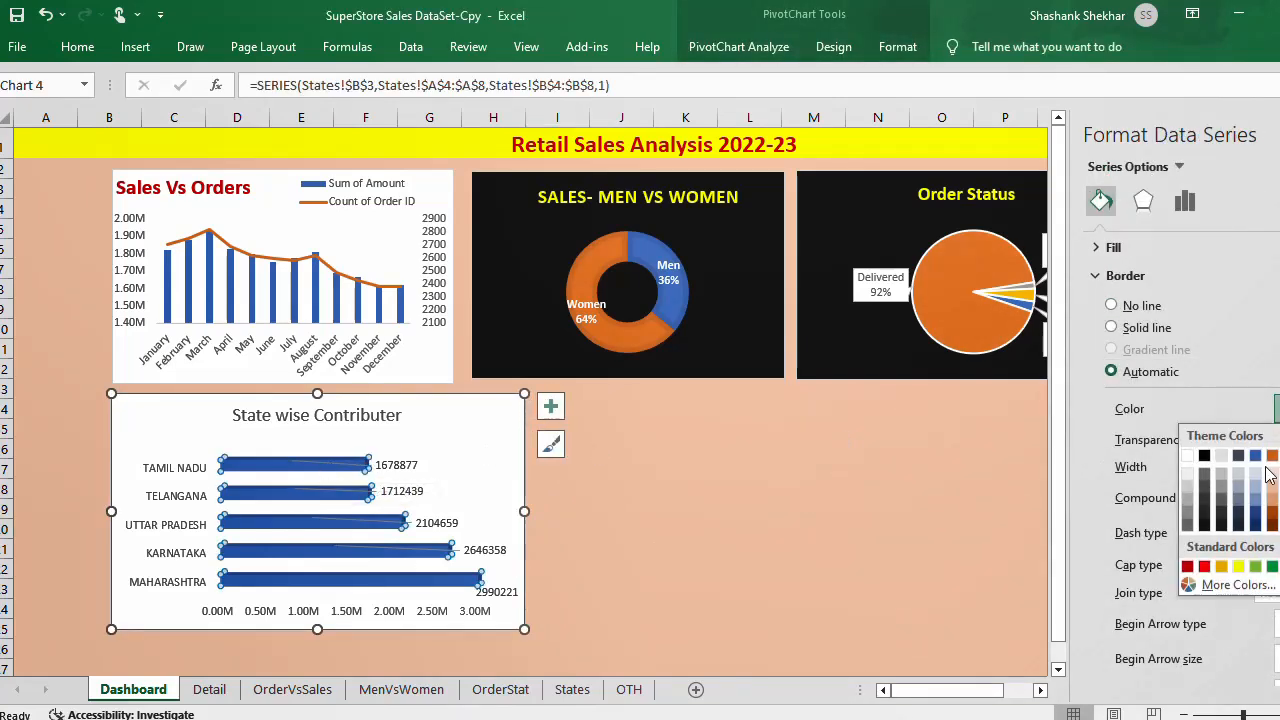
{"action": "left_click", "coordinate": [1273, 503]}
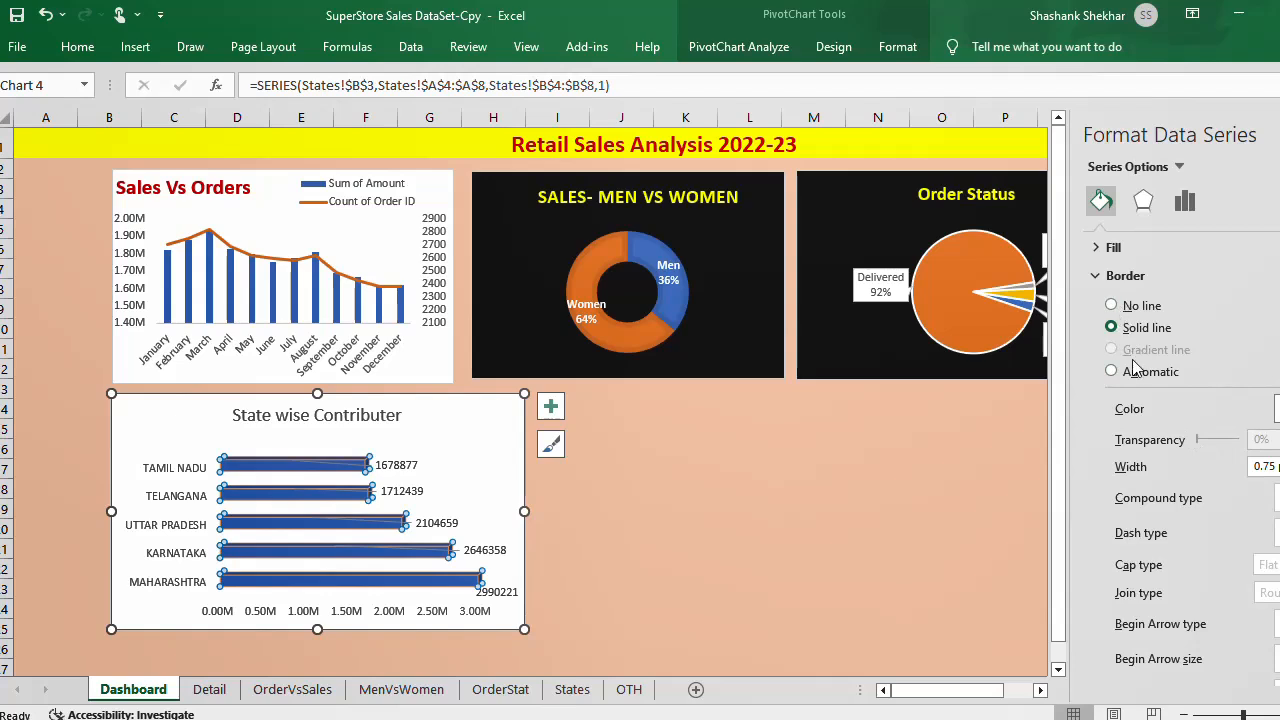
{"action": "left_click", "coordinate": [752, 508]}
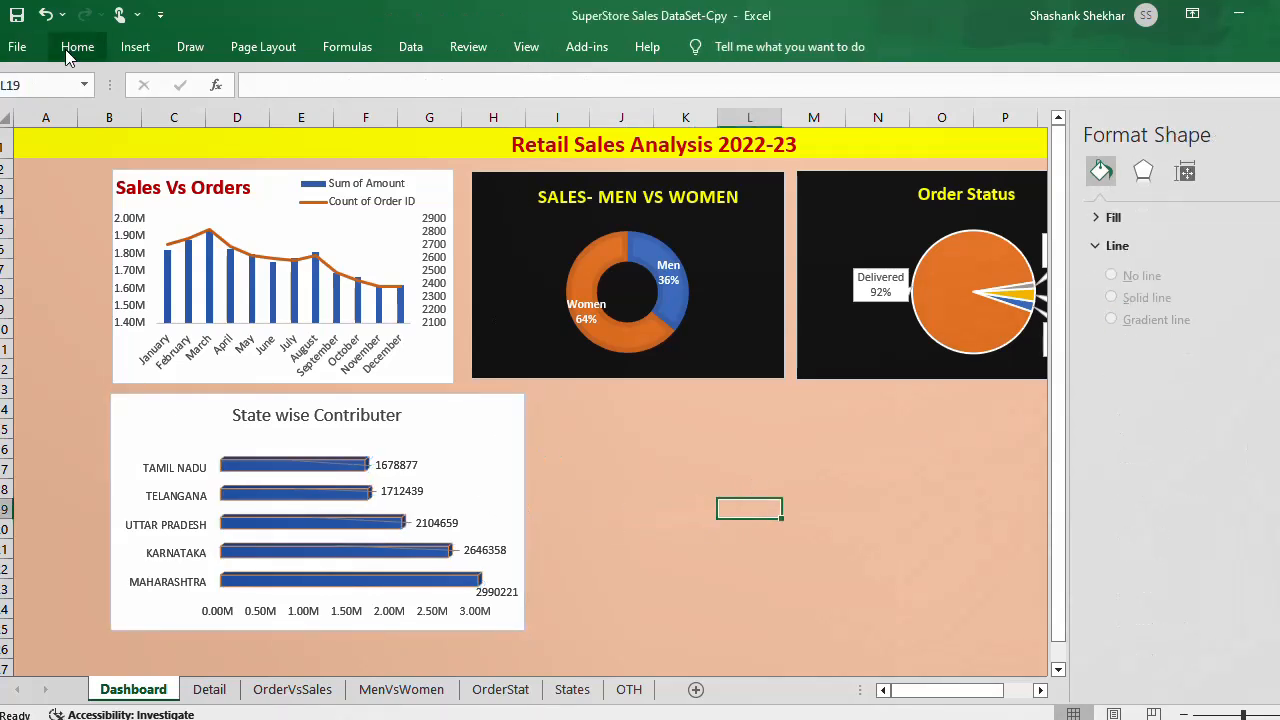
Step: Apply the dark-background chart style to the State wise Contributer chart and remove its gridlines
{"action": "left_click", "coordinate": [68, 52]}
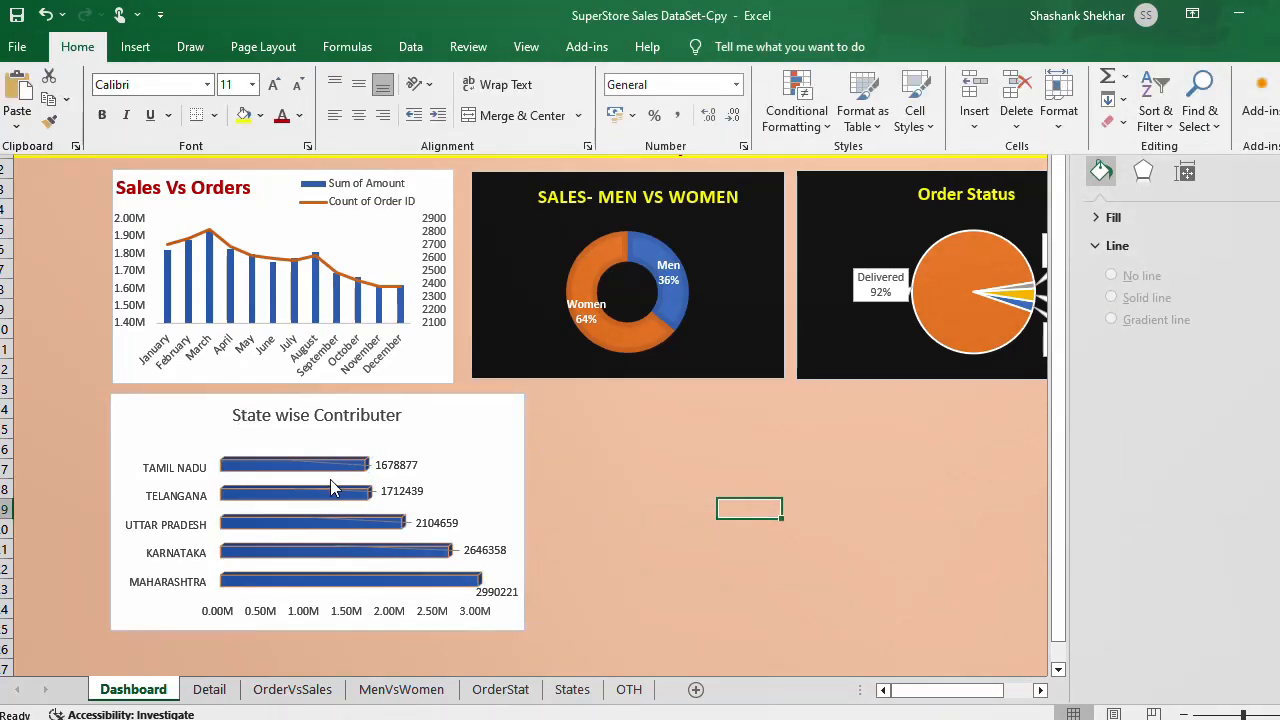
{"action": "left_click", "coordinate": [333, 488]}
{"action": "left_click", "coordinate": [337, 466]}
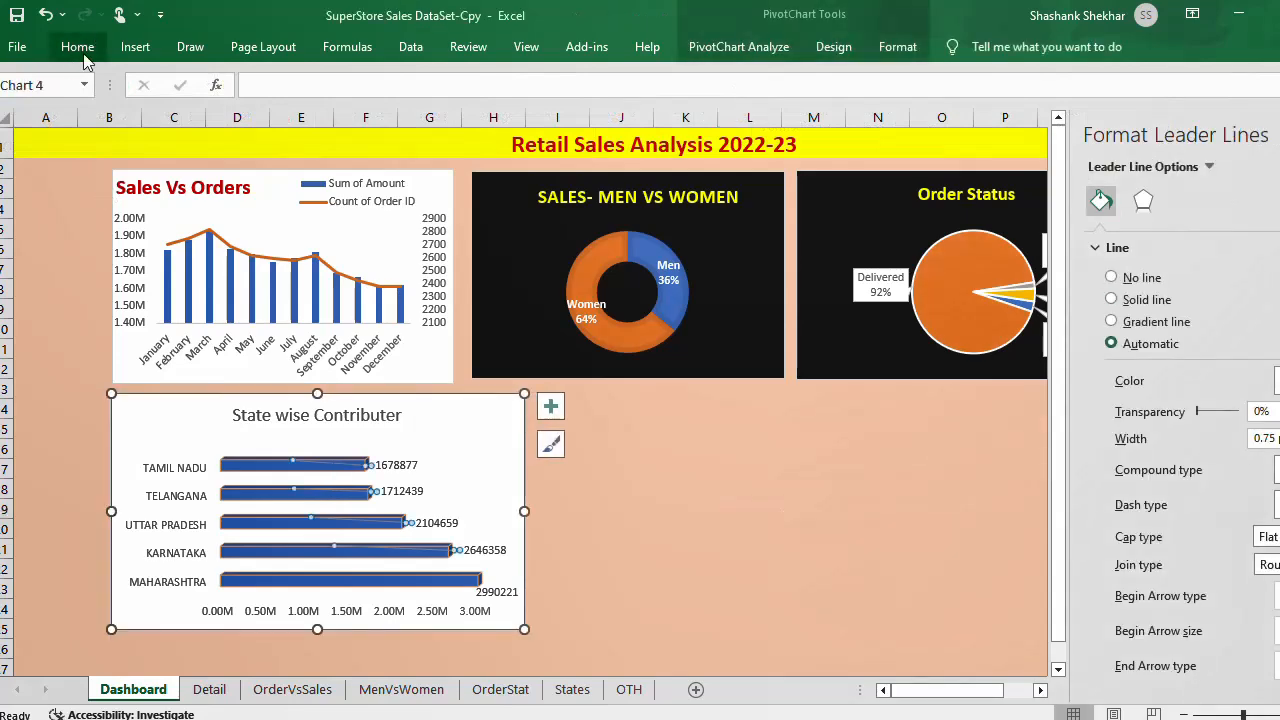
{"action": "double_click", "coordinate": [80, 50]}
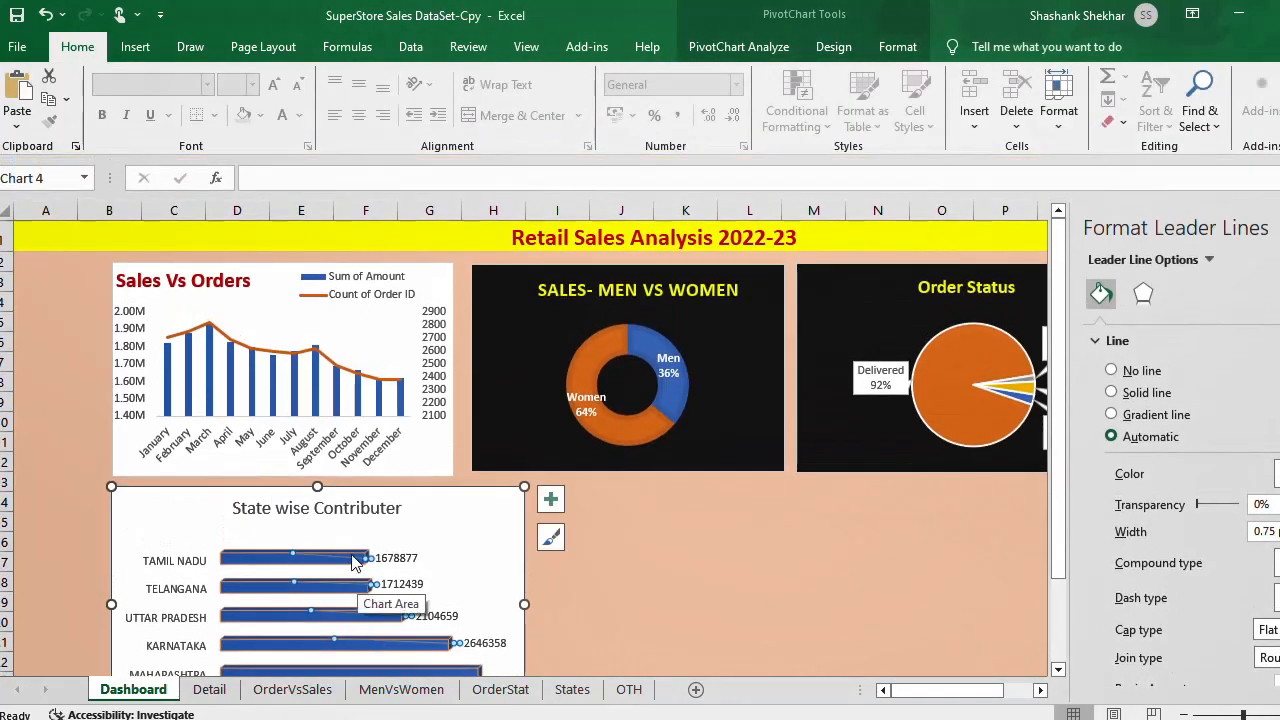
{"action": "left_click", "coordinate": [355, 568]}
{"action": "left_click", "coordinate": [845, 52]}
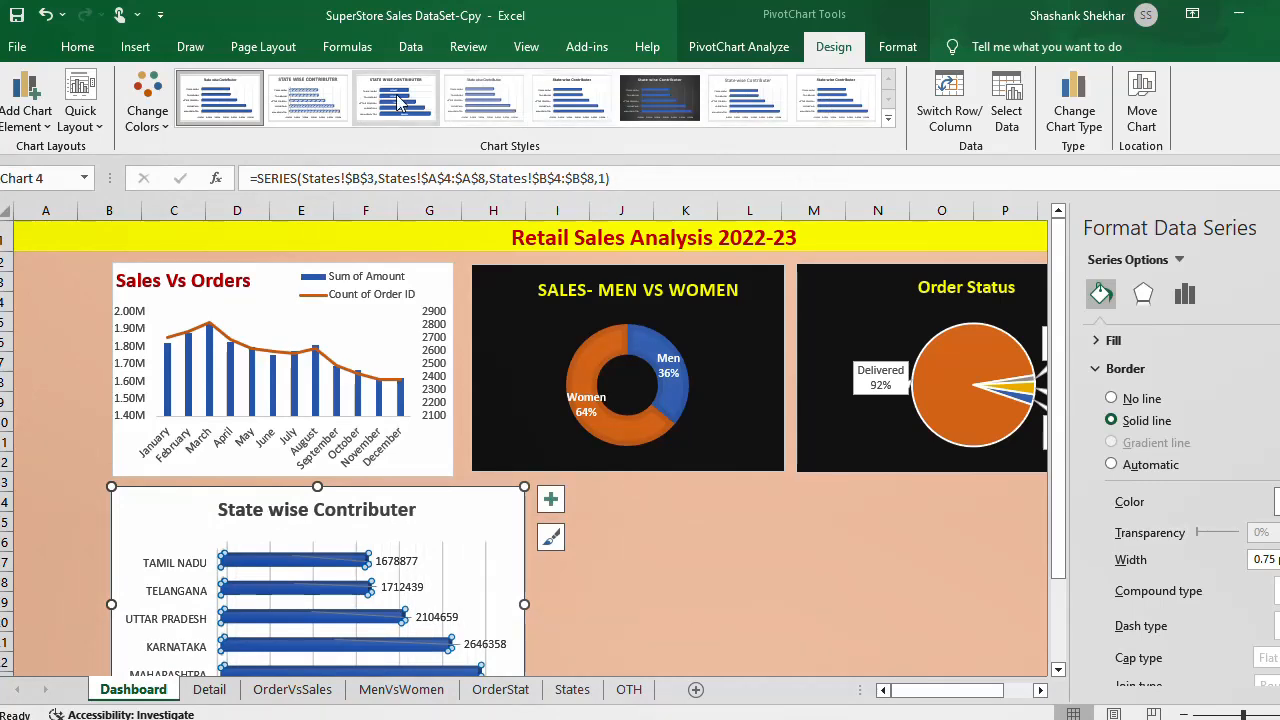
{"action": "left_click", "coordinate": [665, 107]}
{"action": "left_click", "coordinate": [551, 499]}
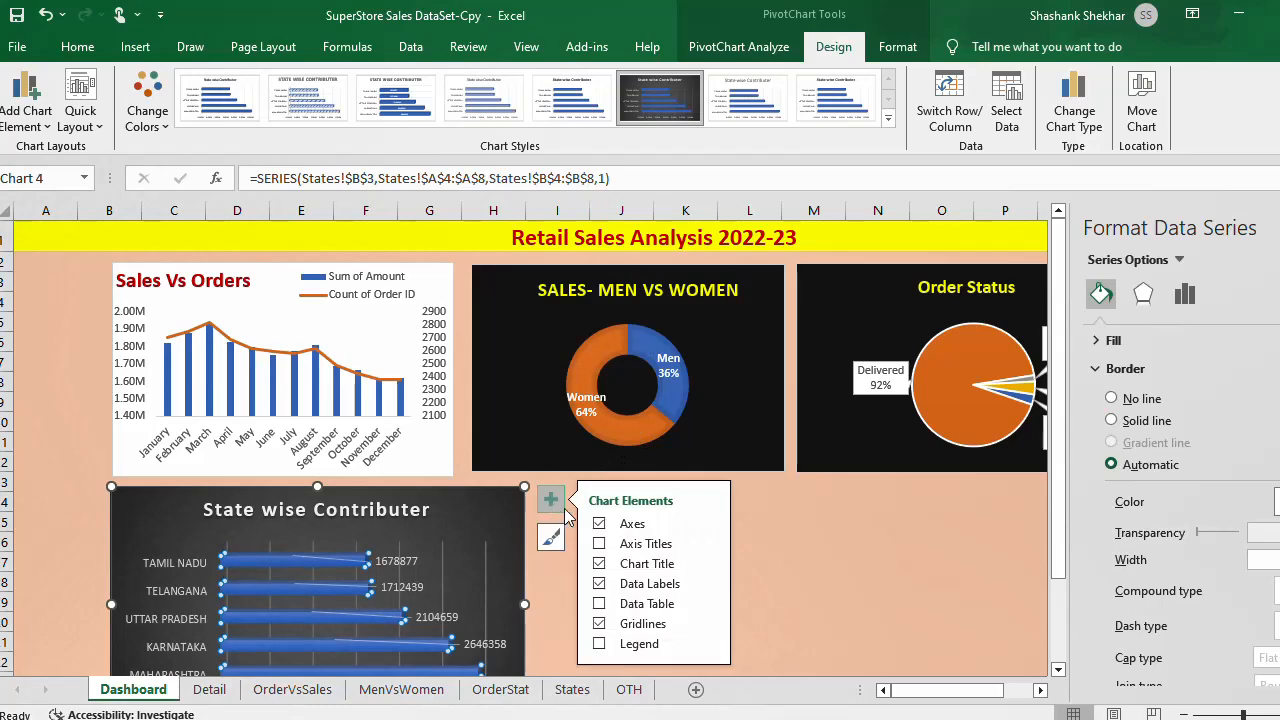
{"action": "left_click", "coordinate": [599, 624]}
{"action": "left_click", "coordinate": [810, 584]}
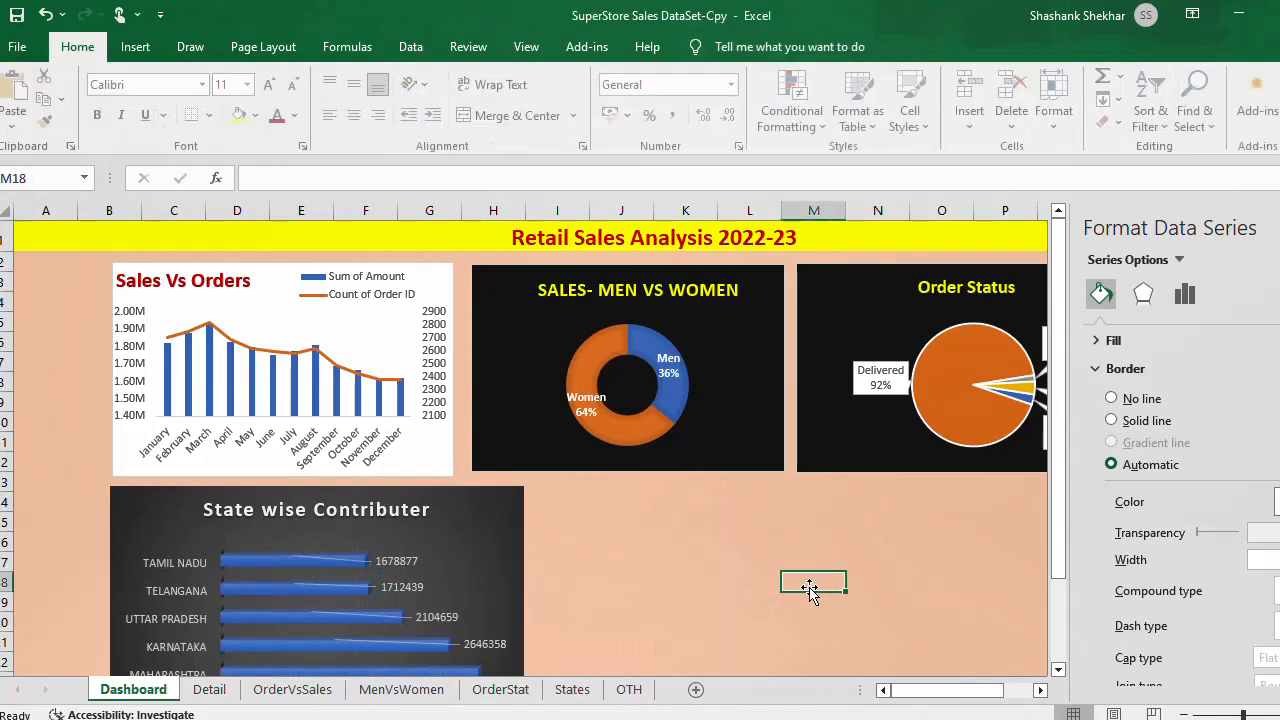
Step: Recolour the State wise Contributer bars with the colourful palette that starts with orange, and close the formatting pane
{"action": "left_click", "coordinate": [343, 565]}
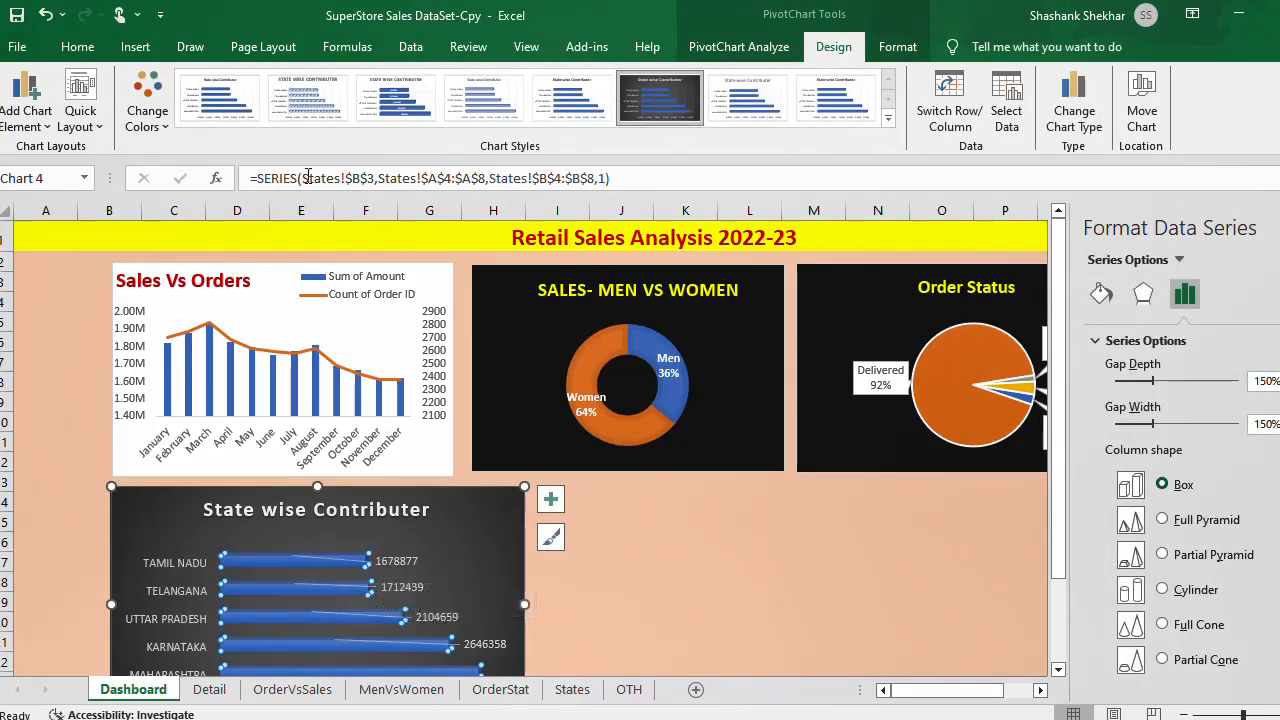
{"action": "left_click", "coordinate": [166, 127]}
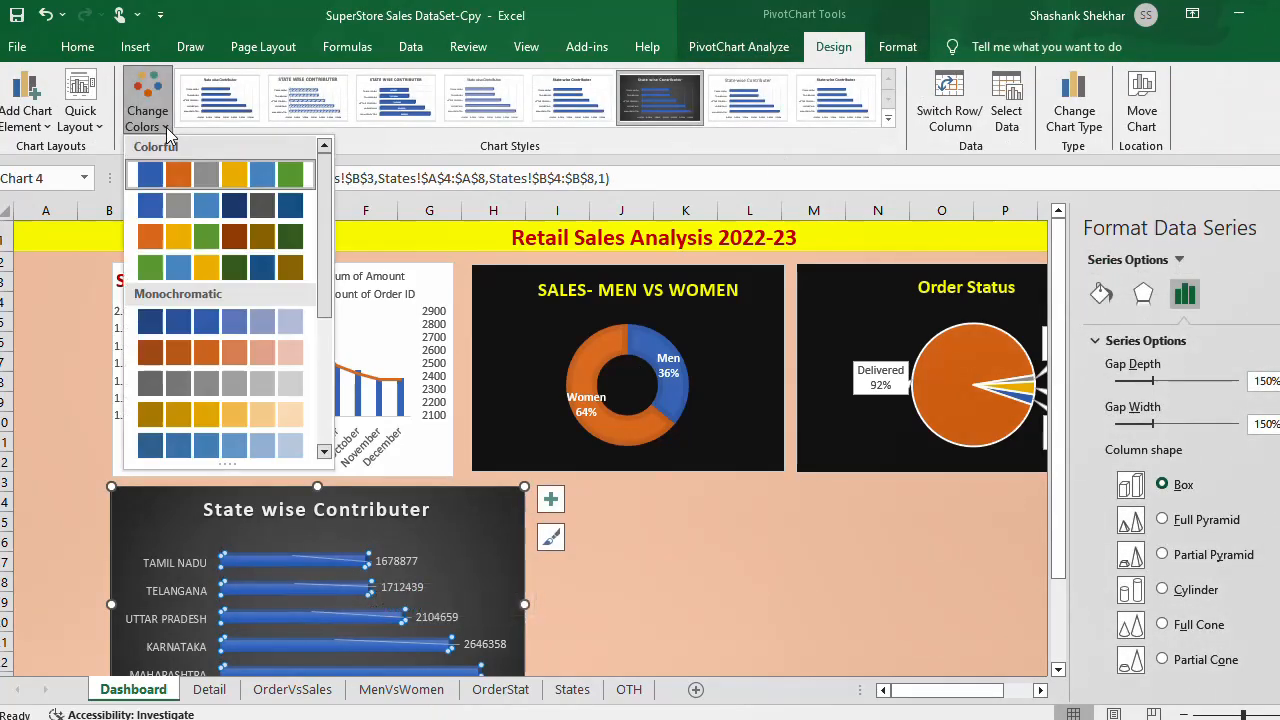
{"action": "left_click", "coordinate": [155, 240]}
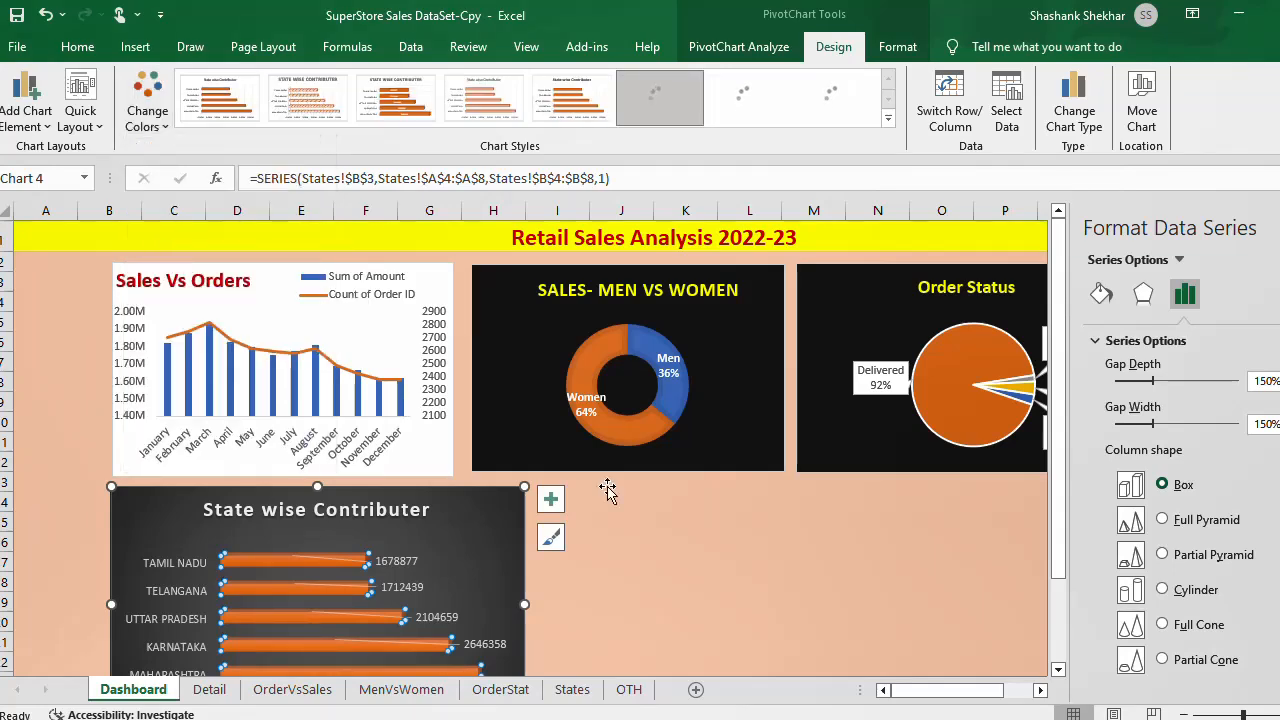
{"action": "left_click", "coordinate": [685, 582]}
{"action": "left_click", "coordinate": [855, 615]}
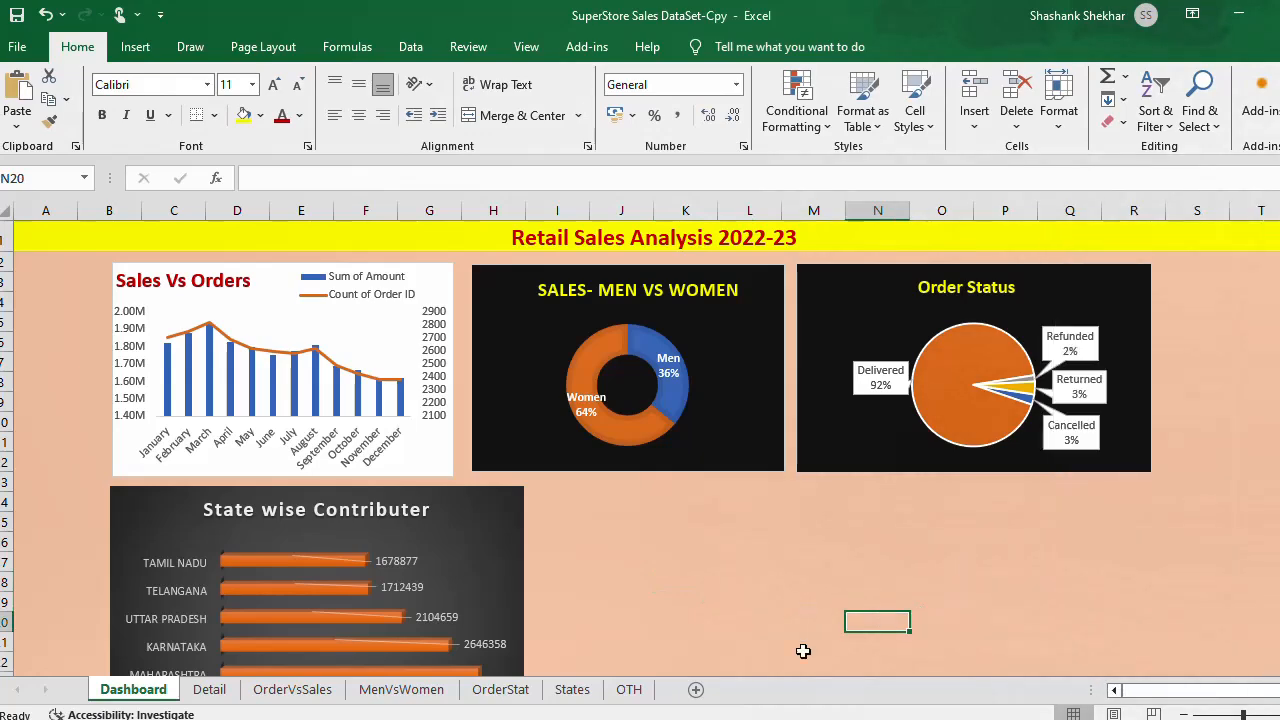
Step: Insert a PivotTable on a new worksheet from the Detail sheet's data range $A$1:$V$31048
{"action": "left_click", "coordinate": [207, 691]}
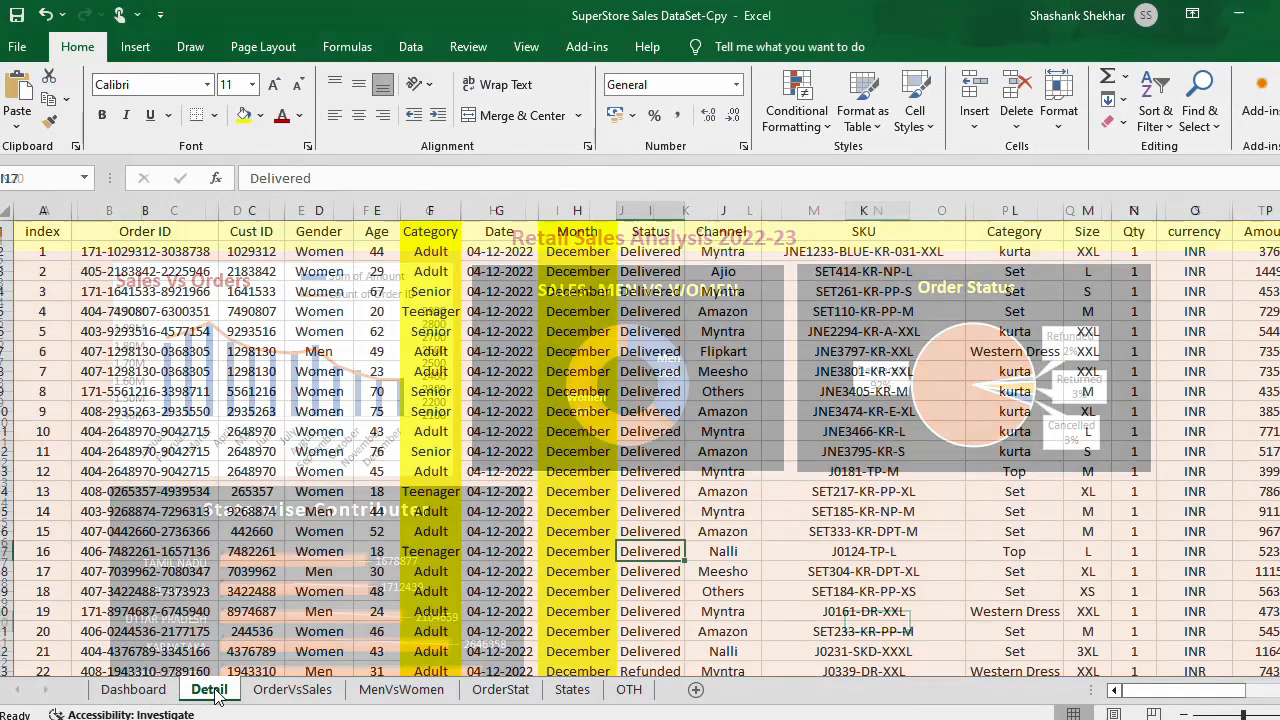
{"action": "left_click", "coordinate": [135, 47]}
{"action": "left_click", "coordinate": [27, 121]}
{"action": "left_click", "coordinate": [60, 149]}
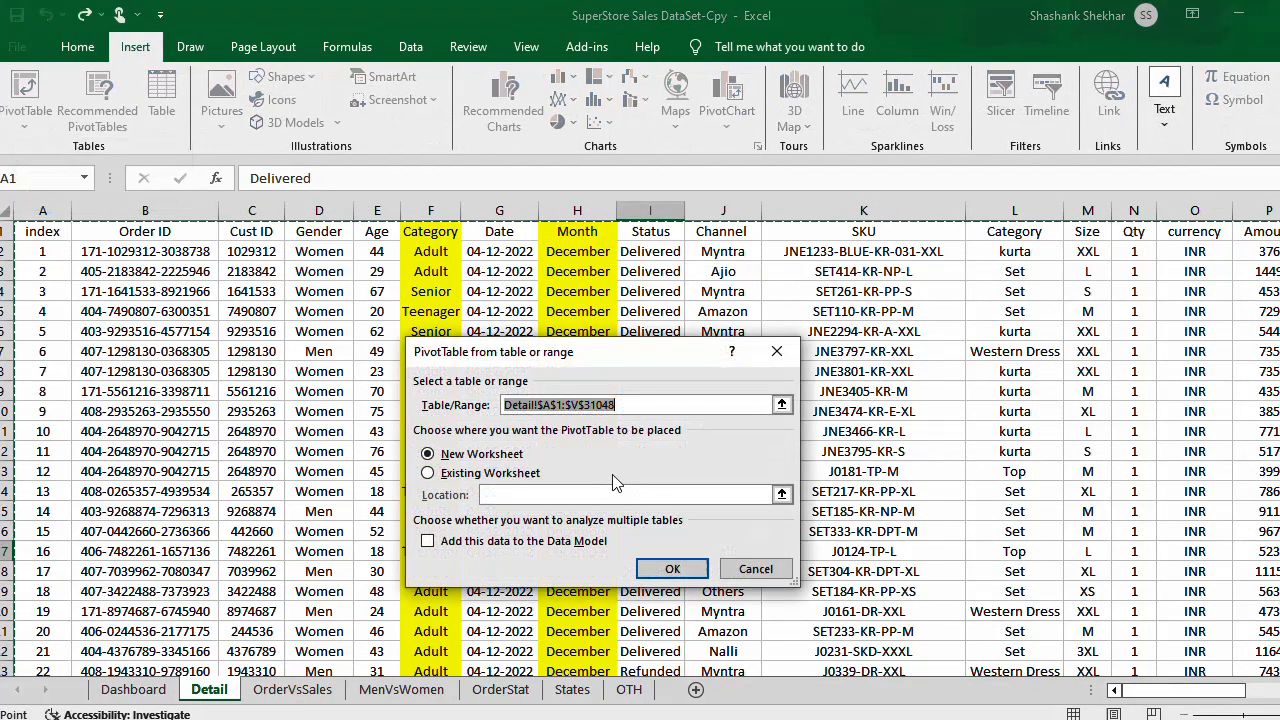
{"action": "left_click", "coordinate": [666, 572]}
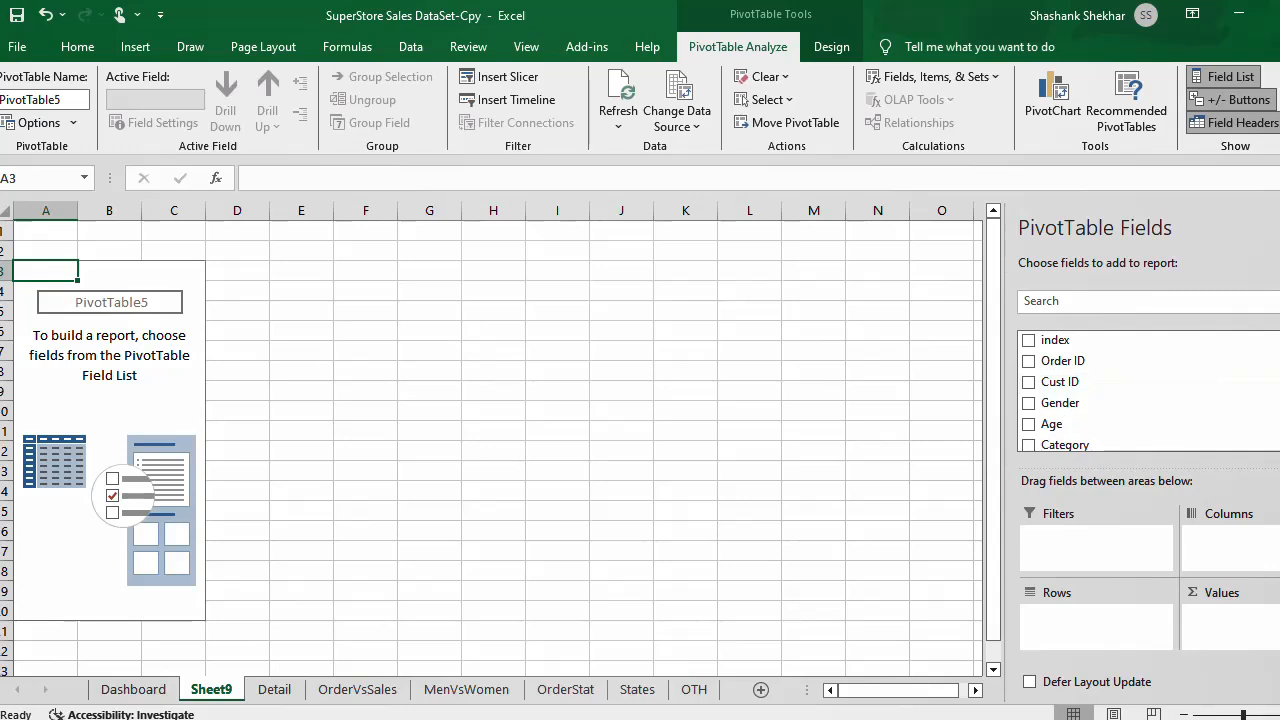
{"action": "scroll", "coordinate": [1148, 390], "scroll_direction": "down", "scroll_amount": 2}
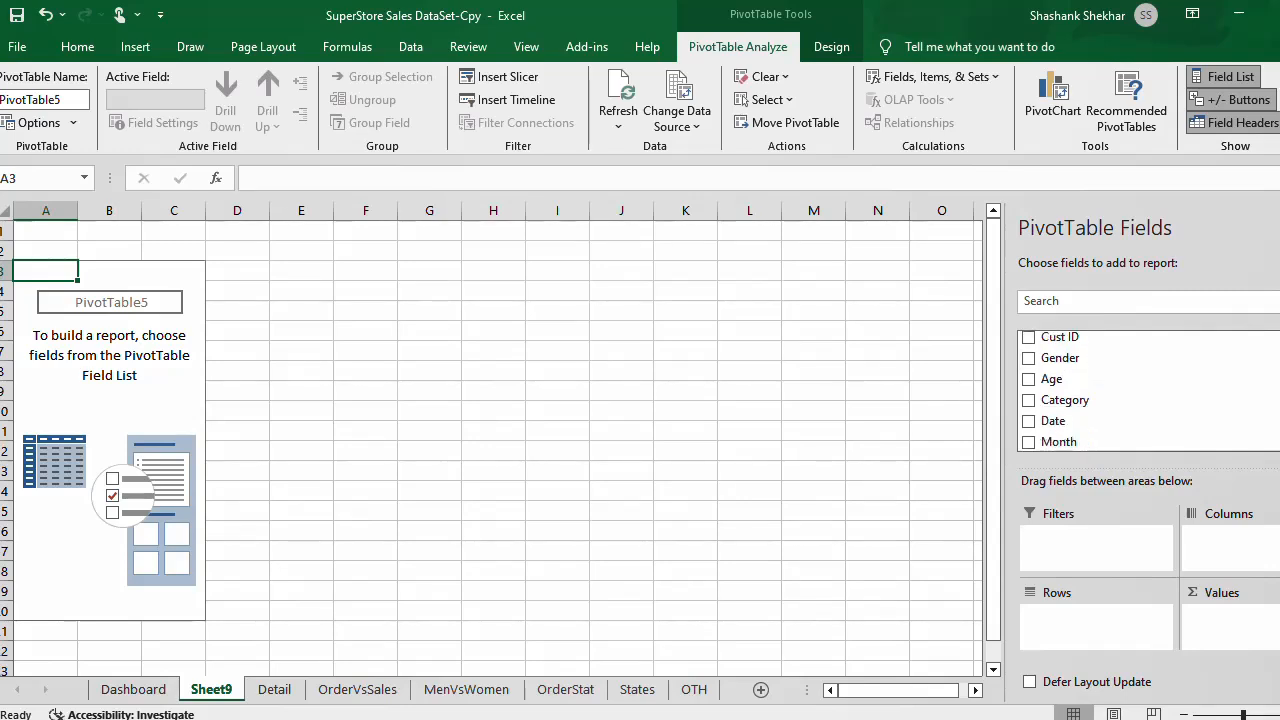
{"action": "scroll", "coordinate": [1148, 390], "scroll_direction": "down", "scroll_amount": 1}
{"action": "scroll", "coordinate": [1148, 390], "scroll_direction": "down", "scroll_amount": 2}
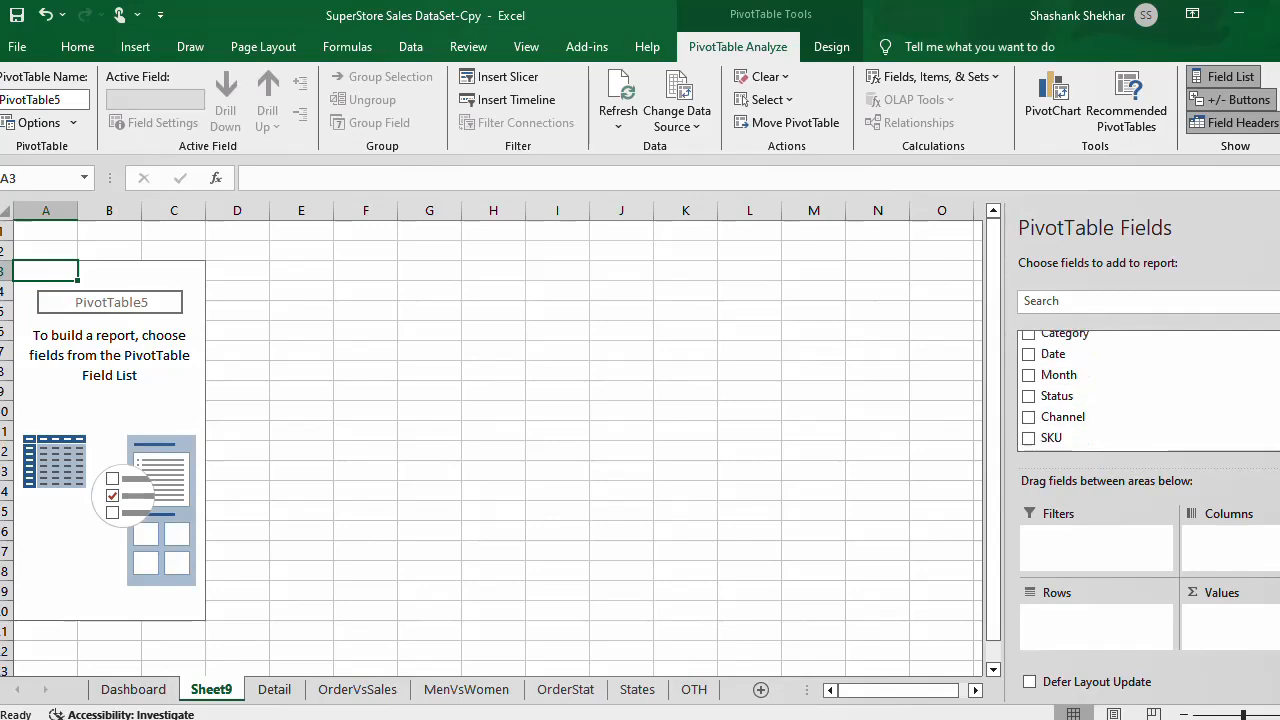
{"action": "left_click", "coordinate": [276, 689]}
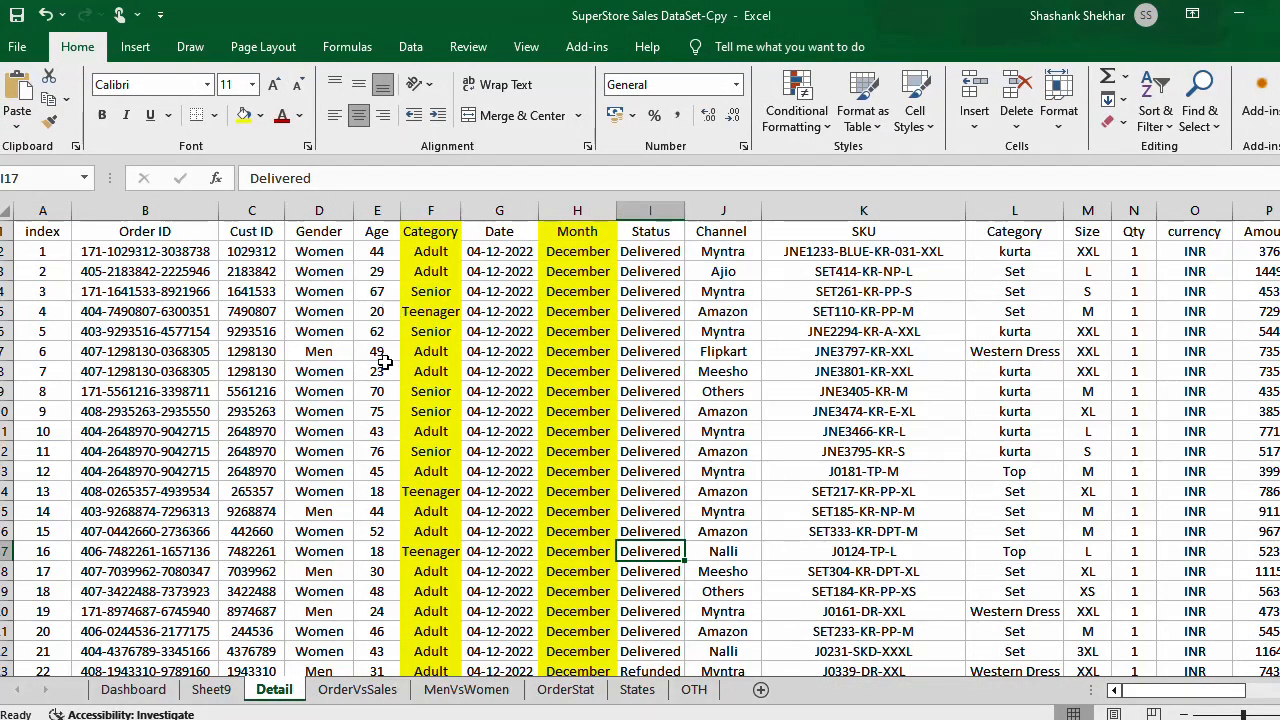
{"action": "left_click", "coordinate": [147, 690]}
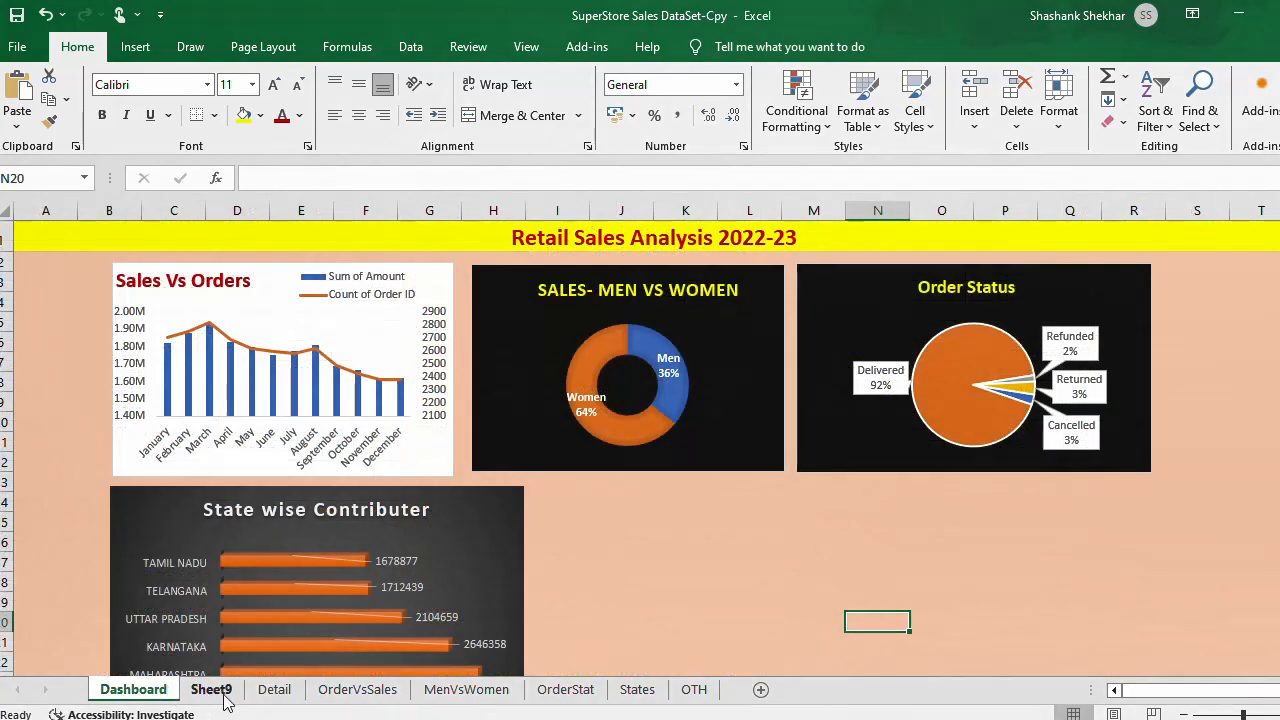
Step: Move the new PivotTable sheet between the States and OTH sheets and rename it Order-Age
{"action": "left_click", "coordinate": [222, 694]}
{"action": "left_click_drag", "start_coordinate": [218, 694], "coordinate": [670, 694]}
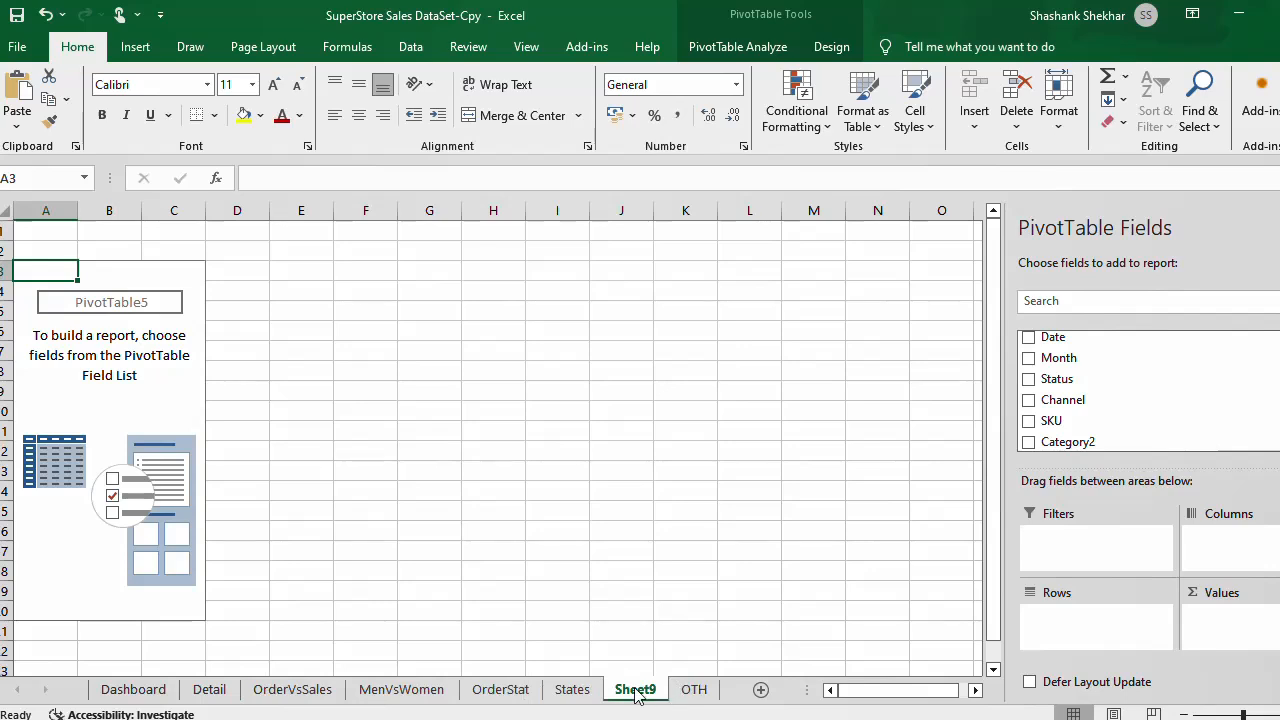
{"action": "right_click", "coordinate": [636, 695]}
{"action": "left_click", "coordinate": [690, 505]}
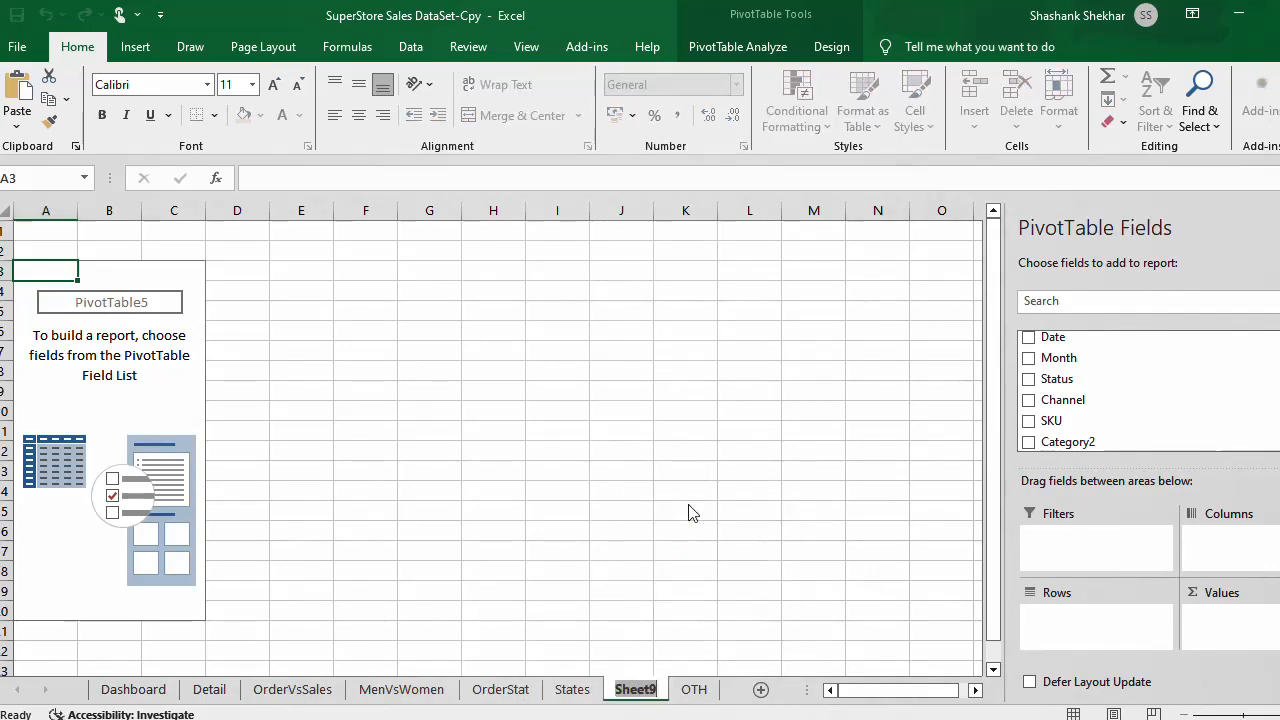
{"action": "type", "text": "Or"}
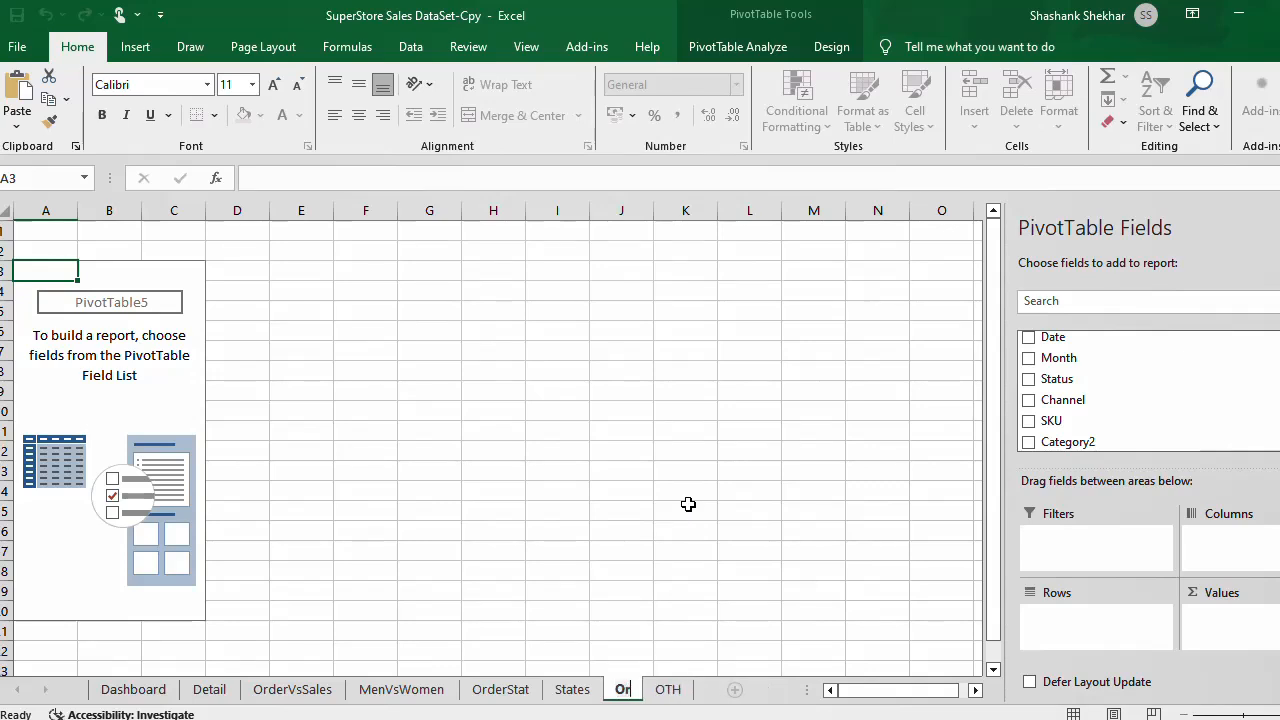
{"action": "type", "text": "der"}
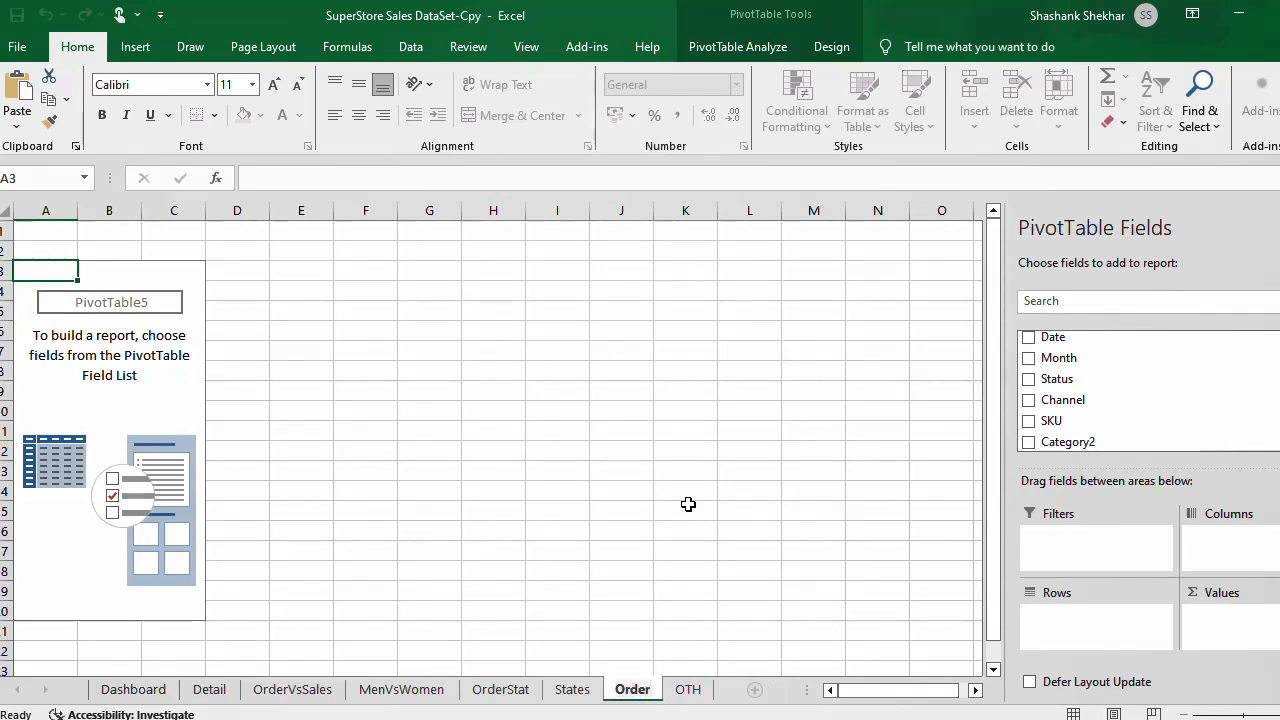
{"action": "type", "text": "-Age"}
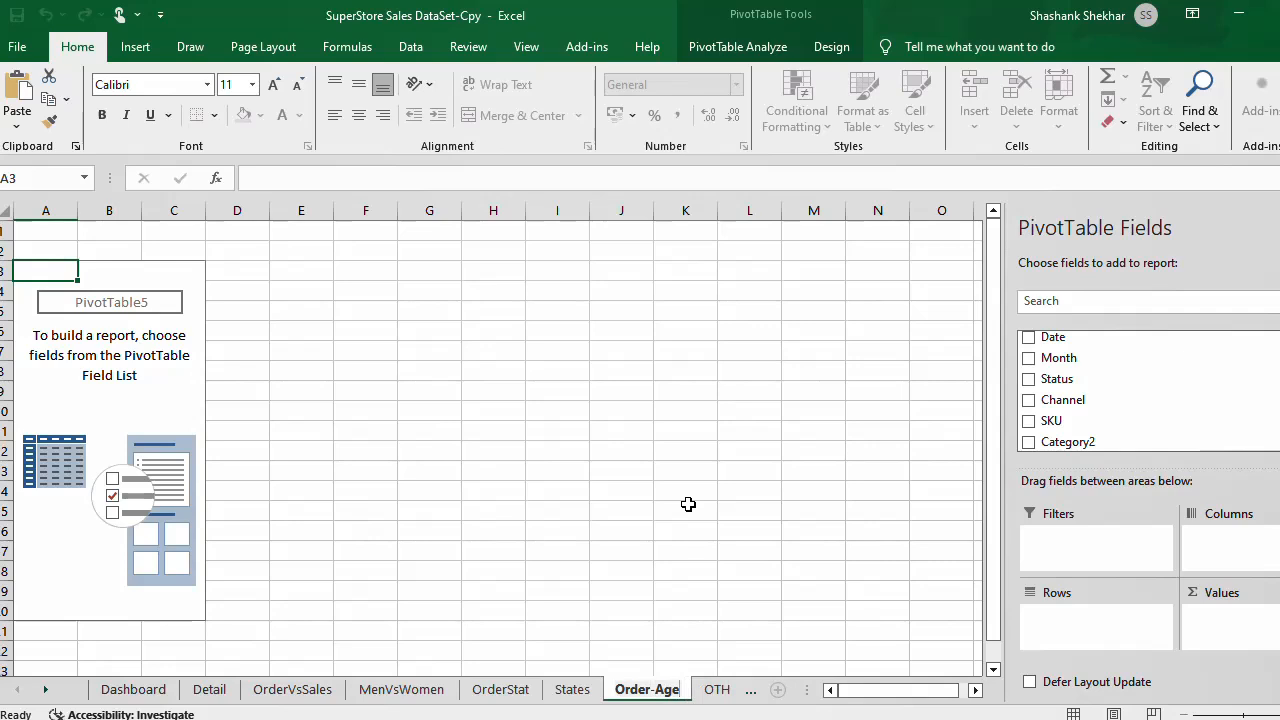
{"action": "left_click", "coordinate": [553, 434]}
{"action": "left_click", "coordinate": [132, 388]}
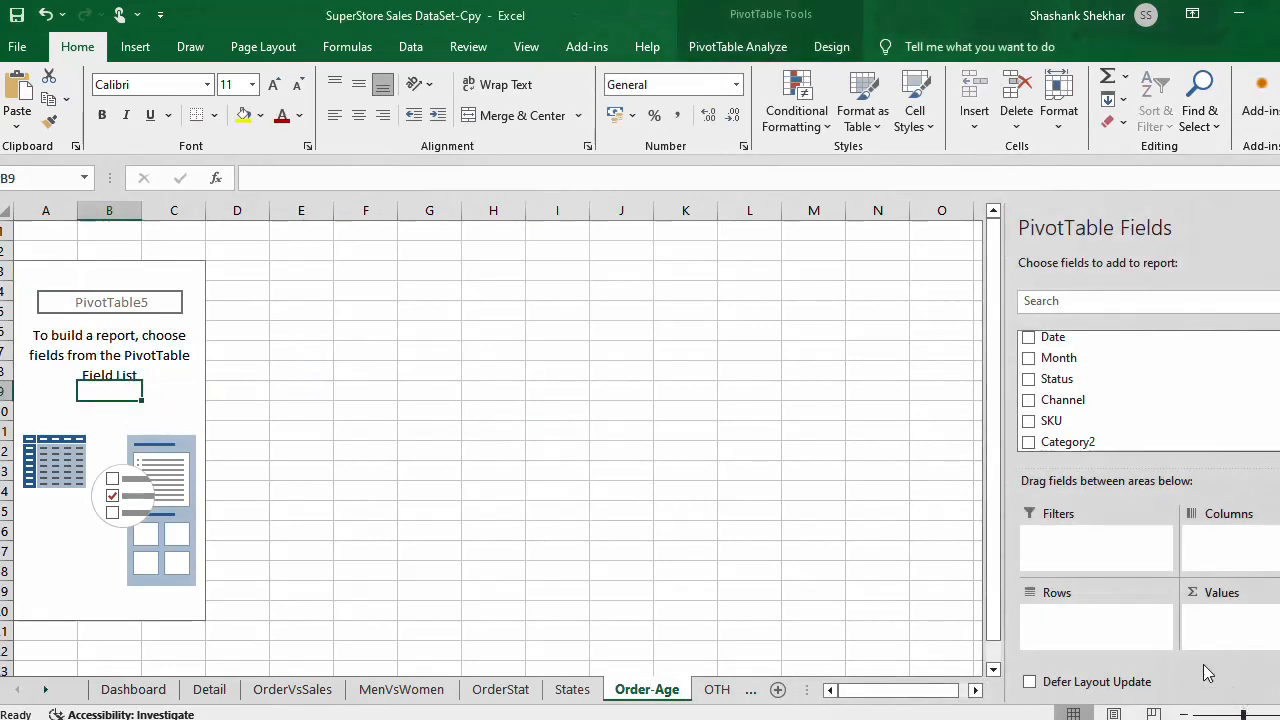
Step: Lay out the pivot table with Category as rows, Gender as columns and the count of Order ID as values
{"action": "scroll", "coordinate": [1056, 418], "scroll_direction": "up", "scroll_amount": 4}
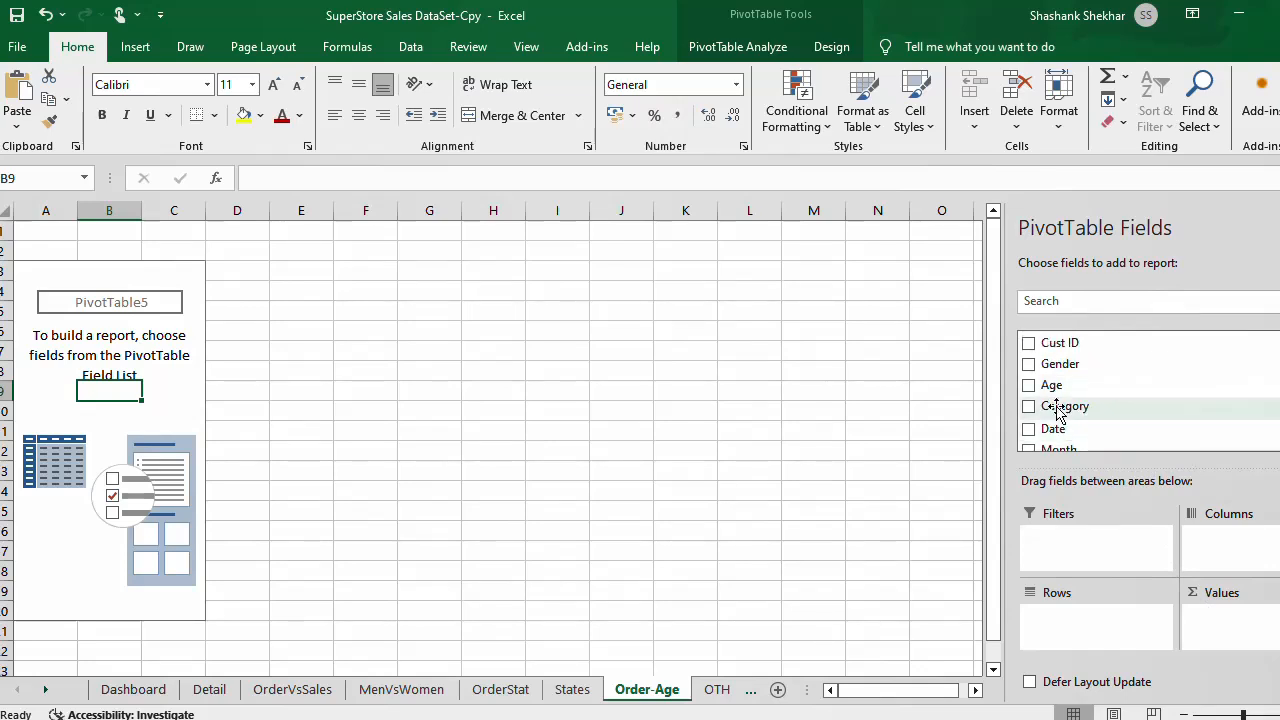
{"action": "left_click_drag", "start_coordinate": [1060, 410], "coordinate": [1072, 625]}
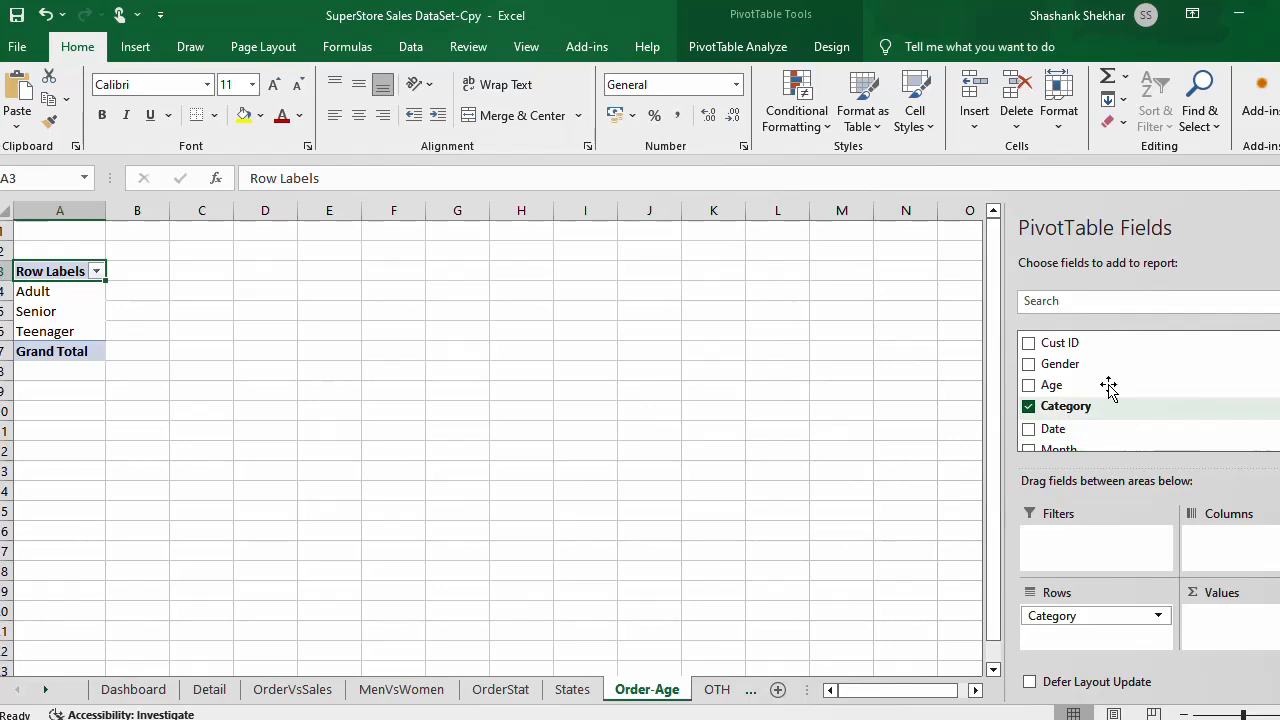
{"action": "left_click_drag", "start_coordinate": [1066, 363], "coordinate": [1212, 540]}
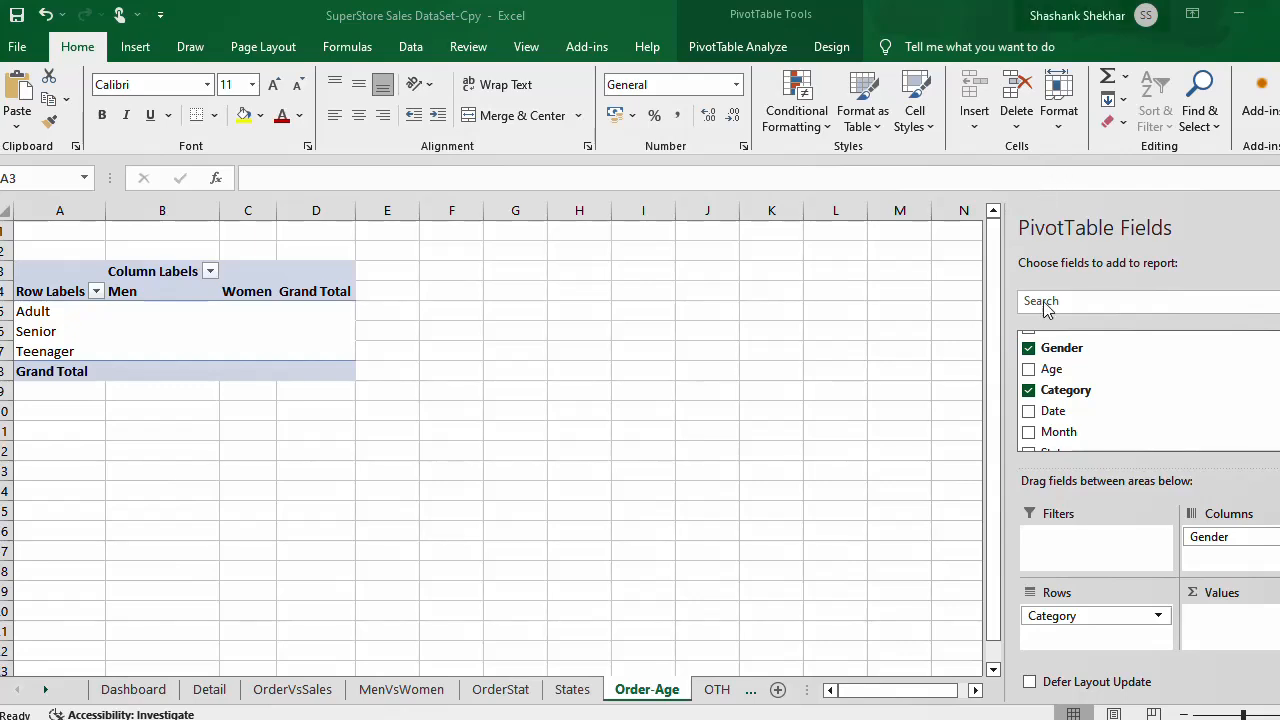
{"action": "scroll", "coordinate": [1080, 391], "scroll_direction": "up", "scroll_amount": 1}
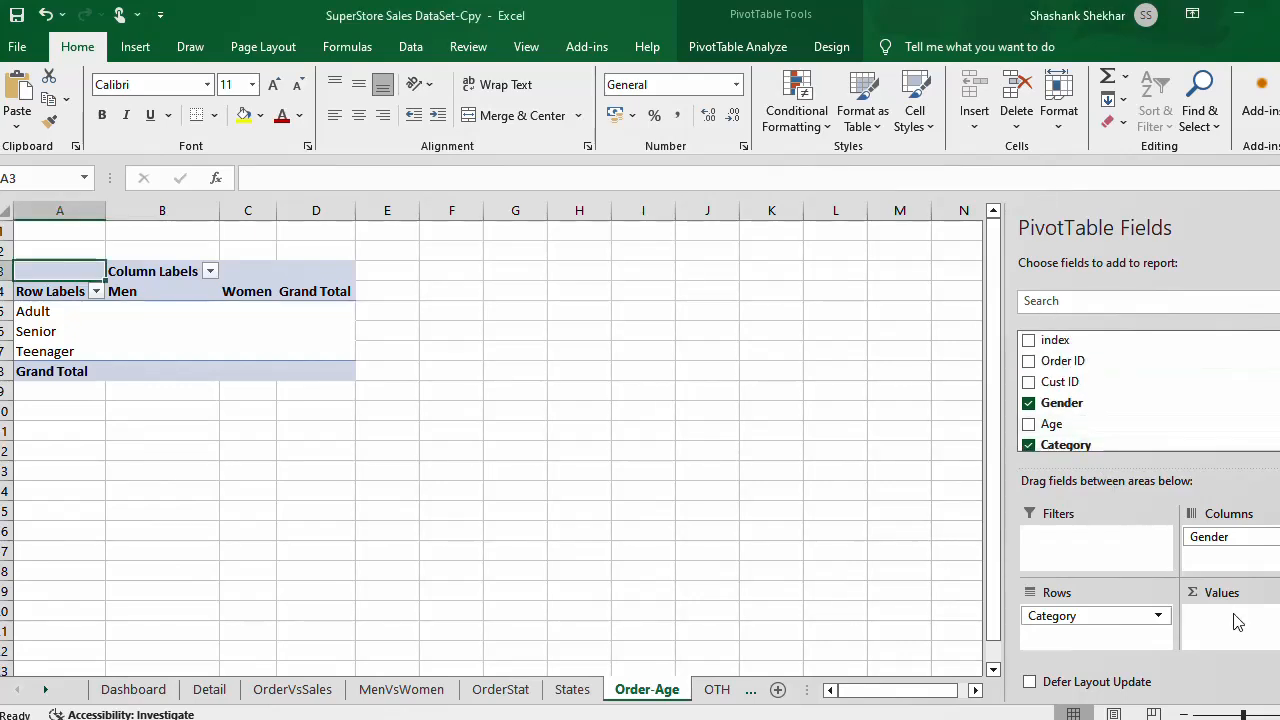
{"action": "left_click_drag", "start_coordinate": [1065, 368], "coordinate": [1248, 632]}
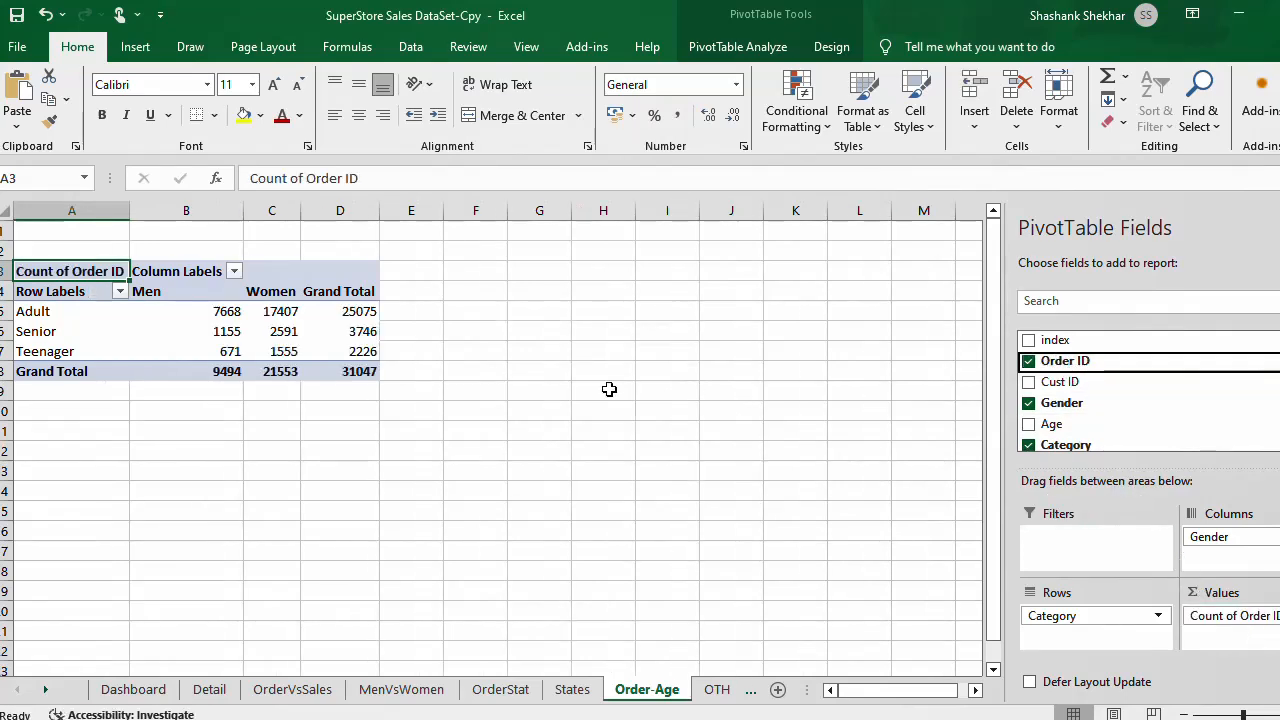
Step: Turn off the grand totals for both rows and columns of the Order-Age pivot table
{"action": "left_click_drag", "start_coordinate": [57, 274], "coordinate": [366, 375]}
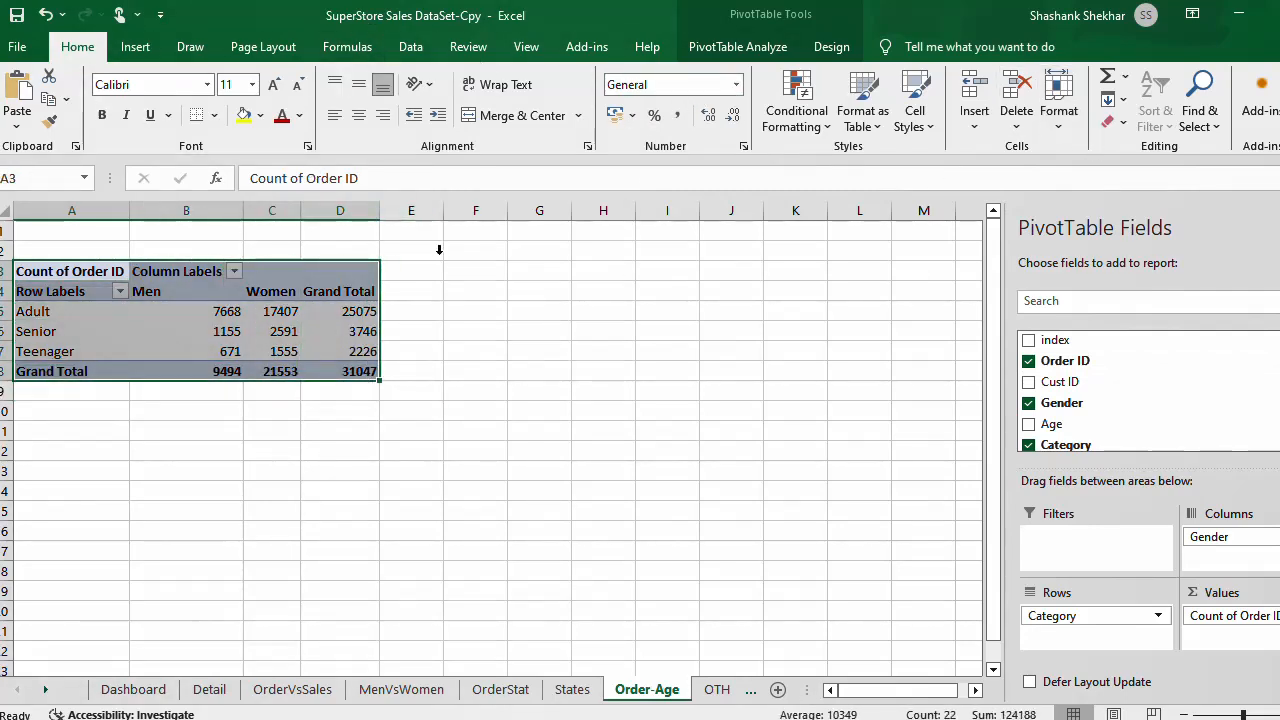
{"action": "left_click", "coordinate": [823, 50]}
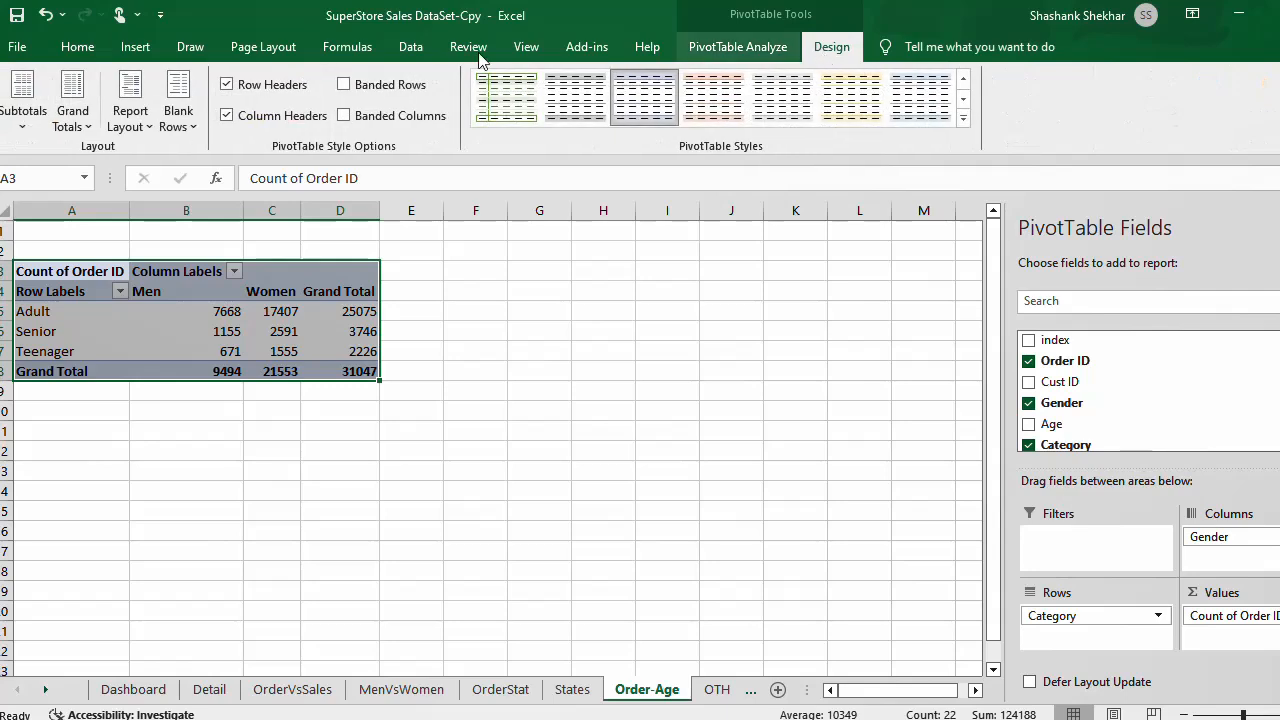
{"action": "left_click", "coordinate": [72, 112]}
{"action": "left_click", "coordinate": [80, 157]}
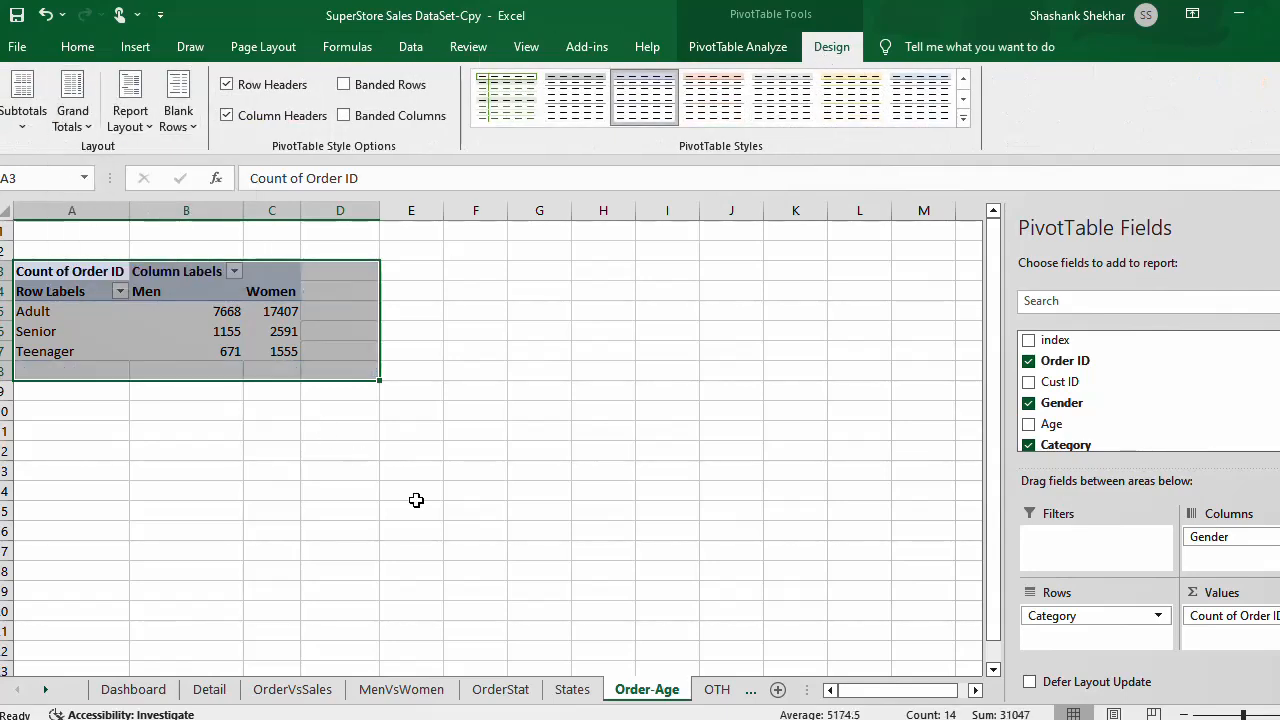
{"action": "left_click", "coordinate": [432, 508]}
Step: Centre-align the Men and Women headings and their values in cells B4:C7
{"action": "left_click_drag", "start_coordinate": [163, 288], "coordinate": [292, 351]}
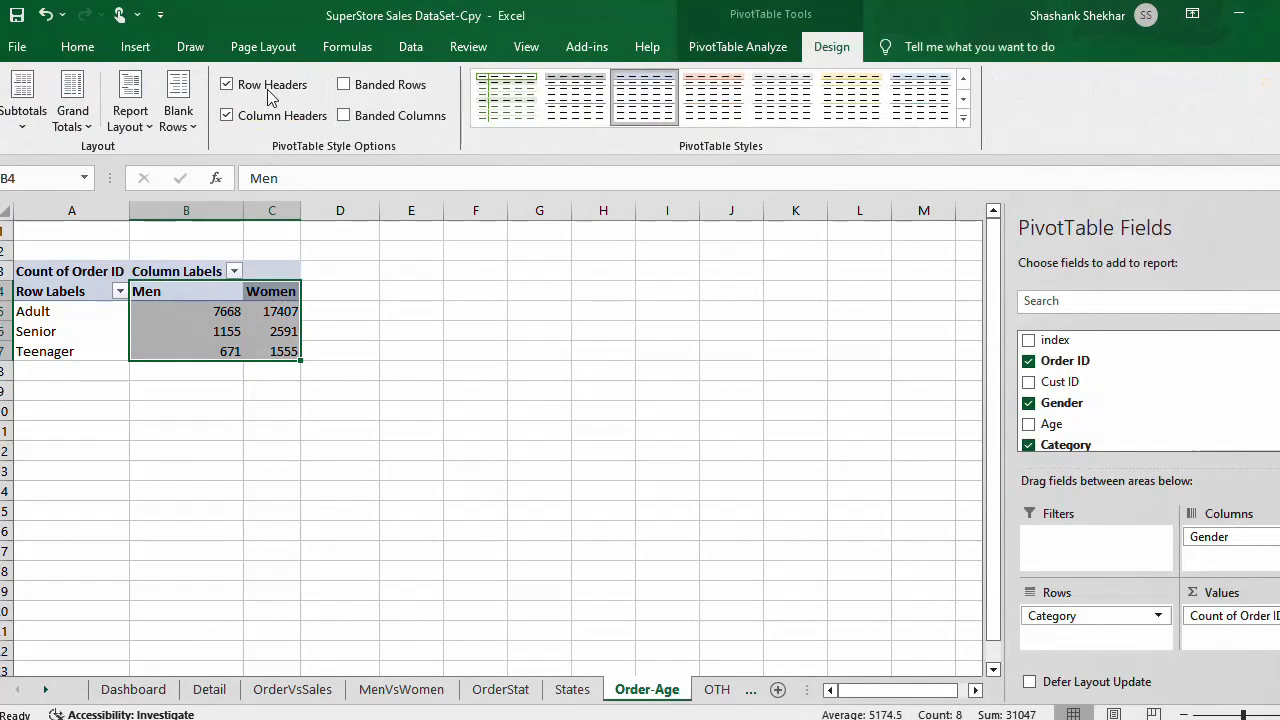
{"action": "left_click", "coordinate": [77, 47]}
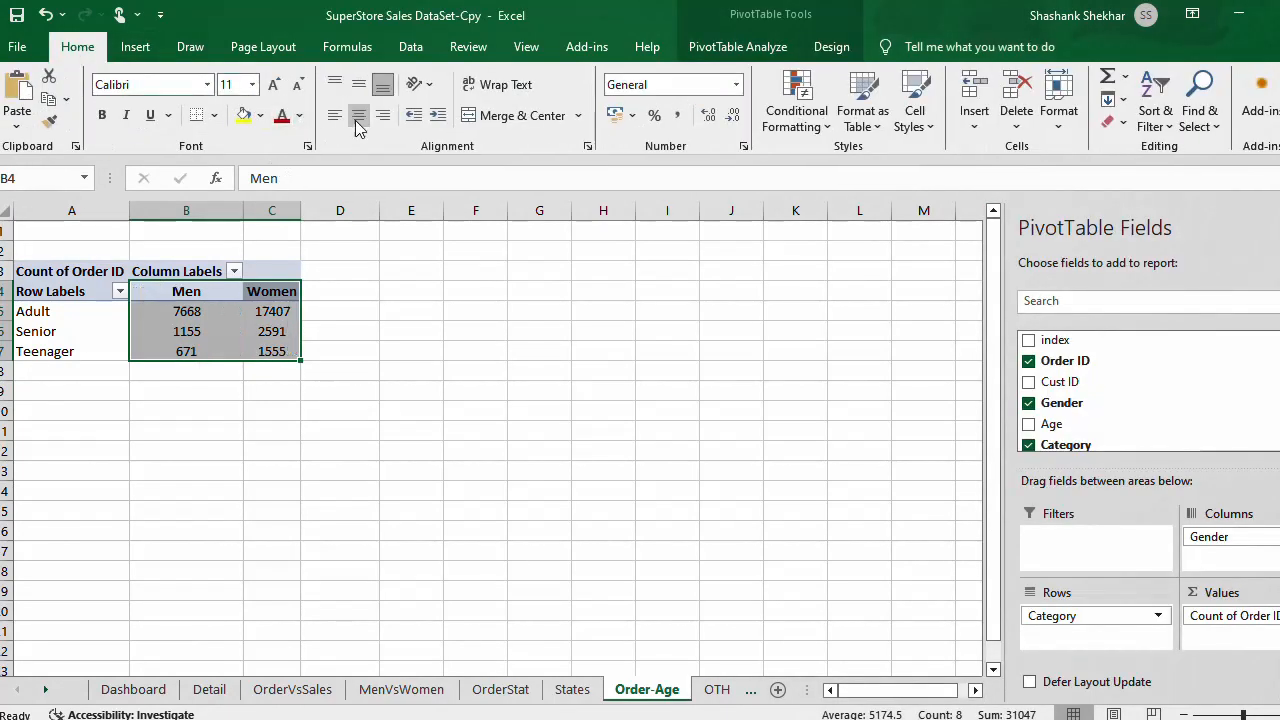
{"action": "left_click", "coordinate": [358, 115]}
{"action": "left_click", "coordinate": [492, 528]}
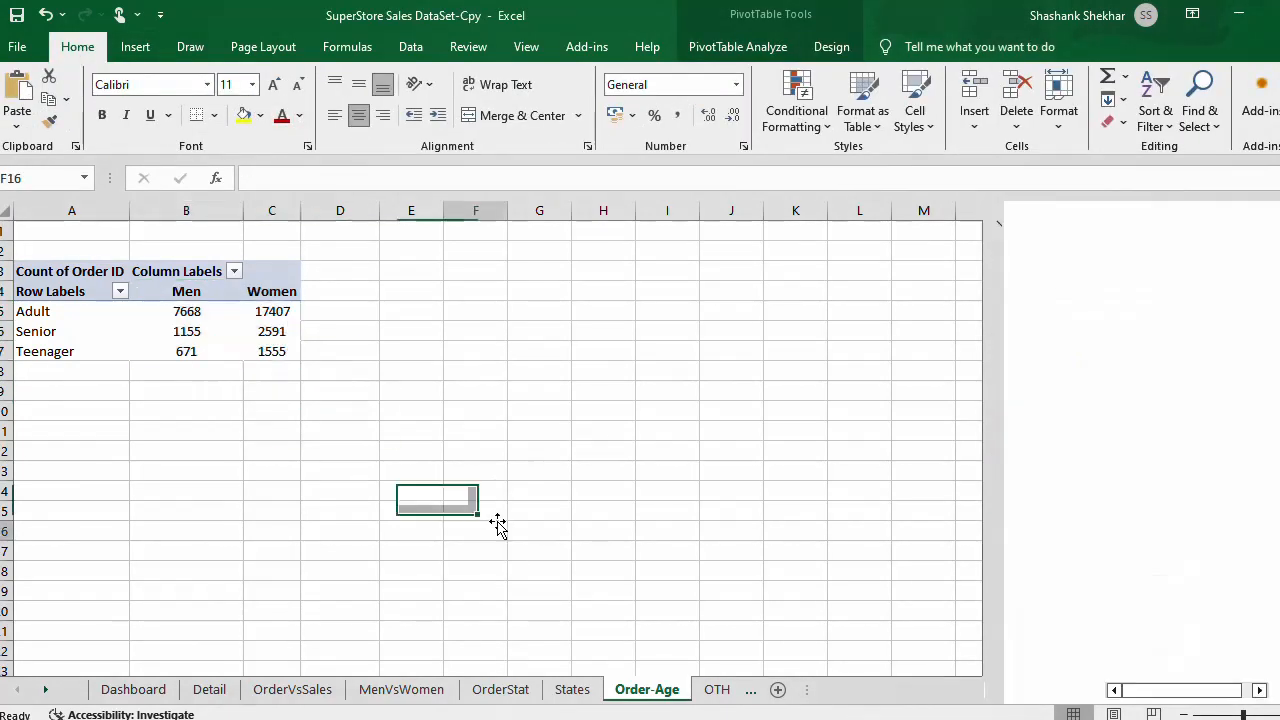
Step: Show the pivot table's Order ID counts as % of Grand Total
{"action": "right_click", "coordinate": [262, 314]}
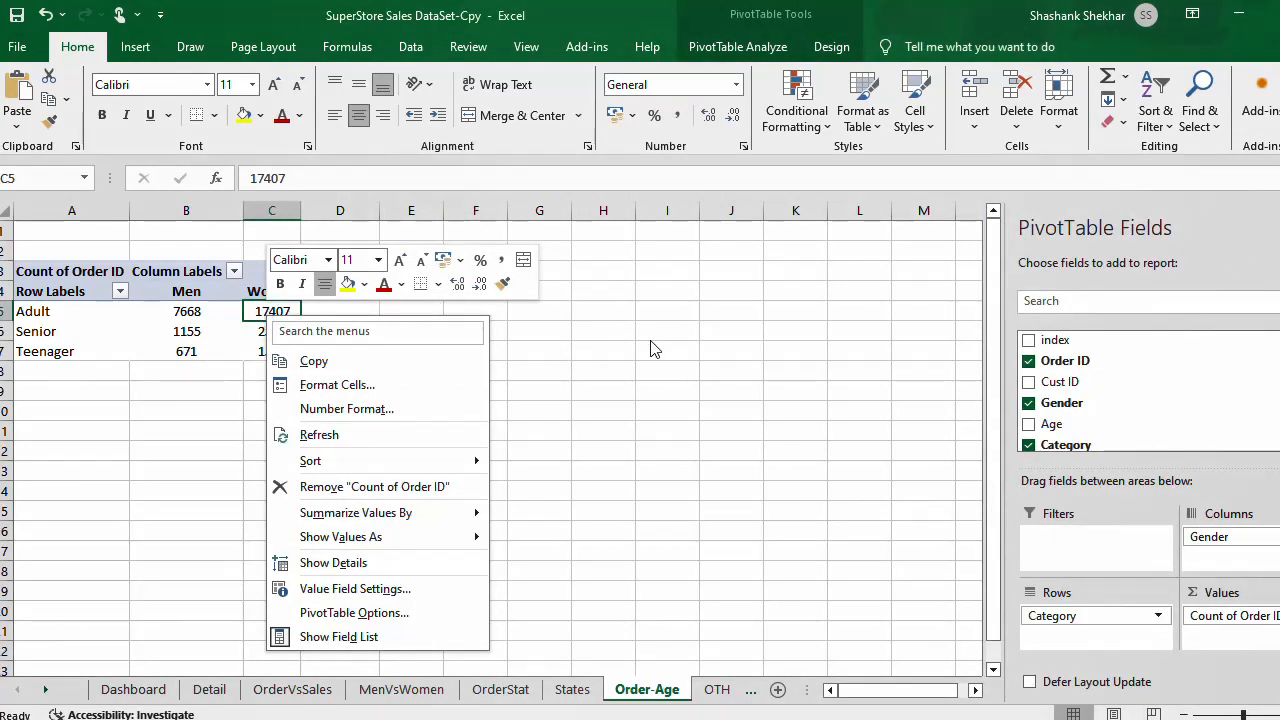
{"action": "key", "text": "Escape"}
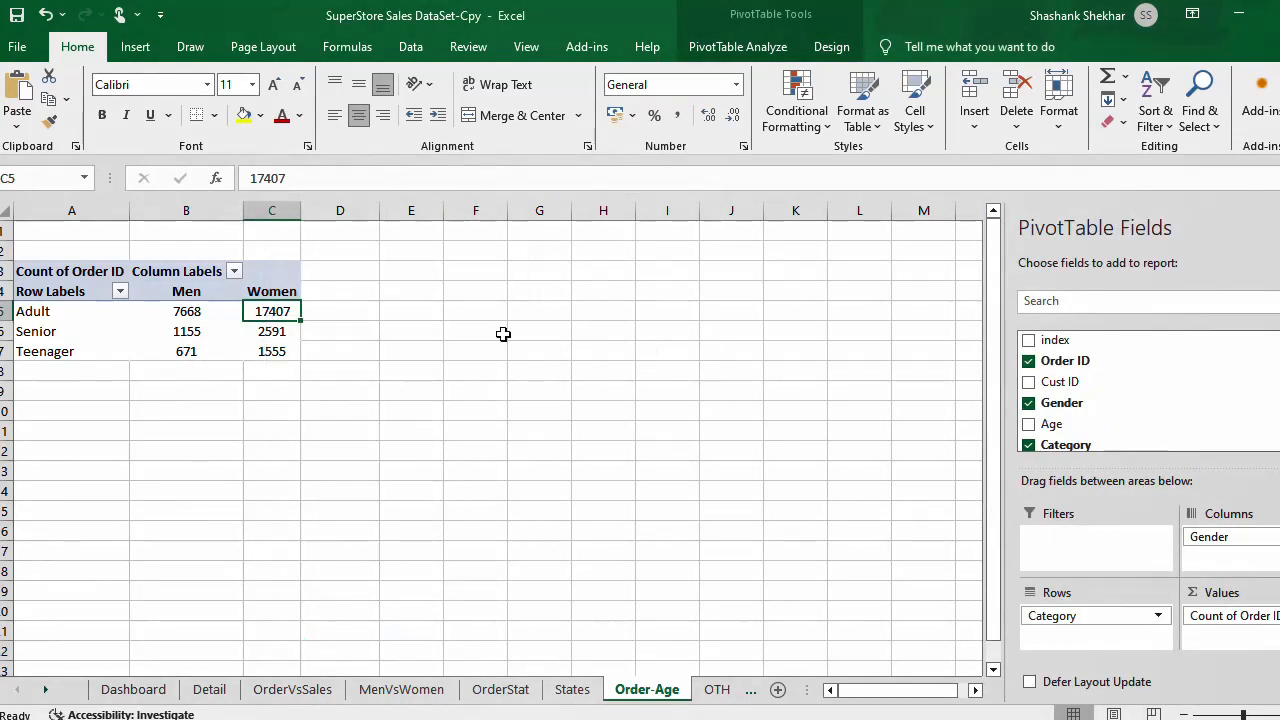
{"action": "right_click", "coordinate": [185, 313]}
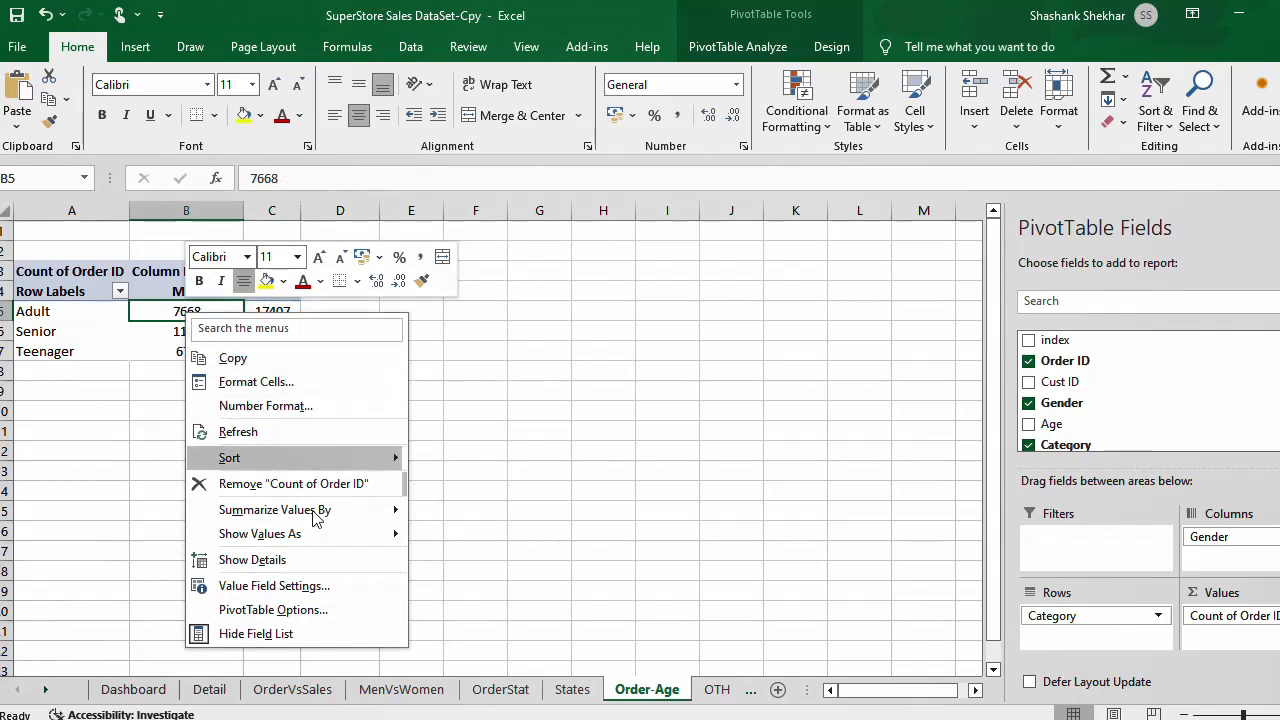
{"action": "mouse_move", "coordinate": [330, 512]}
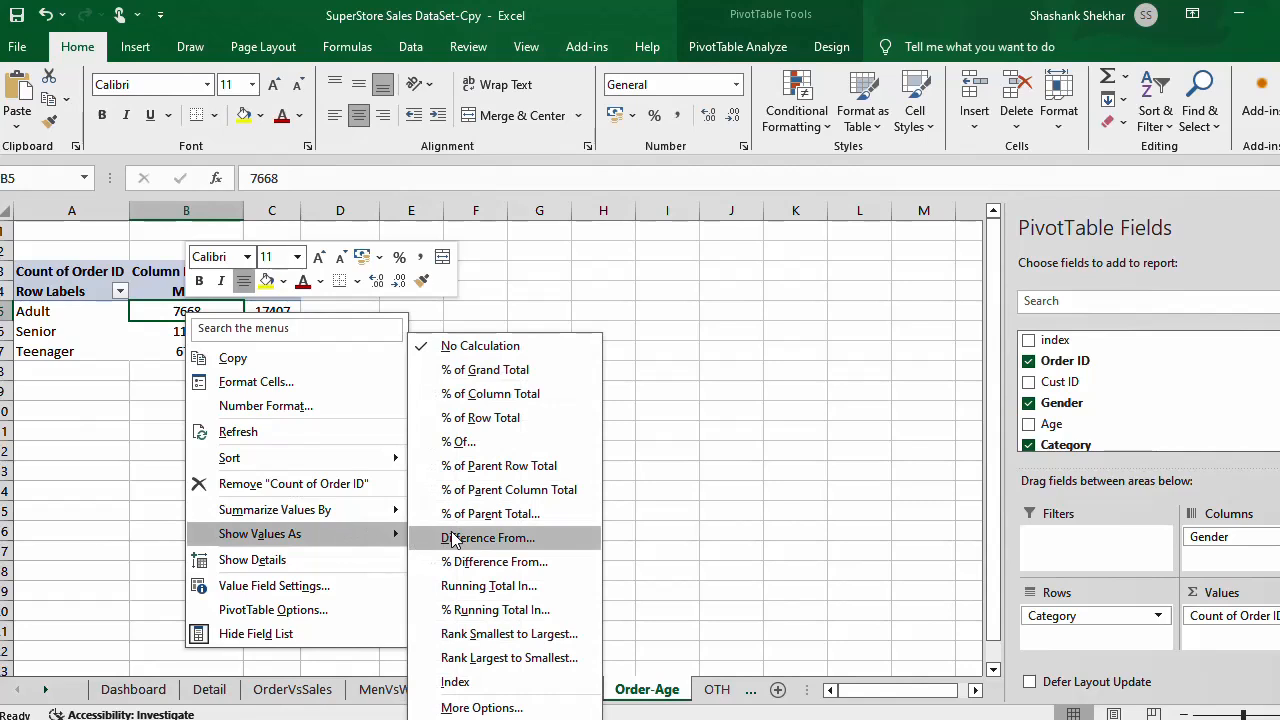
{"action": "left_click", "coordinate": [488, 370]}
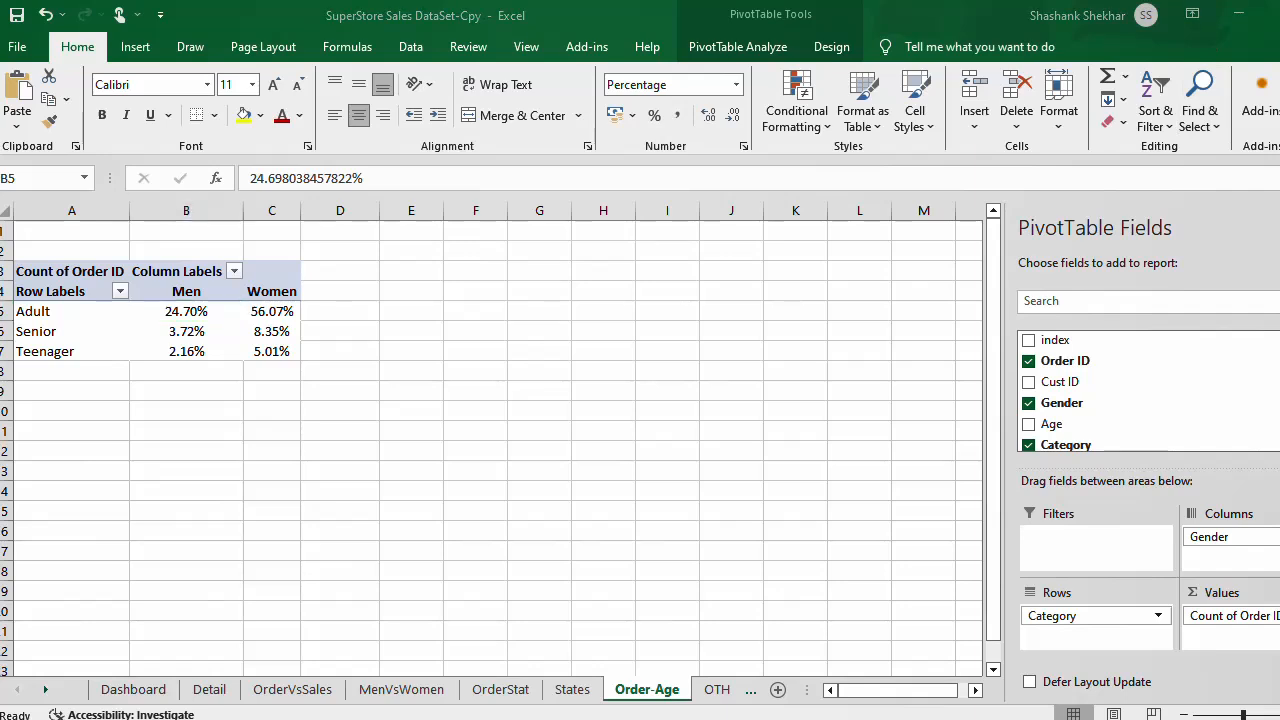
Step: Preview the available chart types for the whole pivot table and insert a Clustered Column PivotChart
{"action": "left_click", "coordinate": [83, 324]}
{"action": "left_click", "coordinate": [50, 276]}
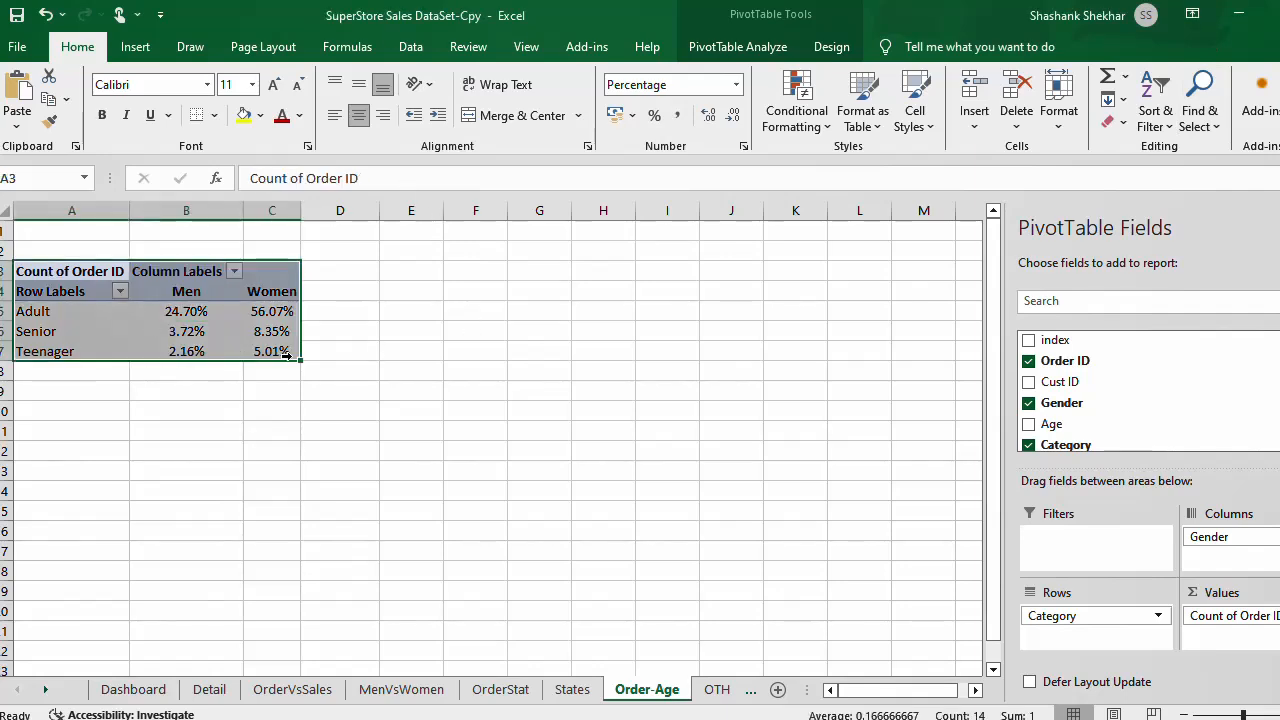
{"action": "left_click", "coordinate": [857, 56]}
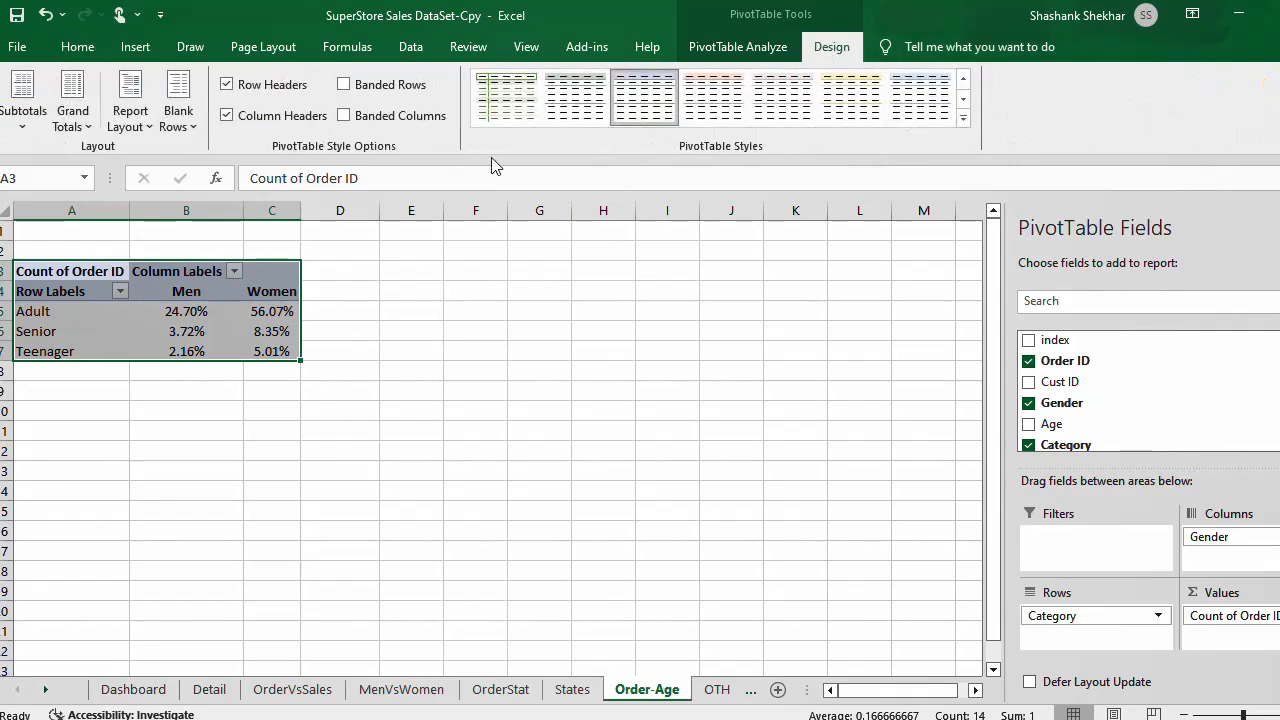
{"action": "left_click", "coordinate": [738, 47]}
{"action": "left_click", "coordinate": [1053, 100]}
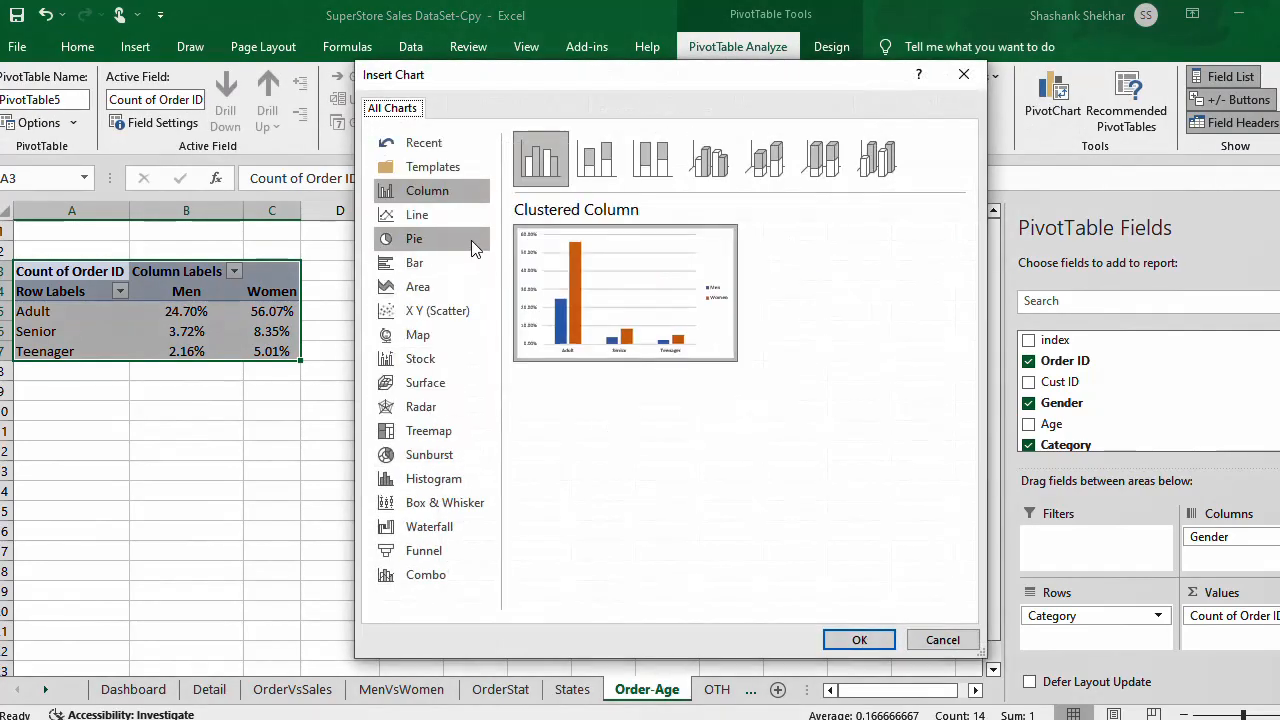
{"action": "left_click", "coordinate": [451, 213]}
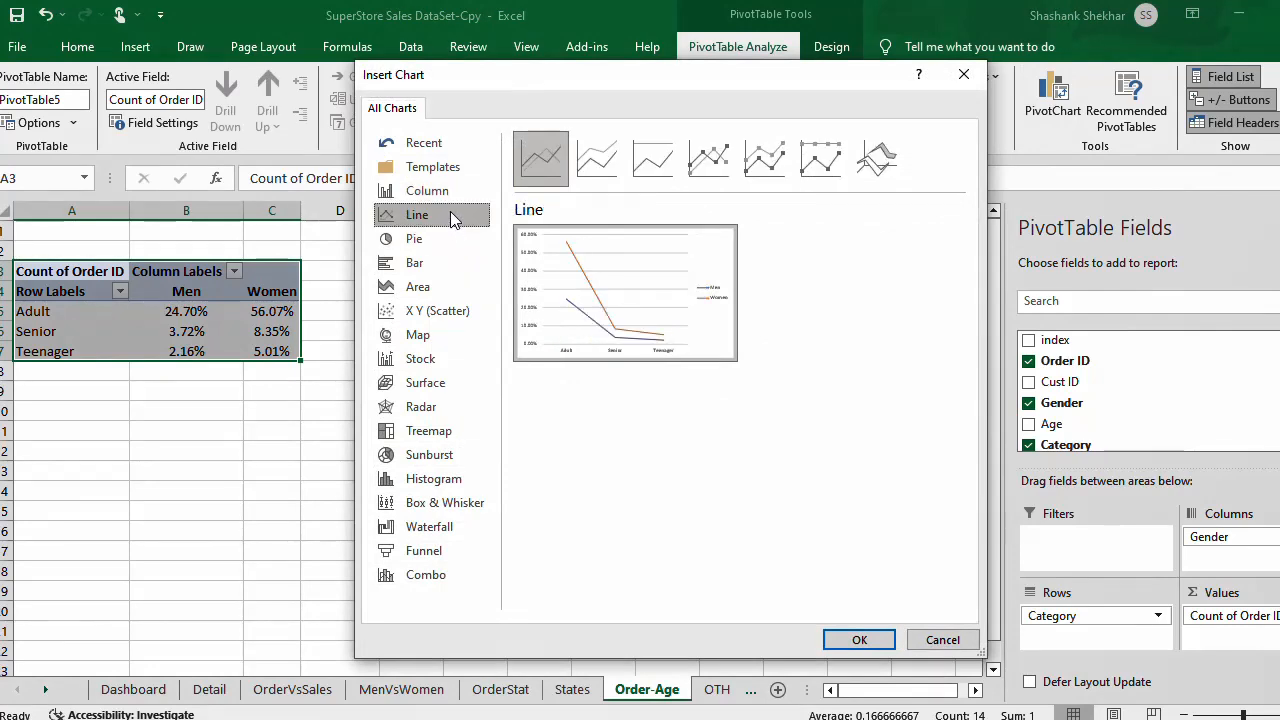
{"action": "left_click", "coordinate": [452, 240]}
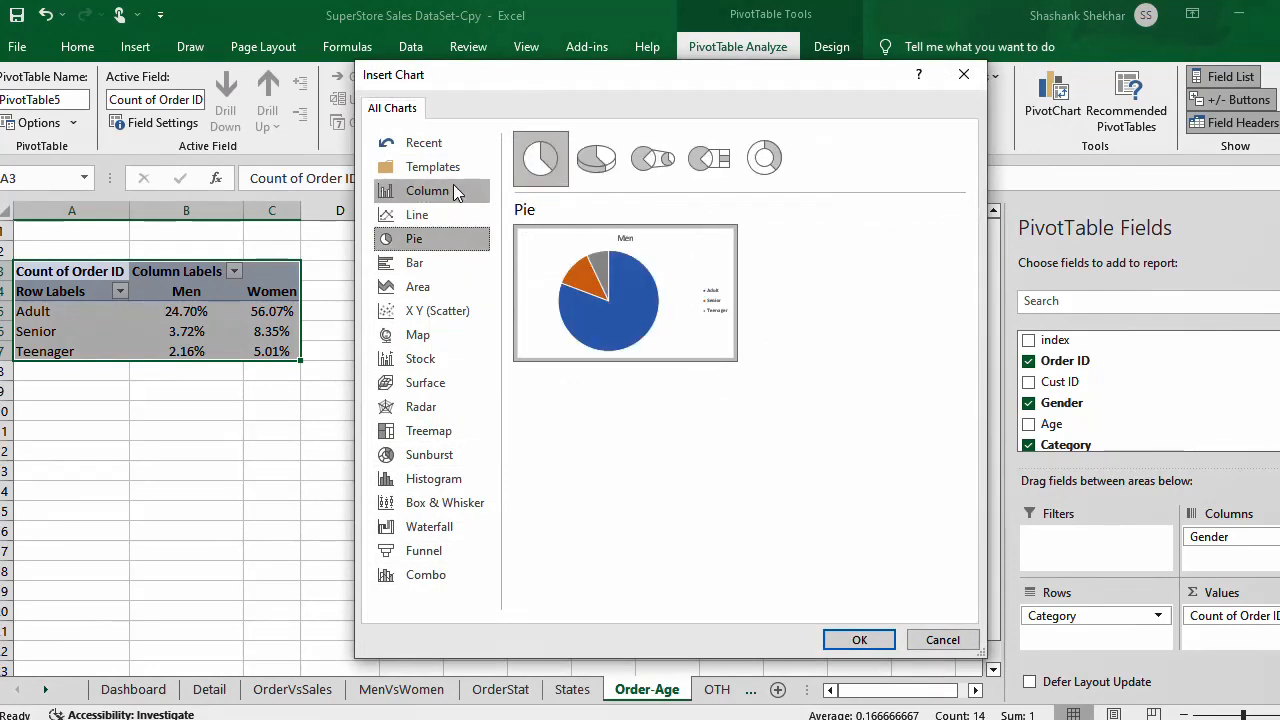
{"action": "left_click", "coordinate": [450, 191]}
{"action": "left_click", "coordinate": [432, 265]}
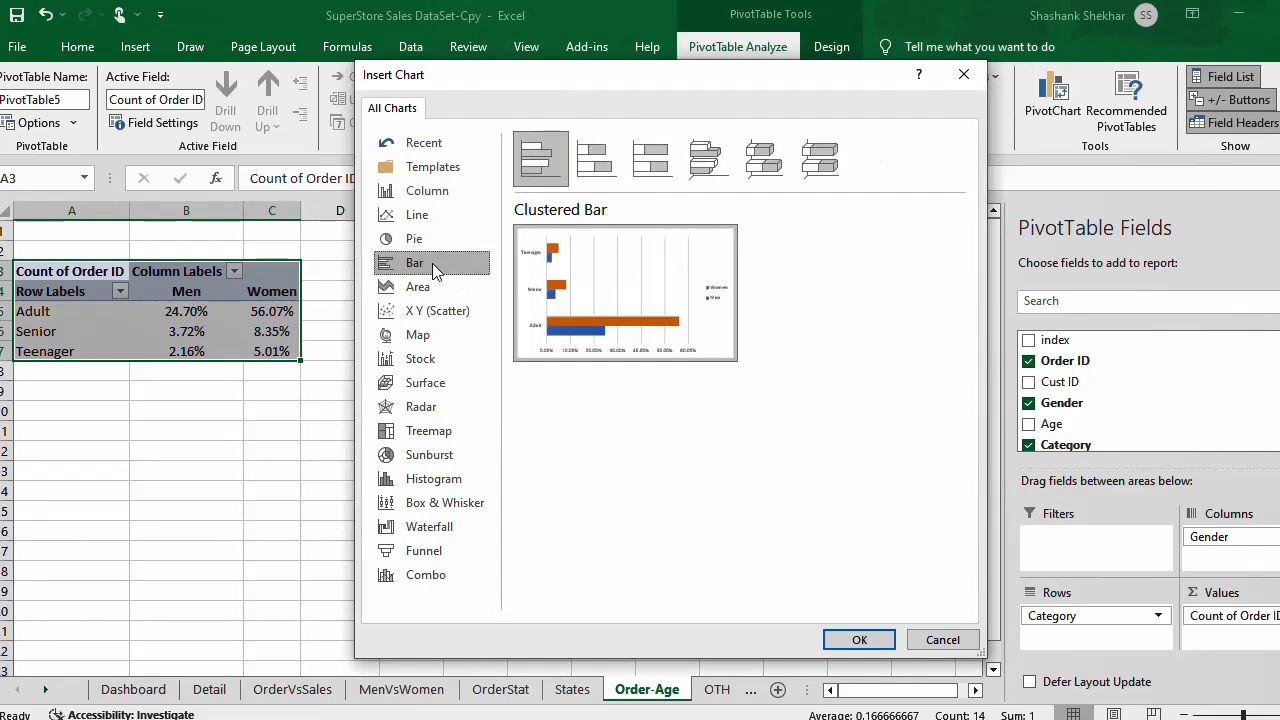
{"action": "left_click", "coordinate": [443, 287]}
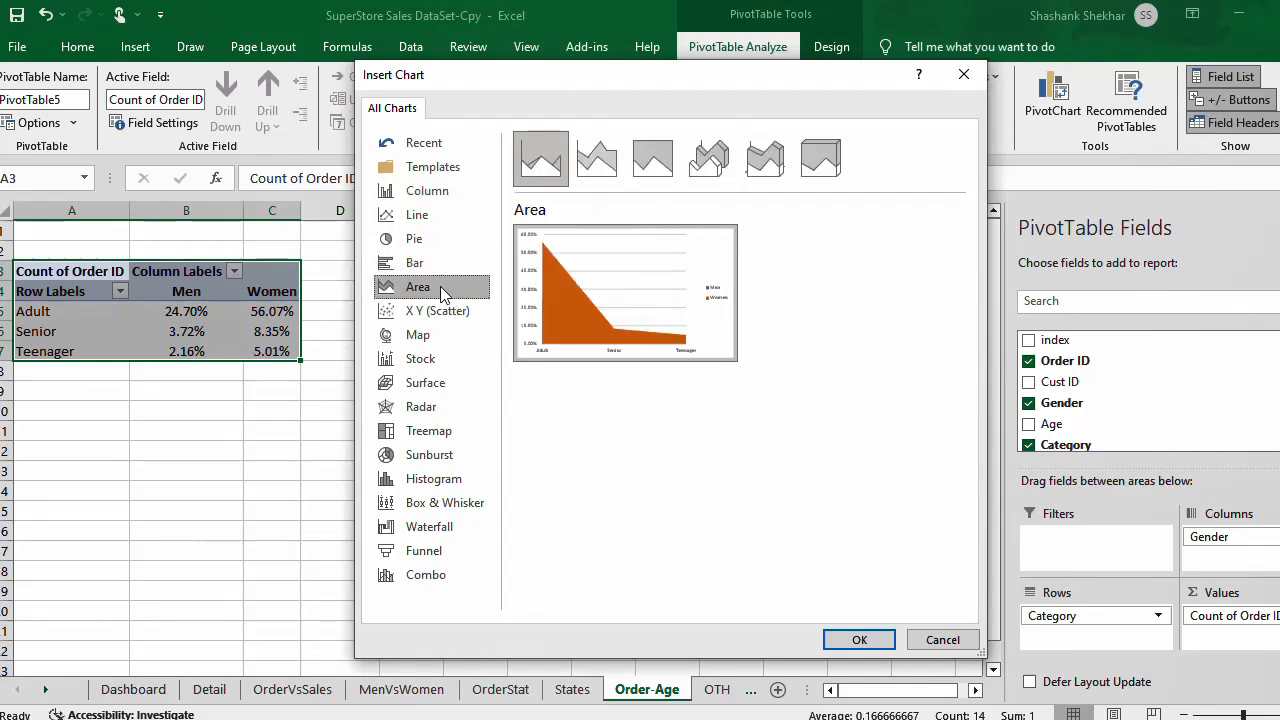
{"action": "left_click", "coordinate": [452, 358]}
{"action": "left_click", "coordinate": [422, 241]}
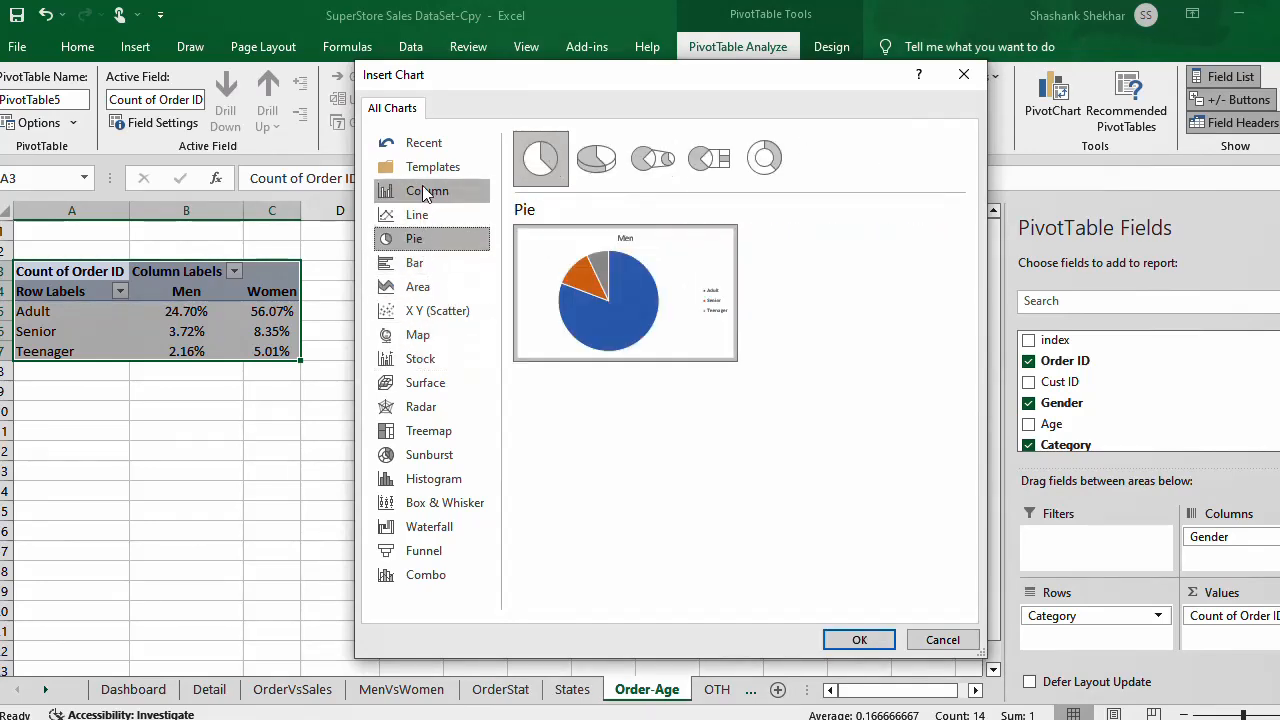
{"action": "left_click", "coordinate": [426, 191]}
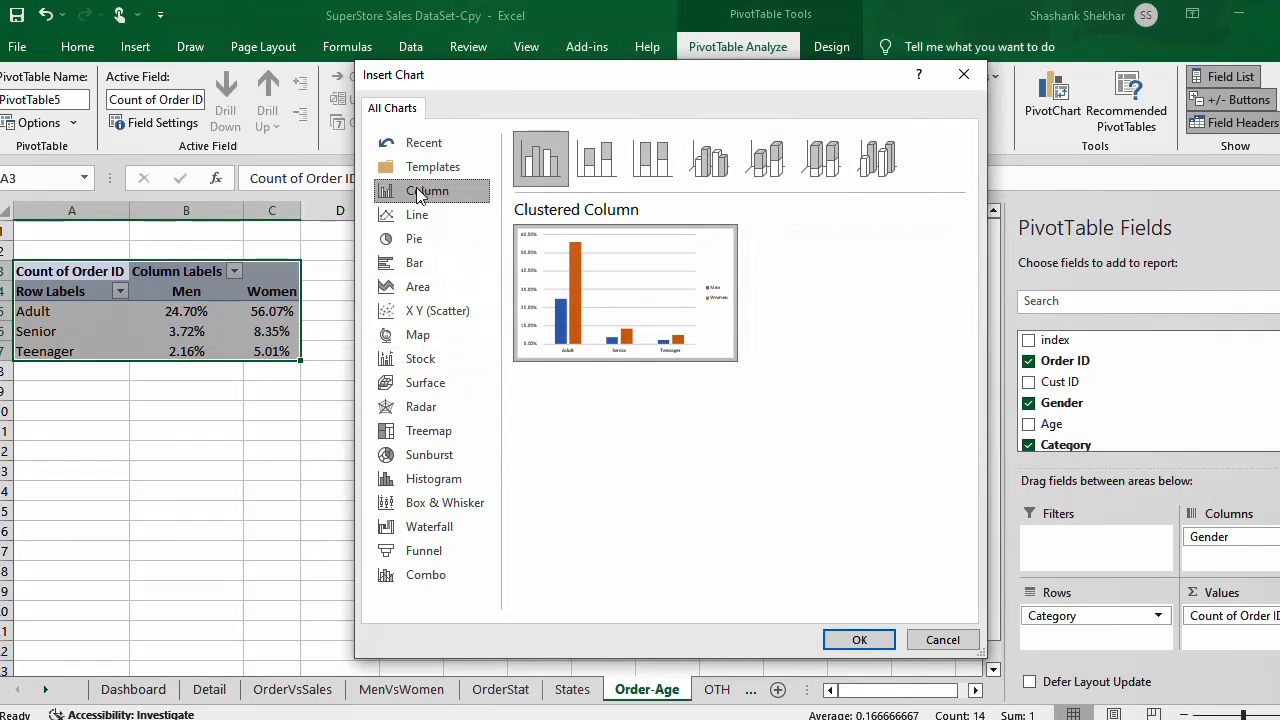
{"action": "left_click", "coordinate": [859, 640]}
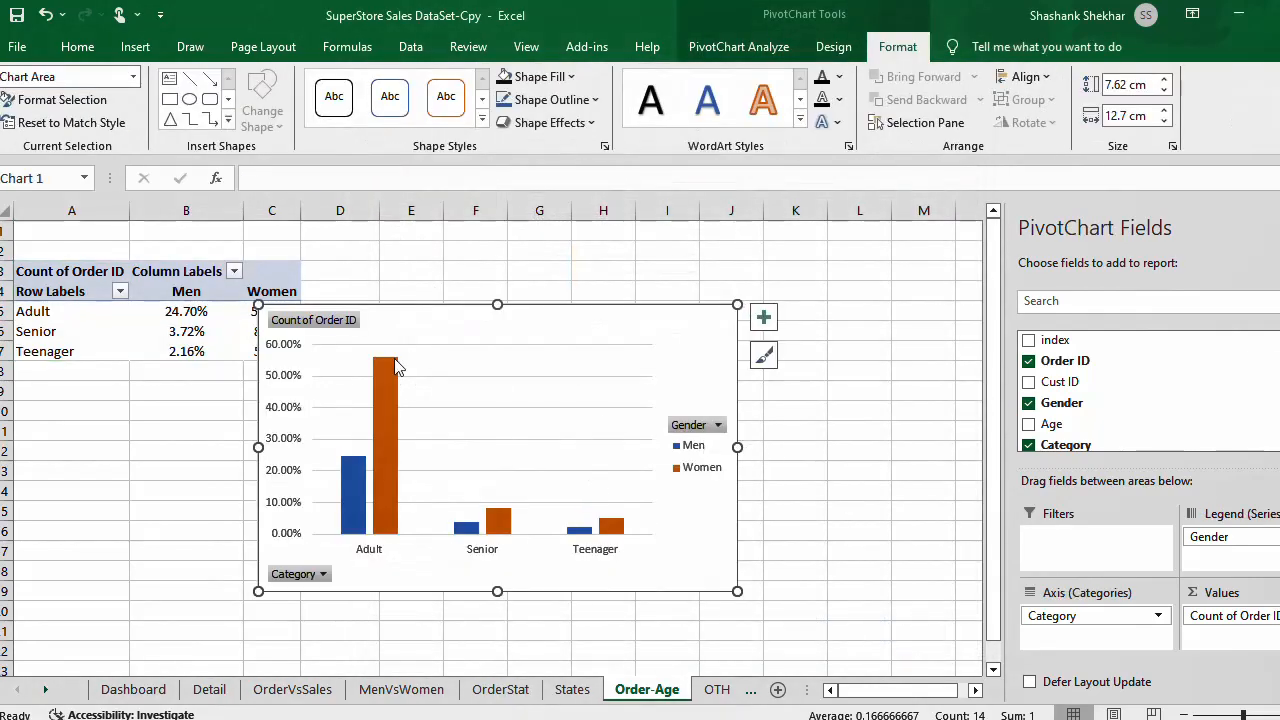
Step: Hide the value field button on the new column chart
{"action": "right_click", "coordinate": [322, 330]}
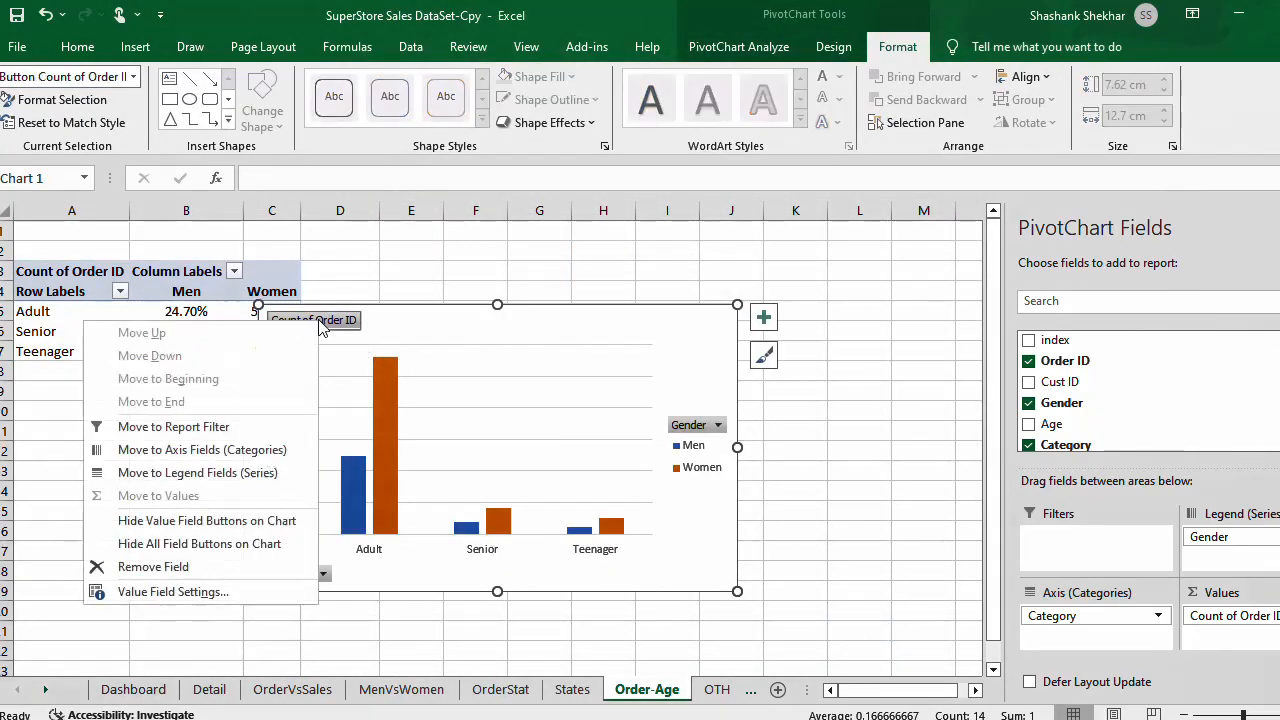
{"action": "left_click", "coordinate": [276, 521]}
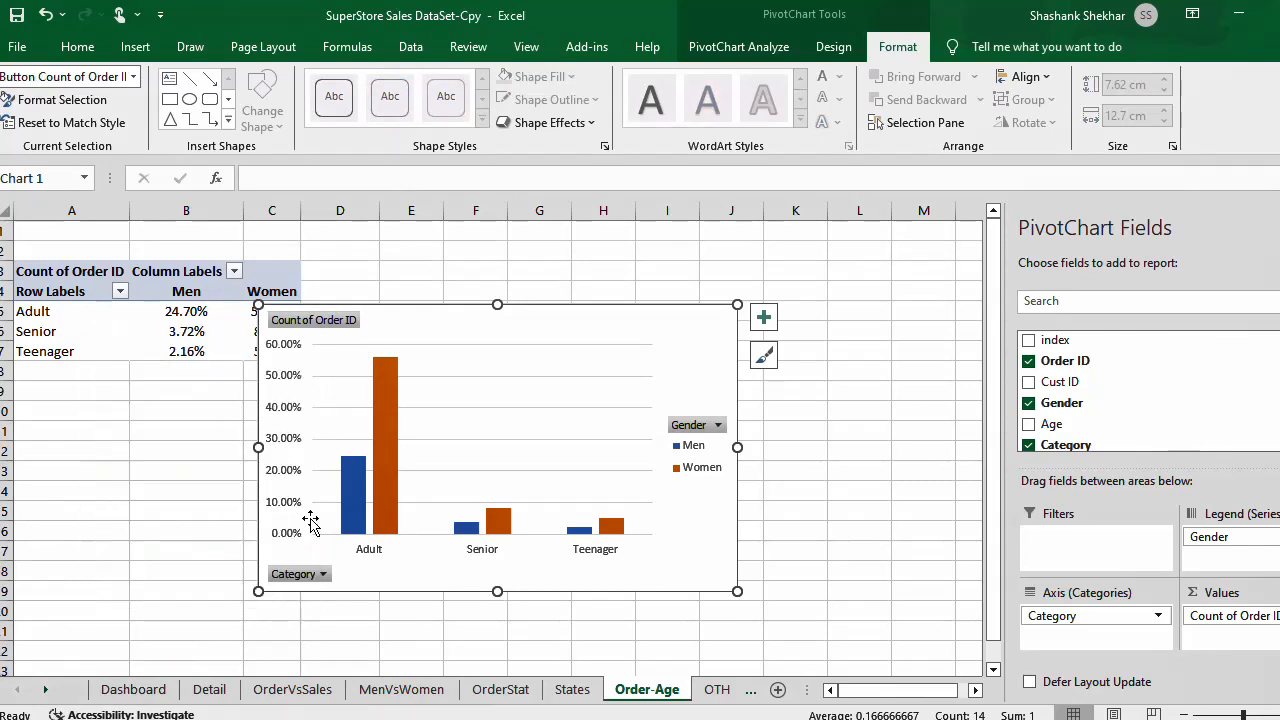
{"action": "left_click", "coordinate": [698, 449]}
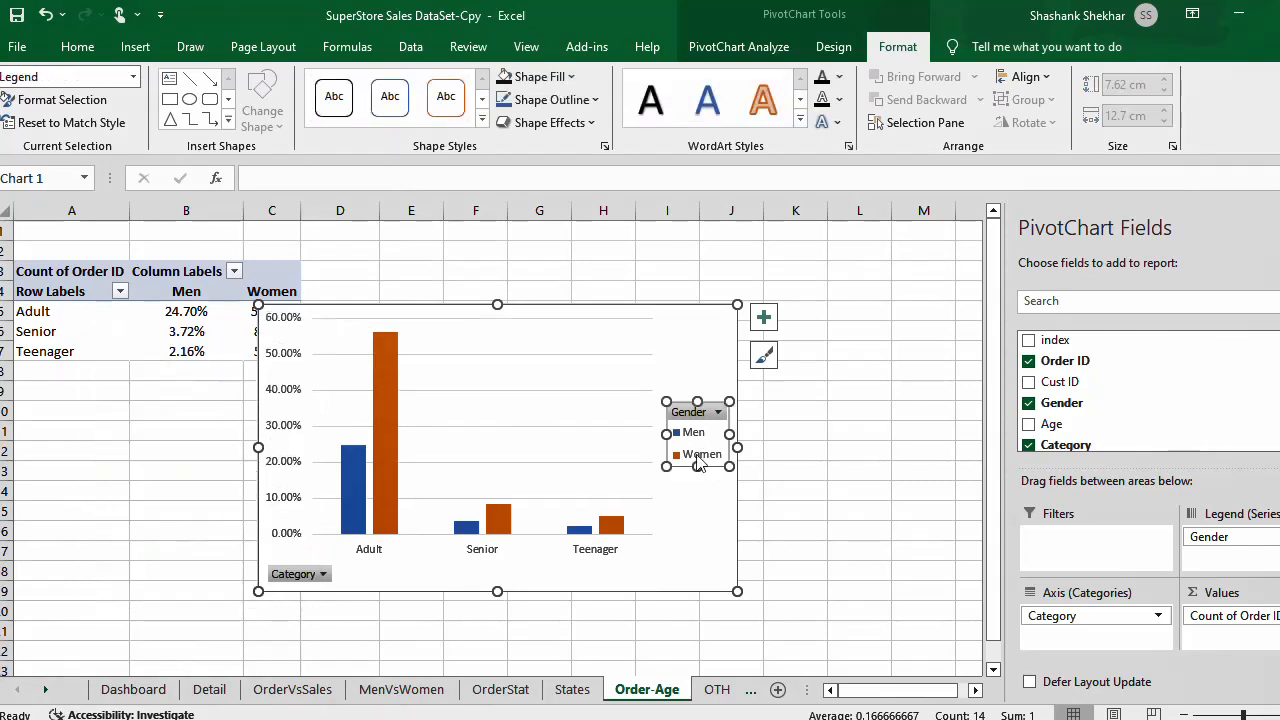
Step: Add a chart title to the column chart and set its text to "Order-Age Wise"
{"action": "left_click", "coordinate": [763, 317]}
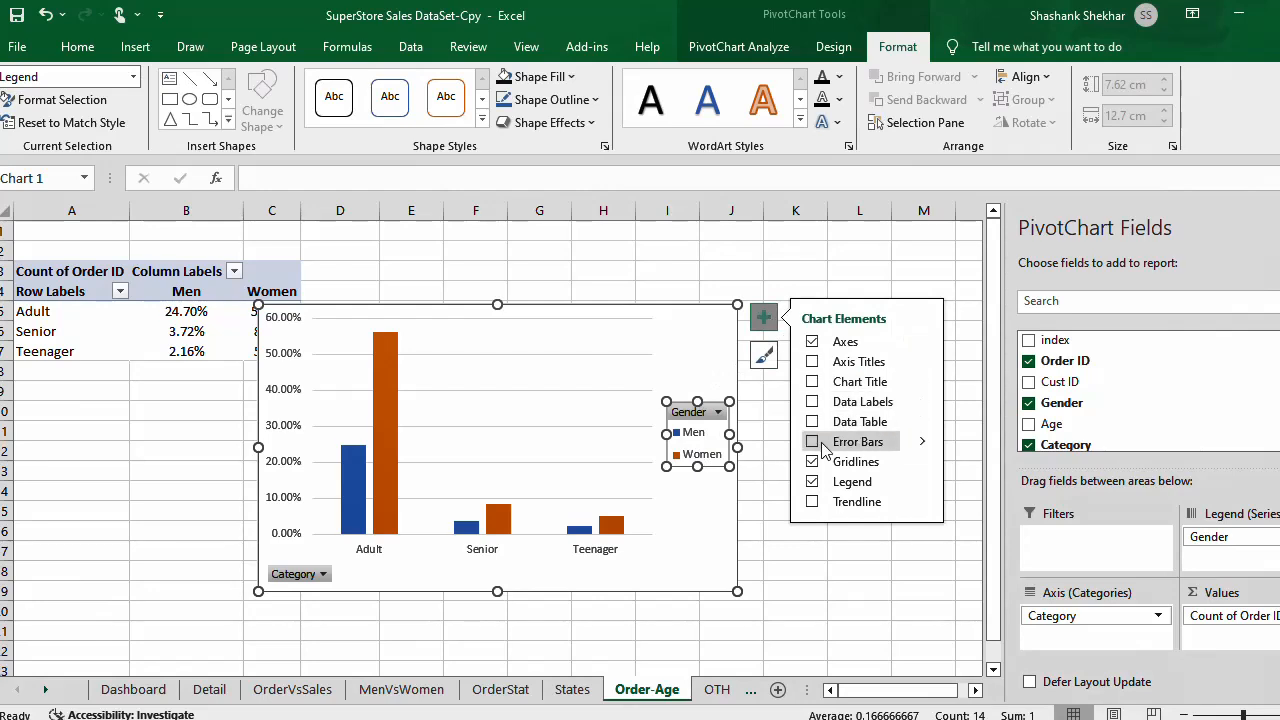
{"action": "left_click", "coordinate": [812, 383]}
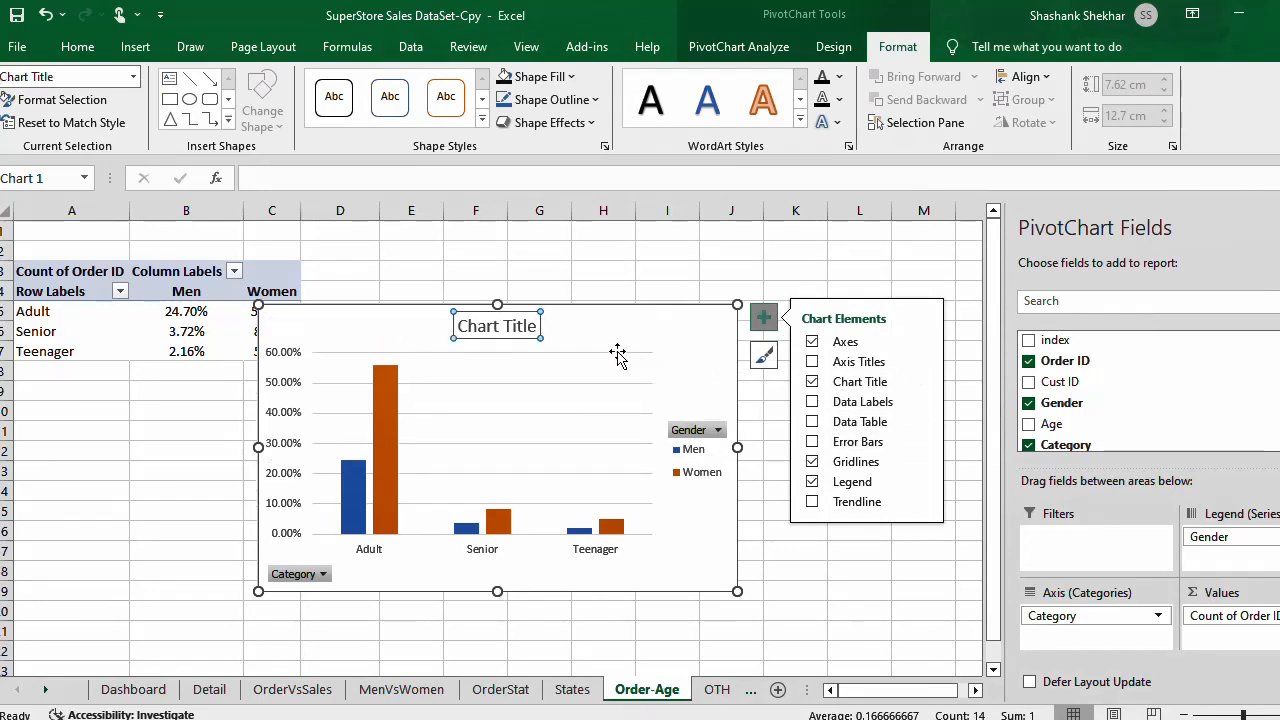
{"action": "double_click", "coordinate": [519, 330]}
{"action": "triple_click", "coordinate": [519, 332]}
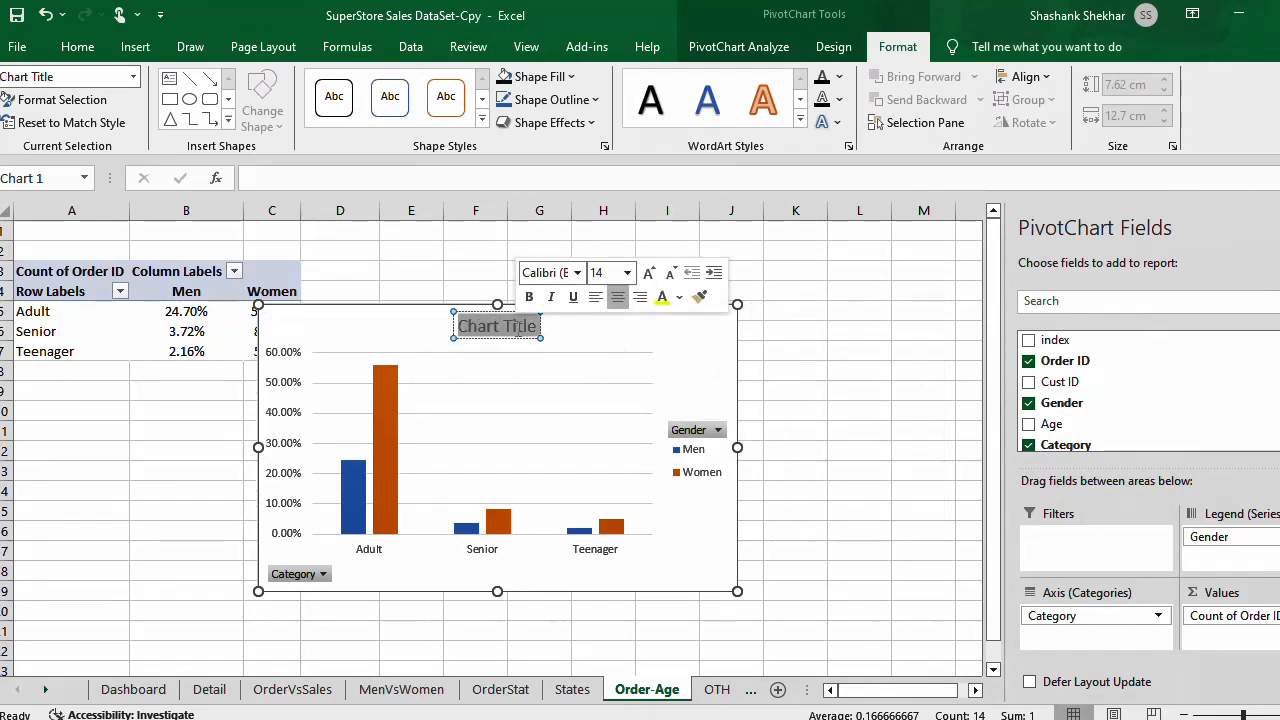
{"action": "type", "text": "ORder"}
{"action": "key", "text": "BackSpace"}
{"action": "key", "text": "BackSpace"}
{"action": "key", "text": "BackSpace"}
{"action": "key", "text": "BackSpace"}
{"action": "type", "text": "rd"}
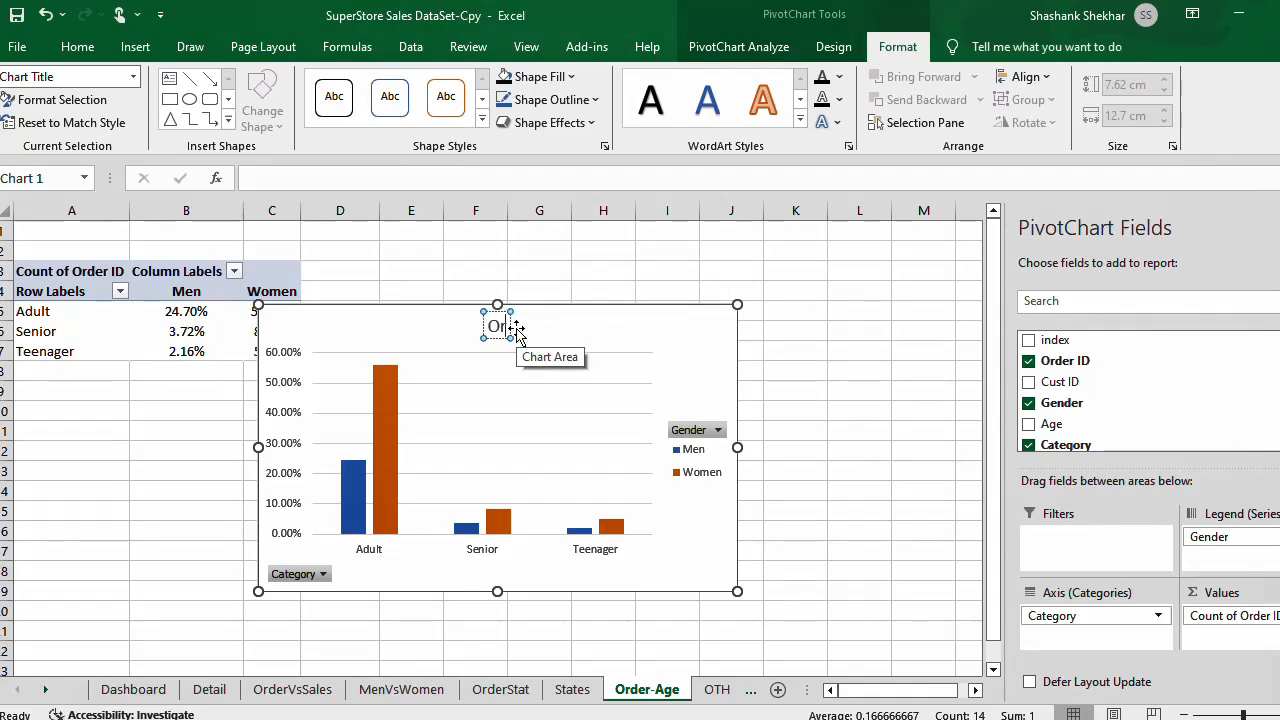
{"action": "type", "text": "er-Ag"}
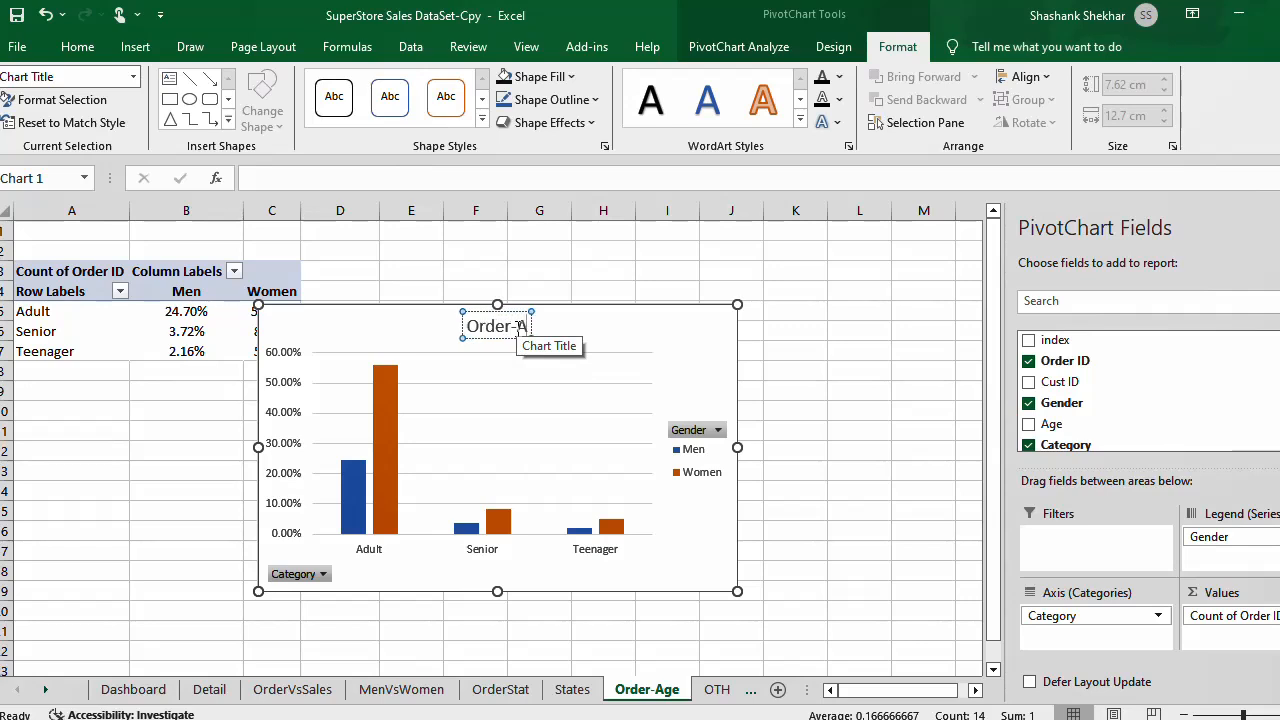
{"action": "type", "text": "e Wise"}
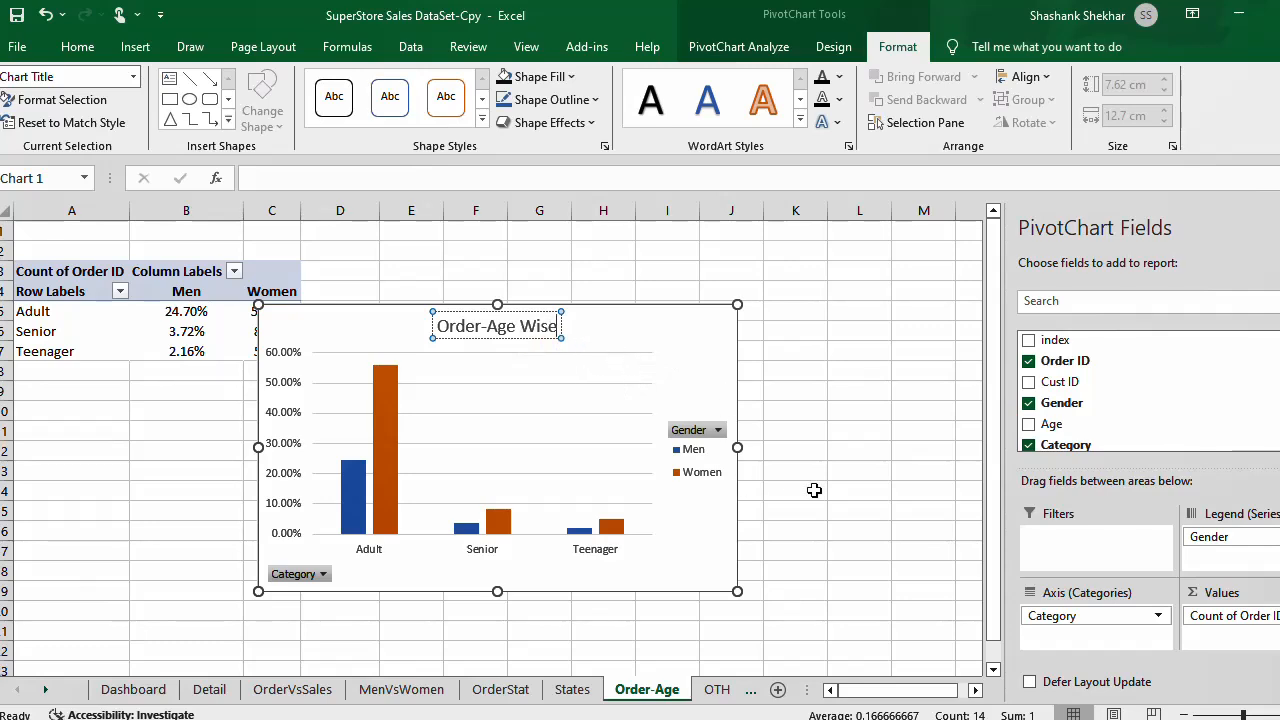
Step: Add data labels at the Outside End of the Women columns in the Order-Age Wise chart
{"action": "left_click", "coordinate": [859, 485]}
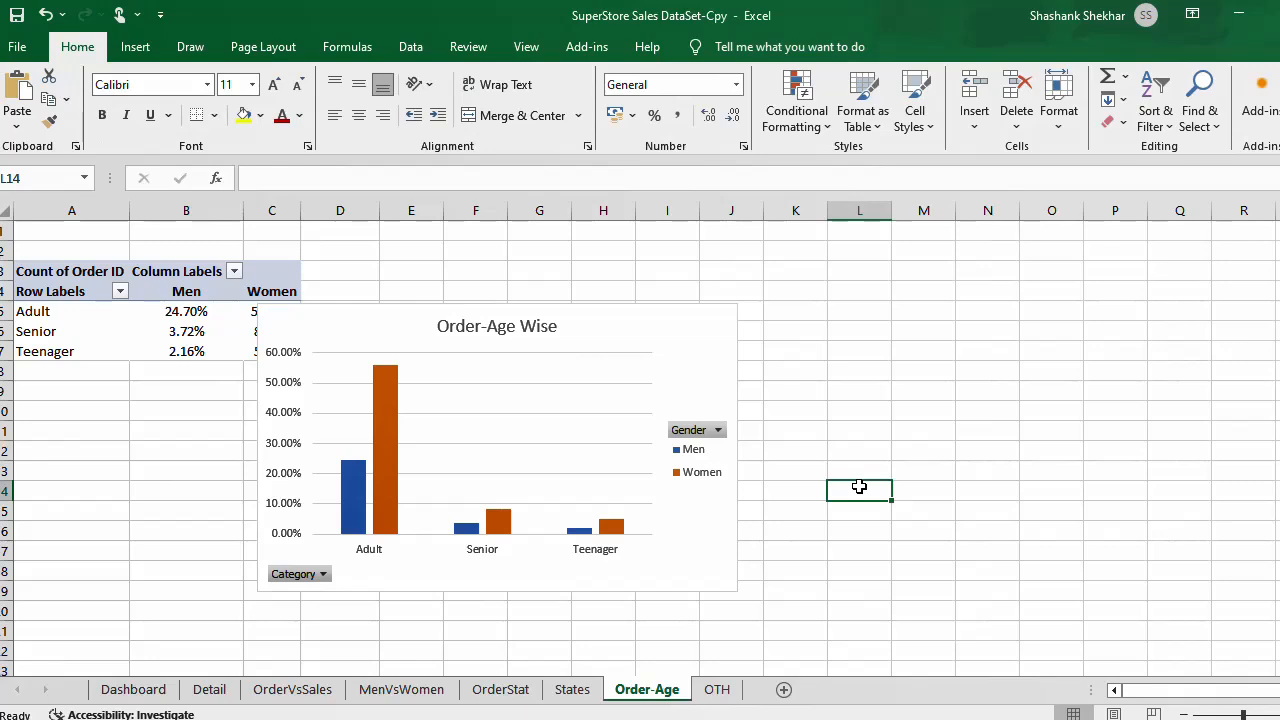
{"action": "left_click", "coordinate": [386, 412]}
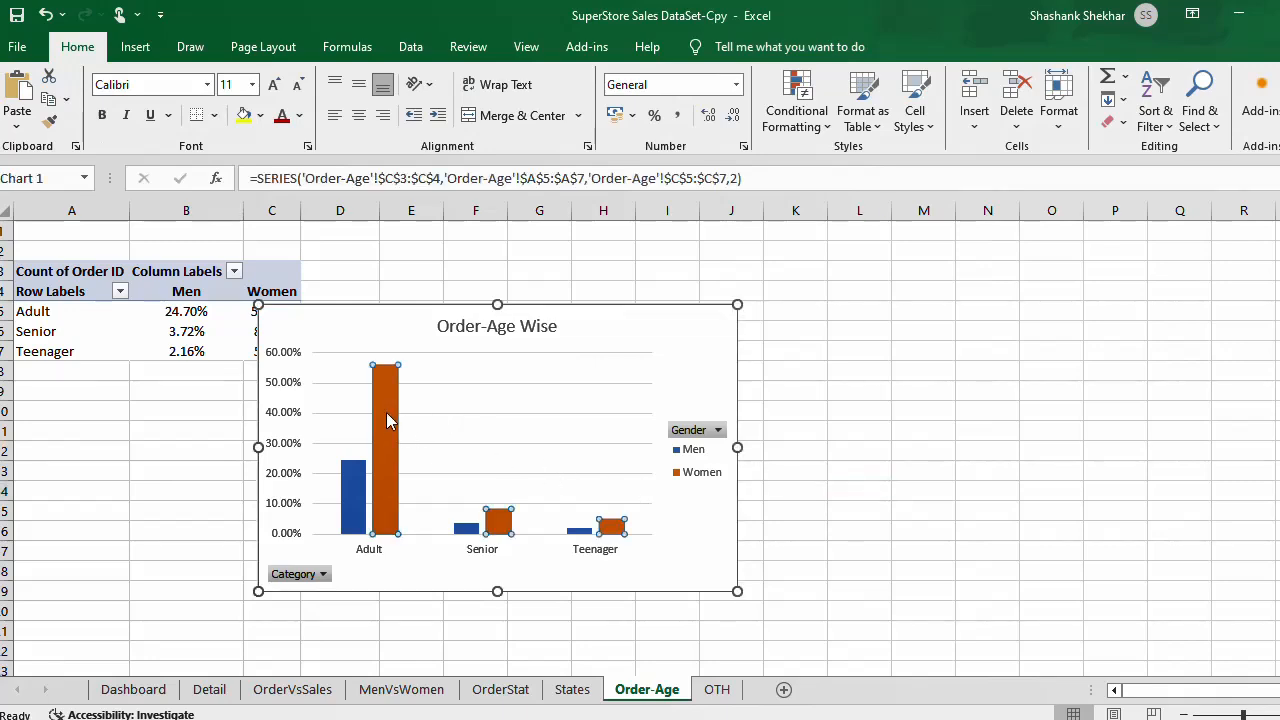
{"action": "left_click", "coordinate": [763, 317]}
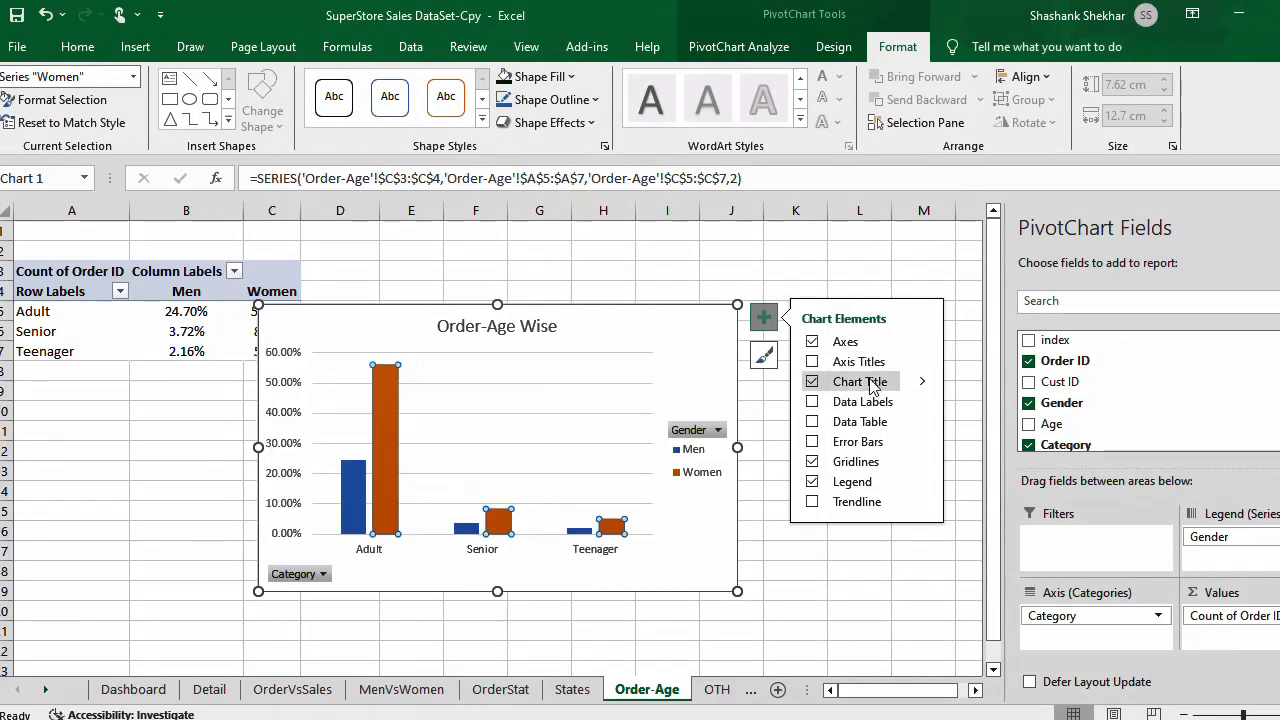
{"action": "left_click", "coordinate": [923, 404]}
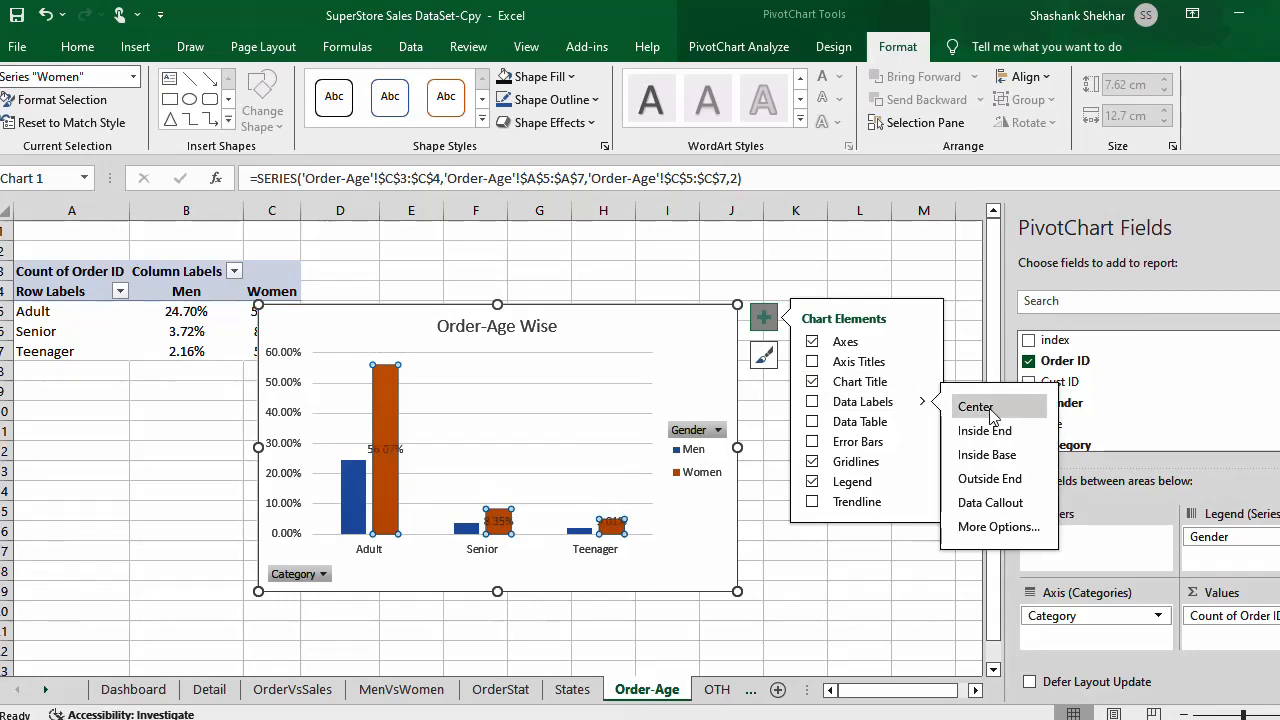
{"action": "left_click", "coordinate": [1008, 483]}
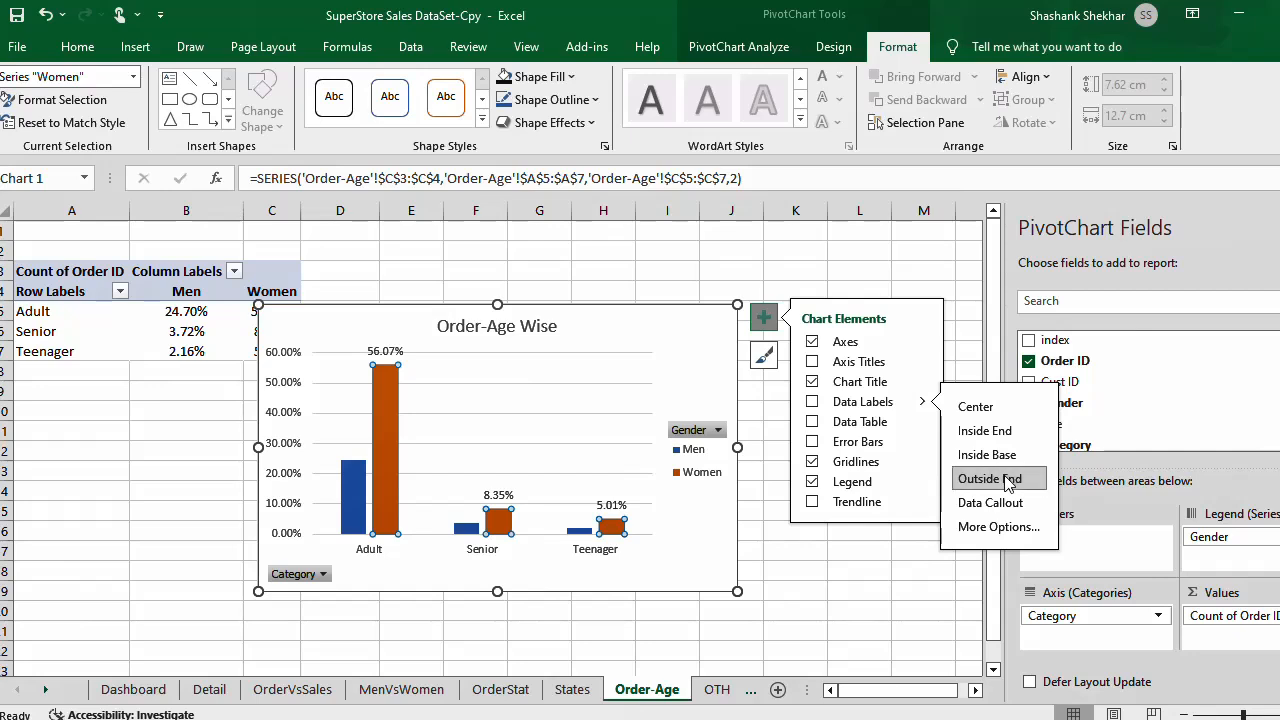
{"action": "left_click", "coordinate": [785, 566]}
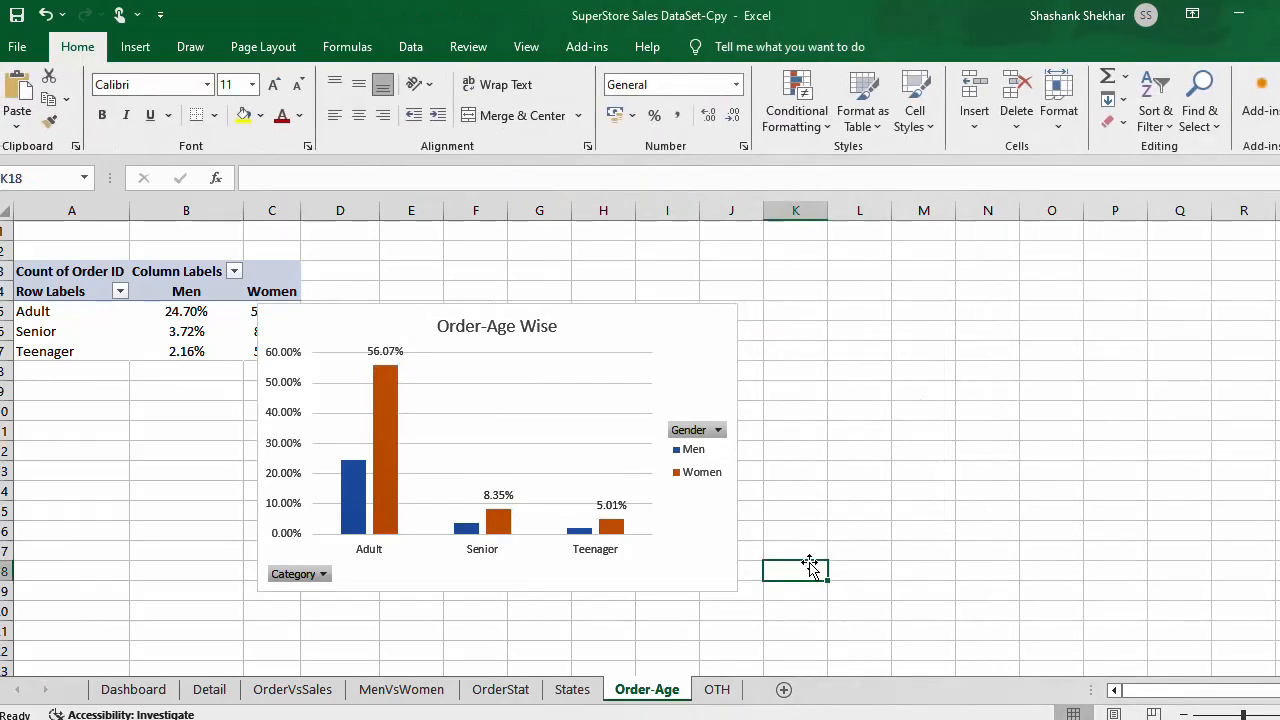
{"action": "left_click", "coordinate": [578, 502]}
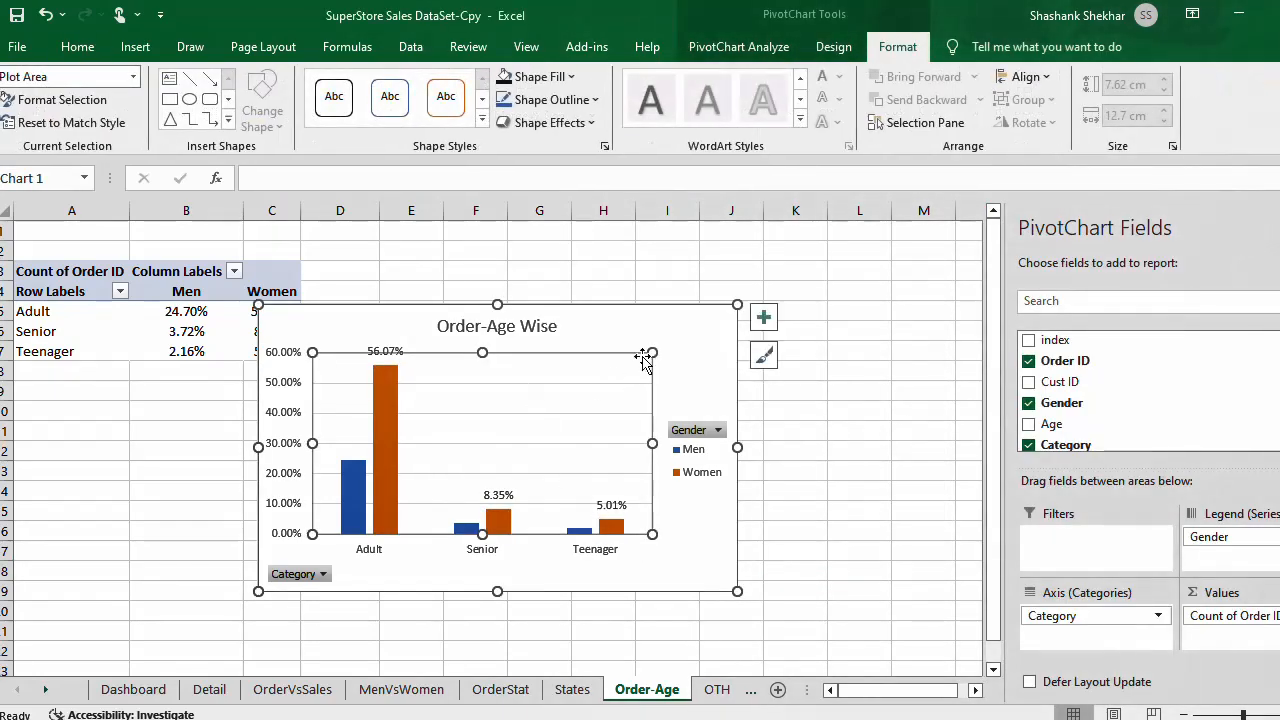
{"action": "left_click", "coordinate": [692, 433]}
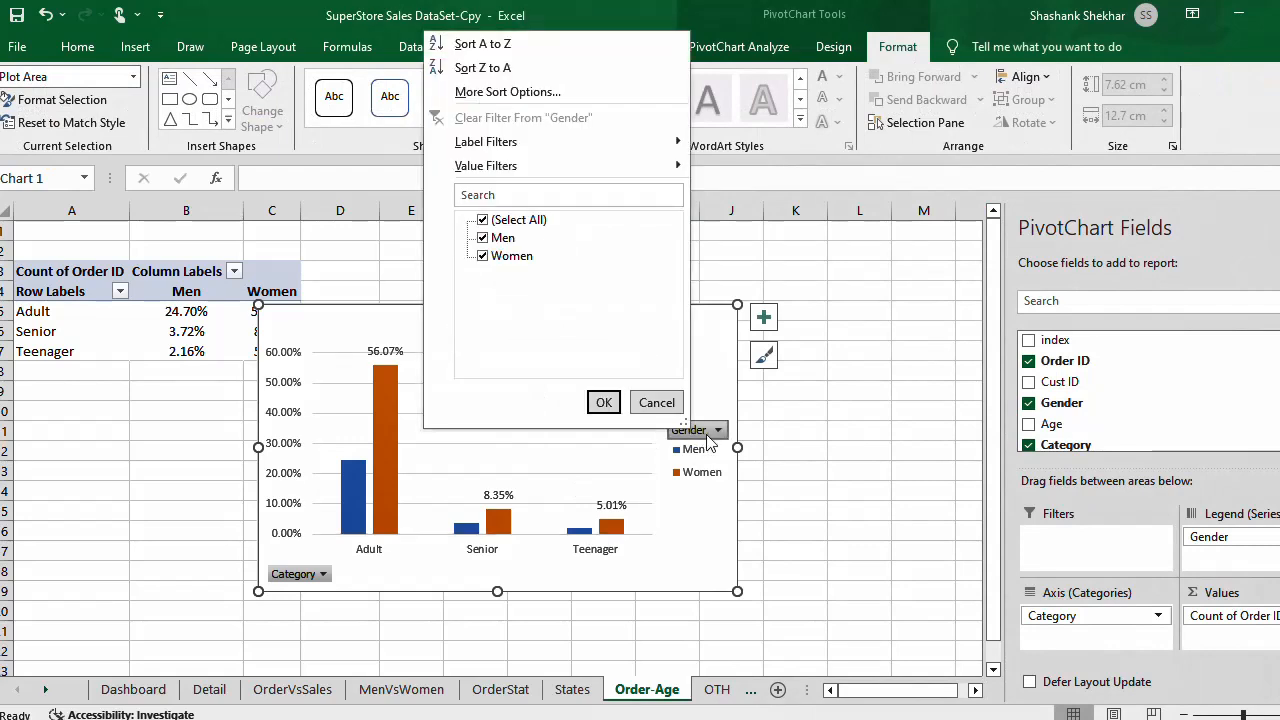
{"action": "left_click", "coordinate": [656, 403]}
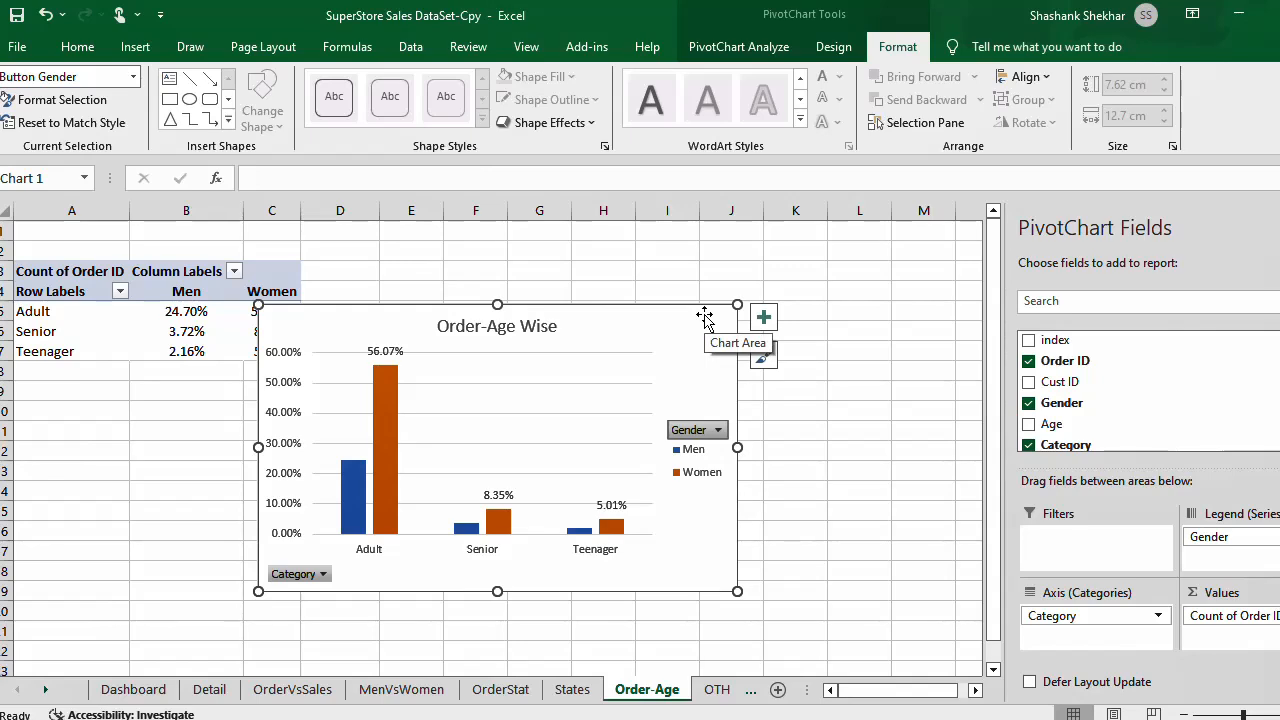
Step: Add data labels to the Men columns in the Order-Age Wise chart
{"action": "left_click", "coordinate": [350, 505]}
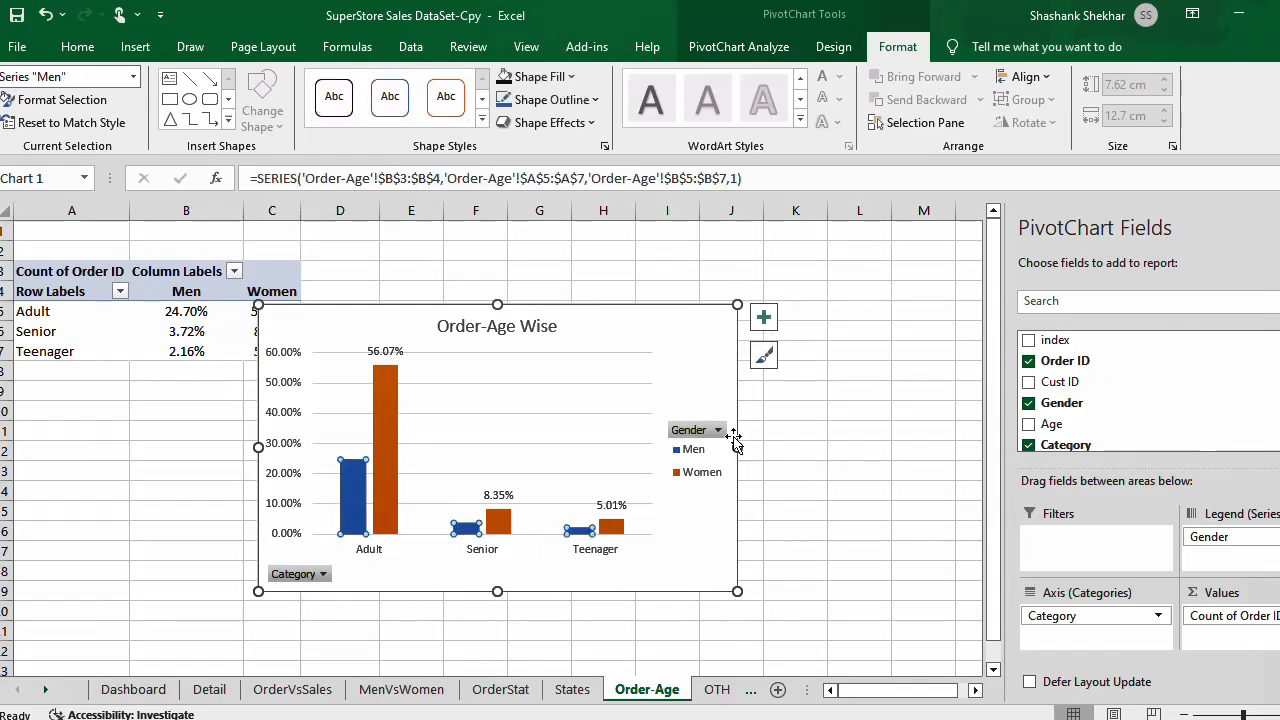
{"action": "left_click", "coordinate": [763, 317]}
{"action": "left_click", "coordinate": [845, 408]}
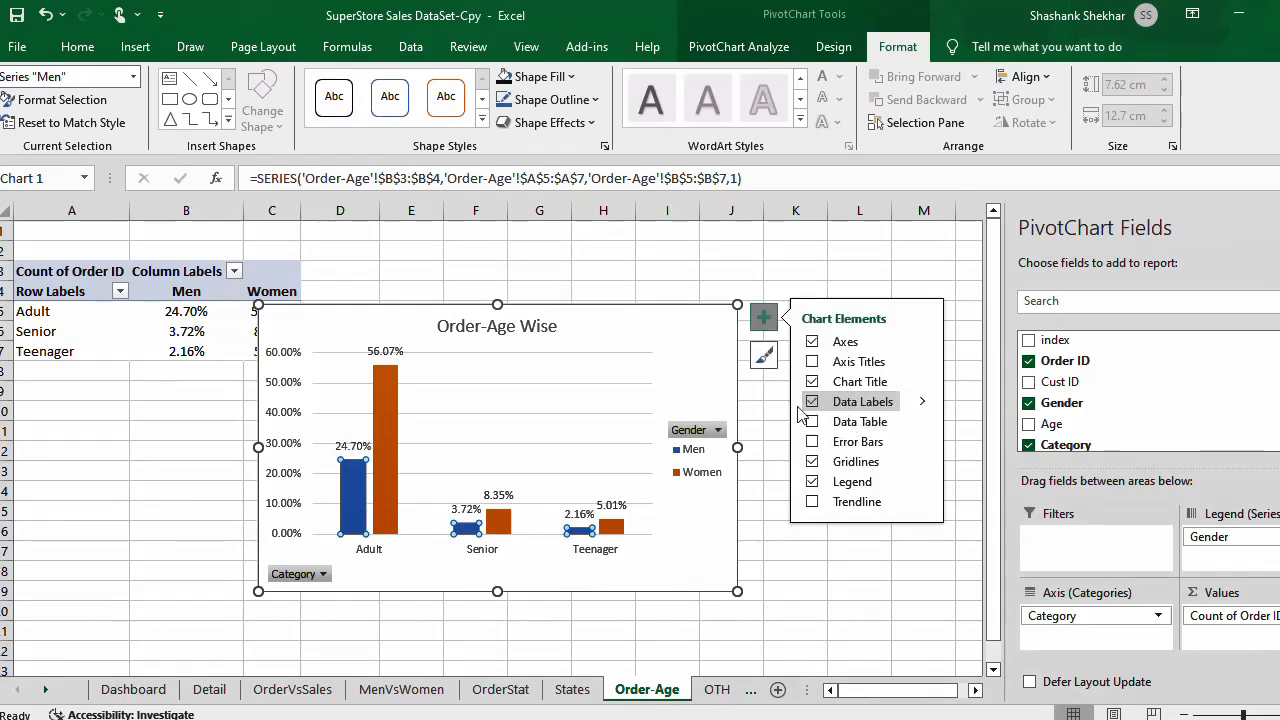
{"action": "left_click", "coordinate": [697, 378]}
{"action": "left_click", "coordinate": [702, 440]}
{"action": "key", "text": "Escape"}
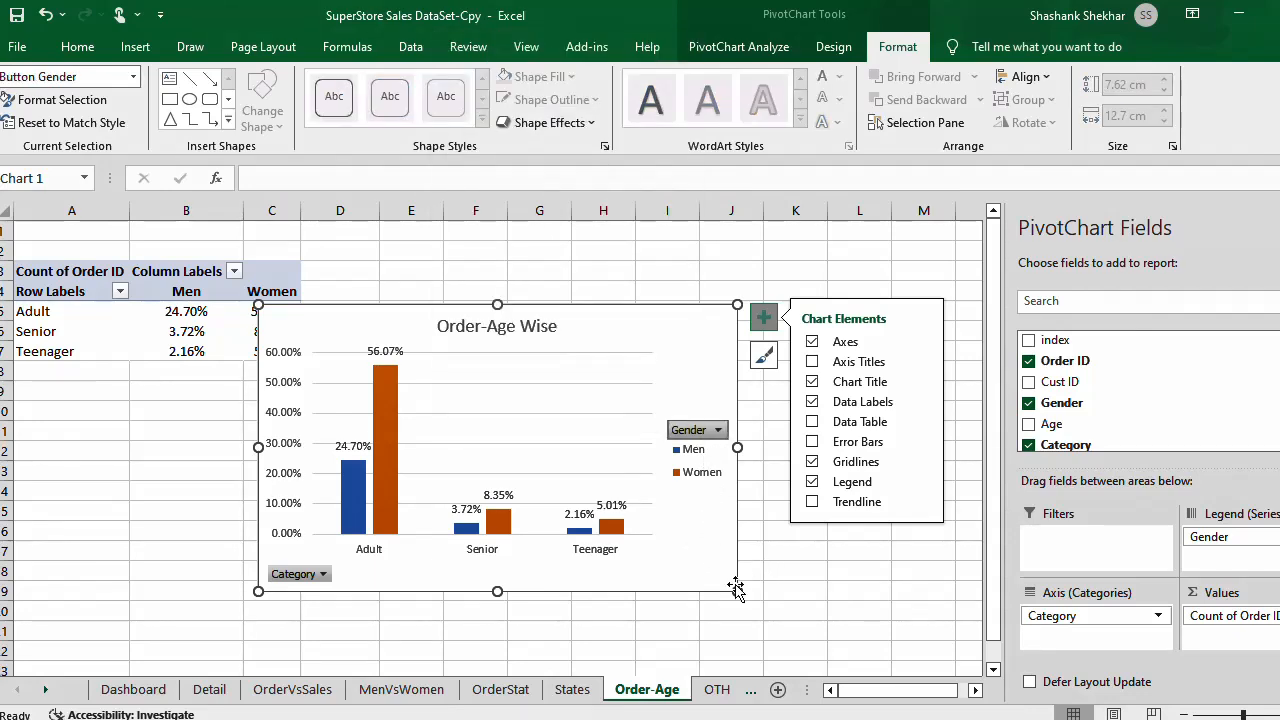
Step: Shrink the Order-Age Wise chart to about 6.1 cm high by 11.1 cm wide and remove its gridlines
{"action": "left_click_drag", "start_coordinate": [736, 590], "coordinate": [677, 534]}
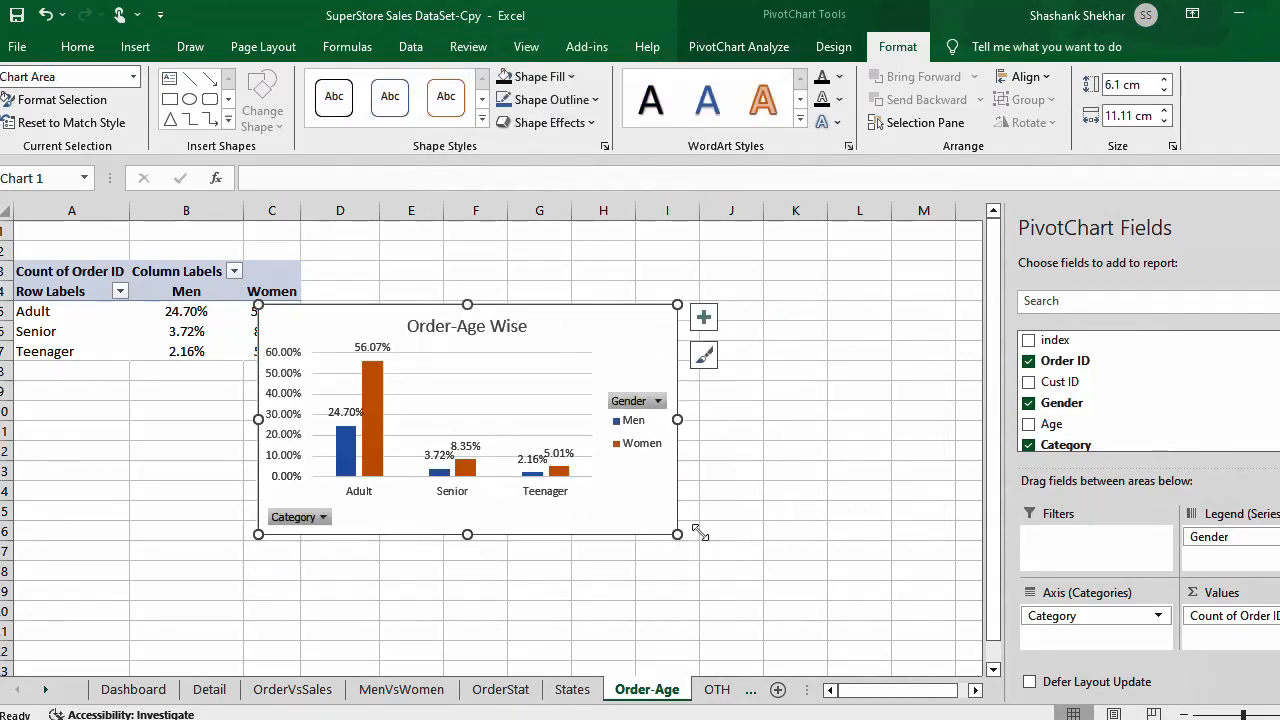
{"action": "left_click", "coordinate": [734, 523]}
{"action": "left_click", "coordinate": [552, 378]}
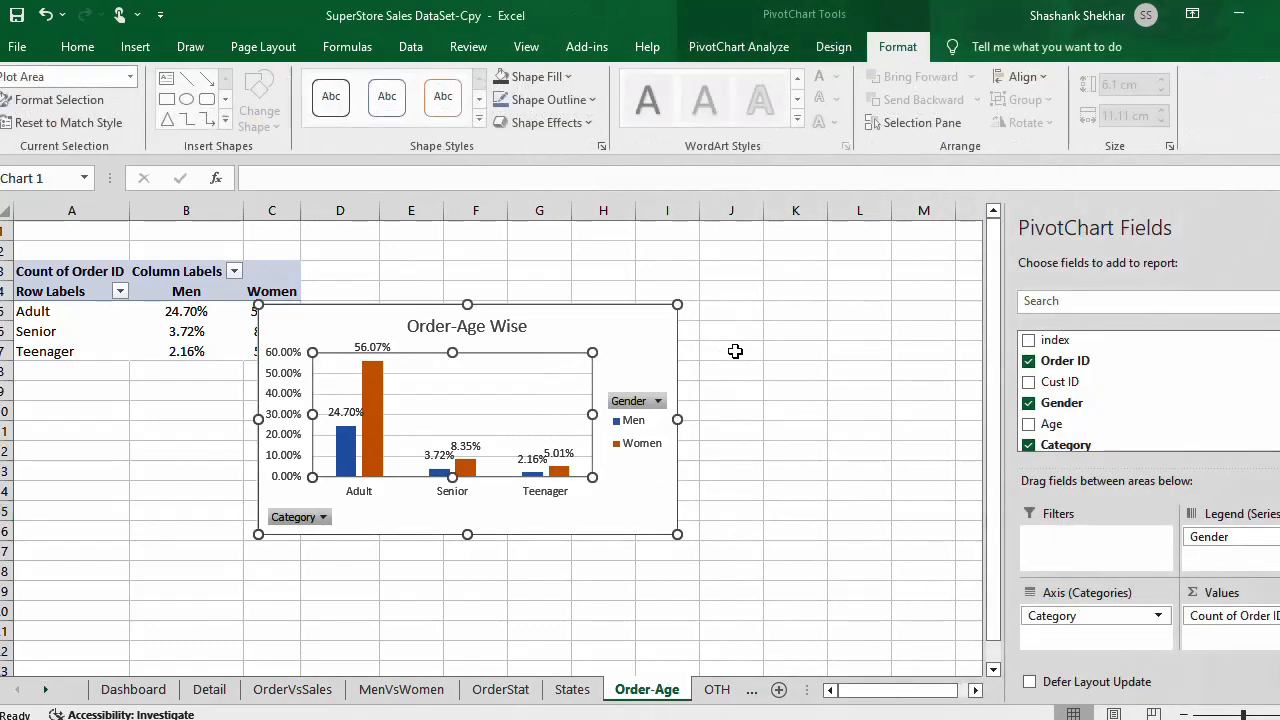
{"action": "left_click", "coordinate": [614, 337]}
{"action": "left_click", "coordinate": [703, 317]}
{"action": "left_click", "coordinate": [753, 463]}
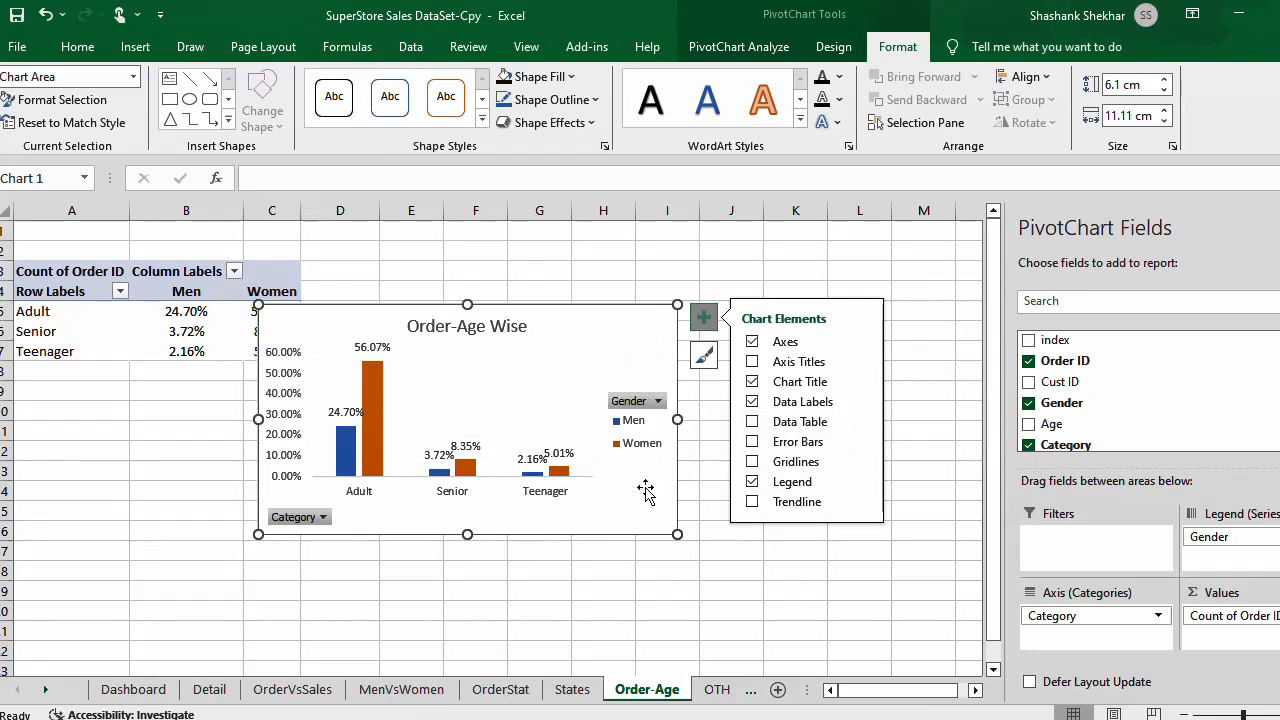
{"action": "left_click", "coordinate": [737, 560]}
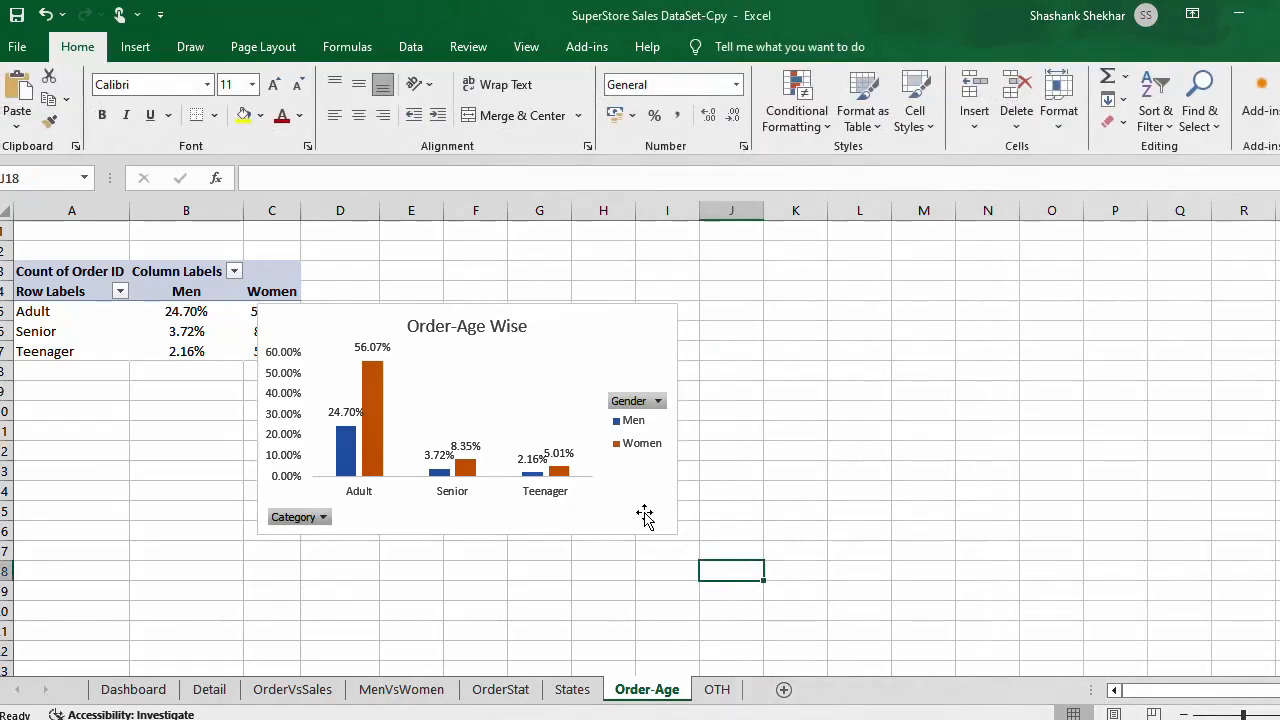
Step: Hide all field buttons on the Order-Age Wise chart
{"action": "left_click", "coordinate": [646, 510]}
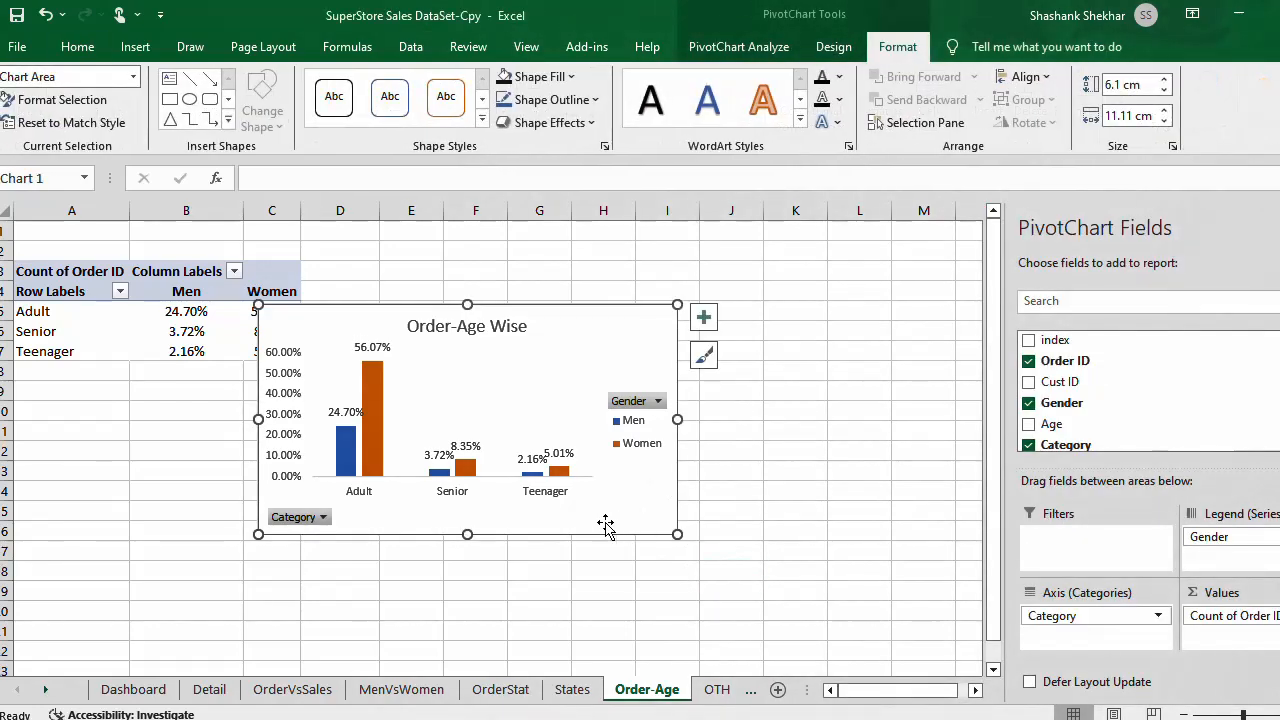
{"action": "left_click", "coordinate": [316, 522]}
{"action": "left_click", "coordinate": [300, 517]}
{"action": "right_click", "coordinate": [300, 517]}
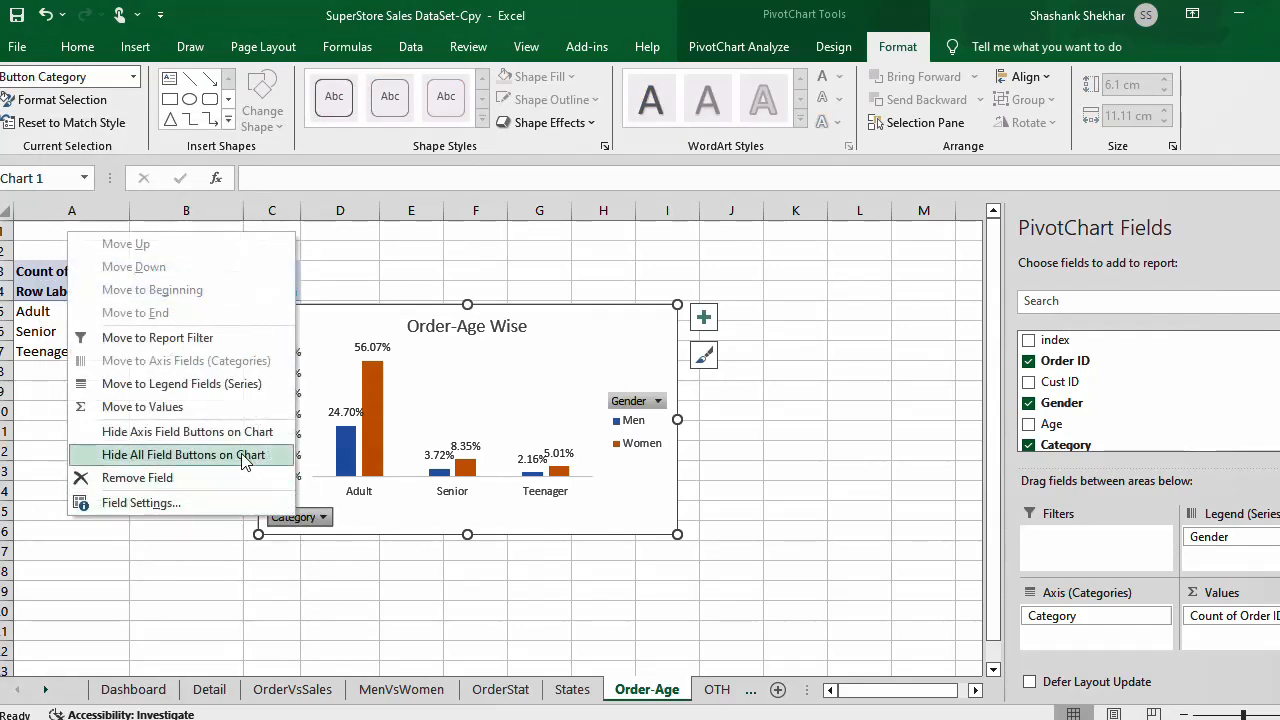
{"action": "left_click", "coordinate": [215, 455]}
{"action": "left_click", "coordinate": [440, 576]}
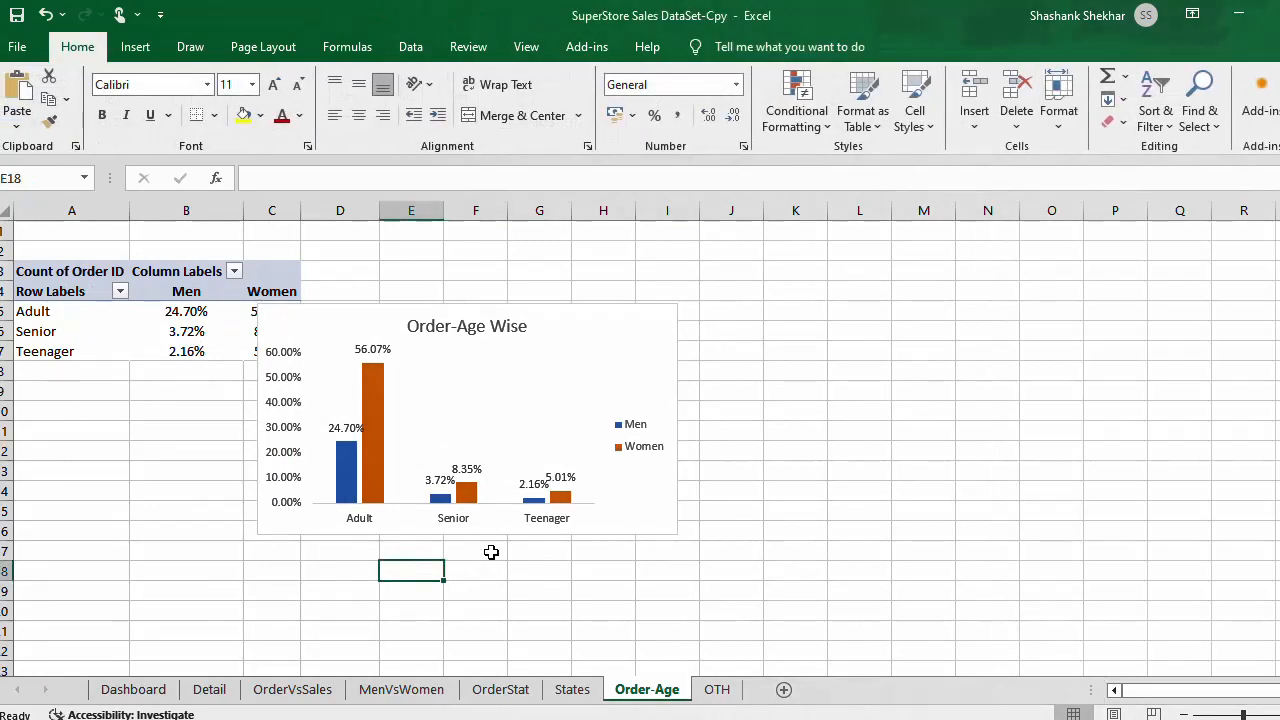
Step: Move the Order-Age Wise chart to the Dashboard sheet and place it beside the State wise Contributer chart
{"action": "left_click", "coordinate": [679, 513]}
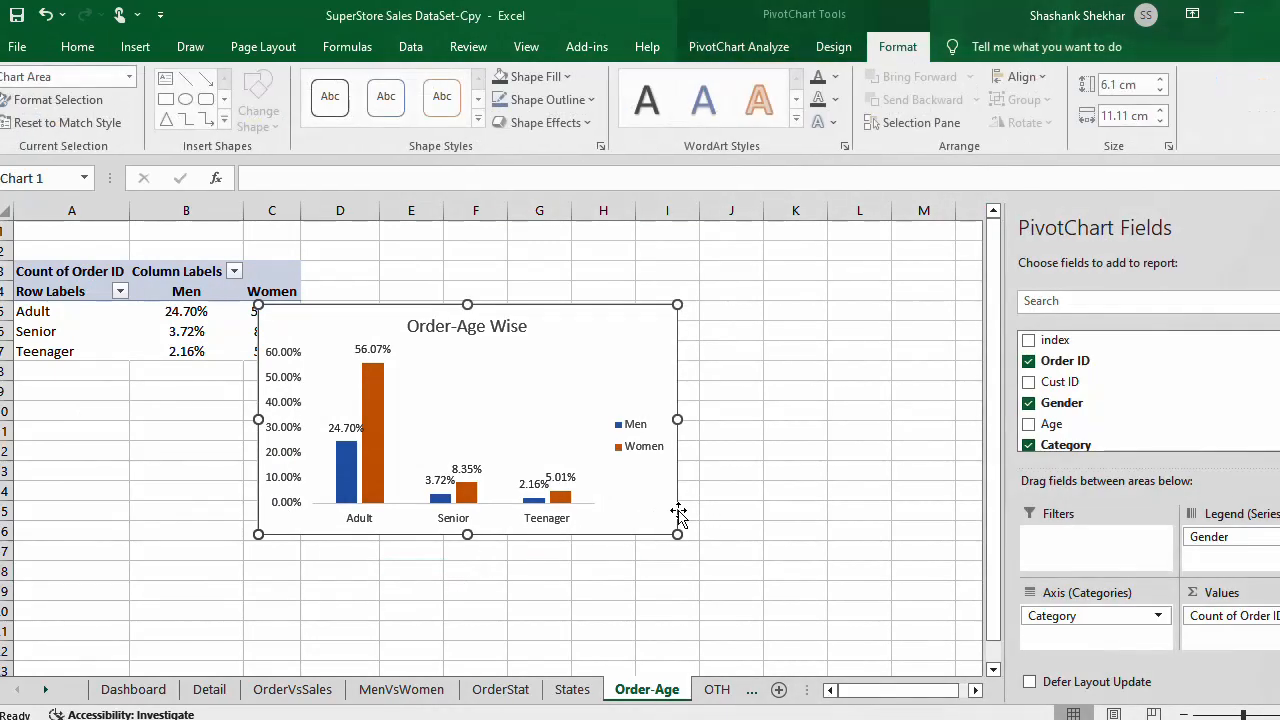
{"action": "key", "text": "Delete"}
{"action": "left_click", "coordinate": [160, 692]}
{"action": "left_click", "coordinate": [680, 580]}
{"action": "key", "text": "ctrl+v"}
{"action": "left_click_drag", "start_coordinate": [790, 605], "coordinate": [665, 515]}
Step: Narrow the State wise Contributer and Order-Age Wise charts and bring the Order-Age Wise chart right next to the state chart
{"action": "left_click", "coordinate": [463, 522]}
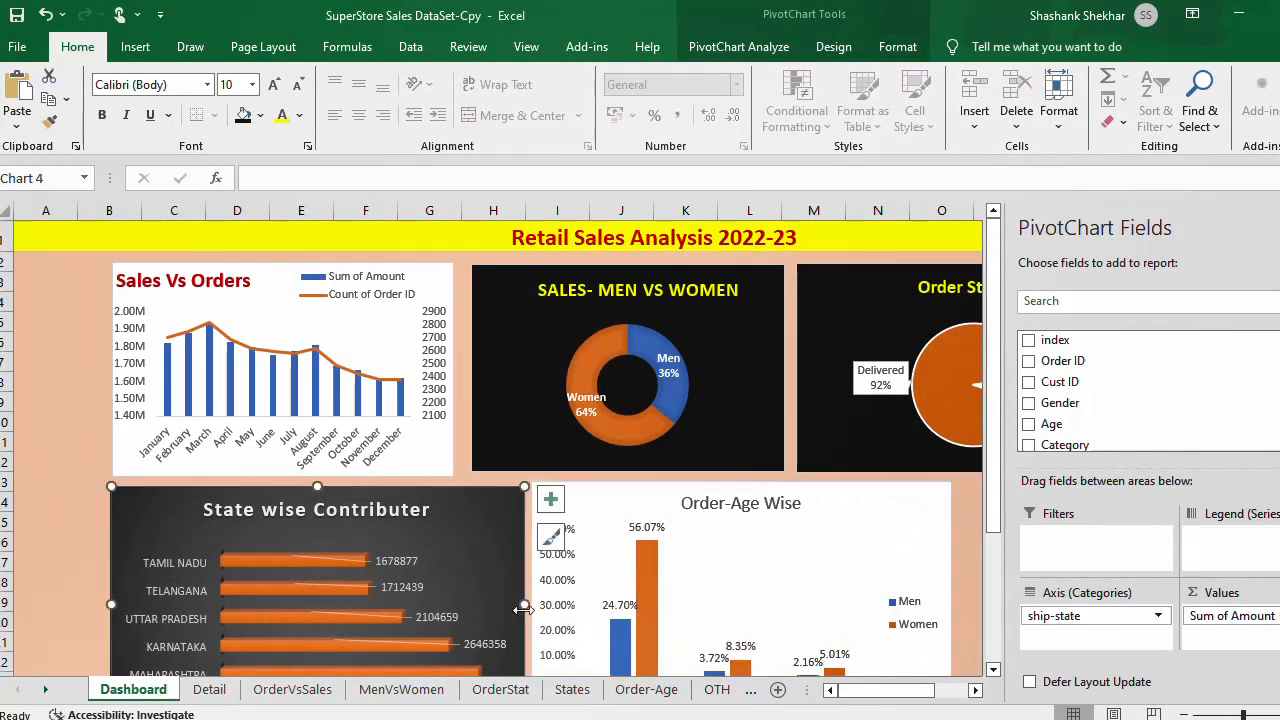
{"action": "left_click_drag", "start_coordinate": [524, 604], "coordinate": [480, 600]}
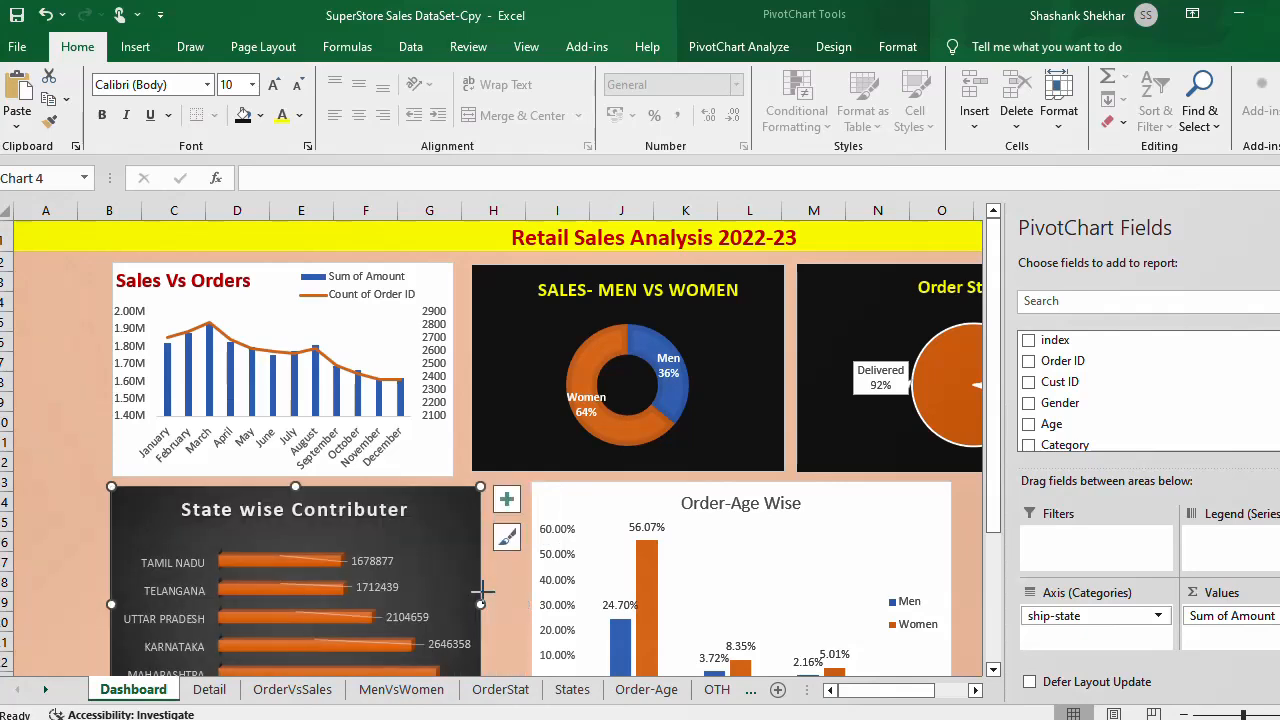
{"action": "left_click", "coordinate": [791, 572]}
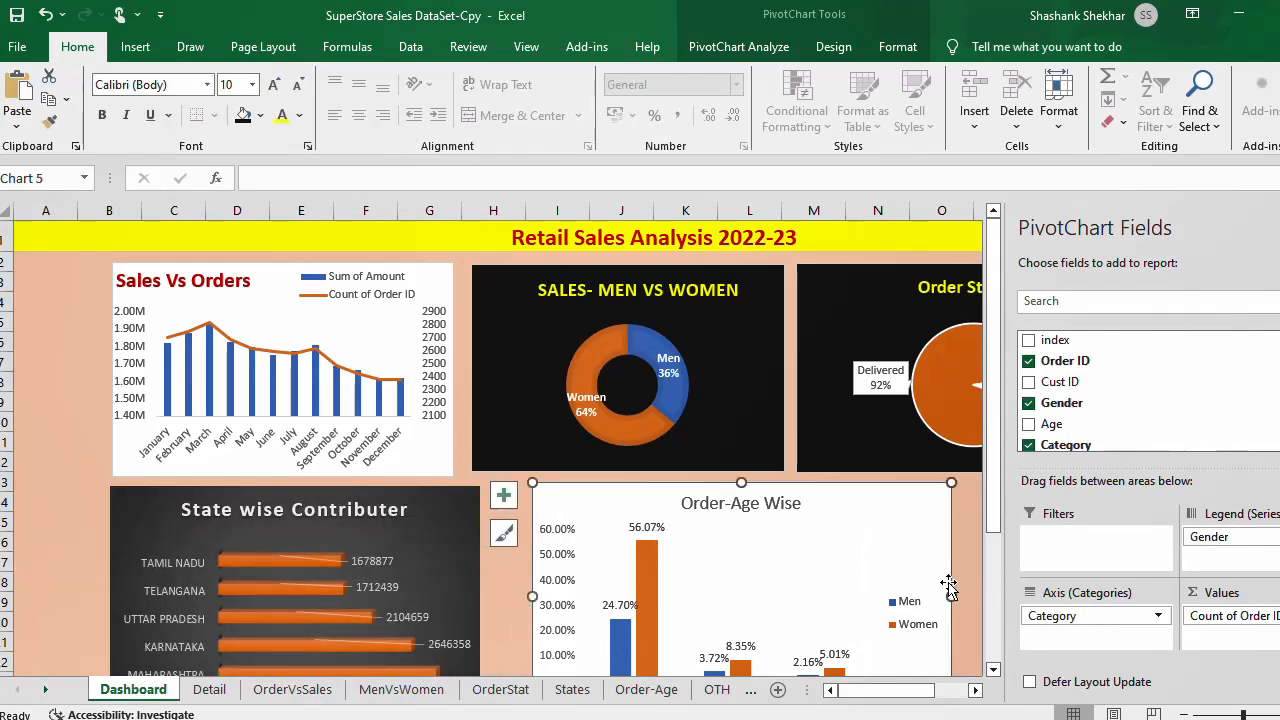
{"action": "left_click_drag", "start_coordinate": [955, 598], "coordinate": [920, 597]}
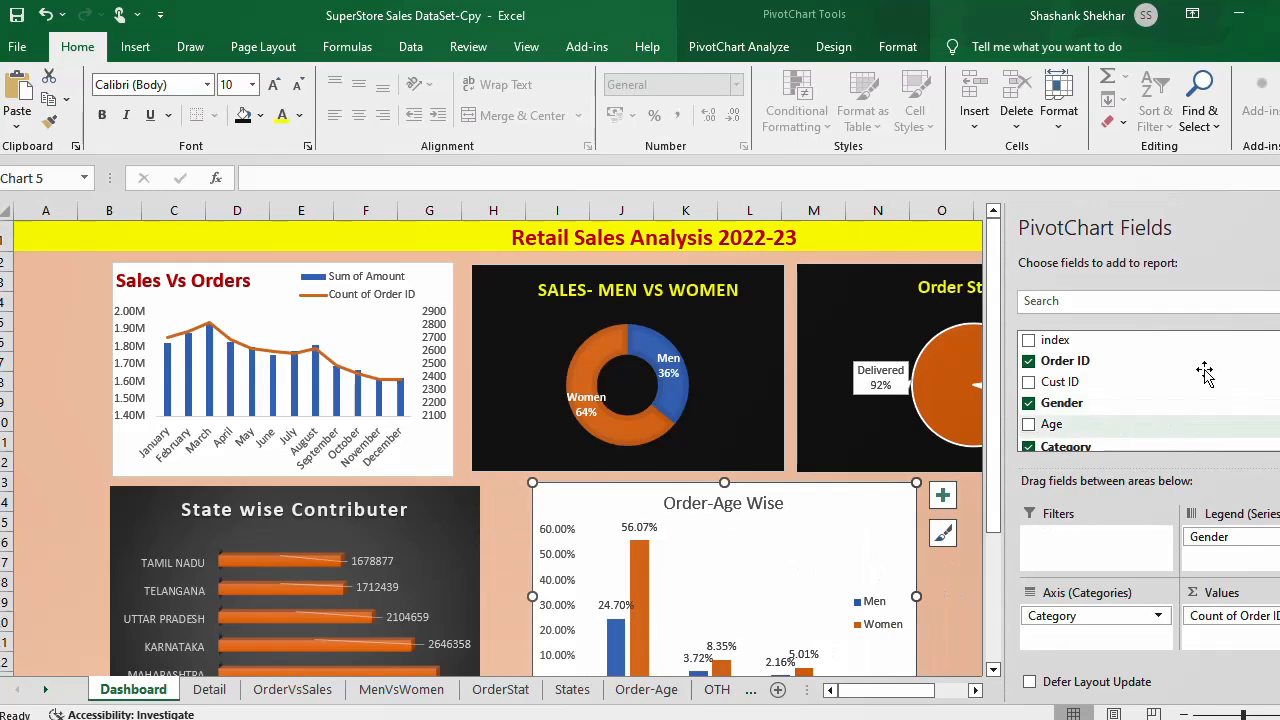
{"action": "left_click", "coordinate": [1279, 228]}
{"action": "left_click_drag", "start_coordinate": [851, 540], "coordinate": [804, 537]}
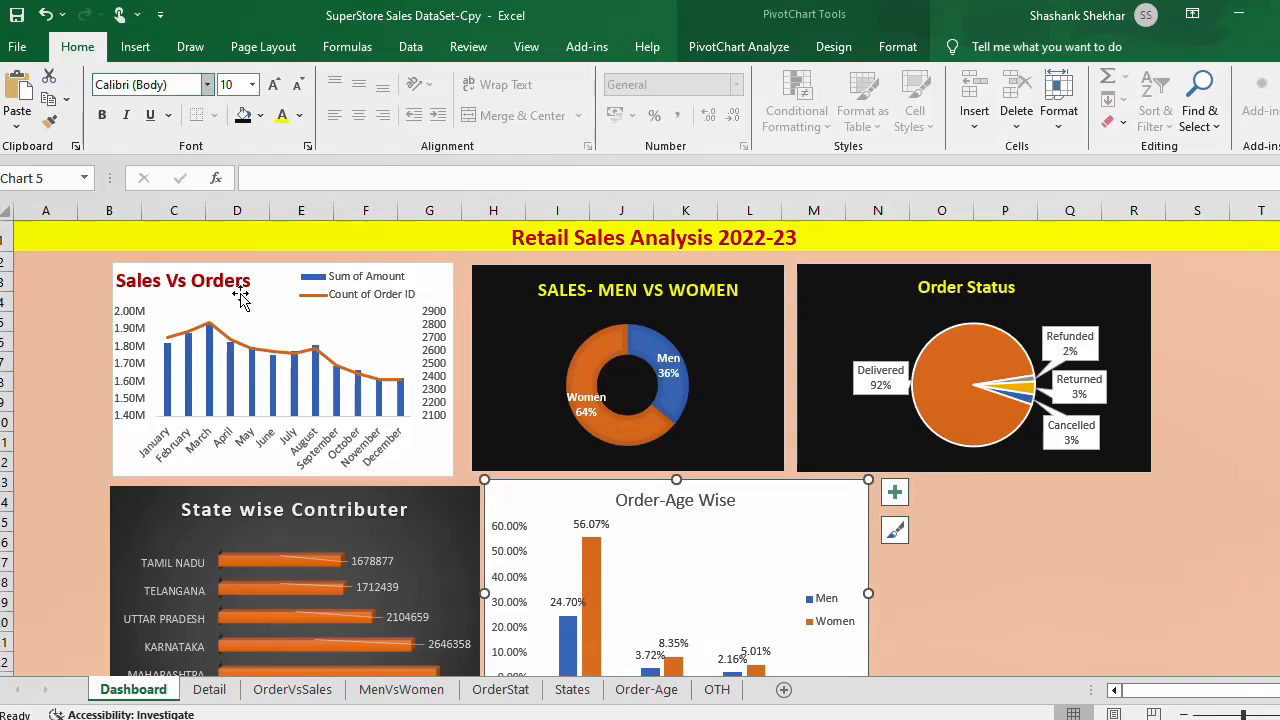
Step: Narrow the Order-Age Wise chart slightly and lower its upper edge to line up with the State wise Contributer chart
{"action": "left_click", "coordinate": [69, 334]}
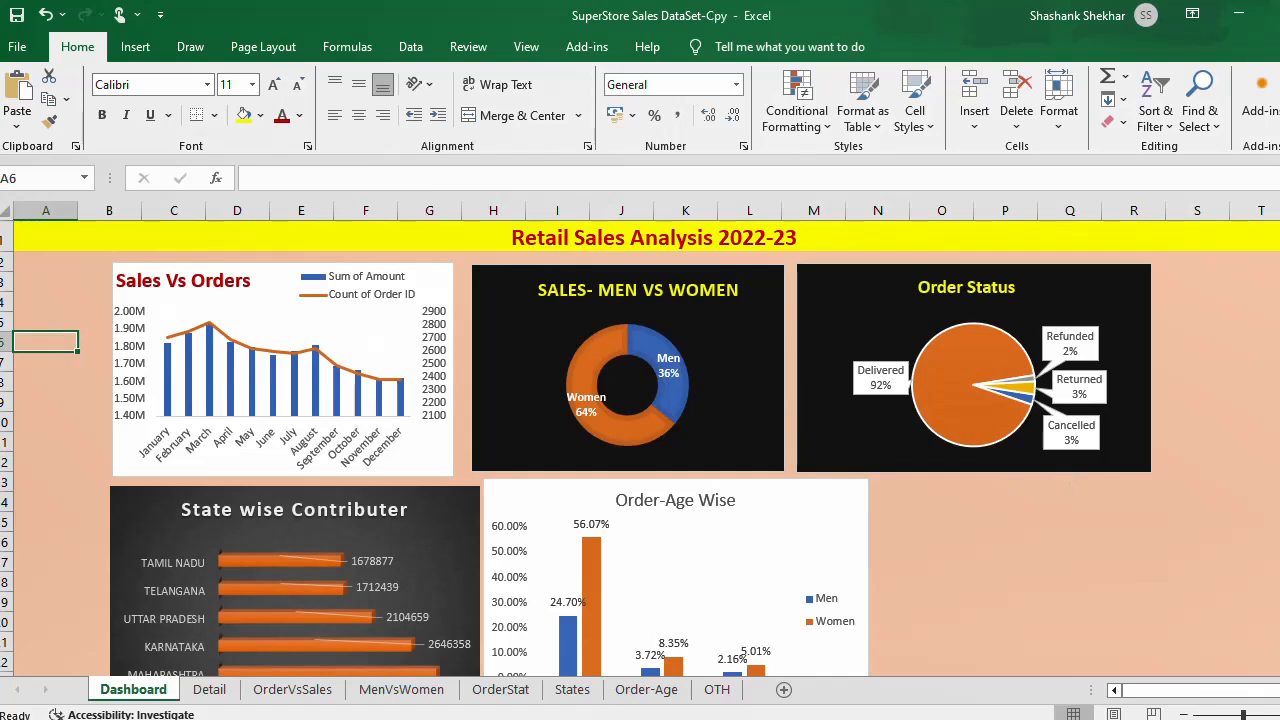
{"action": "left_click", "coordinate": [811, 543]}
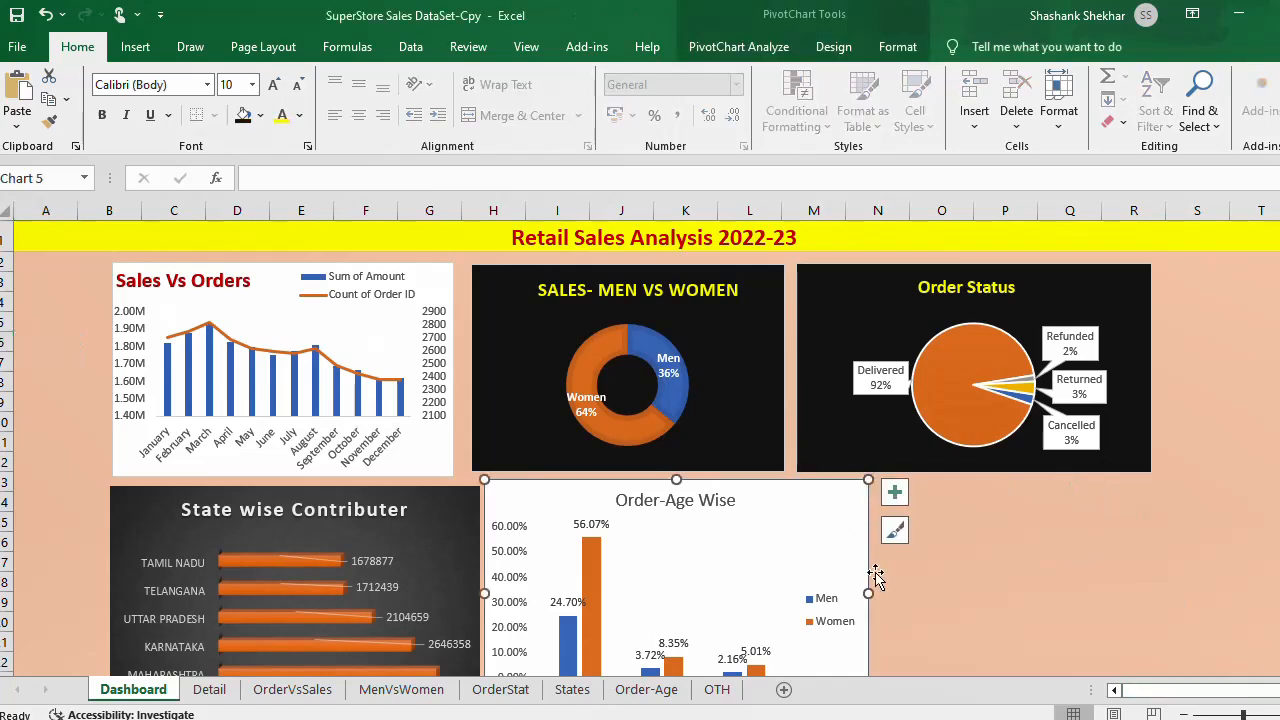
{"action": "left_click_drag", "start_coordinate": [868, 593], "coordinate": [855, 593]}
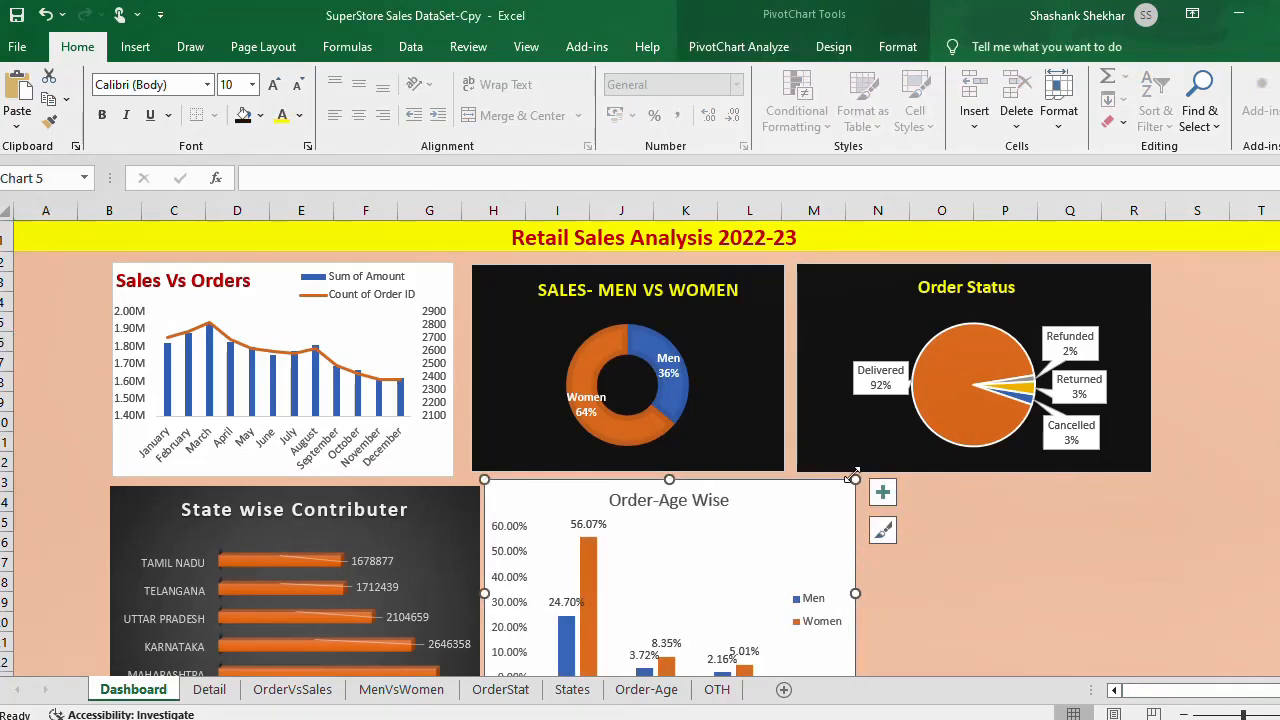
{"action": "left_click_drag", "start_coordinate": [854, 481], "coordinate": [843, 489]}
{"action": "left_click", "coordinate": [965, 527]}
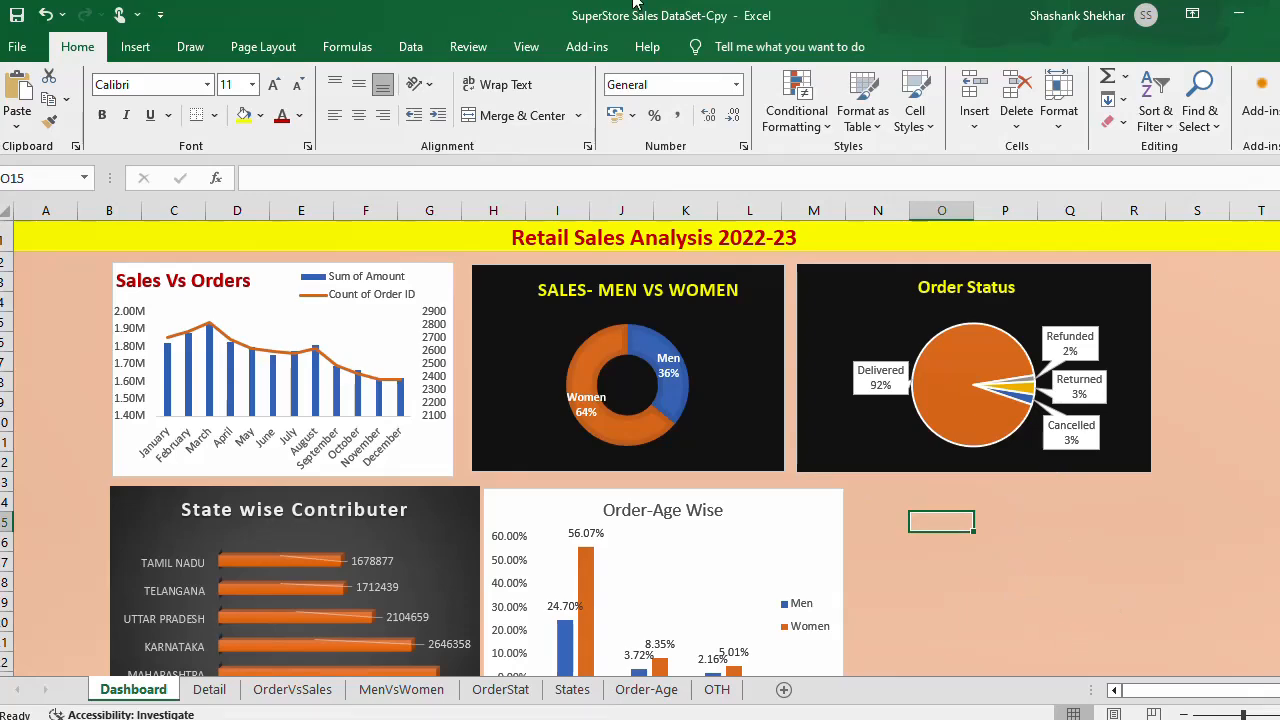
Step: Create a PivotTable from the Detail sheet data on a new worksheet
{"action": "key", "text": "ctrl+Page_Down"}
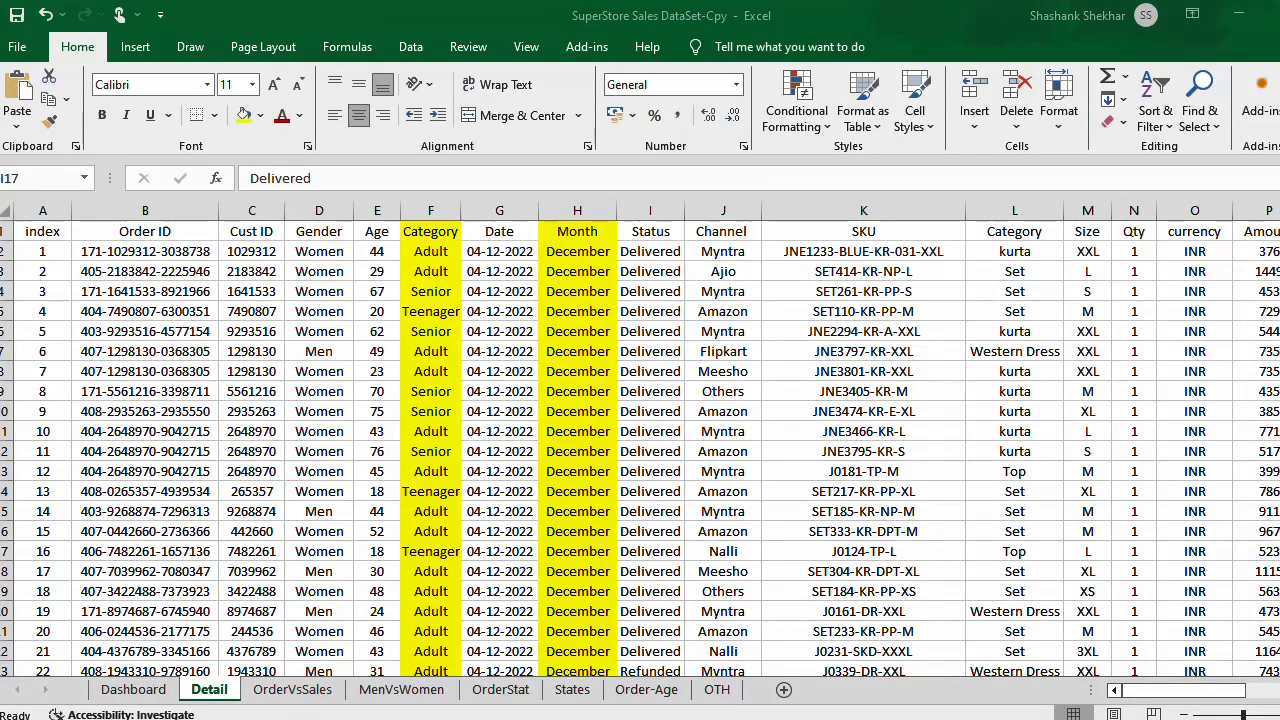
{"action": "left_click", "coordinate": [133, 46]}
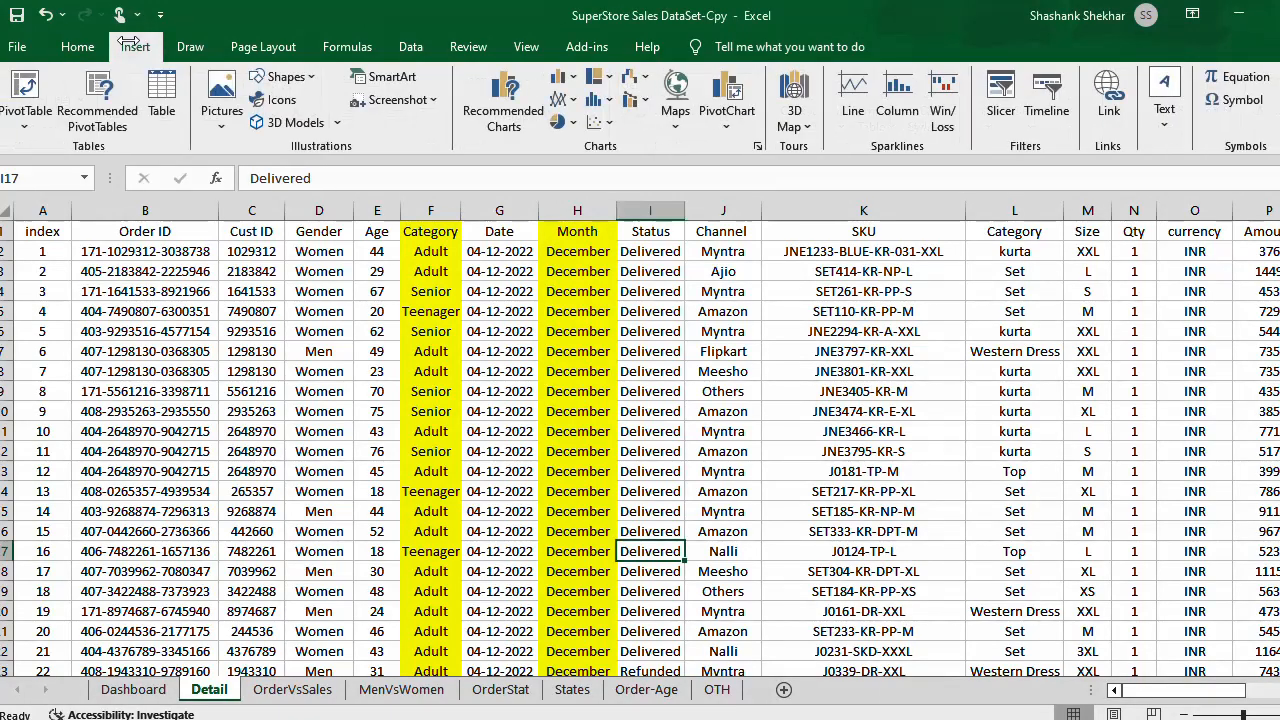
{"action": "left_click", "coordinate": [25, 118]}
{"action": "left_click", "coordinate": [55, 166]}
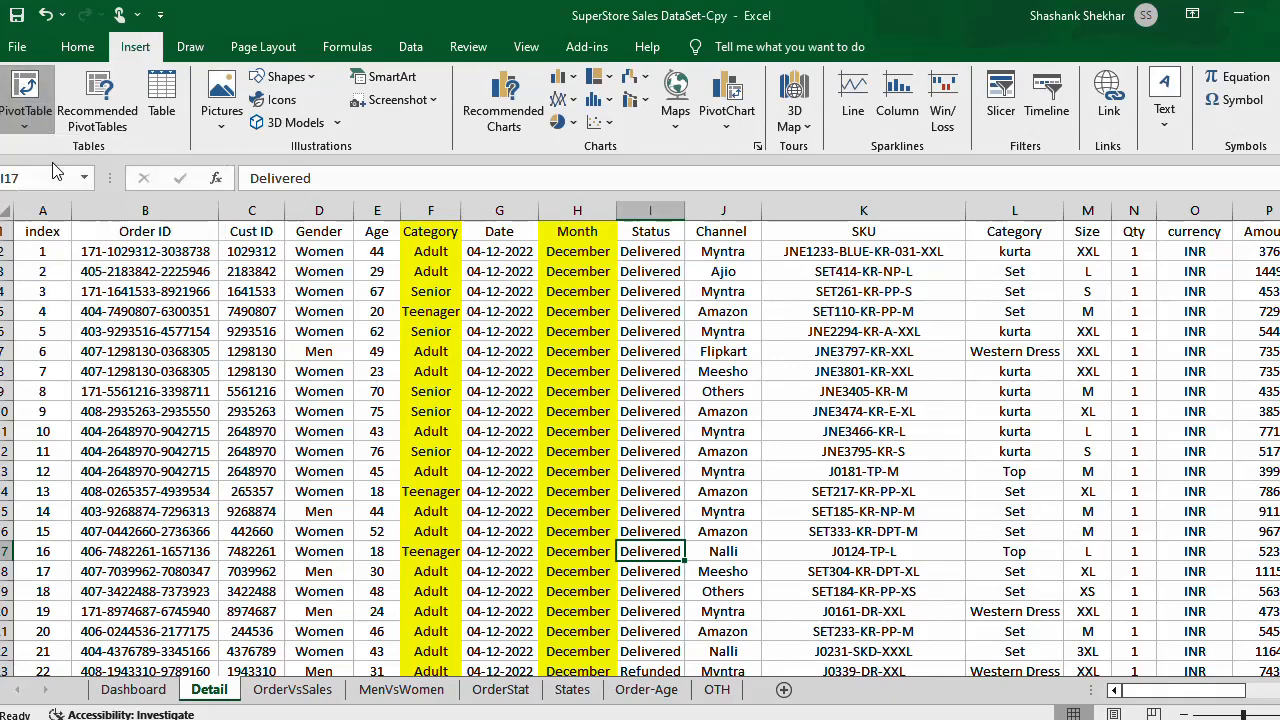
{"action": "left_click", "coordinate": [672, 568]}
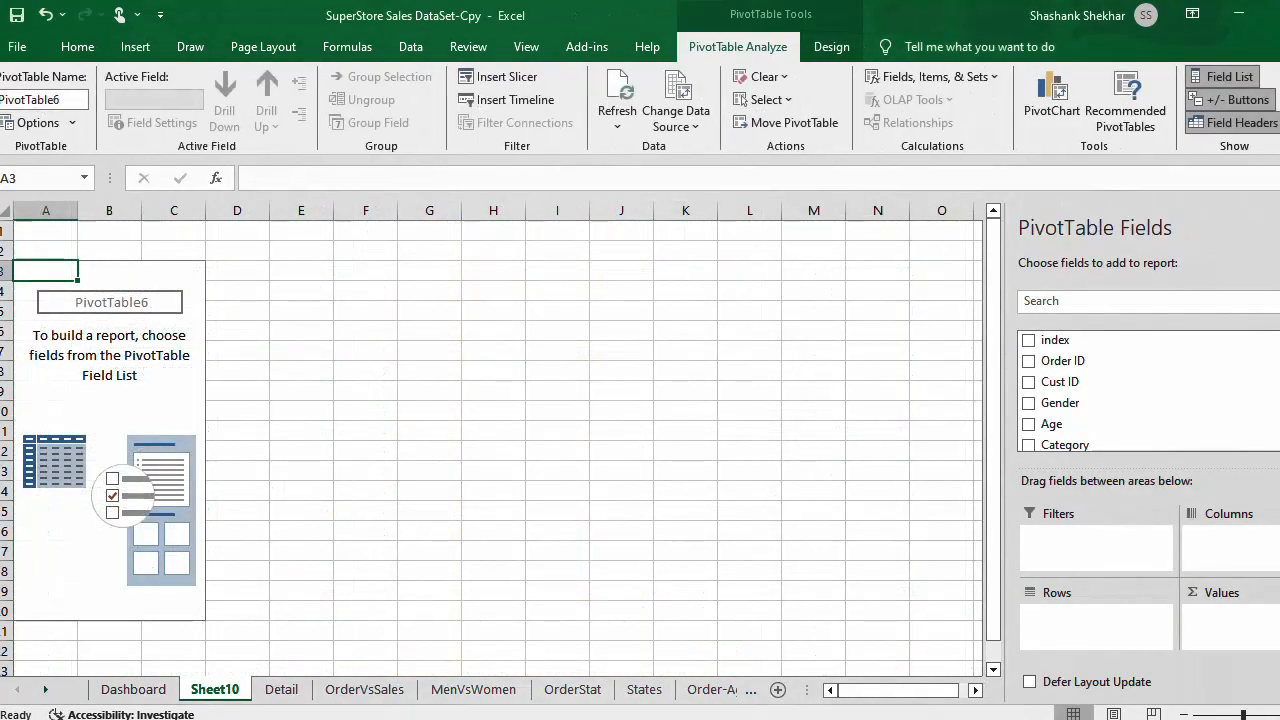
Step: Move the new pivot table sheet to directly after the Order-Age sheet and rename it BrandWiseOrder
{"action": "left_click_drag", "start_coordinate": [323, 705], "coordinate": [646, 700]}
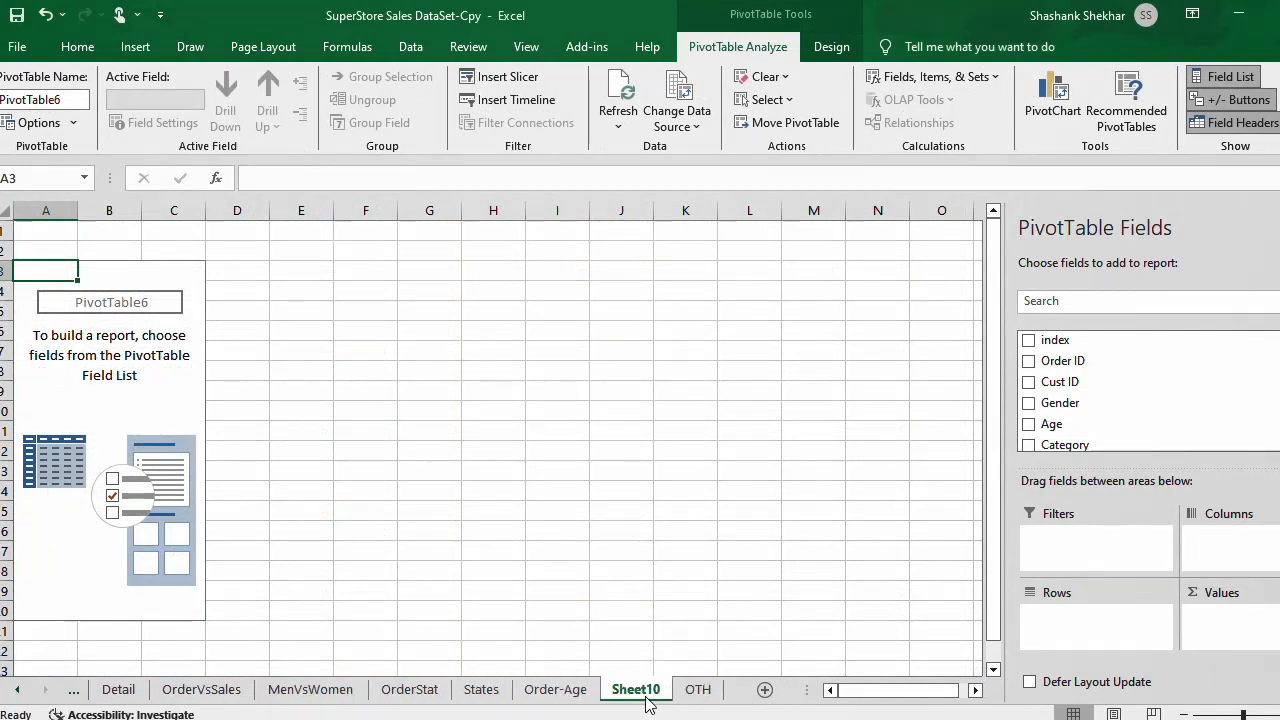
{"action": "right_click", "coordinate": [646, 698]}
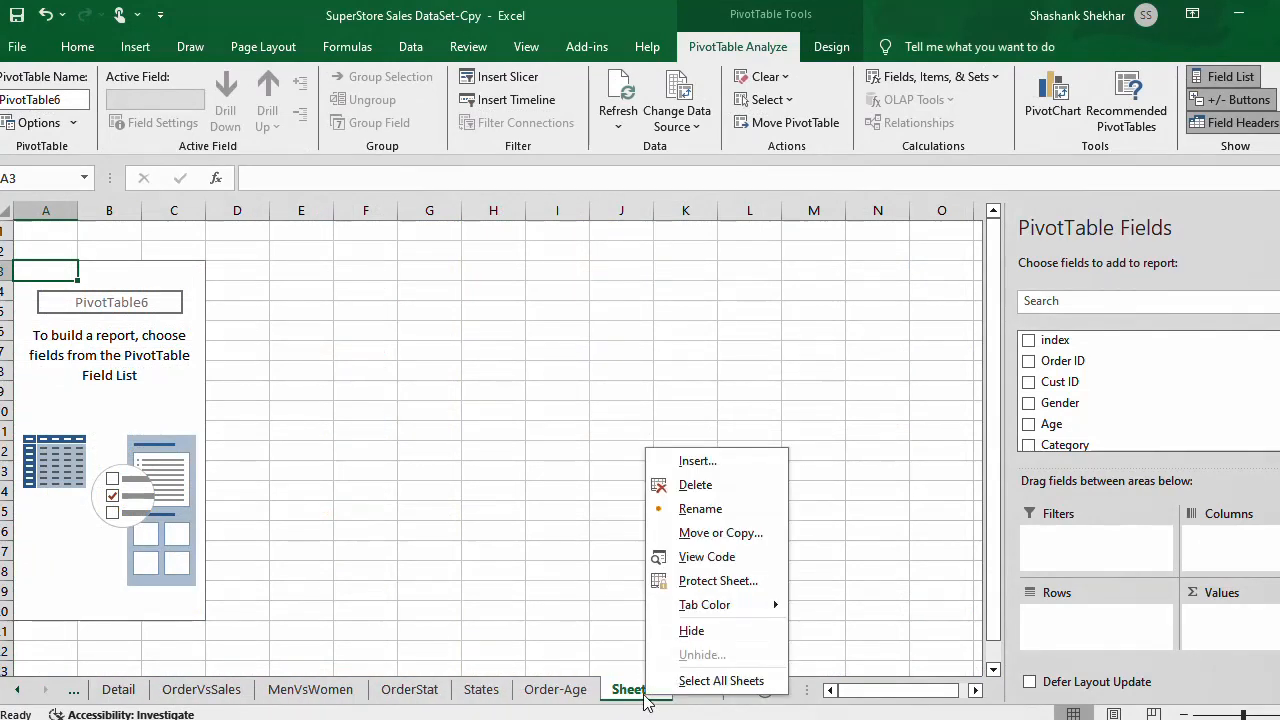
{"action": "left_click", "coordinate": [700, 509]}
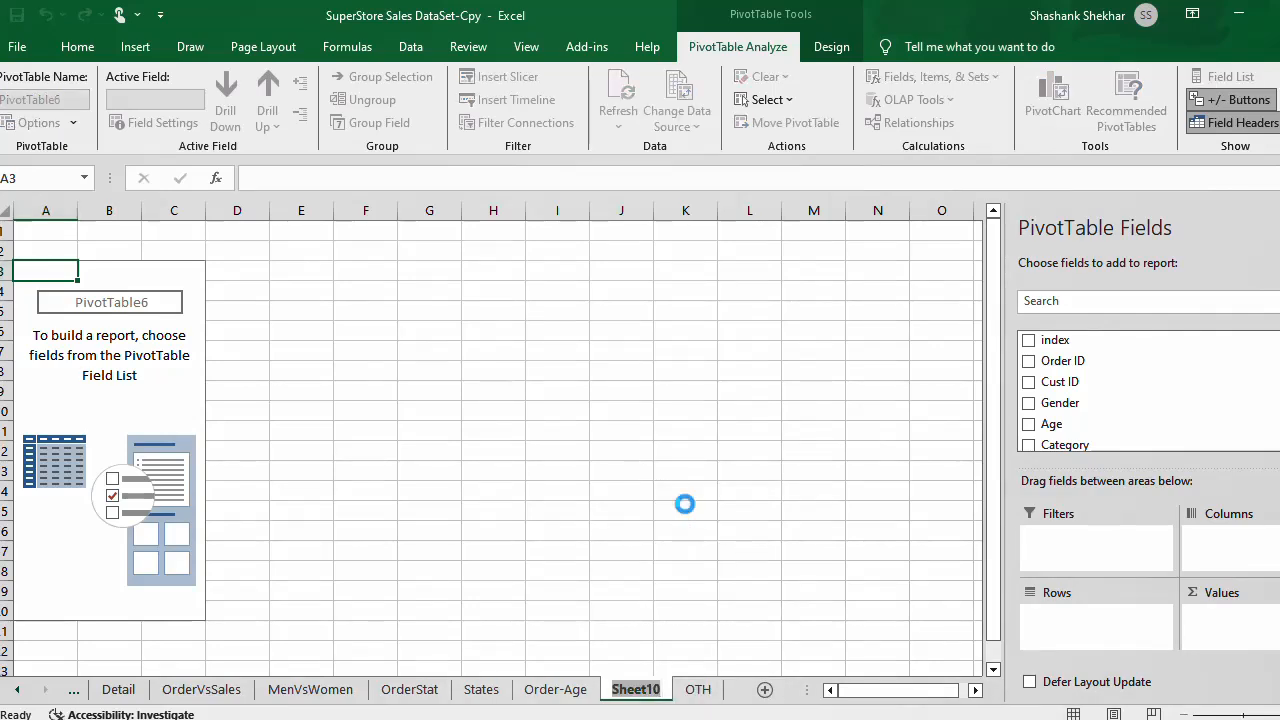
{"action": "type", "text": "BrandWise"}
{"action": "key", "text": "Return"}
{"action": "type", "text": "Order"}
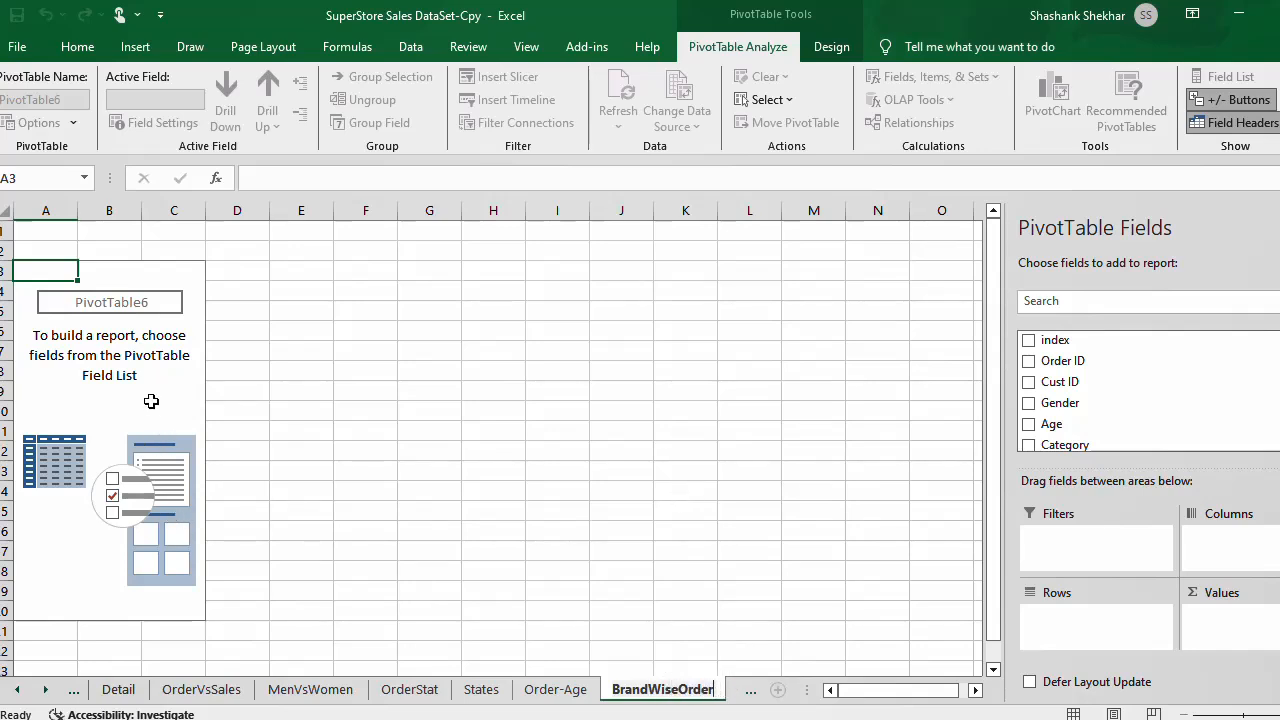
{"action": "left_click", "coordinate": [149, 395]}
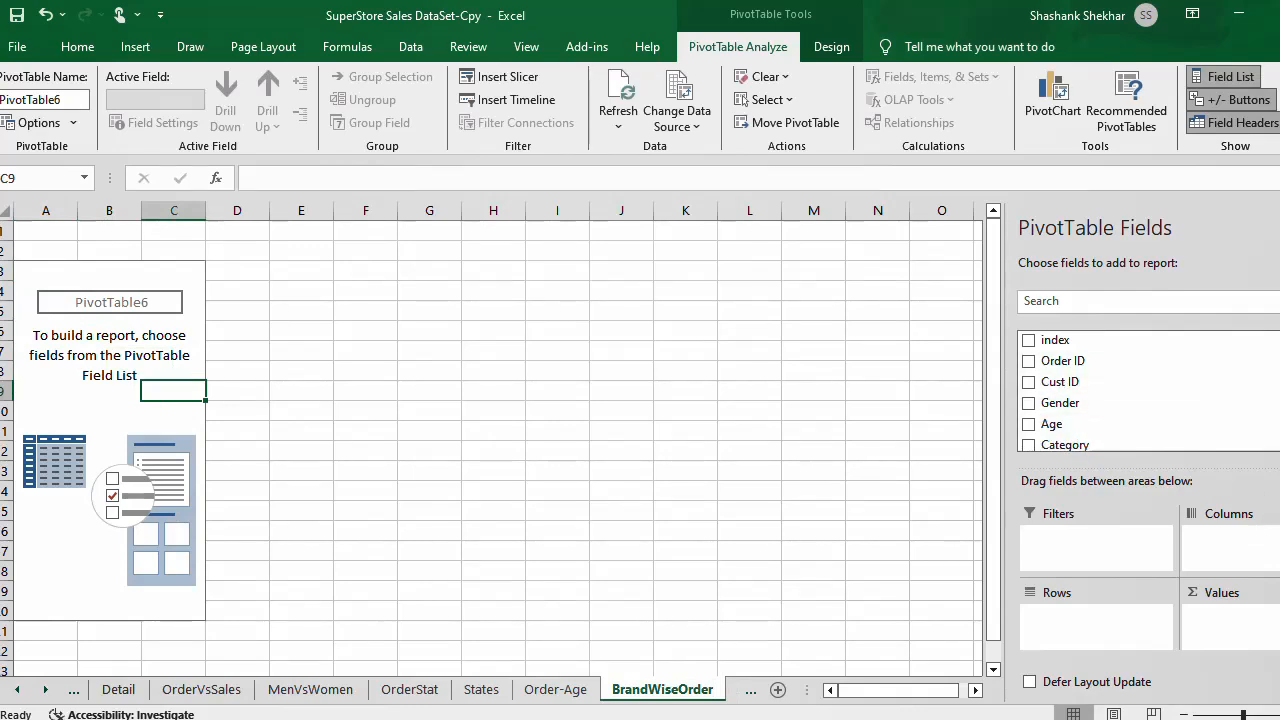
Step: Build the pivot table with Channel as rows and the count of Order ID as values
{"action": "scroll", "coordinate": [1148, 390], "scroll_direction": "down", "scroll_amount": 6}
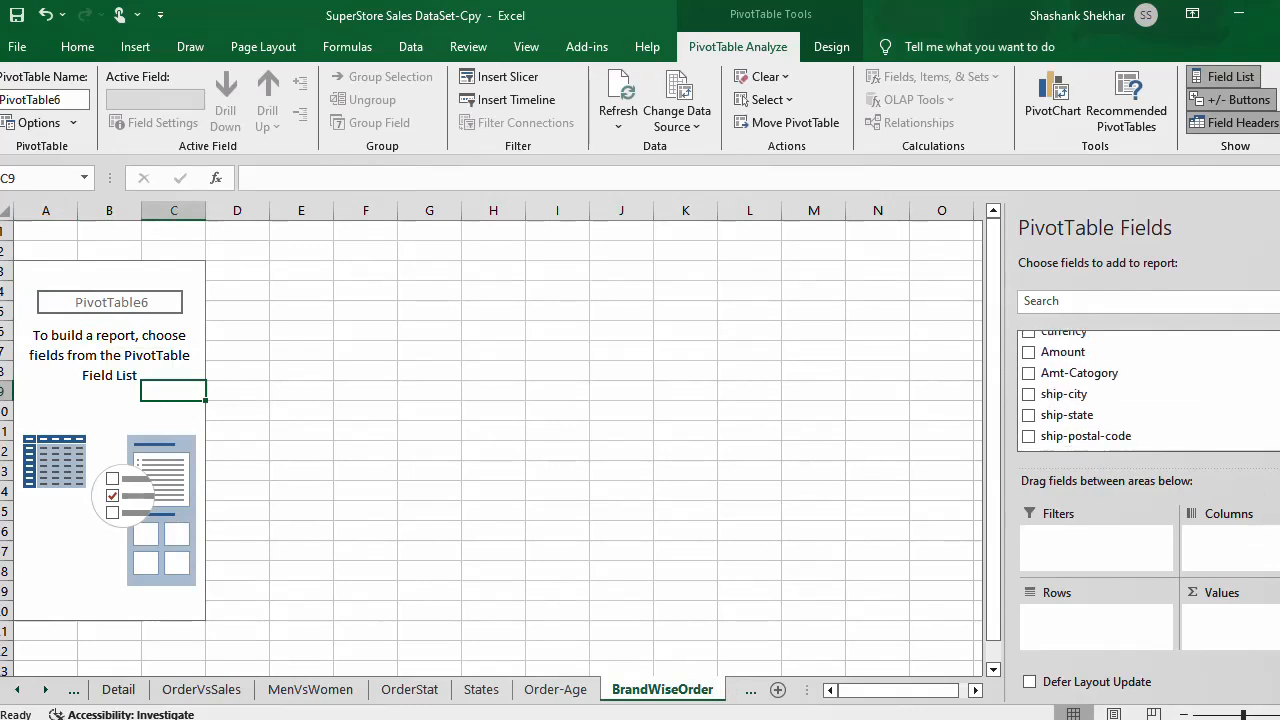
{"action": "scroll", "coordinate": [1148, 390], "scroll_direction": "up", "scroll_amount": 2}
{"action": "scroll", "coordinate": [1148, 390], "scroll_direction": "up", "scroll_amount": 2}
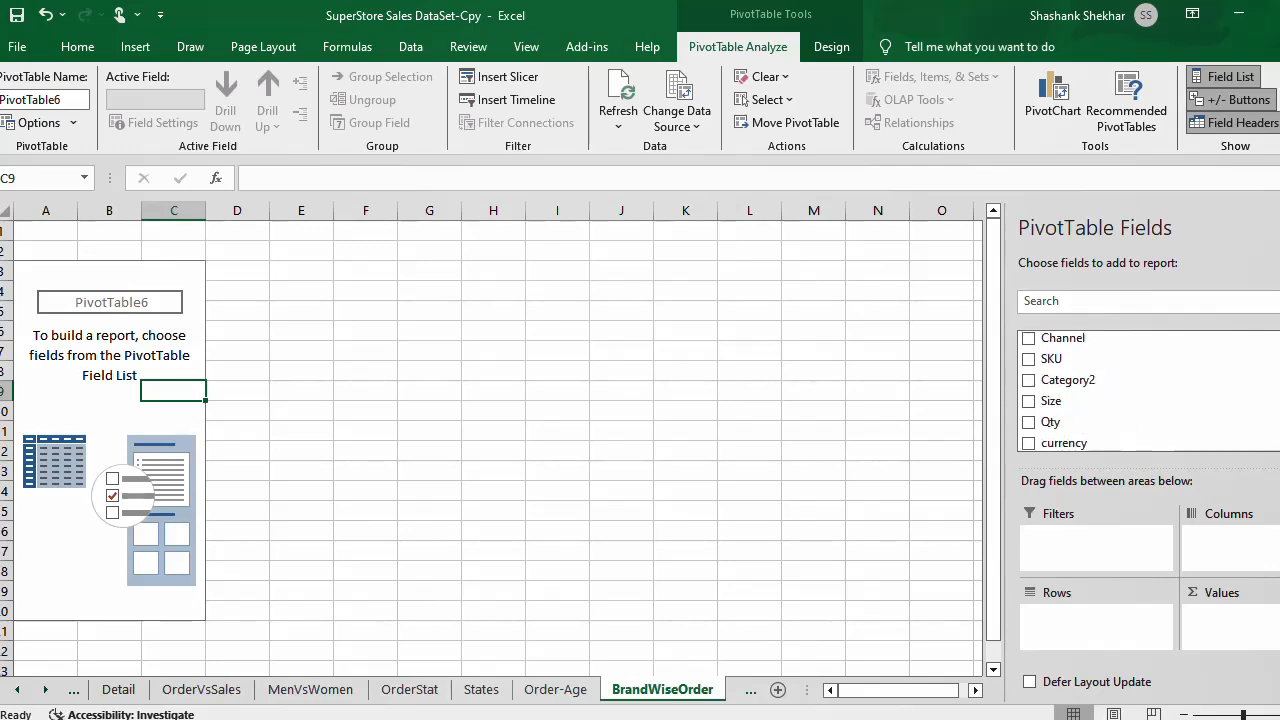
{"action": "left_click_drag", "start_coordinate": [1060, 366], "coordinate": [1080, 632]}
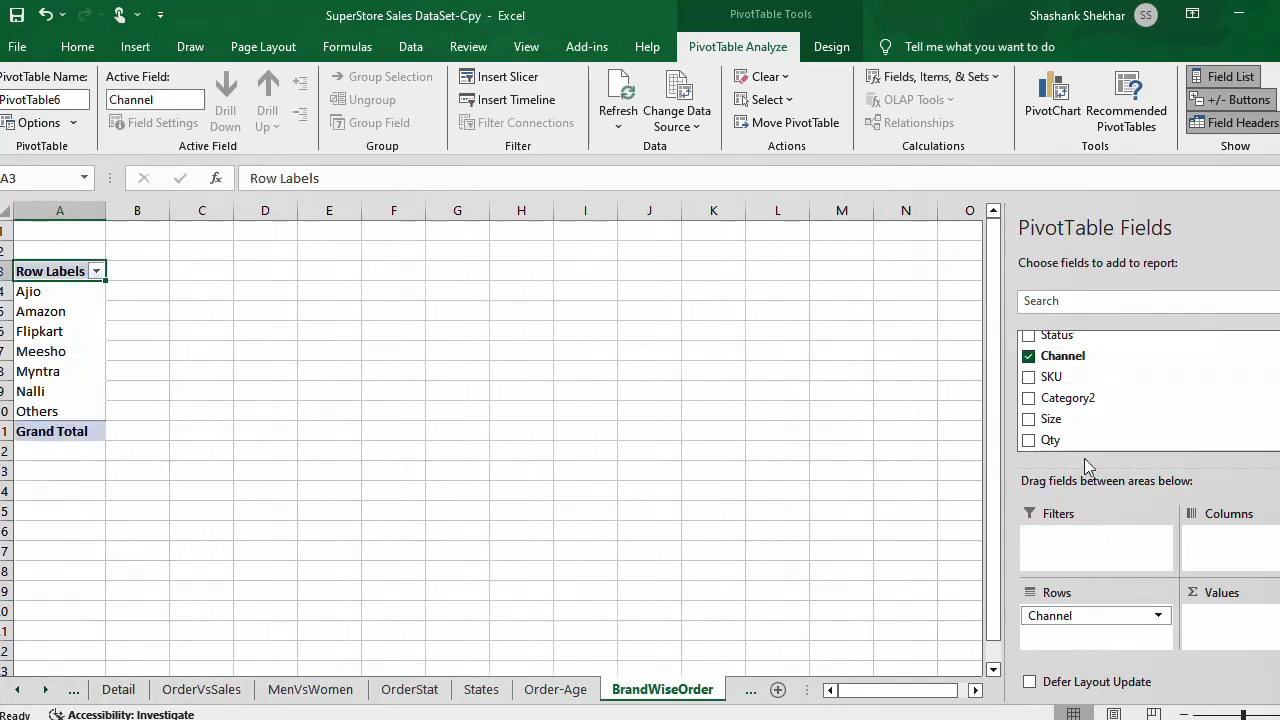
{"action": "scroll", "coordinate": [1100, 376], "scroll_direction": "up", "scroll_amount": 4}
{"action": "left_click_drag", "start_coordinate": [1065, 361], "coordinate": [1223, 625]}
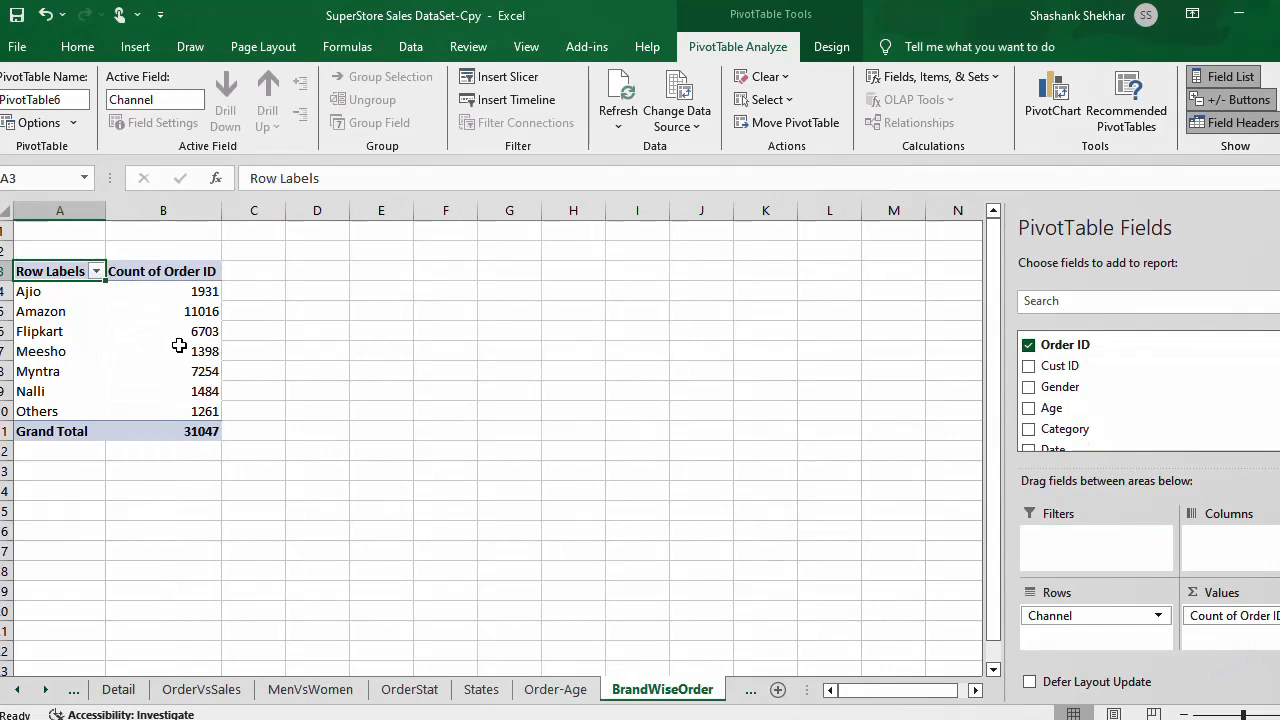
{"action": "left_click_drag", "start_coordinate": [202, 291], "coordinate": [198, 380]}
Step: Turn off the grand totals for rows and columns in the channel pivot table
{"action": "left_click_drag", "start_coordinate": [66, 276], "coordinate": [215, 431]}
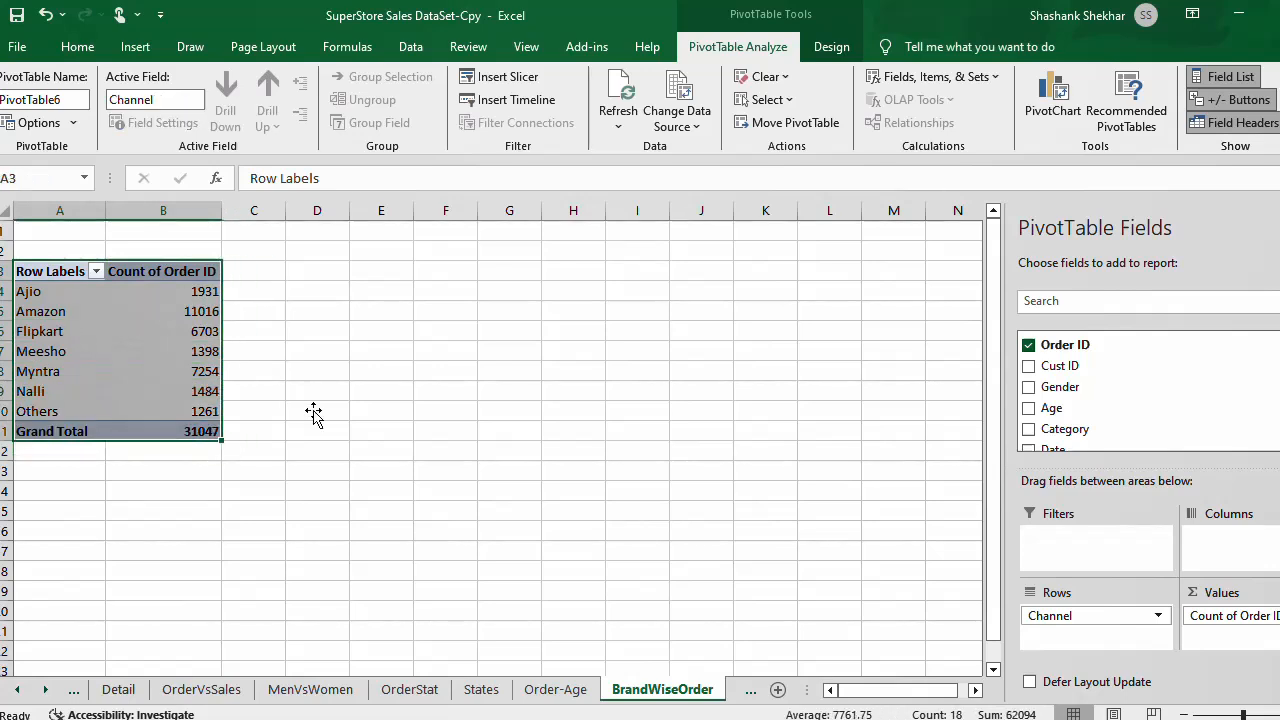
{"action": "left_click", "coordinate": [831, 47]}
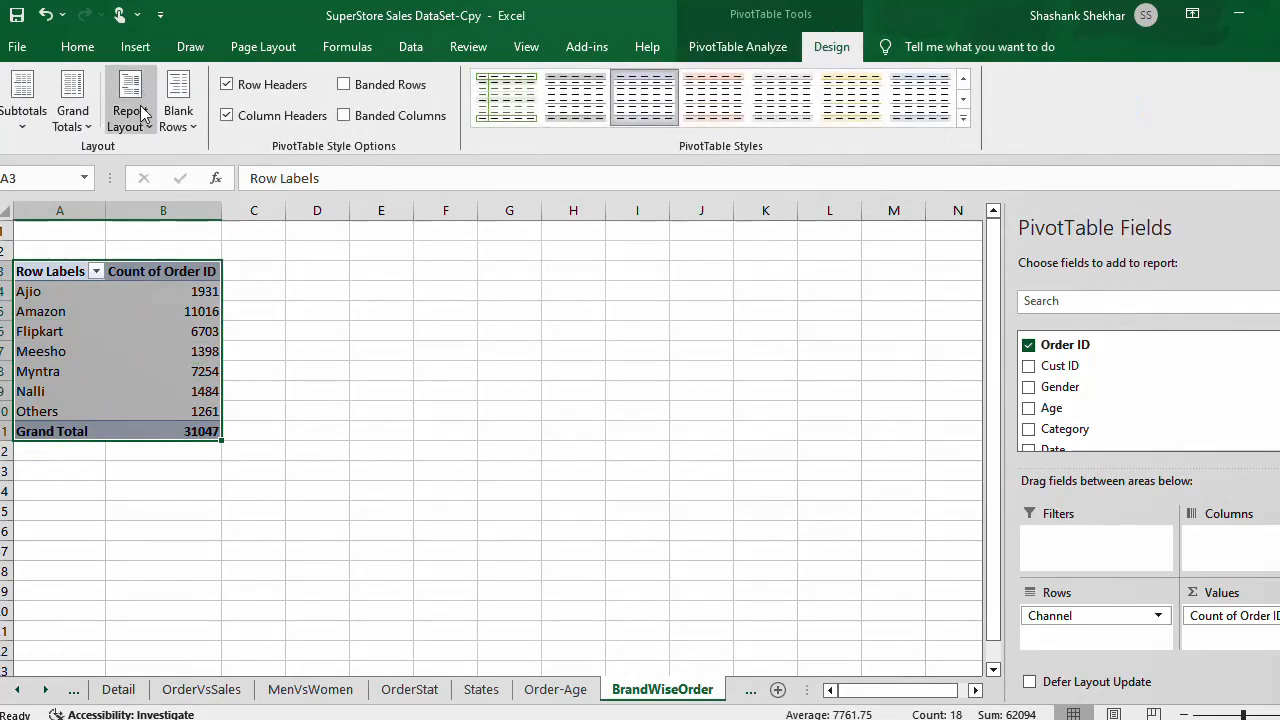
{"action": "left_click", "coordinate": [69, 112]}
{"action": "left_click", "coordinate": [140, 151]}
{"action": "left_click", "coordinate": [265, 403]}
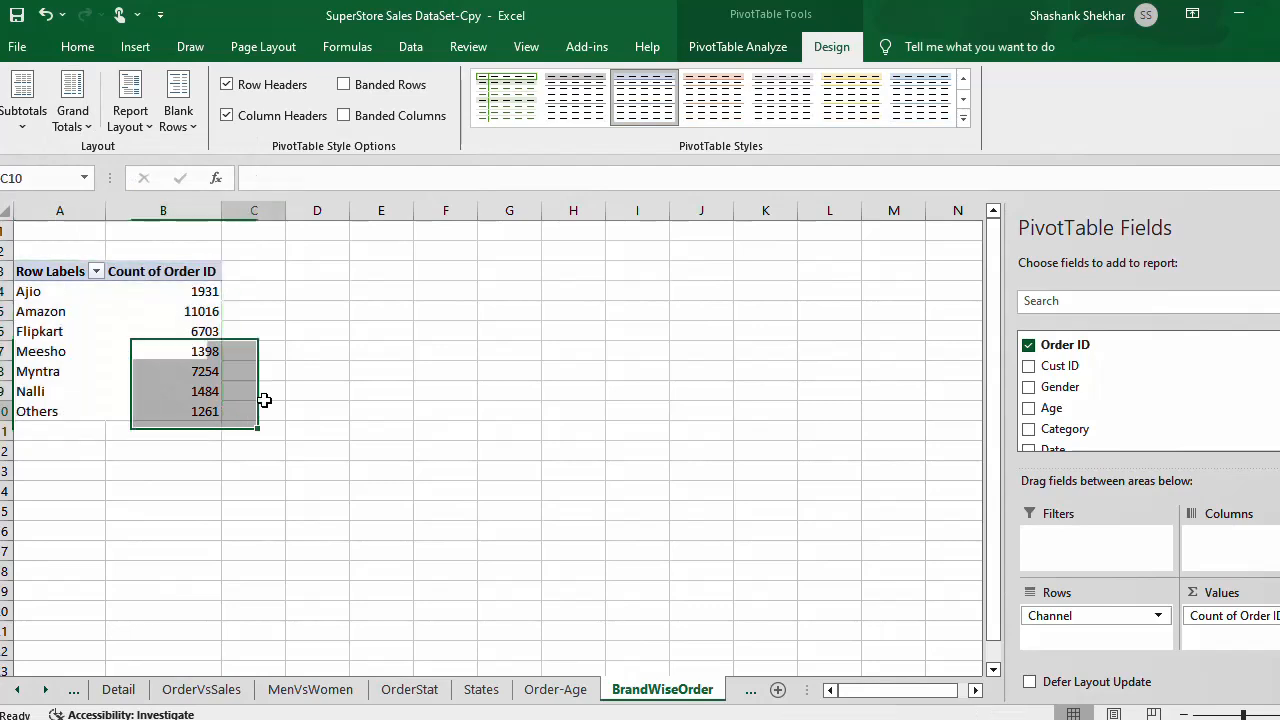
Step: Show the Count of Order ID values as percentages of the total
{"action": "right_click", "coordinate": [199, 308]}
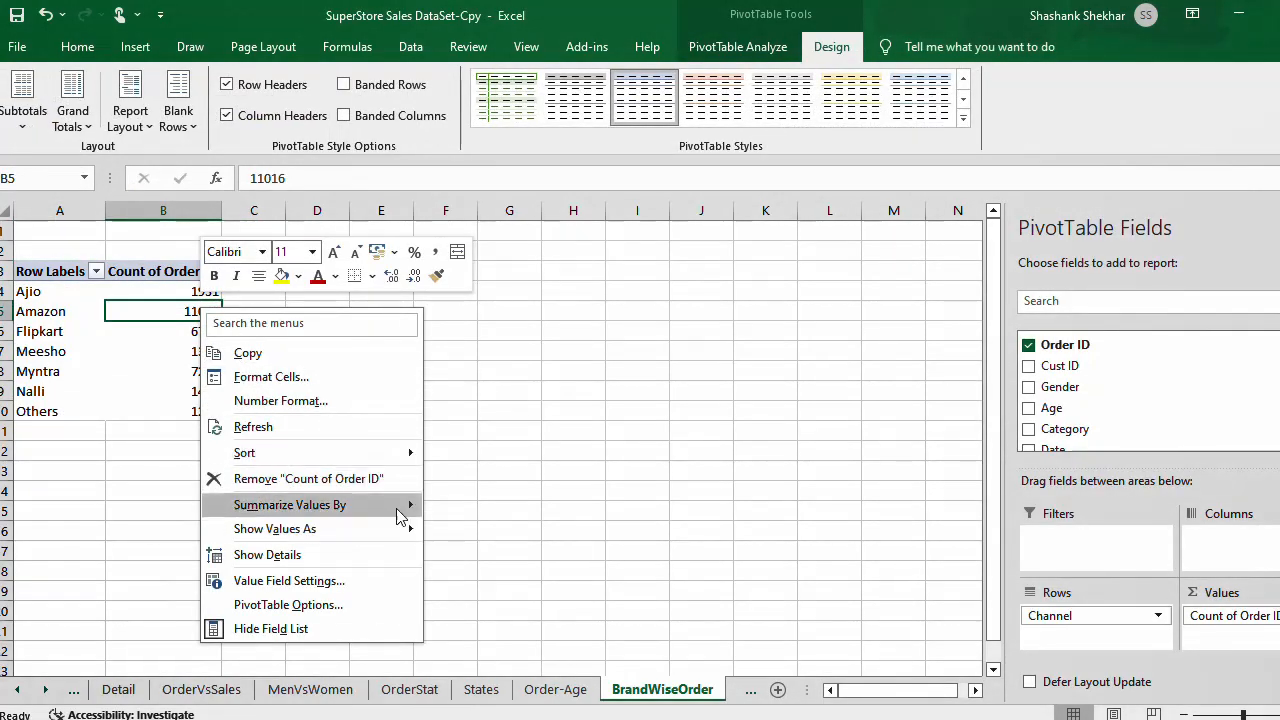
{"action": "mouse_move", "coordinate": [390, 510]}
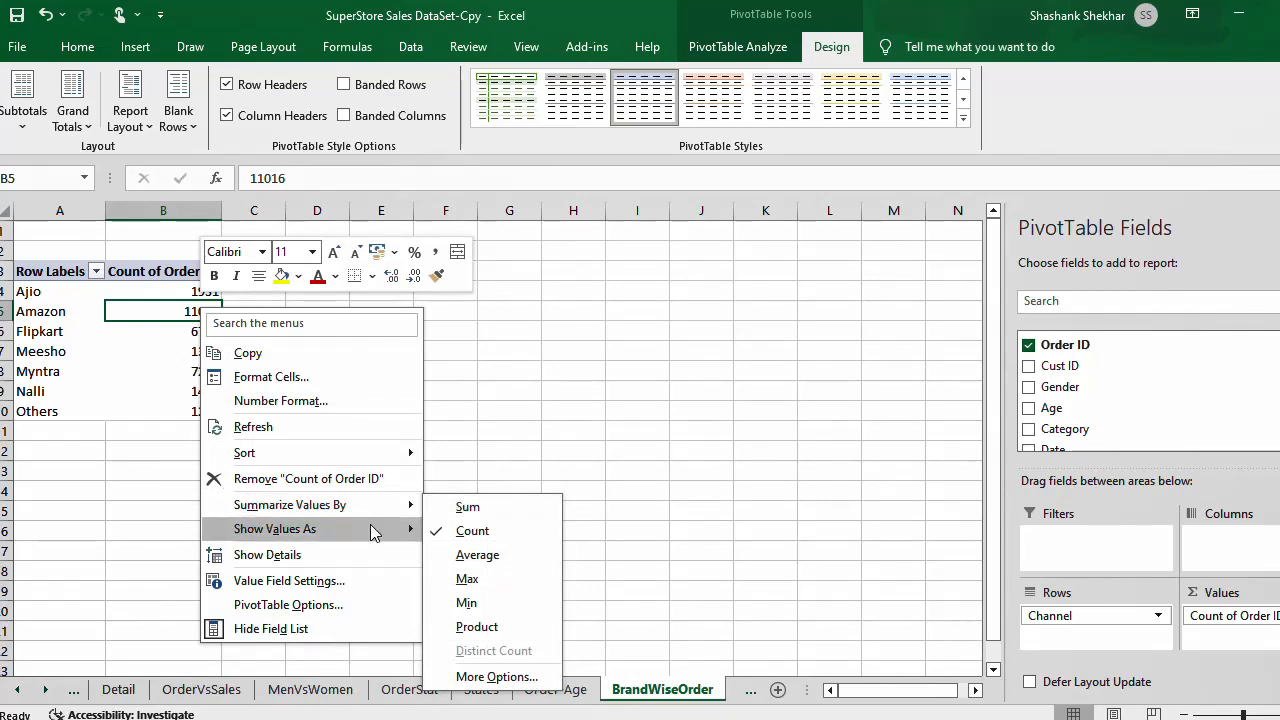
{"action": "left_click", "coordinate": [475, 370]}
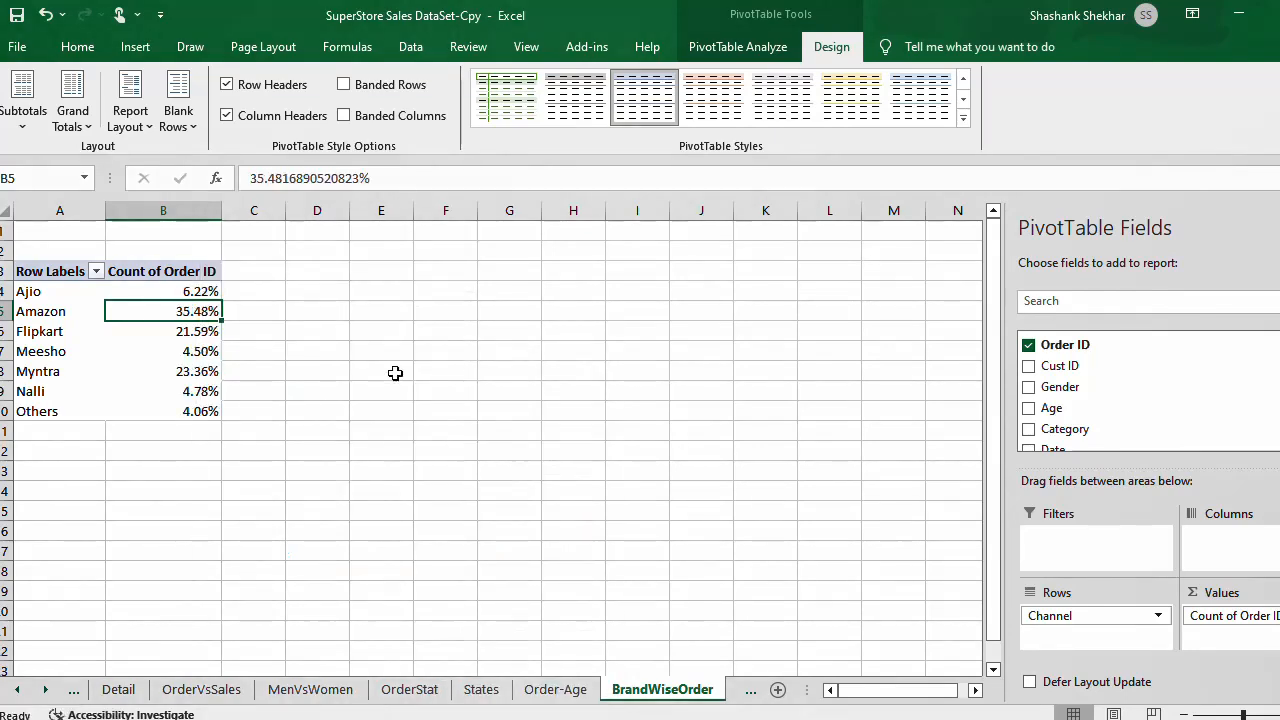
{"action": "left_click", "coordinate": [381, 430]}
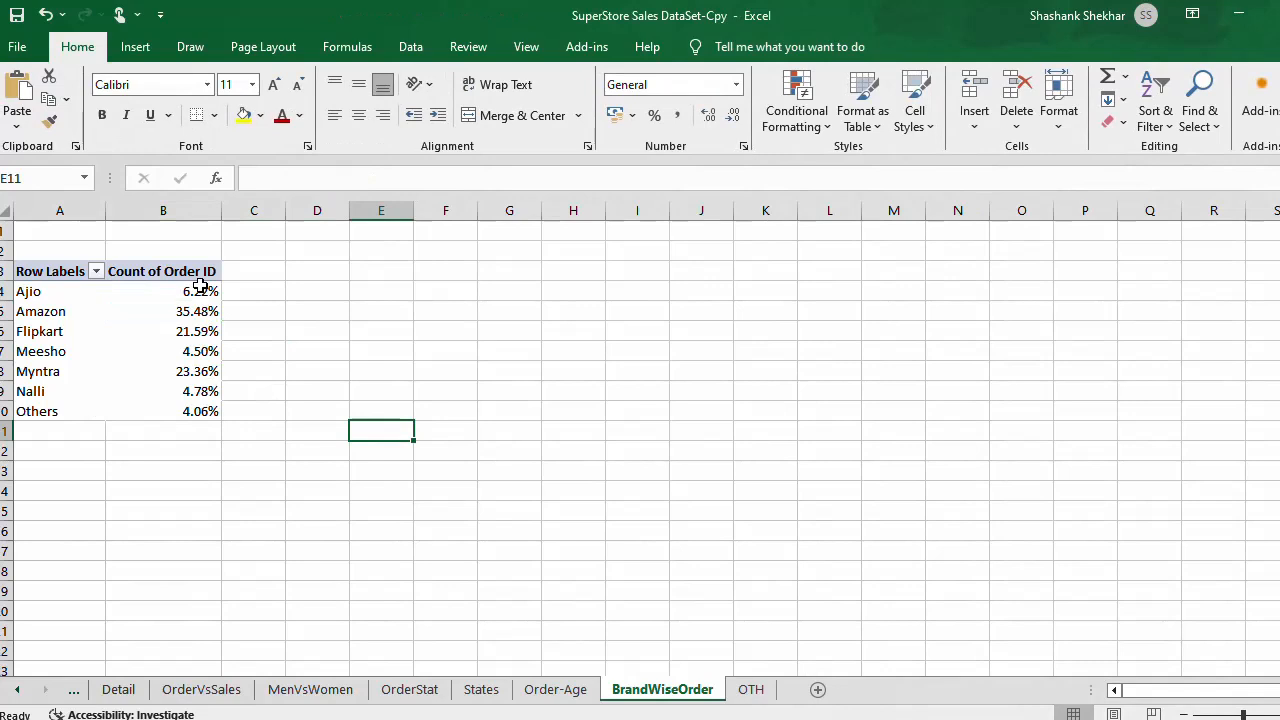
Step: Format the channel percentages in the pivot table to one decimal place
{"action": "left_click_drag", "start_coordinate": [187, 295], "coordinate": [206, 409]}
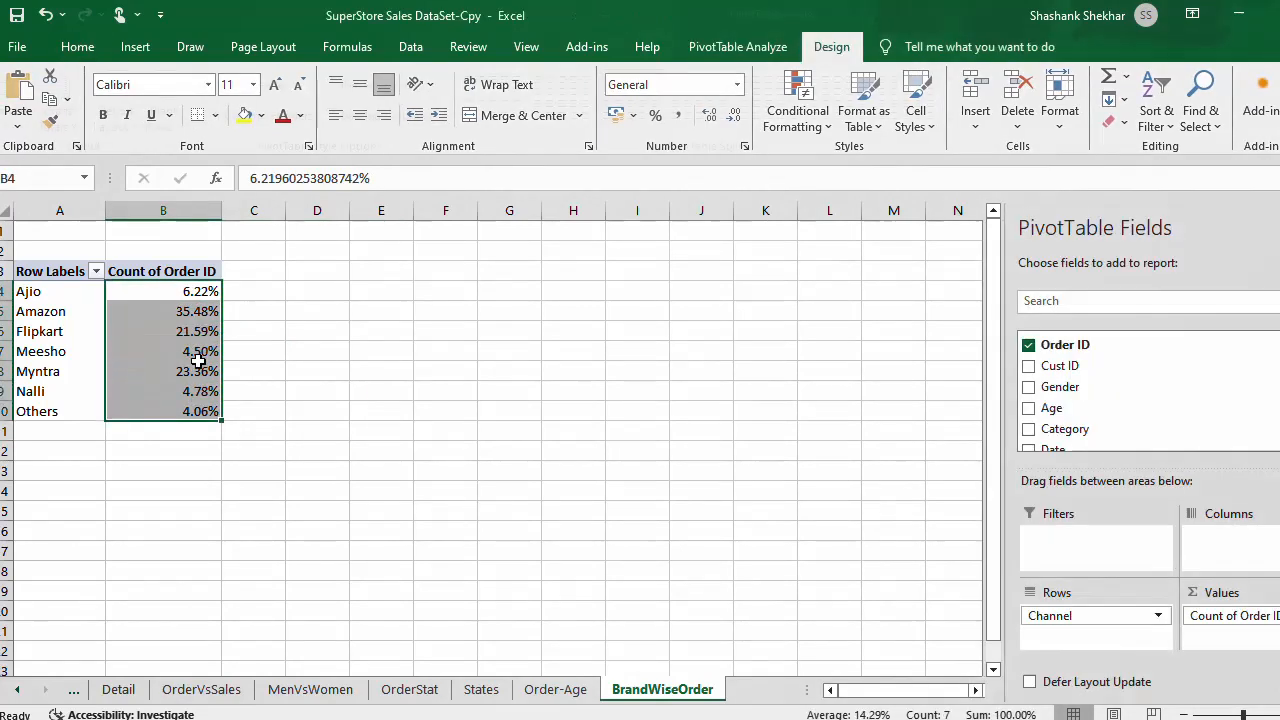
{"action": "left_click", "coordinate": [78, 47]}
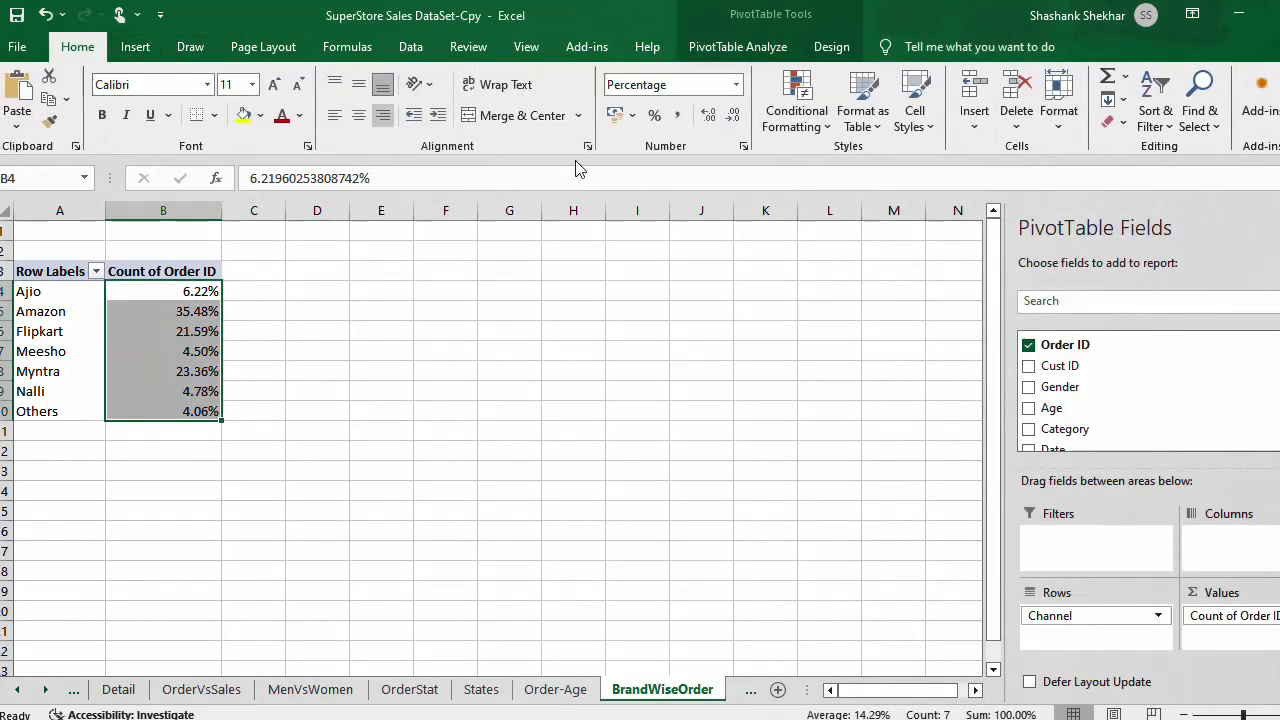
{"action": "left_click", "coordinate": [708, 115]}
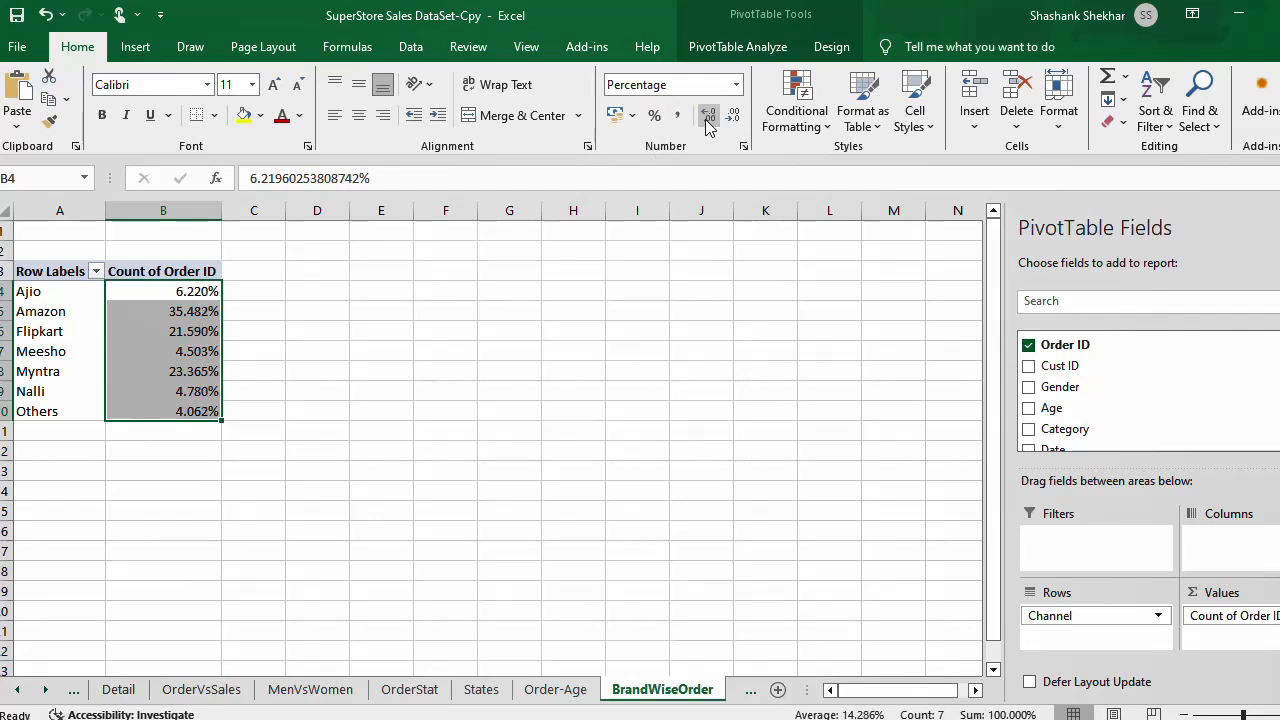
{"action": "left_click", "coordinate": [733, 115]}
{"action": "left_click", "coordinate": [733, 115]}
{"action": "left_click", "coordinate": [733, 115]}
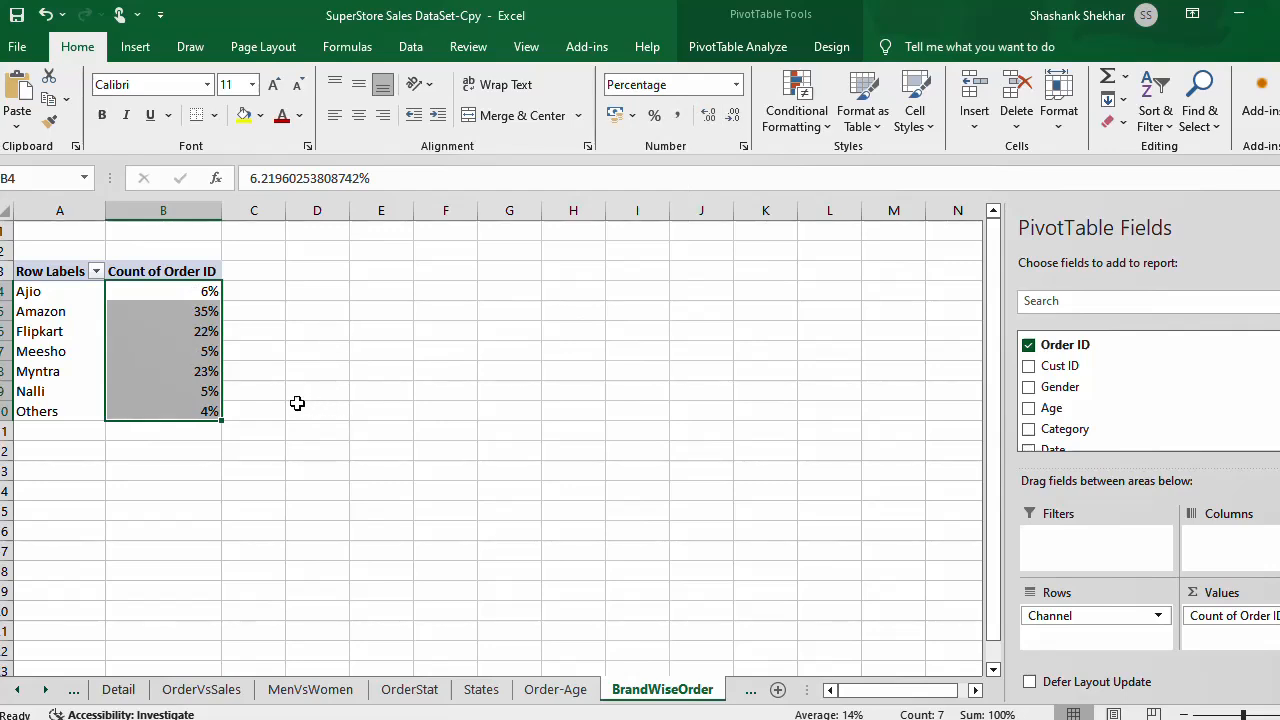
{"action": "left_click", "coordinate": [709, 116]}
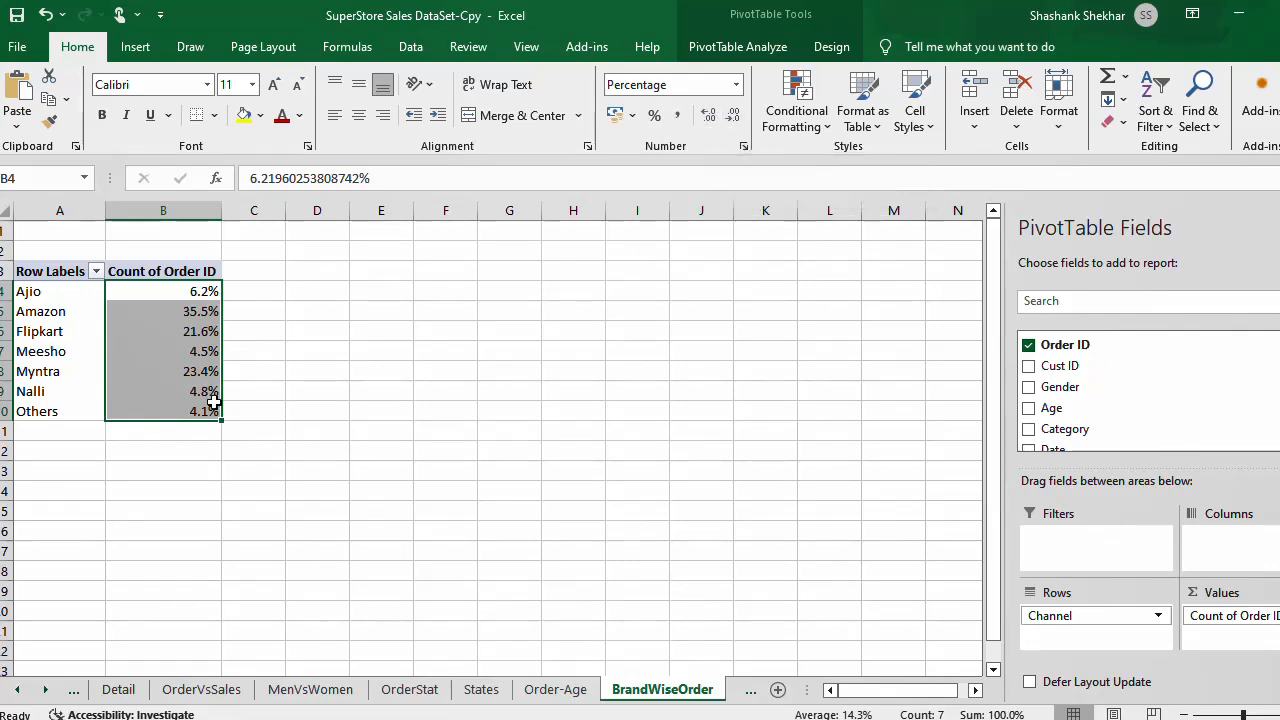
{"action": "left_click", "coordinate": [276, 371]}
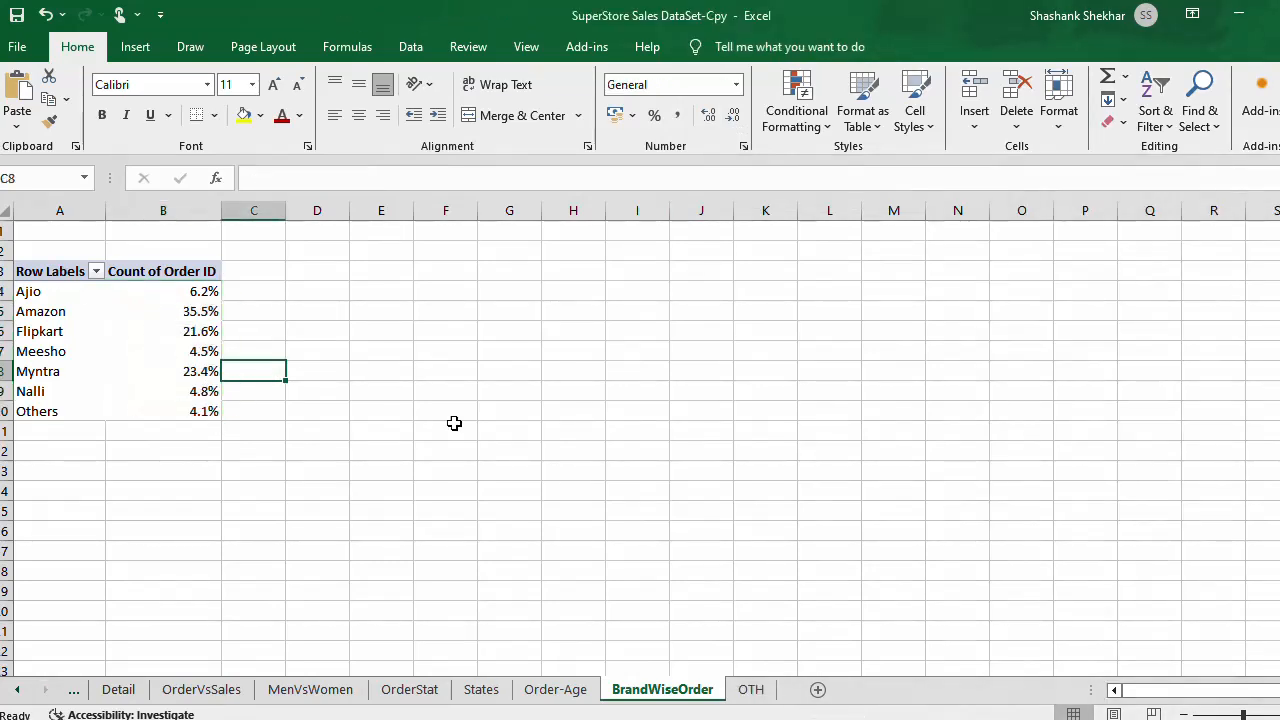
Step: Insert a Clustered Column PivotChart from the channel pivot table
{"action": "left_click_drag", "start_coordinate": [57, 272], "coordinate": [190, 414]}
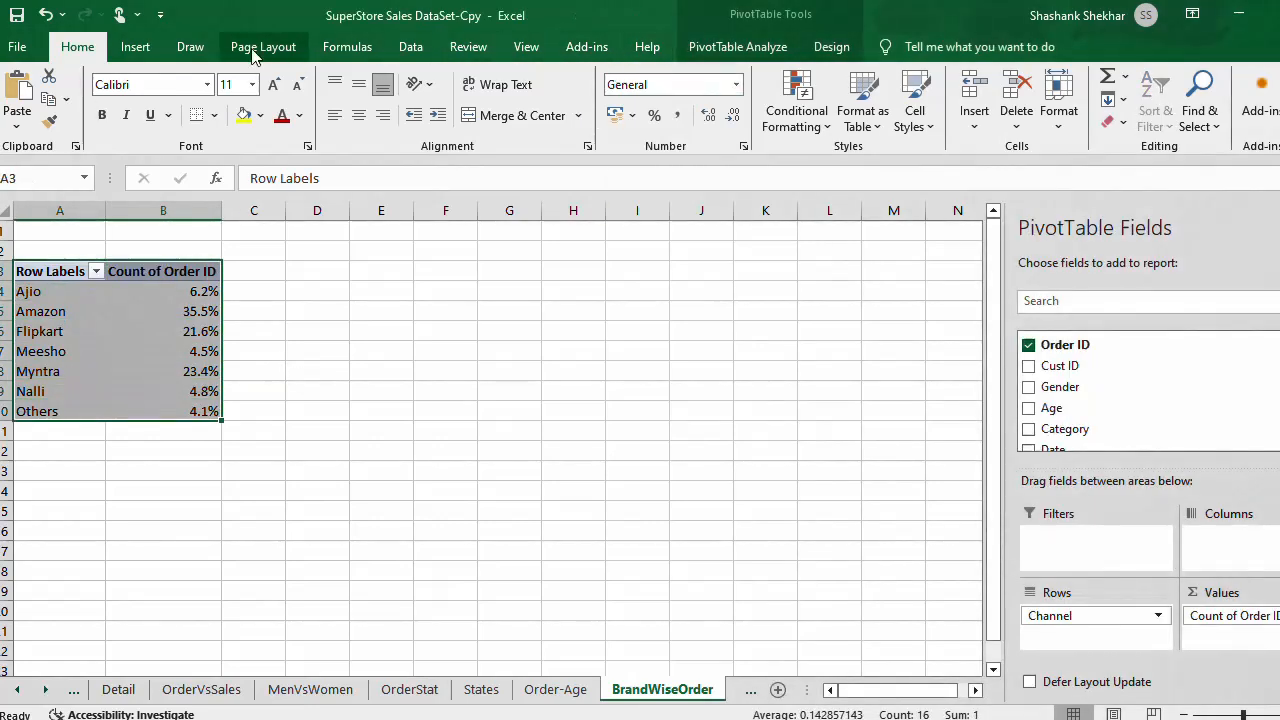
{"action": "left_click", "coordinate": [838, 55]}
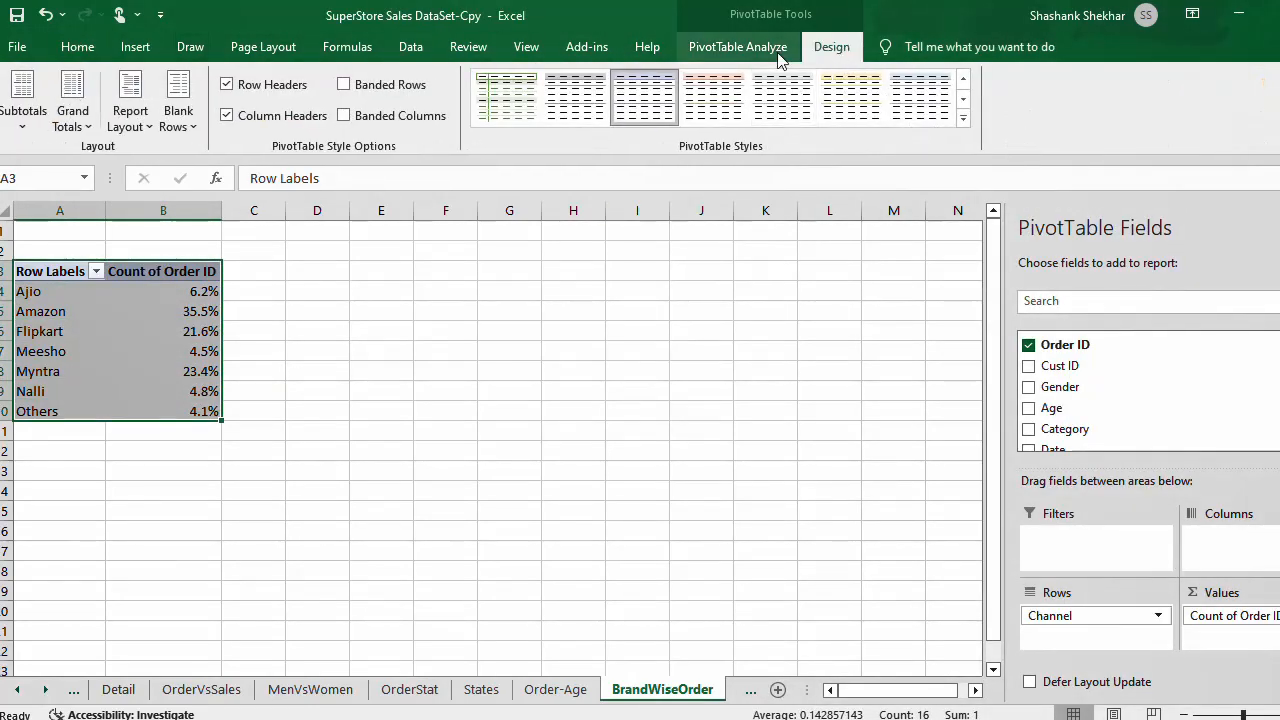
{"action": "left_click", "coordinate": [738, 47]}
{"action": "left_click", "coordinate": [1052, 105]}
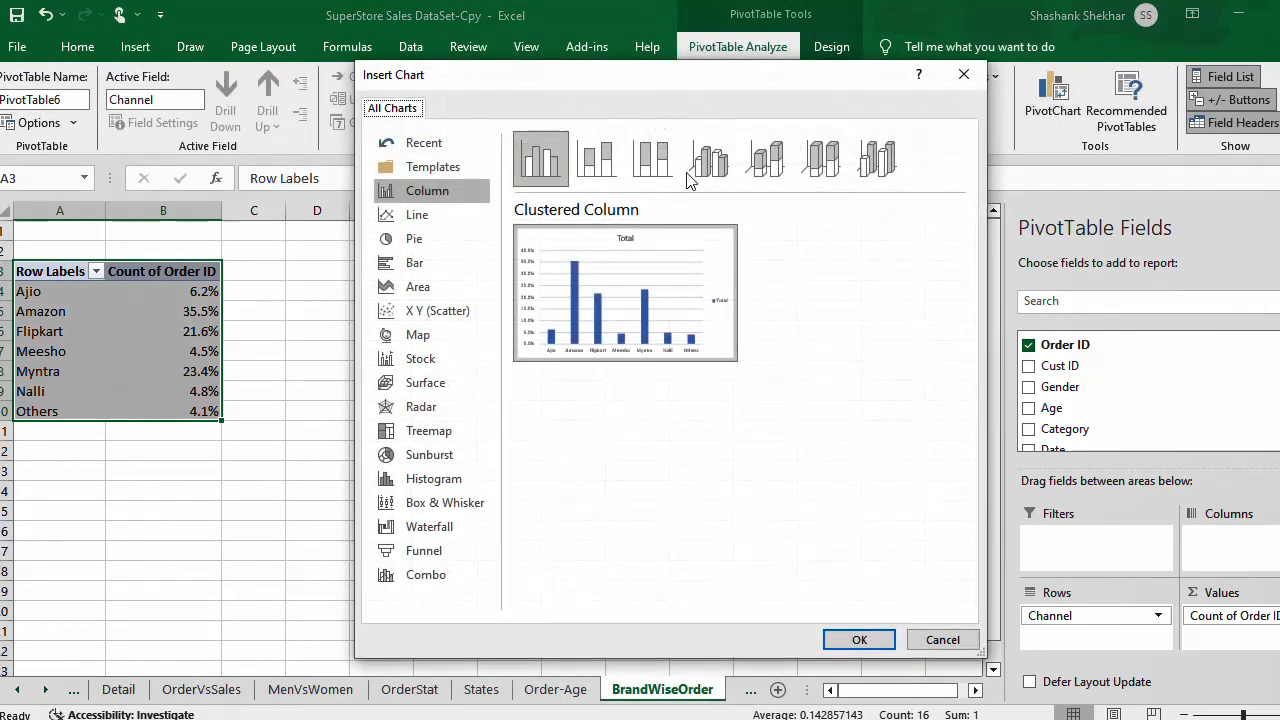
{"action": "left_click", "coordinate": [431, 212]}
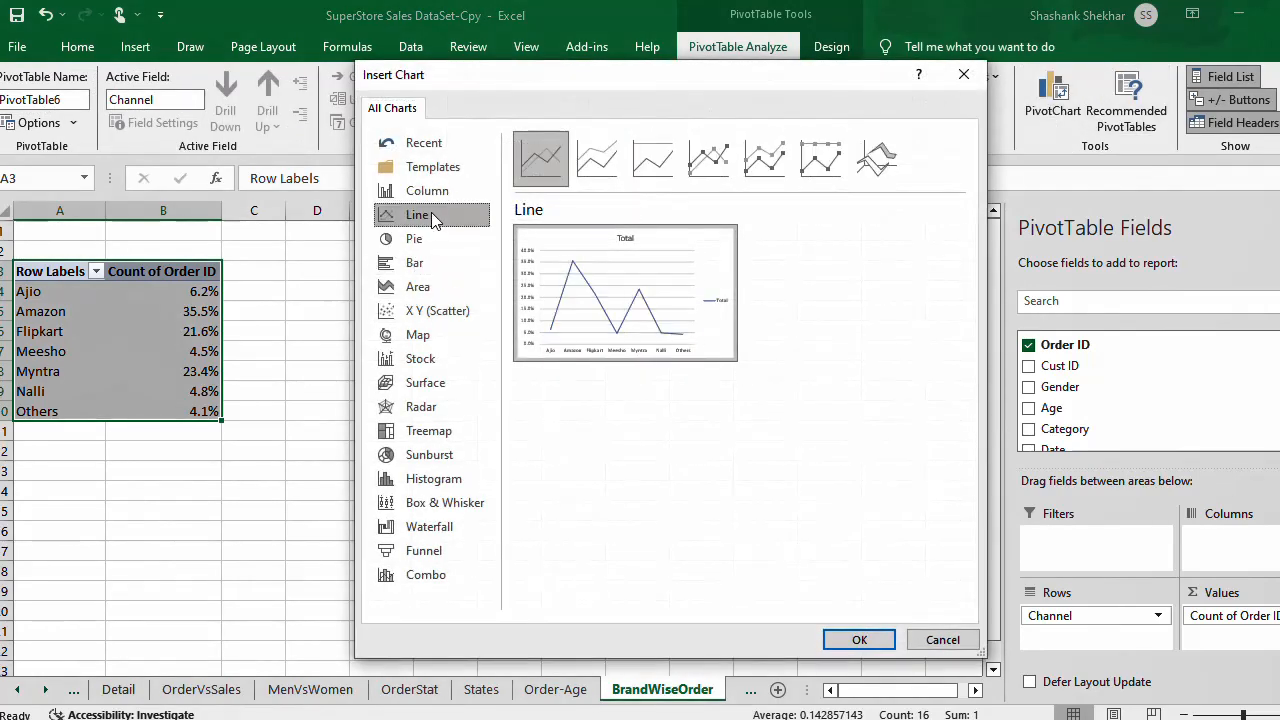
{"action": "left_click", "coordinate": [432, 200]}
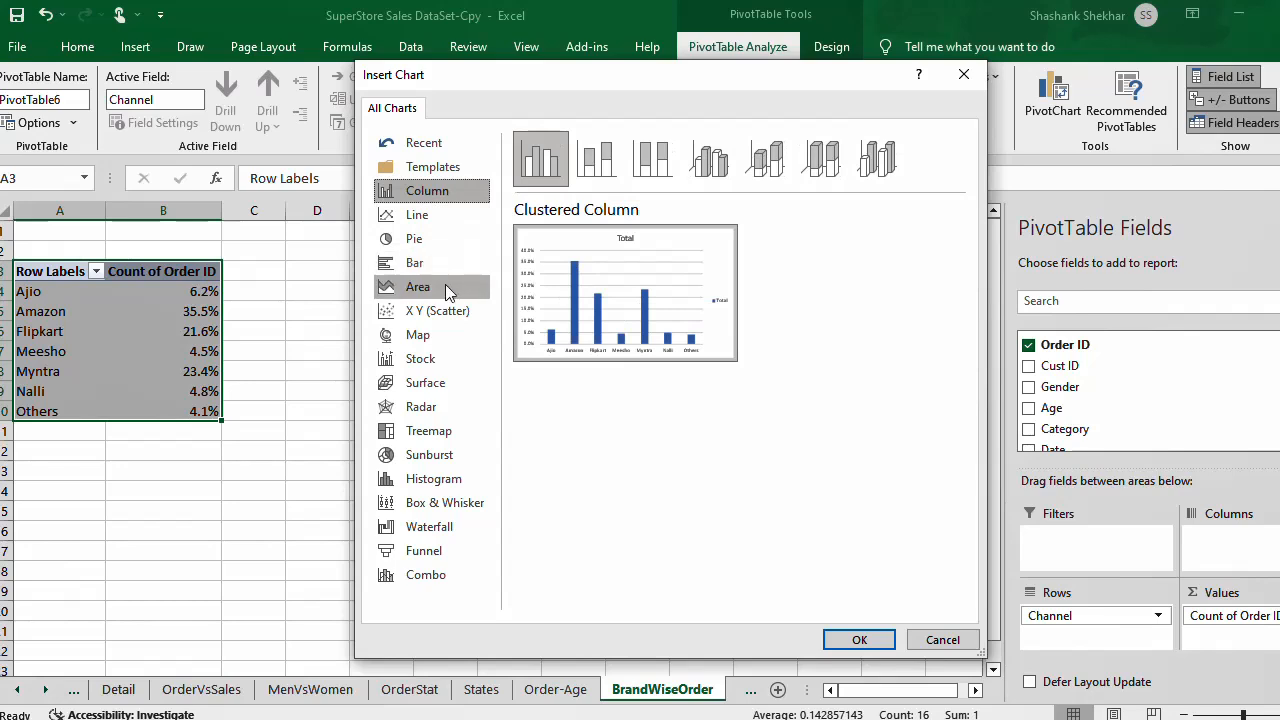
{"action": "left_click", "coordinate": [441, 244]}
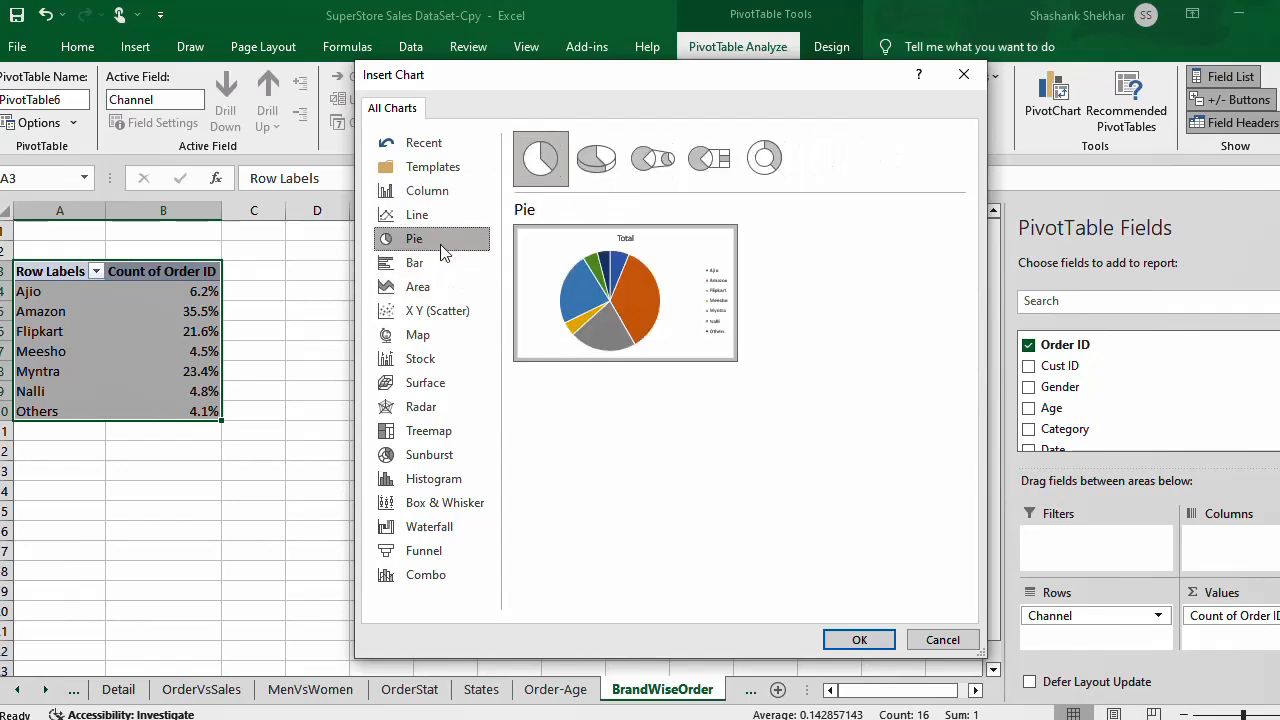
{"action": "left_click", "coordinate": [444, 191]}
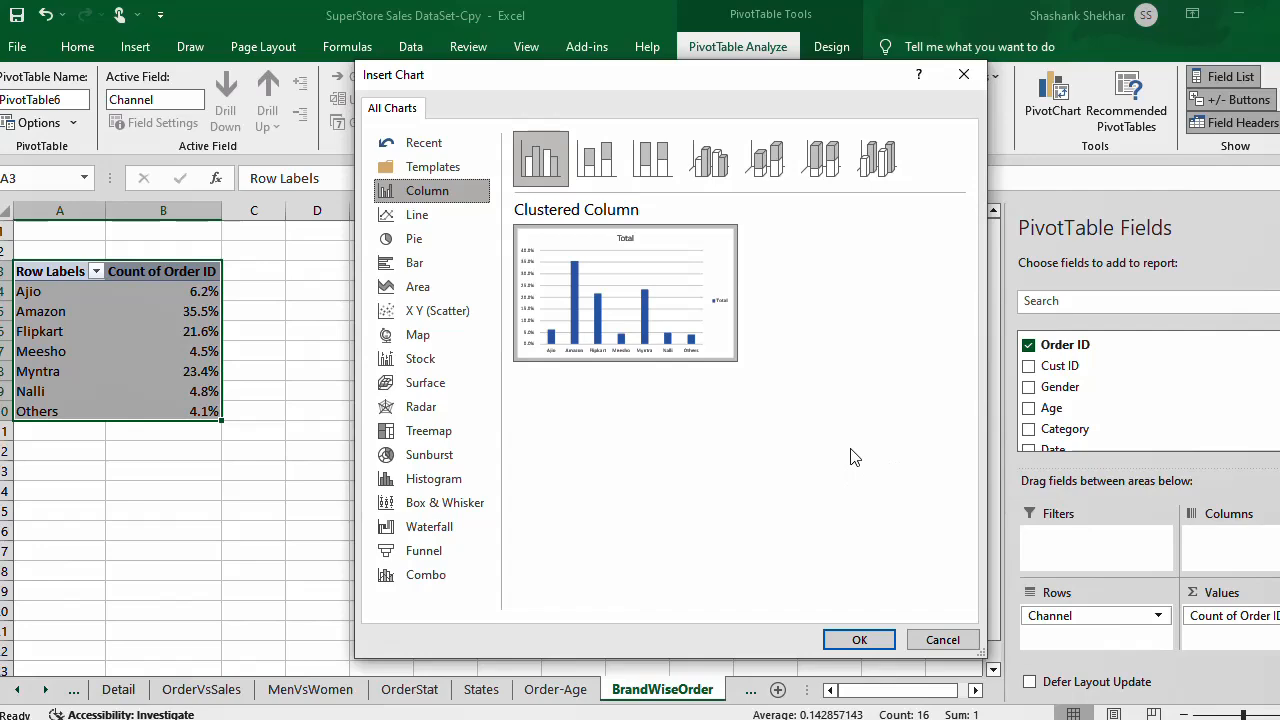
{"action": "left_click", "coordinate": [859, 640]}
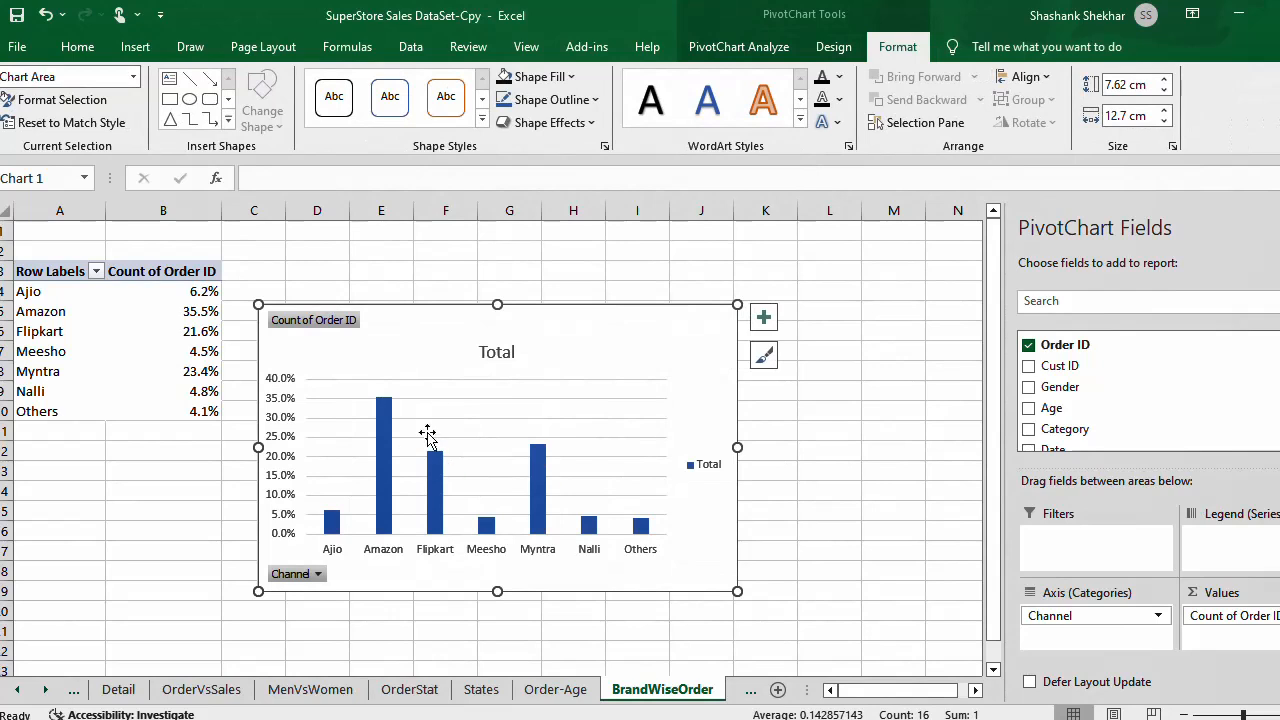
Step: Change the chart title to "Brand Wise Orders"
{"action": "left_click", "coordinate": [490, 349]}
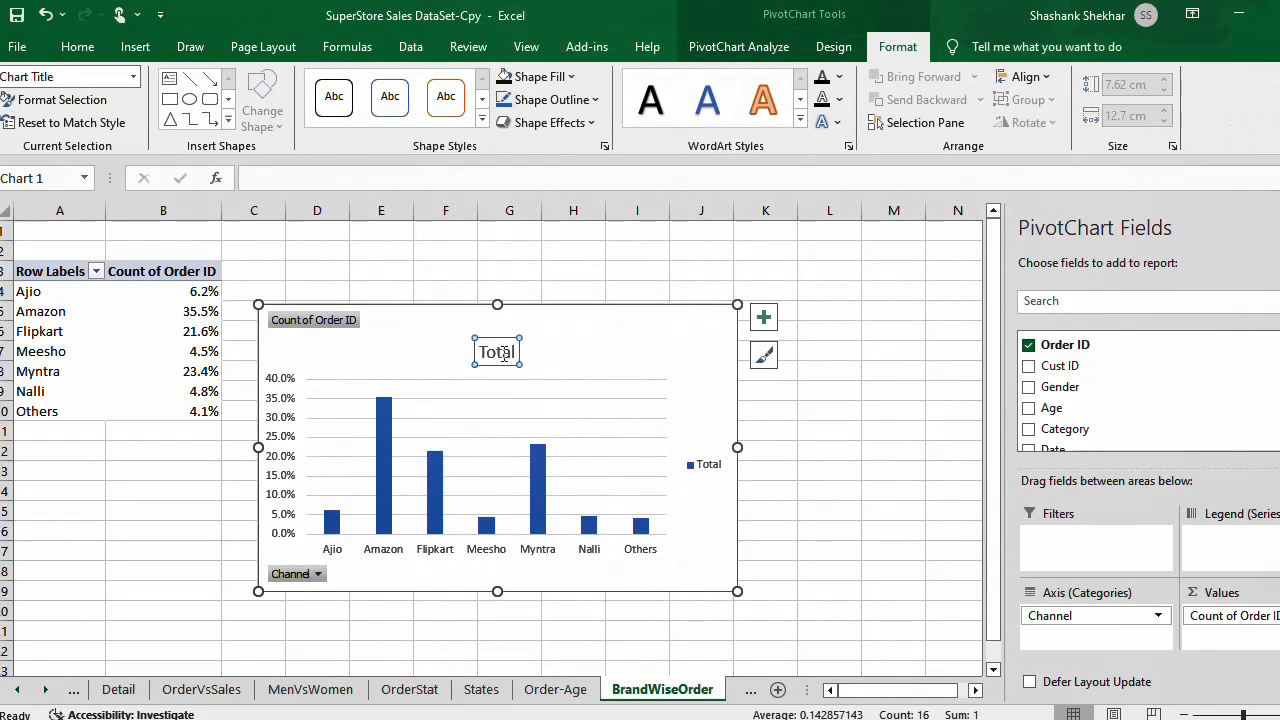
{"action": "double_click", "coordinate": [506, 354]}
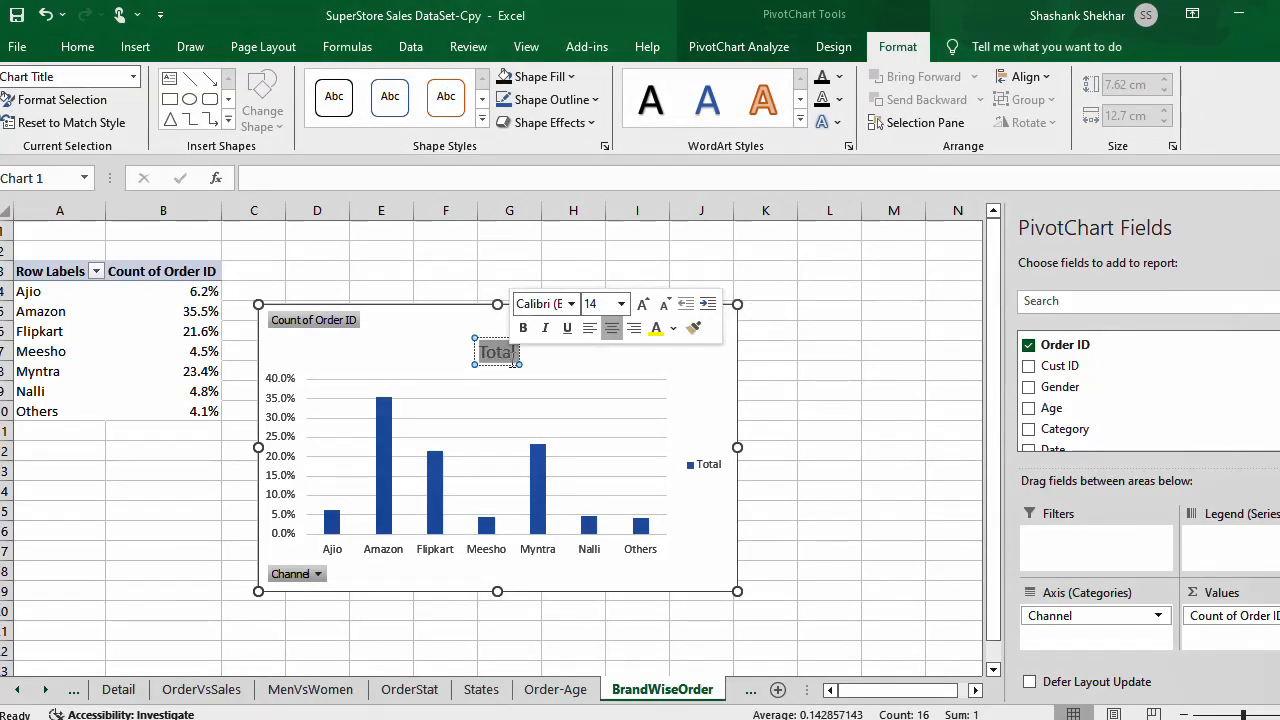
{"action": "type", "text": "Br"}
{"action": "type", "text": "Wise O?Rder"}
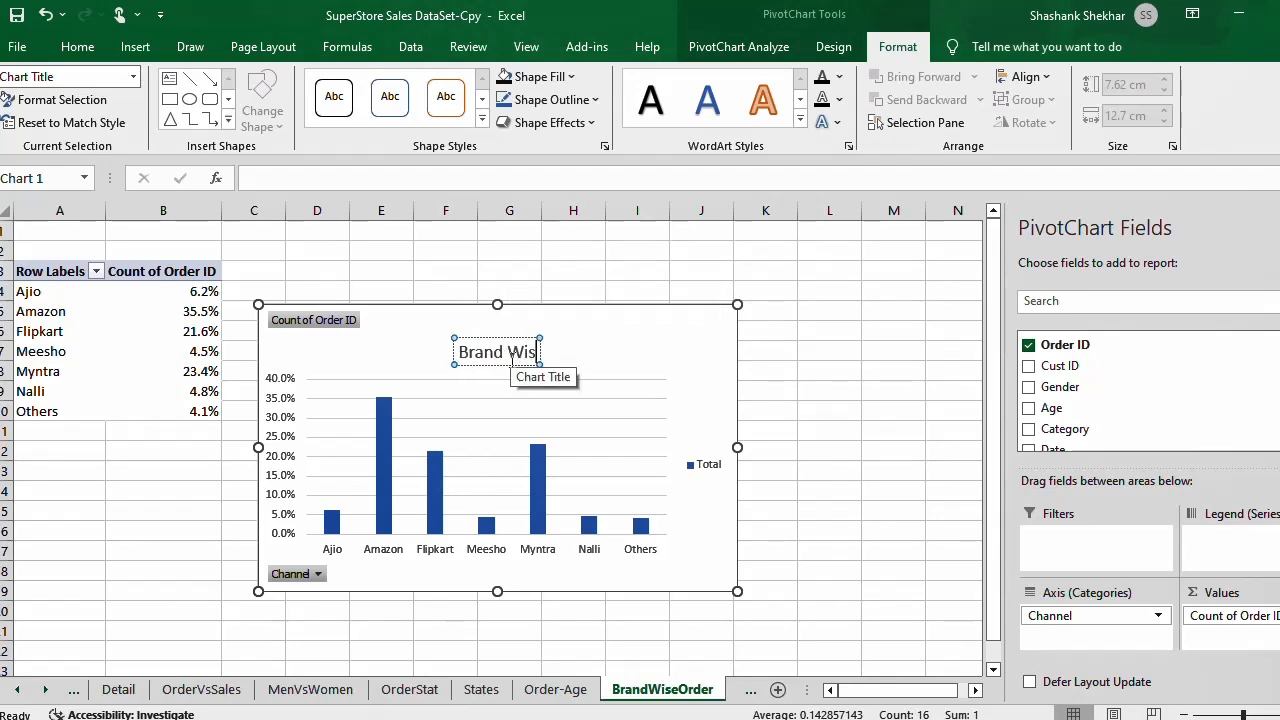
{"action": "key", "text": "BackSpace"}
{"action": "key", "text": "BackSpace"}
{"action": "key", "text": "BackSpace"}
{"action": "key", "text": "BackSpace"}
{"action": "key", "text": "BackSpace"}
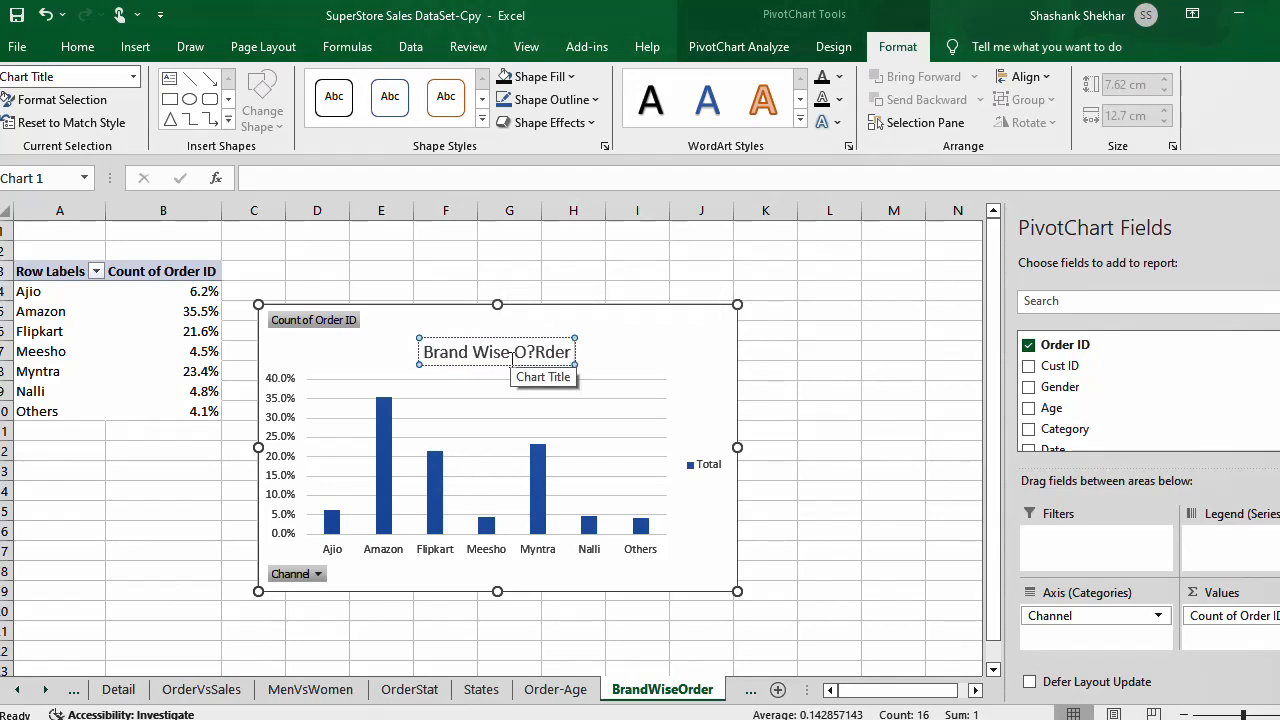
{"action": "type", "text": "rders"}
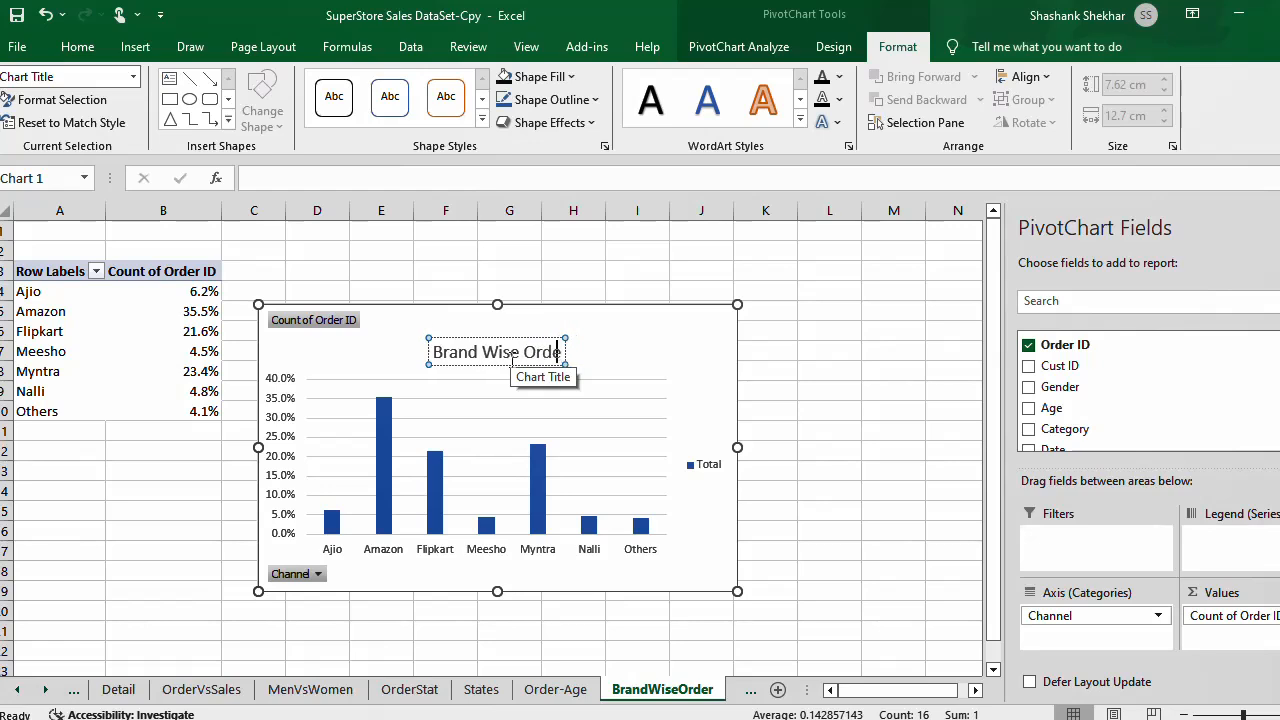
Step: Hide all field buttons on the Brand Wise Orders chart and add data labels at the Outside End position
{"action": "right_click", "coordinate": [332, 322]}
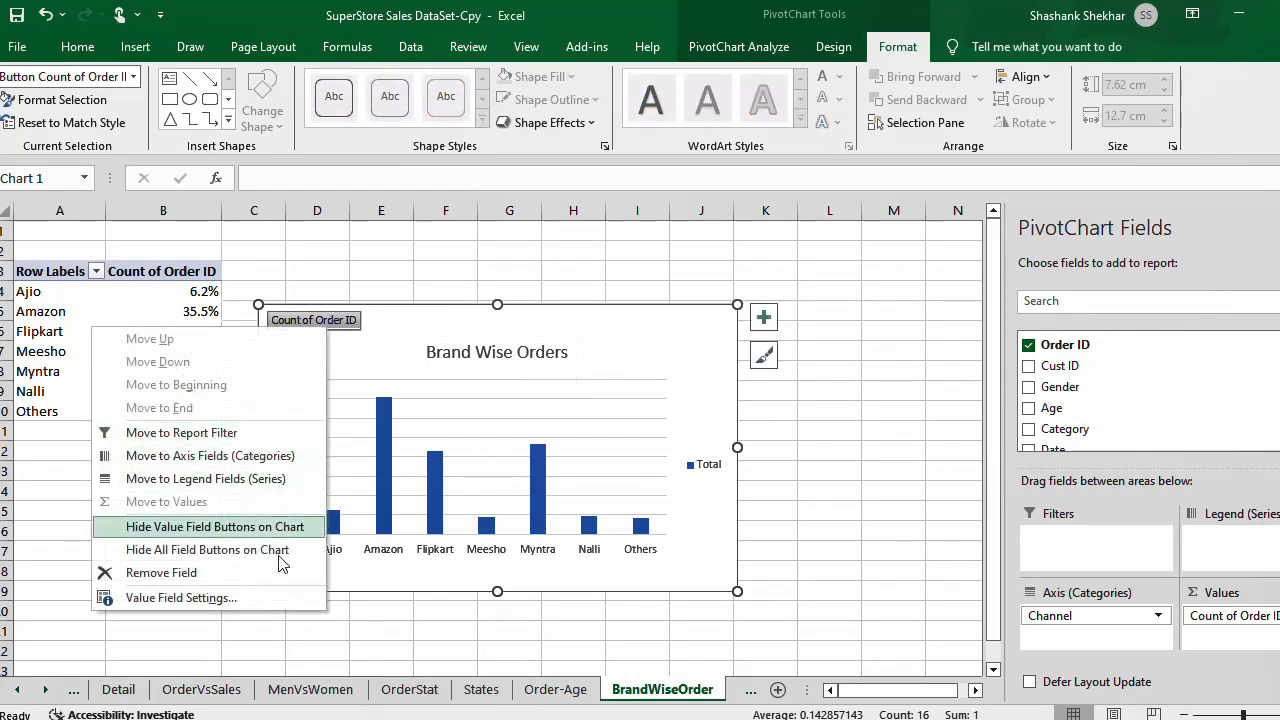
{"action": "left_click", "coordinate": [280, 549]}
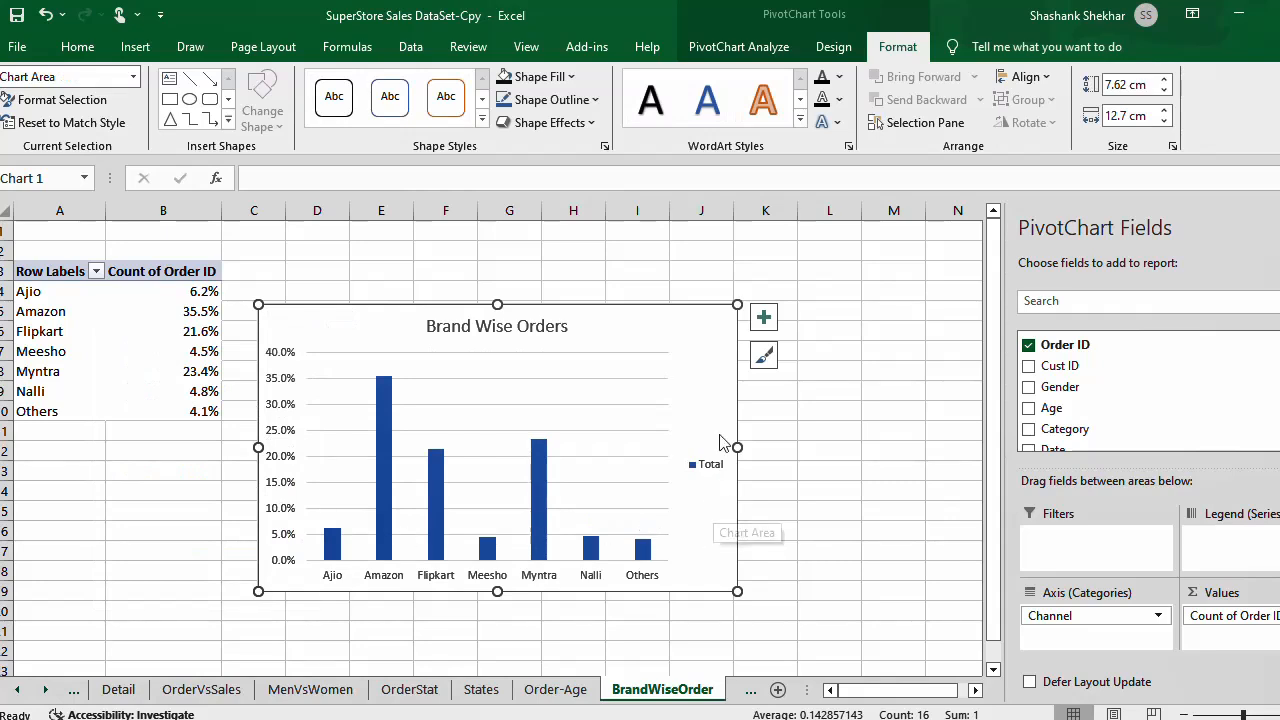
{"action": "left_click", "coordinate": [763, 317]}
{"action": "mouse_move", "coordinate": [923, 402]}
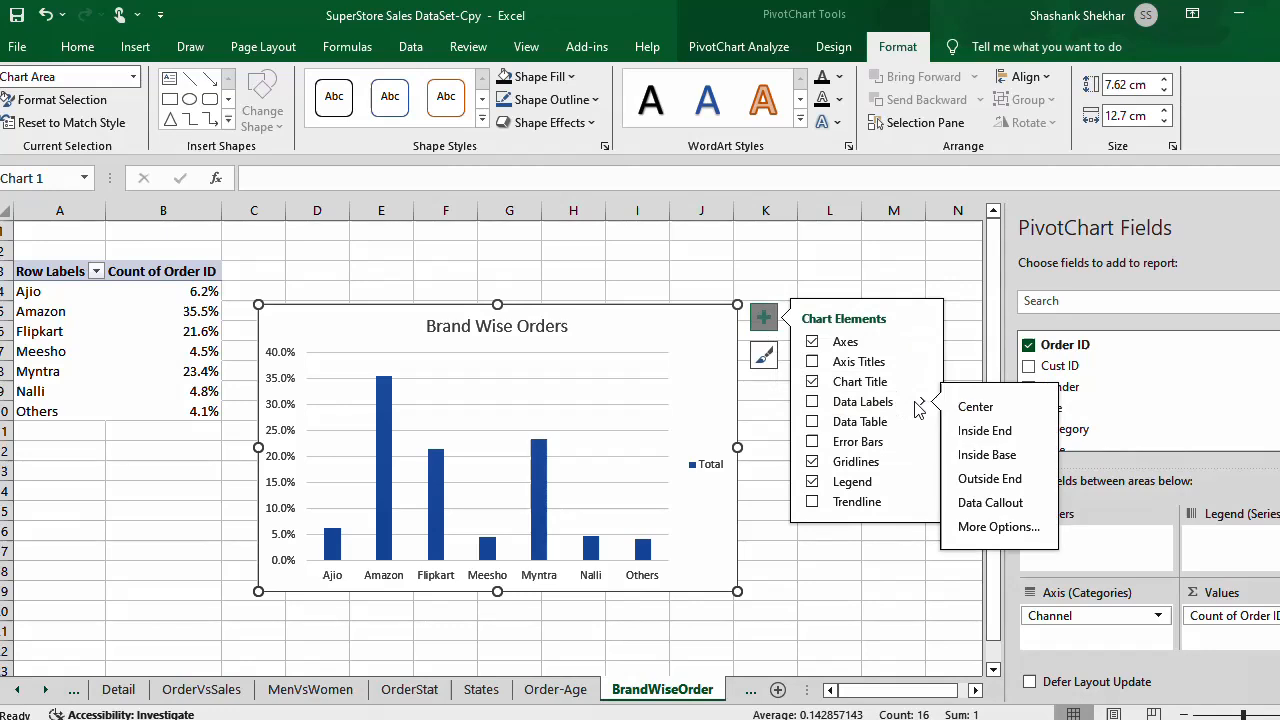
{"action": "left_click", "coordinate": [1000, 484]}
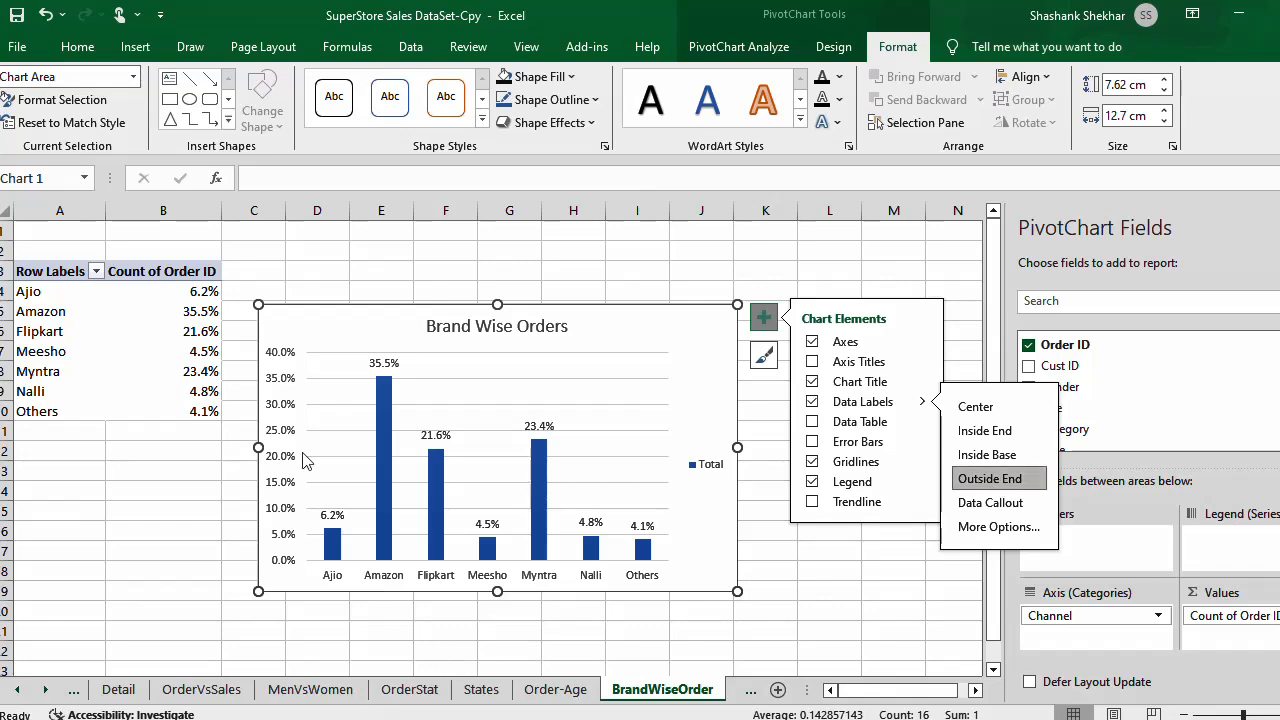
{"action": "left_click", "coordinate": [205, 534]}
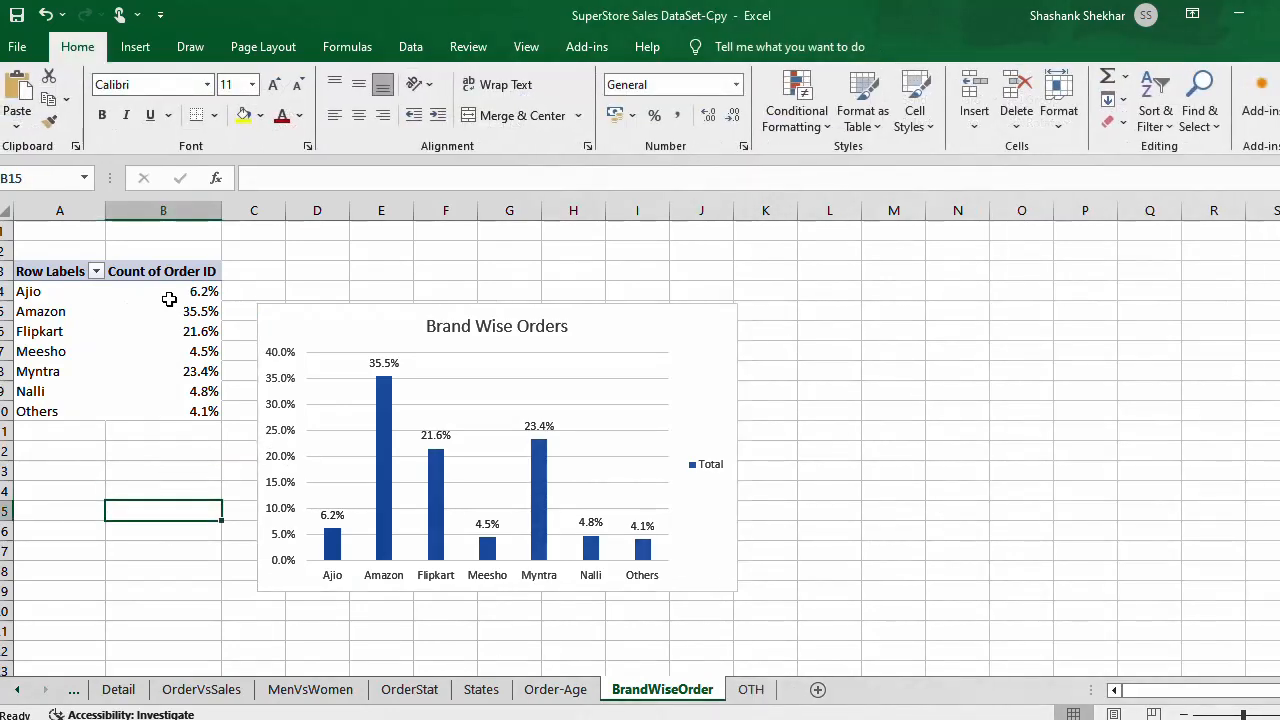
Step: Sort the channel pivot table by Count of Order ID from largest to smallest
{"action": "right_click", "coordinate": [184, 298]}
{"action": "mouse_move", "coordinate": [340, 446]}
{"action": "left_click", "coordinate": [495, 472]}
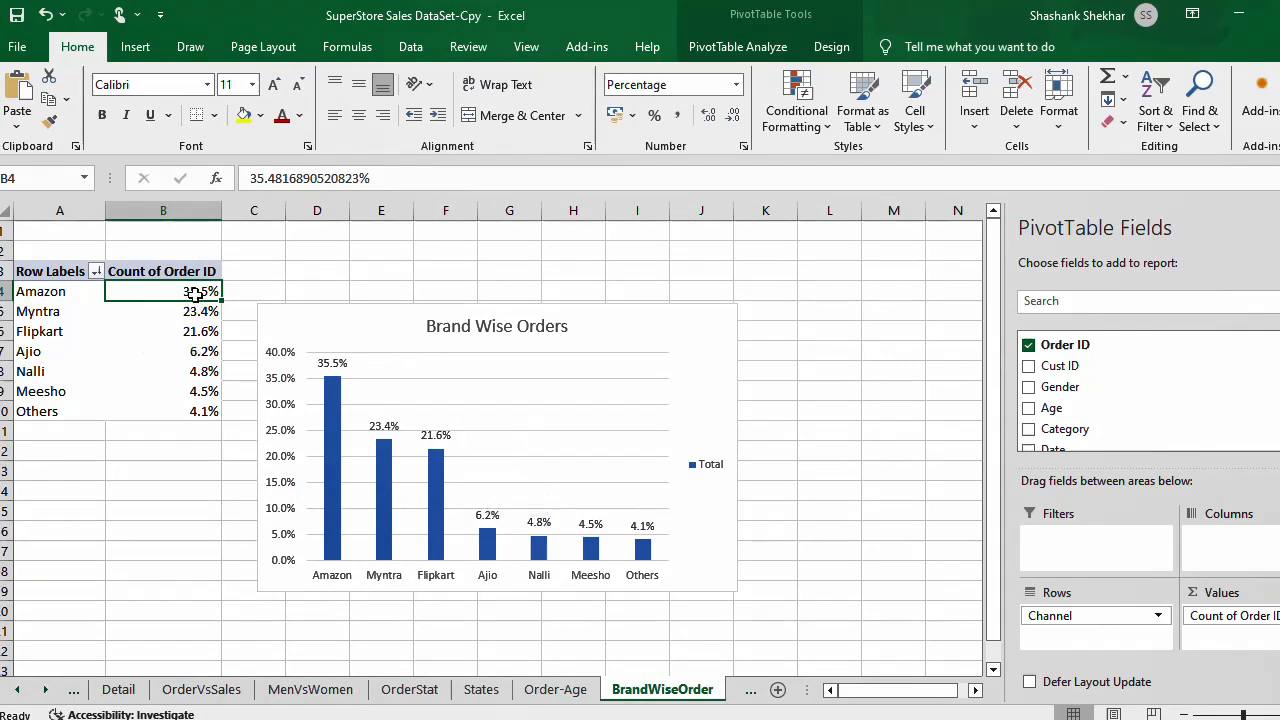
{"action": "left_click", "coordinate": [788, 535]}
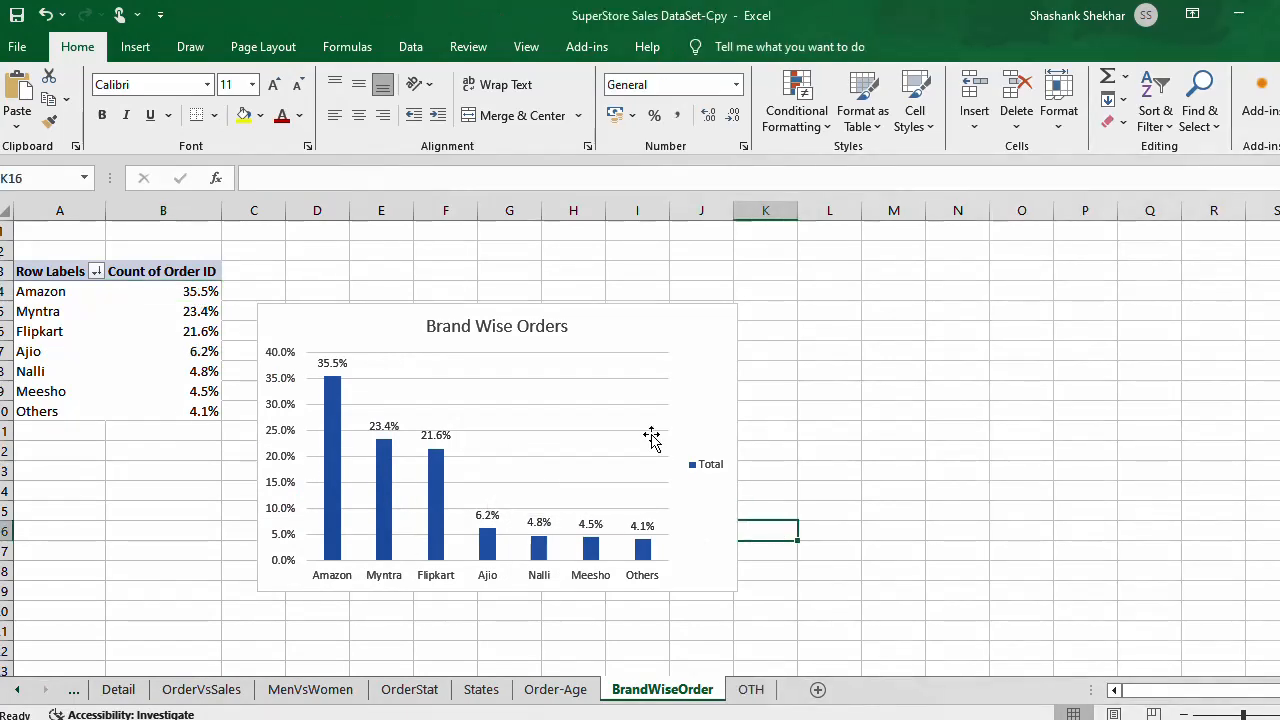
Step: Move the Brand Wise Orders chart to the Dashboard sheet, place it beside the Order-Age Wise chart and collapse the ribbon
{"action": "left_click", "coordinate": [702, 345]}
{"action": "key", "text": "Delete"}
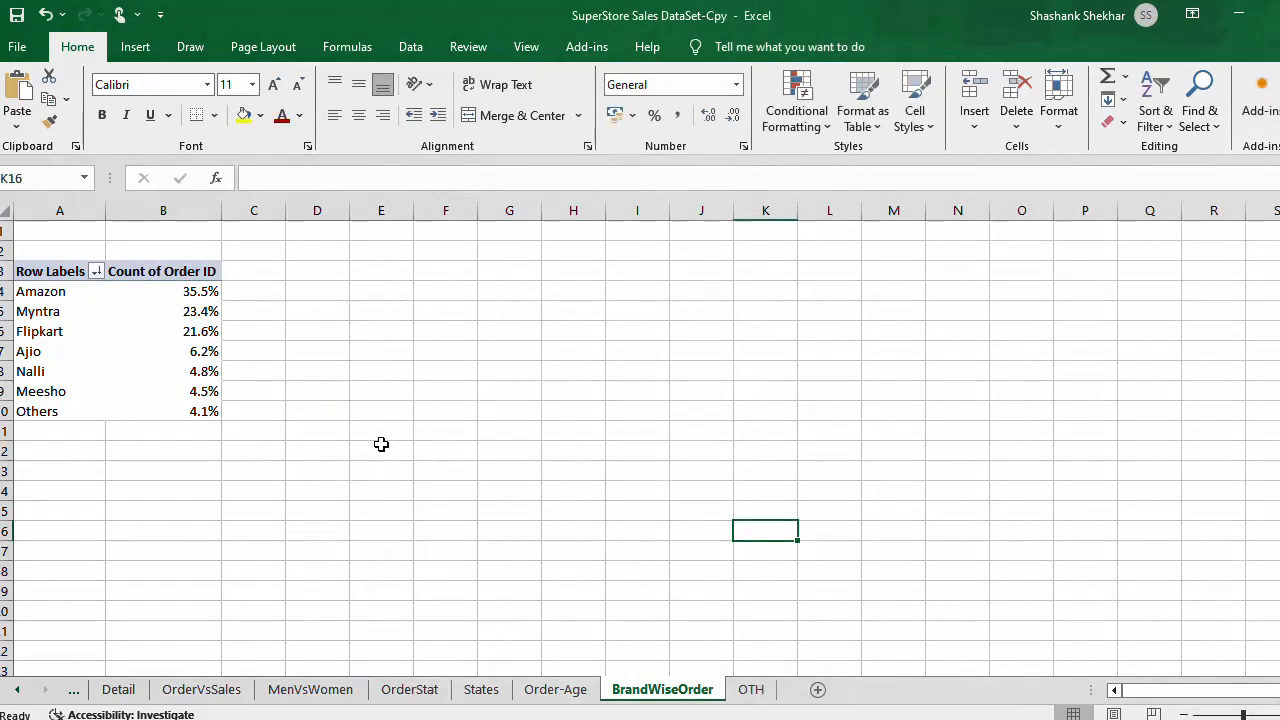
{"action": "left_click", "coordinate": [17, 689]}
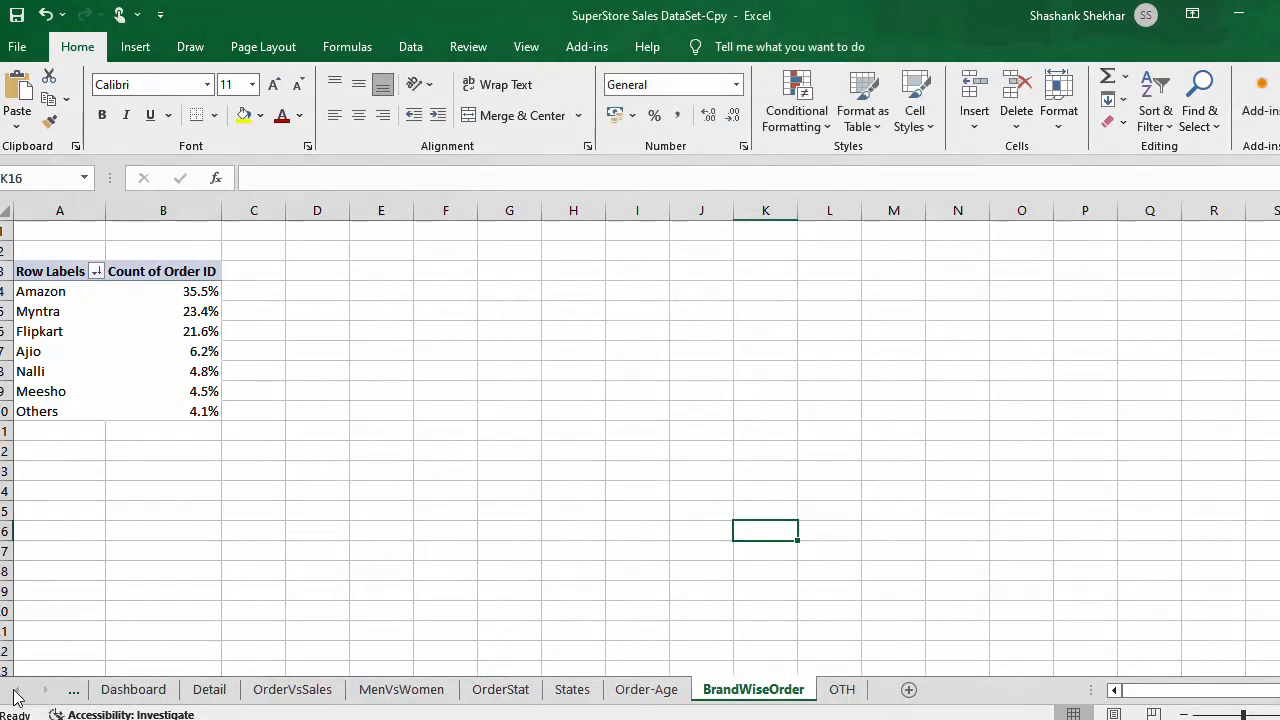
{"action": "left_click", "coordinate": [133, 689]}
{"action": "left_click", "coordinate": [982, 602]}
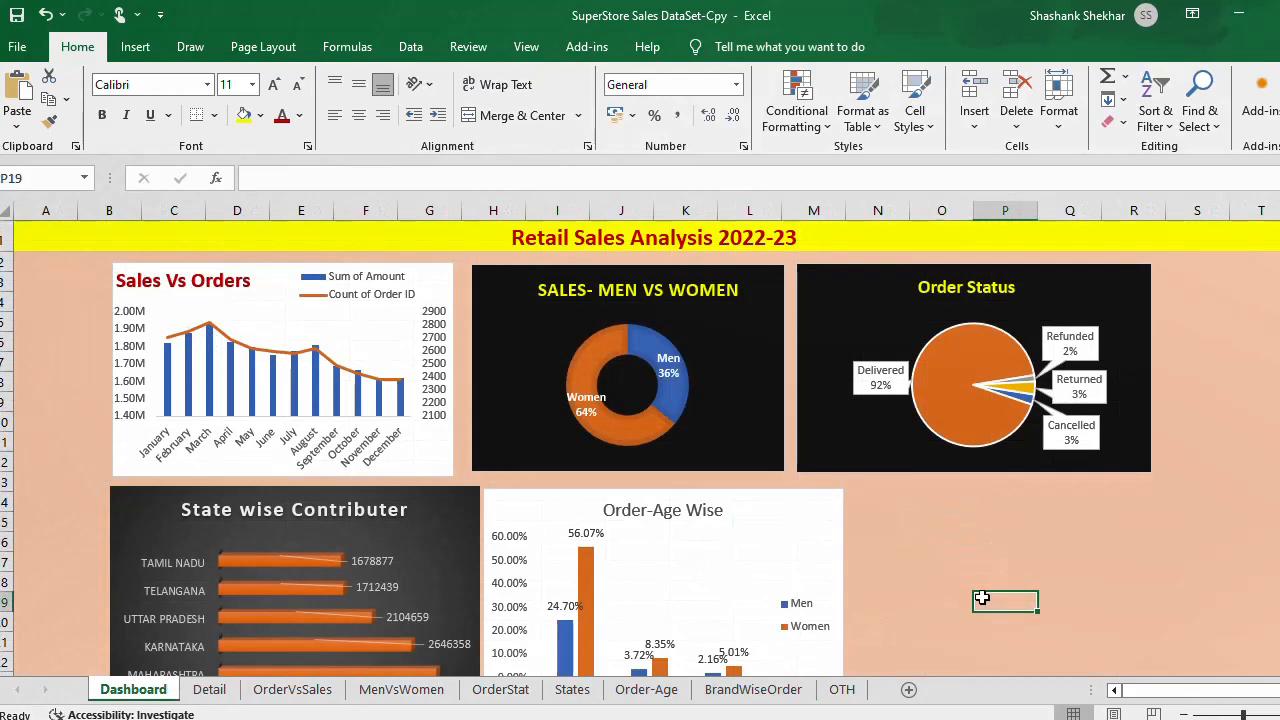
{"action": "key", "text": "ctrl+v"}
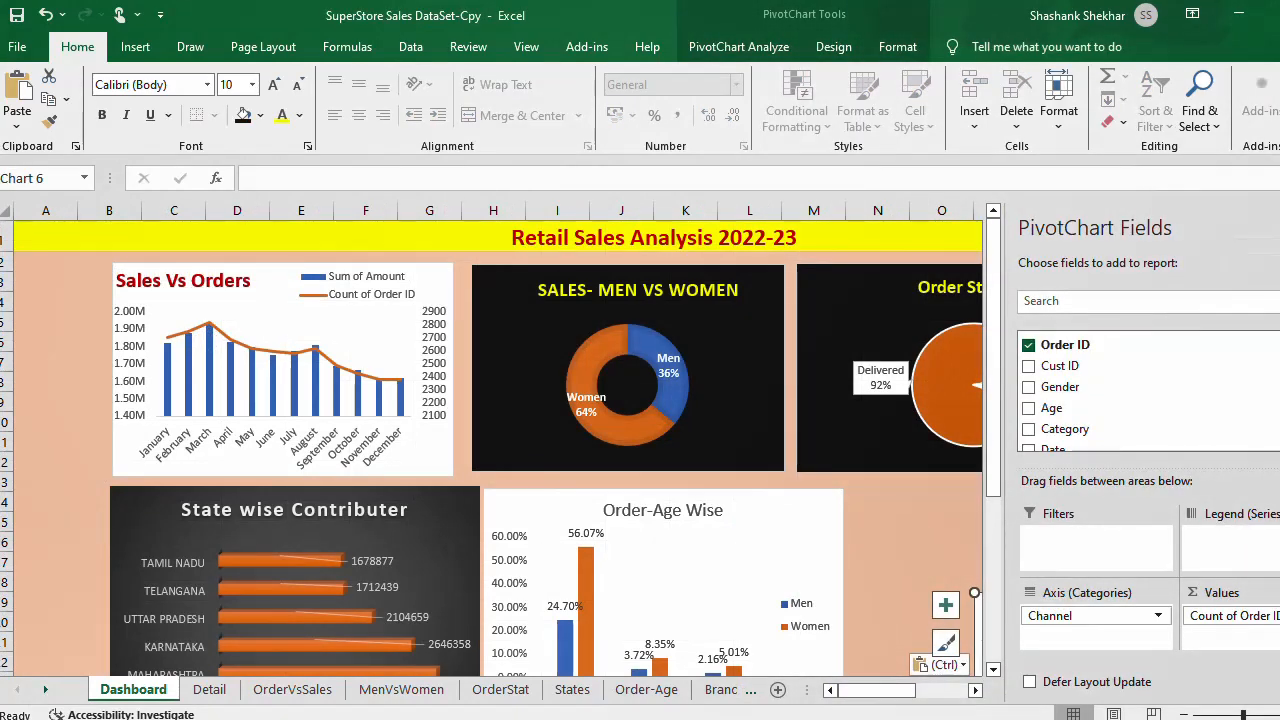
{"action": "left_click", "coordinate": [1279, 228]}
{"action": "left_click_drag", "start_coordinate": [1127, 614], "coordinate": [1010, 502]}
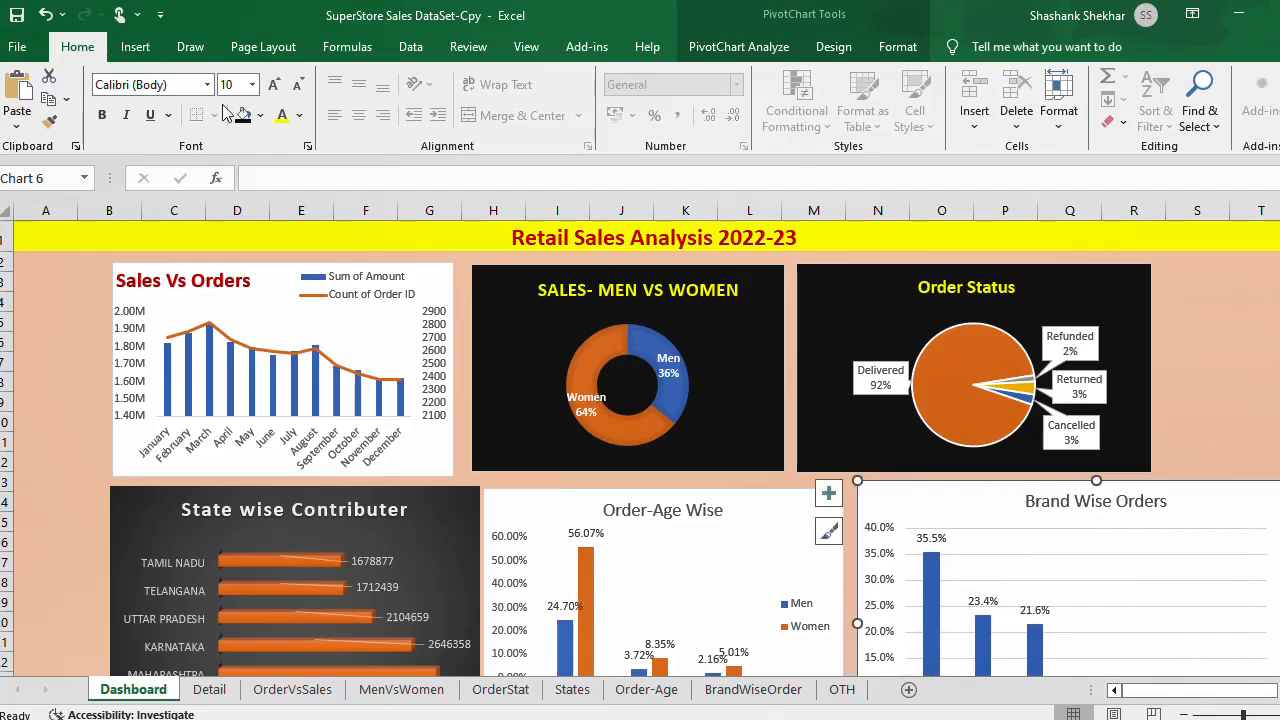
{"action": "double_click", "coordinate": [77, 46]}
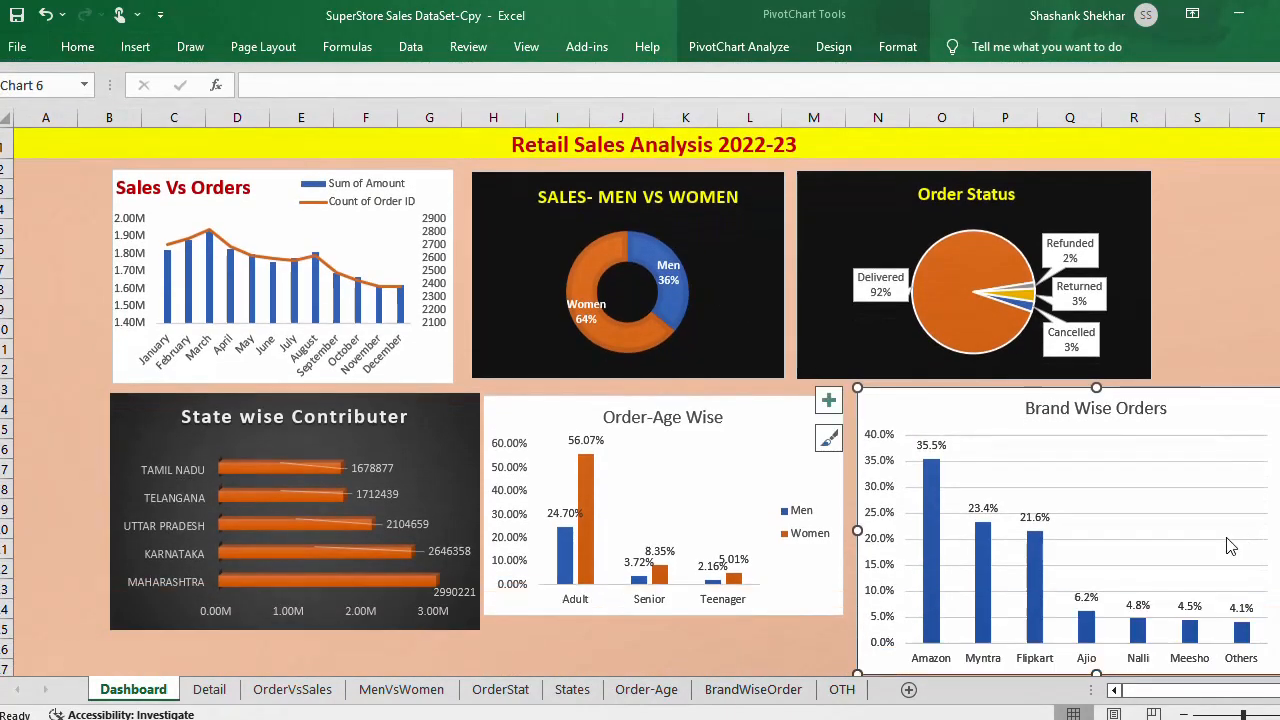
Step: Shrink the Brand Wise Orders chart and fit it into the space next to Order-Age Wise, below the Order Status chart
{"action": "left_click_drag", "start_coordinate": [857, 388], "coordinate": [943, 458]}
{"action": "left_click_drag", "start_coordinate": [1066, 478], "coordinate": [946, 410]}
{"action": "left_click", "coordinate": [1070, 430]}
{"action": "left_click_drag", "start_coordinate": [1149, 480], "coordinate": [1057, 412]}
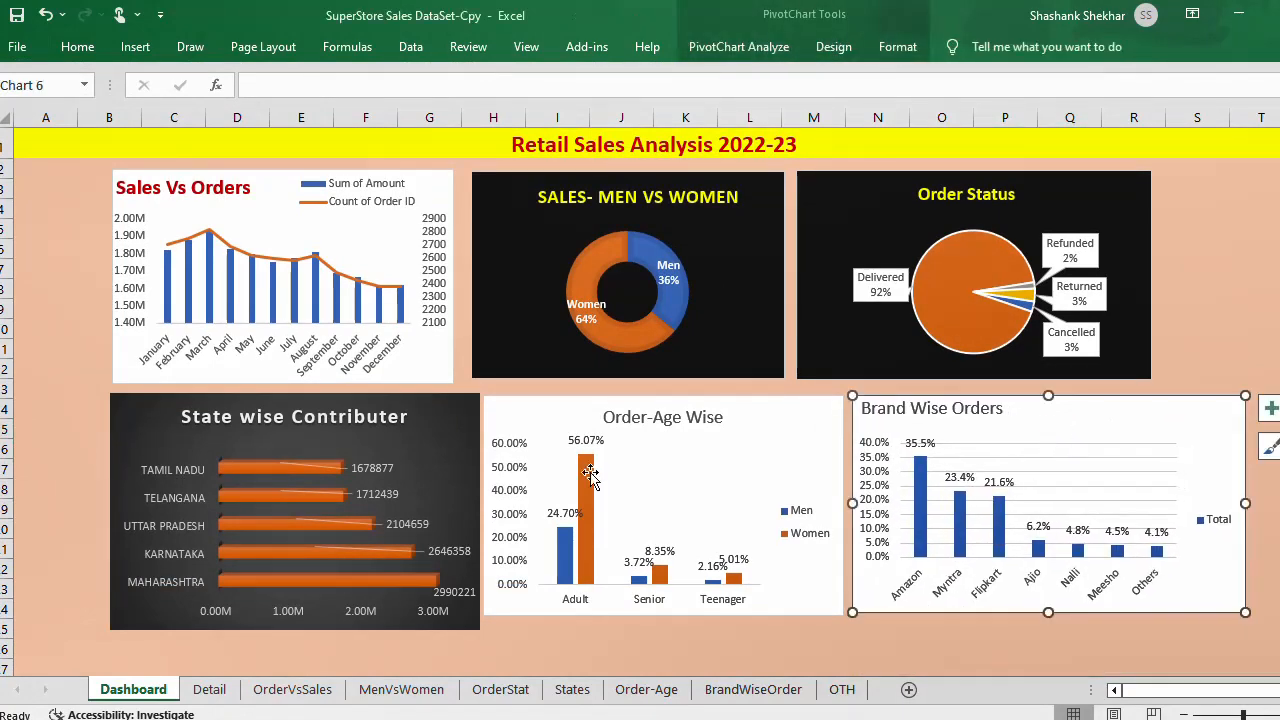
{"action": "left_click", "coordinate": [808, 576]}
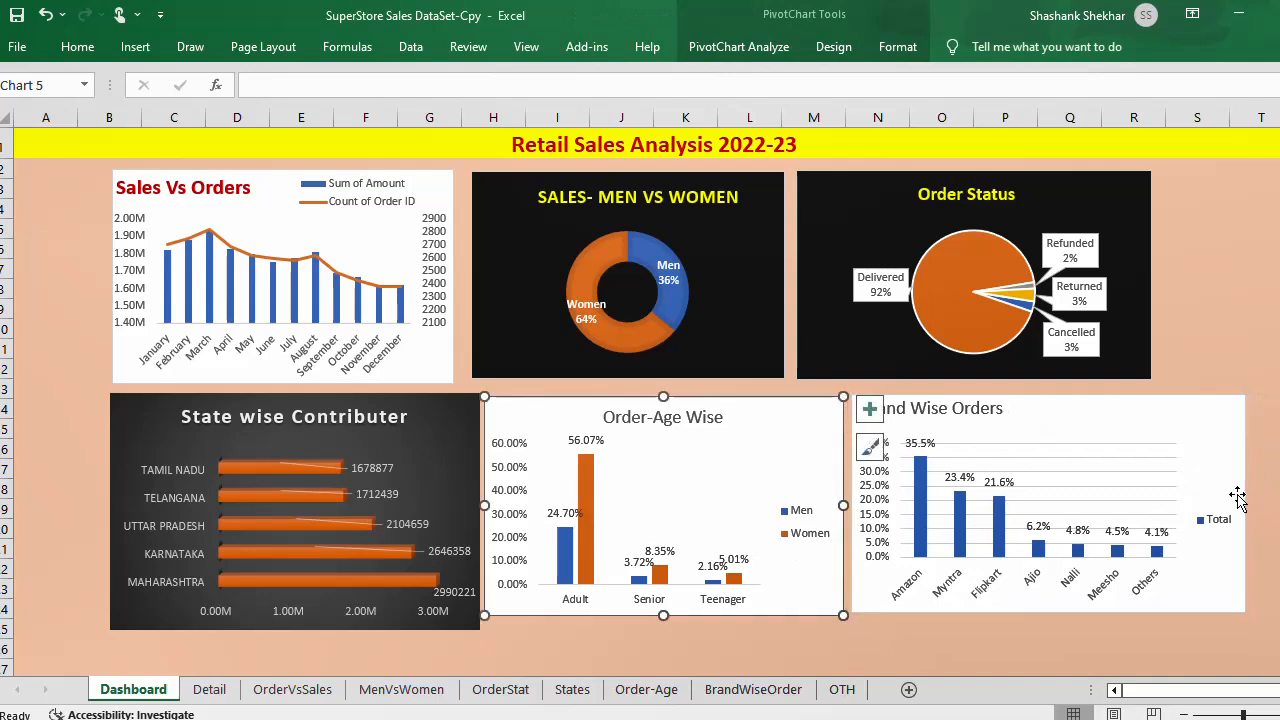
{"action": "left_click", "coordinate": [1237, 497]}
{"action": "left_click_drag", "start_coordinate": [1247, 508], "coordinate": [1173, 503]}
Step: Shift the Order-Age Wise chart slightly away from State wise Contributer and increase its height to match that chart
{"action": "left_click", "coordinate": [797, 603]}
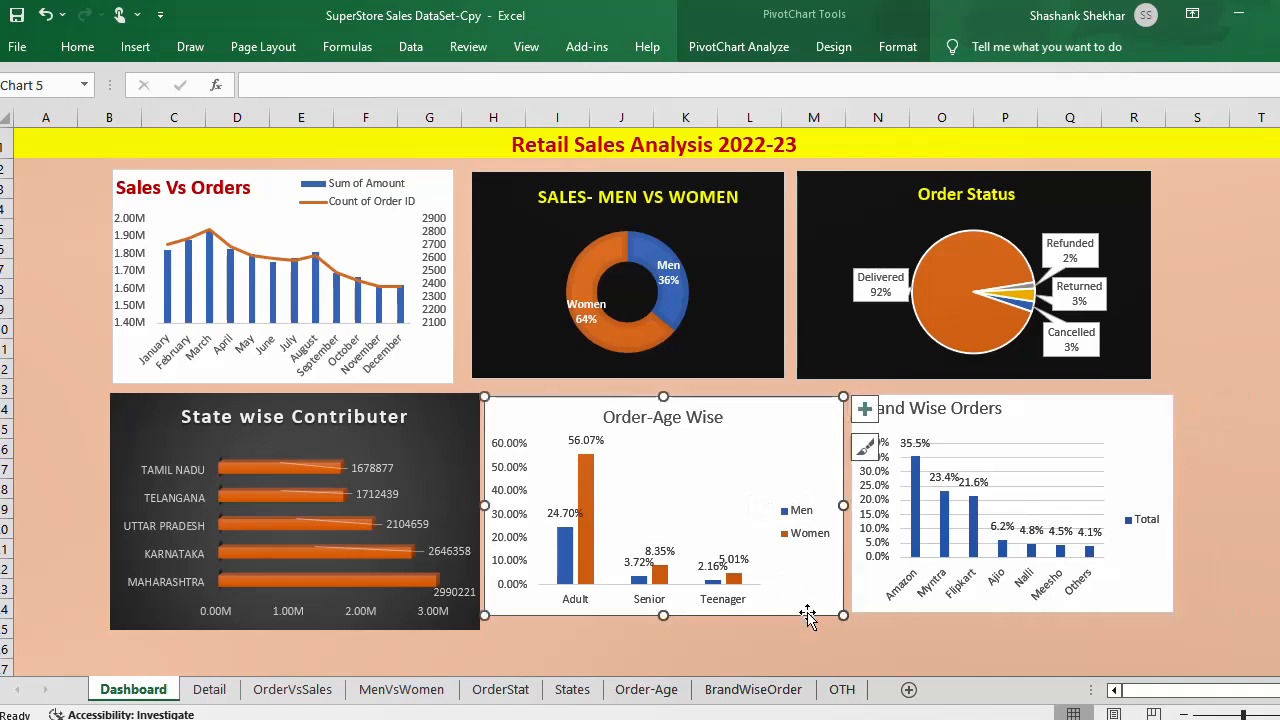
{"action": "left_click_drag", "start_coordinate": [806, 584], "coordinate": [810, 593]}
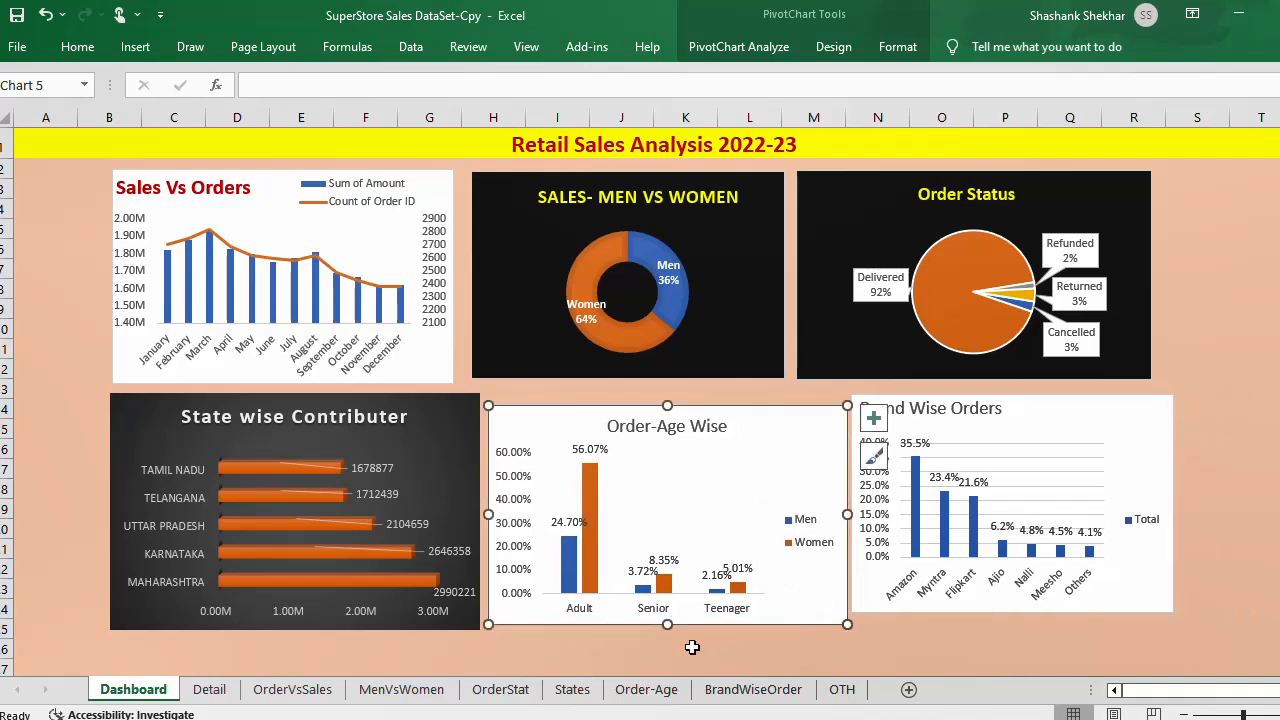
{"action": "left_click_drag", "start_coordinate": [667, 624], "coordinate": [667, 631]}
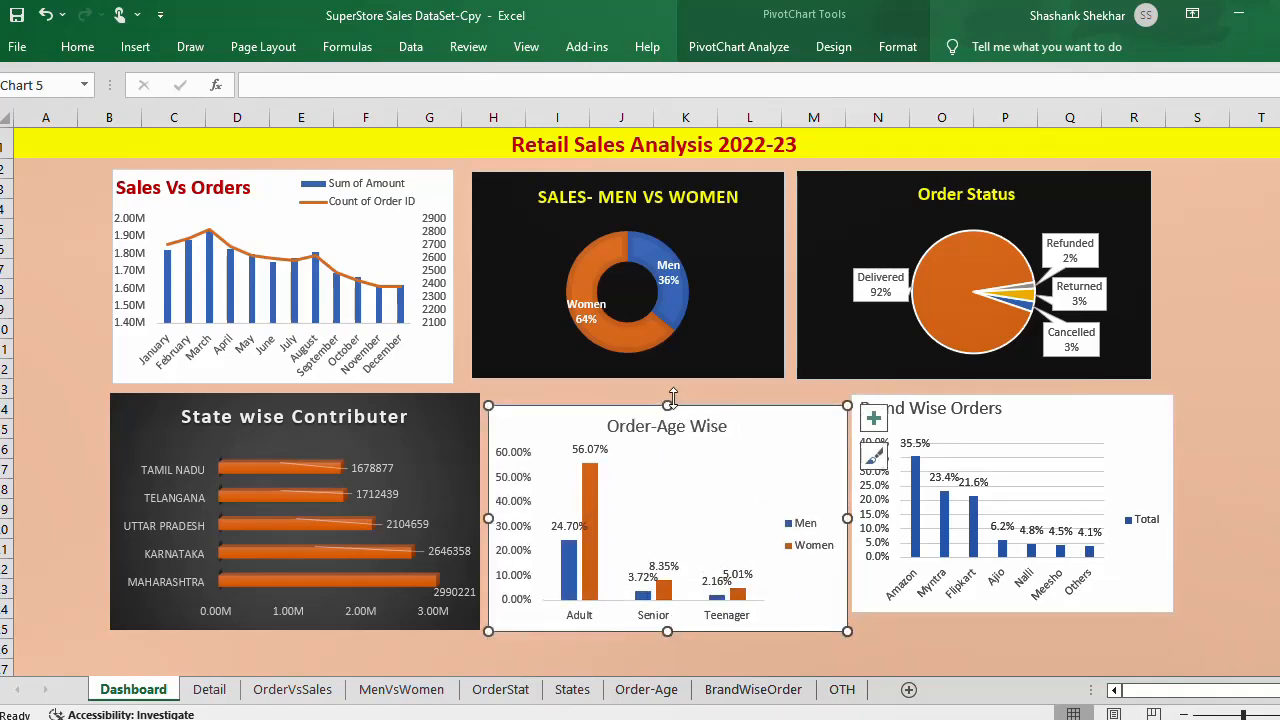
{"action": "left_click_drag", "start_coordinate": [669, 403], "coordinate": [670, 397]}
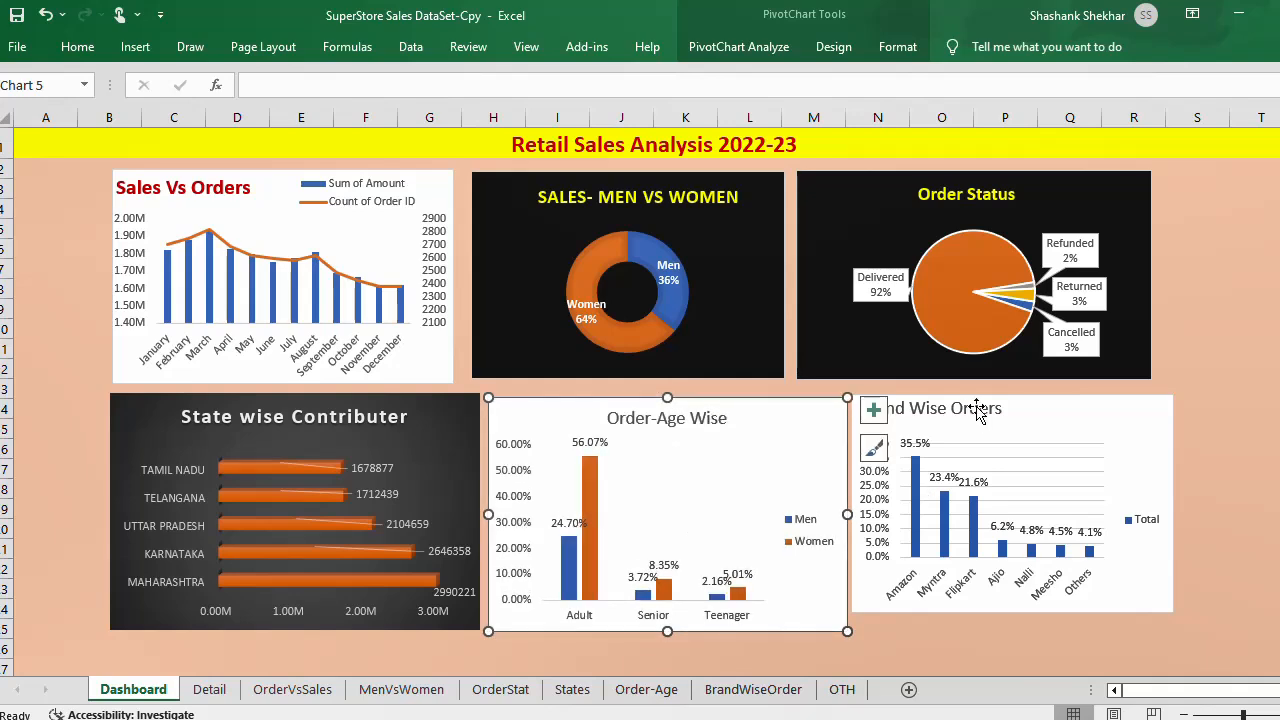
Step: Make the Brand Wise Orders chart slightly narrower and taller so its lower edge lines up with the neighbouring charts
{"action": "left_click", "coordinate": [1043, 421]}
{"action": "mouse_move", "coordinate": [1172, 612]}
{"action": "left_mouse_down"}
{"action": "mouse_move", "coordinate": [1171, 634]}
{"action": "mouse_move", "coordinate": [1158, 620]}
{"action": "mouse_move", "coordinate": [1159, 634]}
{"action": "left_mouse_up"}
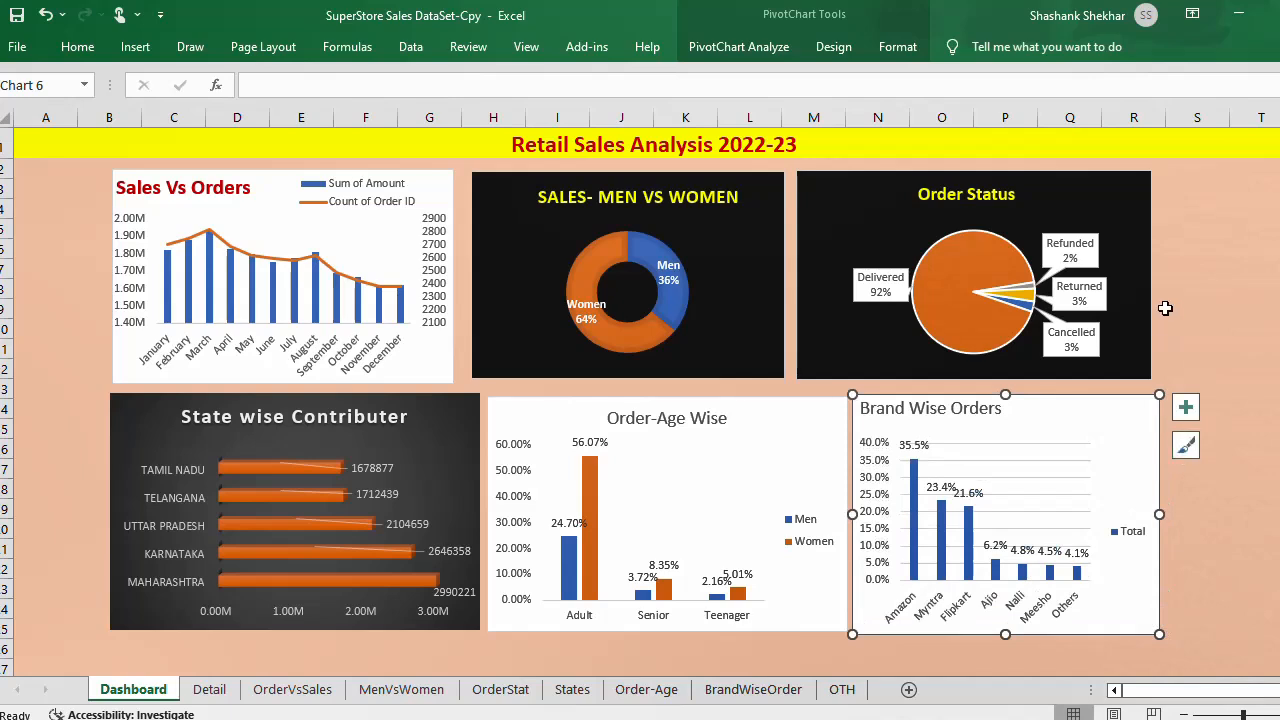
{"action": "left_click", "coordinate": [1207, 316]}
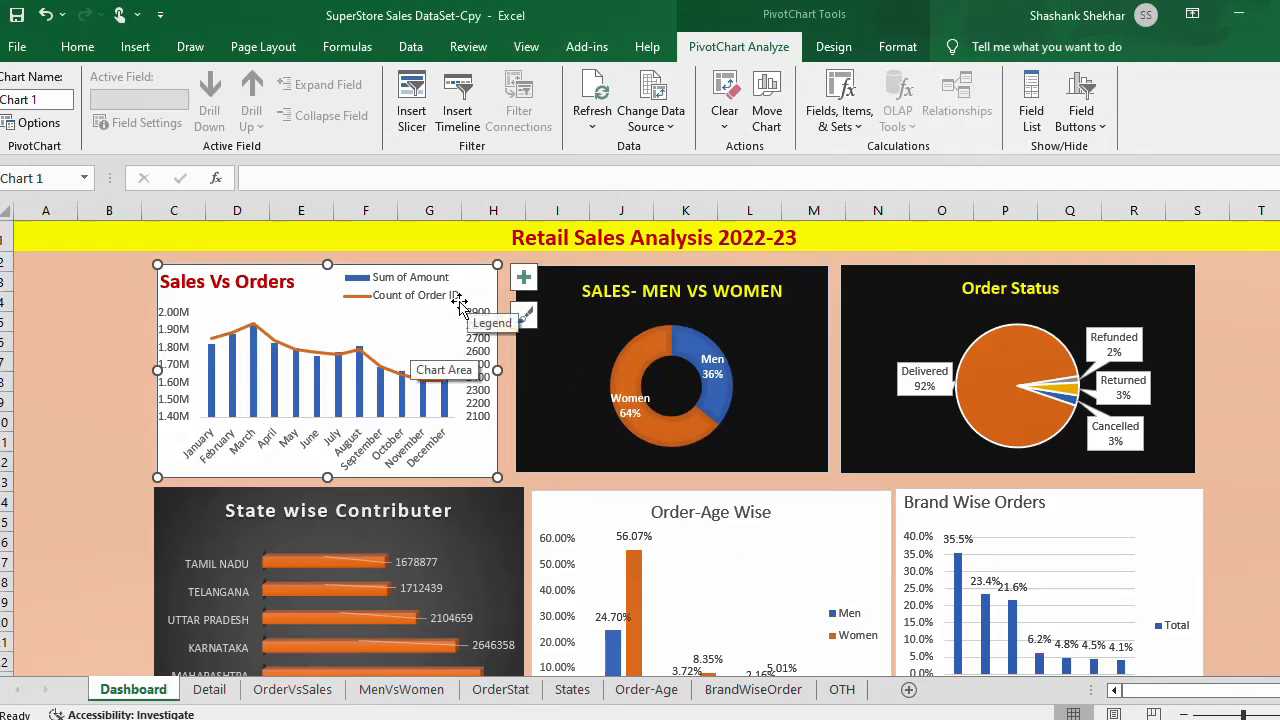
Step: Select all six dashboard charts together and move them up against the Retail Sales Analysis 2022-23 title banner
{"action": "left_click", "coordinate": [508, 535]}
{"action": "left_click", "coordinate": [561, 527], "text": "ctrl"}
{"action": "left_click", "coordinate": [586, 450], "text": "ctrl"}
{"action": "left_click", "coordinate": [886, 450], "text": "ctrl"}
{"action": "left_click", "coordinate": [922, 503], "text": "ctrl"}
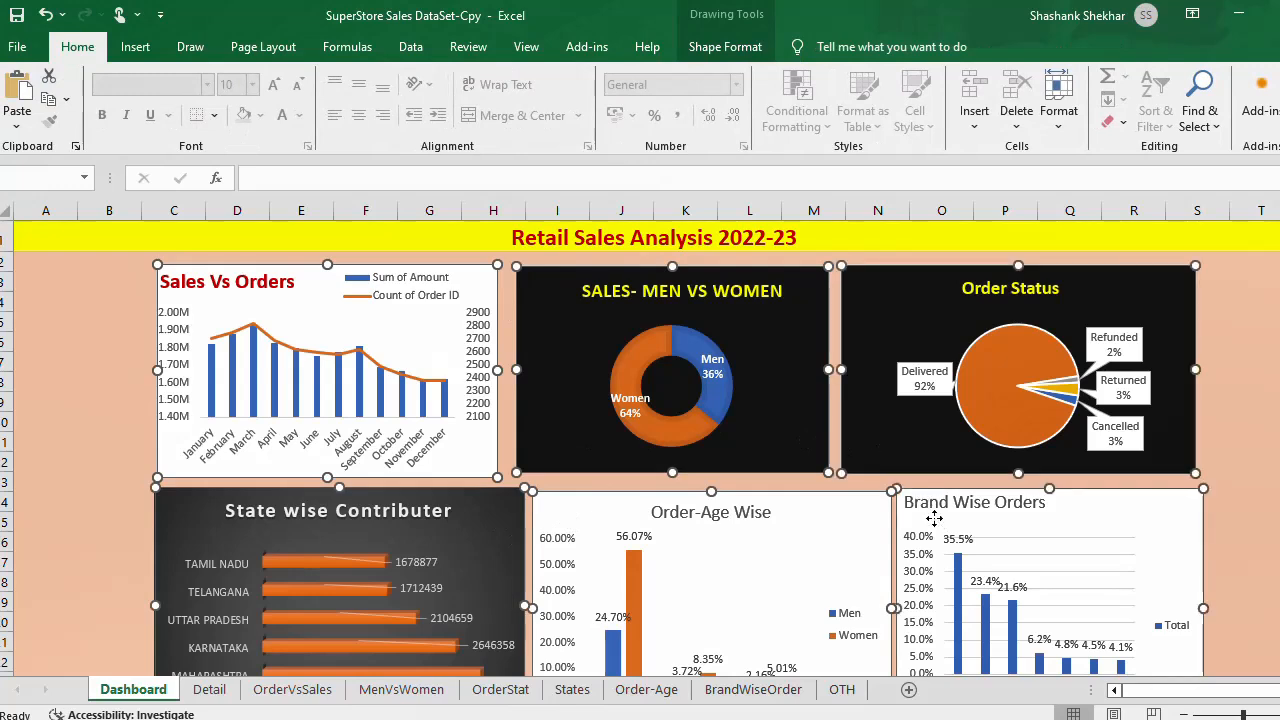
{"action": "left_click_drag", "start_coordinate": [869, 443], "coordinate": [869, 437]}
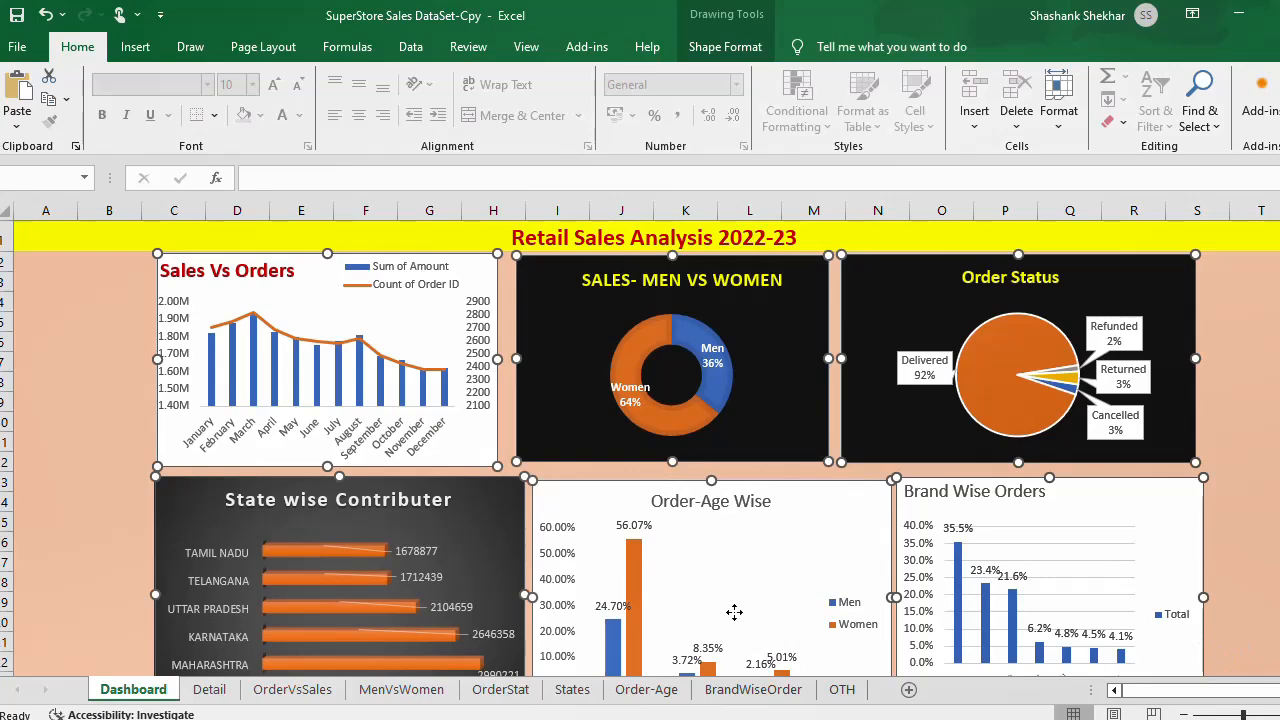
{"action": "left_click", "coordinate": [1270, 548]}
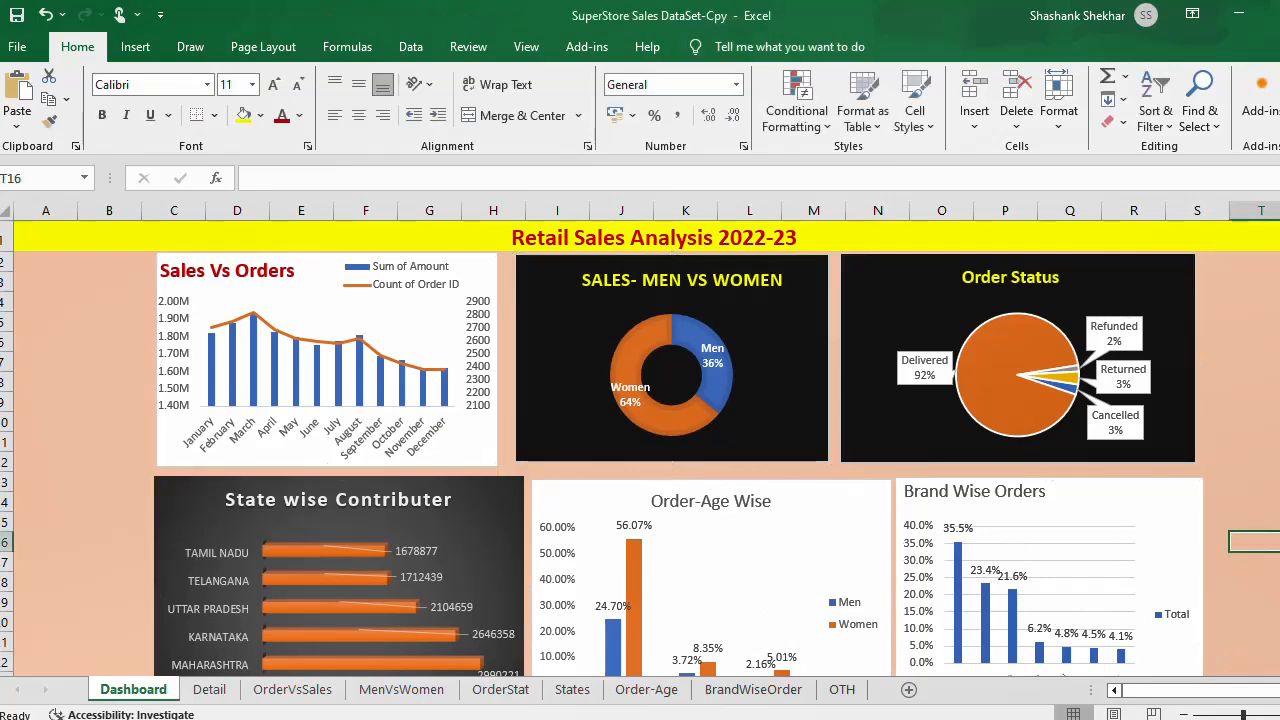
Step: Reduce the height of the State wise Contributer, Order-Age Wise and Brand Wise Orders charts so their lower edges align
{"action": "scroll", "coordinate": [400, 636], "scroll_direction": "down", "scroll_amount": 1}
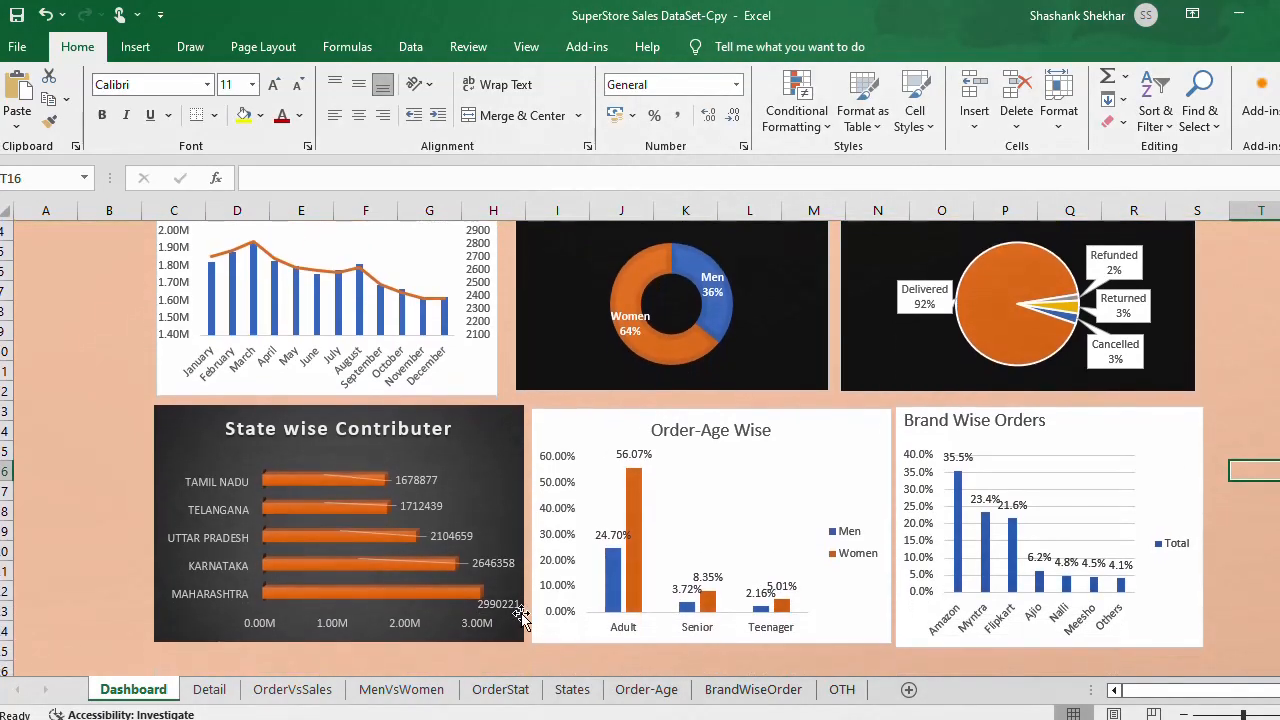
{"action": "left_click", "coordinate": [400, 636]}
{"action": "left_click_drag", "start_coordinate": [524, 642], "coordinate": [519, 620]}
{"action": "left_click", "coordinate": [680, 636]}
{"action": "left_click_drag", "start_coordinate": [710, 648], "coordinate": [712, 620]}
{"action": "left_click", "coordinate": [1020, 635]}
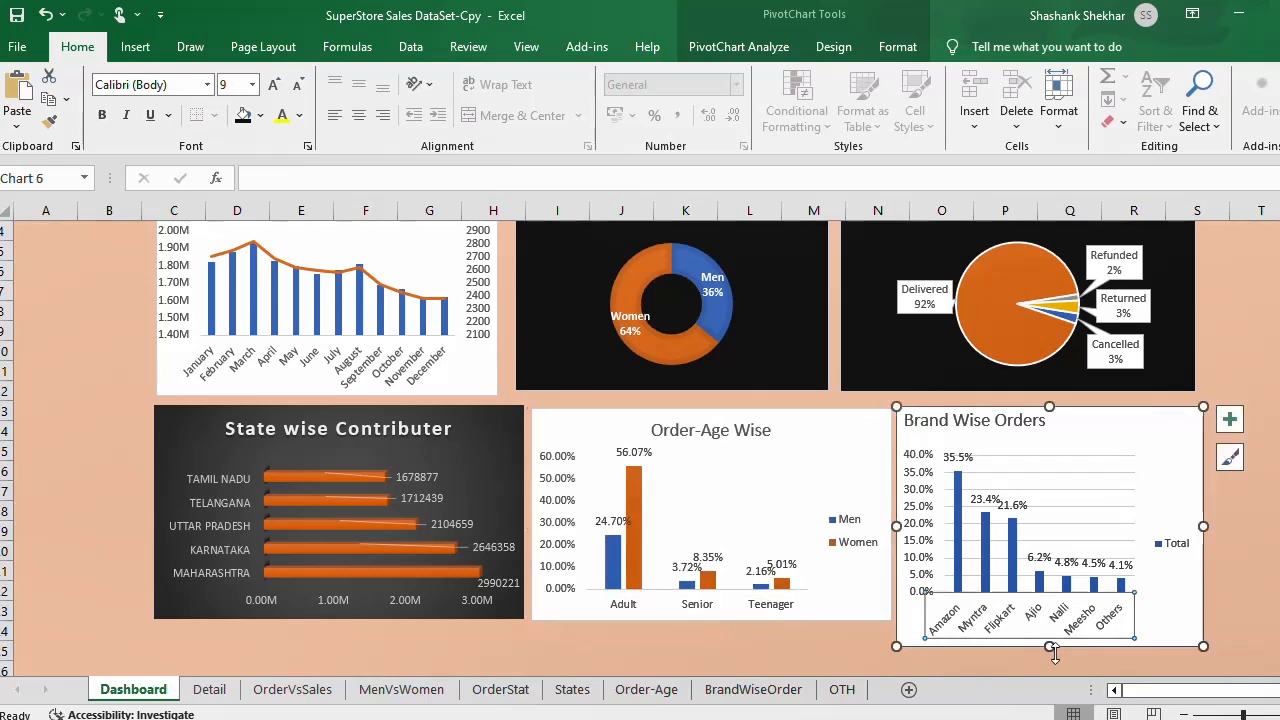
{"action": "left_click", "coordinate": [1160, 626]}
{"action": "left_click_drag", "start_coordinate": [1049, 646], "coordinate": [1050, 623]}
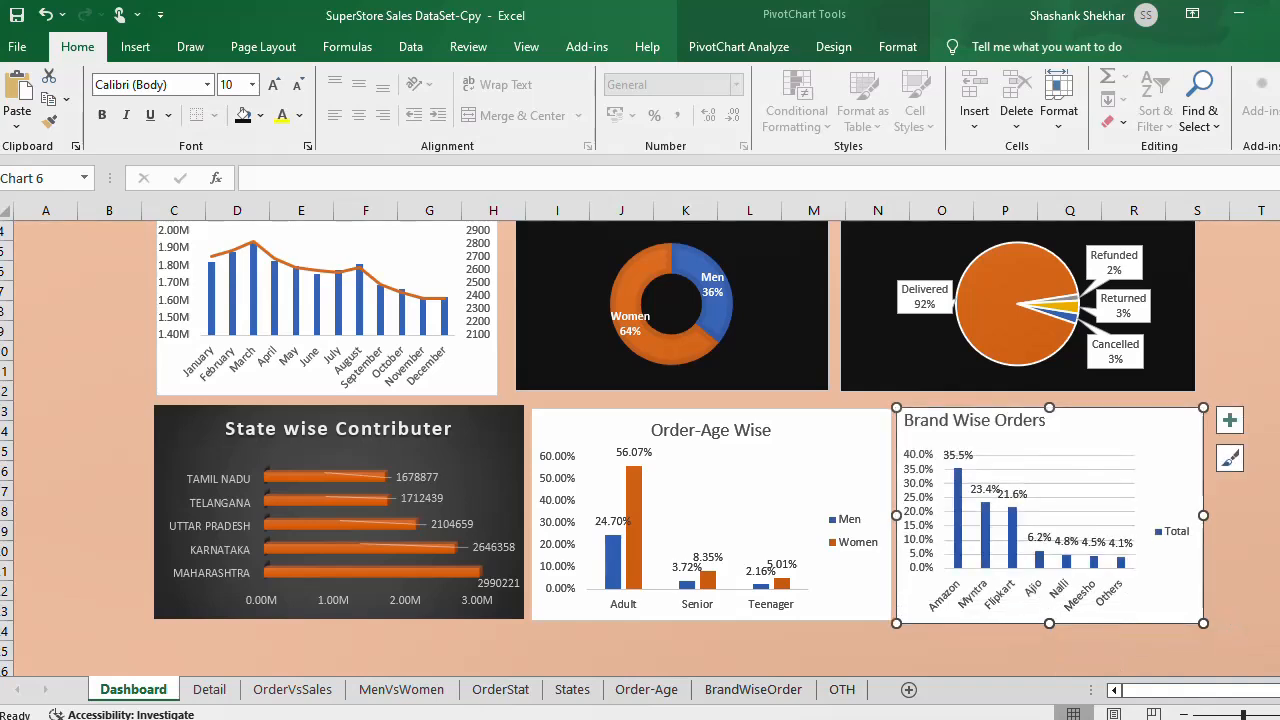
{"action": "scroll", "coordinate": [640, 450], "scroll_direction": "up", "scroll_amount": 1}
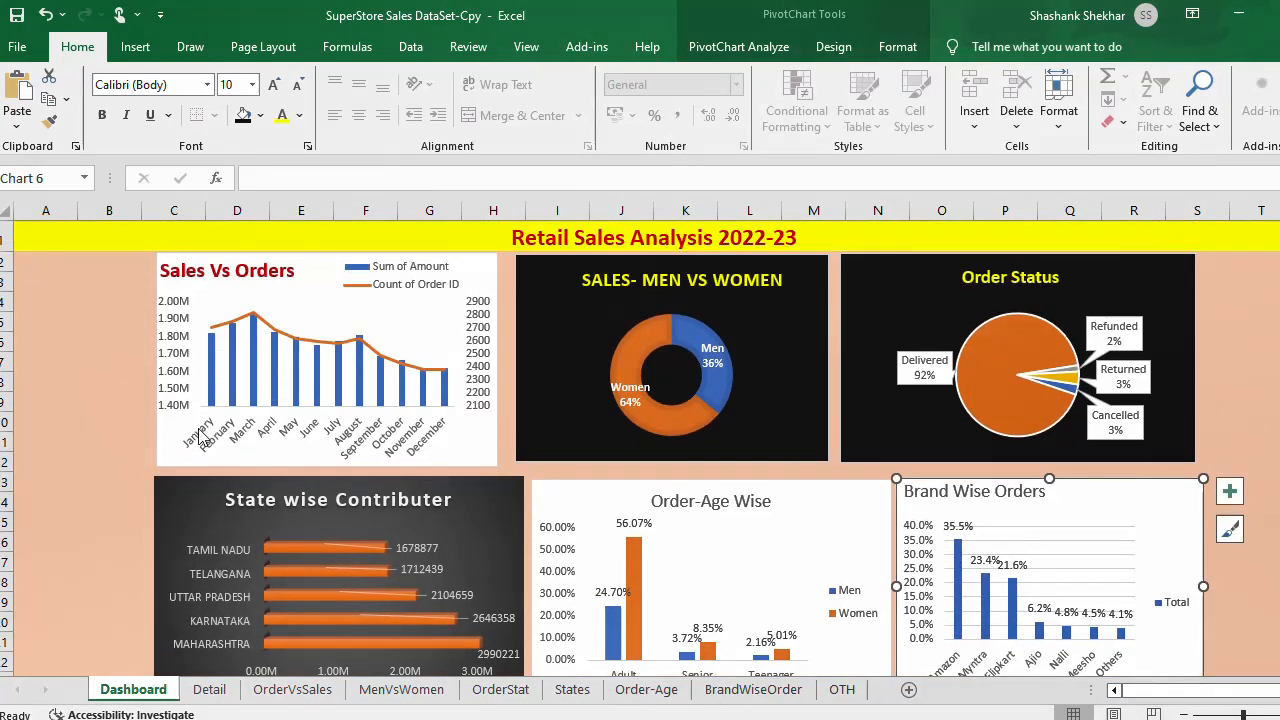
{"action": "left_click", "coordinate": [116, 382]}
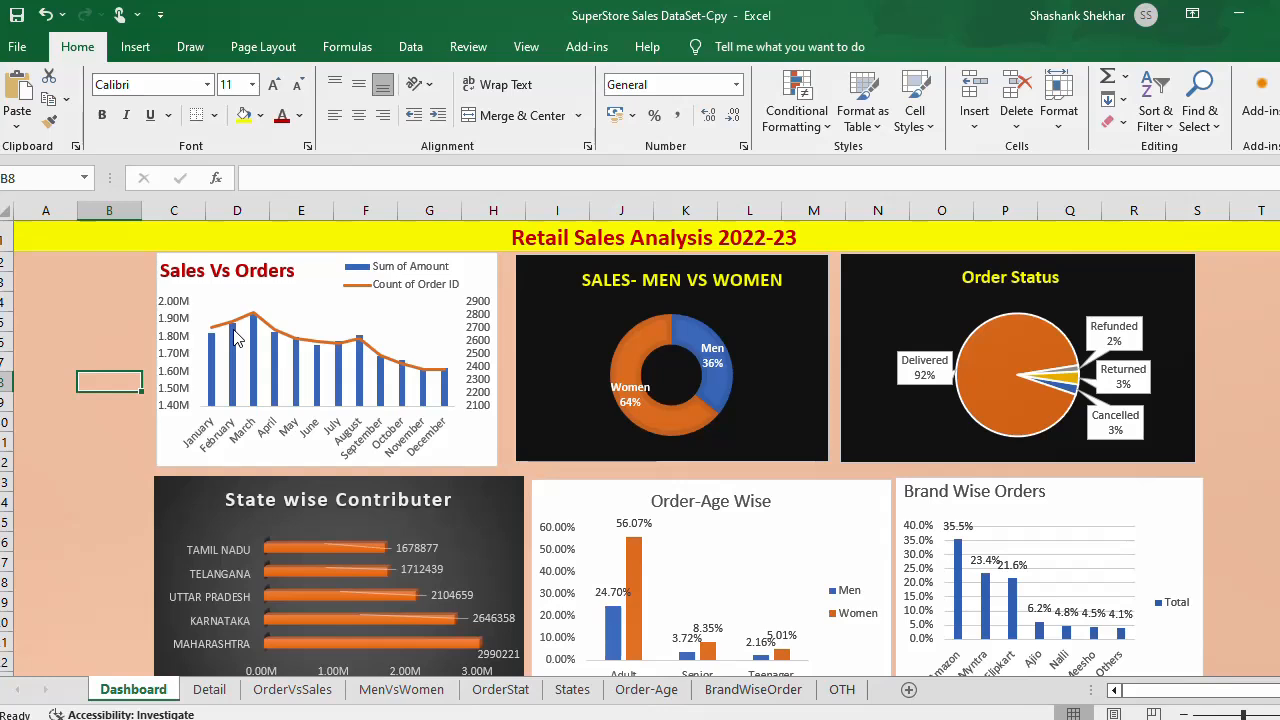
Step: Insert Gender, Month and Channel slicers for the Sales Vs Orders chart
{"action": "left_click", "coordinate": [483, 457]}
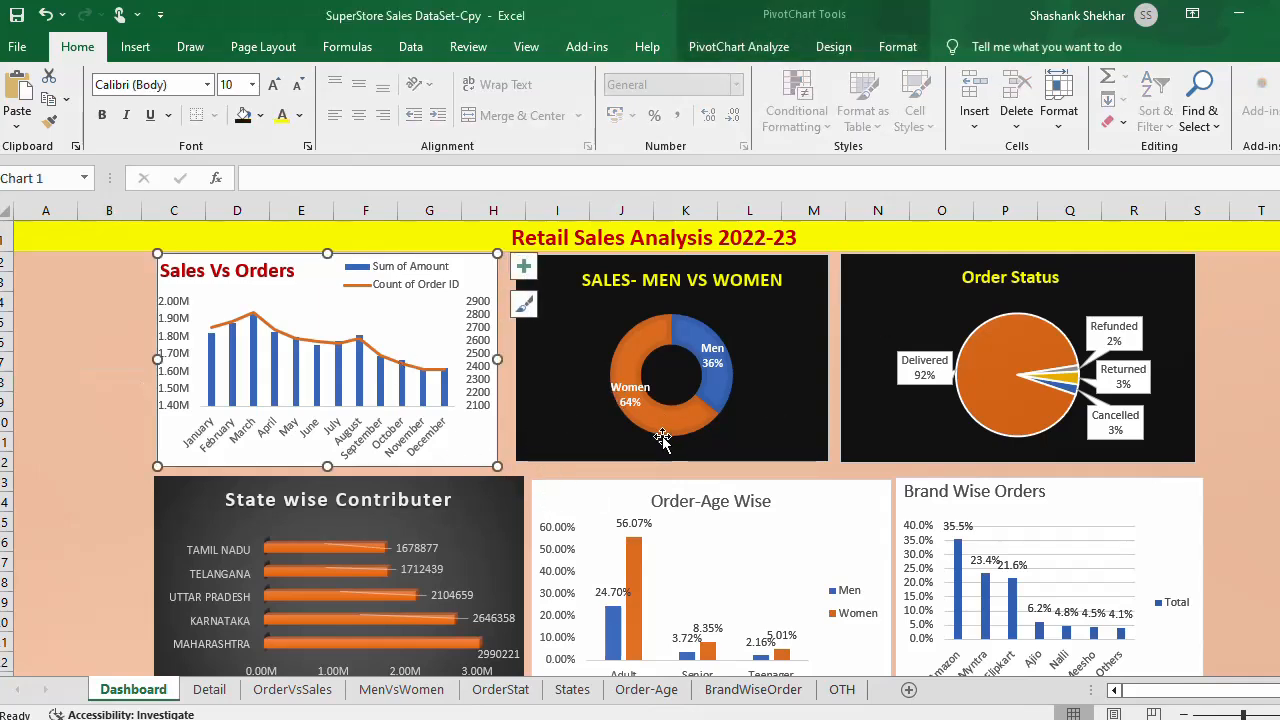
{"action": "left_click", "coordinate": [736, 47]}
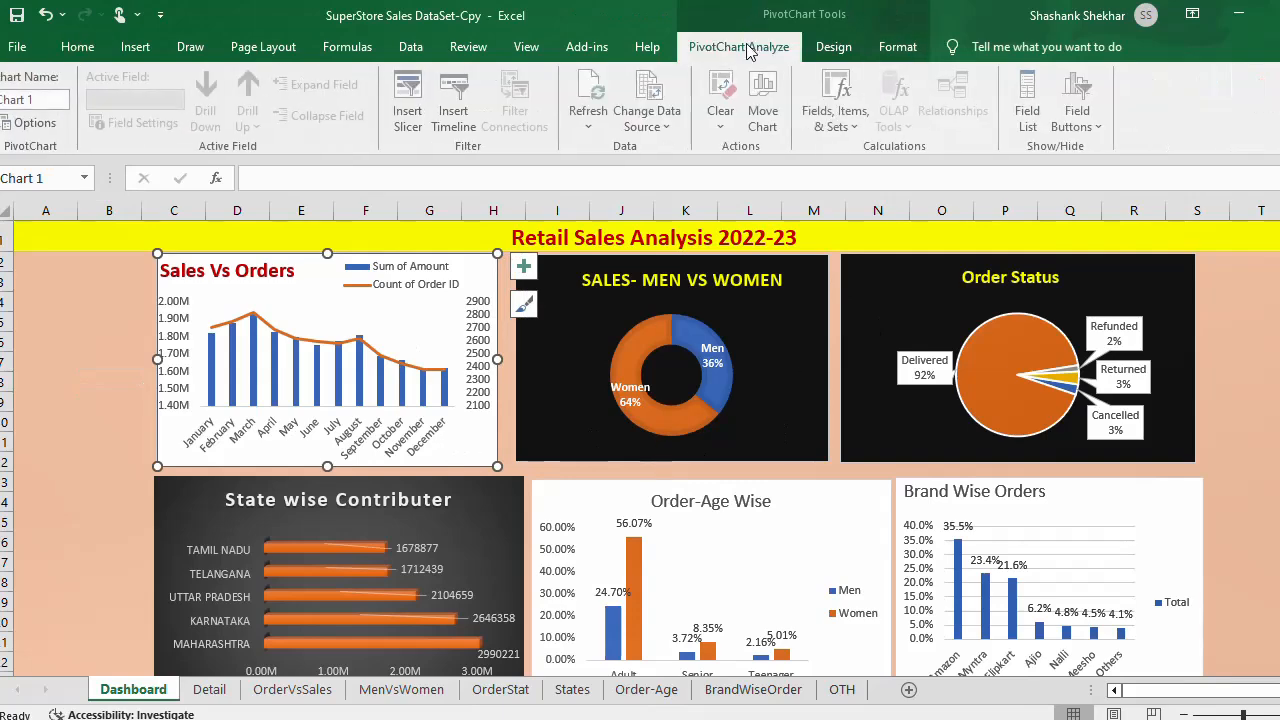
{"action": "left_click", "coordinate": [408, 118]}
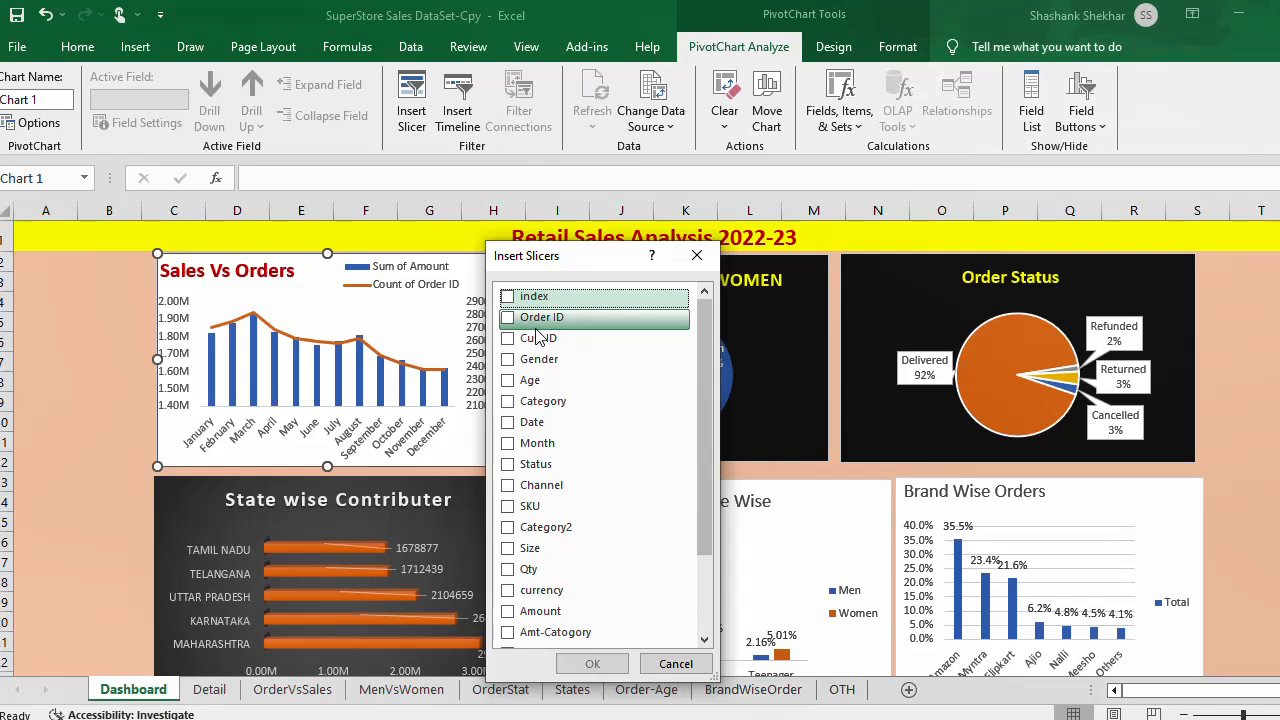
{"action": "left_click", "coordinate": [509, 446]}
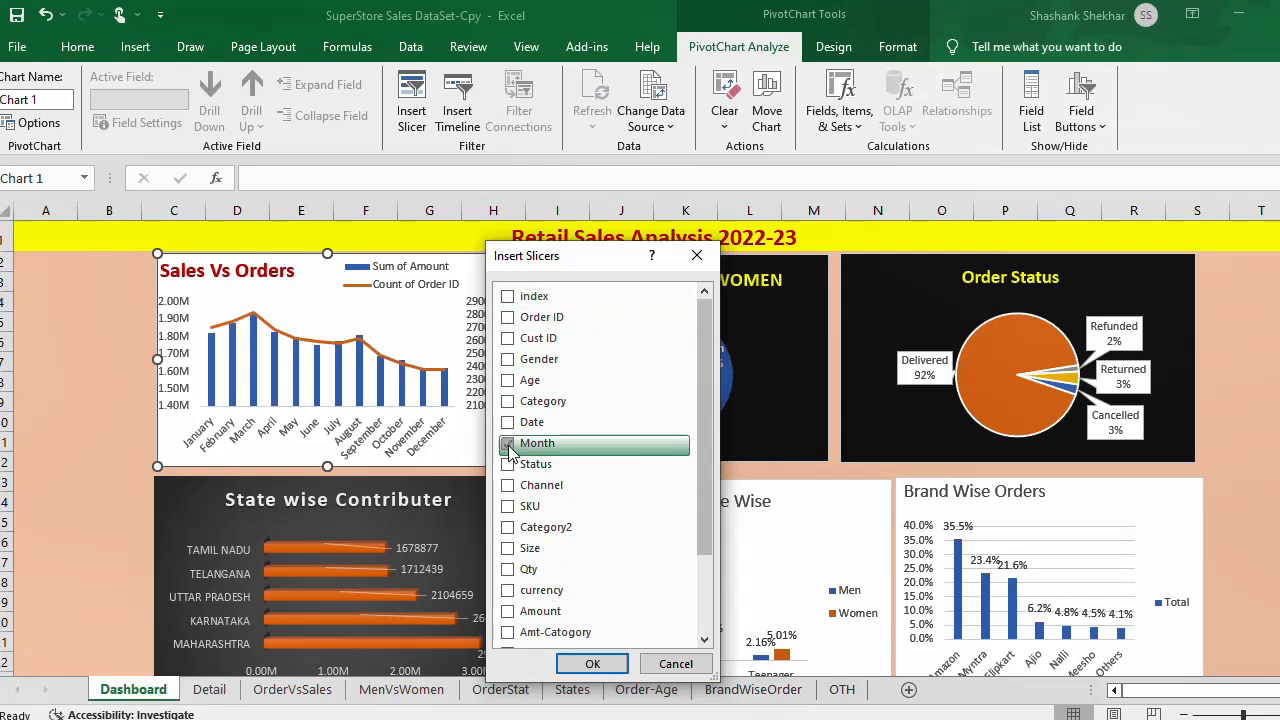
{"action": "left_click", "coordinate": [509, 487]}
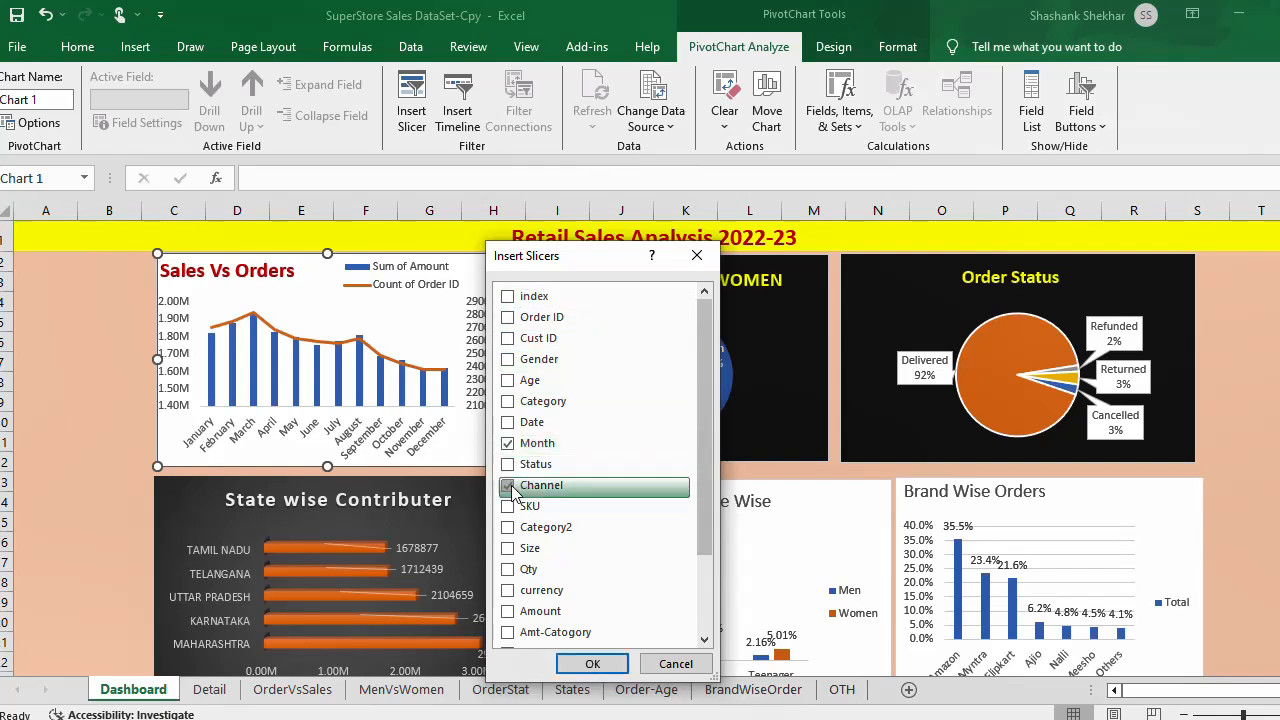
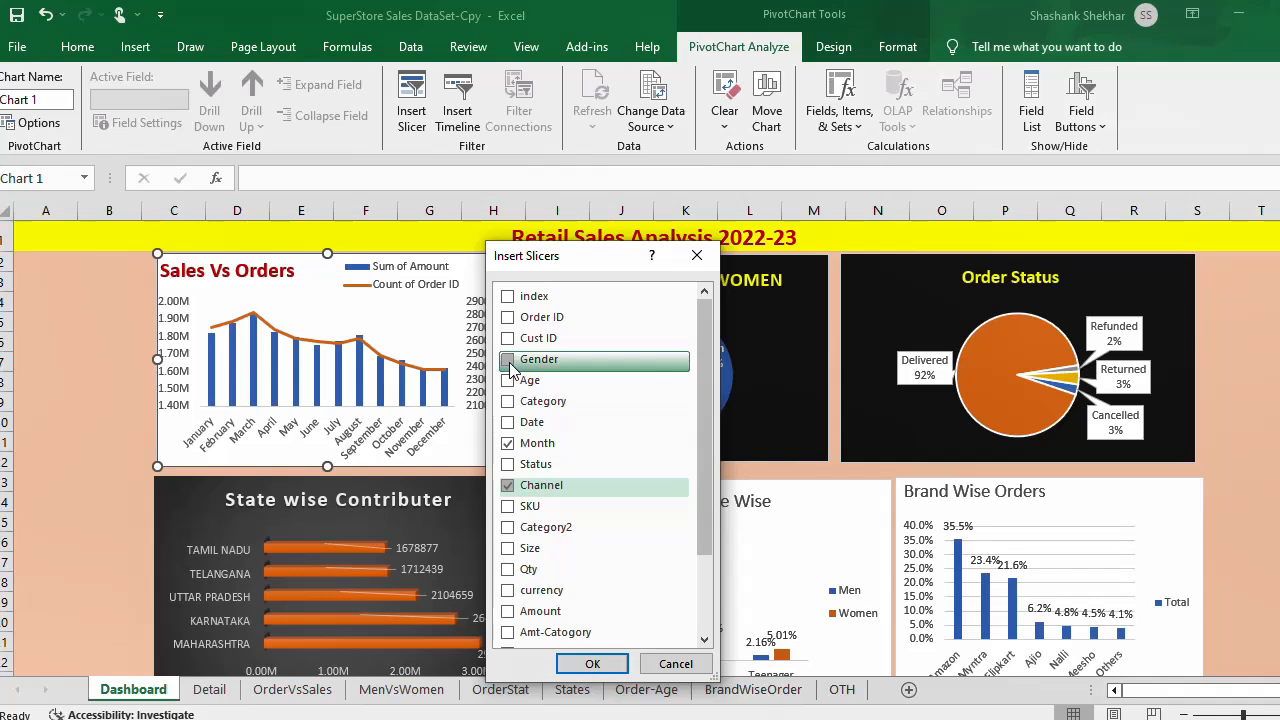
{"action": "mouse_move", "coordinate": [703, 411]}
{"action": "left_mouse_down"}
{"action": "mouse_move", "coordinate": [725, 496]}
{"action": "mouse_move", "coordinate": [714, 408]}
{"action": "left_mouse_up"}
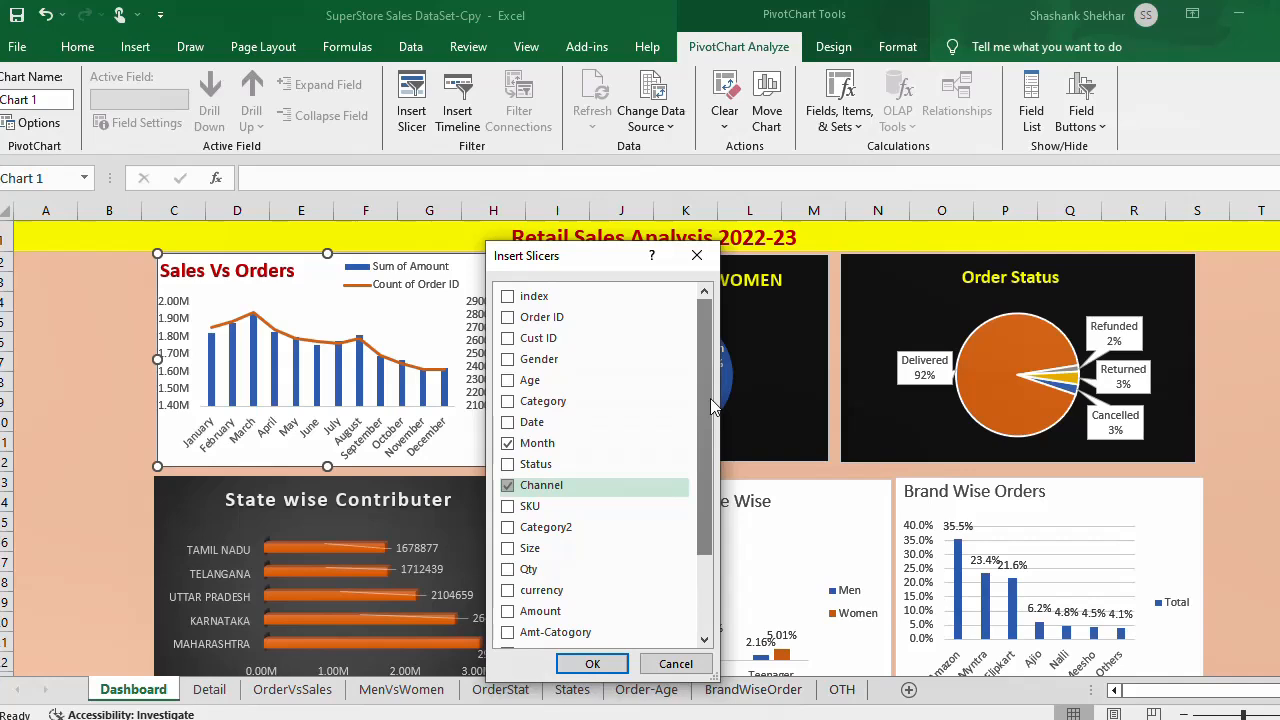
{"action": "left_click_drag", "start_coordinate": [710, 398], "coordinate": [717, 437]}
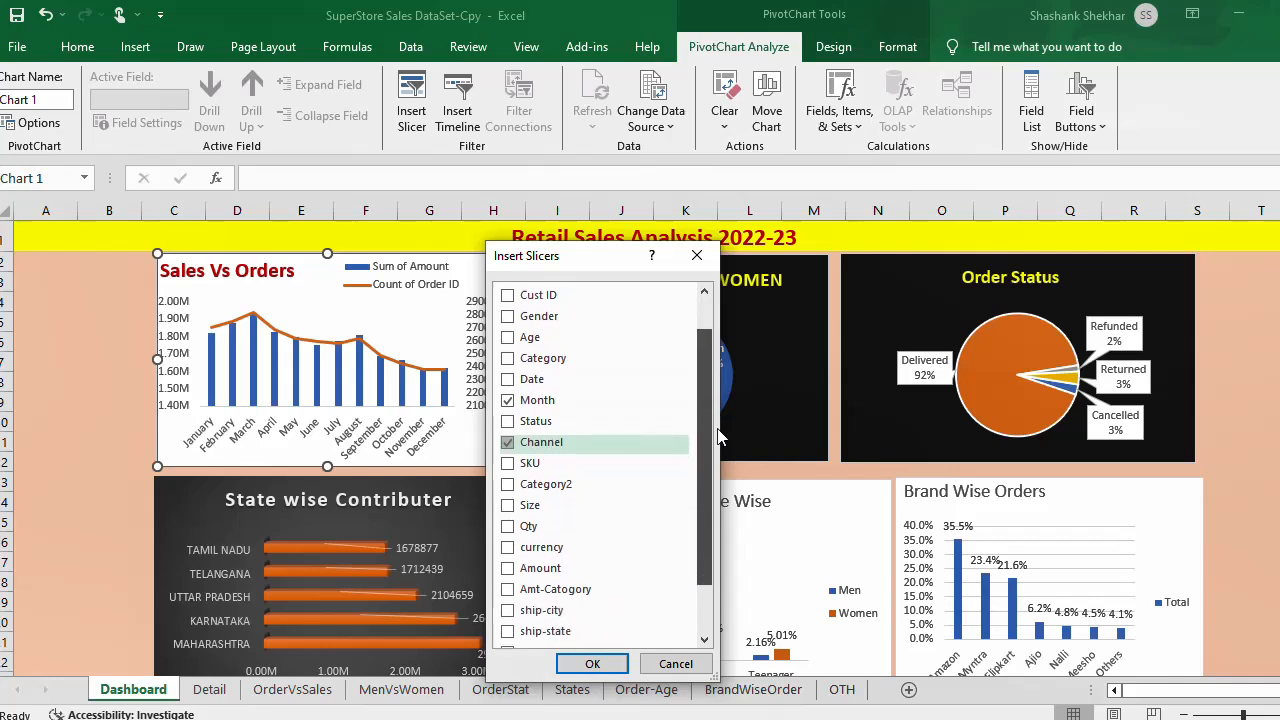
{"action": "left_click_drag", "start_coordinate": [717, 437], "coordinate": [715, 416]}
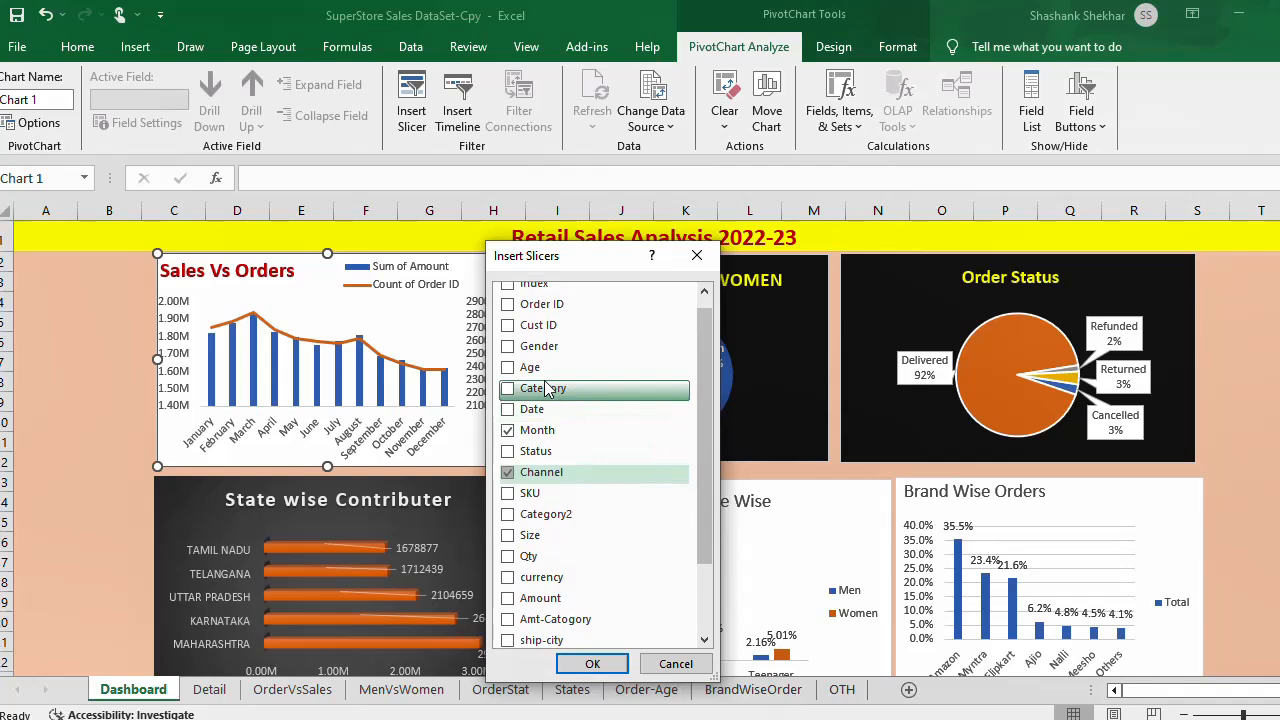
{"action": "left_click", "coordinate": [510, 345]}
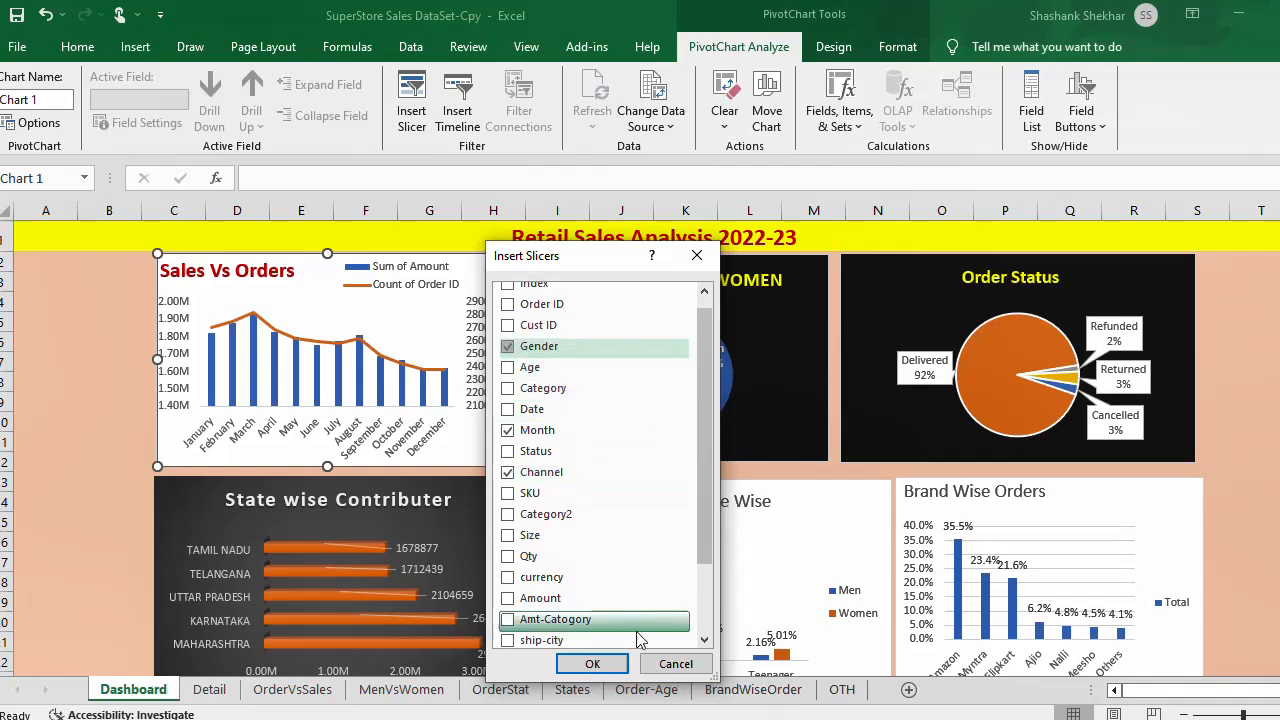
{"action": "left_click", "coordinate": [586, 666]}
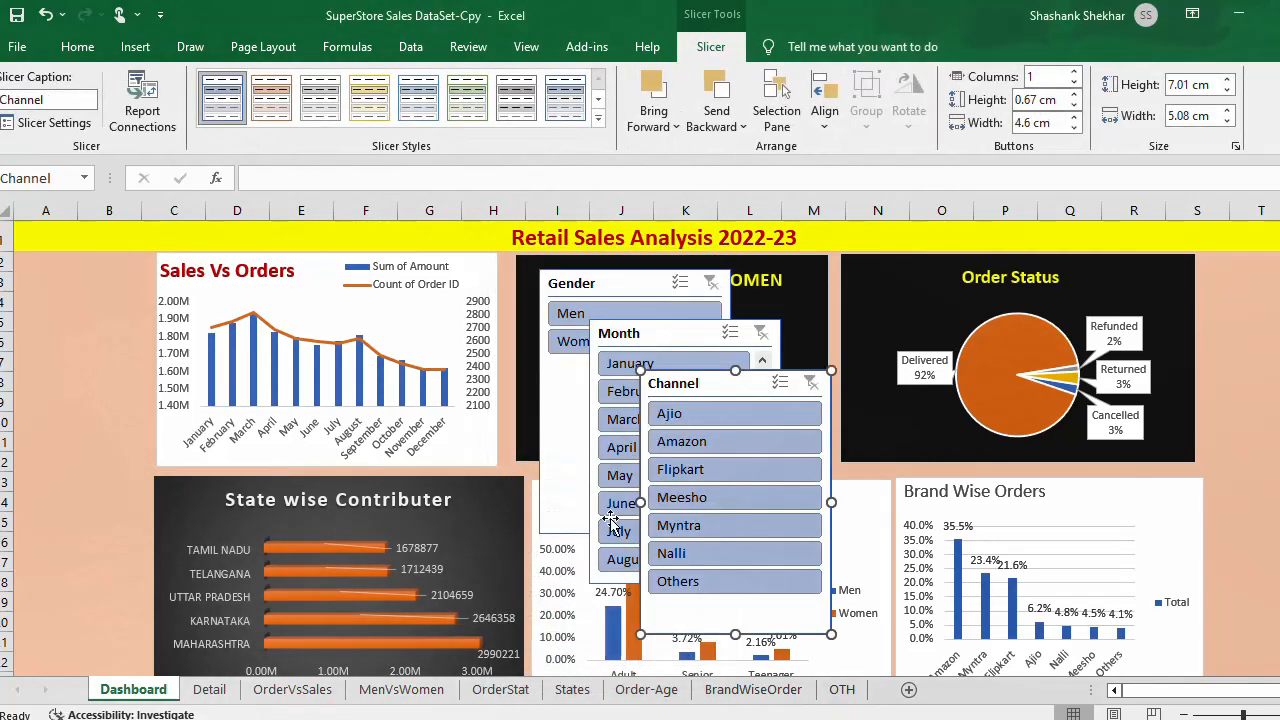
Step: Move the Gender slicer to column A just under the title banner and filter by Men, Women and Men again
{"action": "left_click", "coordinate": [567, 402]}
{"action": "left_click_drag", "start_coordinate": [571, 403], "coordinate": [135, 375]}
{"action": "left_click", "coordinate": [135, 290]}
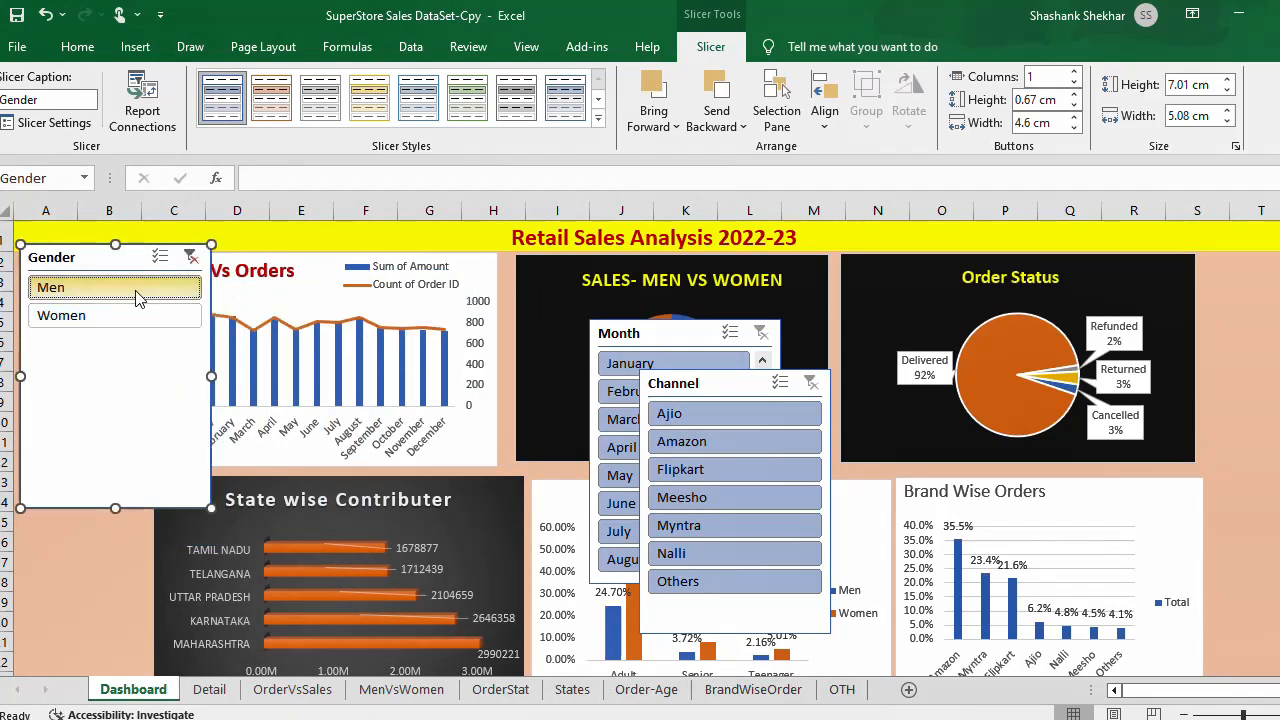
{"action": "left_click", "coordinate": [147, 325]}
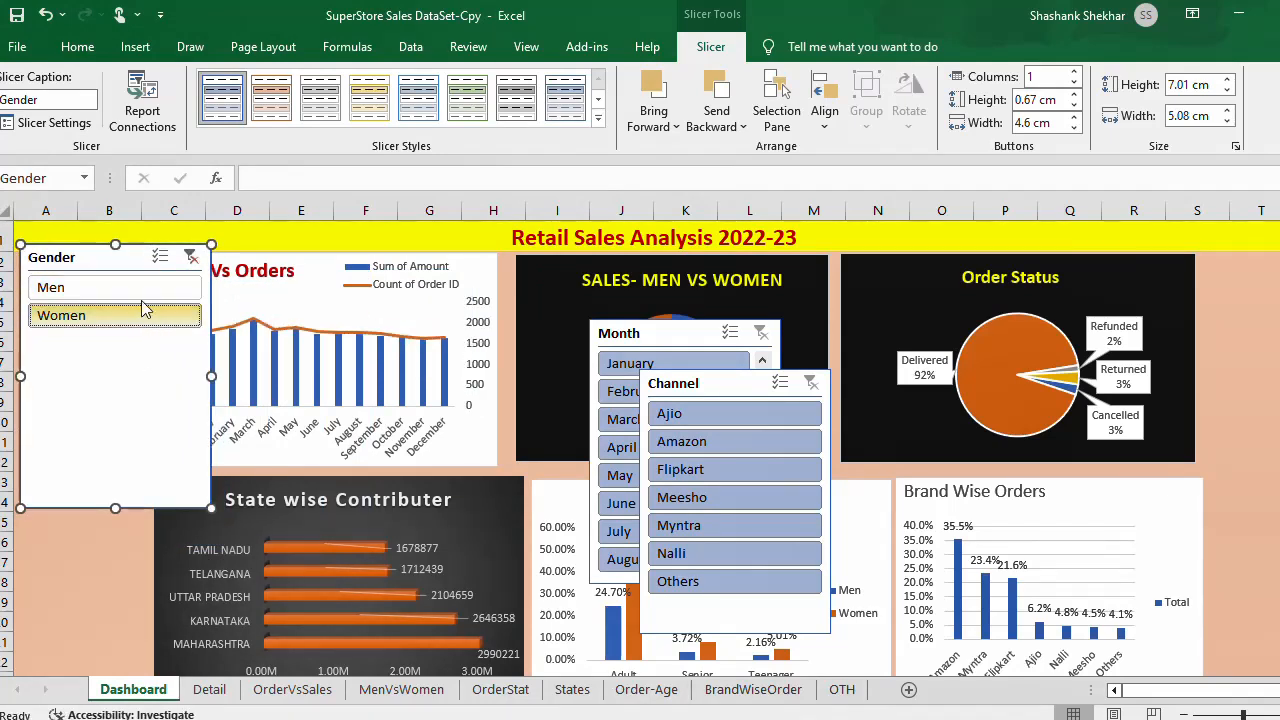
{"action": "left_click", "coordinate": [141, 291]}
Step: Shrink the Gender slicer to about 2.65 cm high and 2.3 cm wide, and try its Women and Men filters
{"action": "left_click_drag", "start_coordinate": [207, 375], "coordinate": [106, 376]}
{"action": "left_click_drag", "start_coordinate": [64, 508], "coordinate": [70, 342]}
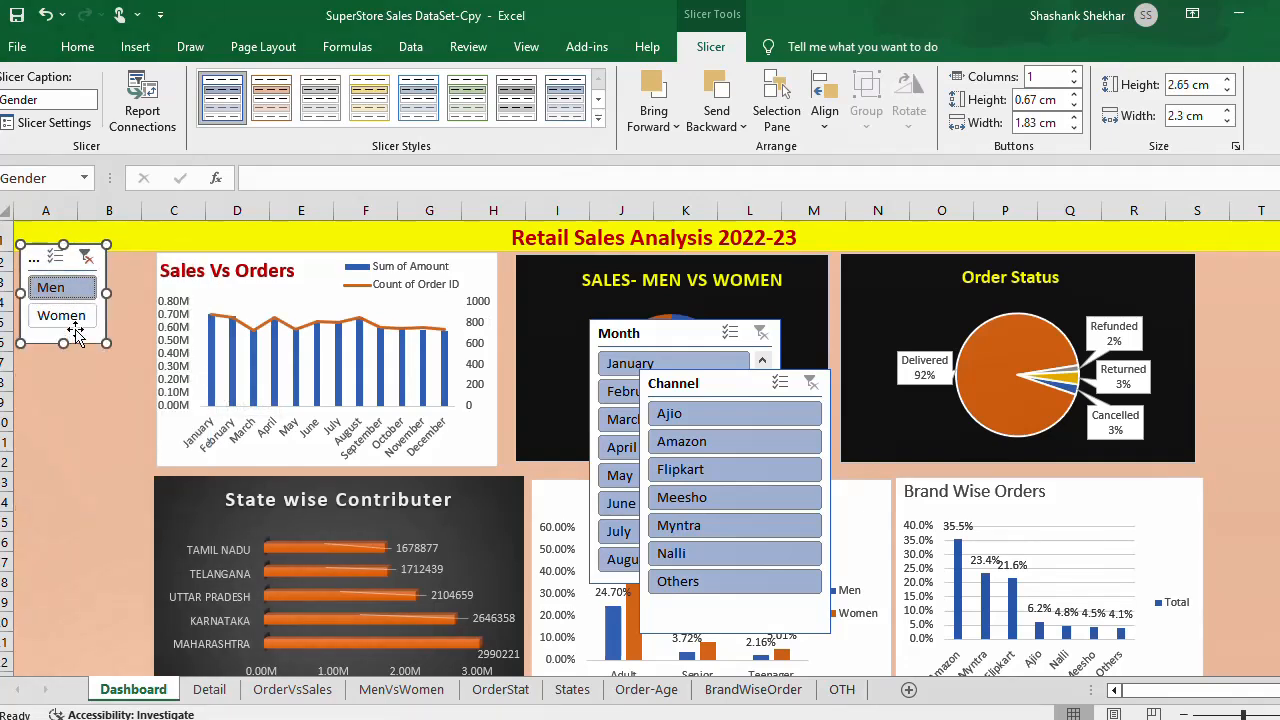
{"action": "left_click", "coordinate": [78, 318]}
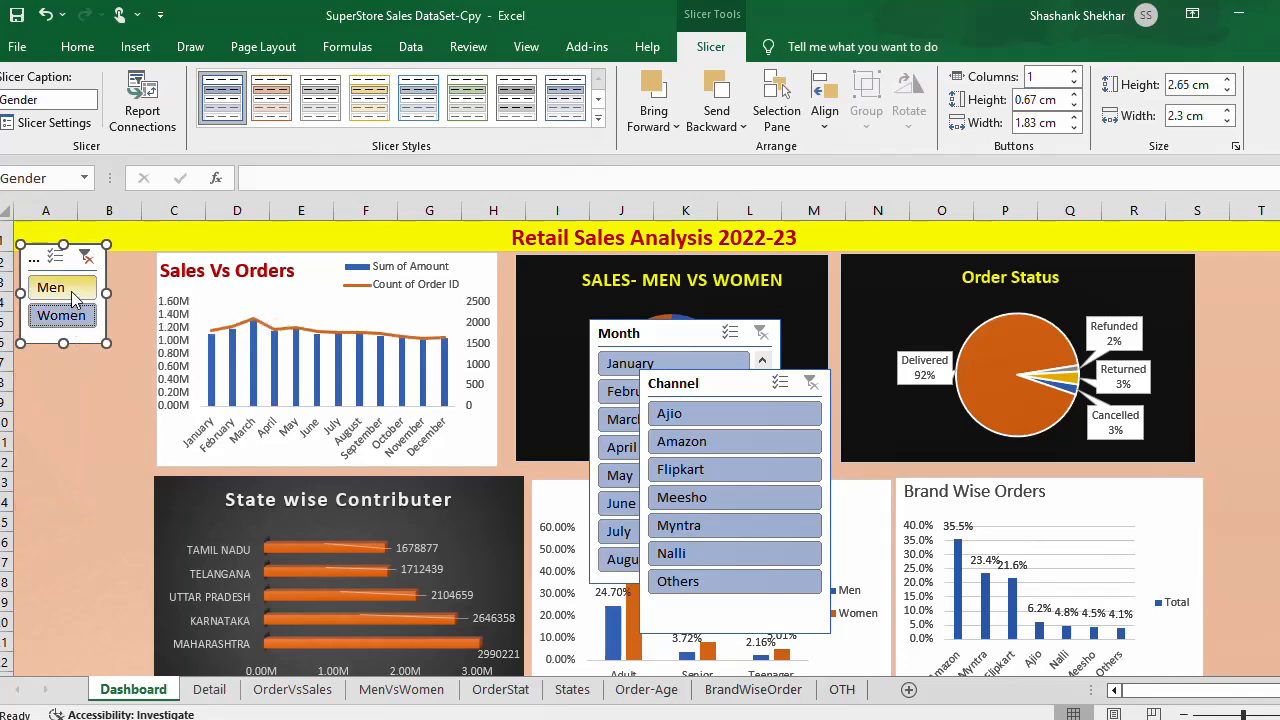
{"action": "left_click", "coordinate": [51, 287]}
Step: Place the Channel slicer directly beneath the Gender slicer and resize it to about 3.63 cm high and 3.18 cm wide
{"action": "left_click_drag", "start_coordinate": [724, 389], "coordinate": [105, 368]}
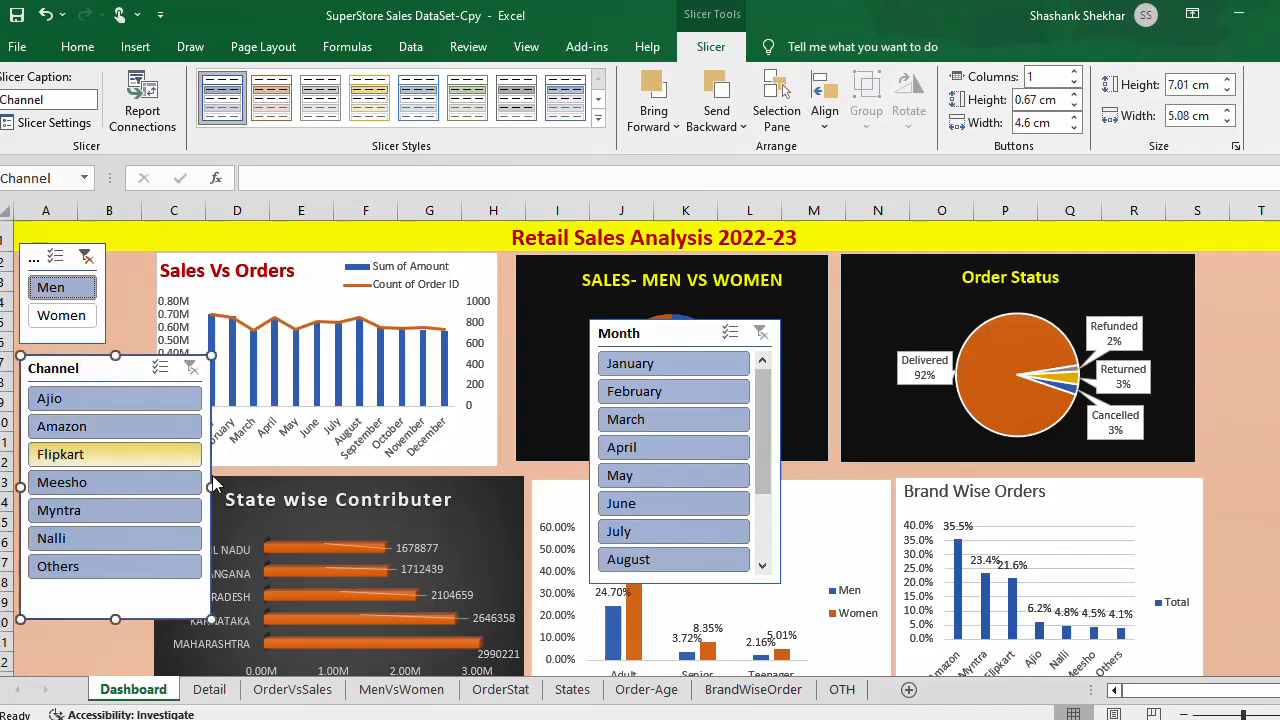
{"action": "left_click_drag", "start_coordinate": [163, 484], "coordinate": [112, 487]}
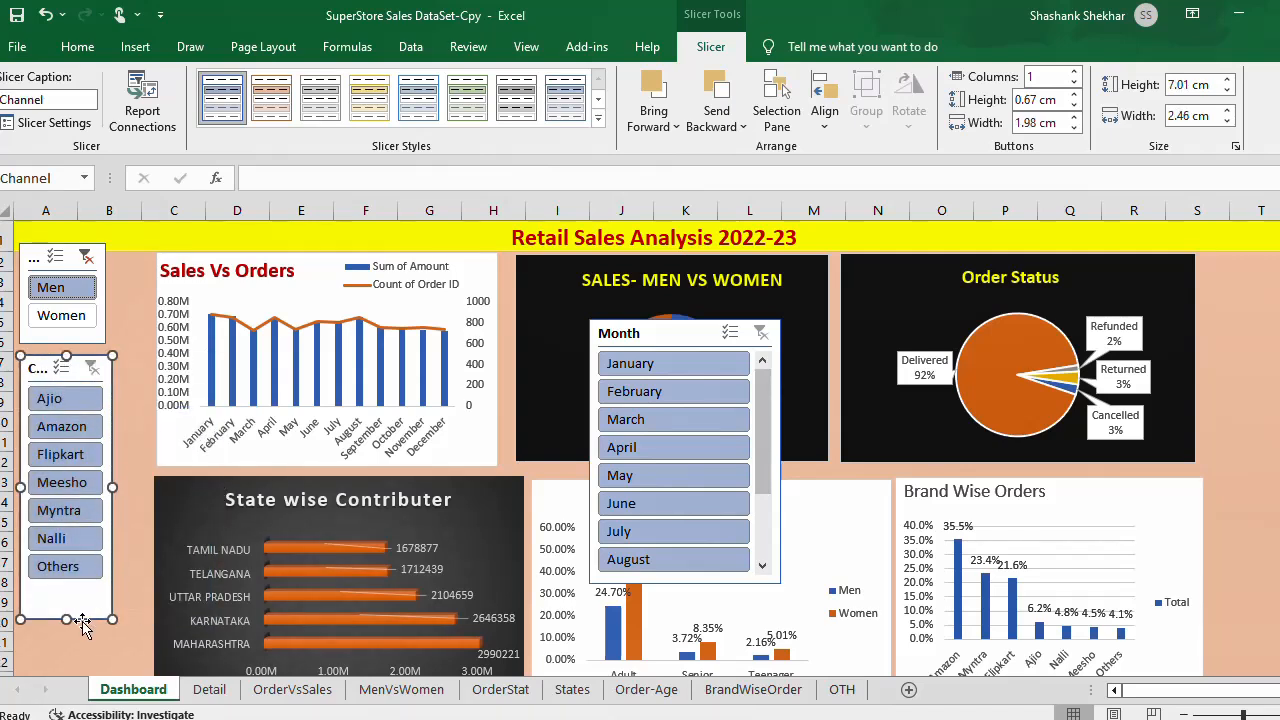
{"action": "left_click_drag", "start_coordinate": [66, 619], "coordinate": [62, 490]}
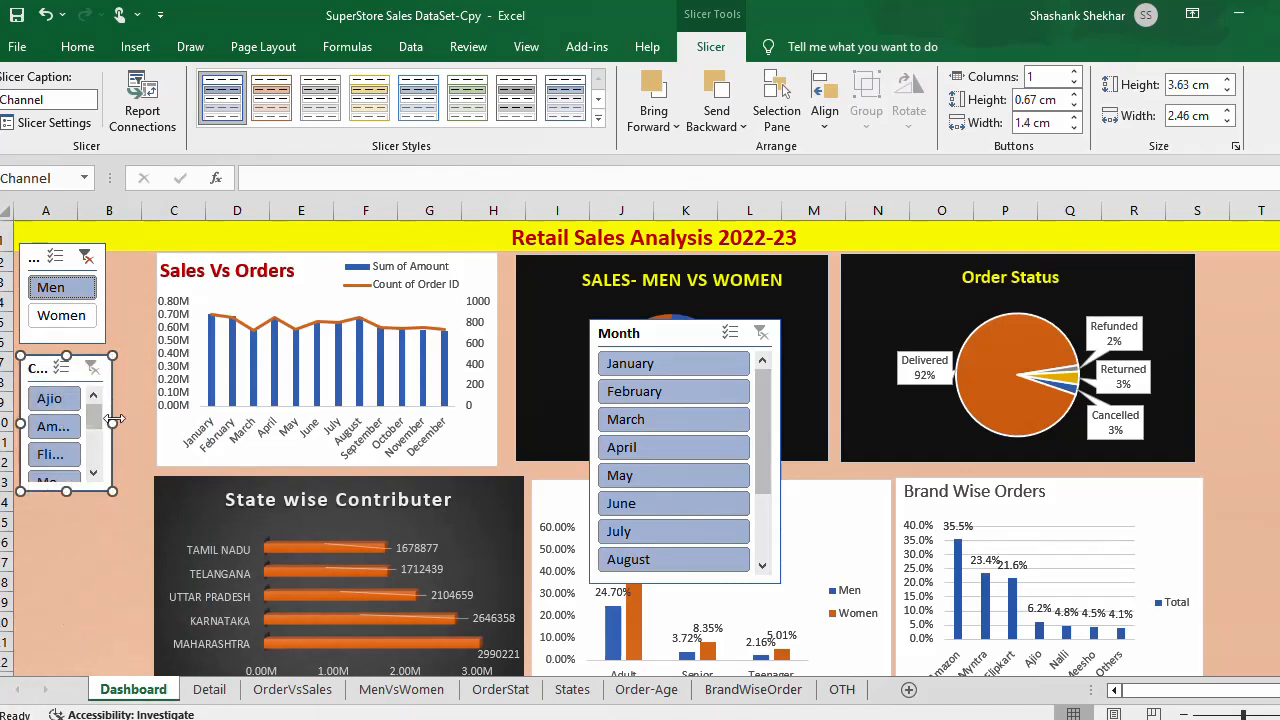
{"action": "left_click_drag", "start_coordinate": [111, 423], "coordinate": [138, 427]}
Step: Widen the Gender slicer to about 3.18 cm to match the Channel slicer and clear its filter
{"action": "left_click", "coordinate": [104, 298]}
{"action": "left_click_drag", "start_coordinate": [106, 290], "coordinate": [139, 291]}
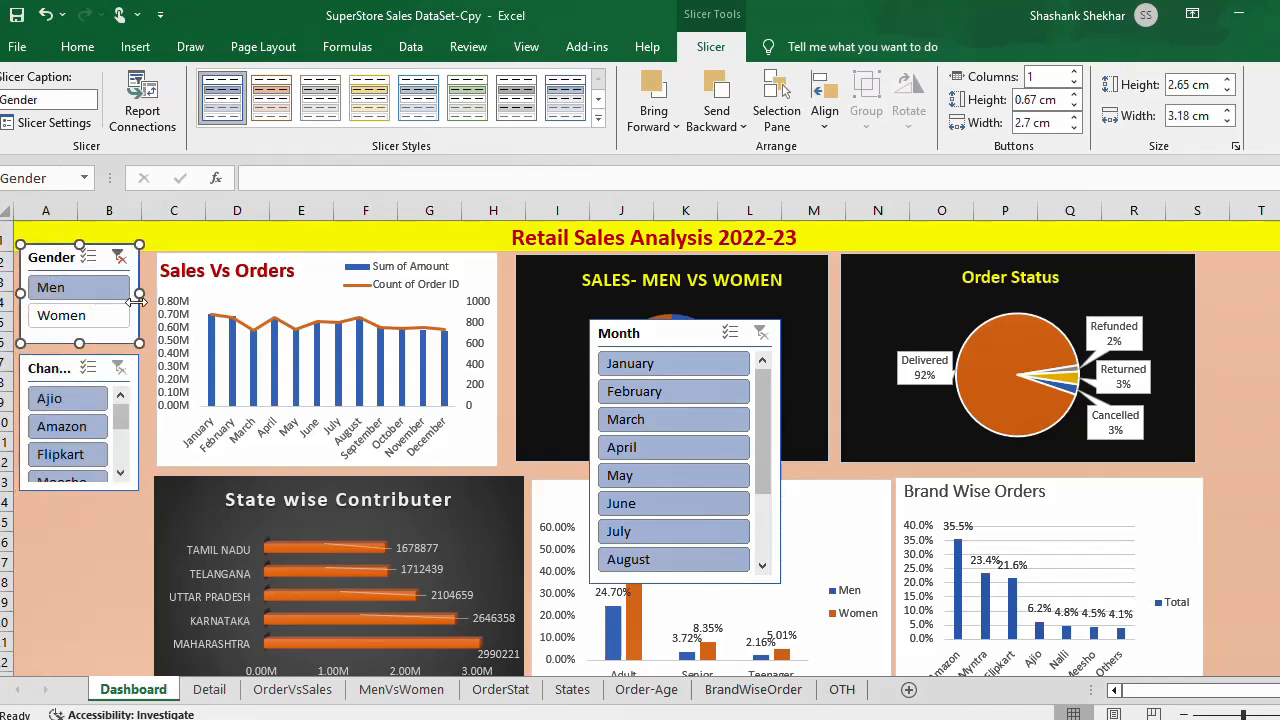
{"action": "right_click", "coordinate": [108, 258]}
{"action": "key", "text": "Escape"}
{"action": "left_click", "coordinate": [119, 258]}
{"action": "right_click", "coordinate": [108, 265]}
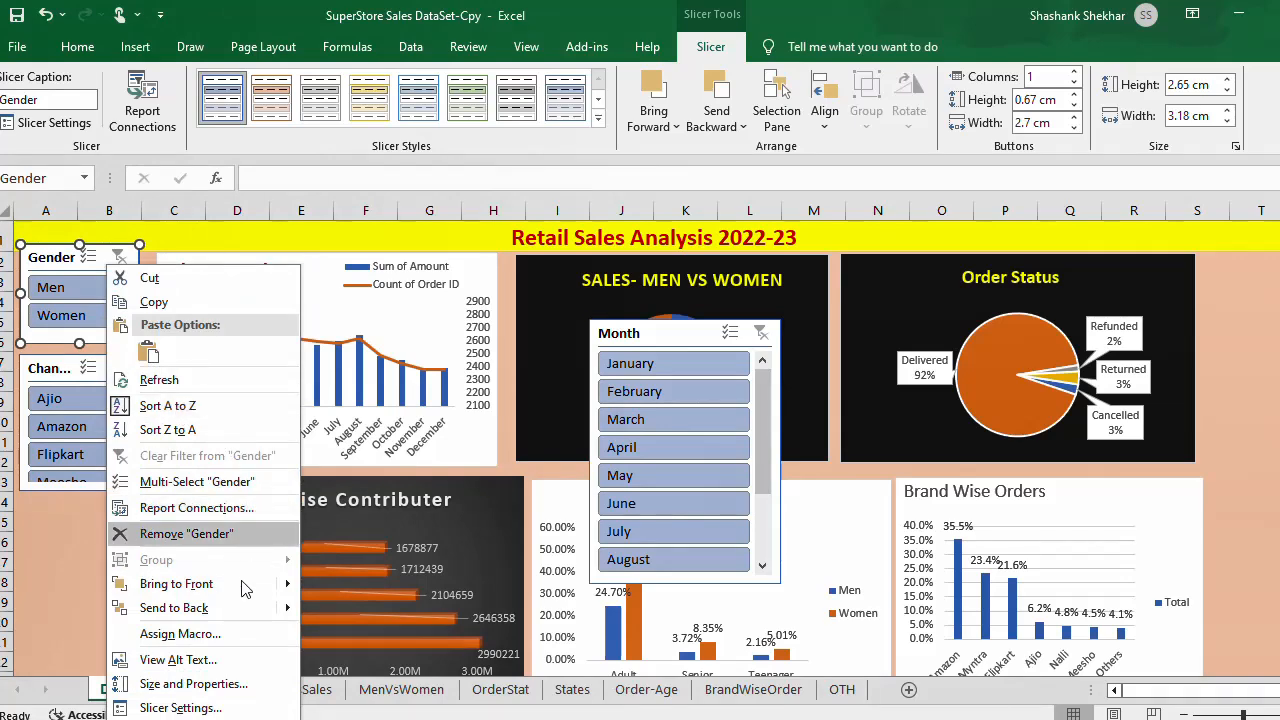
{"action": "left_click", "coordinate": [50, 263]}
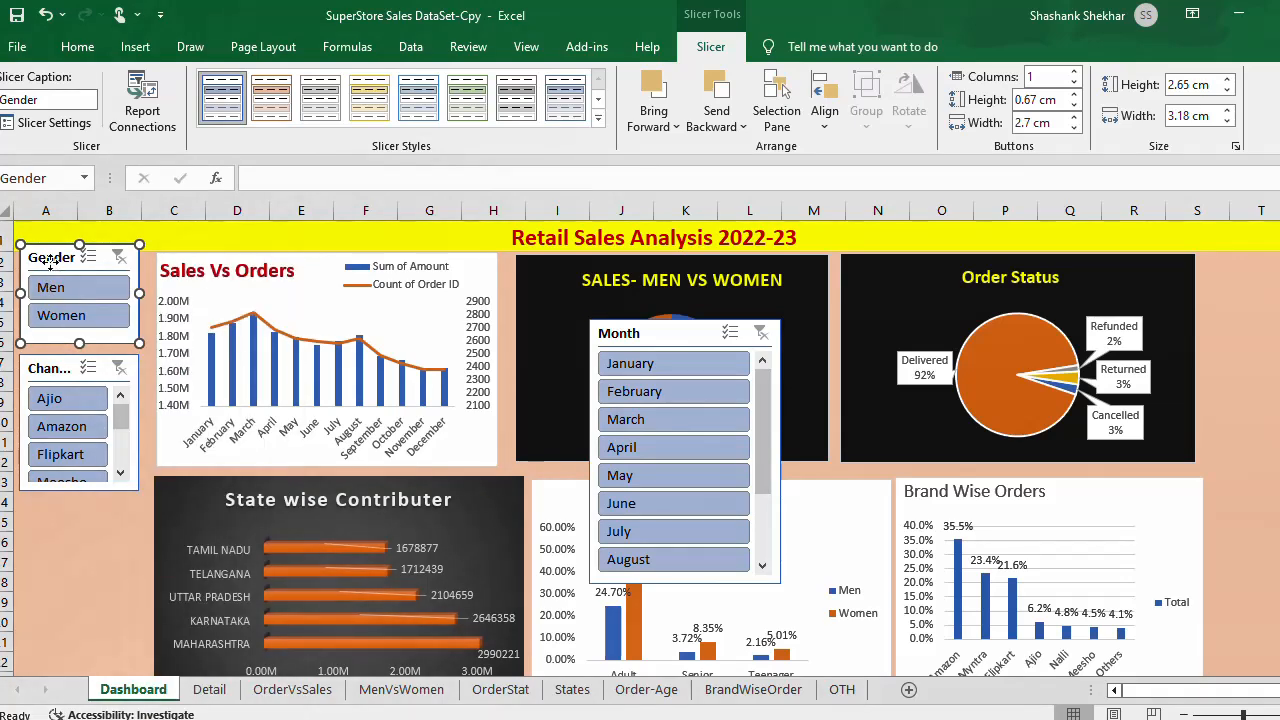
{"action": "right_click", "coordinate": [50, 263]}
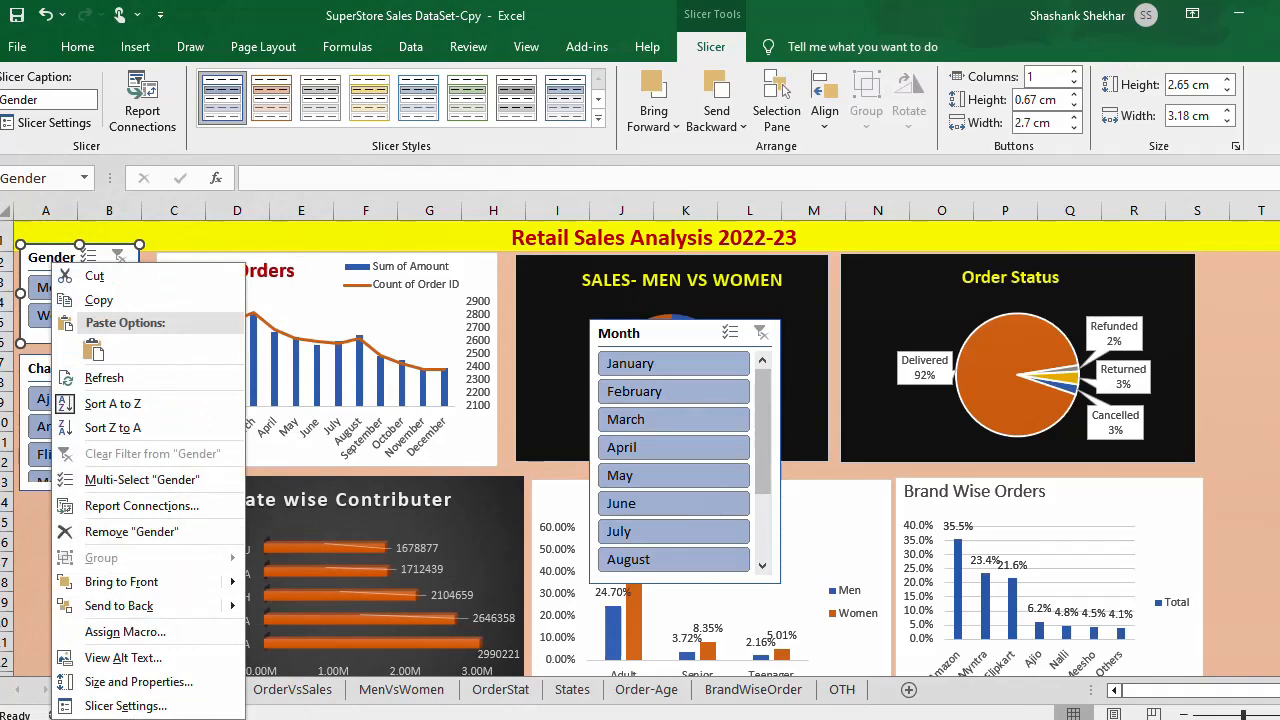
{"action": "key", "text": "Escape"}
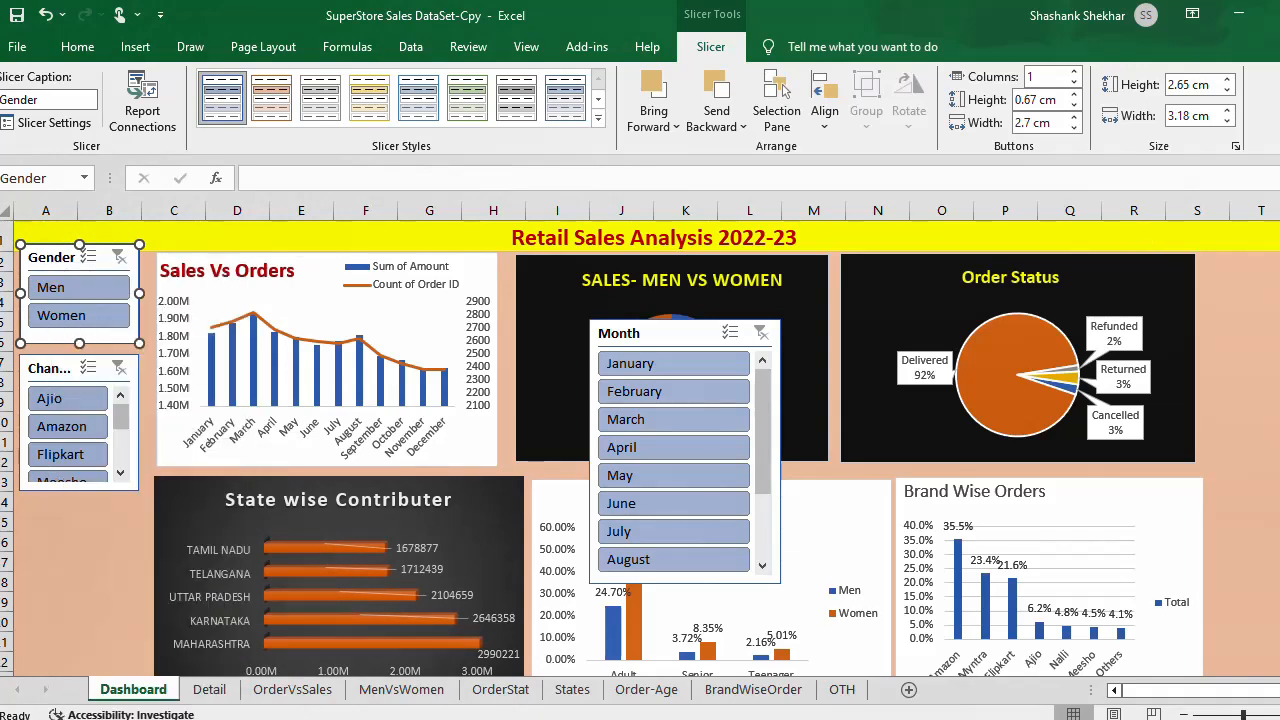
Step: Connect the Gender slicer to the BrandWiseOrder, MenVsWomen, Order-Age, OrderStat and States pivot tables in addition to OrderVsSales
{"action": "right_click", "coordinate": [61, 264]}
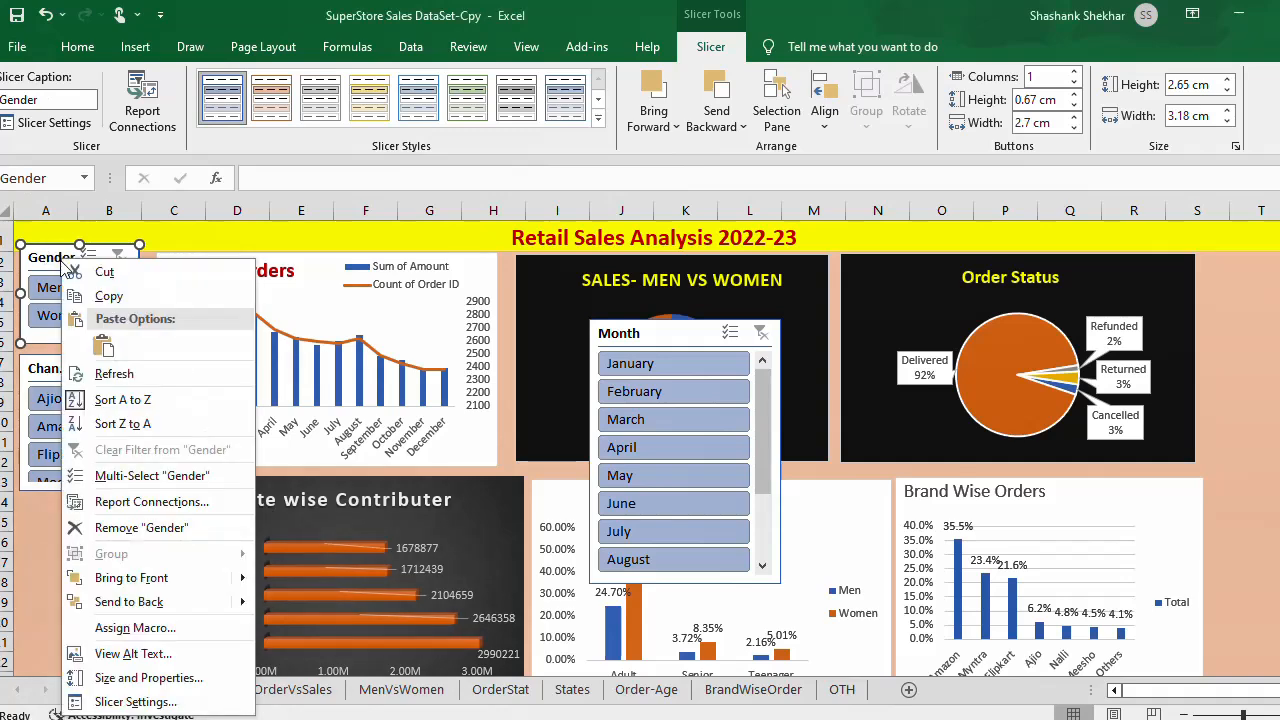
{"action": "left_click", "coordinate": [187, 503]}
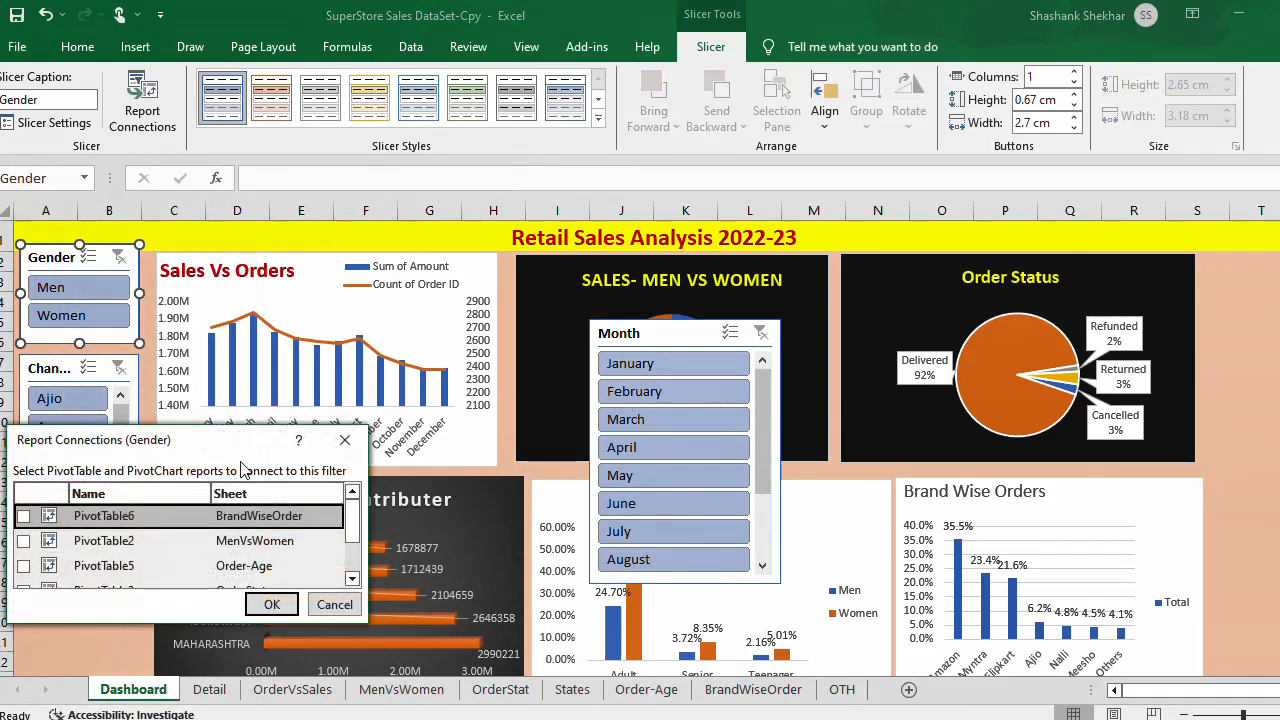
{"action": "left_click_drag", "start_coordinate": [213, 450], "coordinate": [407, 257]}
{"action": "left_click_drag", "start_coordinate": [560, 430], "coordinate": [645, 617]}
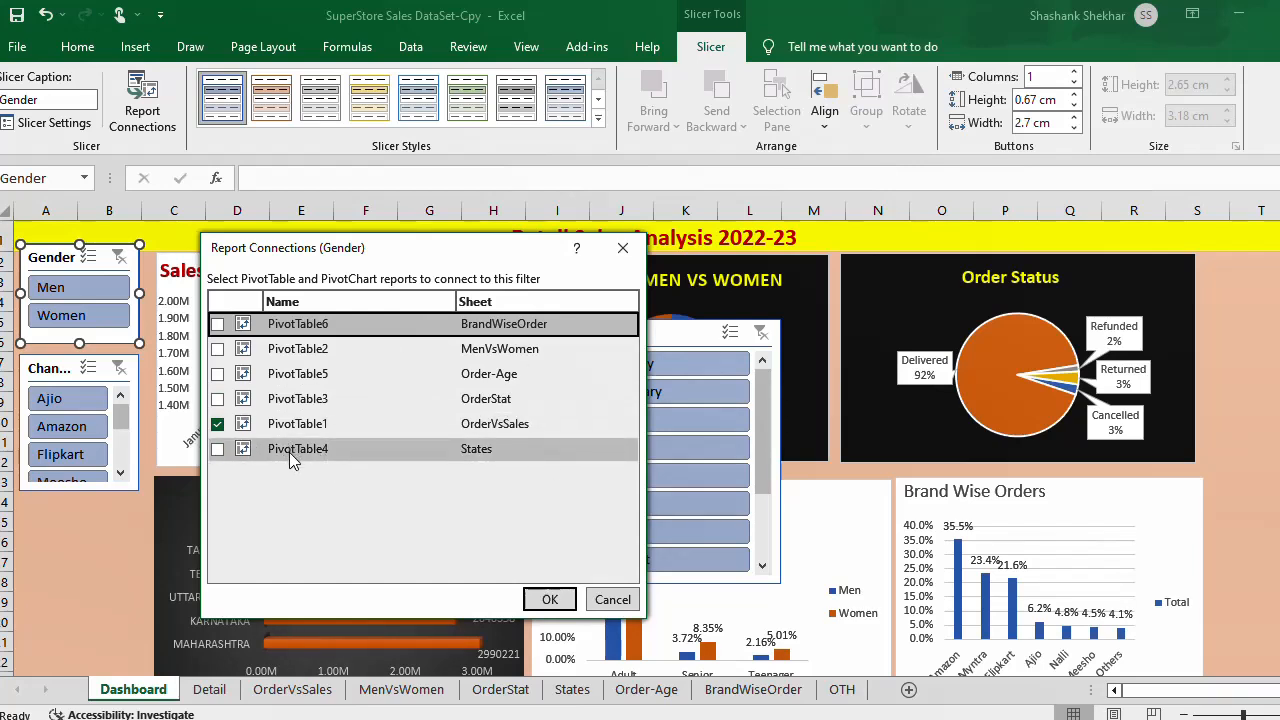
{"action": "left_click", "coordinate": [217, 399]}
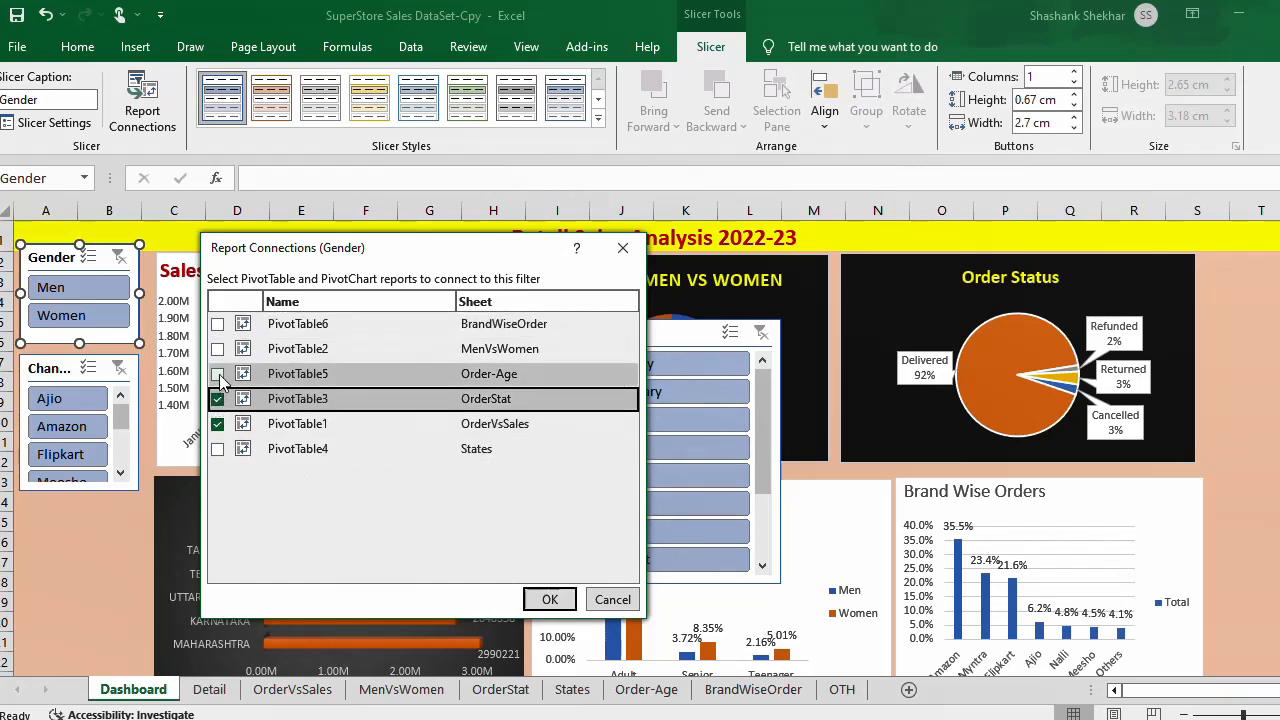
{"action": "left_click", "coordinate": [217, 374]}
{"action": "left_click", "coordinate": [217, 349]}
{"action": "left_click", "coordinate": [217, 324]}
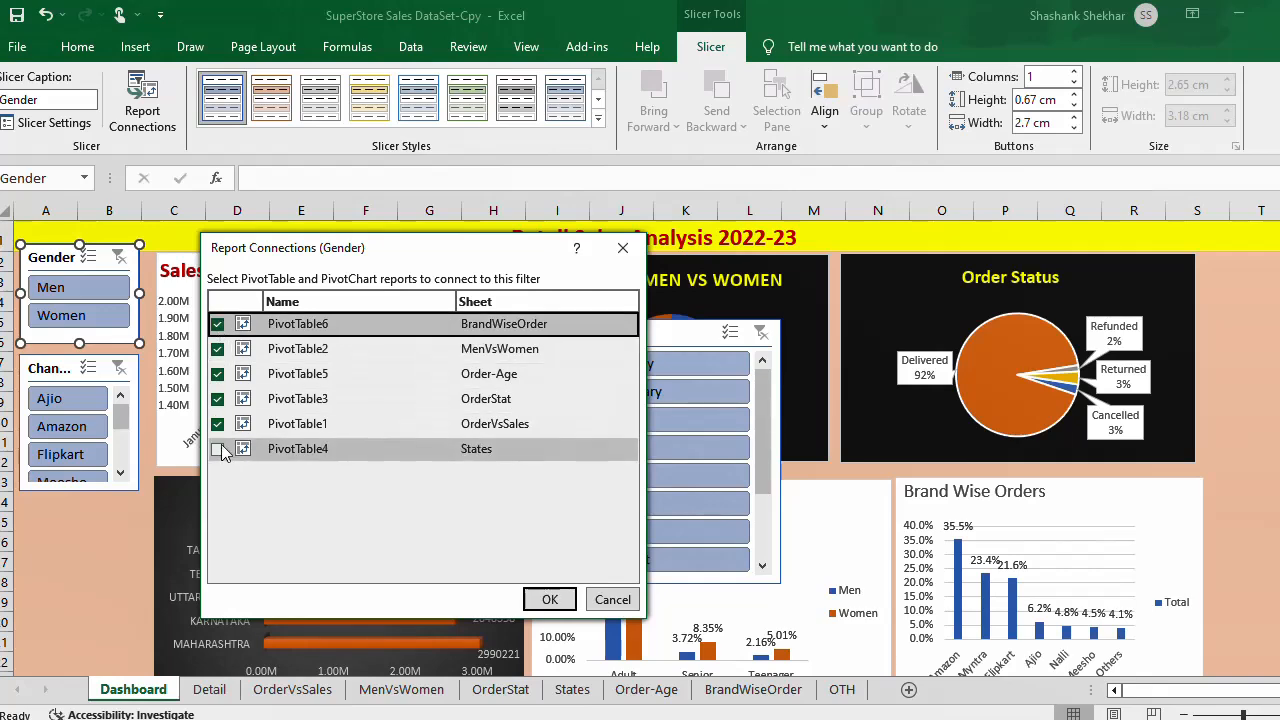
{"action": "left_click", "coordinate": [218, 450]}
{"action": "left_click", "coordinate": [549, 599]}
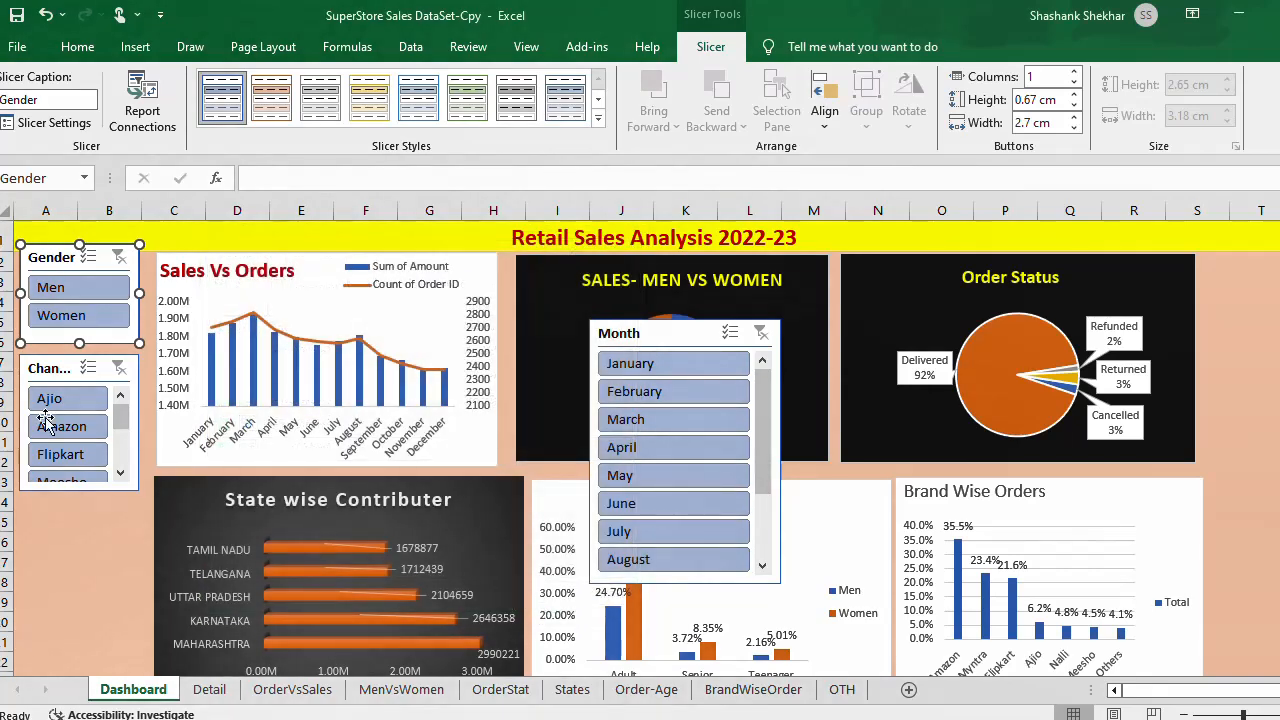
Step: Test the connected Gender slicer by filtering the dashboard to Men, to Women and back to Men
{"action": "left_click", "coordinate": [60, 288]}
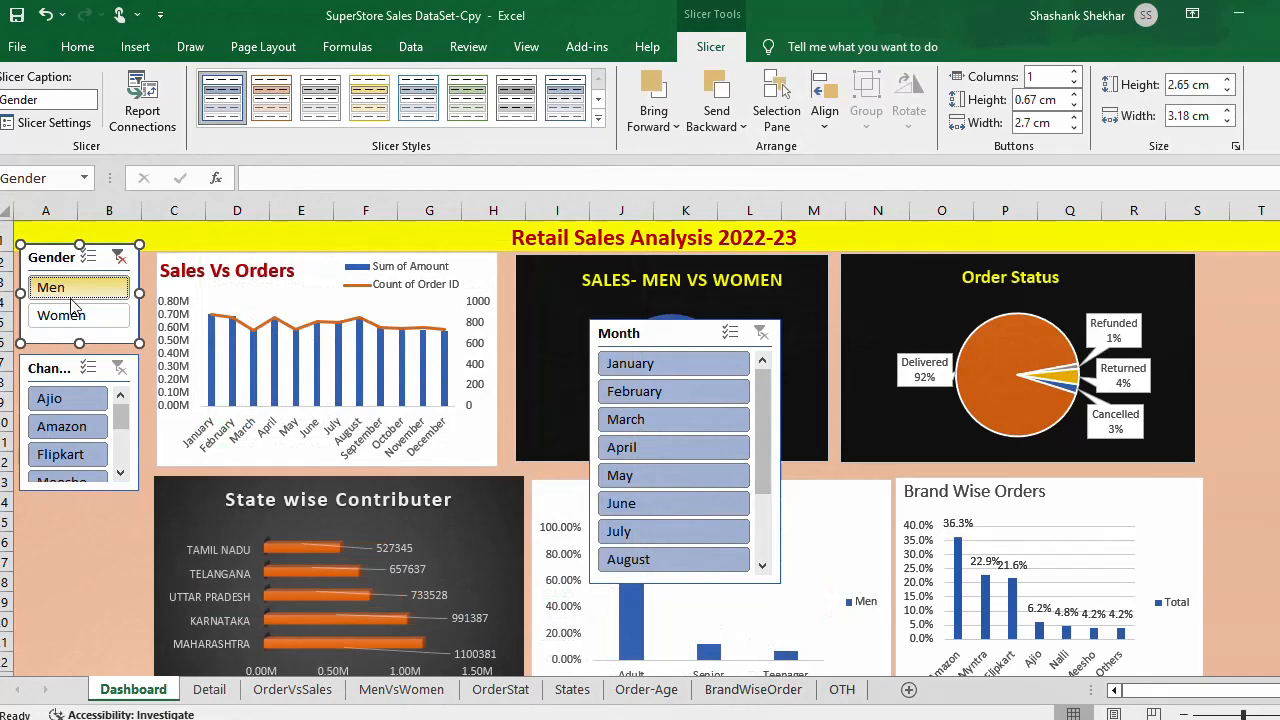
{"action": "left_click", "coordinate": [78, 316]}
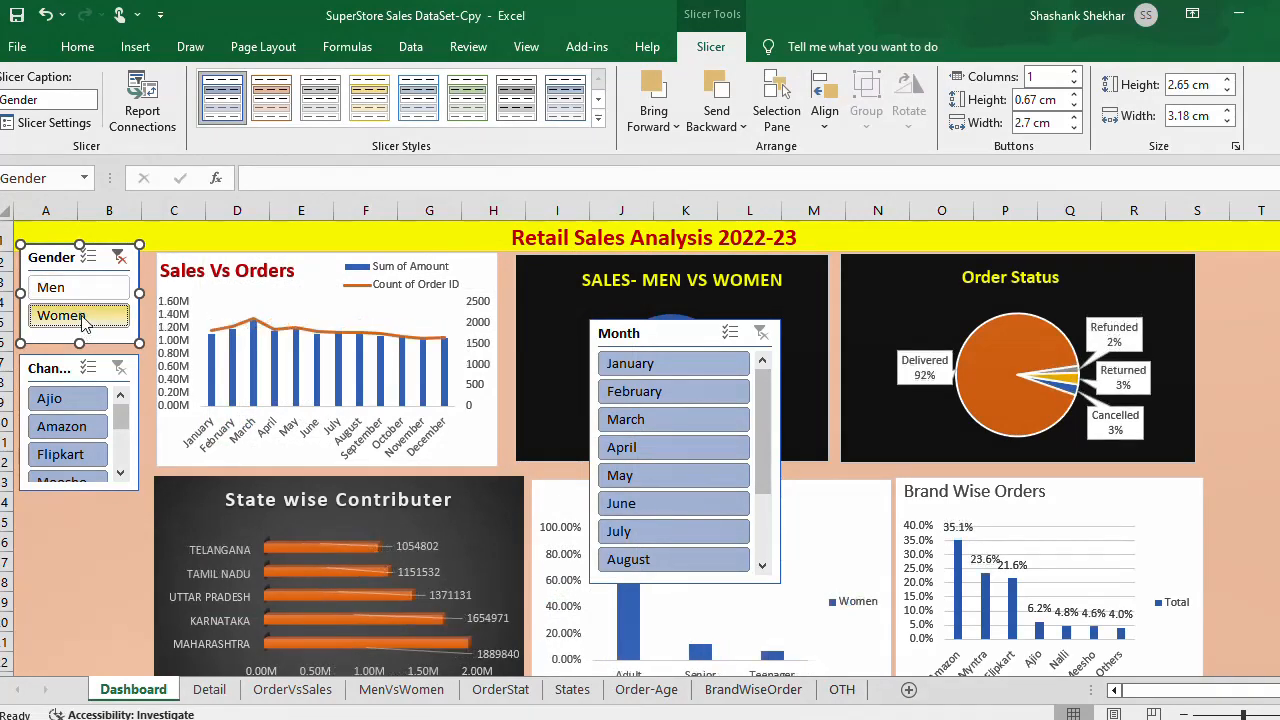
{"action": "left_click", "coordinate": [88, 292]}
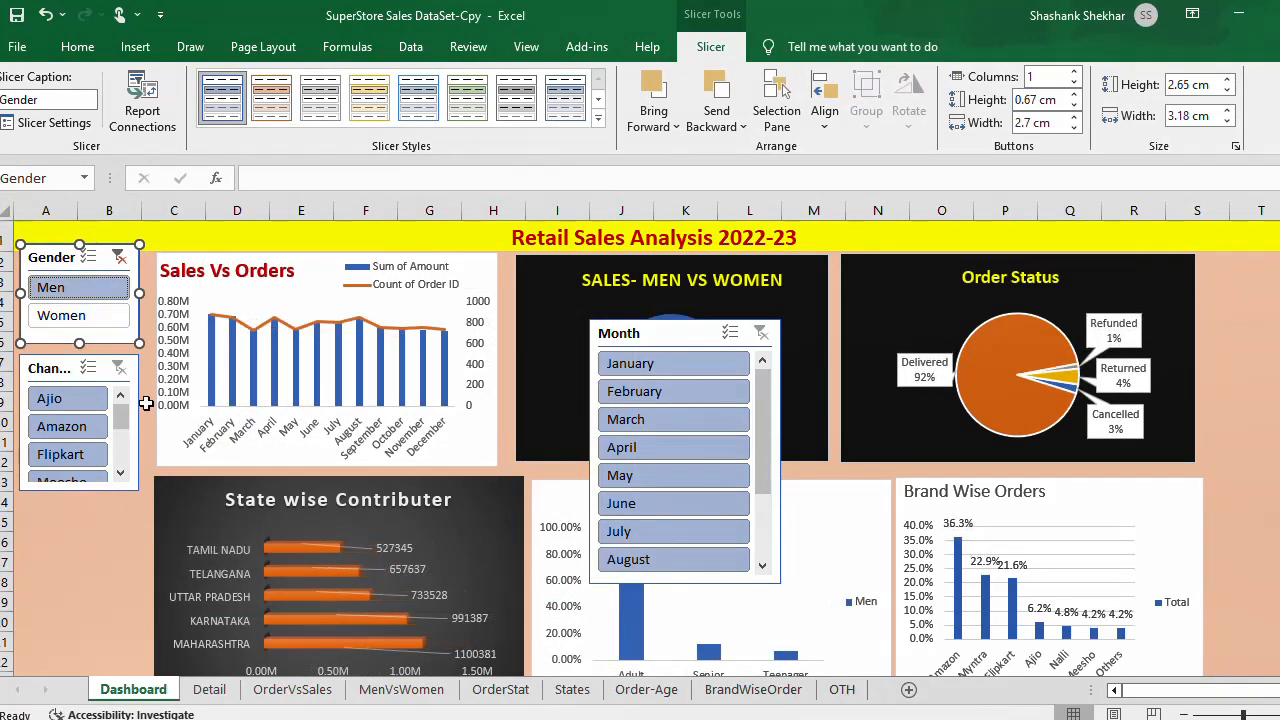
Step: Connect the Channel slicer to the States, OrderStat, Order-Age, MenVsWomen and BrandWiseOrder pivot tables in addition to OrderVsSales
{"action": "right_click", "coordinate": [57, 378]}
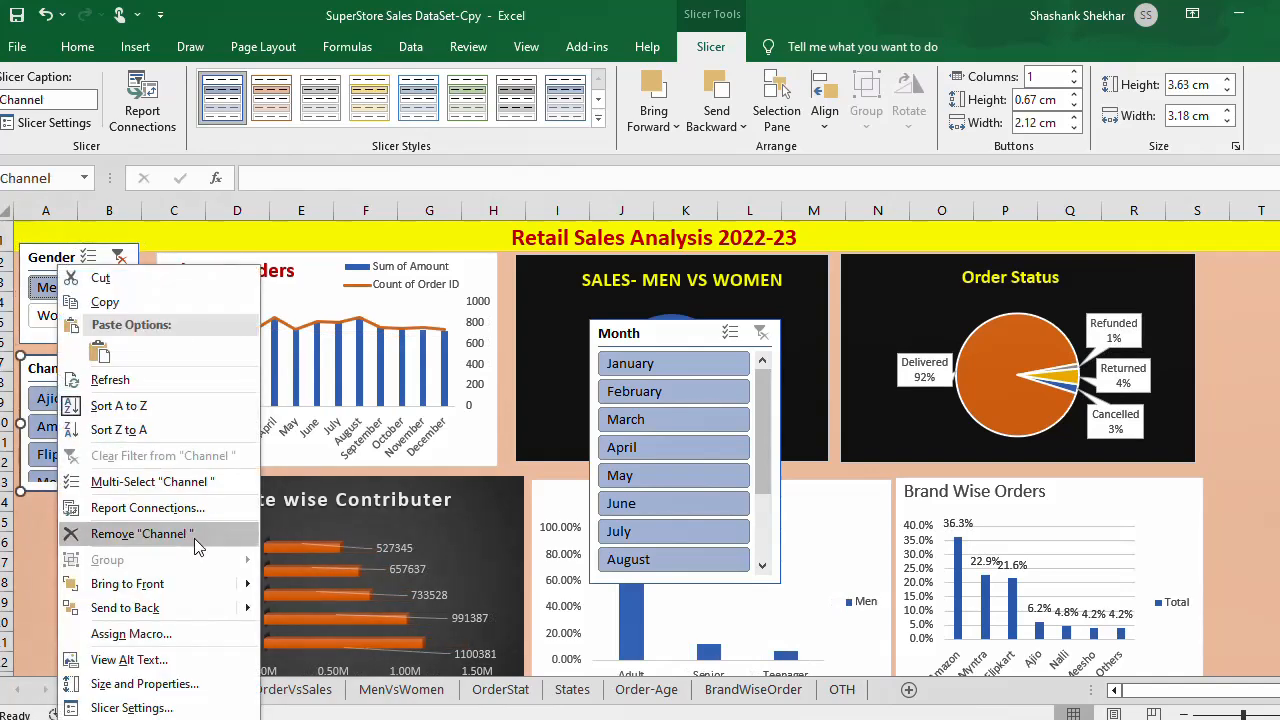
{"action": "left_click", "coordinate": [148, 507]}
{"action": "left_click_drag", "start_coordinate": [232, 458], "coordinate": [344, 79]}
{"action": "left_click", "coordinate": [128, 294]}
{"action": "left_click", "coordinate": [128, 244]}
{"action": "left_click", "coordinate": [128, 219]}
{"action": "left_click", "coordinate": [128, 194]}
{"action": "left_click", "coordinate": [128, 169]}
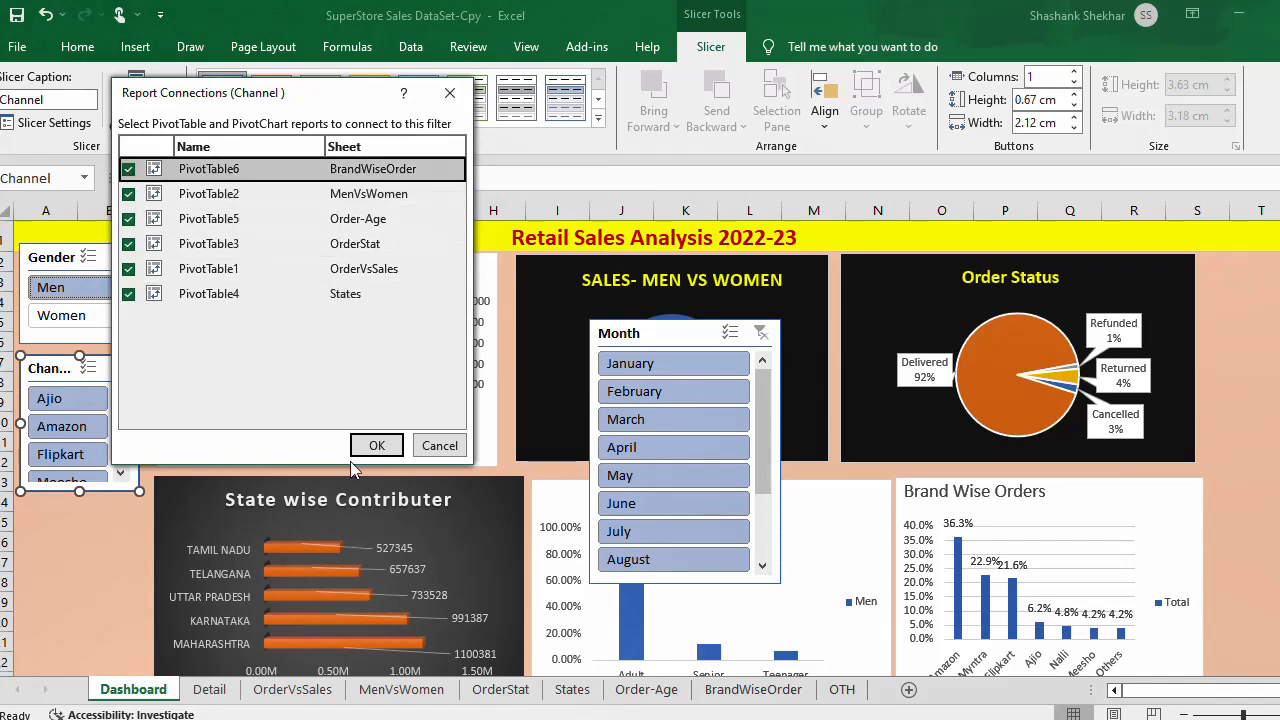
{"action": "left_click", "coordinate": [376, 446]}
Step: Shrink the Month slicer to about 4.13 cm high by 3.76 cm wide and place it directly below the Channel slicer
{"action": "left_click_drag", "start_coordinate": [668, 331], "coordinate": [203, 390]}
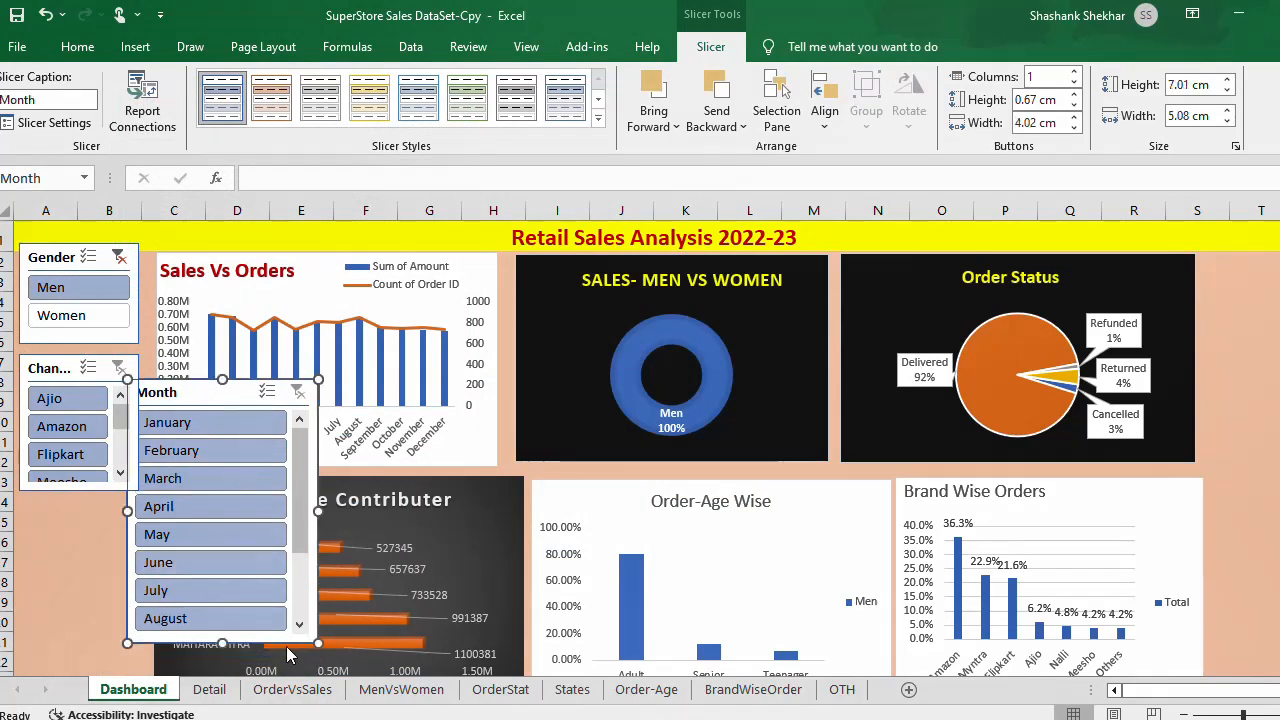
{"action": "left_click_drag", "start_coordinate": [313, 646], "coordinate": [268, 576]}
{"action": "left_click_drag", "start_coordinate": [189, 396], "coordinate": [60, 512]}
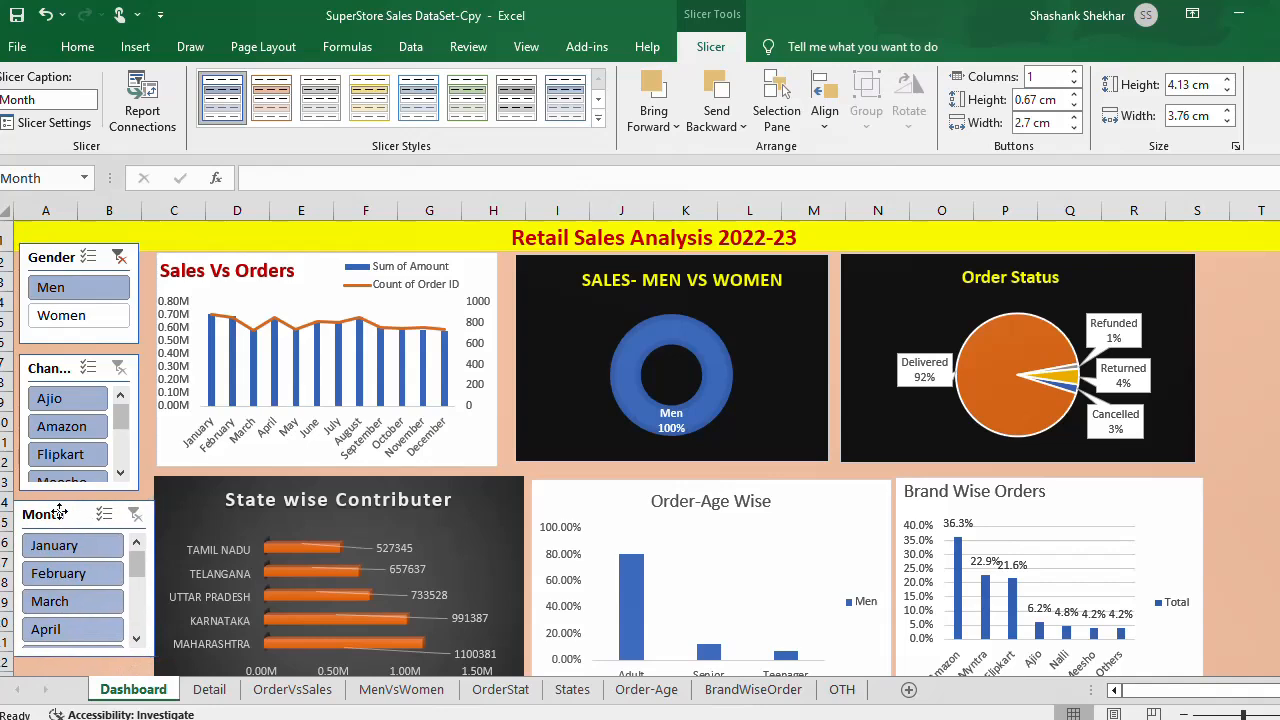
Step: Connect the Month slicer to the OrderStat, States, Order-Age, MenVsWomen and BrandWiseOrder pivot tables in addition to OrderVsSales
{"action": "right_click", "coordinate": [72, 513]}
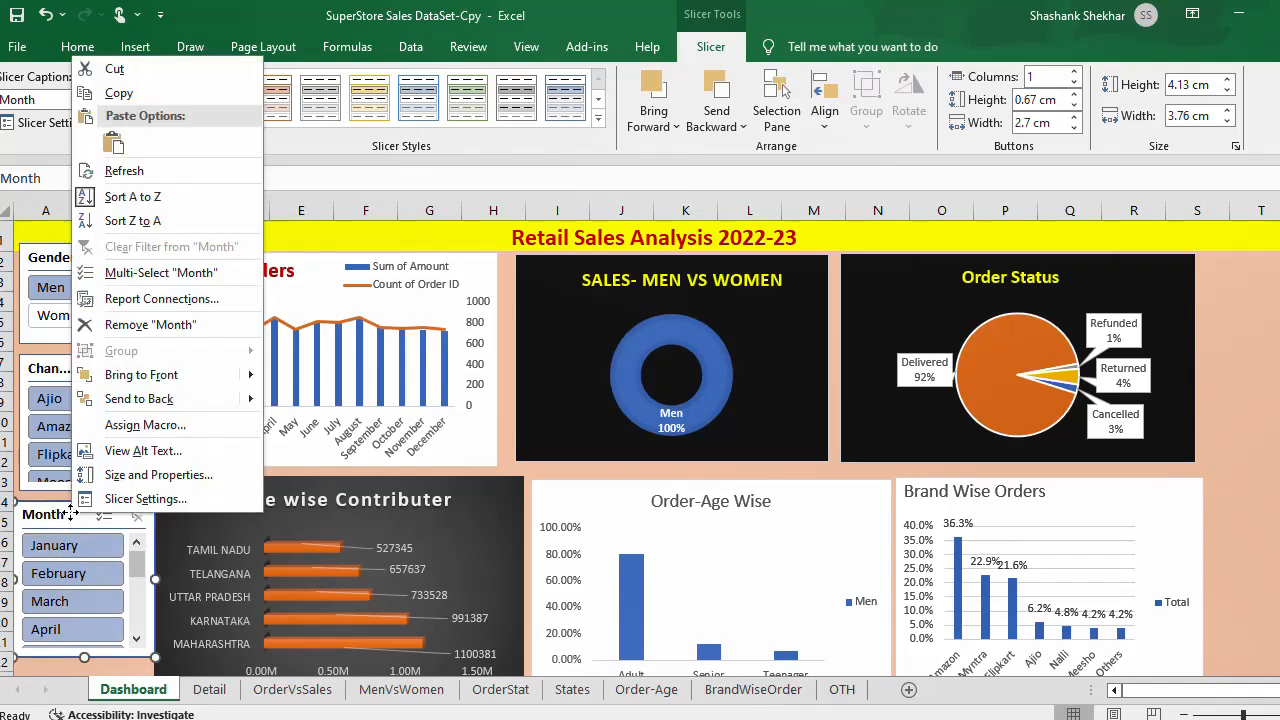
{"action": "left_click", "coordinate": [180, 299]}
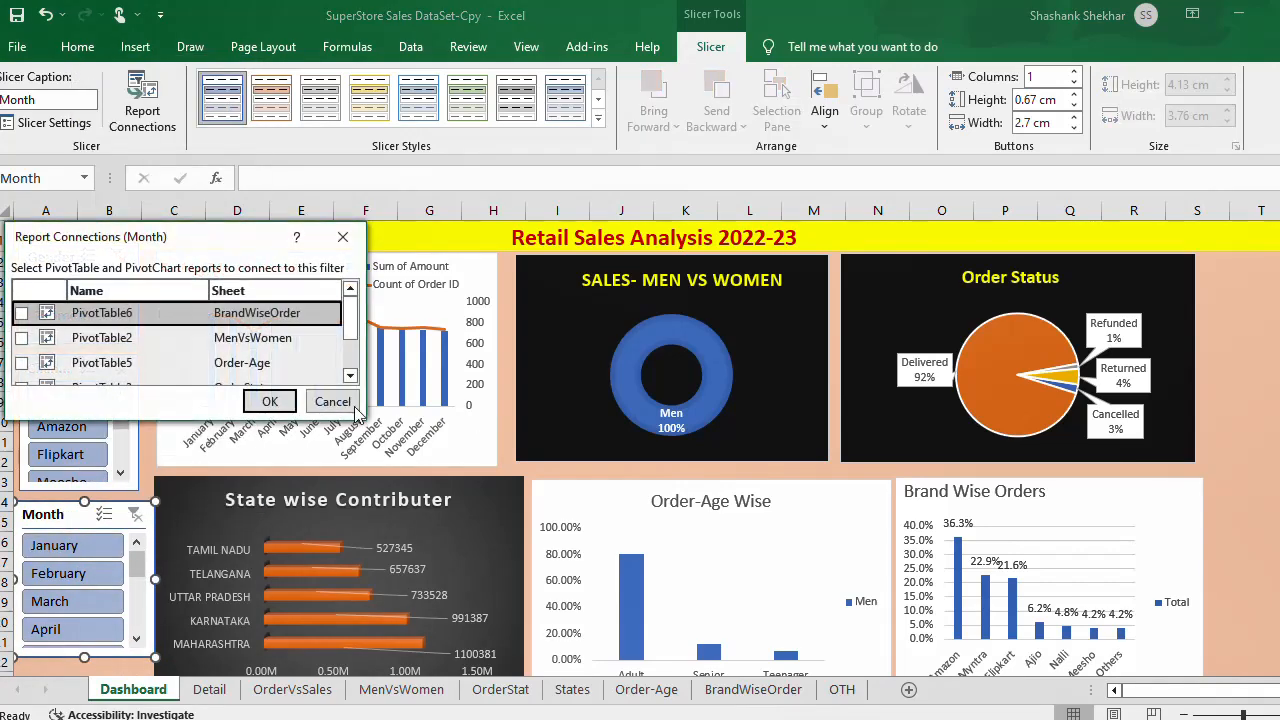
{"action": "left_click_drag", "start_coordinate": [120, 222], "coordinate": [120, 79]}
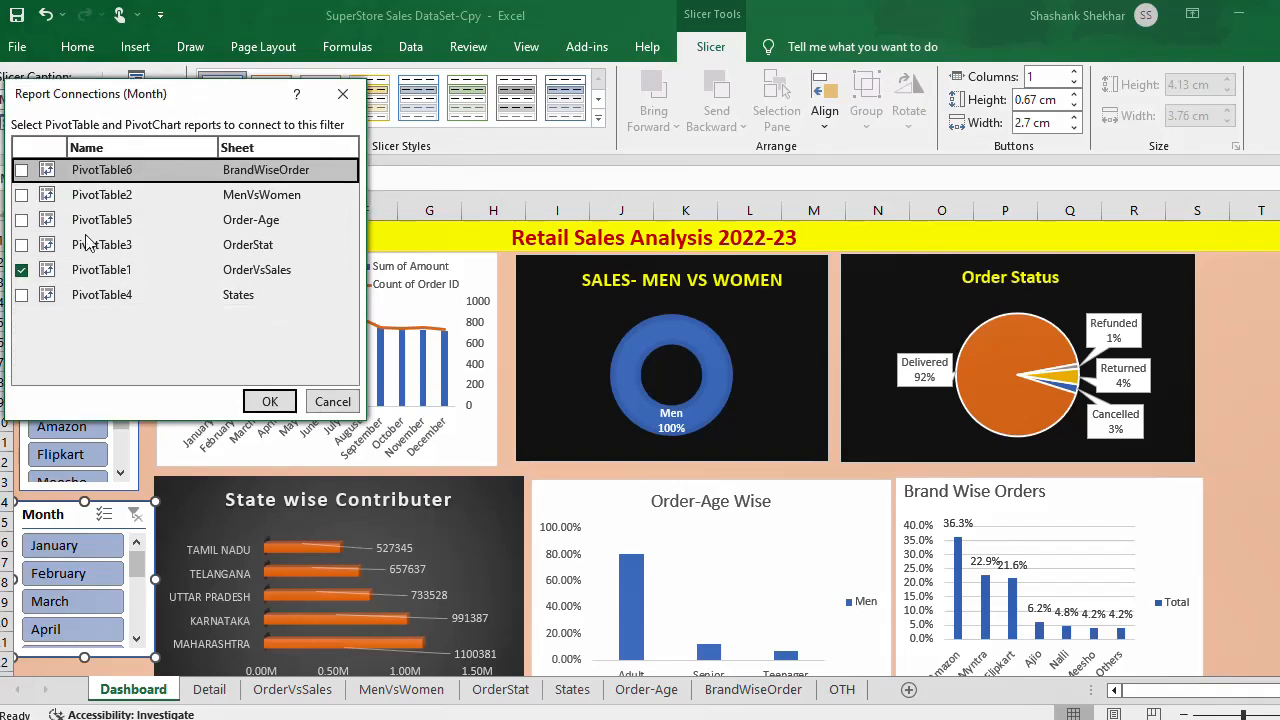
{"action": "left_click", "coordinate": [21, 245]}
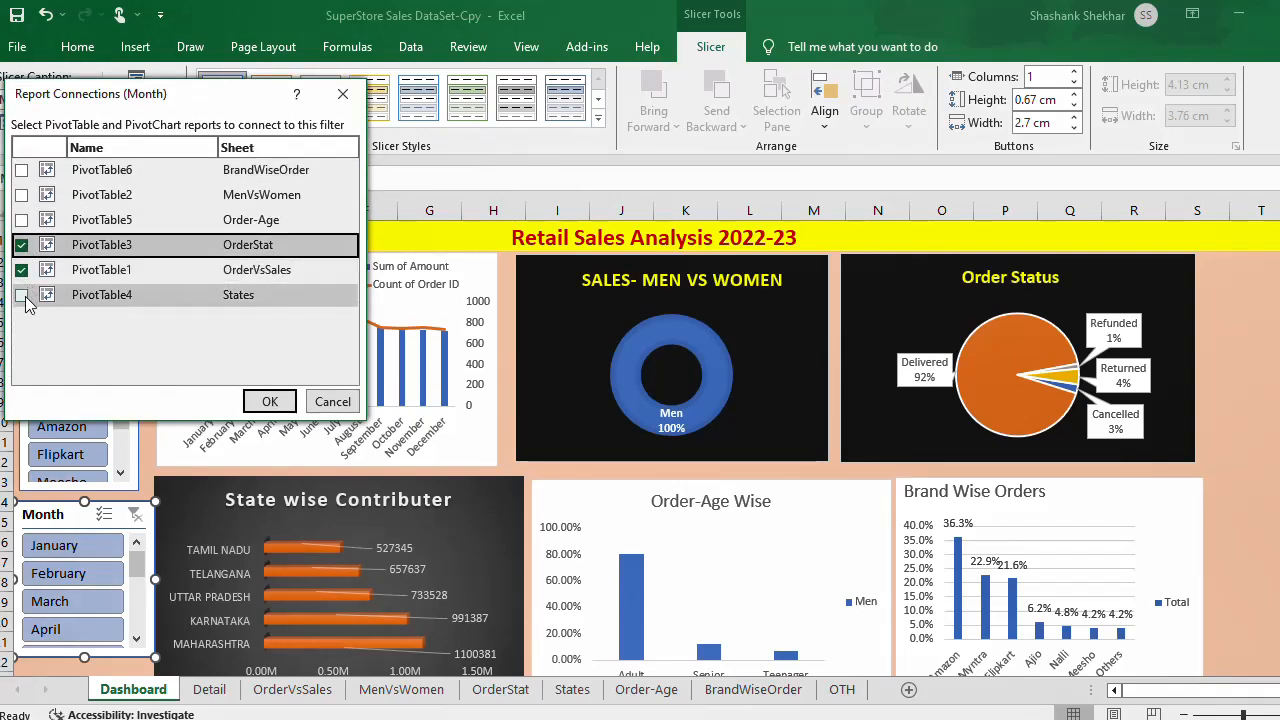
{"action": "left_click", "coordinate": [21, 295]}
{"action": "left_click", "coordinate": [21, 220]}
{"action": "left_click", "coordinate": [21, 195]}
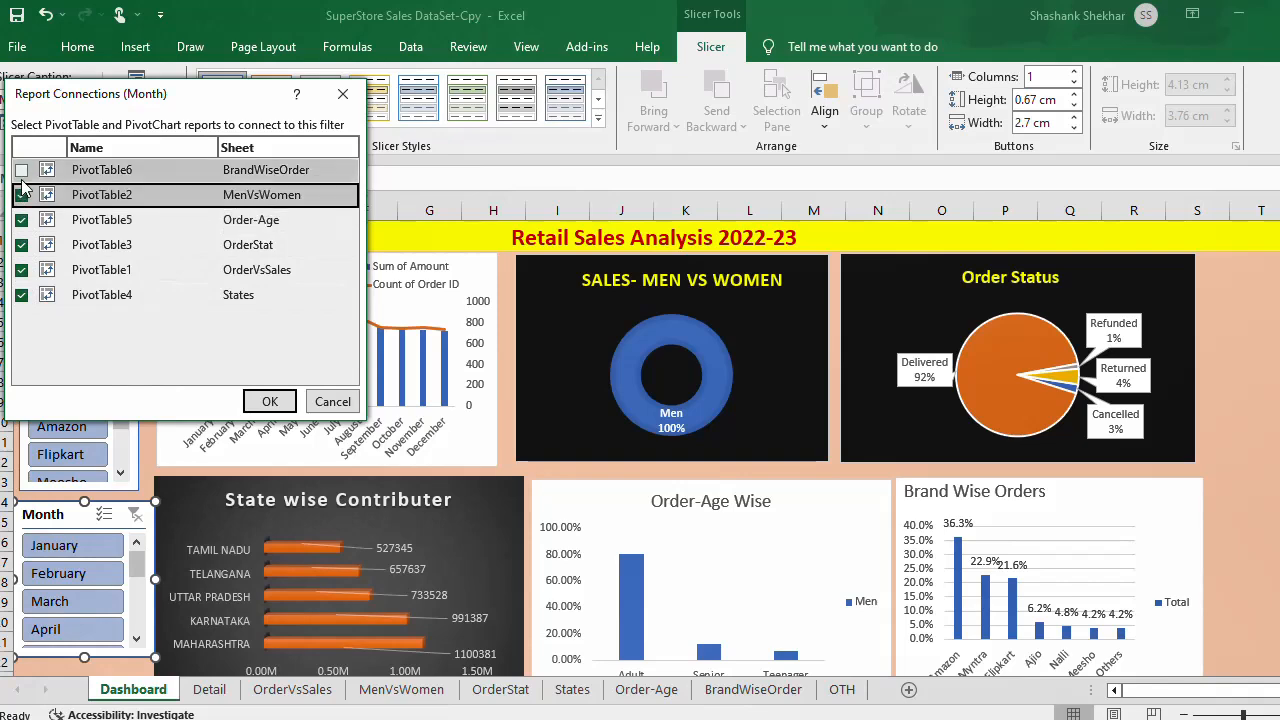
{"action": "left_click", "coordinate": [21, 170]}
{"action": "left_click", "coordinate": [268, 401]}
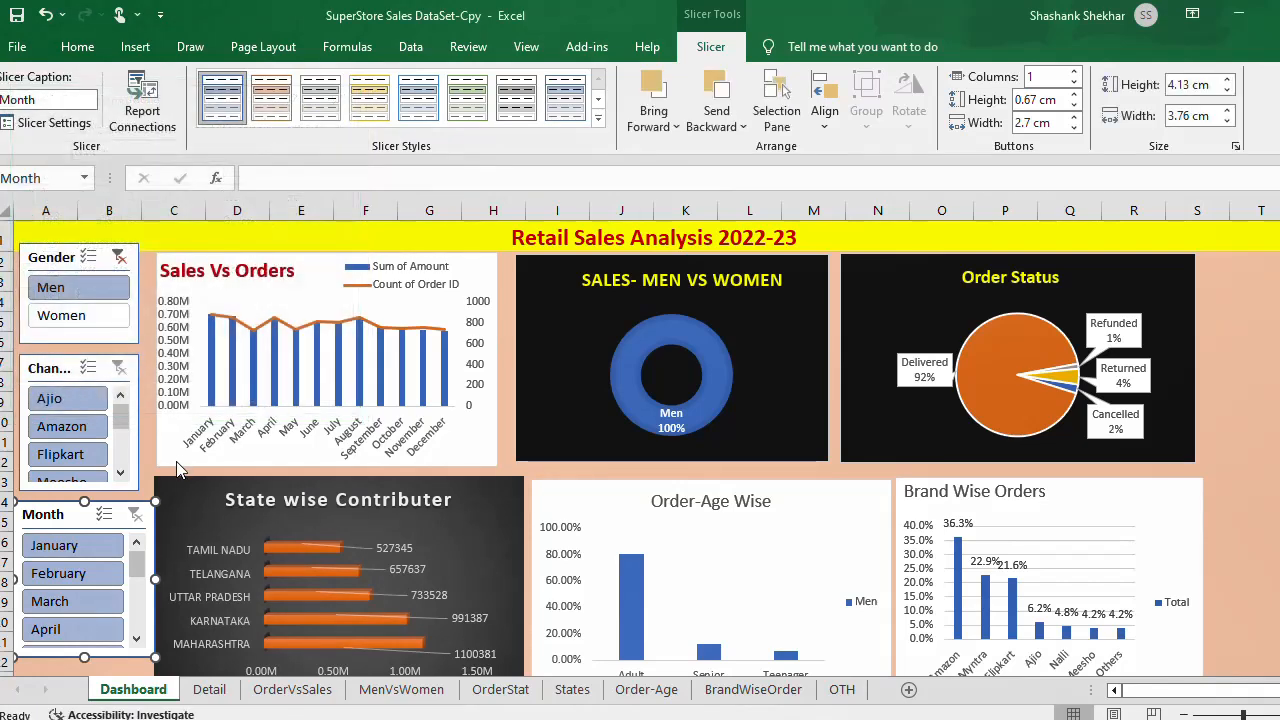
Step: Test the Channel slicer with Amazon and Flipkart in turn, and clear both the Channel and Gender filters
{"action": "left_click", "coordinate": [86, 428]}
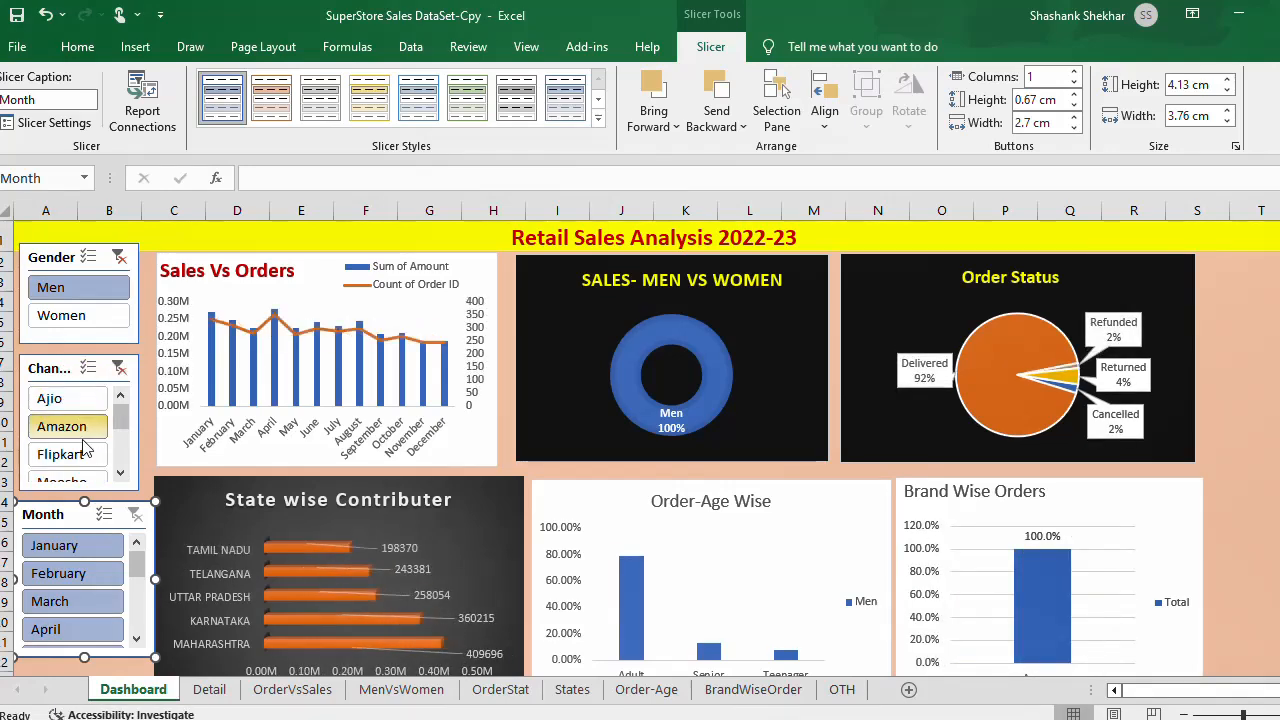
{"action": "left_click", "coordinate": [78, 455]}
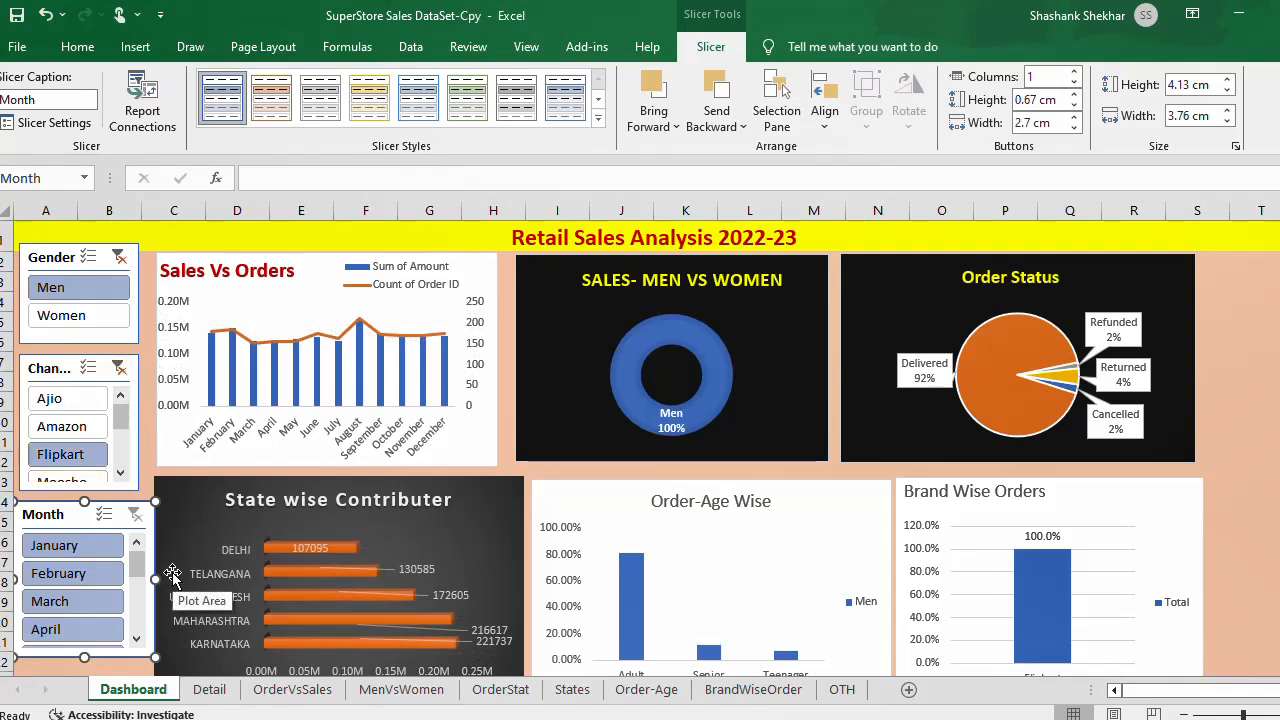
{"action": "left_click", "coordinate": [119, 369]}
{"action": "left_click", "coordinate": [121, 258]}
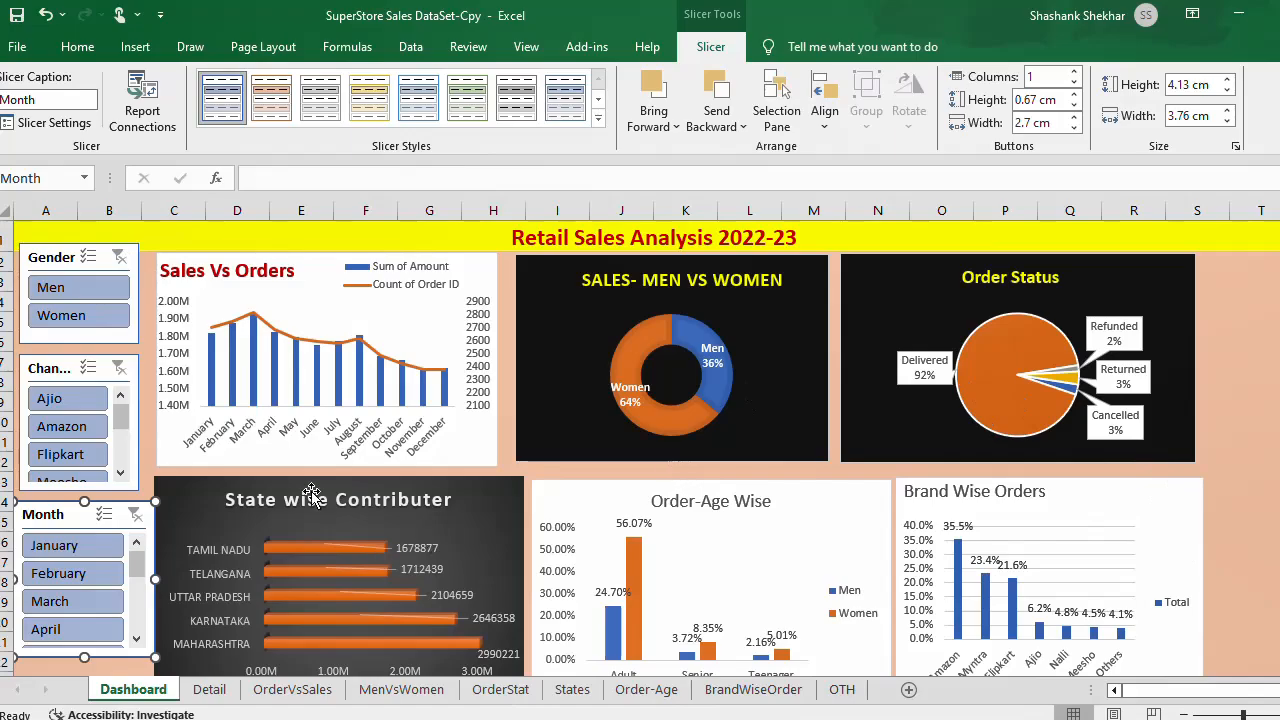
Step: Save the workbook and collapse the ribbon to show more of the dashboard
{"action": "left_click", "coordinate": [17, 47]}
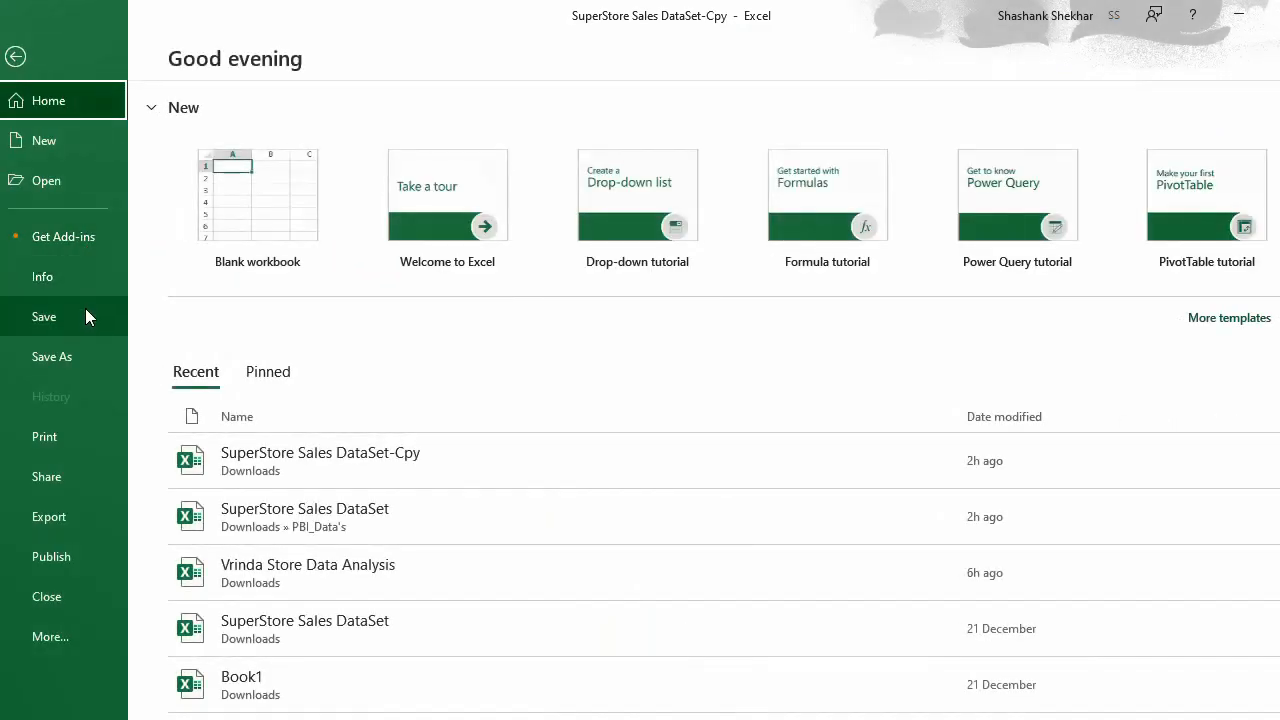
{"action": "left_click", "coordinate": [85, 309]}
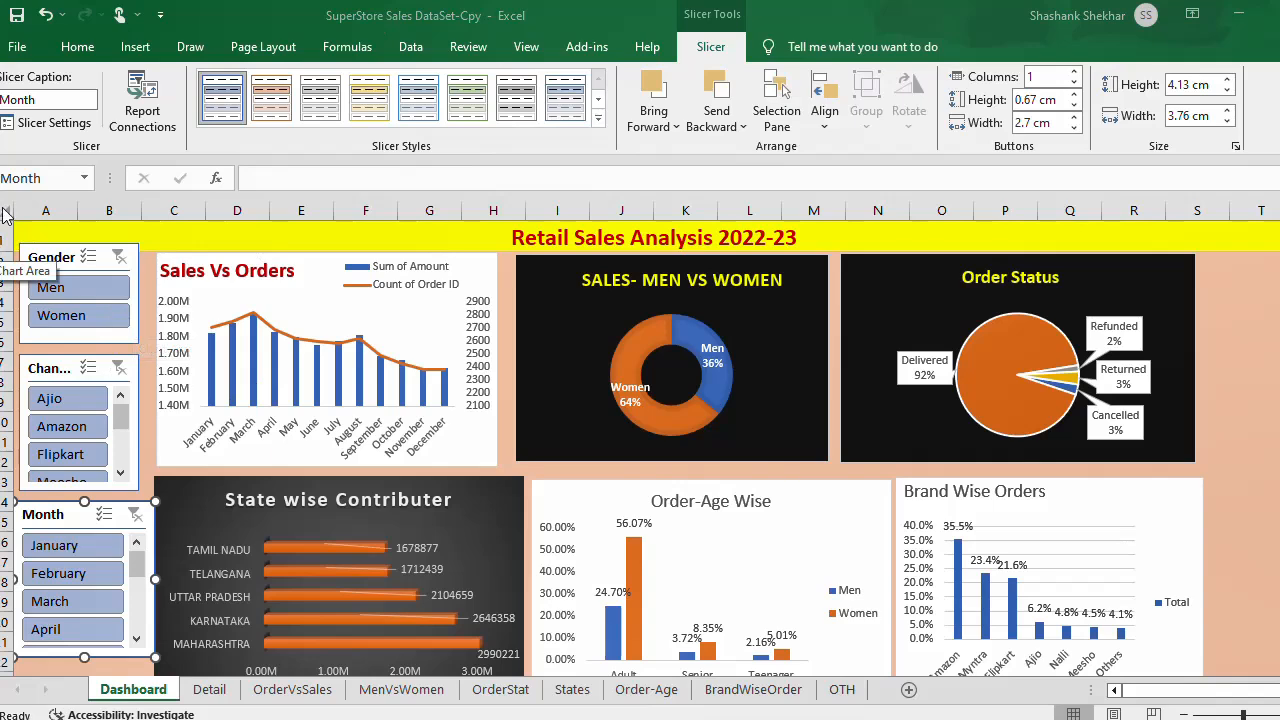
{"action": "left_click", "coordinate": [78, 47]}
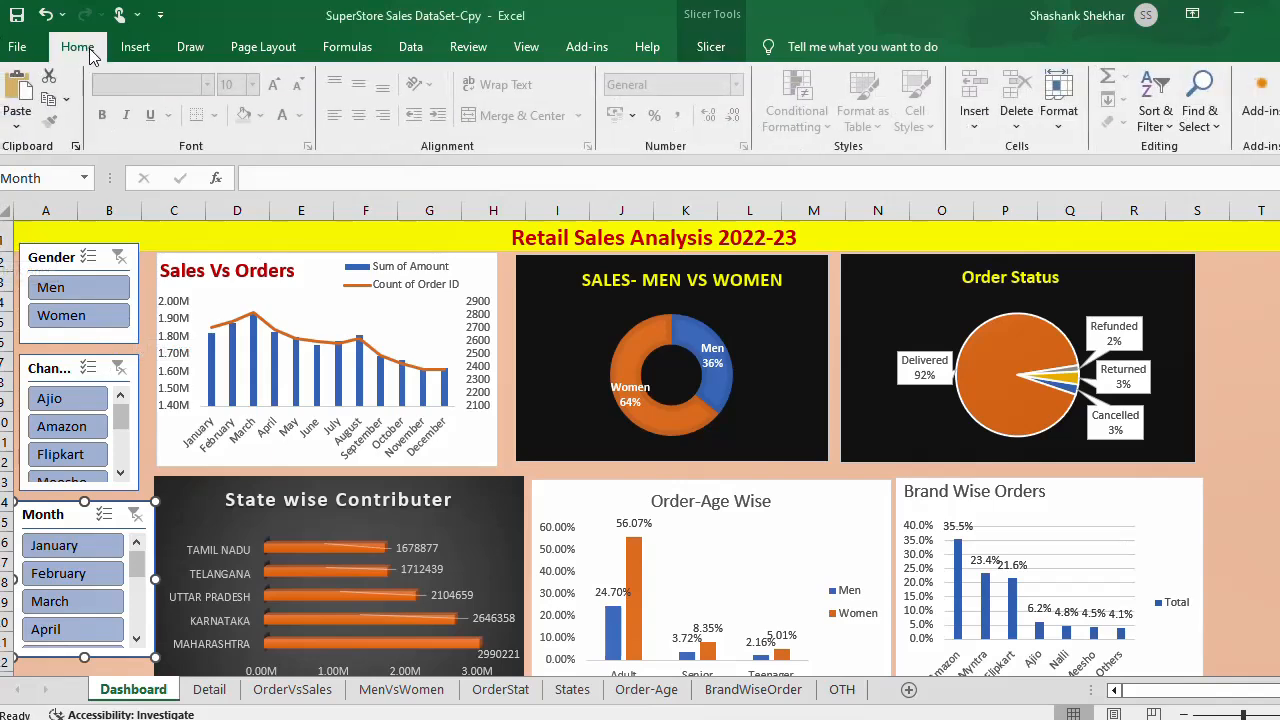
{"action": "double_click", "coordinate": [90, 49]}
{"action": "left_click", "coordinate": [90, 49]}
{"action": "left_click", "coordinate": [90, 49]}
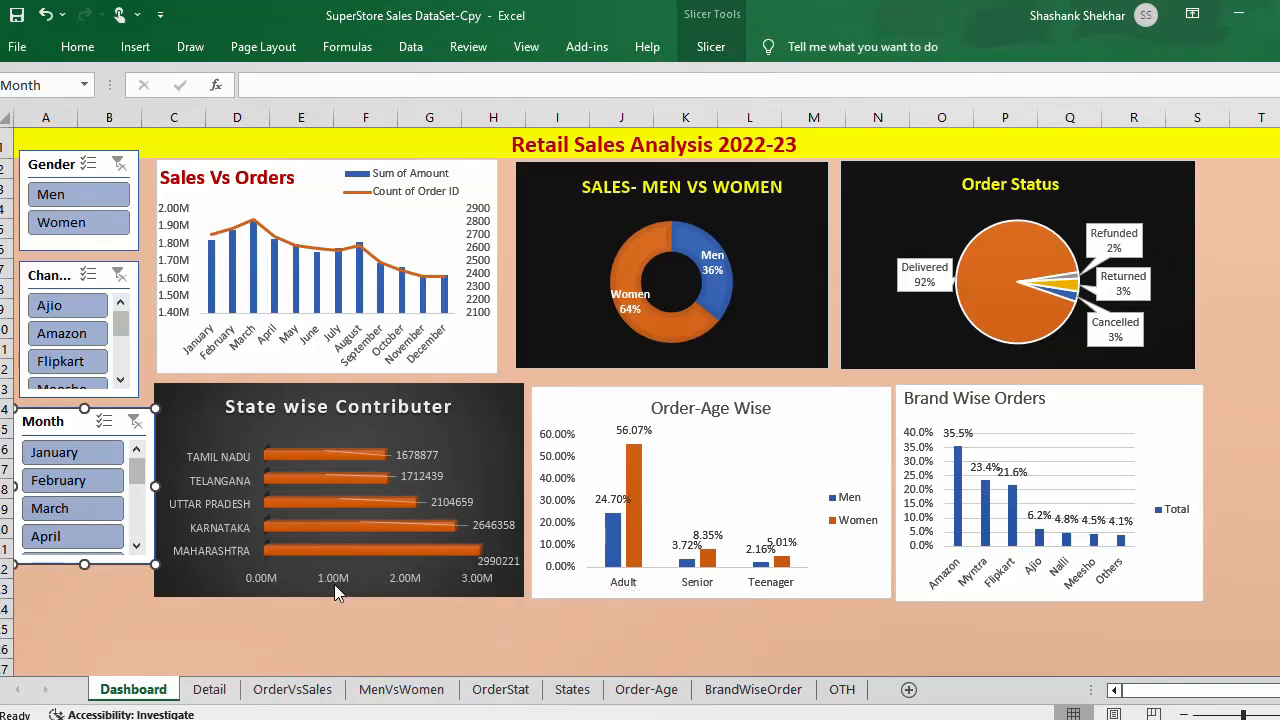
Step: Sort the States pivot table by Sum of Amount from largest to smallest and return to the Dashboard sheet
{"action": "left_click", "coordinate": [566, 699]}
{"action": "right_click", "coordinate": [205, 238]}
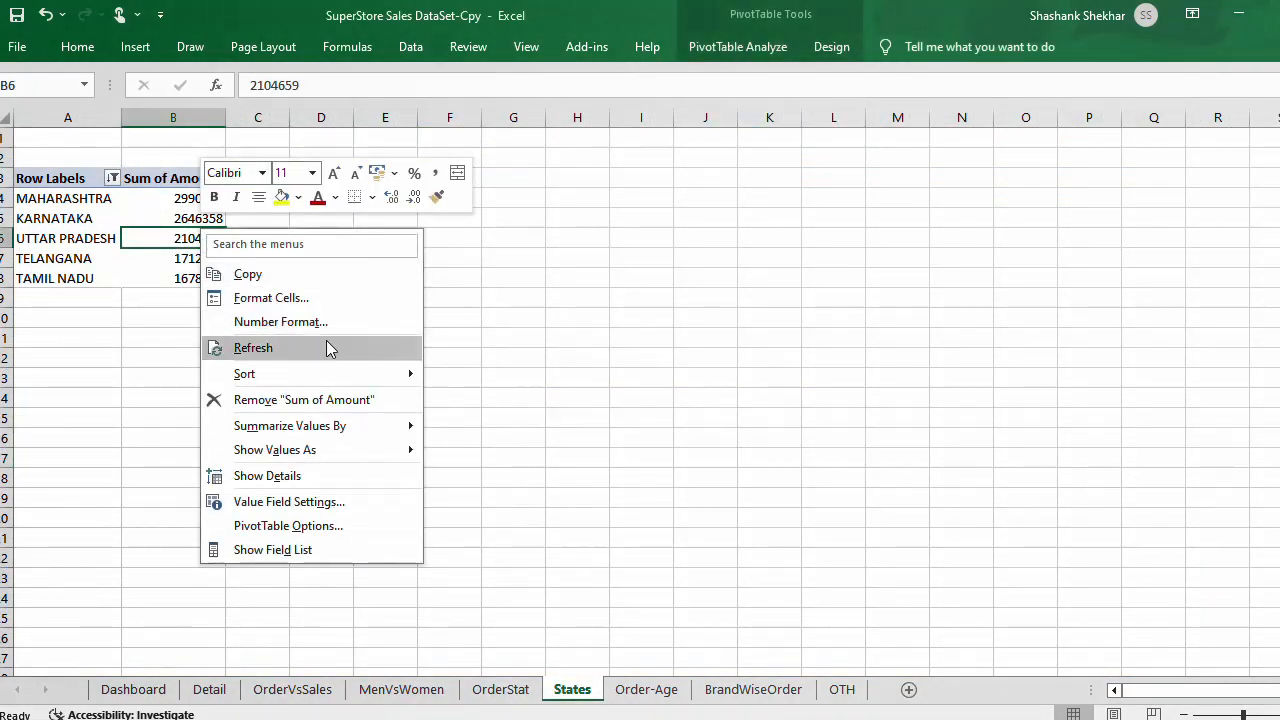
{"action": "mouse_move", "coordinate": [343, 371]}
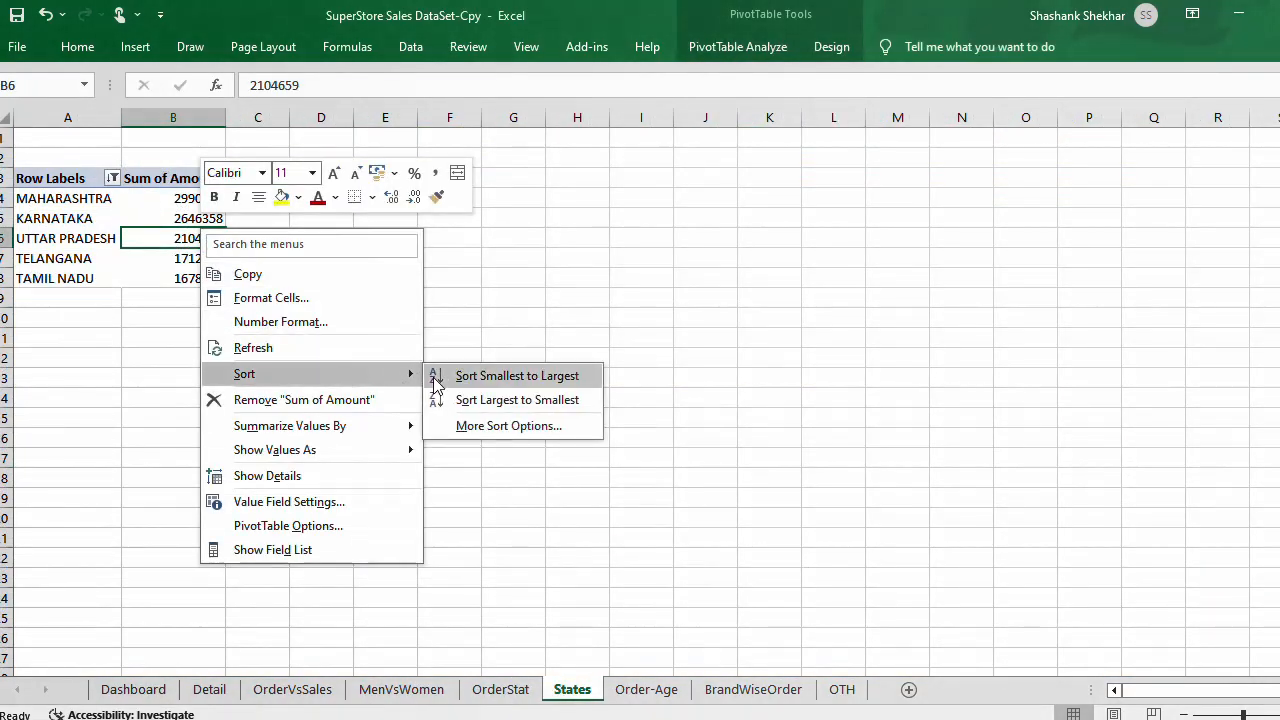
{"action": "left_click", "coordinate": [484, 400]}
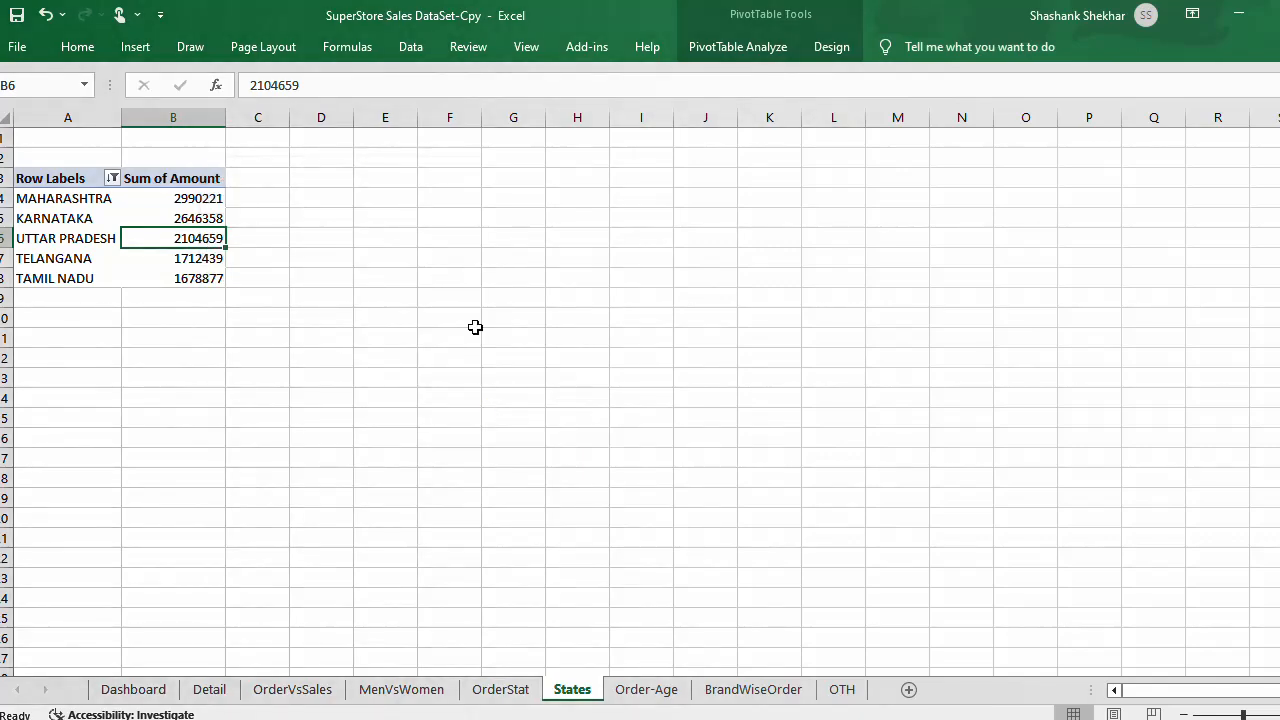
{"action": "left_click", "coordinate": [133, 689]}
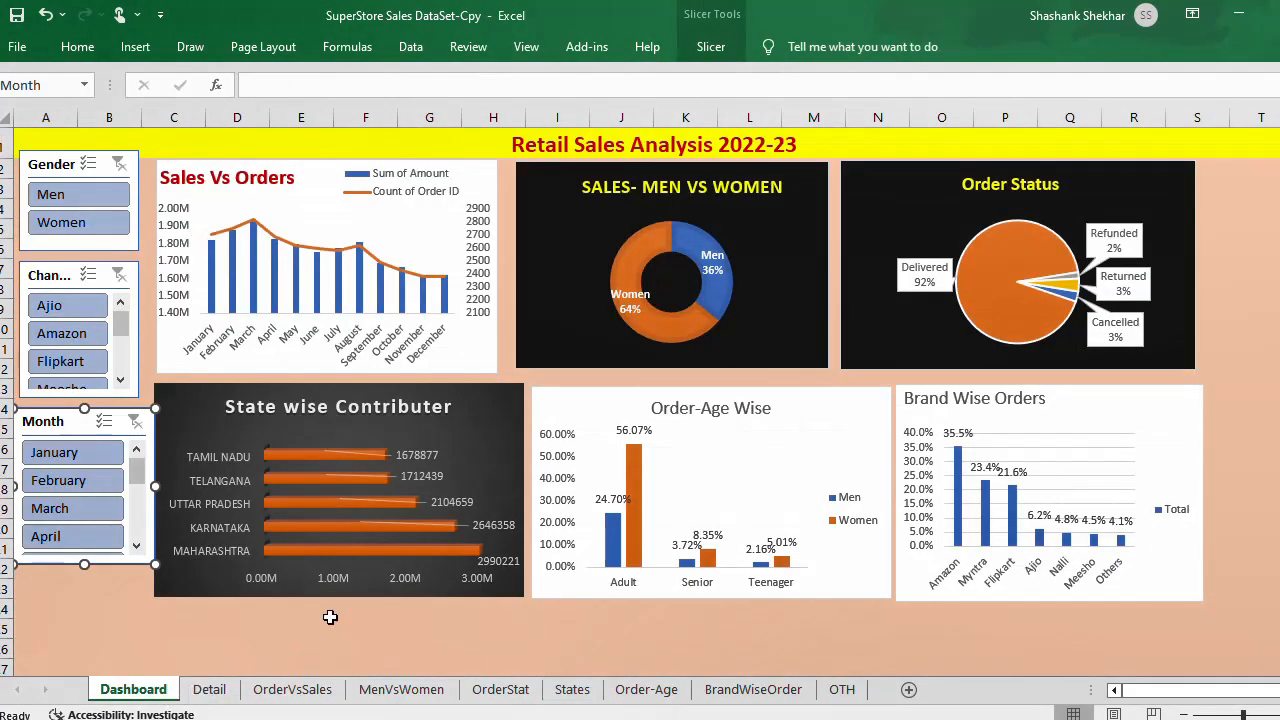
Step: Refresh the data of the State wise Contributer pivot chart
{"action": "left_click", "coordinate": [354, 541]}
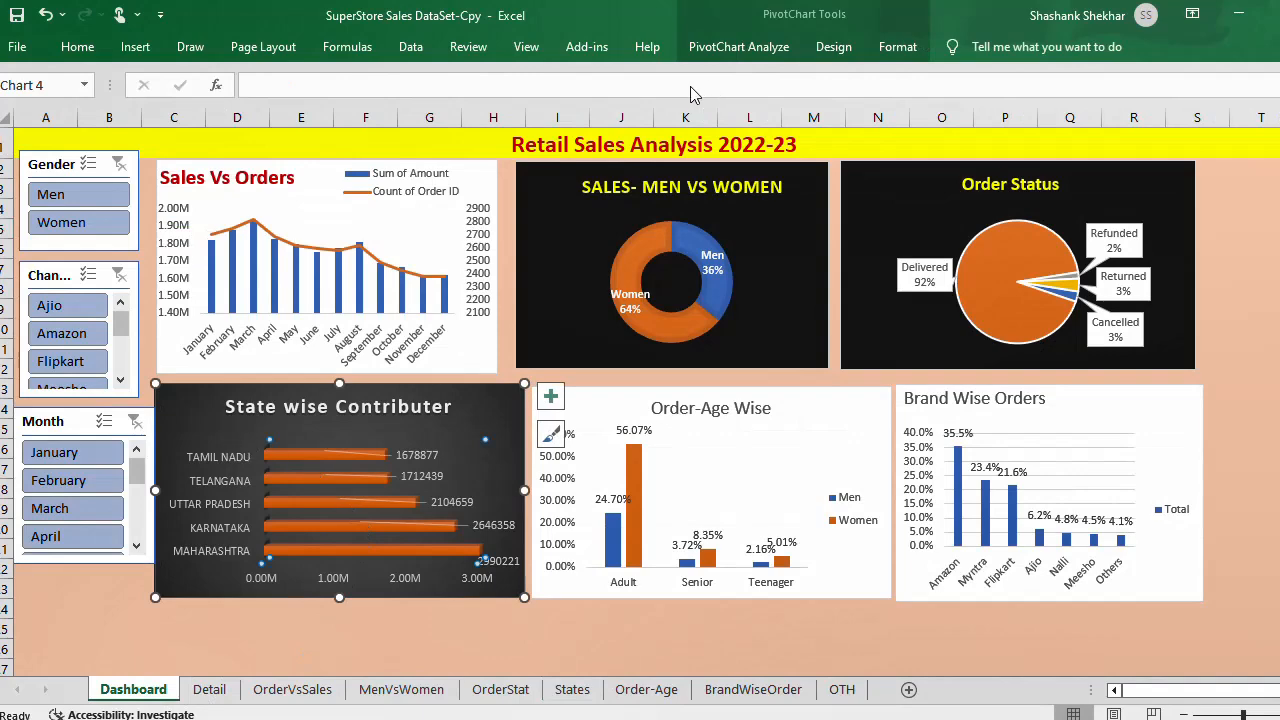
{"action": "left_click", "coordinate": [757, 58]}
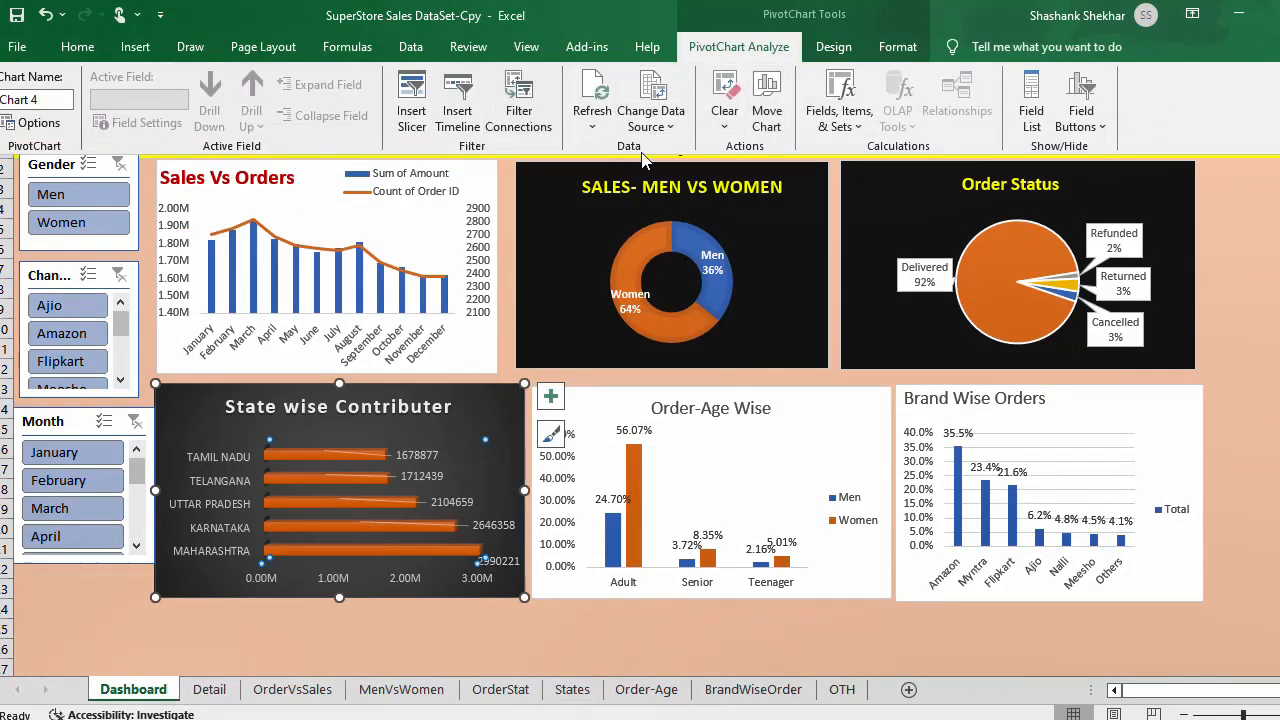
{"action": "left_click", "coordinate": [592, 94]}
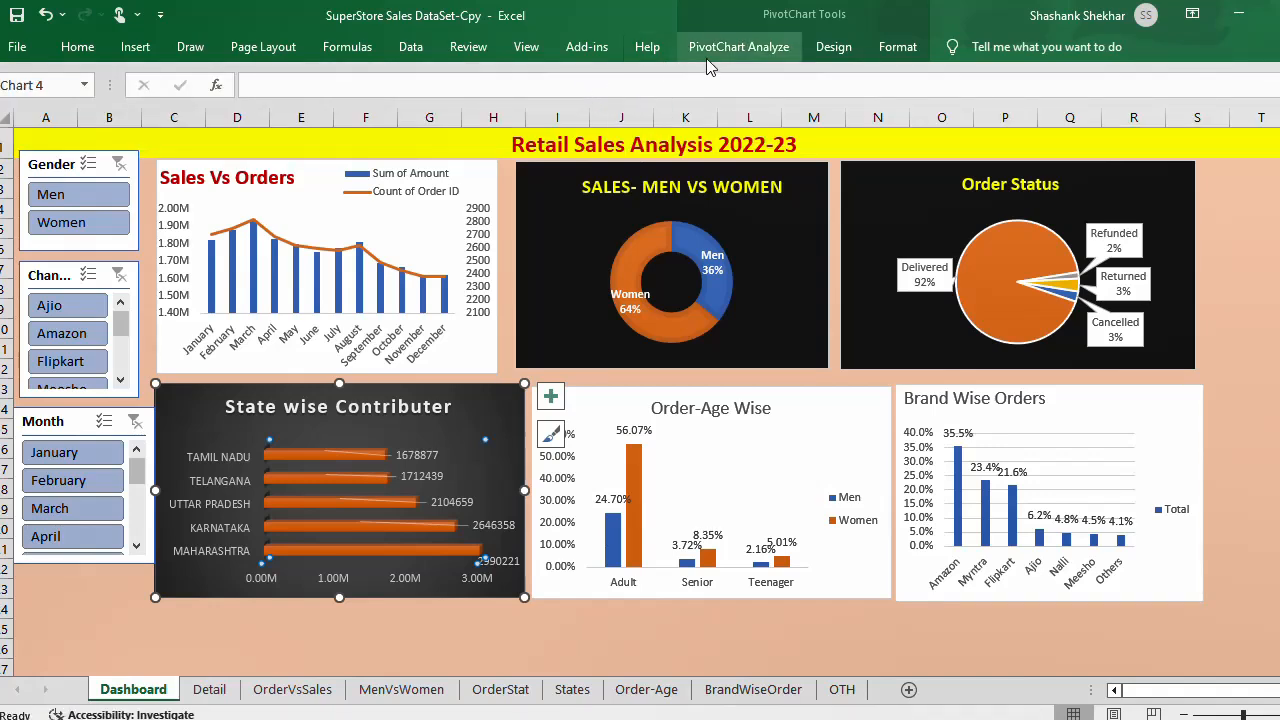
{"action": "left_click", "coordinate": [737, 50]}
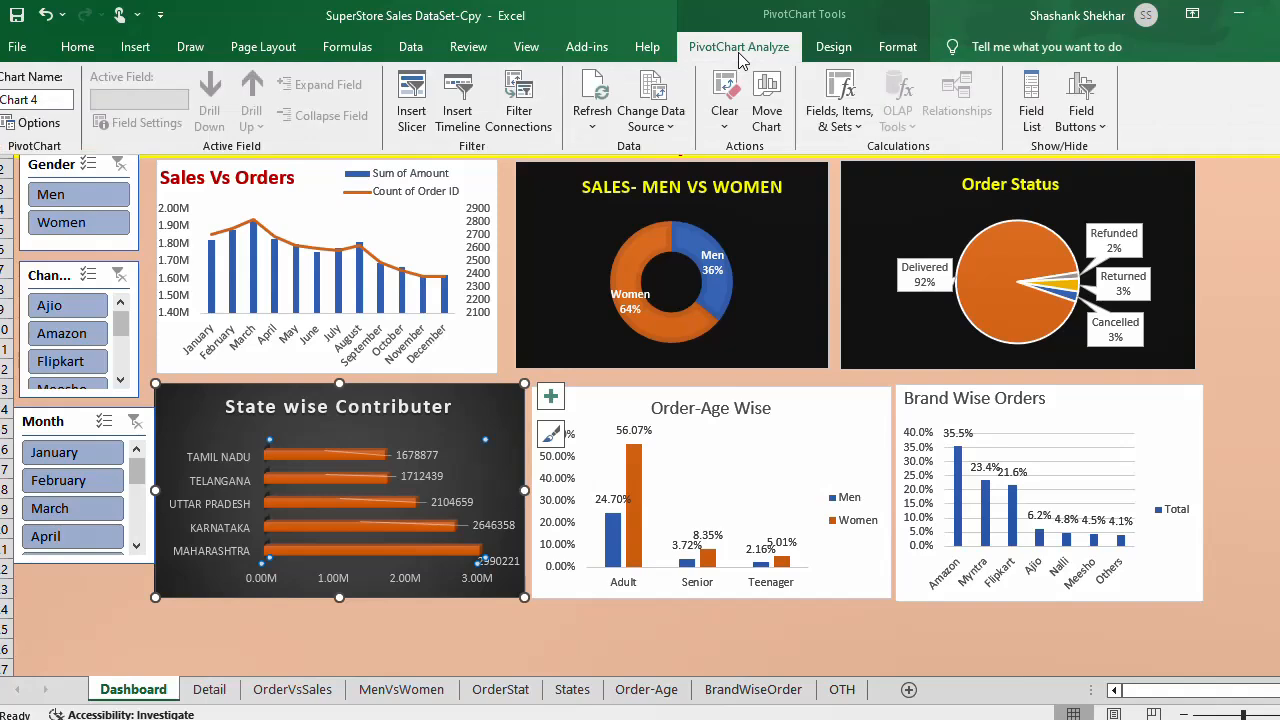
{"action": "left_click", "coordinate": [604, 106]}
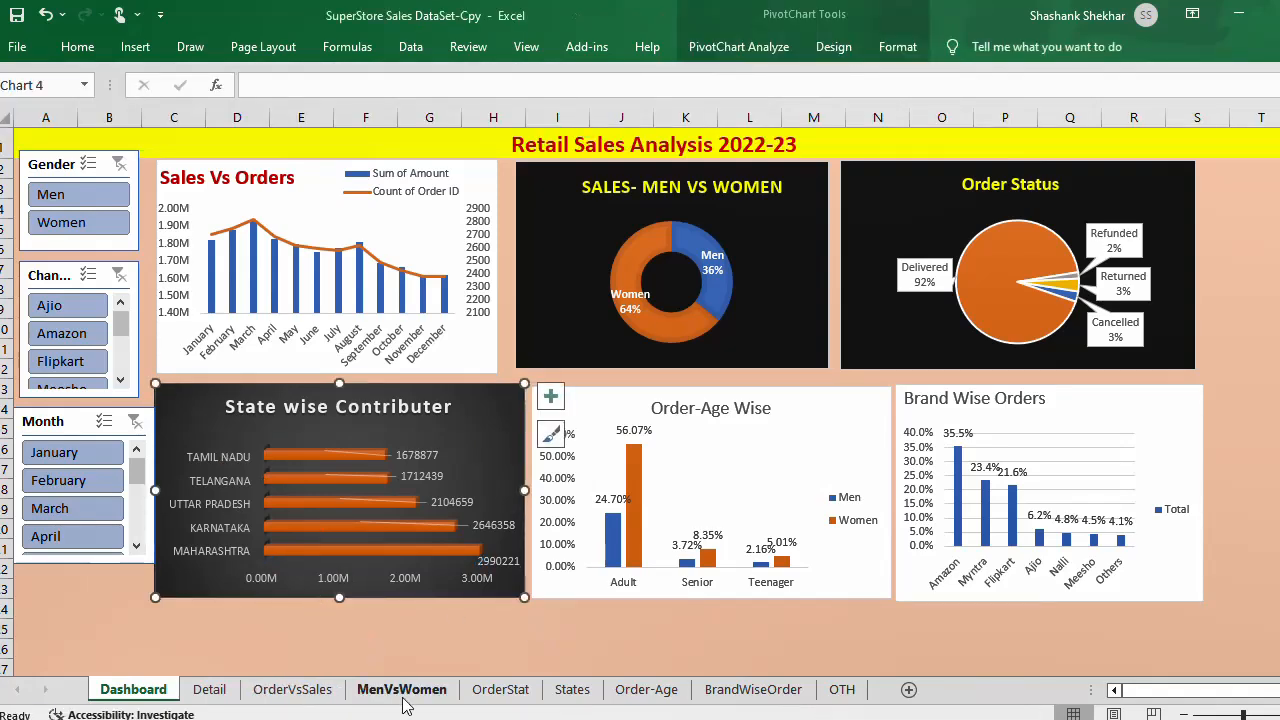
Step: Check the States pivot table, save the workbook and return to the Dashboard sheet with the chart deselected
{"action": "left_click", "coordinate": [572, 689]}
{"action": "left_click", "coordinate": [244, 404]}
{"action": "key", "text": "Up"}
{"action": "key", "text": "Up"}
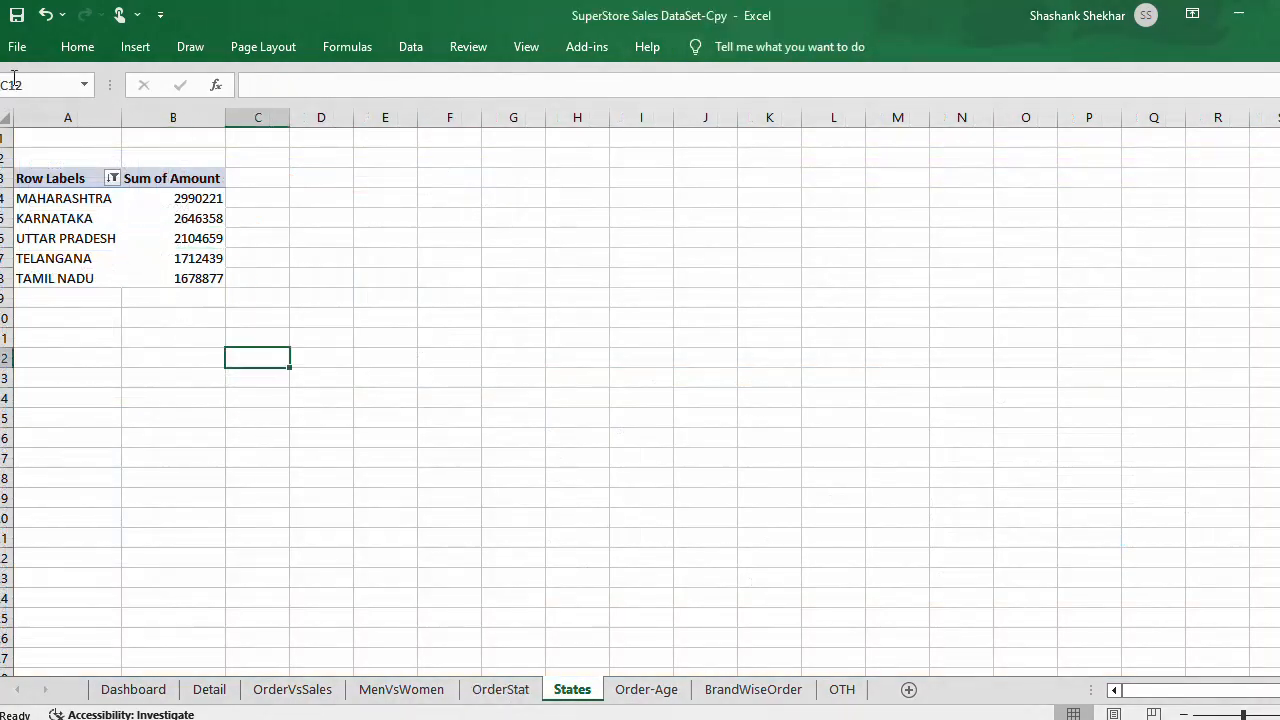
{"action": "left_click", "coordinate": [17, 47]}
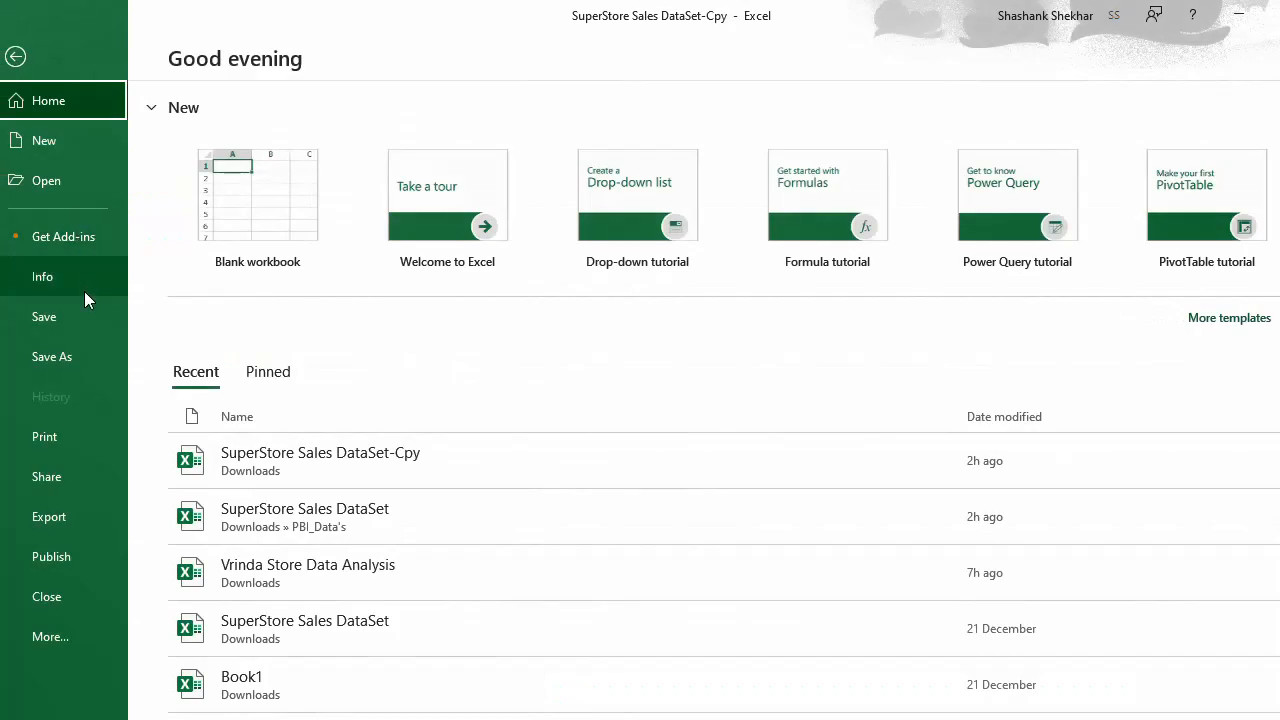
{"action": "left_click", "coordinate": [85, 317]}
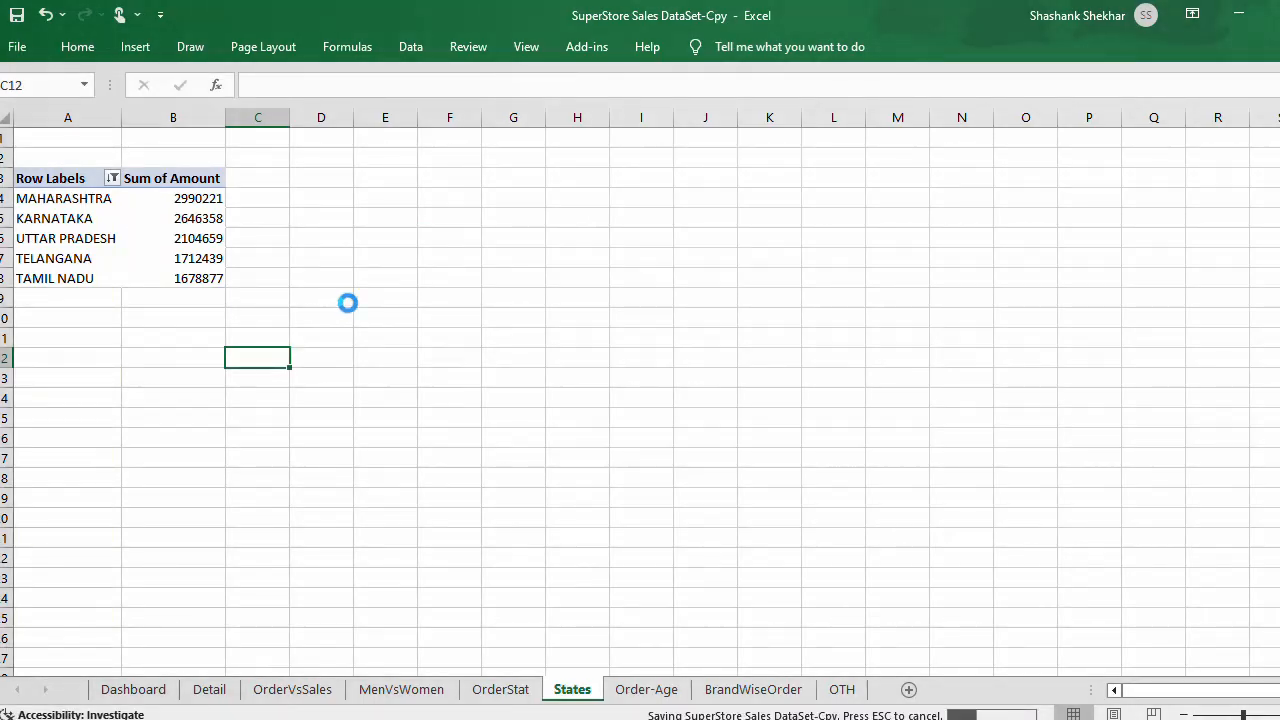
{"action": "left_click", "coordinate": [146, 691]}
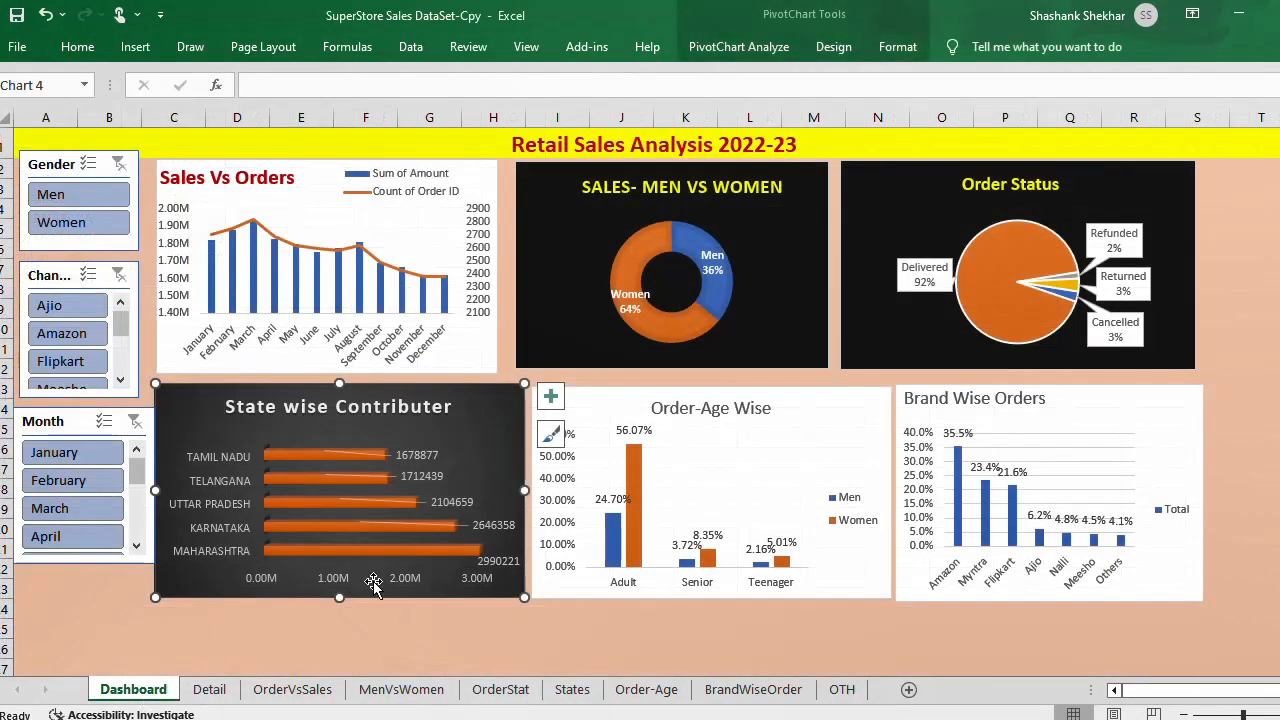
{"action": "left_click", "coordinate": [560, 628]}
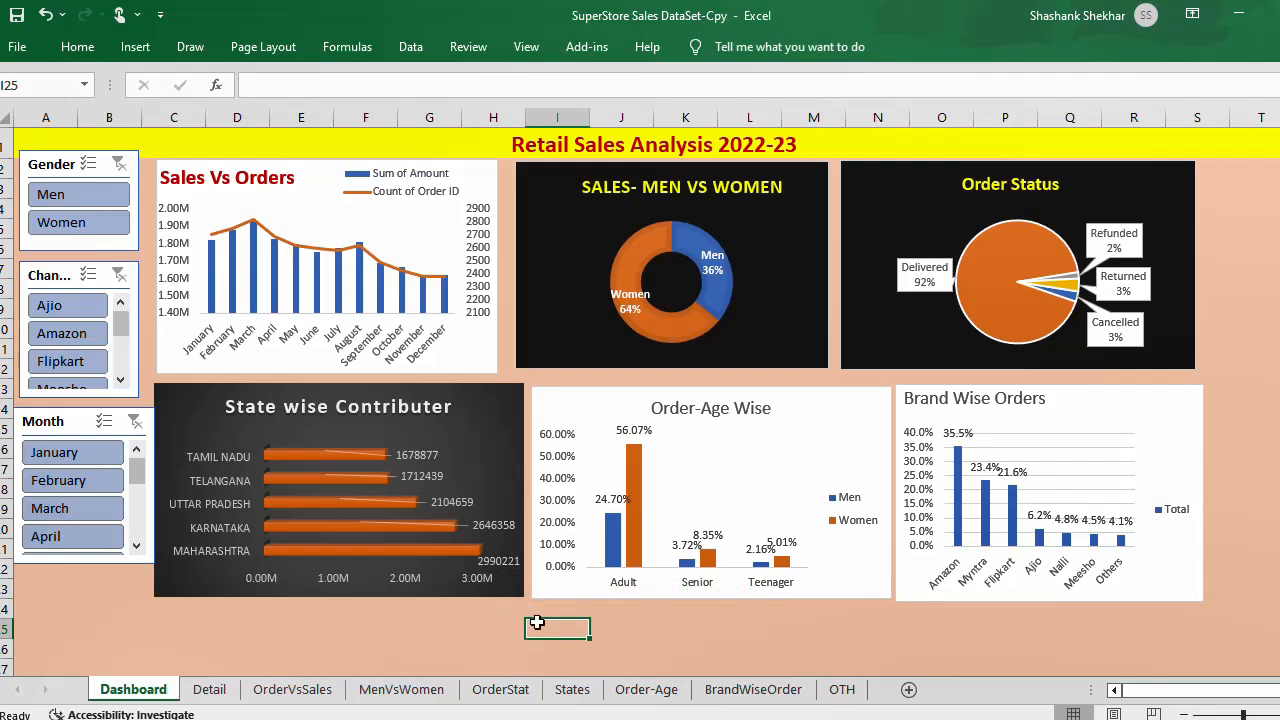
Step: Test the dashboard with the Ajio, Amazon, Flipkart and Meesho channels in turn, and clear the Channel filter
{"action": "left_click", "coordinate": [68, 306]}
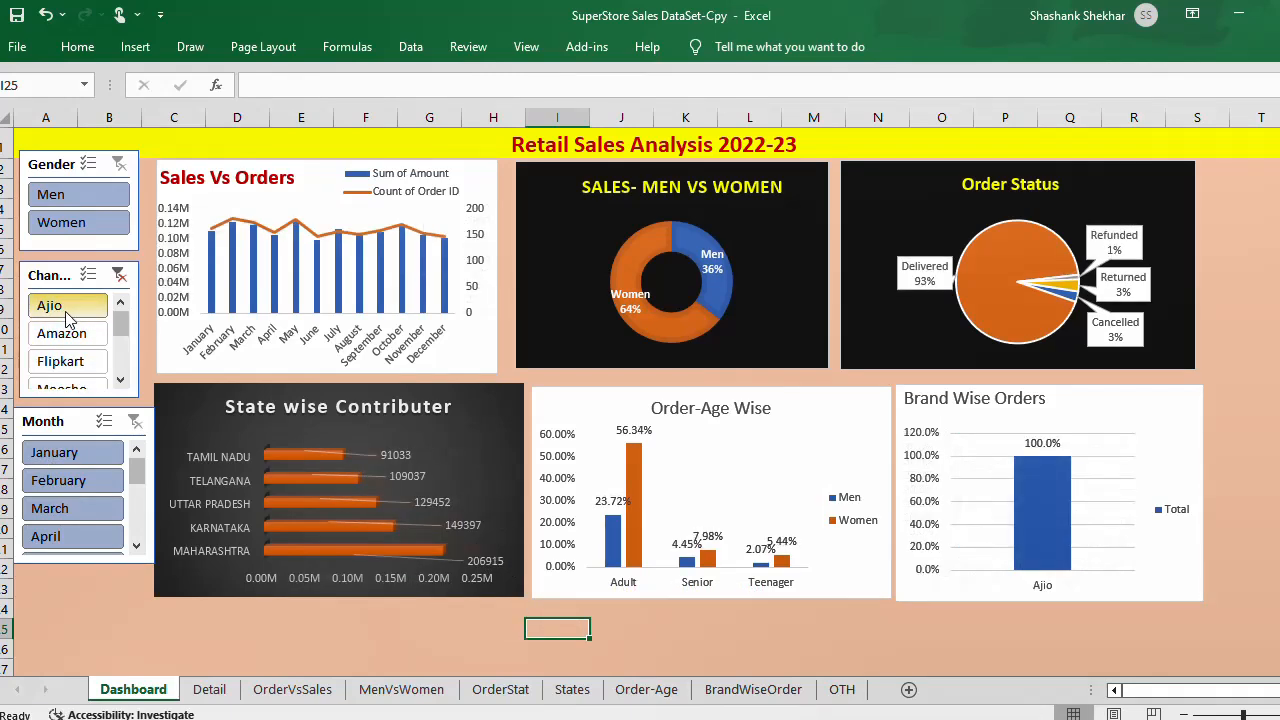
{"action": "left_click", "coordinate": [75, 334]}
{"action": "left_click", "coordinate": [84, 365]}
{"action": "left_click", "coordinate": [84, 389]}
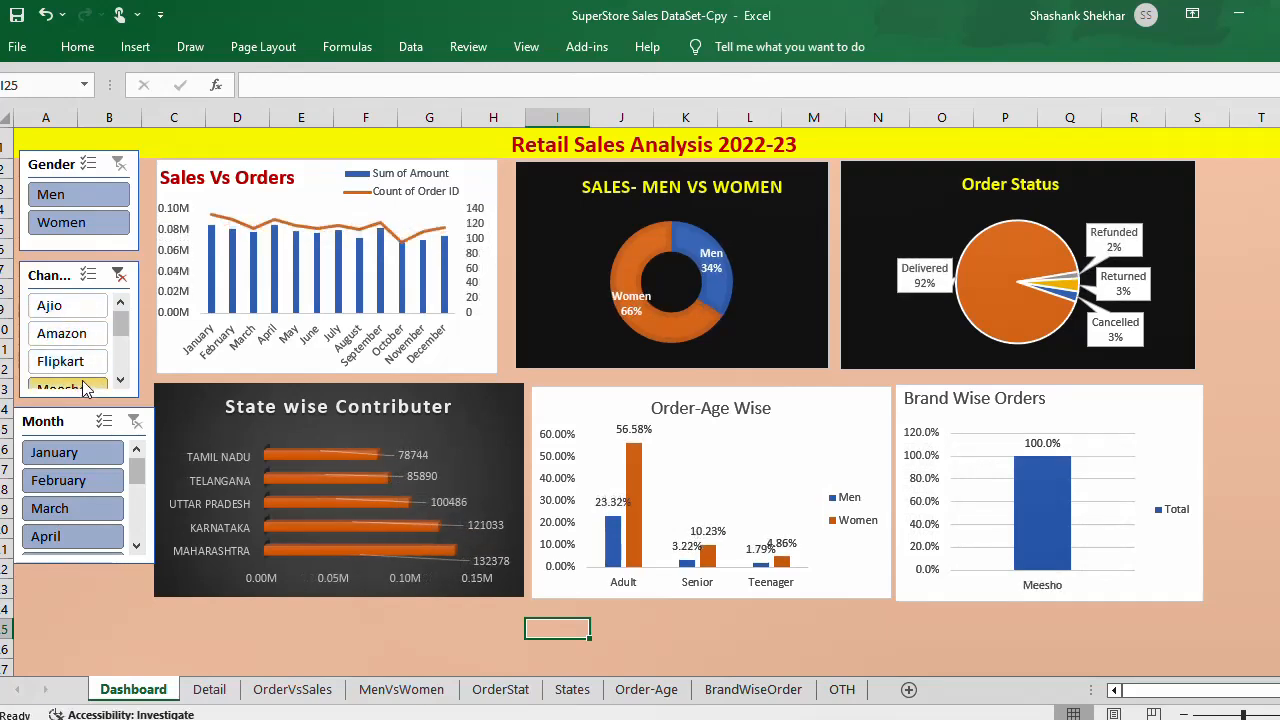
{"action": "left_click", "coordinate": [119, 275]}
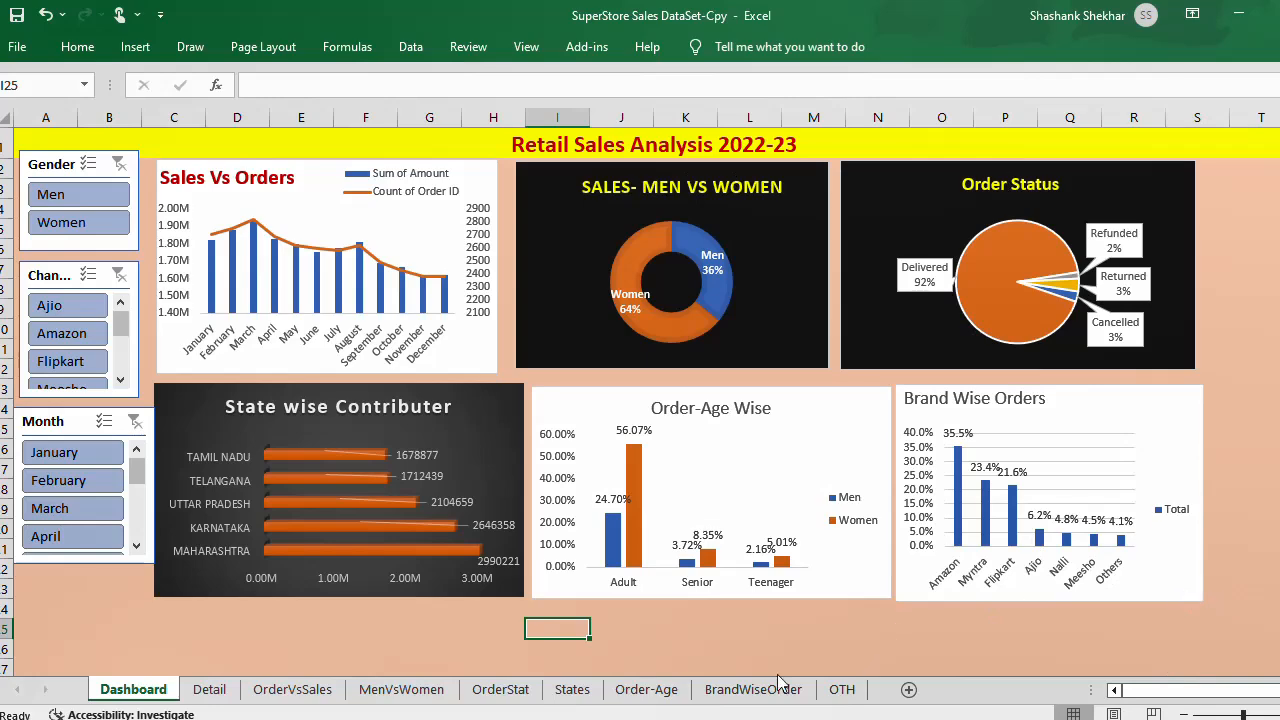
Step: Switch to the Objective presentation in PowerPoint, review the Summary slide's findings and final conclusion, and return to the Excel dashboard
{"action": "key", "text": "alt+Tab"}
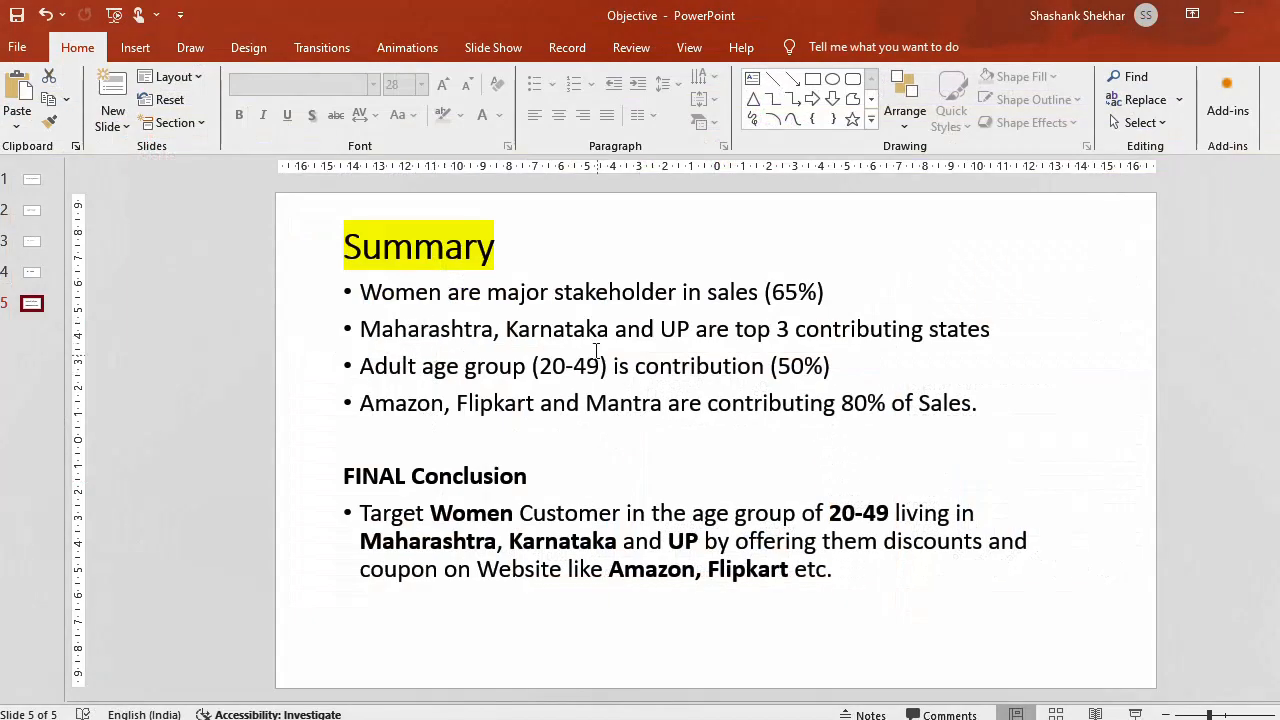
{"action": "left_click", "coordinate": [601, 344]}
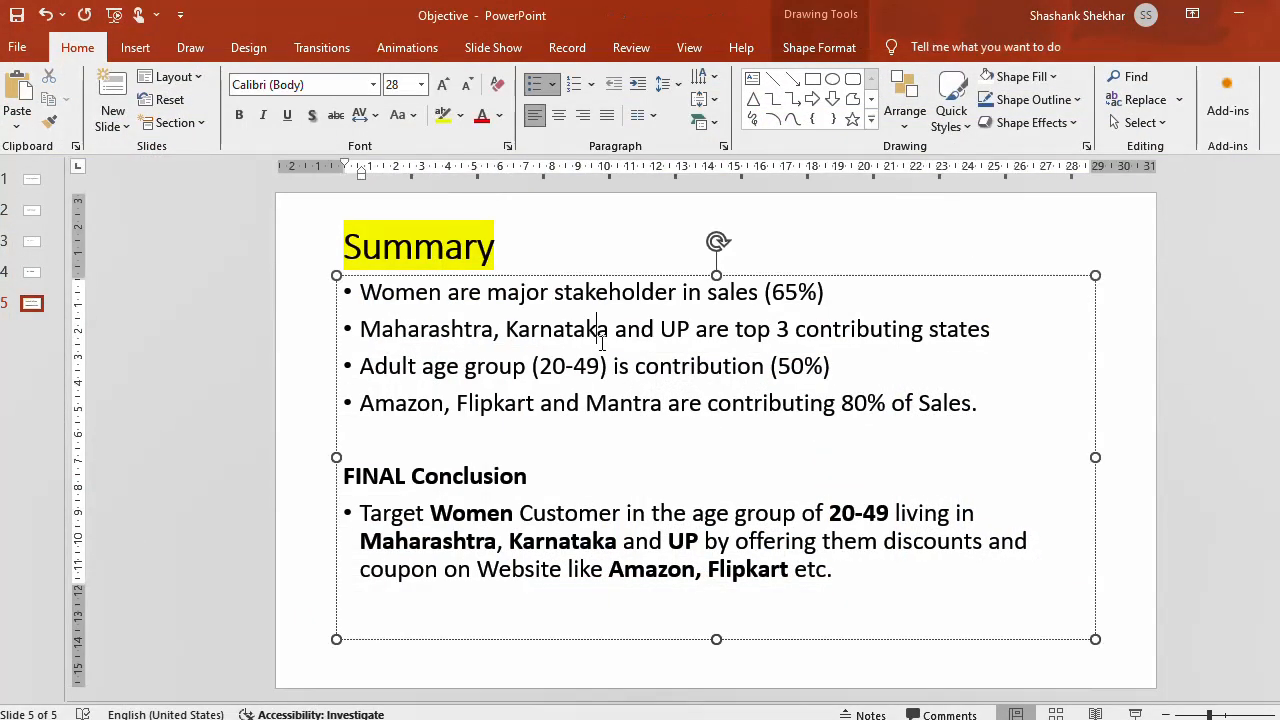
{"action": "left_click", "coordinate": [640, 242]}
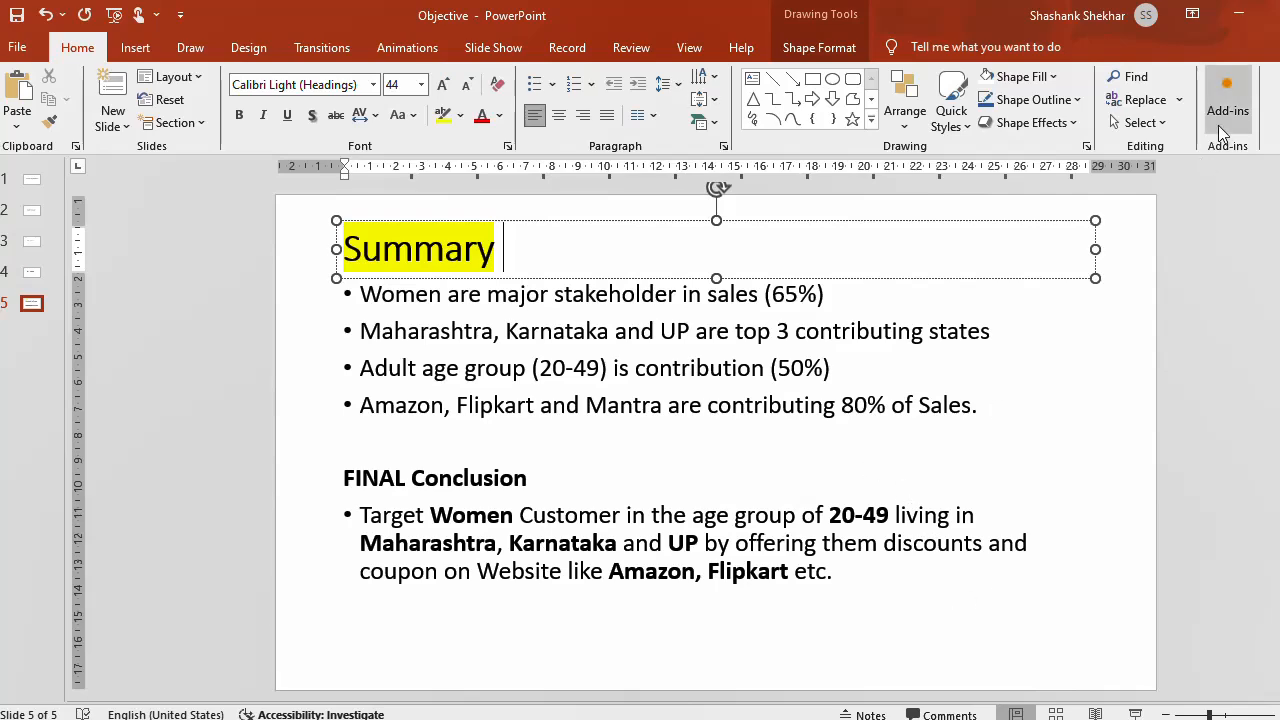
{"action": "left_click", "coordinate": [1239, 21]}
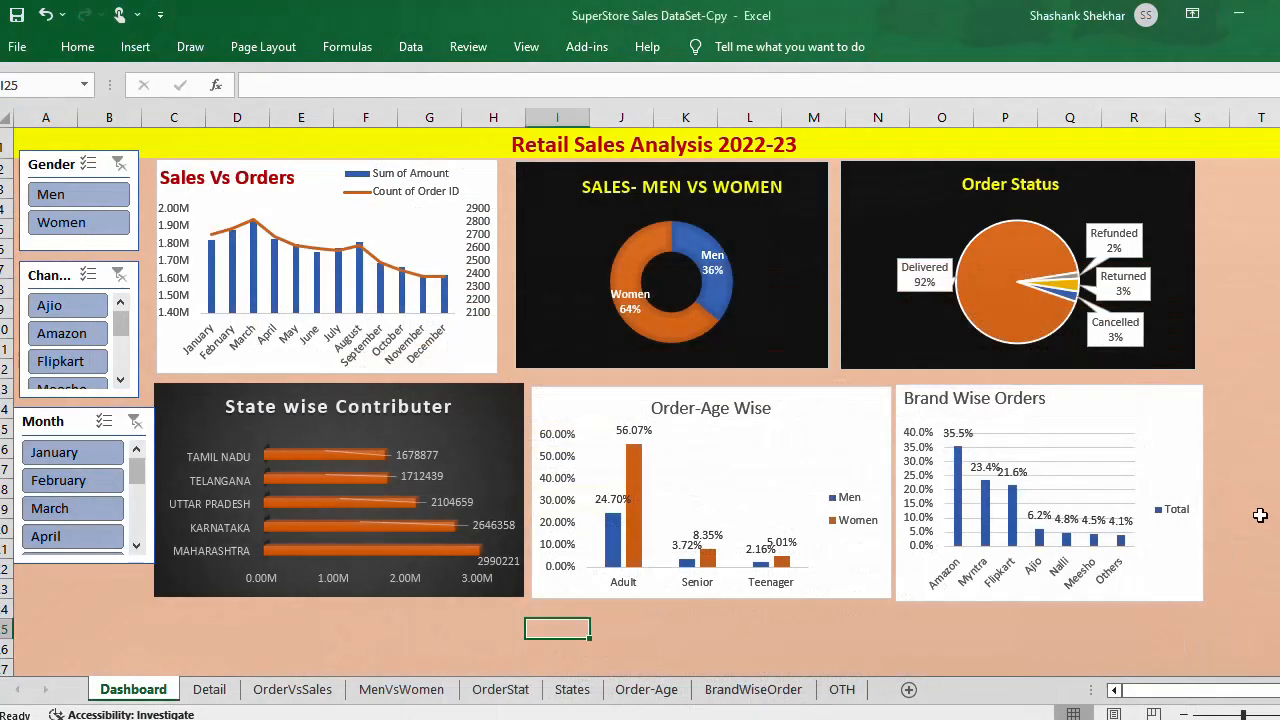